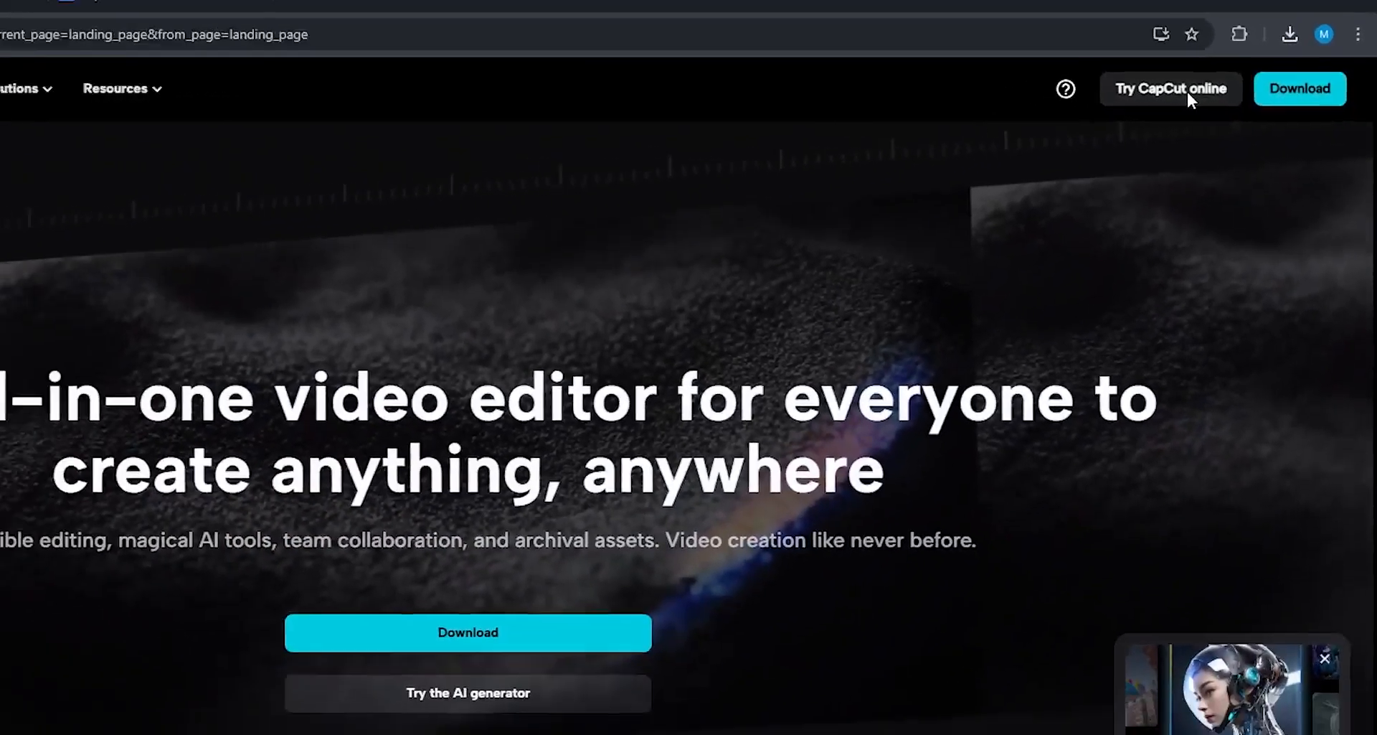
Step: Open the online version of the CapCut editor and dismiss the sign-in prompt and the introductory tips
{"action": "left_click", "coordinate": [1152, 95]}
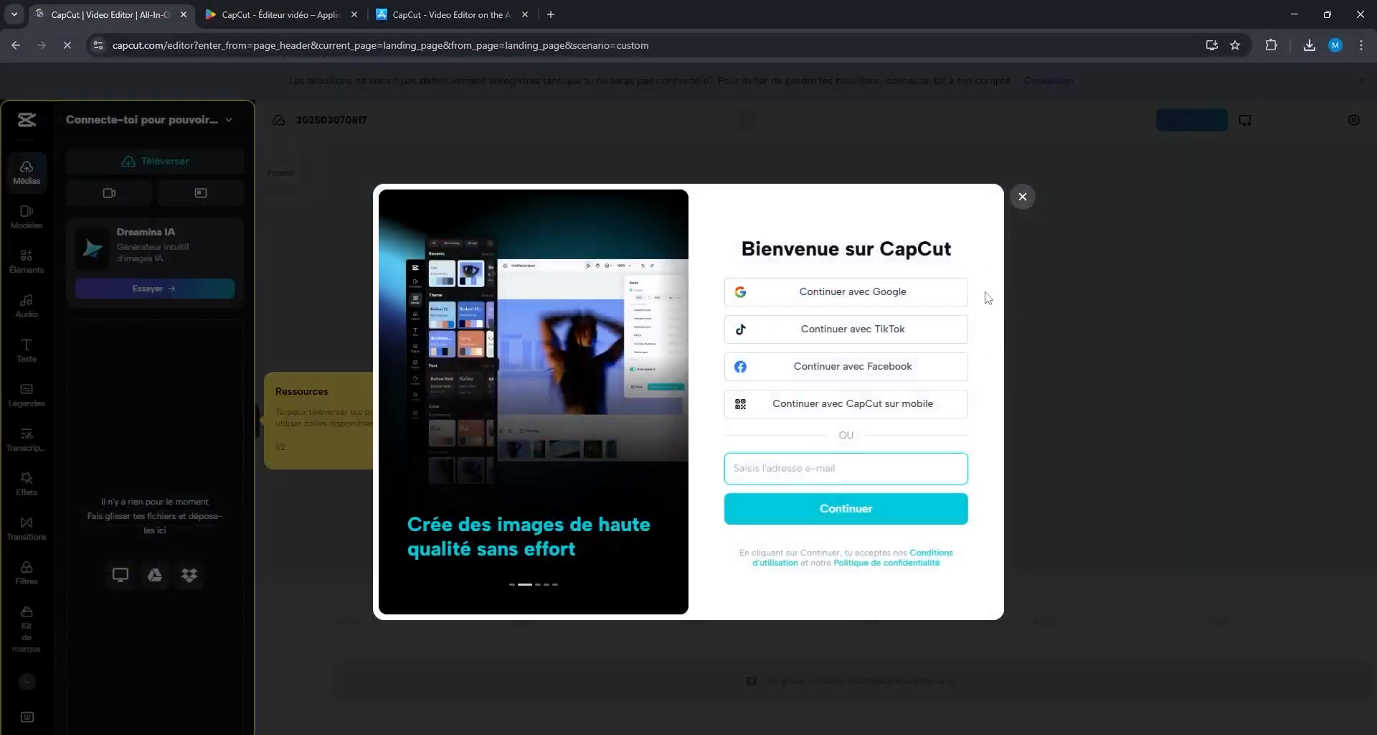
{"action": "left_click", "coordinate": [1023, 198]}
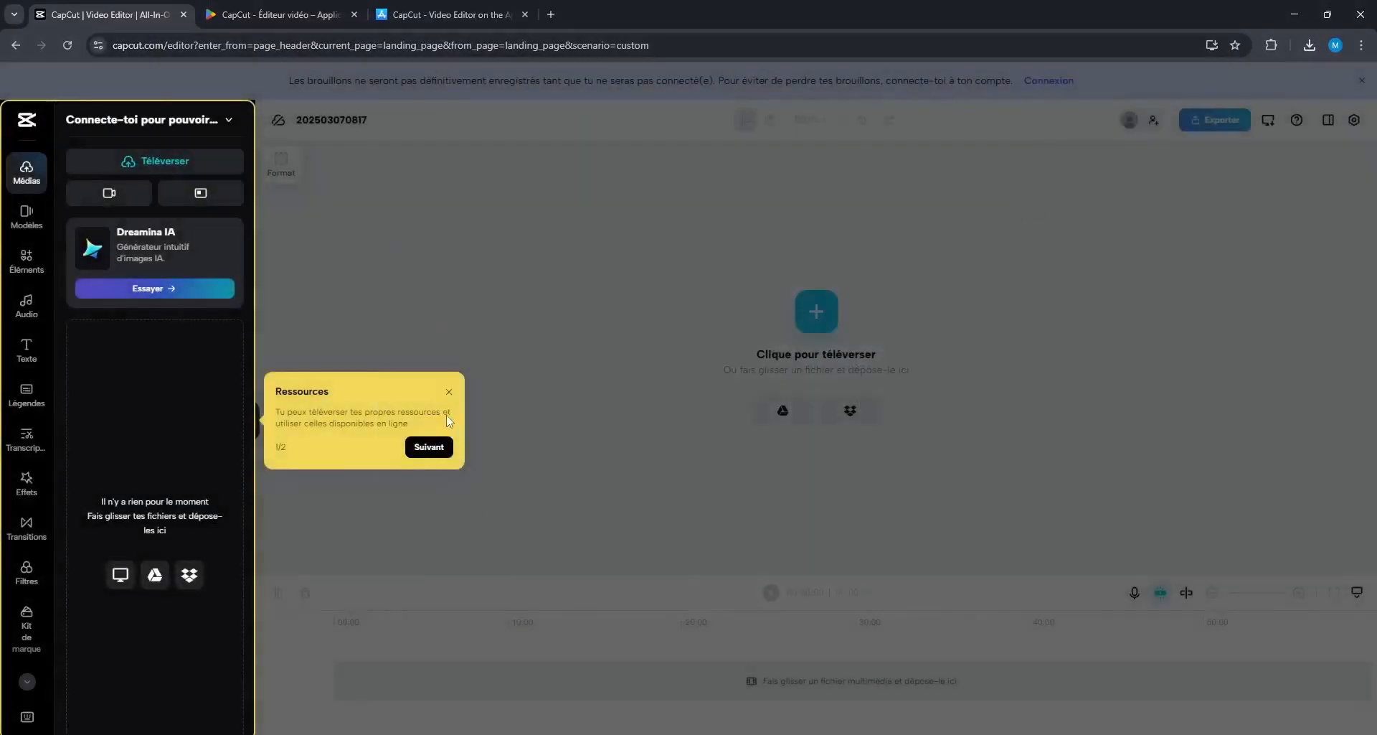
{"action": "left_click", "coordinate": [451, 392]}
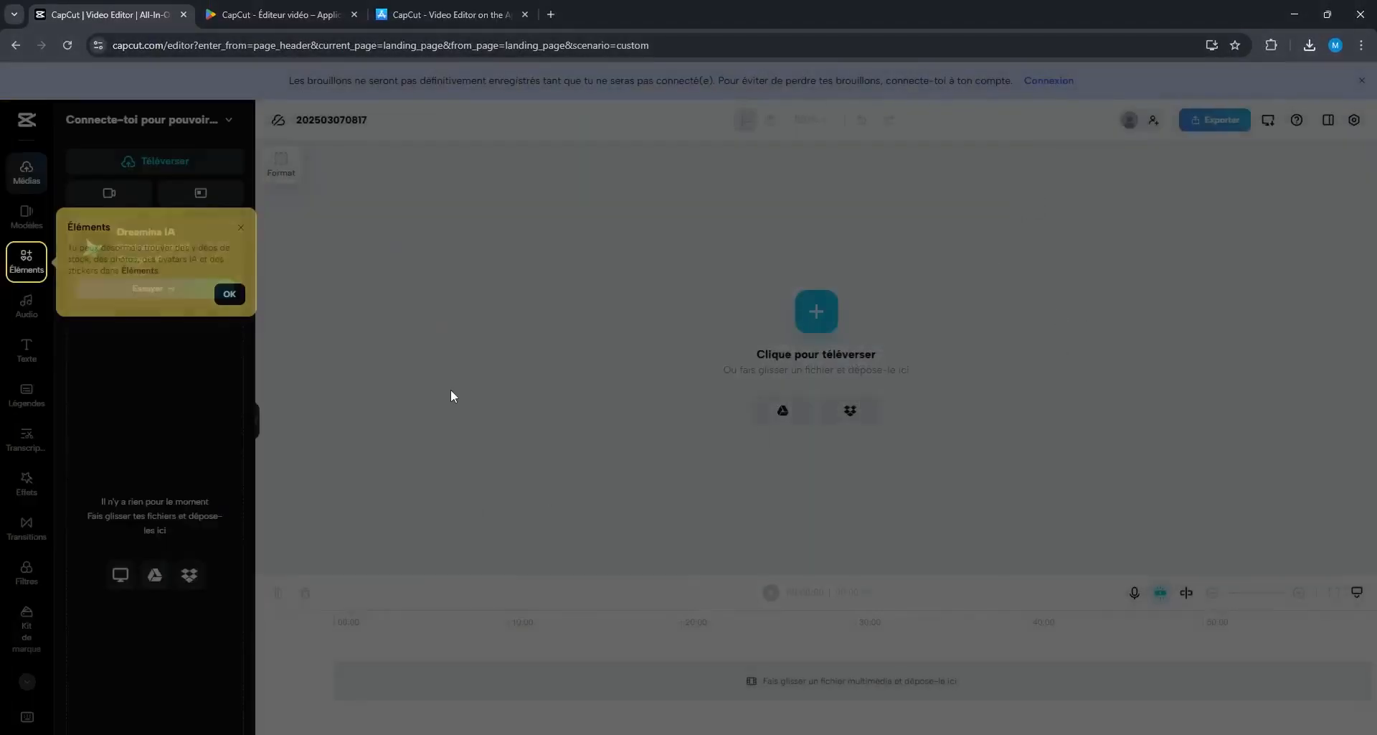
{"action": "left_click", "coordinate": [228, 296]}
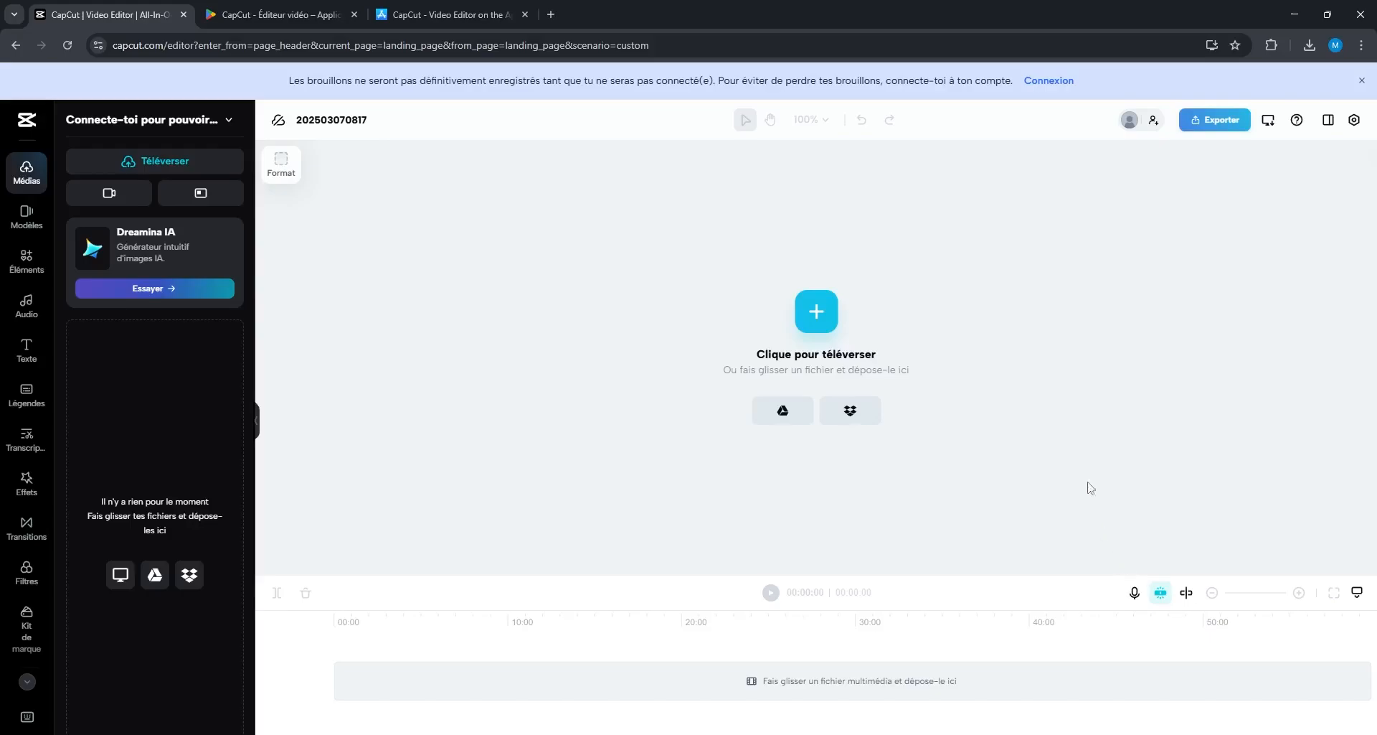
Step: Look through the app screenshots in CapCut's Google Play listing and close the image viewer
{"action": "left_click", "coordinate": [282, 13]}
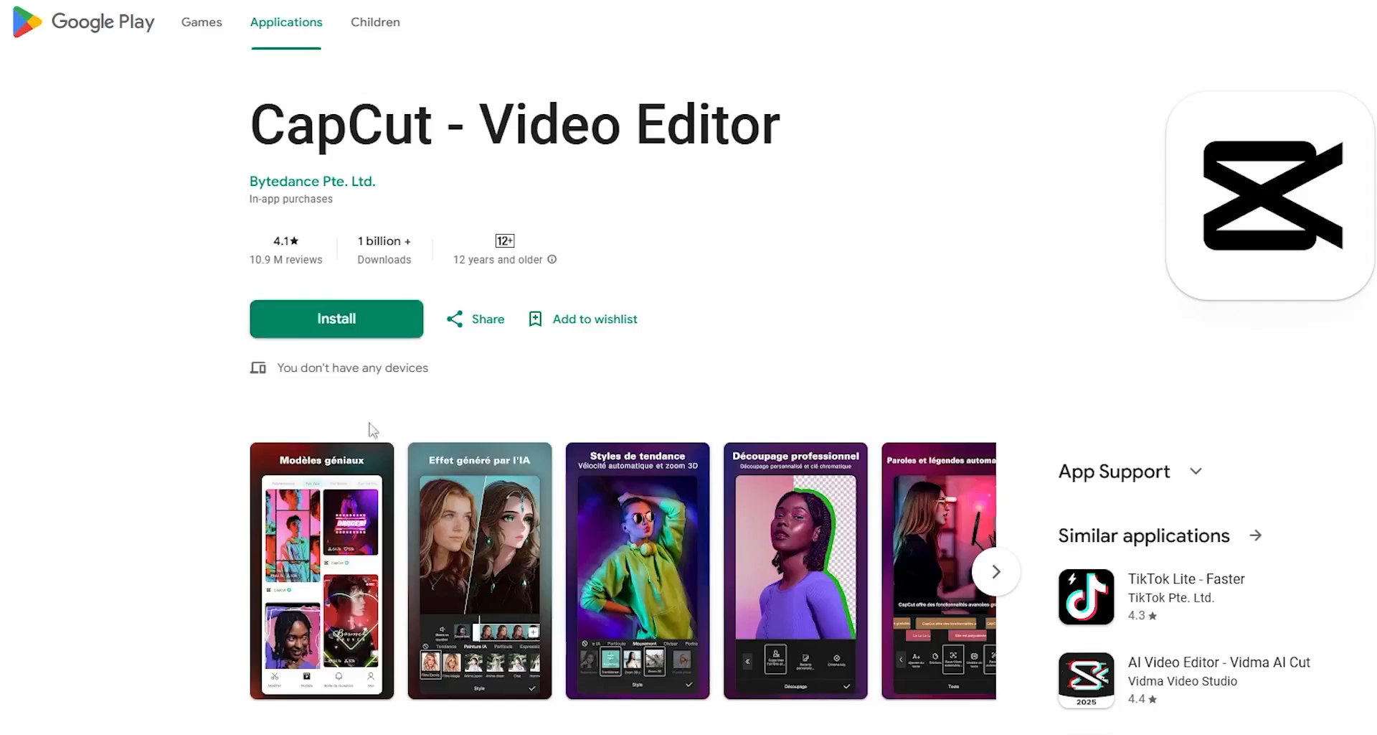
{"action": "left_click", "coordinate": [817, 520]}
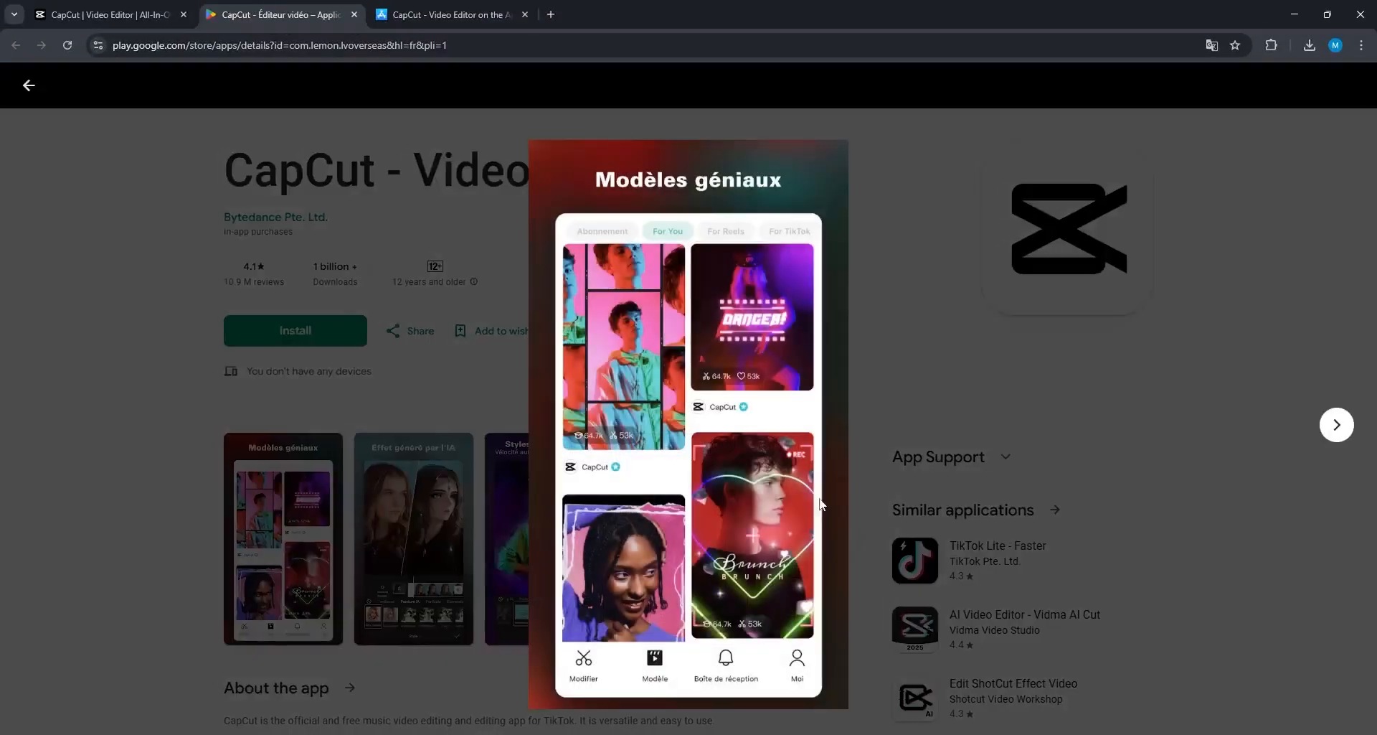
{"action": "left_click", "coordinate": [1334, 427]}
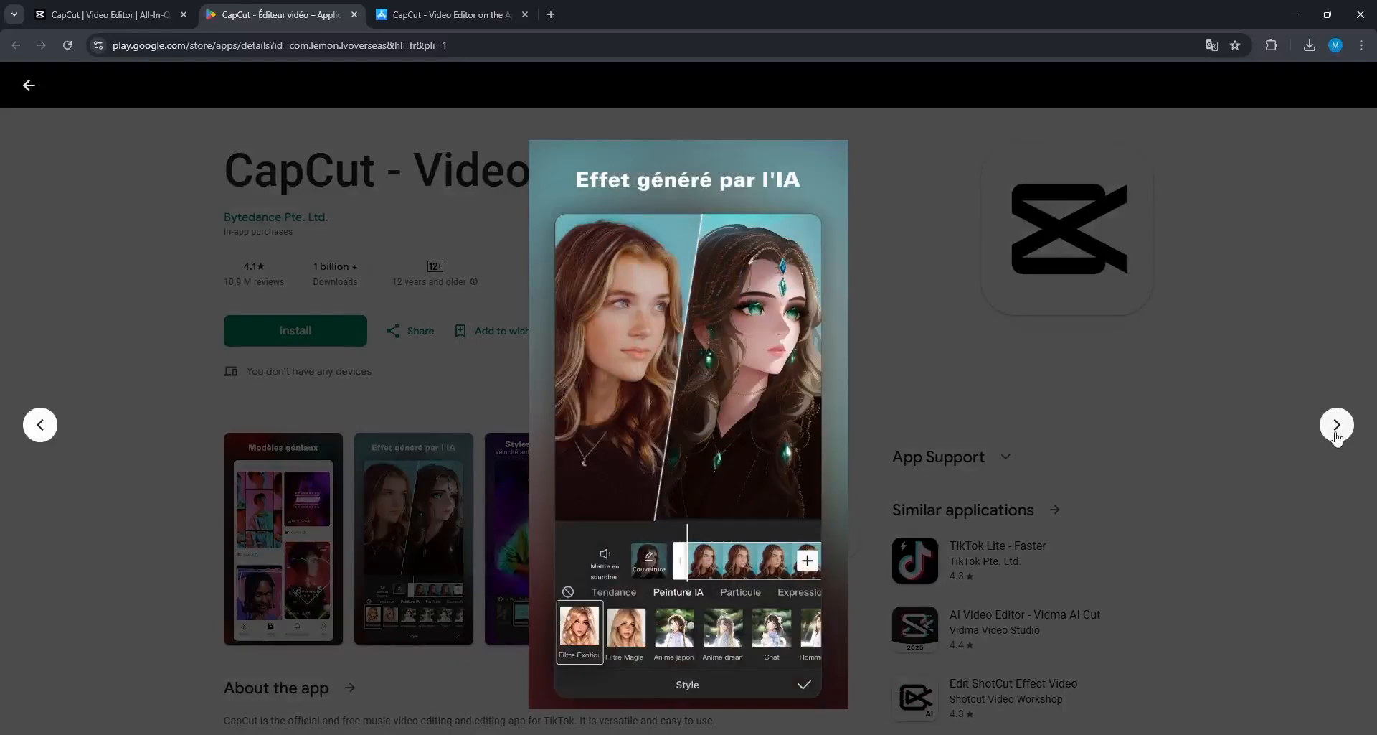
{"action": "left_click", "coordinate": [1337, 426]}
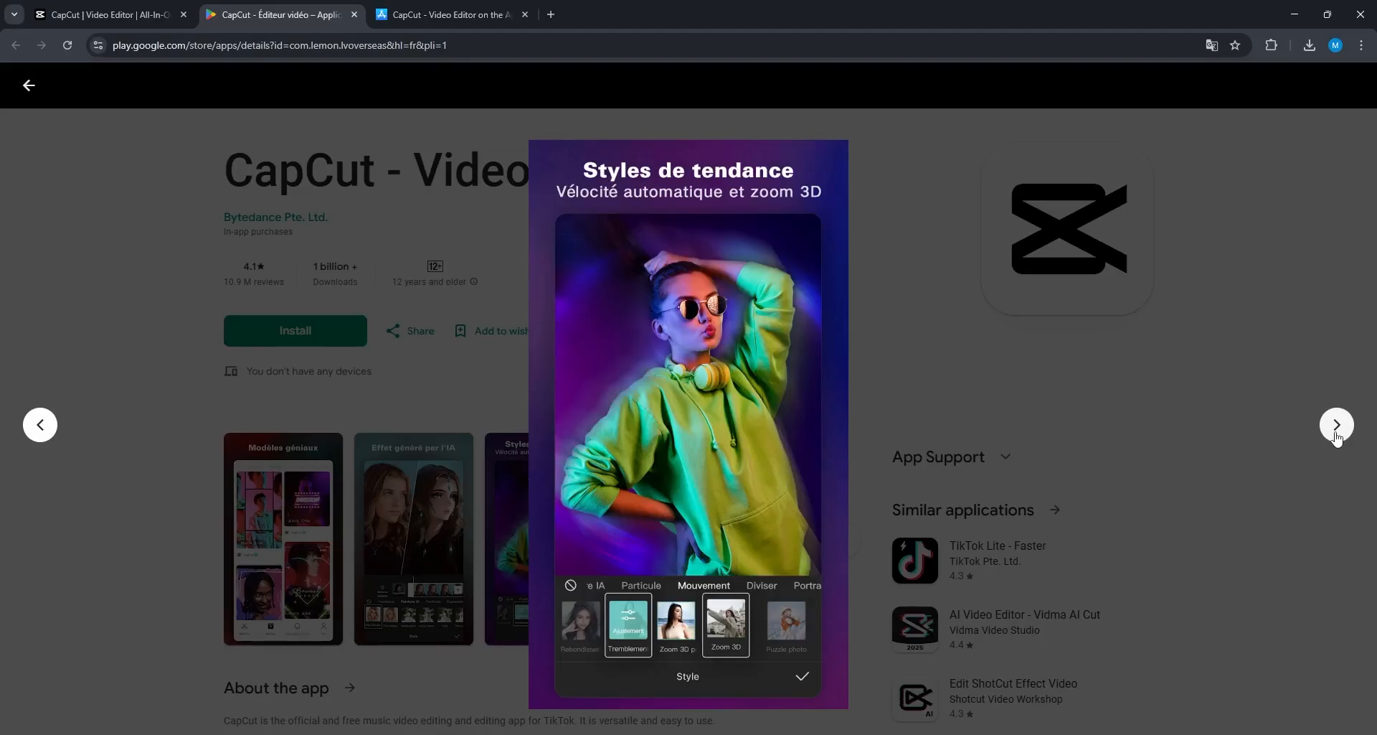
{"action": "left_click", "coordinate": [1337, 427]}
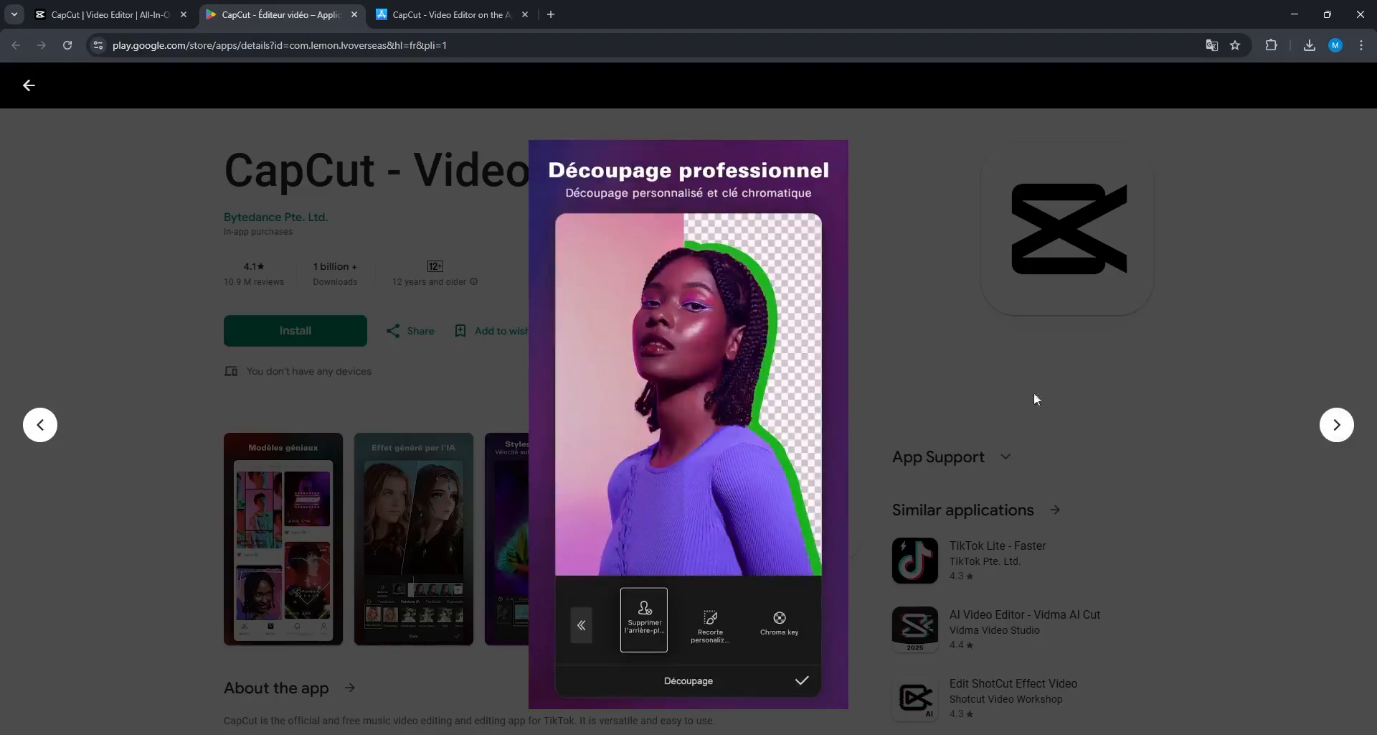
{"action": "left_click", "coordinate": [1338, 428]}
{"action": "left_click", "coordinate": [1338, 429]}
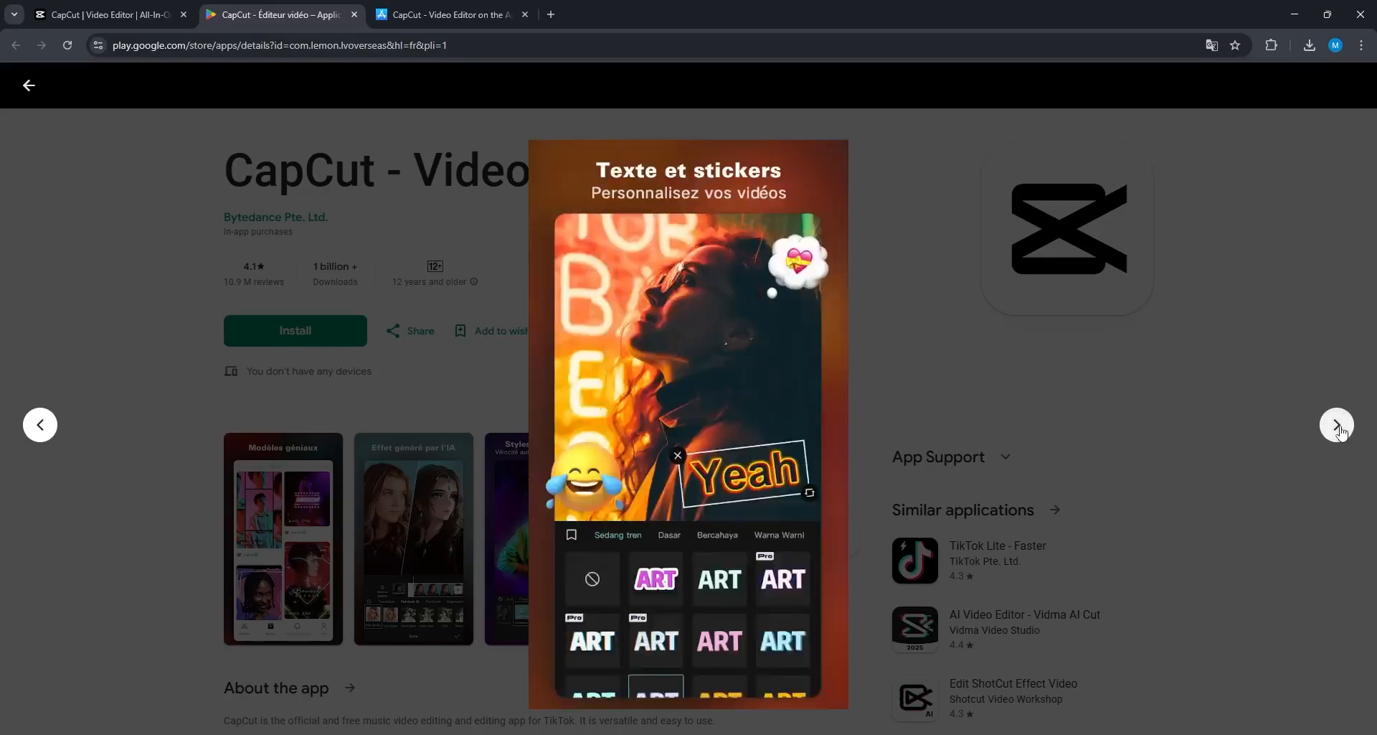
{"action": "left_click", "coordinate": [1338, 429]}
{"action": "left_click", "coordinate": [1322, 215]}
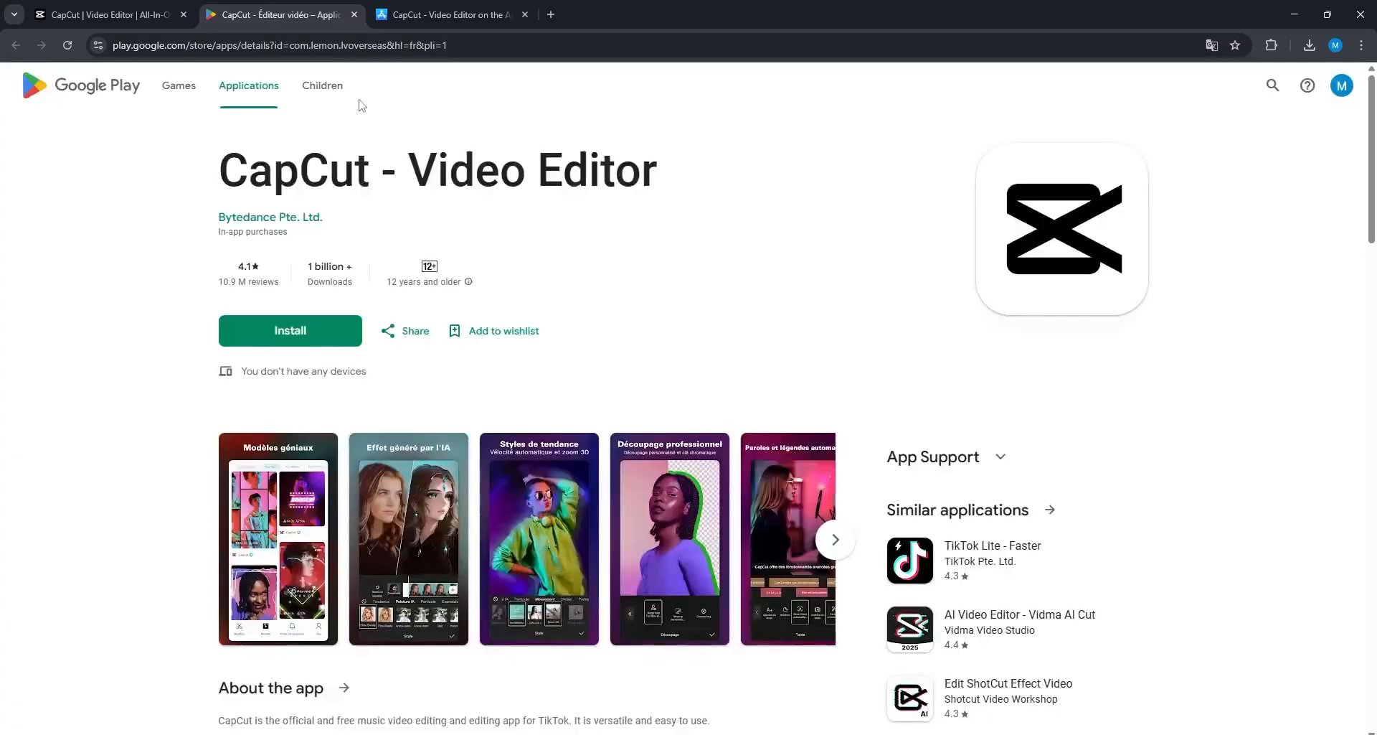
Step: Examine CapCut's Mac App Store page, including its iPhone and iPad screenshots
{"action": "left_click", "coordinate": [459, 16]}
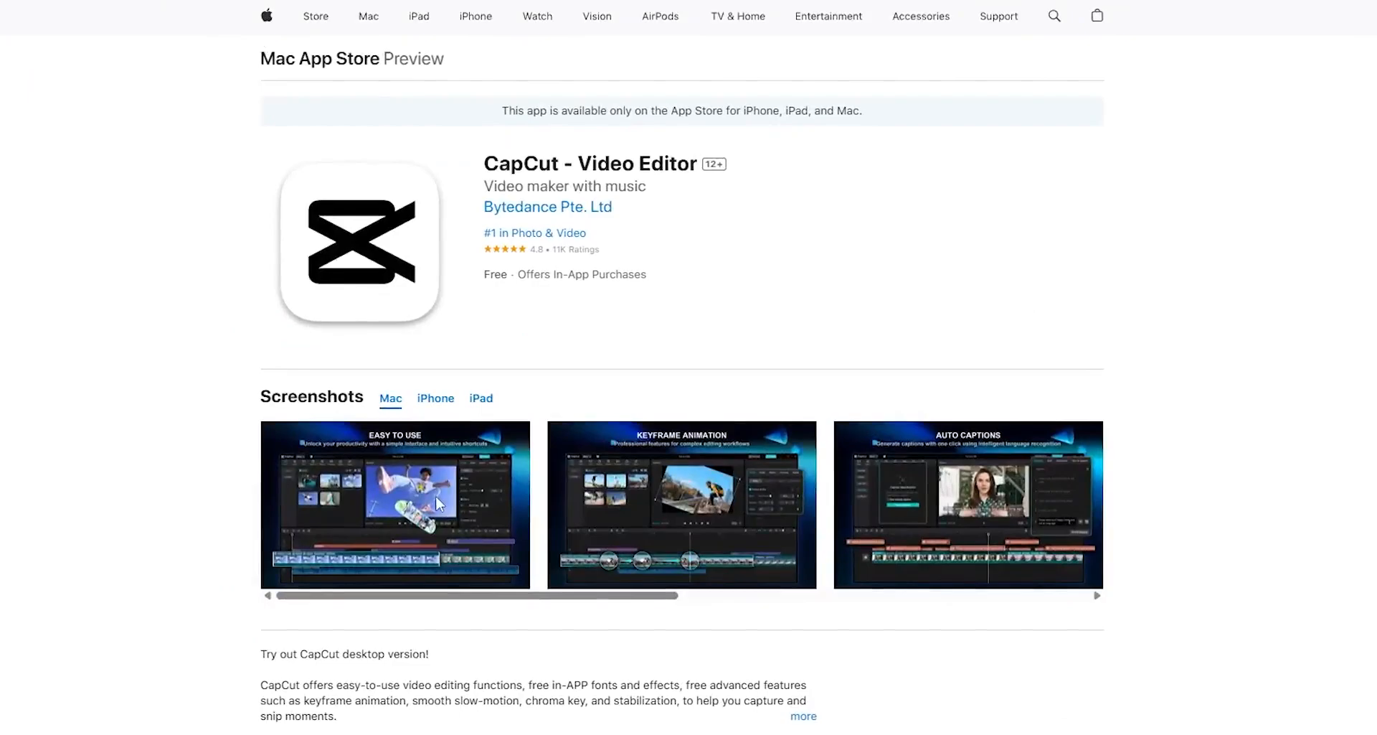
{"action": "scroll", "coordinate": [609, 501], "scroll_direction": "down", "scroll_amount": 4}
{"action": "scroll", "coordinate": [418, 279], "scroll_direction": "up", "scroll_amount": 2}
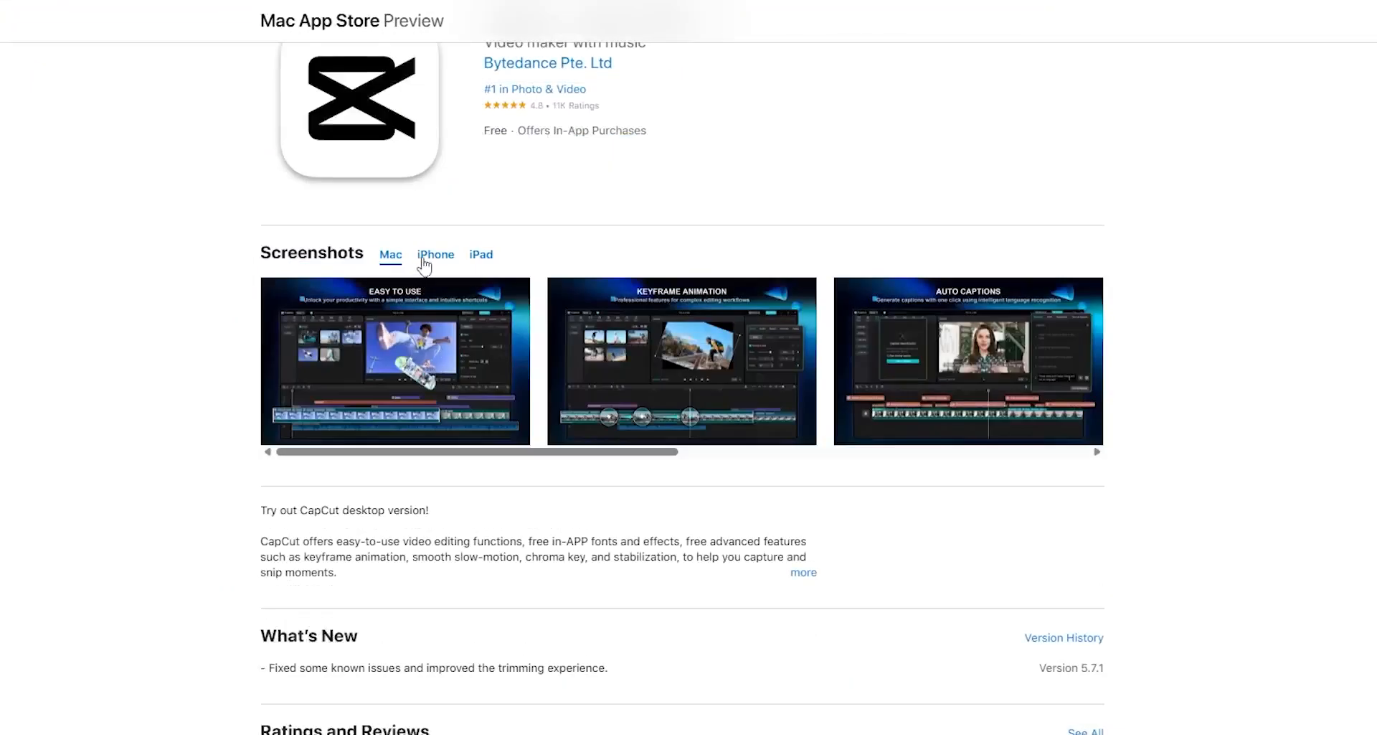
{"action": "left_click", "coordinate": [423, 260]}
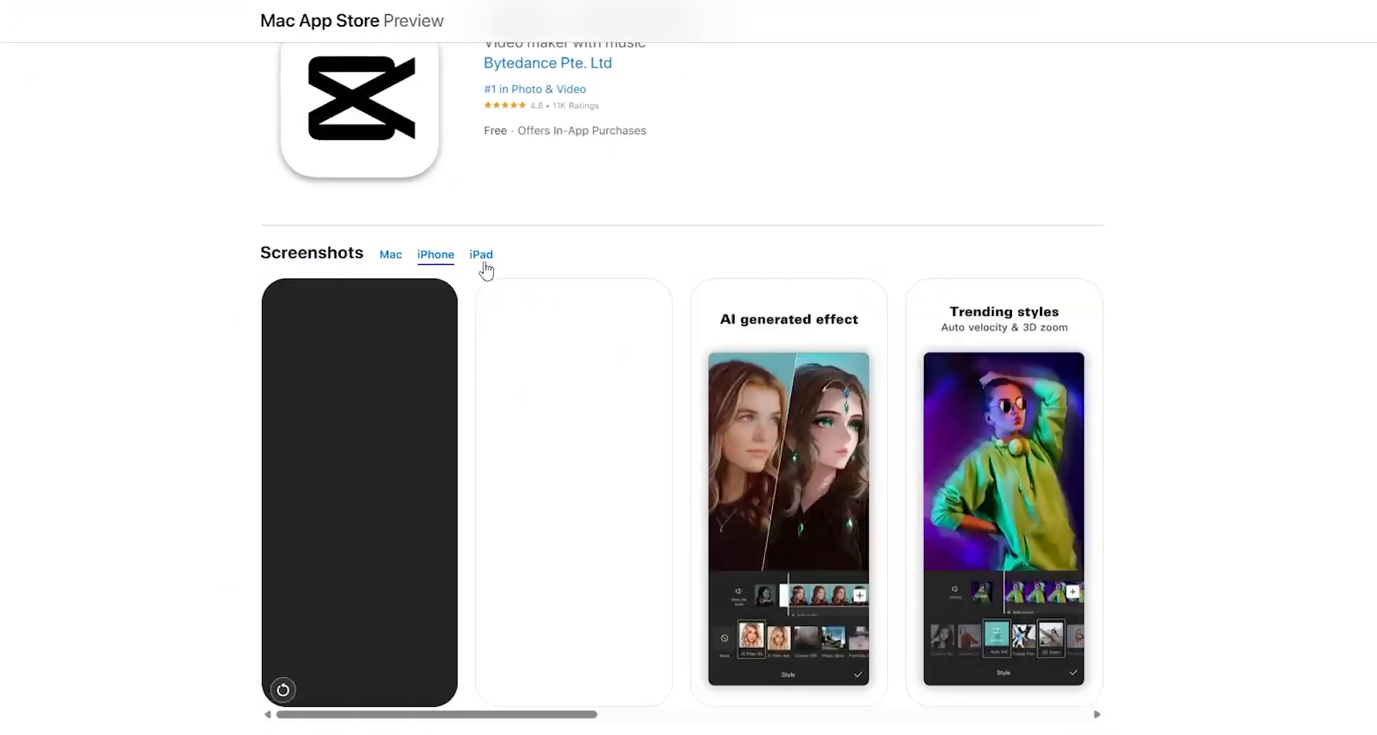
{"action": "left_click", "coordinate": [484, 262]}
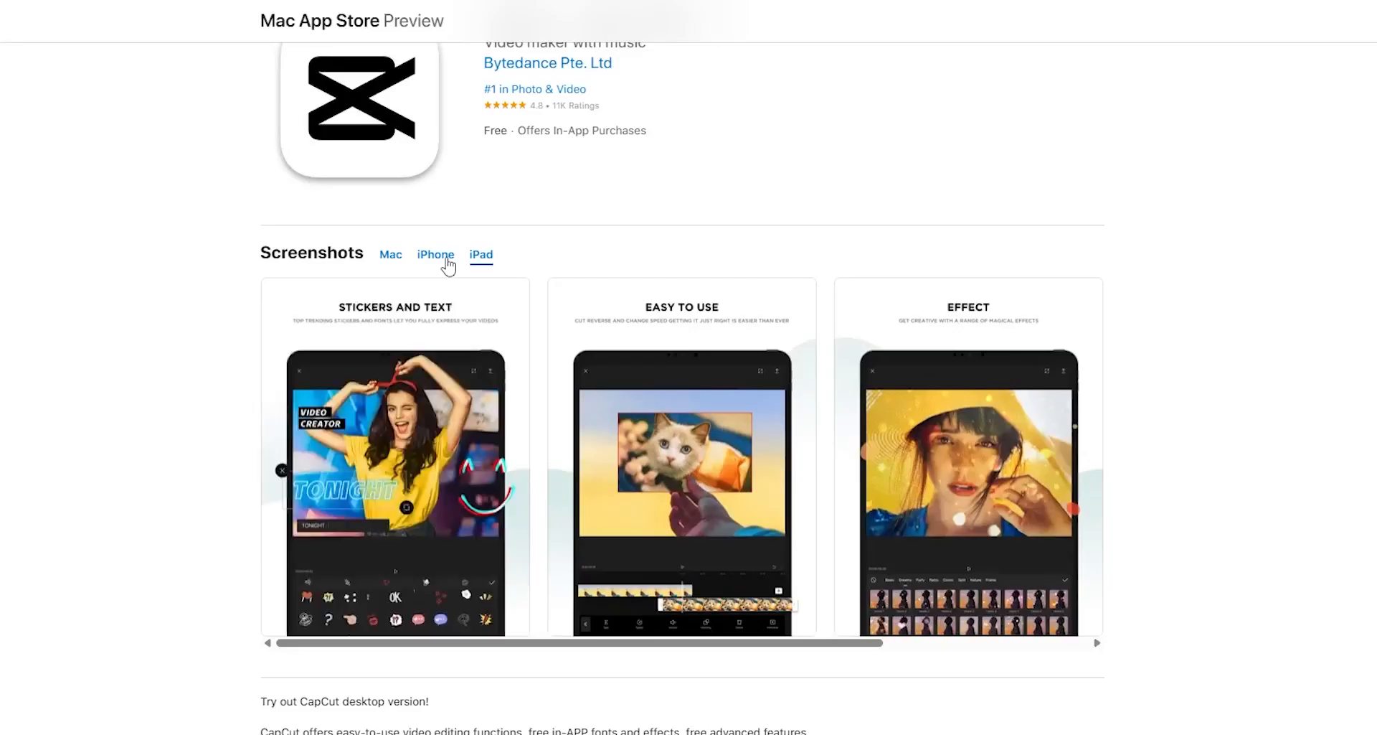
{"action": "scroll", "coordinate": [650, 395], "scroll_direction": "down", "scroll_amount": 2}
{"action": "scroll", "coordinate": [646, 394], "scroll_direction": "up", "scroll_amount": 5}
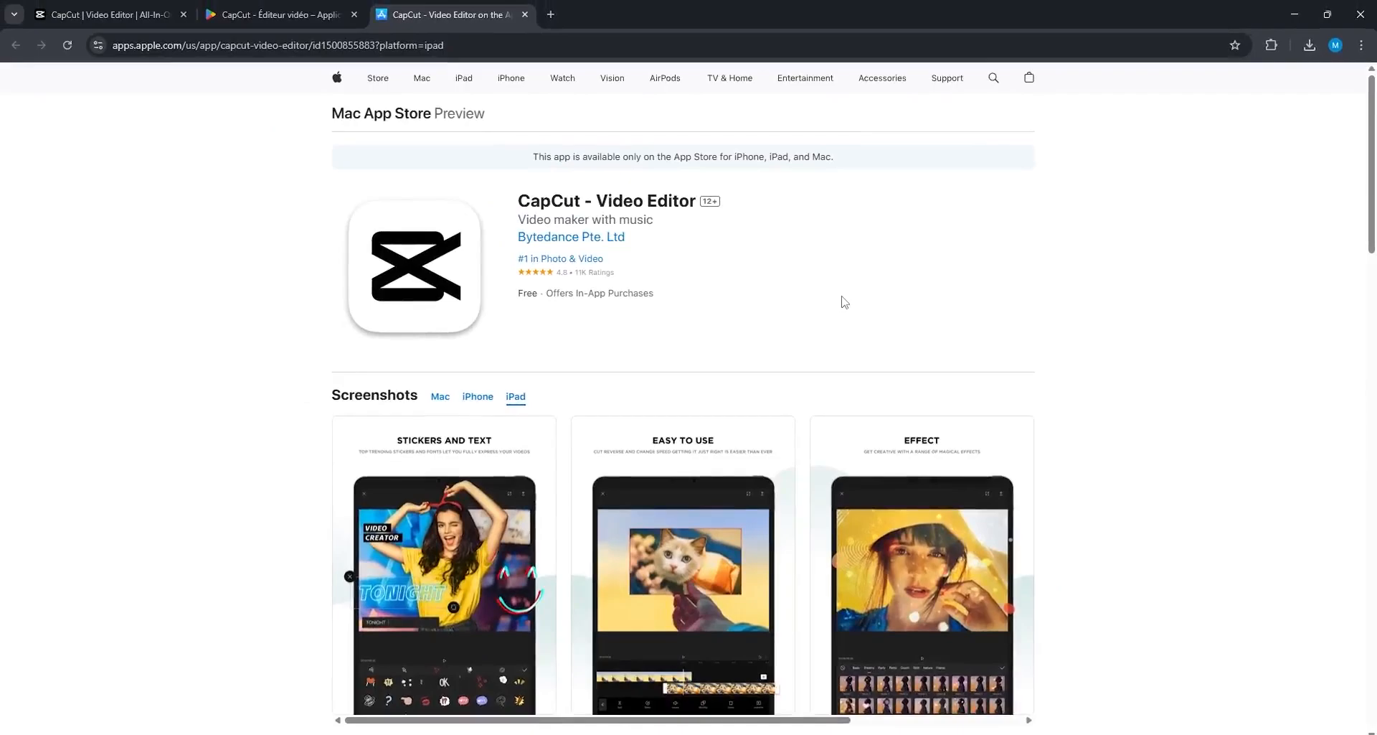
Step: Minimize the browser, find and launch the CapCut desktop app, and dismiss the free layer tip in a new project
{"action": "left_click", "coordinate": [1292, 14]}
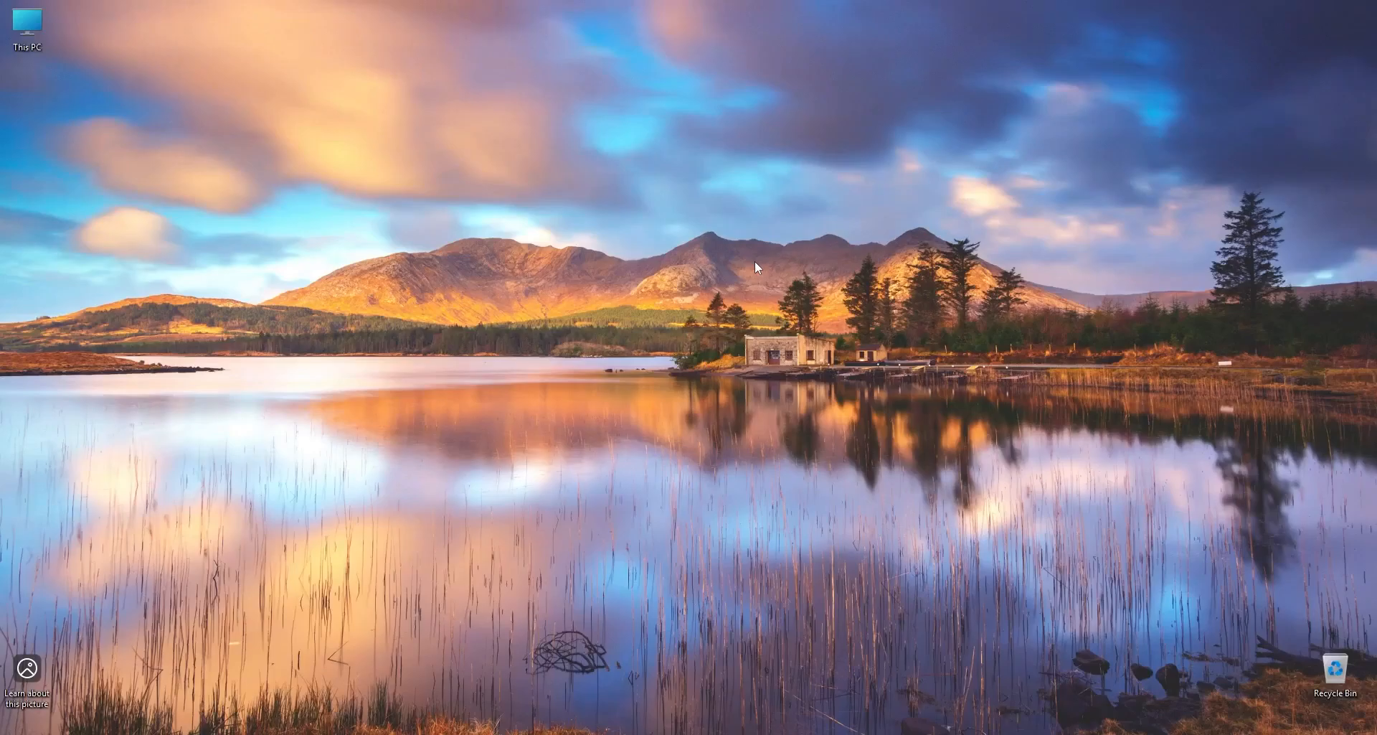
{"action": "key", "text": "super"}
{"action": "type", "text": "capCut"}
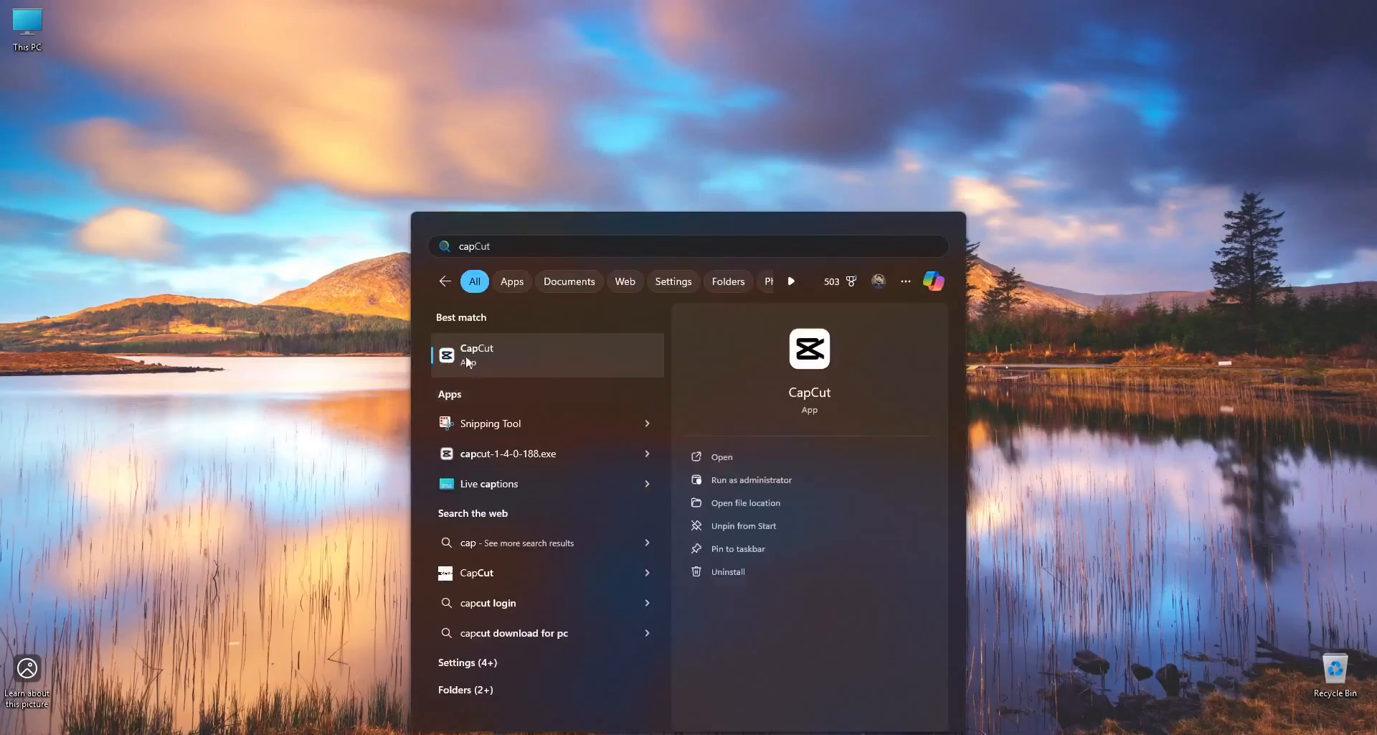
{"action": "left_click", "coordinate": [728, 453]}
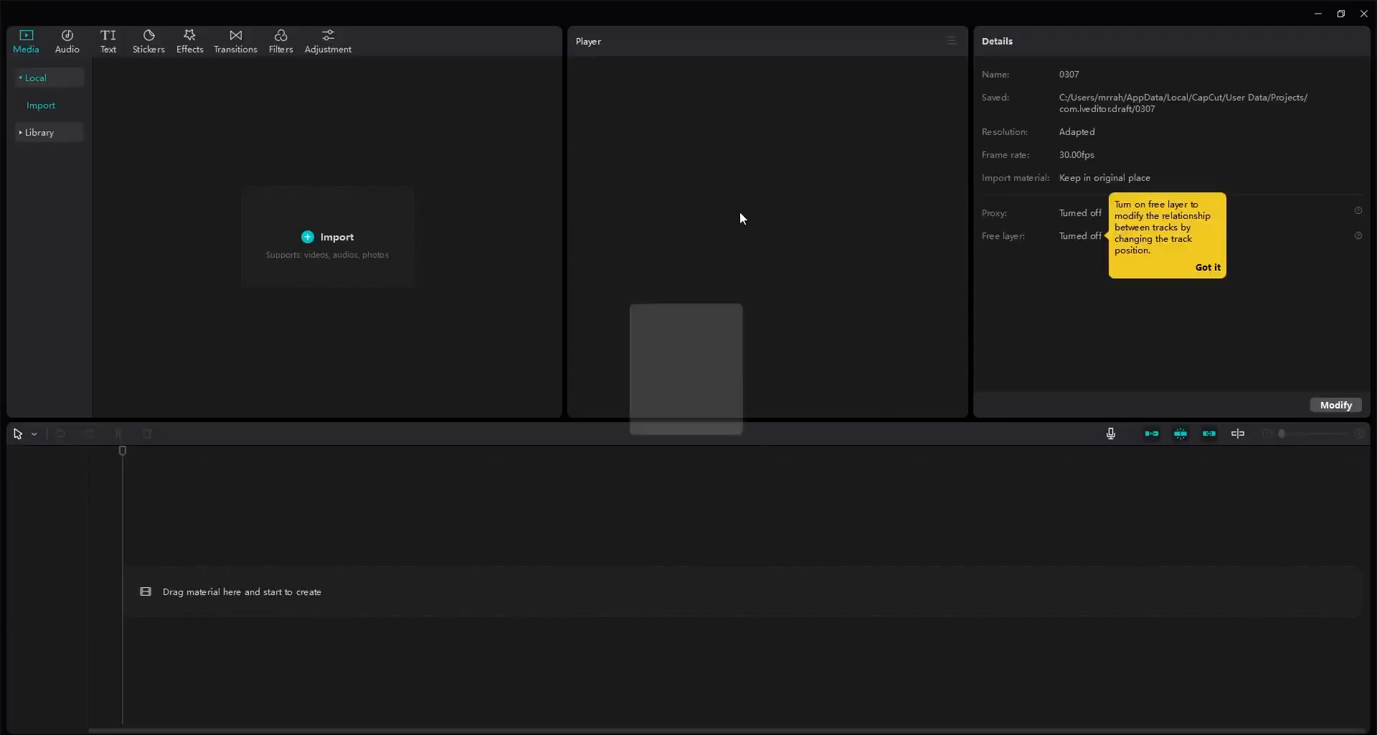
{"action": "left_click", "coordinate": [1211, 268]}
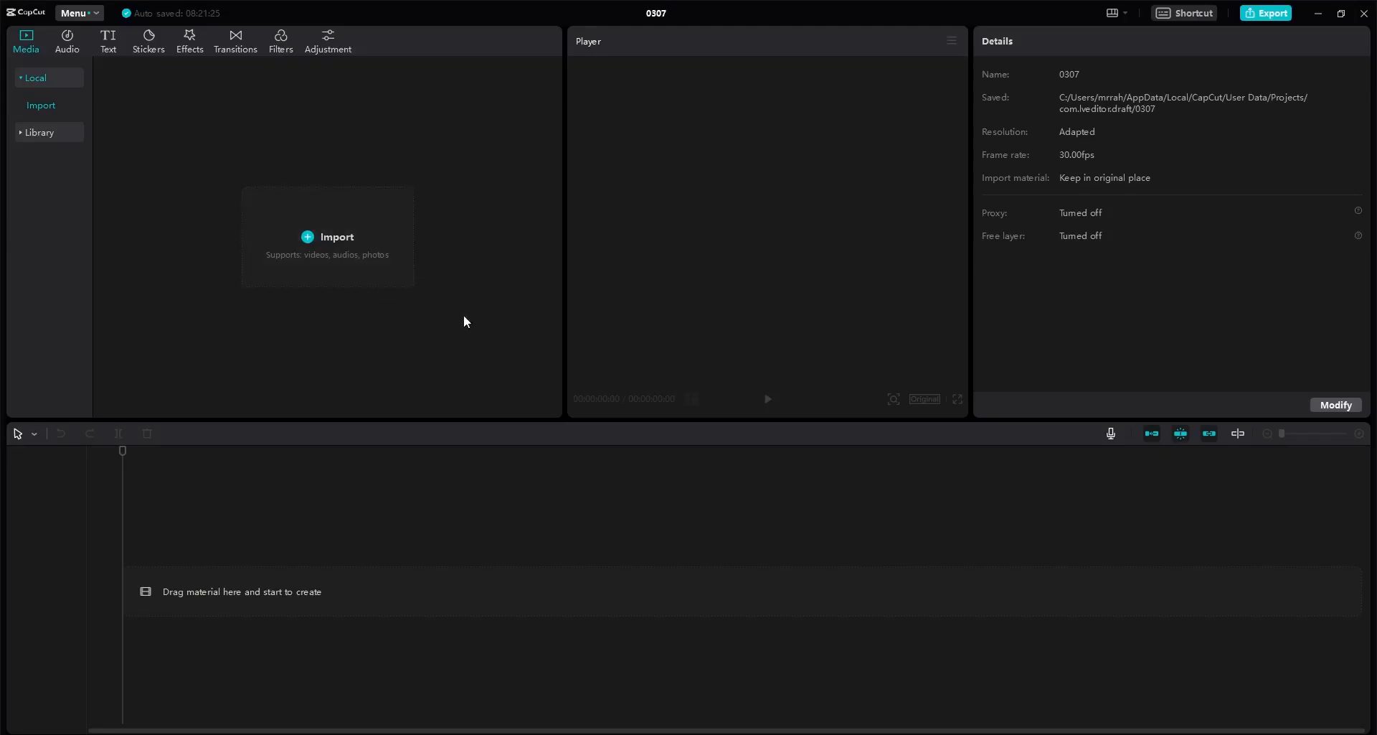
{"action": "left_click", "coordinate": [351, 256]}
Step: Open the project settings and name the project "Test Project"
{"action": "left_click", "coordinate": [1336, 404]}
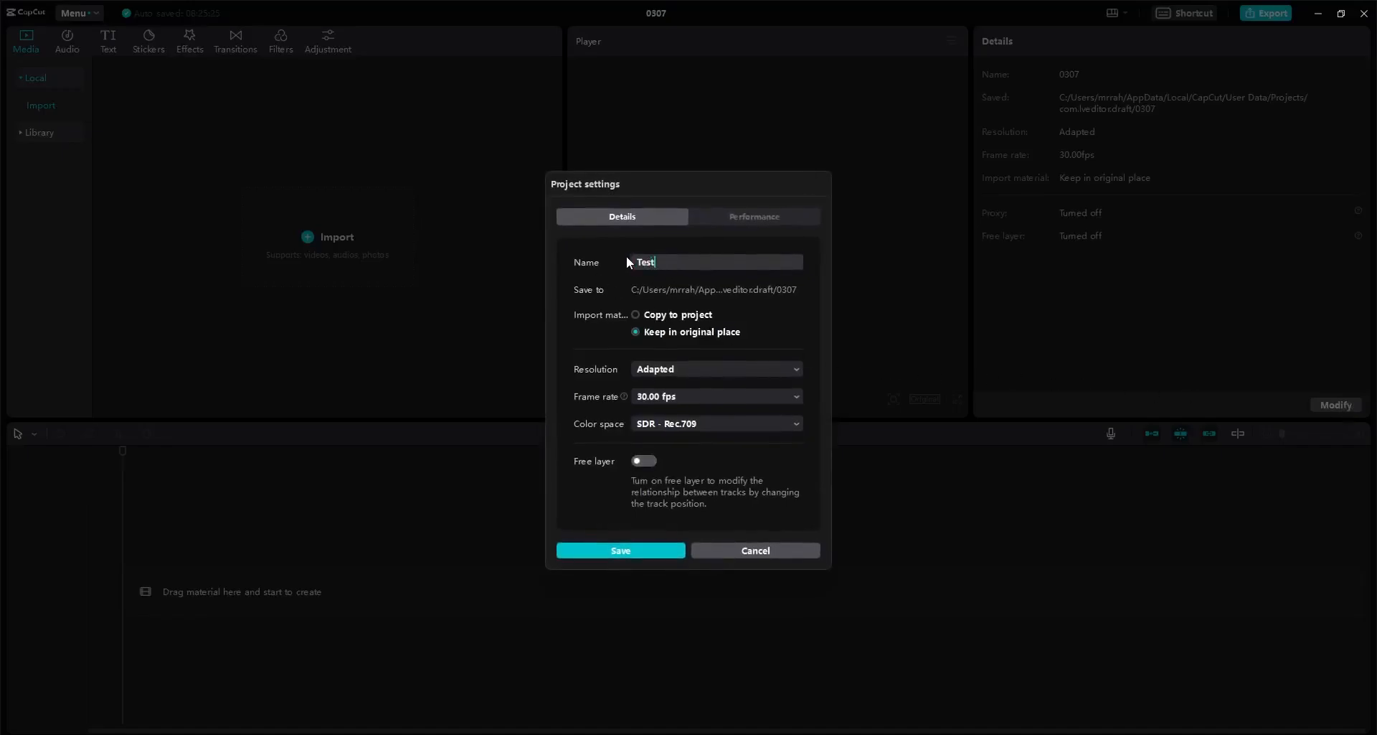
{"action": "type", "text": "Test Proje"}
{"action": "key", "text": "BackSpace"}
{"action": "key", "text": "BackSpace"}
{"action": "type", "text": "ject"}
Step: Review the resolution, frame rate and color space options, keeping Adapted, 30.00 fps and SDR - Rec.709
{"action": "left_click", "coordinate": [716, 366]}
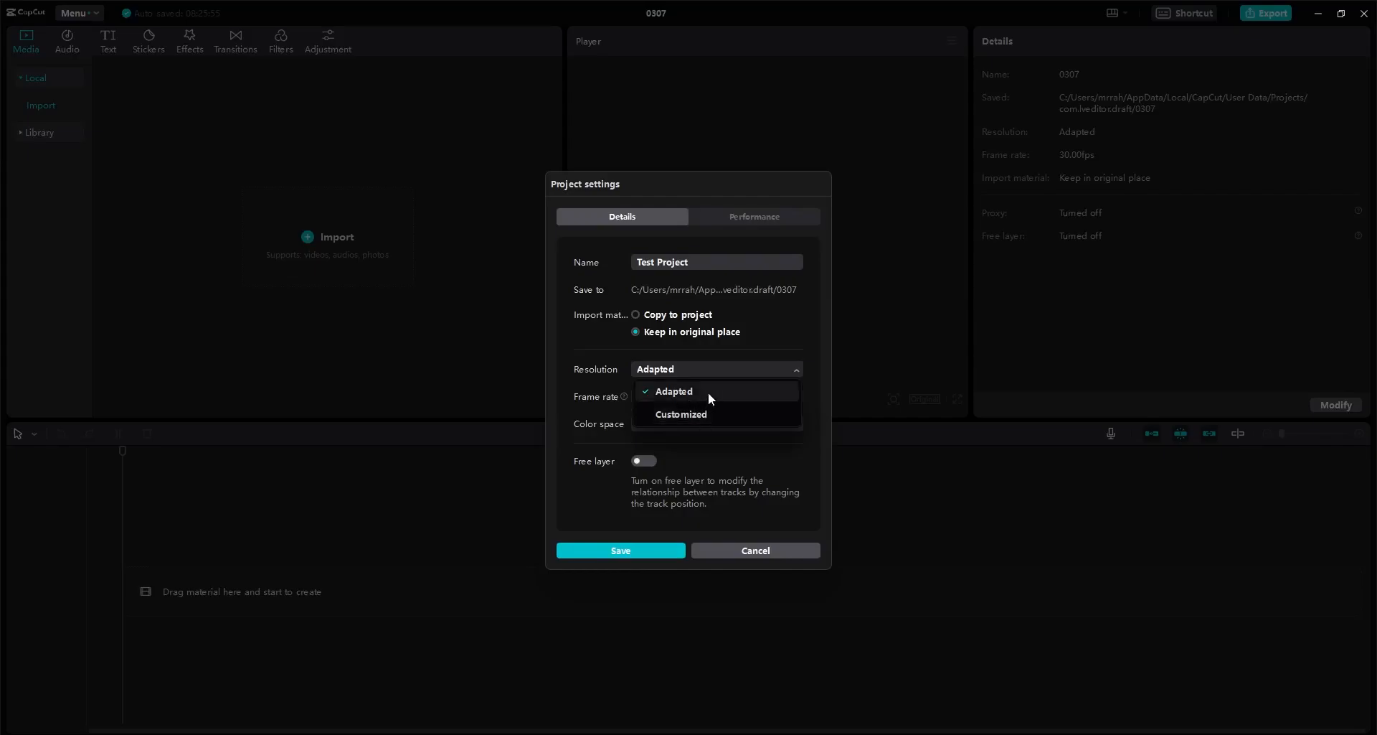
{"action": "left_click", "coordinate": [751, 364]}
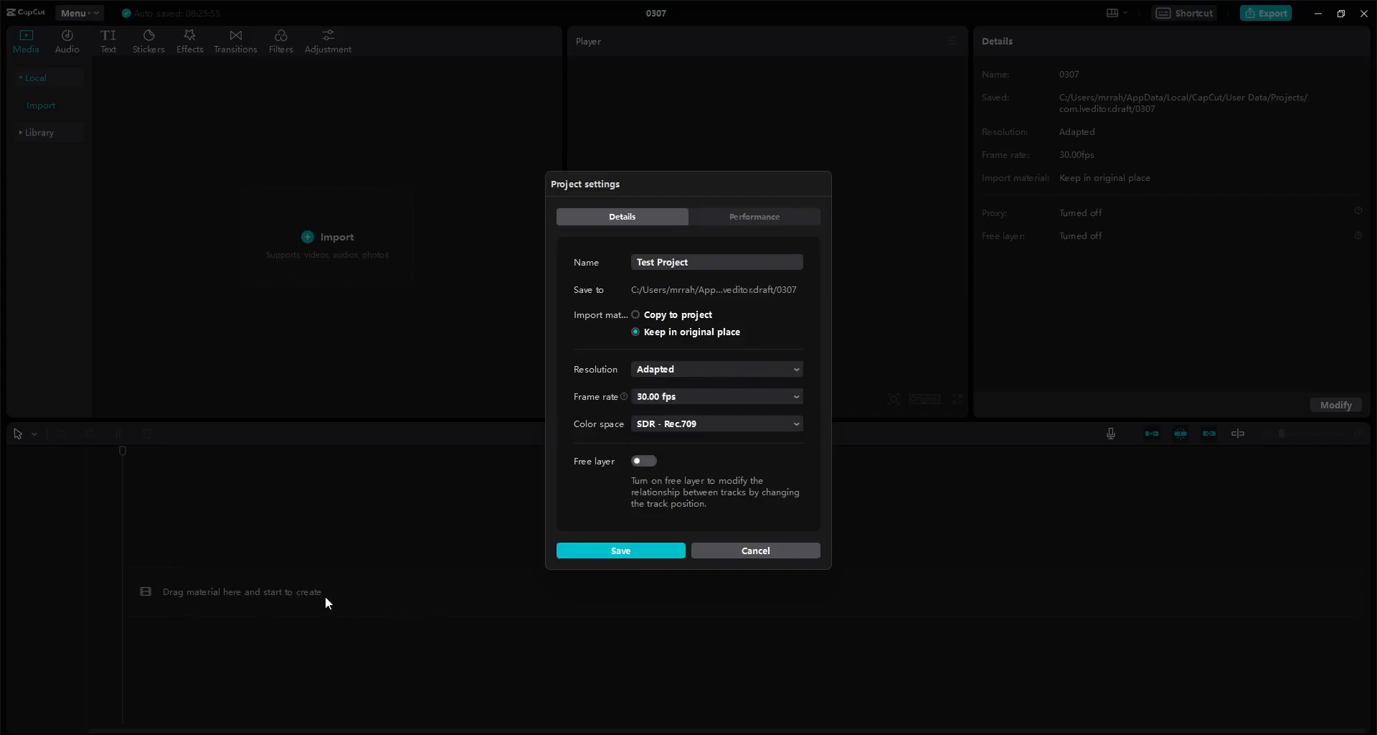
{"action": "left_click", "coordinate": [667, 394]}
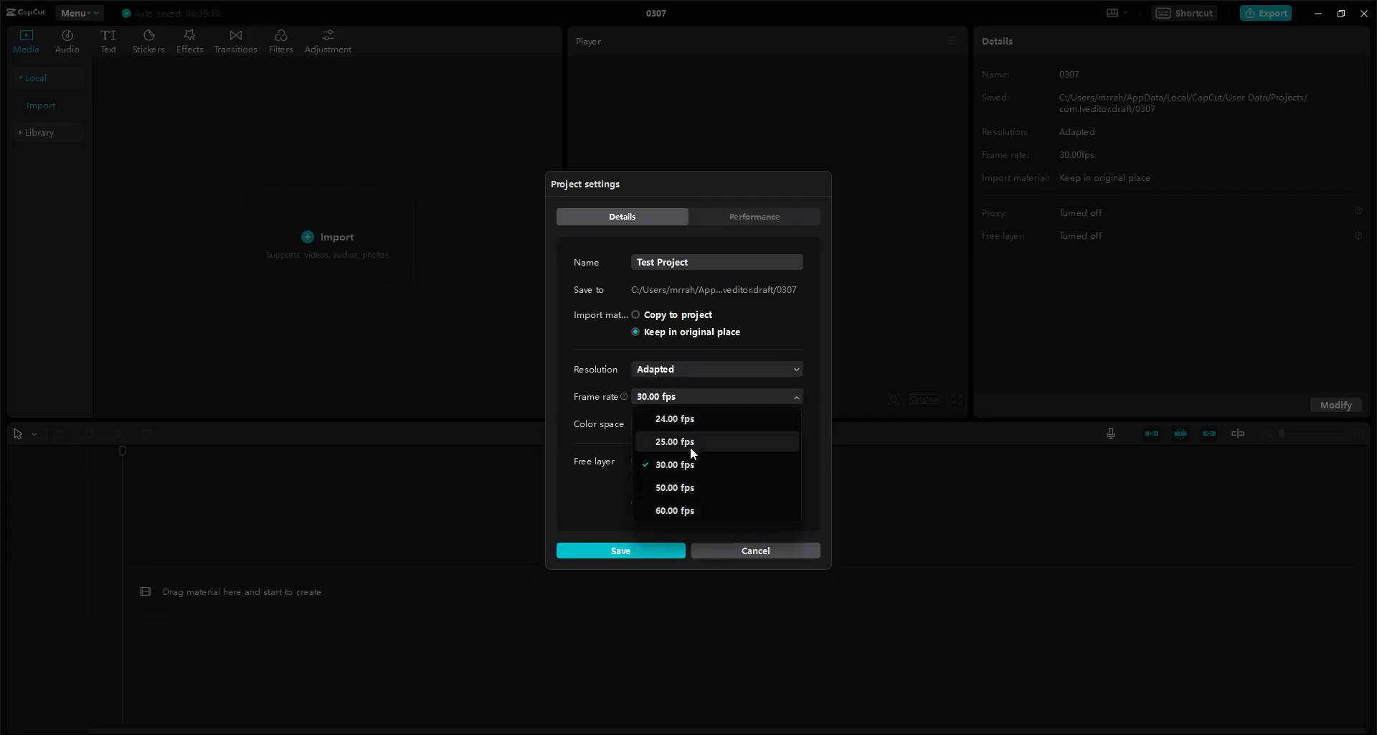
{"action": "left_click", "coordinate": [698, 463]}
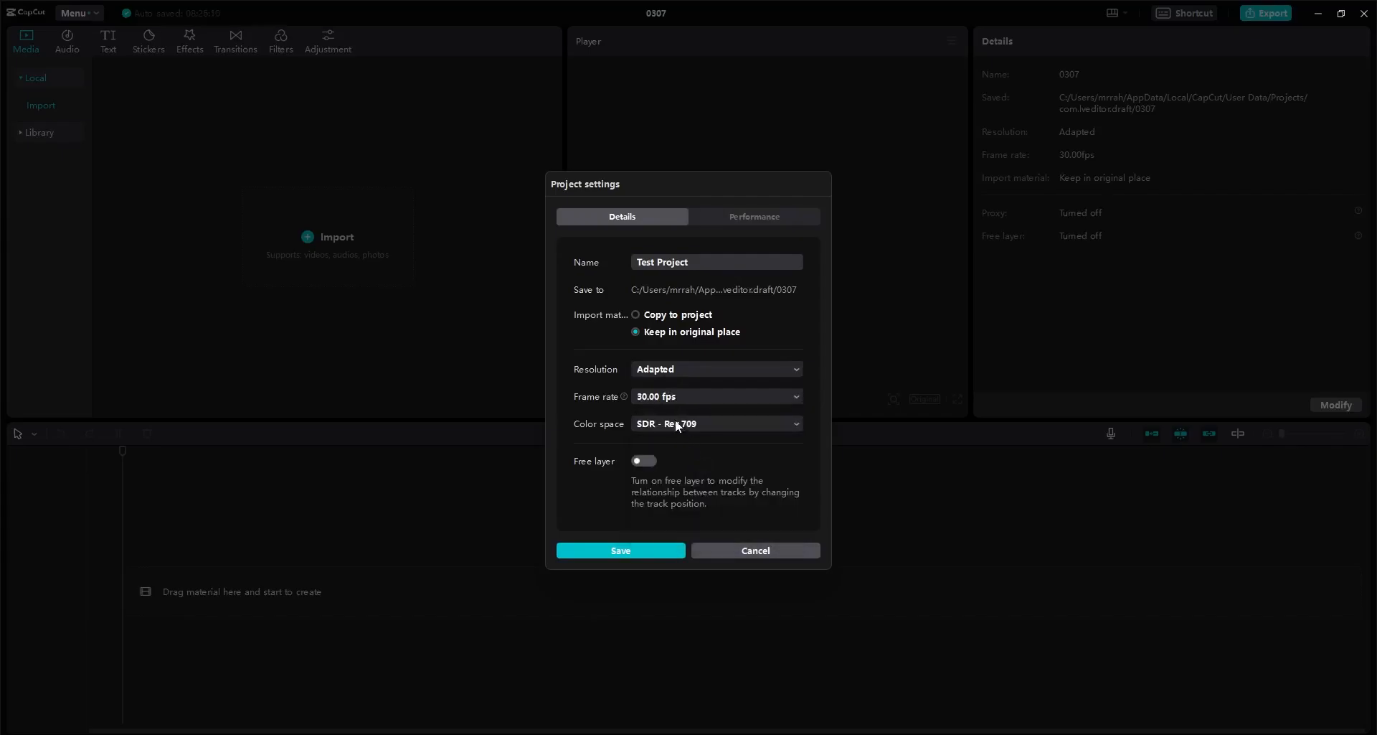
{"action": "left_click", "coordinate": [680, 426]}
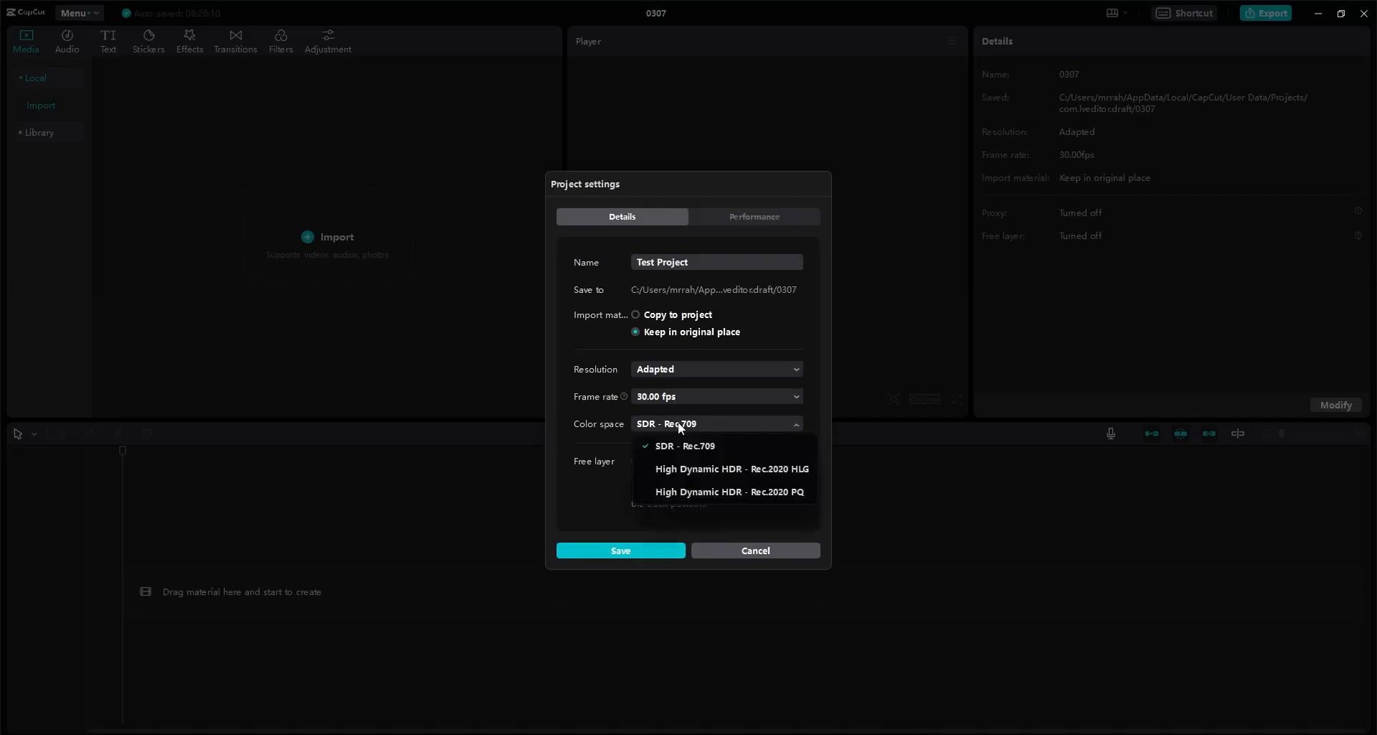
{"action": "left_click", "coordinate": [683, 424]}
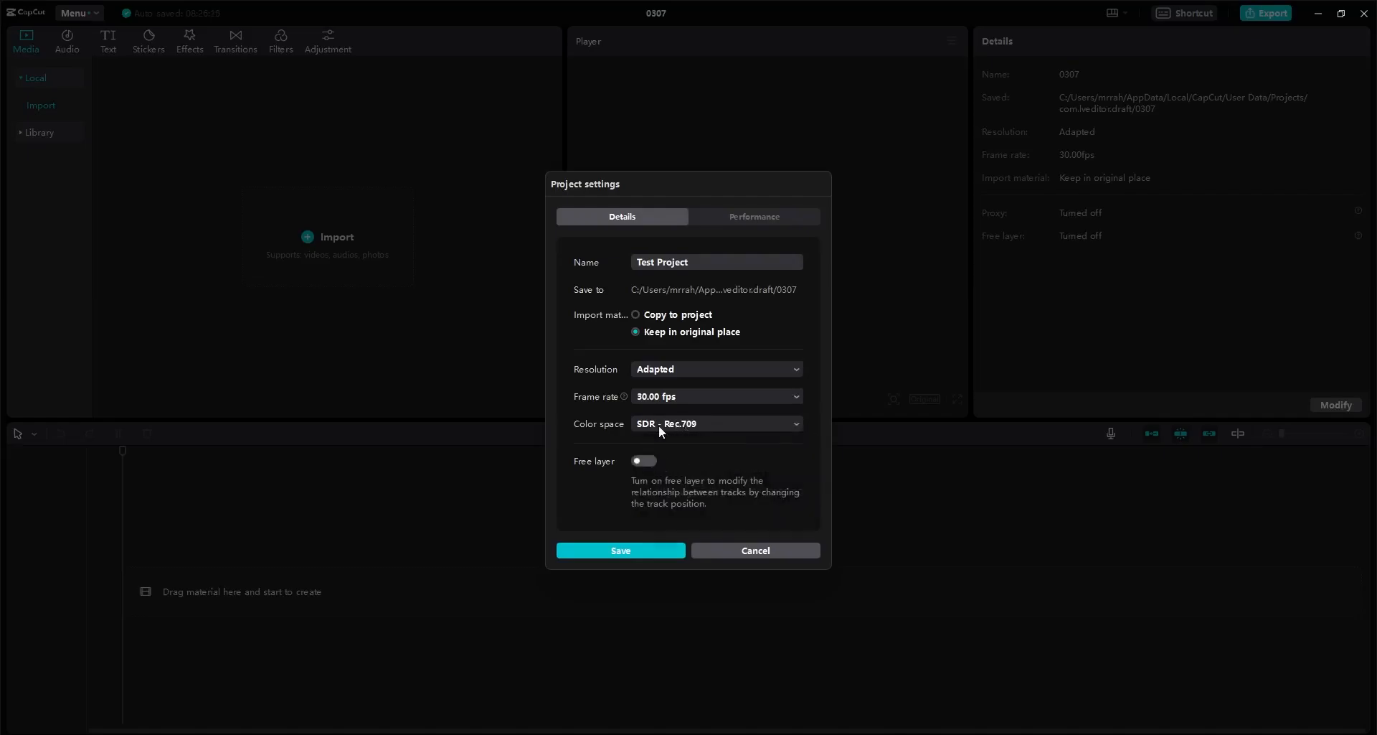
Step: Check the proxy option in the performance settings, leave it off, and save the project settings
{"action": "left_click", "coordinate": [782, 216]}
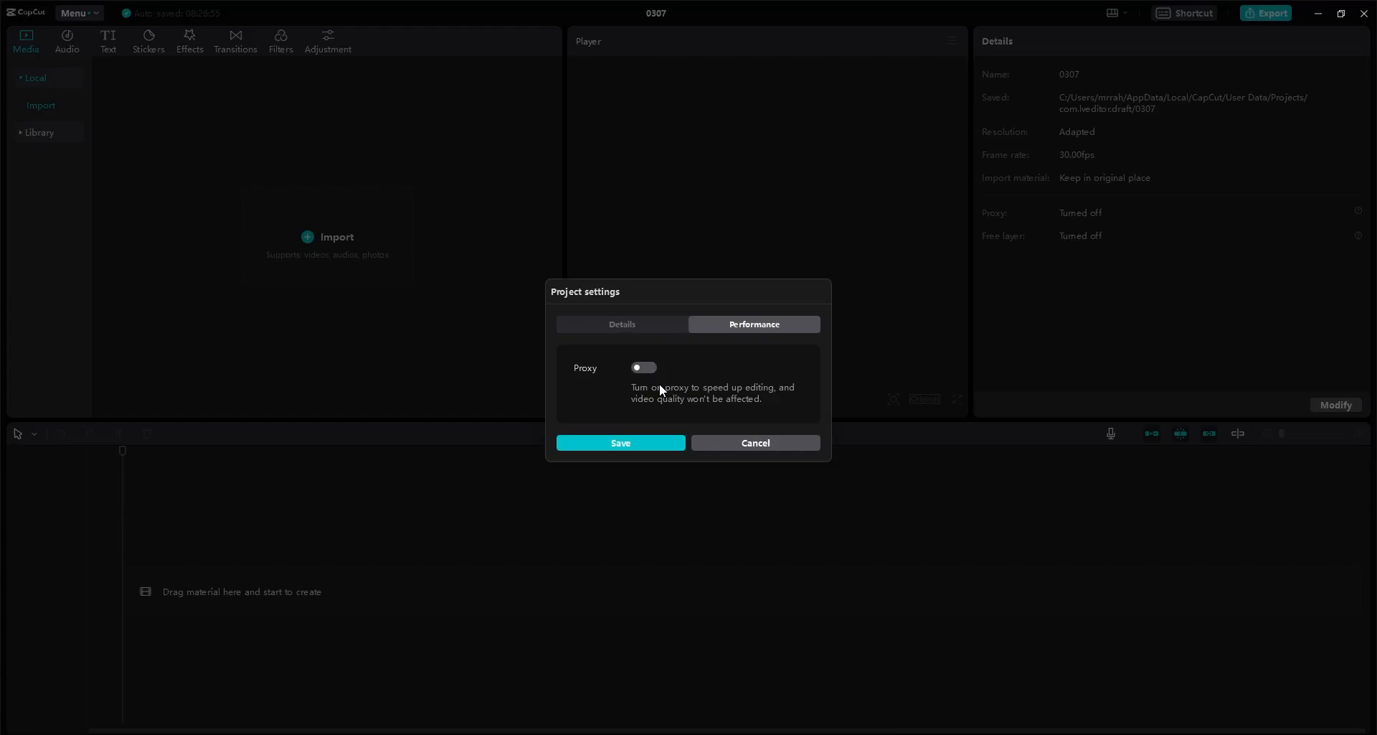
{"action": "left_click", "coordinate": [636, 324]}
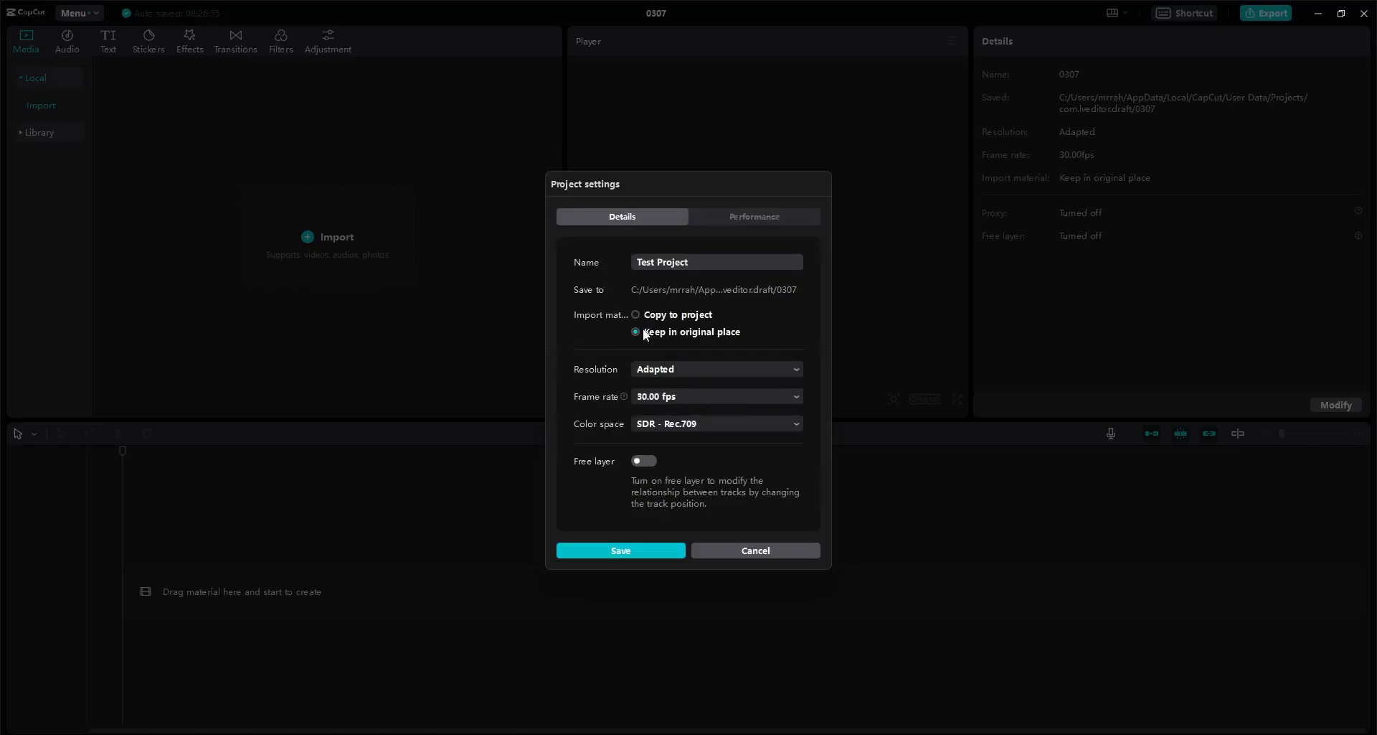
{"action": "left_click", "coordinate": [739, 218]}
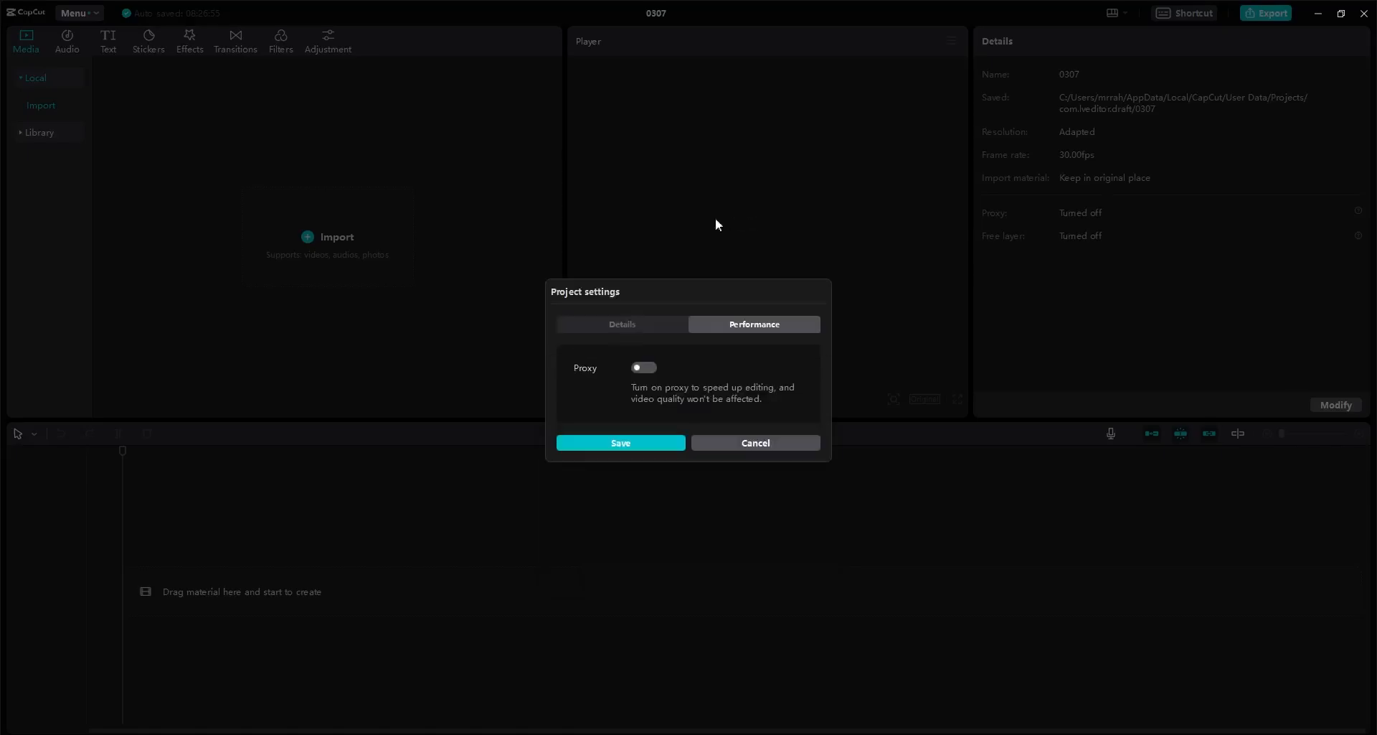
{"action": "left_click", "coordinate": [629, 324]}
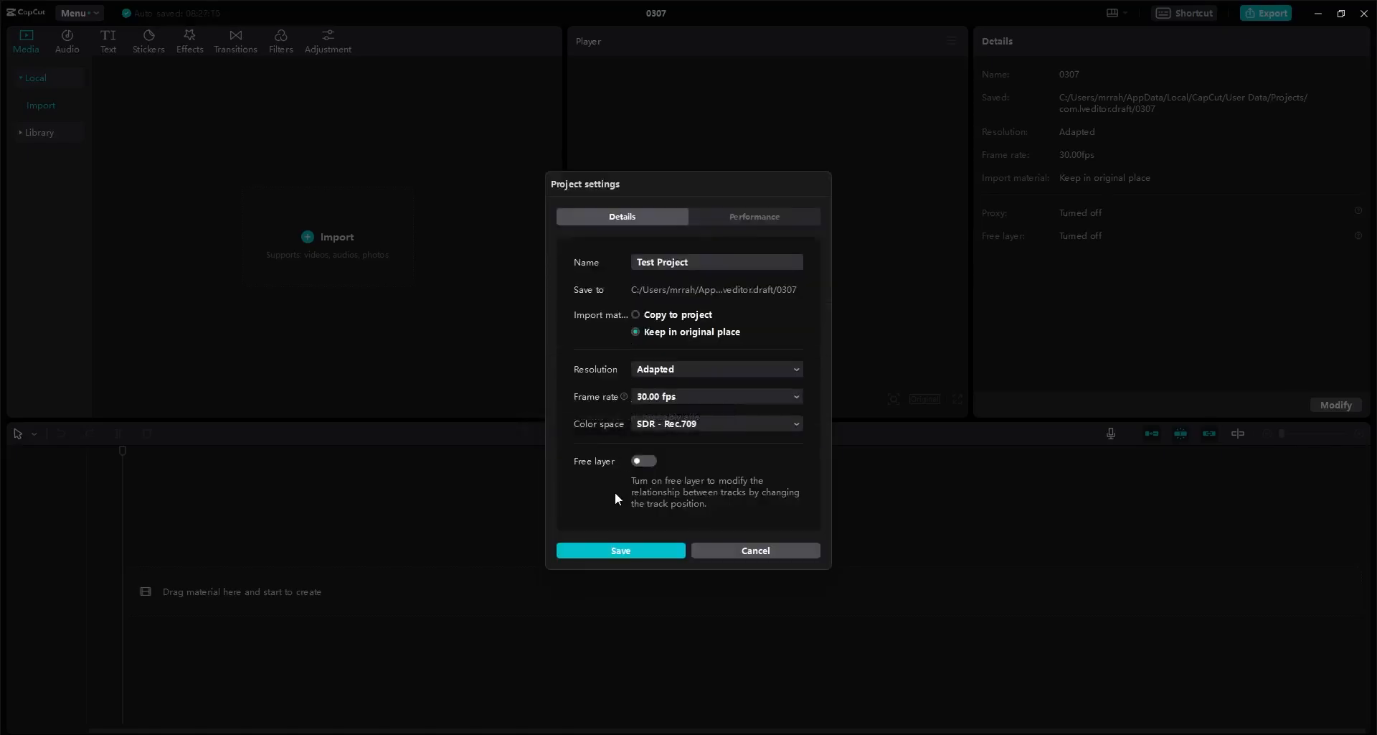
{"action": "left_click", "coordinate": [620, 551]}
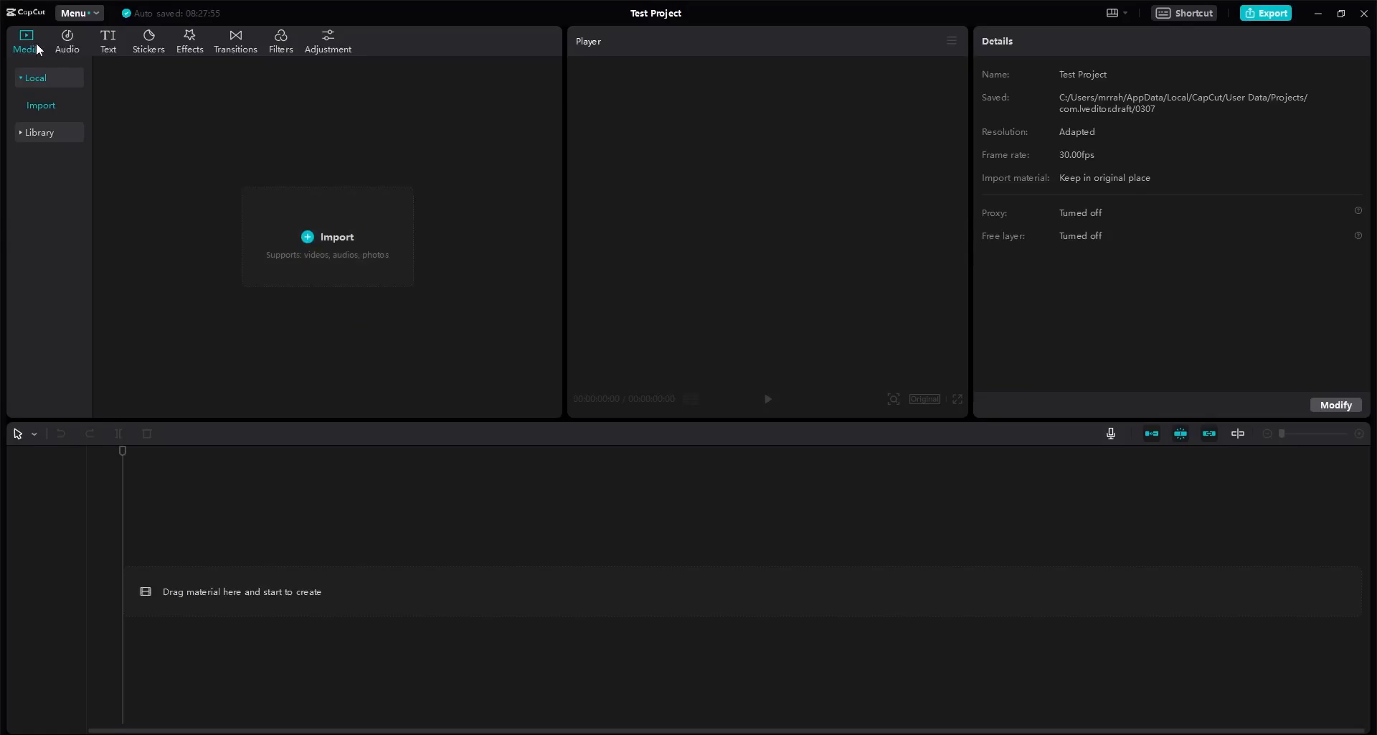
Step: Browse the tracks in the audio library's music collection
{"action": "left_click", "coordinate": [71, 46]}
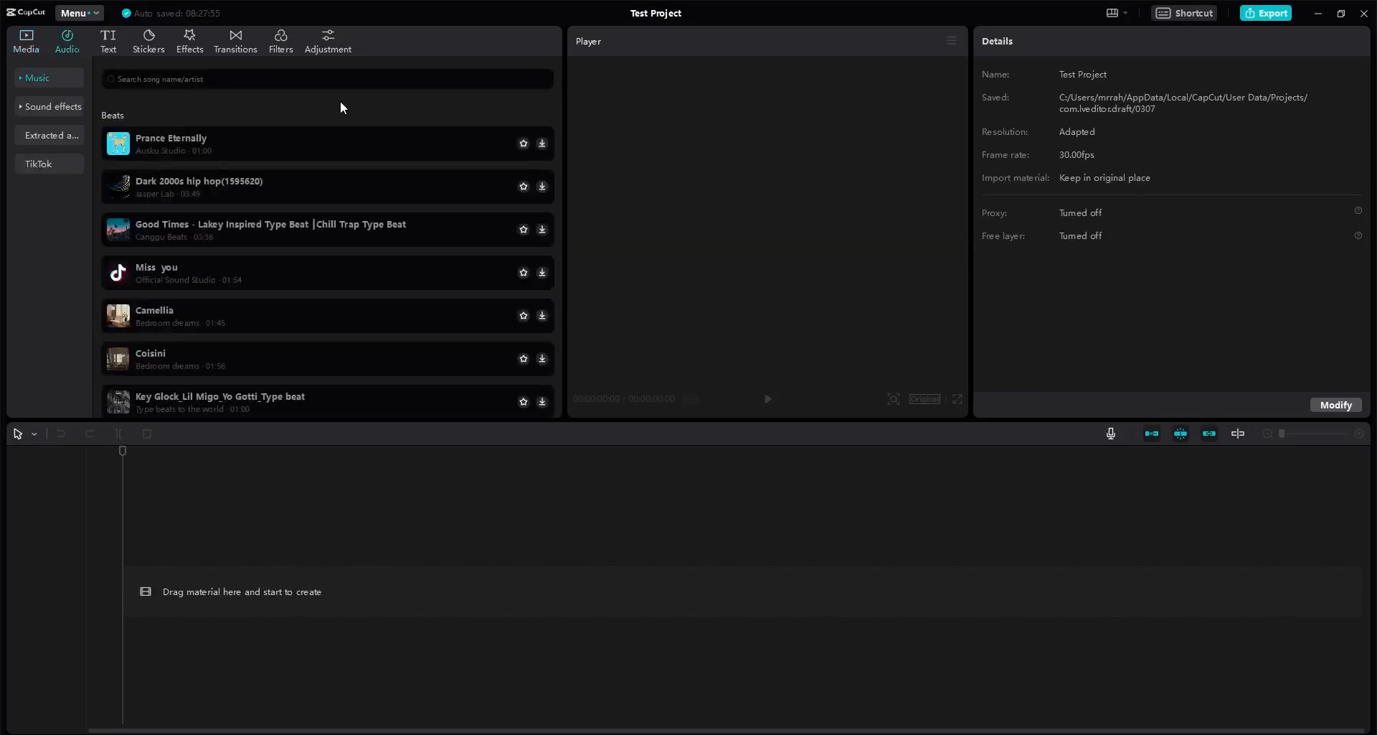
{"action": "scroll", "coordinate": [344, 237], "scroll_direction": "down", "scroll_amount": 3}
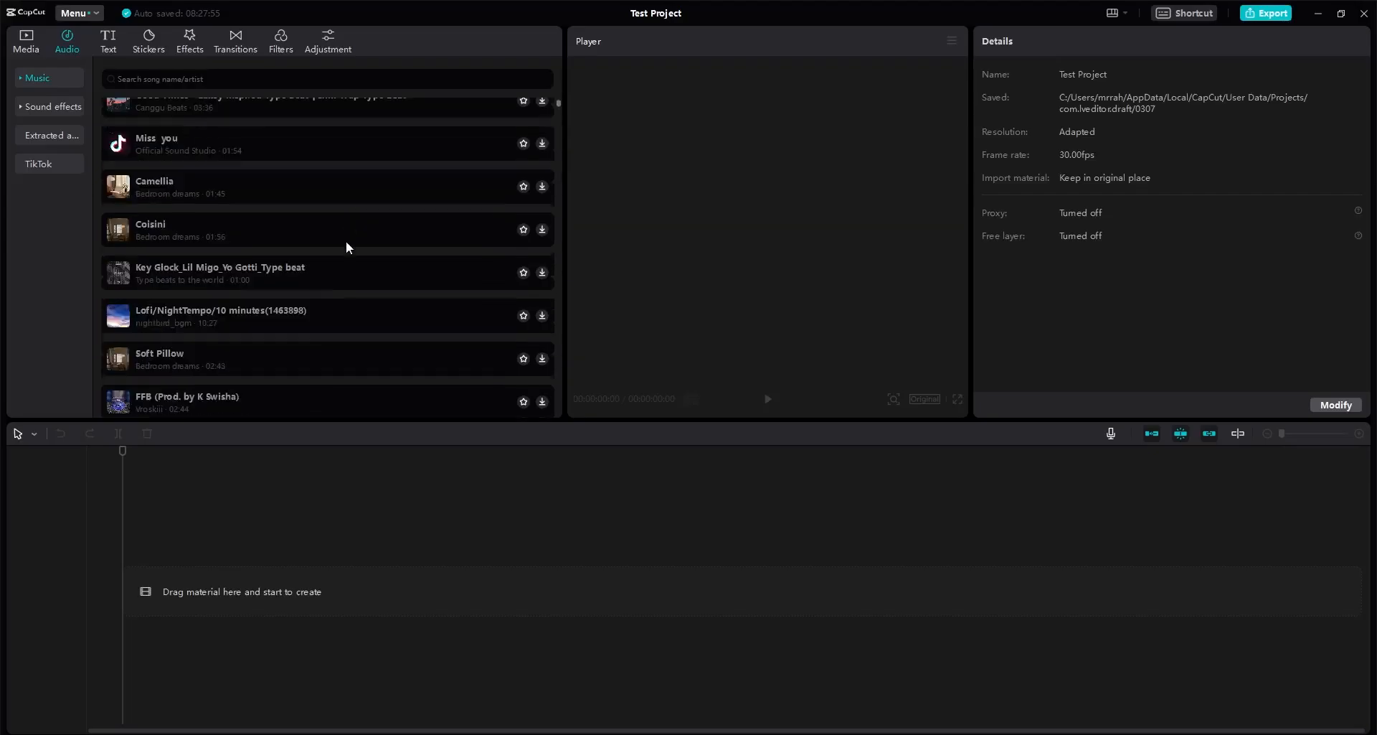
{"action": "scroll", "coordinate": [345, 240], "scroll_direction": "down", "scroll_amount": 3}
{"action": "scroll", "coordinate": [346, 239], "scroll_direction": "up", "scroll_amount": 6}
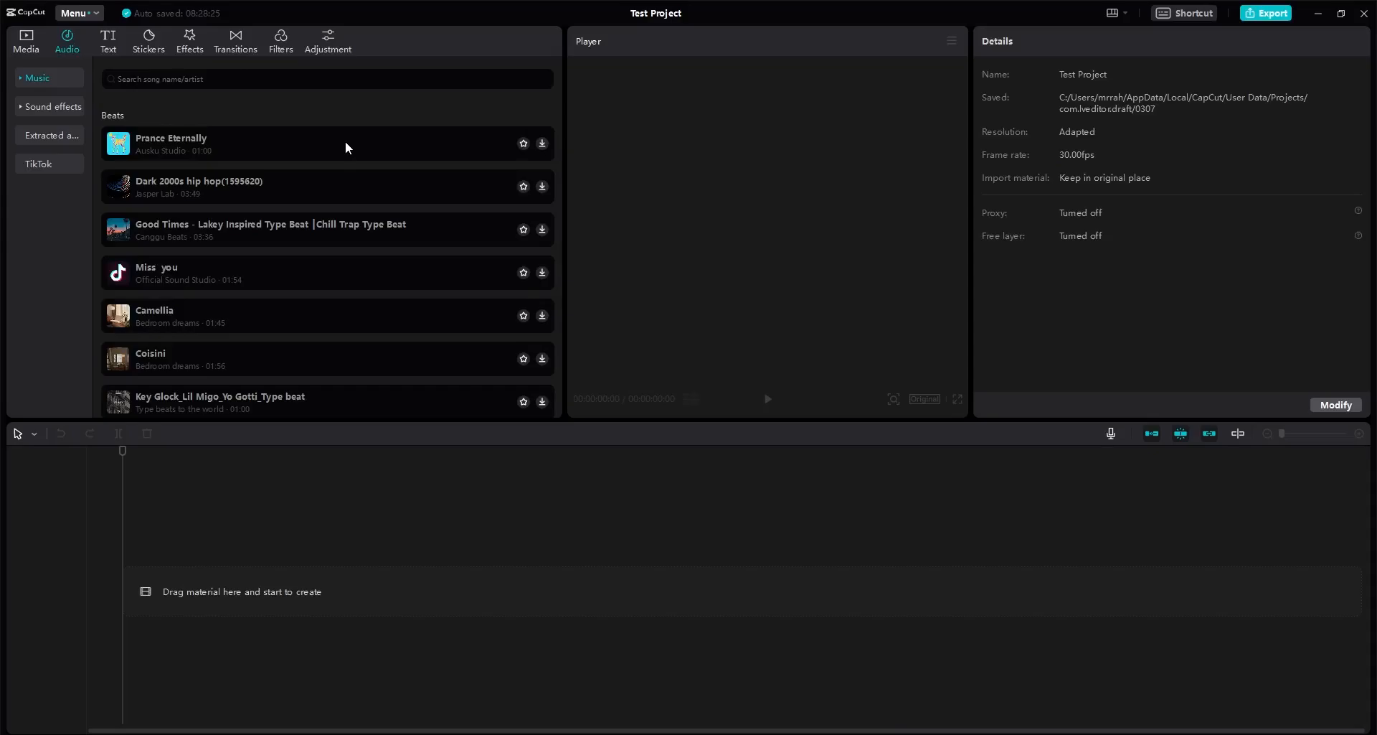
Step: Browse the trending sound effects in the audio library and check the default text option
{"action": "left_click", "coordinate": [66, 109]}
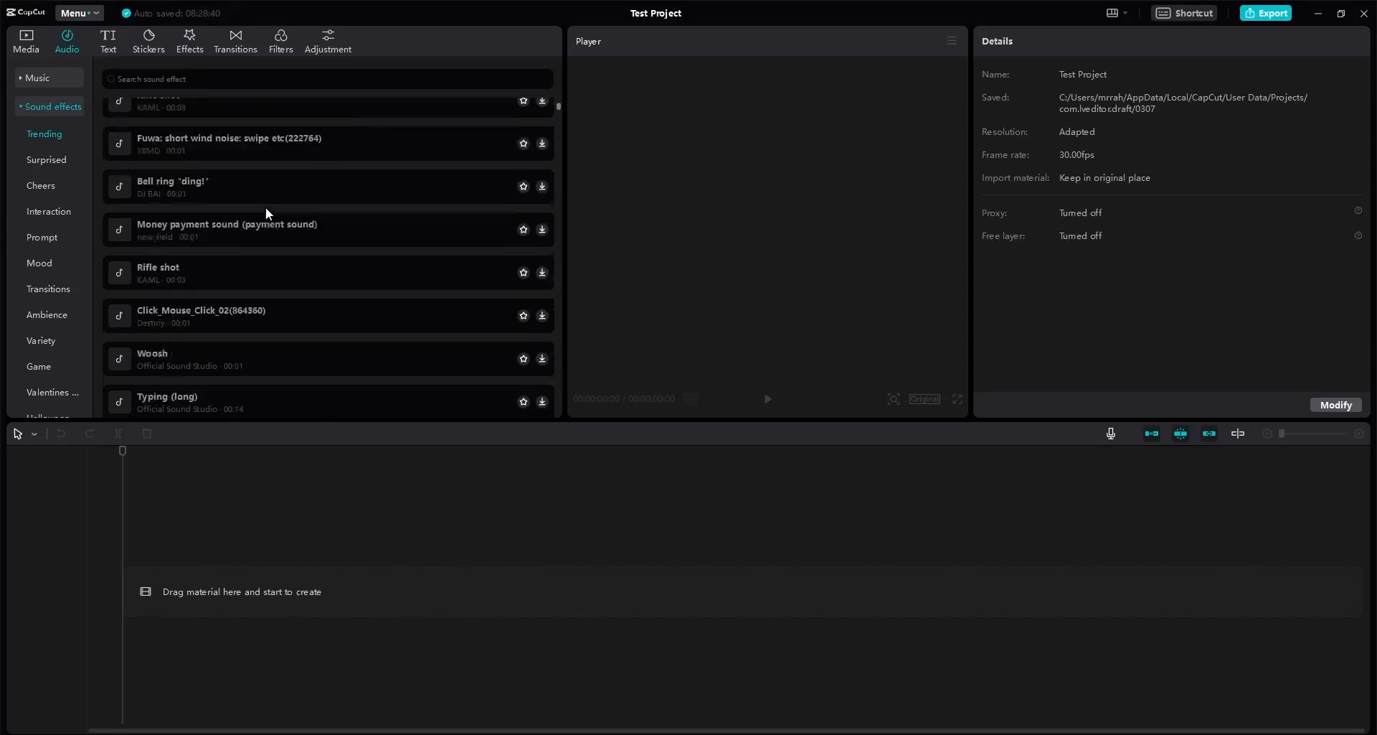
{"action": "left_click", "coordinate": [19, 104]}
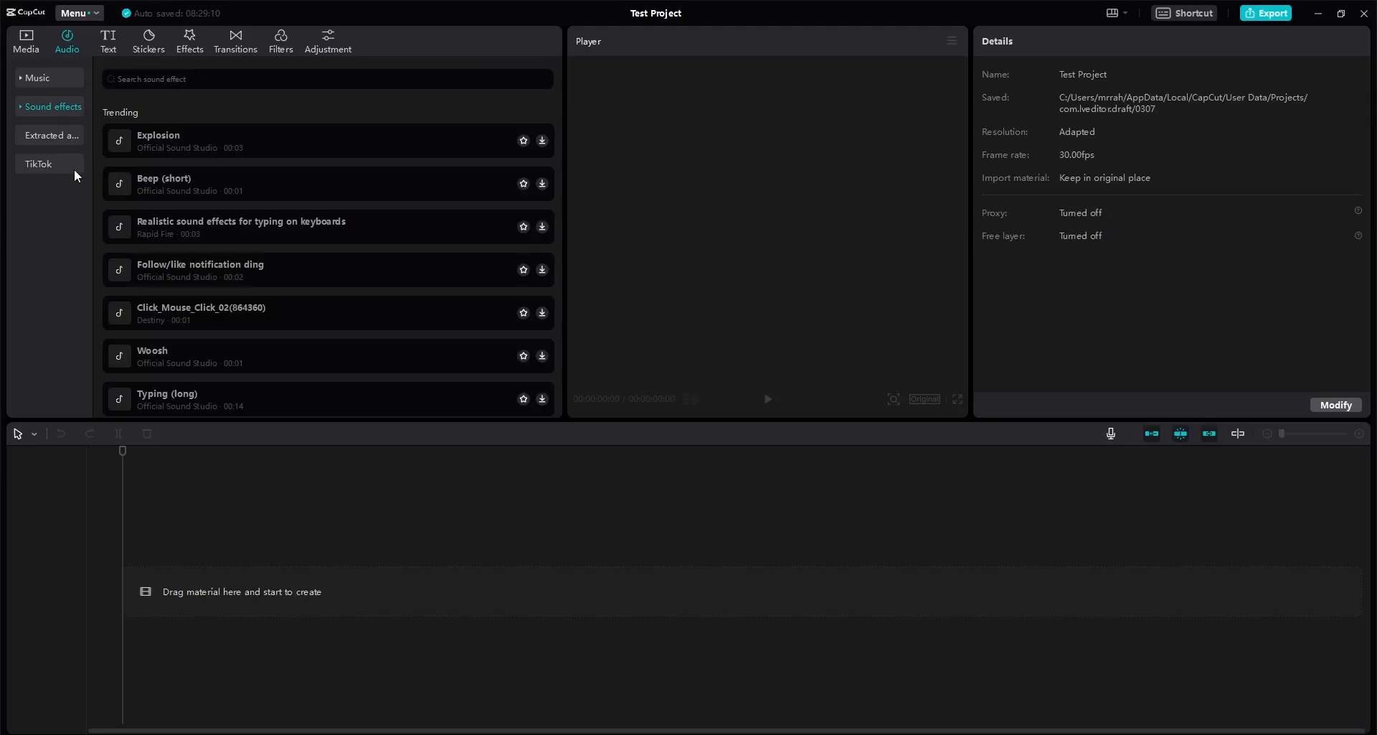
{"action": "left_click", "coordinate": [104, 47]}
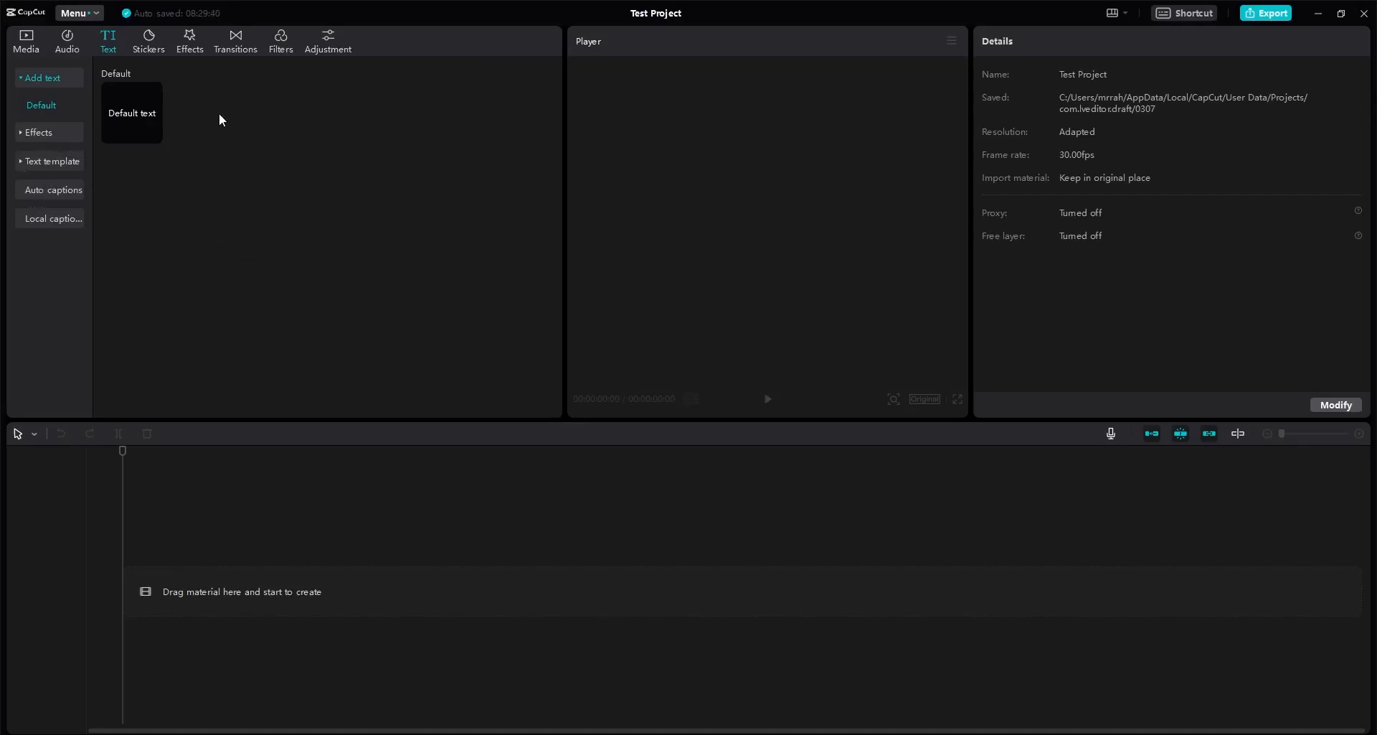
Step: Browse the trending collection in the sticker library
{"action": "left_click", "coordinate": [158, 52]}
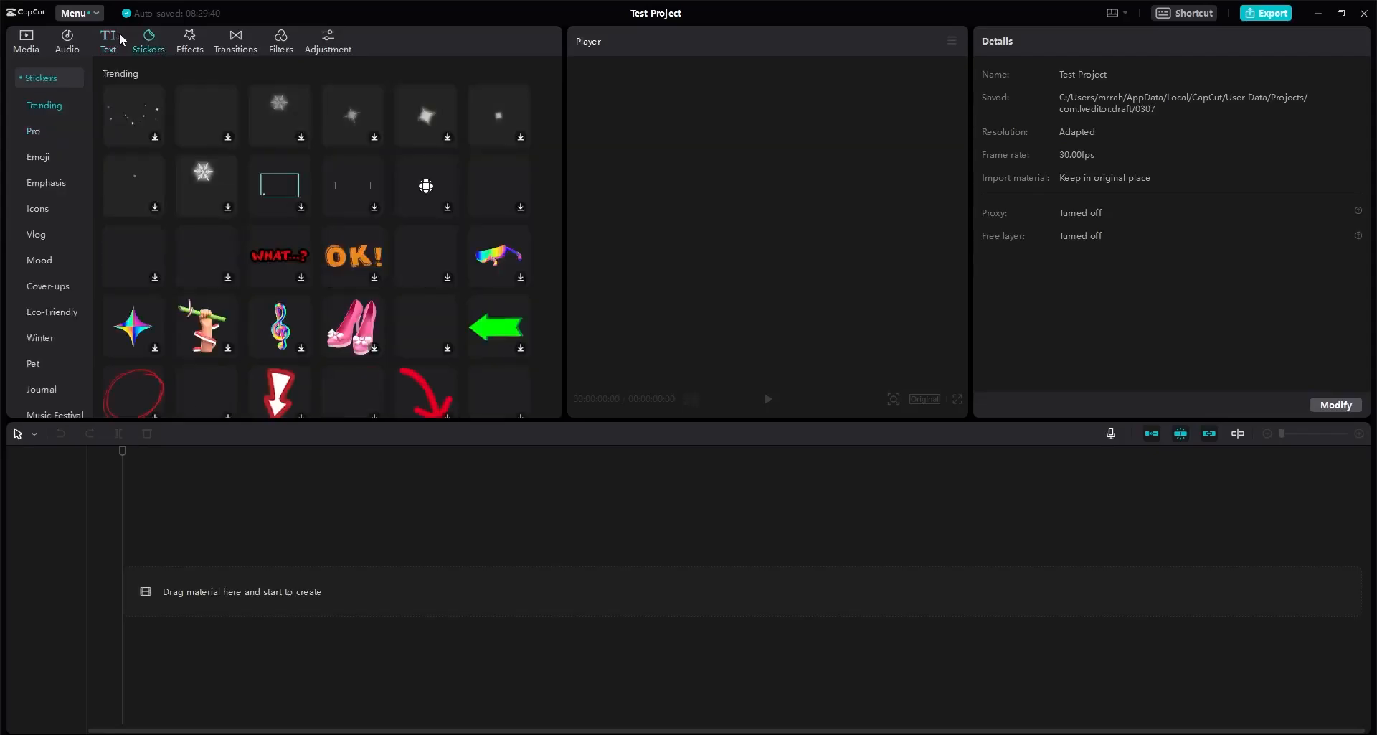
{"action": "scroll", "coordinate": [219, 203], "scroll_direction": "down", "scroll_amount": 1}
{"action": "scroll", "coordinate": [217, 196], "scroll_direction": "down", "scroll_amount": 5}
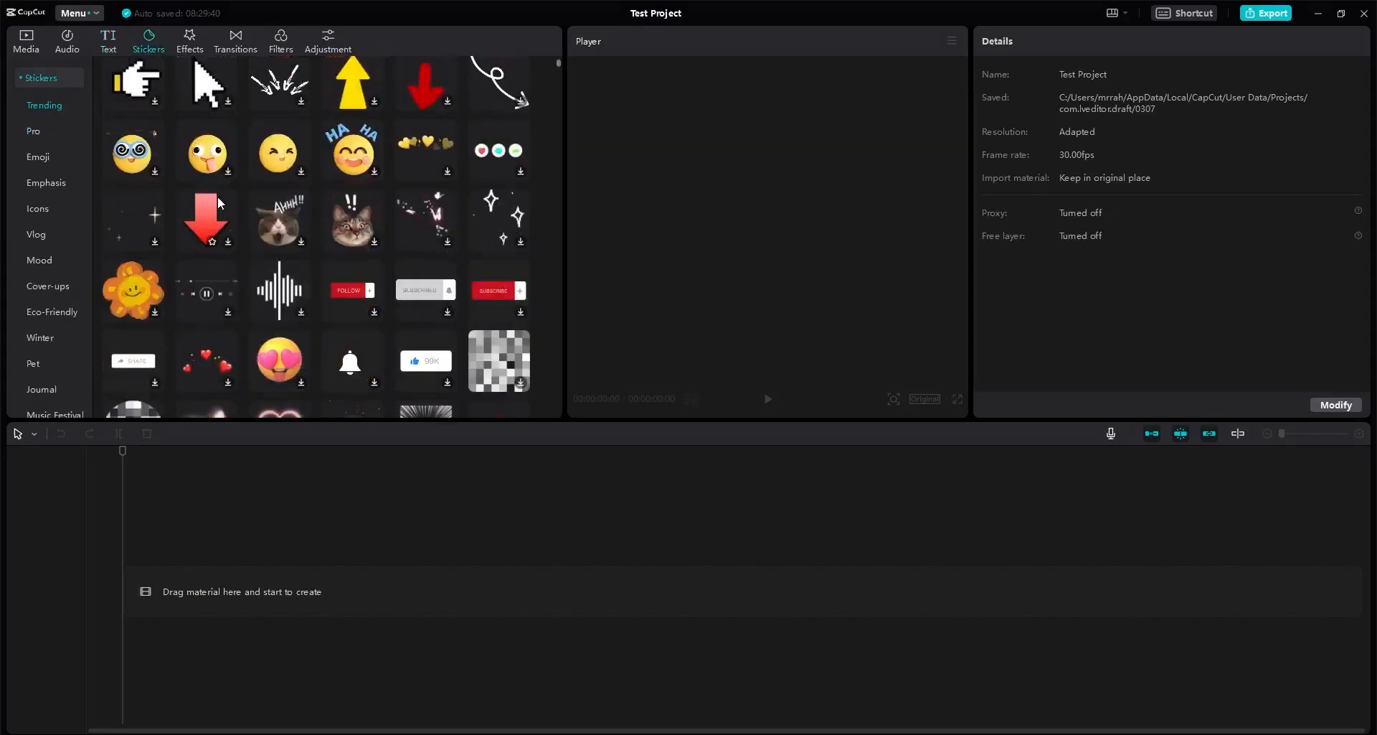
{"action": "scroll", "coordinate": [217, 197], "scroll_direction": "down", "scroll_amount": 8}
{"action": "mouse_move", "coordinate": [559, 67]}
{"action": "left_mouse_down"}
{"action": "mouse_move", "coordinate": [546, 347]}
{"action": "mouse_move", "coordinate": [569, 208]}
{"action": "mouse_move", "coordinate": [536, 63]}
{"action": "left_mouse_up"}
{"action": "scroll", "coordinate": [535, 102], "scroll_direction": "up", "scroll_amount": 2}
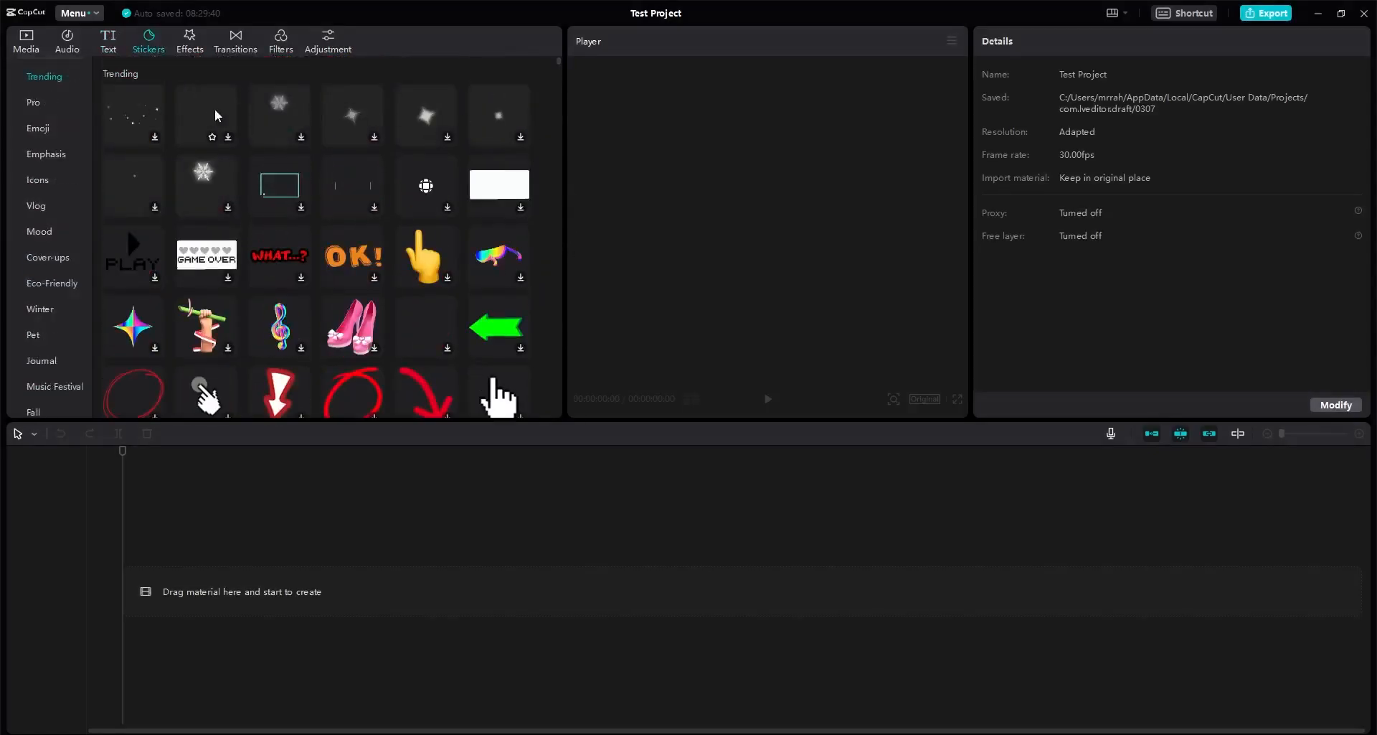
{"action": "scroll", "coordinate": [43, 104], "scroll_direction": "up", "scroll_amount": 1}
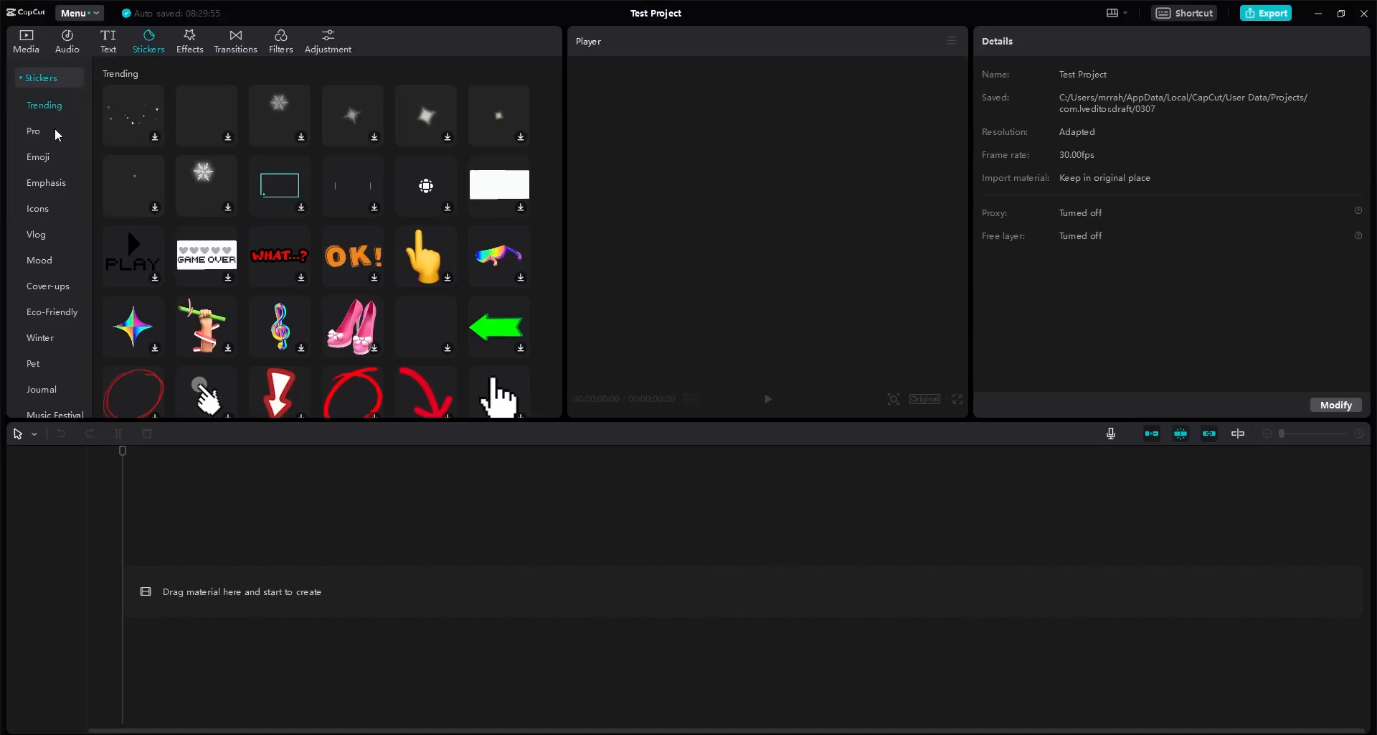
Step: Look through the Pro, Emoji and Emphasis sticker categories and return to the Trending stickers
{"action": "left_click", "coordinate": [55, 132]}
{"action": "left_click", "coordinate": [53, 155]}
{"action": "left_click", "coordinate": [54, 175]}
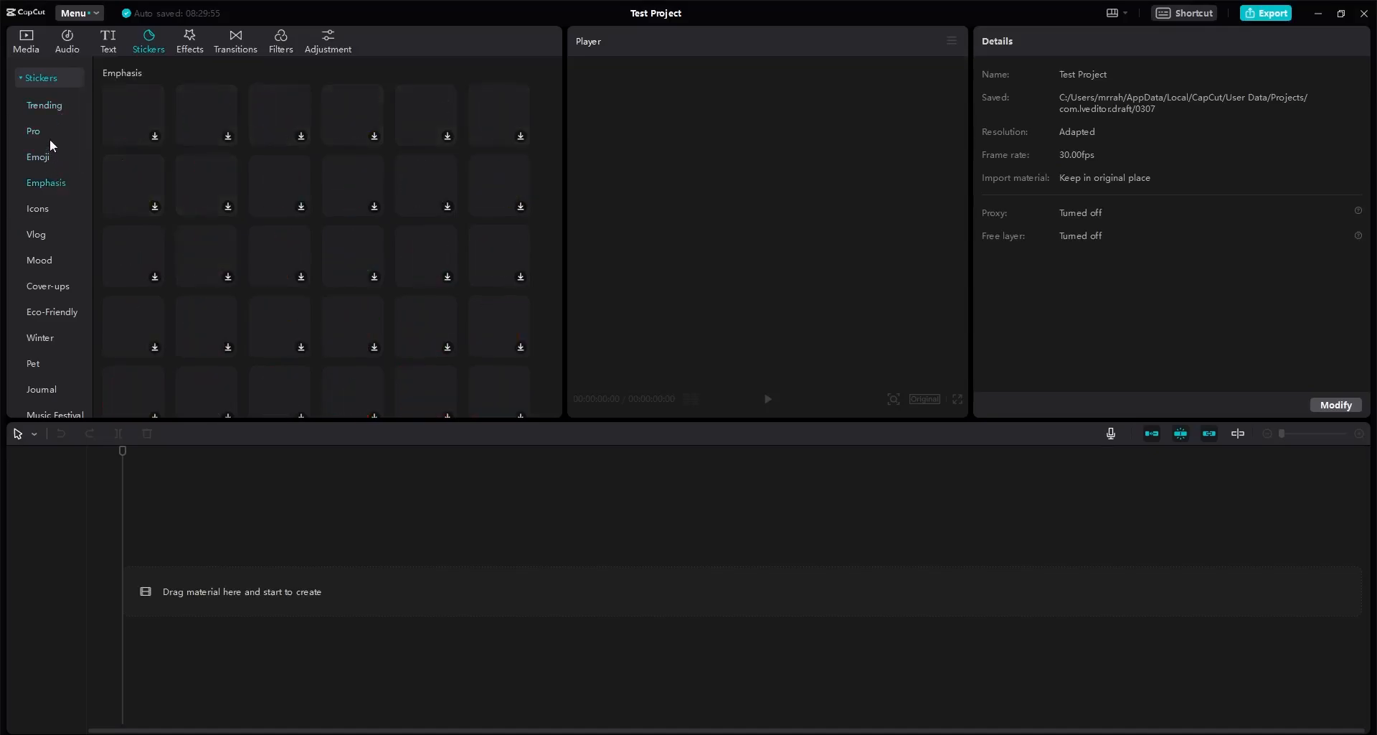
{"action": "left_click", "coordinate": [53, 105]}
{"action": "scroll", "coordinate": [373, 179], "scroll_direction": "down", "scroll_amount": 2}
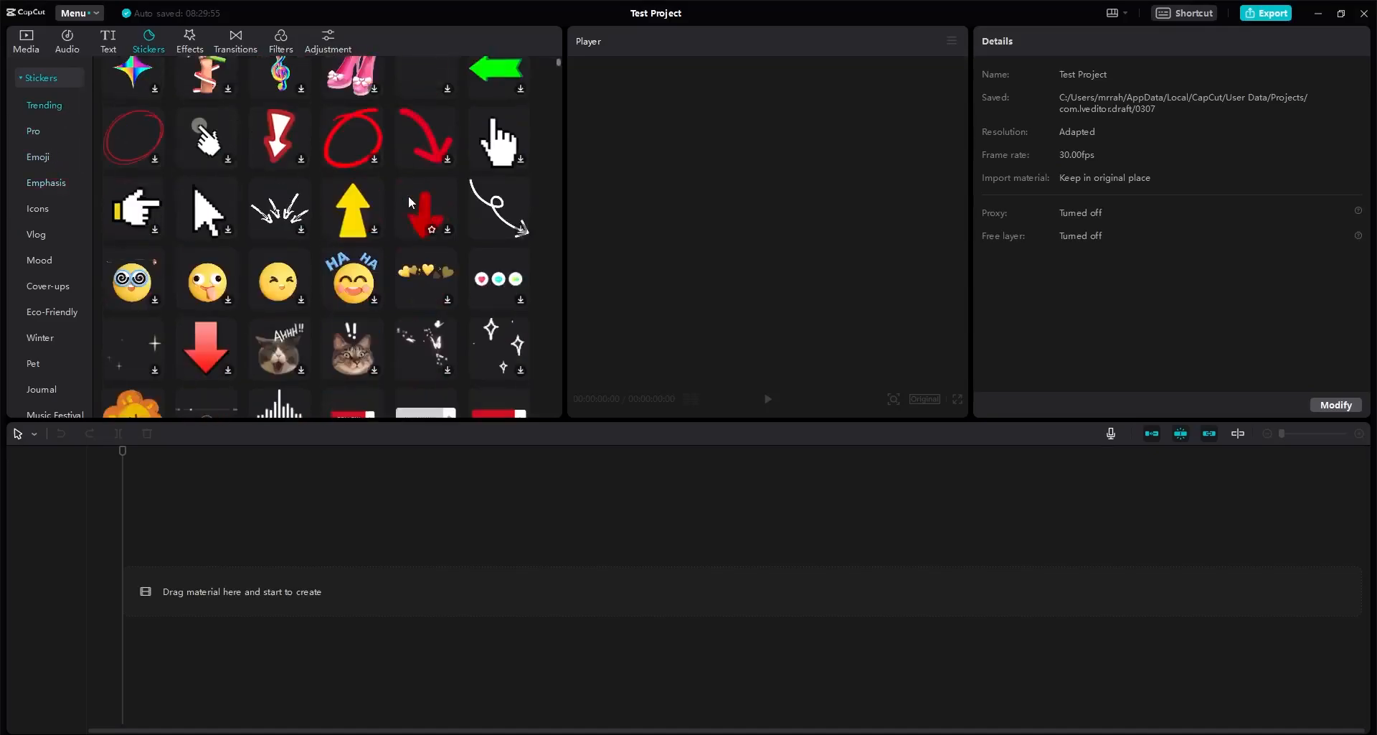
{"action": "scroll", "coordinate": [412, 203], "scroll_direction": "up", "scroll_amount": 2}
Step: Browse the trending video effects and the trending transitions
{"action": "left_click", "coordinate": [190, 45]}
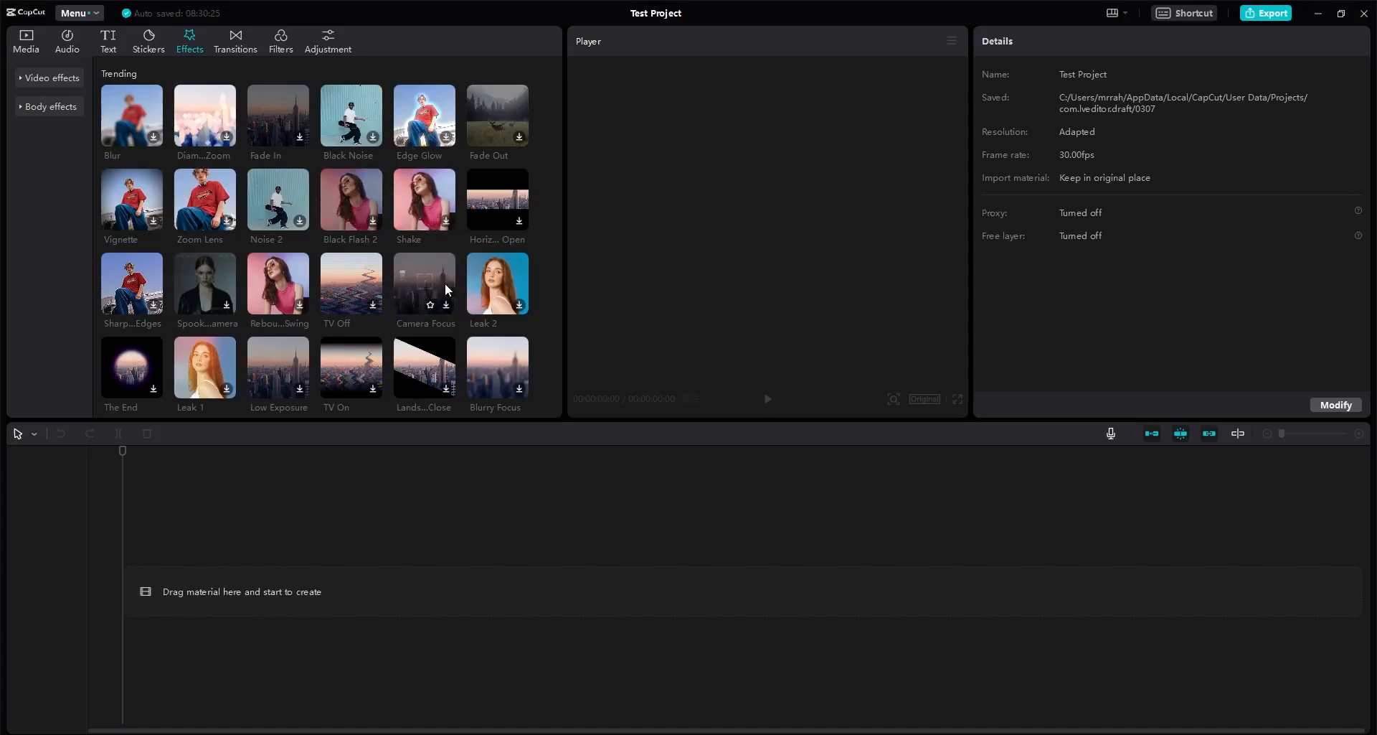
{"action": "left_click", "coordinate": [231, 46]}
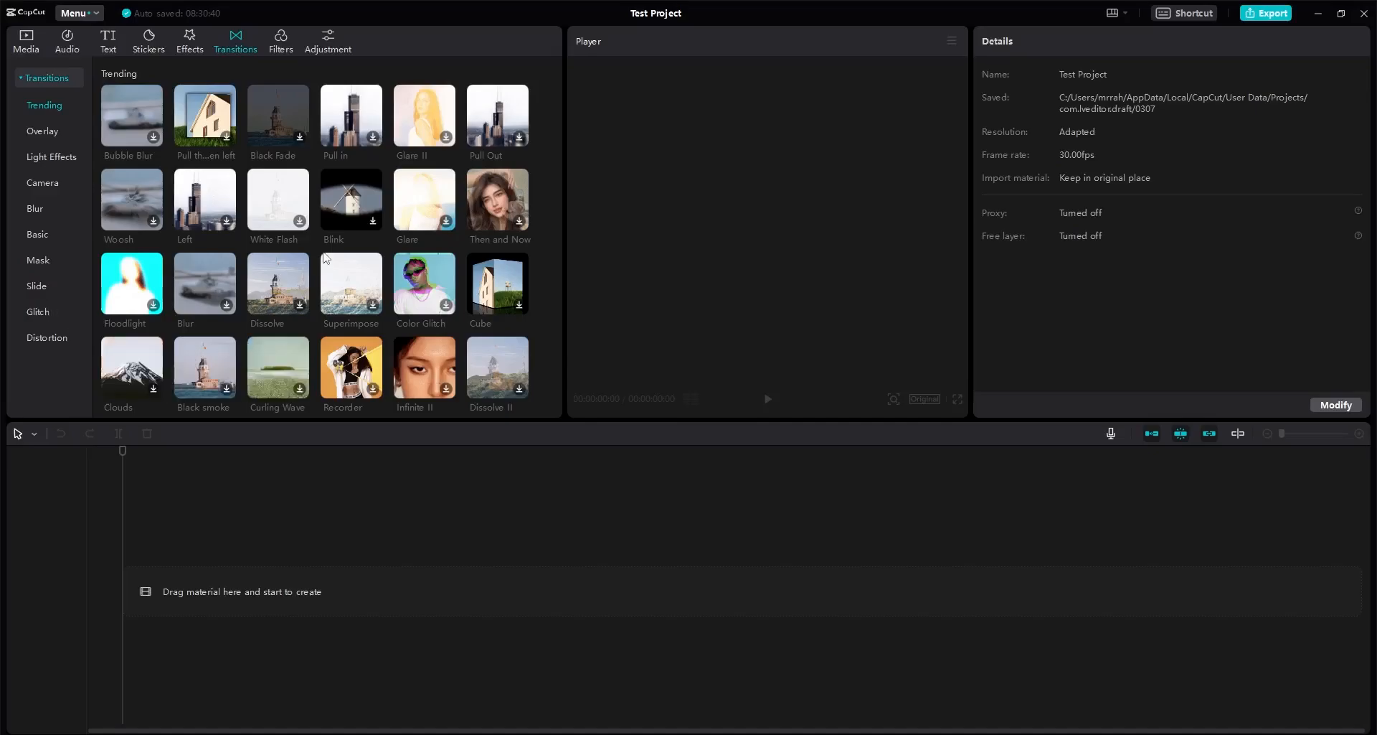
{"action": "scroll", "coordinate": [323, 248], "scroll_direction": "down", "scroll_amount": 2}
{"action": "scroll", "coordinate": [337, 187], "scroll_direction": "up", "scroll_amount": 2}
Step: Browse the featured filters, check the custom adjustment option, and return to the media import area
{"action": "left_click", "coordinate": [278, 43]}
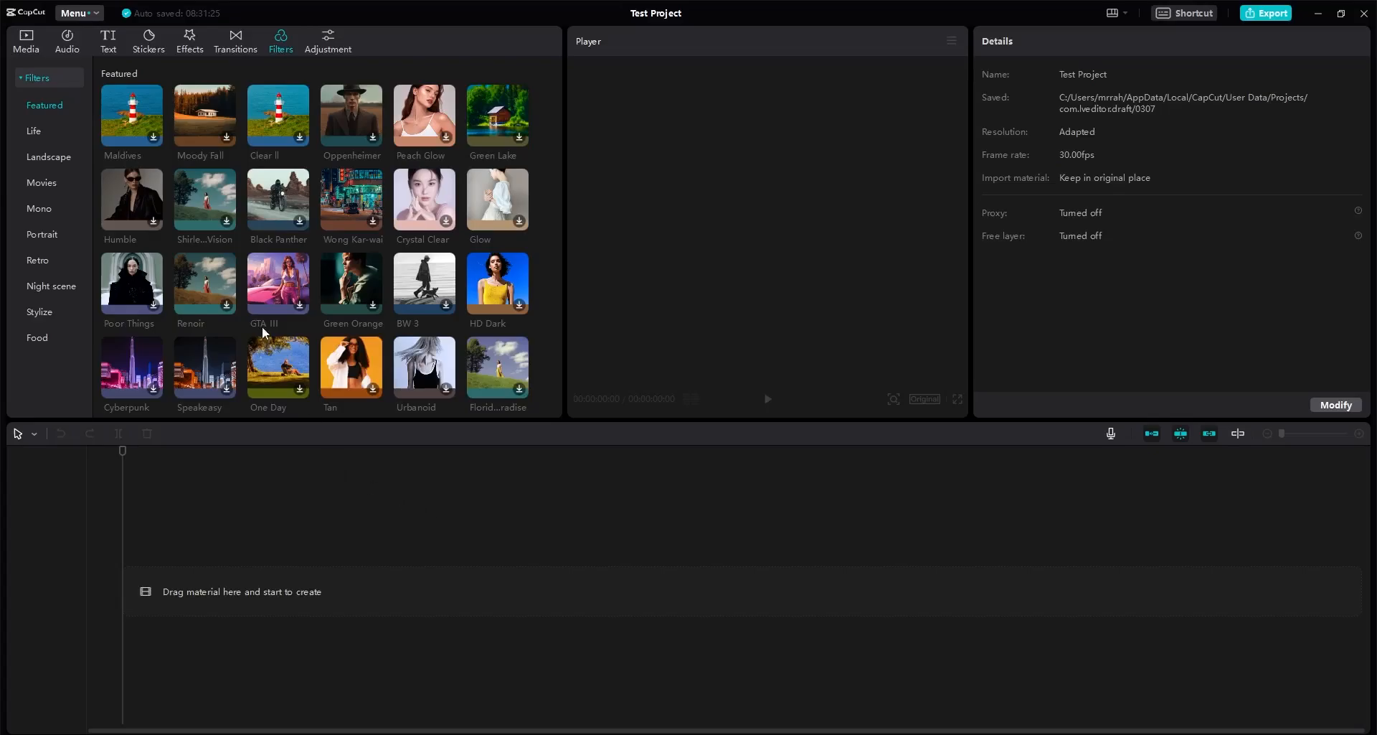
{"action": "scroll", "coordinate": [203, 297], "scroll_direction": "down", "scroll_amount": 5}
{"action": "scroll", "coordinate": [204, 297], "scroll_direction": "up", "scroll_amount": 5}
{"action": "left_click", "coordinate": [320, 45]}
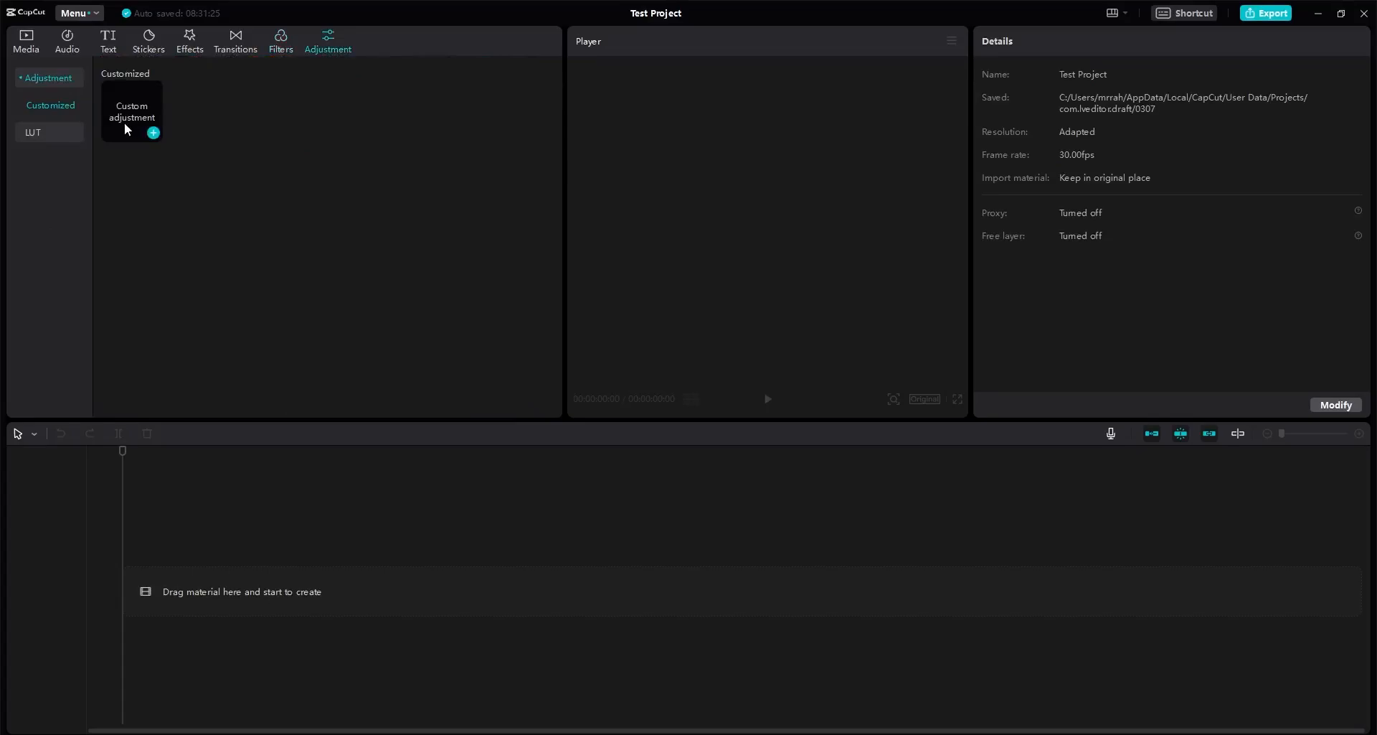
{"action": "left_click", "coordinate": [32, 46]}
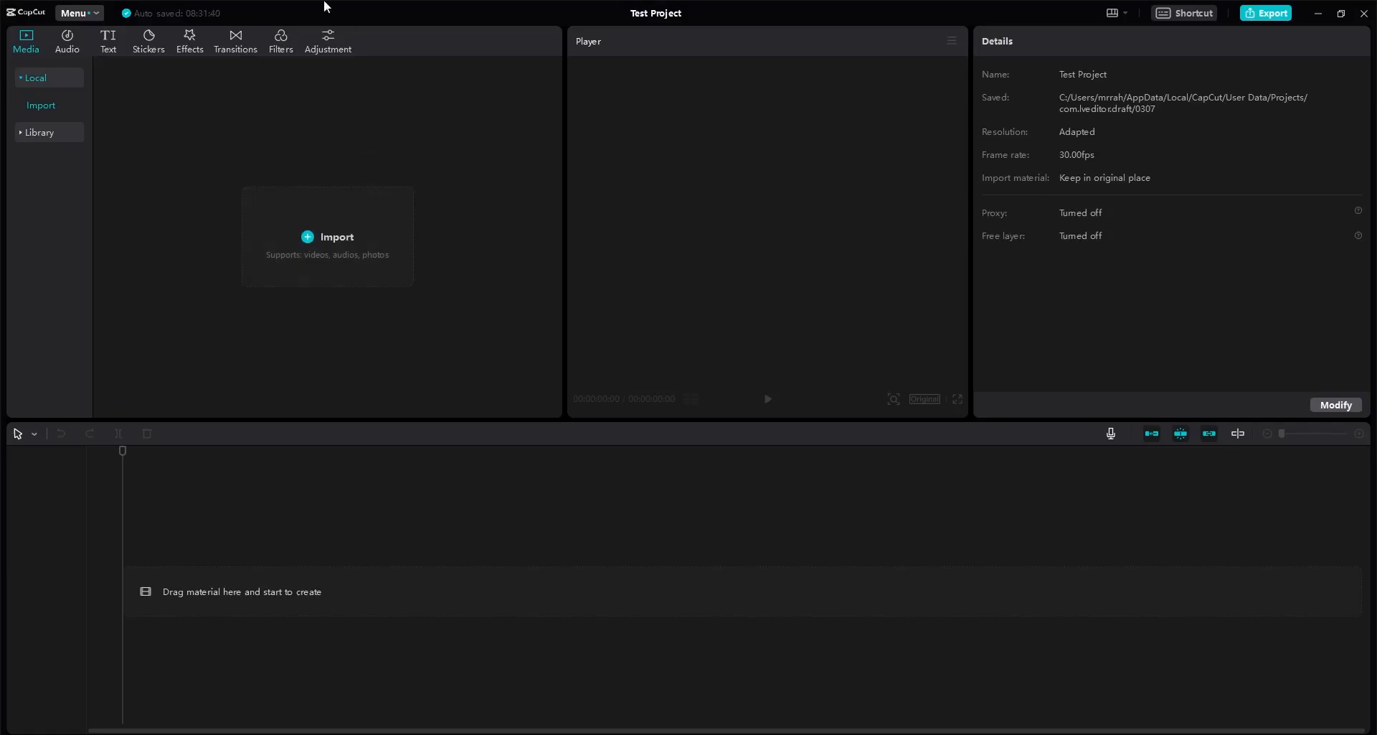
Step: Review the project's file commands, including New project, Import and Export, and the additional application options
{"action": "left_click", "coordinate": [94, 15]}
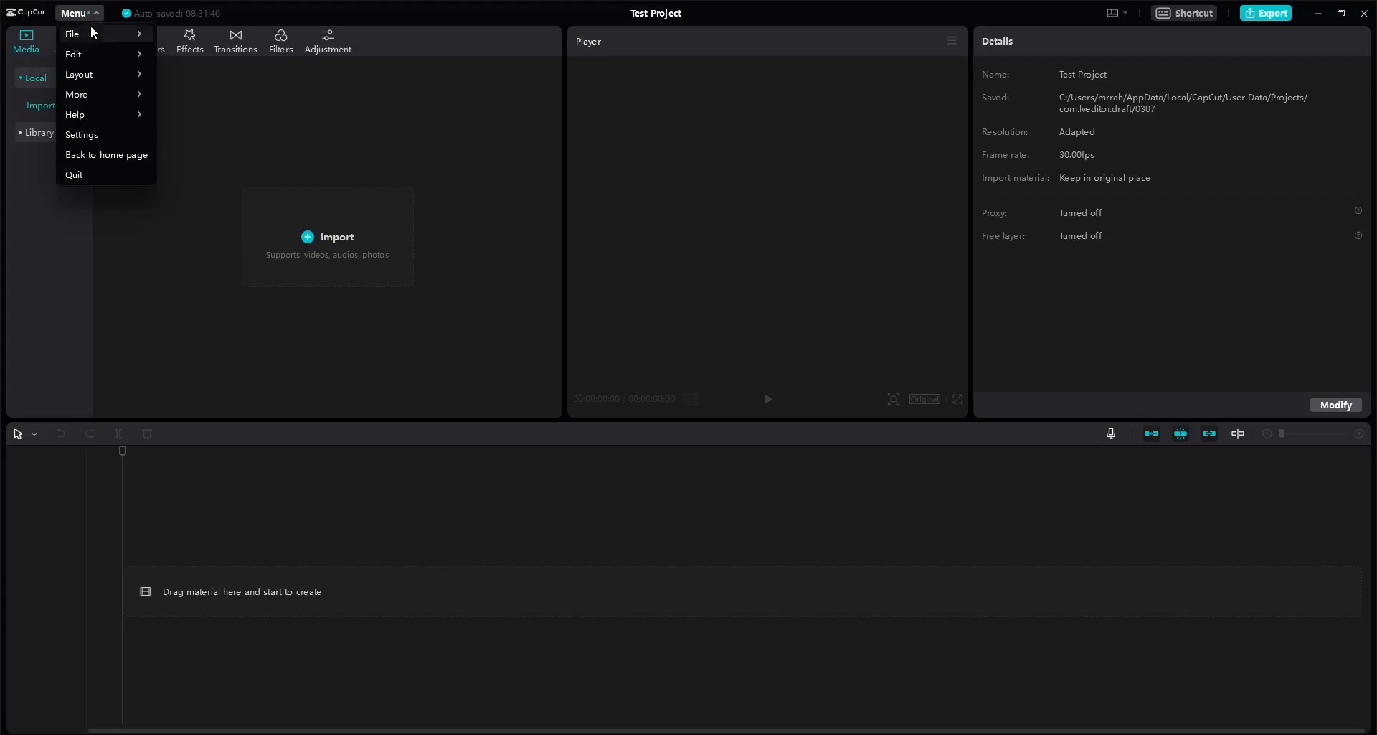
{"action": "mouse_move", "coordinate": [90, 30]}
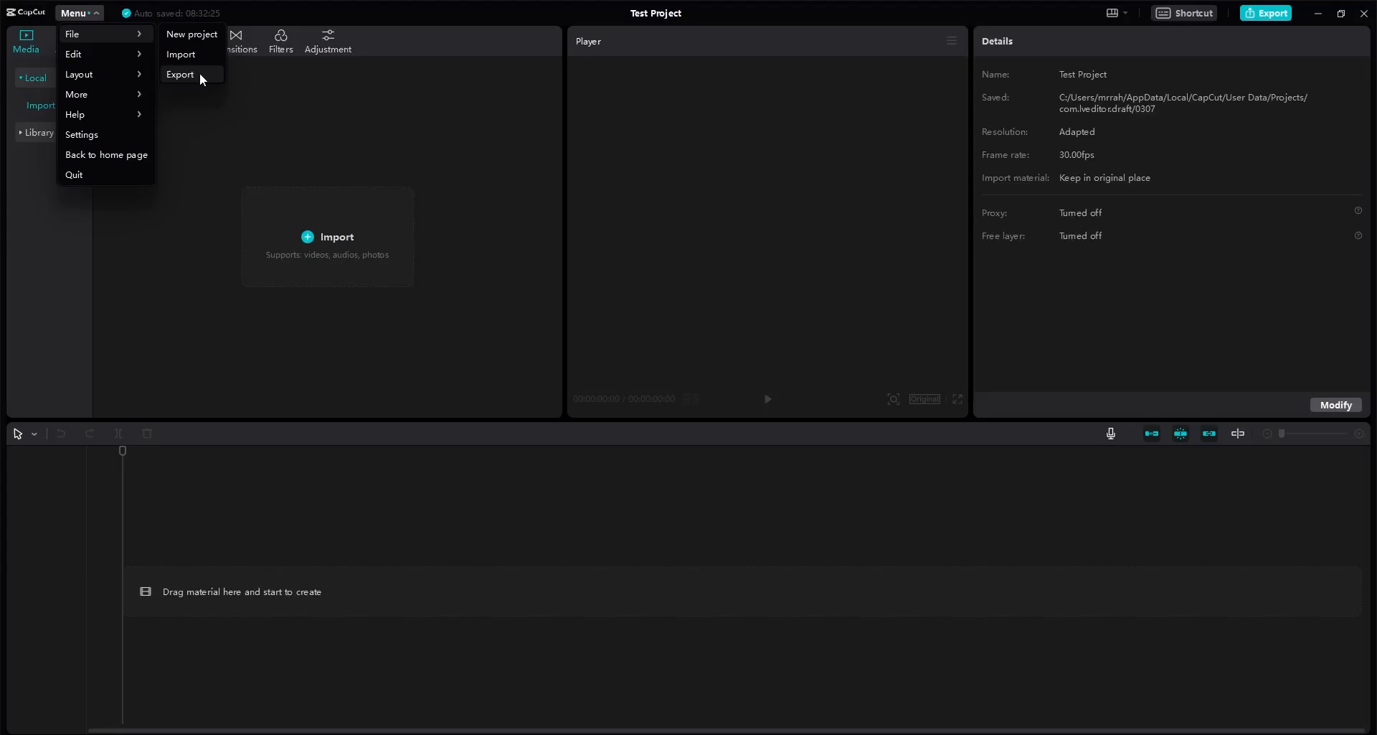
{"action": "mouse_move", "coordinate": [130, 50]}
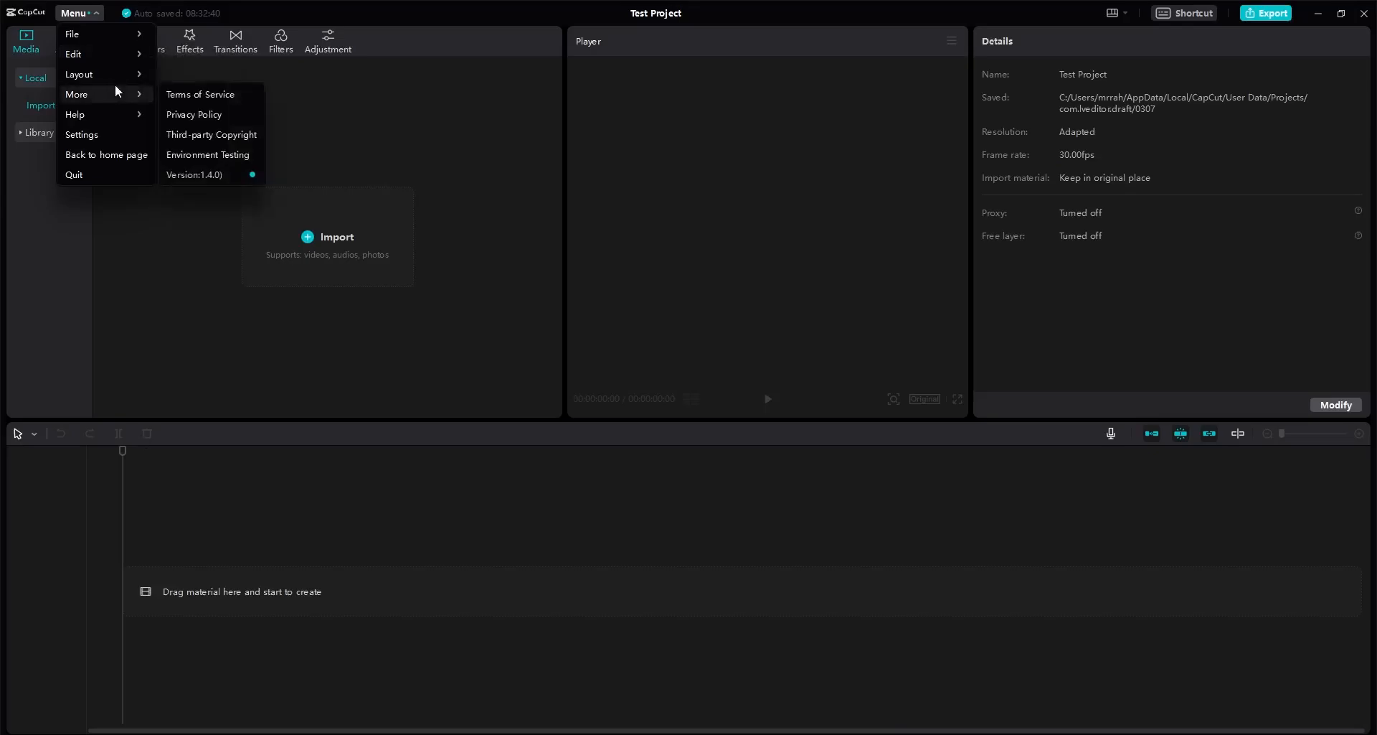
Step: Try the Media first layout option and dock the floating media panel back in its default place
{"action": "mouse_move", "coordinate": [123, 76]}
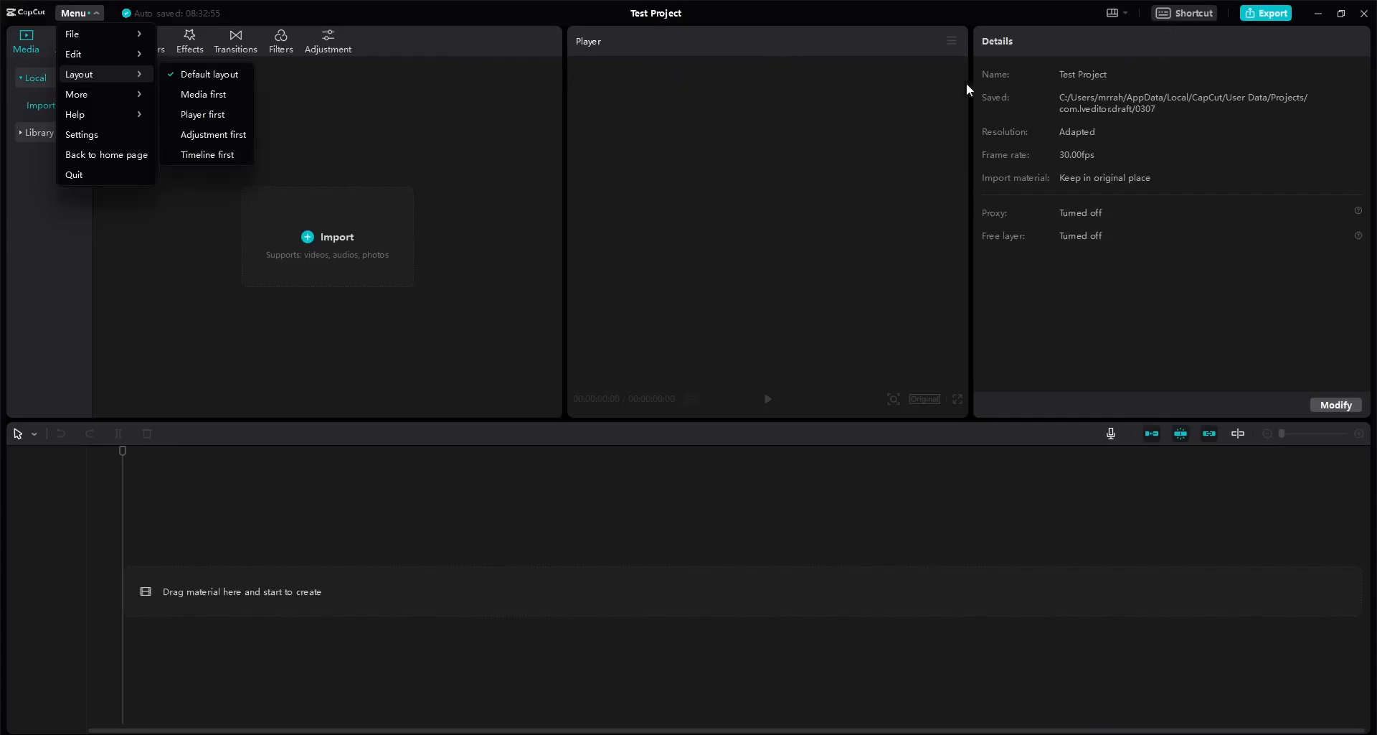
{"action": "left_click", "coordinate": [218, 95]}
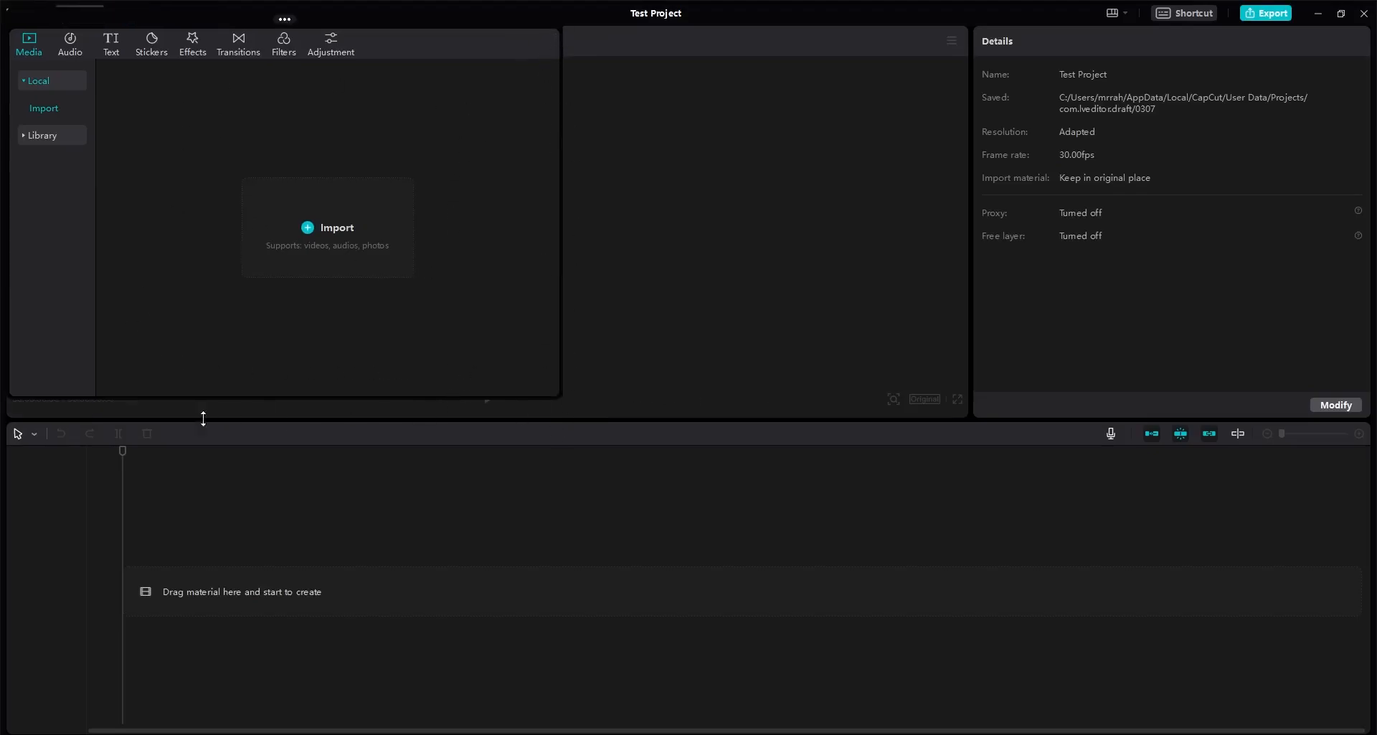
{"action": "left_click_drag", "start_coordinate": [395, 20], "coordinate": [393, 38]}
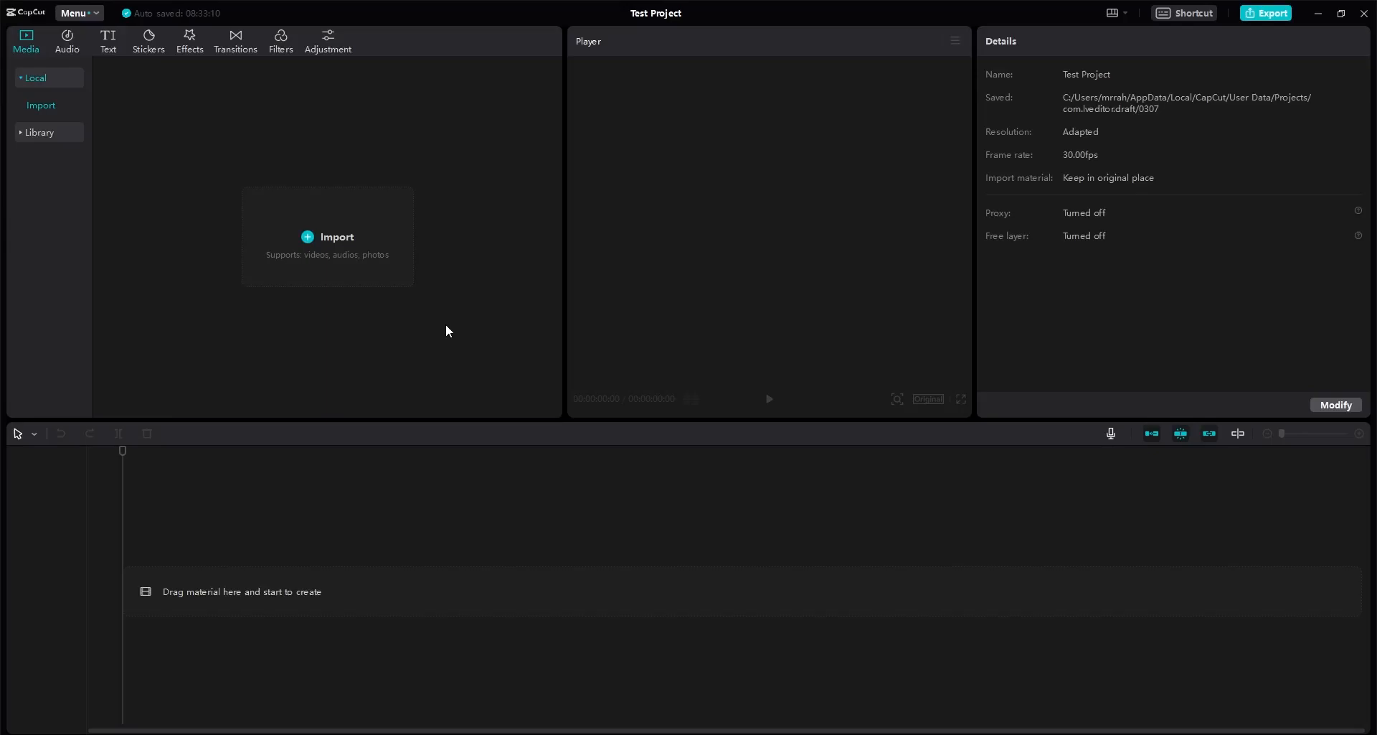
Step: Try the Player first layout option and dock the floating player panel back in its default place
{"action": "left_click", "coordinate": [81, 14]}
{"action": "mouse_move", "coordinate": [136, 85]}
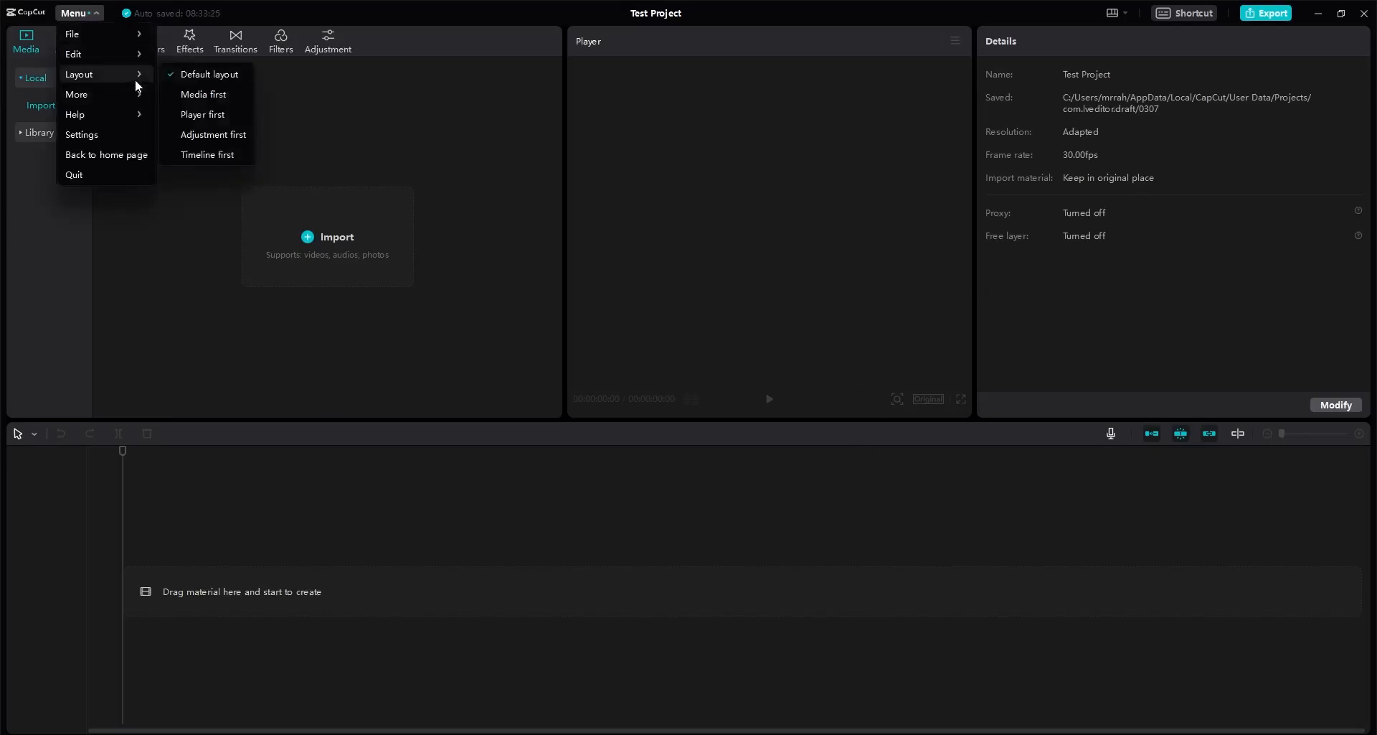
{"action": "left_click", "coordinate": [211, 117]}
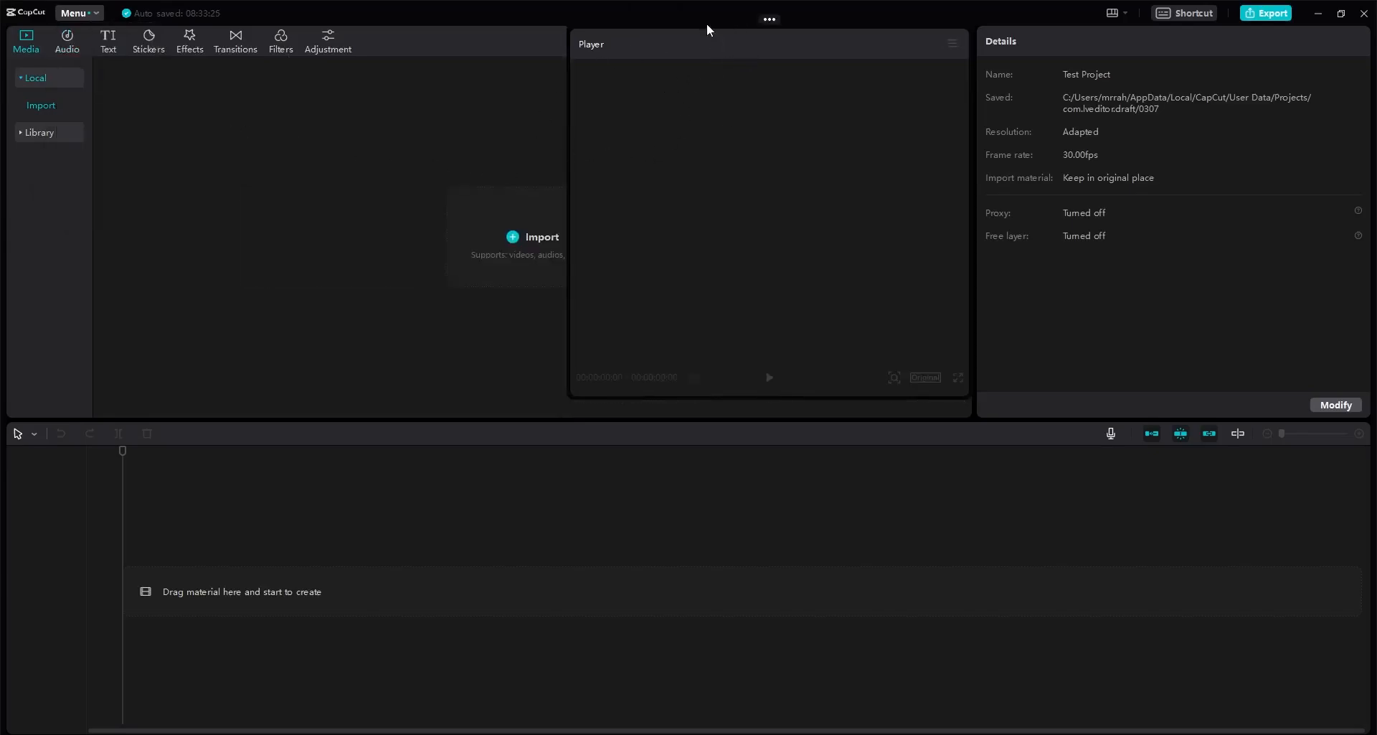
{"action": "left_click_drag", "start_coordinate": [707, 29], "coordinate": [639, 227]}
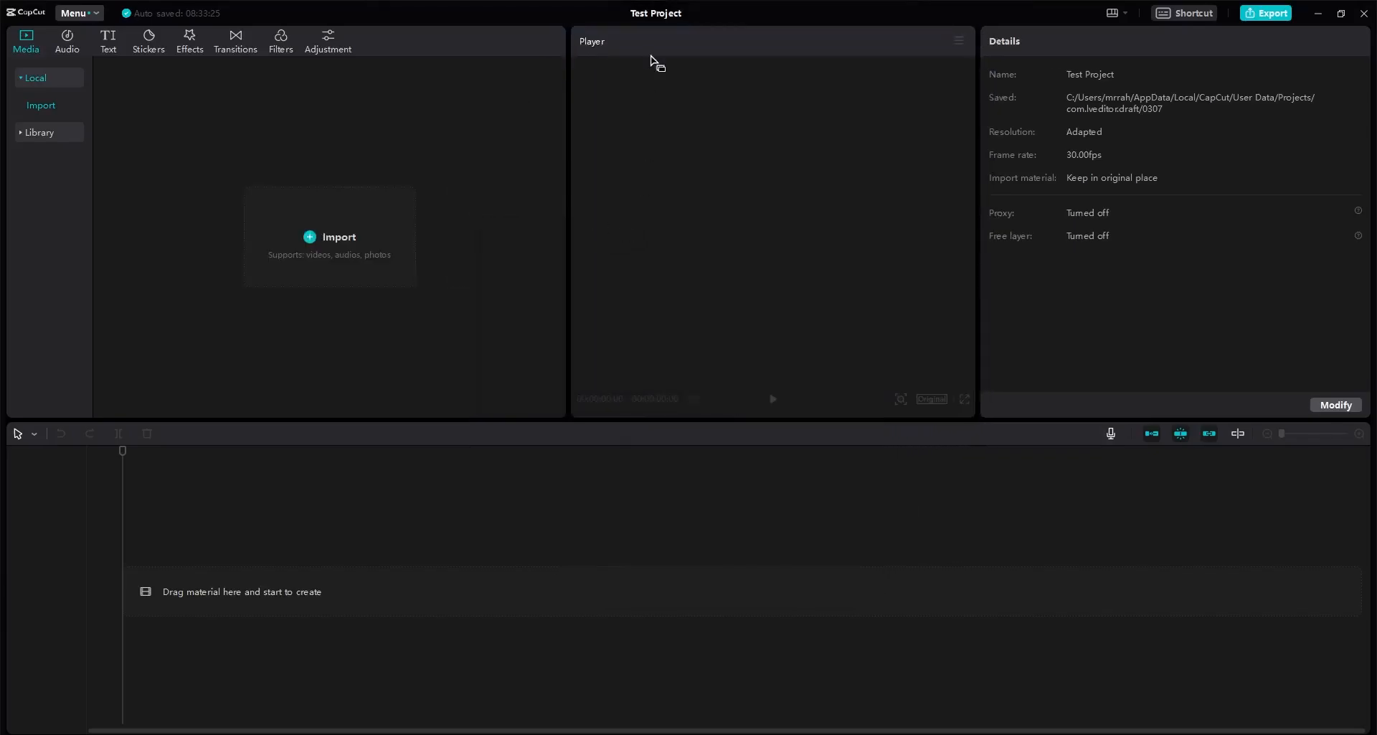
Step: Review the available workspace layouts and the help options Feedback, Shortcut and About
{"action": "left_click", "coordinate": [74, 13]}
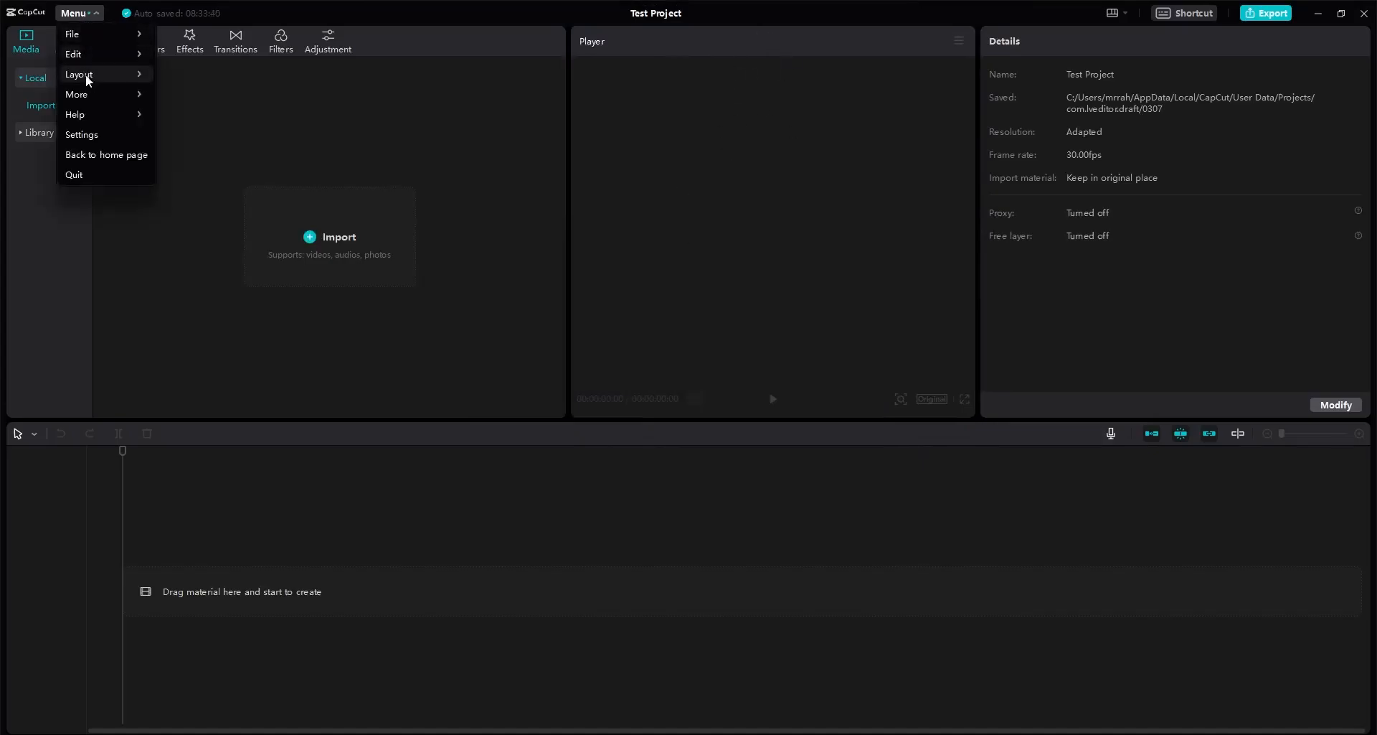
{"action": "mouse_move", "coordinate": [140, 74]}
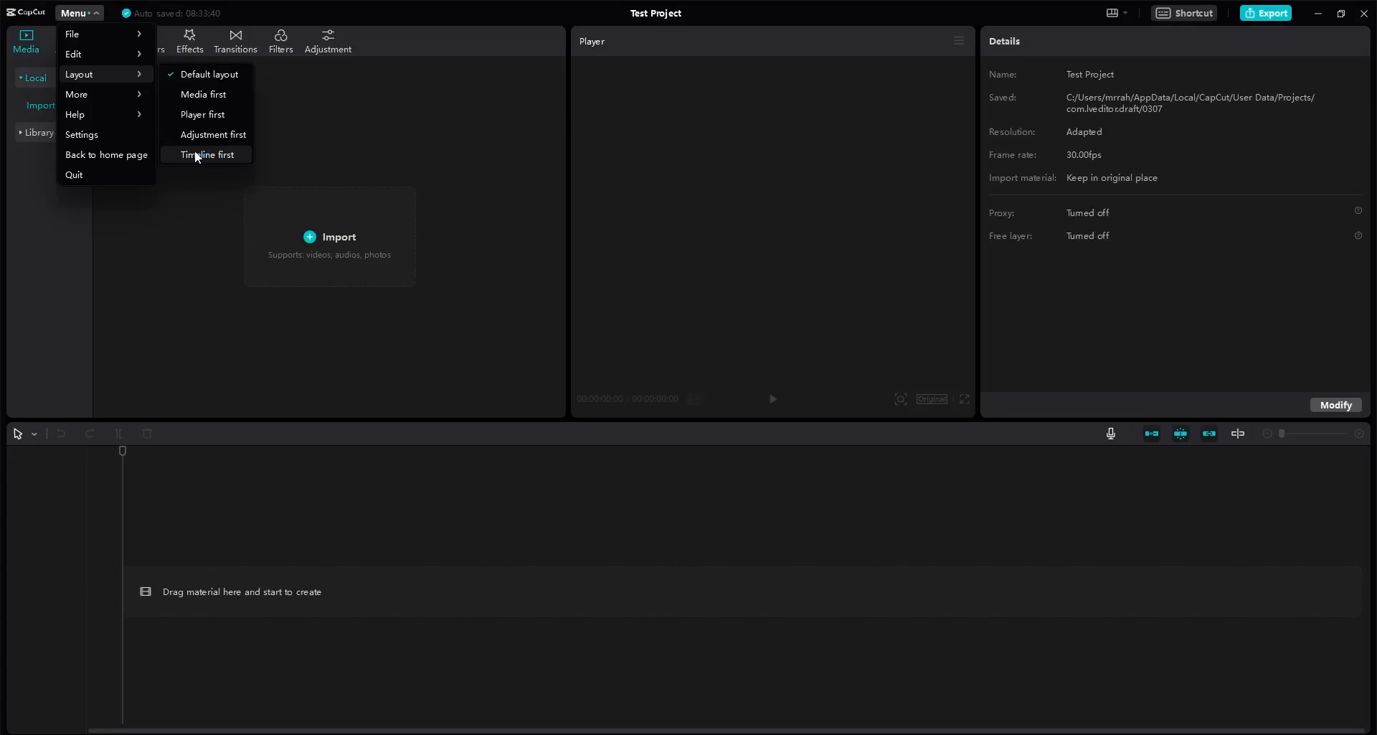
{"action": "mouse_move", "coordinate": [125, 100]}
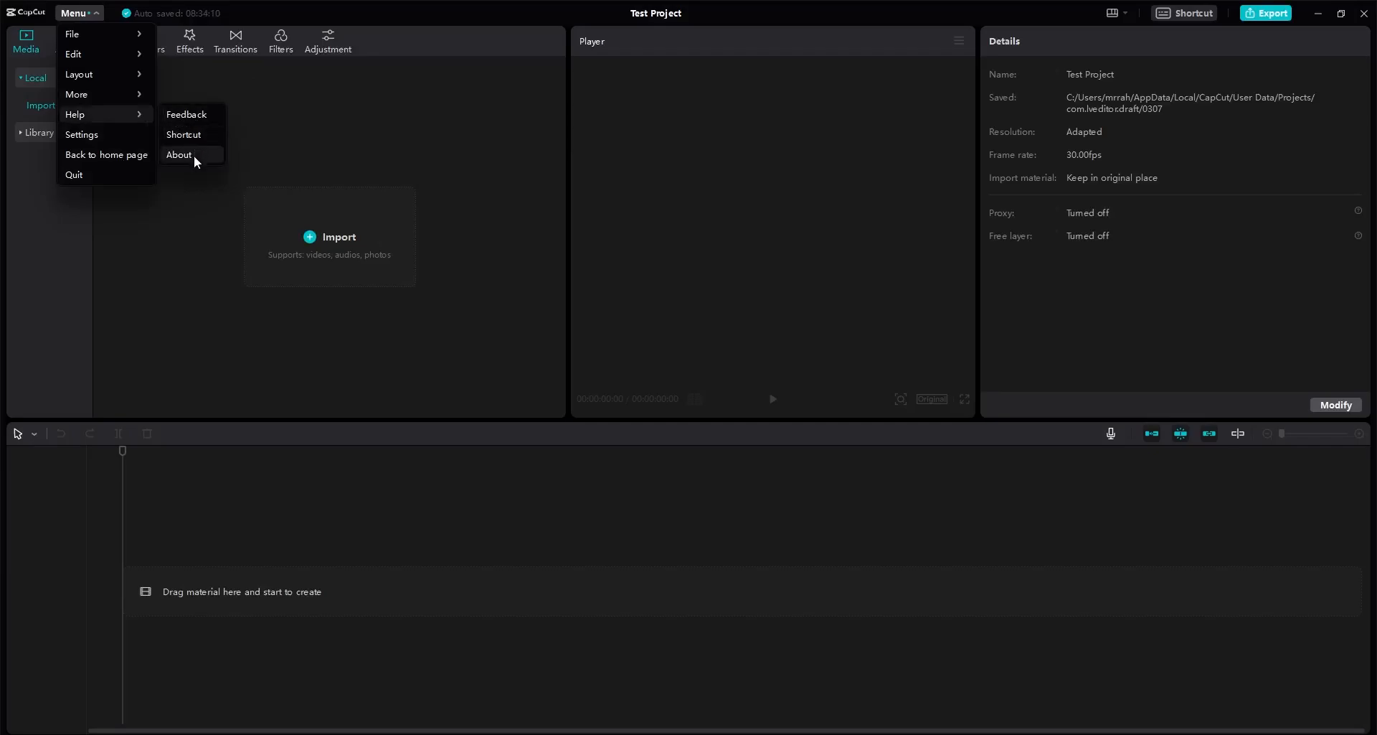
Step: Open the application settings, check the auto-delete cache intervals, and choose Don't delete cache files
{"action": "left_click", "coordinate": [126, 138]}
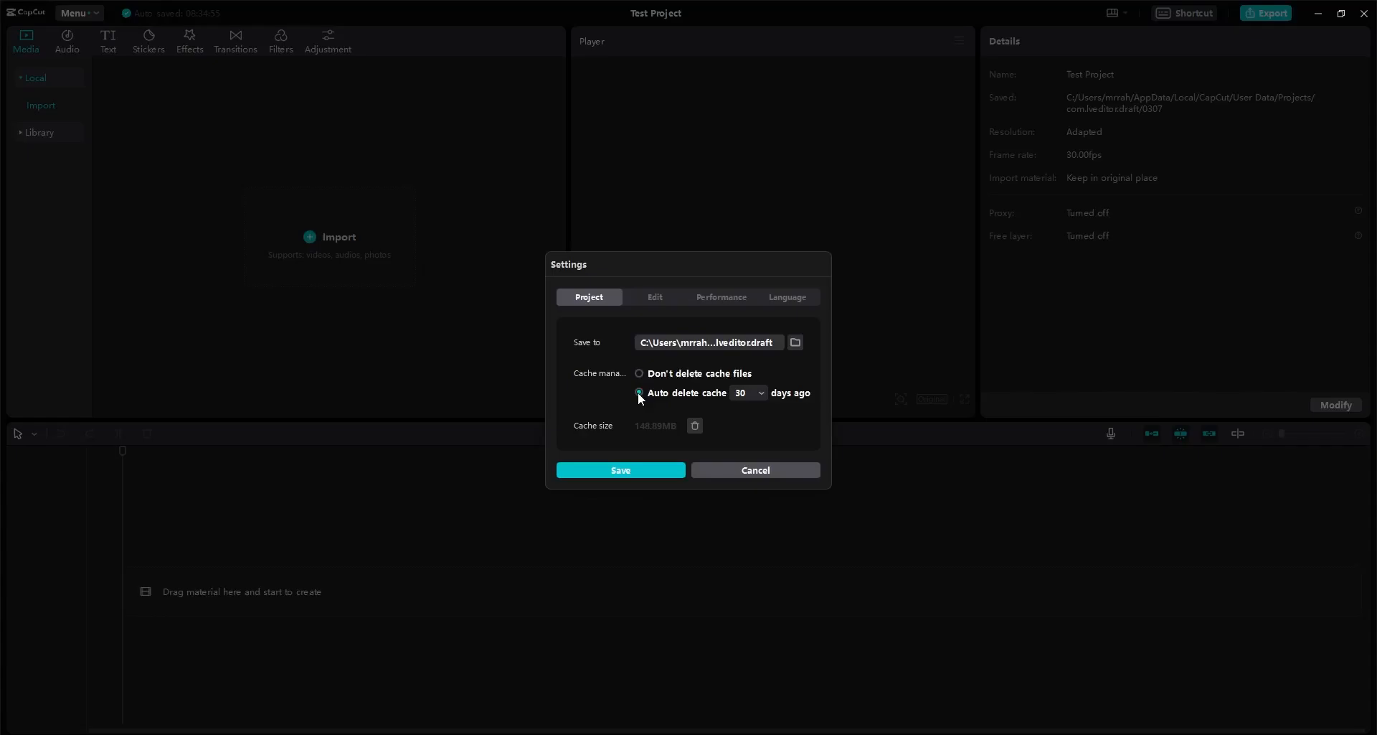
{"action": "left_click", "coordinate": [746, 394]}
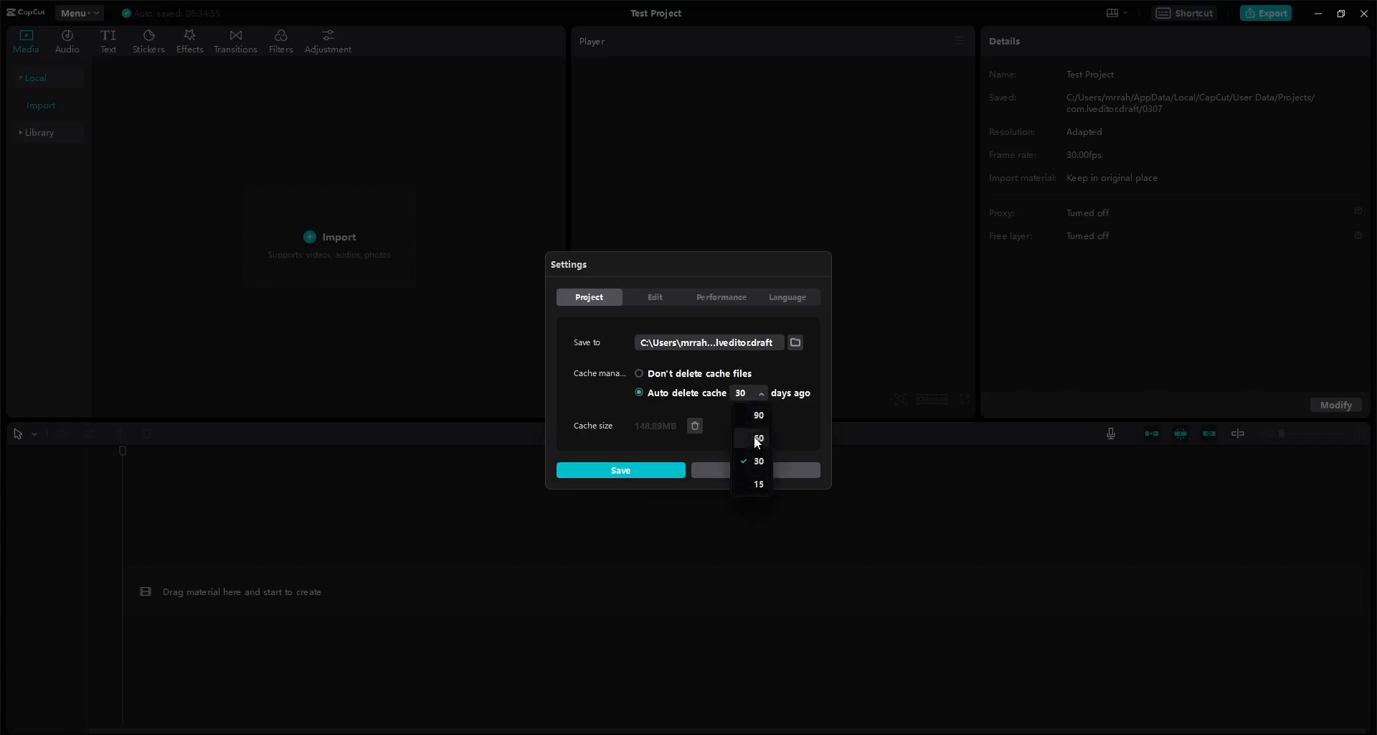
{"action": "left_click", "coordinate": [643, 375]}
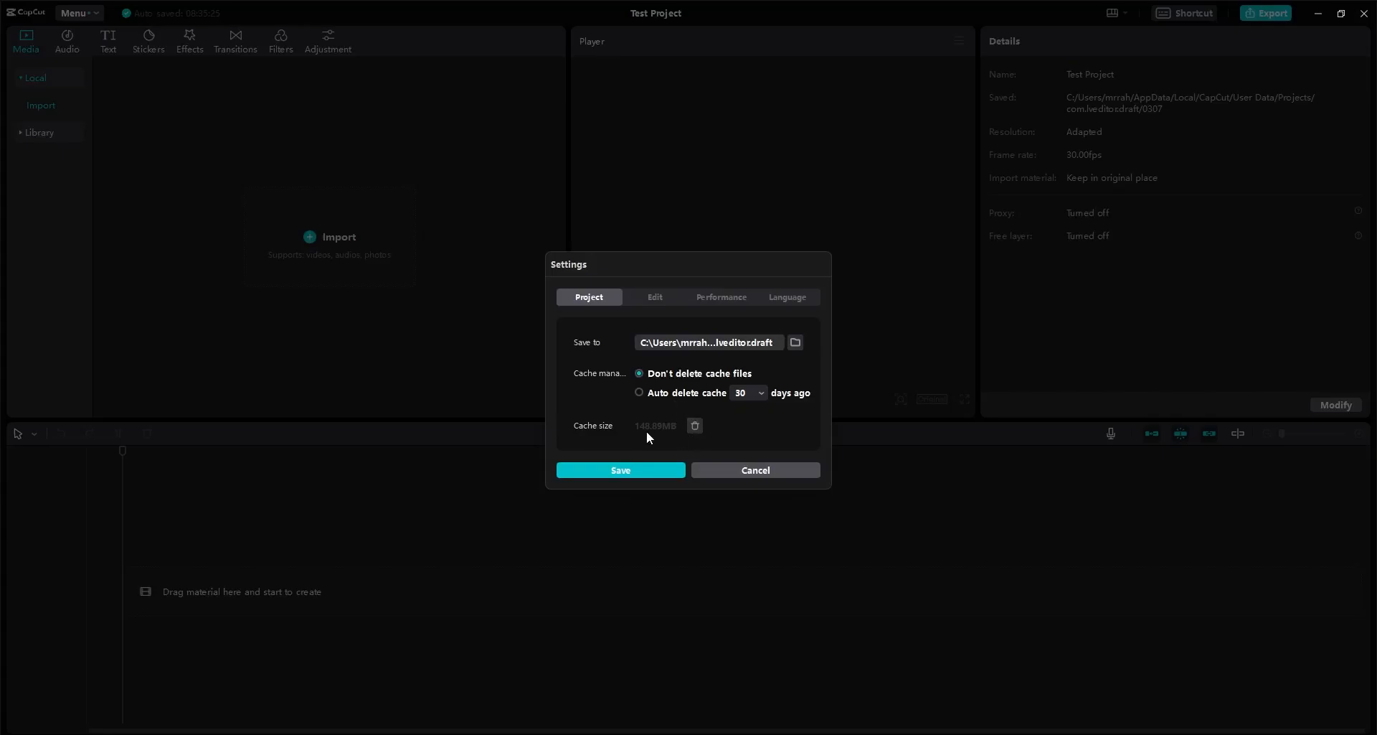
Step: Set the default image duration to 3.0 seconds in the editing settings
{"action": "left_click", "coordinate": [655, 295]}
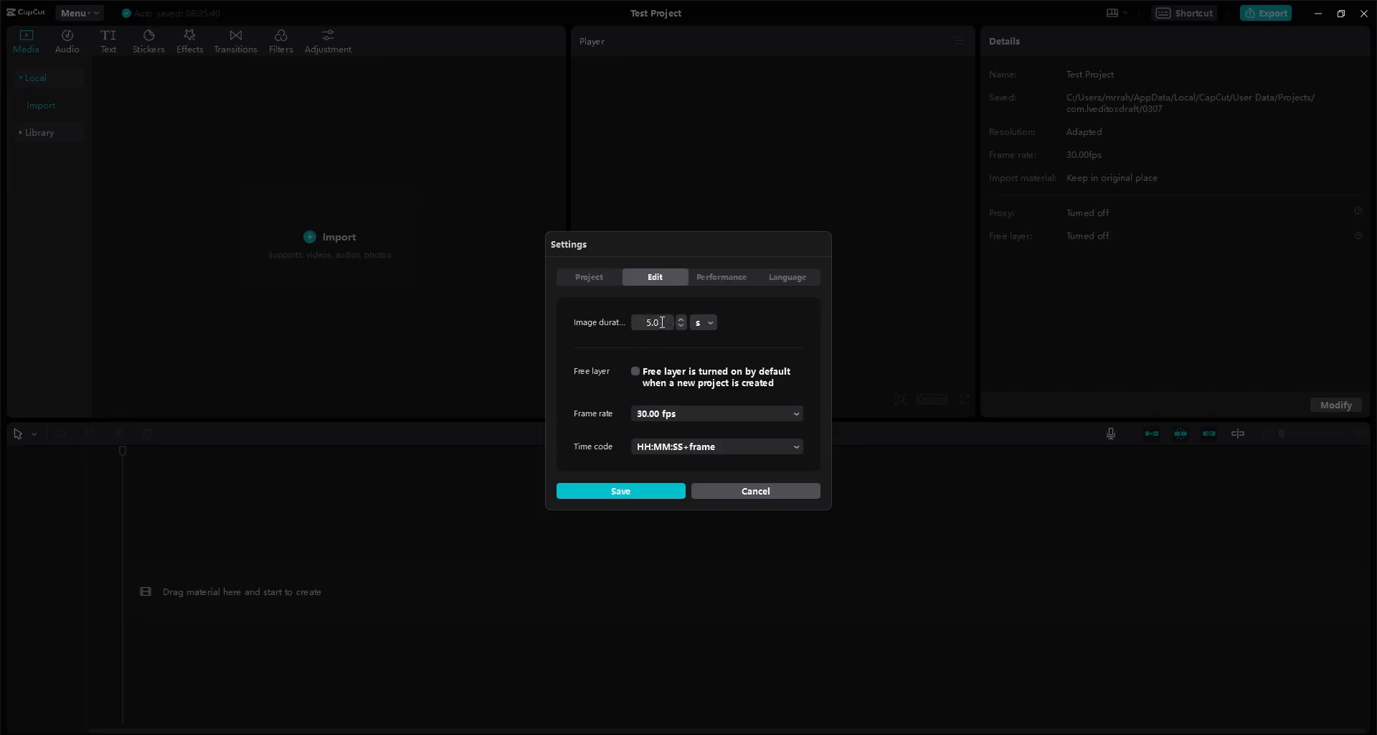
{"action": "left_click", "coordinate": [711, 327]}
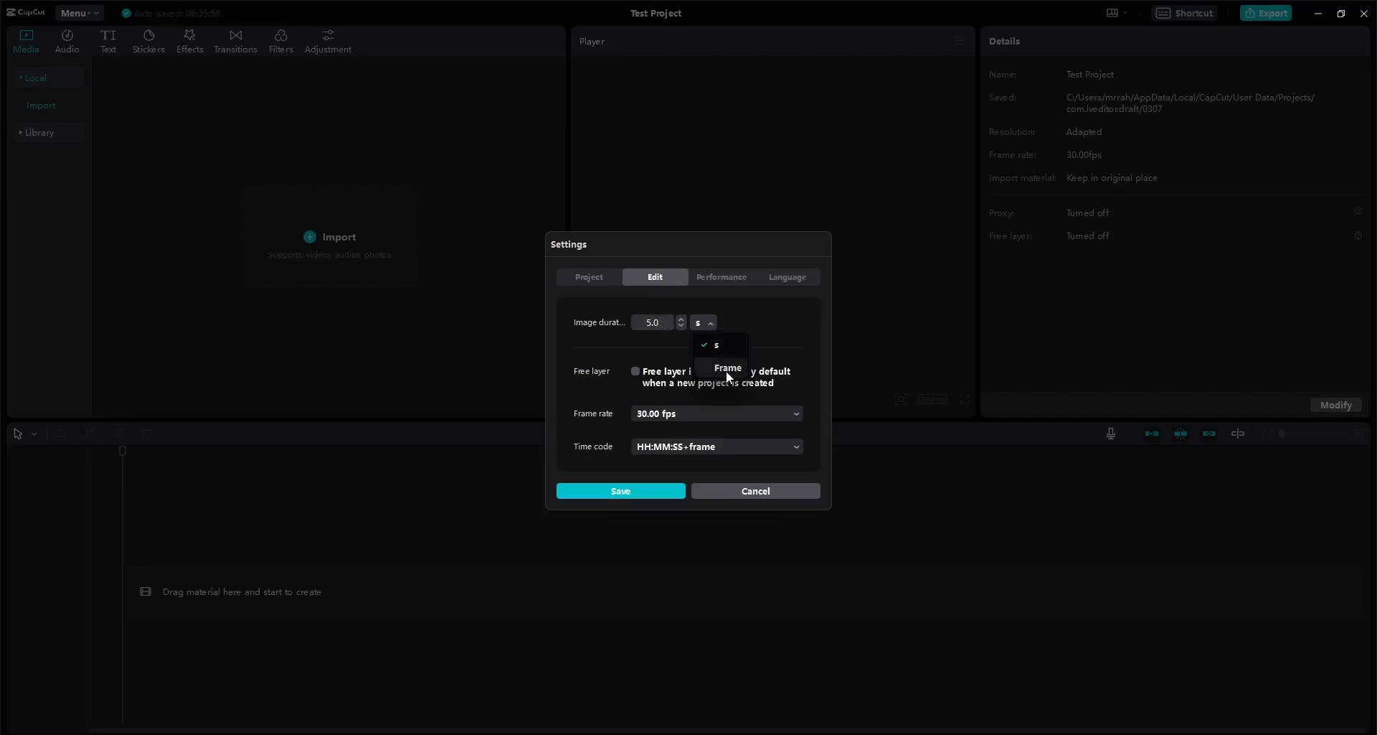
{"action": "left_click", "coordinate": [702, 326]}
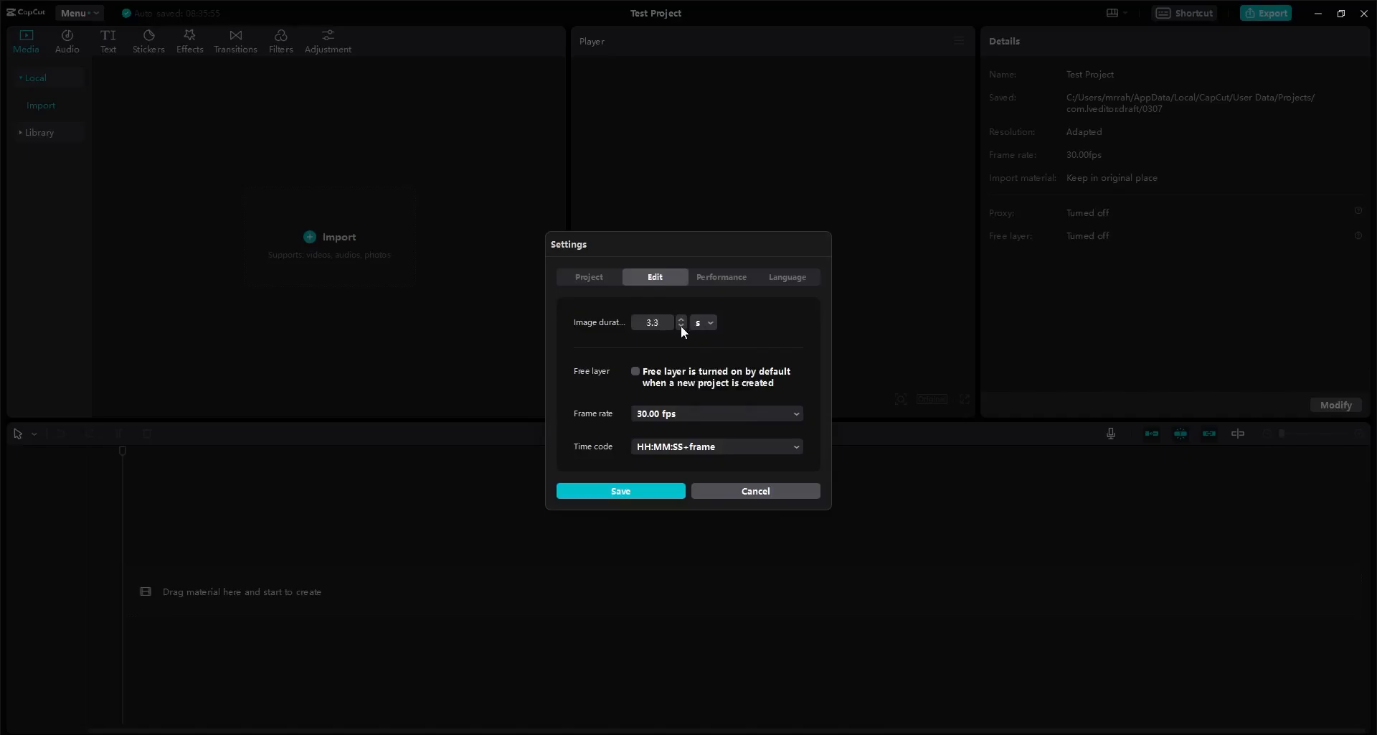
Step: Review the frame rate and time code options in the editing settings, keeping 30.00 fps and HH:MM:SS+frame
{"action": "left_click", "coordinate": [681, 415]}
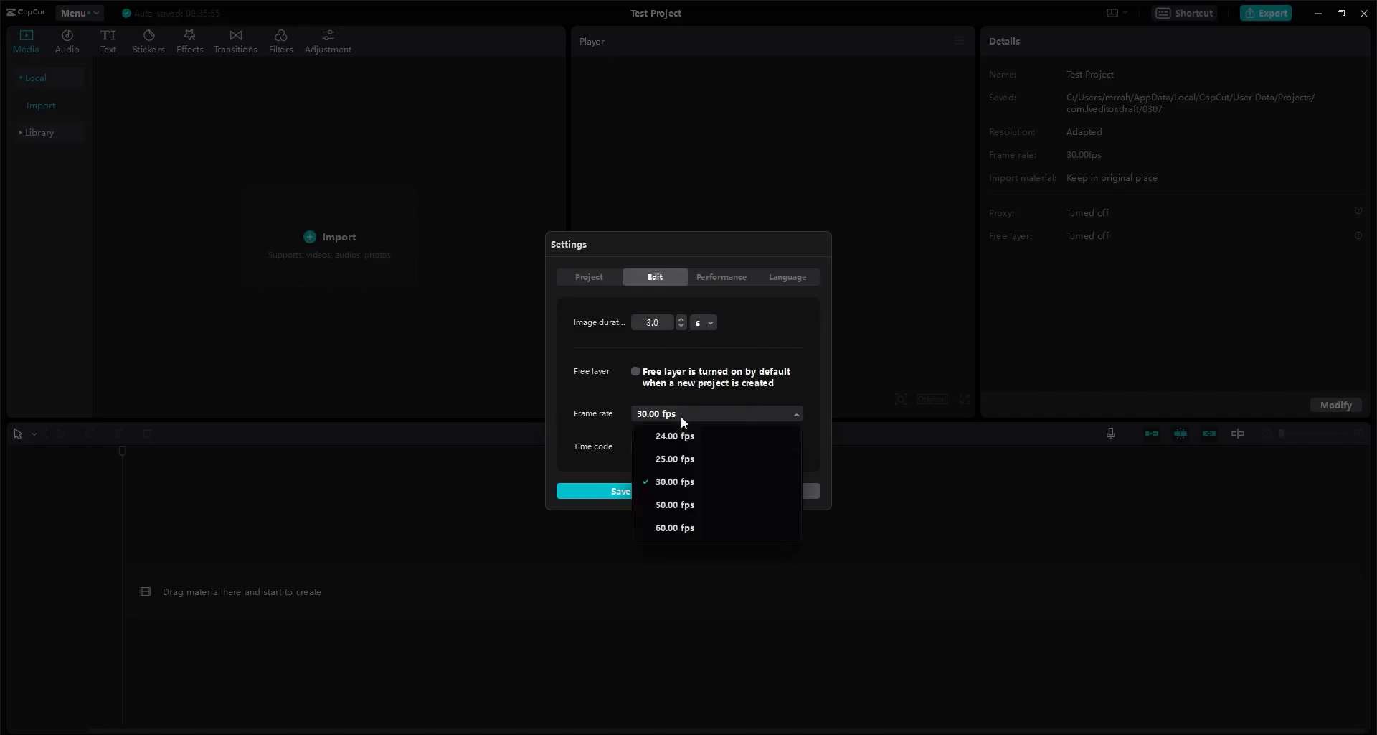
{"action": "left_click", "coordinate": [682, 416]}
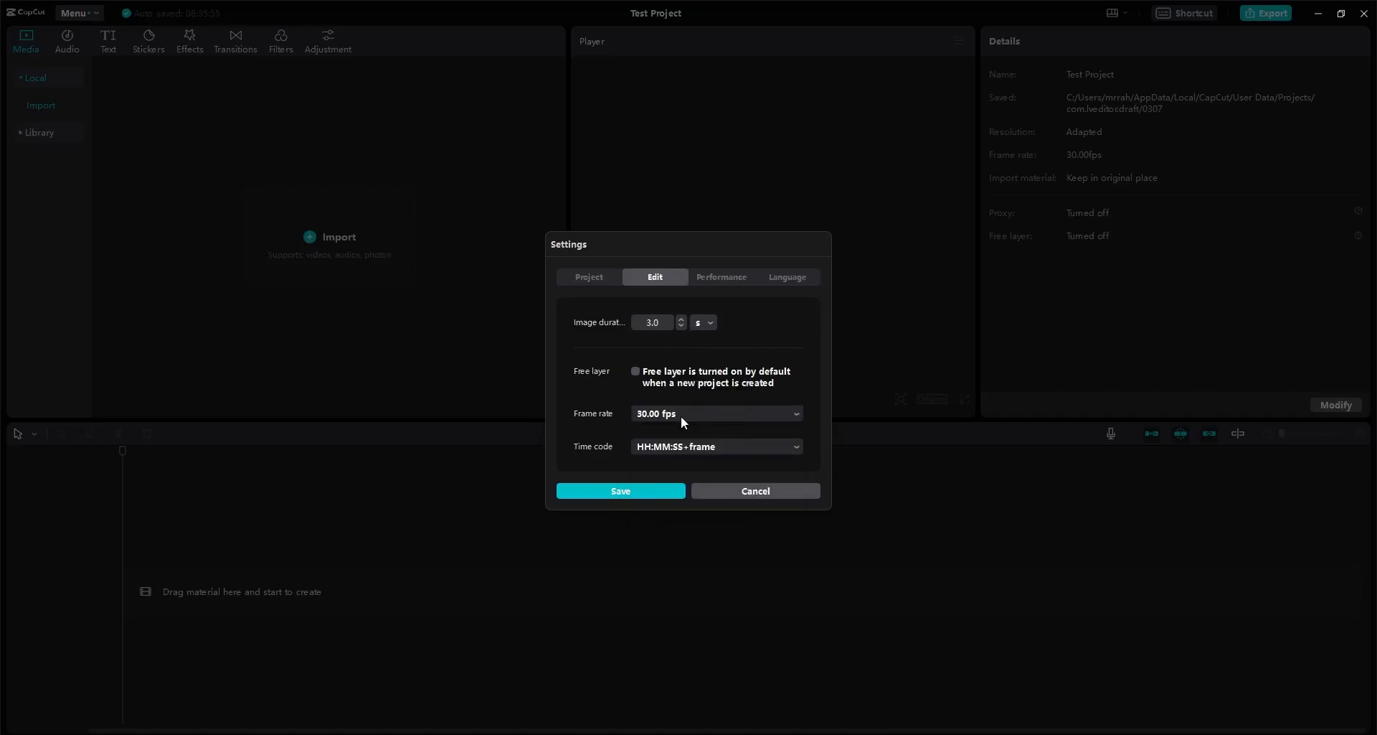
{"action": "left_click", "coordinate": [707, 452]}
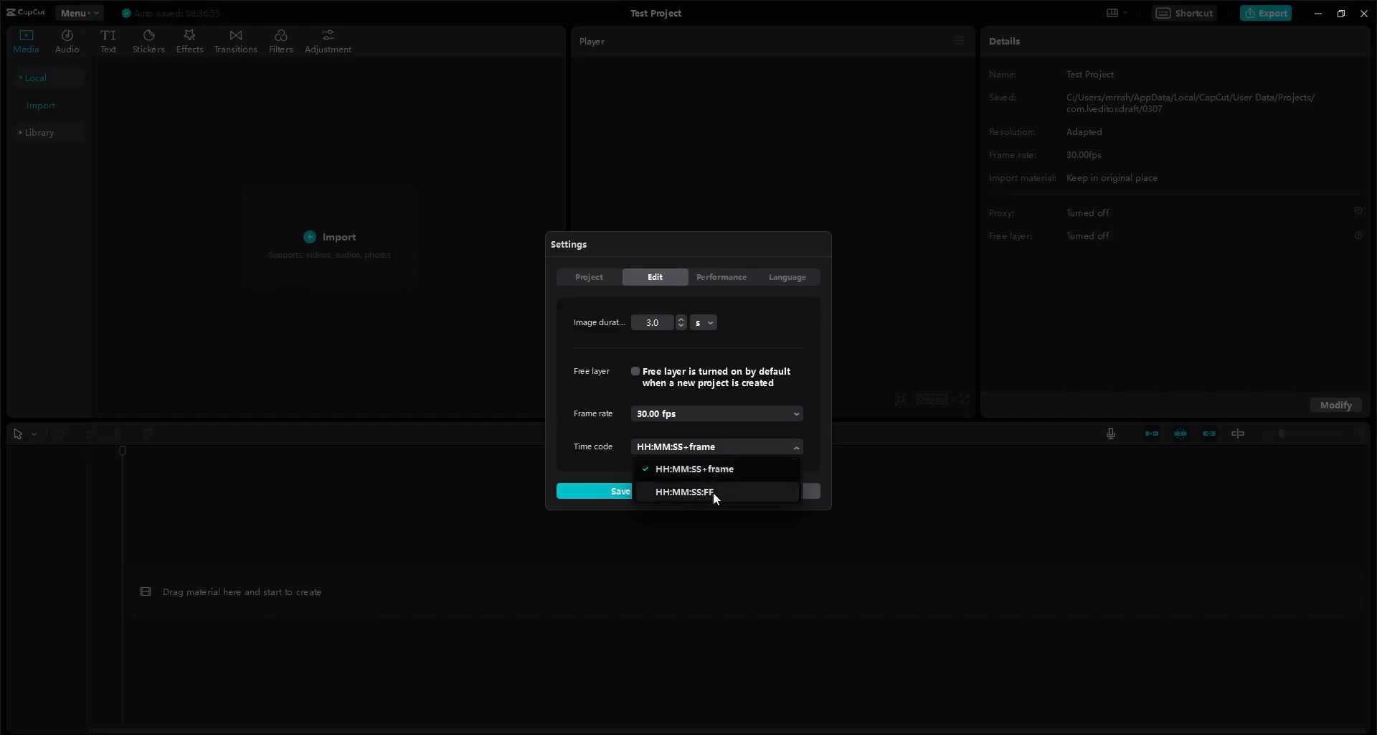
{"action": "left_click", "coordinate": [738, 449]}
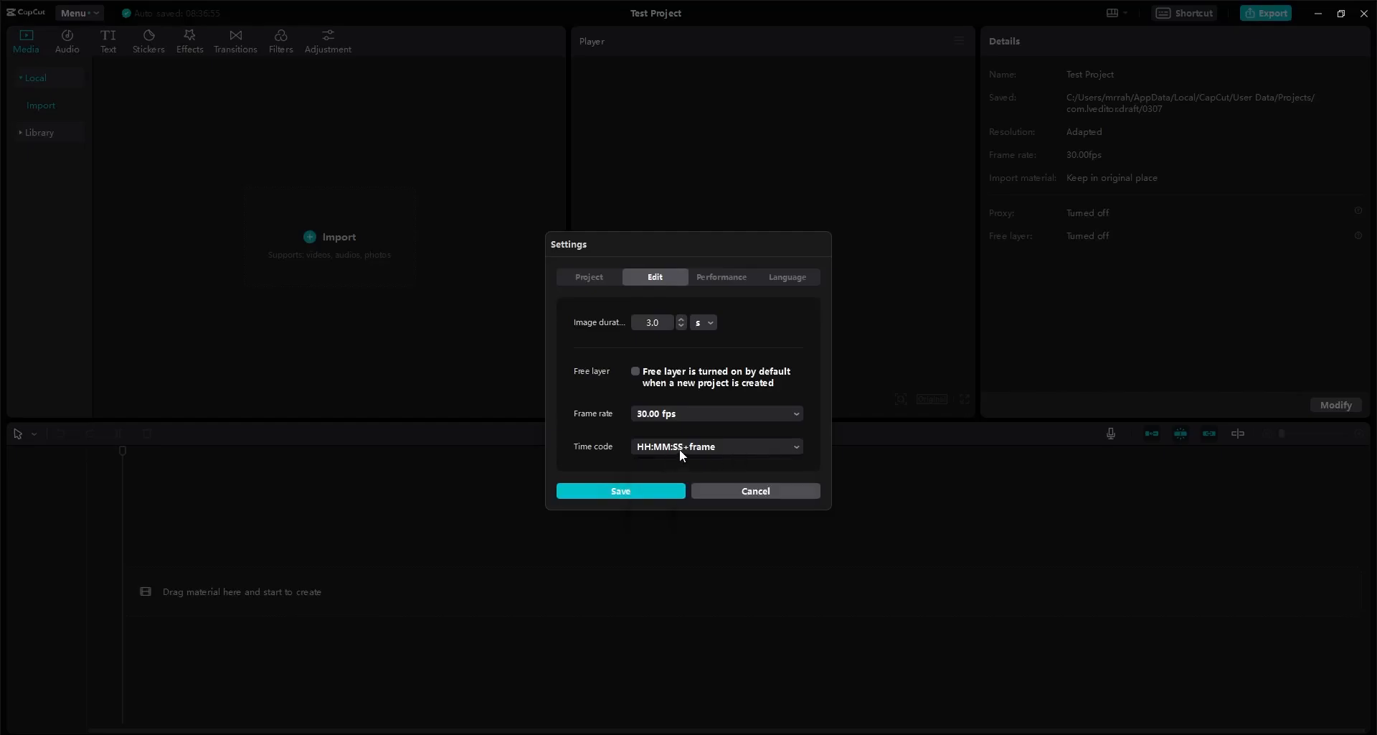
{"action": "left_click", "coordinate": [680, 450]}
{"action": "left_click", "coordinate": [710, 447]}
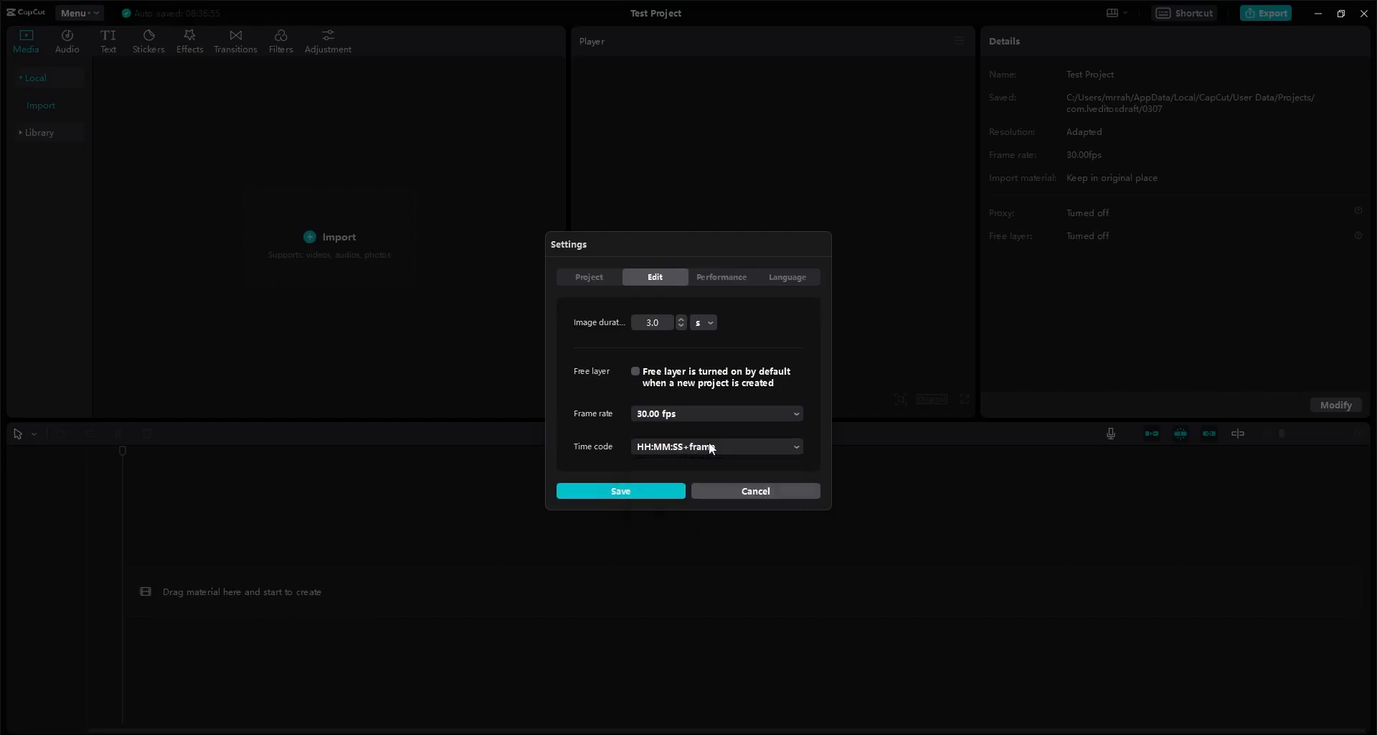
Step: Check the performance and language settings, keep English, and save the application settings
{"action": "left_click", "coordinate": [732, 278]}
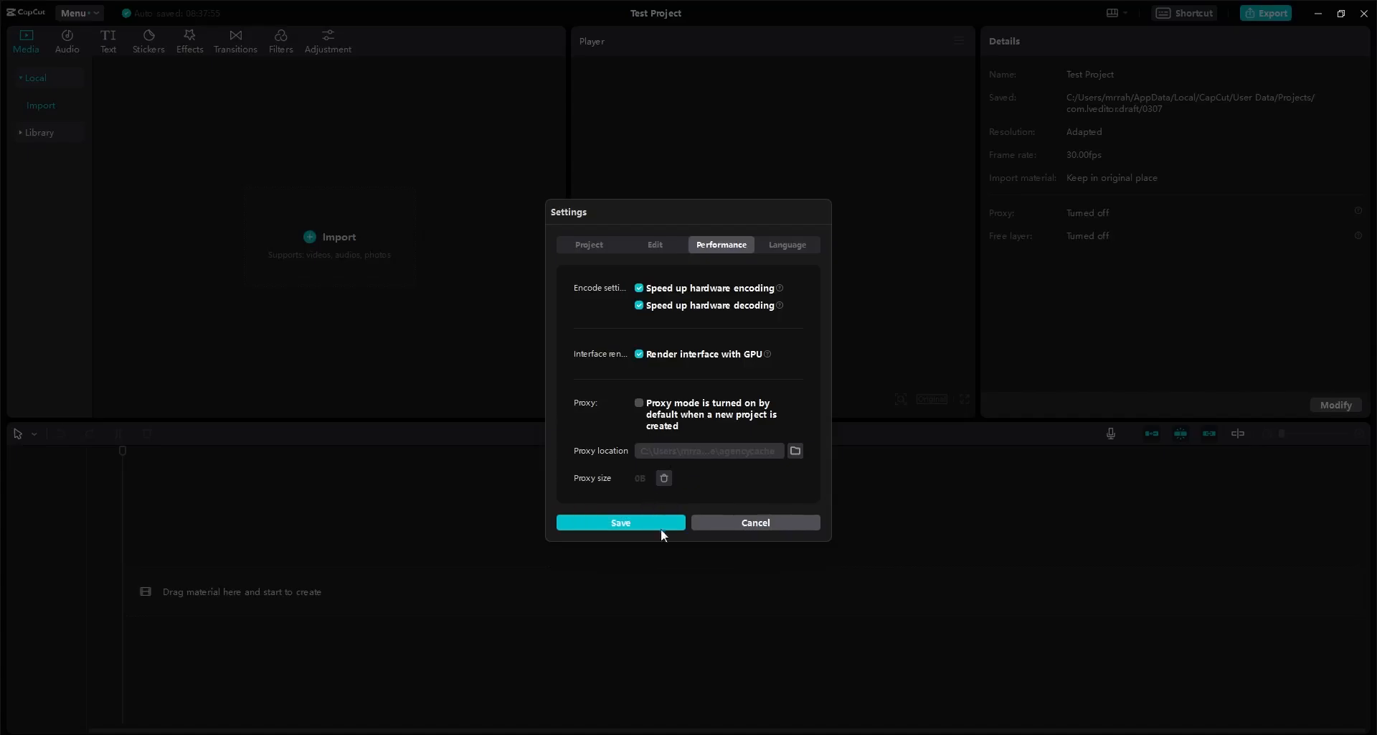
{"action": "left_click", "coordinate": [794, 244]}
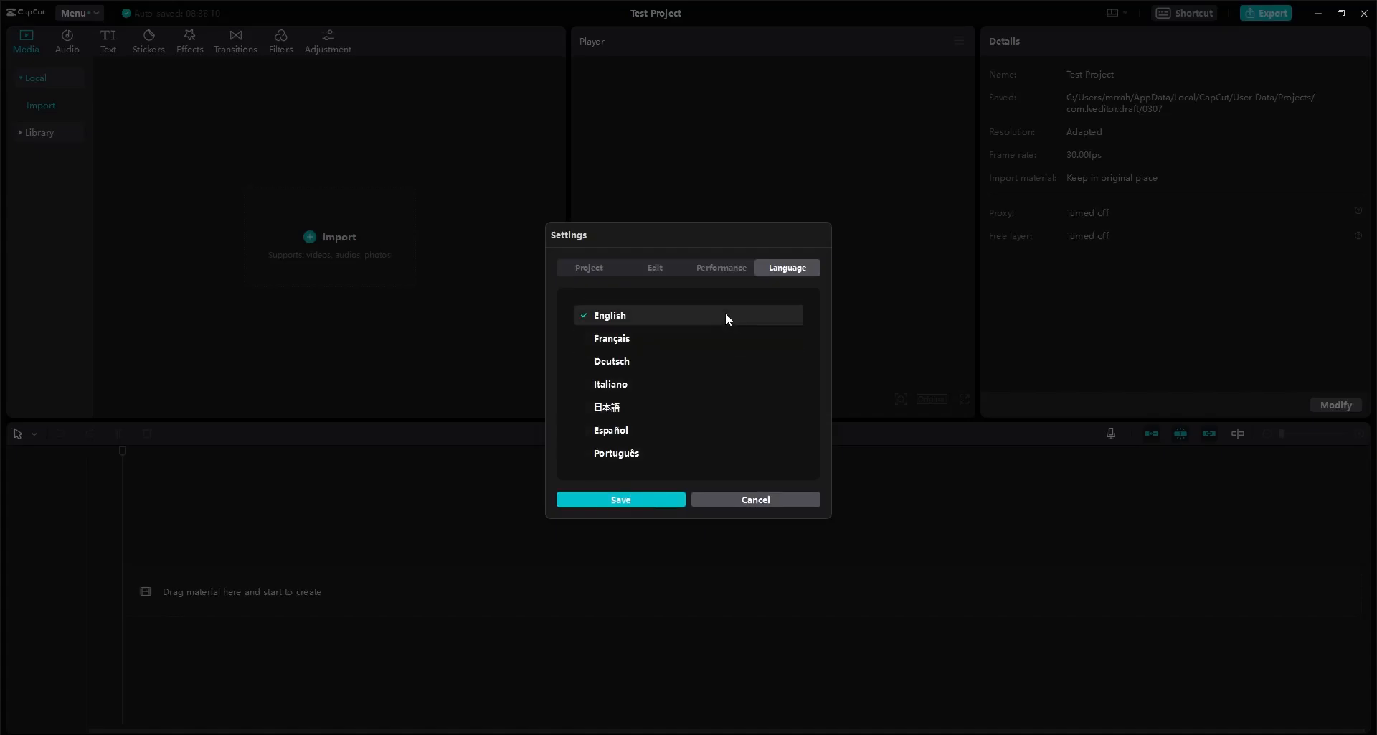
{"action": "left_click", "coordinate": [639, 498]}
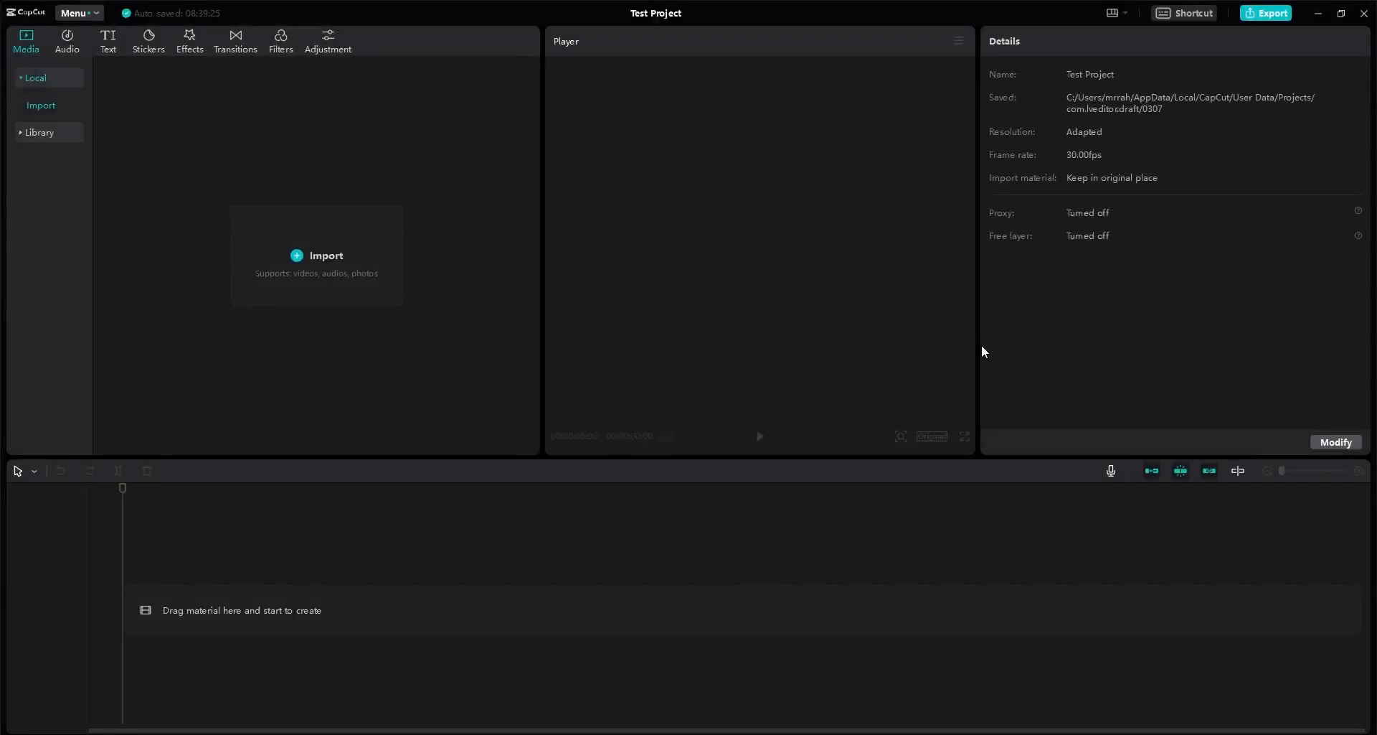
Step: Widen the player panel slightly and review the available workspace layouts, keeping the default layout
{"action": "mouse_move", "coordinate": [980, 346]}
{"action": "left_mouse_down"}
{"action": "mouse_move", "coordinate": [999, 344]}
{"action": "mouse_move", "coordinate": [955, 344]}
{"action": "mouse_move", "coordinate": [985, 344]}
{"action": "left_mouse_up"}
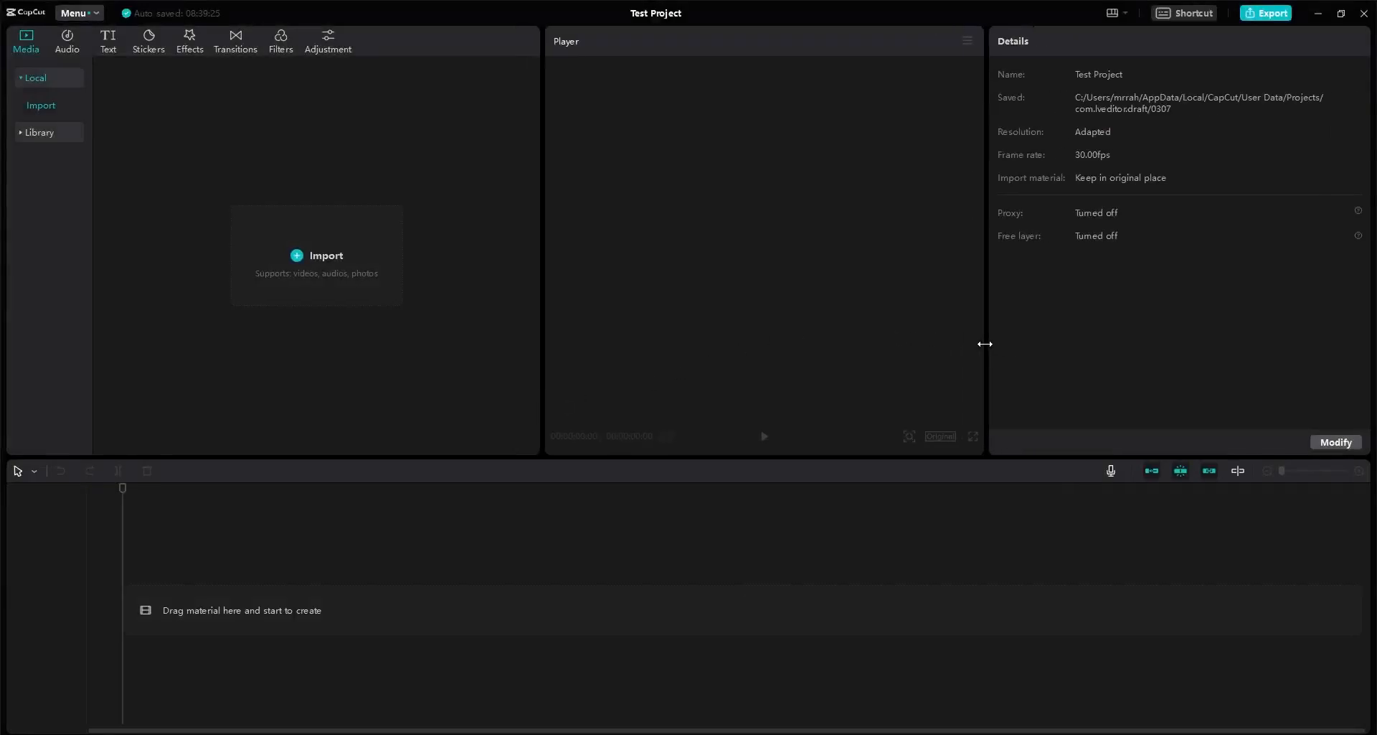
{"action": "left_click", "coordinate": [1121, 14]}
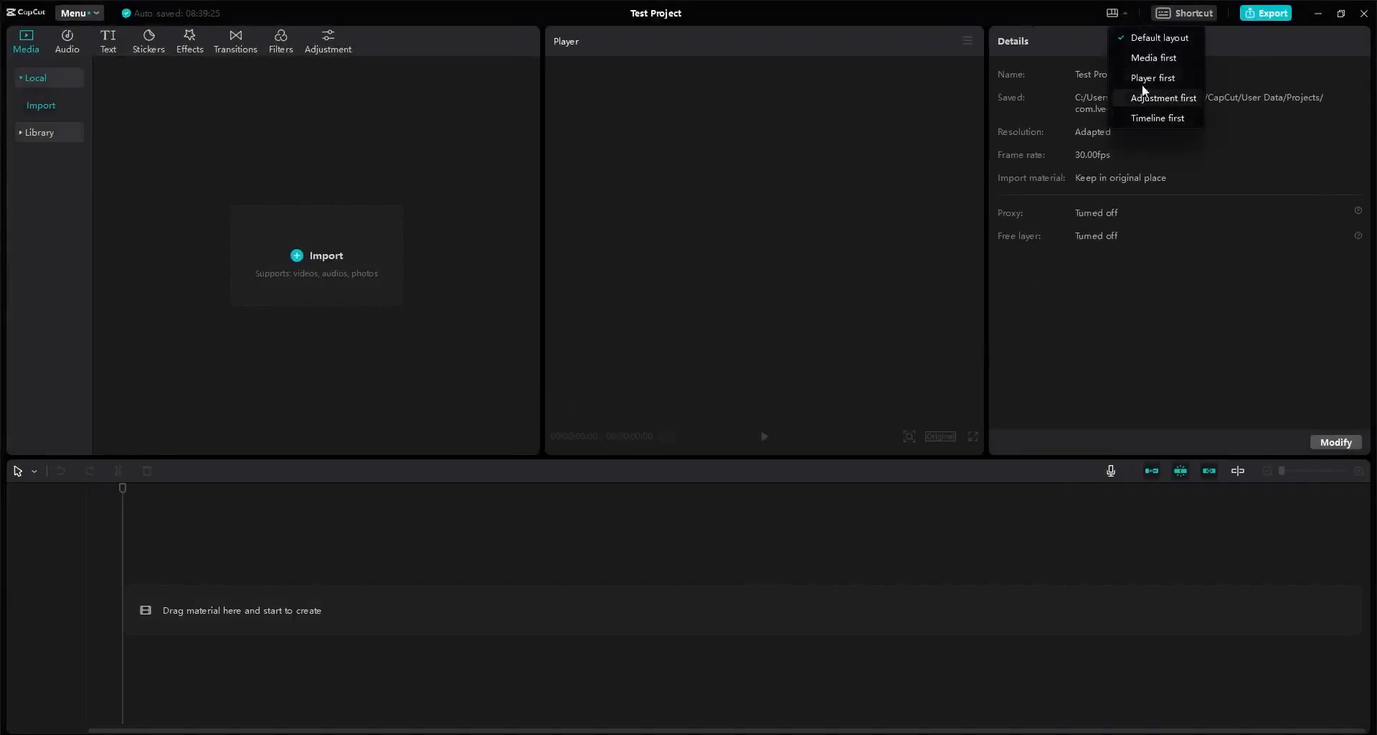
{"action": "left_click", "coordinate": [1119, 13]}
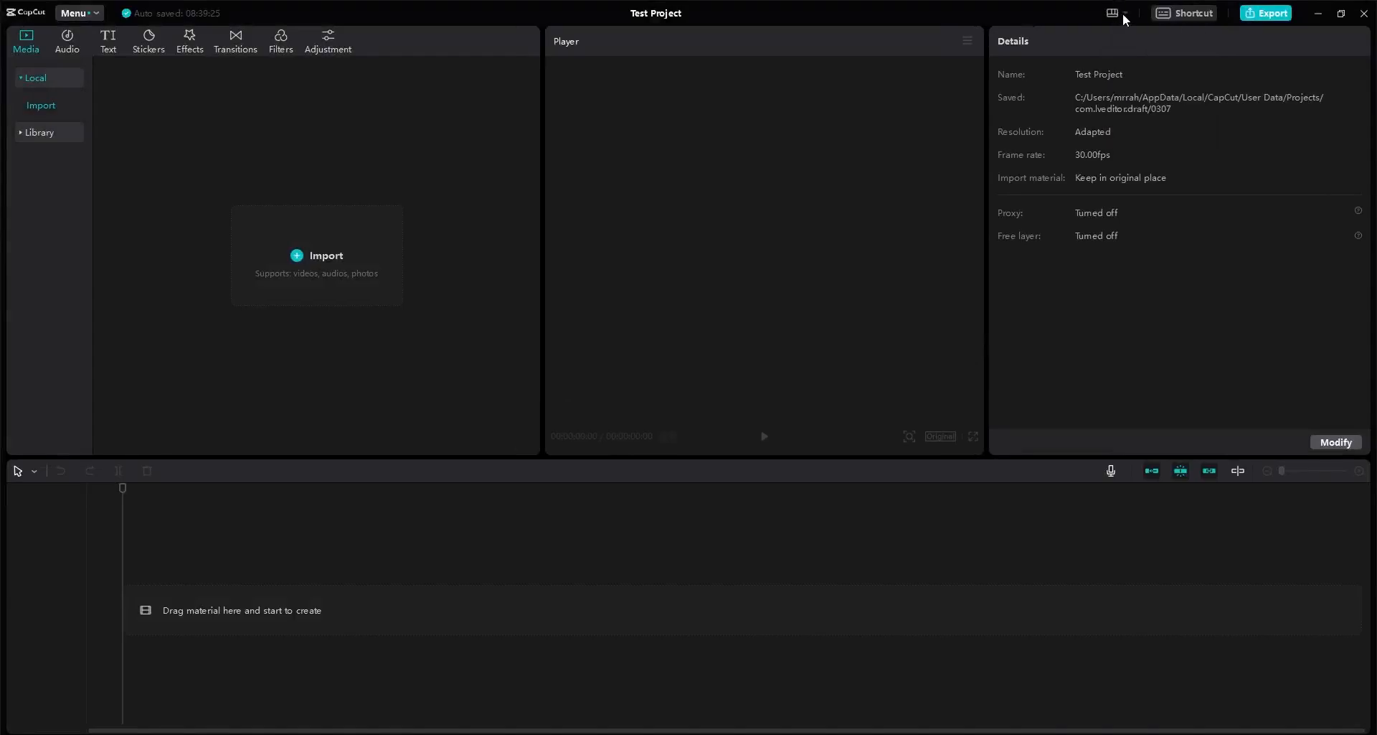
{"action": "left_click", "coordinate": [92, 15]}
{"action": "left_click", "coordinate": [91, 15]}
{"action": "left_click", "coordinate": [1124, 15]}
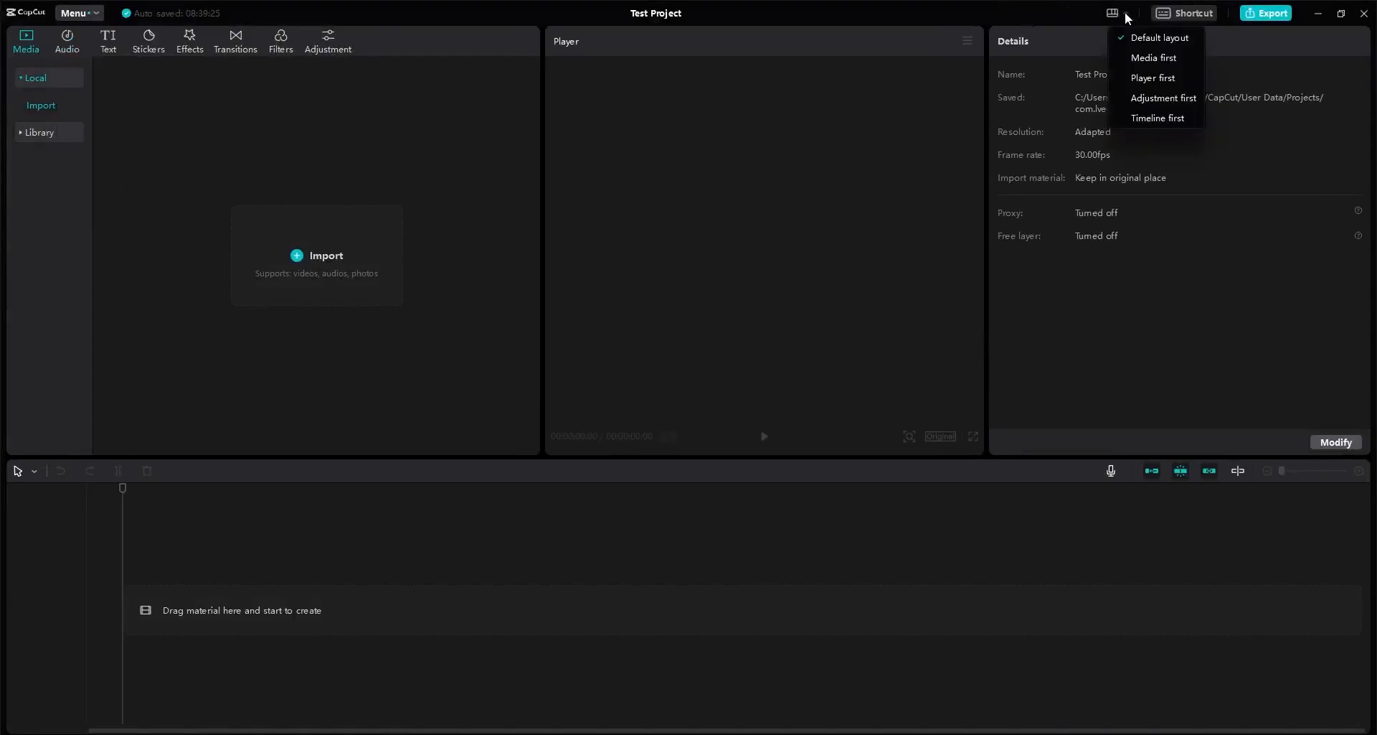
{"action": "left_click", "coordinate": [1124, 16]}
Step: Review the keyboard shortcut list for the Timeline, Player, Basic and Other categories, and close it
{"action": "left_click", "coordinate": [1187, 17]}
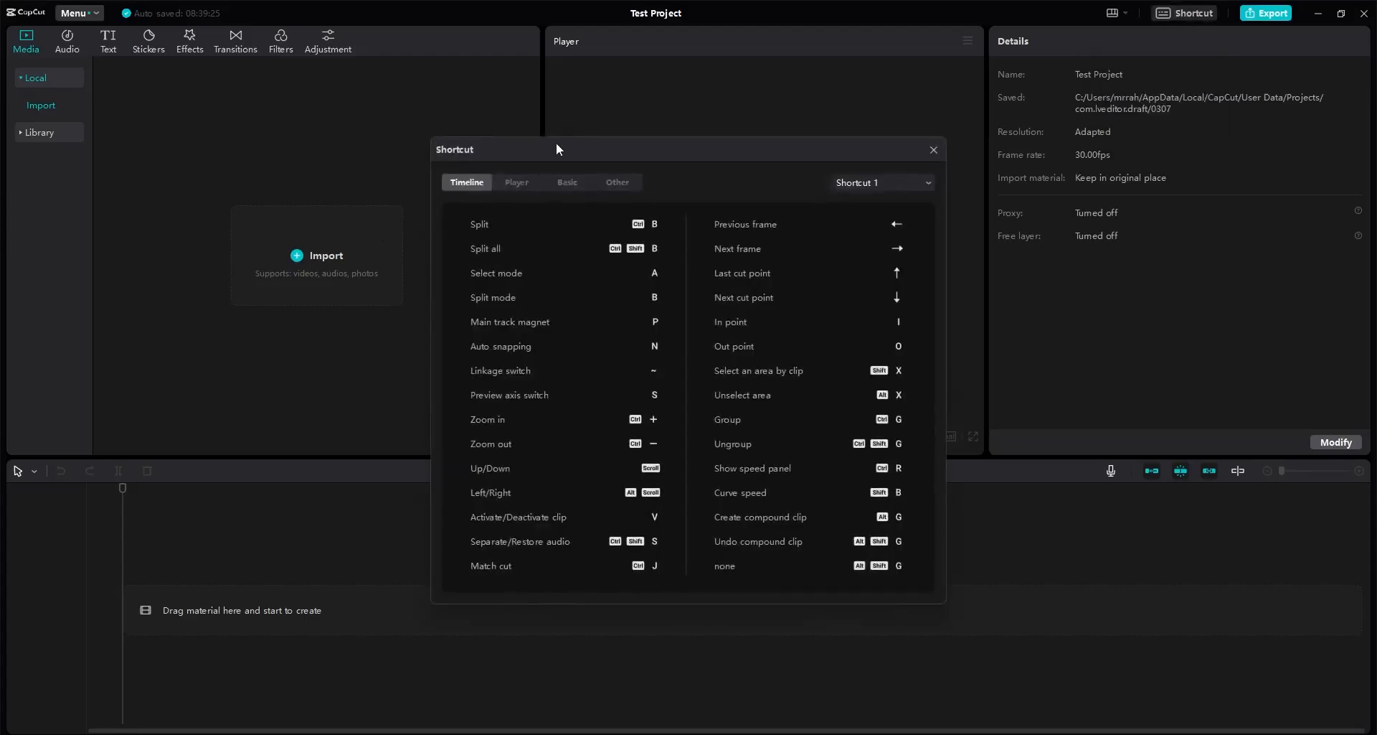
{"action": "left_click_drag", "start_coordinate": [556, 142], "coordinate": [509, 111]}
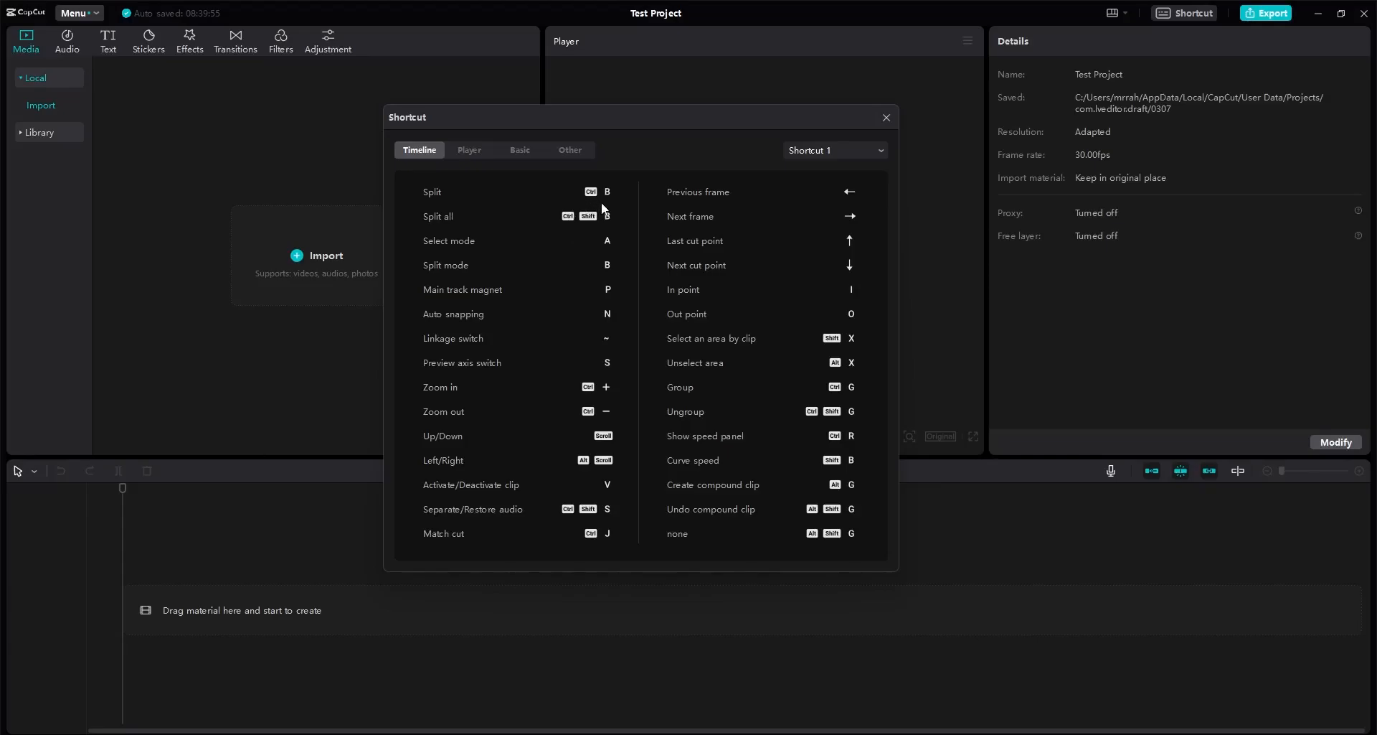
{"action": "left_click", "coordinate": [466, 148]}
{"action": "left_click", "coordinate": [512, 147]}
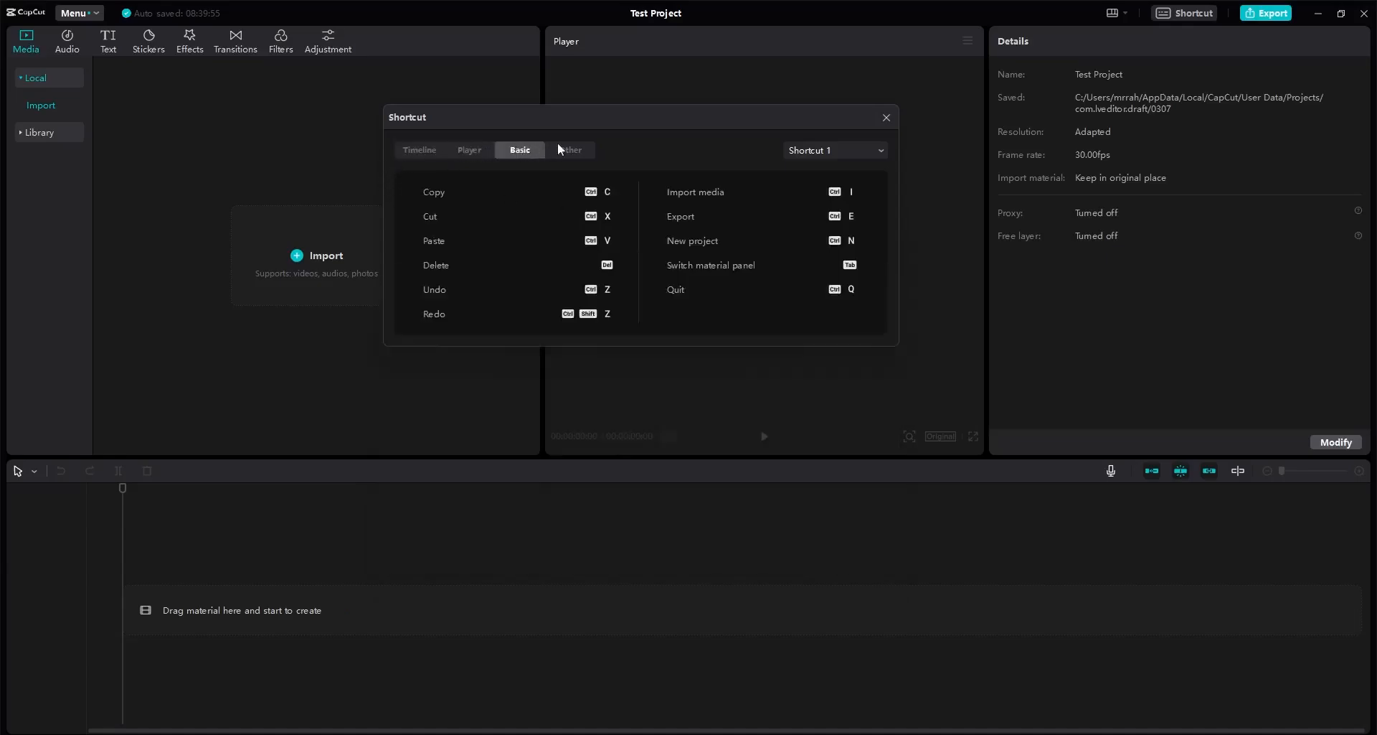
{"action": "left_click", "coordinate": [564, 154]}
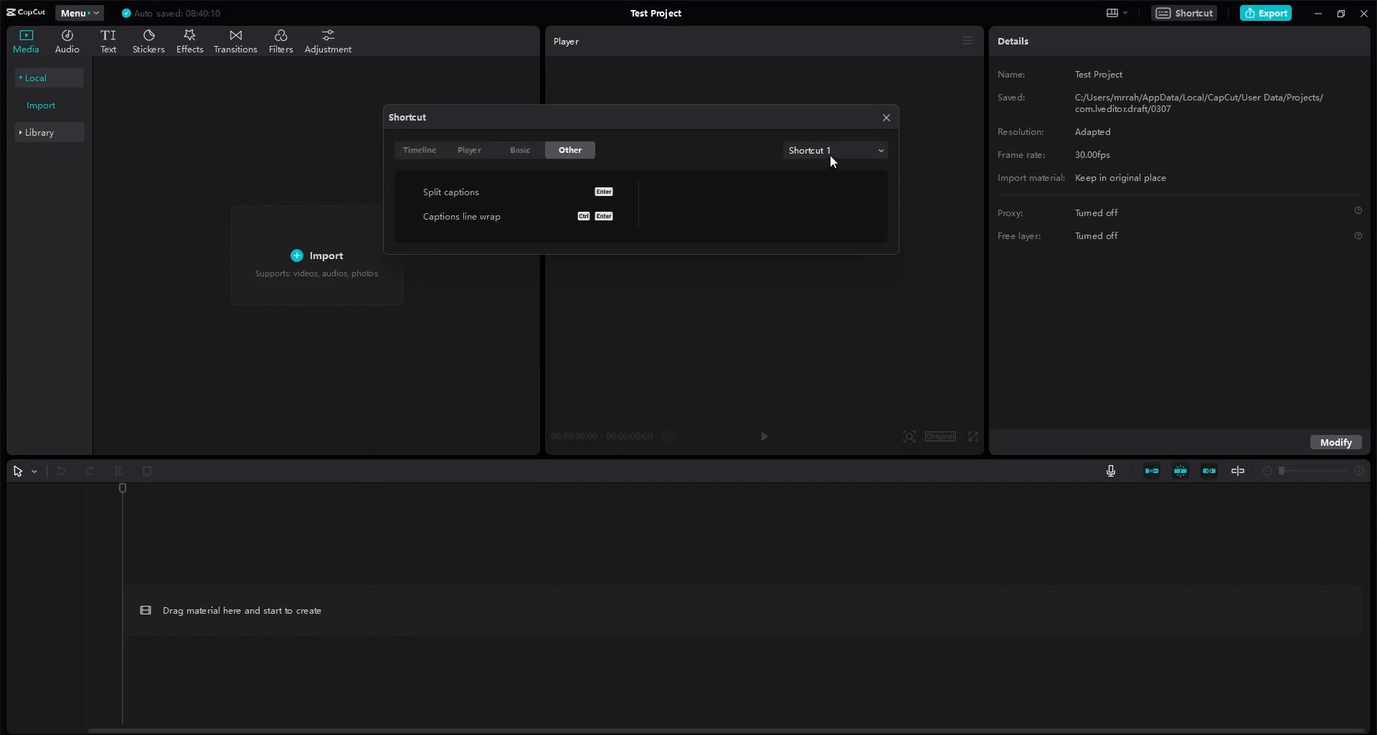
{"action": "left_click", "coordinate": [886, 119]}
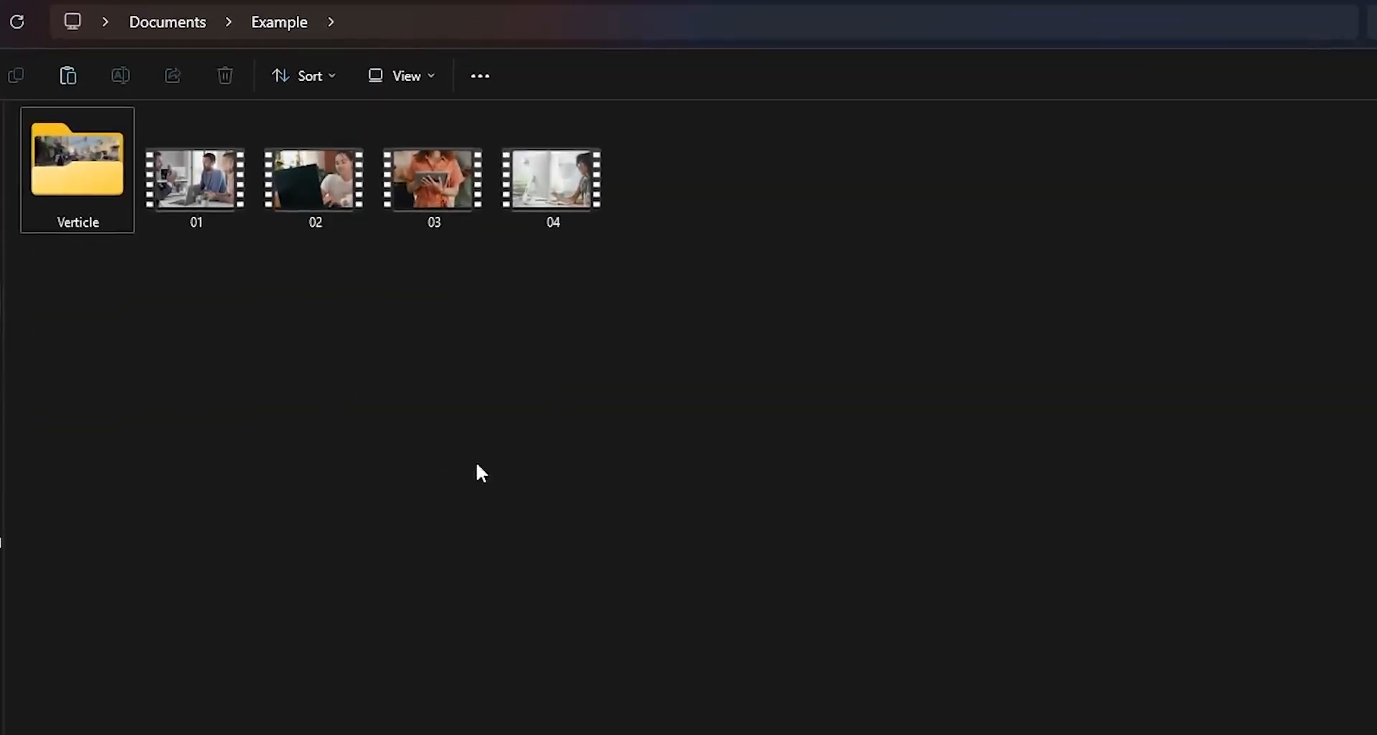
Step: Import clips 01 to 04 straight from the Example folder window and delete all four from the project's media
{"action": "left_click_drag", "start_coordinate": [185, 305], "coordinate": [694, 273]}
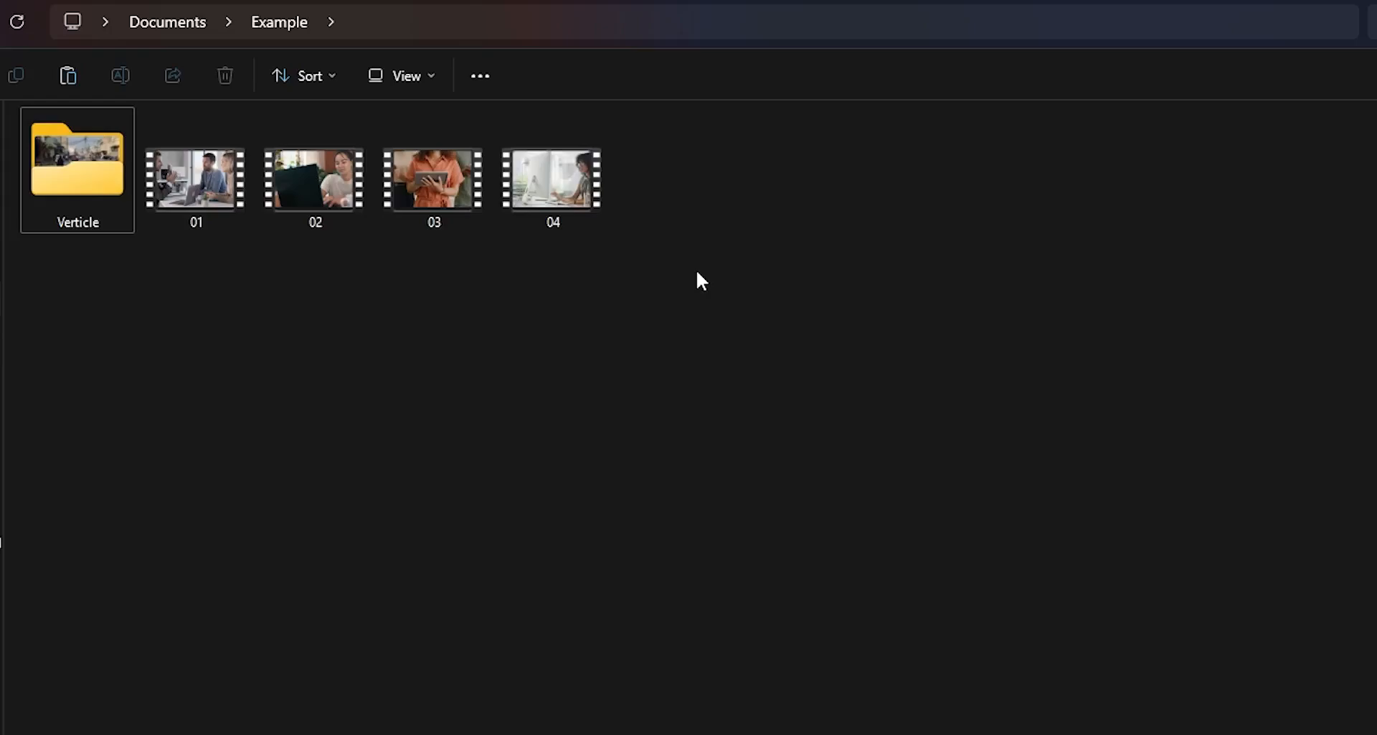
{"action": "left_click_drag", "start_coordinate": [752, 212], "coordinate": [431, 262]}
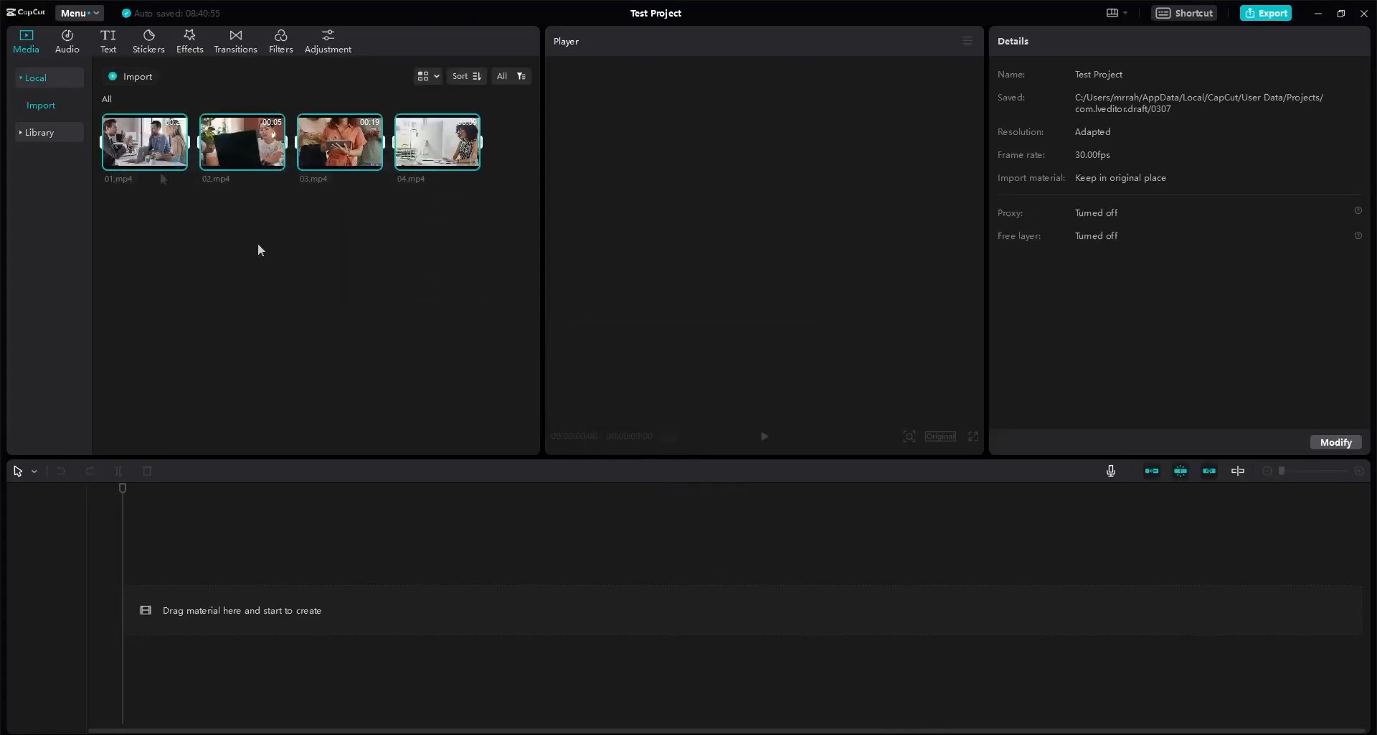
{"action": "key", "text": "Delete"}
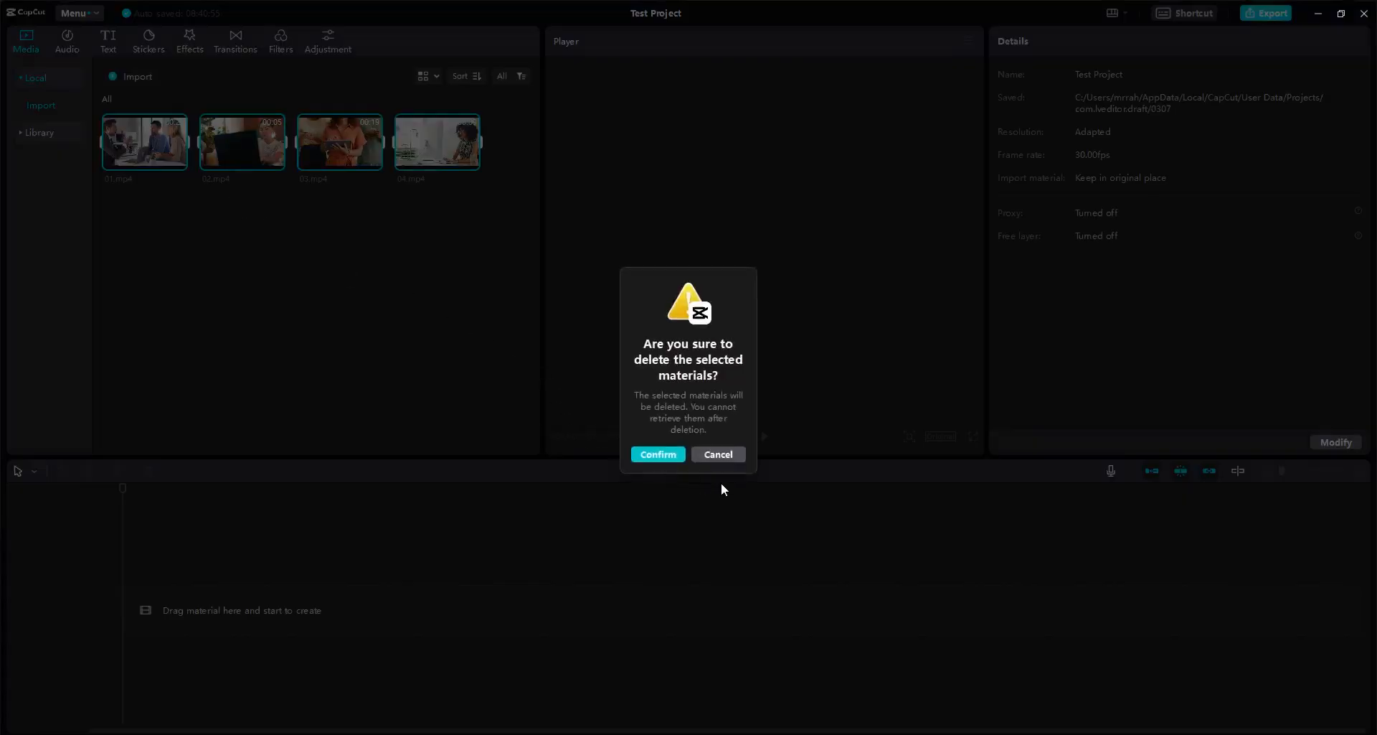
{"action": "left_click", "coordinate": [658, 454]}
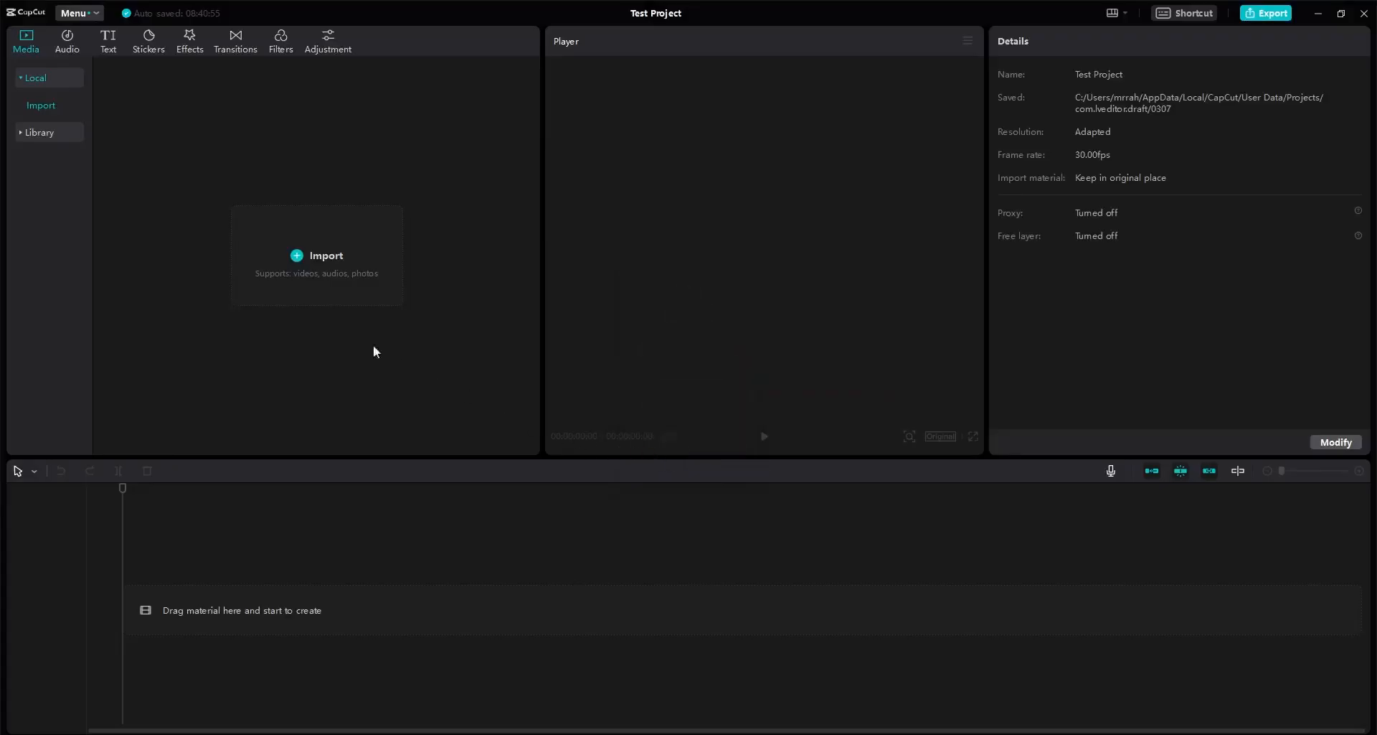
Step: Import the clips 01, 02, 03 and 04 from the Example folder in Documents using the file browser
{"action": "left_click", "coordinate": [301, 263]}
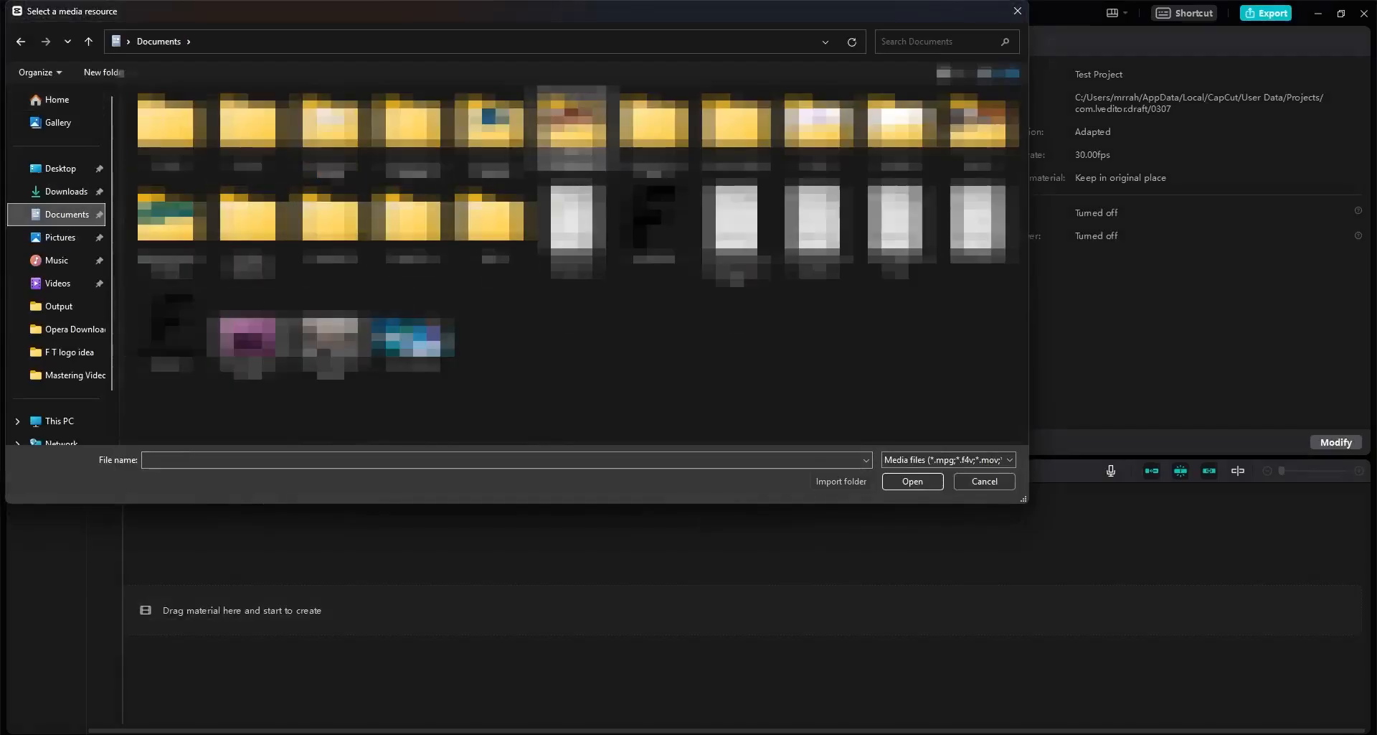
{"action": "double_click", "coordinate": [308, 247]}
{"action": "left_click_drag", "start_coordinate": [238, 203], "coordinate": [548, 144]}
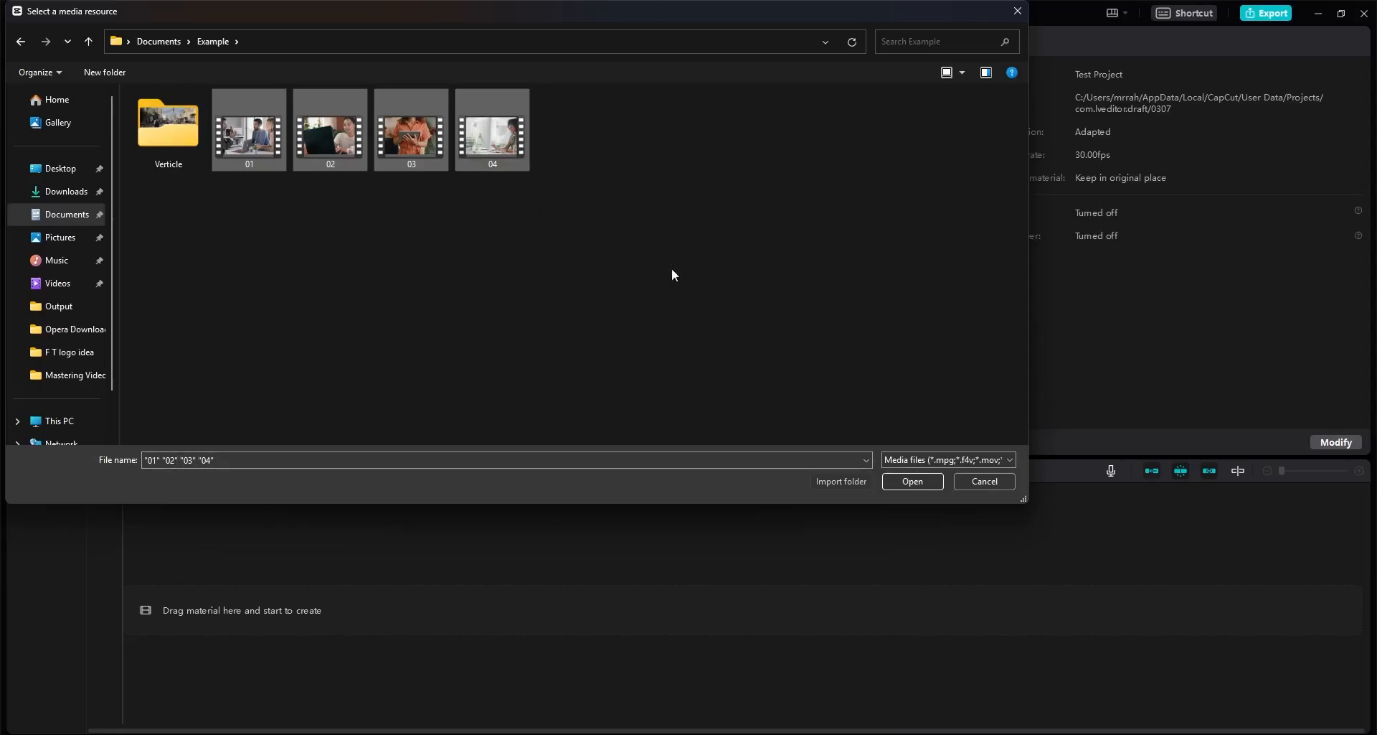
{"action": "left_click", "coordinate": [921, 483]}
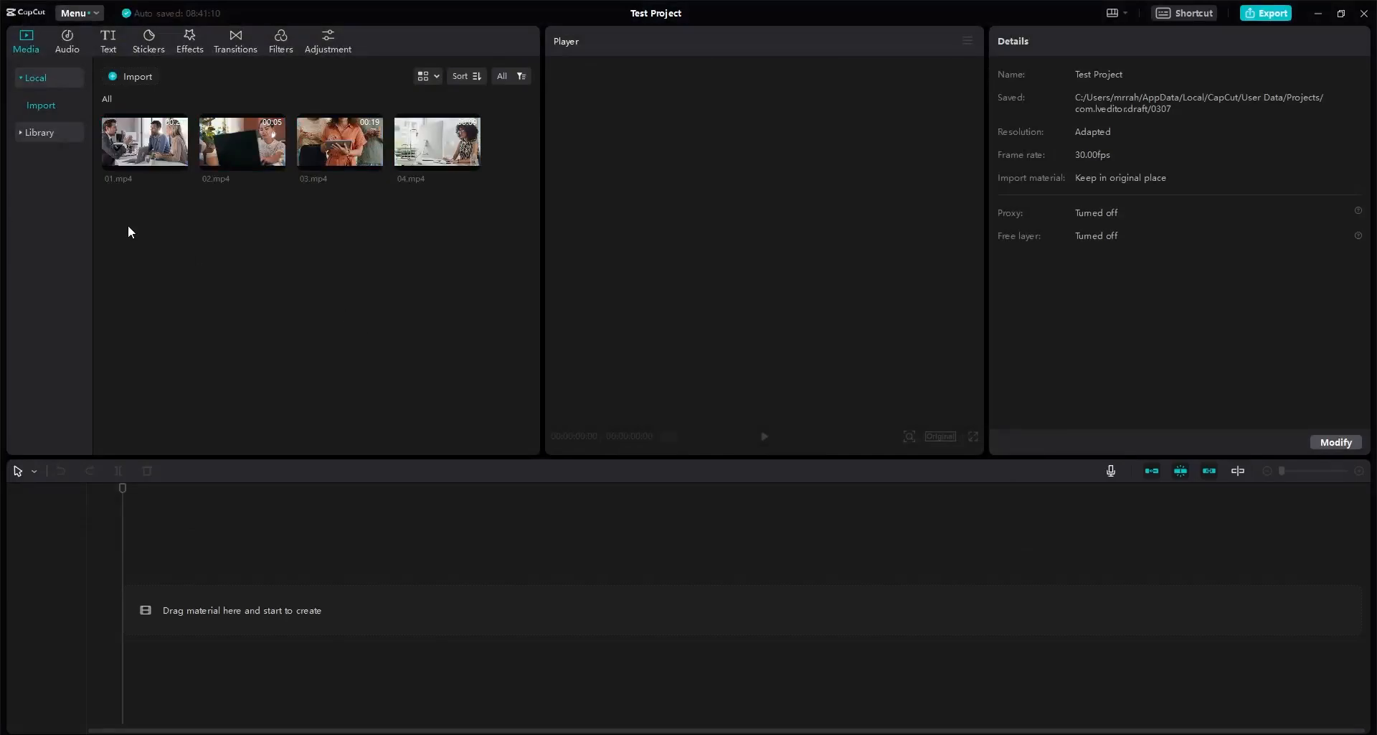
Step: Preview the imported clip 01.mp4 and place it at the start of the empty timeline
{"action": "left_click", "coordinate": [129, 160]}
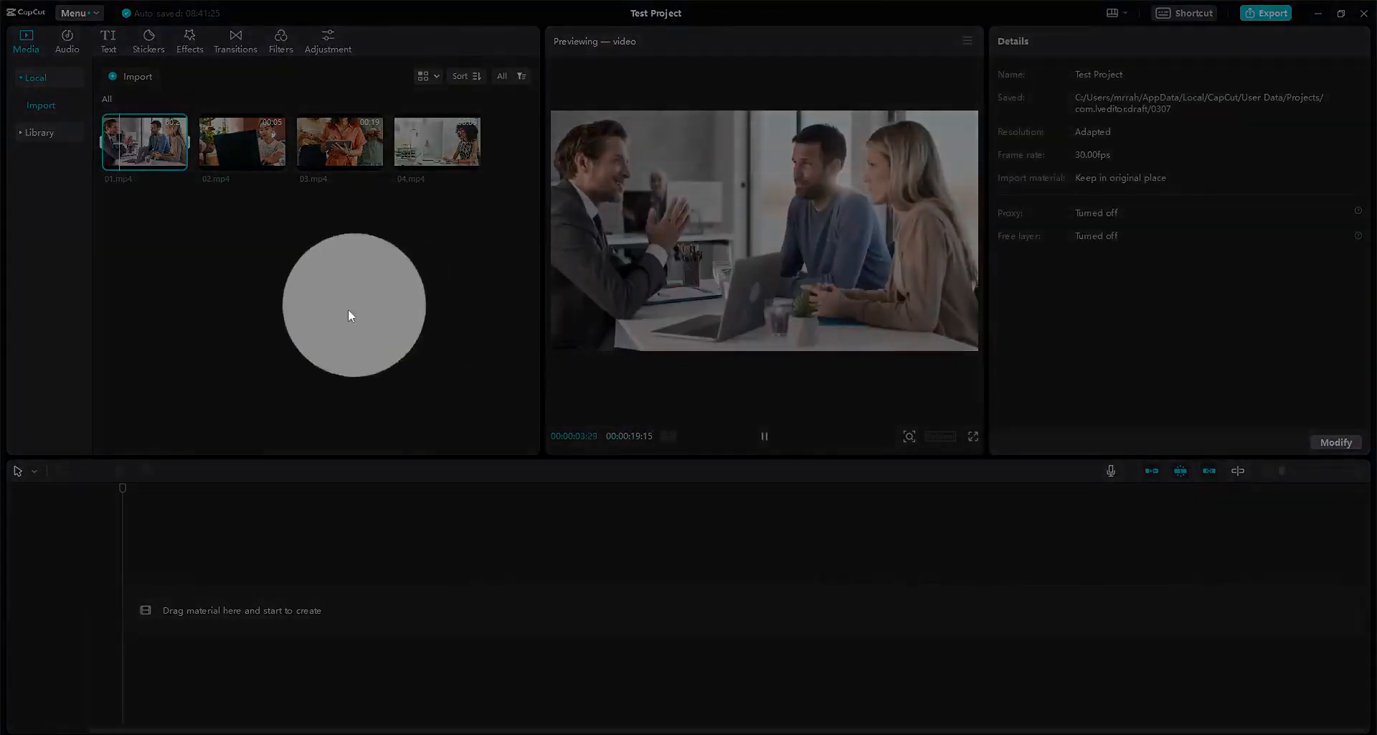
{"action": "left_click", "coordinate": [132, 206]}
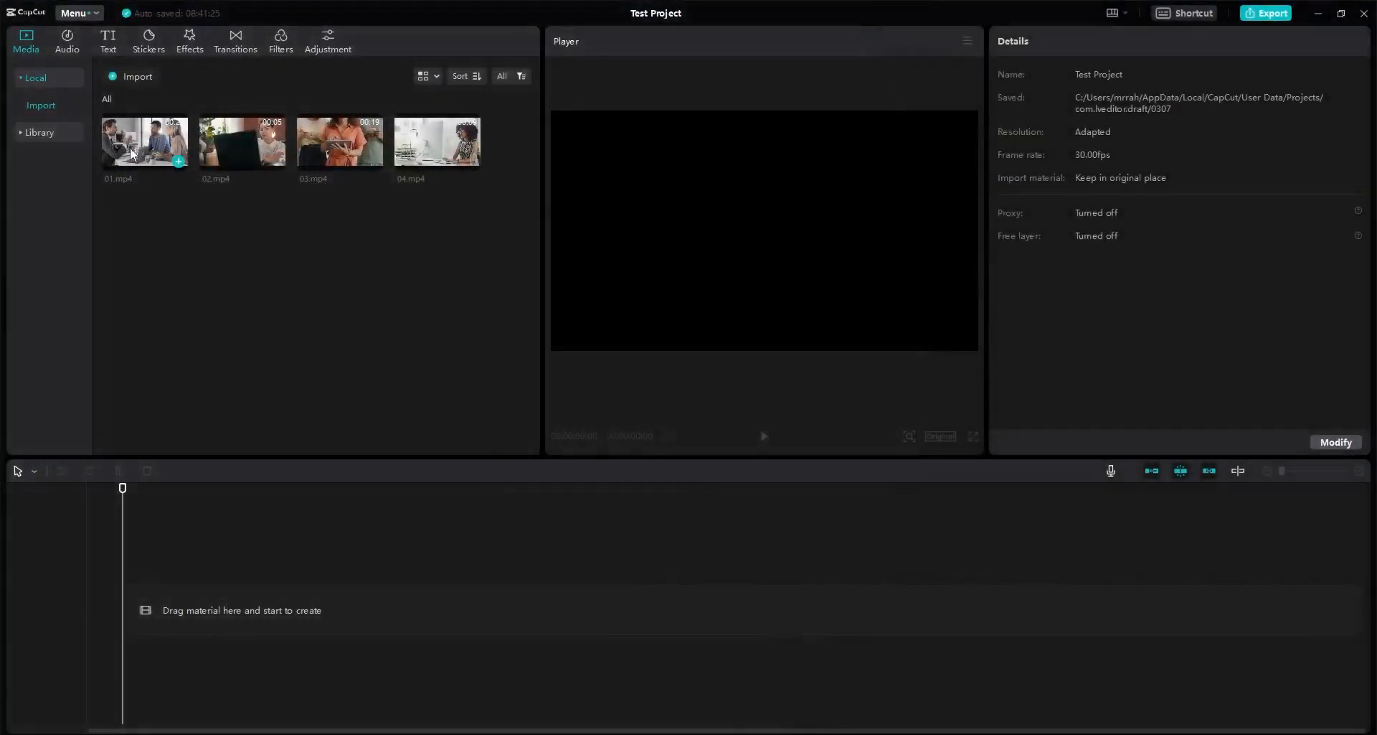
{"action": "left_click", "coordinate": [119, 162]}
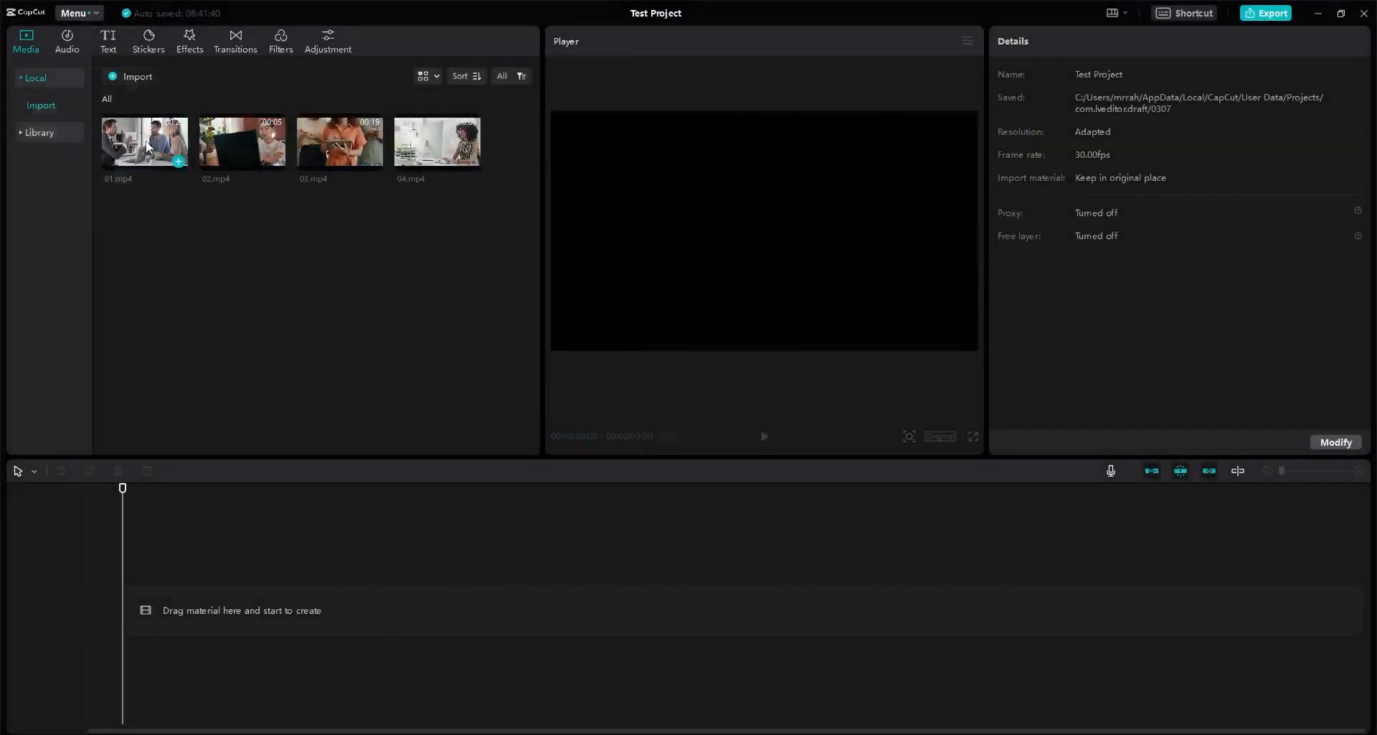
{"action": "left_click_drag", "start_coordinate": [136, 140], "coordinate": [135, 591]}
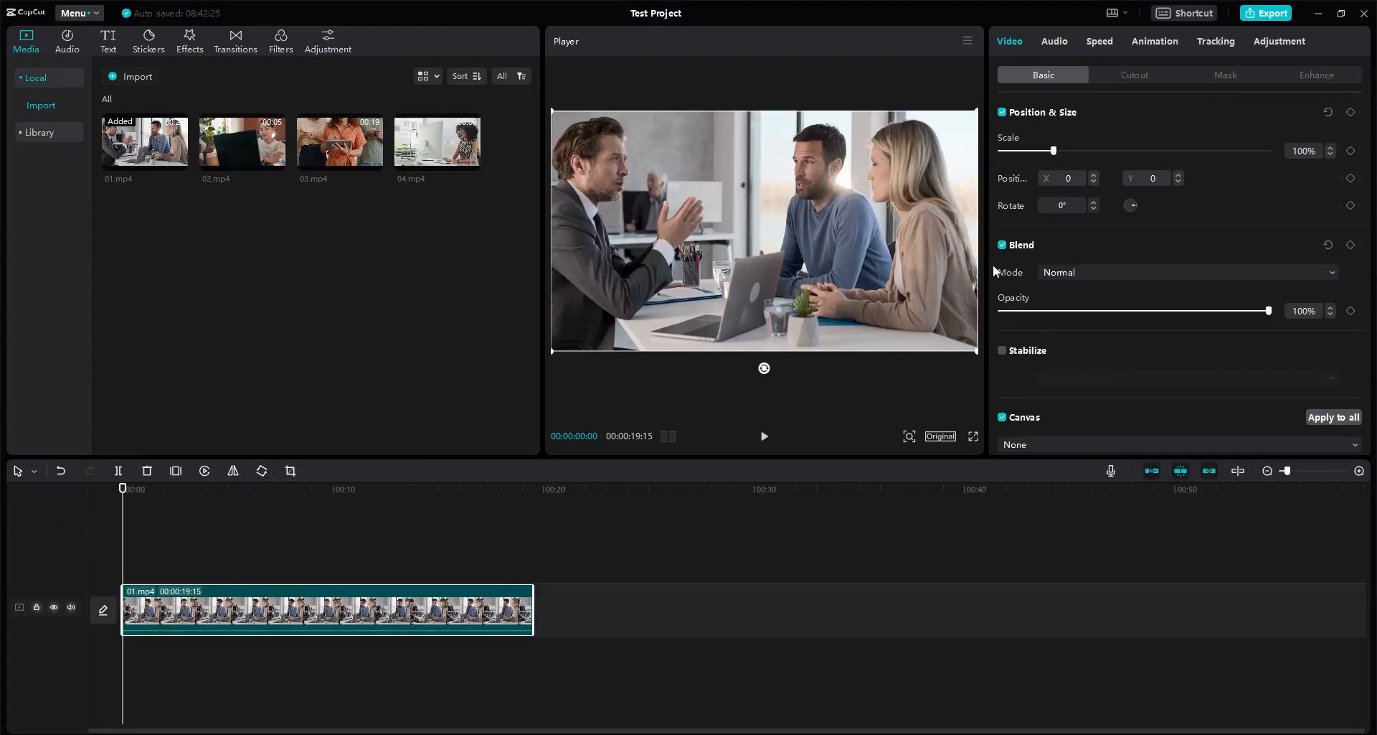
Step: Widen the player panel and look over the clip's Basic, Cutout and Enhance video options
{"action": "left_click_drag", "start_coordinate": [991, 268], "coordinate": [1036, 271]}
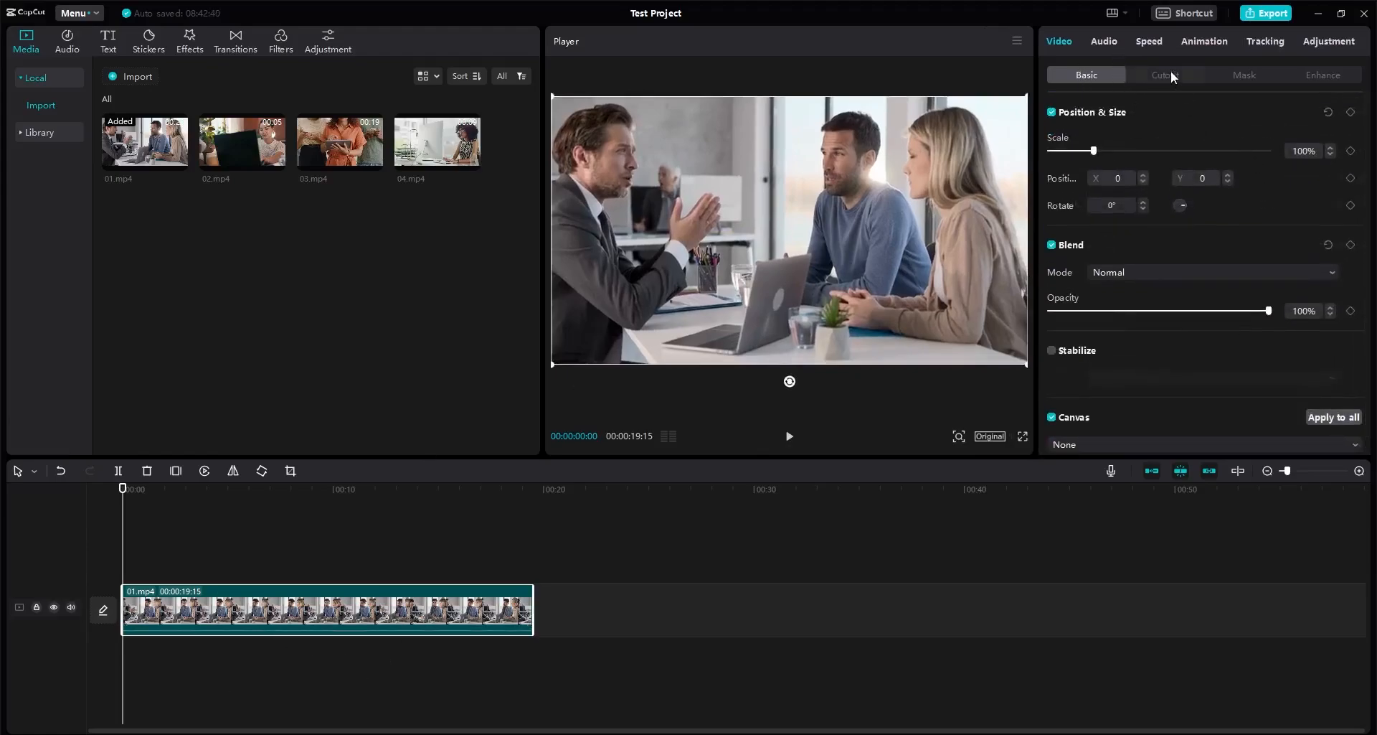
{"action": "left_click", "coordinate": [1304, 78]}
{"action": "left_click", "coordinate": [1130, 74]}
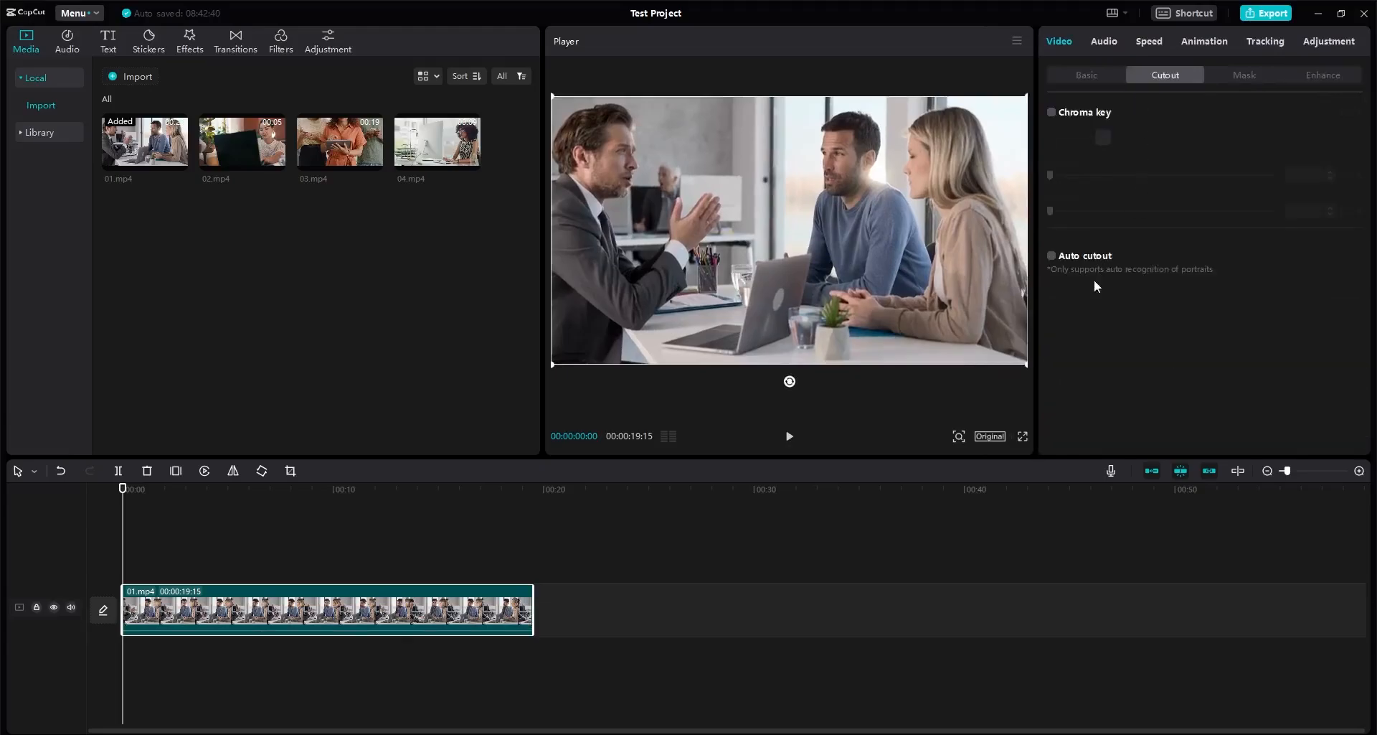
{"action": "left_click", "coordinate": [1084, 76]}
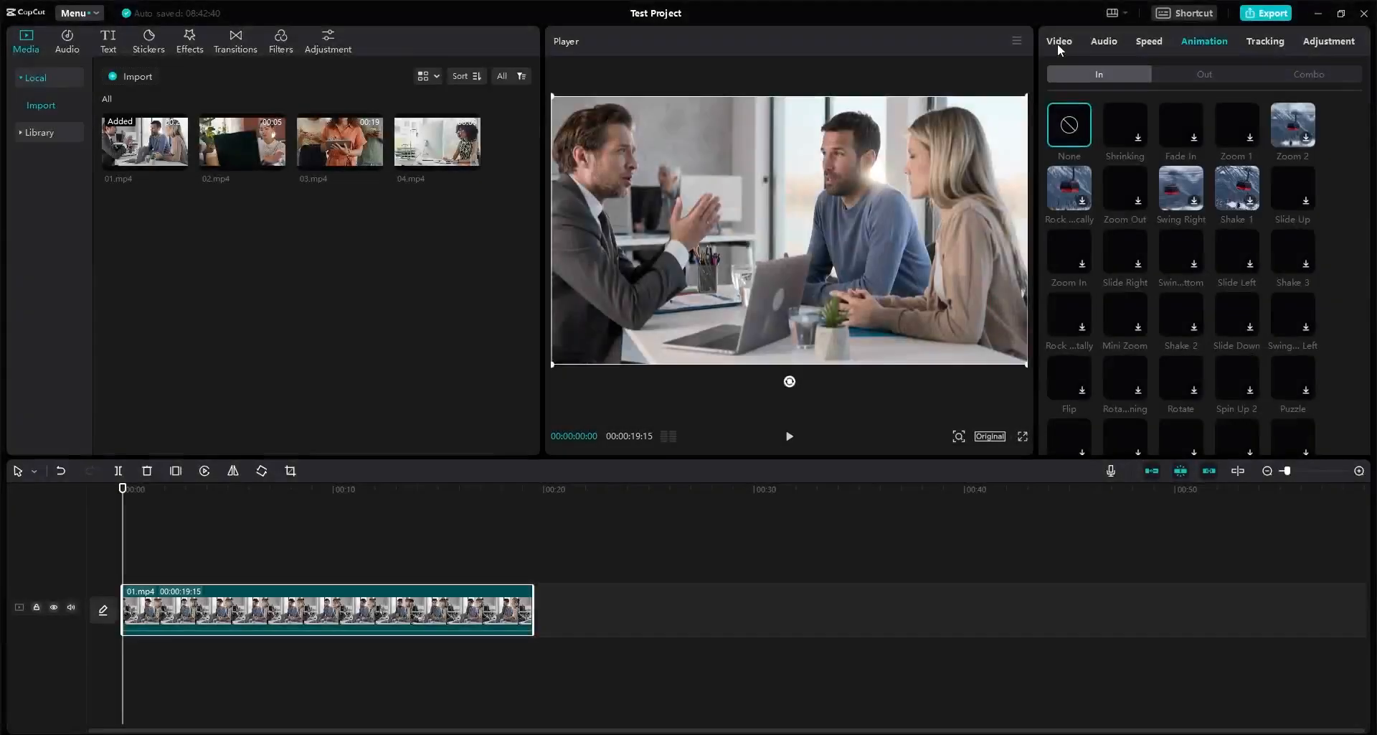
Step: Review the clip's Audio, Speed, Animation, Tracking and Adjustment properties, return to its Video properties, and deselect the clip
{"action": "left_click", "coordinate": [1059, 42]}
{"action": "left_click", "coordinate": [1103, 43]}
{"action": "left_click", "coordinate": [1151, 41]}
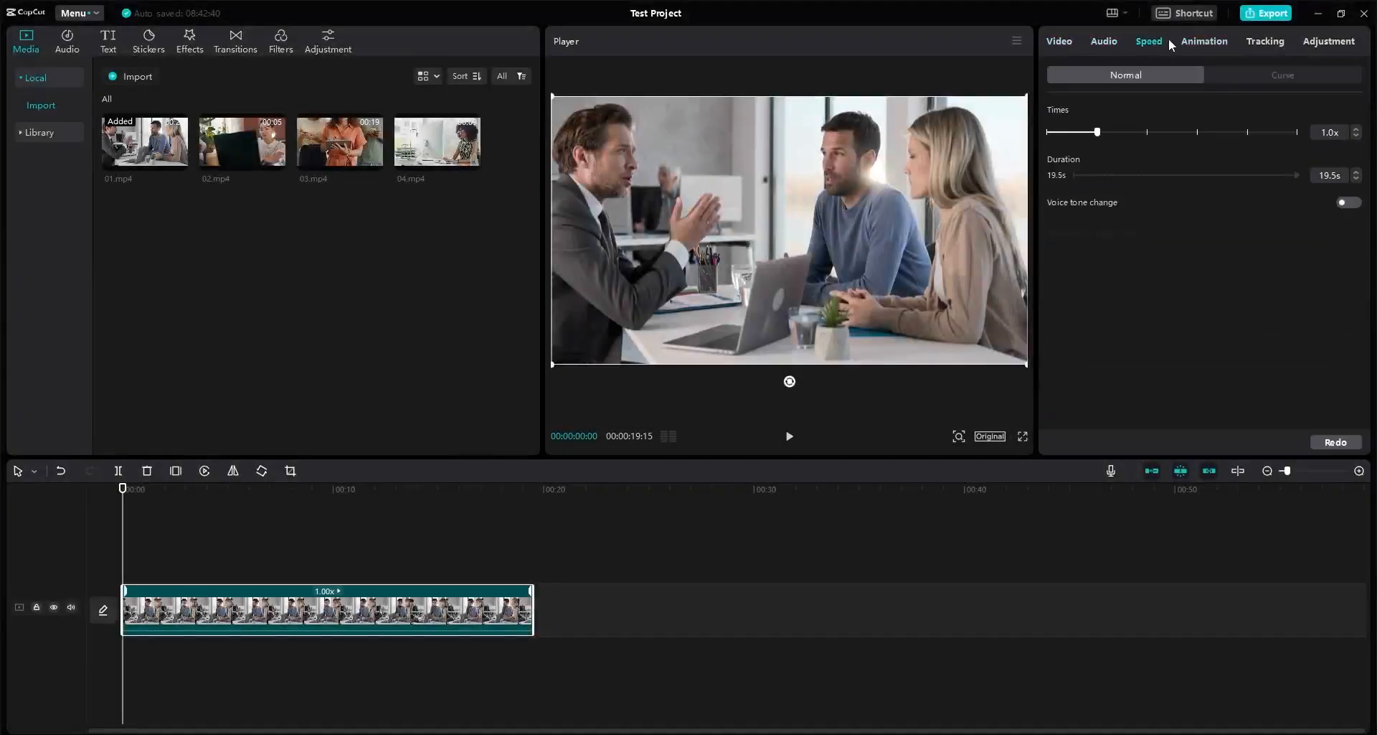
{"action": "left_click", "coordinate": [1202, 40]}
{"action": "left_click", "coordinate": [1267, 43]}
{"action": "left_click", "coordinate": [1336, 42]}
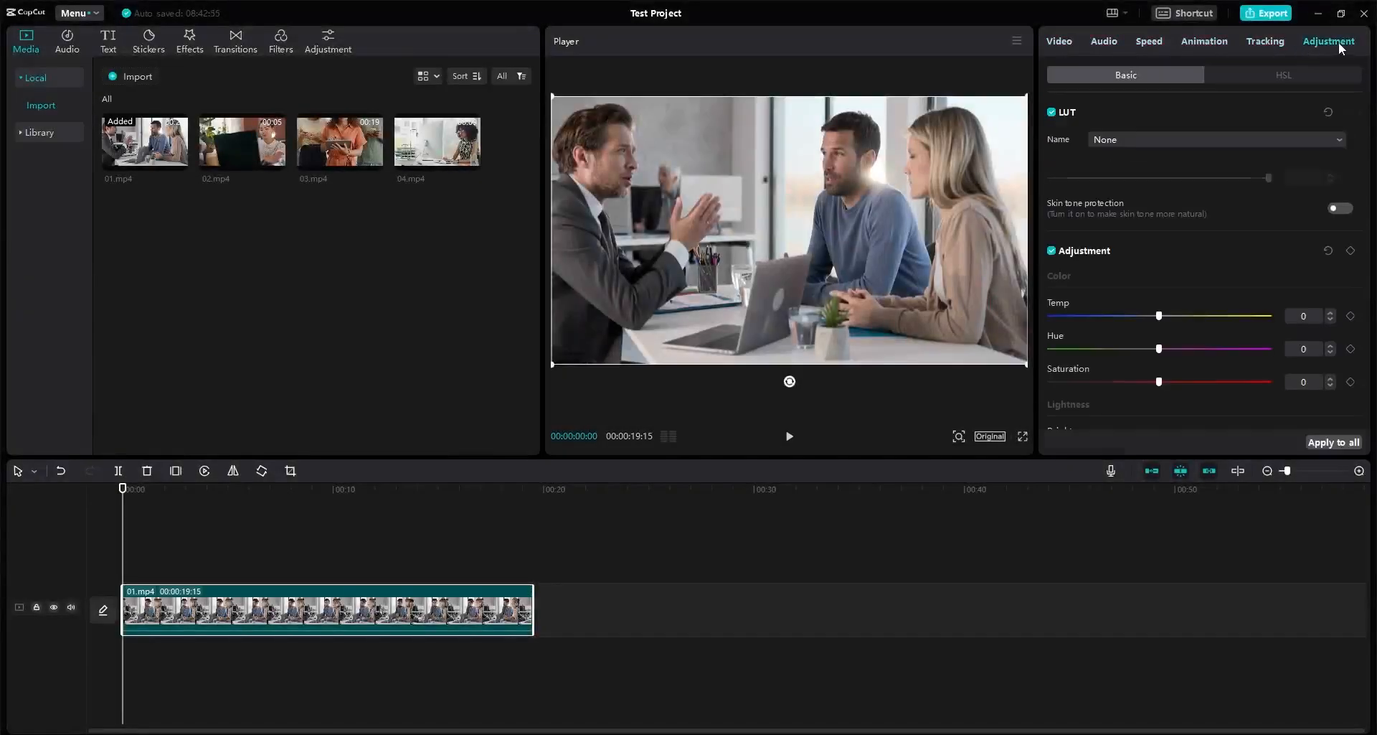
{"action": "left_click", "coordinate": [1063, 42]}
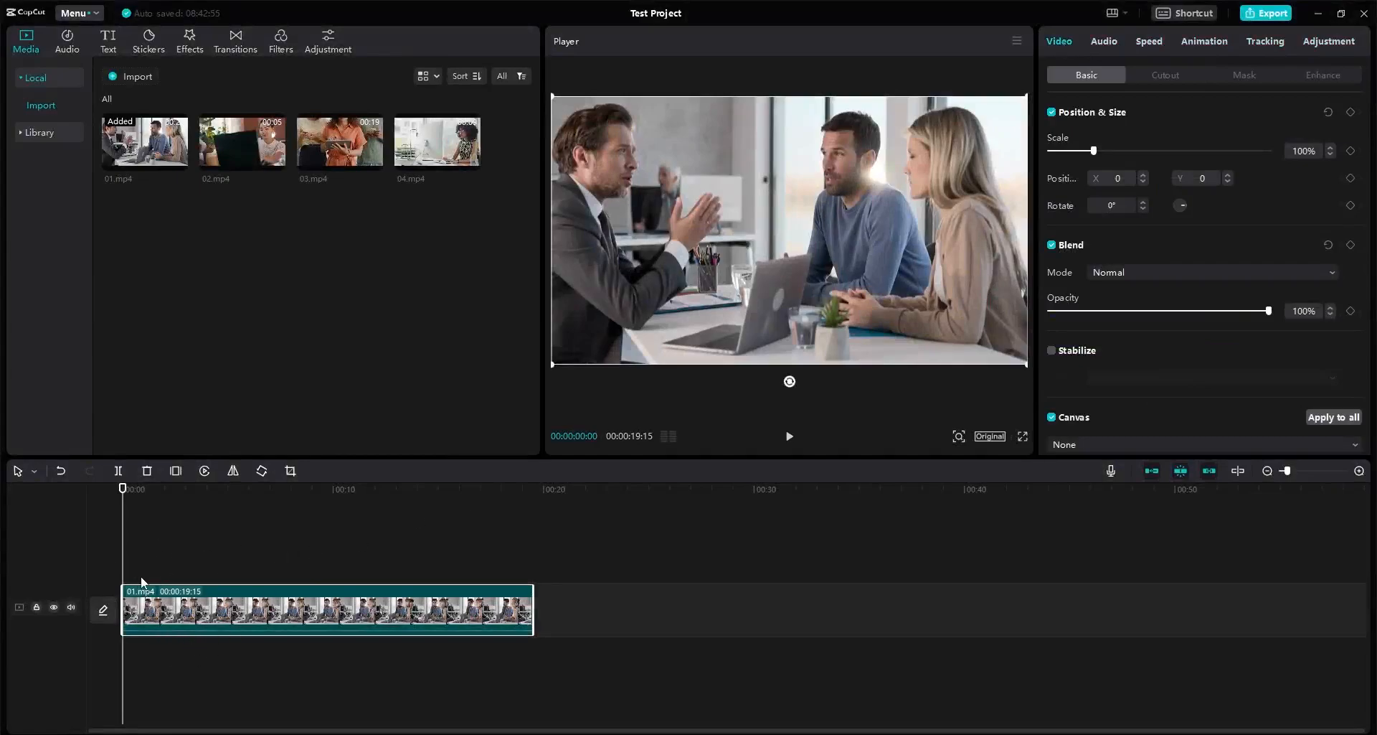
{"action": "left_click", "coordinate": [642, 580]}
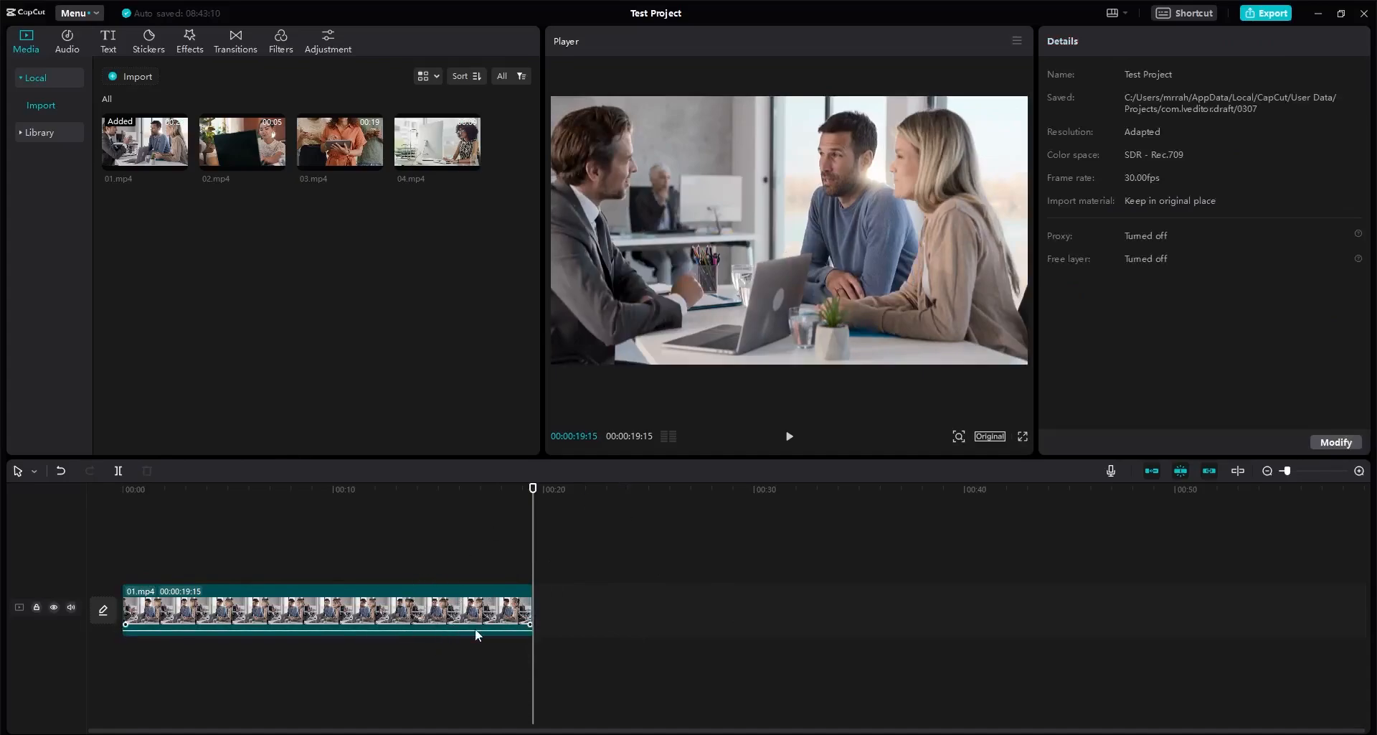
Step: Select clip 01.mp4 on the timeline and scrub the playhead back through it to 00:00:04:16
{"action": "left_click", "coordinate": [383, 612]}
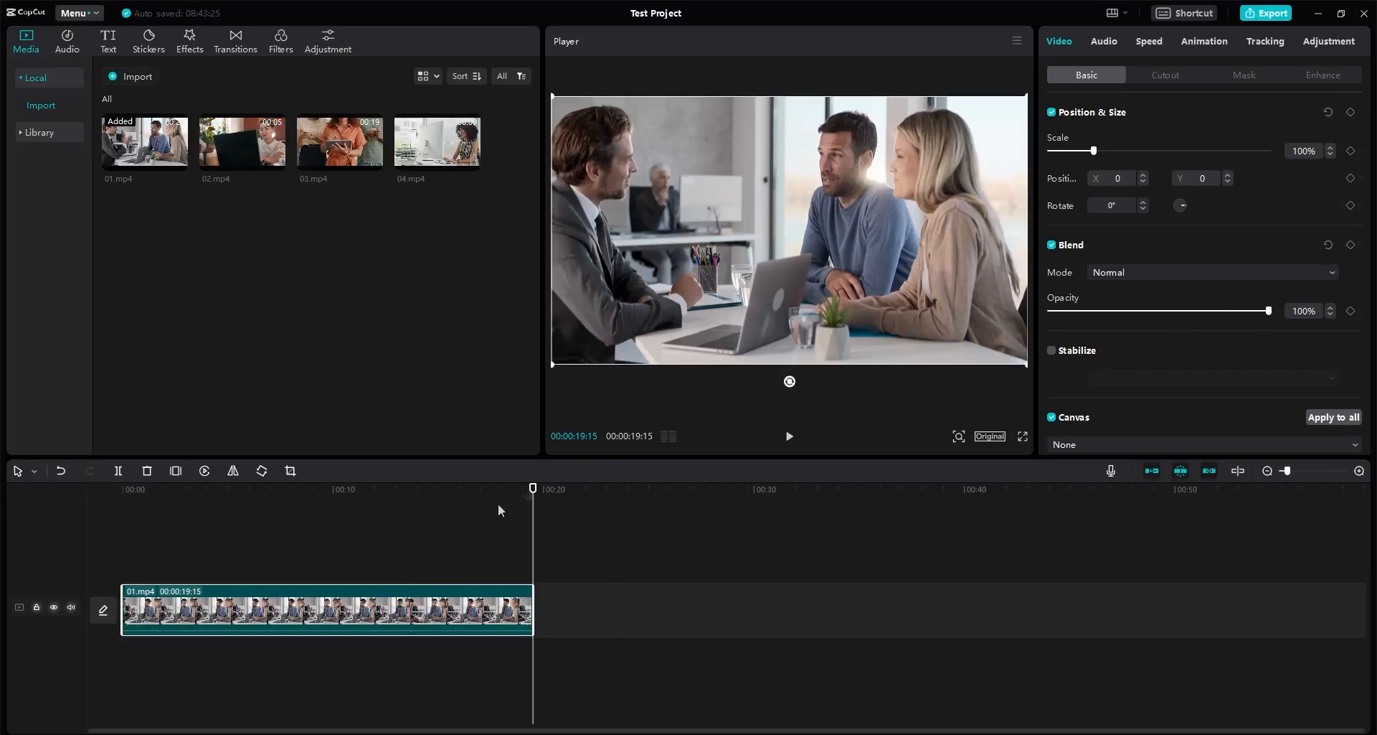
{"action": "left_click_drag", "start_coordinate": [532, 489], "coordinate": [476, 493]}
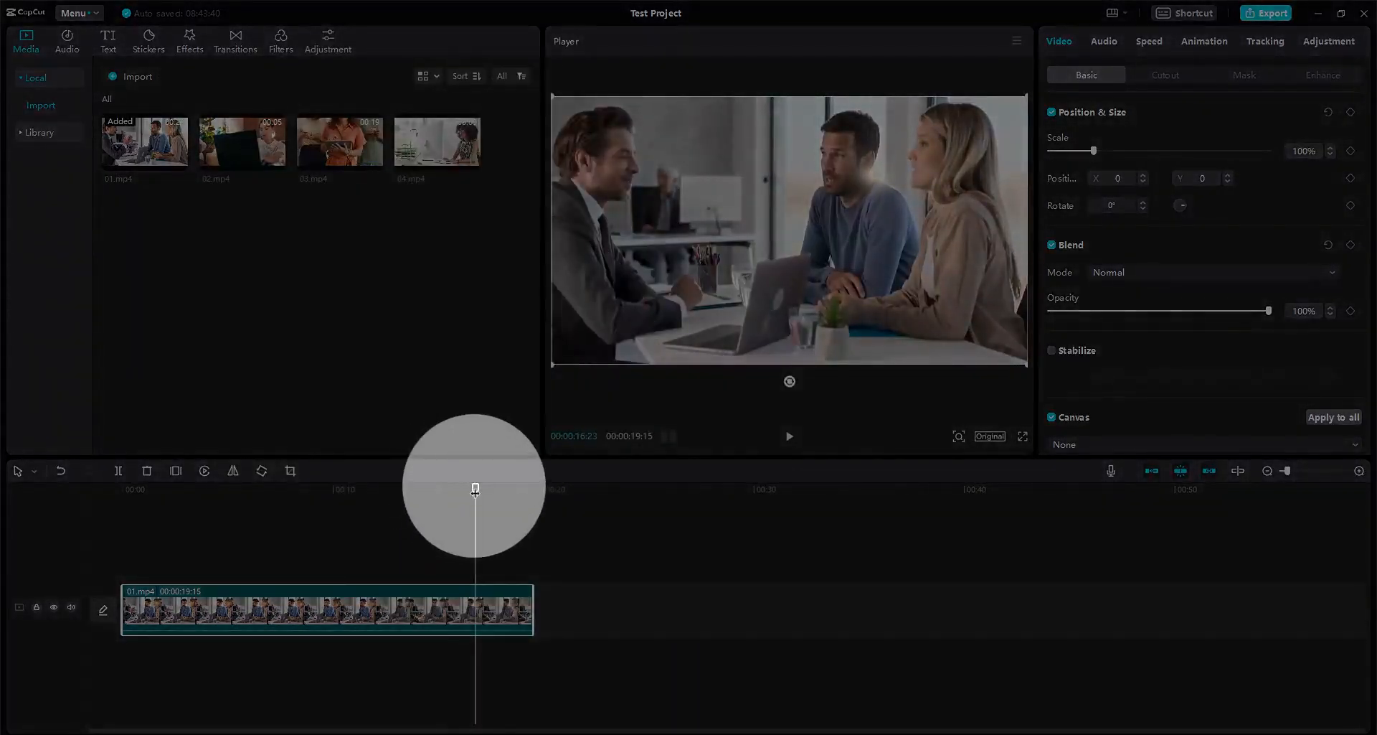
{"action": "left_click_drag", "start_coordinate": [464, 495], "coordinate": [218, 546]}
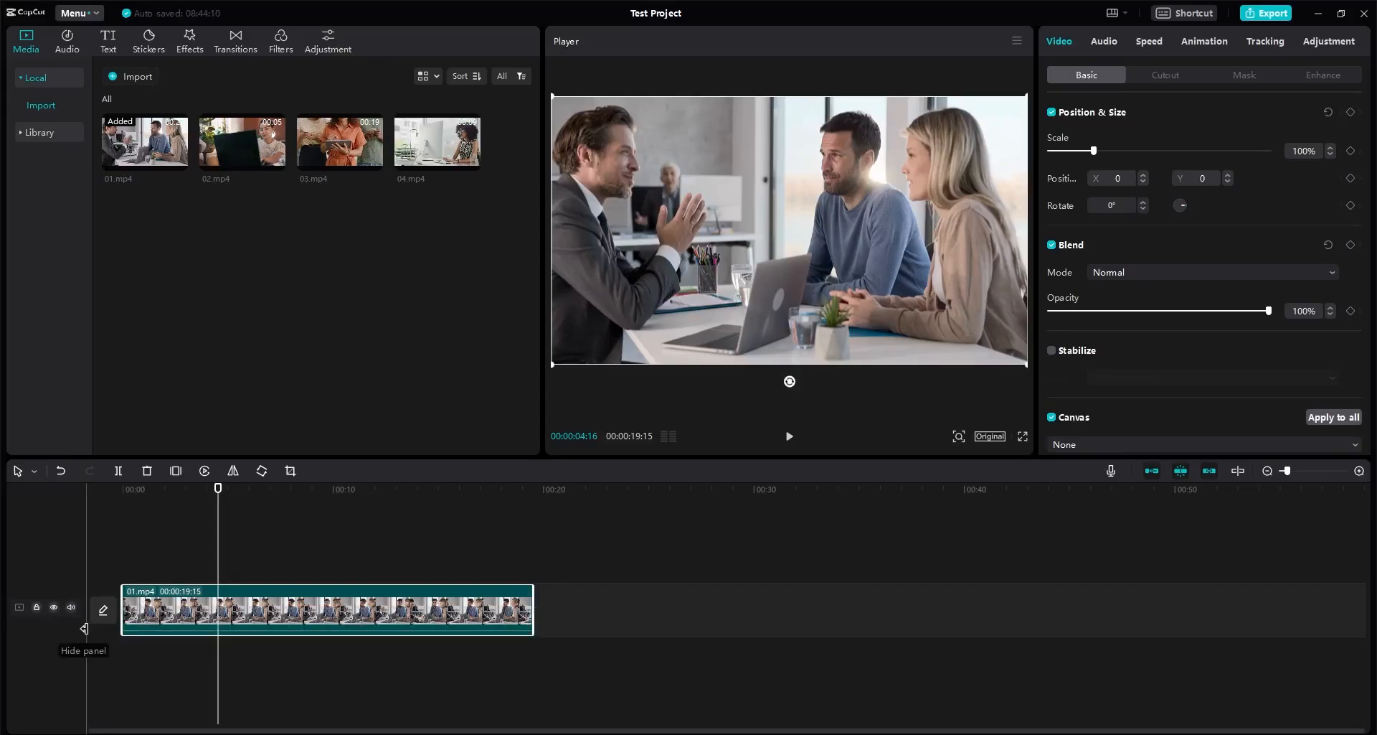
Step: Collapse and reopen the timeline's track controls, and turn the video track's visibility off and on again
{"action": "left_click", "coordinate": [86, 629]}
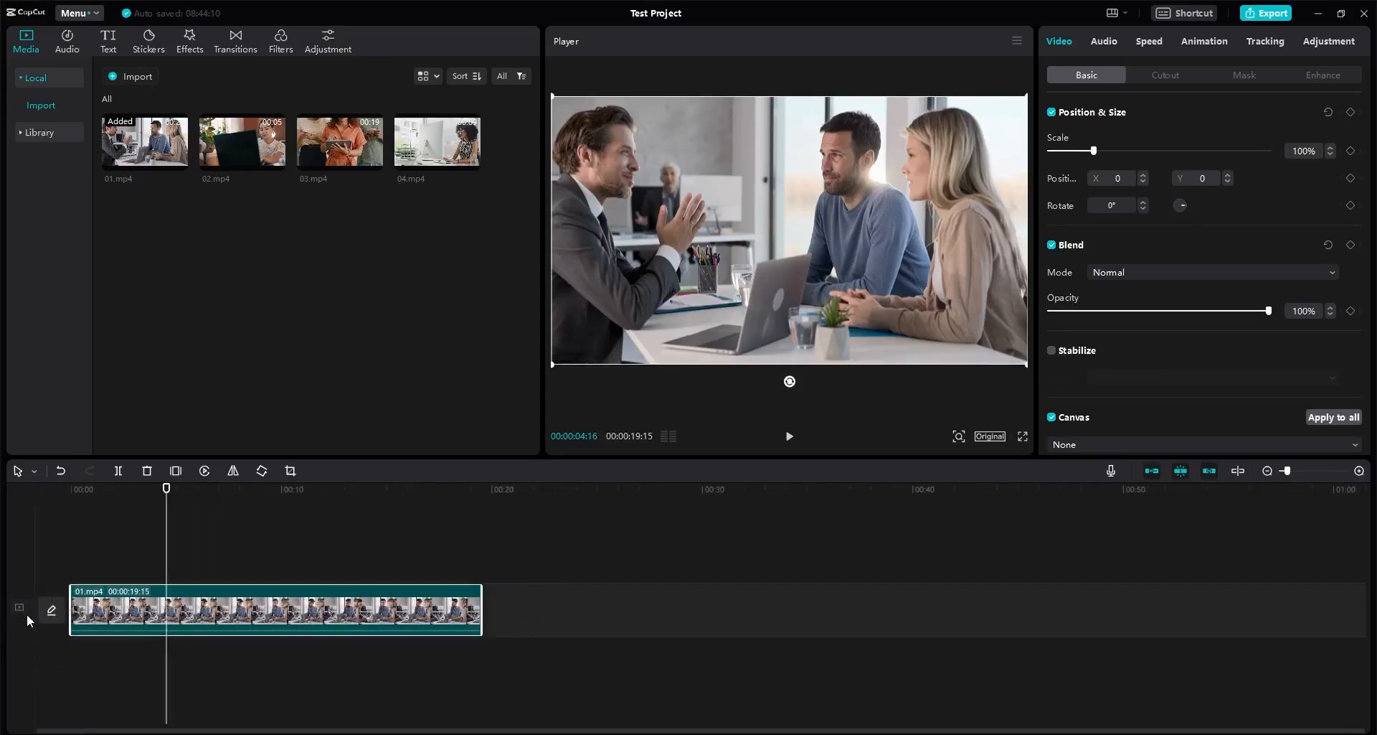
{"action": "left_click", "coordinate": [35, 625]}
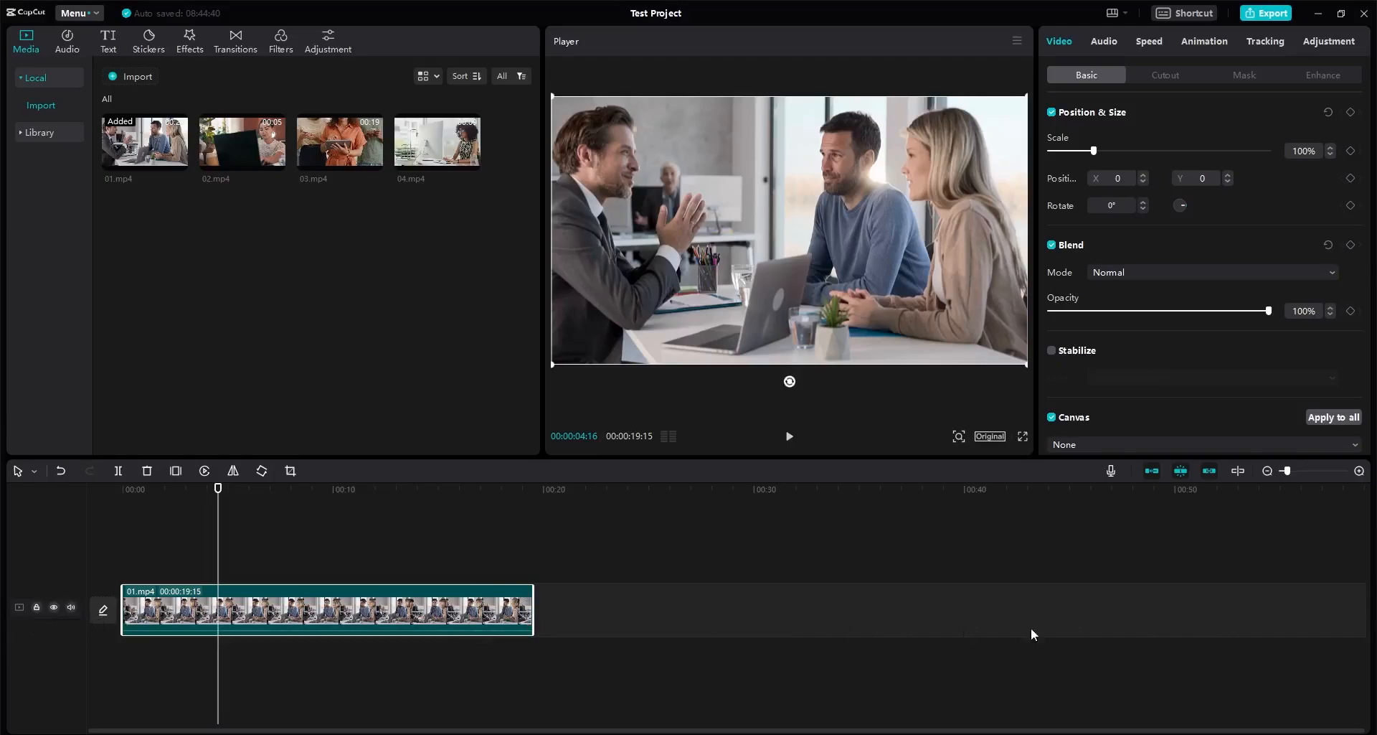
{"action": "left_click", "coordinate": [54, 607]}
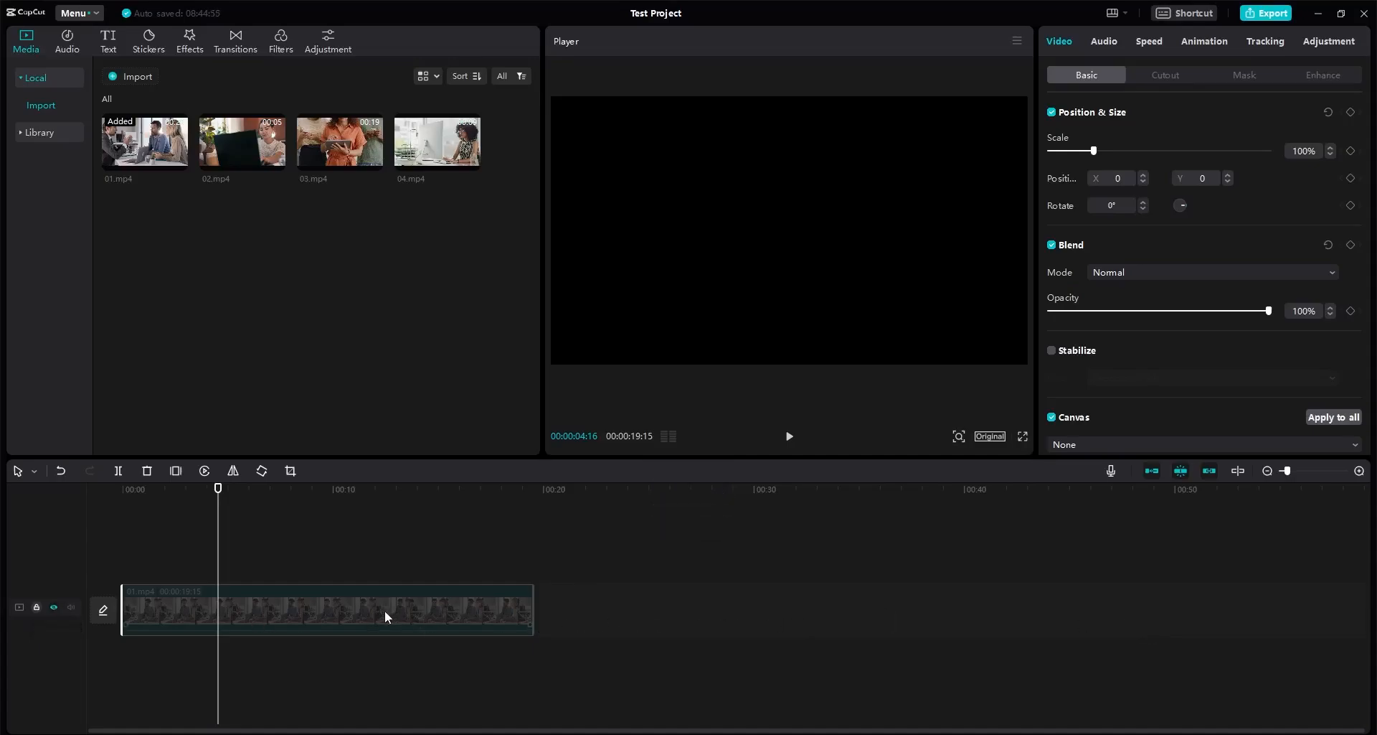
{"action": "left_click", "coordinate": [52, 606]}
Step: Lock and unlock the video track, and try to lengthen the unlocked 01.mp4 clip by pulling its end outward
{"action": "left_click", "coordinate": [38, 606]}
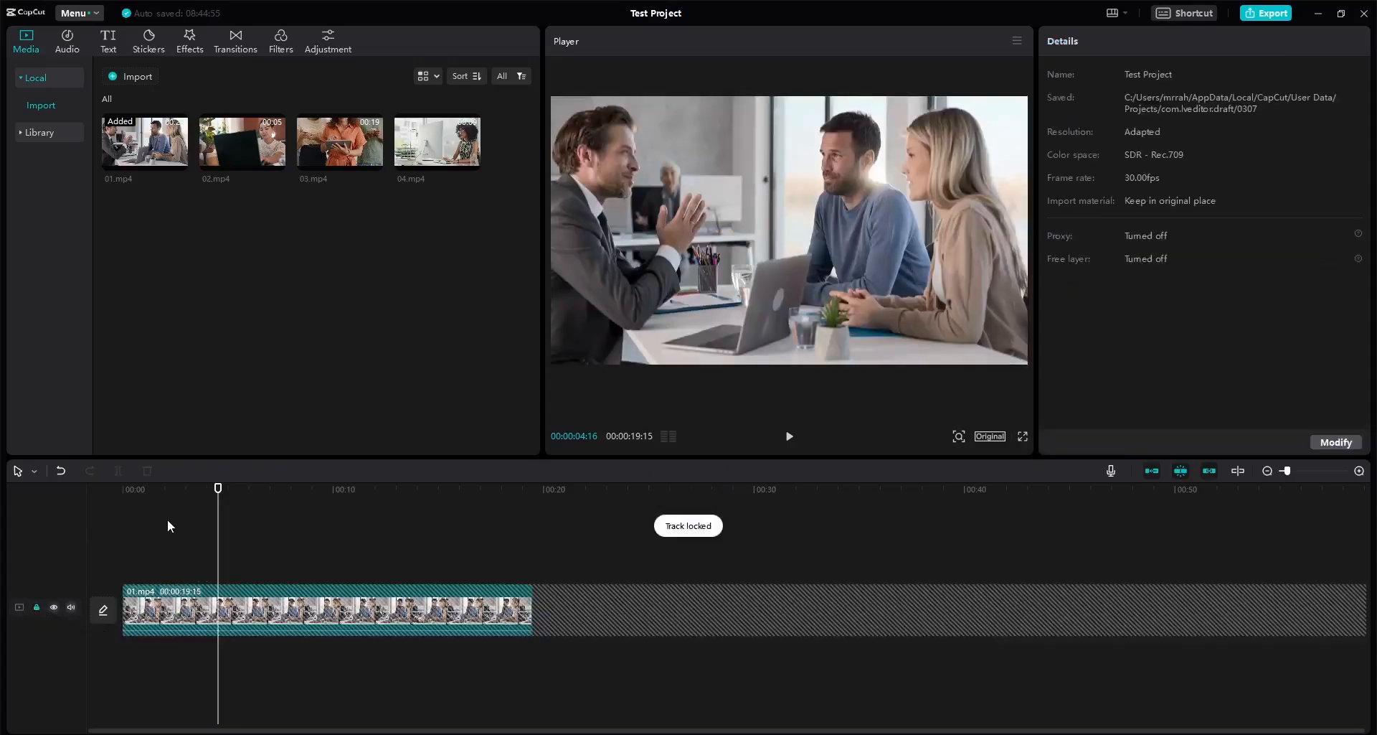
{"action": "left_click", "coordinate": [35, 606]}
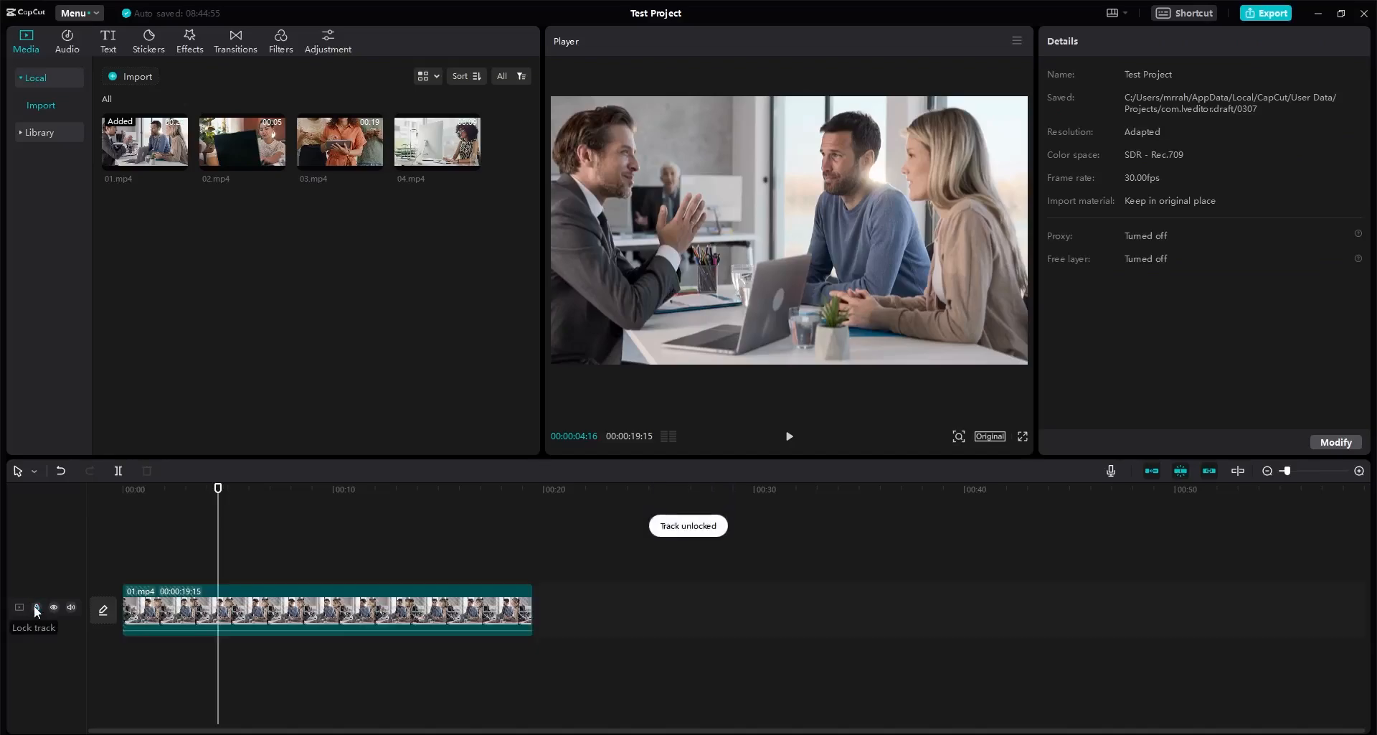
{"action": "left_click", "coordinate": [239, 615]}
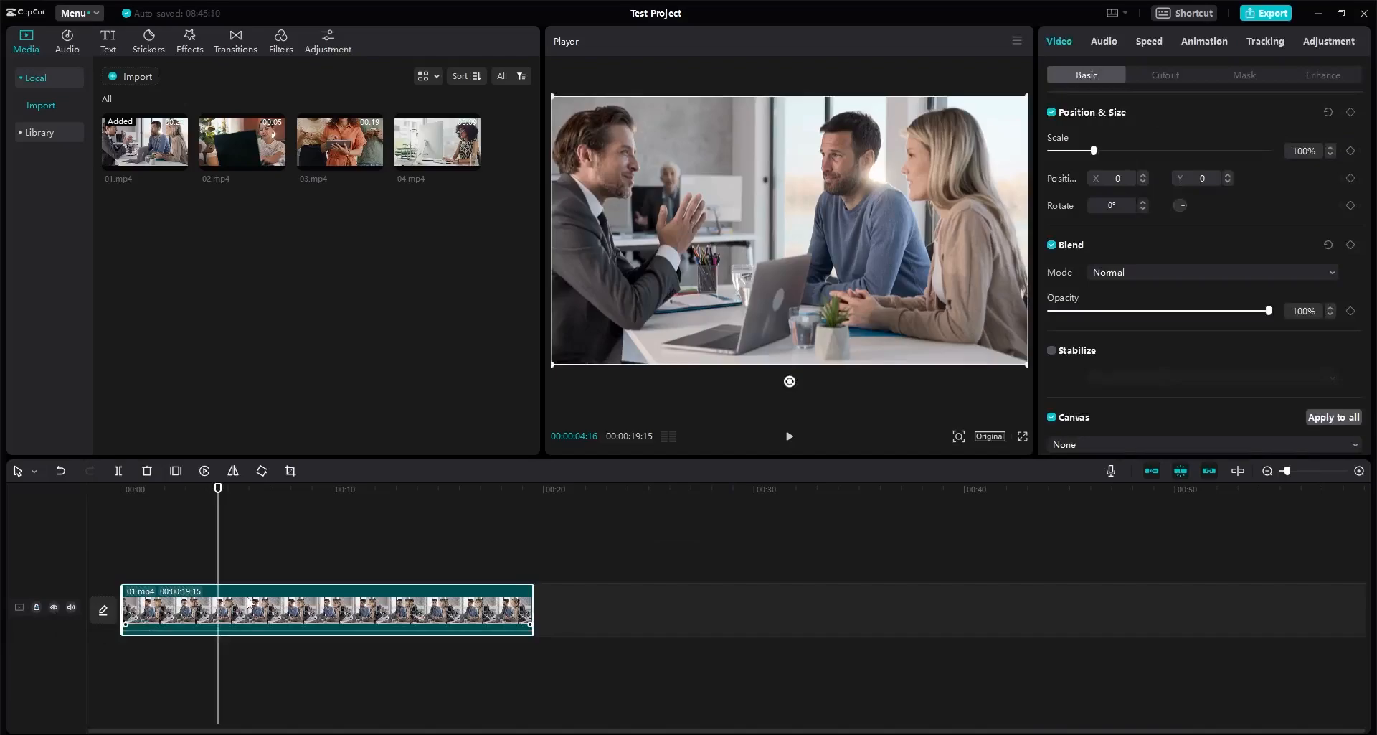
{"action": "left_click_drag", "start_coordinate": [532, 610], "coordinate": [559, 611]}
Step: Lock the video track, scrub the playhead over the locked clip, and unlock the track
{"action": "left_click", "coordinate": [37, 607]}
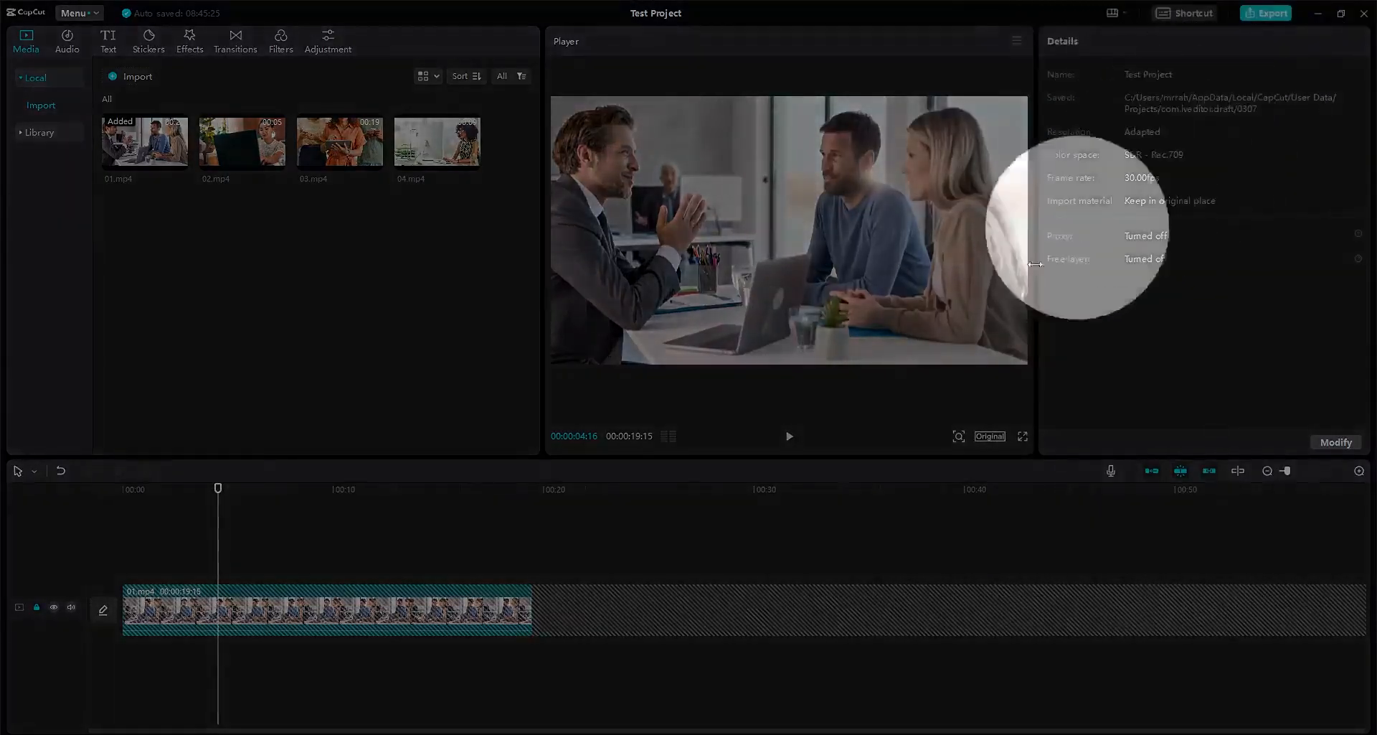
{"action": "left_click", "coordinate": [721, 542]}
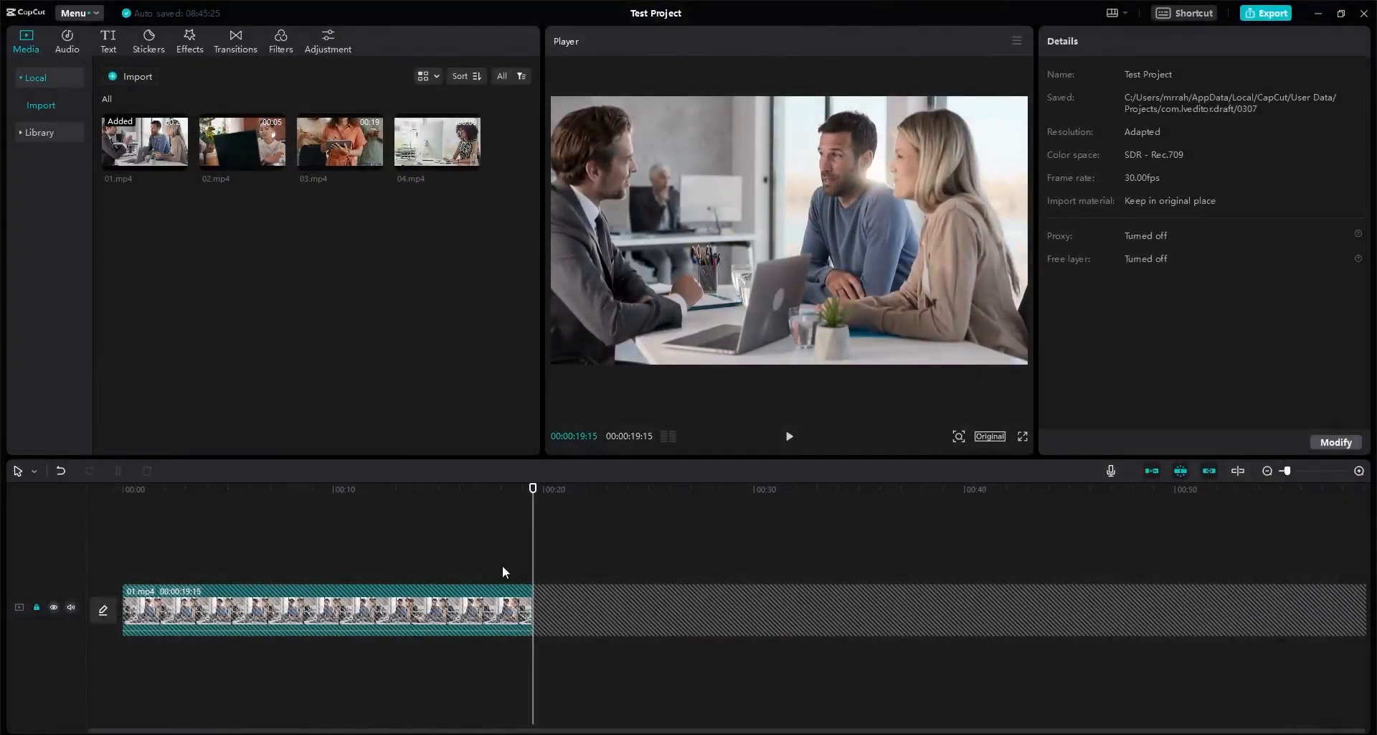
{"action": "left_click_drag", "start_coordinate": [533, 488], "coordinate": [213, 514]}
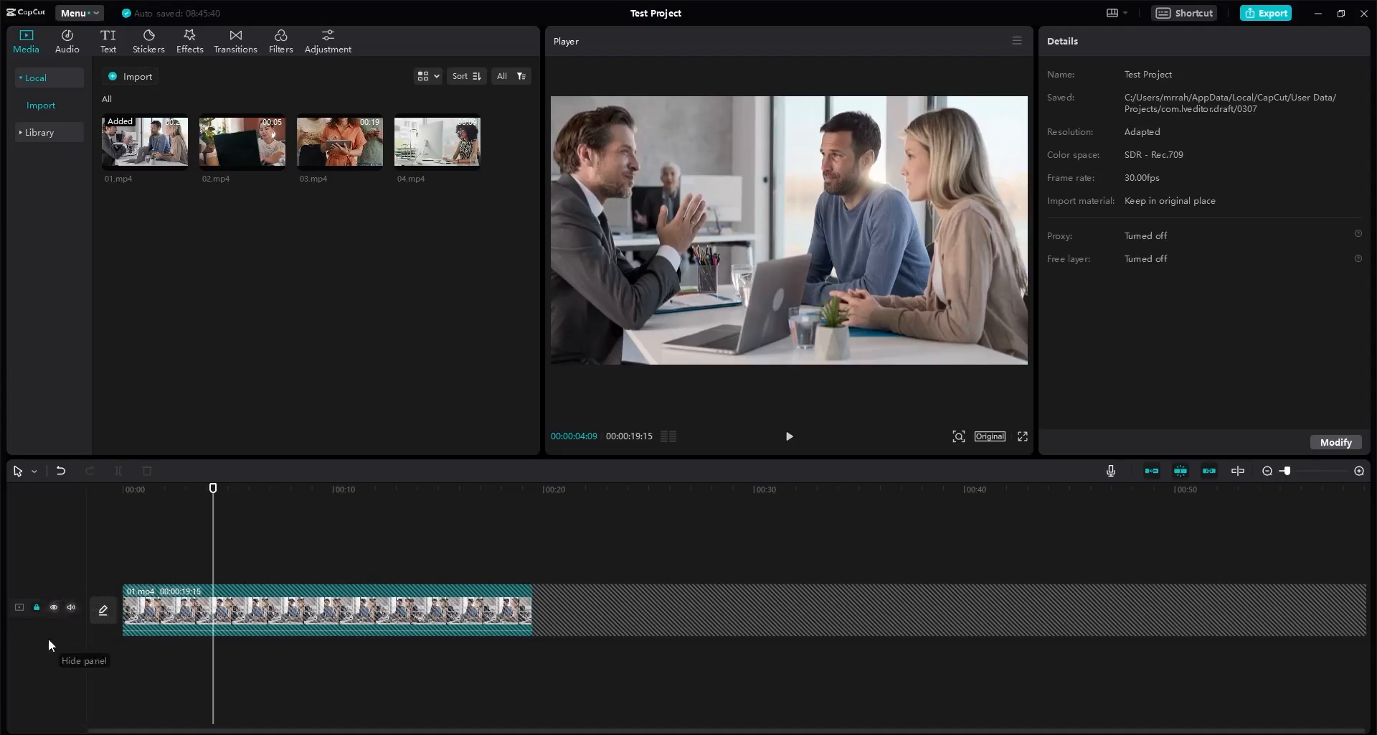
{"action": "left_click", "coordinate": [36, 607]}
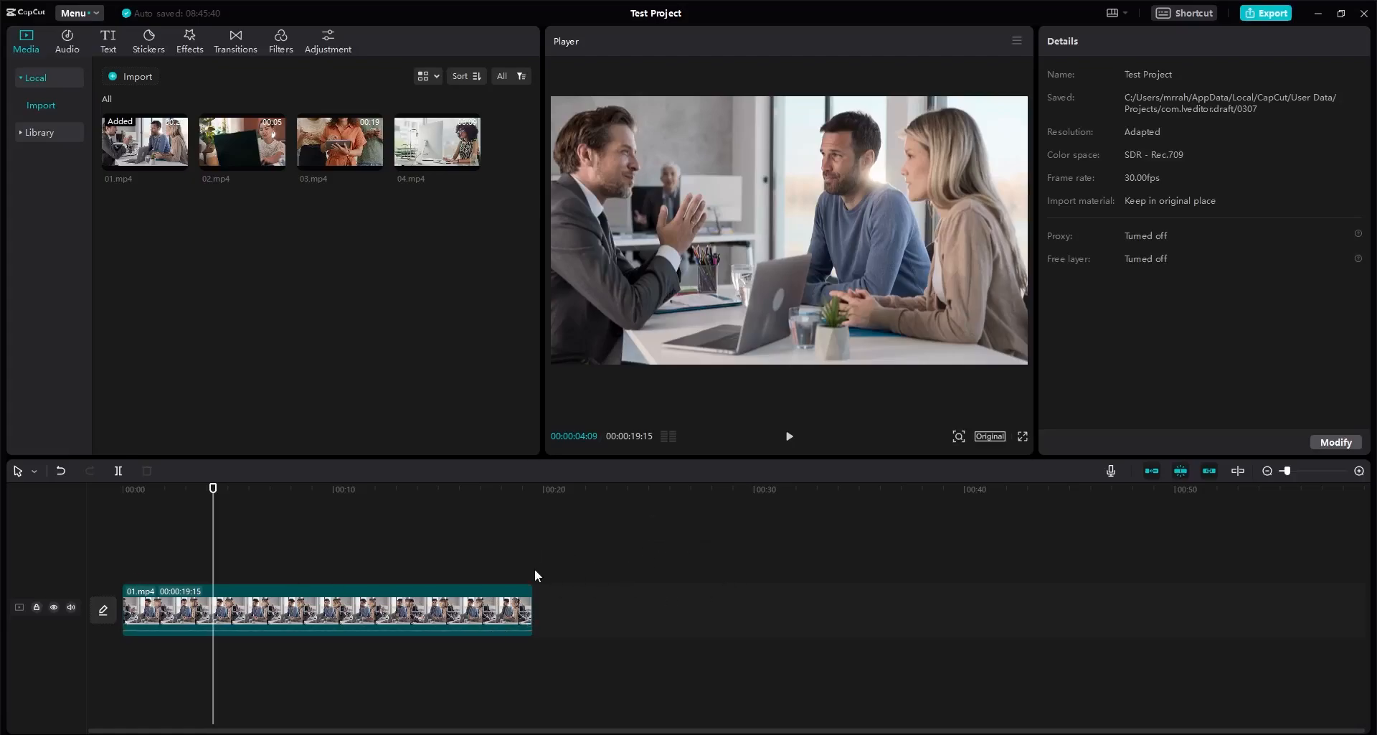
Step: Scrub the playhead to the end of clip 01.mp4 and back to 00:00:10:00
{"action": "left_click", "coordinate": [214, 488]}
{"action": "left_click_drag", "start_coordinate": [214, 487], "coordinate": [533, 487]}
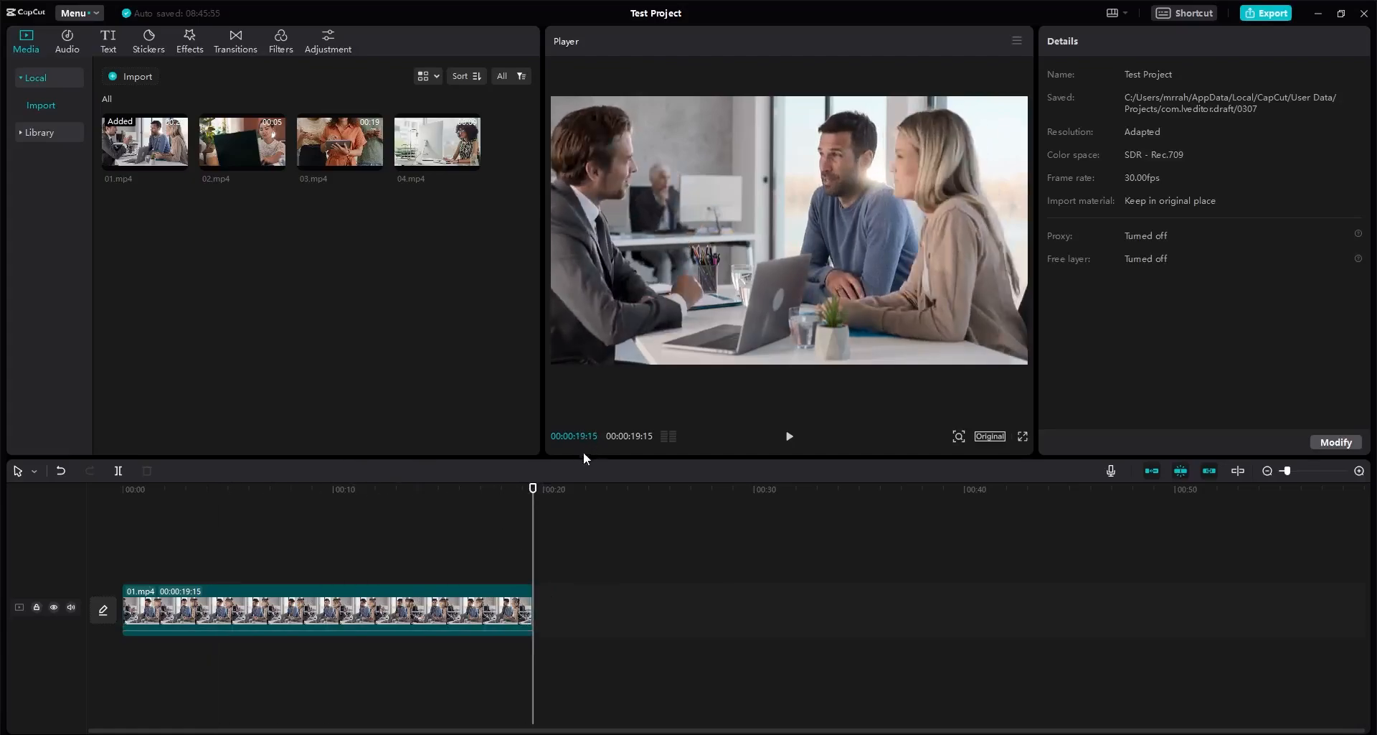
{"action": "left_click_drag", "start_coordinate": [521, 497], "coordinate": [332, 496]}
{"action": "left_click", "coordinate": [431, 604]}
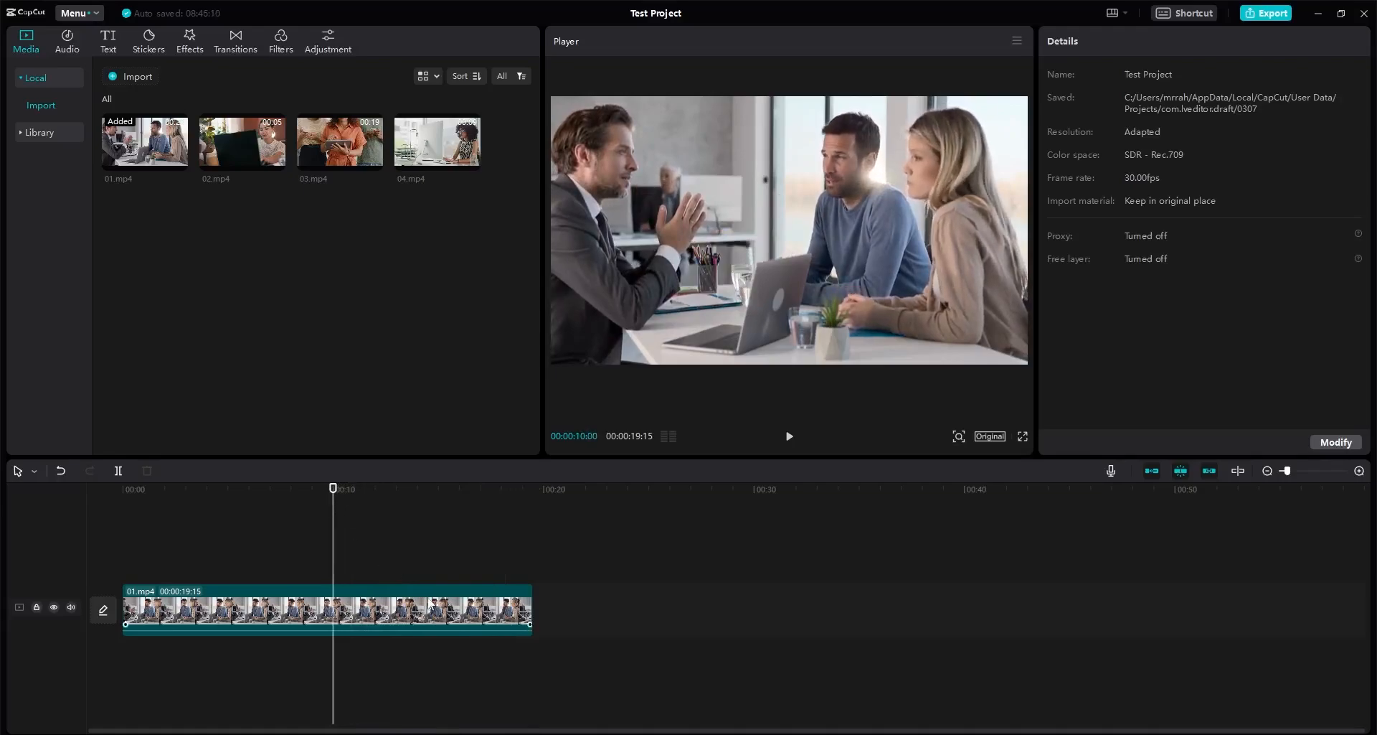
Step: Select clip 01.mp4 and try to extend its end beyond the source footage
{"action": "left_click", "coordinate": [508, 608]}
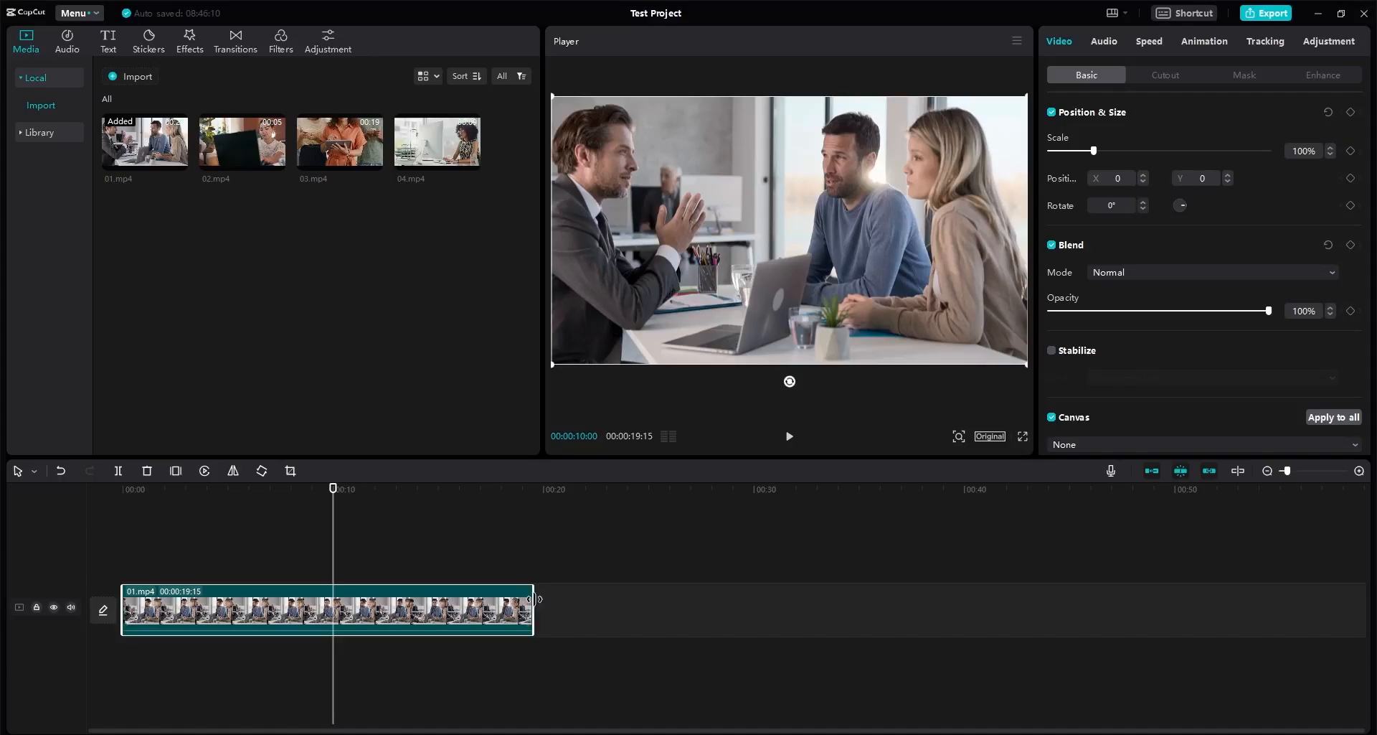
{"action": "left_click_drag", "start_coordinate": [535, 599], "coordinate": [595, 607]}
{"action": "left_click", "coordinate": [402, 600]}
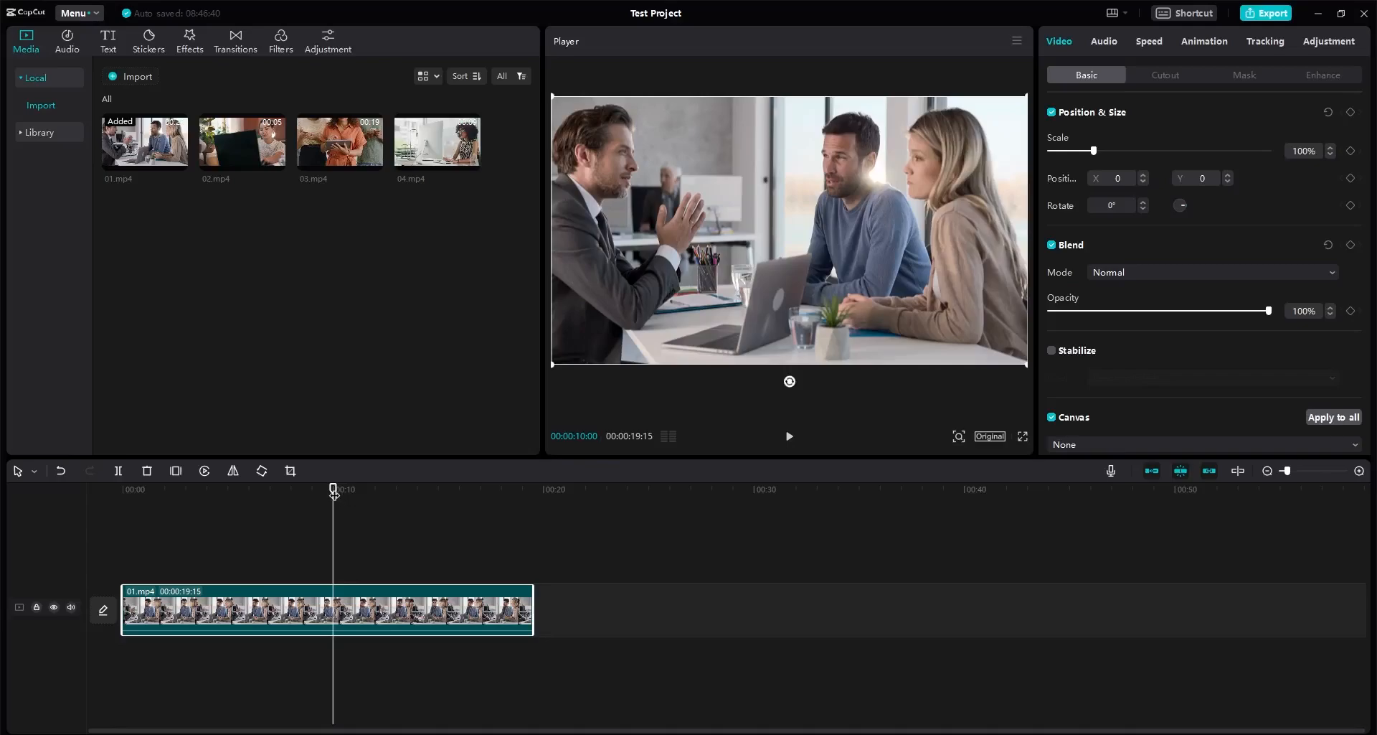
Step: Split clip 01.mp4 at 00:00:10:00 and select the resulting parts together and individually to check the cut
{"action": "left_click", "coordinate": [119, 471]}
{"action": "left_click", "coordinate": [280, 558]}
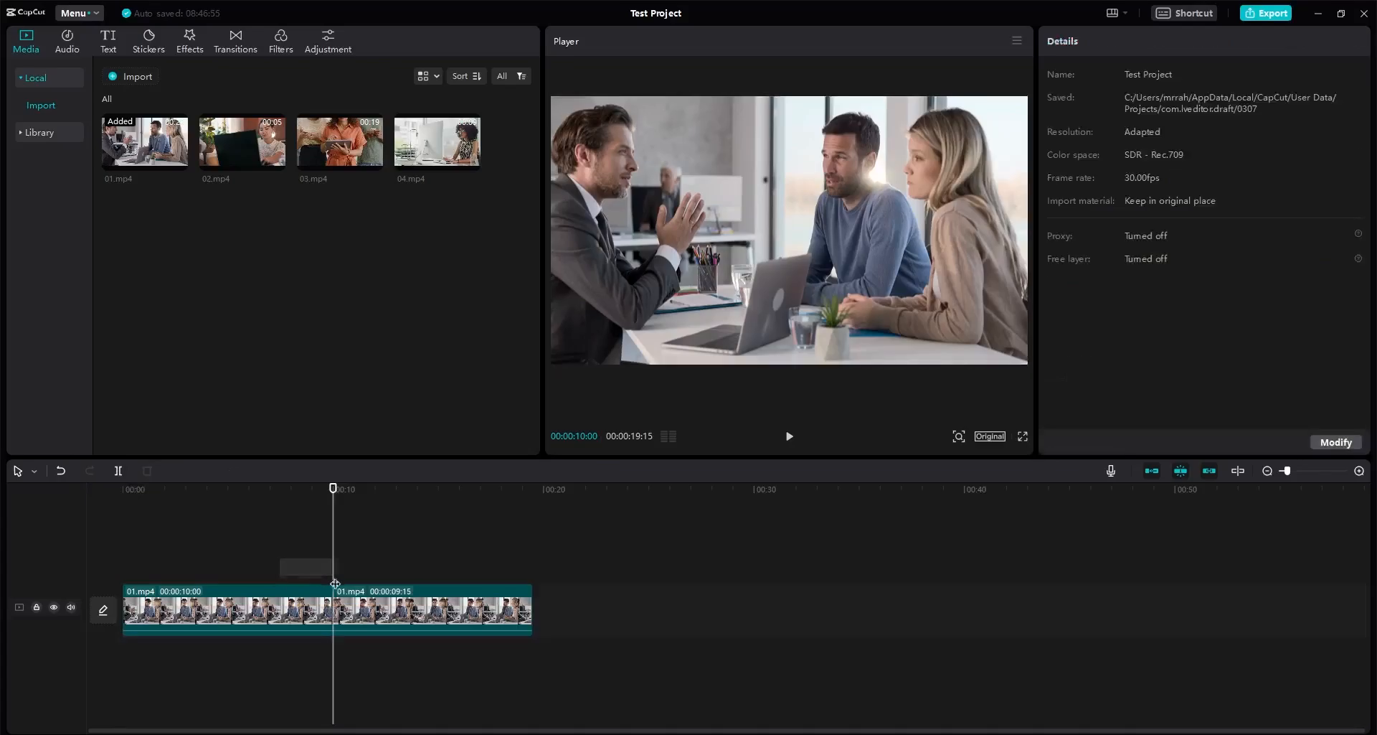
{"action": "left_click", "coordinate": [366, 595]}
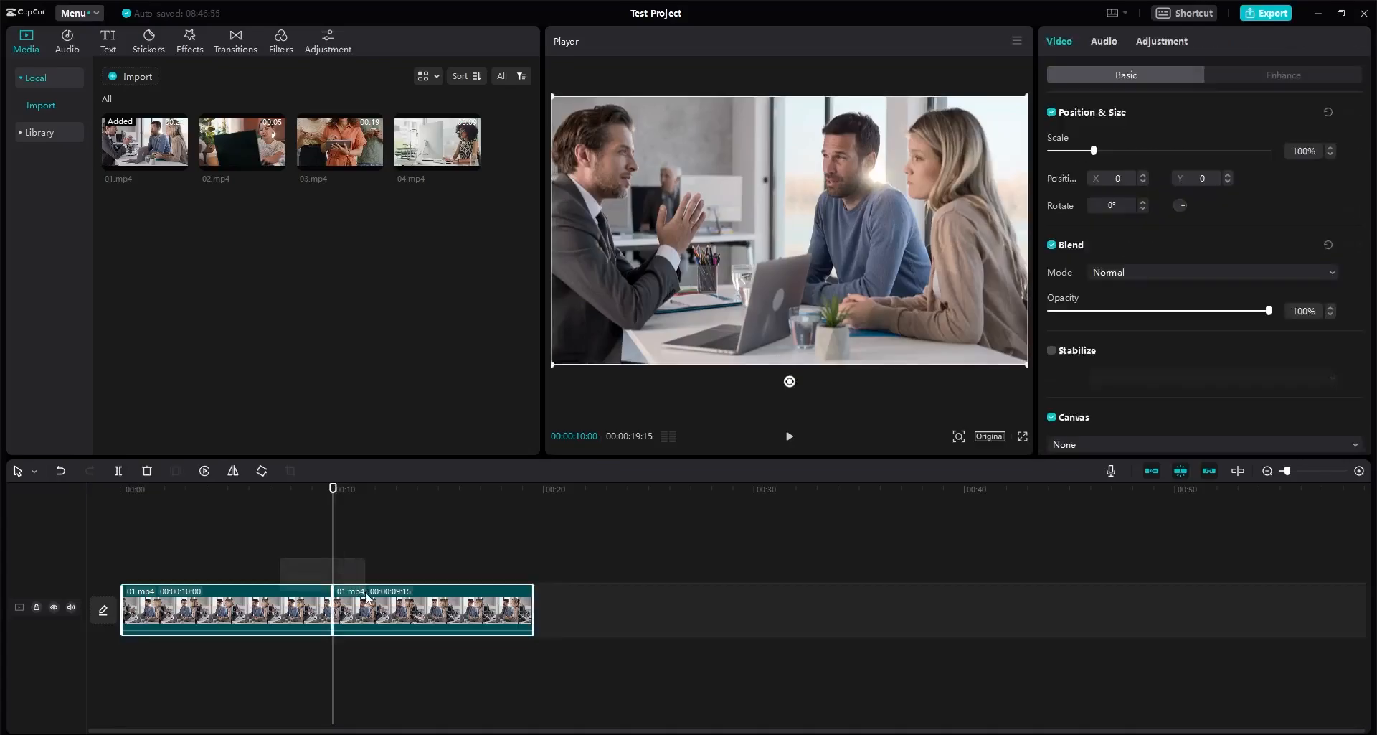
{"action": "left_click", "coordinate": [382, 565]}
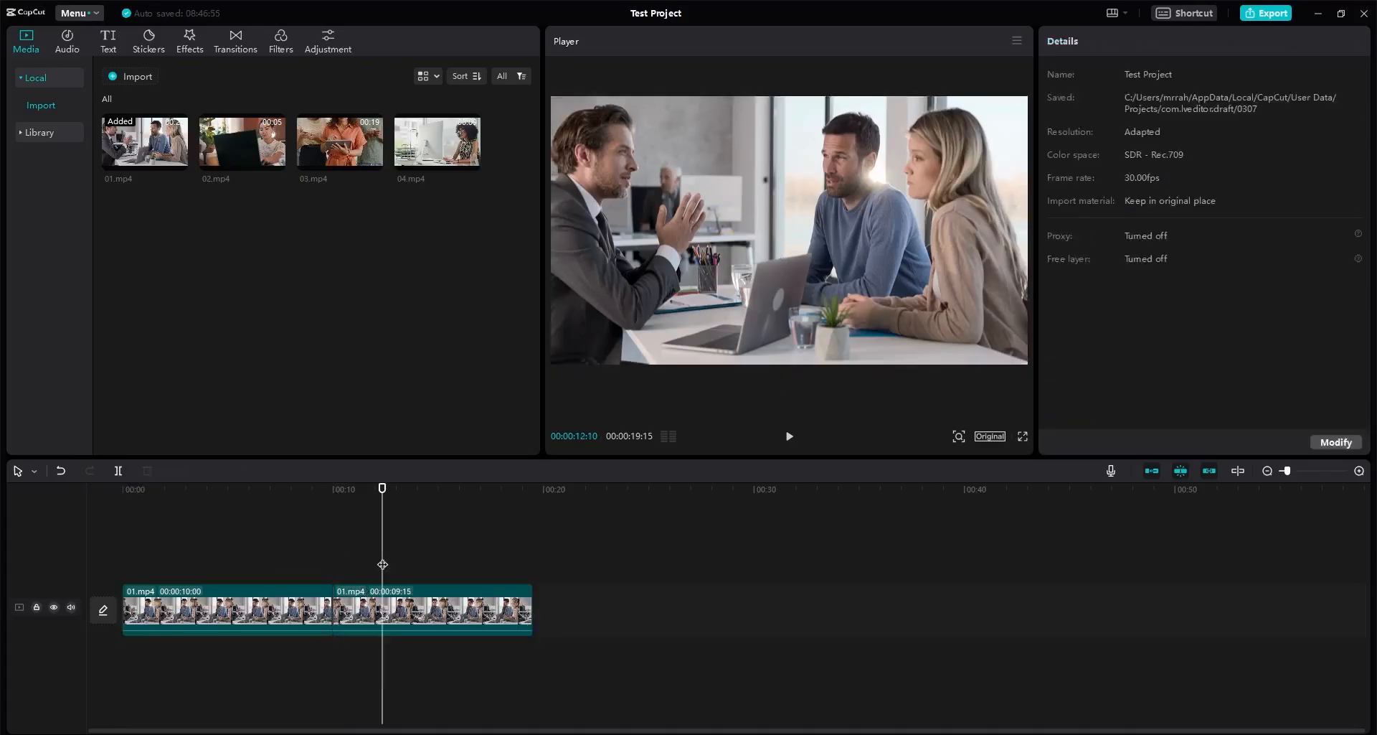
{"action": "left_click", "coordinate": [450, 605]}
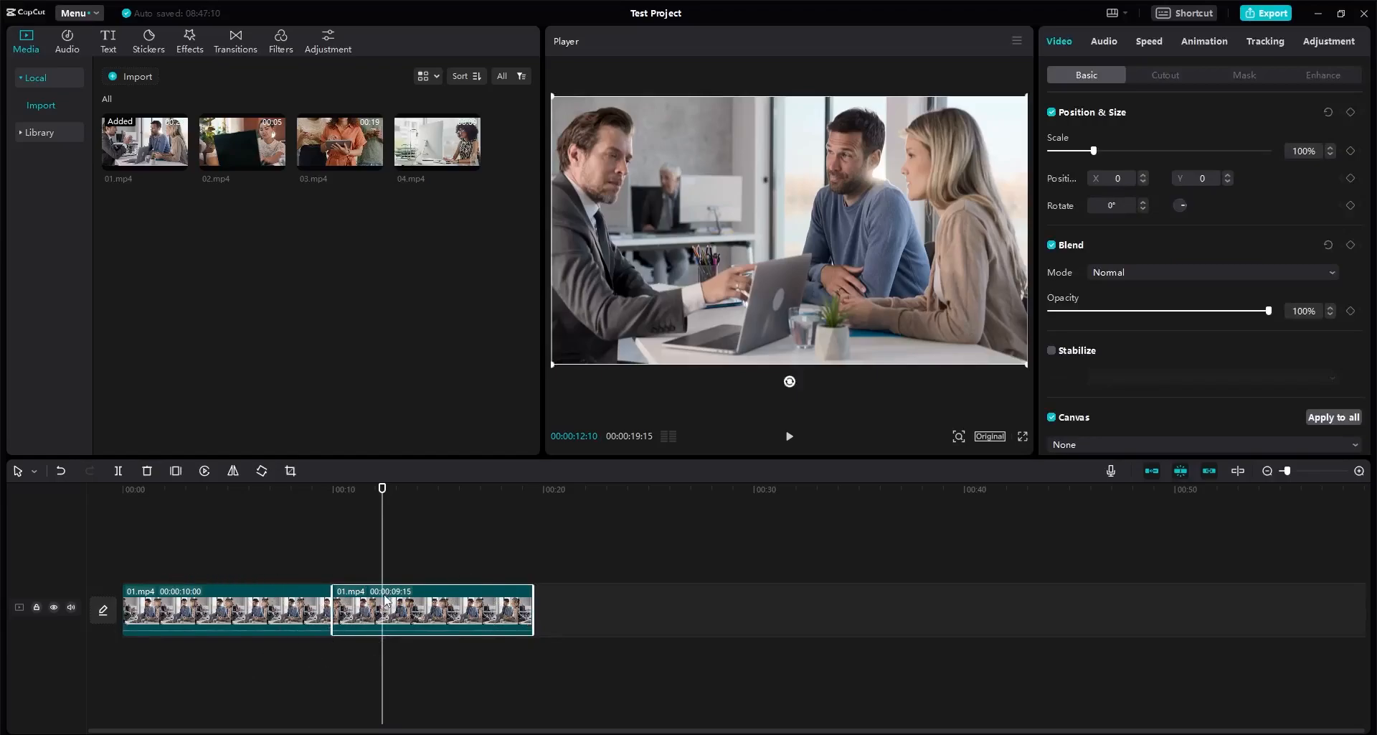
{"action": "left_click", "coordinate": [287, 610]}
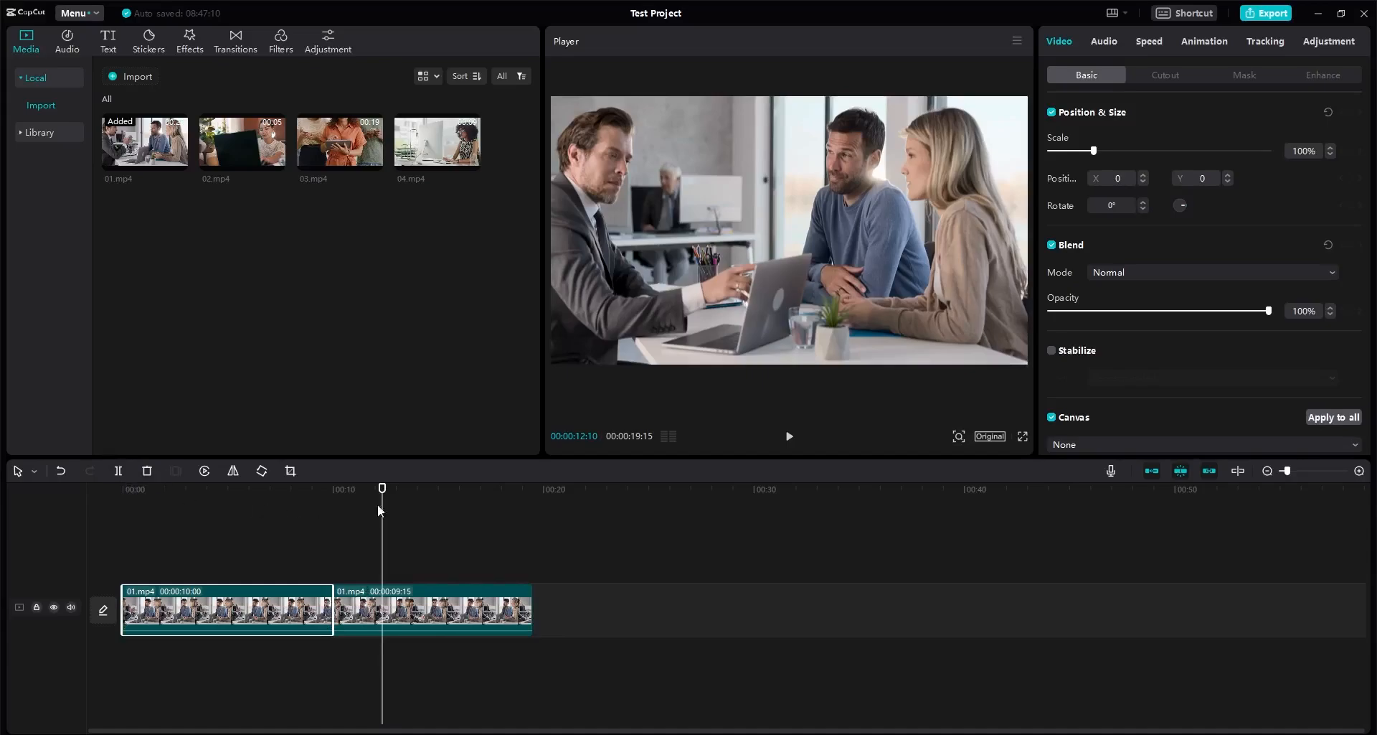
Step: Delete the second part of clip 01.mp4, after the cut at 10 seconds
{"action": "left_click_drag", "start_coordinate": [380, 493], "coordinate": [335, 508]}
{"action": "left_click", "coordinate": [385, 558]}
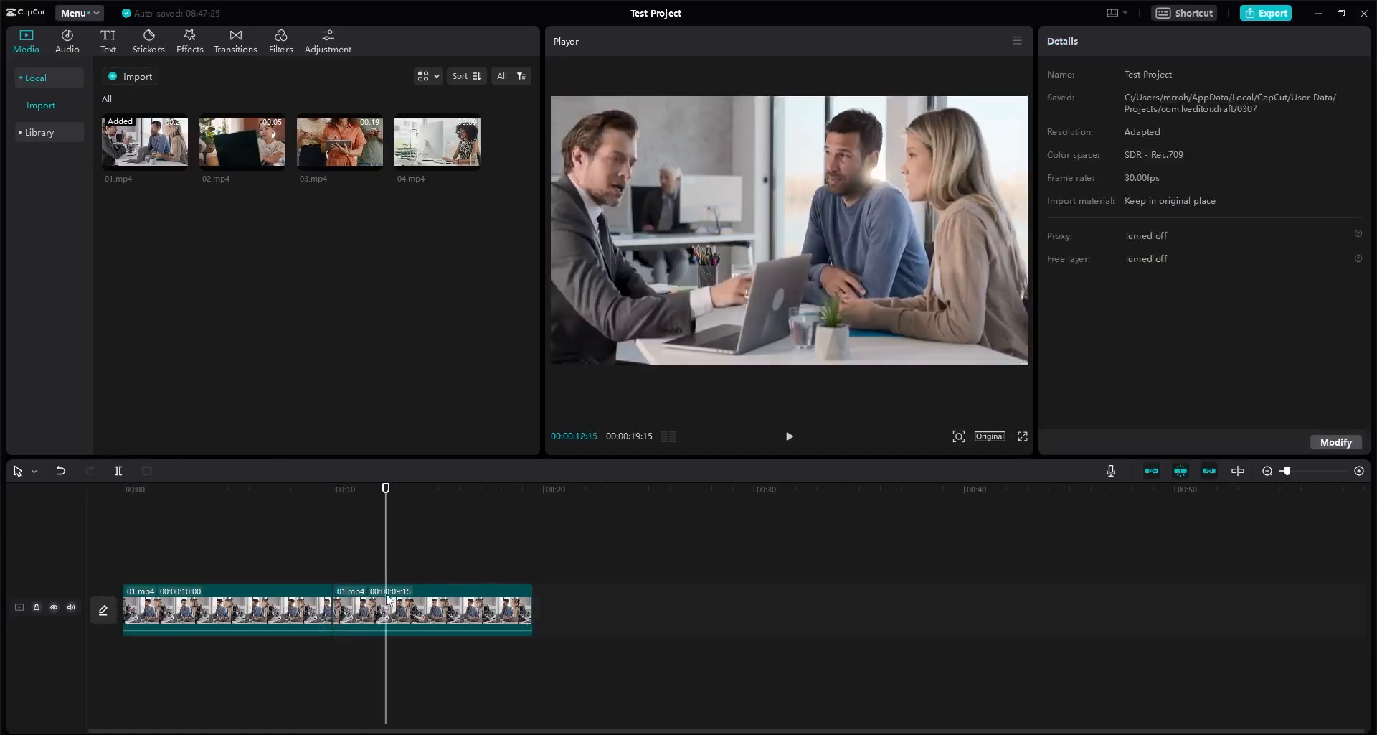
{"action": "left_click", "coordinate": [383, 596]}
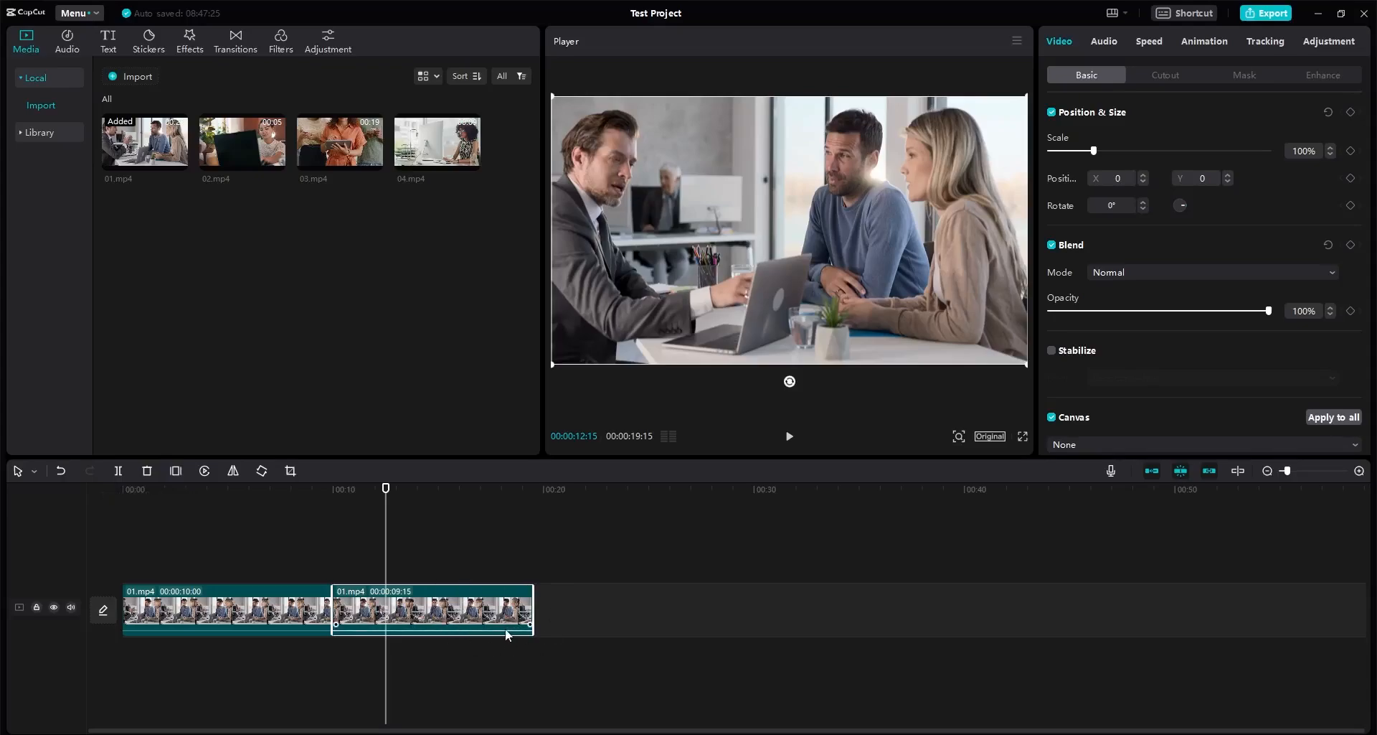
{"action": "right_click", "coordinate": [424, 603]}
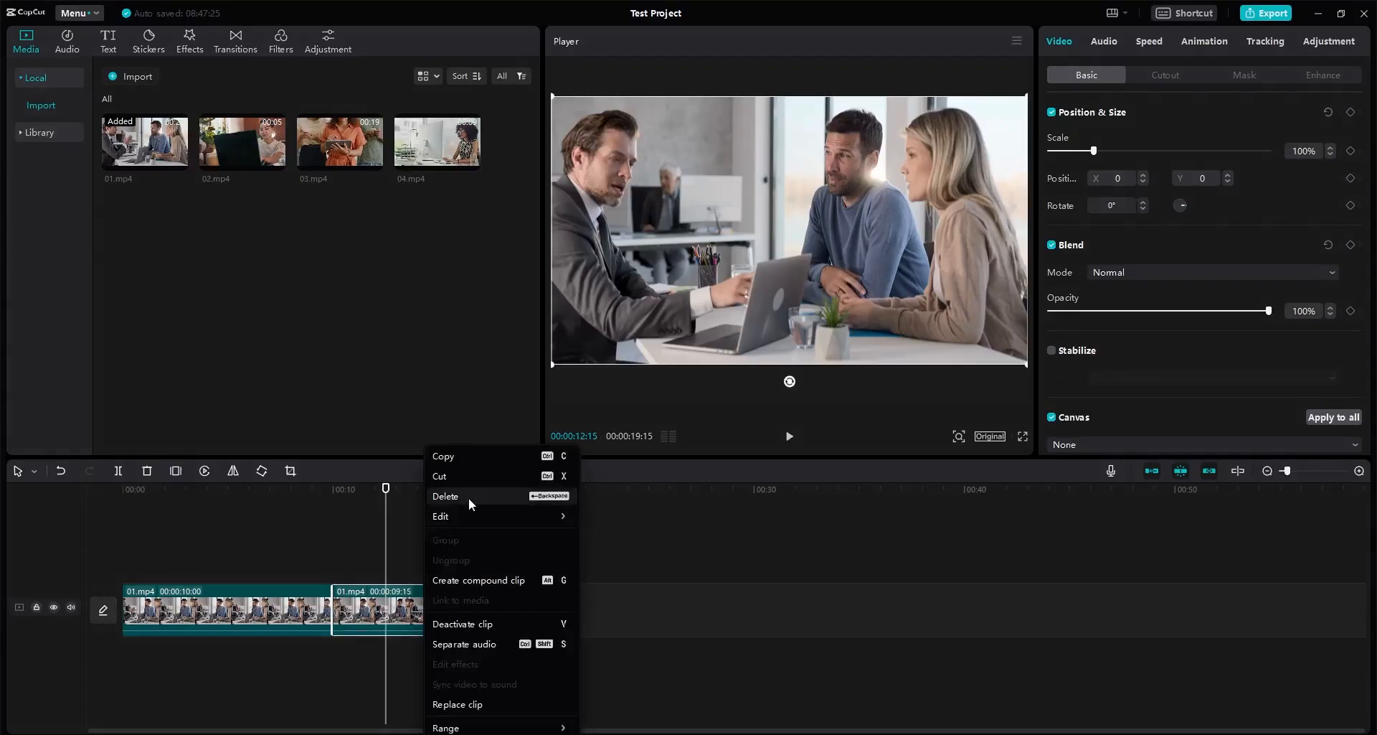
{"action": "left_click", "coordinate": [382, 554]}
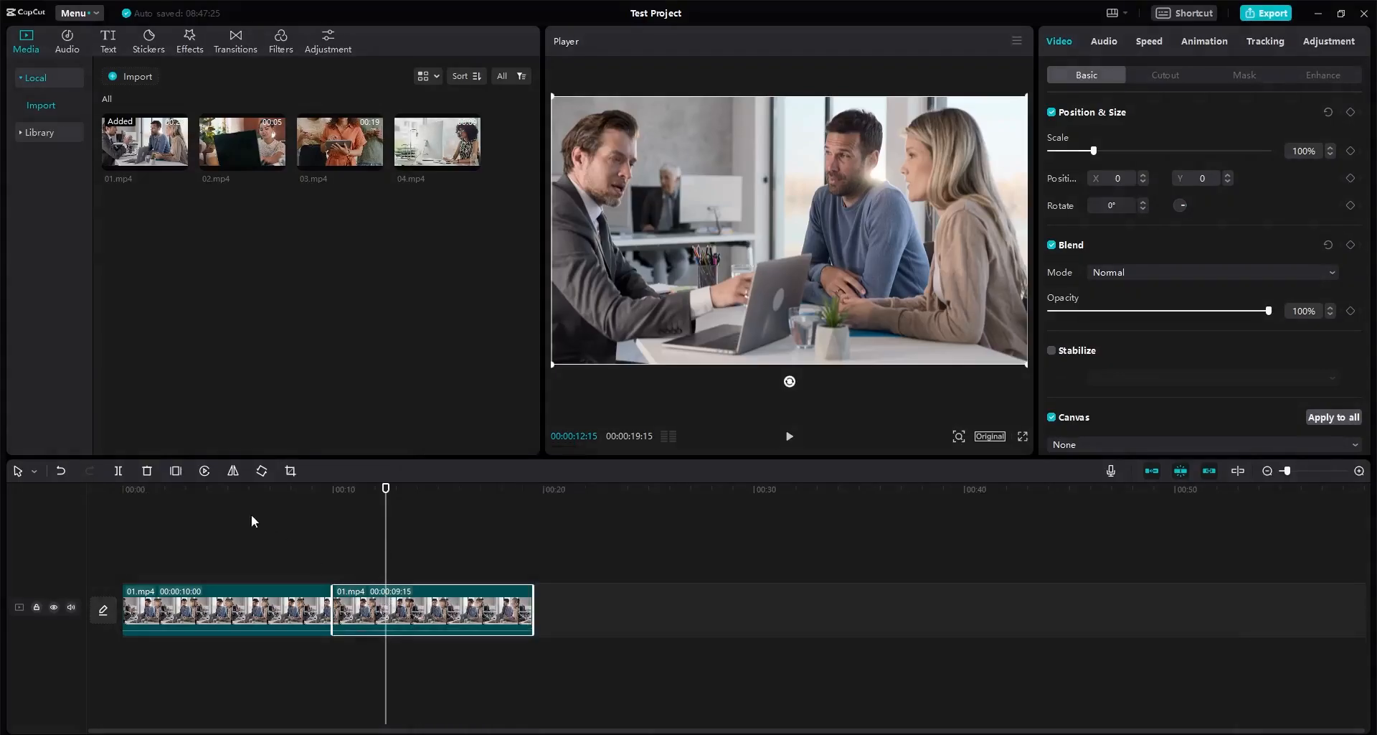
{"action": "left_click", "coordinate": [147, 471]}
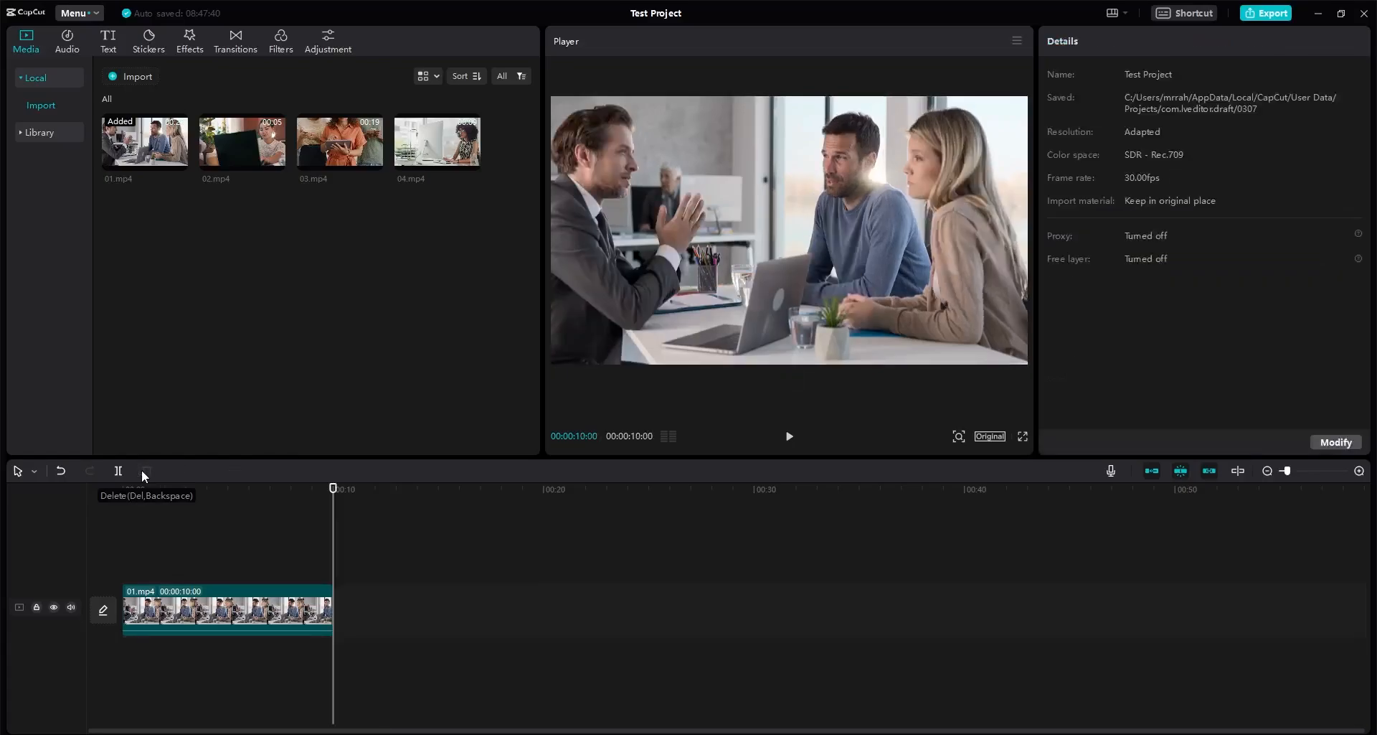
Step: Insert a freeze frame in the remaining 01.mp4 clip at 00:00:05:13
{"action": "left_click", "coordinate": [250, 589]}
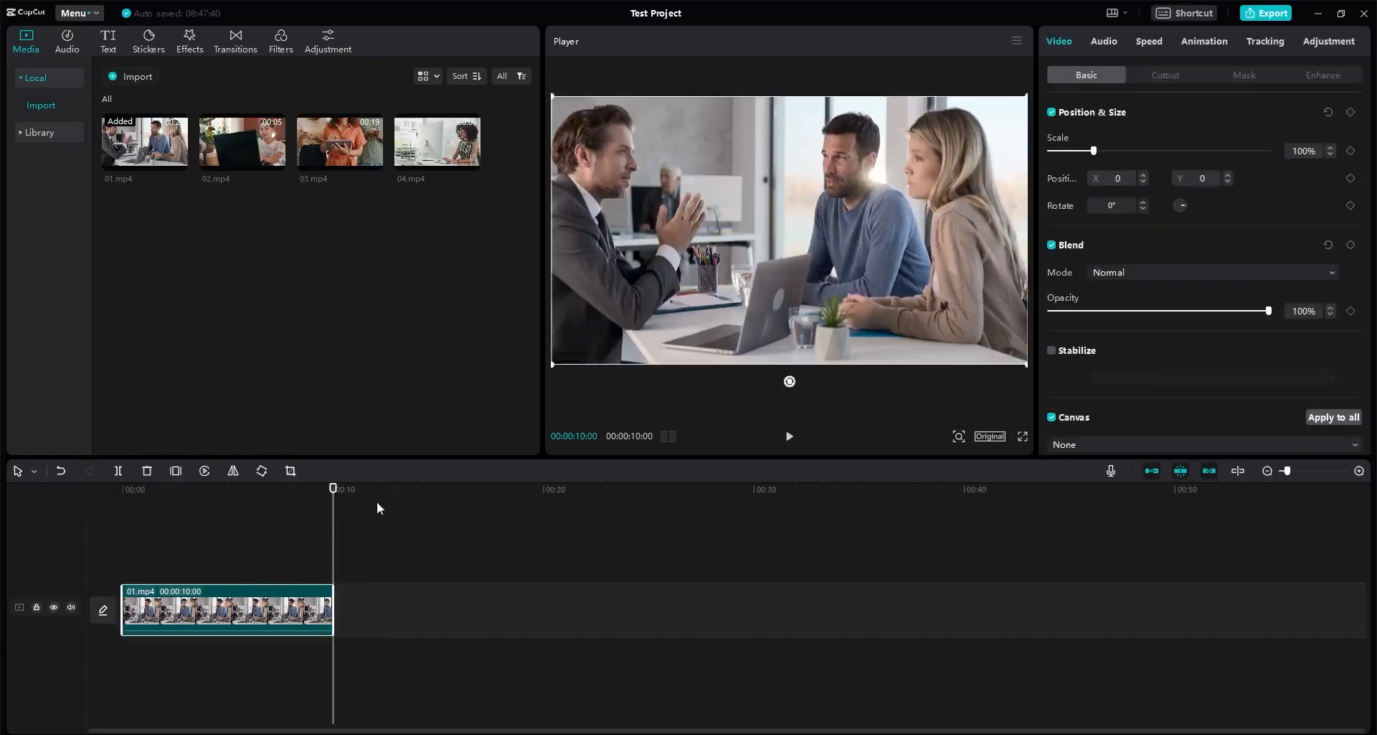
{"action": "left_click_drag", "start_coordinate": [332, 492], "coordinate": [237, 492]}
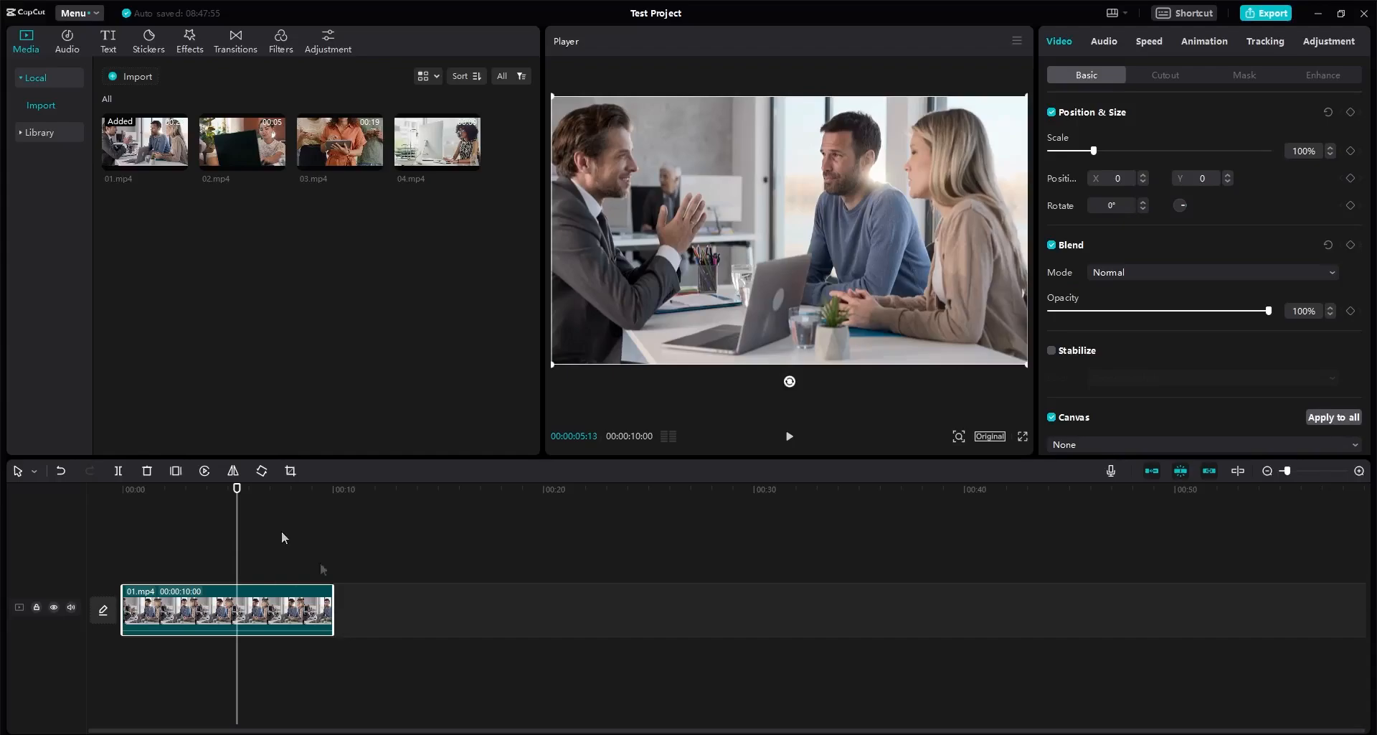
{"action": "left_click", "coordinate": [175, 471]}
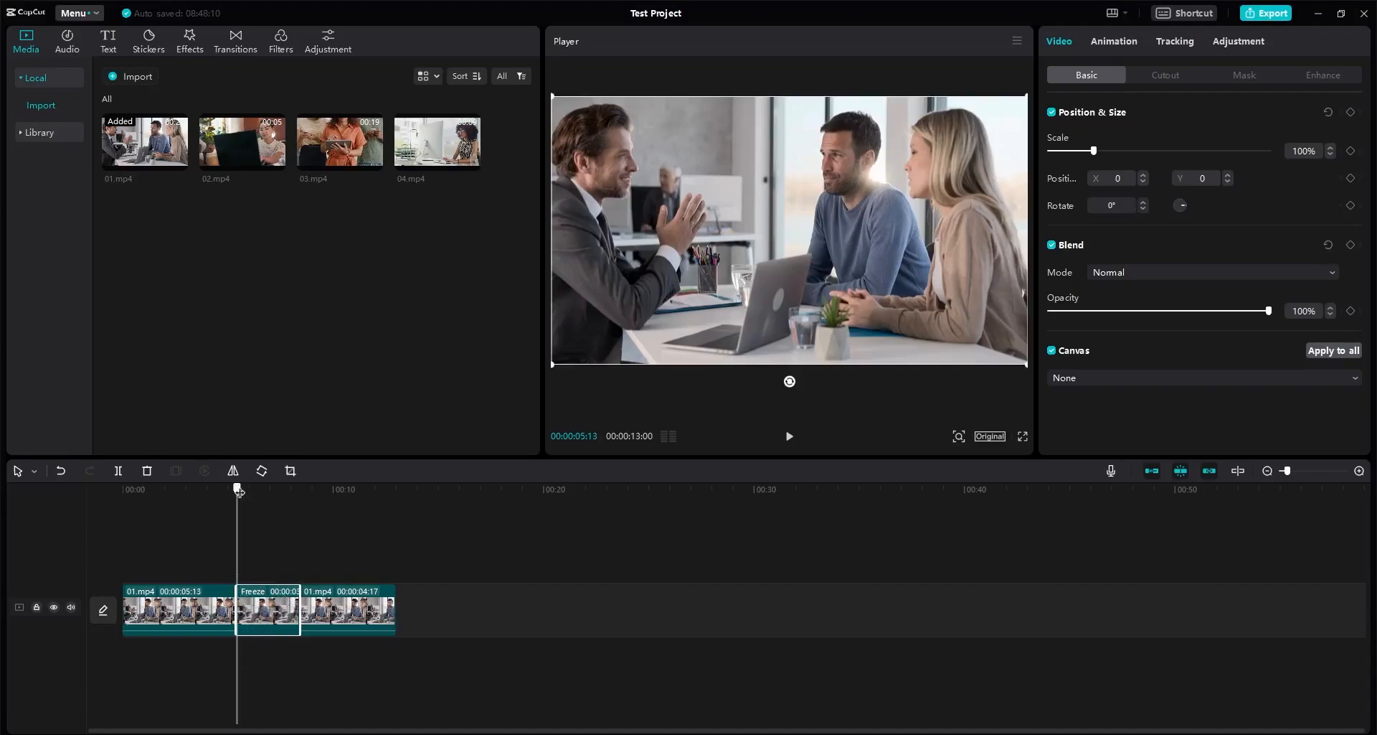
Step: Scrub over the clips following the freeze frame and delete the Freeze clip from the timeline
{"action": "left_click_drag", "start_coordinate": [236, 489], "coordinate": [348, 504]}
{"action": "left_click", "coordinate": [329, 603]}
{"action": "left_click", "coordinate": [279, 614]}
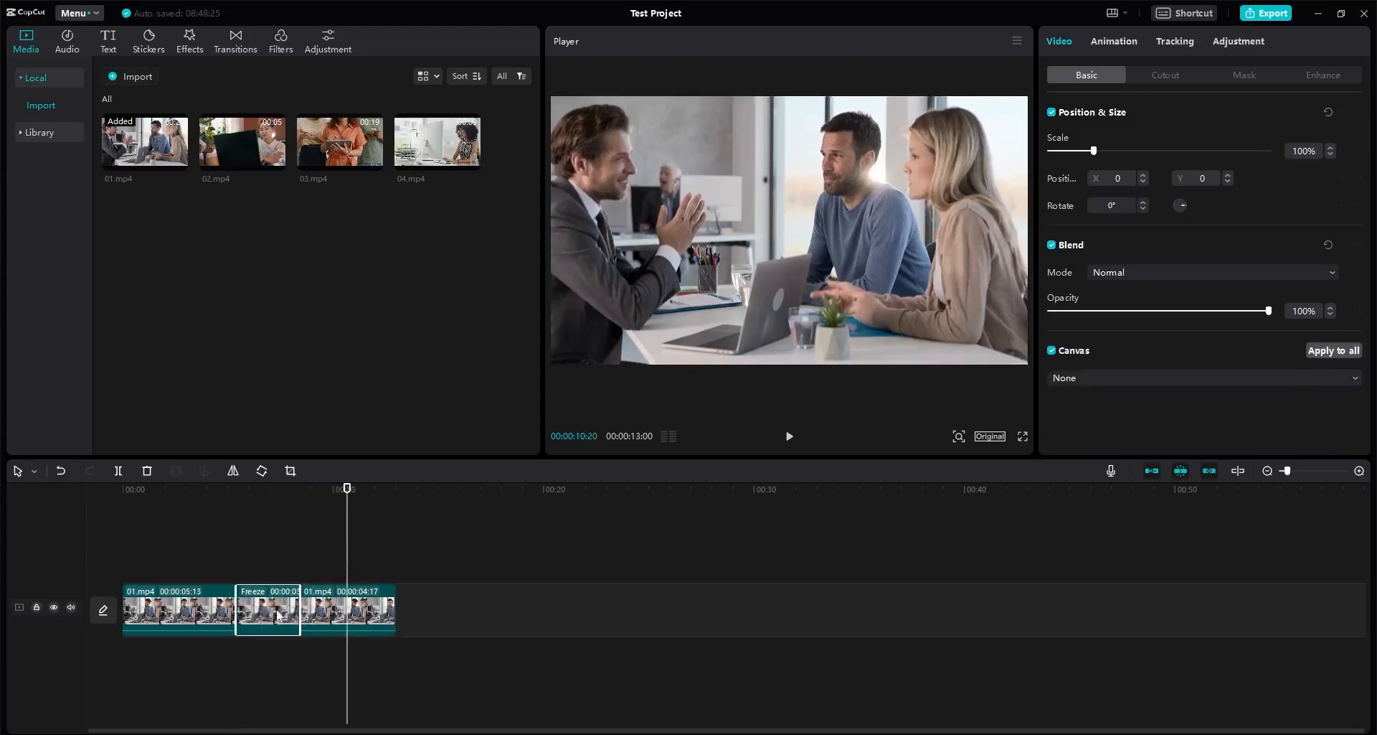
{"action": "left_click", "coordinate": [147, 470]}
Step: Preview the second 01.mp4 segment by scrubbing through it, and reverse its playback
{"action": "left_click", "coordinate": [263, 493]}
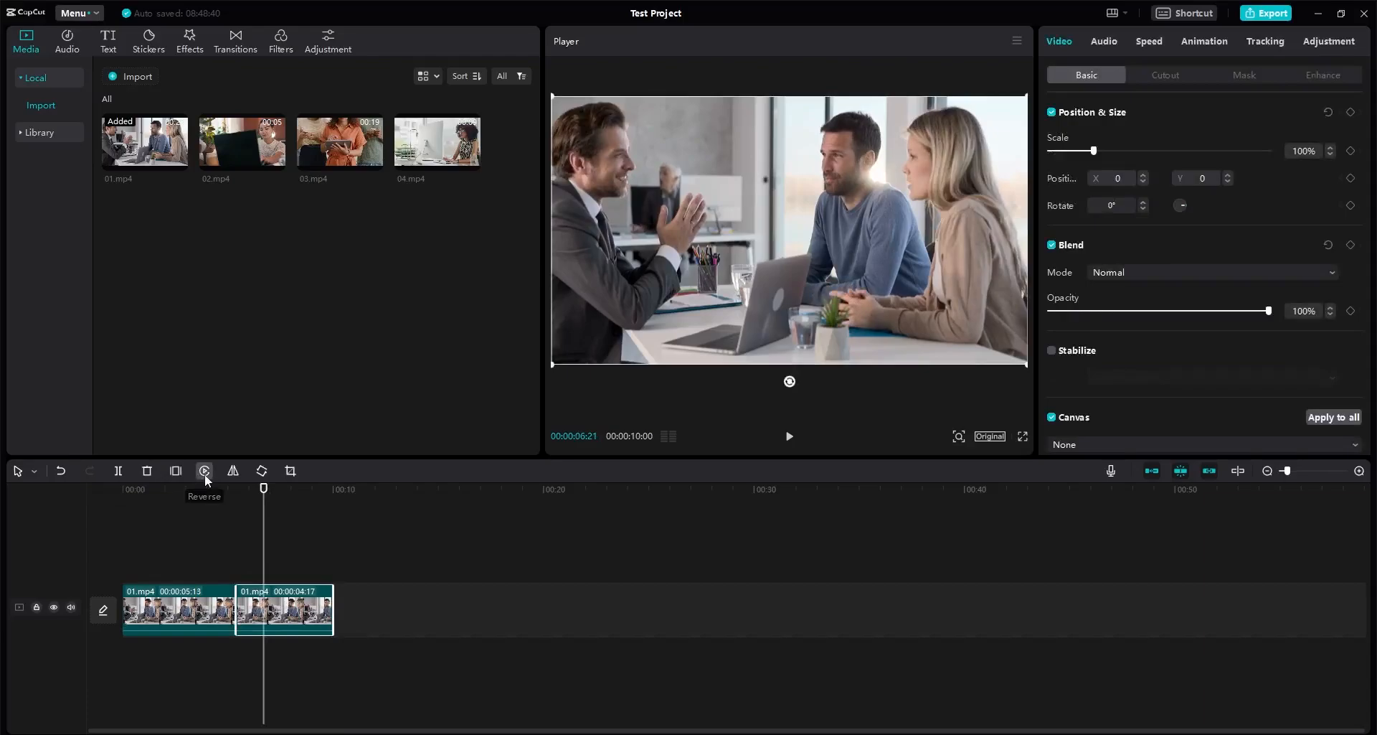
{"action": "left_click_drag", "start_coordinate": [263, 492], "coordinate": [332, 549]}
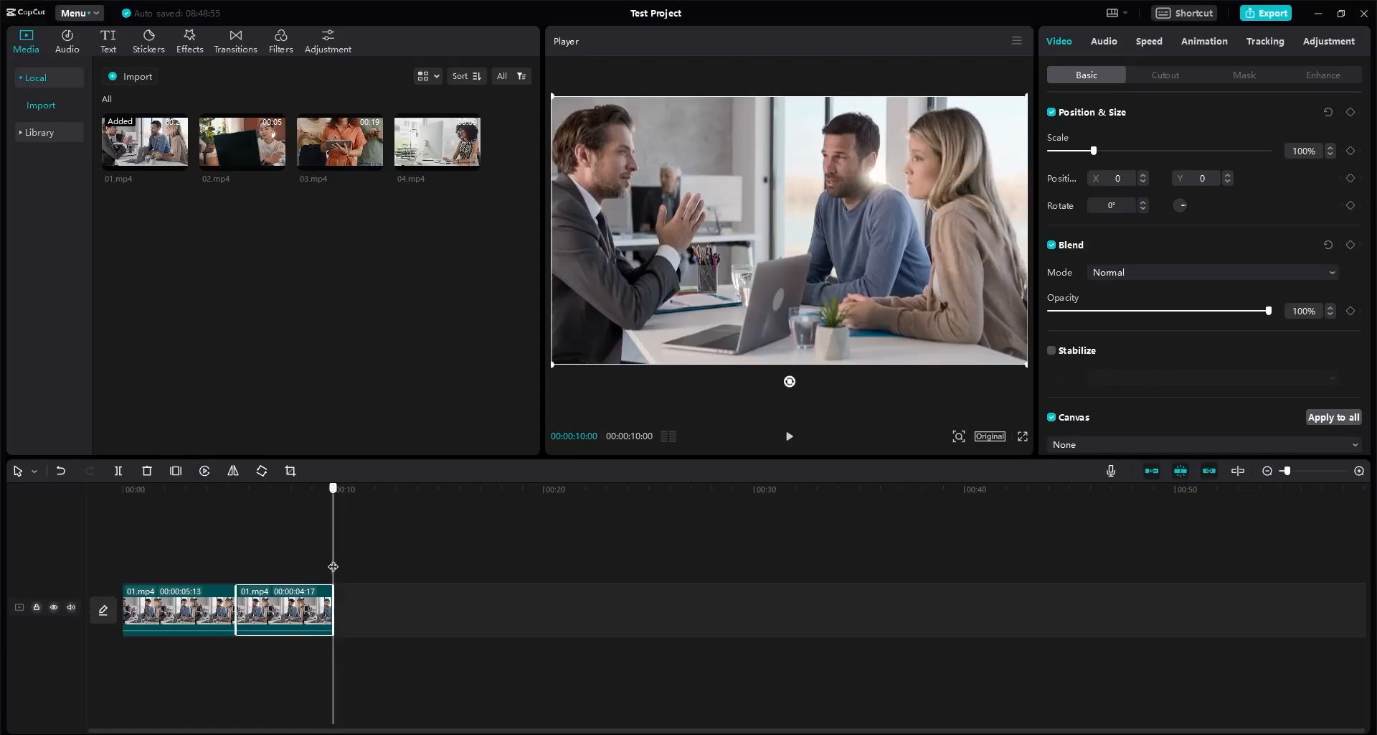
{"action": "left_click_drag", "start_coordinate": [332, 567], "coordinate": [242, 568]}
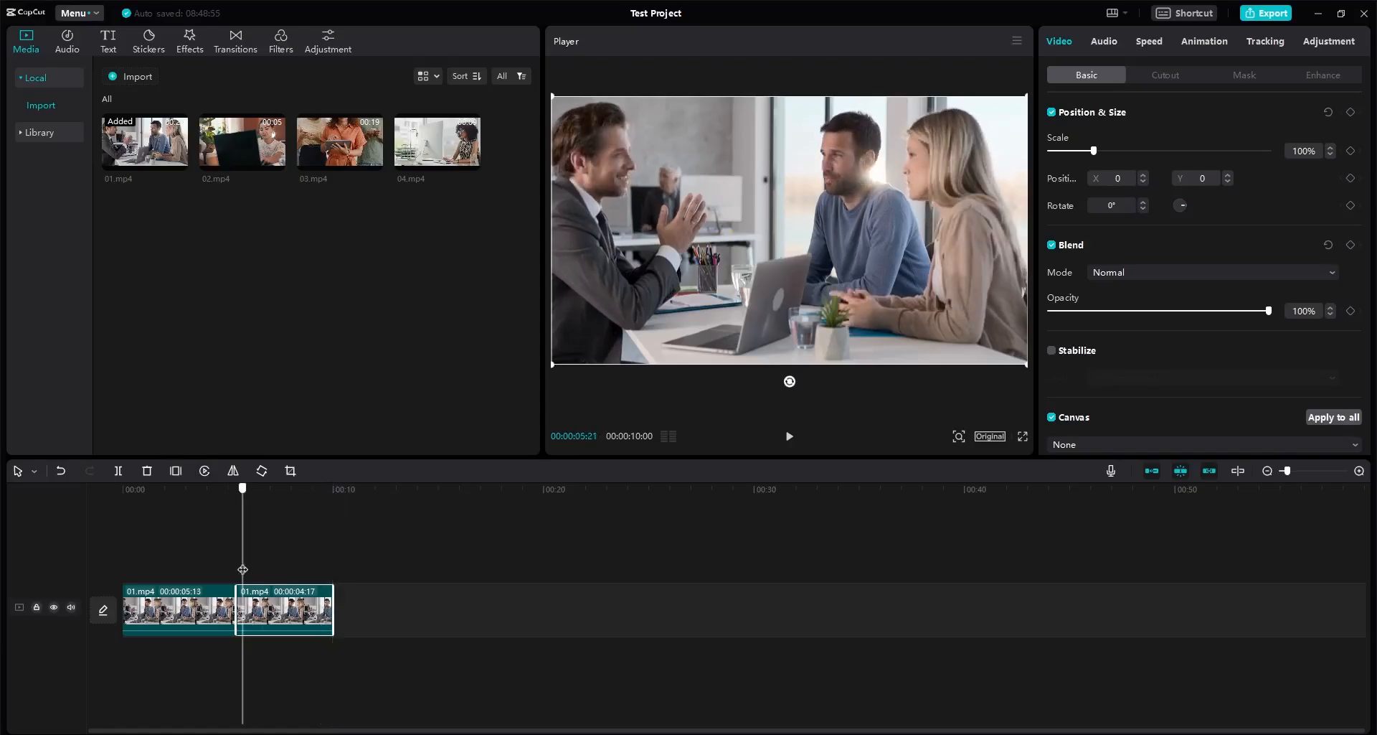
{"action": "left_click", "coordinate": [201, 471]}
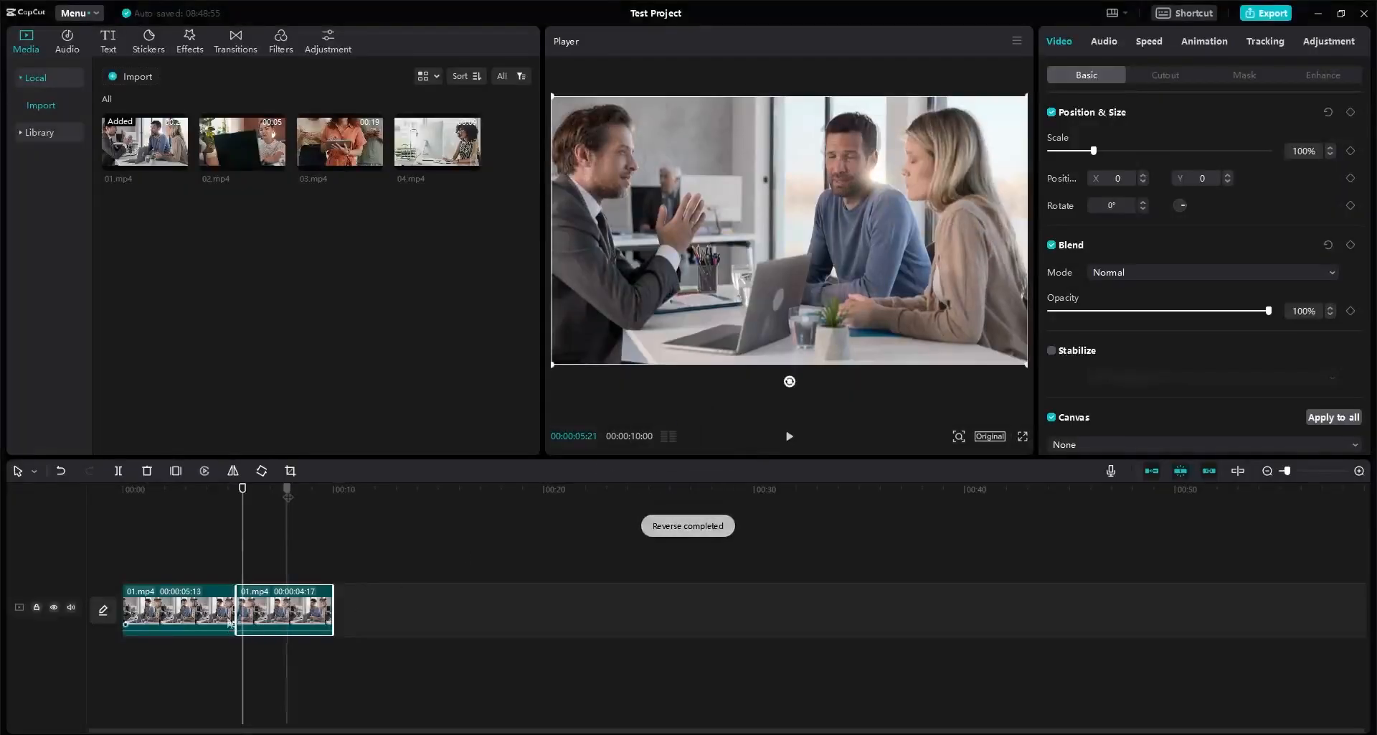
Step: Scrub through the reversed second 01.mp4 segment to check its playback, and undo the reversal
{"action": "left_click", "coordinate": [318, 495]}
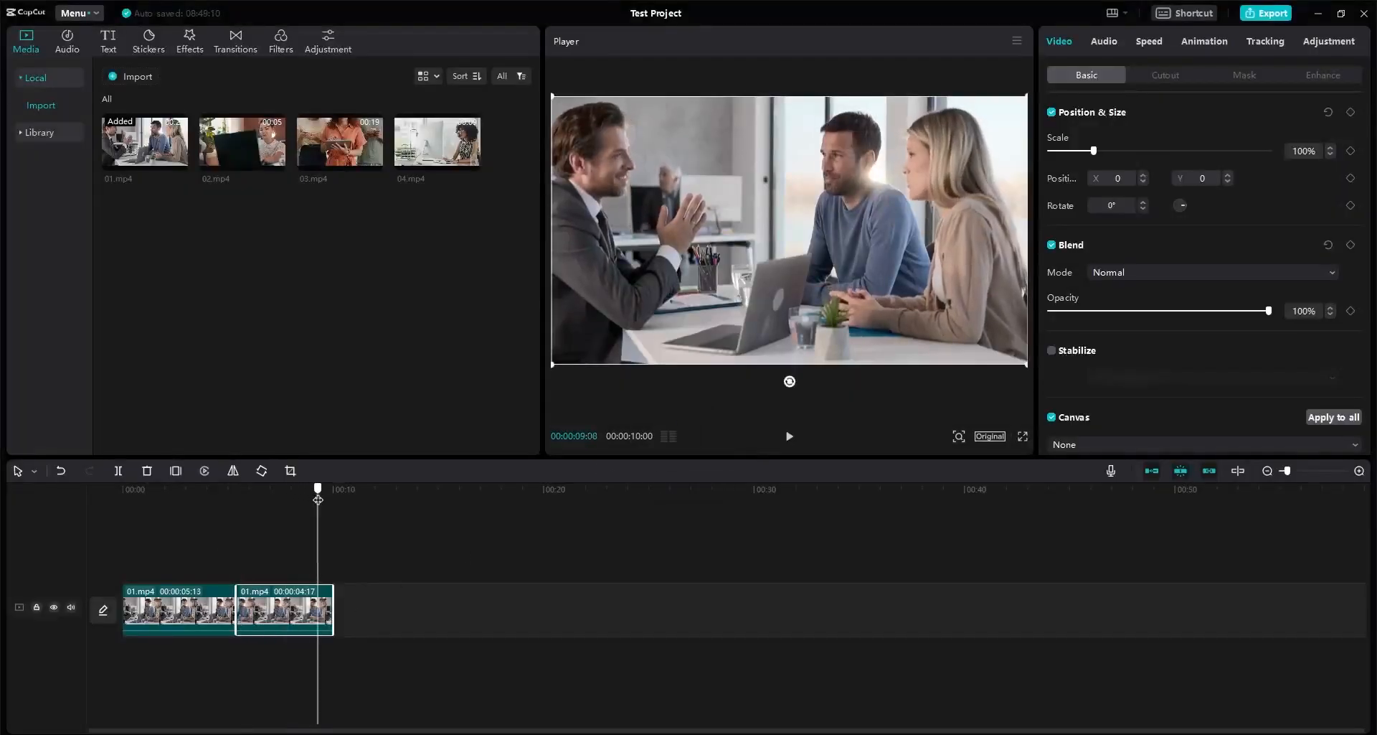
{"action": "left_click_drag", "start_coordinate": [318, 500], "coordinate": [268, 503]}
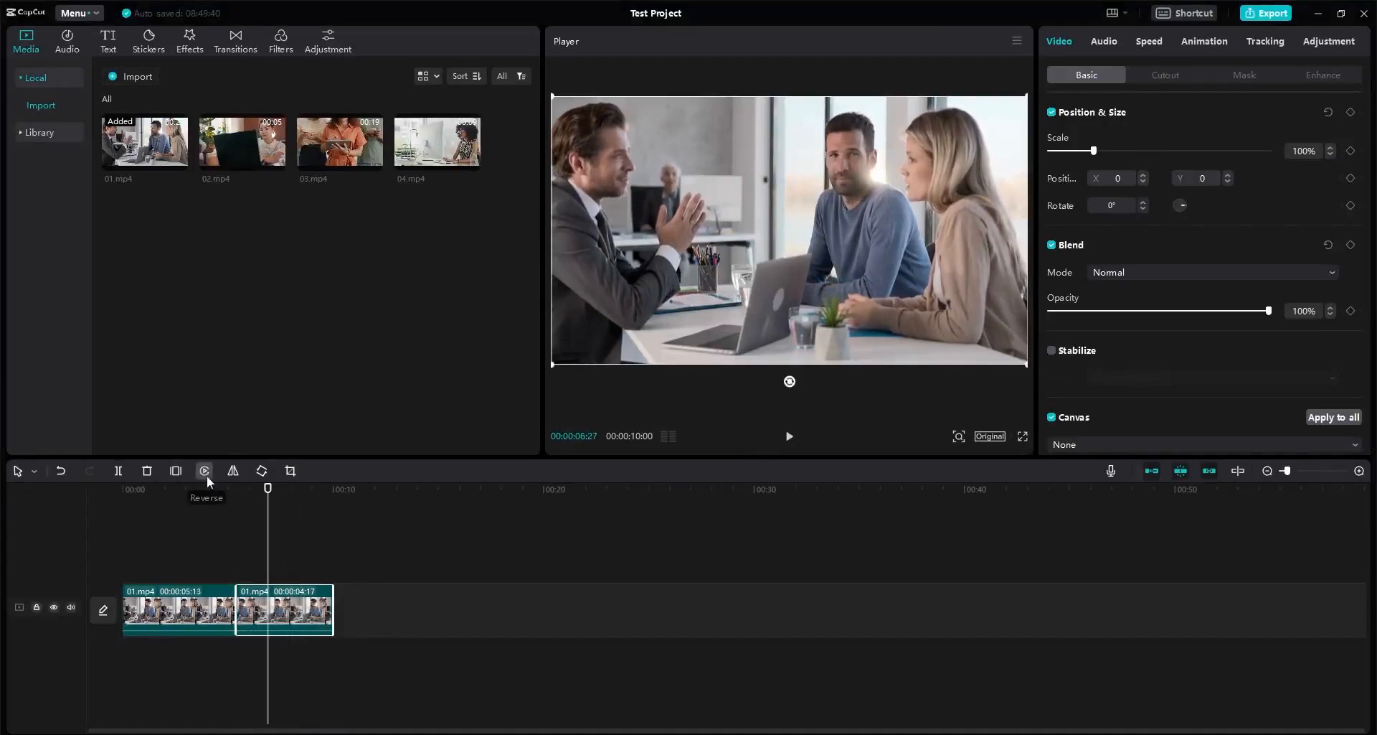
{"action": "key", "text": "ctrl+z"}
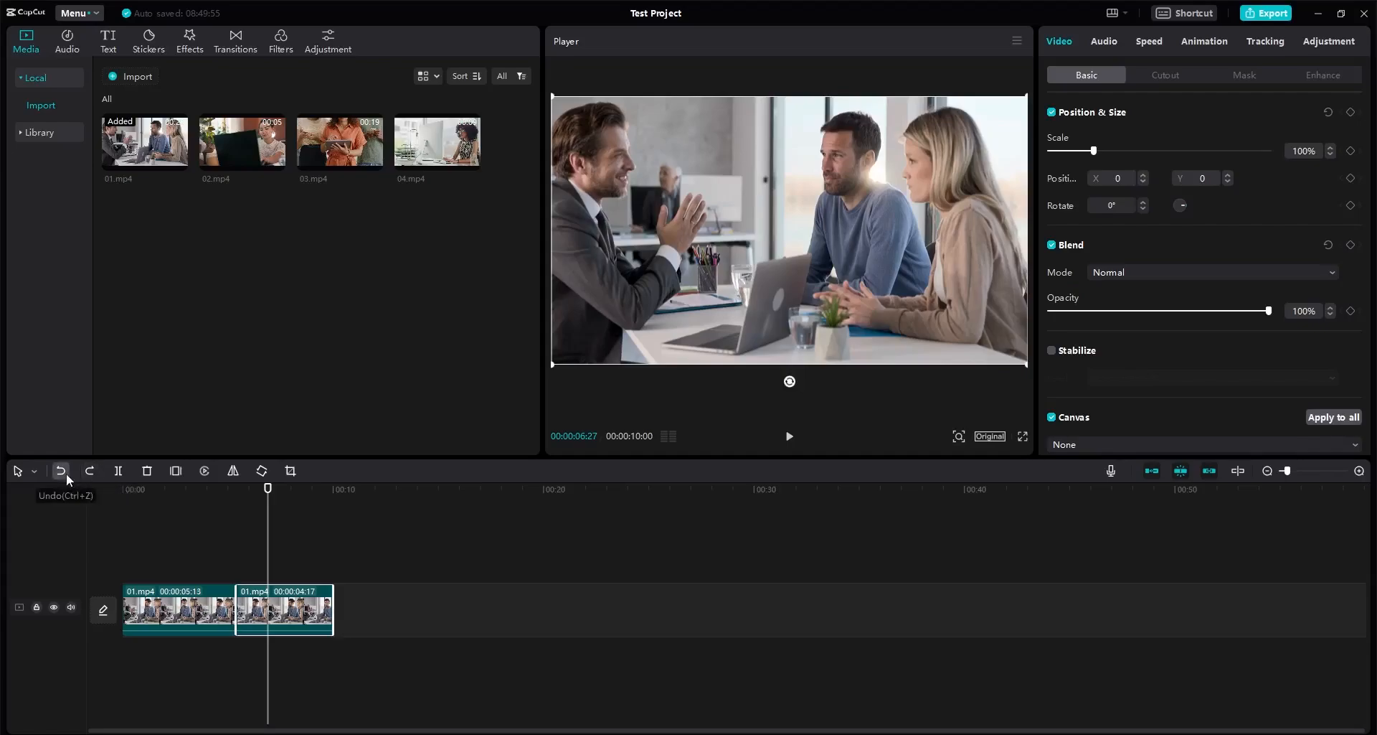
Step: Try mirroring the second 01.mp4 segment, compare it with the first segment, and switch the mirroring back off
{"action": "left_click", "coordinate": [234, 469]}
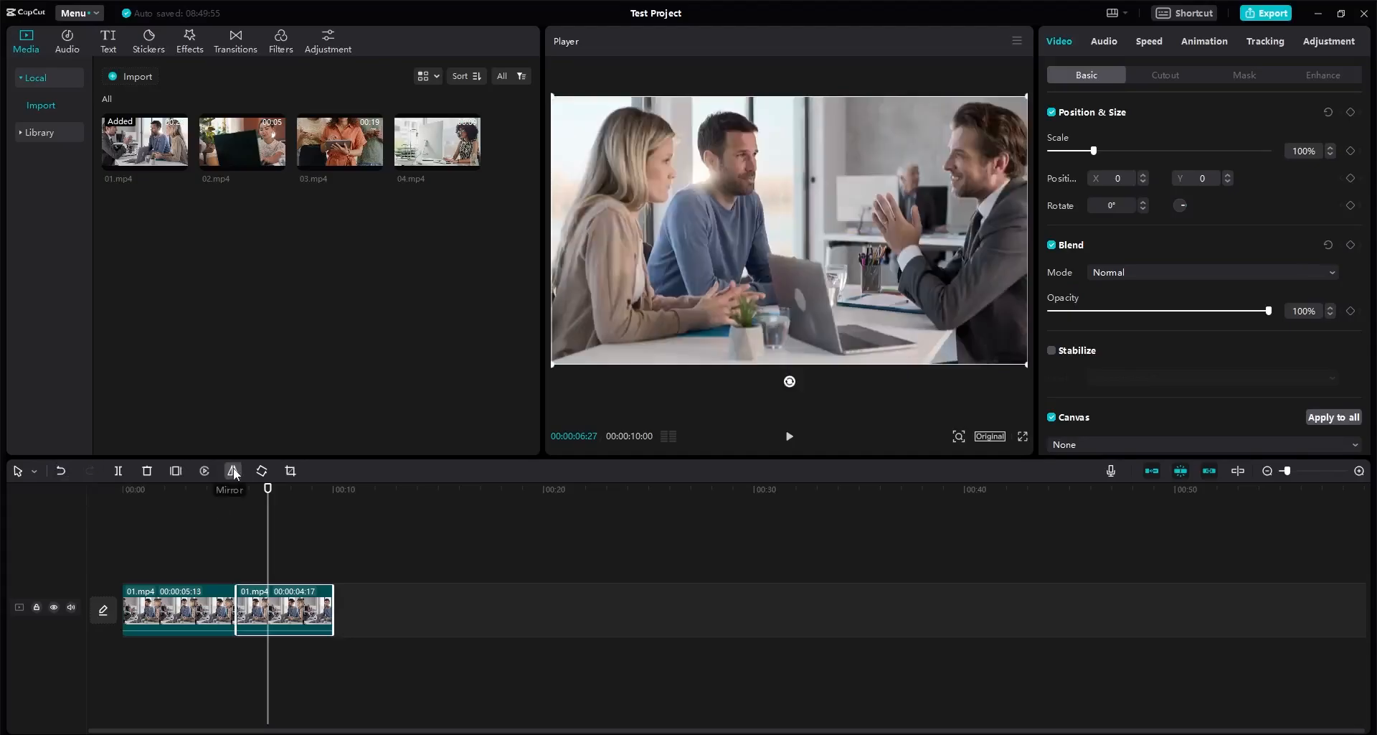
{"action": "left_click", "coordinate": [234, 468]}
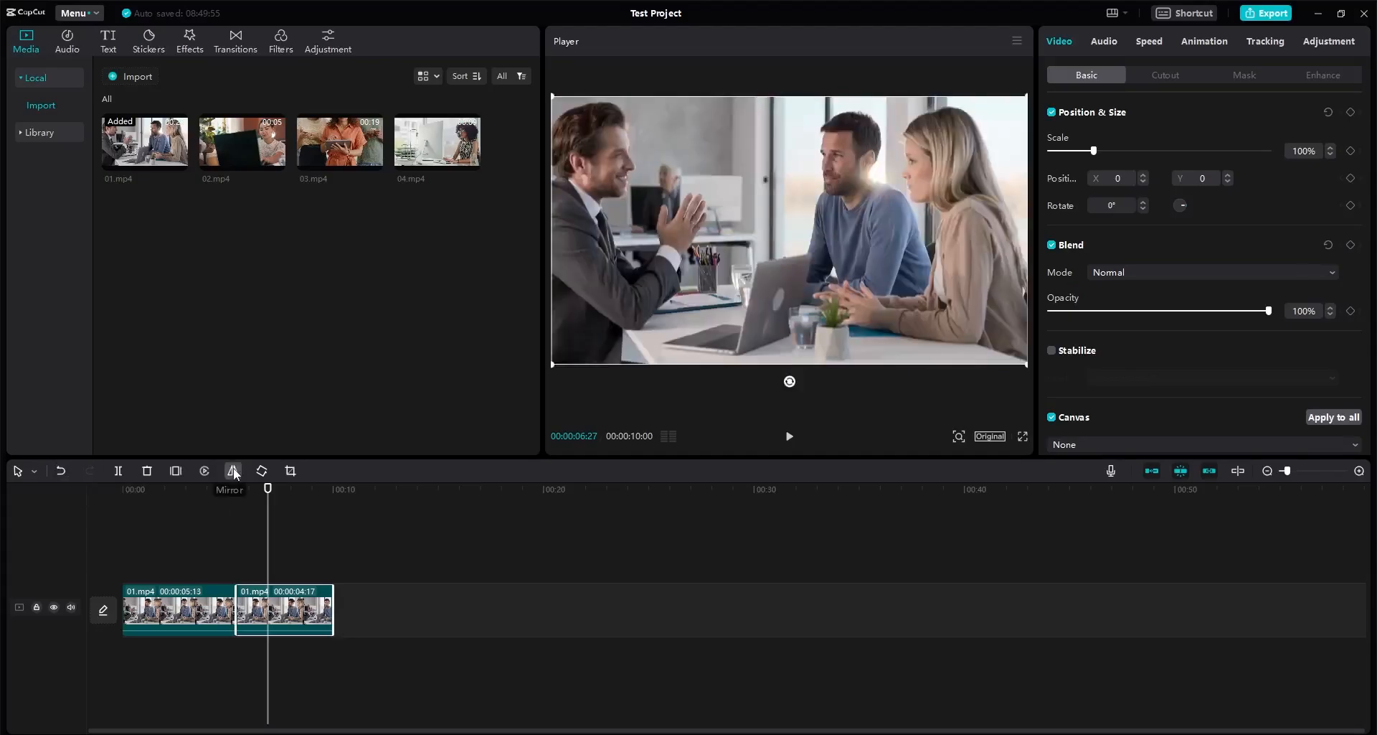
{"action": "left_click", "coordinate": [234, 471]}
{"action": "left_click", "coordinate": [234, 470]}
{"action": "left_click", "coordinate": [234, 470]}
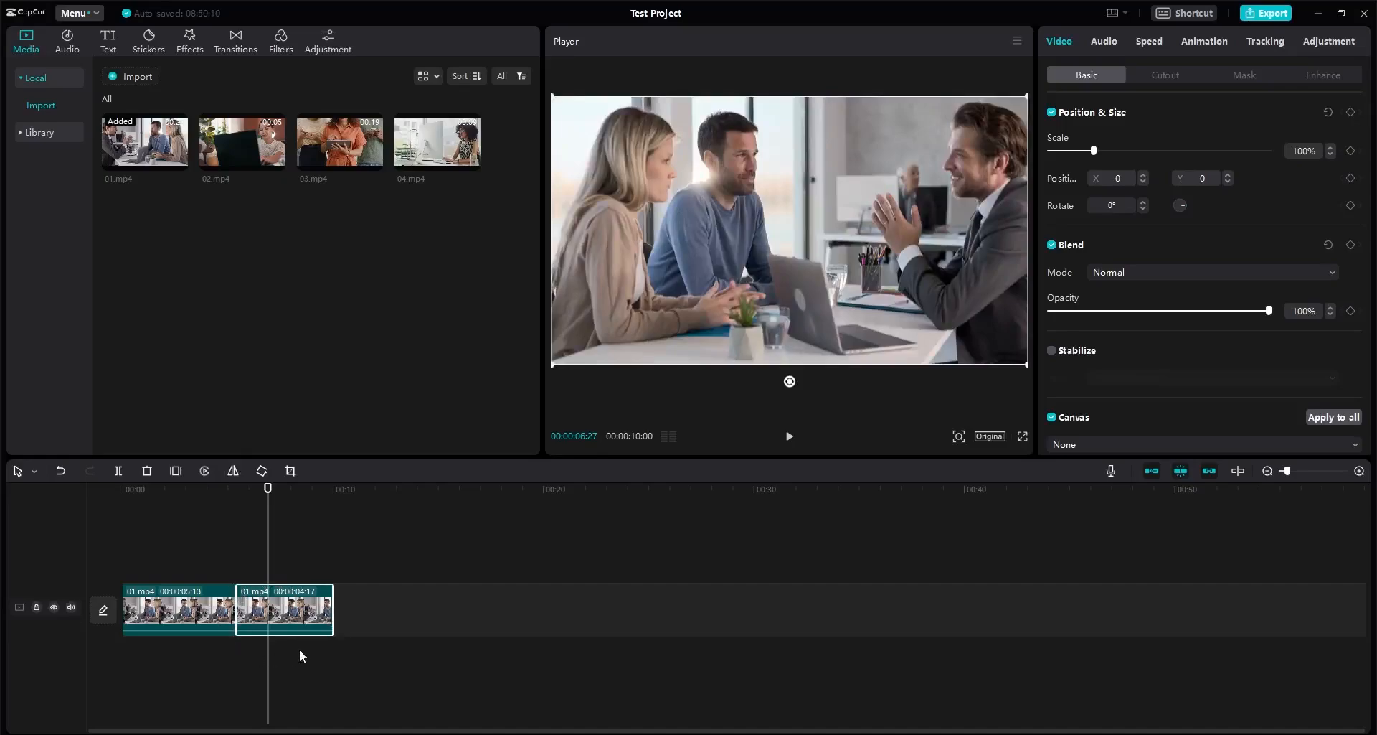
{"action": "mouse_move", "coordinate": [200, 494]}
{"action": "left_mouse_down"}
{"action": "mouse_move", "coordinate": [175, 495]}
{"action": "mouse_move", "coordinate": [225, 501]}
{"action": "left_mouse_up"}
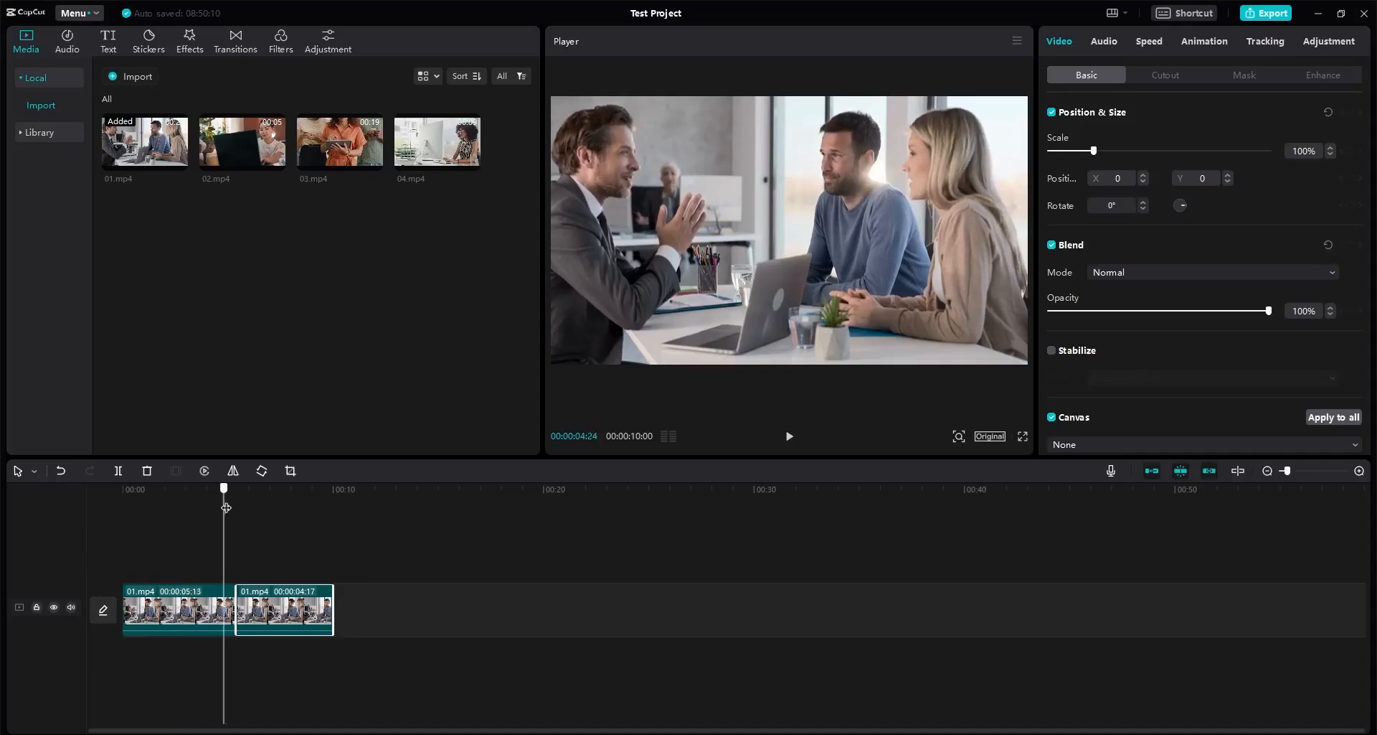
{"action": "left_click", "coordinate": [286, 500]}
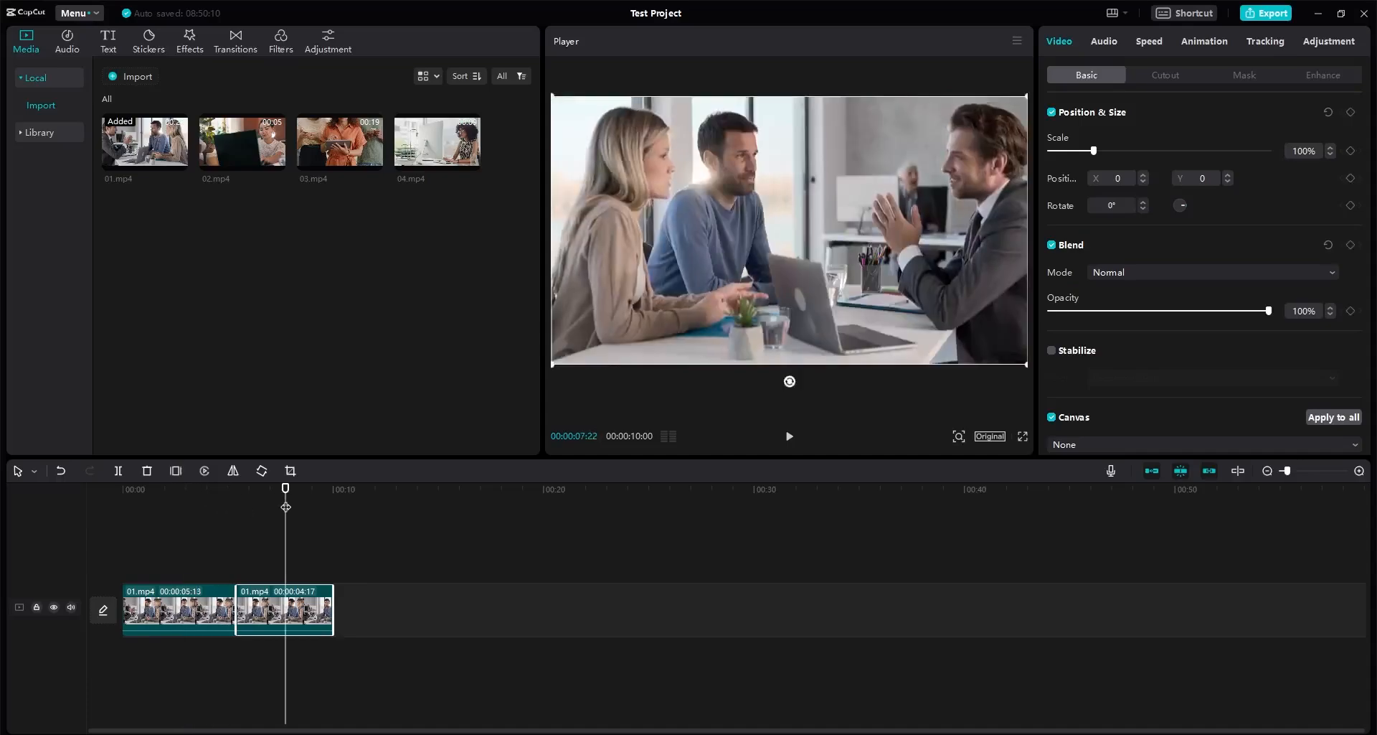
{"action": "left_click", "coordinate": [232, 470]}
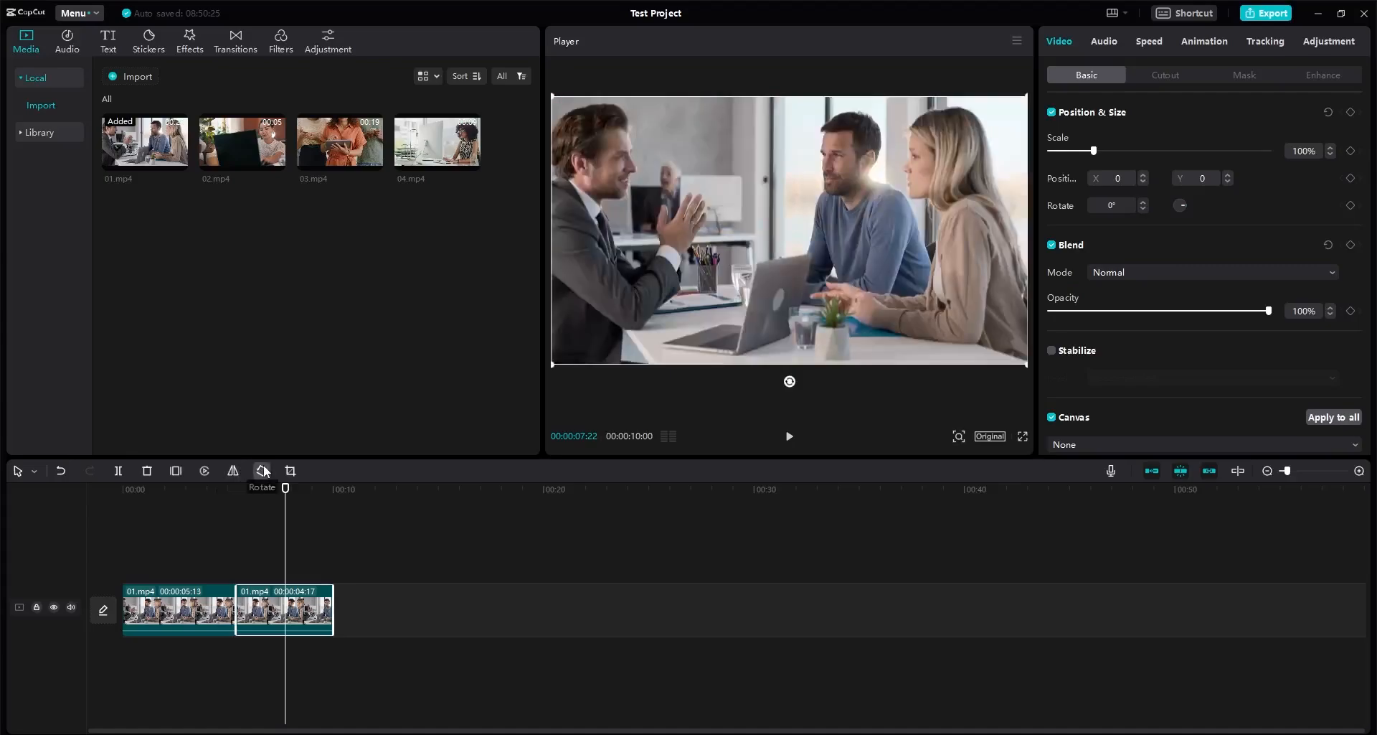
Step: Rotate the second 01.mp4 segment in 90° increments through a full turn to 360°
{"action": "left_click", "coordinate": [263, 470]}
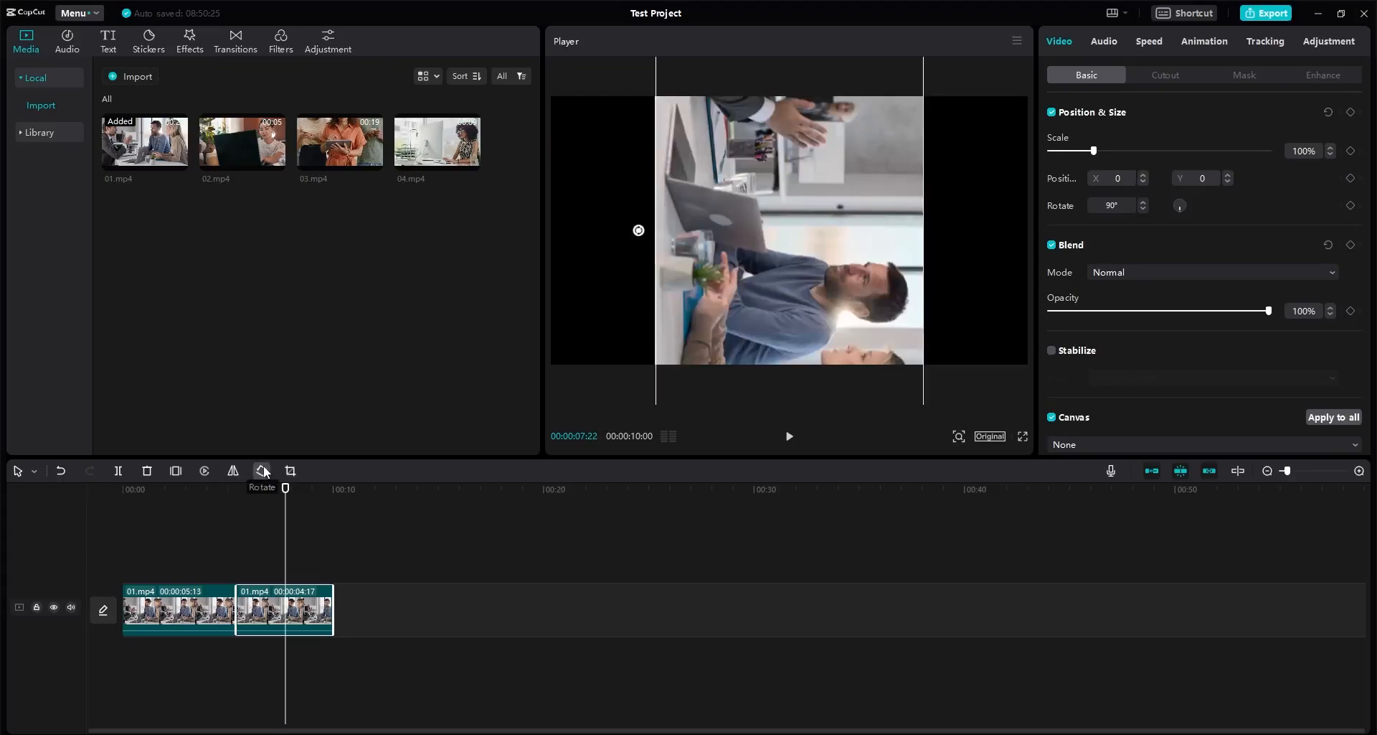
{"action": "left_click", "coordinate": [263, 471]}
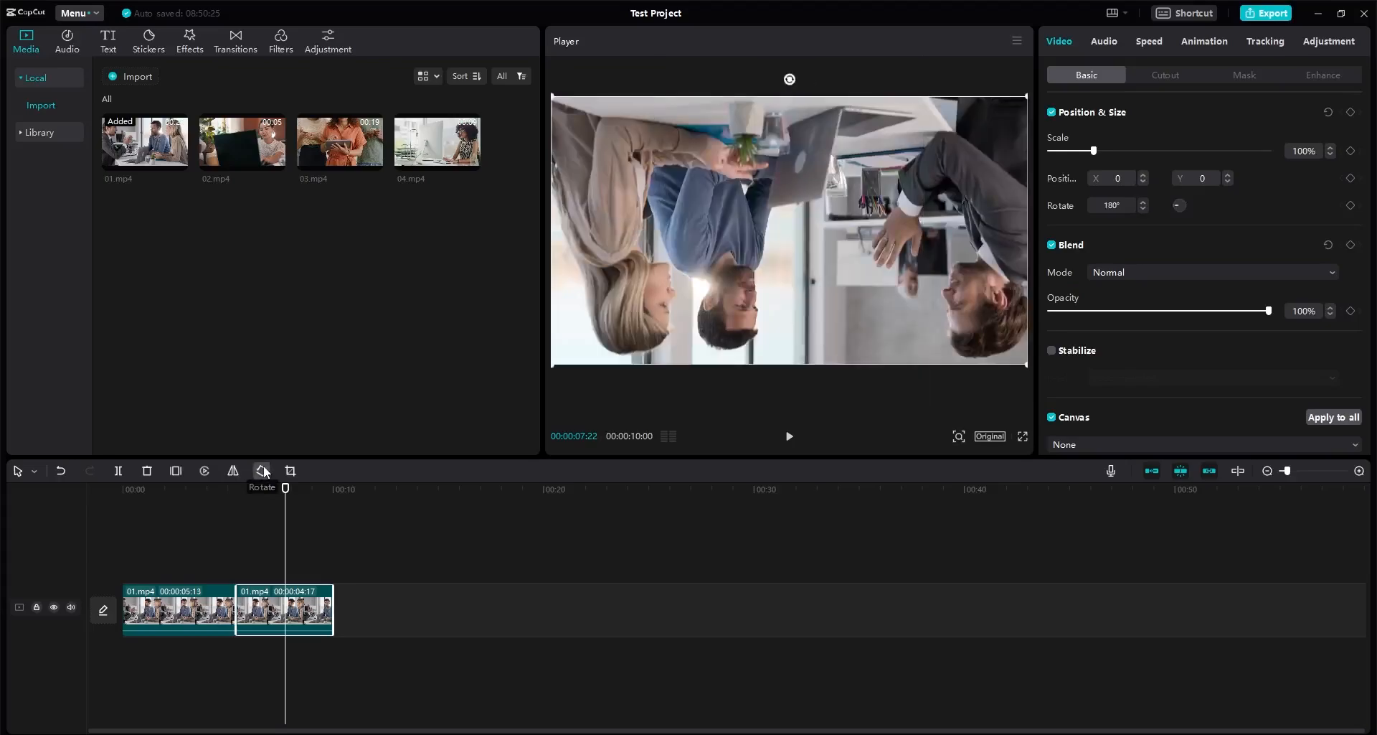
{"action": "left_click", "coordinate": [263, 471]}
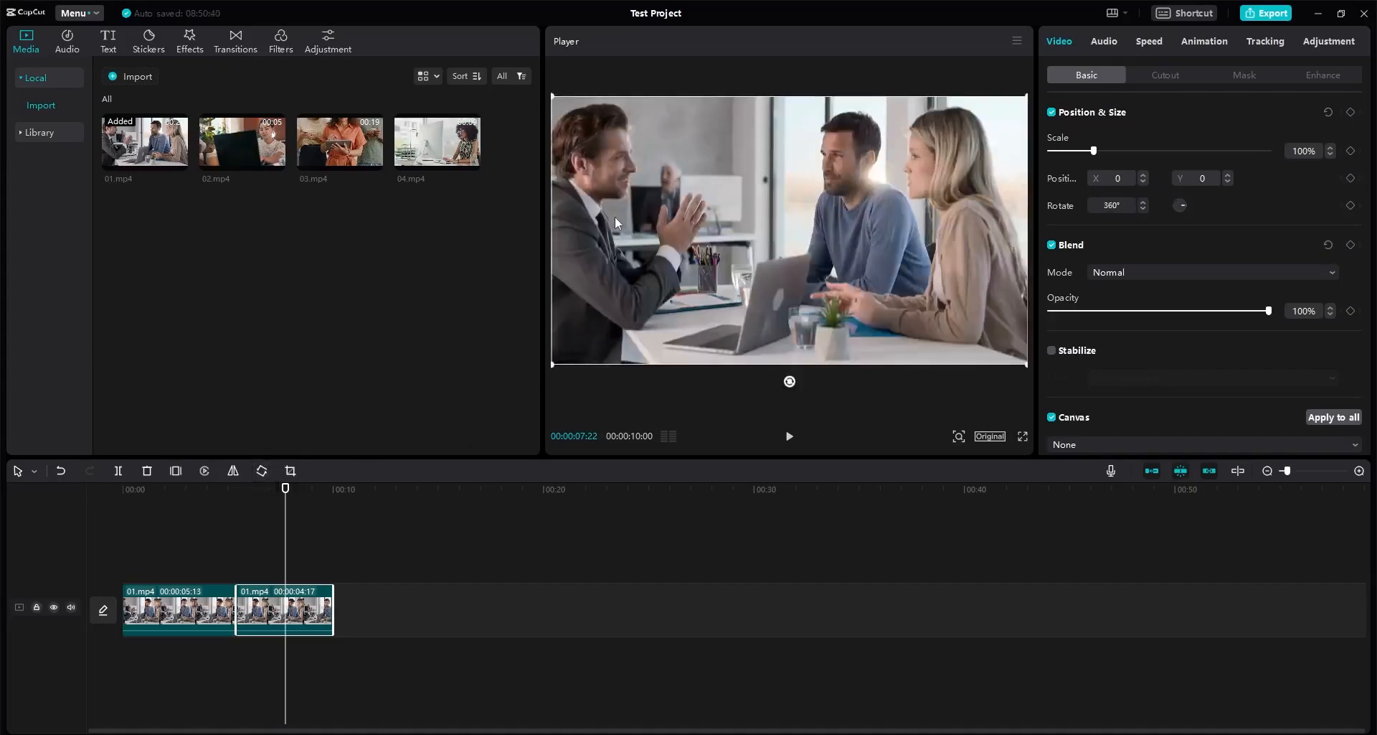
Step: Open the Crop tool for the second 01.mp4 segment, set the crop ratio to 16:9 and shrink the crop frame
{"action": "left_click", "coordinate": [289, 470]}
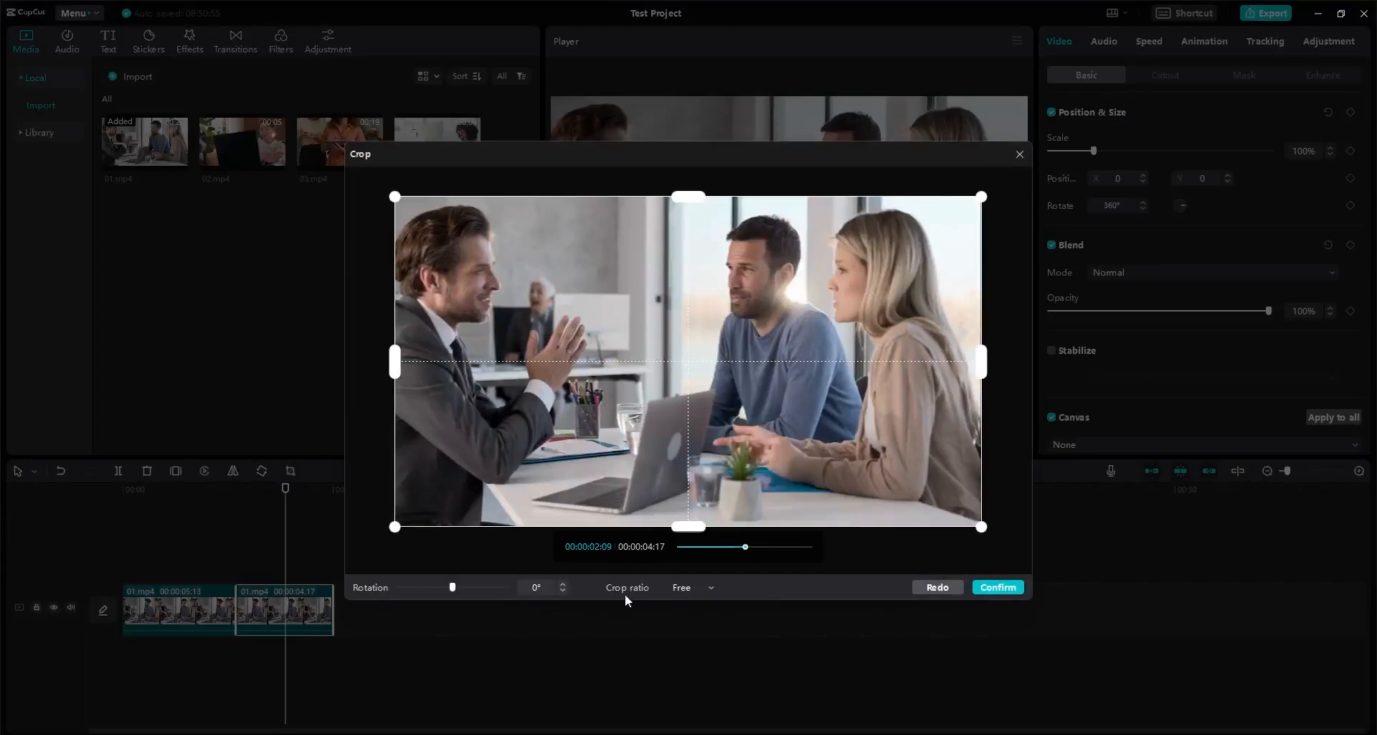
{"action": "left_click", "coordinate": [712, 588]}
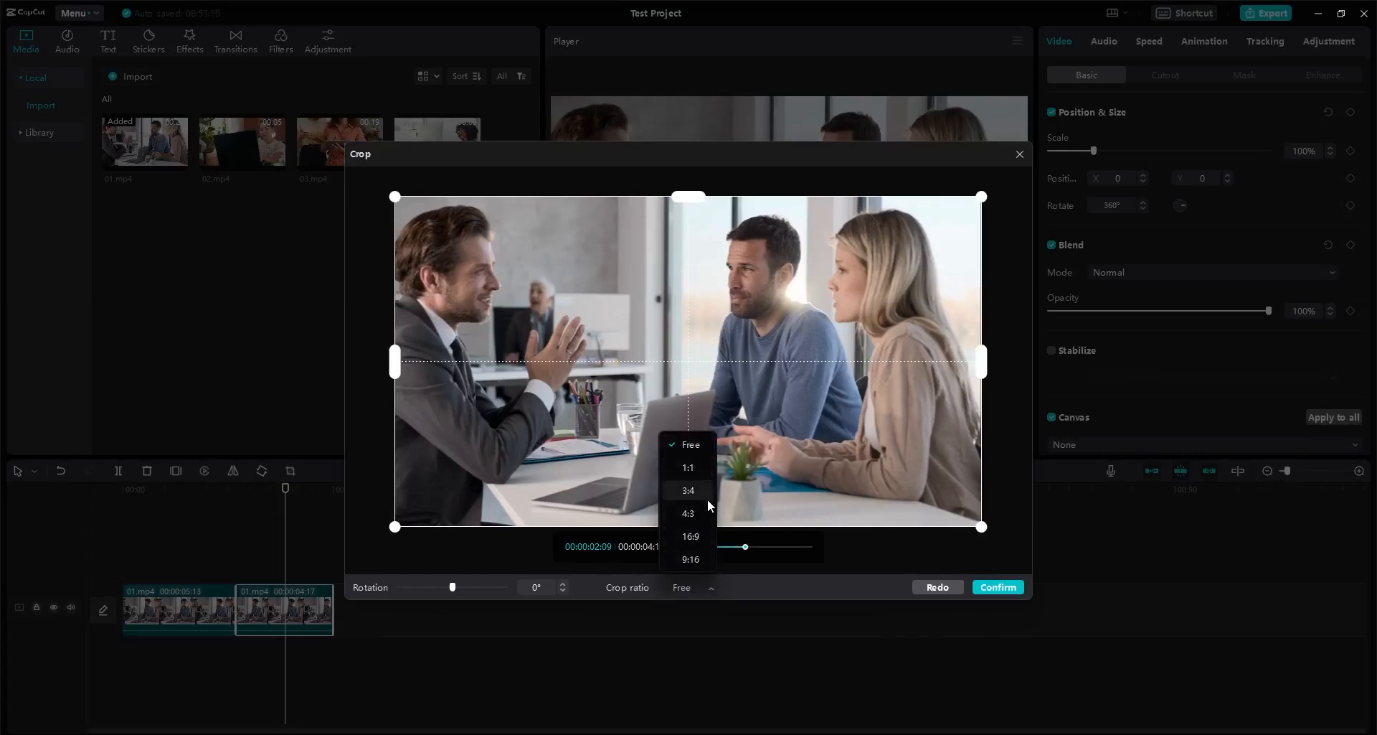
{"action": "left_click", "coordinate": [700, 536]}
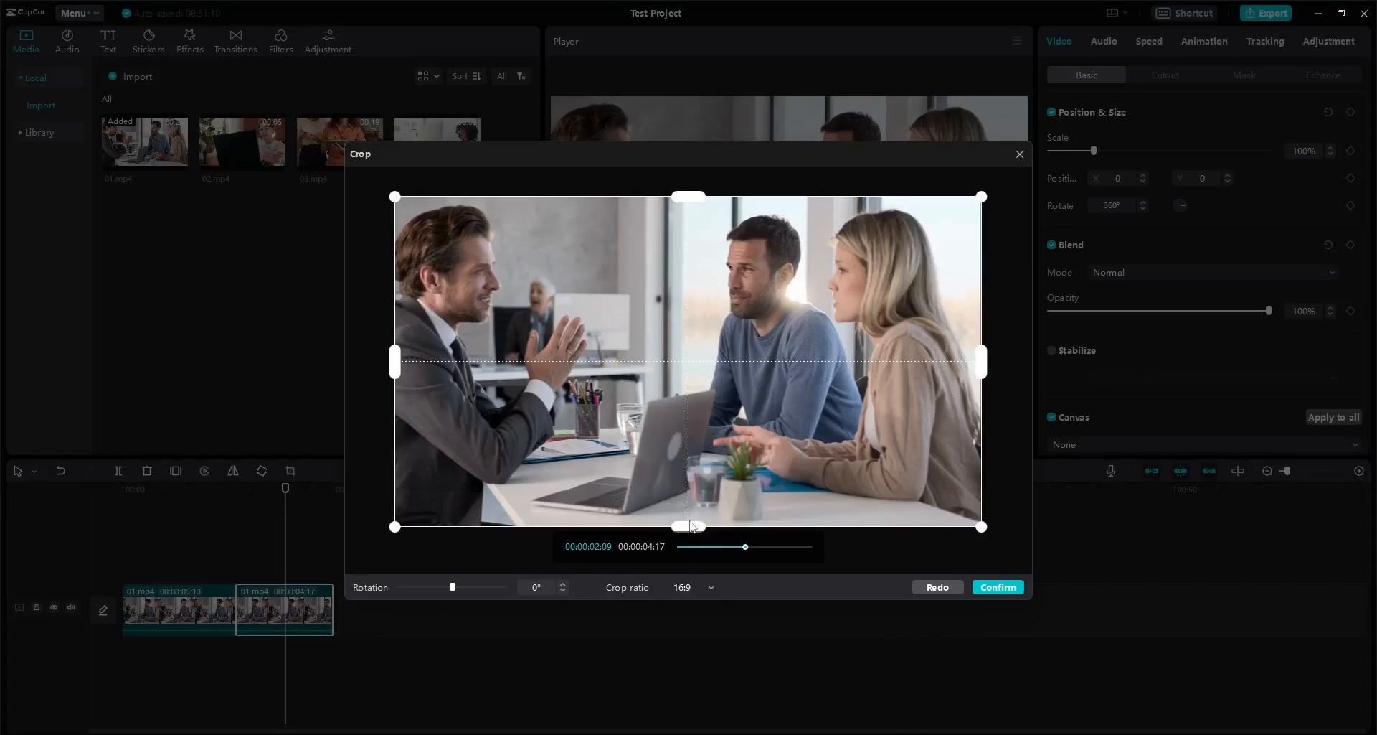
{"action": "left_click_drag", "start_coordinate": [982, 364], "coordinate": [845, 389]}
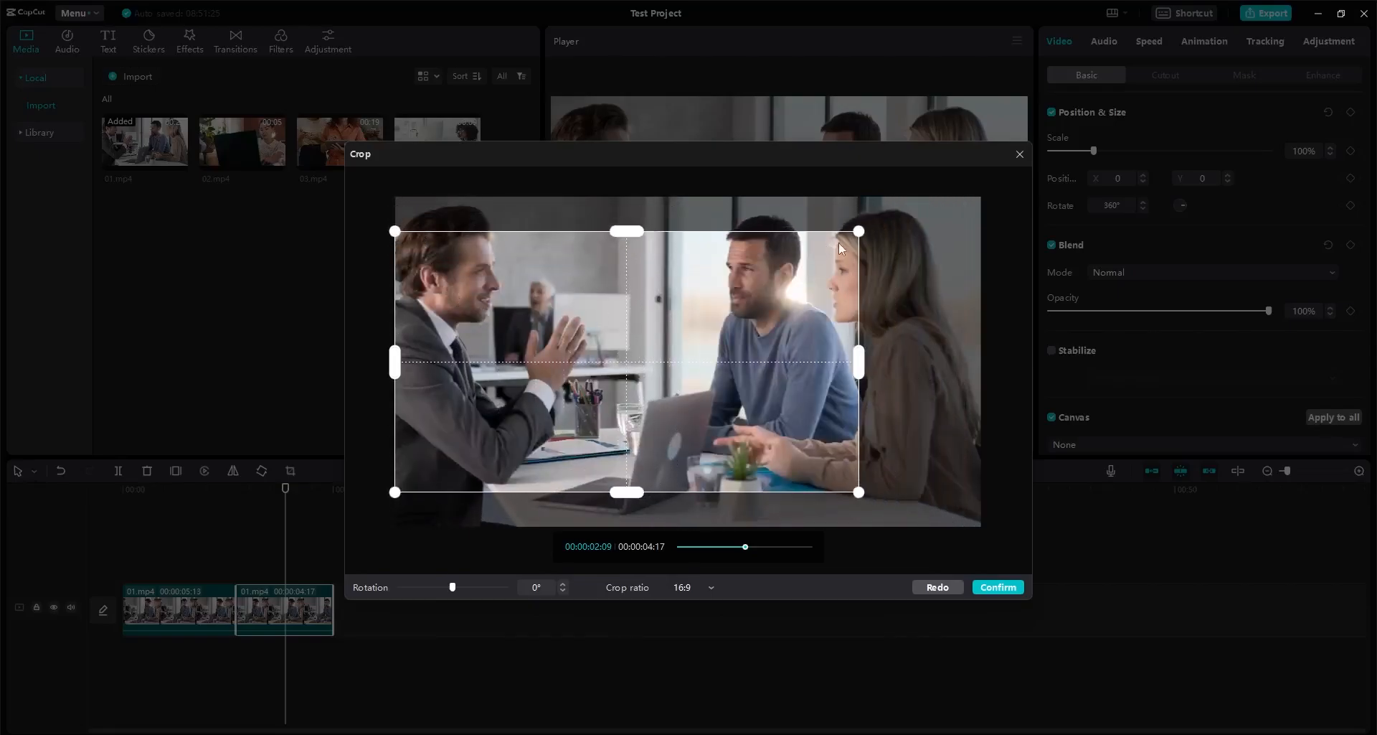
Step: Set the crop ratio to Free, try resizing the width and height independently, and confirm with the frame restored to full size
{"action": "left_click", "coordinate": [698, 587]}
{"action": "left_click", "coordinate": [689, 442]}
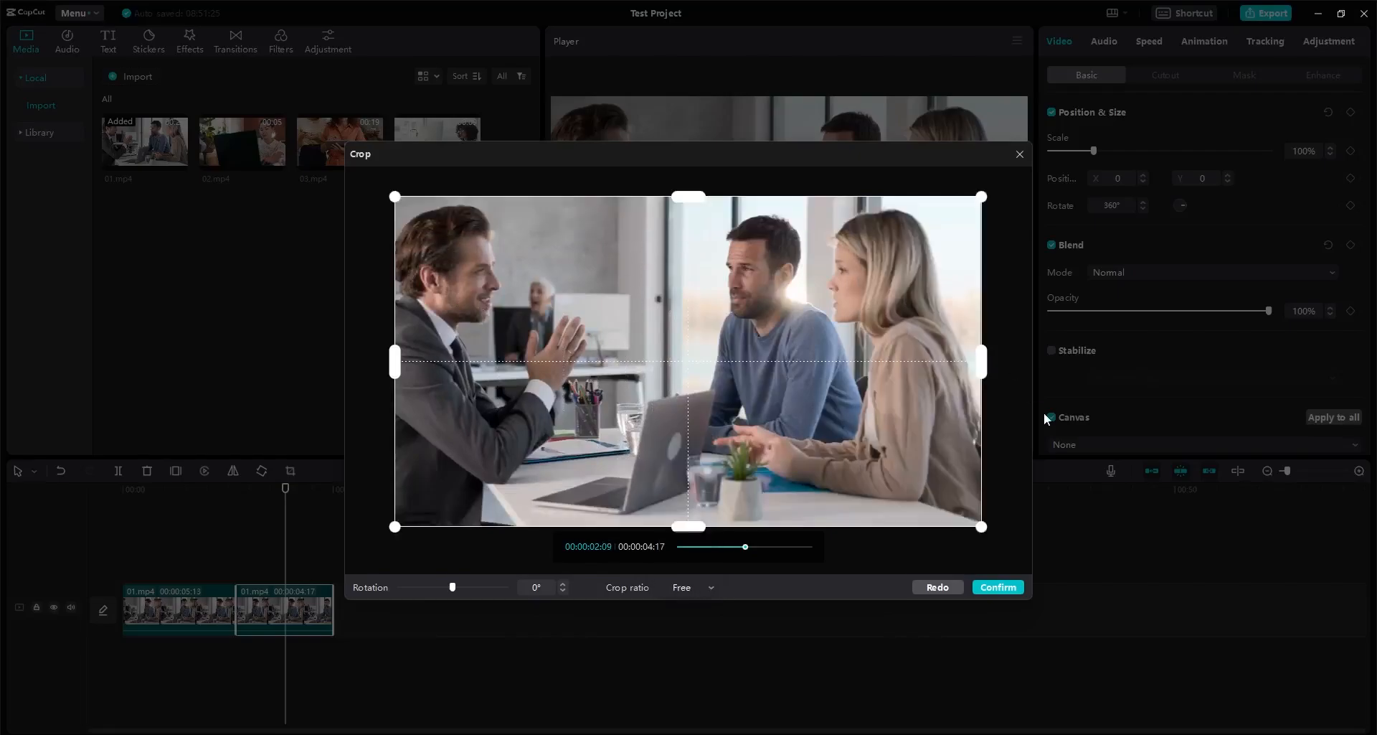
{"action": "left_click_drag", "start_coordinate": [987, 370], "coordinate": [532, 366]}
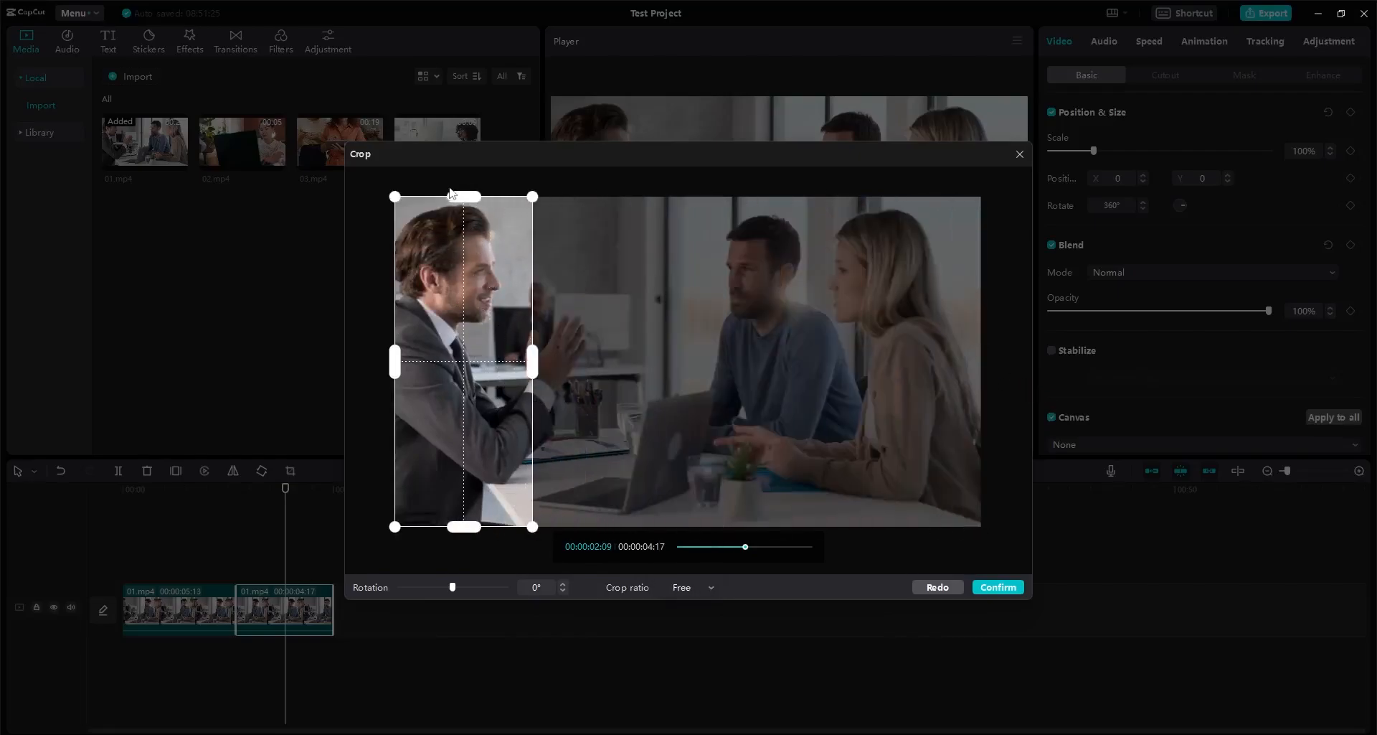
{"action": "left_click_drag", "start_coordinate": [450, 193], "coordinate": [438, 488]}
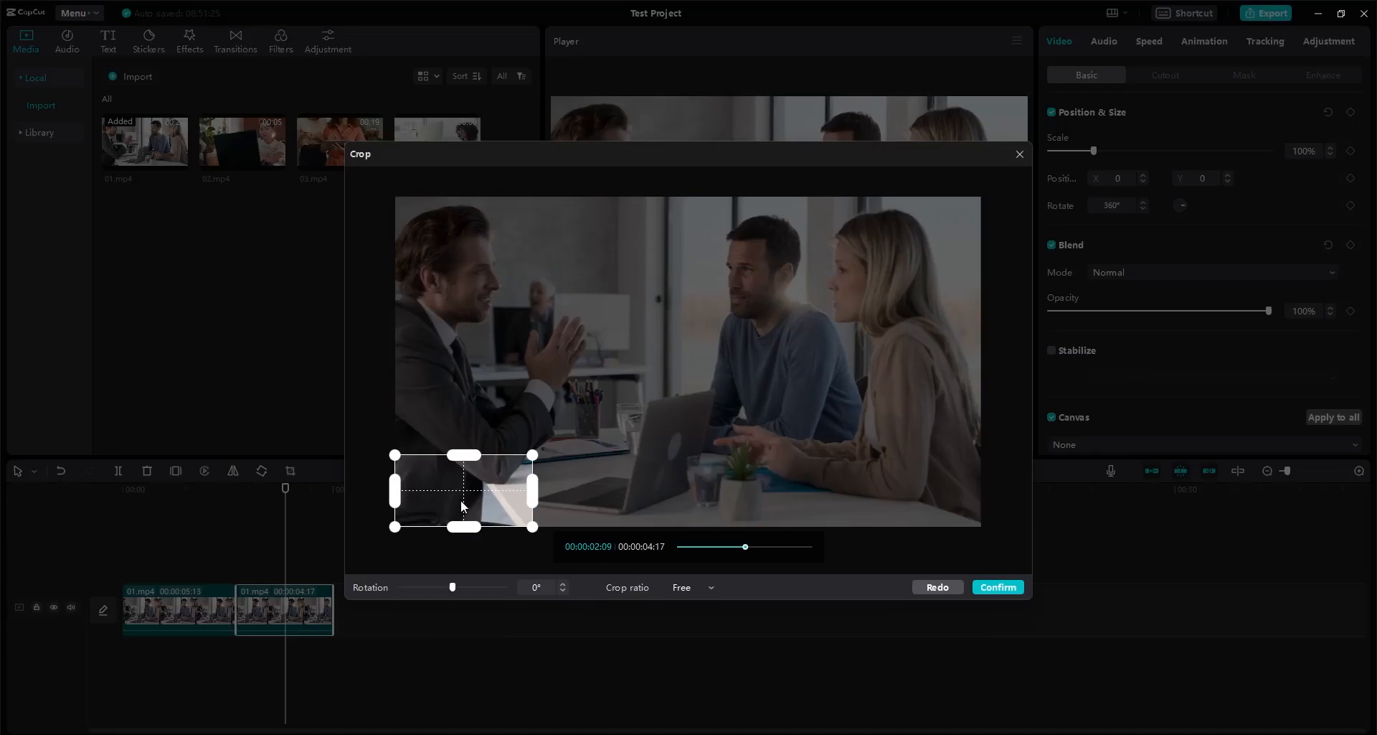
{"action": "left_click_drag", "start_coordinate": [540, 528], "coordinate": [1042, 488]}
{"action": "left_click_drag", "start_coordinate": [687, 456], "coordinate": [711, 184]}
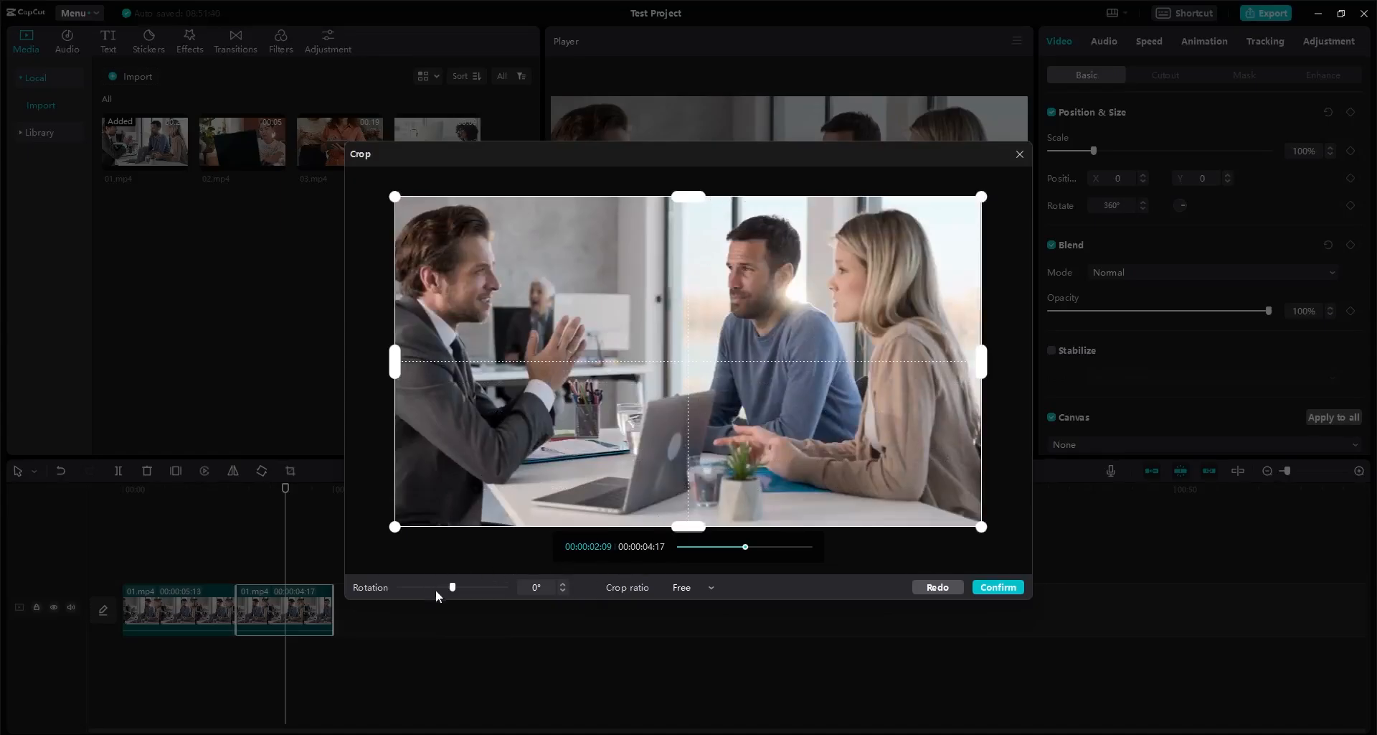
{"action": "left_click_drag", "start_coordinate": [453, 587], "coordinate": [452, 587]}
{"action": "left_click", "coordinate": [999, 587]}
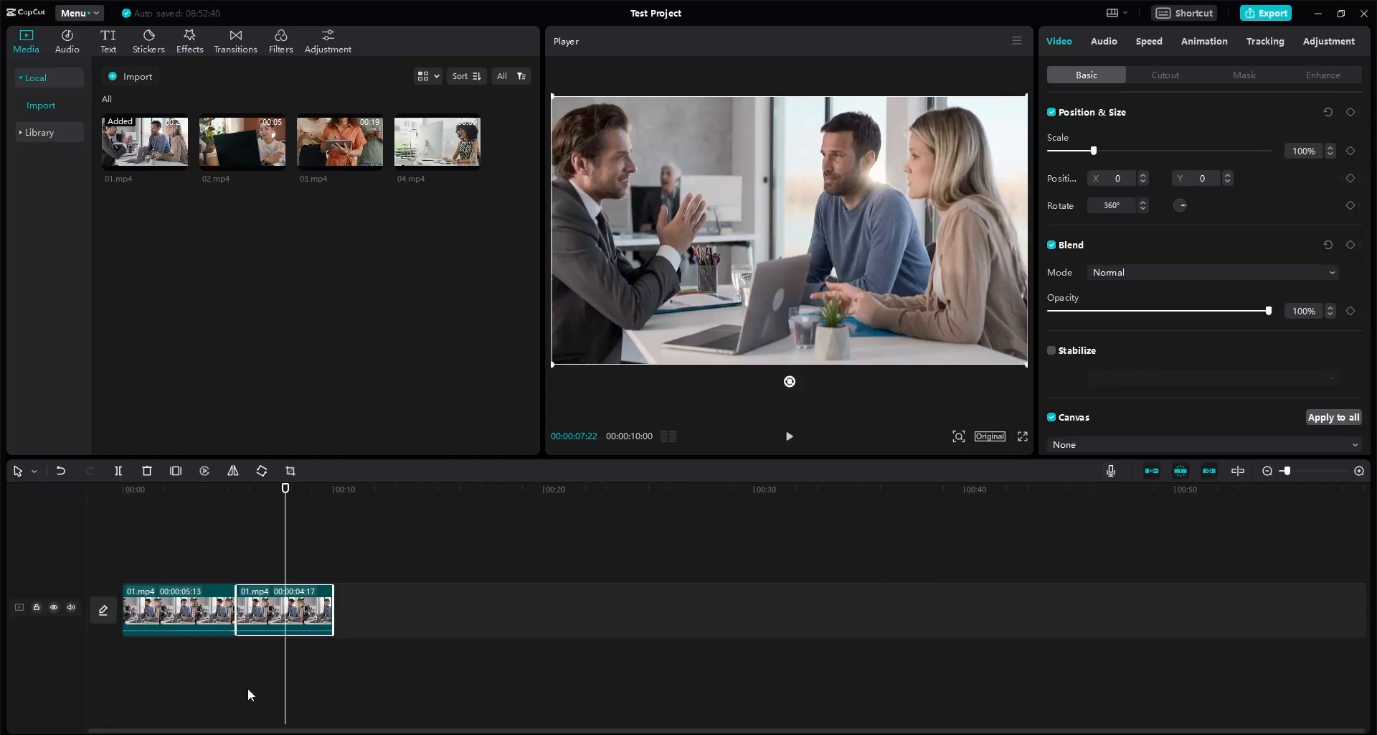
Step: Open the voiceover recorder, set the microphone volume to 103, and move the recorder window closer to the preview
{"action": "left_click", "coordinate": [1111, 471]}
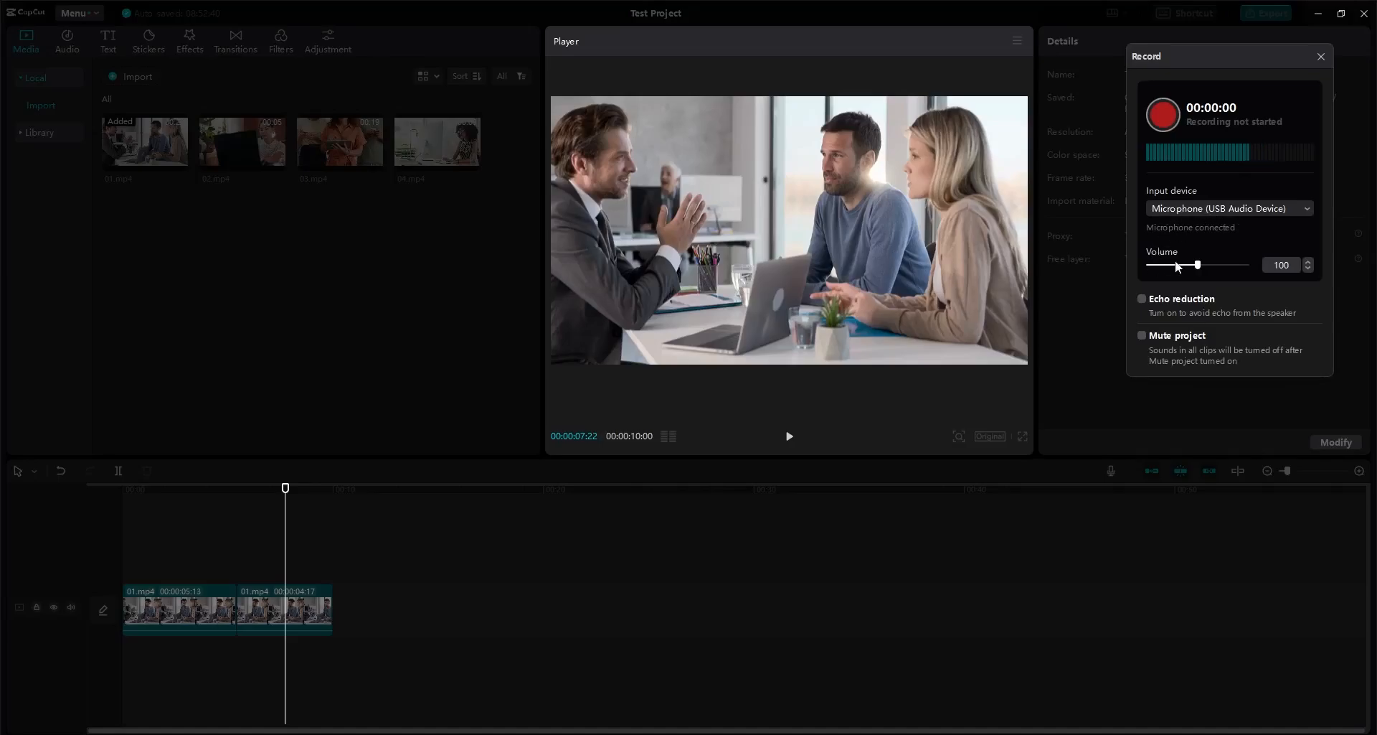
{"action": "left_click_drag", "start_coordinate": [1199, 264], "coordinate": [1235, 266]}
{"action": "left_click_drag", "start_coordinate": [1234, 265], "coordinate": [1199, 265]}
{"action": "left_click_drag", "start_coordinate": [1217, 55], "coordinate": [1170, 101]}
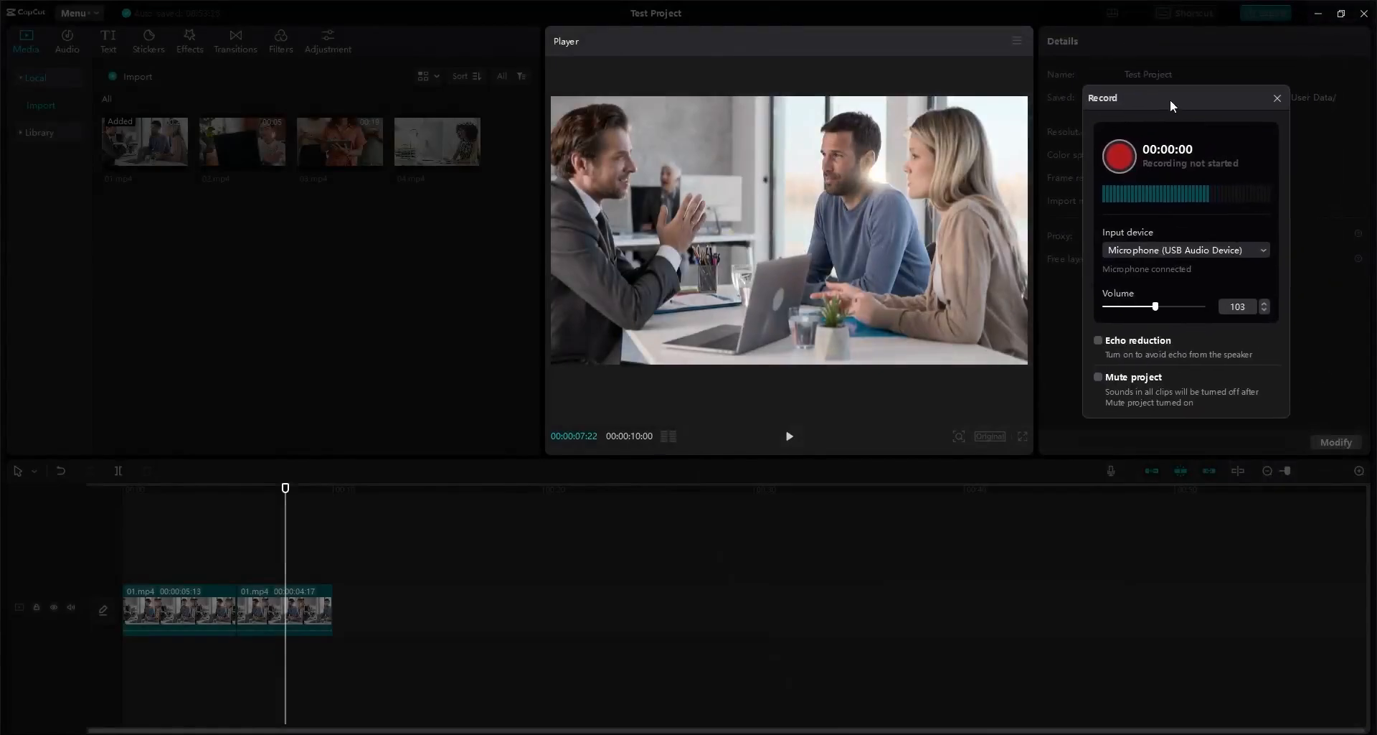
Step: Record a voiceover of about 14 seconds starting at 00:00:07:22, and close the recorder
{"action": "left_click", "coordinate": [1117, 165]}
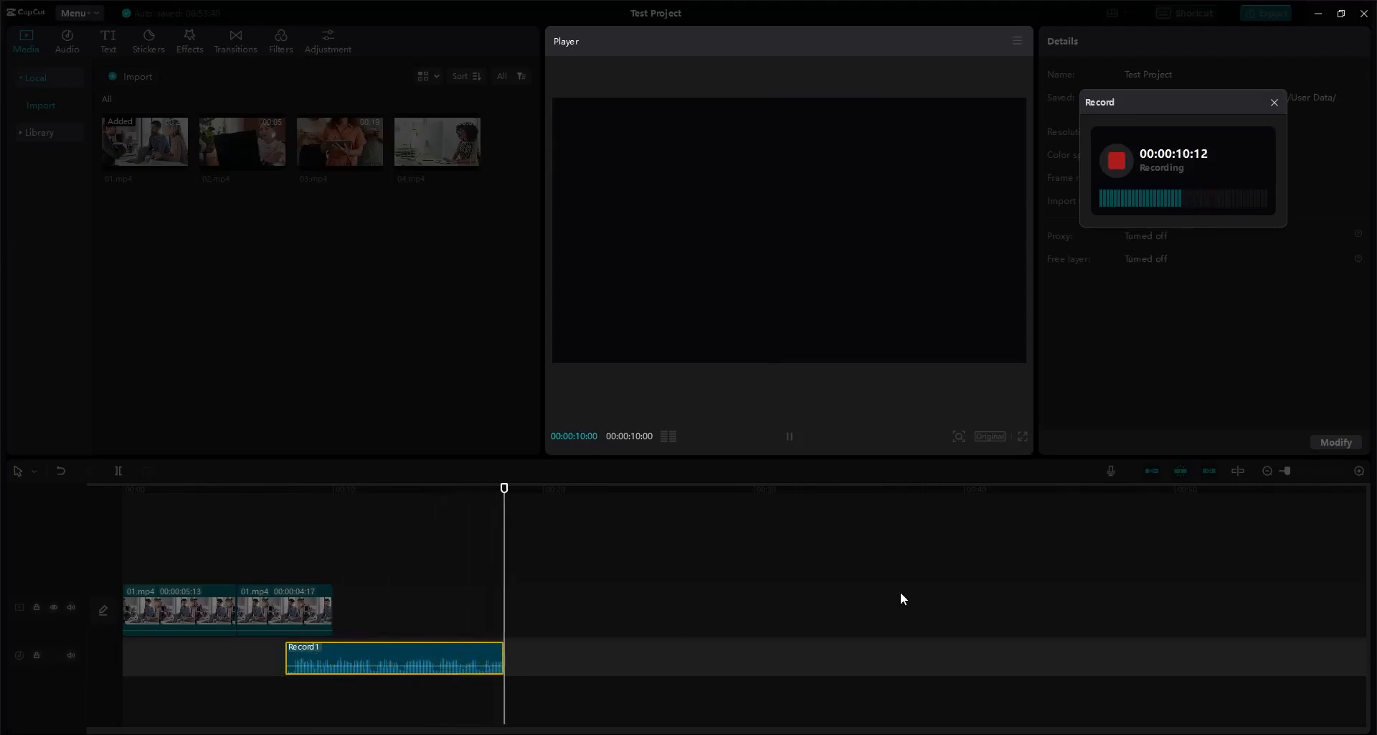
{"action": "left_click", "coordinate": [1117, 161]}
{"action": "left_click", "coordinate": [1274, 102]}
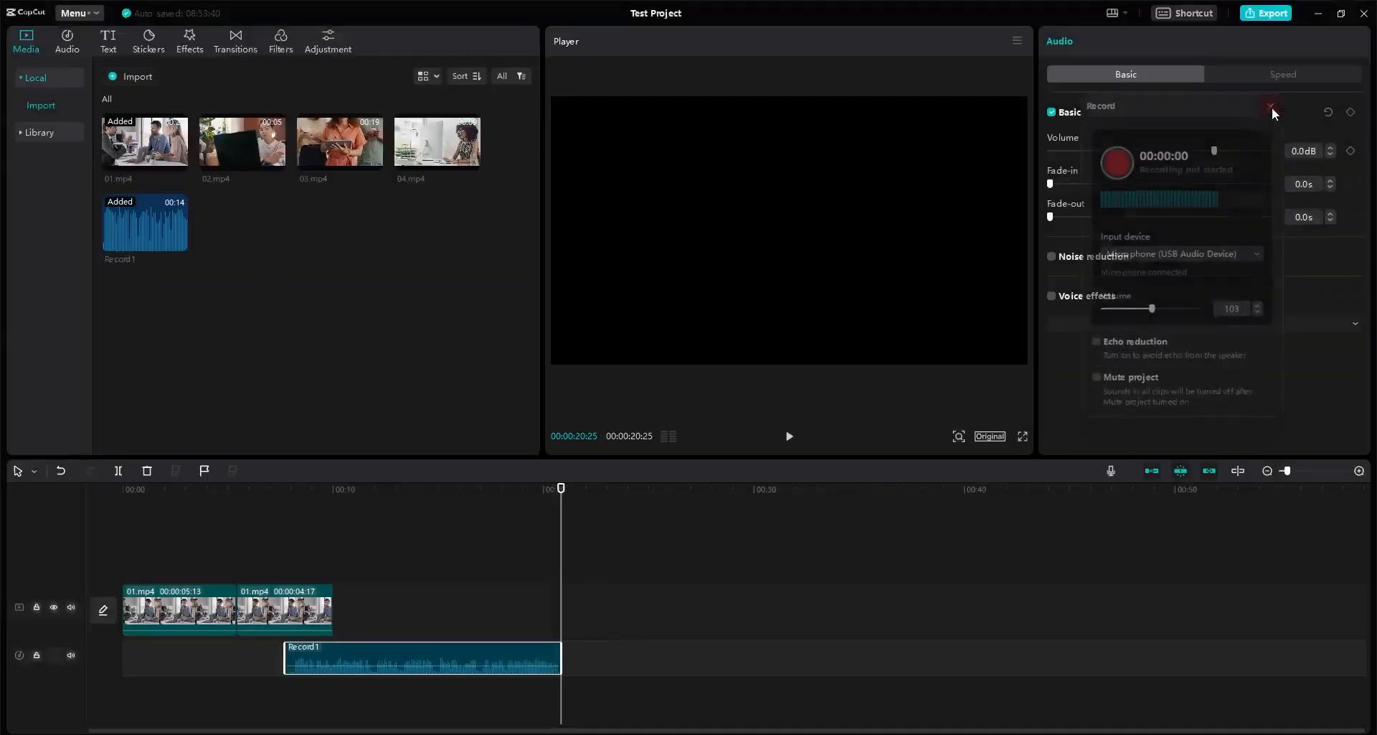
Step: Scrub through the Record1 voiceover and delete it from the timeline
{"action": "left_click", "coordinate": [304, 495]}
{"action": "left_click_drag", "start_coordinate": [305, 497], "coordinate": [436, 502]}
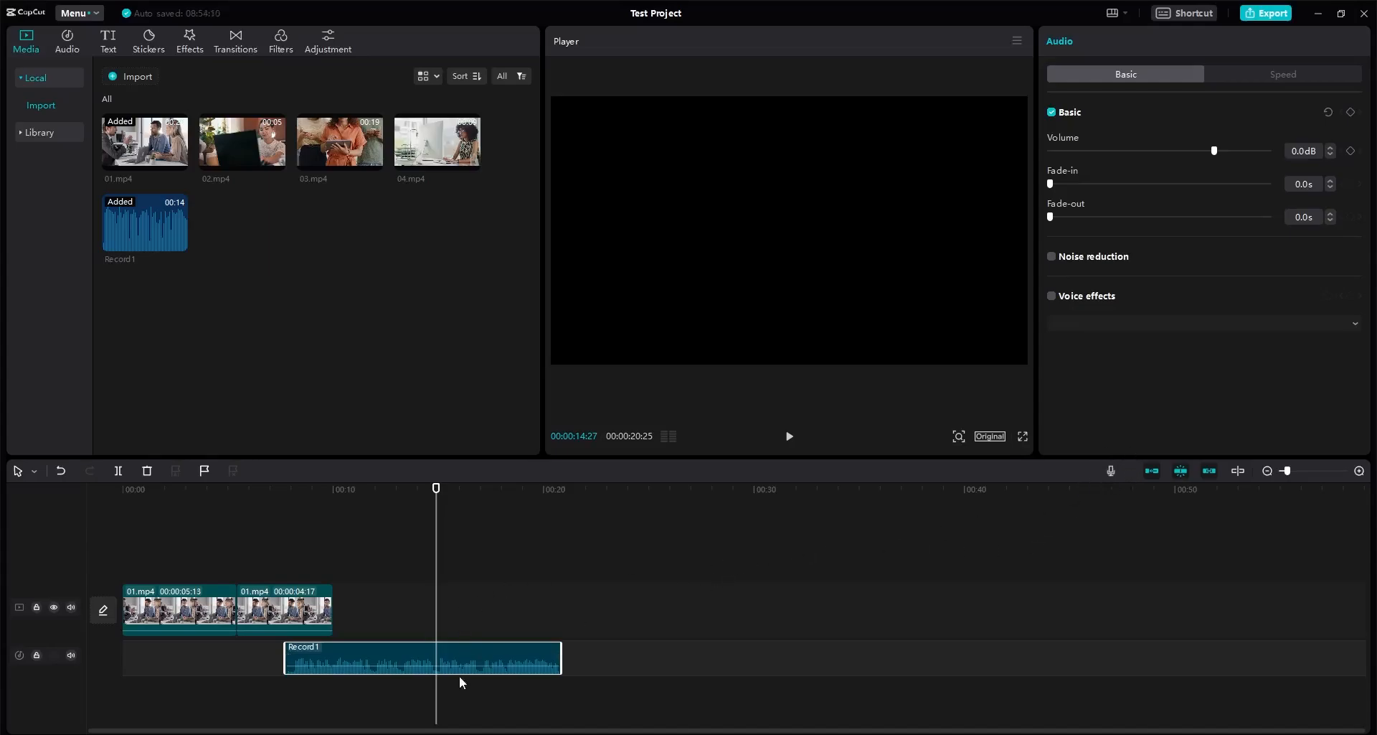
{"action": "mouse_move", "coordinate": [472, 663]}
{"action": "left_click", "coordinate": [146, 470]}
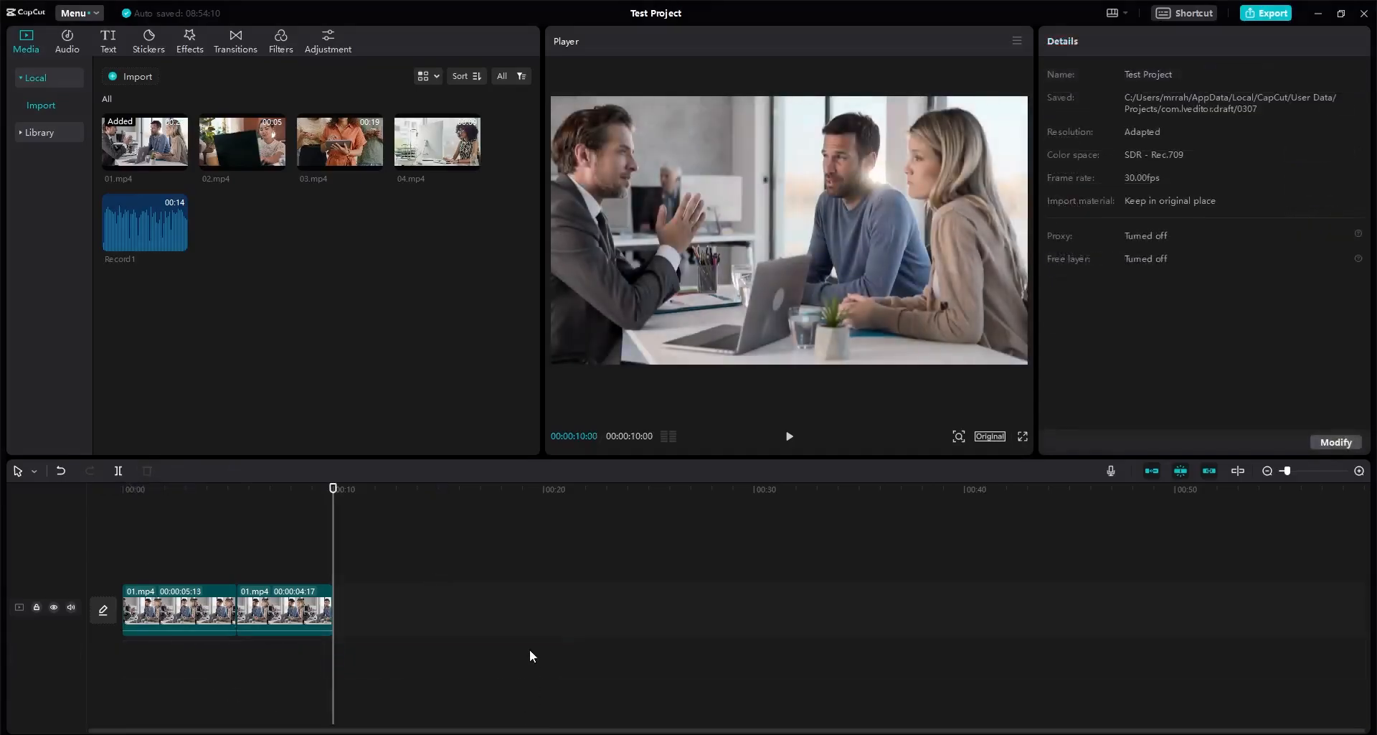
Step: Examine the 01.mp4 segments at different timeline zoom levels, scrubbing through the second segment both zoomed in and zoomed out
{"action": "left_click", "coordinate": [1268, 470]}
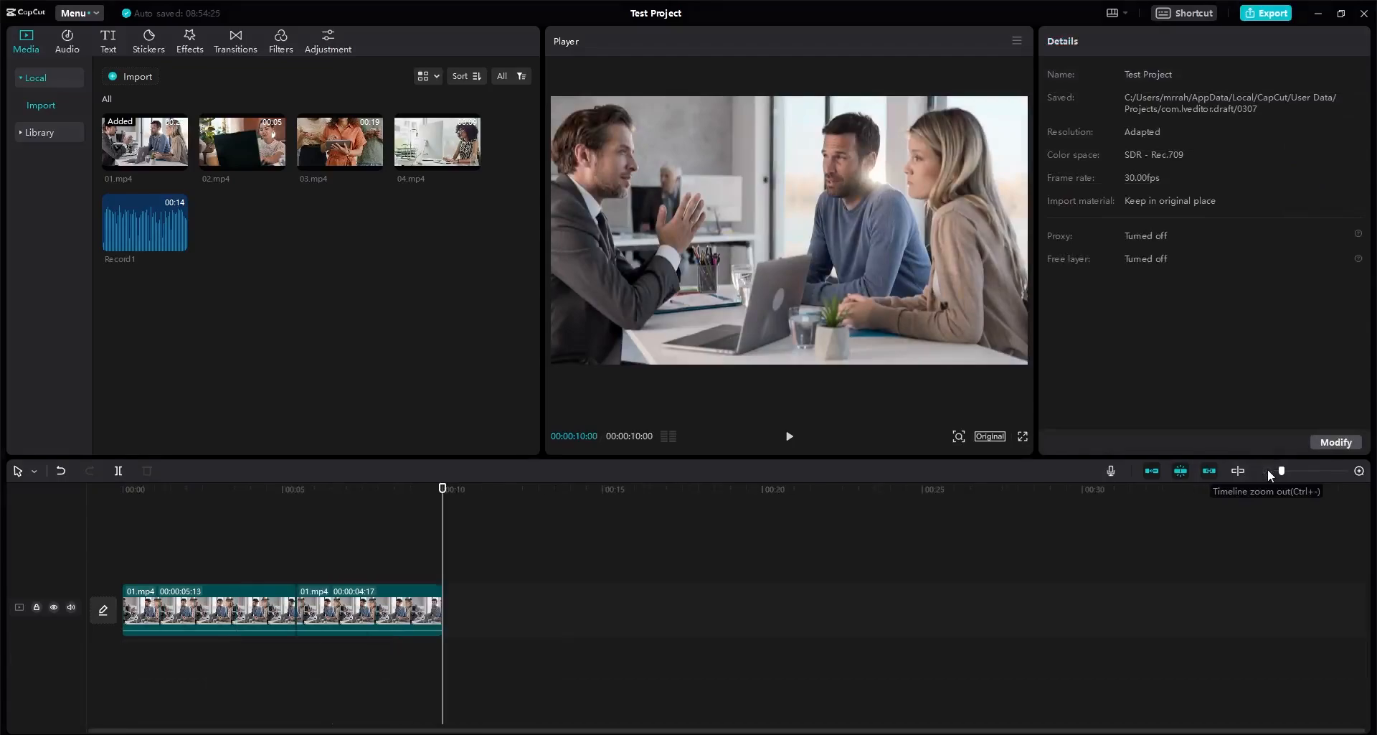
{"action": "left_click", "coordinate": [1360, 471]}
{"action": "left_click", "coordinate": [1359, 471]}
{"action": "left_click", "coordinate": [1360, 471]}
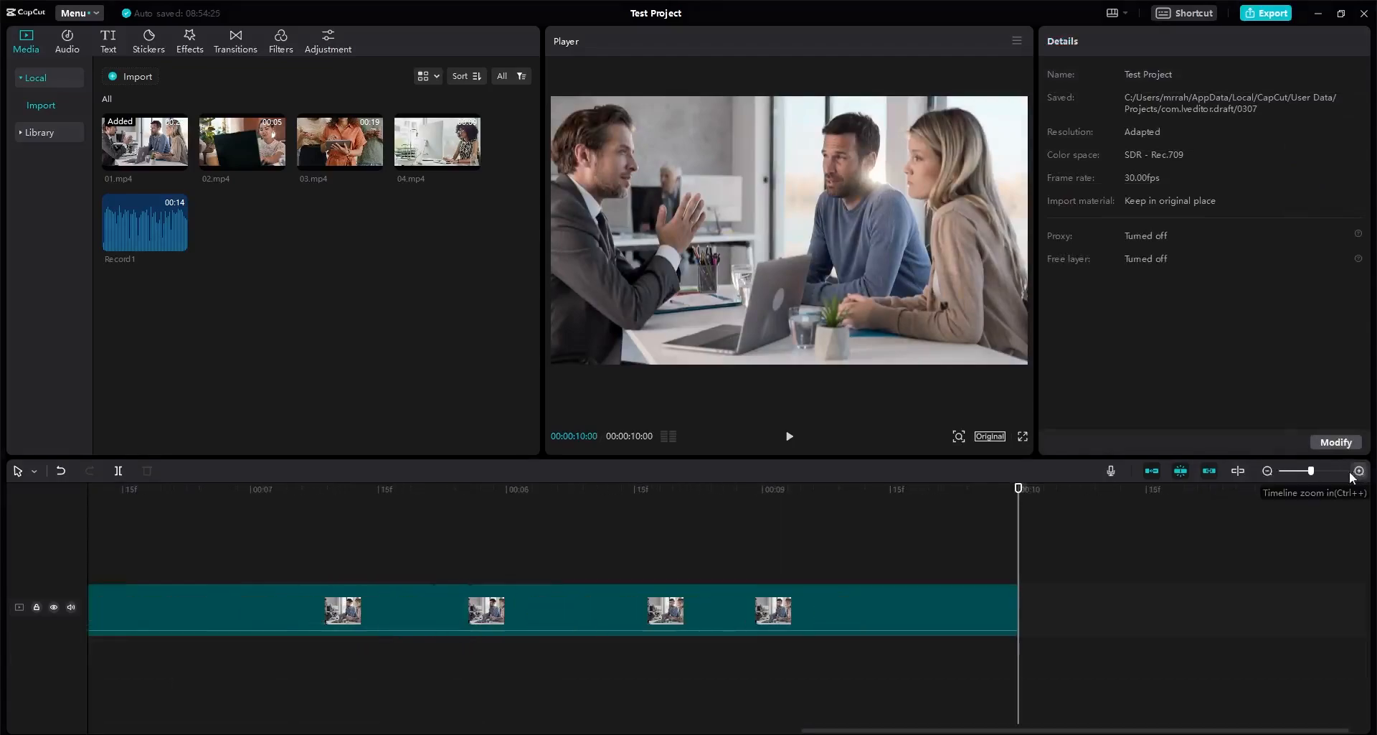
{"action": "left_click_drag", "start_coordinate": [1314, 470], "coordinate": [1281, 482]}
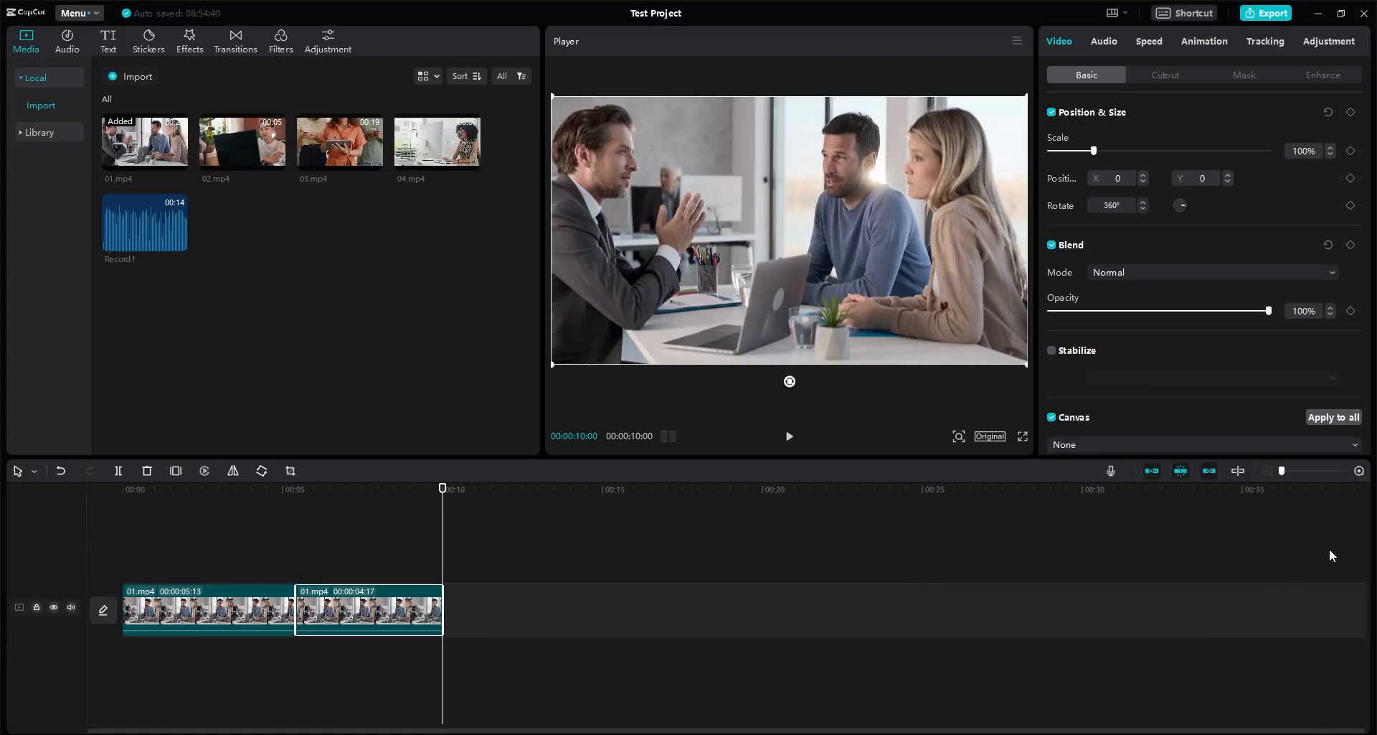
{"action": "left_click", "coordinate": [1359, 472]}
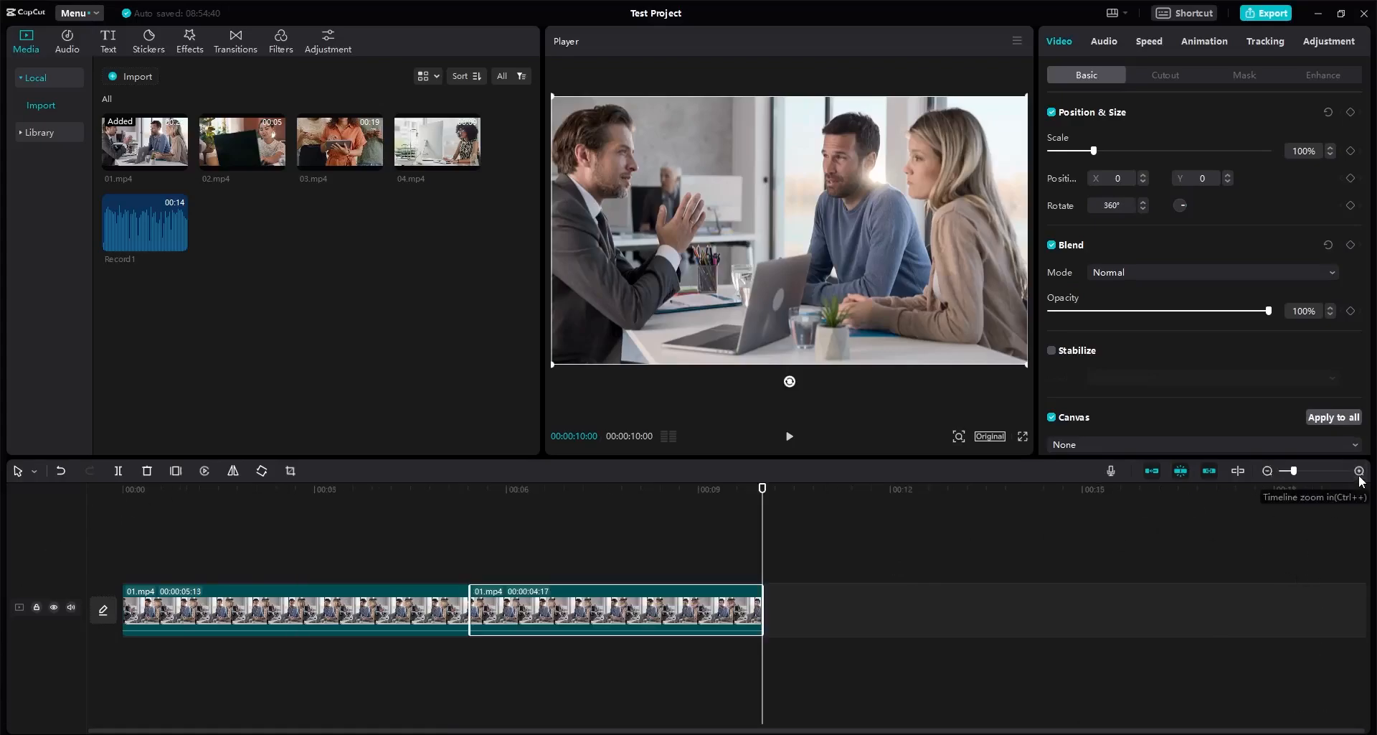
{"action": "left_click", "coordinate": [1359, 472]}
{"action": "left_click_drag", "start_coordinate": [638, 491], "coordinate": [742, 491]}
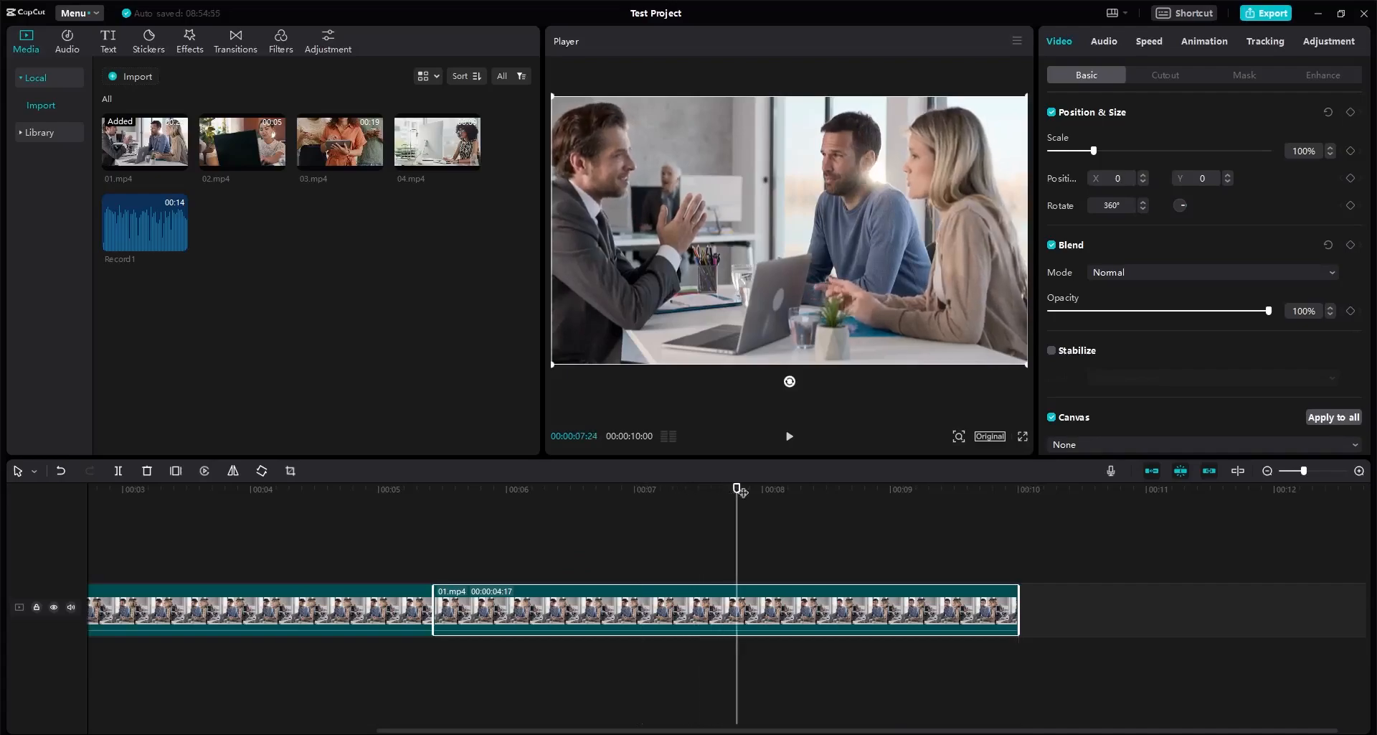
{"action": "left_click", "coordinate": [1266, 471]}
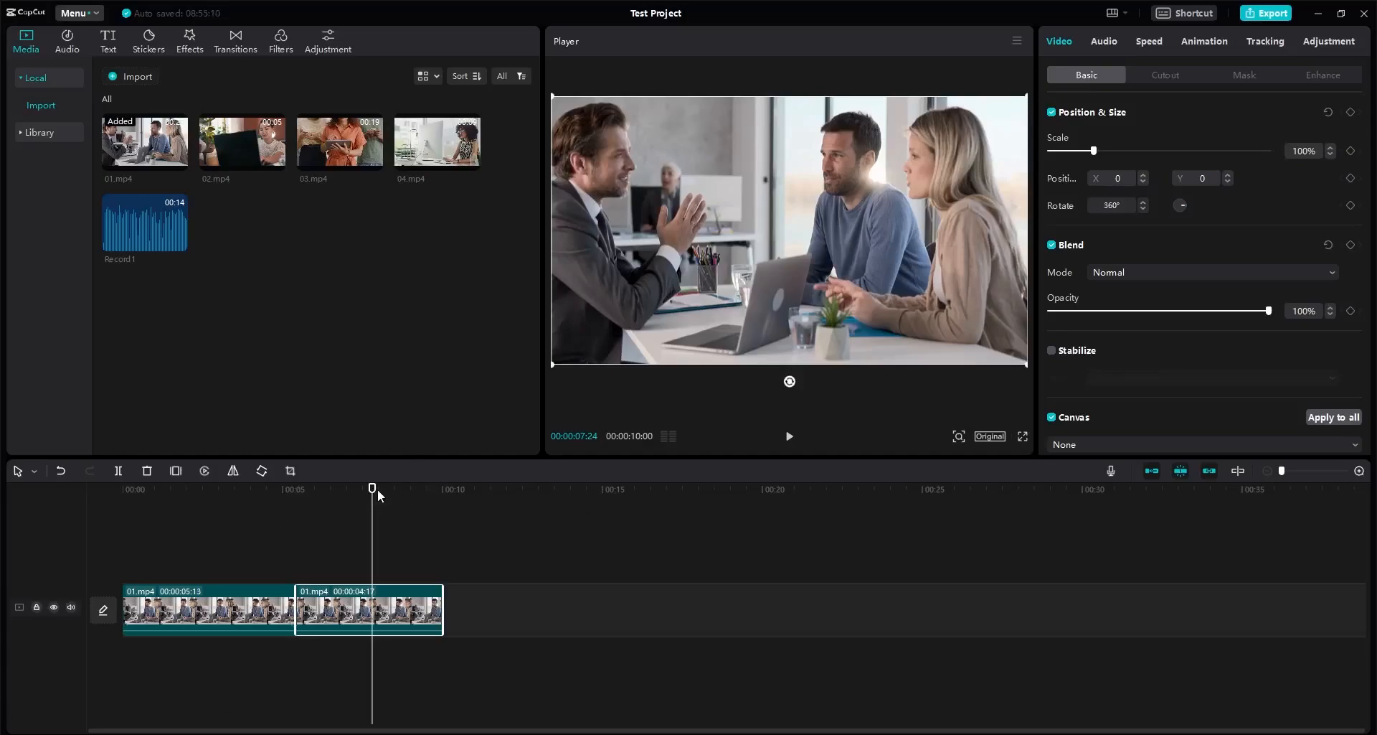
{"action": "left_click_drag", "start_coordinate": [377, 488], "coordinate": [313, 499]}
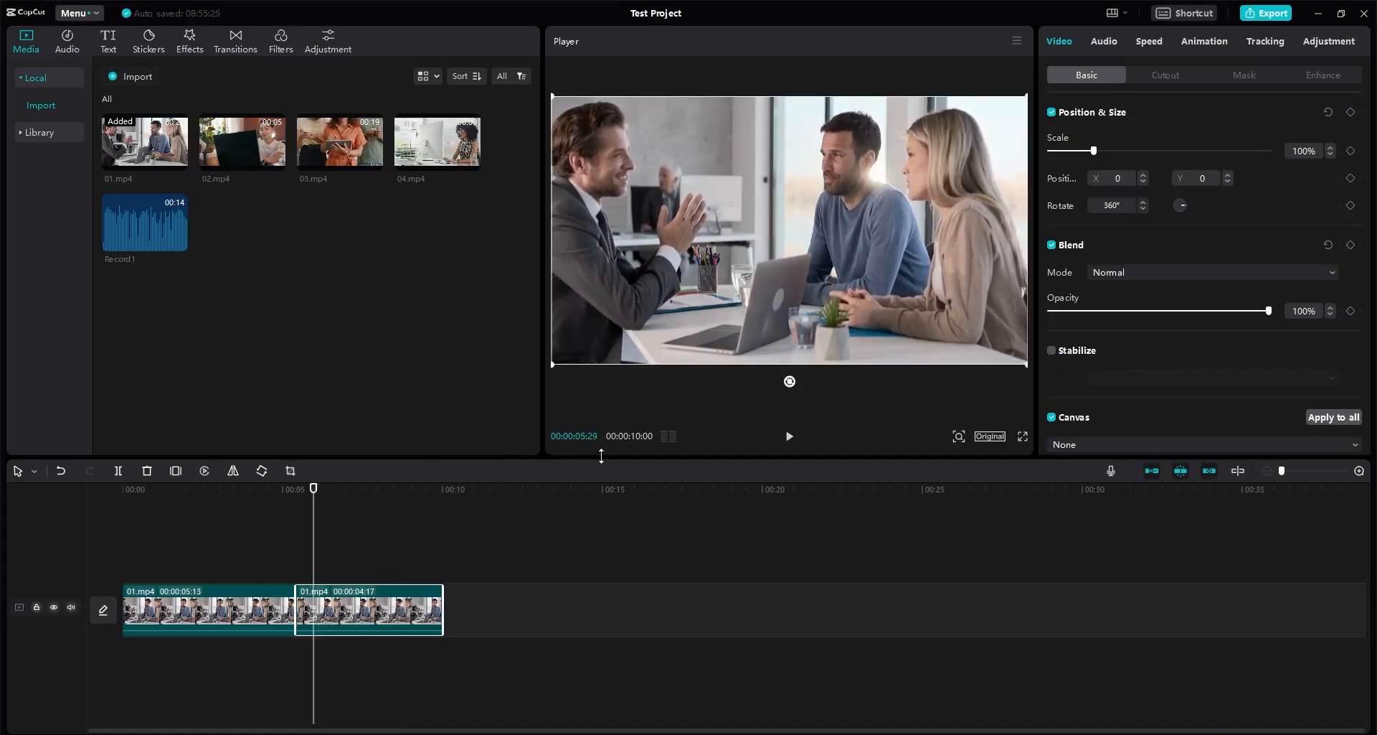
{"action": "left_click", "coordinate": [1360, 470]}
{"action": "left_click", "coordinate": [1360, 474]}
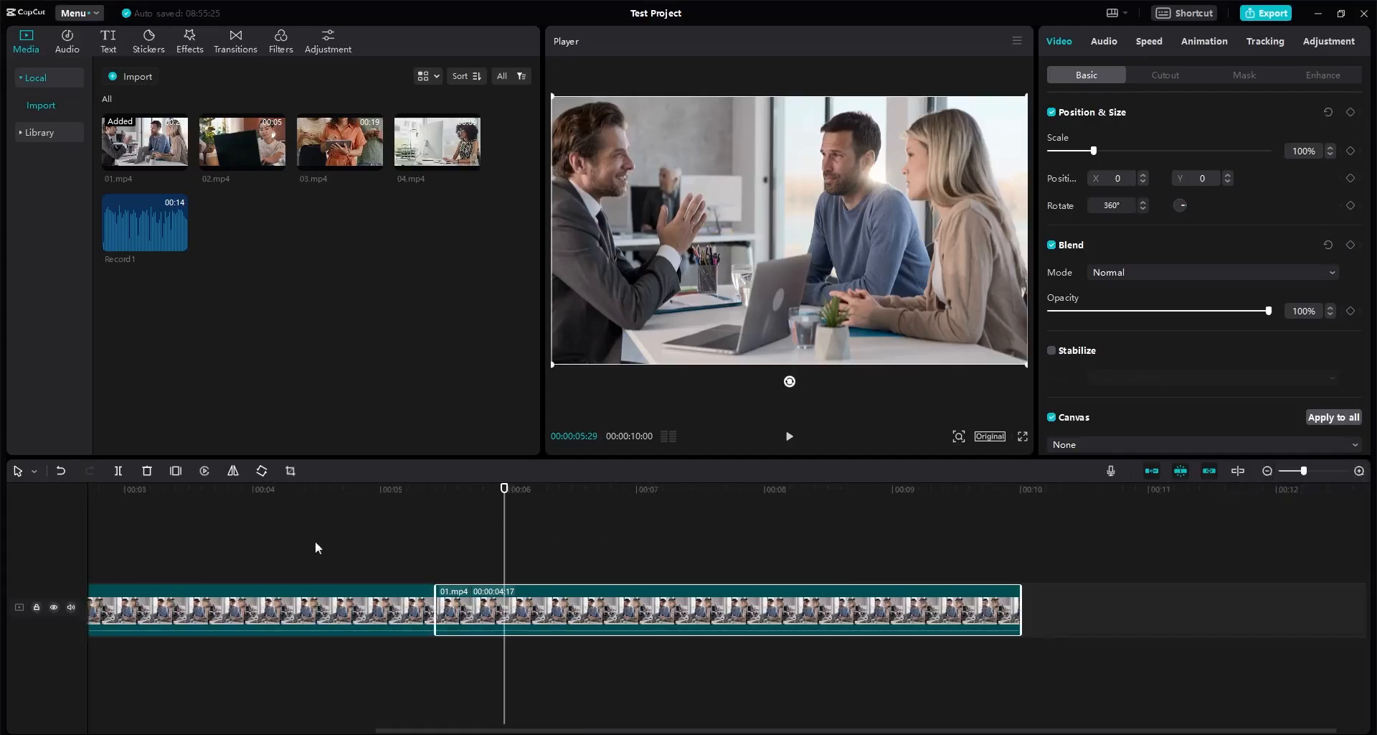
Step: Examine the timeline ruler and the 01.mp4 segments from the start at several zoom levels, with the playhead at 00:00:06:00
{"action": "left_click_drag", "start_coordinate": [425, 730], "coordinate": [138, 731]}
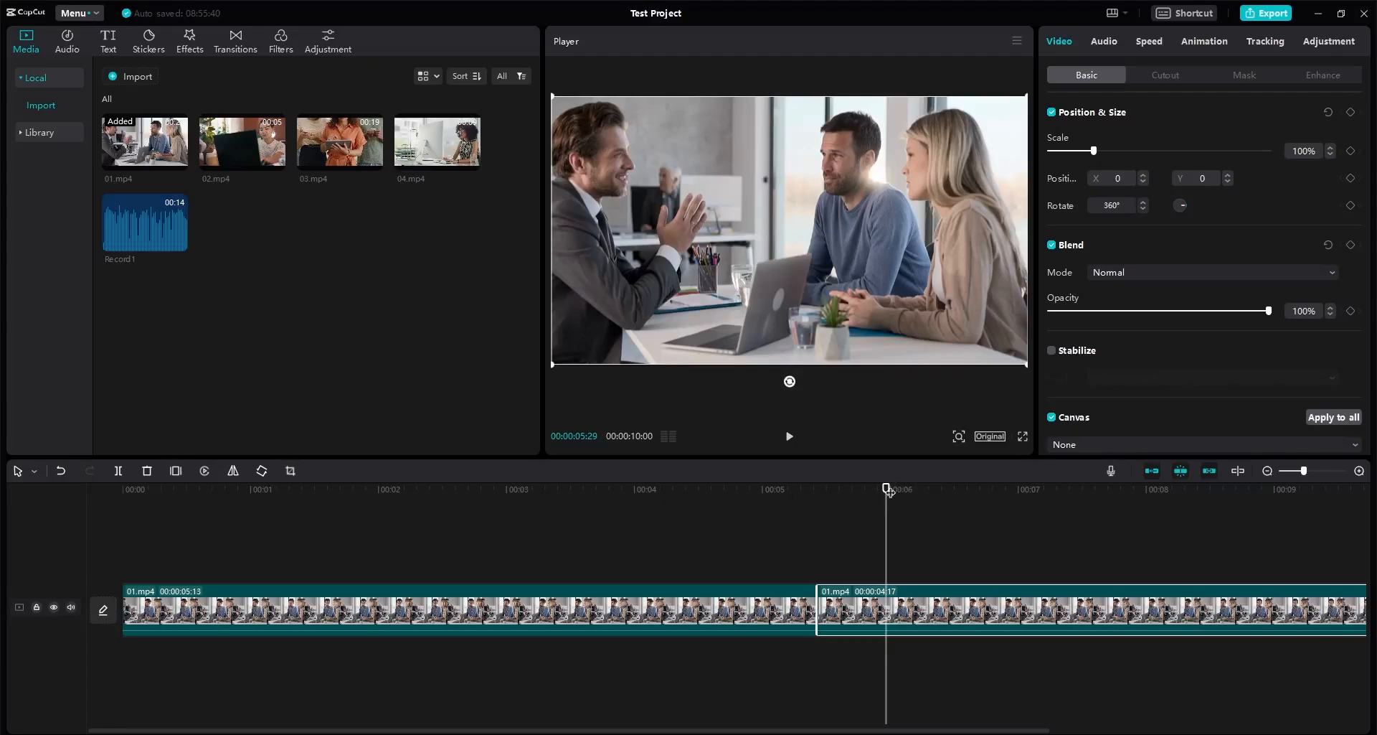
{"action": "left_click_drag", "start_coordinate": [889, 490], "coordinate": [890, 490]}
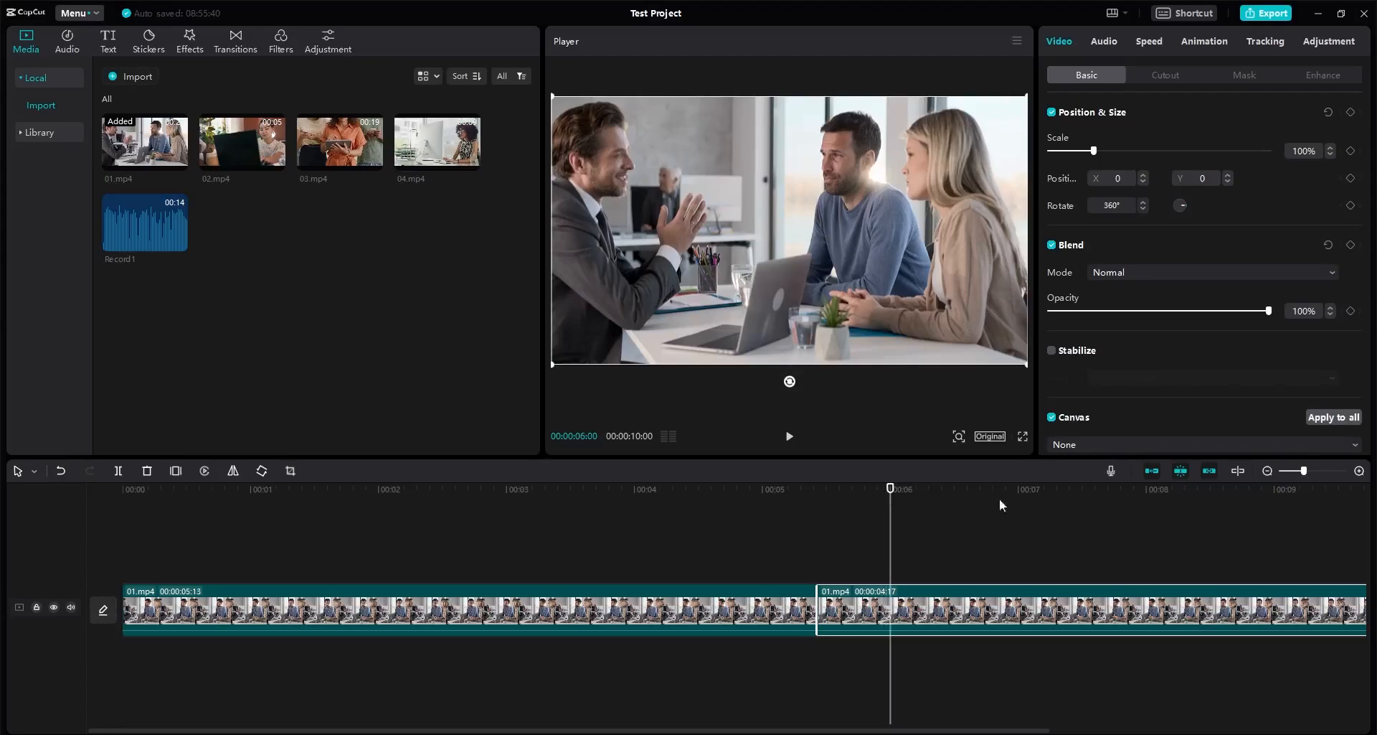
{"action": "left_click", "coordinate": [1359, 471]}
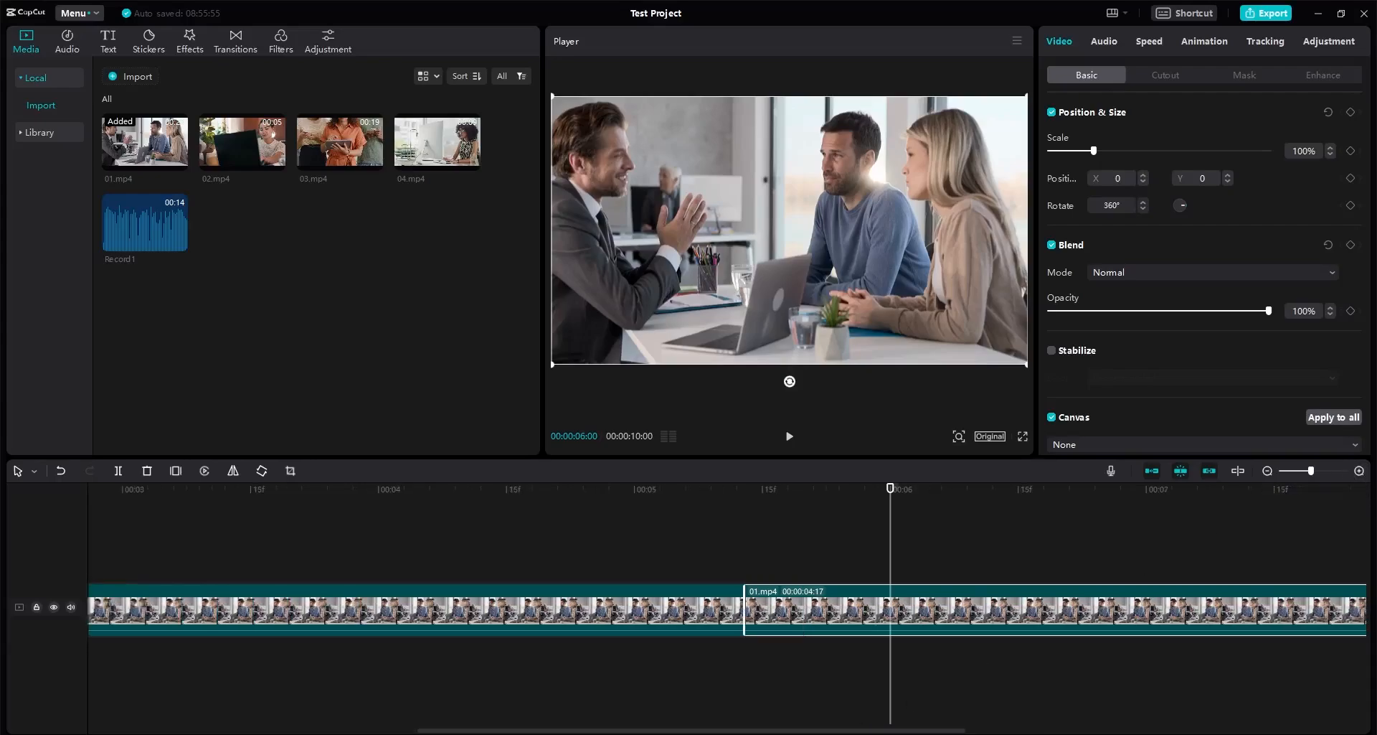
{"action": "left_click_drag", "start_coordinate": [810, 730], "coordinate": [481, 731]}
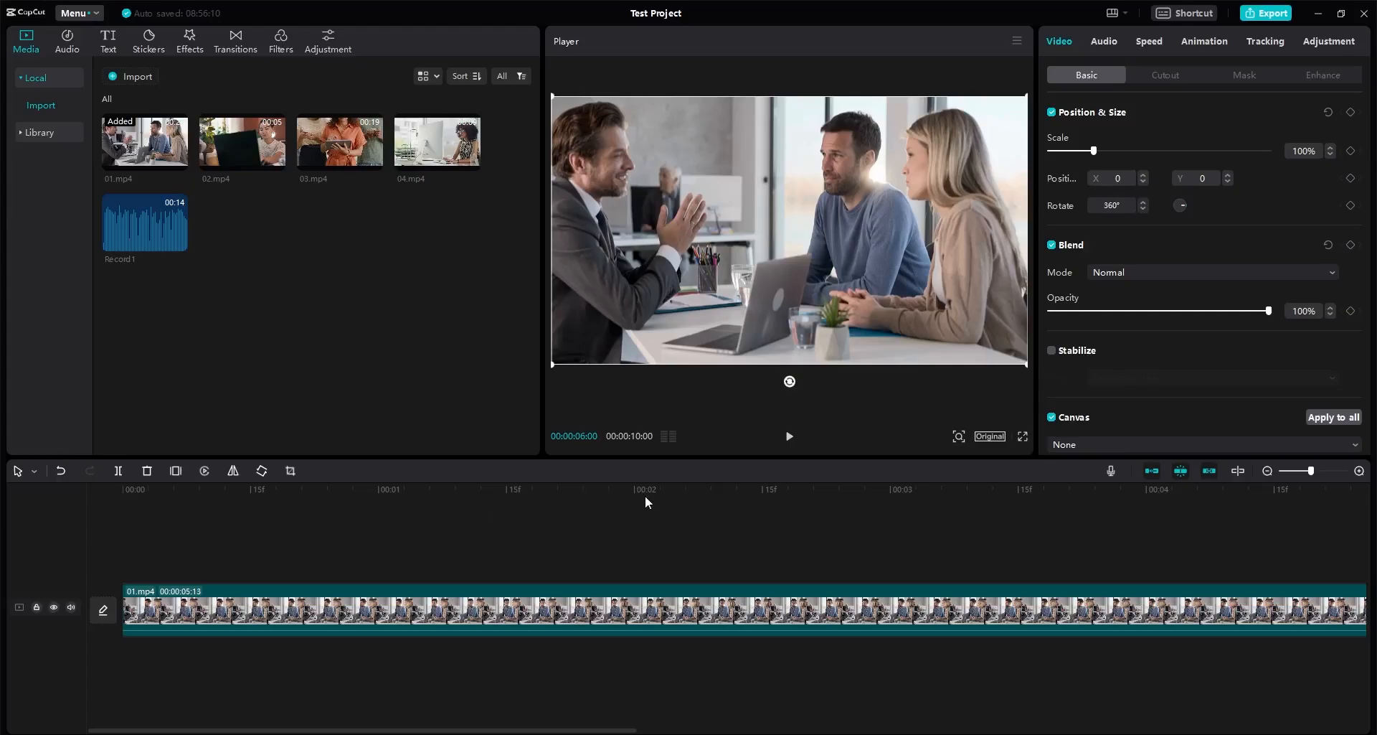
{"action": "left_click", "coordinate": [1268, 472]}
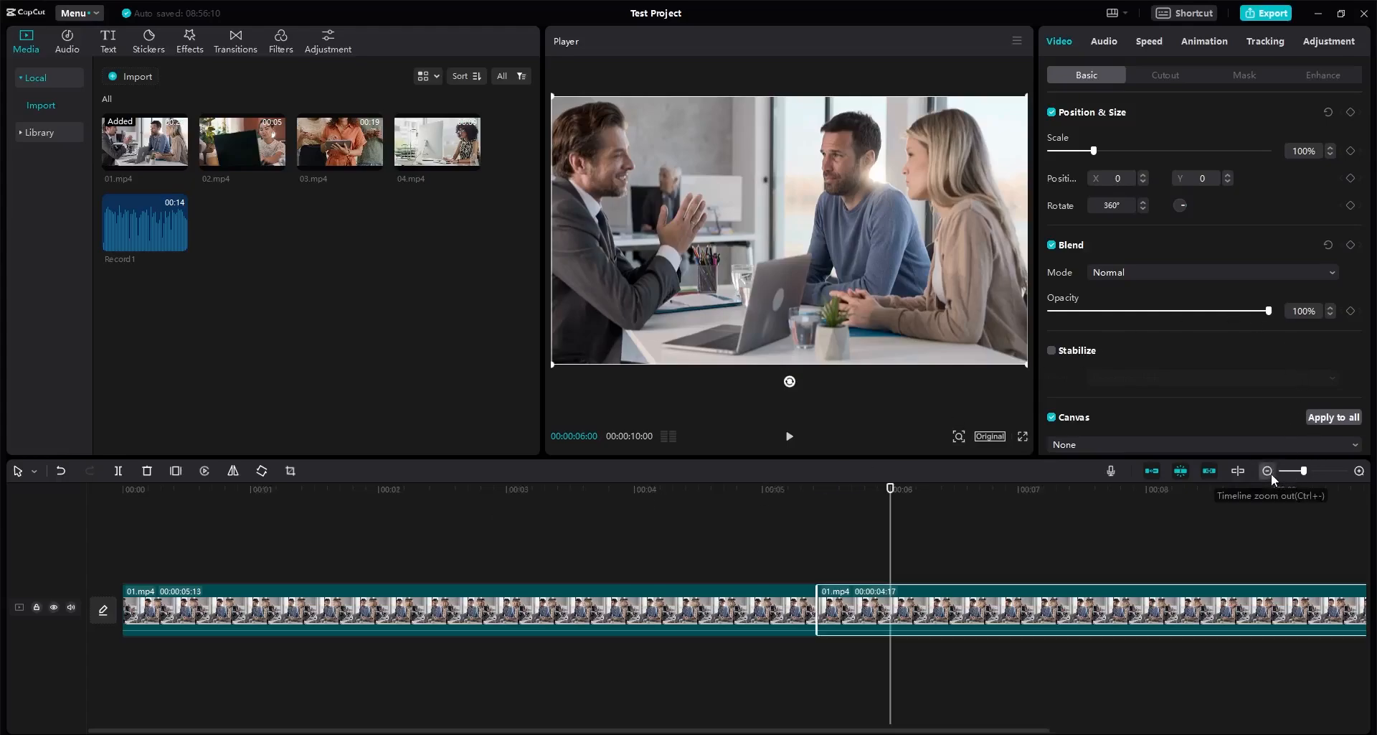
{"action": "left_click", "coordinate": [1268, 471]}
{"action": "left_click", "coordinate": [1360, 470]}
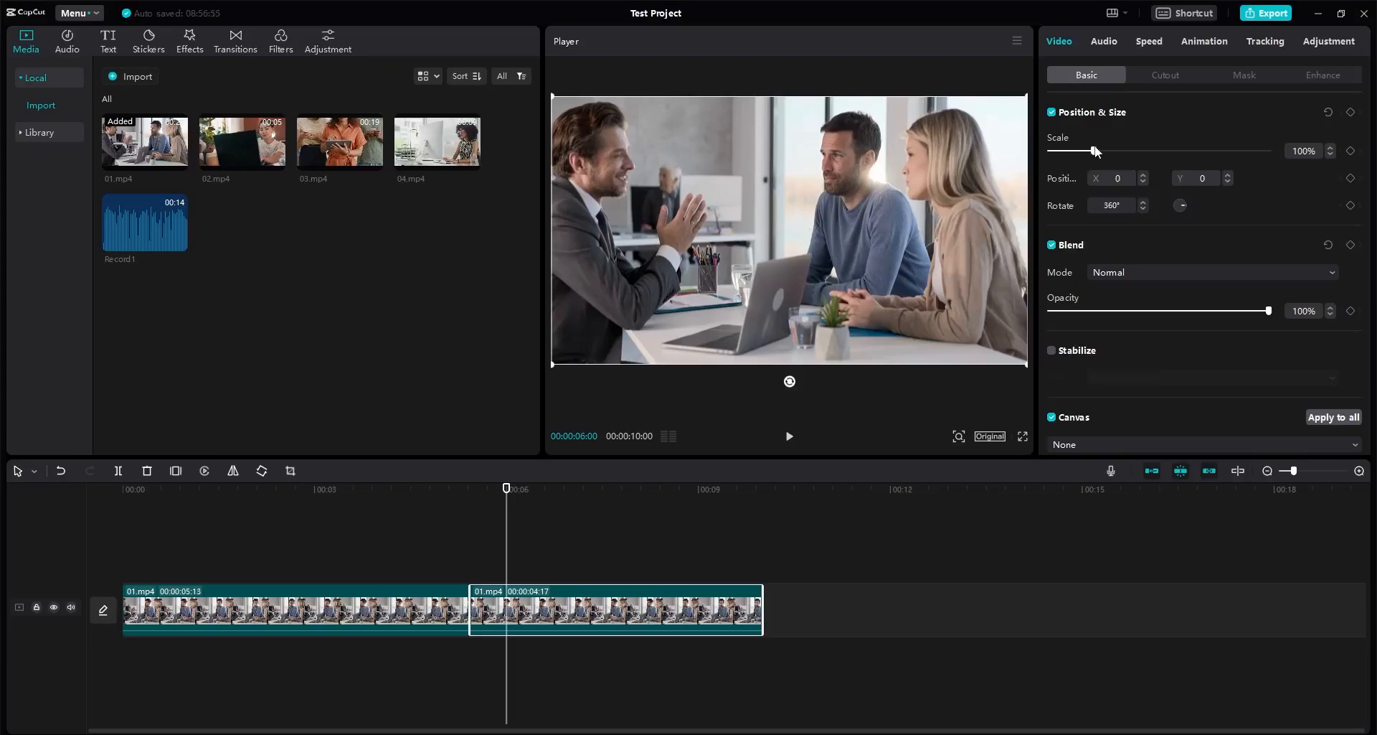
Step: Shrink the second 01.mp4 segment to 55% scale and restore it to 100%
{"action": "mouse_move", "coordinate": [1095, 150]}
{"action": "left_mouse_down"}
{"action": "mouse_move", "coordinate": [1143, 149]}
{"action": "mouse_move", "coordinate": [1074, 151]}
{"action": "left_mouse_up"}
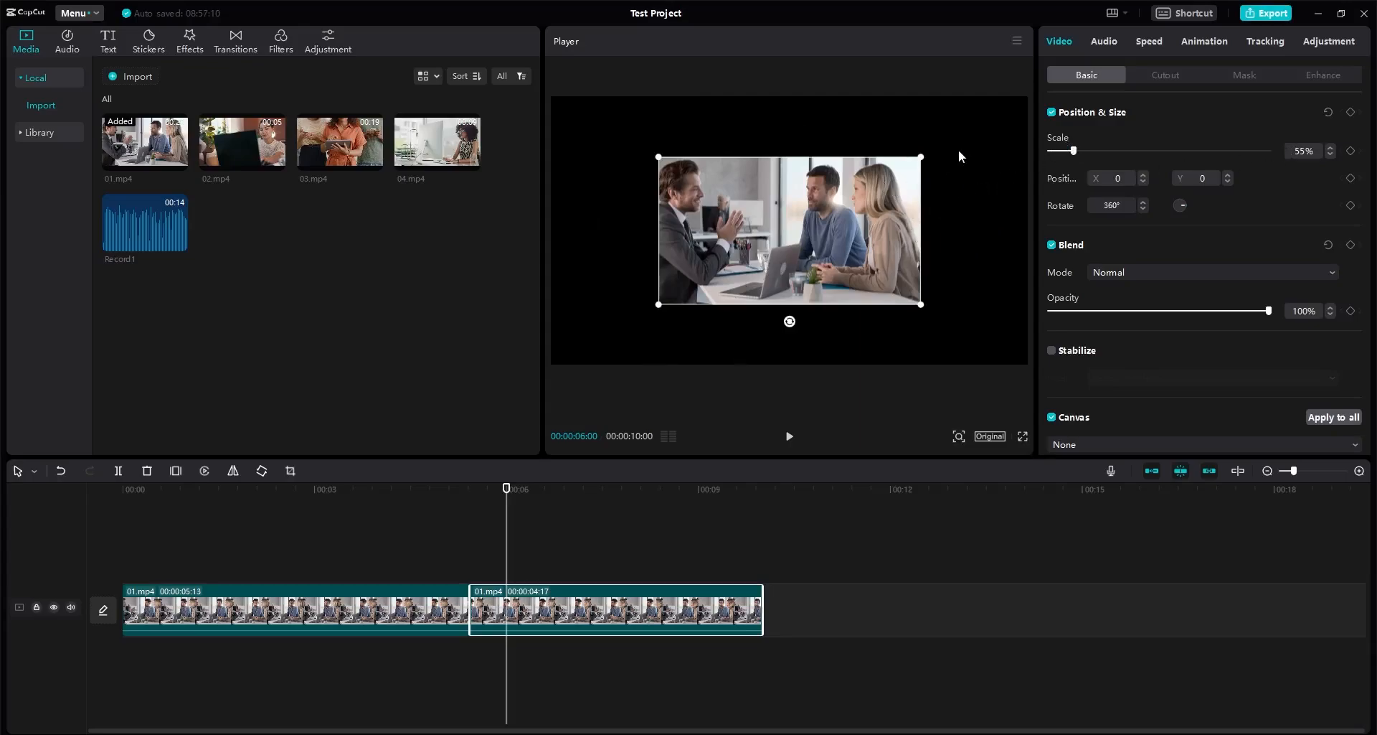
{"action": "left_click", "coordinate": [1306, 152]}
{"action": "type", "text": "100"}
{"action": "key", "text": "Return"}
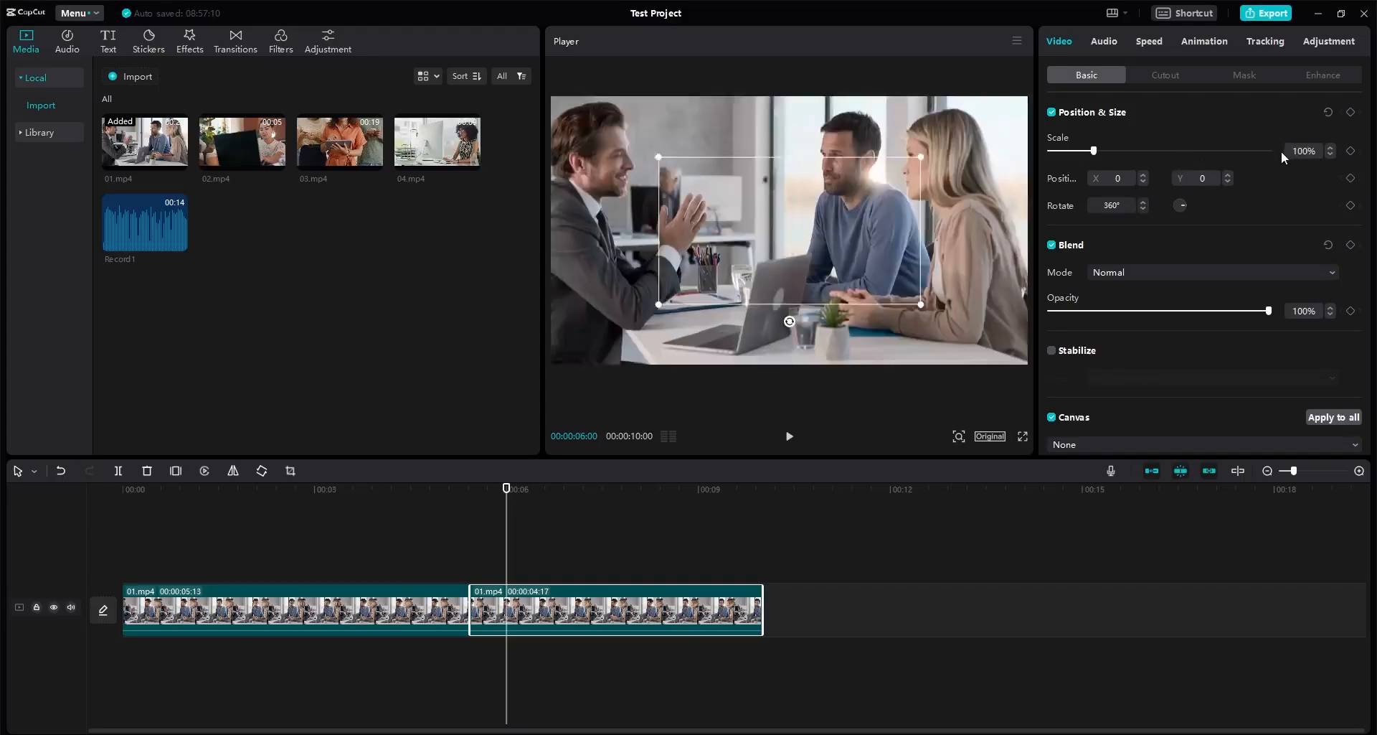
Step: Enlarge the second 01.mp4 segment to about 139% scale, reduce it to about 71%, and return it to 100%
{"action": "left_click", "coordinate": [1113, 152]}
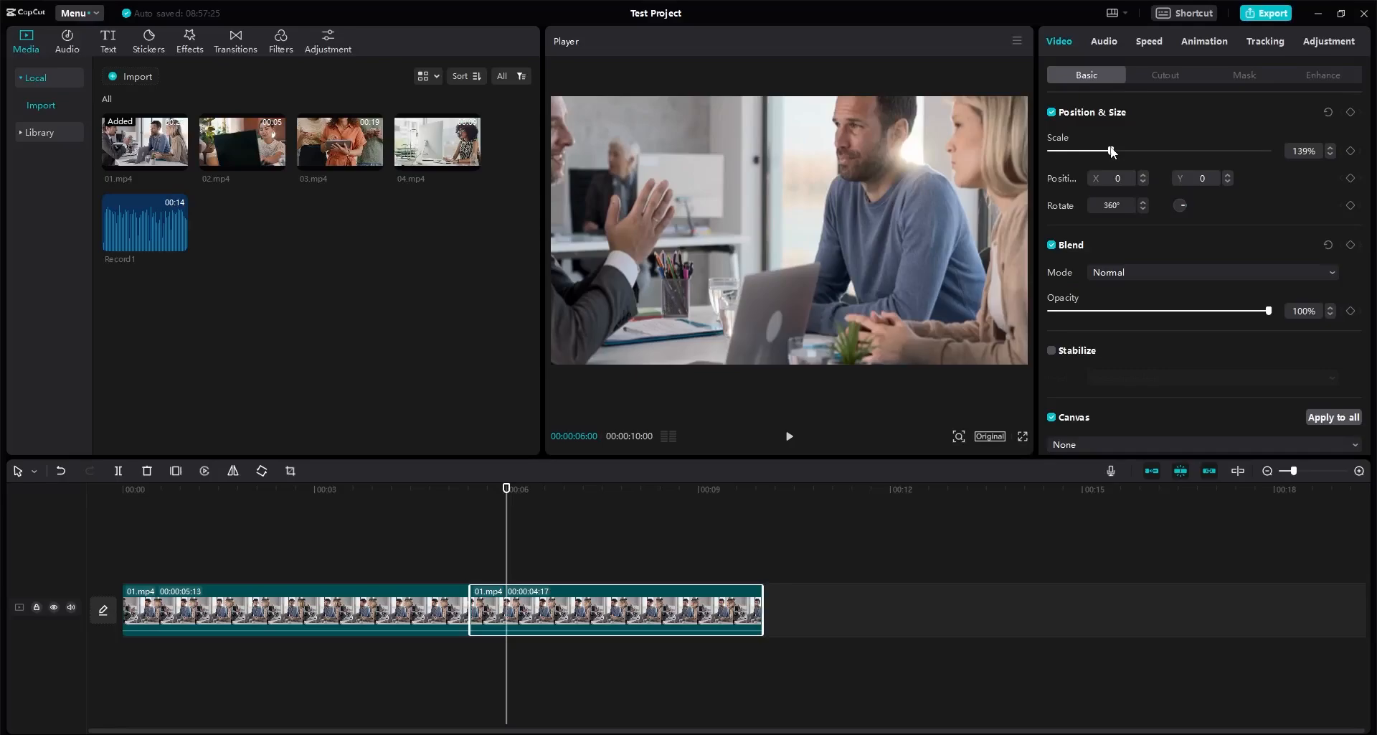
{"action": "left_click_drag", "start_coordinate": [1113, 151], "coordinate": [1083, 149]}
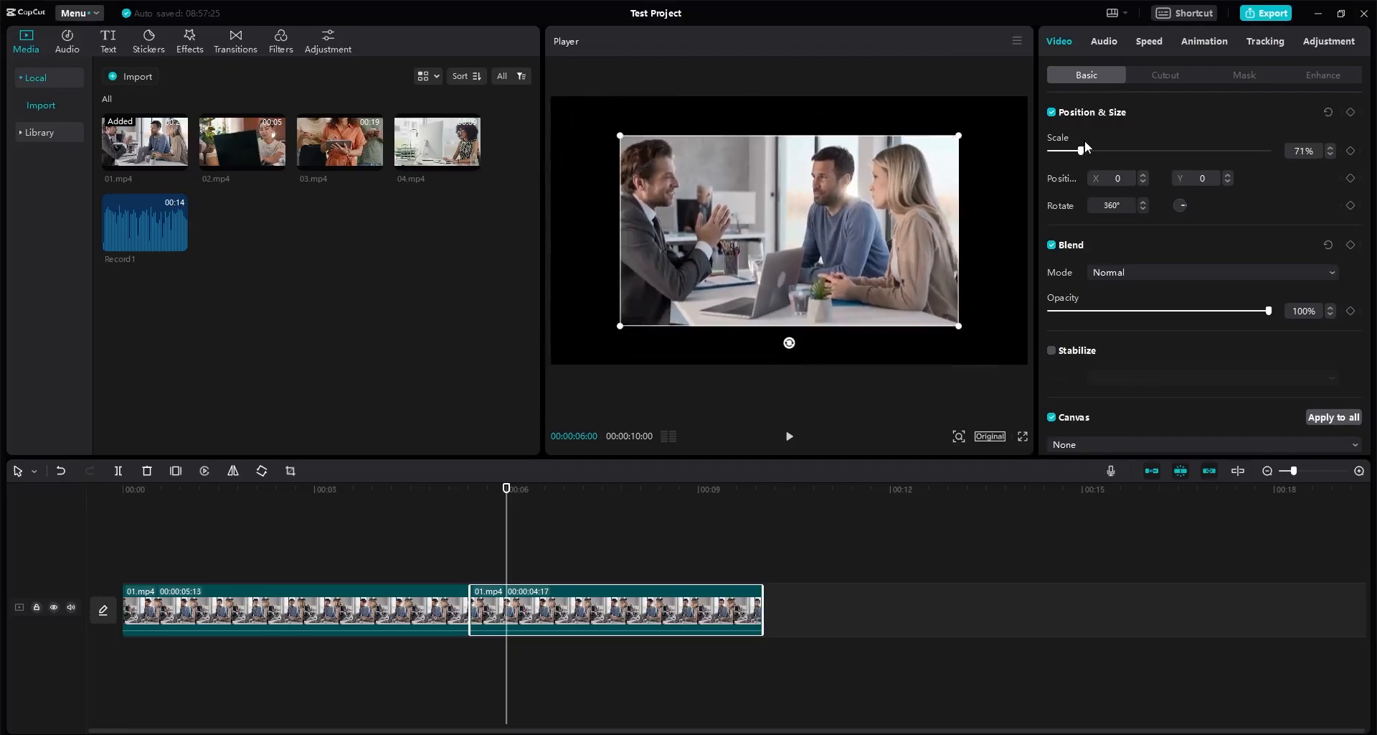
{"action": "left_click_drag", "start_coordinate": [1081, 153], "coordinate": [1094, 154]}
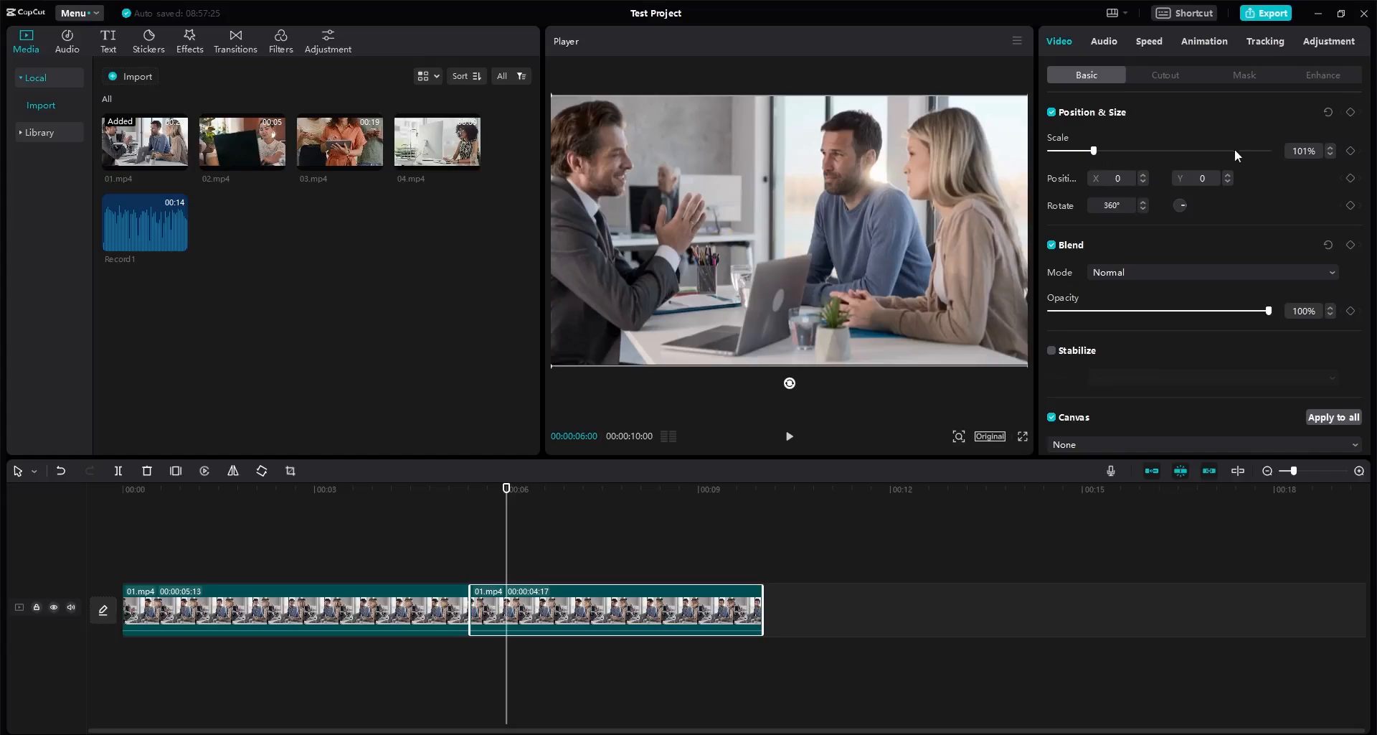
{"action": "left_click", "coordinate": [1331, 155]}
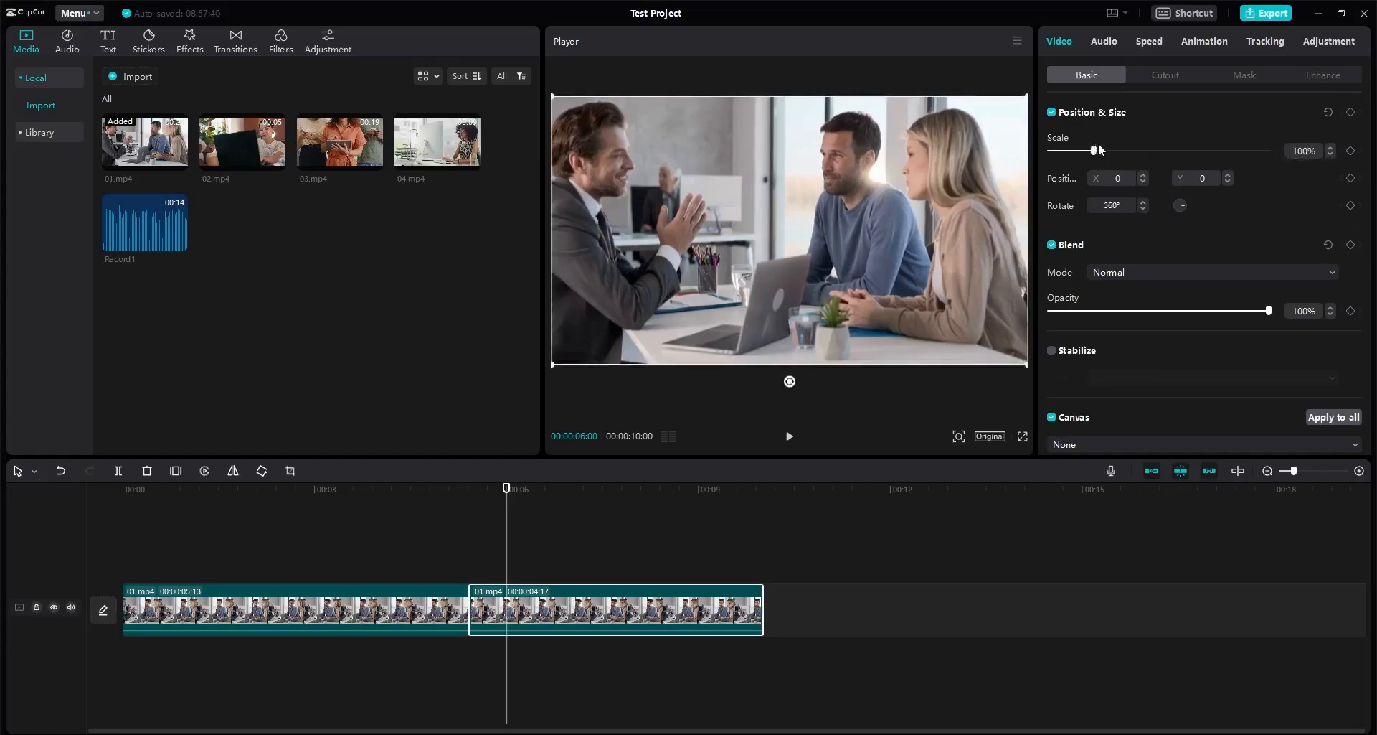
Step: Lower the second segment's scale below 100% in 1% increments and raise it back to 100%
{"action": "left_click_drag", "start_coordinate": [1096, 152], "coordinate": [1093, 153]}
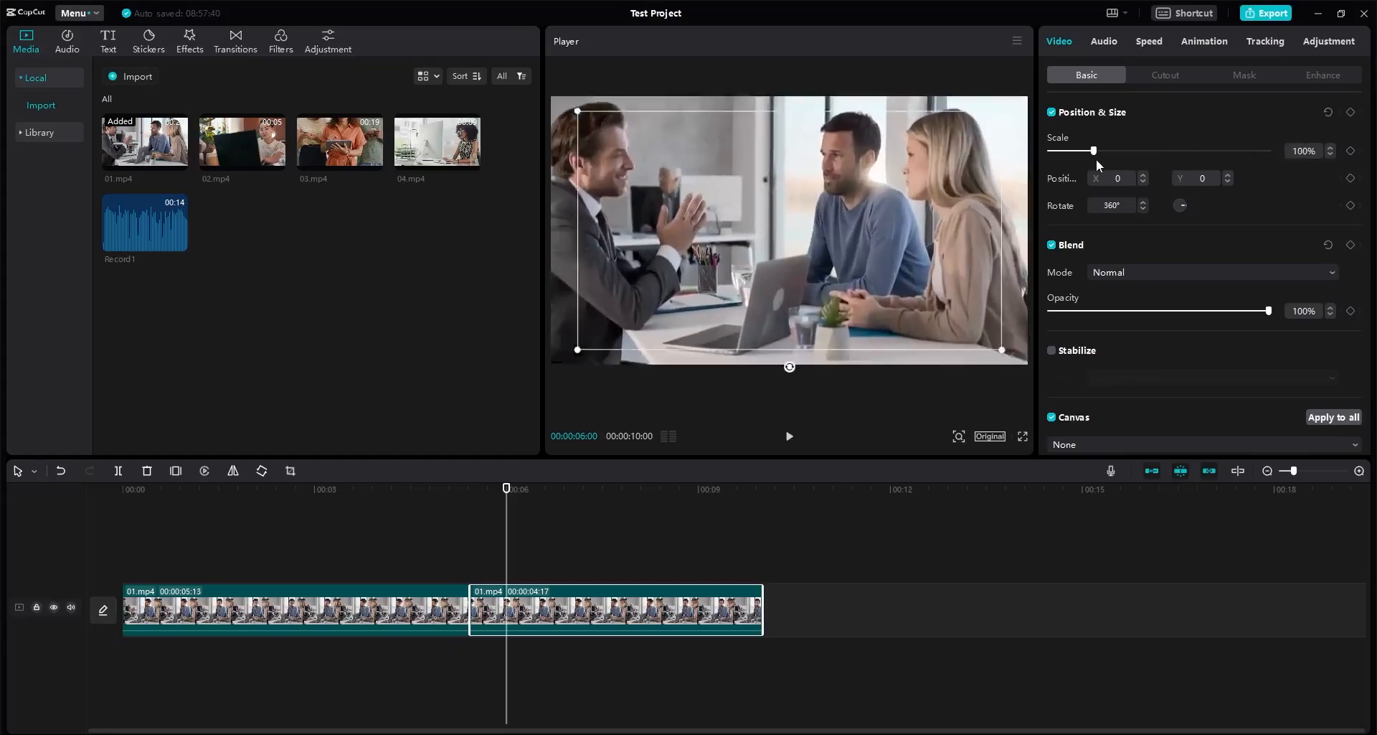
{"action": "left_click", "coordinate": [1331, 155]}
{"action": "left_click", "coordinate": [1330, 155]}
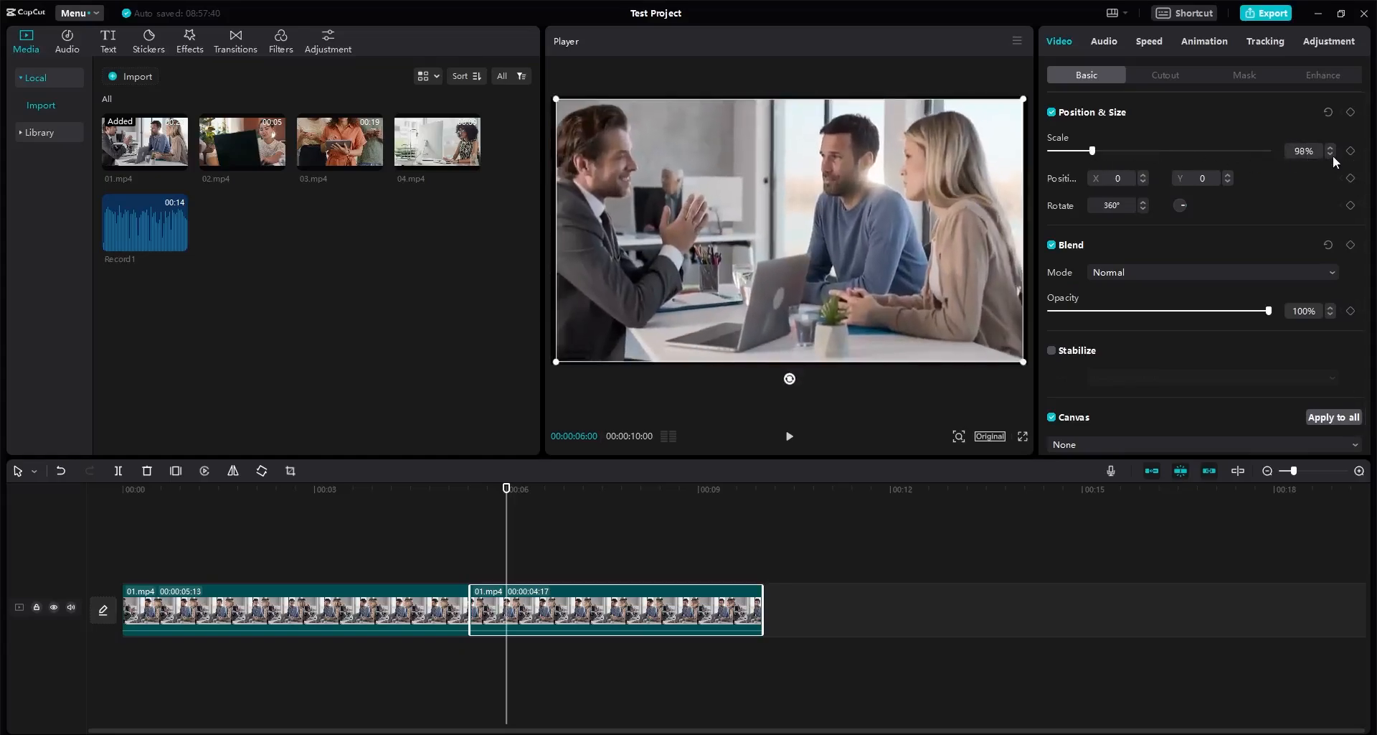
{"action": "left_click", "coordinate": [1331, 155]}
{"action": "left_click", "coordinate": [1330, 155]}
{"action": "left_click", "coordinate": [1330, 155]}
{"action": "left_click", "coordinate": [1330, 147]}
{"action": "left_click", "coordinate": [1331, 147]}
{"action": "left_click", "coordinate": [1330, 147]}
{"action": "left_click", "coordinate": [1331, 147]}
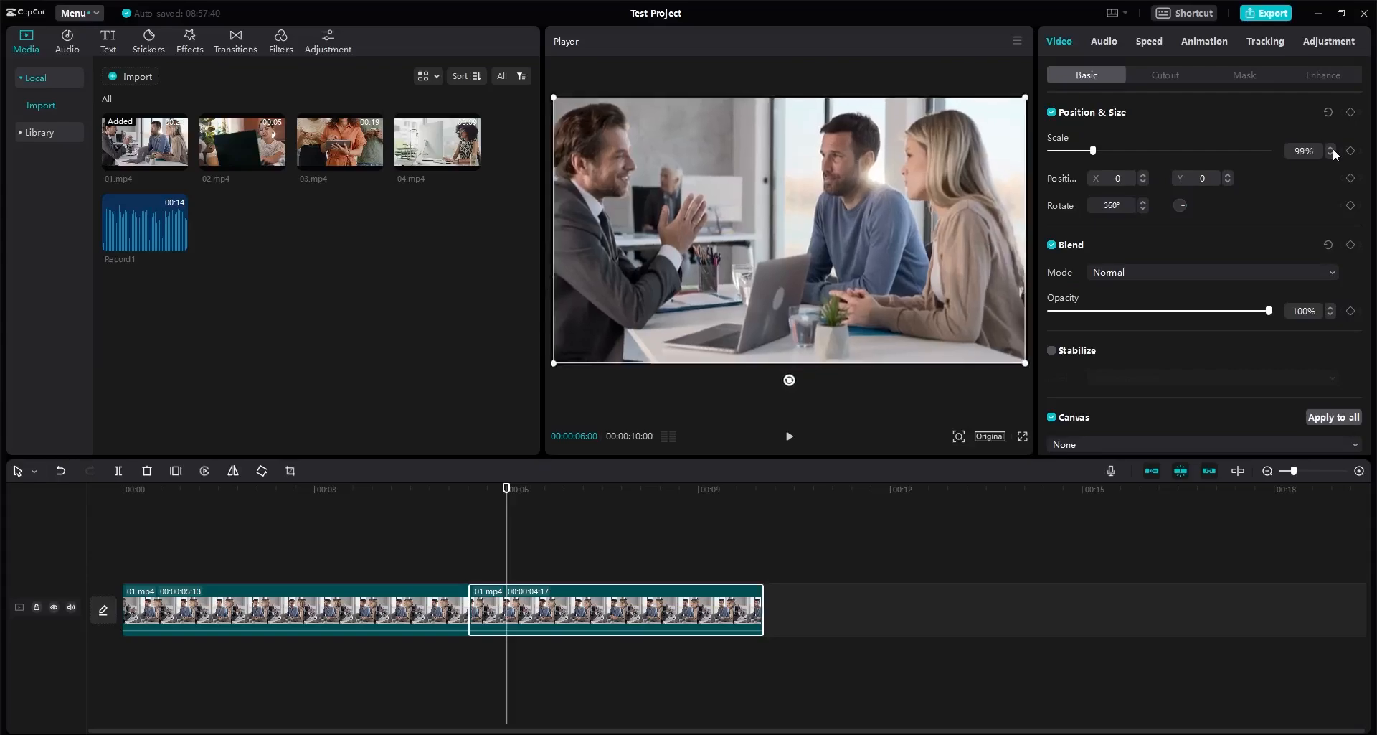
{"action": "left_click", "coordinate": [1330, 147]}
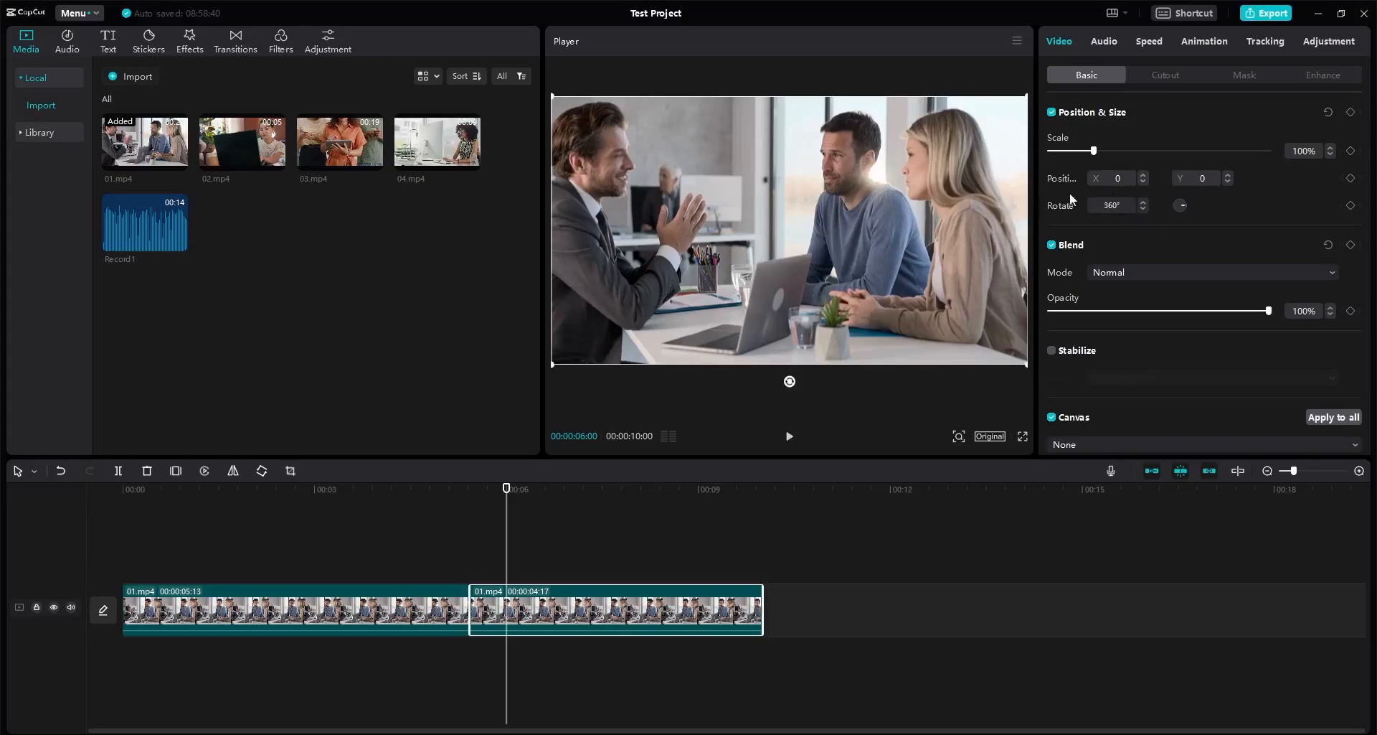
Step: Shift the second 01.mp4 segment horizontally by trying an X position of 50 and increasing it to 200
{"action": "left_click", "coordinate": [1119, 178]}
{"action": "key", "text": "Return"}
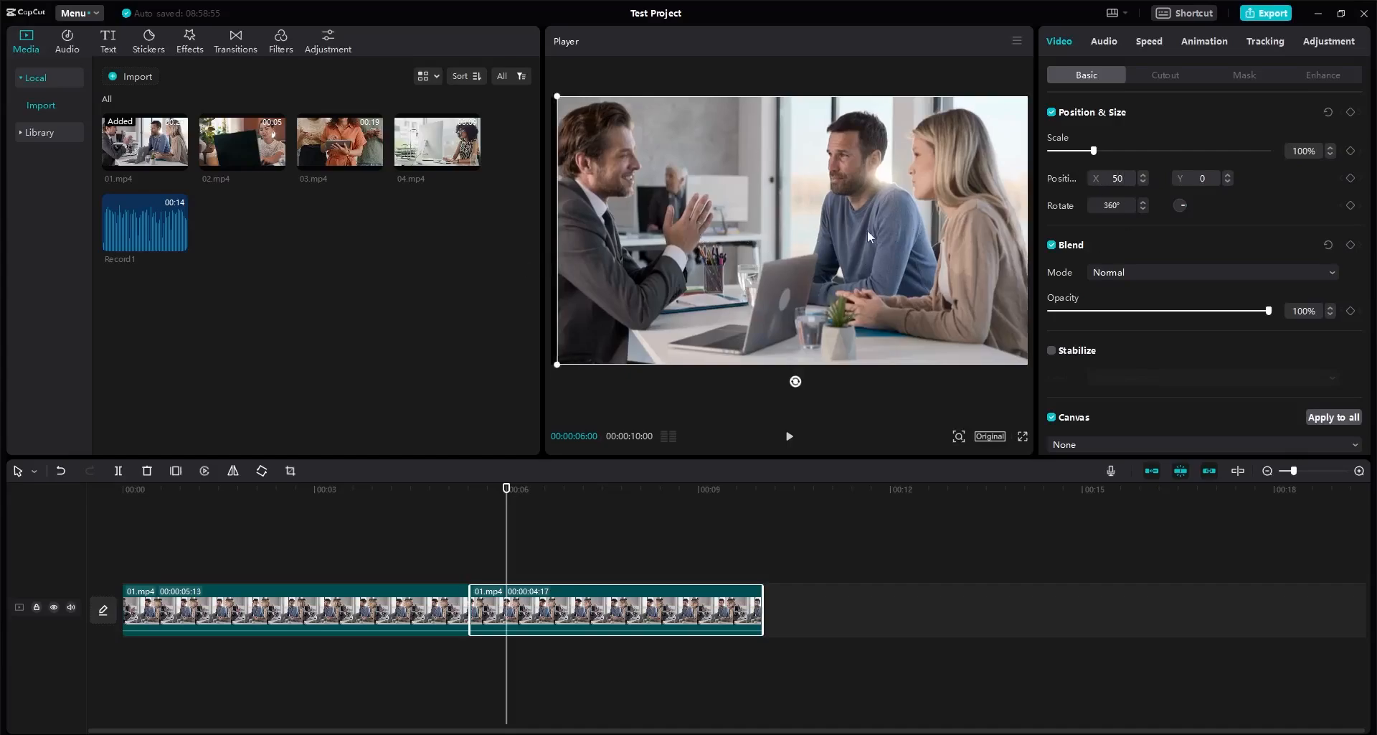
{"action": "left_click", "coordinate": [1116, 179]}
{"action": "type", "text": "100"}
{"action": "key", "text": "Return"}
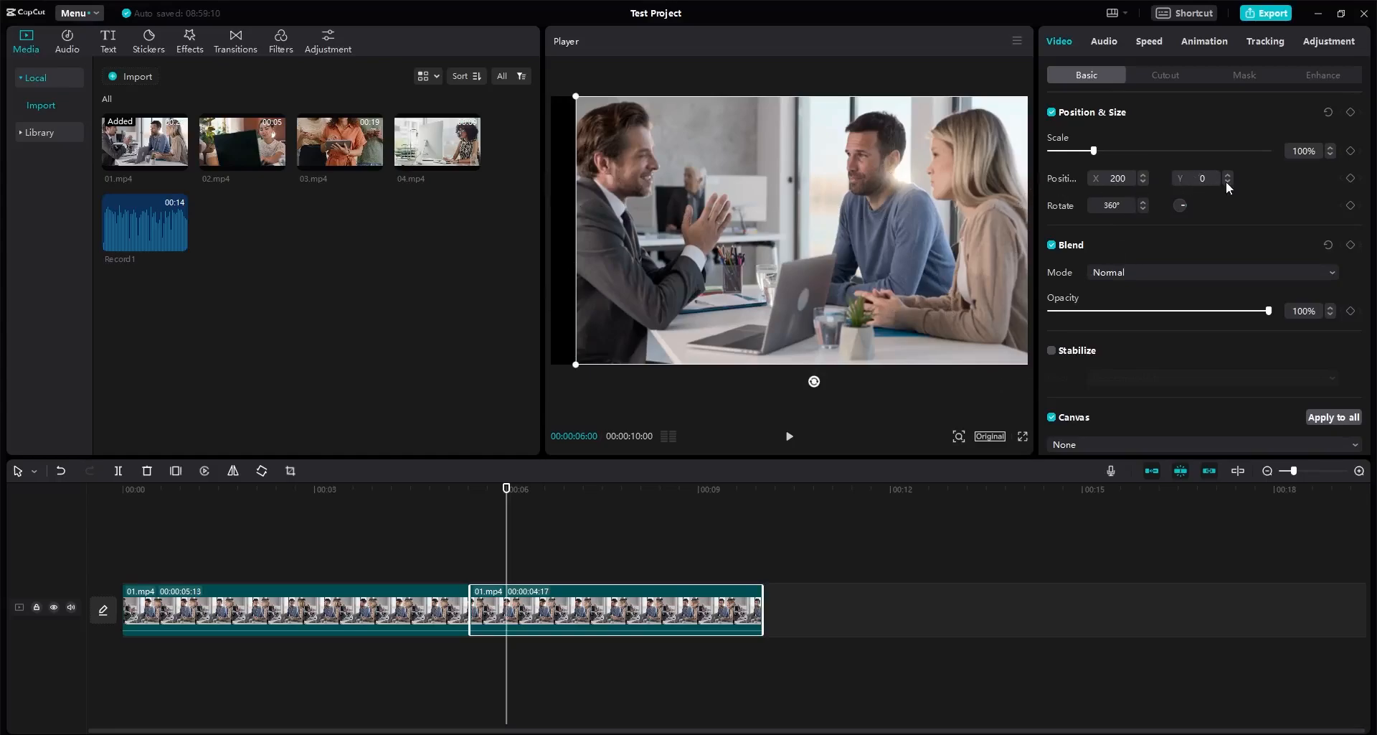
Step: Move the second 01.mp4 segment down in the frame with a Y position of -400
{"action": "left_click", "coordinate": [1202, 178]}
{"action": "key", "text": "BackSpace"}
{"action": "type", "text": "-400"}
{"action": "key", "text": "Return"}
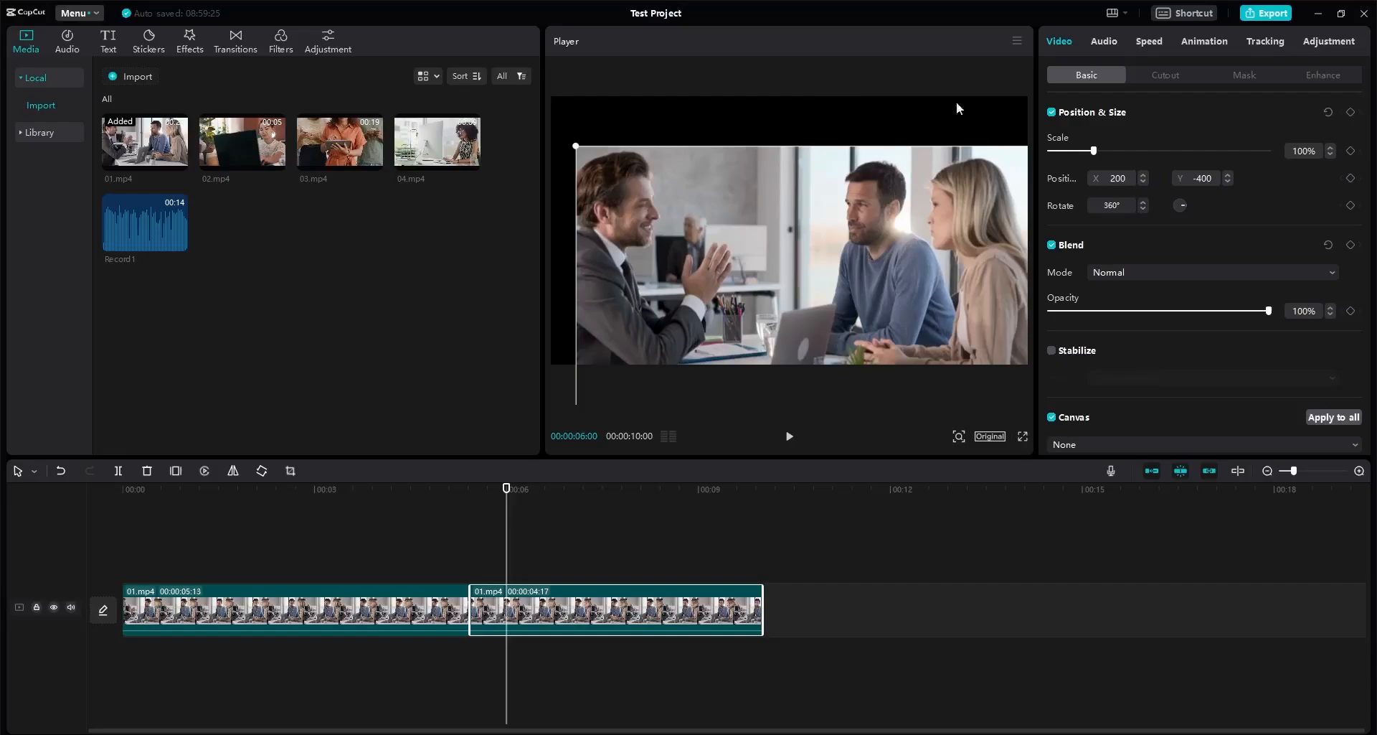
Step: Nudge the second segment's X position in small increments to 198, up to 206, and back to 203
{"action": "left_click", "coordinate": [1144, 180]}
{"action": "left_click", "coordinate": [1145, 179]}
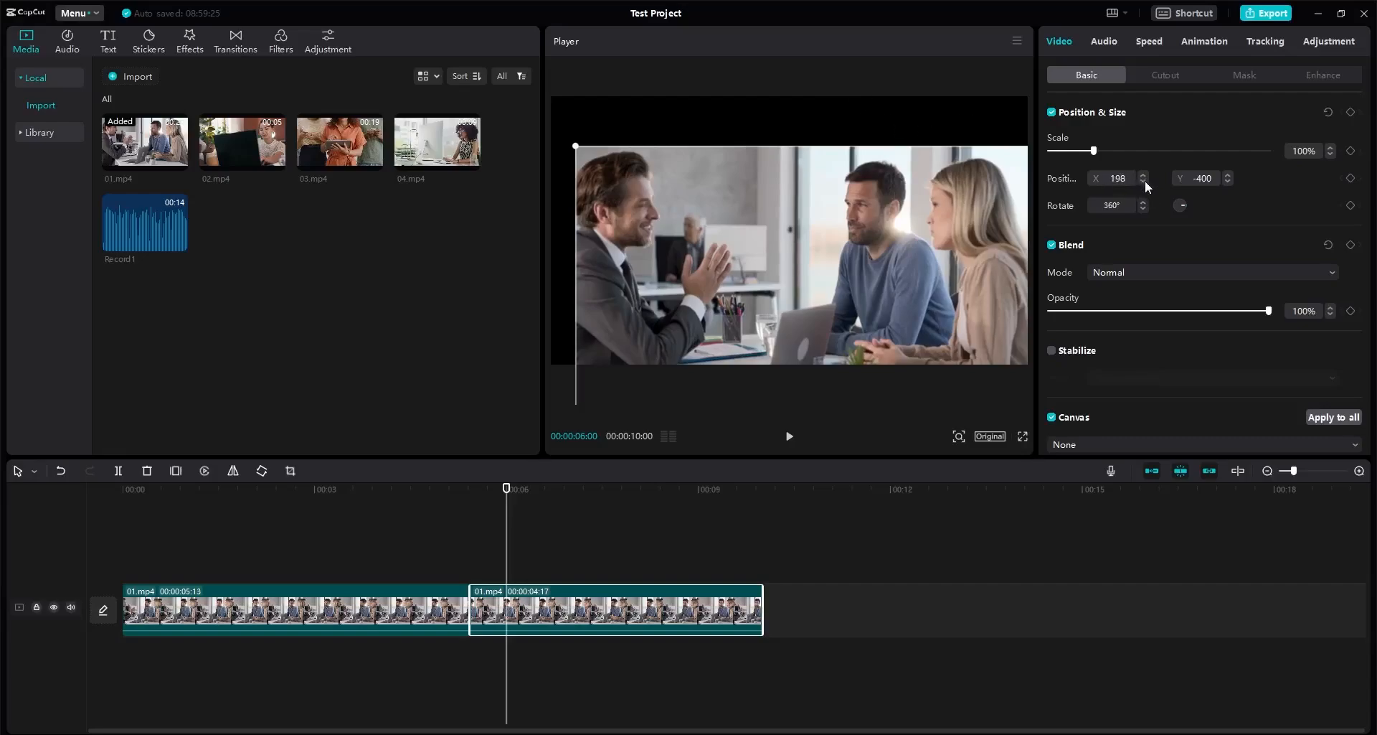
{"action": "left_click", "coordinate": [1144, 173]}
{"action": "left_click", "coordinate": [1143, 173]}
{"action": "left_click", "coordinate": [1144, 173]}
{"action": "left_click", "coordinate": [1144, 173]}
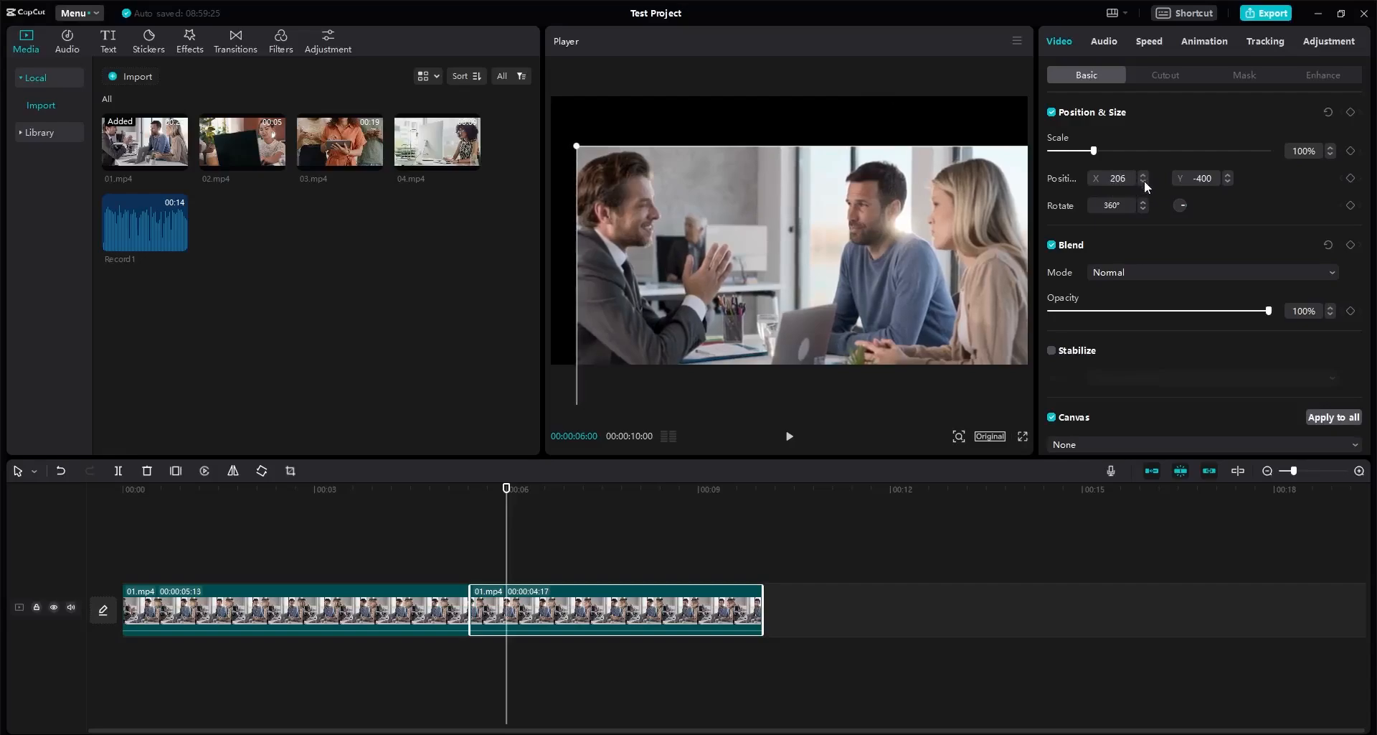
{"action": "left_click", "coordinate": [1144, 181]}
{"action": "left_click", "coordinate": [1144, 181]}
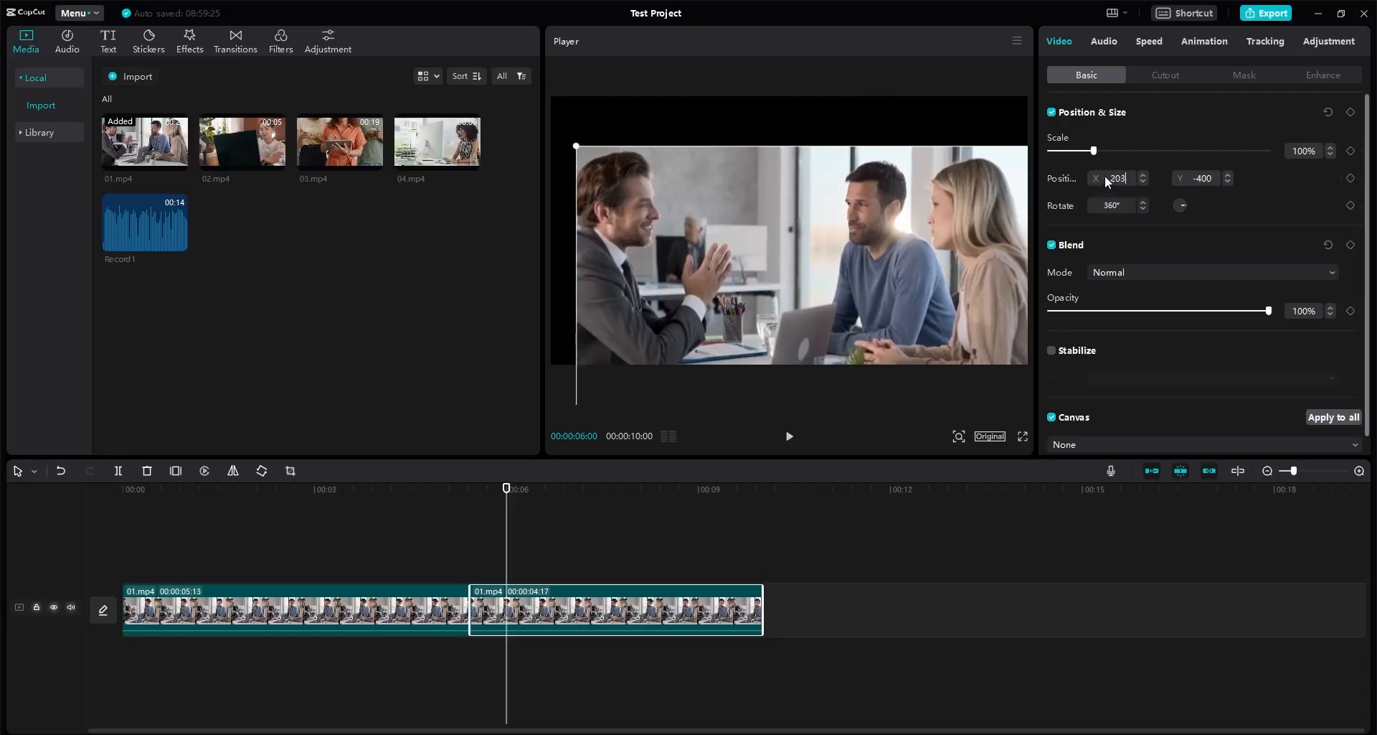
Step: Set both the X and Y positions of the second 01.mp4 segment to 0
{"action": "double_click", "coordinate": [1116, 178]}
{"action": "type", "text": "0"}
{"action": "key", "text": "Return"}
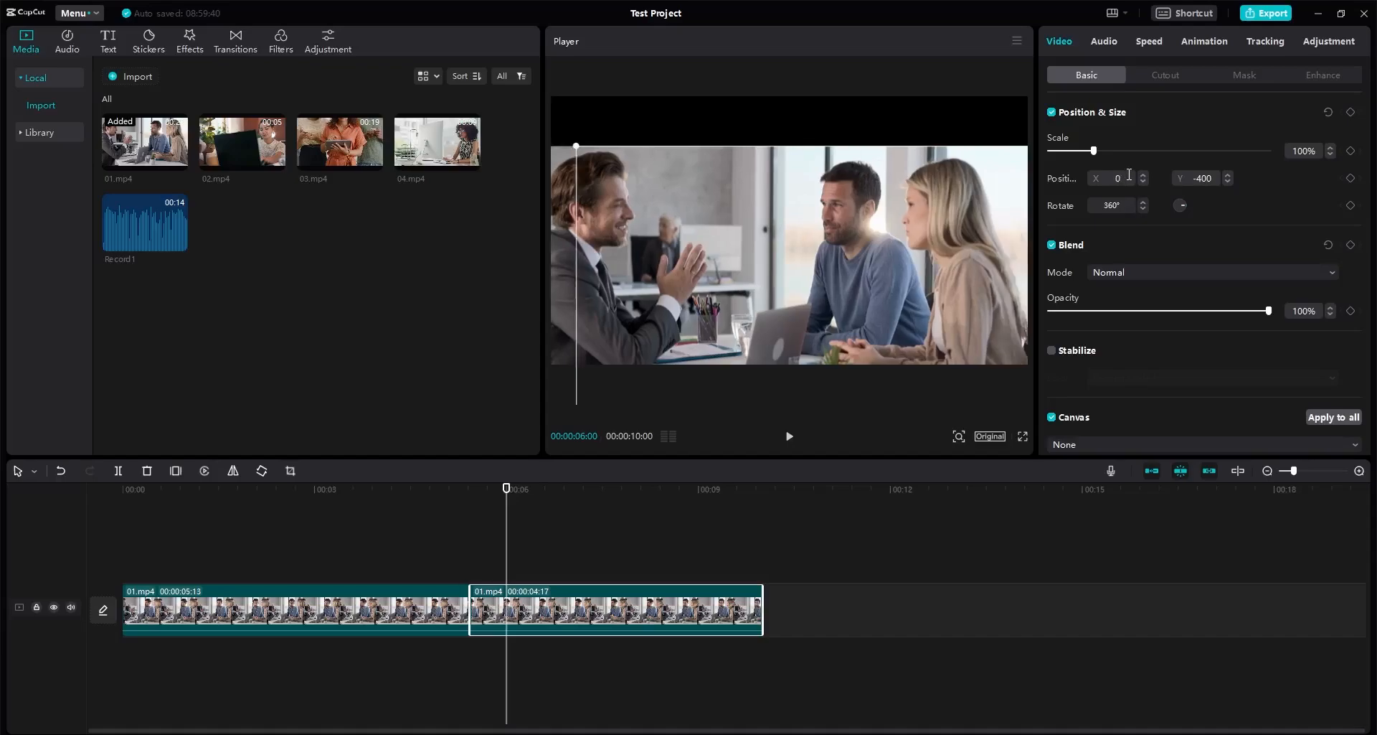
{"action": "double_click", "coordinate": [1204, 178]}
{"action": "type", "text": "0"}
{"action": "key", "text": "Return"}
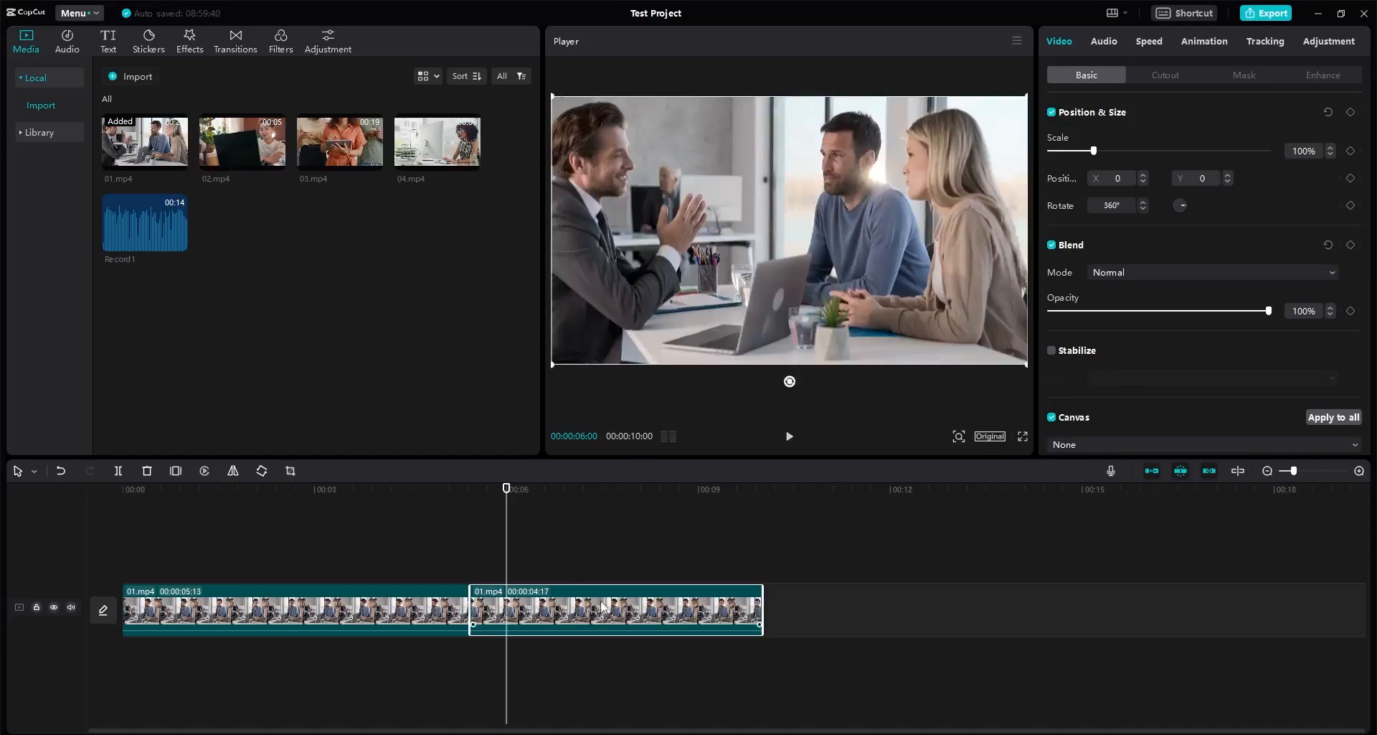
Step: Place the playhead at 00:00:07:15, reselect the second 01.mp4 segment, and scale it down to about 83%
{"action": "left_click", "coordinate": [602, 576]}
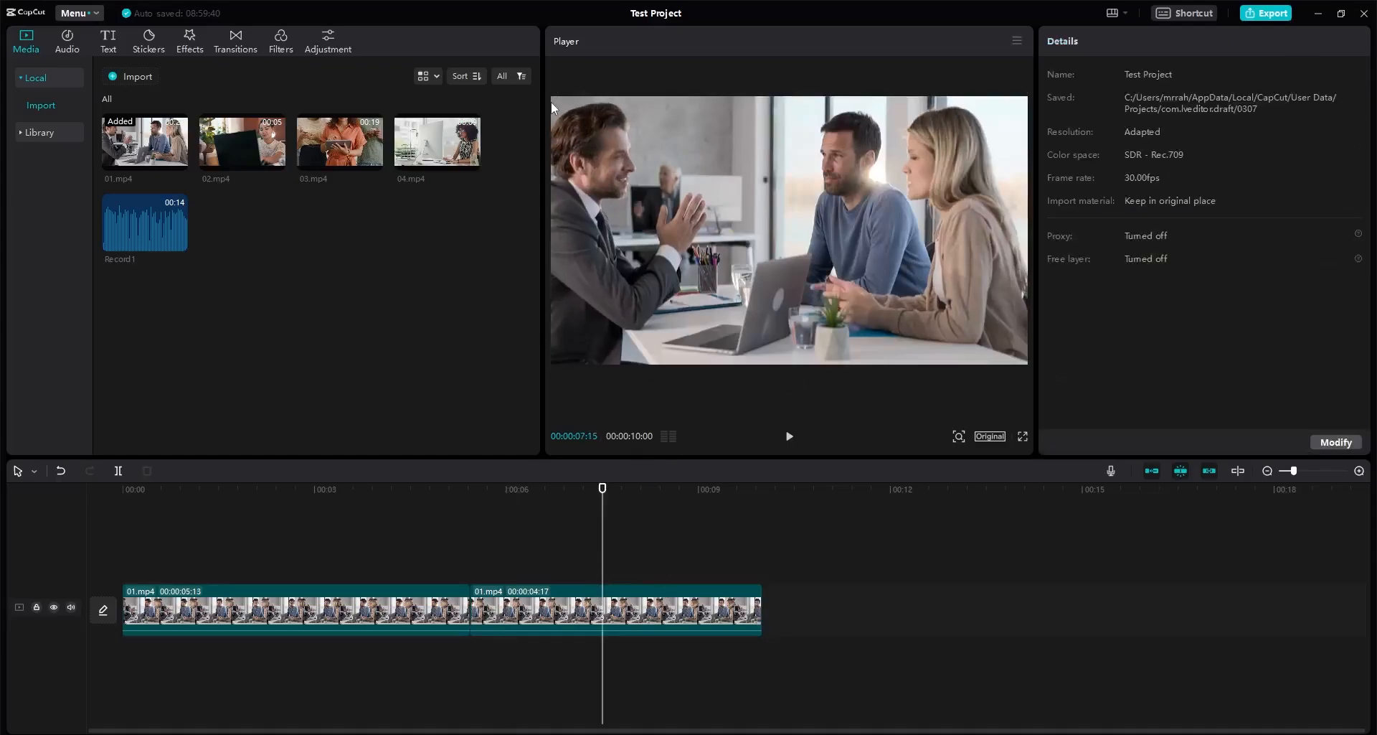
{"action": "left_click", "coordinate": [617, 612]}
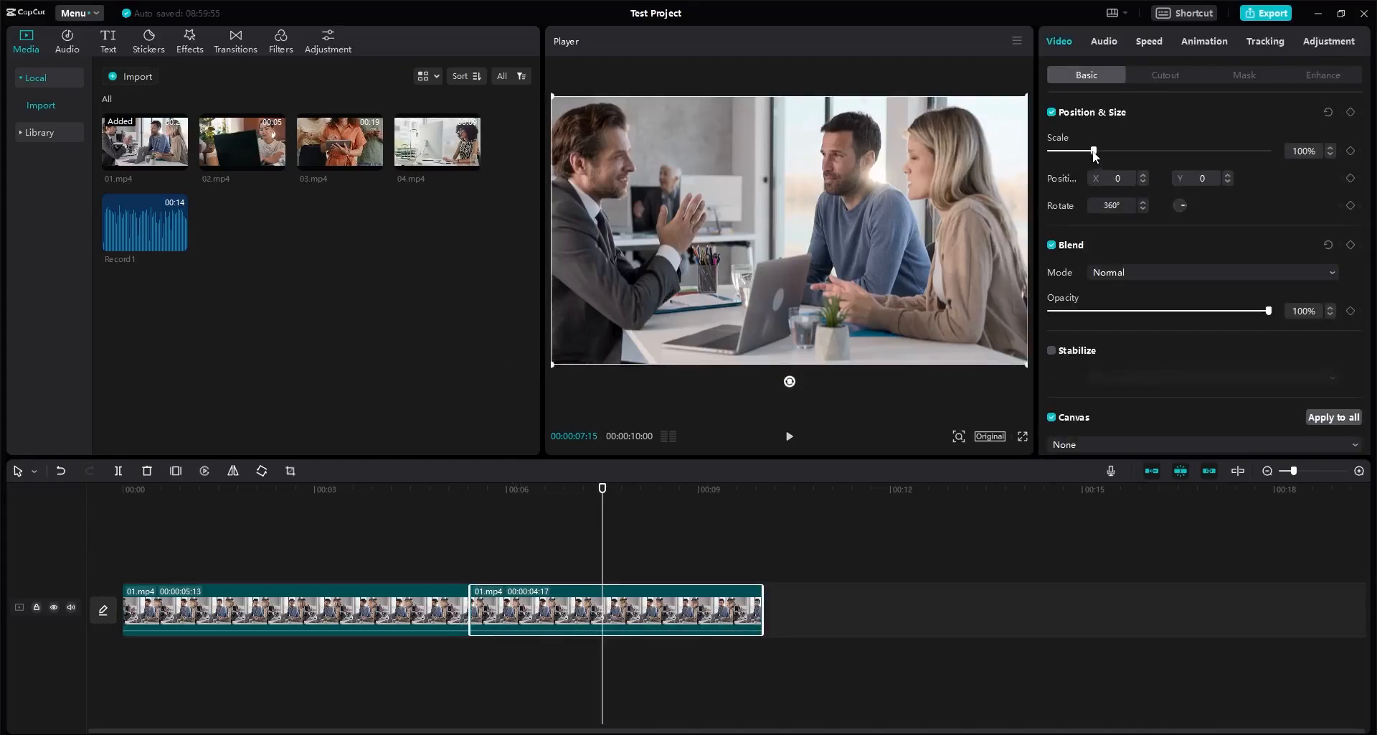
{"action": "left_click_drag", "start_coordinate": [1093, 152], "coordinate": [1088, 152]}
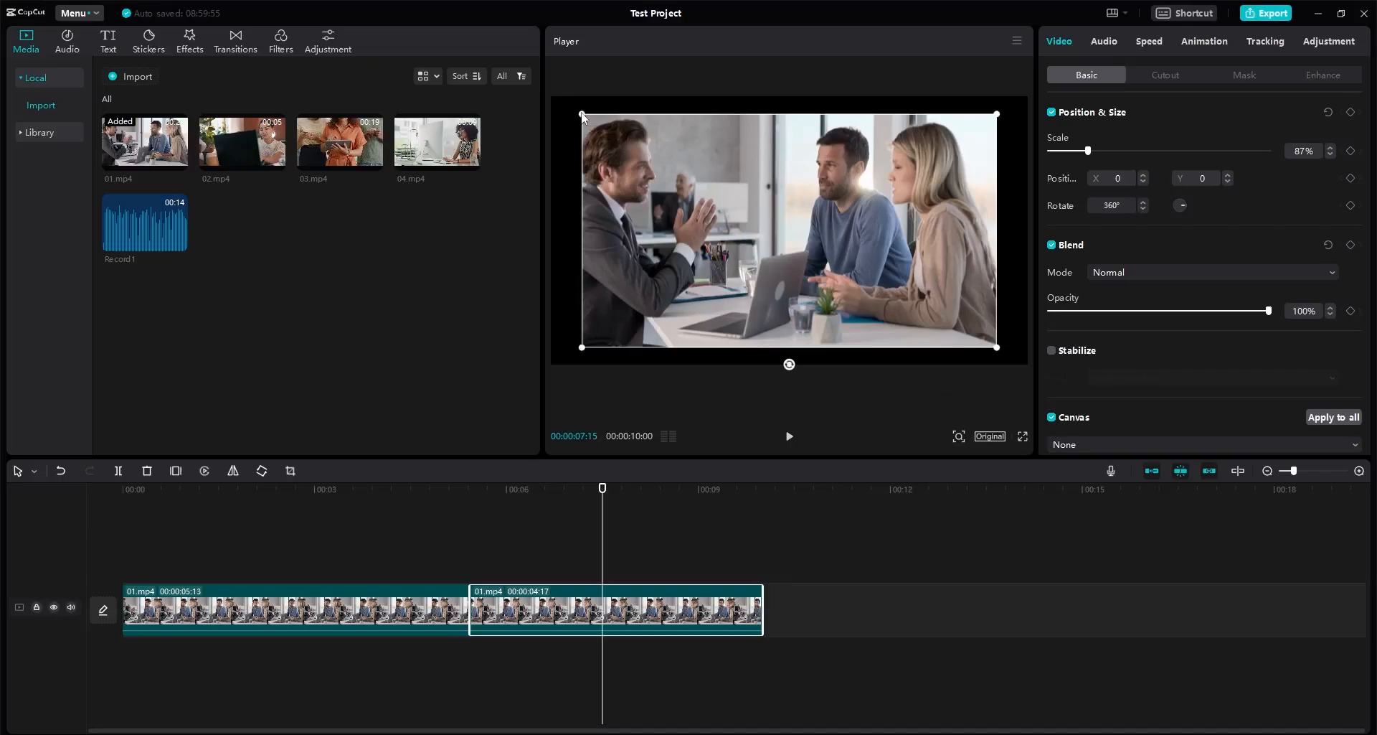
{"action": "left_click_drag", "start_coordinate": [582, 115], "coordinate": [550, 182]}
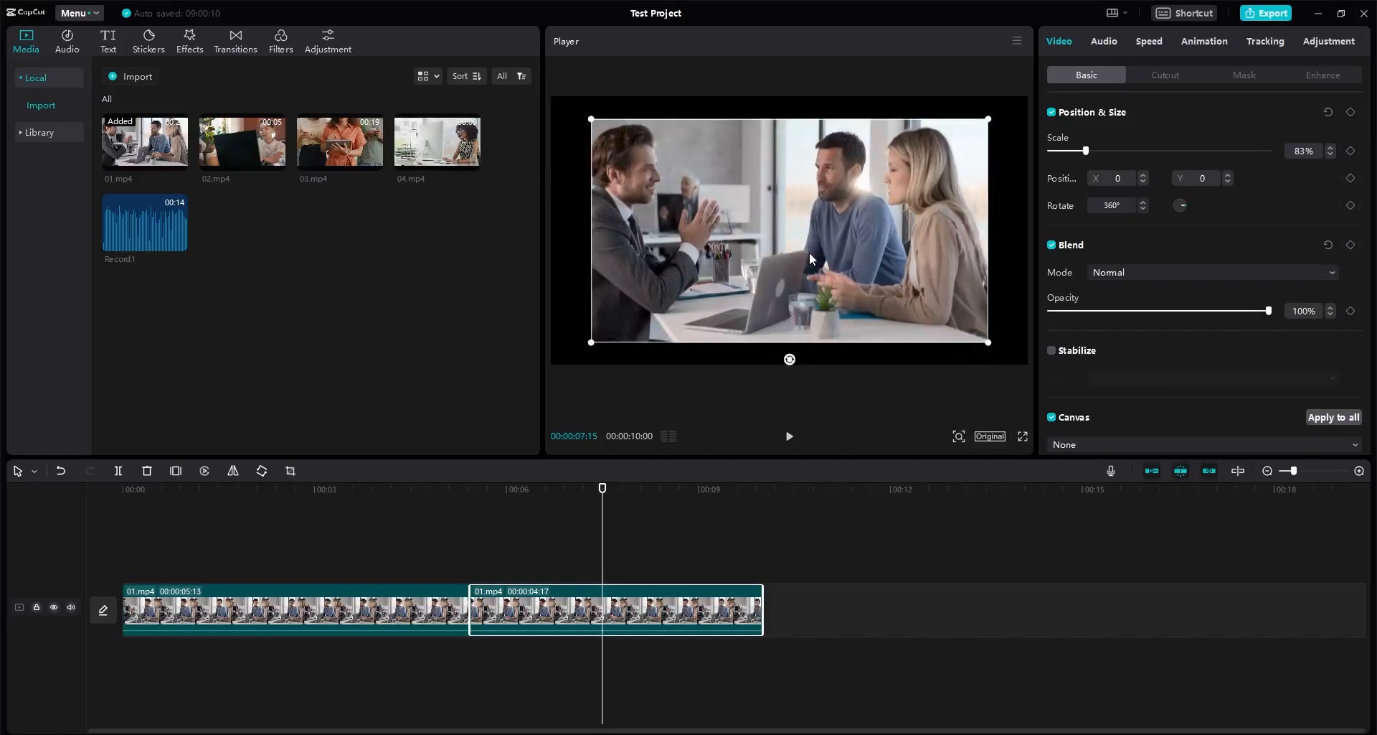
Step: Reposition the second segment in the preview to about X -367, Y -144, and reset its Position & Size settings
{"action": "left_click_drag", "start_coordinate": [809, 252], "coordinate": [763, 270]}
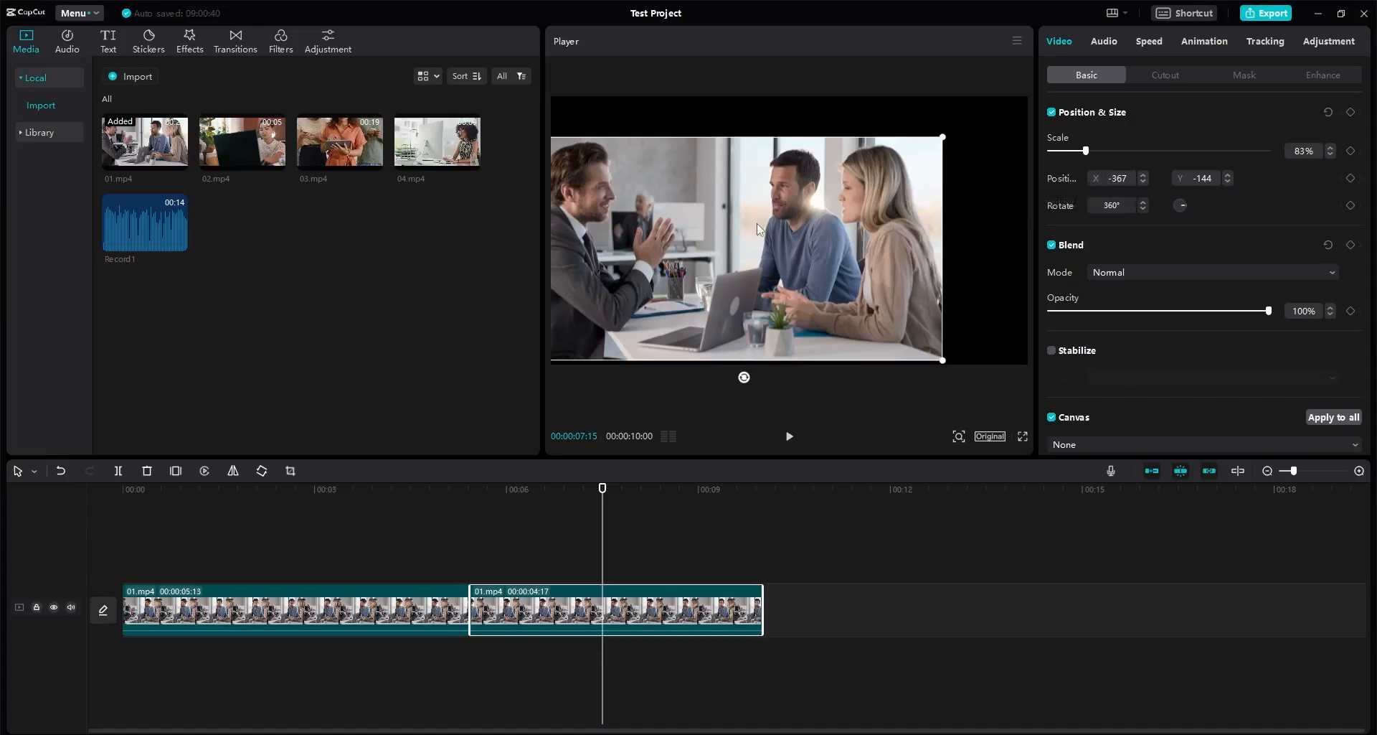
{"action": "left_click", "coordinate": [1329, 115]}
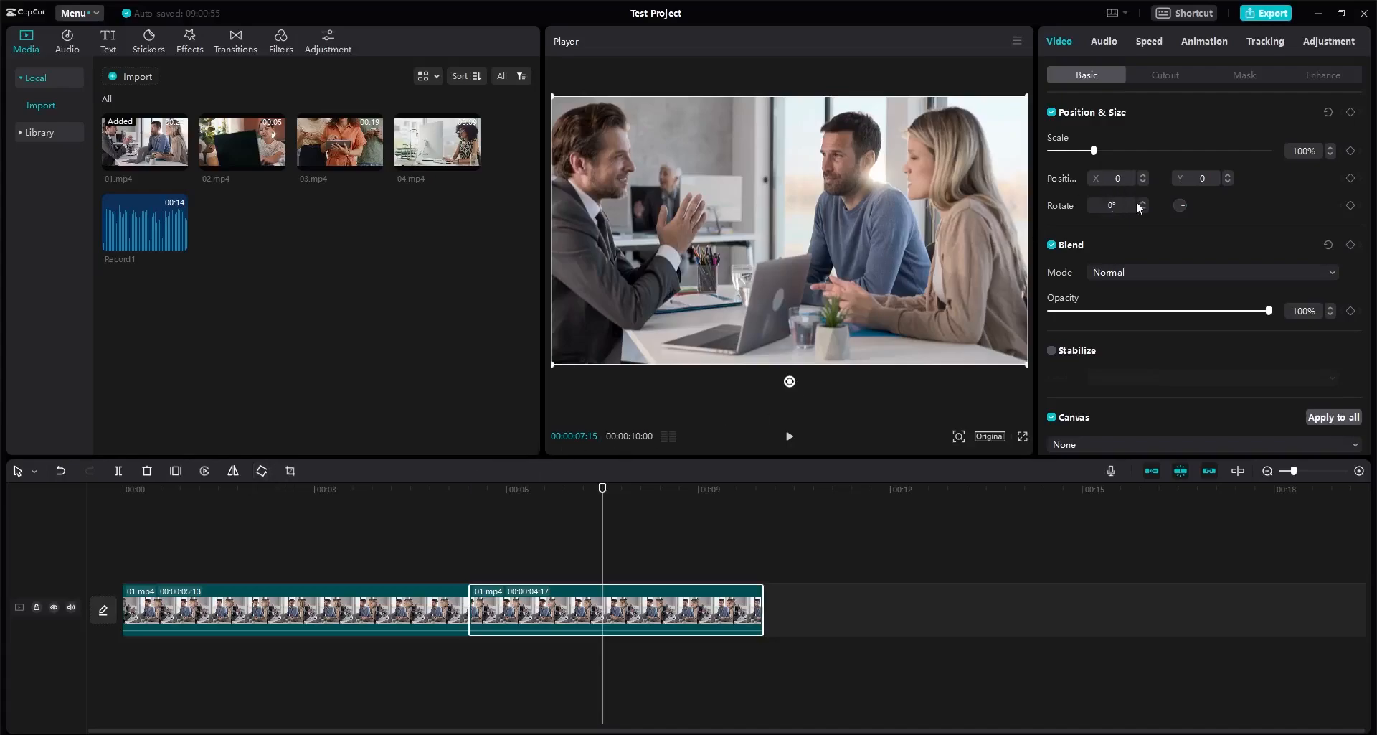
Step: Try a 1° rotation on the second 01.mp4 segment, return it to 0°, and leave the segment selected
{"action": "left_click_drag", "start_coordinate": [1142, 201], "coordinate": [1142, 210]}
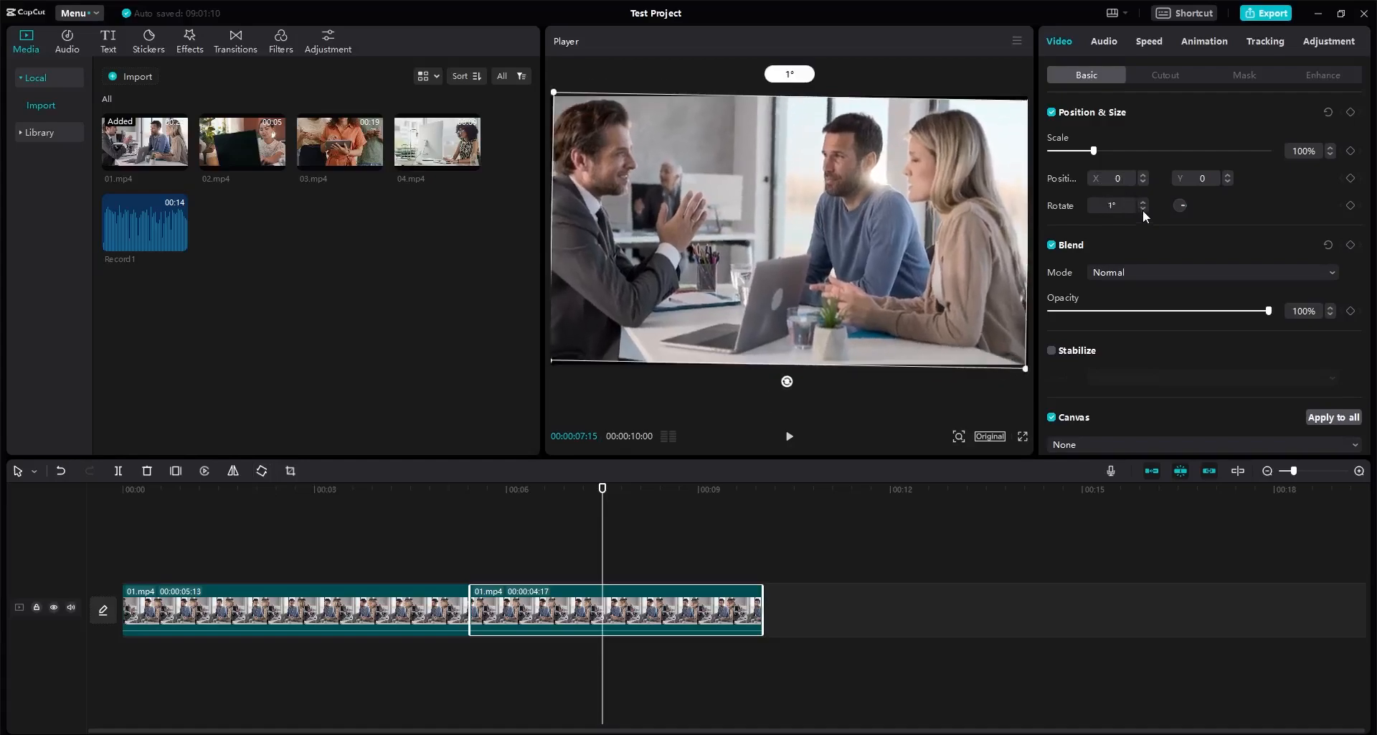
{"action": "left_click", "coordinate": [1142, 209]}
{"action": "type", "text": "15"}
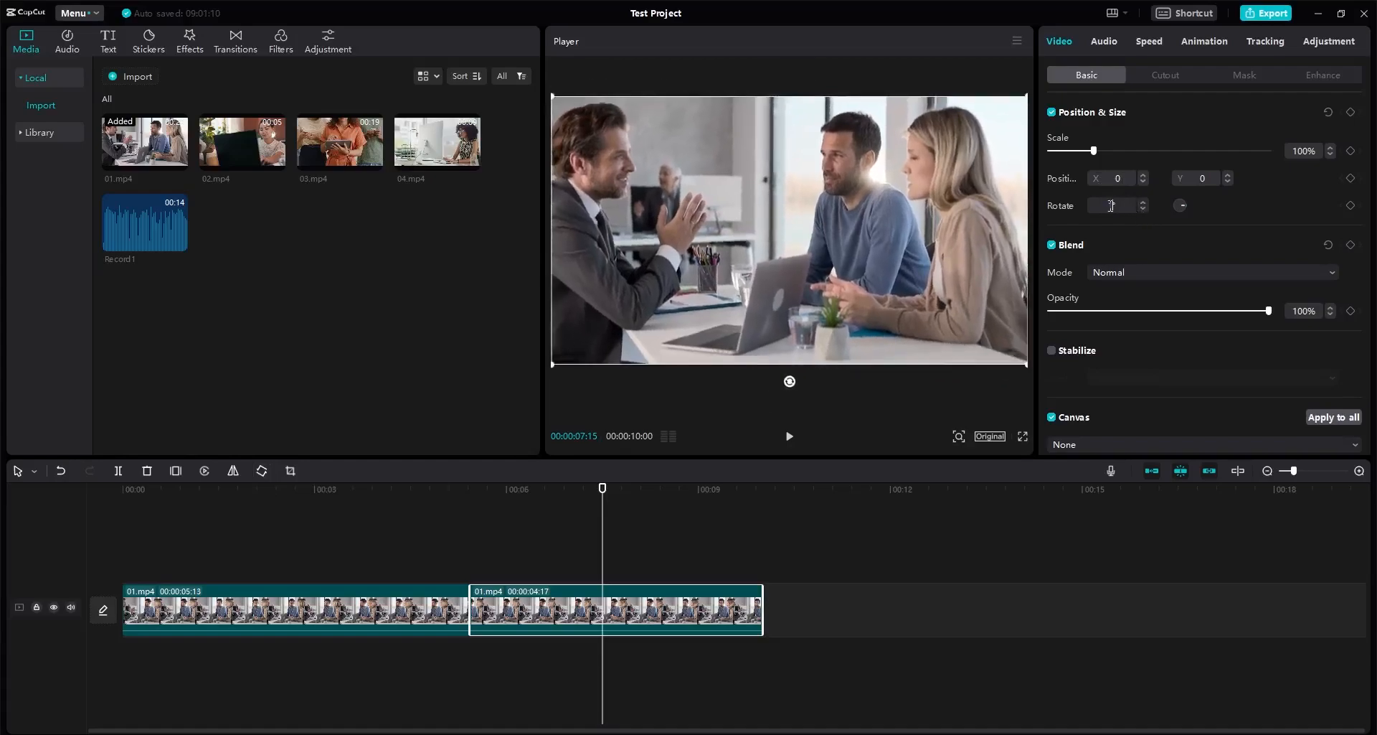
{"action": "key", "text": "Return"}
{"action": "left_click_drag", "start_coordinate": [1141, 209], "coordinate": [1142, 208]}
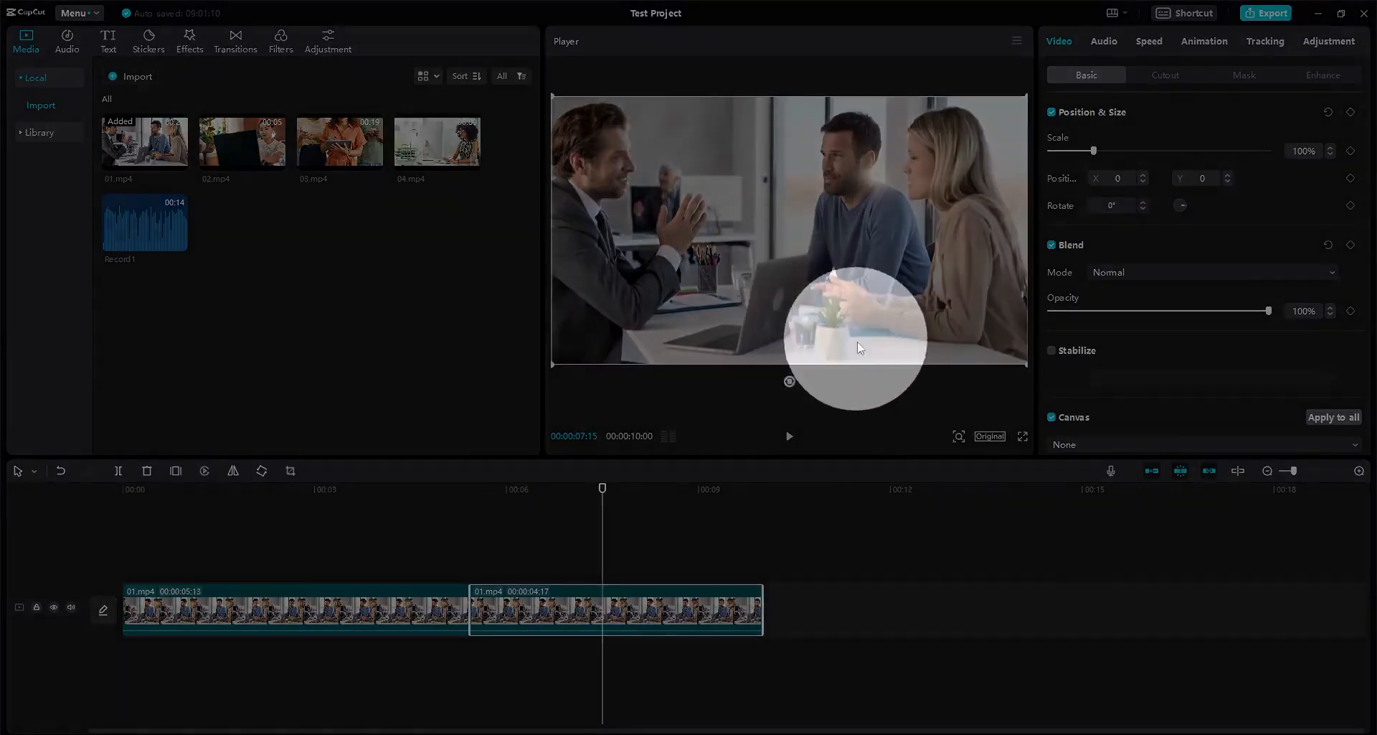
{"action": "left_click", "coordinate": [868, 393]}
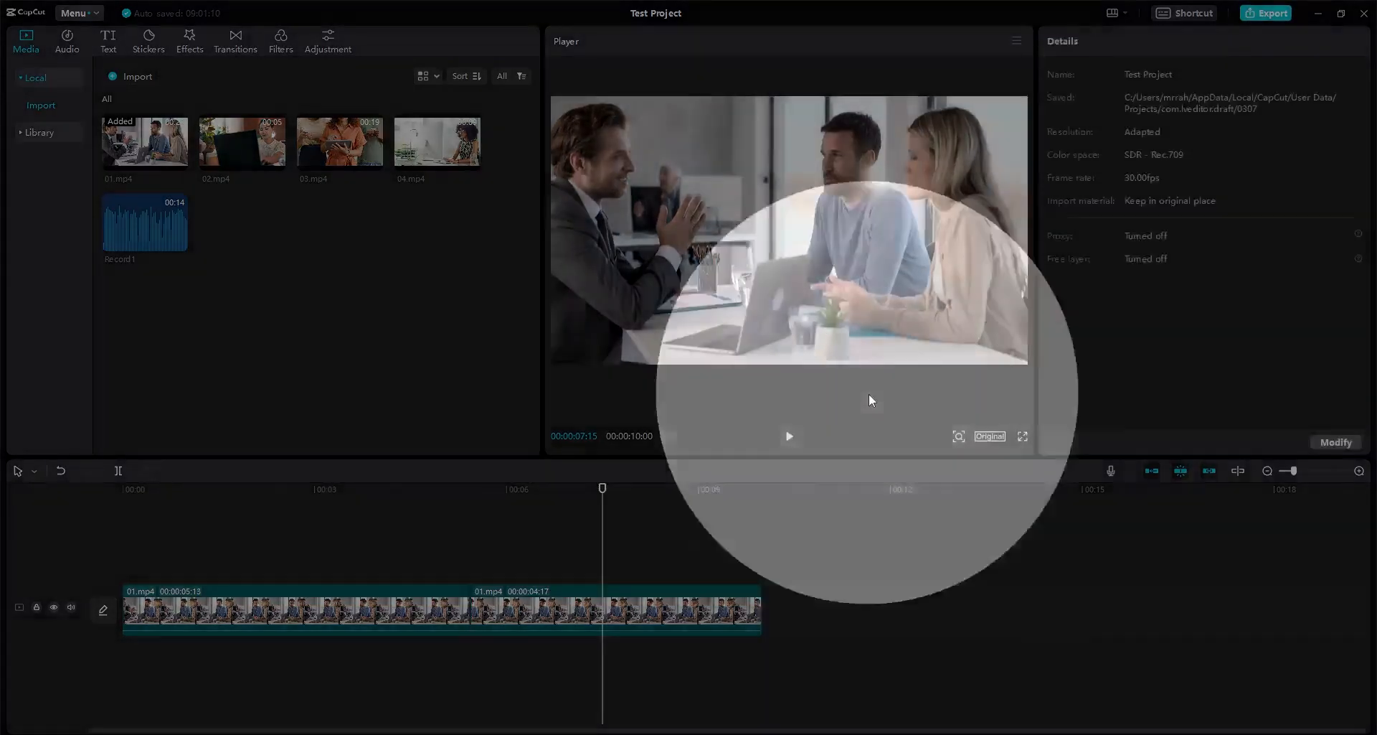
{"action": "left_click", "coordinate": [726, 592]}
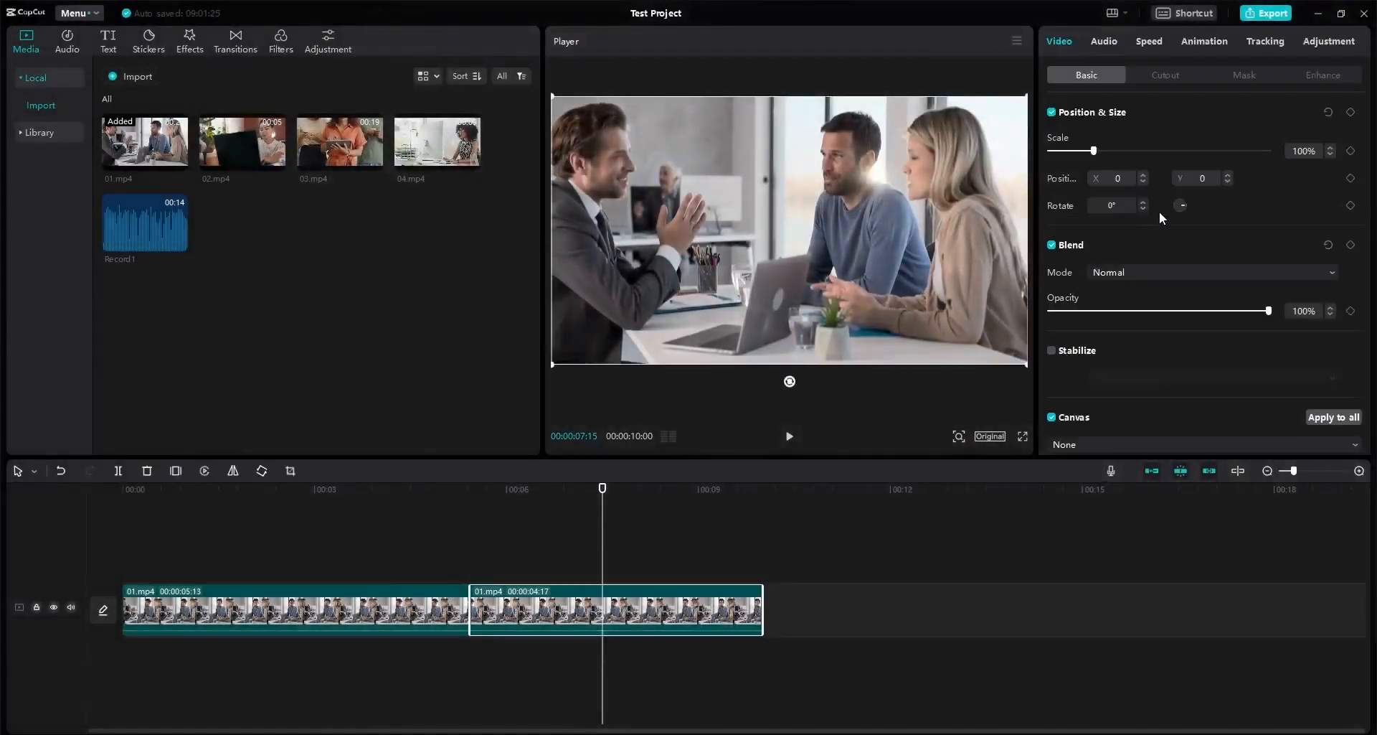
Step: Collapse the Position & Size settings and try the second 01.mp4 segment's opacity at 95%, returning it to 100%
{"action": "left_click_drag", "start_coordinate": [1185, 205], "coordinate": [1191, 205]}
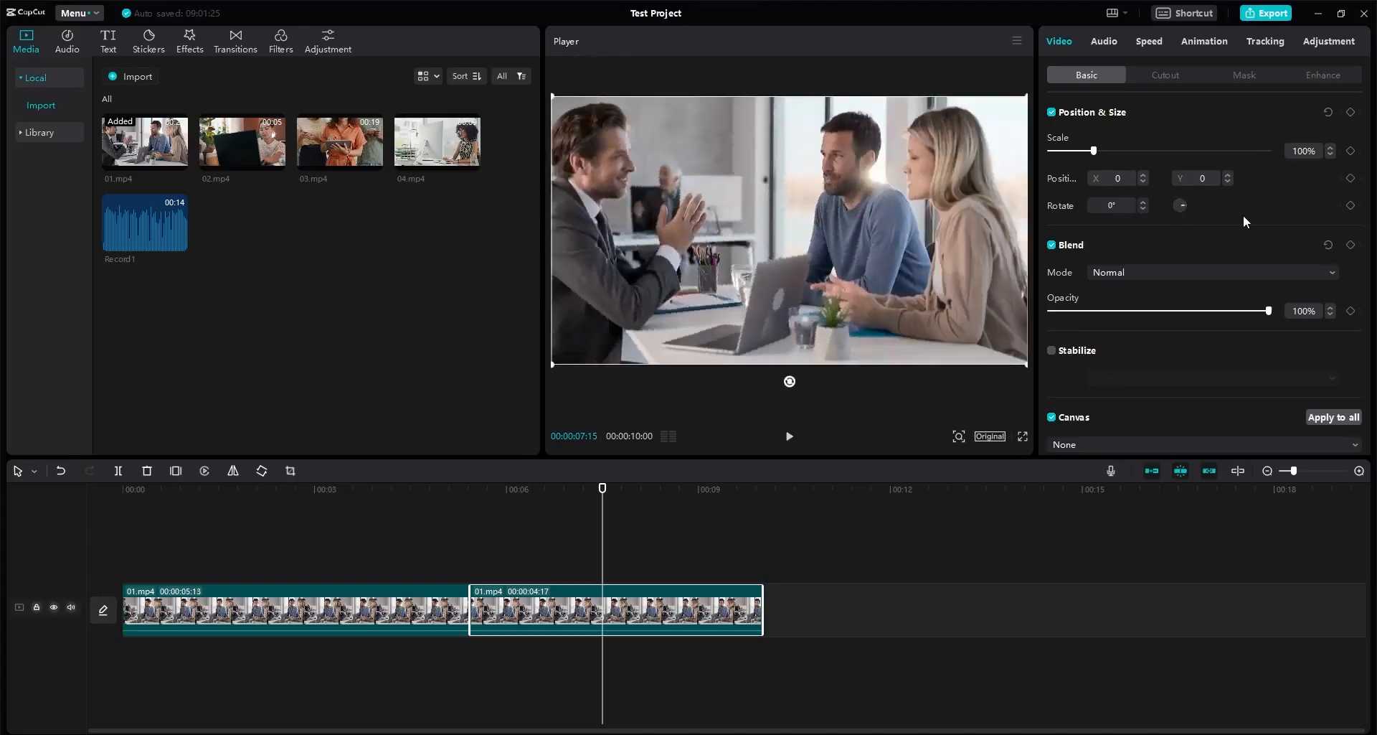
{"action": "left_click", "coordinate": [1132, 117]}
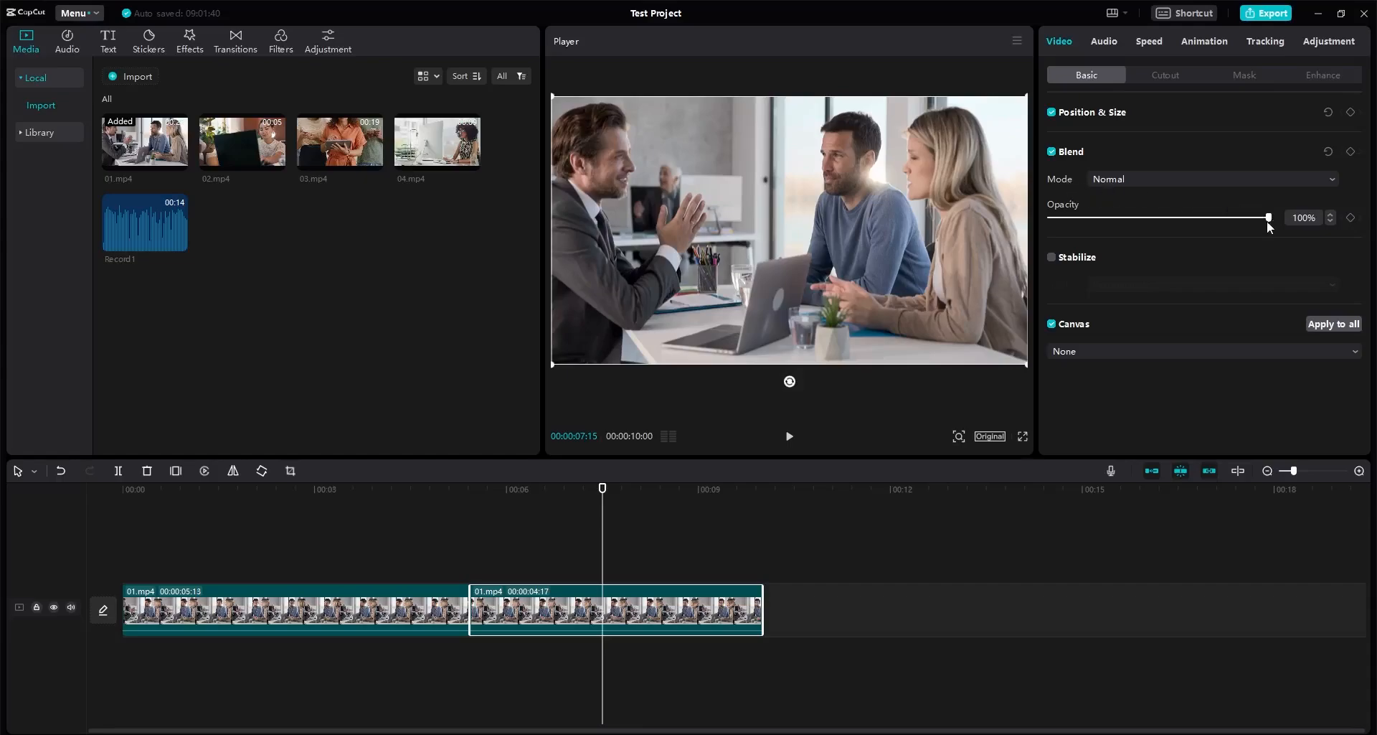
{"action": "left_click", "coordinate": [1263, 175]}
{"action": "left_click", "coordinate": [1263, 175]}
{"action": "mouse_move", "coordinate": [1264, 220]}
{"action": "left_mouse_down"}
{"action": "mouse_move", "coordinate": [1053, 236]}
{"action": "mouse_move", "coordinate": [1260, 234]}
{"action": "left_mouse_up"}
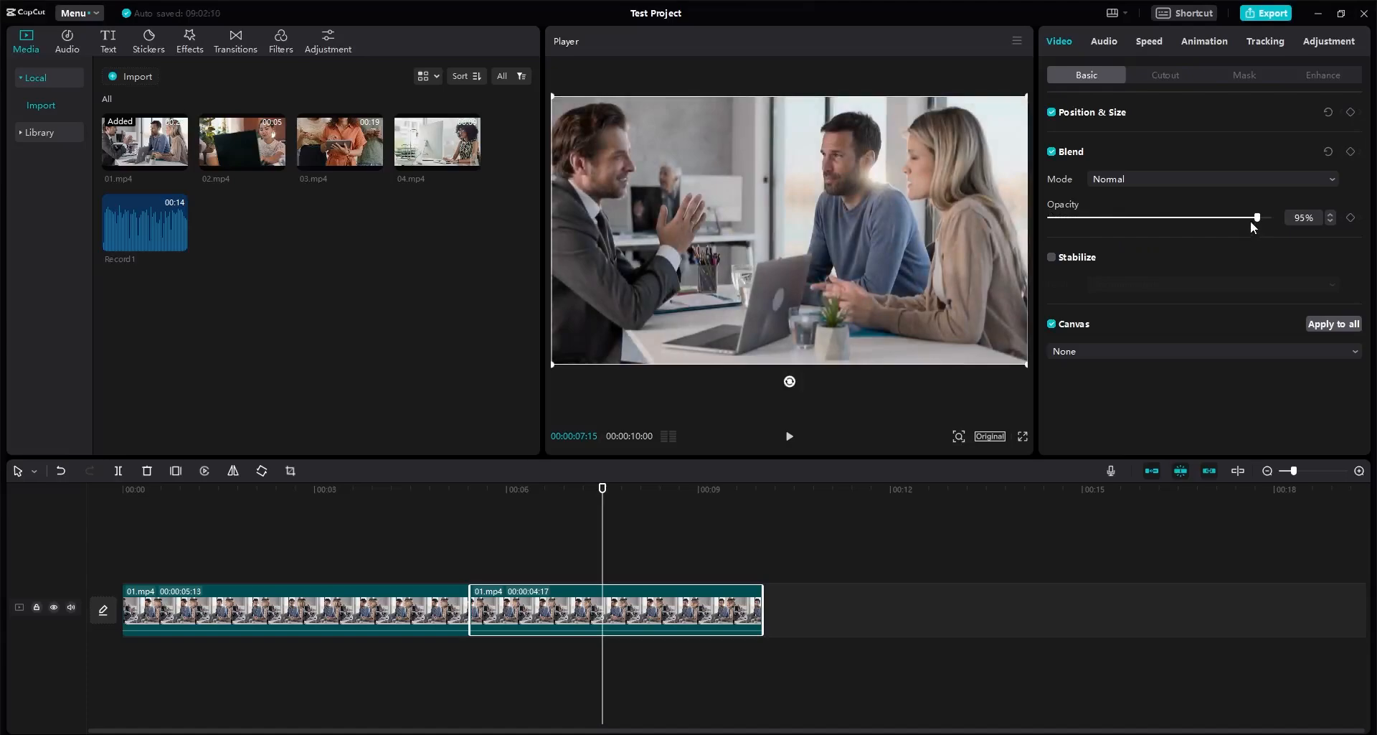
{"action": "left_click_drag", "start_coordinate": [1261, 221], "coordinate": [1269, 221]}
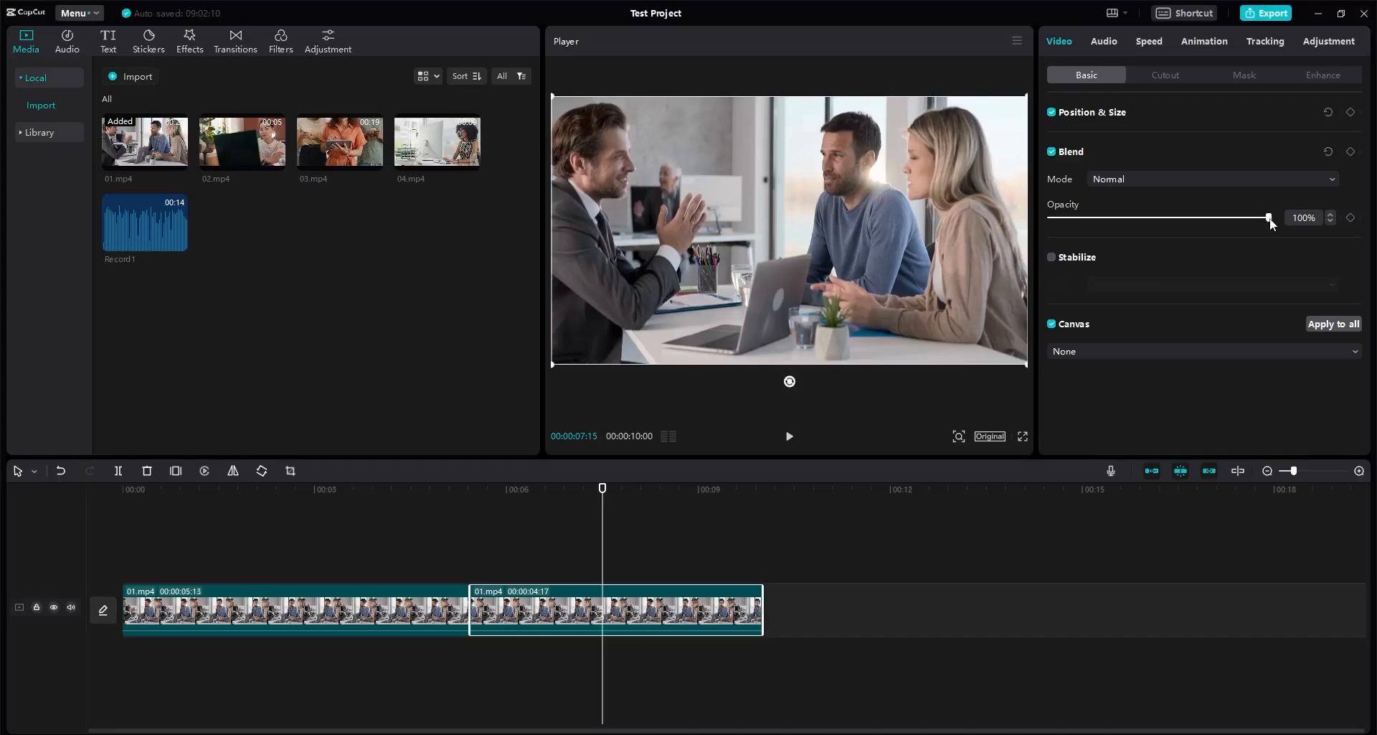
Step: Lower the second segment's opacity to 50% and on to 0%, and restore it to 100%
{"action": "left_click_drag", "start_coordinate": [1269, 217], "coordinate": [1160, 208]}
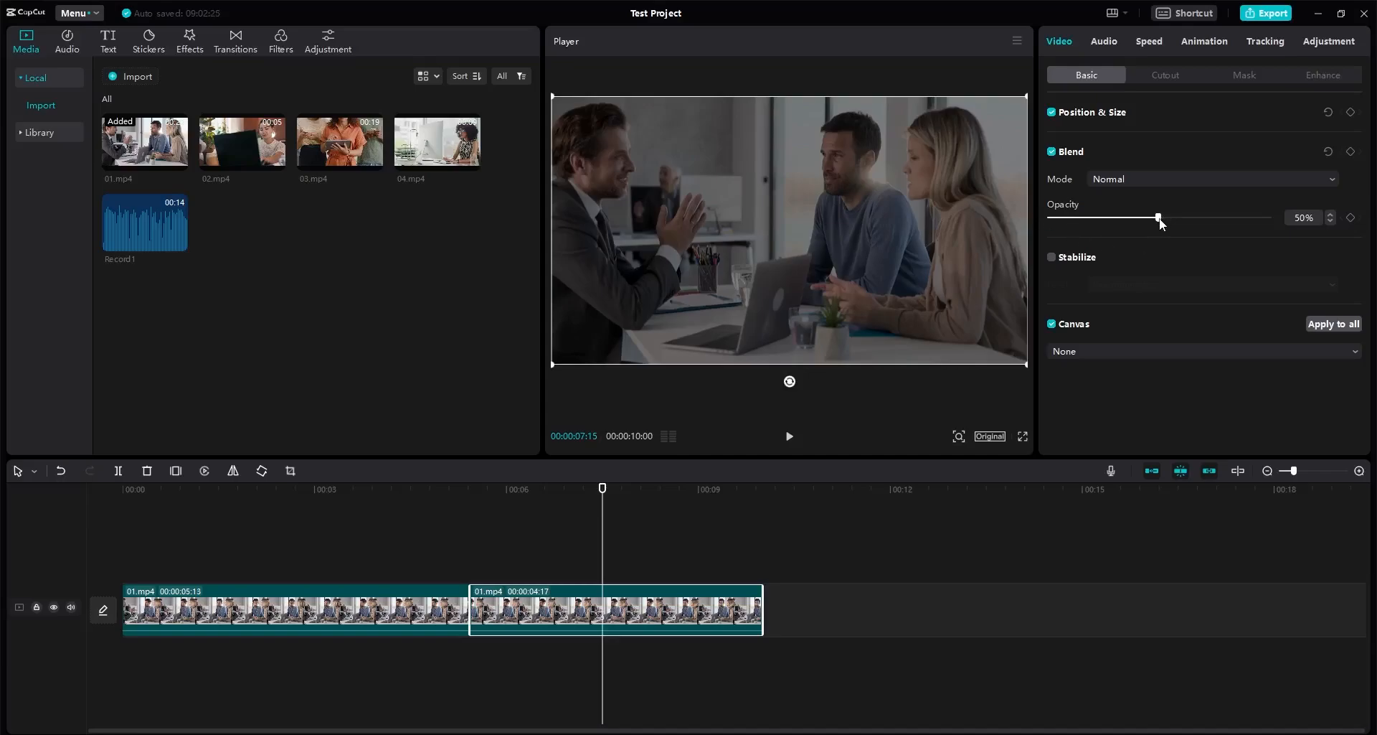
{"action": "left_click_drag", "start_coordinate": [1159, 219], "coordinate": [1052, 228]}
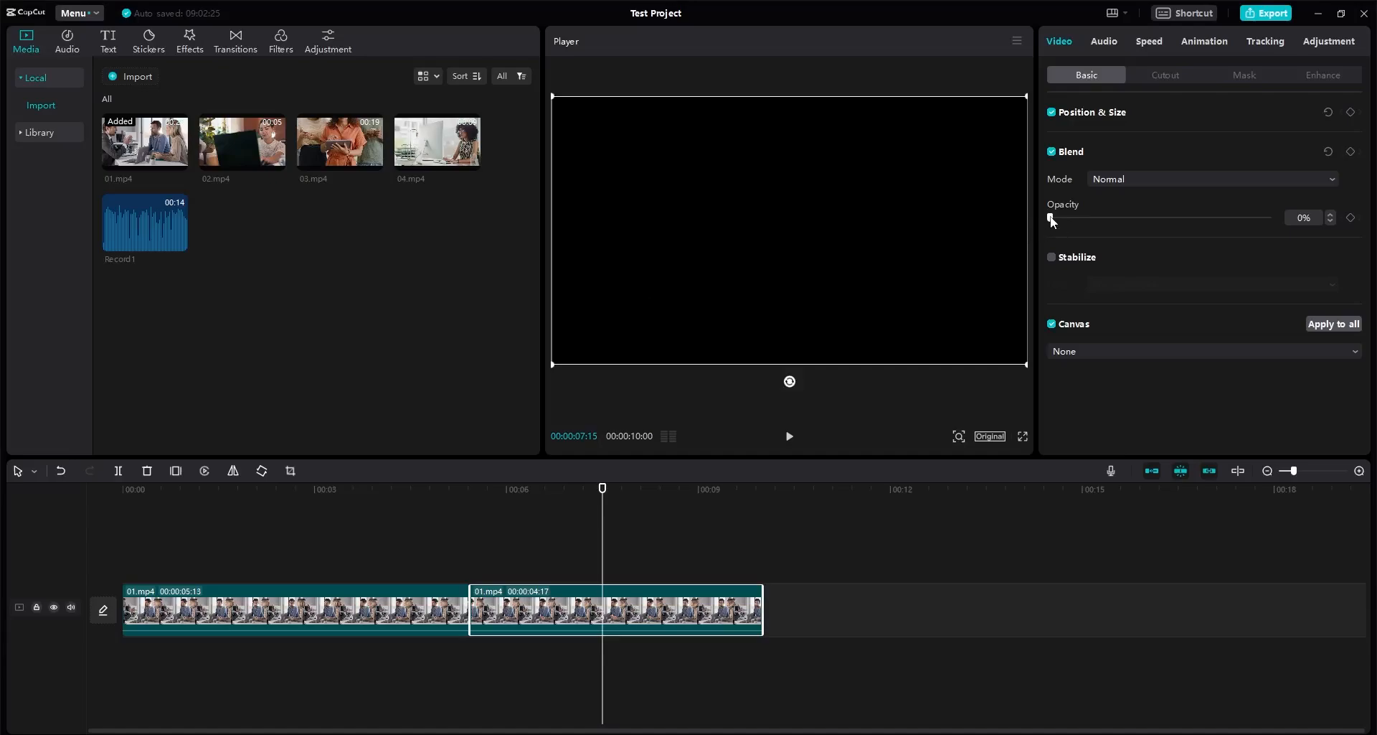
{"action": "left_click_drag", "start_coordinate": [1051, 221], "coordinate": [1279, 271]}
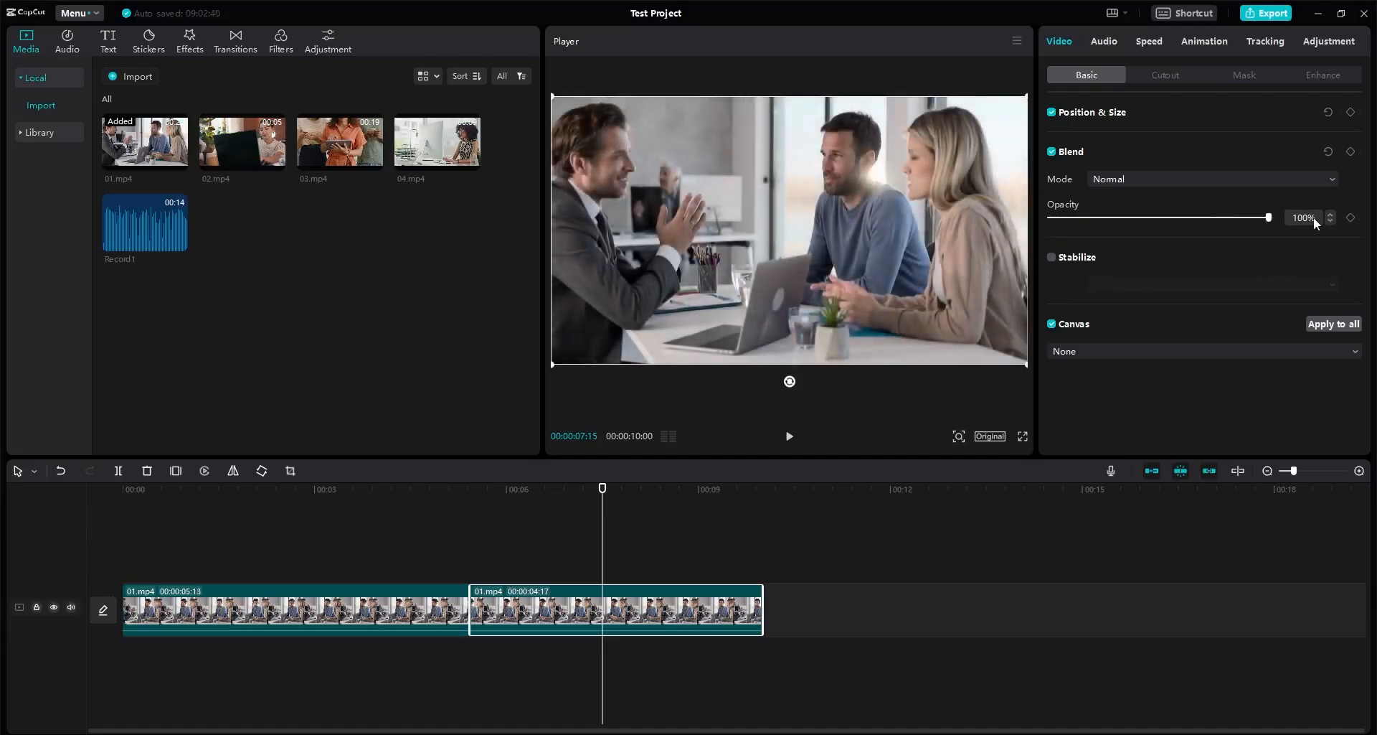
Step: Enter an exact opacity of 50%, return it to 100%, and collapse the Blend settings
{"action": "left_click_drag", "start_coordinate": [1312, 218], "coordinate": [1289, 219]}
{"action": "type", "text": "50"}
{"action": "key", "text": "Return"}
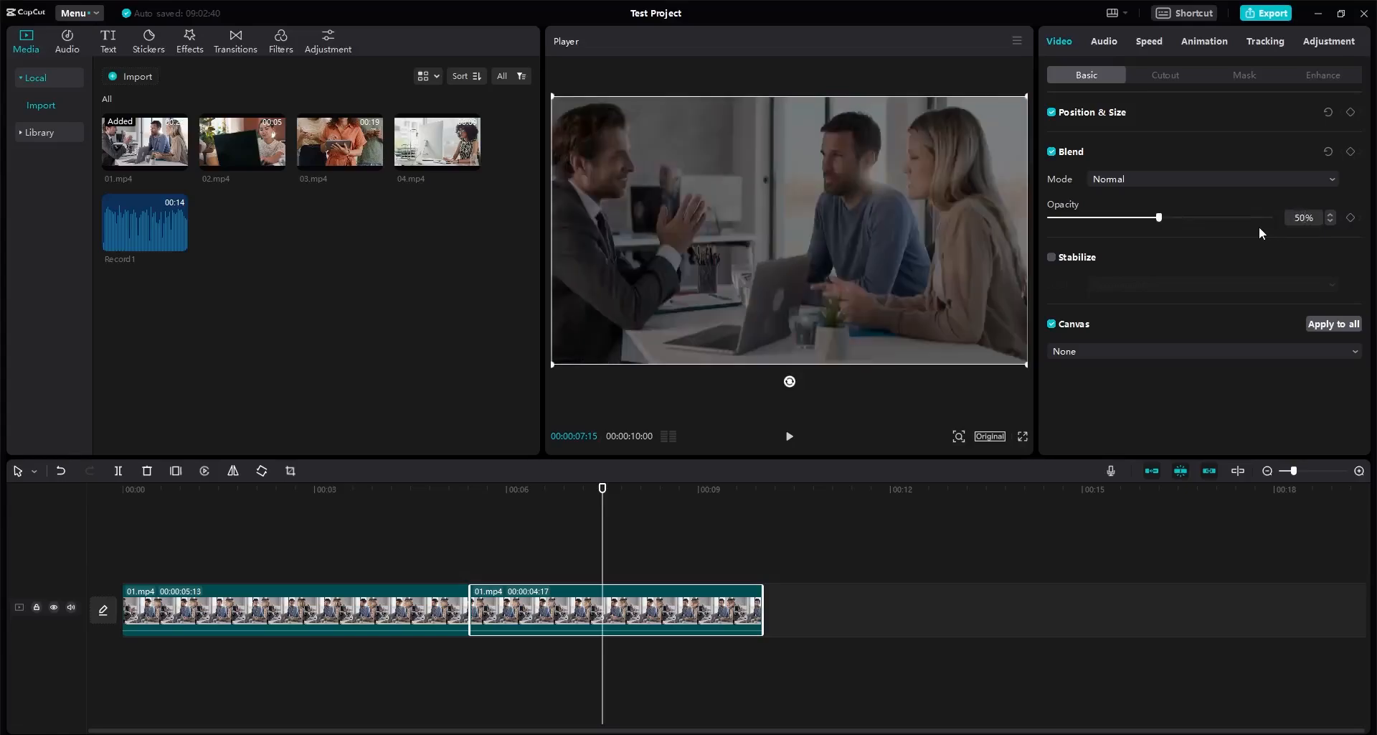
{"action": "left_click_drag", "start_coordinate": [1263, 216], "coordinate": [1288, 217]}
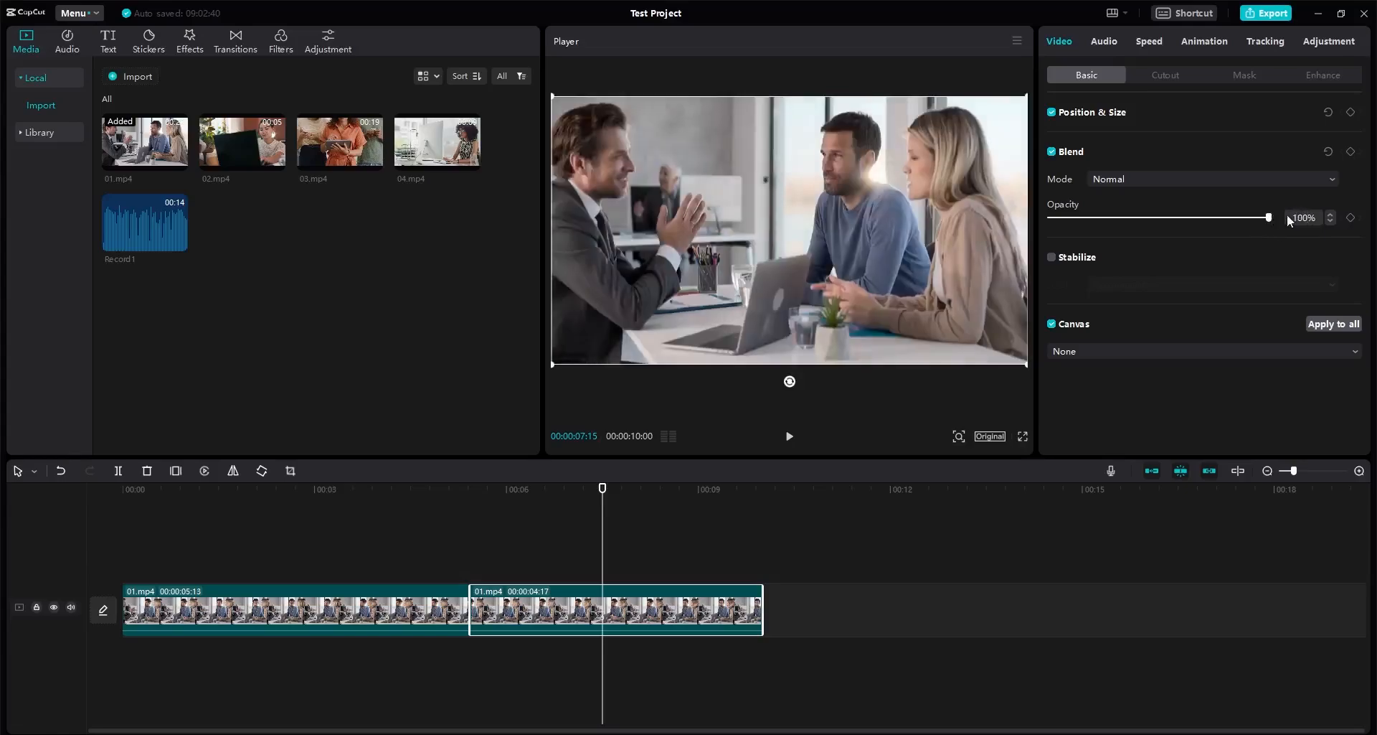
{"action": "left_click", "coordinate": [1331, 222]}
{"action": "left_click", "coordinate": [1330, 214]}
{"action": "left_click", "coordinate": [1081, 151]}
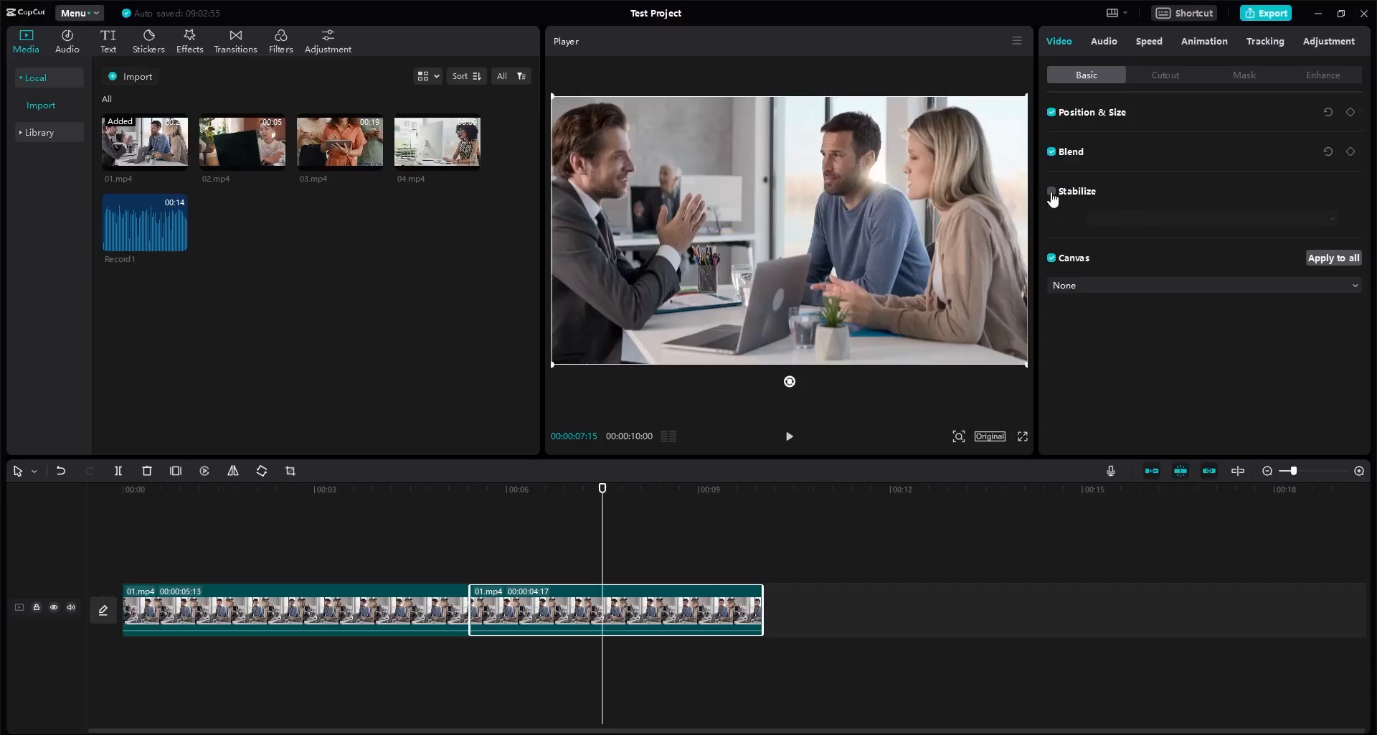
Step: Turn on Stabilize to review its level options, turn it off again, and scrub the playhead to 00:00:07:20
{"action": "left_click", "coordinate": [1051, 191]}
{"action": "left_click", "coordinate": [1134, 216]}
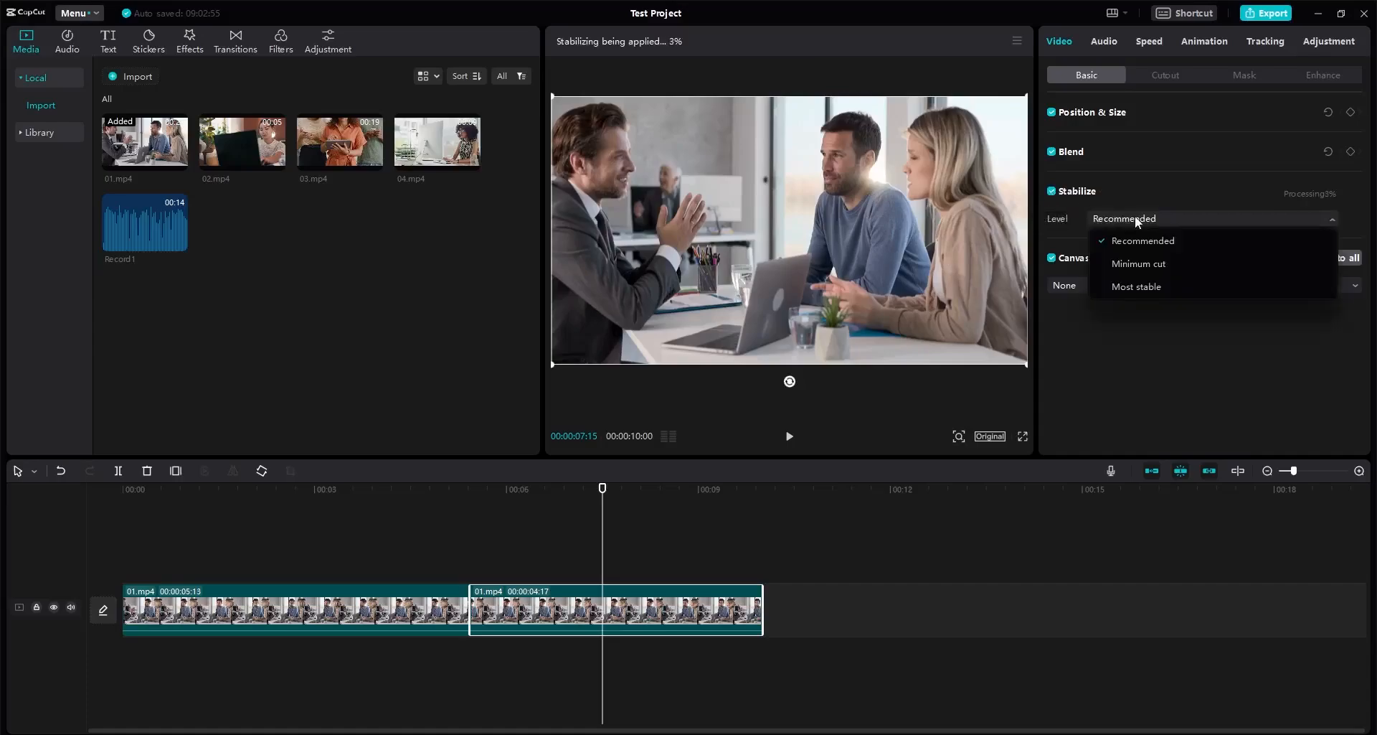
{"action": "left_click", "coordinate": [1134, 216]}
{"action": "left_click", "coordinate": [1135, 216]}
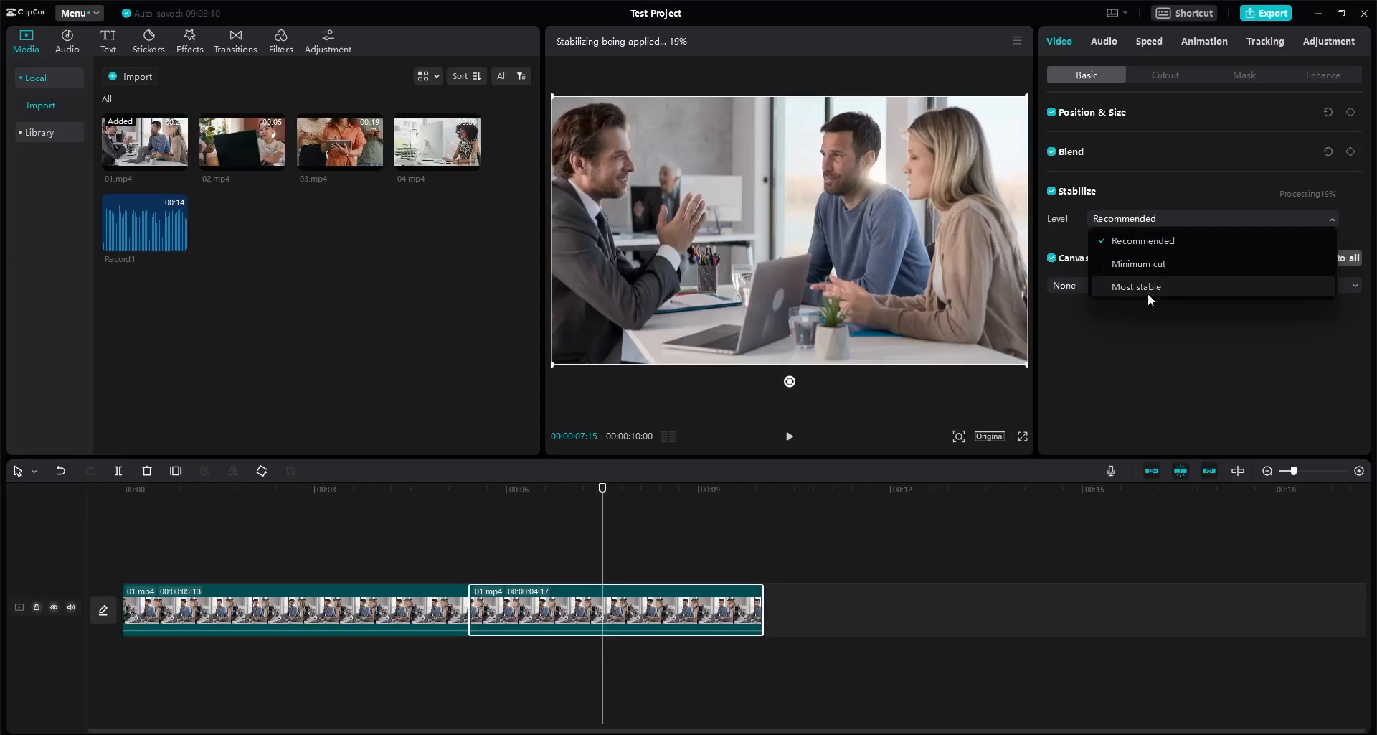
{"action": "left_click", "coordinate": [1147, 218]}
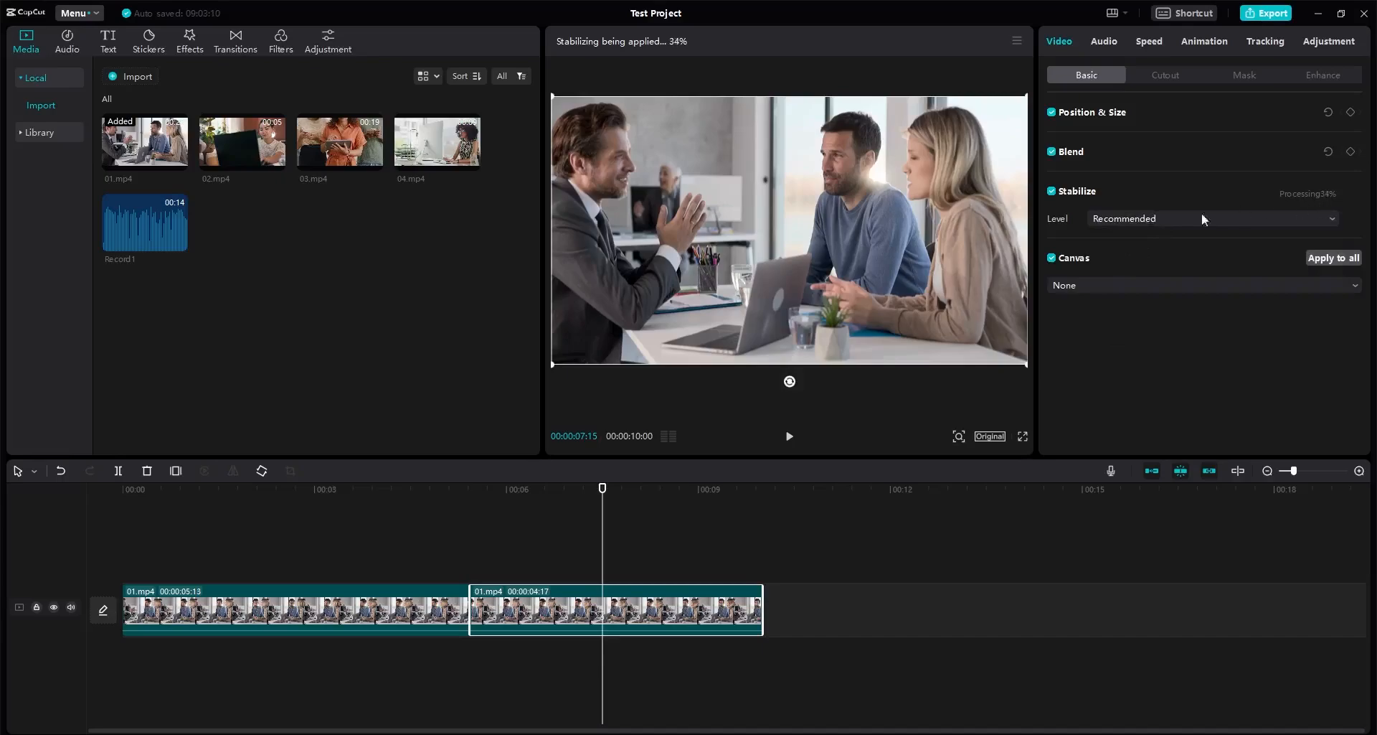
{"action": "left_click", "coordinate": [1053, 192]}
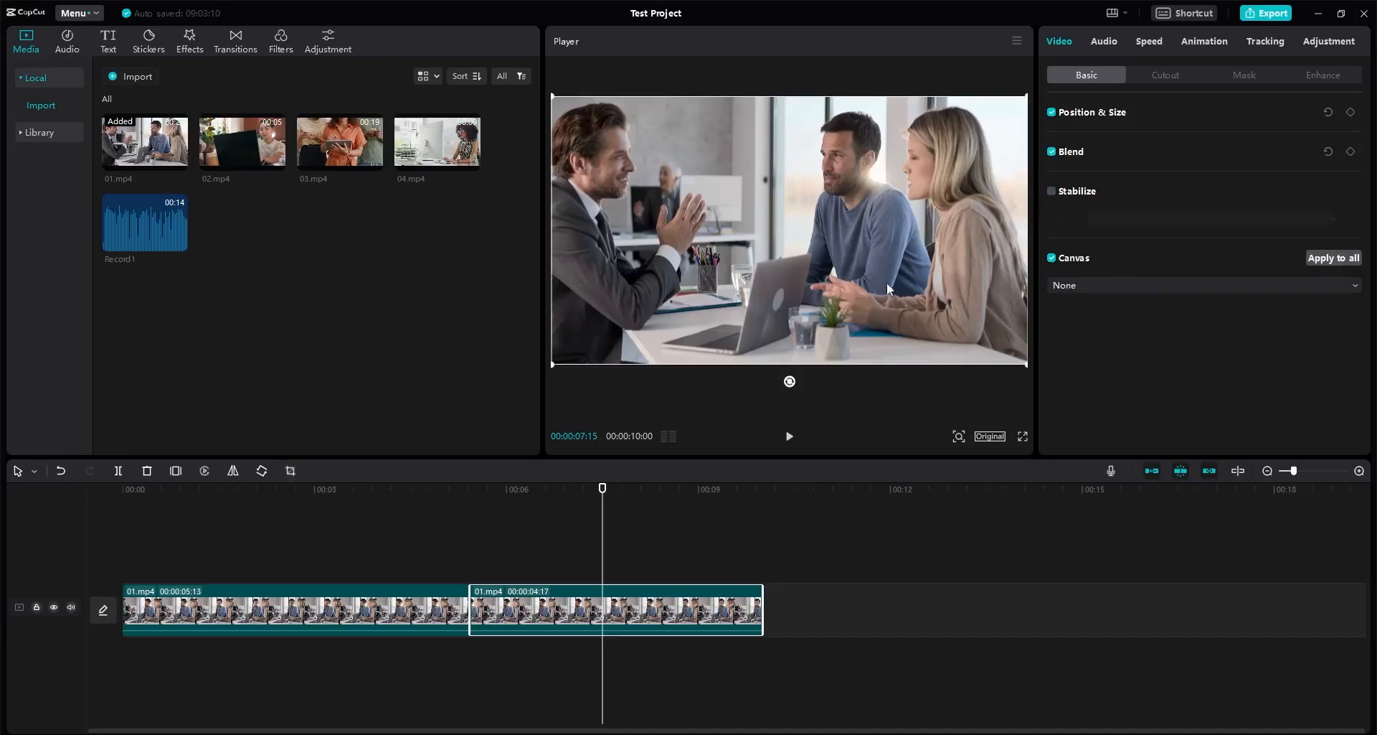
{"action": "left_click_drag", "start_coordinate": [519, 491], "coordinate": [612, 492]}
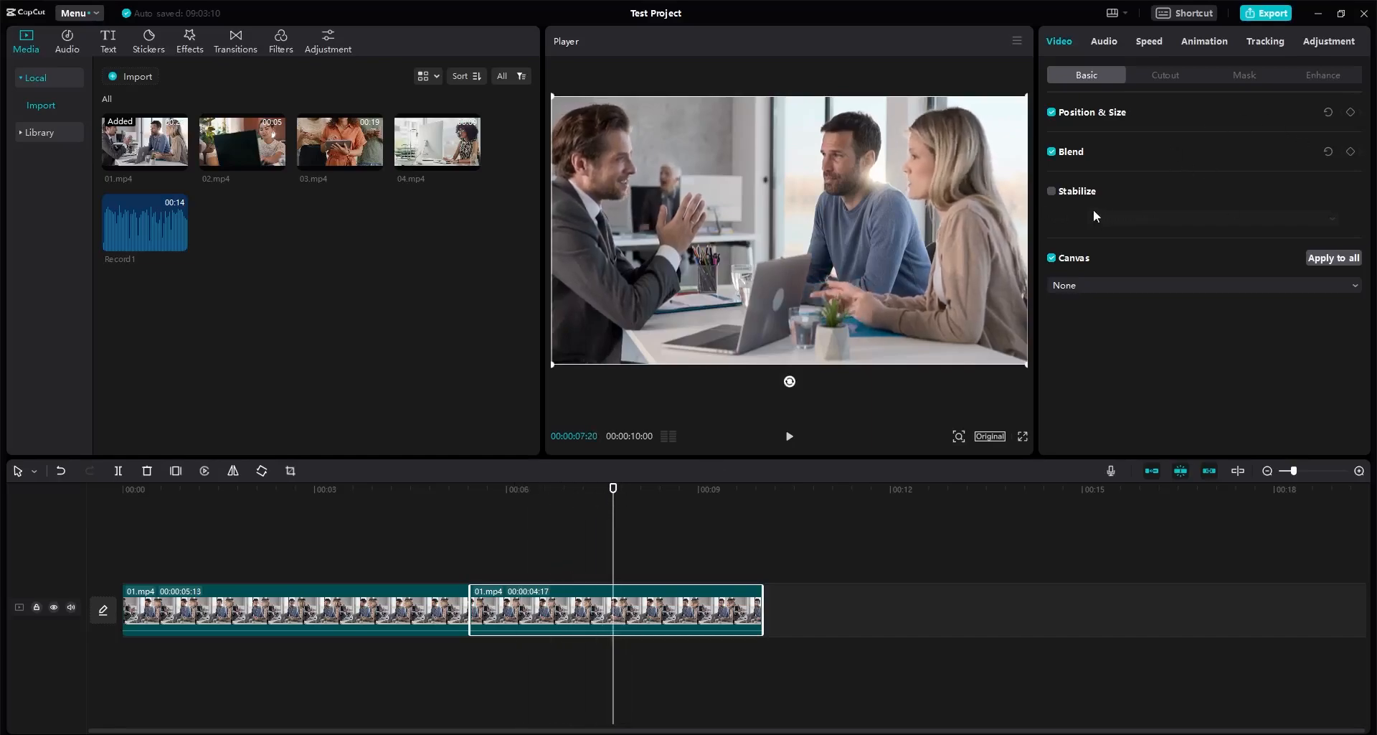
Step: Apply the second Blur canvas background, shift the segment to expose it, and compare with Canvas off and on
{"action": "left_click", "coordinate": [1106, 290]}
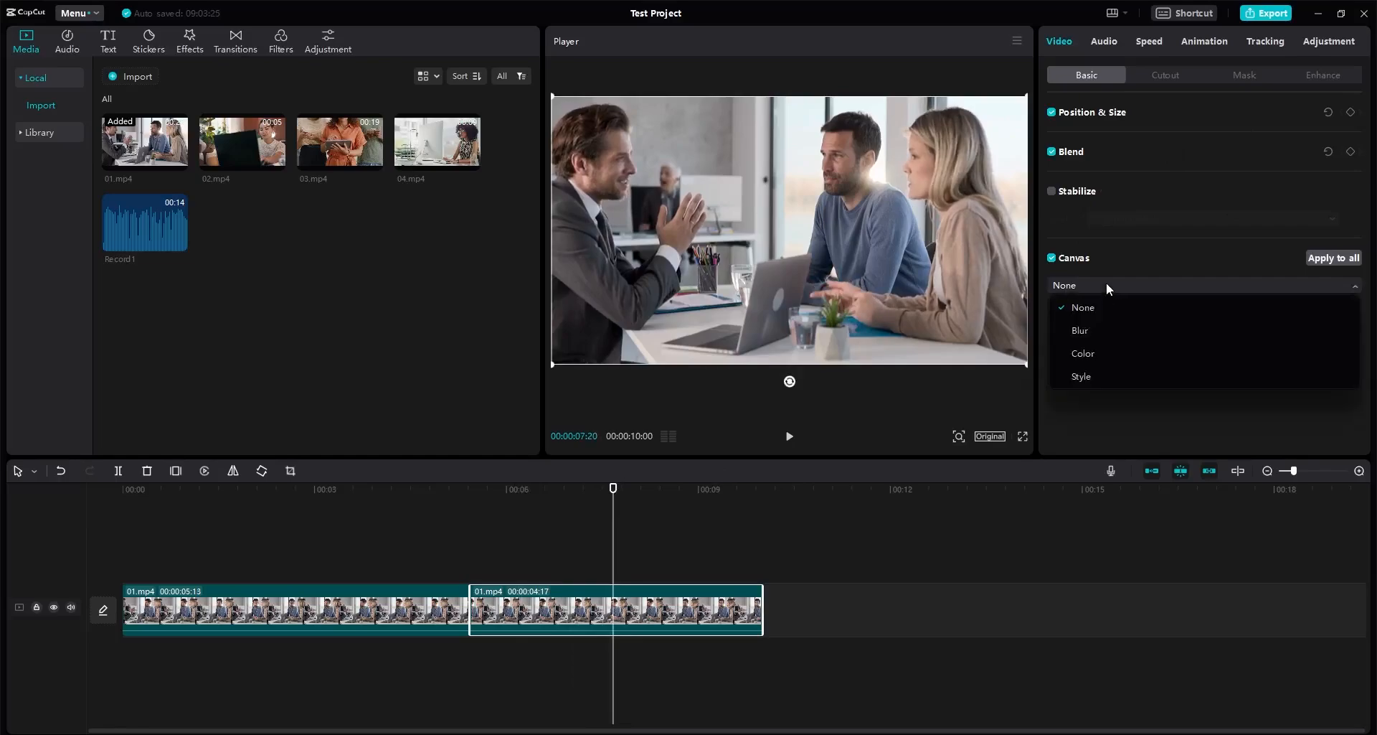
{"action": "left_click", "coordinate": [1102, 329]}
{"action": "left_click", "coordinate": [1121, 332]}
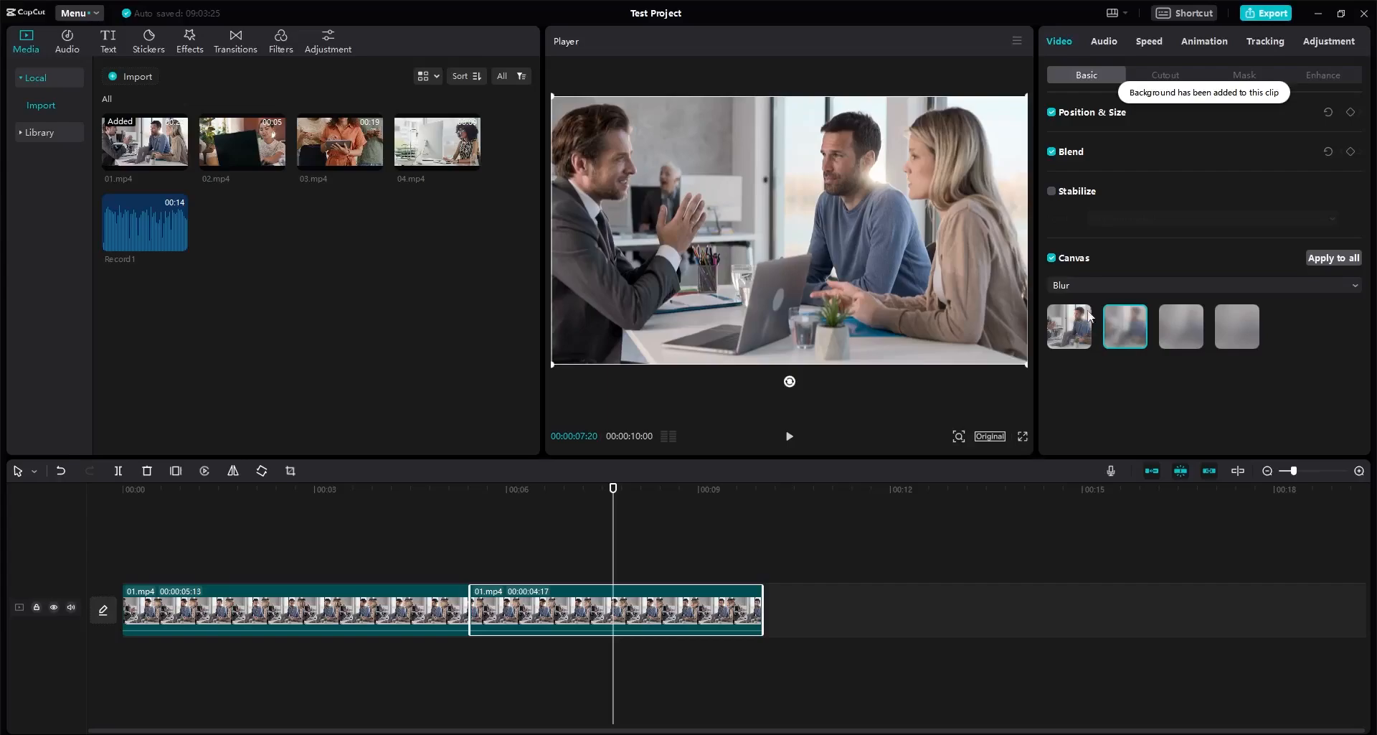
{"action": "left_click_drag", "start_coordinate": [747, 256], "coordinate": [803, 291]}
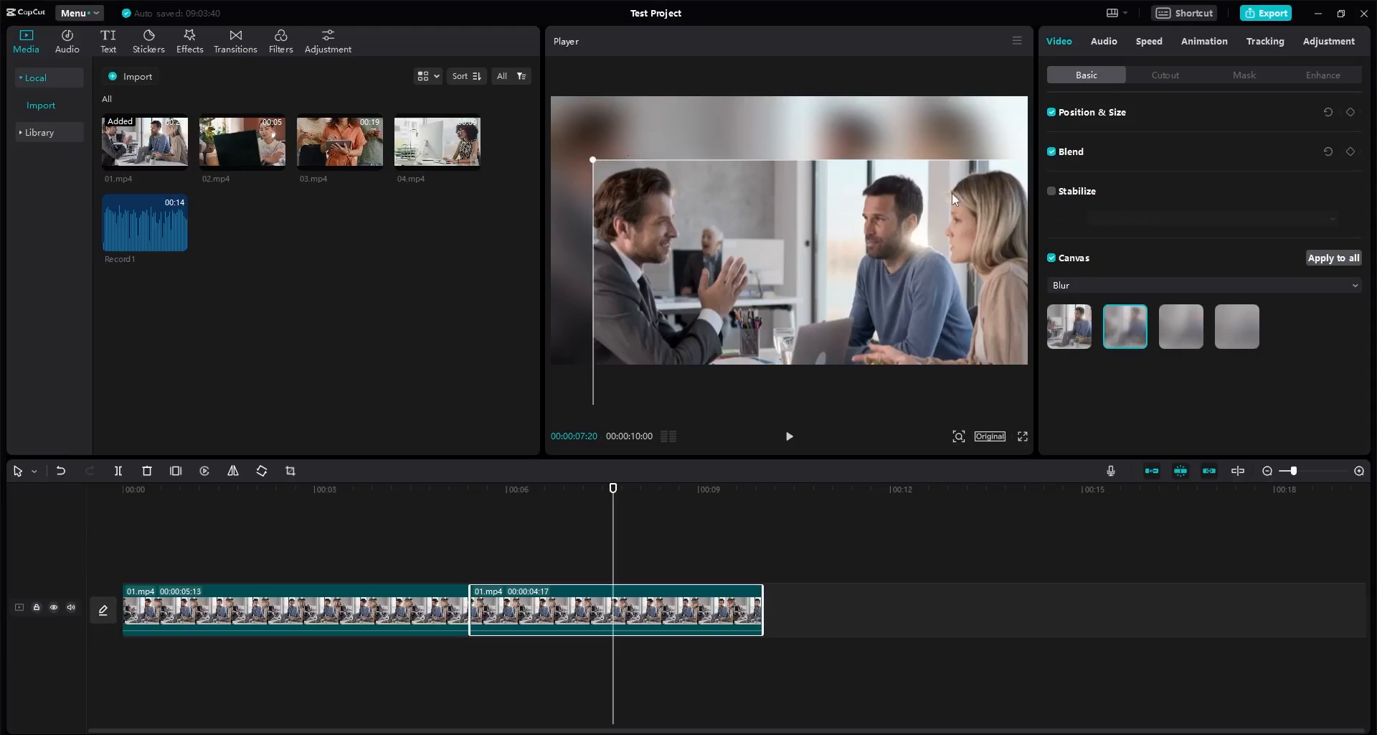
{"action": "left_click", "coordinate": [1051, 257]}
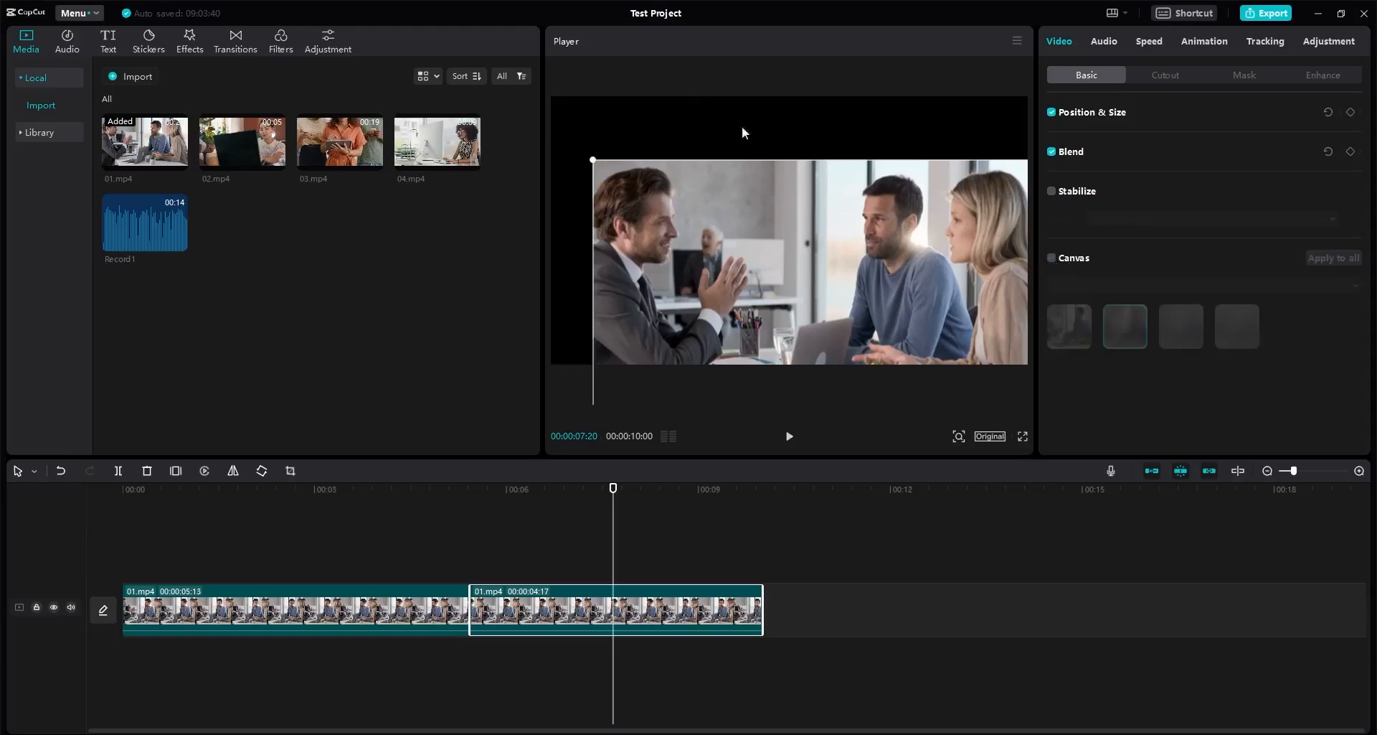
{"action": "left_click", "coordinate": [1053, 260]}
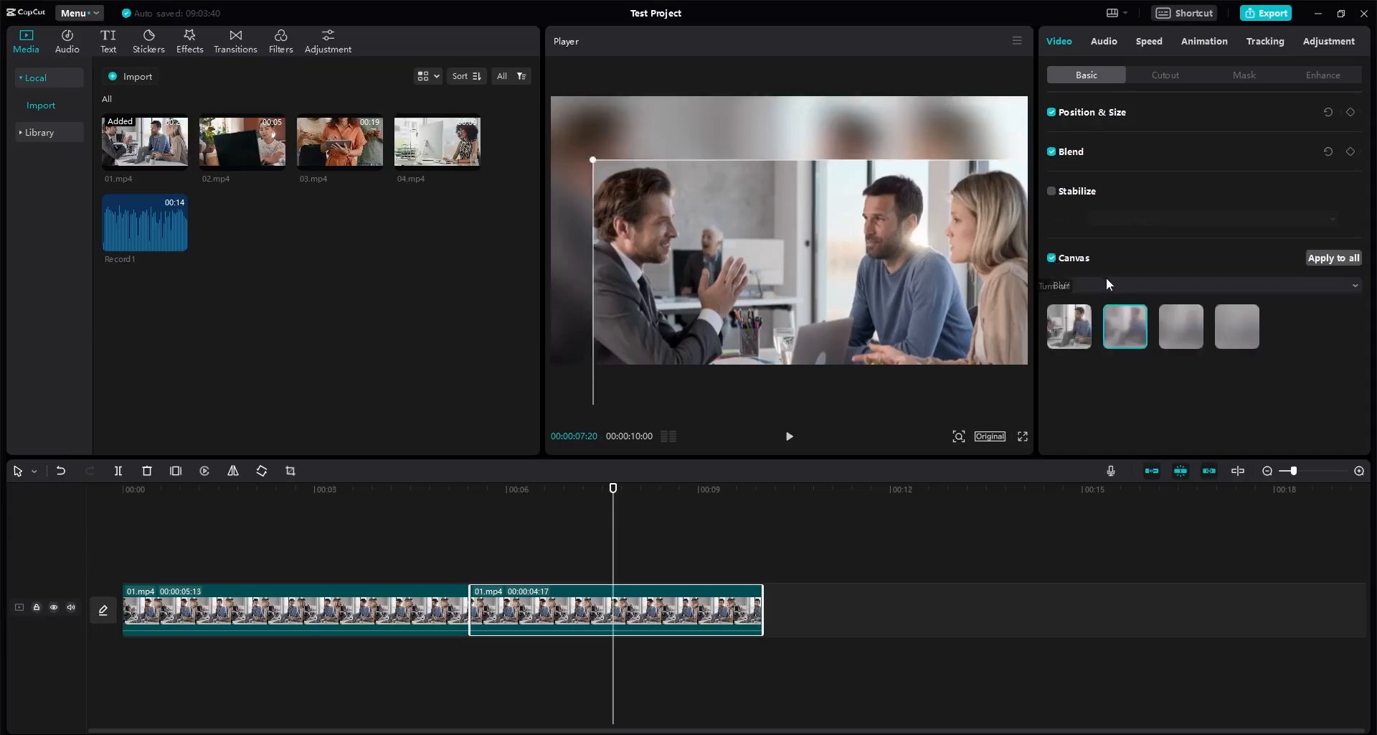
Step: Try a crimson Color canvas background behind the segment and replace it with the orange-red sunburst Style background
{"action": "left_click", "coordinate": [1120, 285]}
{"action": "left_click", "coordinate": [1112, 354]}
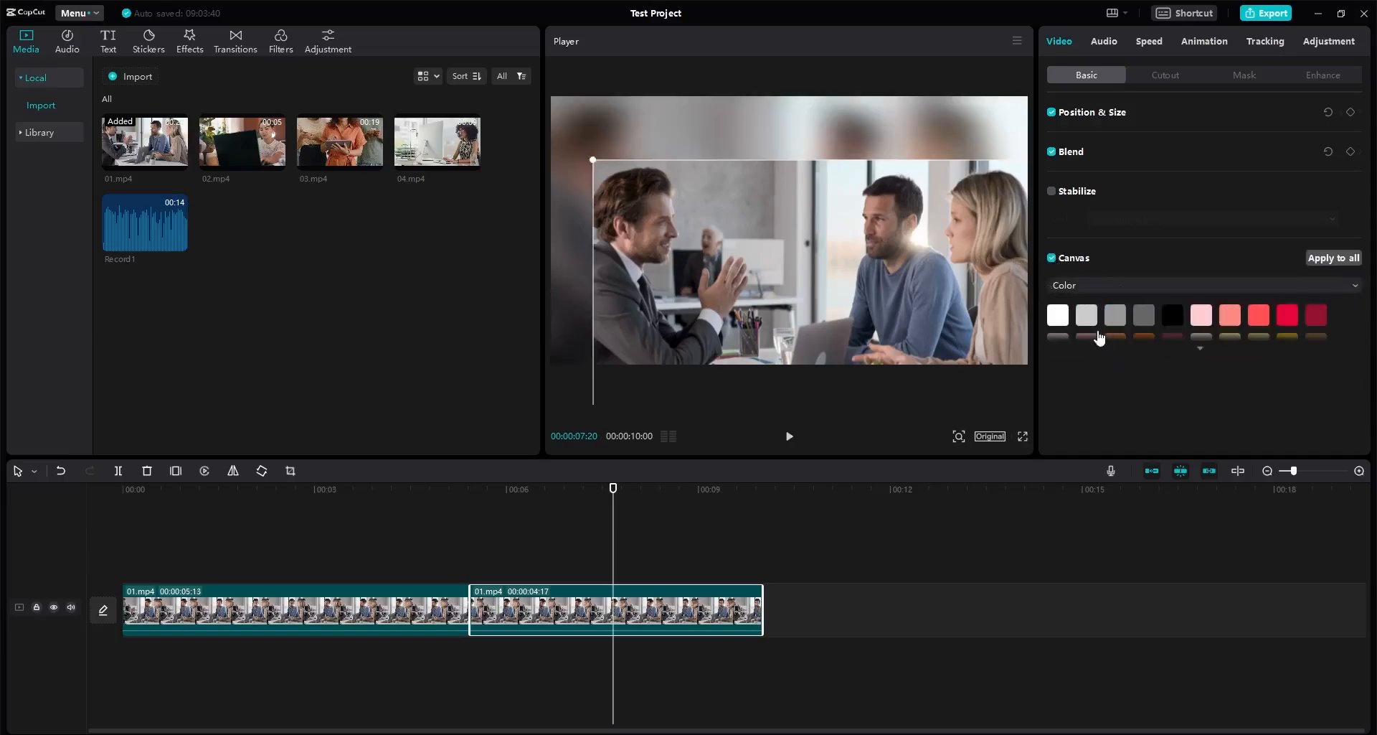
{"action": "left_click", "coordinate": [1289, 318]}
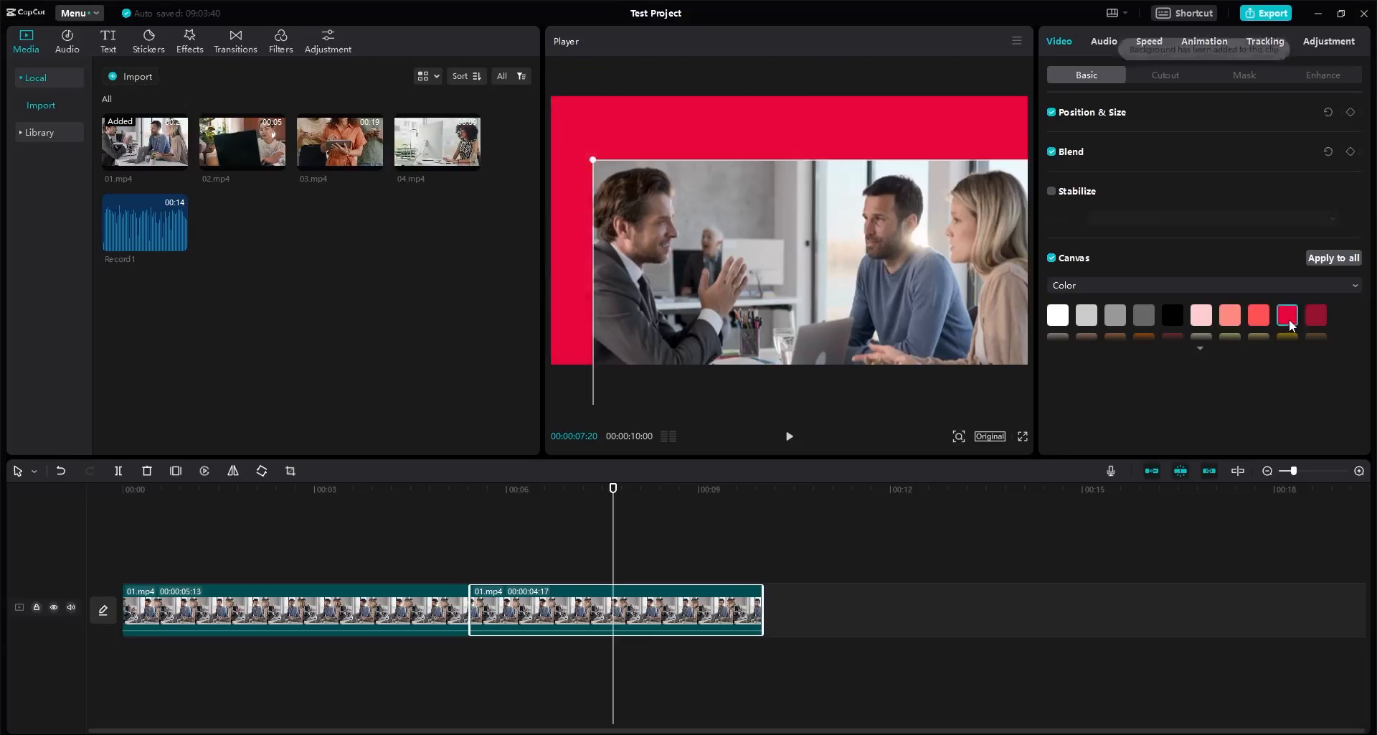
{"action": "left_click", "coordinate": [1103, 286]}
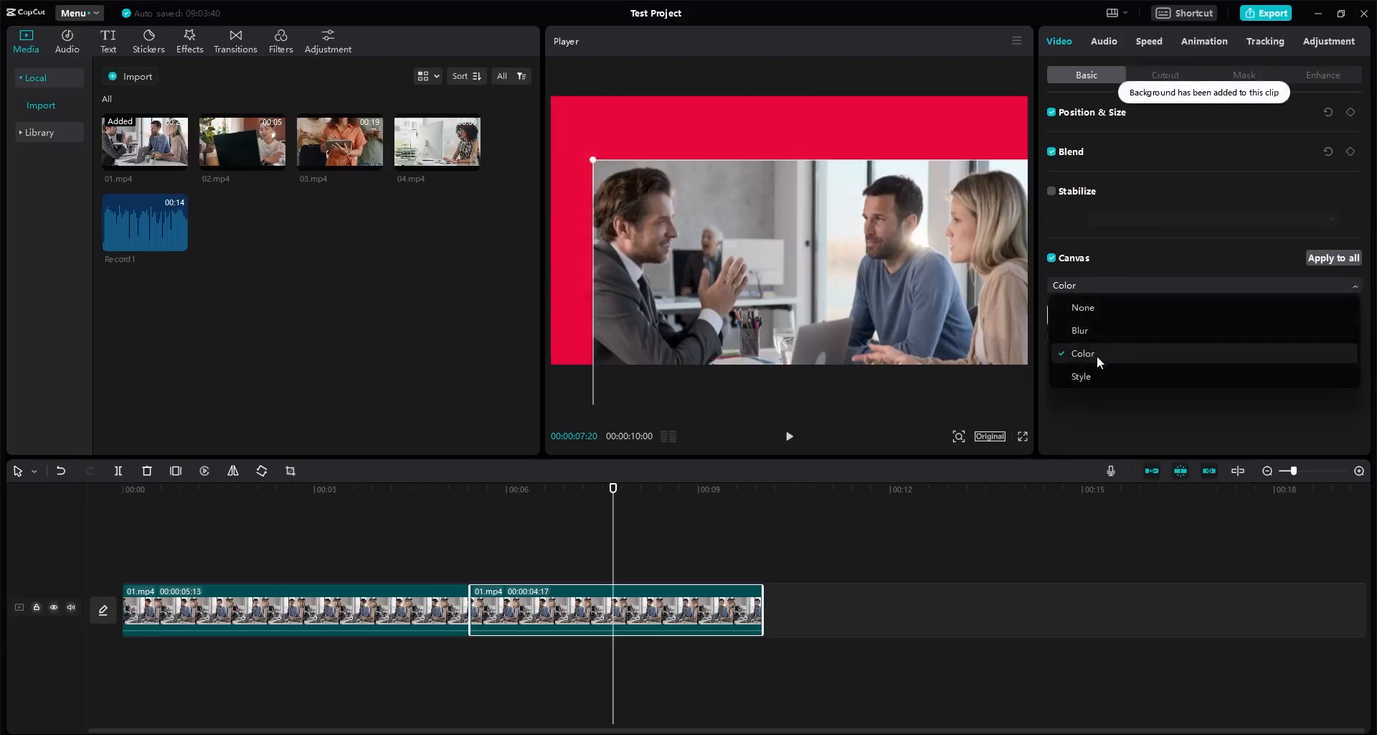
{"action": "left_click", "coordinate": [1095, 370]}
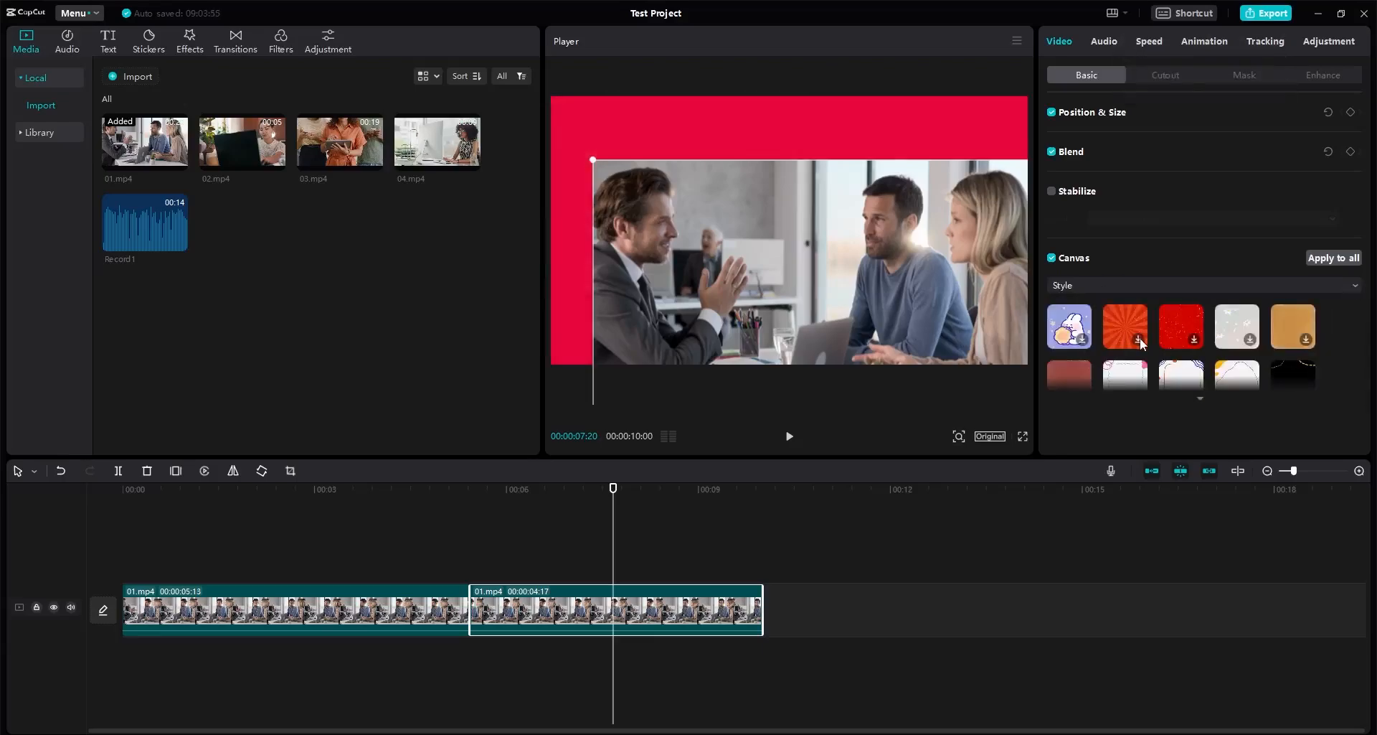
{"action": "left_click", "coordinate": [1127, 325]}
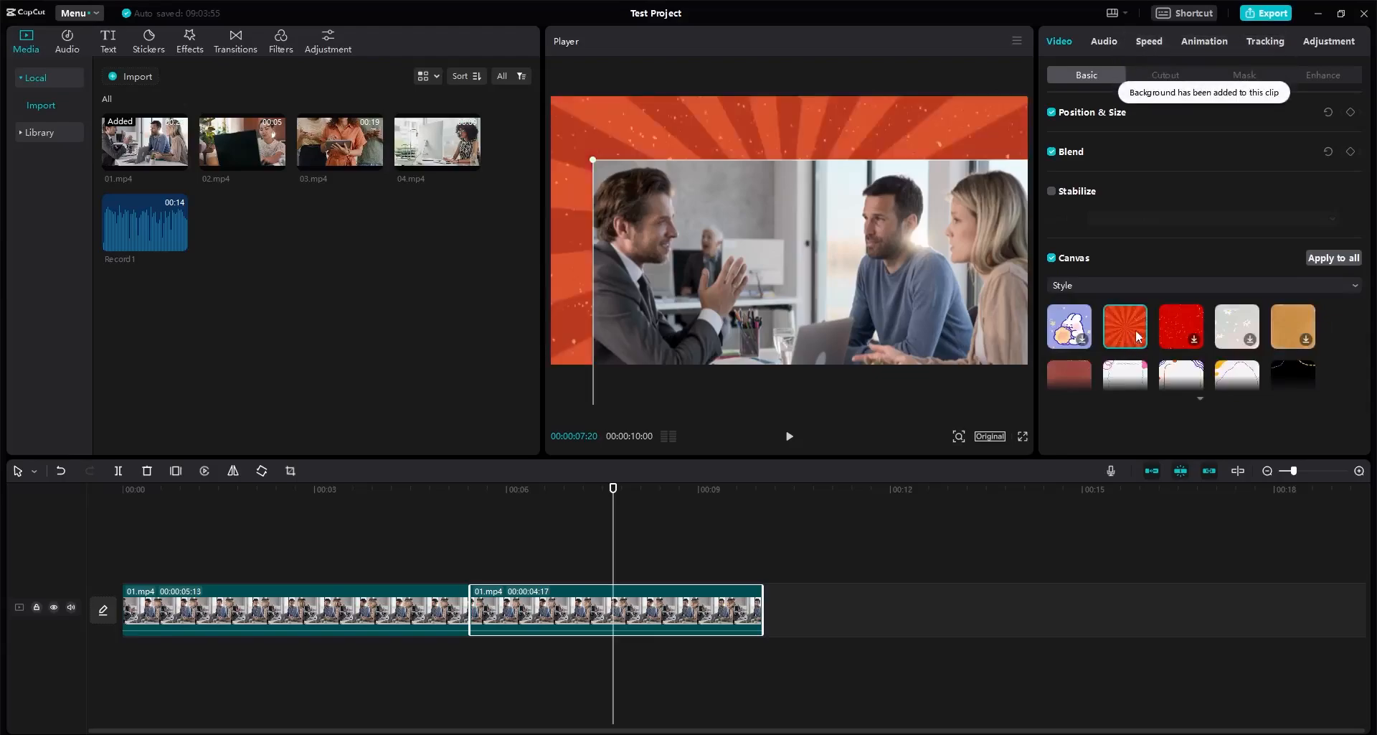
Step: Move the second segment back to fill the preview frame and turn off its Canvas background
{"action": "left_click_drag", "start_coordinate": [845, 236], "coordinate": [804, 149]}
{"action": "left_click", "coordinate": [1053, 259]}
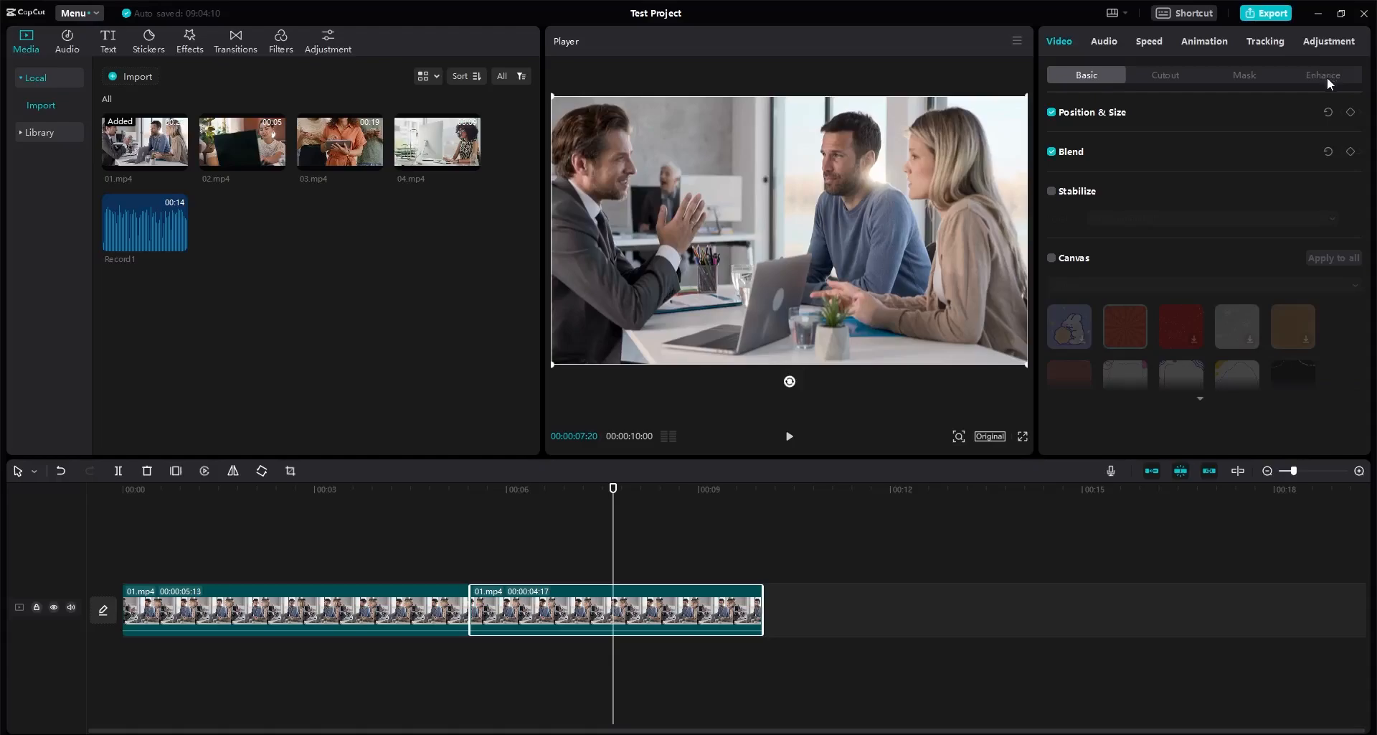
Step: Show the audio settings and add the Record1 audio below the video track, starting with the second 01.mp4 segment
{"action": "left_click", "coordinate": [1101, 43]}
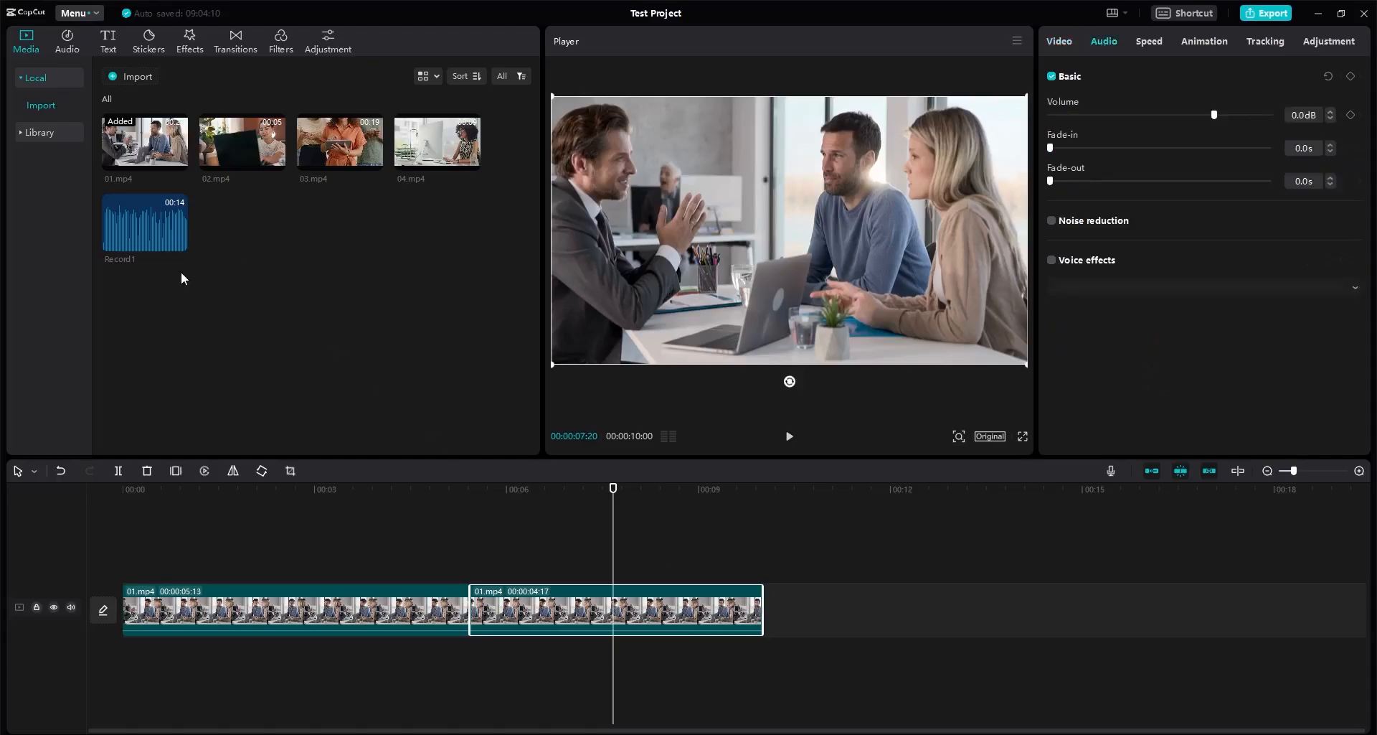
{"action": "left_click_drag", "start_coordinate": [148, 242], "coordinate": [468, 656]}
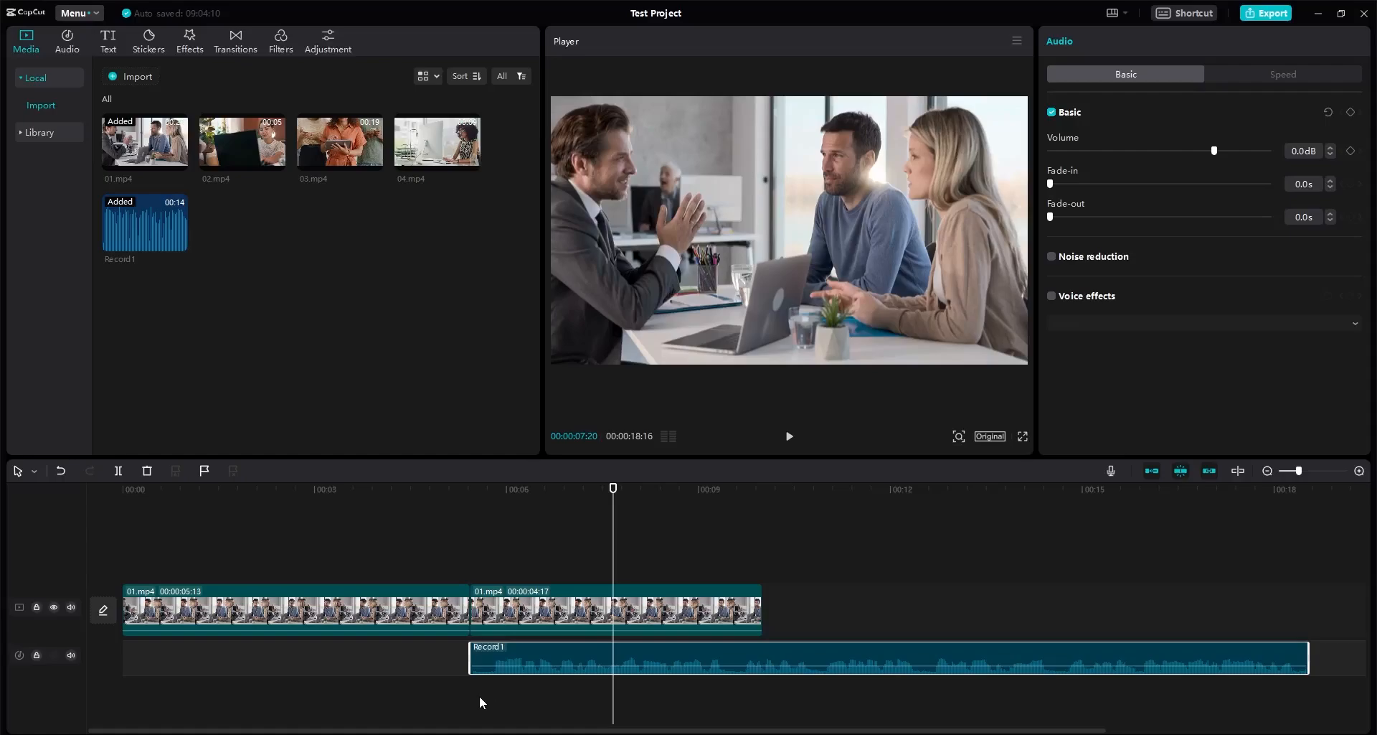
Step: Raise Record1's volume to 7.7 dB, lower it to -15.7 dB, and return it to 0.0 dB
{"action": "mouse_move", "coordinate": [497, 671]}
{"action": "mouse_move", "coordinate": [1216, 153]}
{"action": "left_mouse_down"}
{"action": "mouse_move", "coordinate": [1242, 154]}
{"action": "mouse_move", "coordinate": [1174, 149]}
{"action": "mouse_move", "coordinate": [1214, 150]}
{"action": "left_mouse_up"}
{"action": "left_click_drag", "start_coordinate": [1219, 152], "coordinate": [1233, 153]}
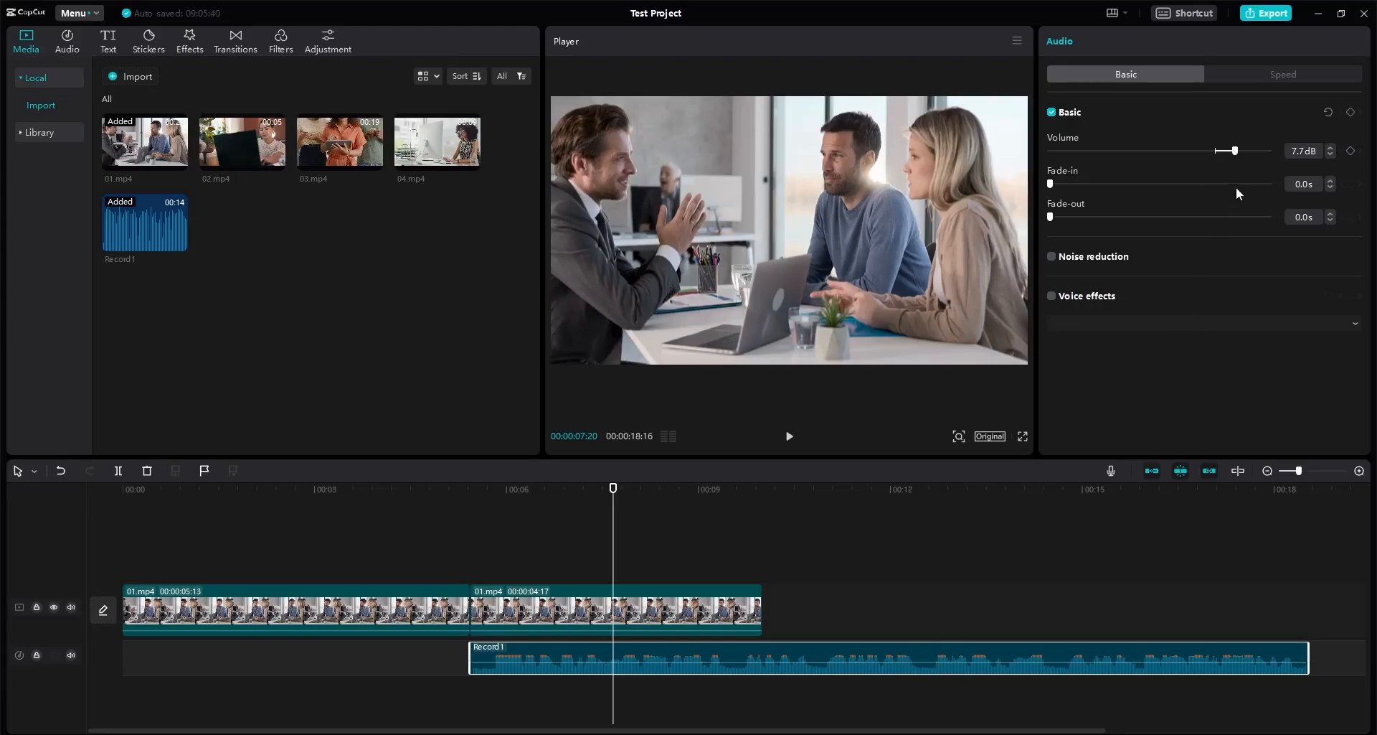
{"action": "left_click_drag", "start_coordinate": [1234, 152], "coordinate": [1190, 154]}
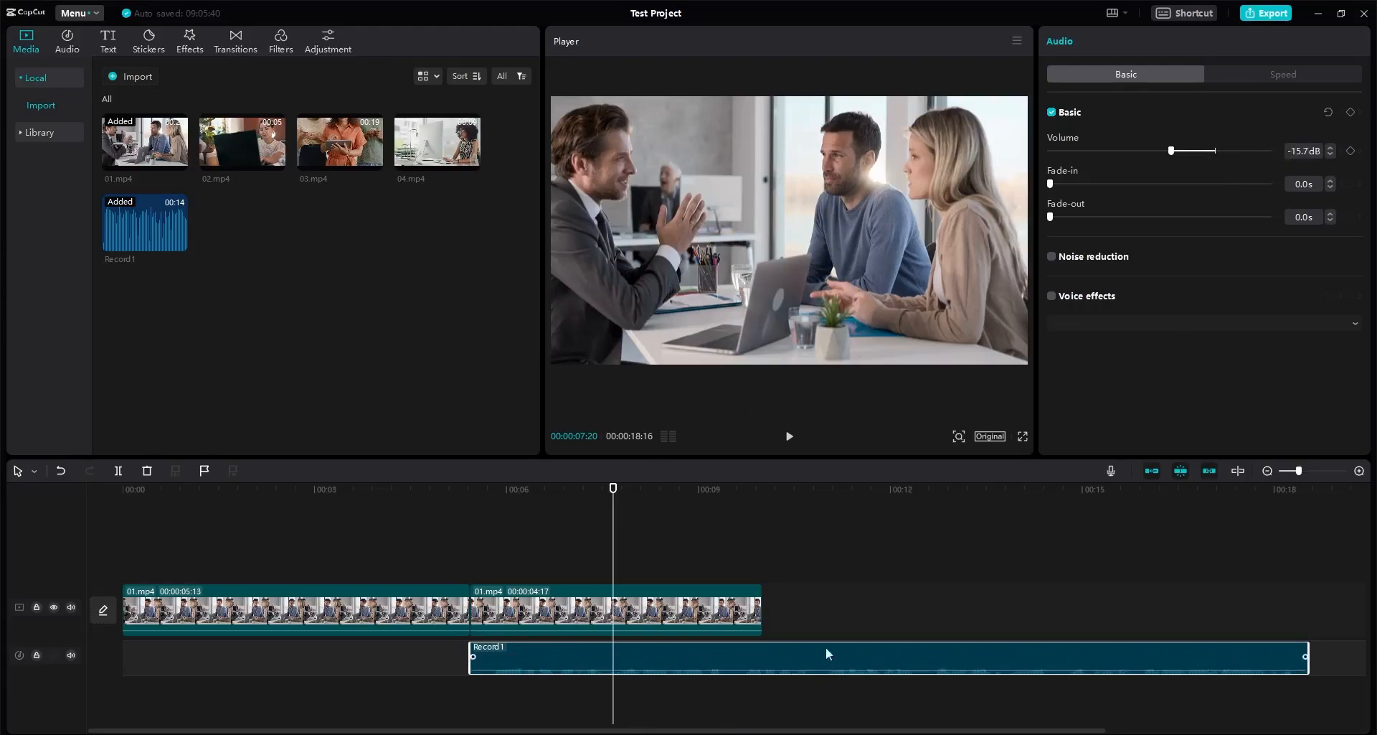
{"action": "left_click_drag", "start_coordinate": [1170, 151], "coordinate": [1214, 151]}
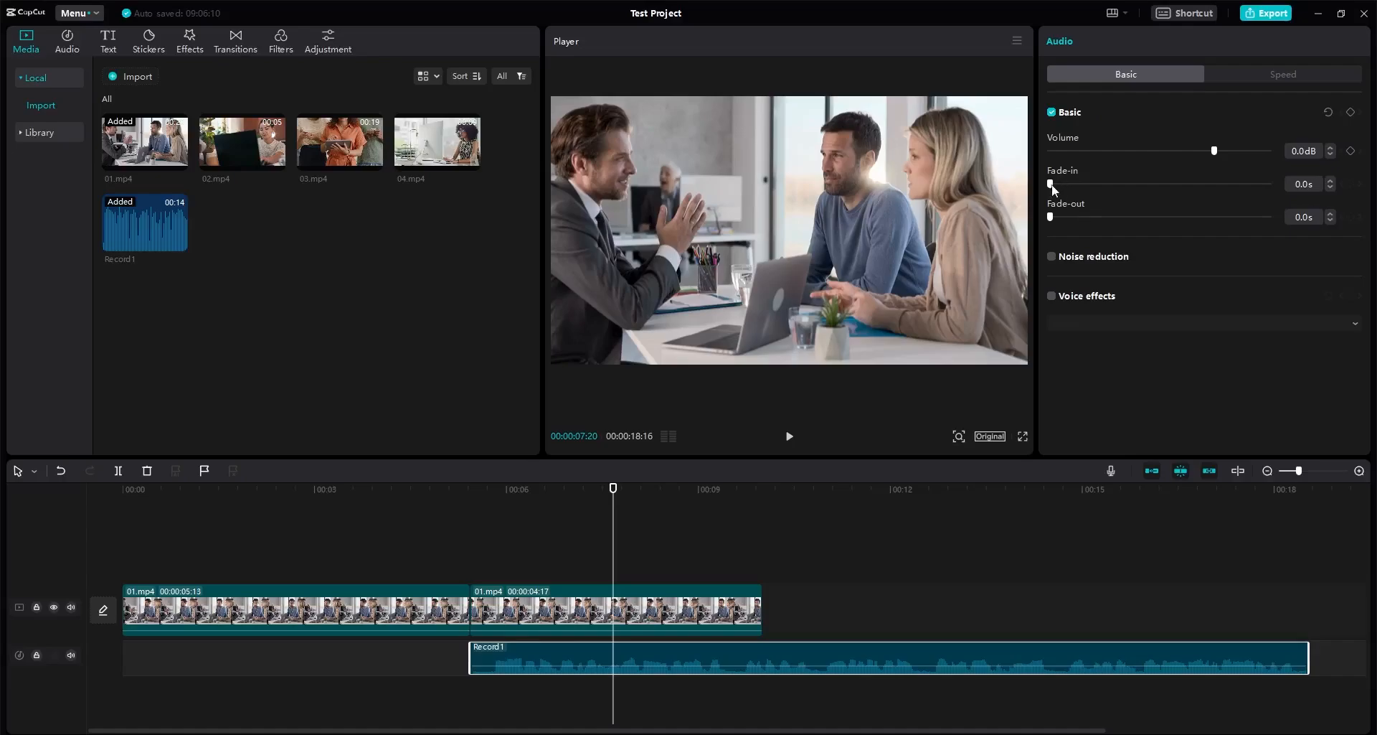
Step: Try a 2-second fade-in on Record1 and return the fade settings to 0.0 s
{"action": "left_click", "coordinate": [1295, 183]}
{"action": "type", "text": "2"}
{"action": "key", "text": "Return"}
{"action": "left_click_drag", "start_coordinate": [1053, 213], "coordinate": [1049, 186]}
Step: Turn on voice effects for Record1, browse the list of available effects, and turn the option off again
{"action": "left_click", "coordinate": [1052, 296]}
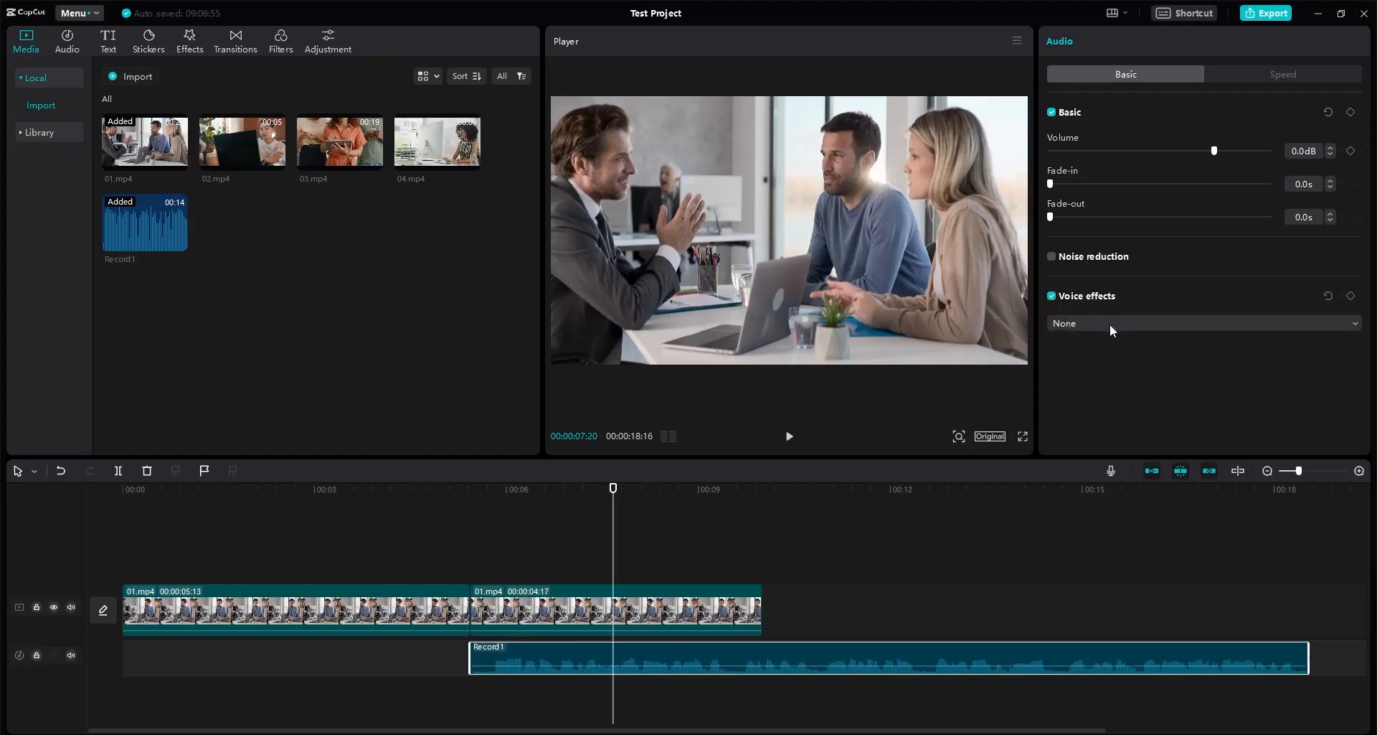
{"action": "left_click", "coordinate": [1110, 325]}
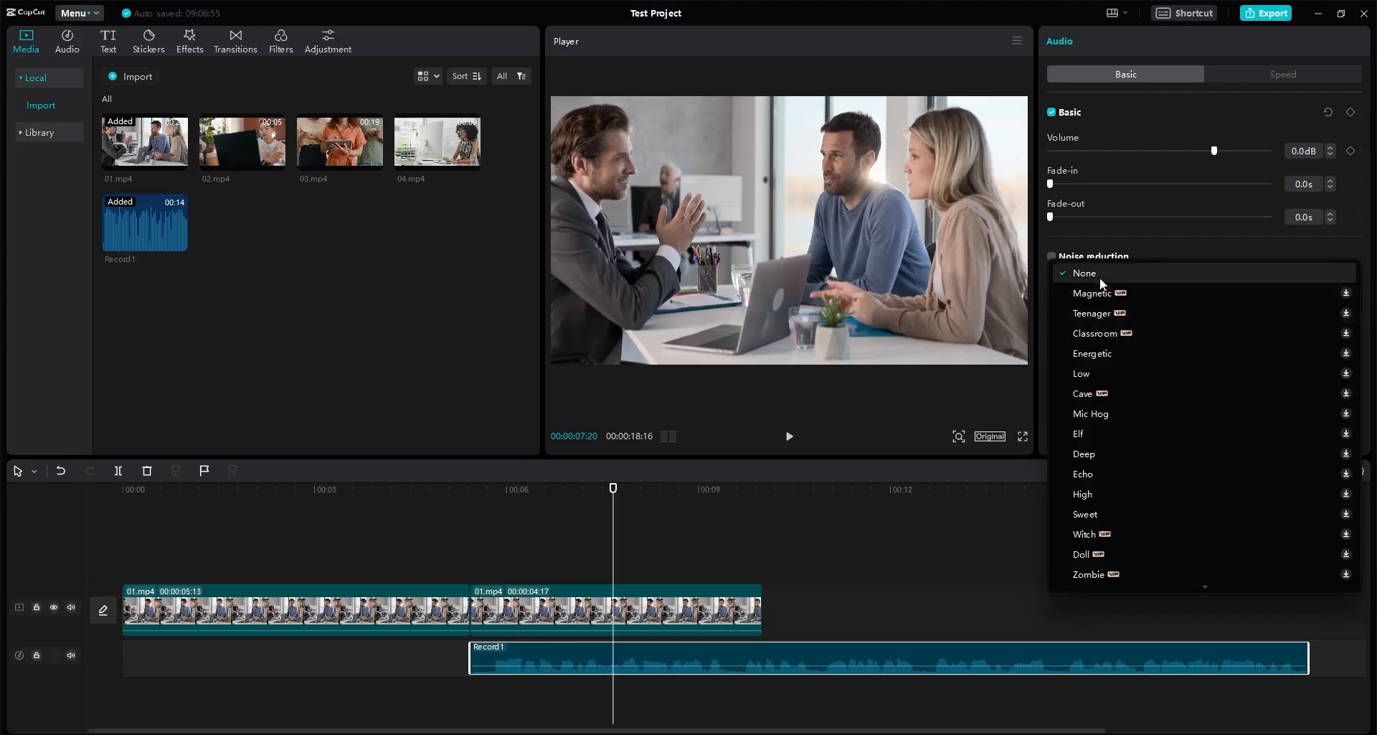
{"action": "scroll", "coordinate": [1096, 442], "scroll_direction": "down", "scroll_amount": 5}
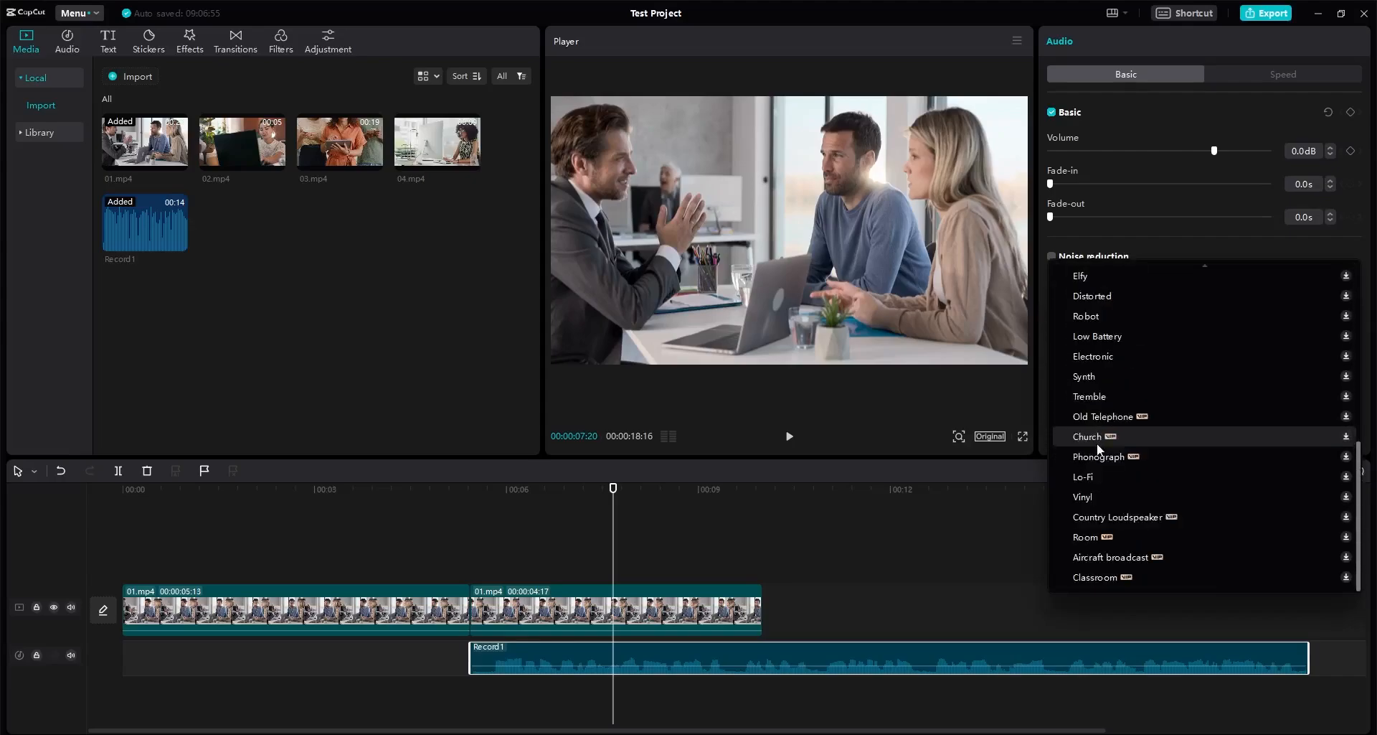
{"action": "scroll", "coordinate": [1096, 442], "scroll_direction": "up", "scroll_amount": 5}
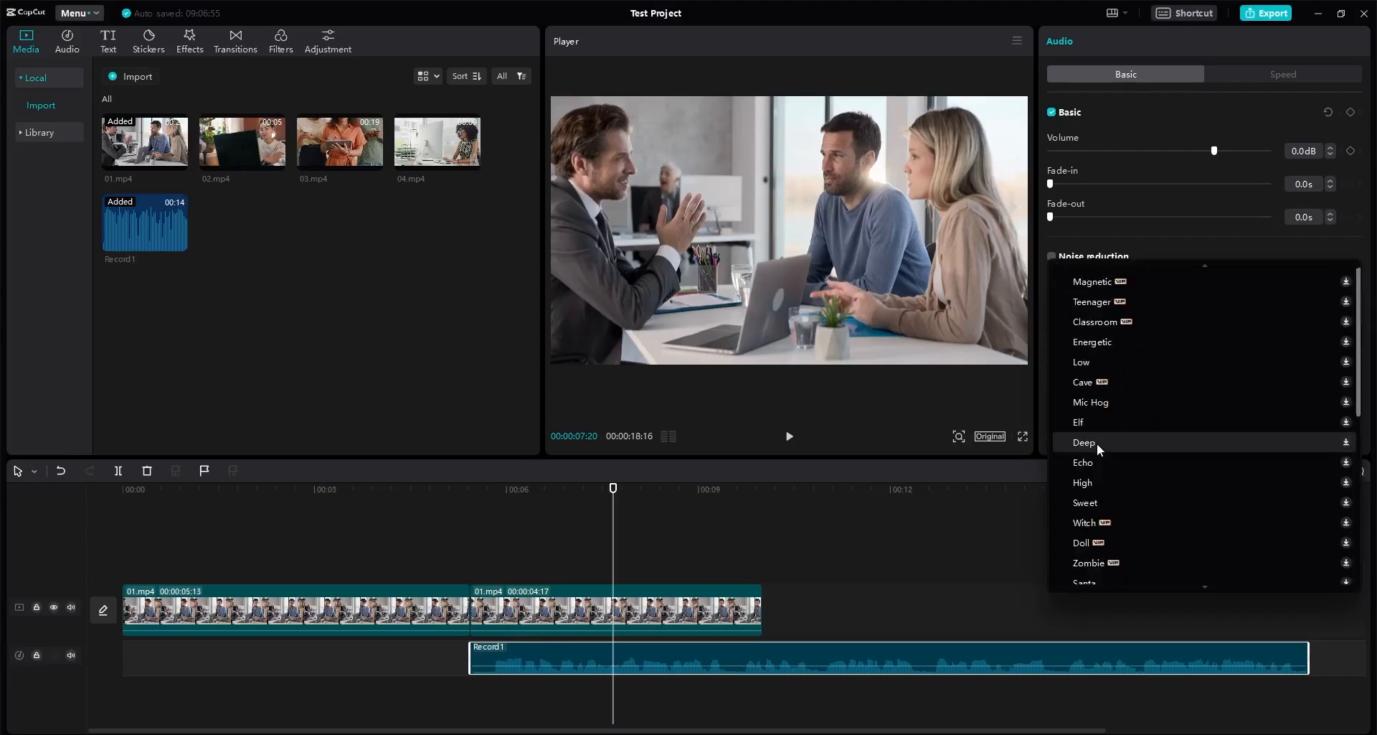
{"action": "left_click", "coordinate": [1185, 248]}
{"action": "left_click", "coordinate": [1086, 297]}
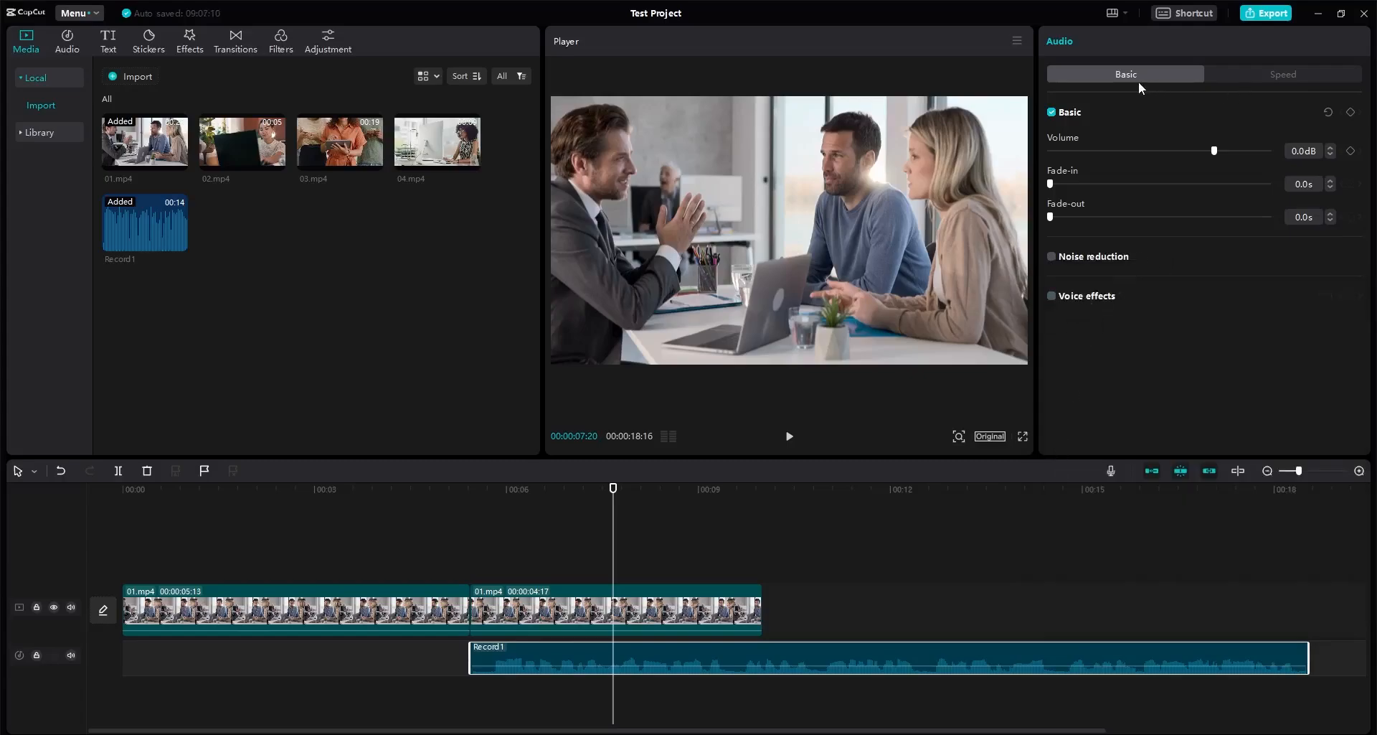
Step: Show the speed settings of the Record1 audio and delete Record1 from the timeline
{"action": "left_click", "coordinate": [1265, 76]}
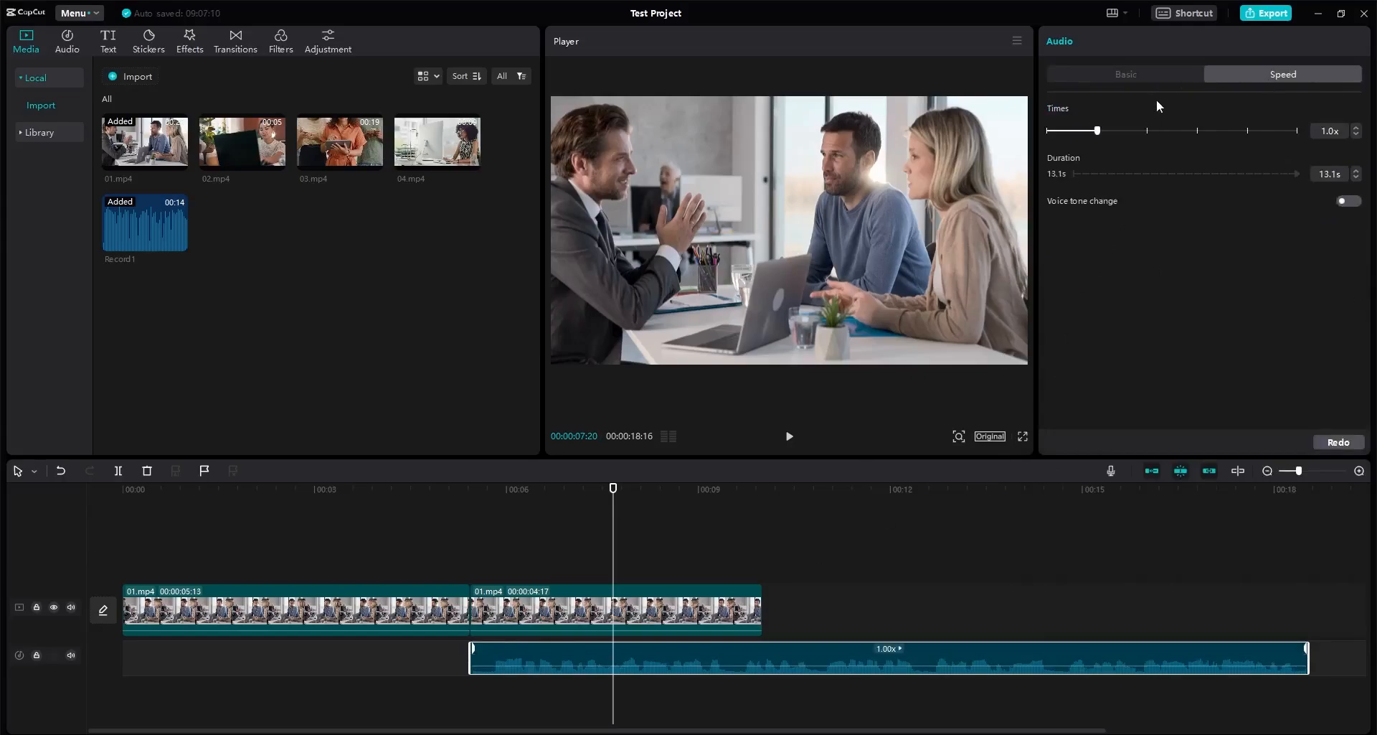
{"action": "left_click", "coordinate": [843, 578]}
{"action": "left_click", "coordinate": [882, 667]}
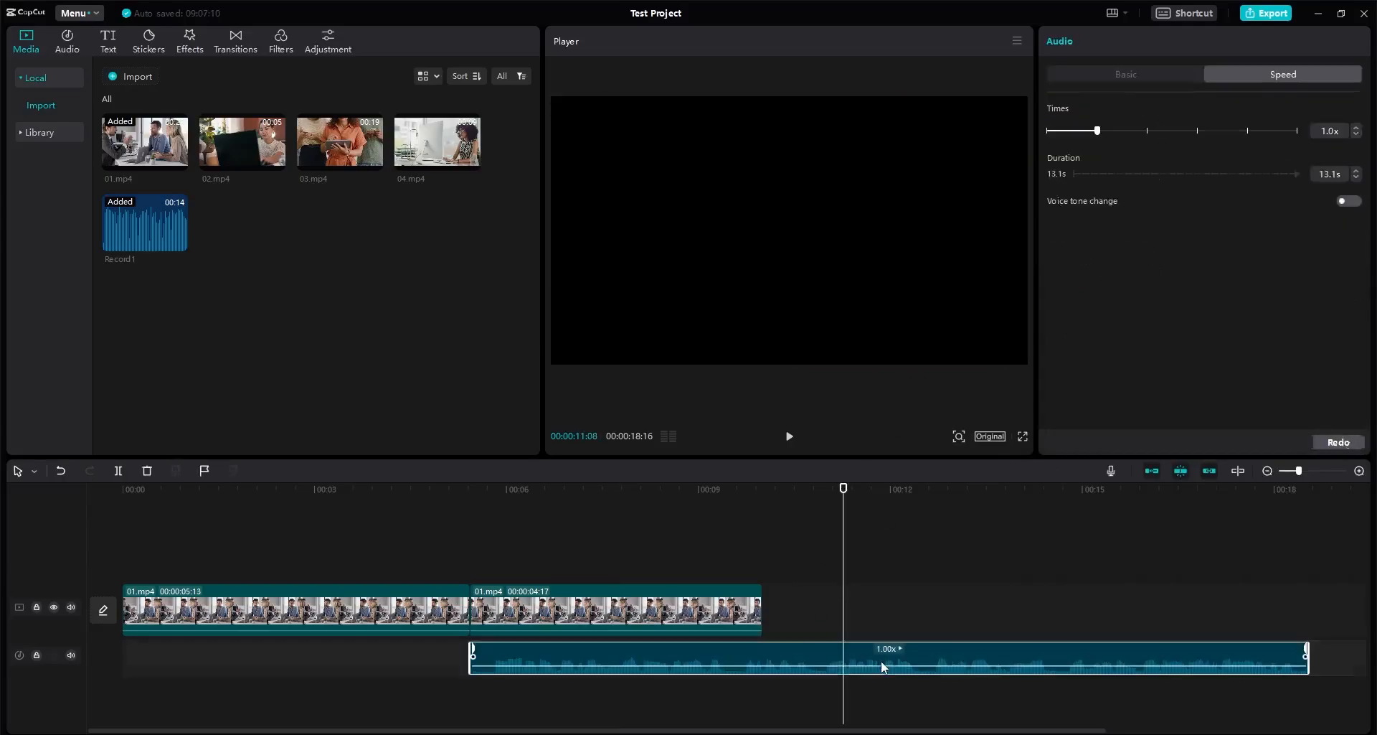
{"action": "key", "text": "Delete"}
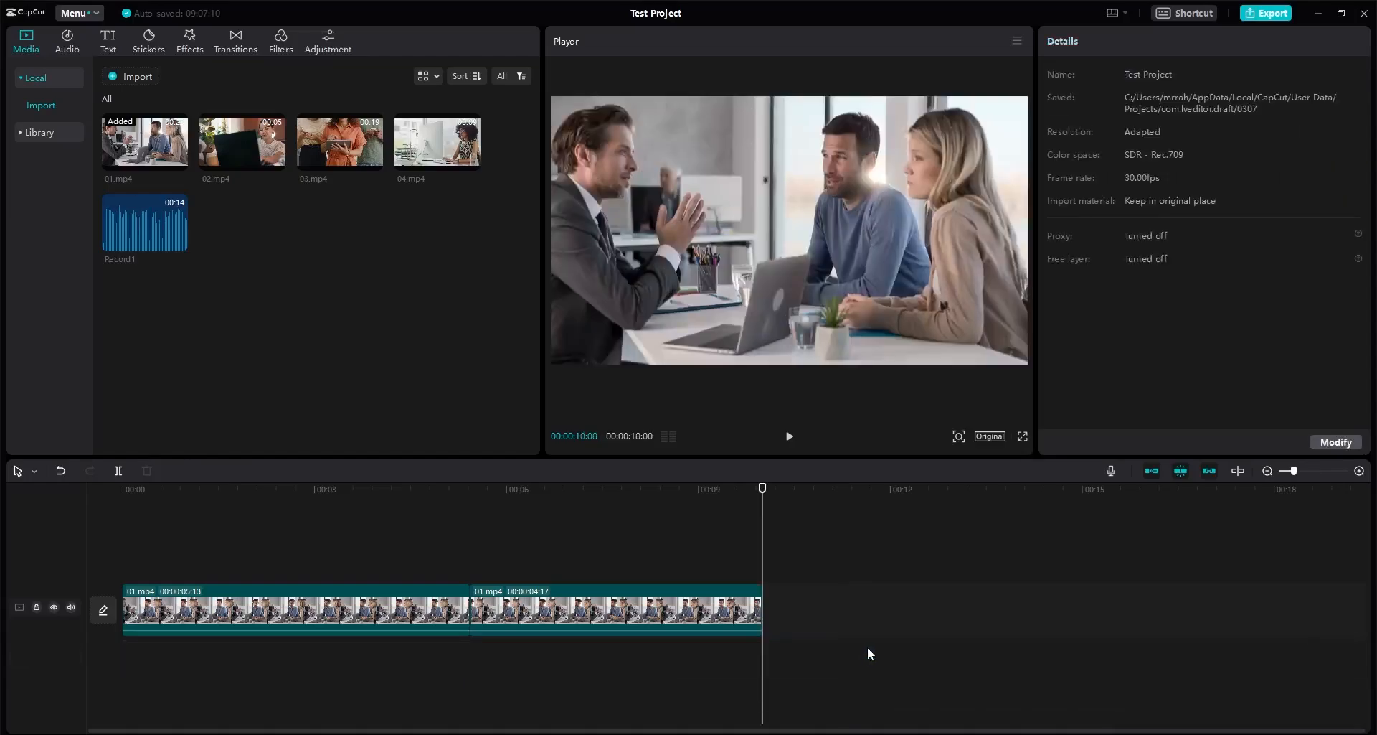
Step: Select the second 01.mp4 segment on the timeline and show its normal speed settings
{"action": "left_click", "coordinate": [692, 621]}
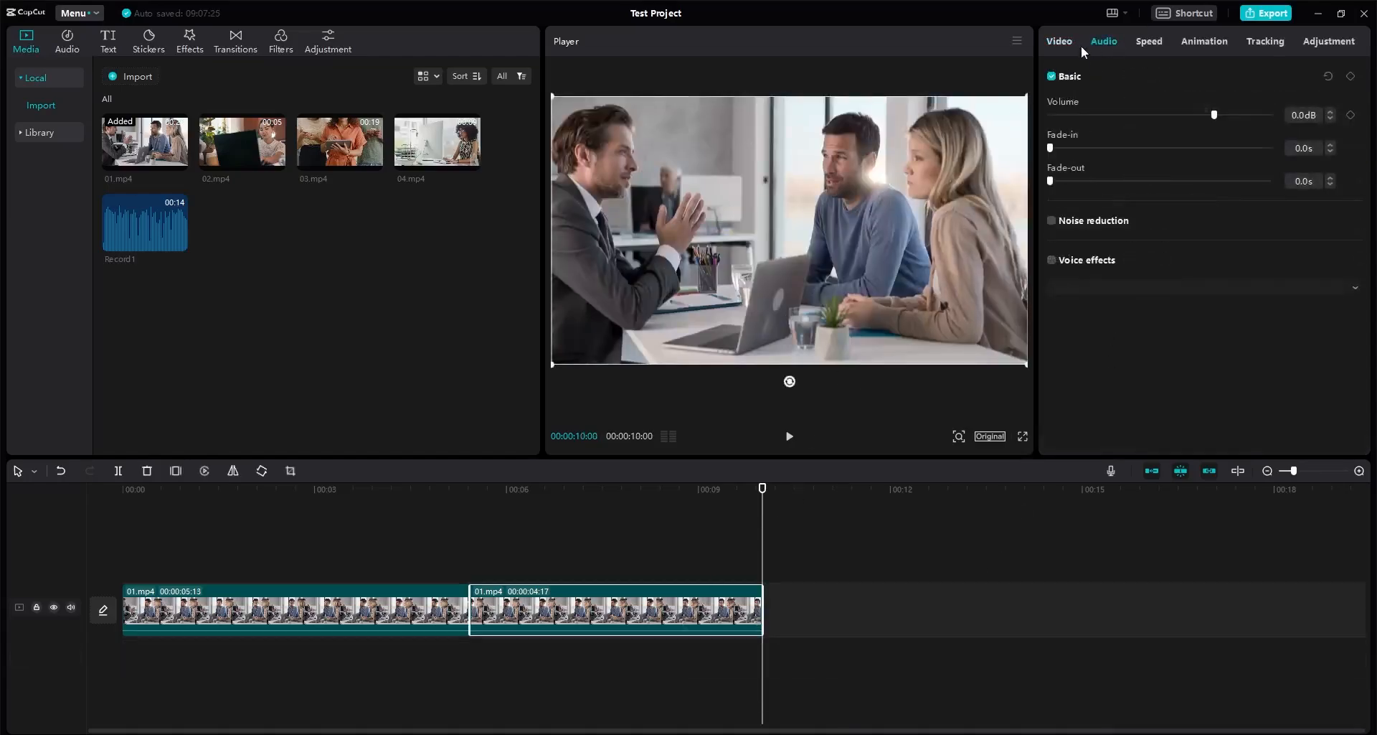
{"action": "left_click", "coordinate": [1146, 42]}
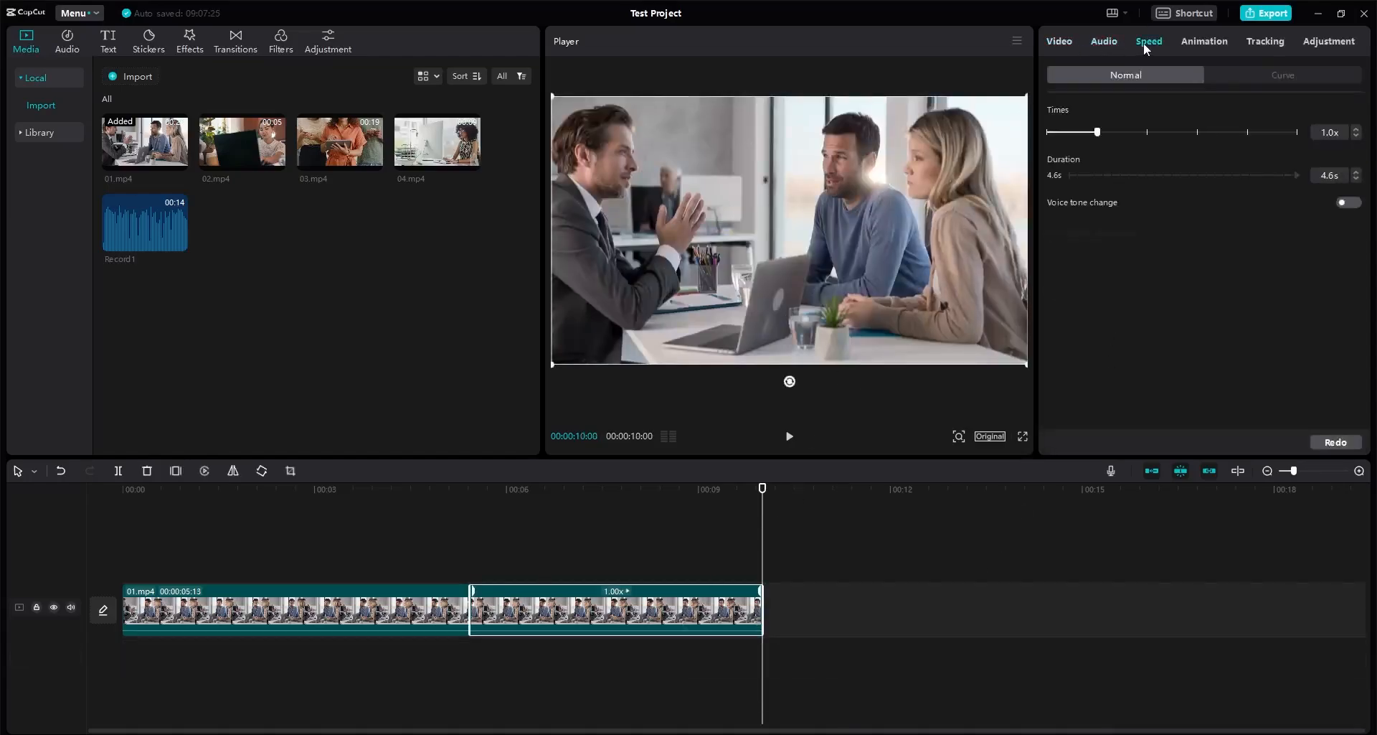
{"action": "left_click", "coordinate": [1104, 42]}
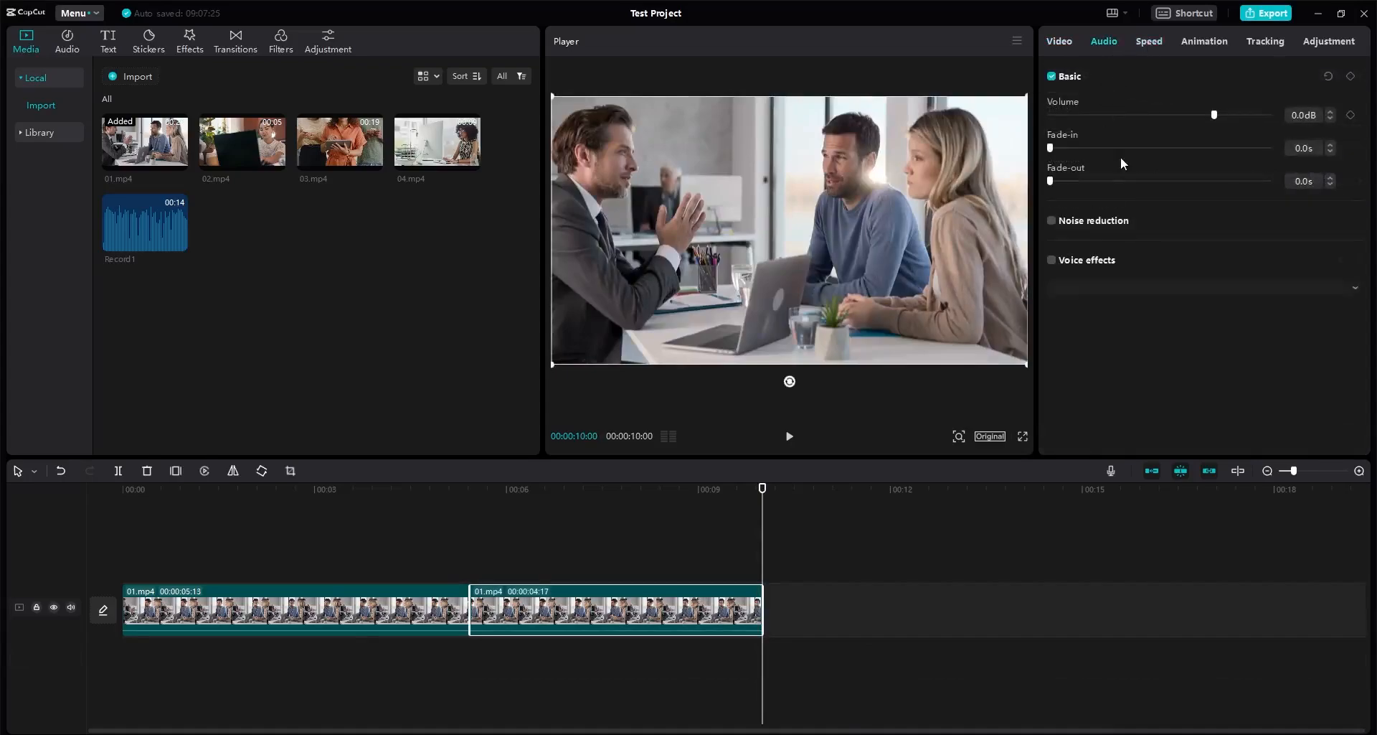
{"action": "left_click", "coordinate": [1147, 43]}
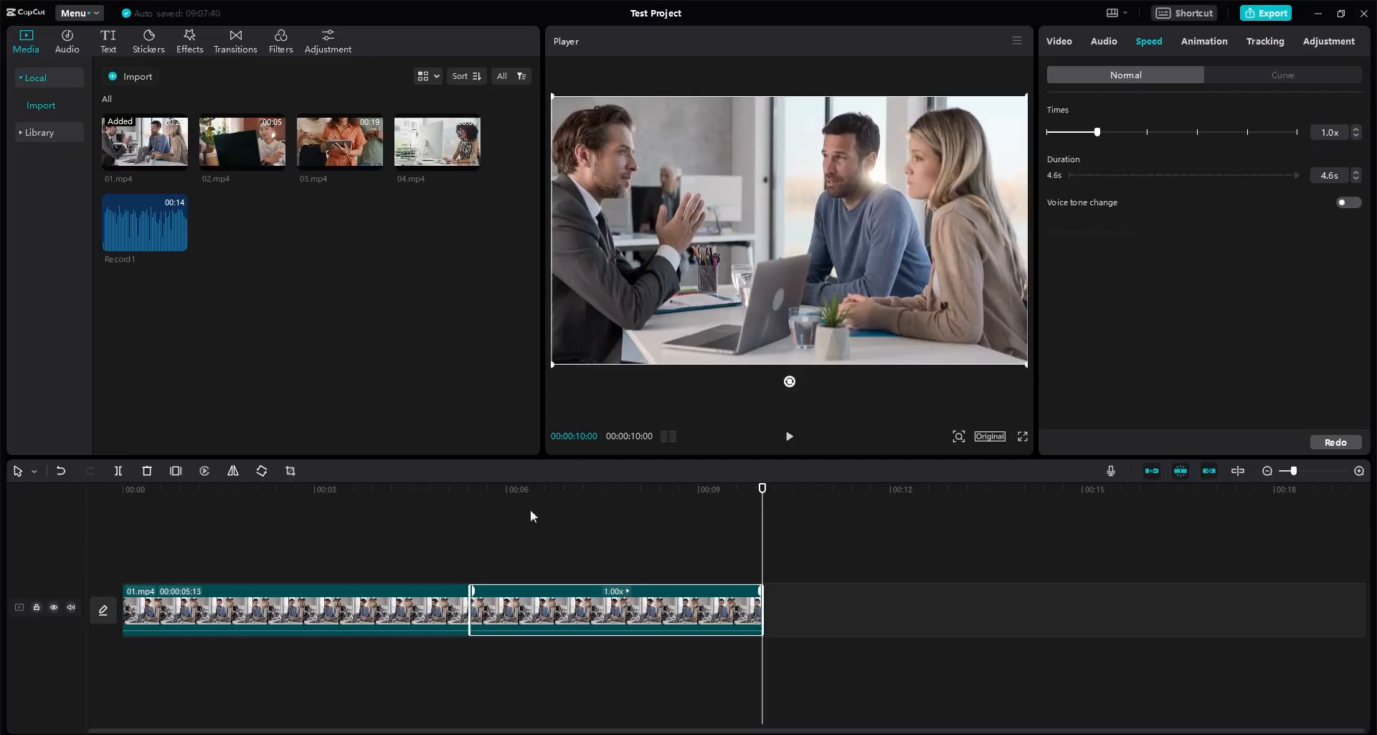
Step: Scrub through the second 01.mp4 segment and play it back at its original speed
{"action": "left_click_drag", "start_coordinate": [478, 490], "coordinate": [610, 527]}
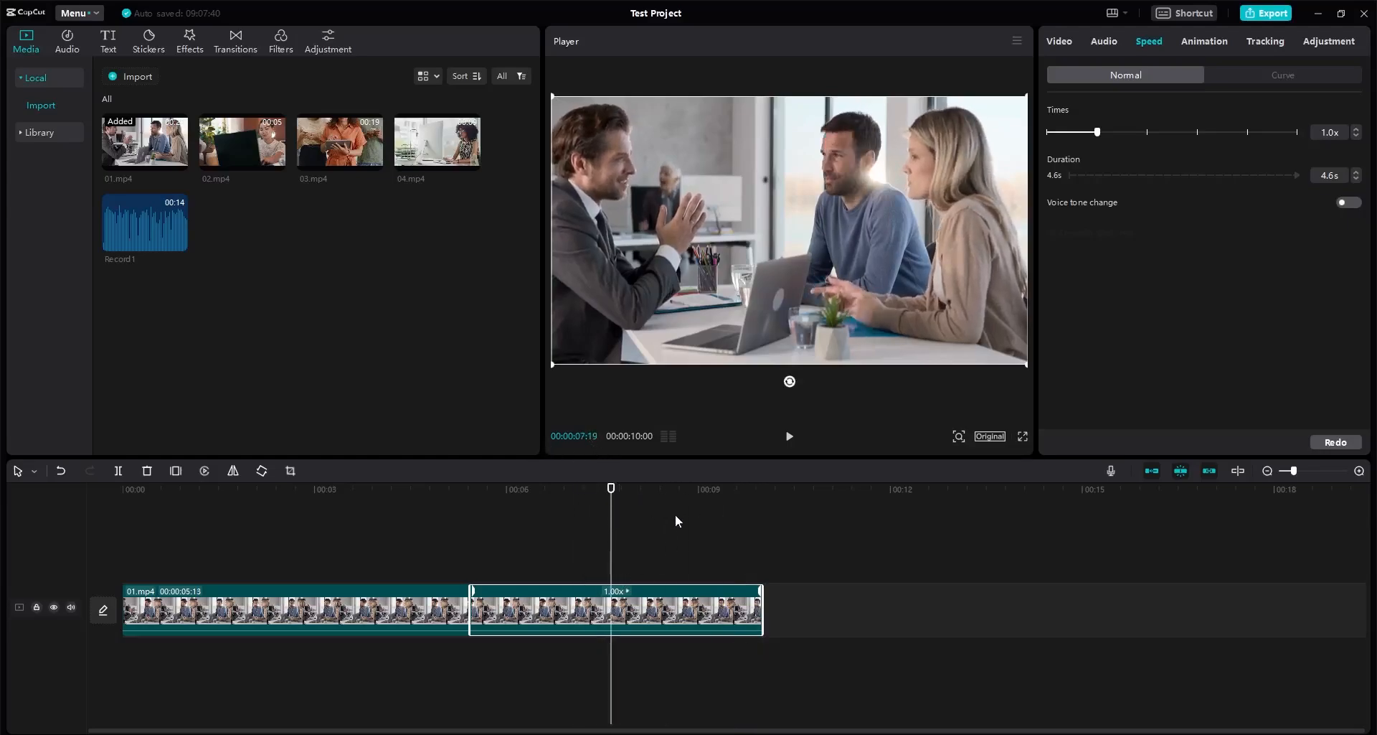
{"action": "left_click", "coordinate": [492, 490]}
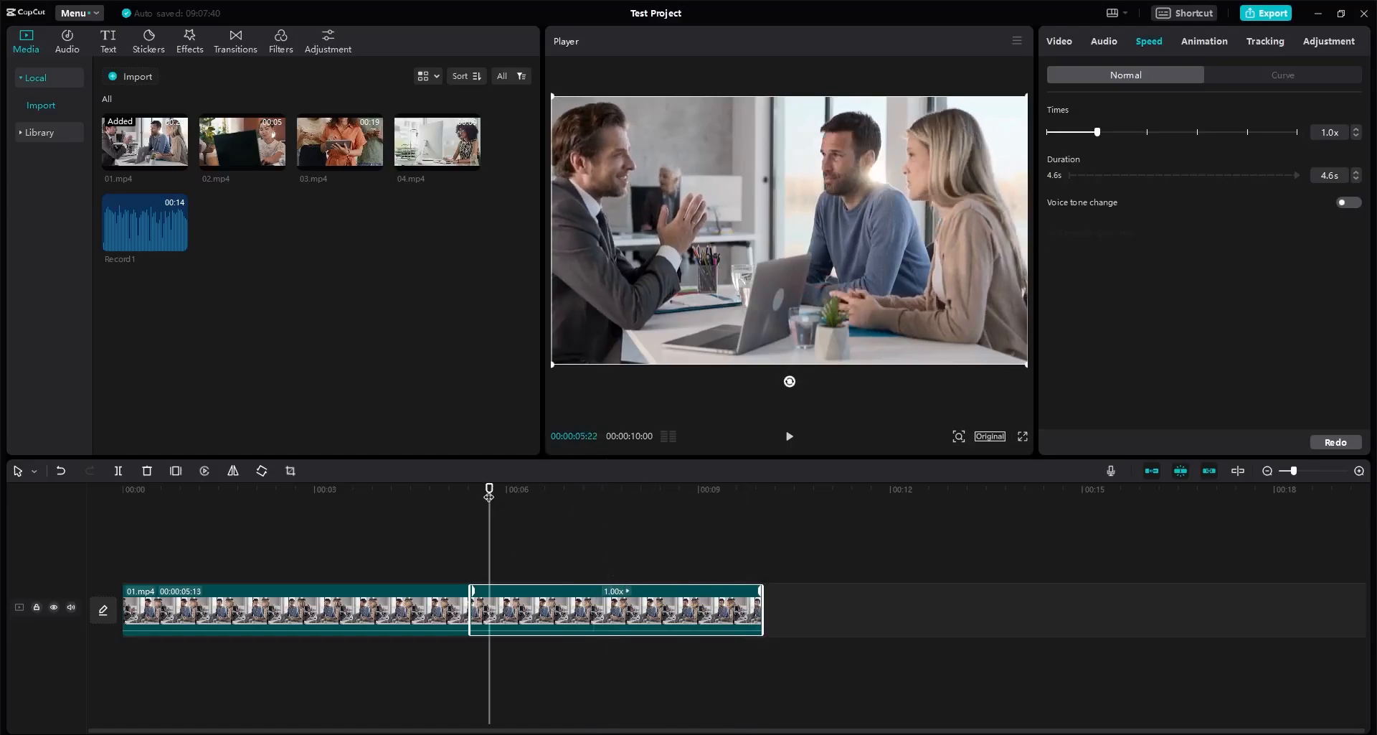
{"action": "key", "text": "space"}
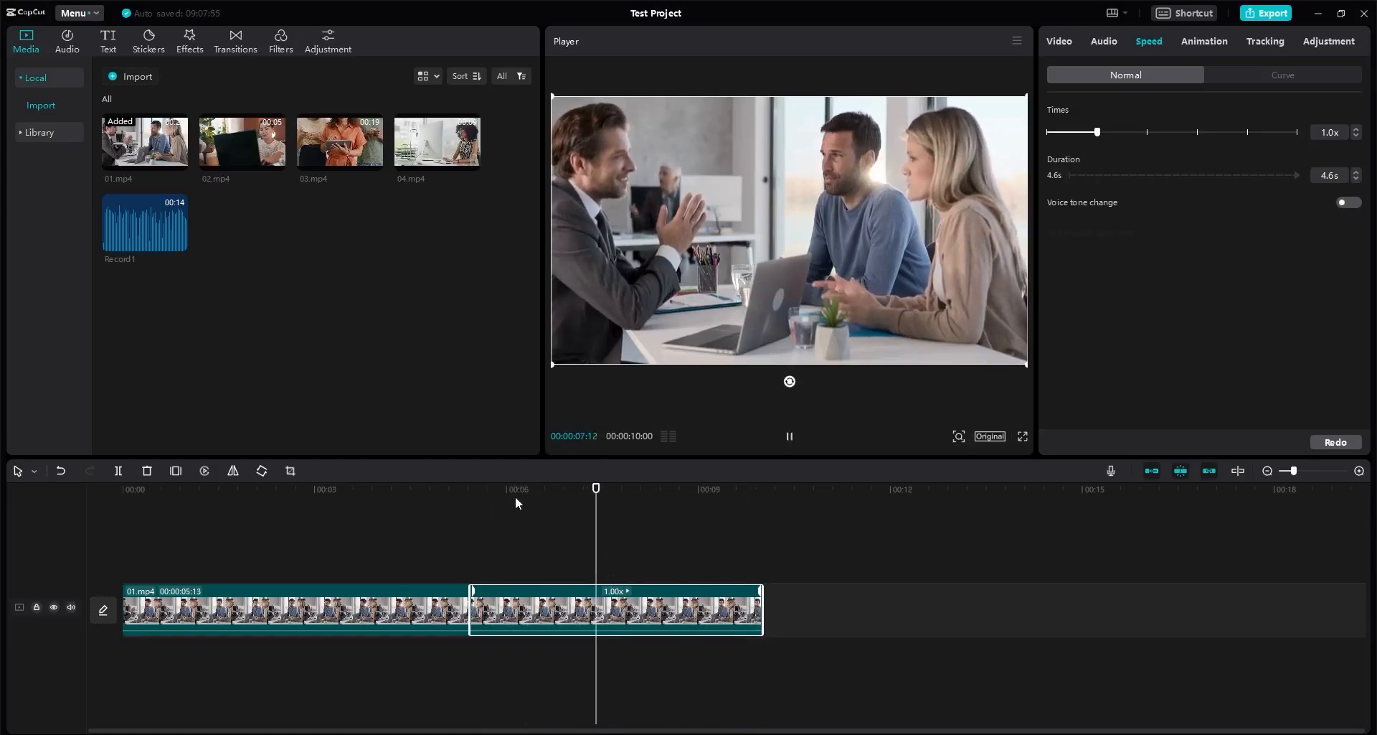
{"action": "key", "text": "space"}
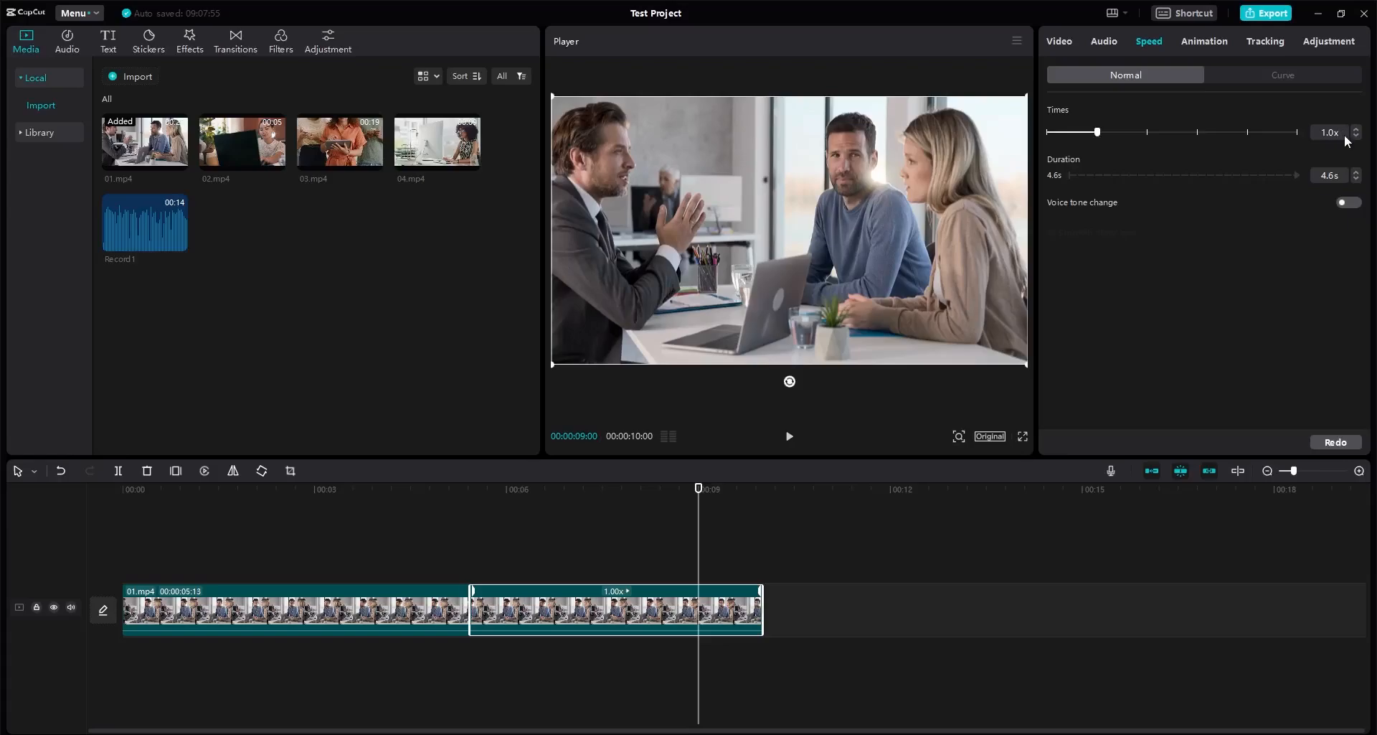
Step: Try a speed of 1.5x on the second 01.mp4 segment and play it back from near its start
{"action": "left_click_drag", "start_coordinate": [1099, 132], "coordinate": [1124, 134]}
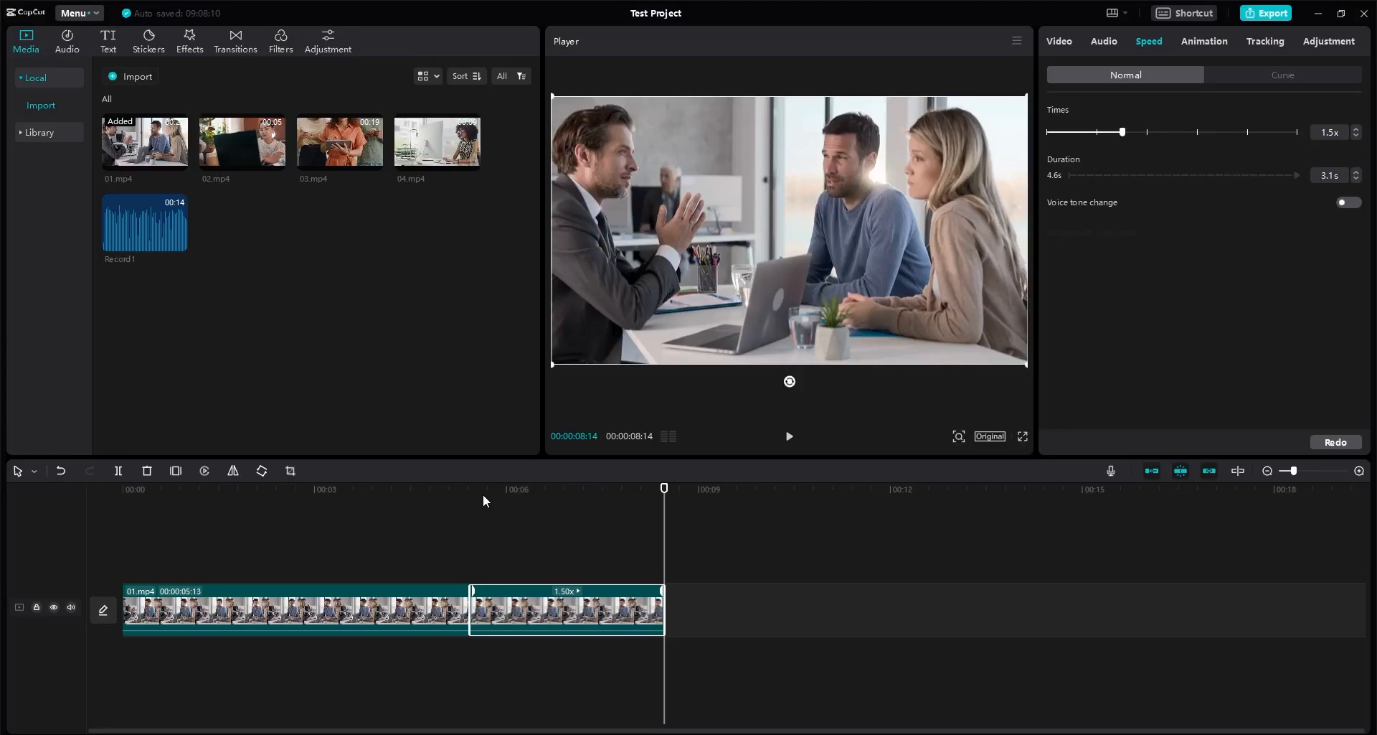
{"action": "left_click", "coordinate": [487, 514]}
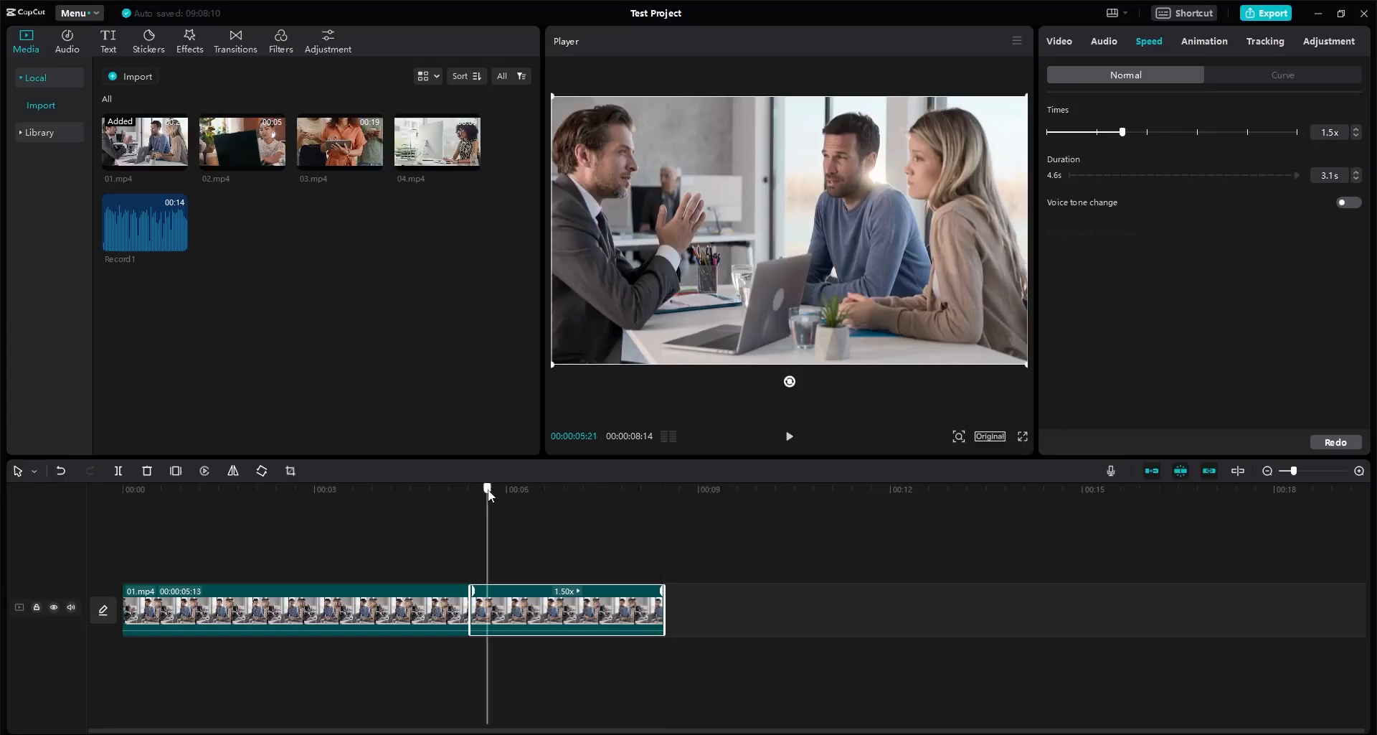
{"action": "key", "text": "space"}
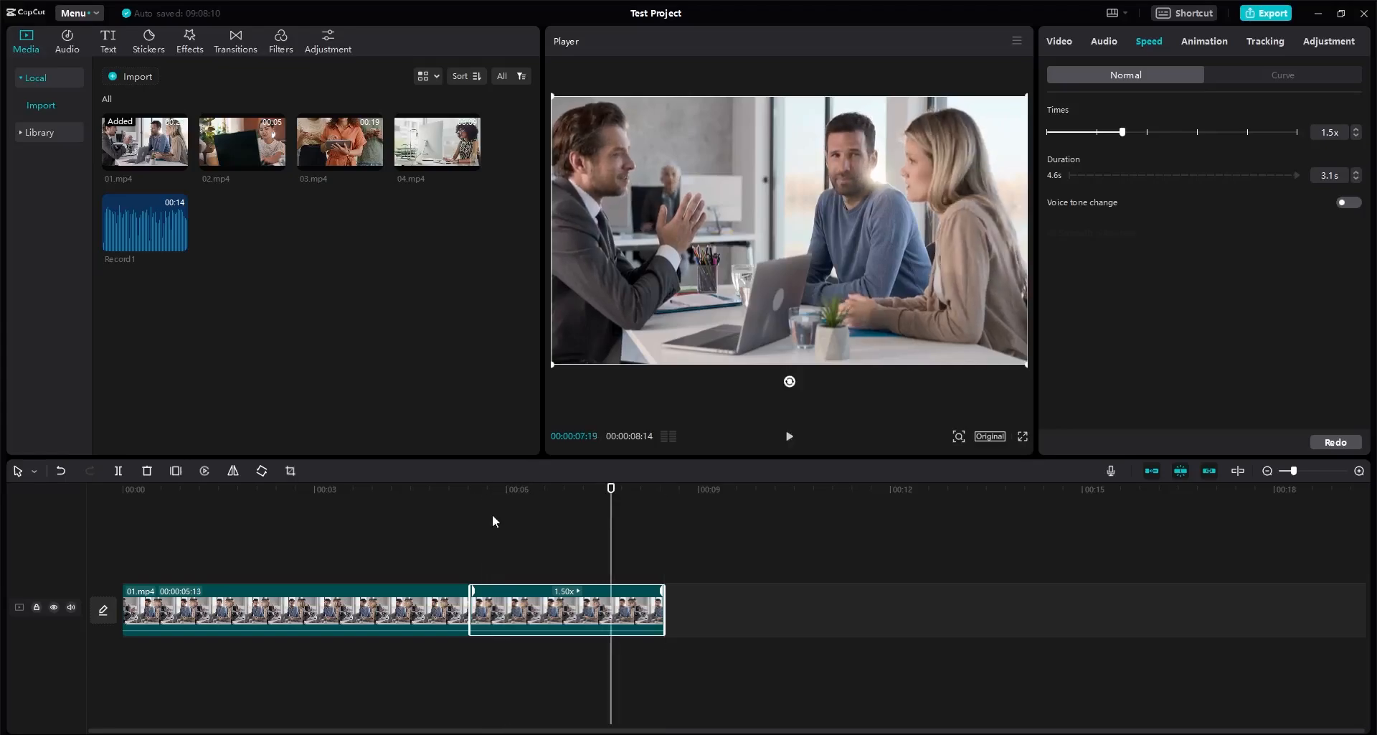
{"action": "left_click", "coordinate": [485, 514]}
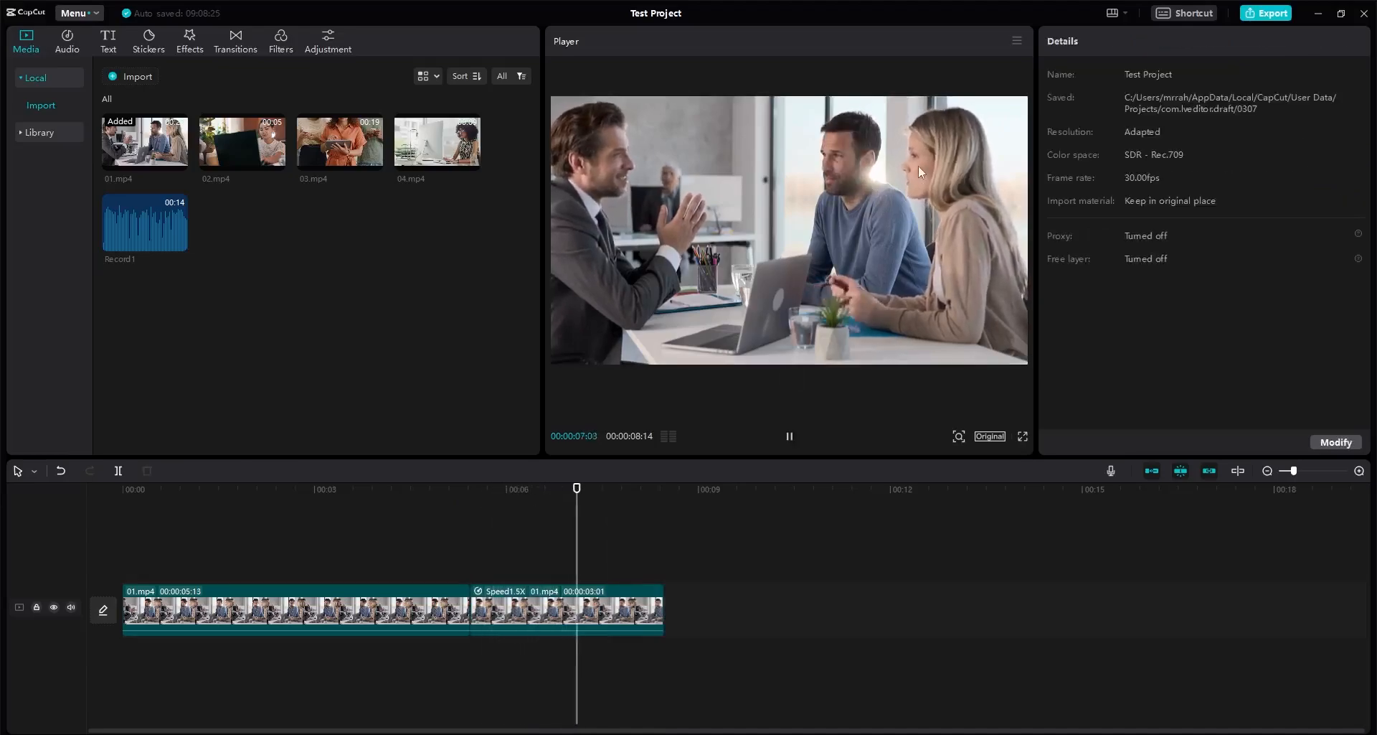
{"action": "key", "text": "space"}
{"action": "left_click", "coordinate": [494, 500]}
{"action": "key", "text": "space"}
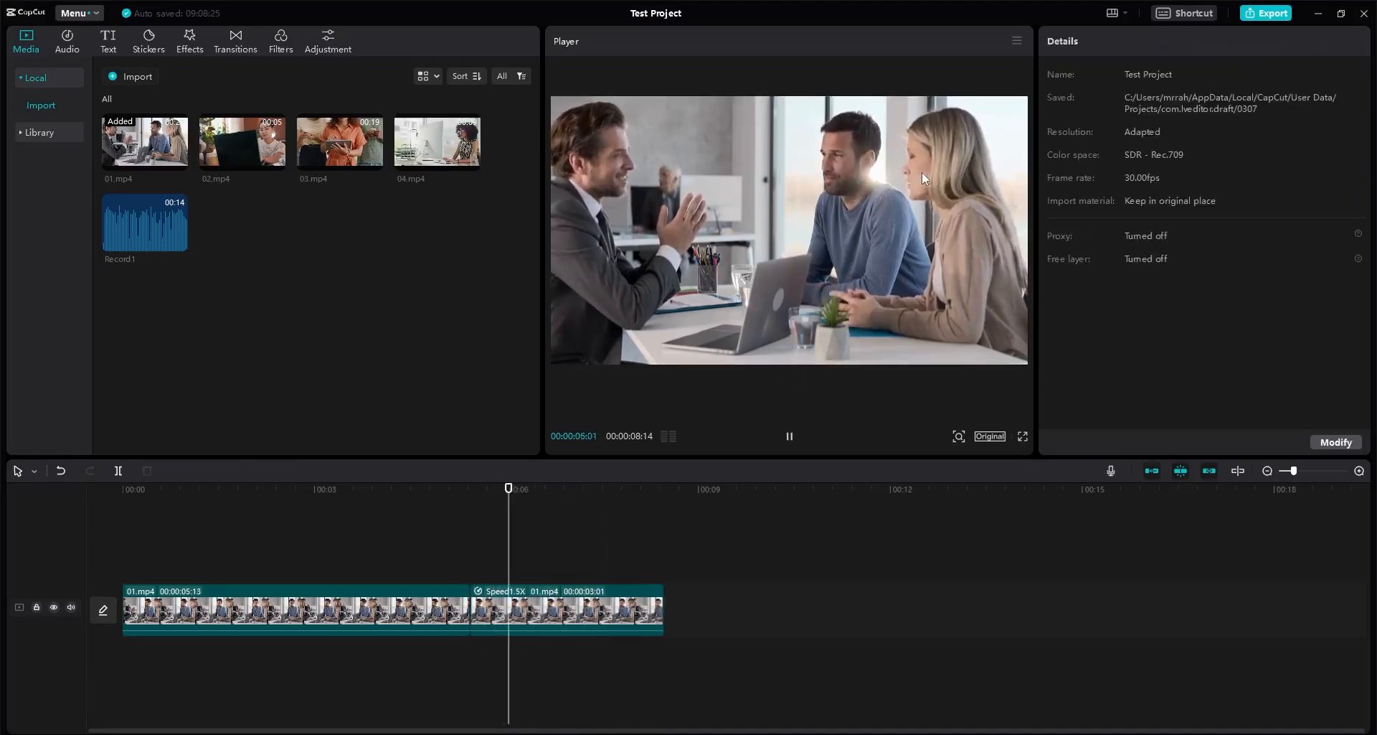
{"action": "key", "text": "space"}
Step: Try a speed of 2.0x on the second 01.mp4 segment and scrub through the result
{"action": "left_click", "coordinate": [625, 608]}
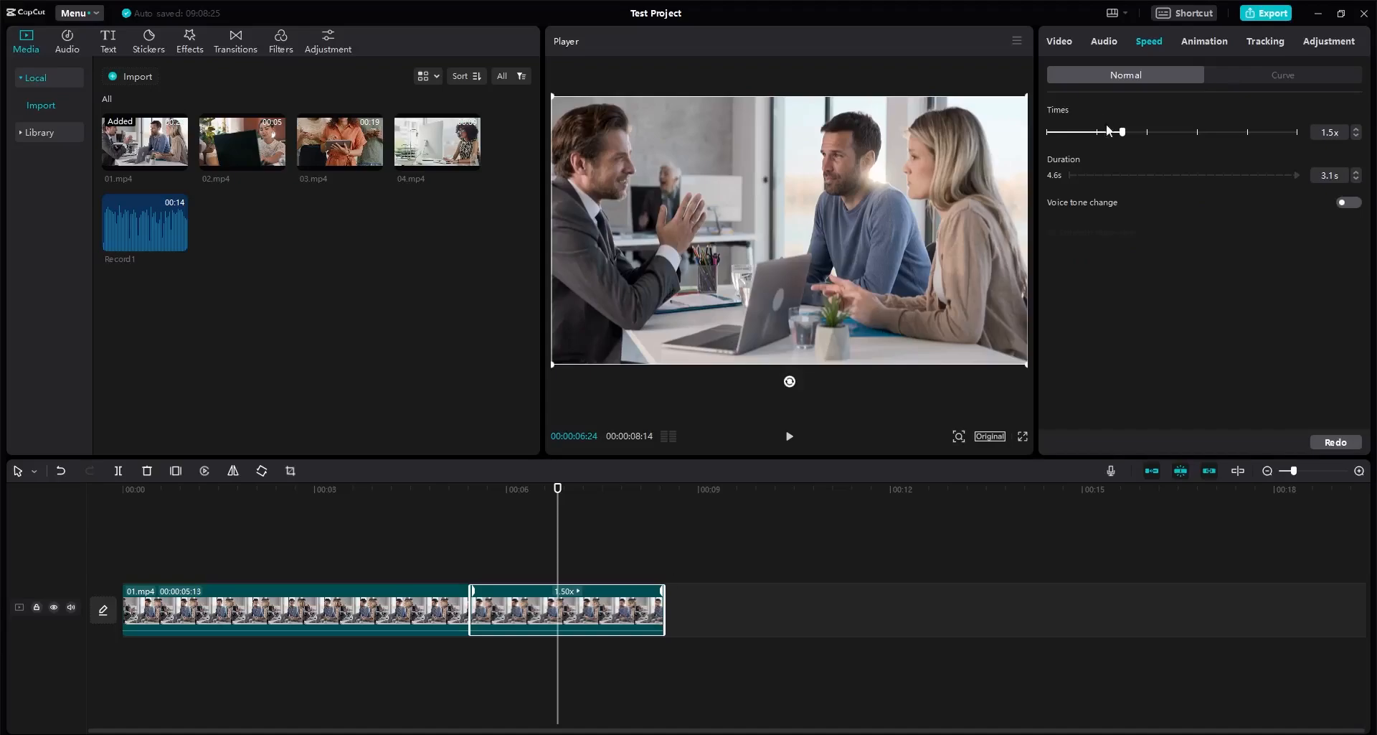
{"action": "left_click_drag", "start_coordinate": [1124, 138], "coordinate": [1148, 137]}
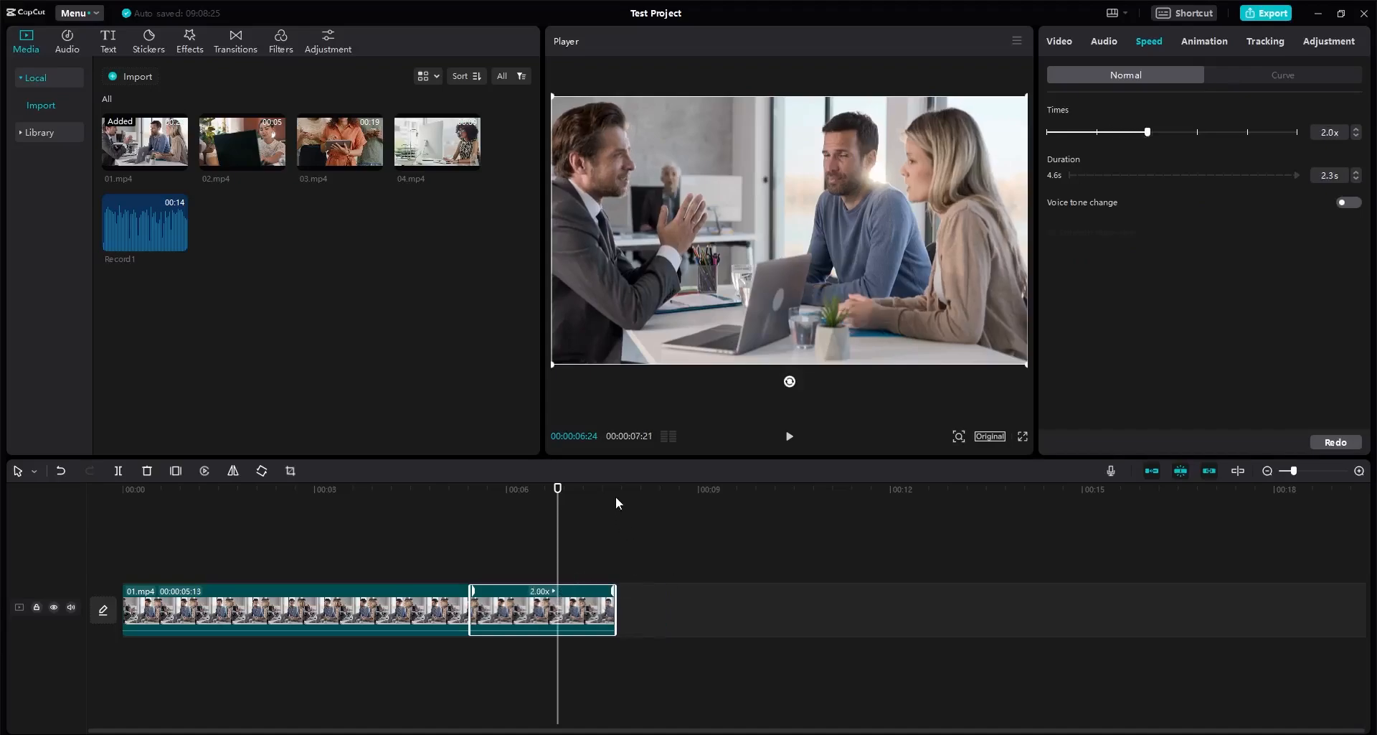
{"action": "left_click_drag", "start_coordinate": [557, 490], "coordinate": [615, 502]}
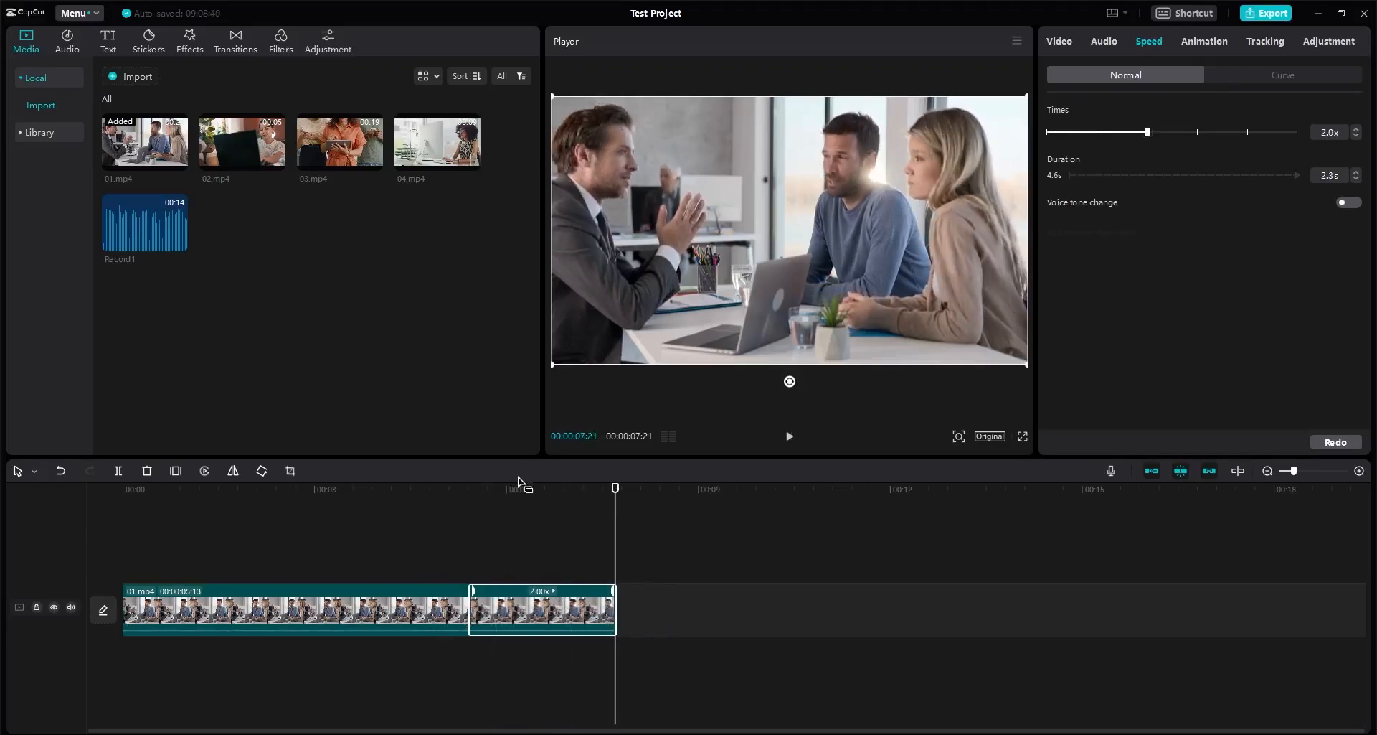
{"action": "left_click_drag", "start_coordinate": [519, 488], "coordinate": [549, 488]}
Step: Try slowing the second 01.mp4 segment to 0.6x and play it back from near its start
{"action": "left_click_drag", "start_coordinate": [1148, 133], "coordinate": [1075, 131]}
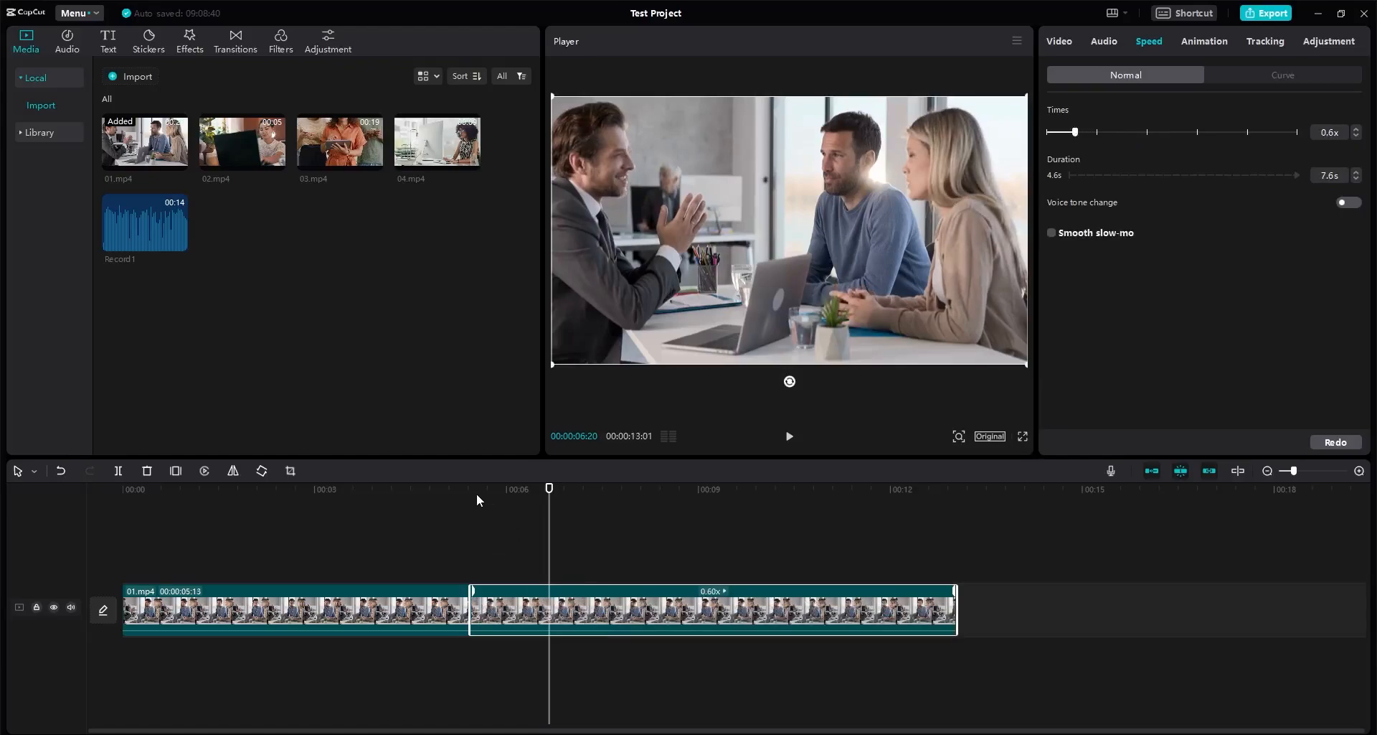
{"action": "left_click_drag", "start_coordinate": [479, 488], "coordinate": [517, 553]}
{"action": "key", "text": "space"}
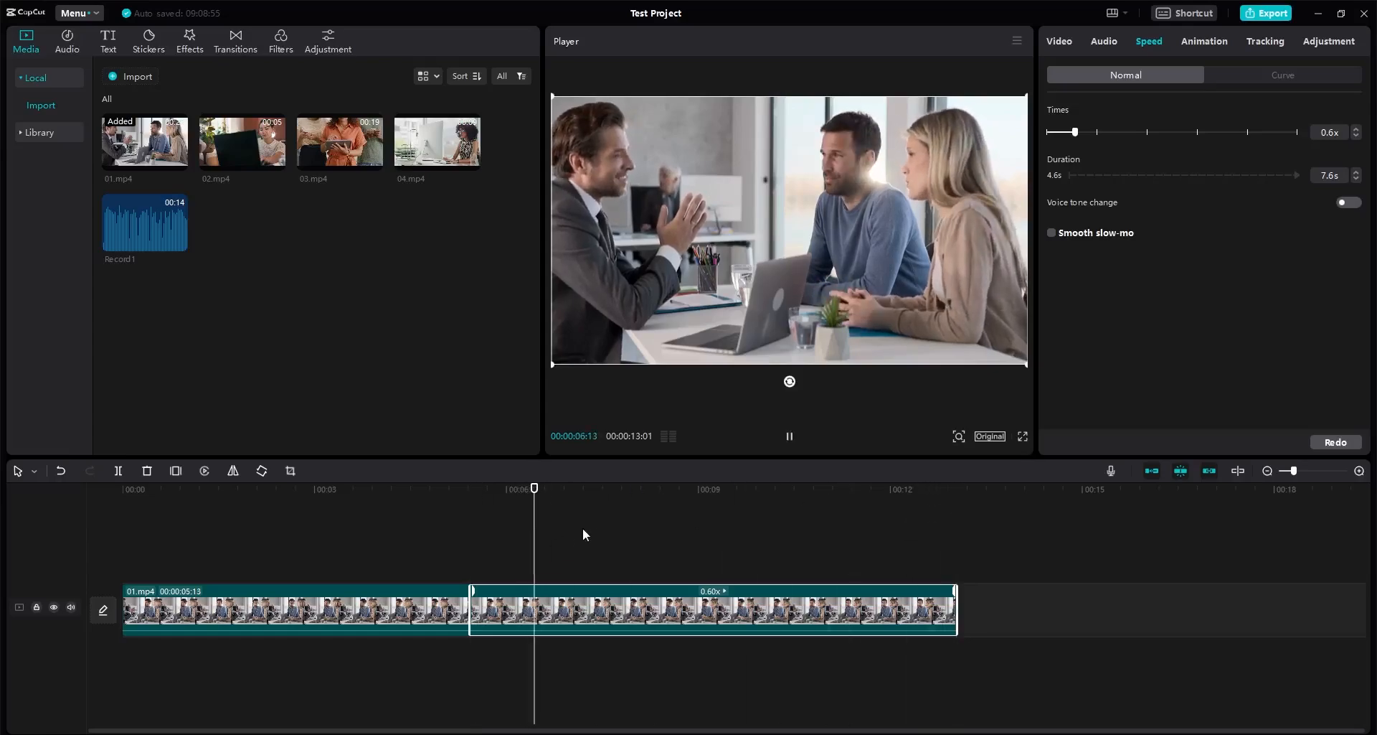
{"action": "key", "text": "space"}
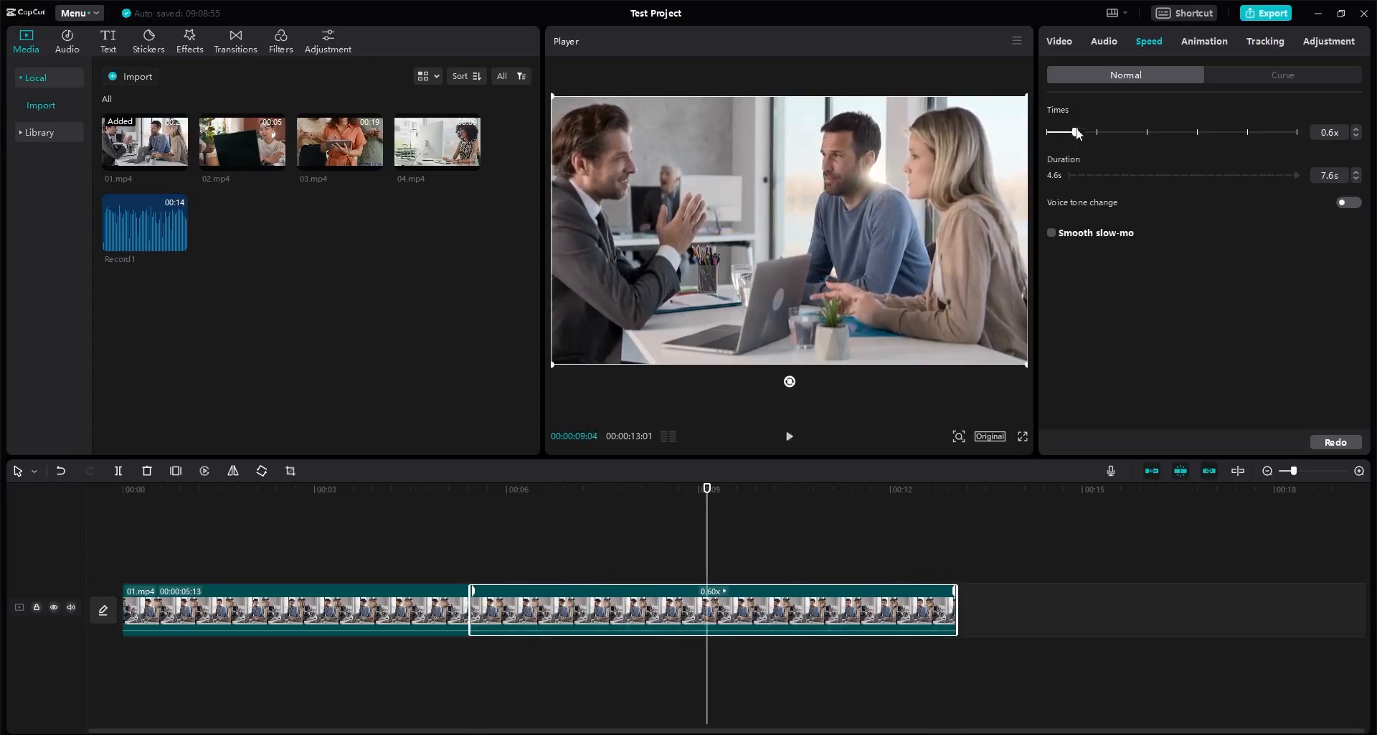
Step: Return the second segment's speed to 1.0x and show the curve speed presets
{"action": "left_click_drag", "start_coordinate": [1074, 132], "coordinate": [1097, 132]}
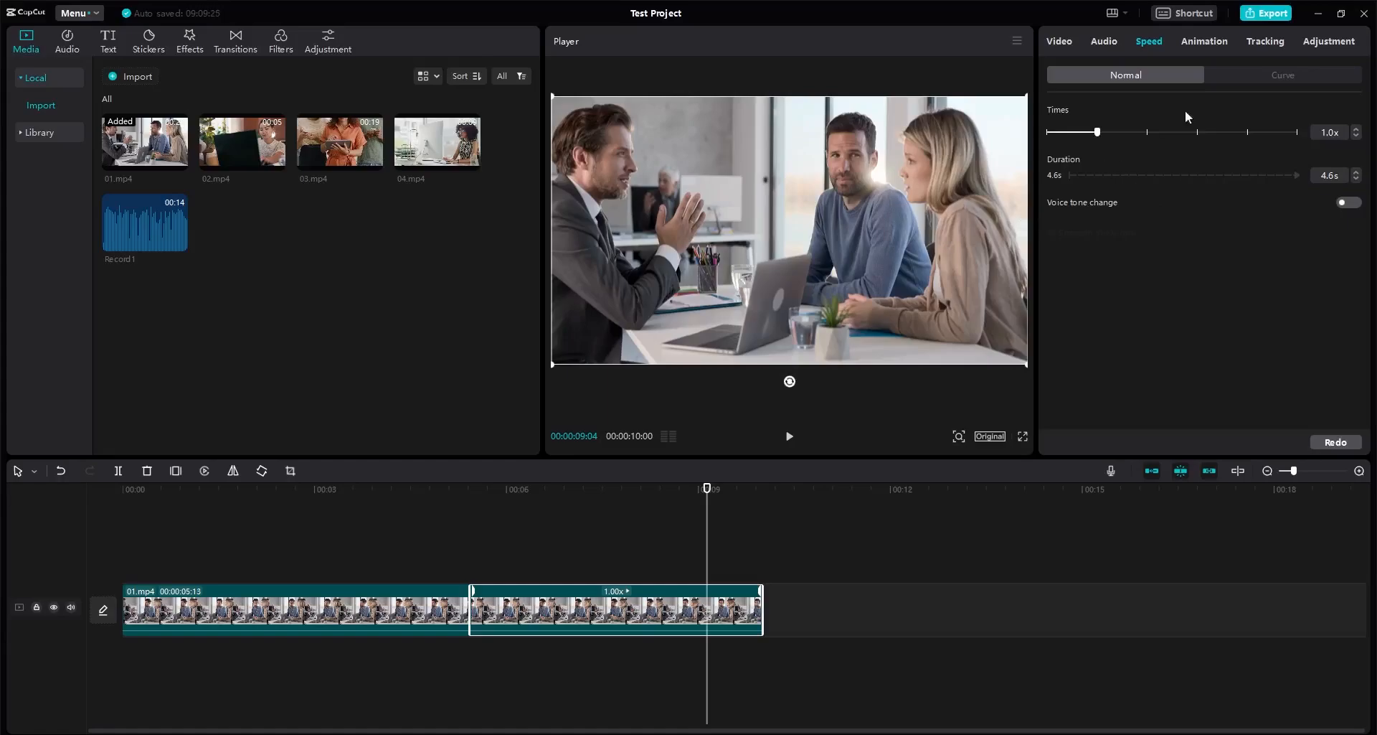
{"action": "left_click", "coordinate": [1258, 78]}
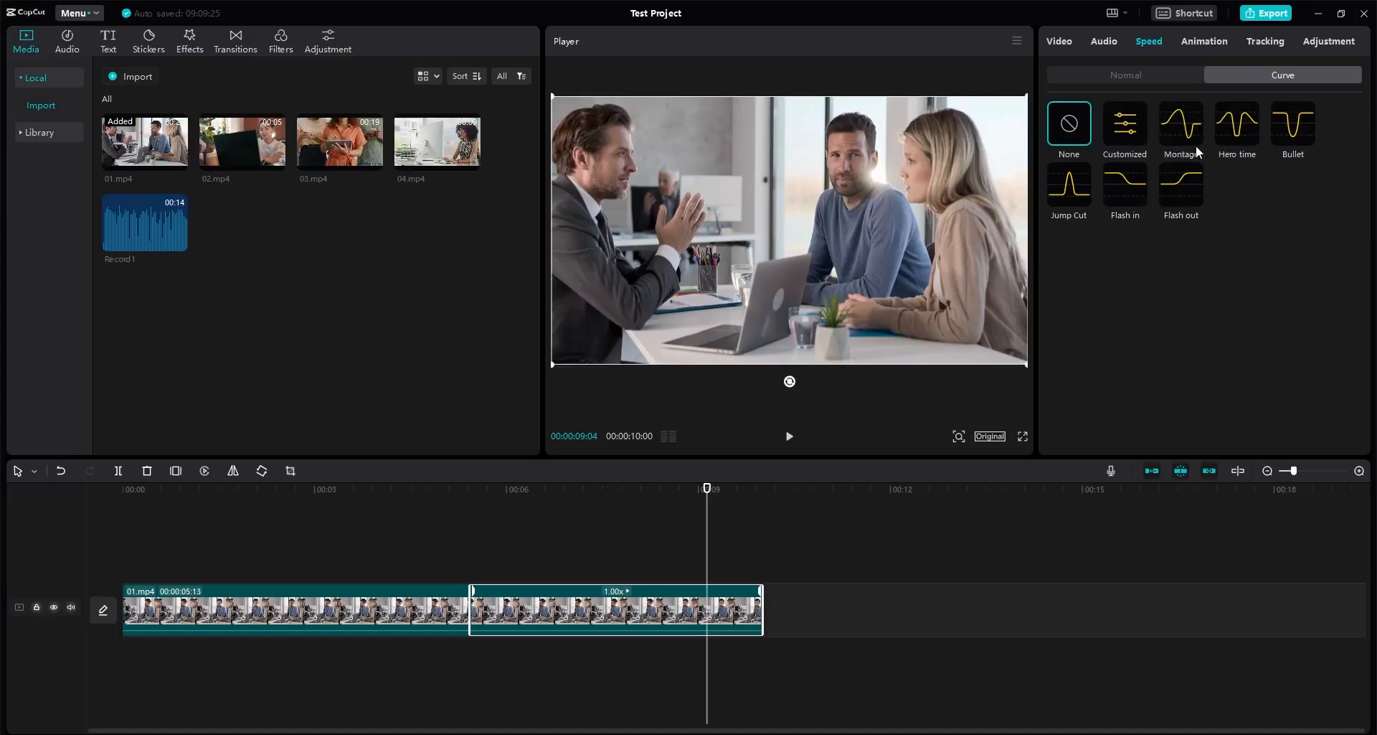
{"action": "left_click", "coordinate": [1144, 81]}
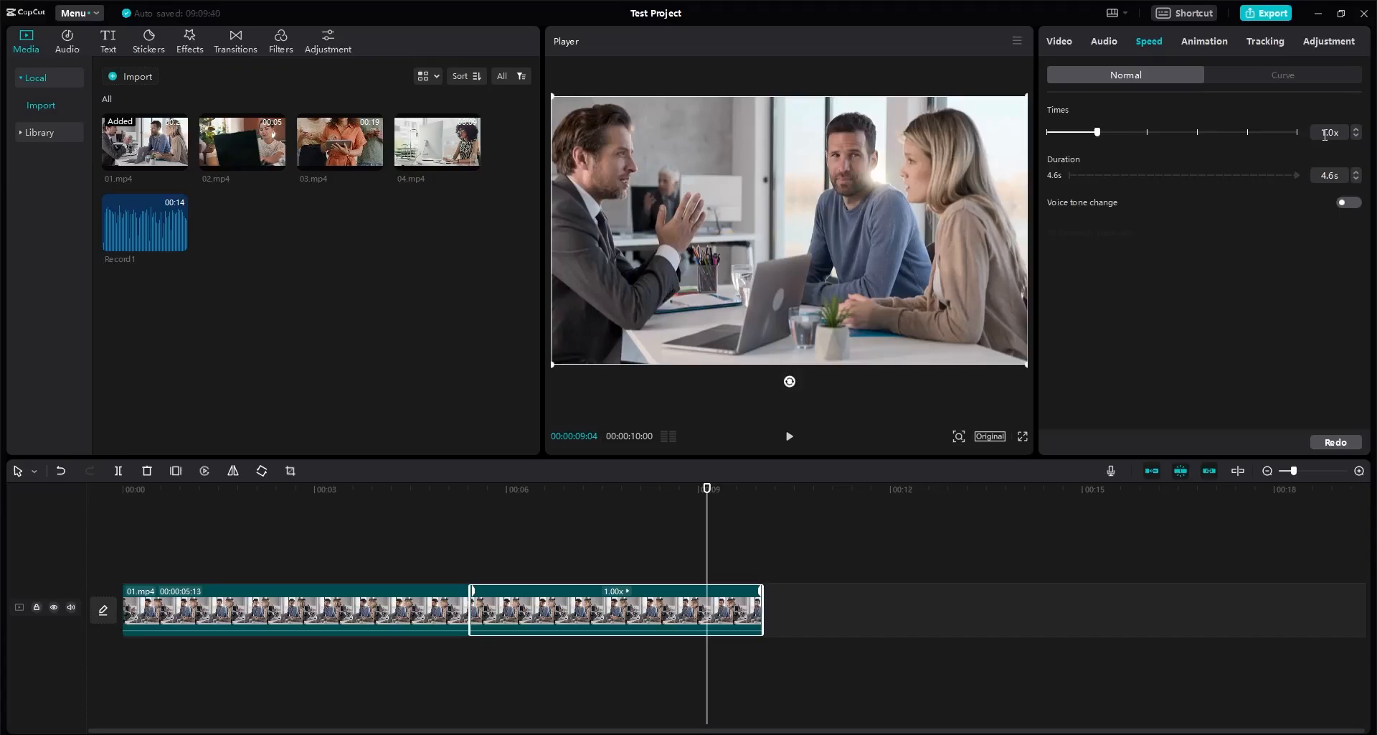
{"action": "left_click", "coordinate": [1292, 78]}
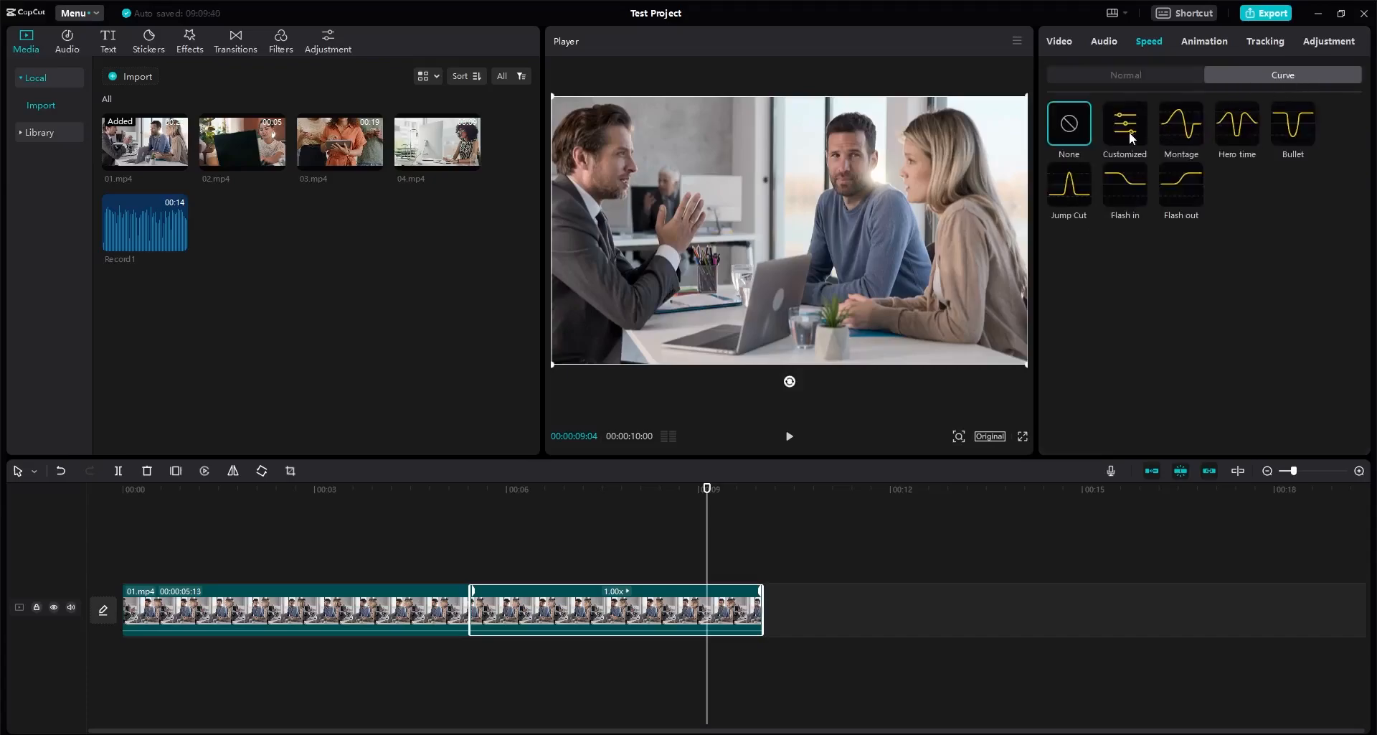
Step: Apply the Montage speed curve to the second 01.mp4 segment with its curve points reshaped, and play back the result
{"action": "left_click", "coordinate": [1176, 131]}
{"action": "left_click", "coordinate": [1195, 324]}
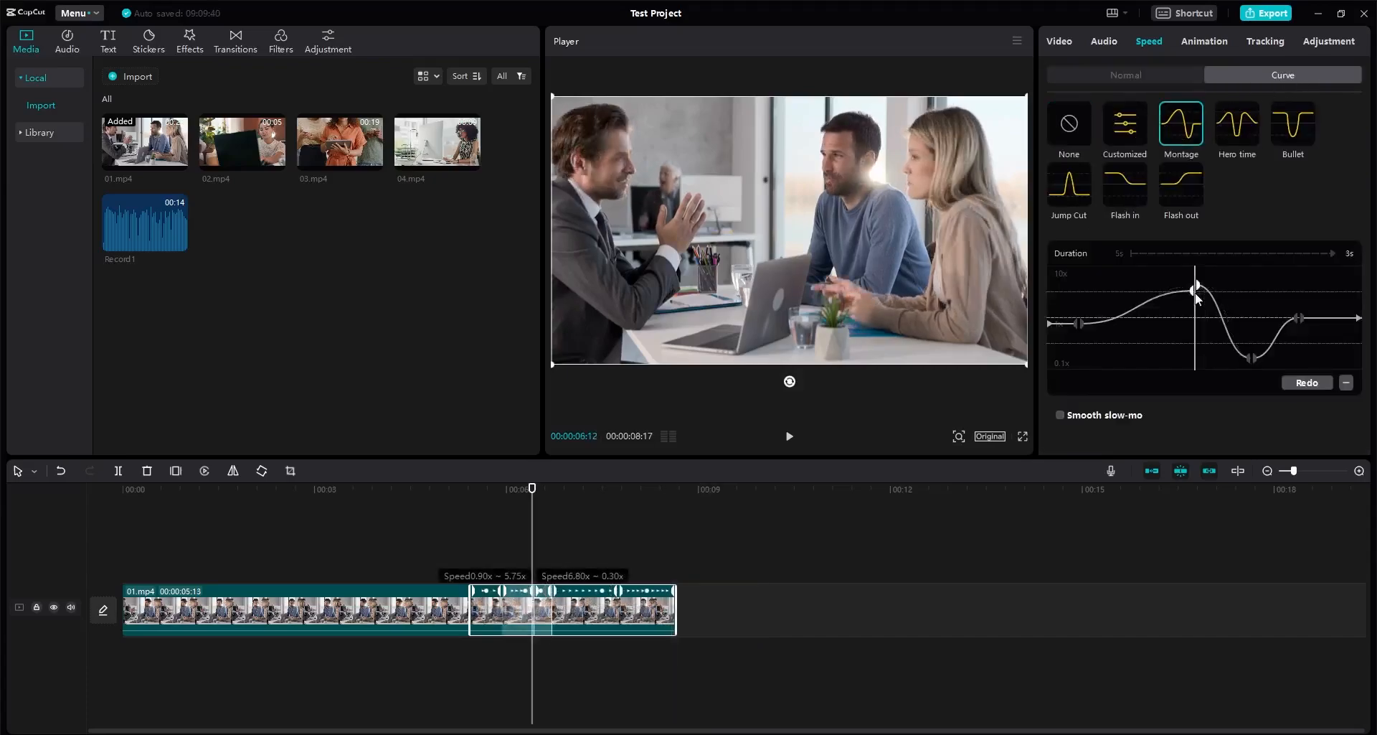
{"action": "left_click_drag", "start_coordinate": [1195, 324], "coordinate": [1195, 363]}
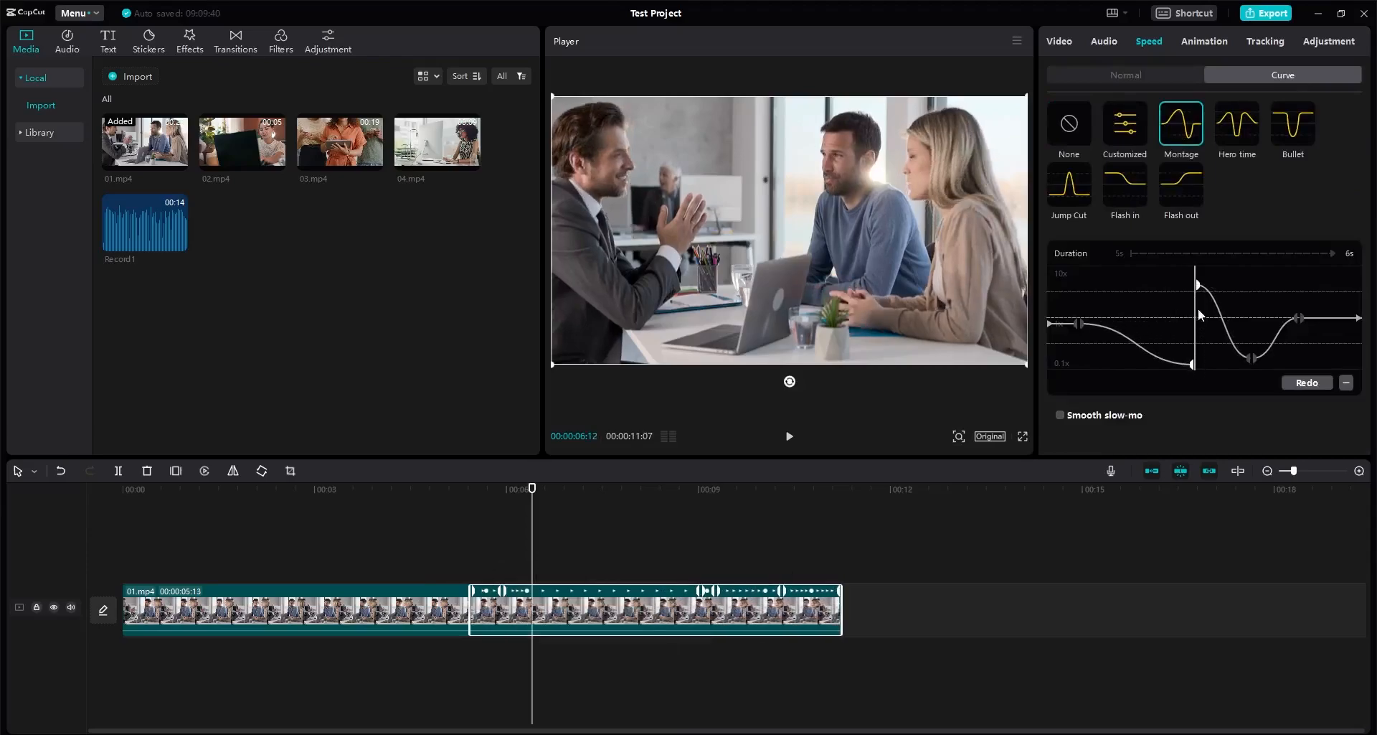
{"action": "left_click_drag", "start_coordinate": [1196, 287], "coordinate": [1227, 287]}
{"action": "mouse_move", "coordinate": [1298, 318]}
{"action": "left_mouse_down"}
{"action": "mouse_move", "coordinate": [1284, 300]}
{"action": "mouse_move", "coordinate": [1308, 334]}
{"action": "left_mouse_up"}
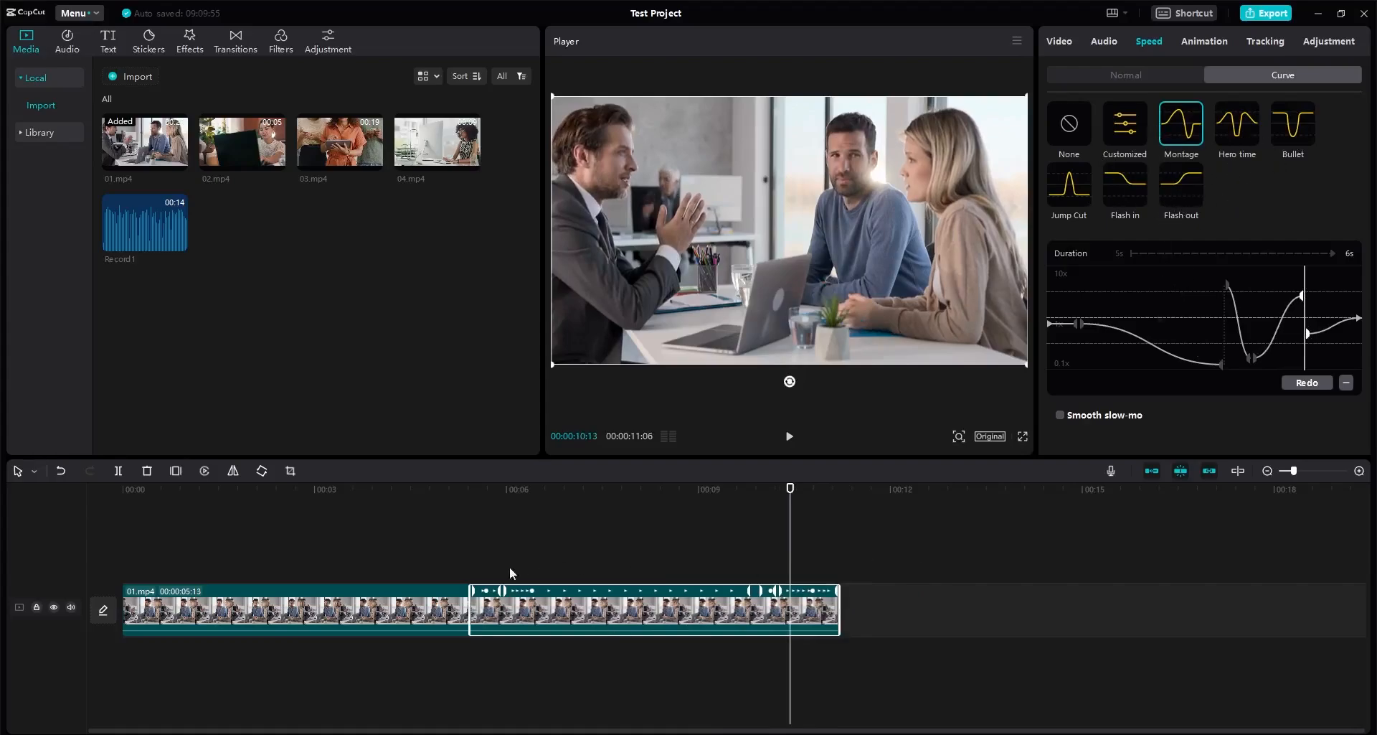
{"action": "left_click", "coordinate": [498, 486]}
{"action": "key", "text": "space"}
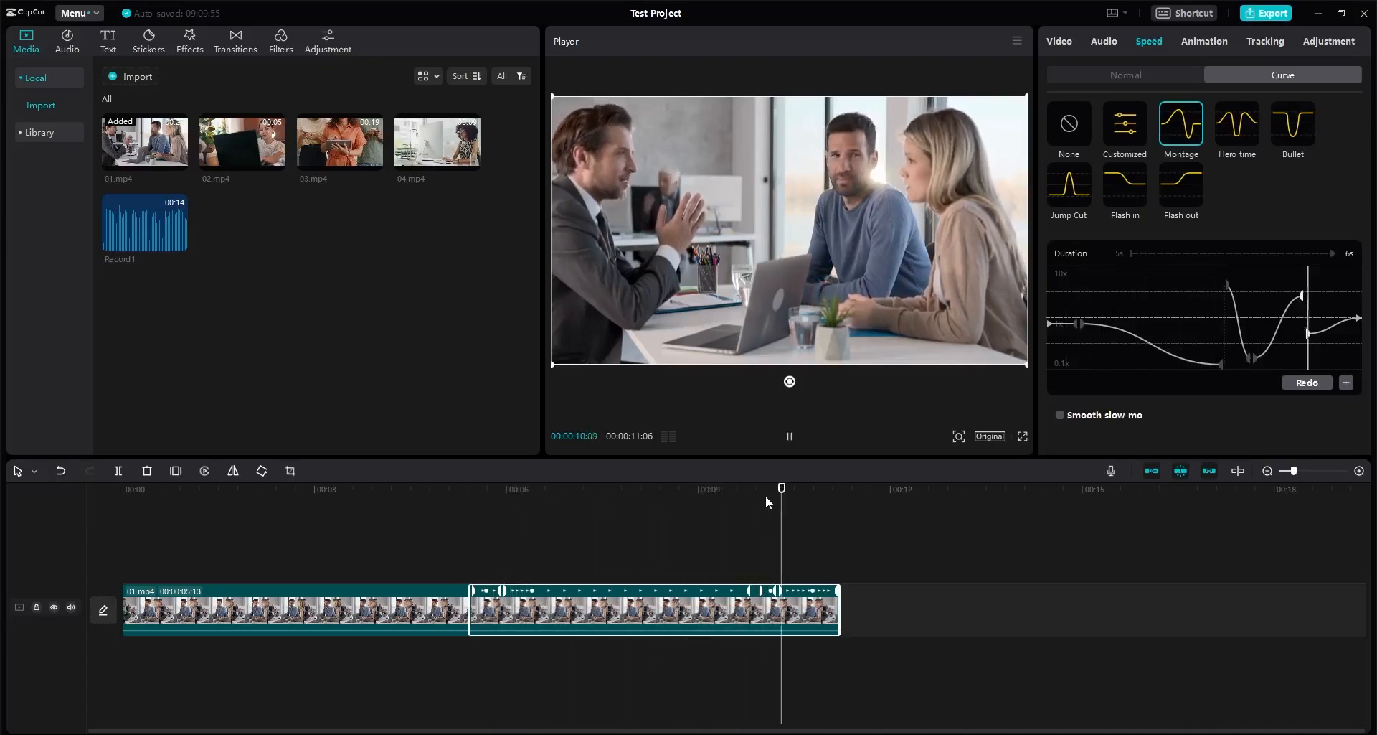
Step: Try reshaping the middle points of the second 01.mp4 segment's Montage speed curve, and set its curve back to None
{"action": "key", "text": "space"}
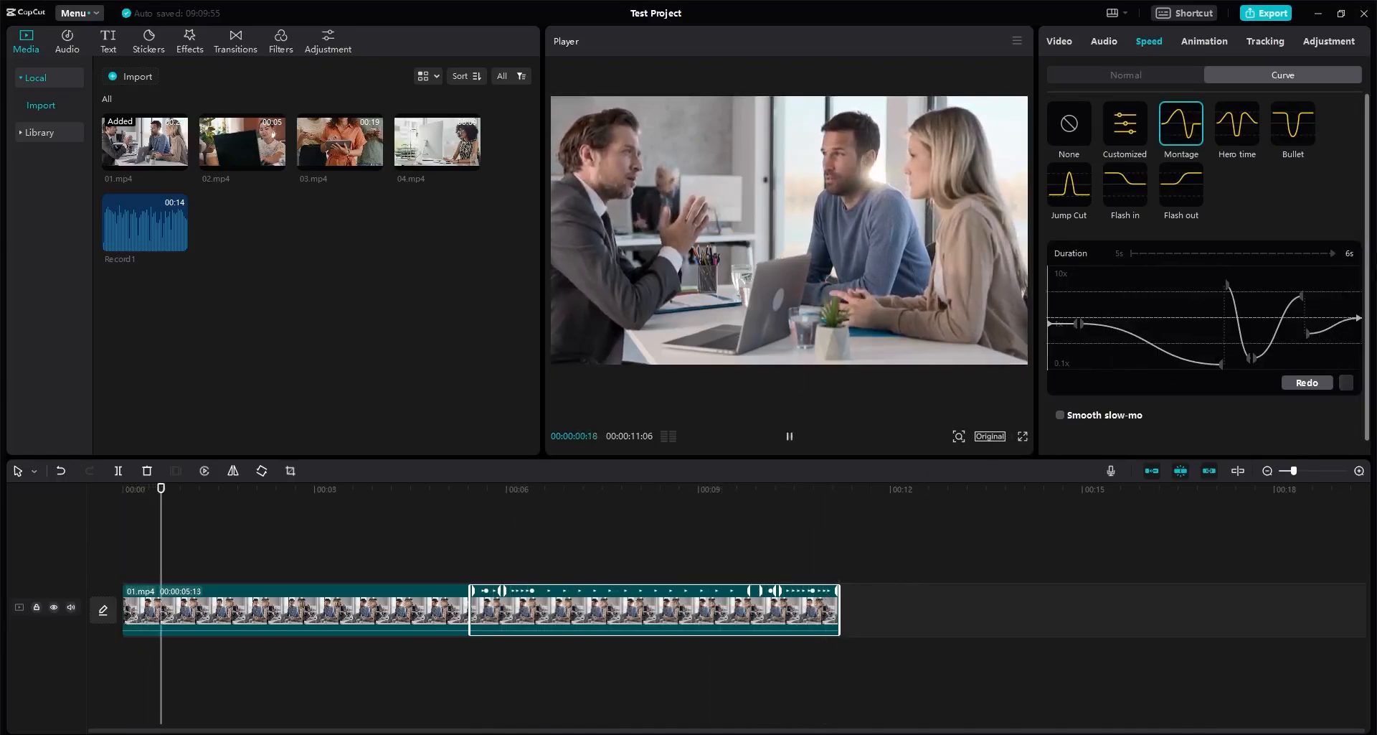
{"action": "key", "text": "space"}
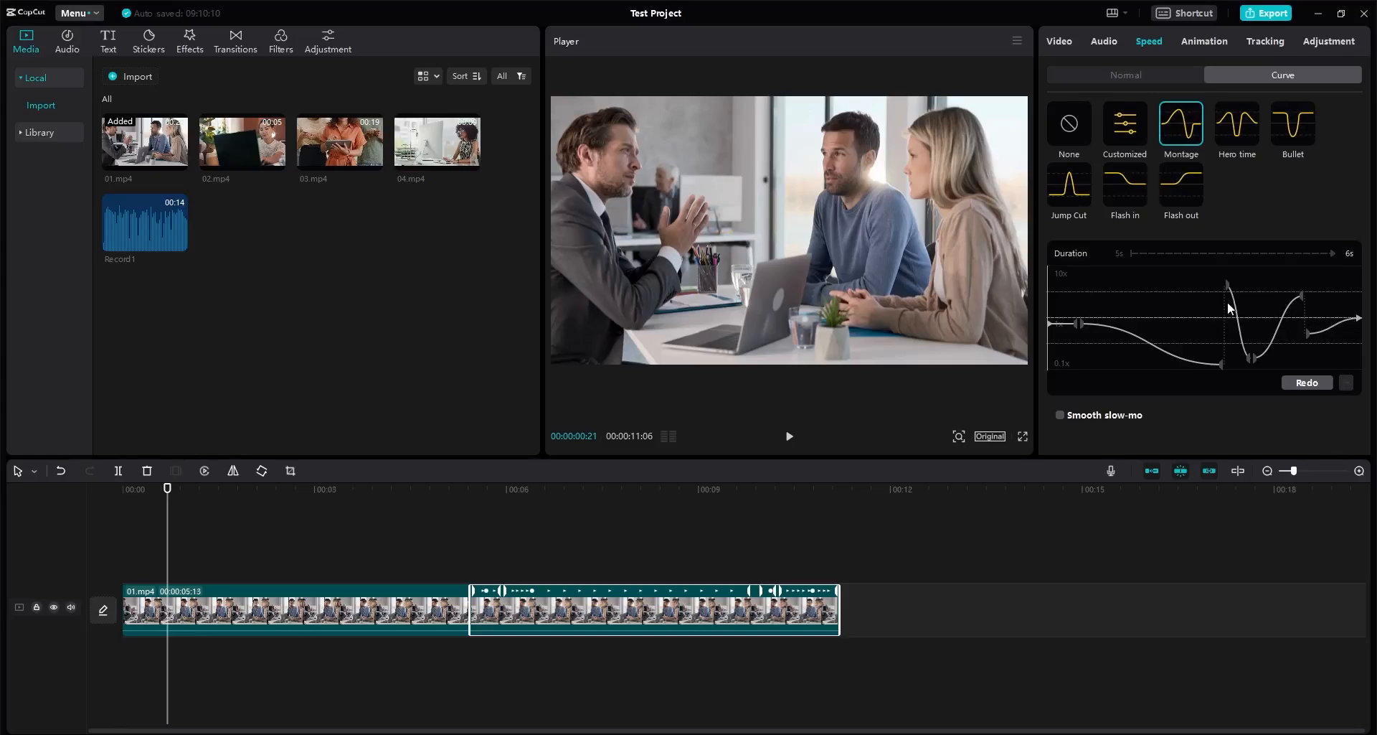
{"action": "left_click_drag", "start_coordinate": [1230, 286], "coordinate": [1229, 273]}
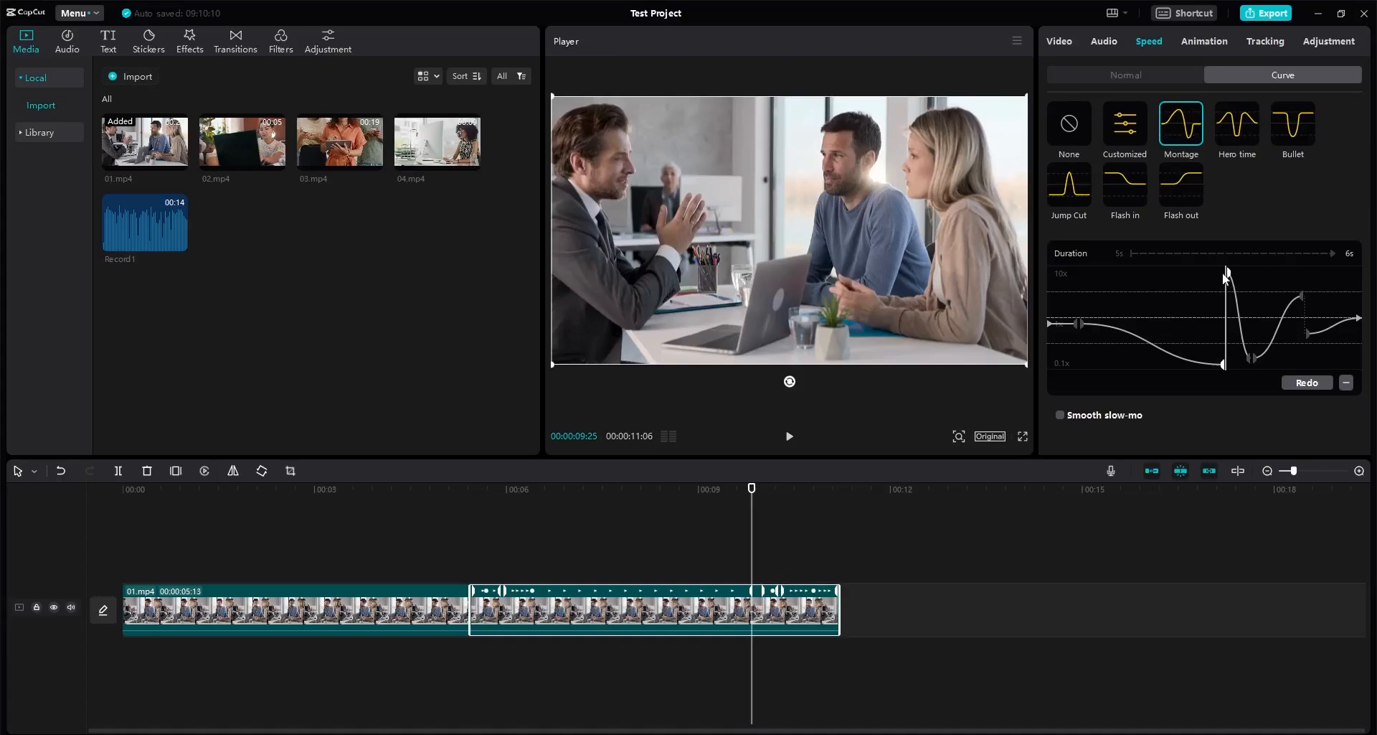
{"action": "left_click_drag", "start_coordinate": [1226, 366], "coordinate": [1191, 354]}
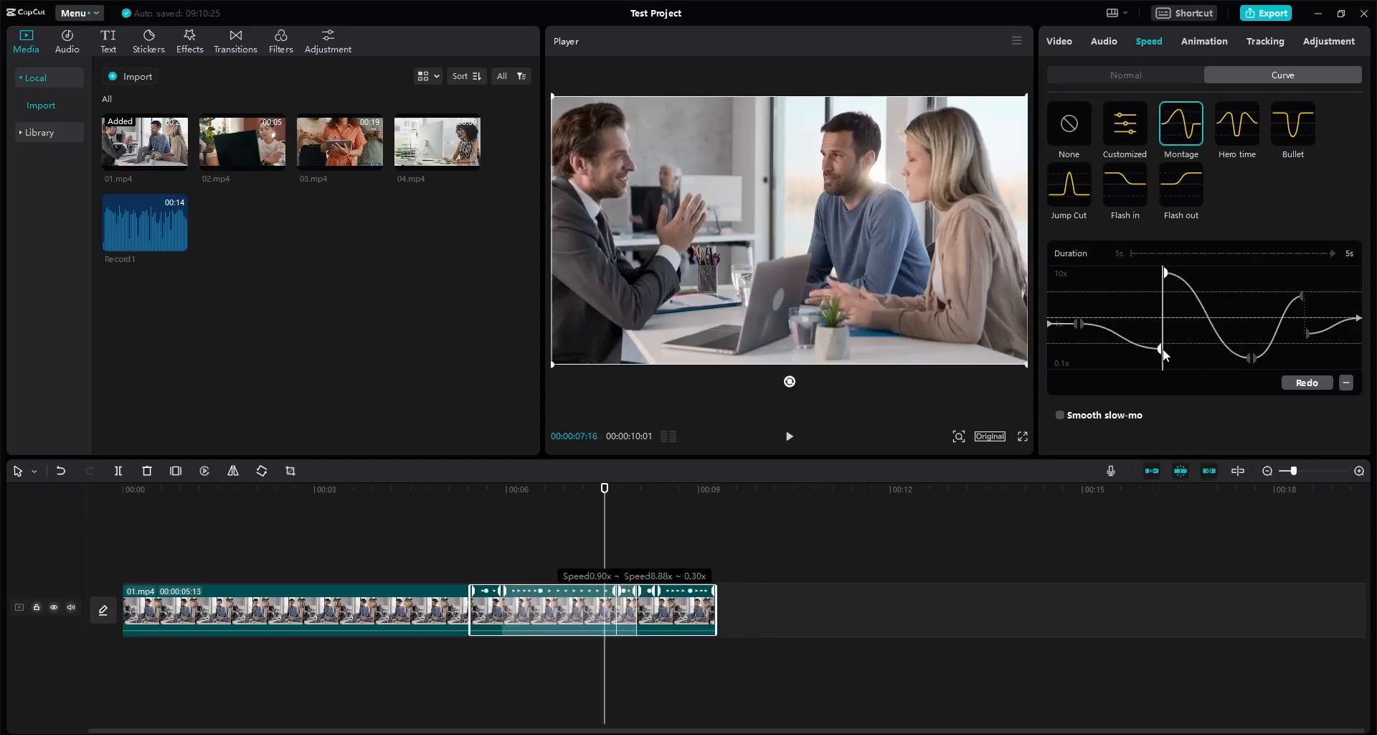
{"action": "left_click", "coordinate": [1076, 140]}
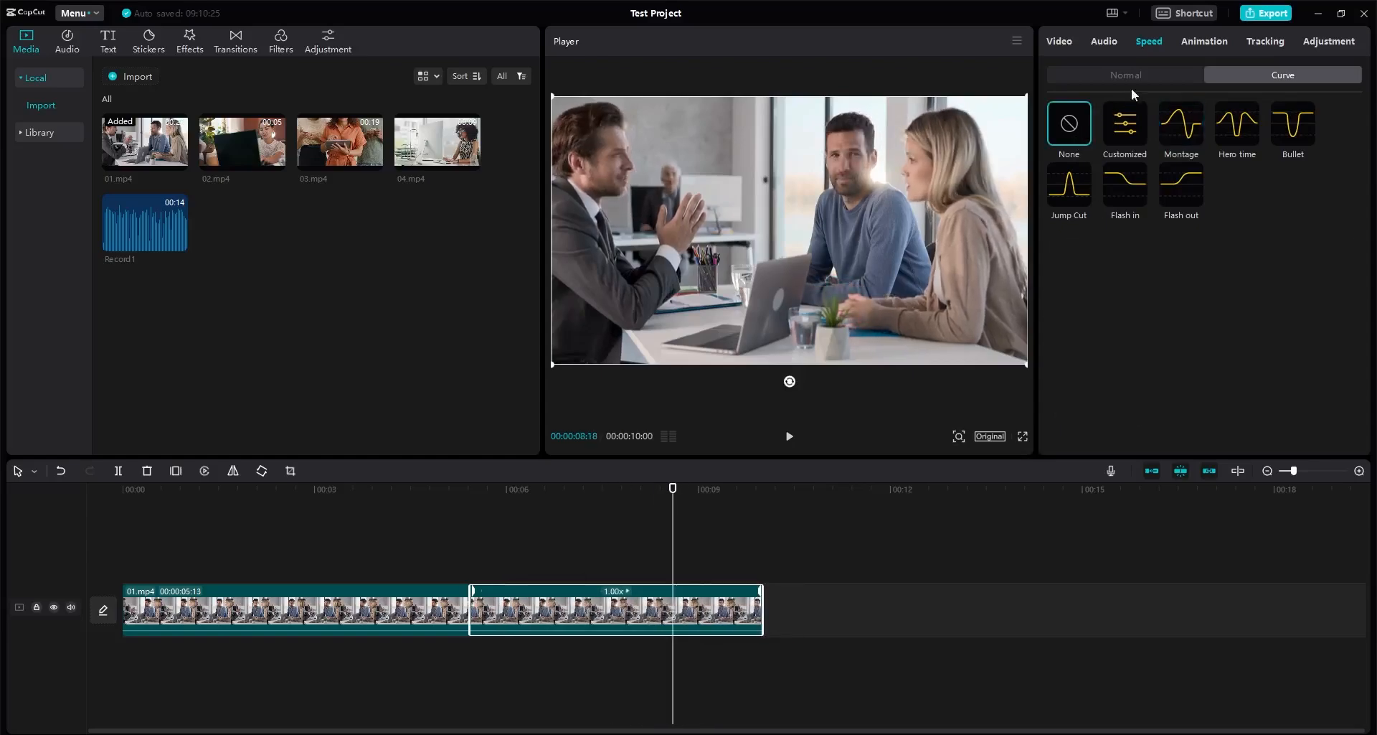
Step: Apply the Shrinking In animation to the second 01.mp4 segment and keep that segment selected
{"action": "left_click", "coordinate": [1216, 40]}
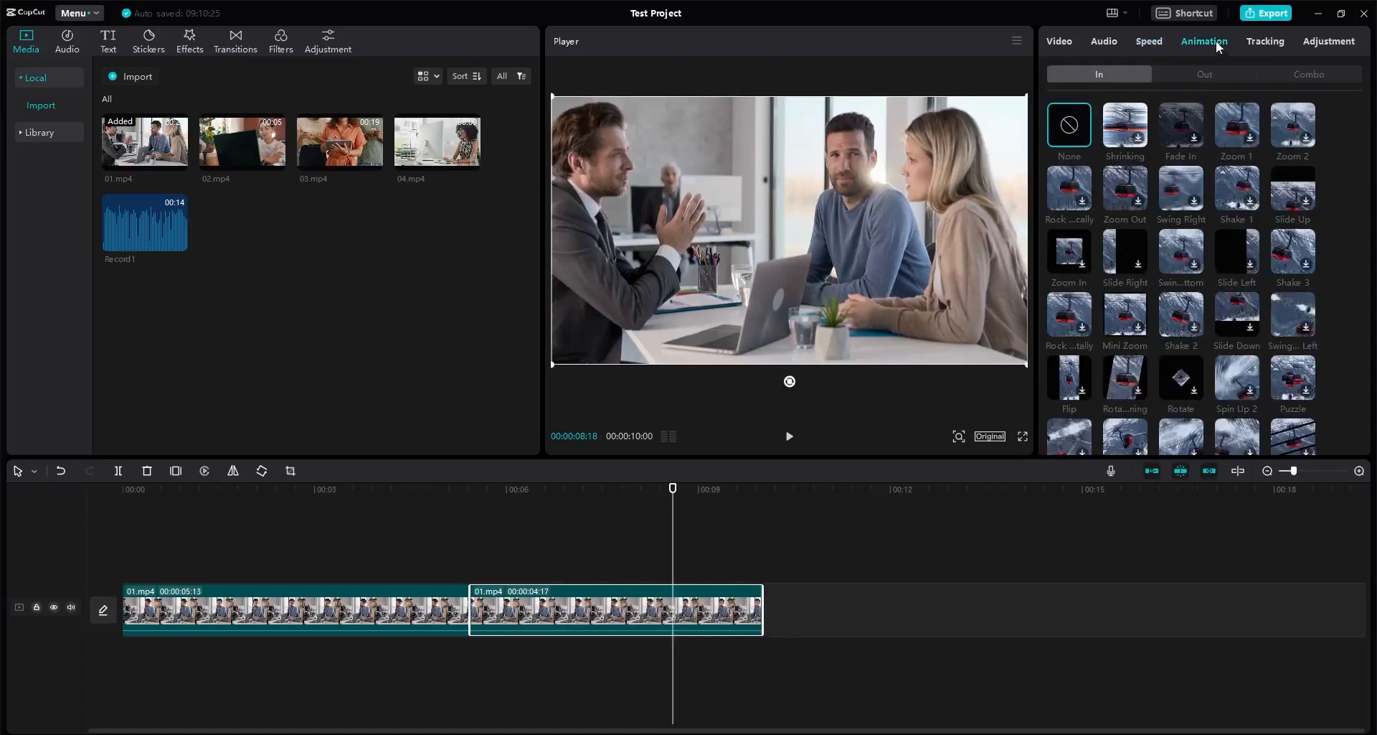
{"action": "left_click", "coordinate": [1124, 134]}
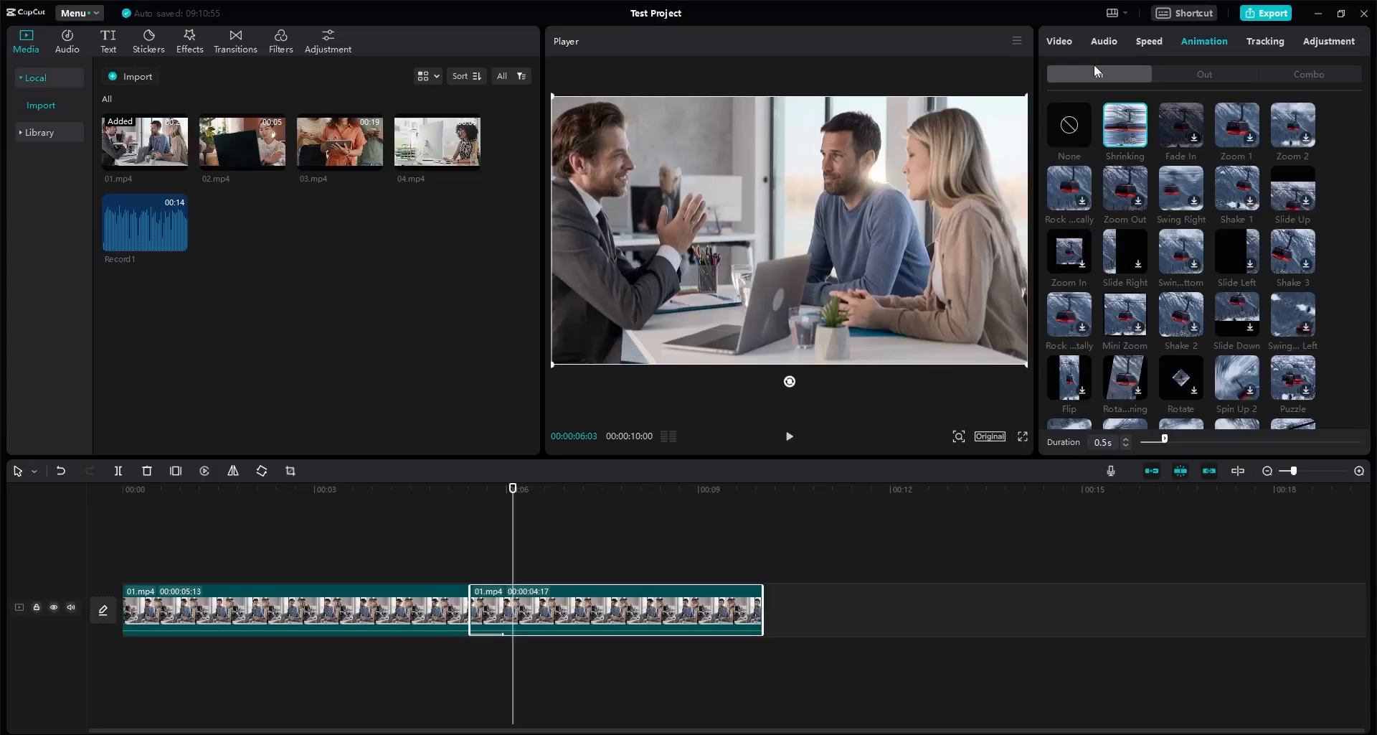
{"action": "left_click", "coordinate": [902, 677]}
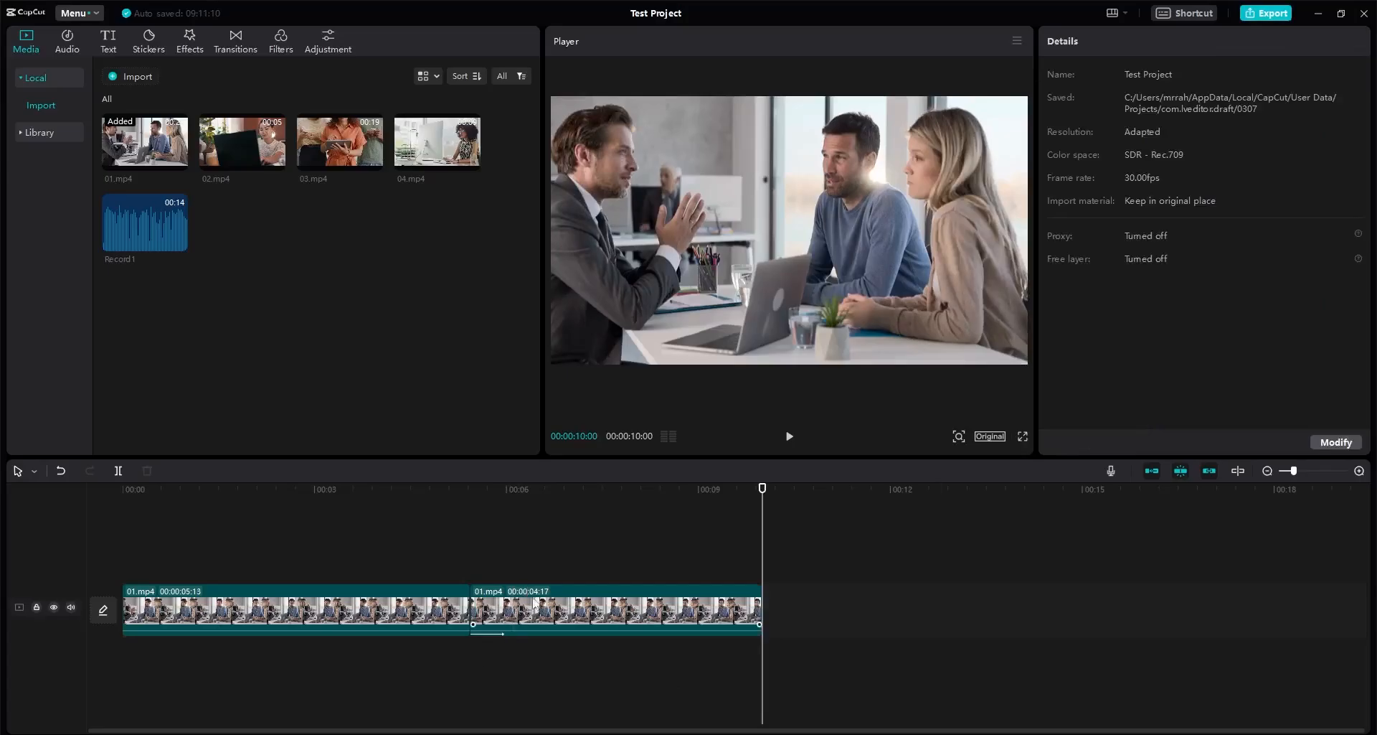
{"action": "left_click", "coordinate": [514, 617]}
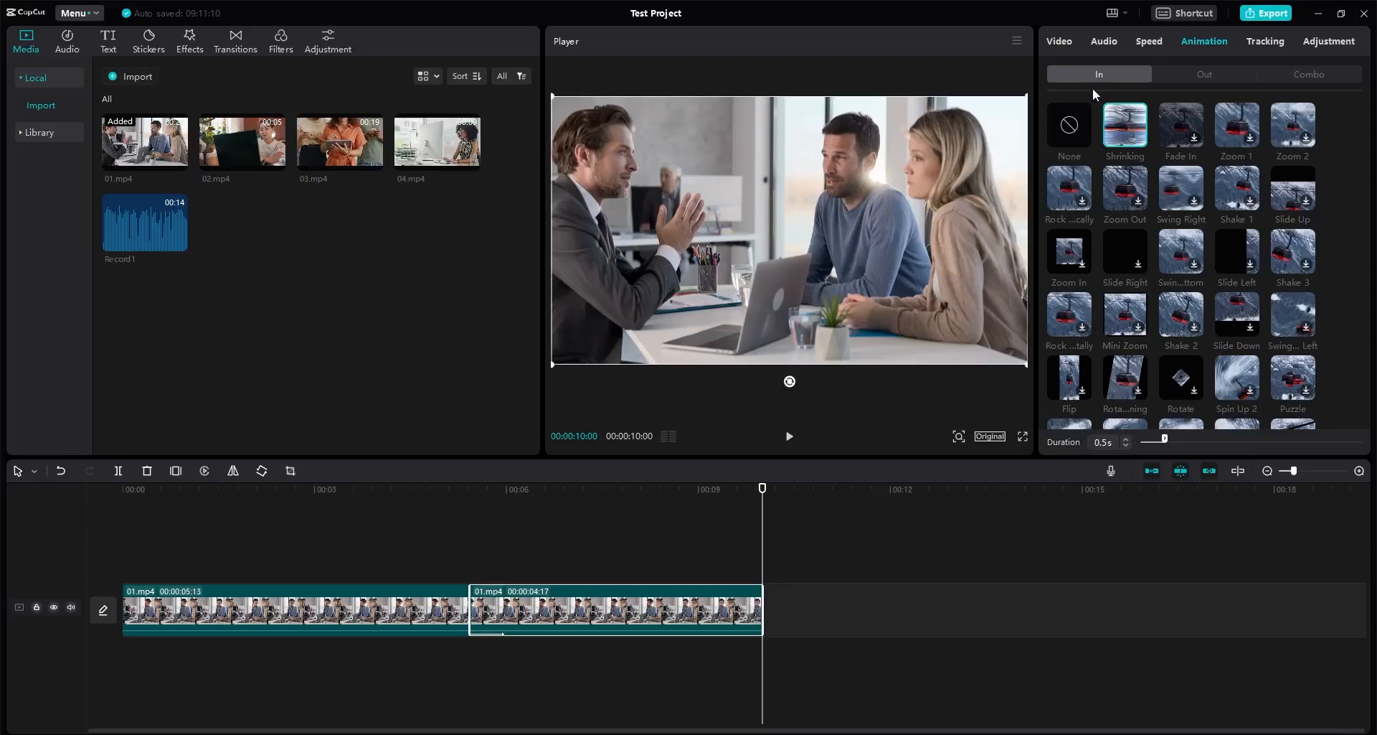
Step: Undo and reapply the second segment's Shrinking In animation, and play it back from the segment's start
{"action": "left_click", "coordinate": [471, 490]}
{"action": "left_click", "coordinate": [61, 471]}
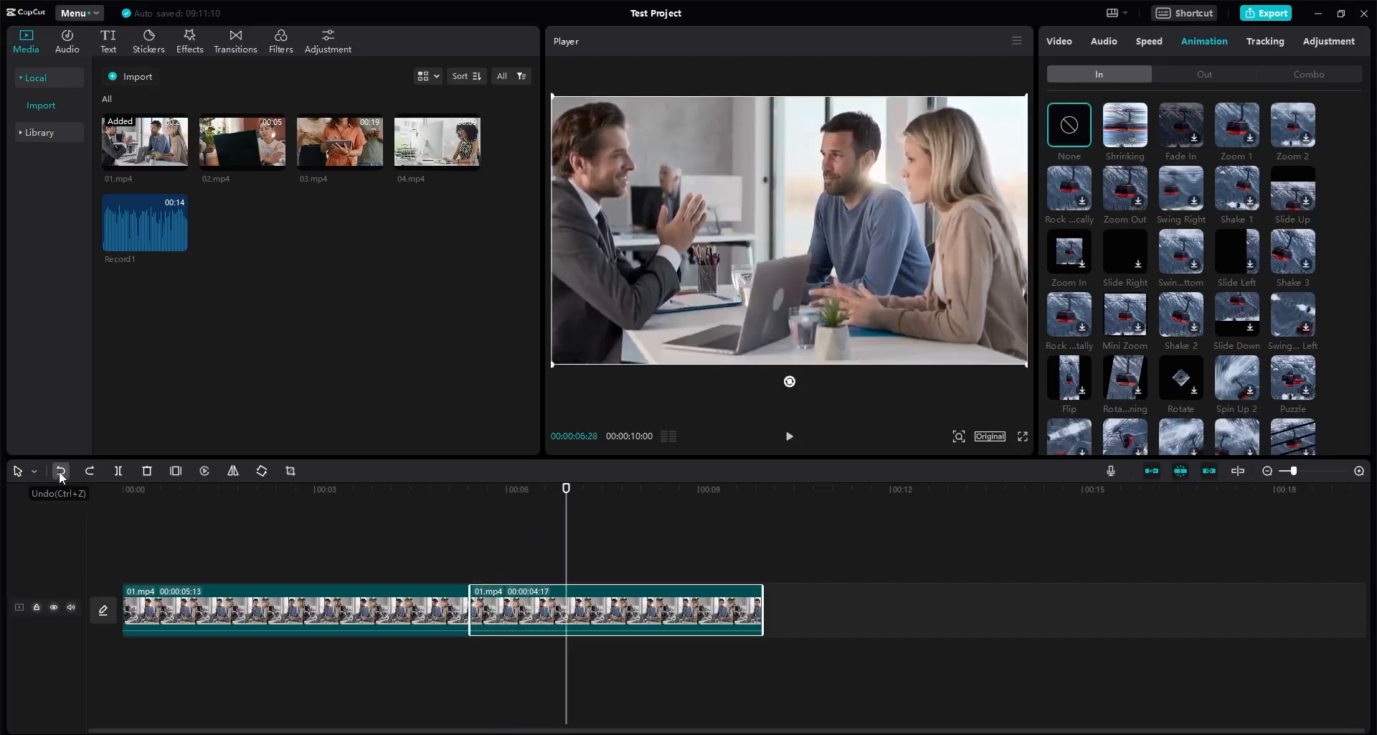
{"action": "left_click", "coordinate": [1132, 115]}
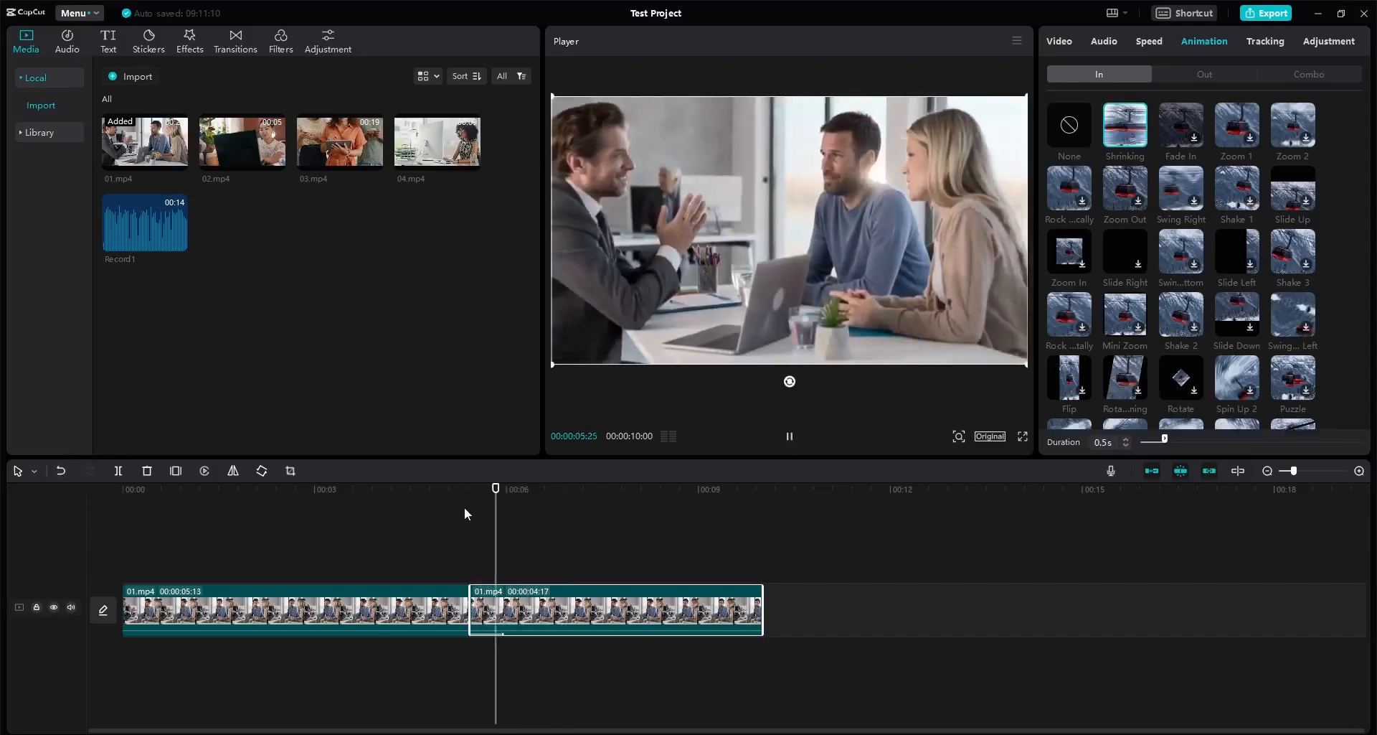
{"action": "left_click", "coordinate": [479, 495]}
{"action": "left_click_drag", "start_coordinate": [478, 498], "coordinate": [478, 498]}
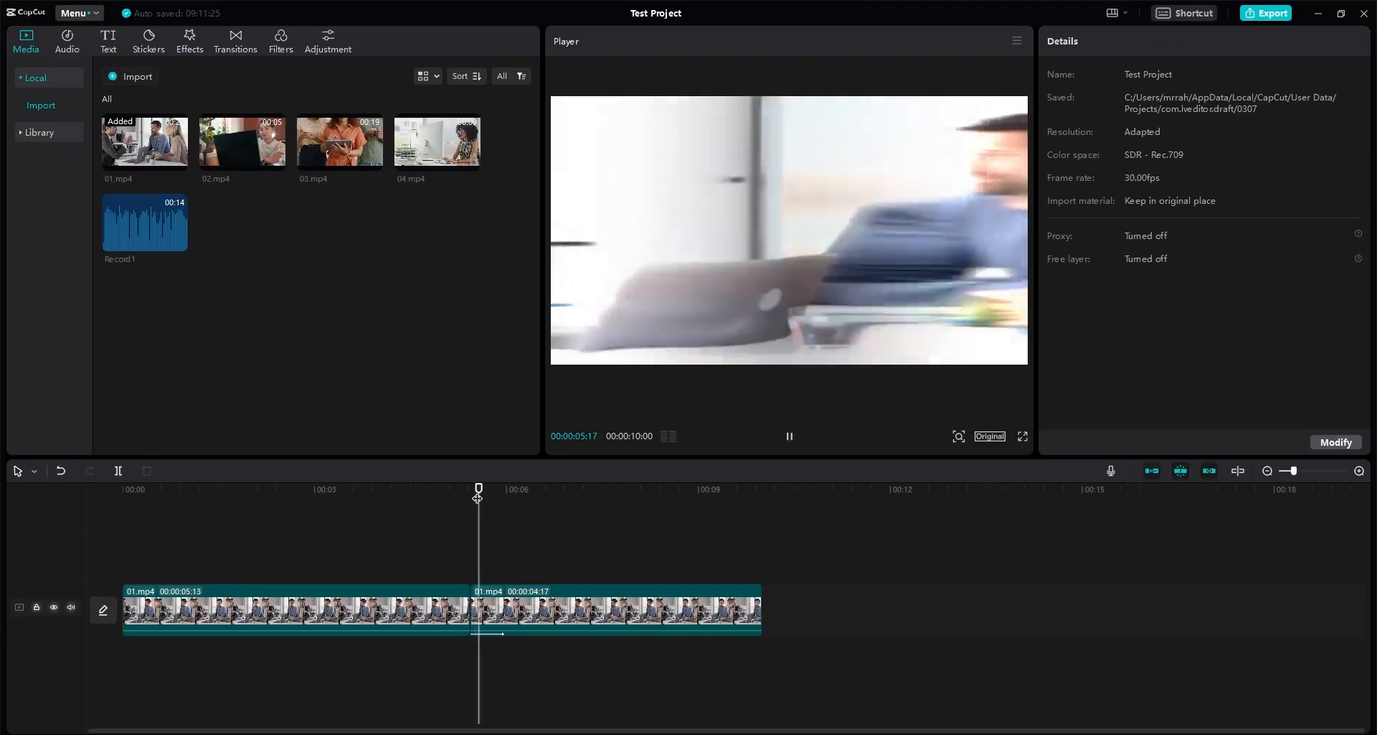
{"action": "key", "text": "space"}
{"action": "key", "text": "space"}
Step: Try a shorter duration for the second segment's Shrinking In animation and set it back to 0.5s
{"action": "left_click", "coordinate": [595, 603]}
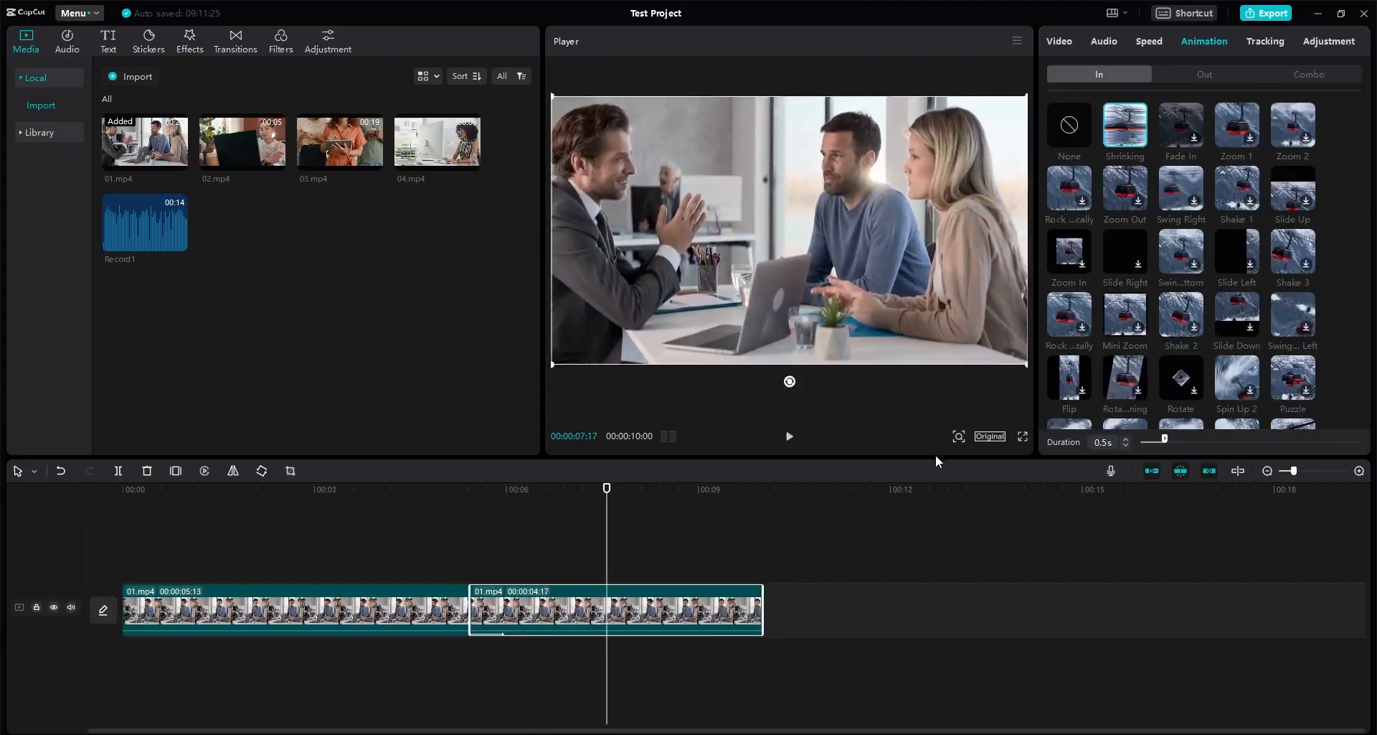
{"action": "left_click", "coordinate": [1126, 445]}
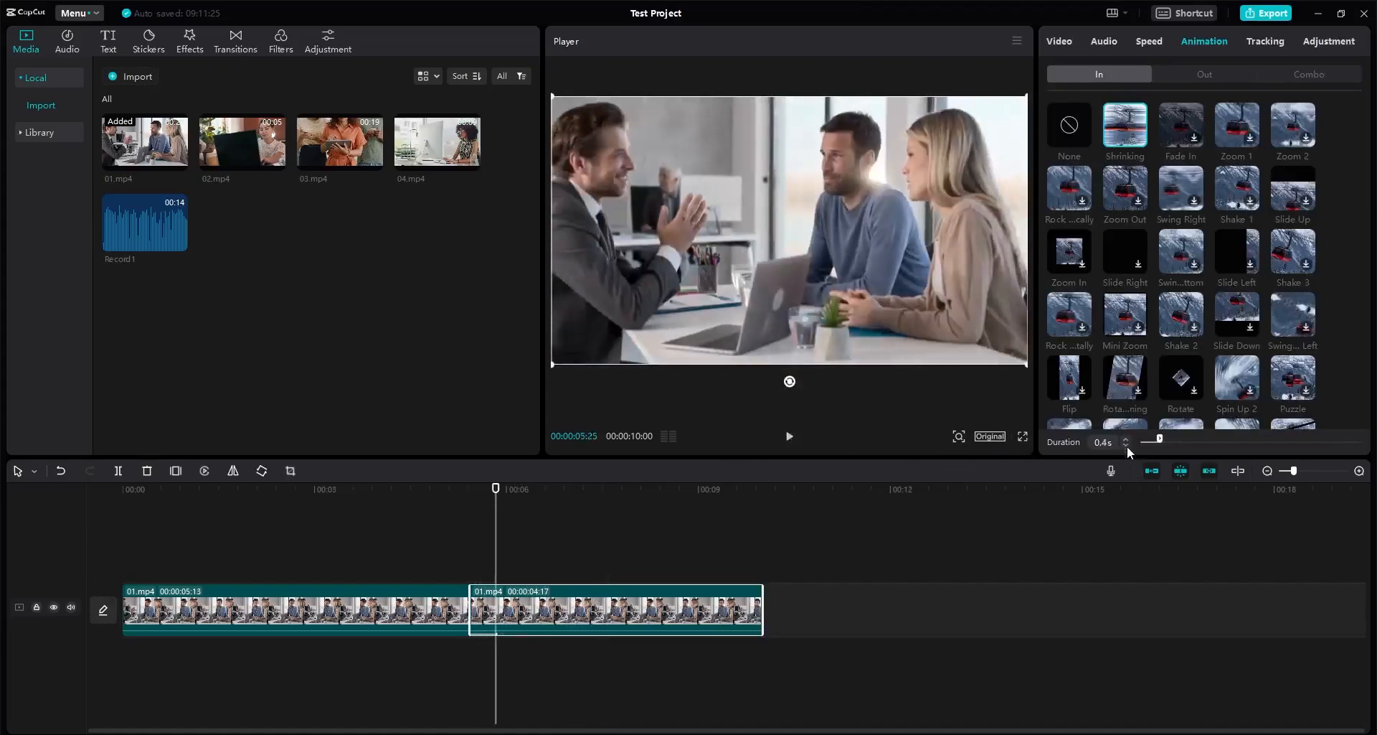
{"action": "left_click", "coordinate": [1127, 445]}
{"action": "left_click", "coordinate": [1125, 438]}
{"action": "left_click", "coordinate": [1126, 438]}
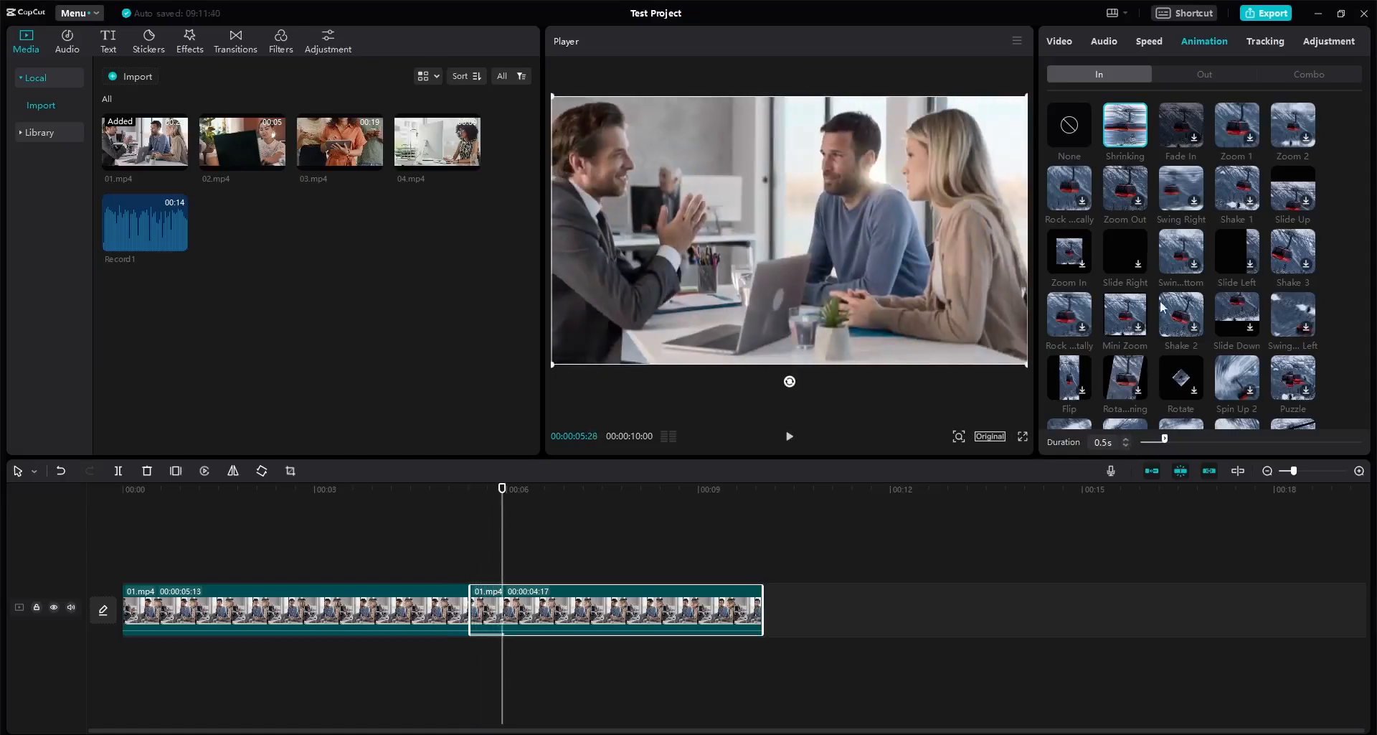
Step: Apply the Shrinking Out animation to the second segment with a 0.4s duration, and play back the segment's start and end
{"action": "left_click", "coordinate": [1214, 71]}
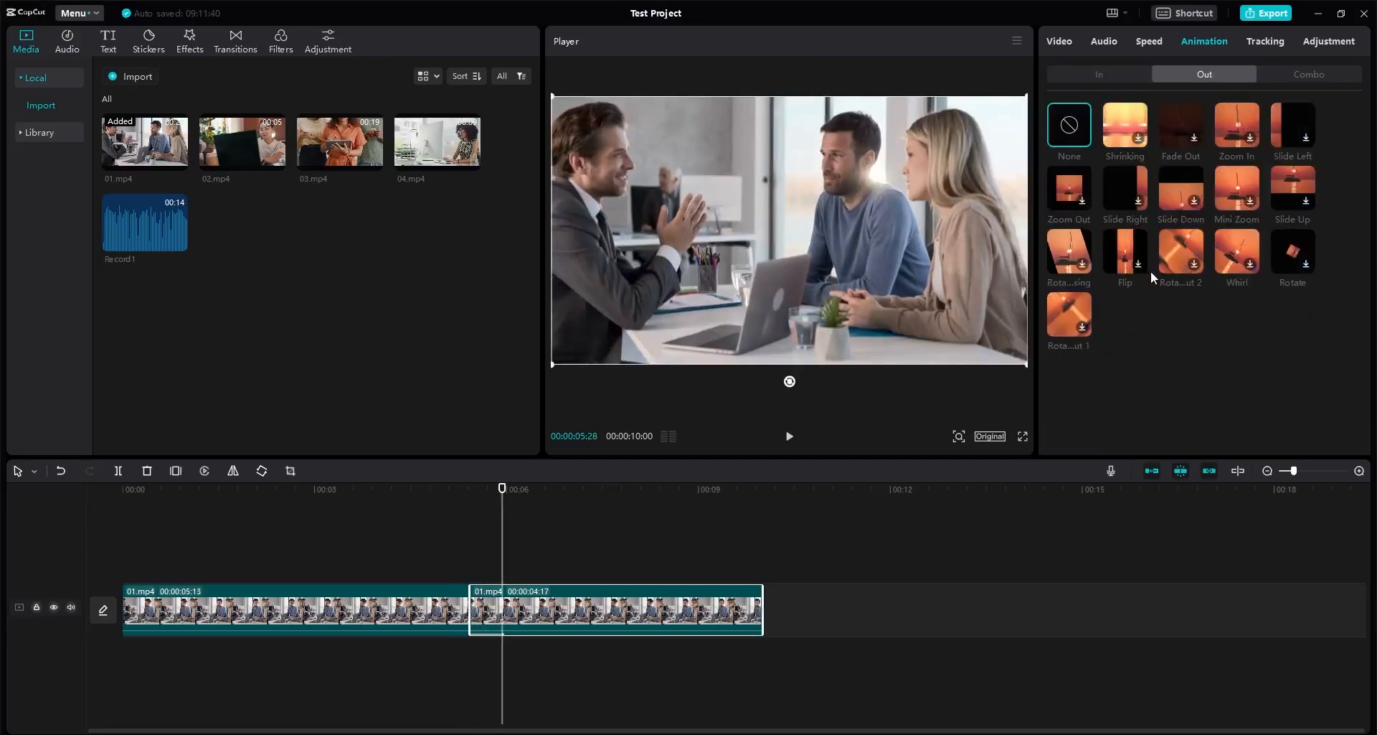
{"action": "left_click", "coordinate": [1126, 133]}
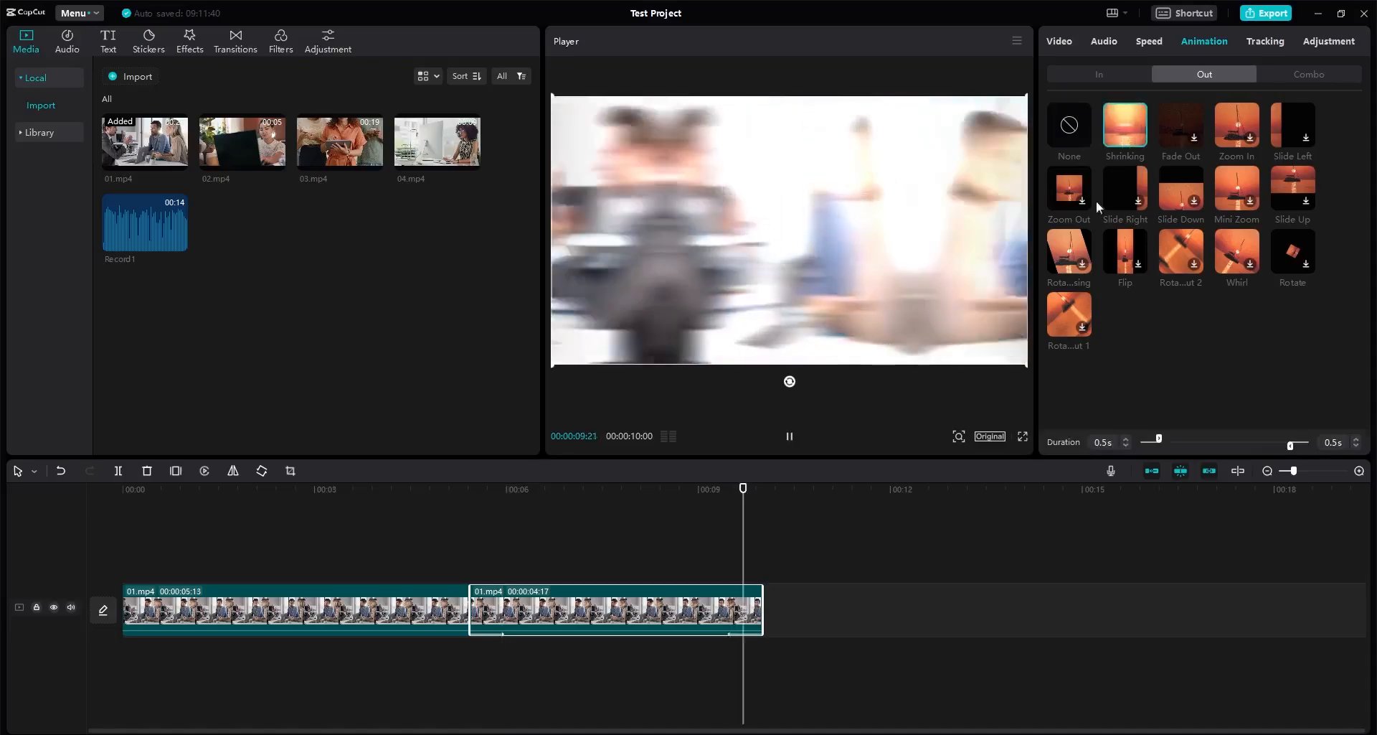
{"action": "left_click", "coordinate": [767, 651]}
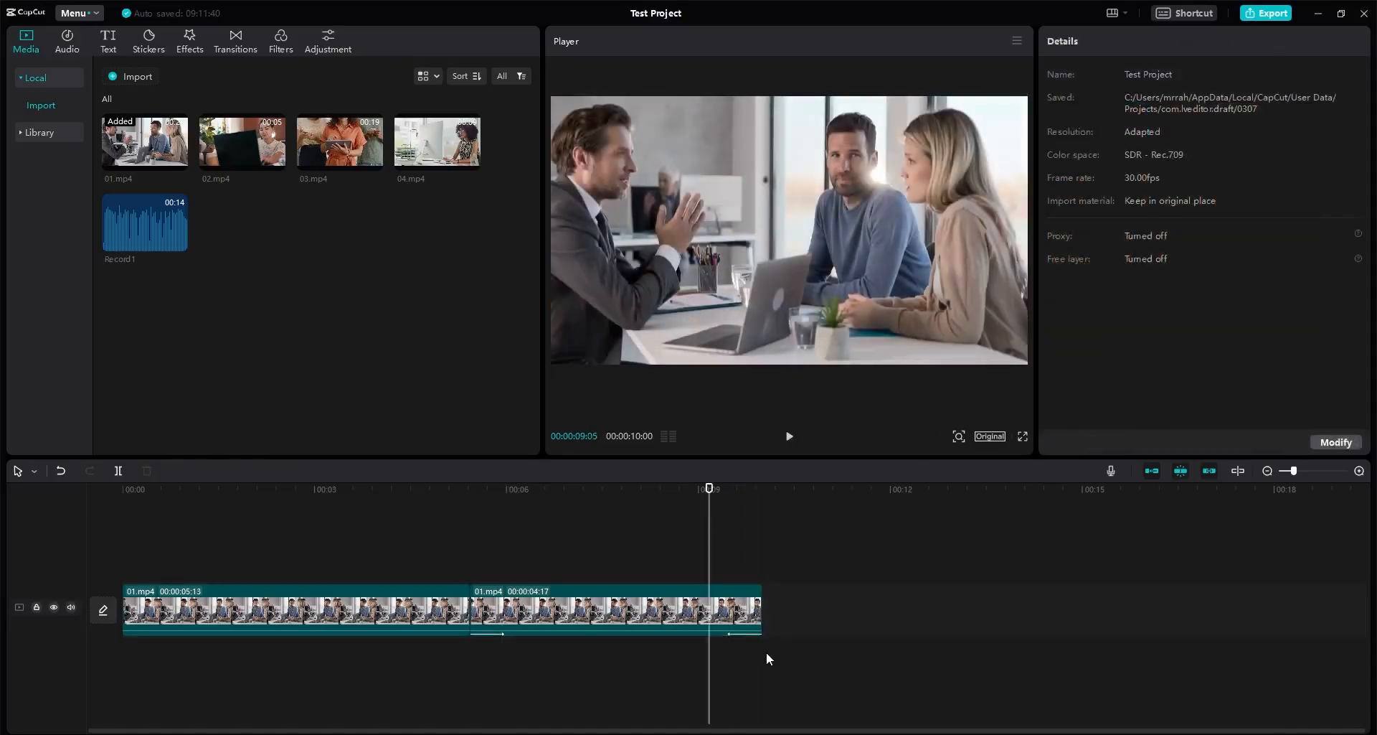
{"action": "left_click", "coordinate": [735, 631]}
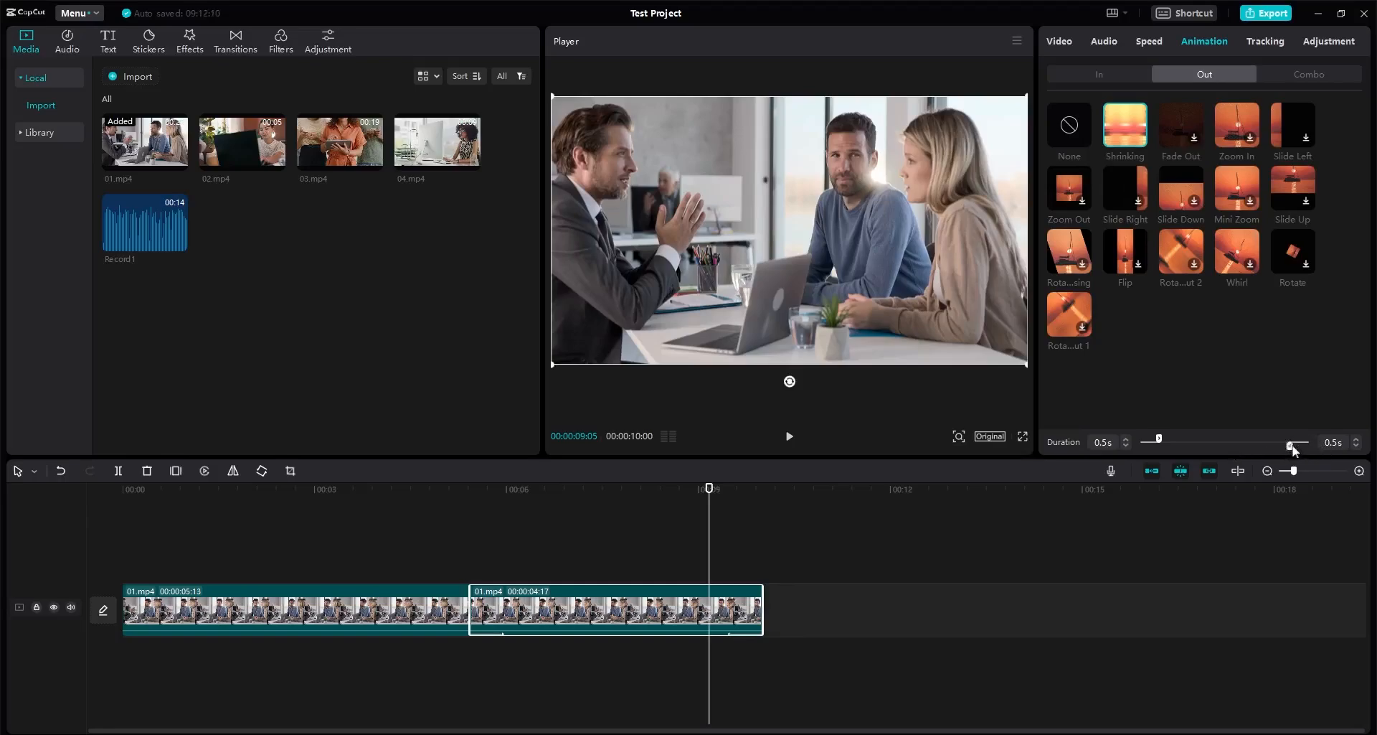
{"action": "left_click_drag", "start_coordinate": [1291, 444], "coordinate": [1297, 445]}
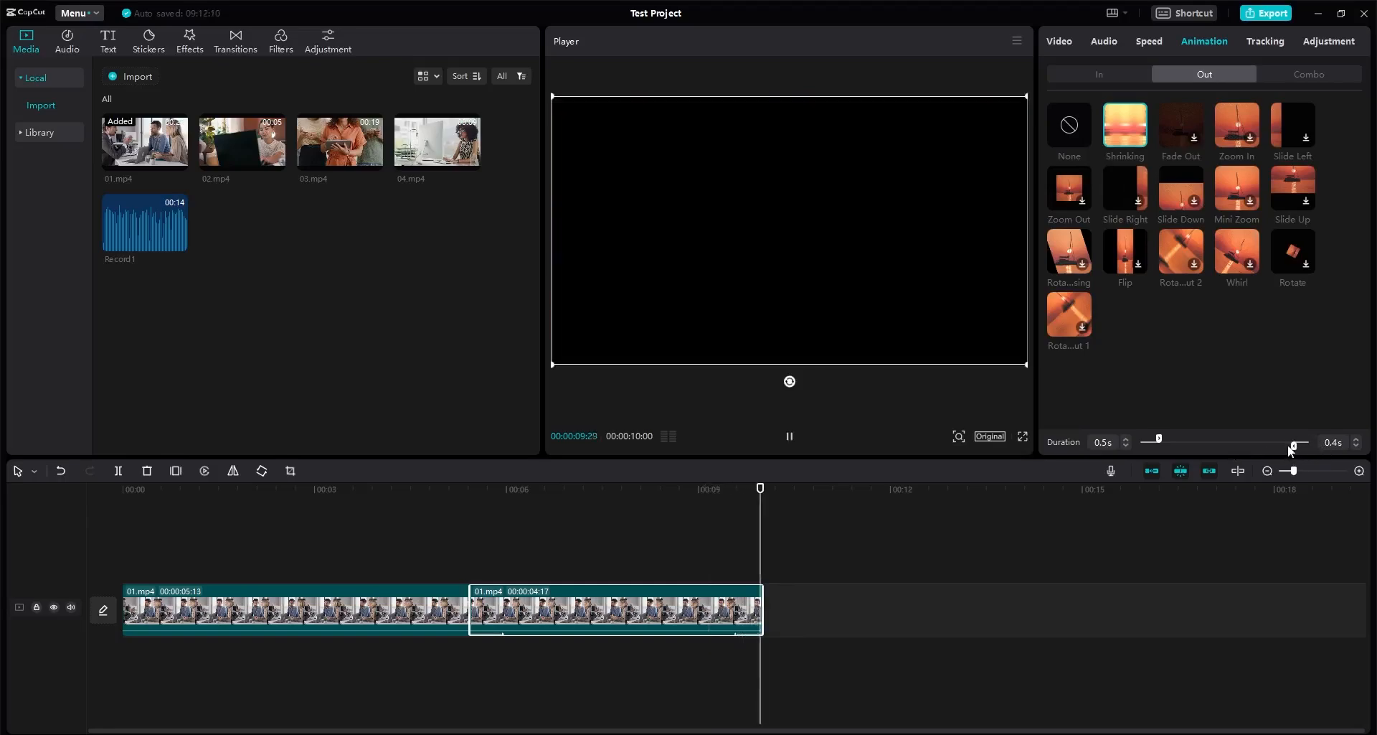
{"action": "left_click", "coordinate": [476, 492]}
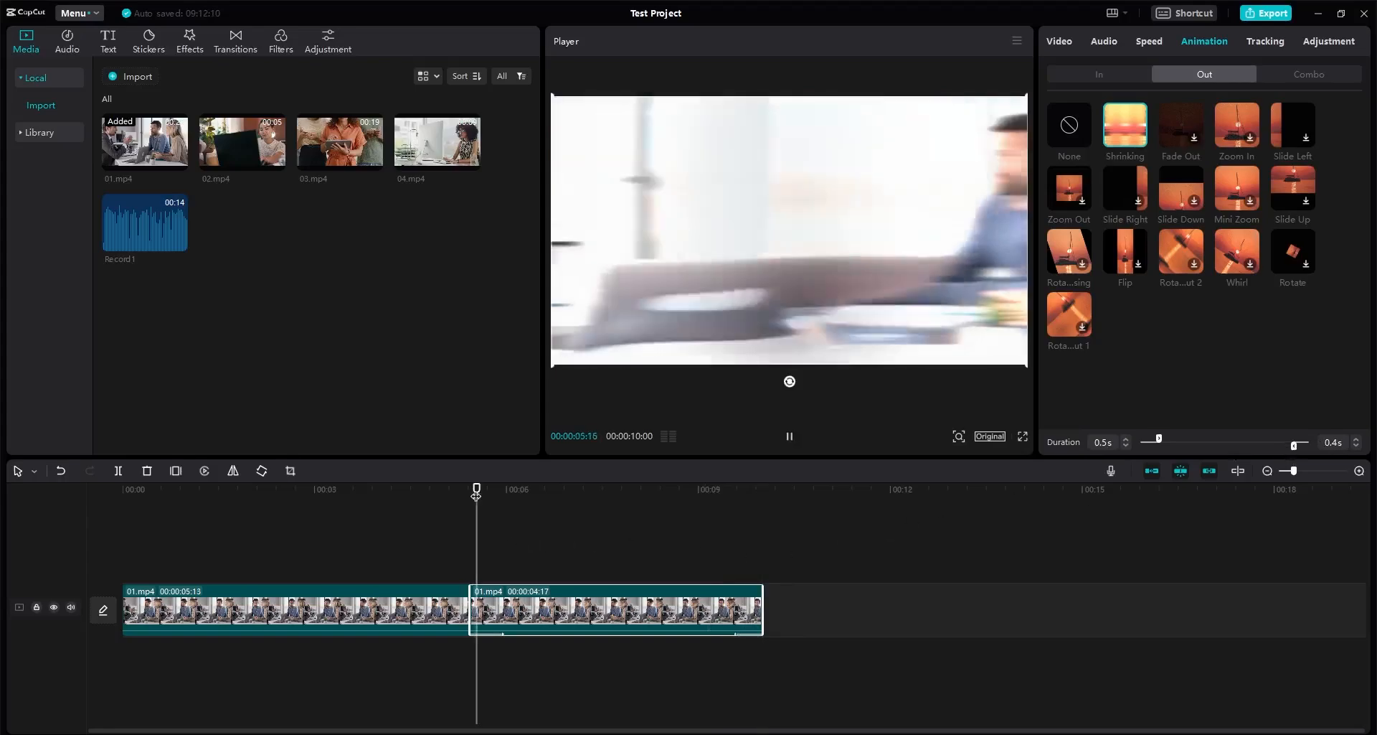
{"action": "left_click", "coordinate": [715, 490]}
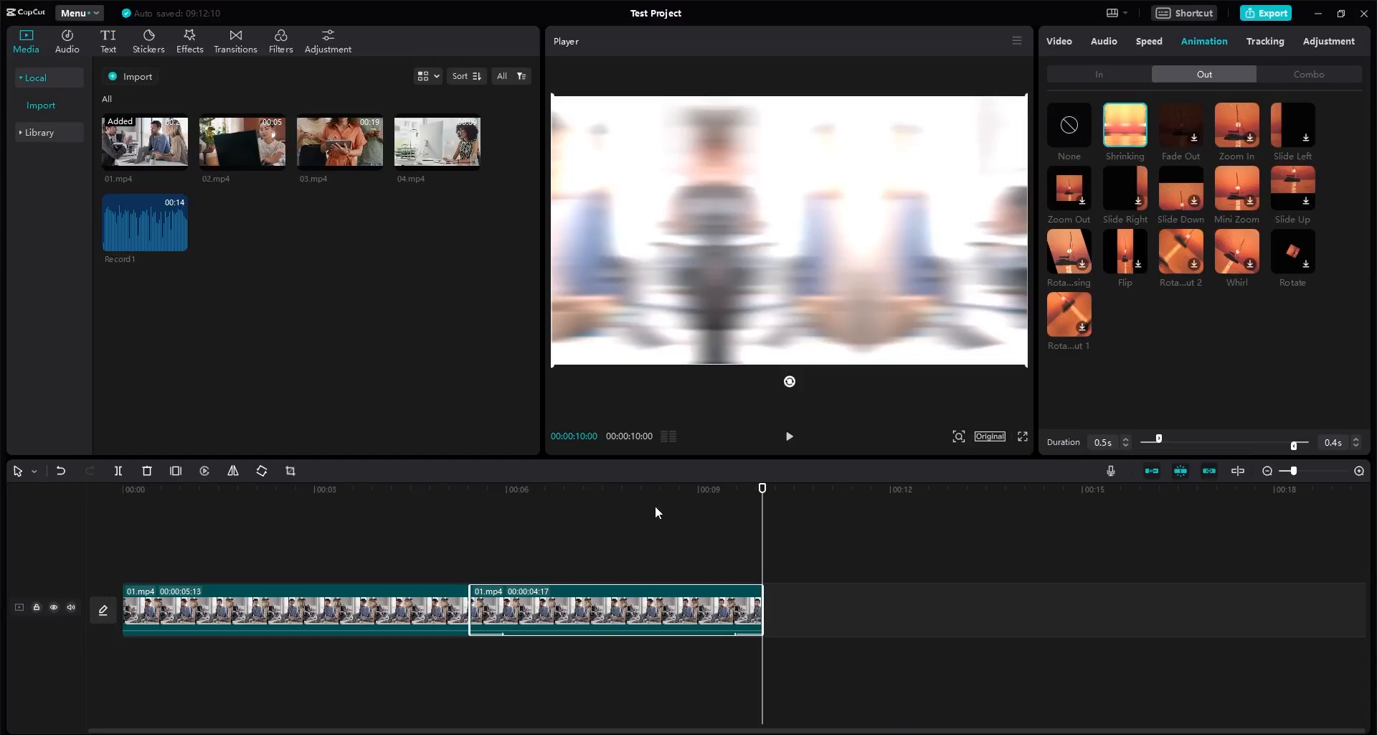
{"action": "left_click", "coordinate": [594, 503]}
Step: Apply the "Wave...lide" Combo animation to the second segment, play it back, and keep its duration at 3.7s
{"action": "left_click", "coordinate": [1297, 71]}
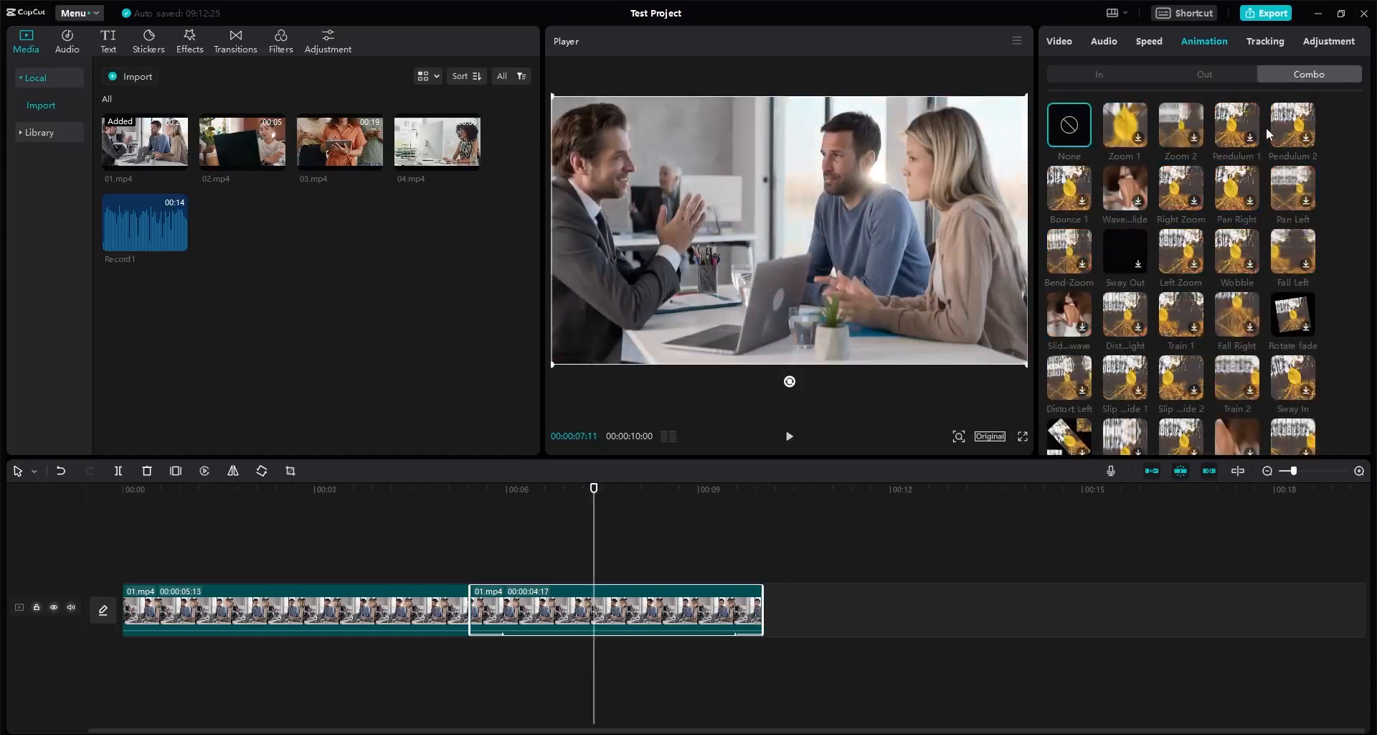
{"action": "left_click", "coordinate": [1122, 187]}
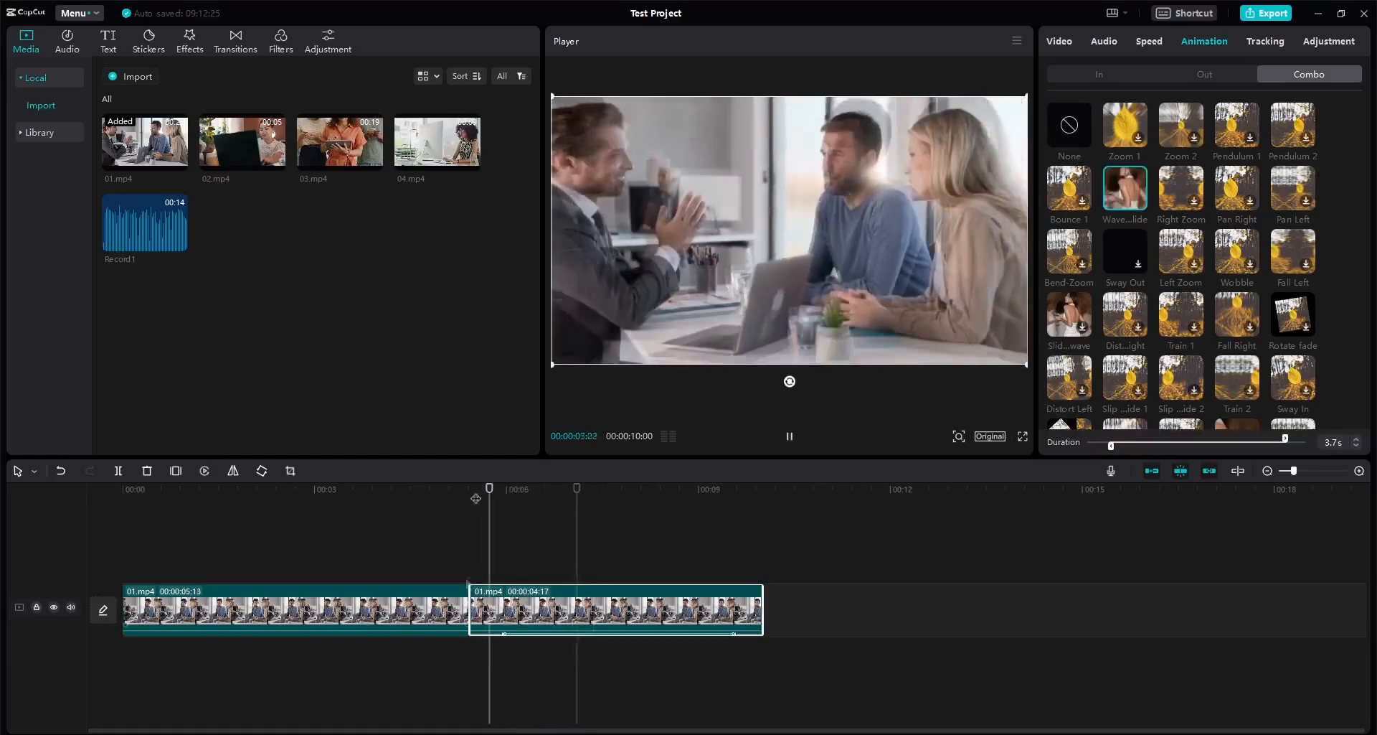
{"action": "key", "text": "space"}
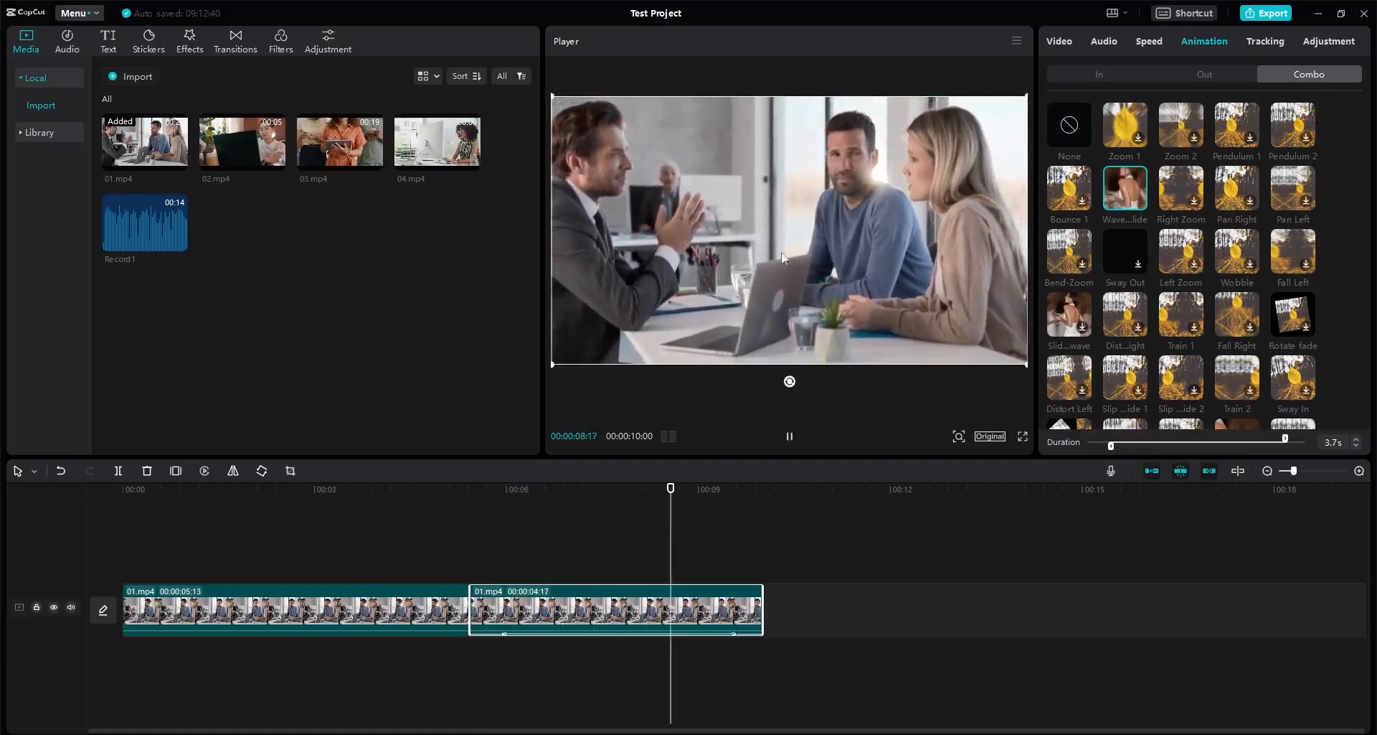
{"action": "left_click", "coordinate": [790, 437]}
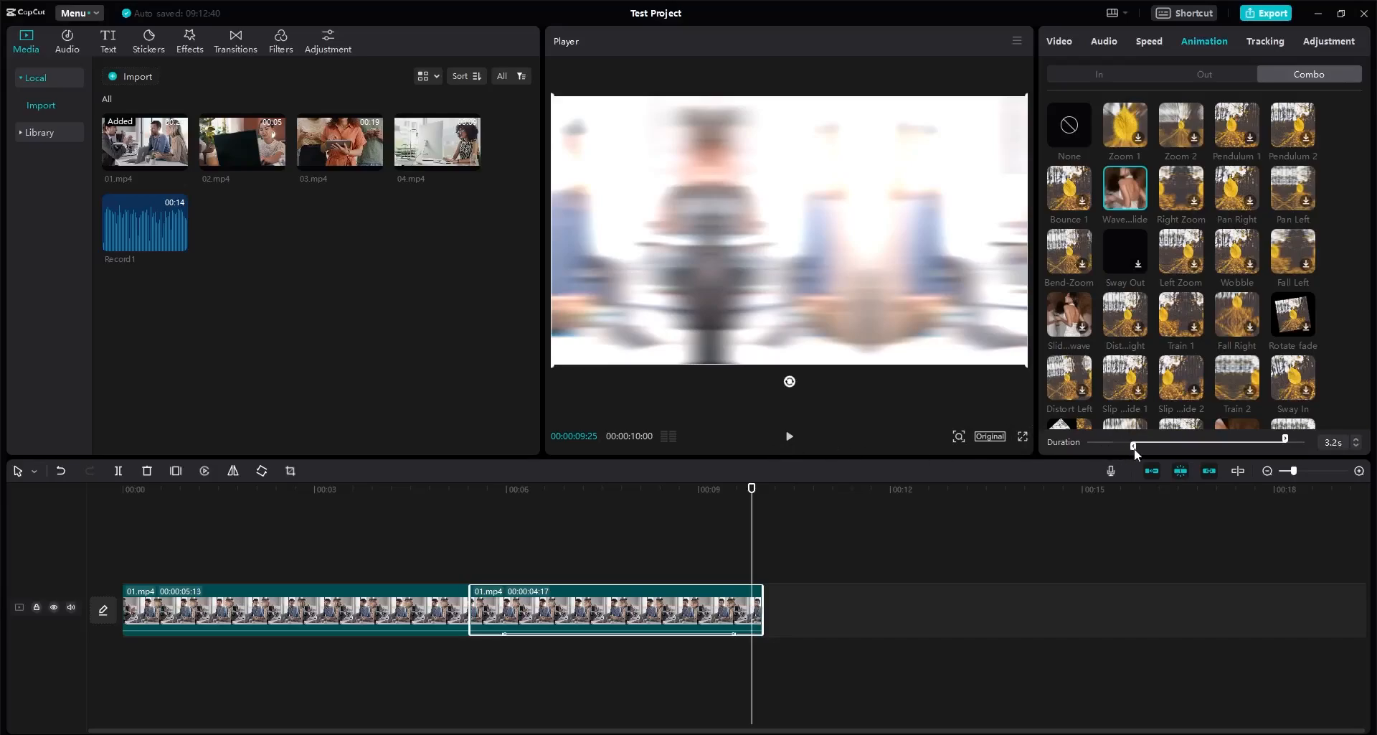
{"action": "left_click_drag", "start_coordinate": [1115, 446], "coordinate": [1111, 446]}
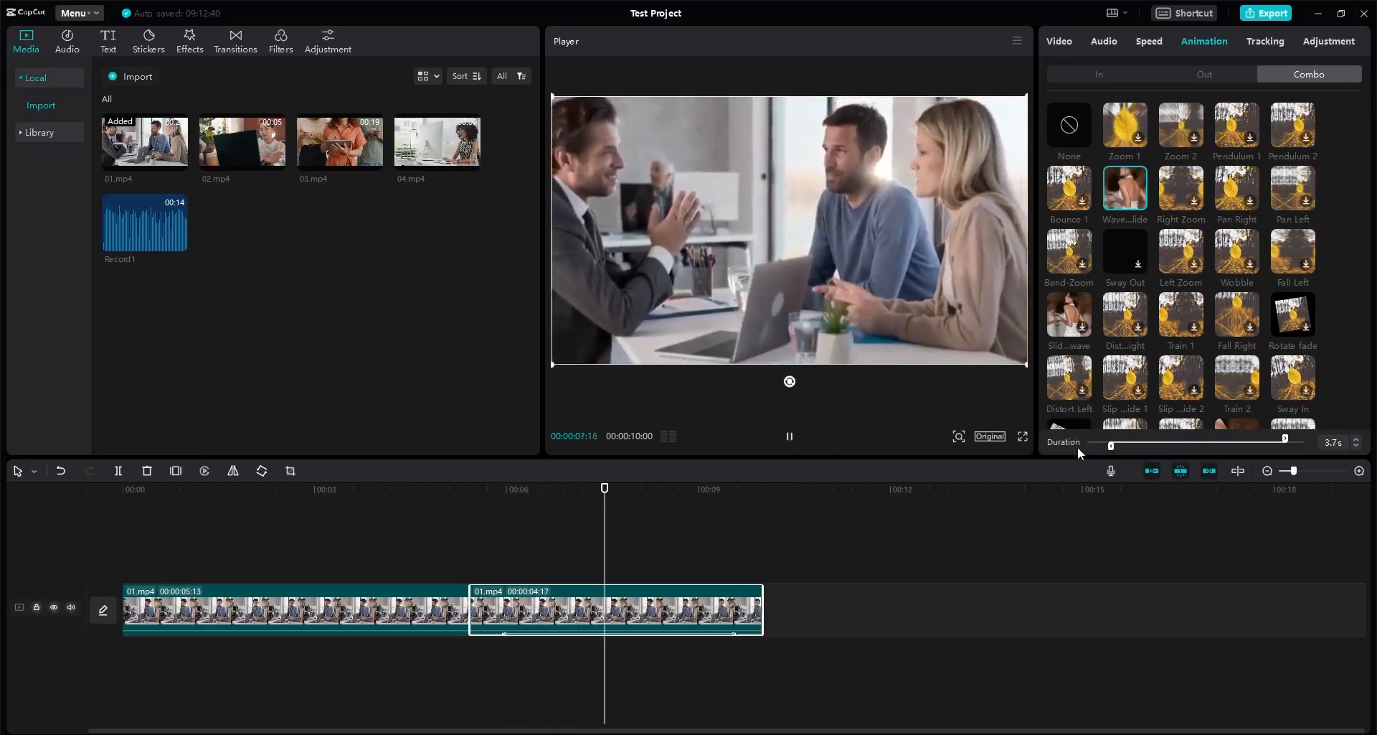
Step: Remove the second segment's In animation, extend its Combo animation to 4.2s from the segment's start, and play it back
{"action": "left_click", "coordinate": [1108, 76]}
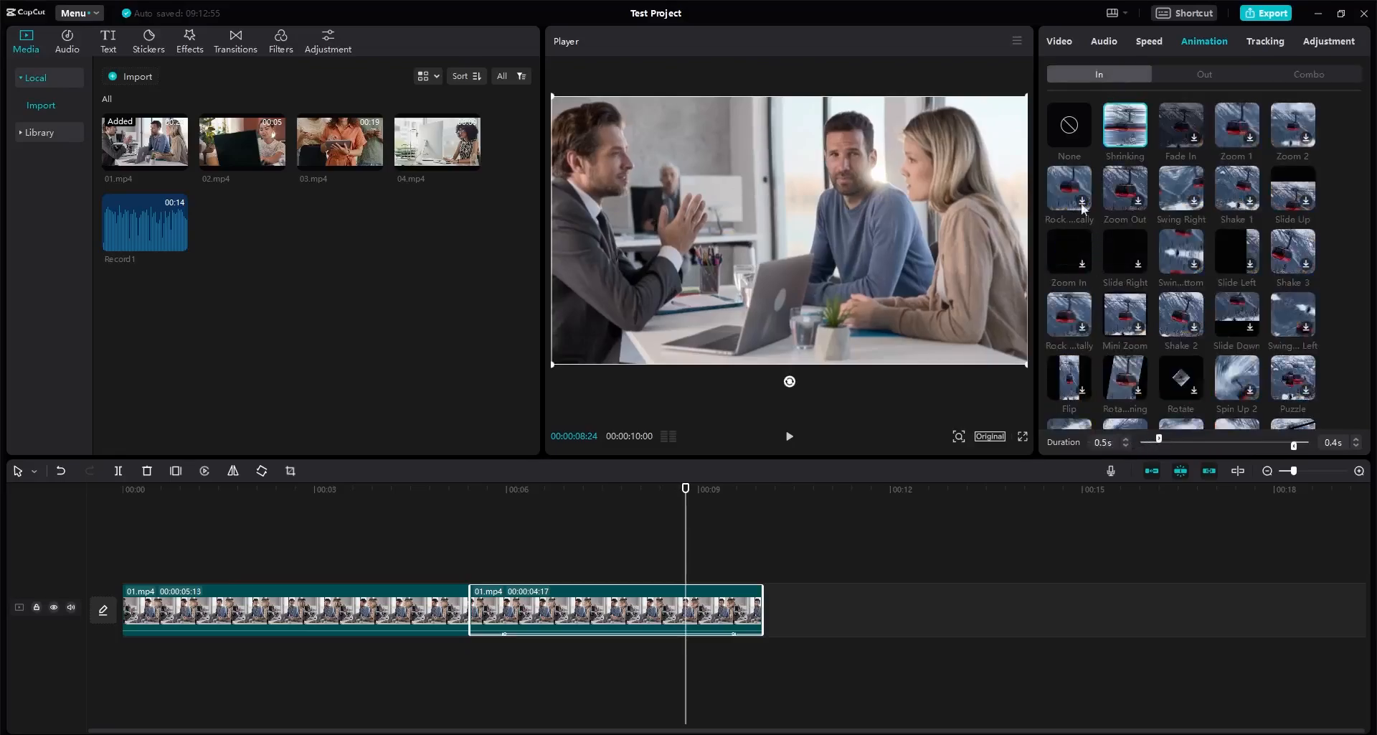
{"action": "left_click", "coordinate": [1068, 128]}
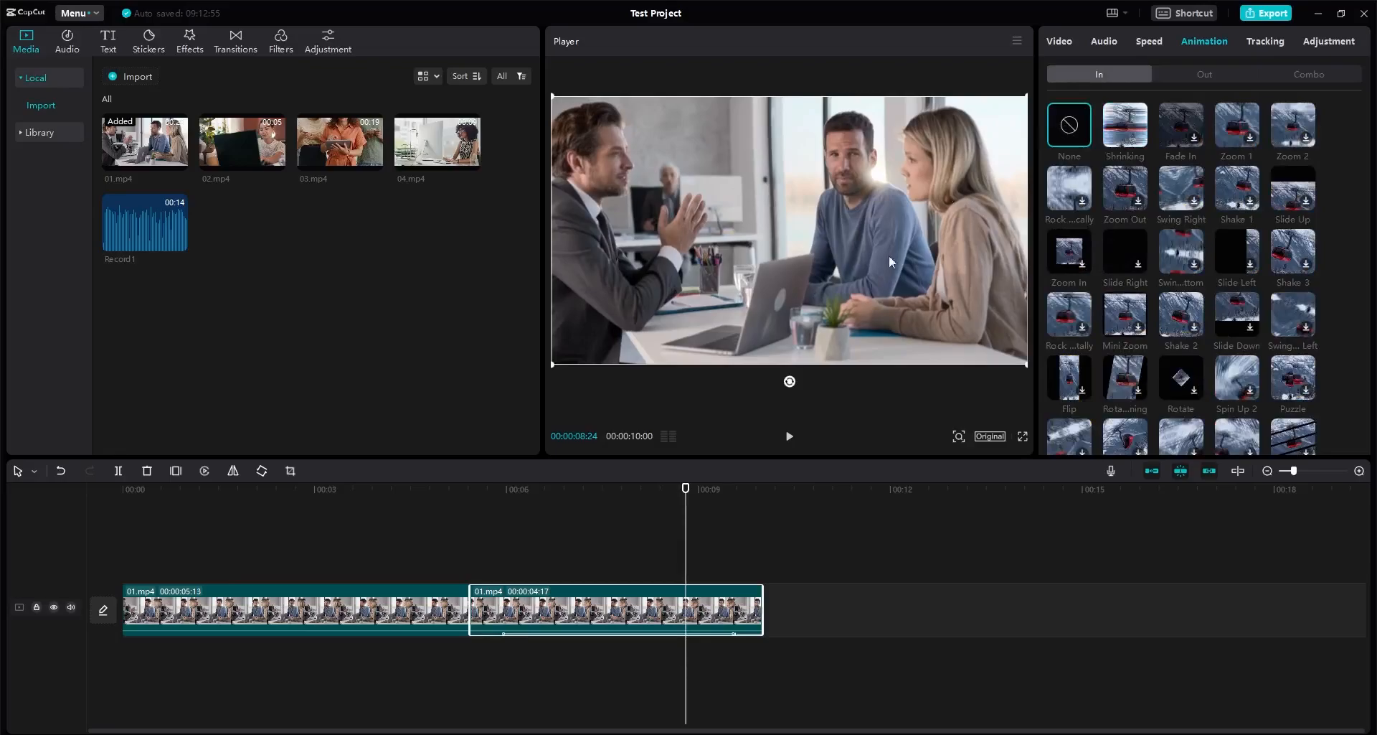
{"action": "left_click", "coordinate": [1324, 74]}
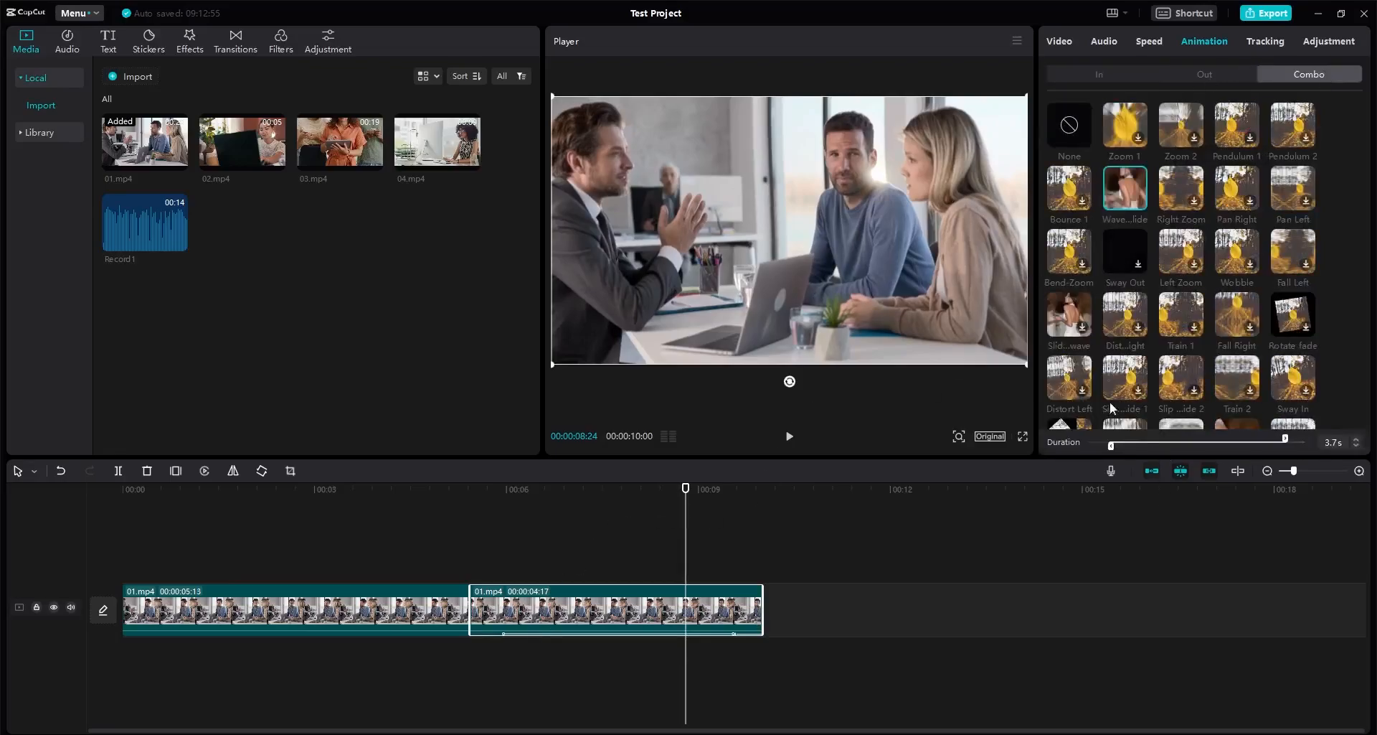
{"action": "left_click_drag", "start_coordinate": [1112, 443], "coordinate": [1085, 443]}
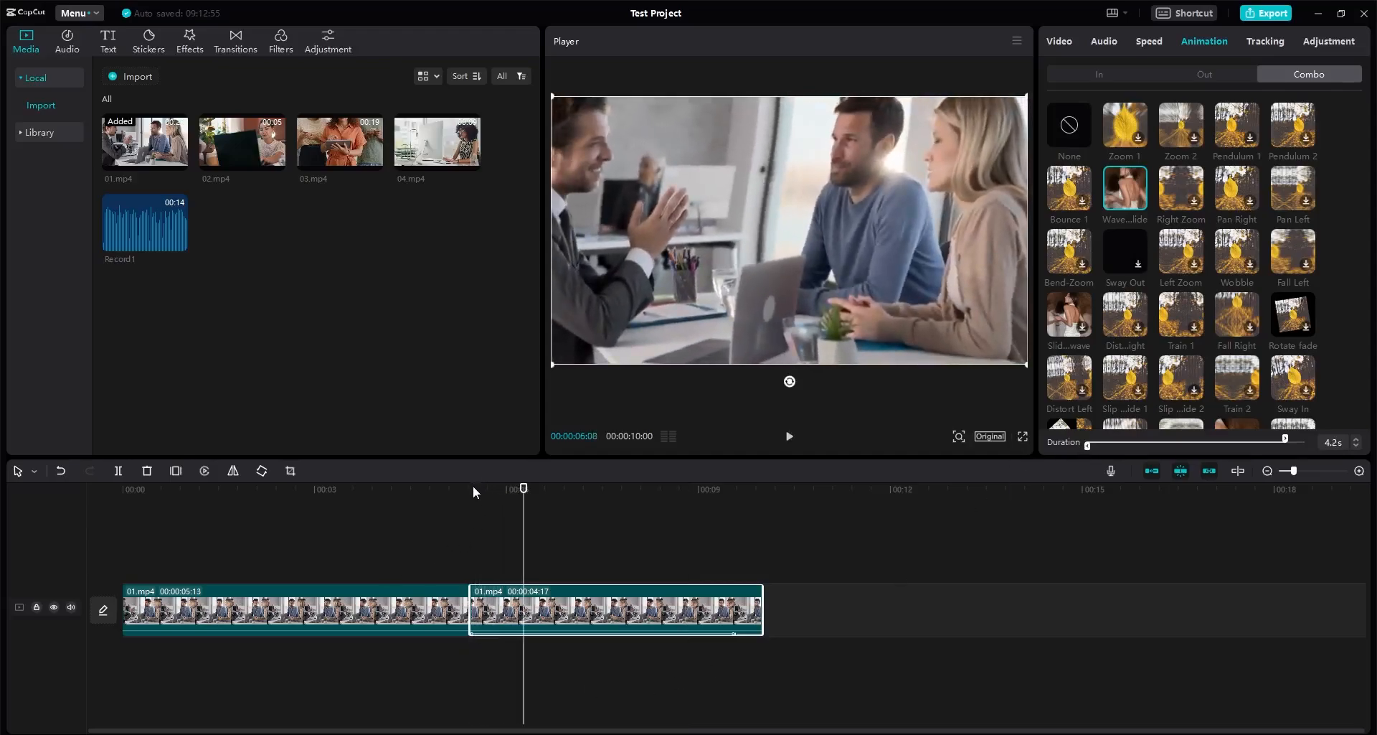
{"action": "left_click", "coordinate": [472, 486]}
{"action": "key", "text": "space"}
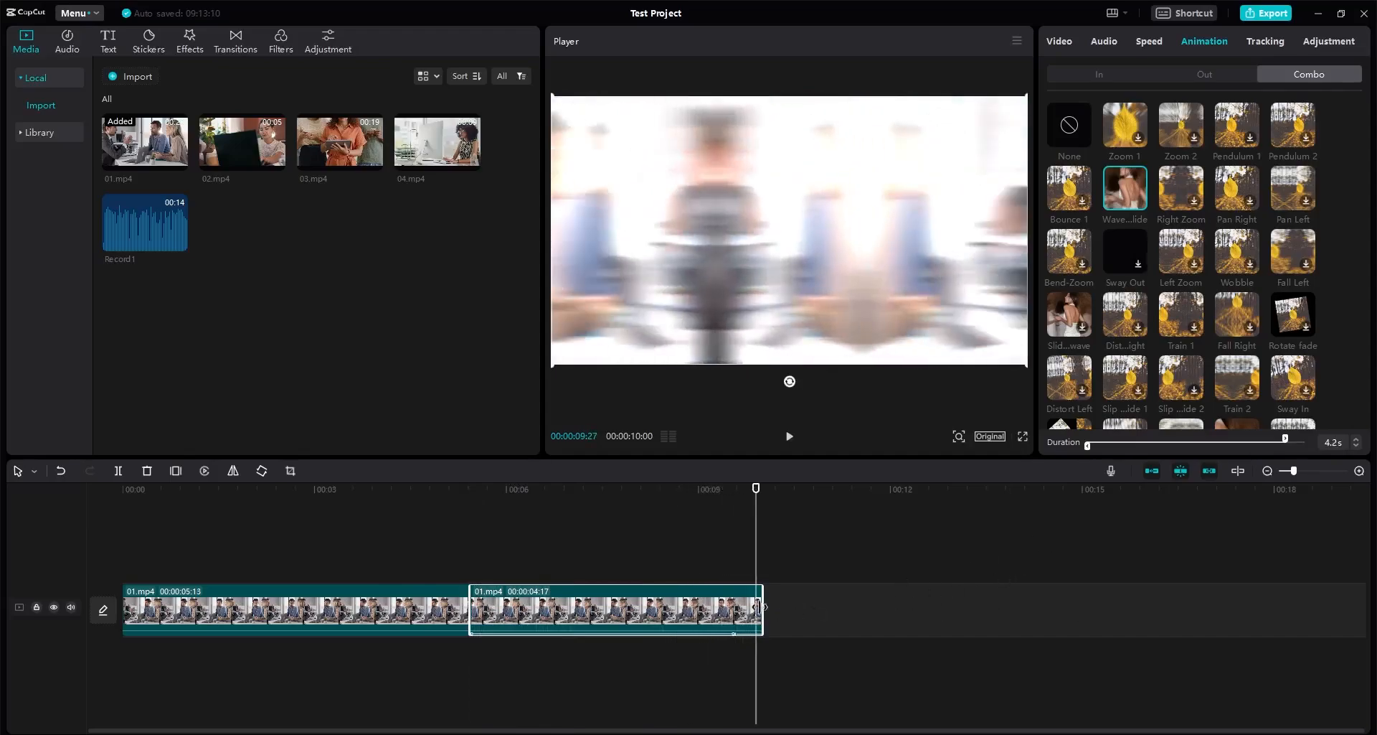
Step: Remove the second segment's Out animation, extend its Combo animation to 4.6s, and place the playhead near the segment's start
{"action": "left_click", "coordinate": [1219, 79]}
{"action": "left_click", "coordinate": [1080, 126]}
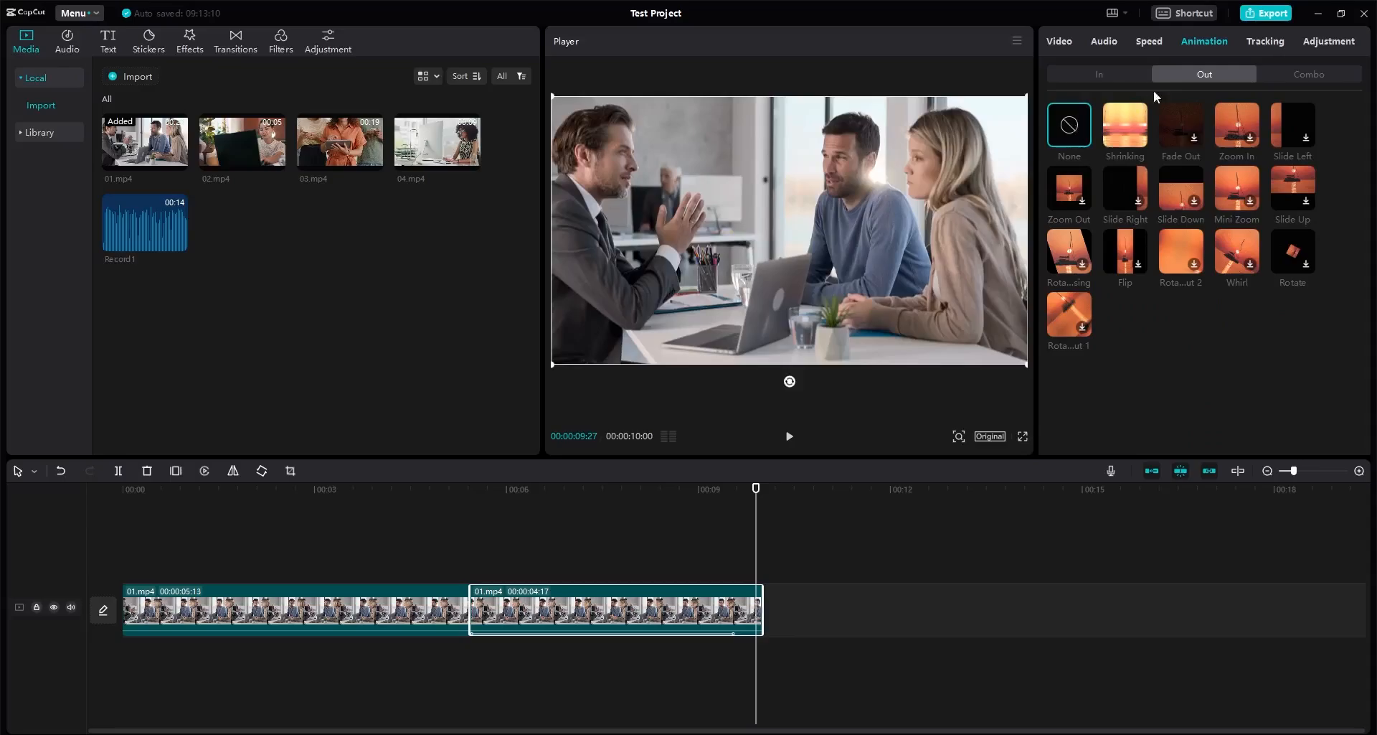
{"action": "left_click", "coordinate": [1291, 77]}
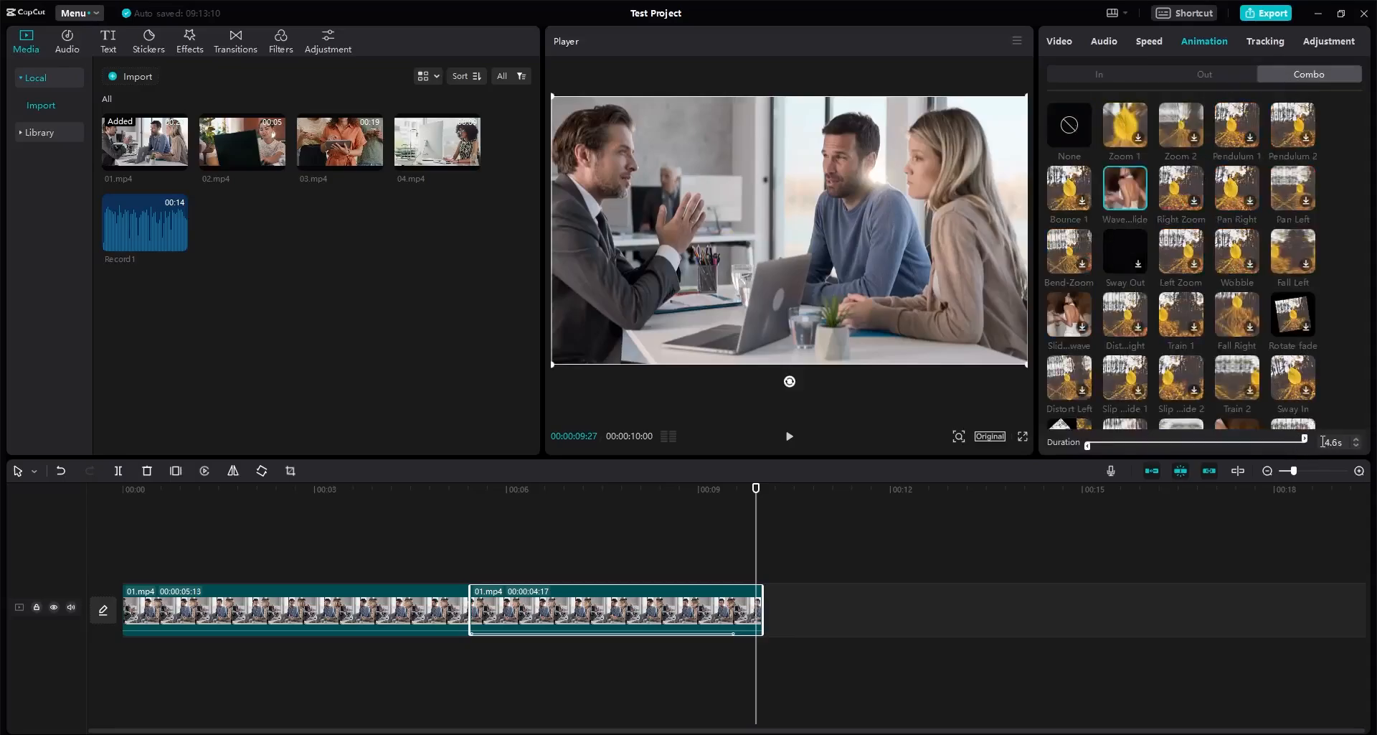
{"action": "left_click", "coordinate": [477, 492]}
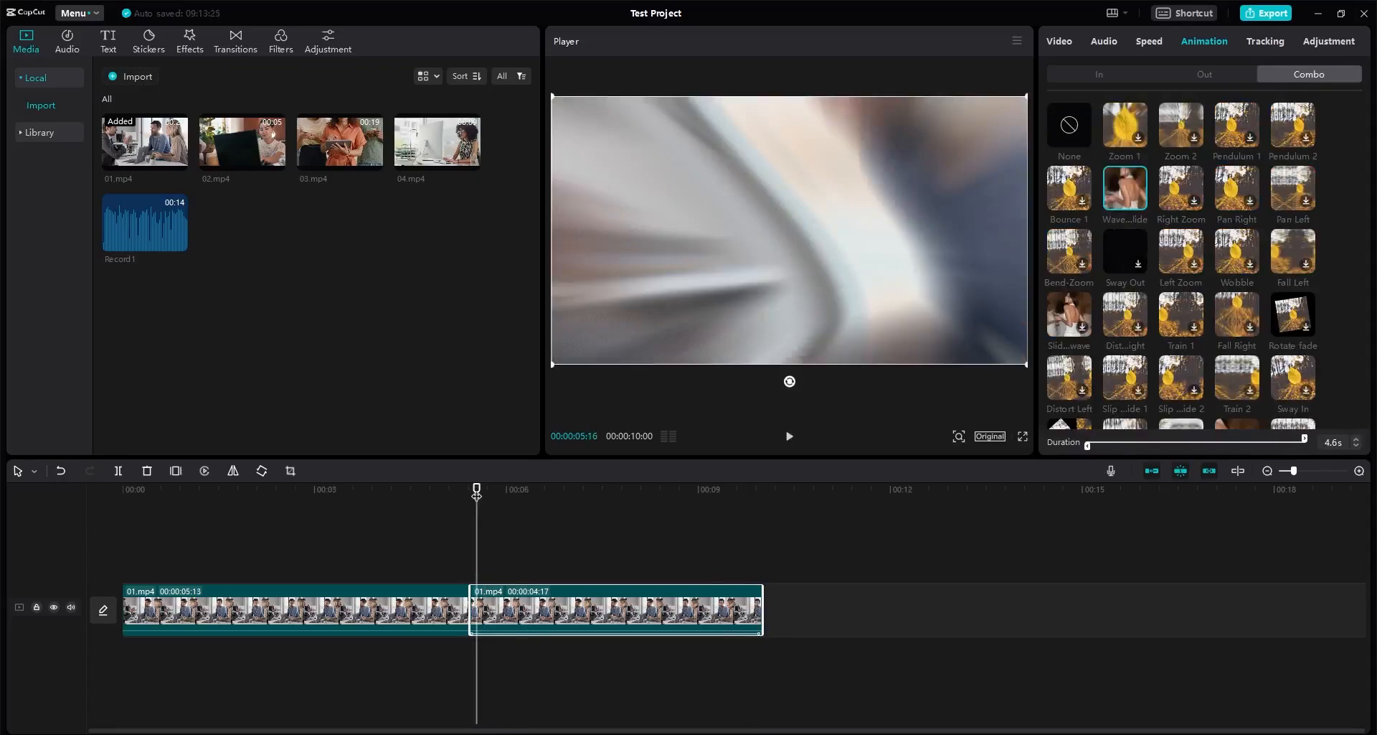
Step: Play back the second segment's Combo animation, and remove it from the segment
{"action": "key", "text": "space"}
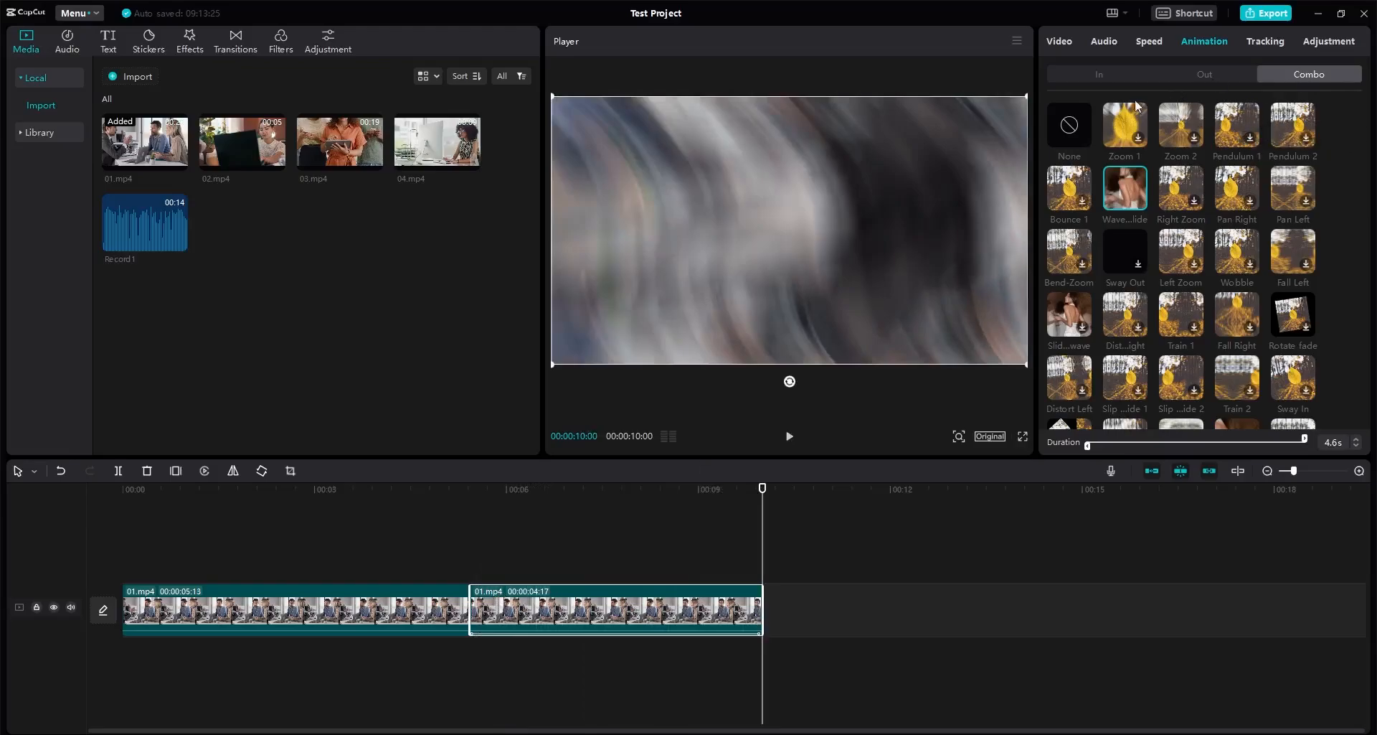
{"action": "left_click", "coordinate": [1071, 129]}
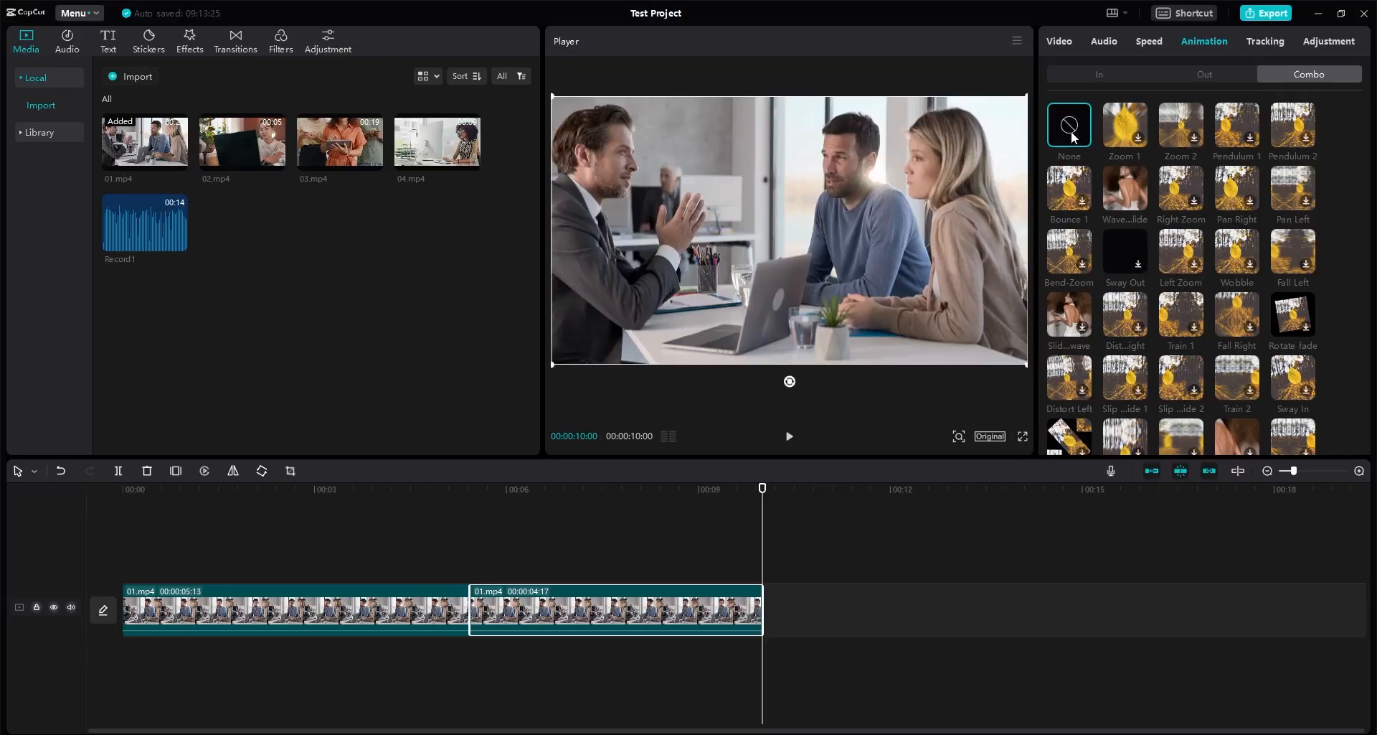
Step: Examine the second segment's Tracking and Adjustment settings, with the playhead placed near the middle of the segment
{"action": "left_click", "coordinate": [1265, 41]}
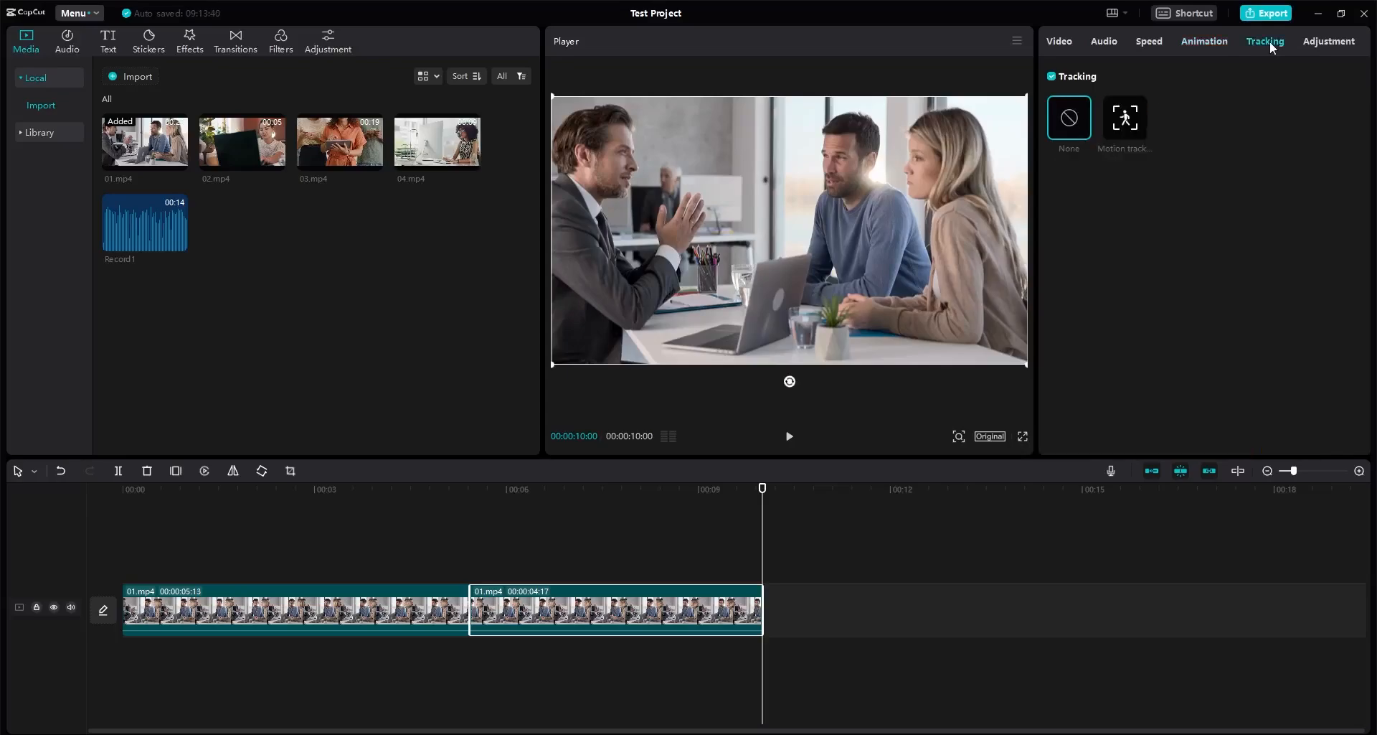
{"action": "left_click", "coordinate": [1325, 44]}
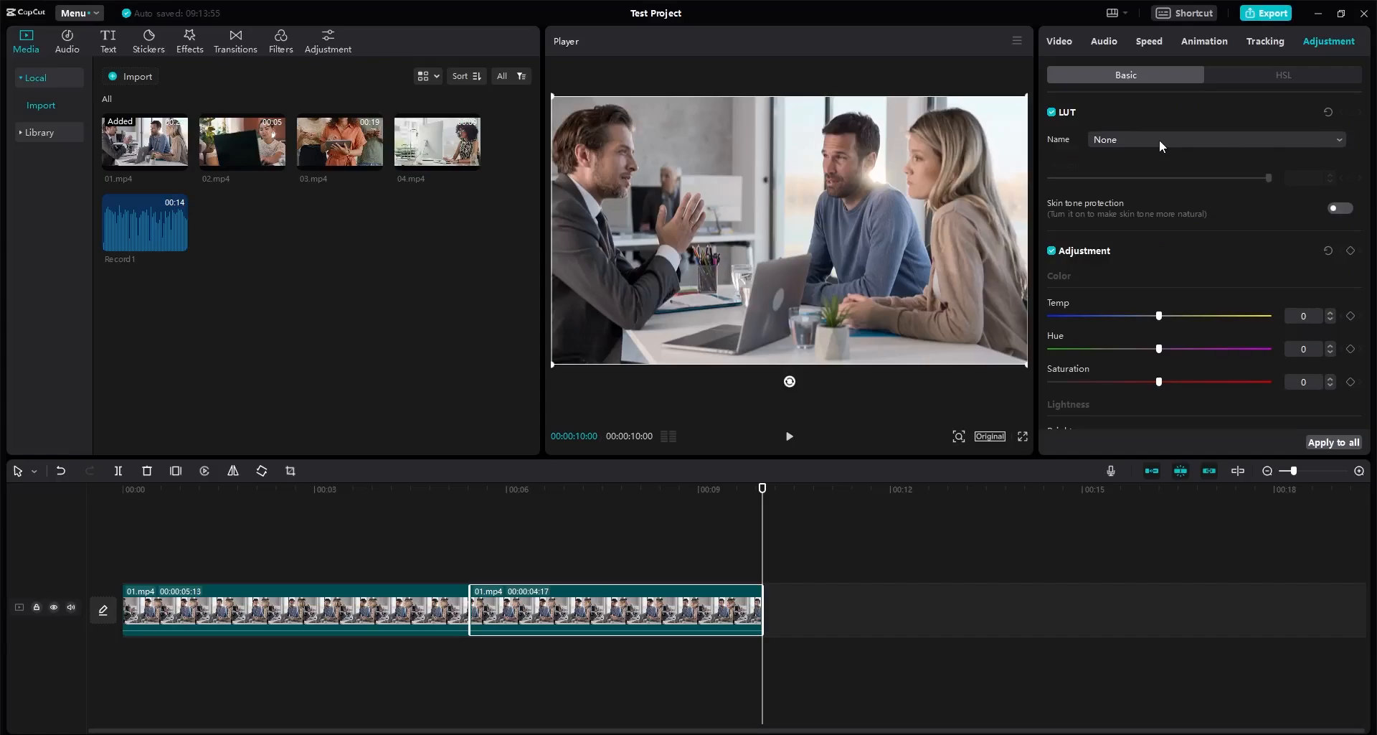
{"action": "left_click", "coordinate": [777, 568]}
{"action": "left_click", "coordinate": [666, 603]}
{"action": "left_click_drag", "start_coordinate": [553, 494], "coordinate": [609, 505]}
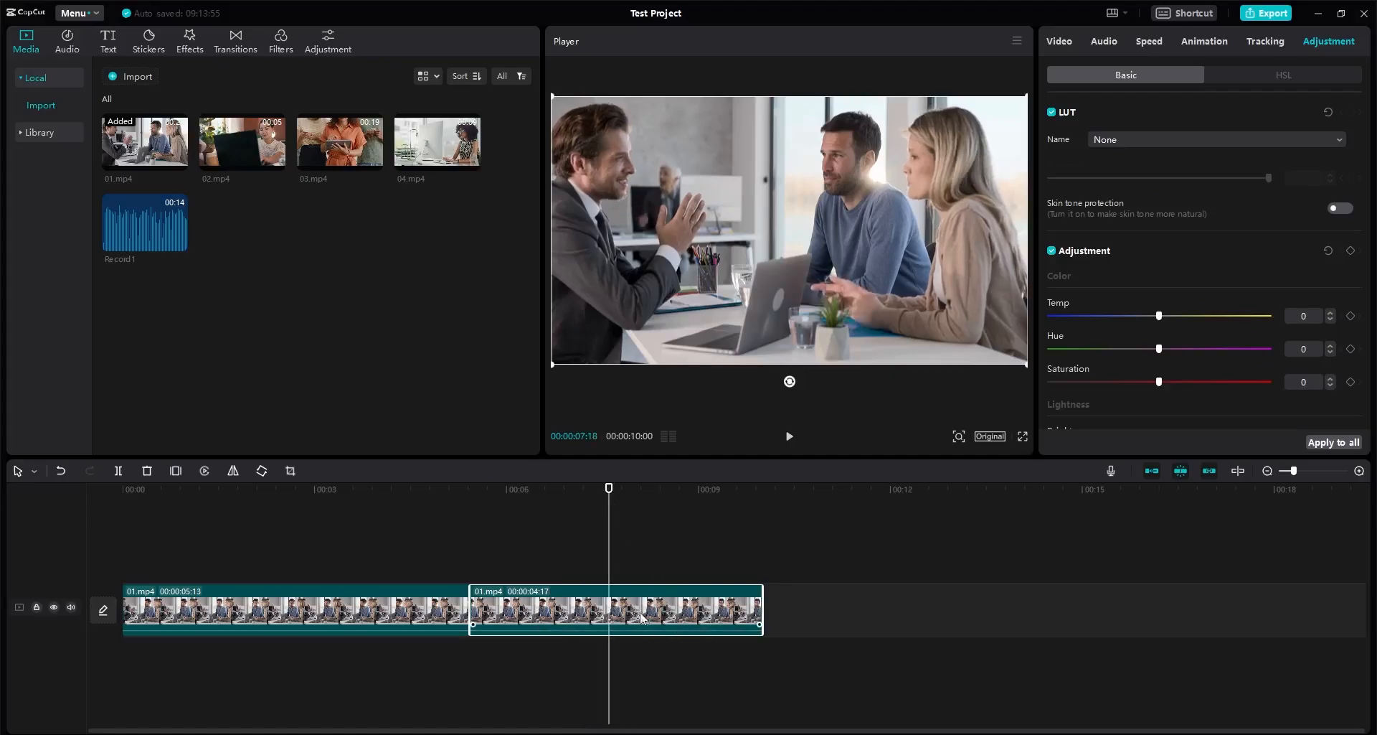
Step: Review the second segment's Video settings with Position & Size and Blend expanded, plus its Audio, Speed and Animation settings
{"action": "left_click", "coordinate": [1067, 44]}
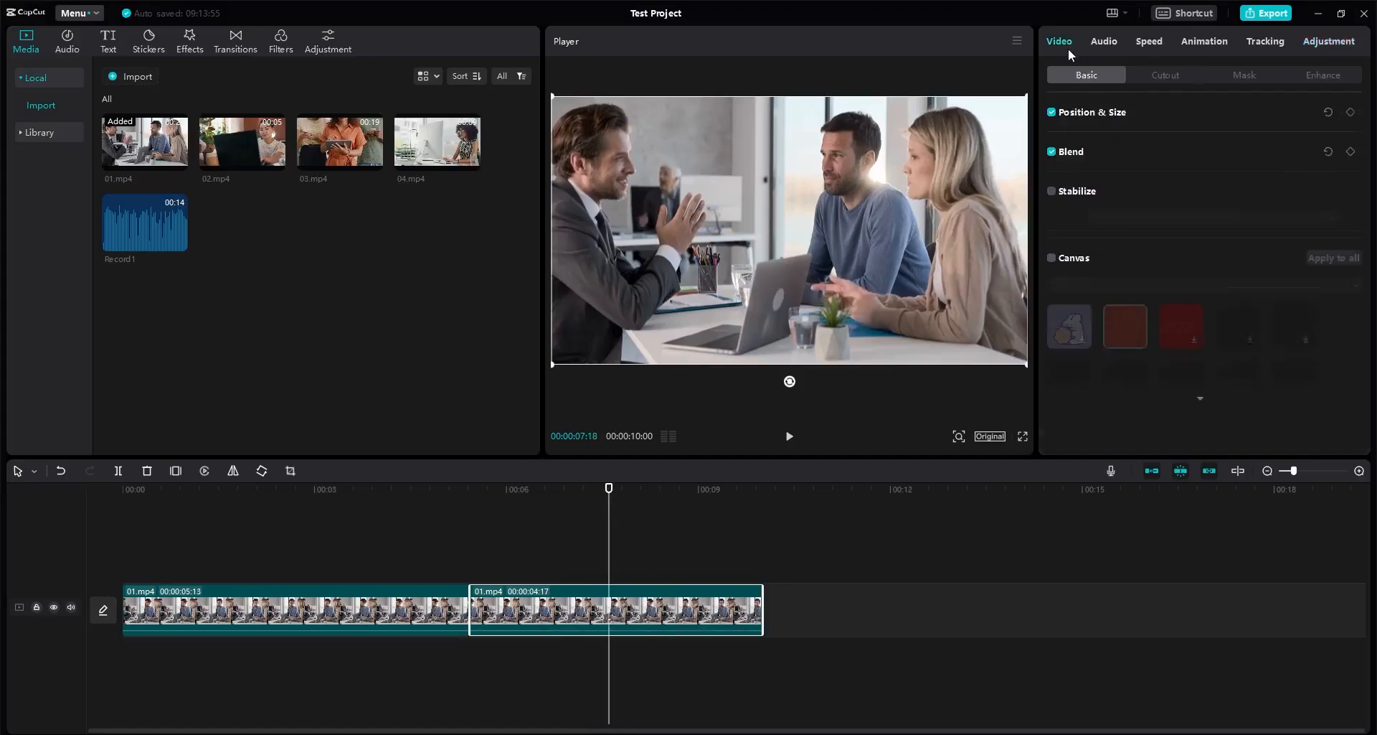
{"action": "left_click", "coordinate": [1100, 122]}
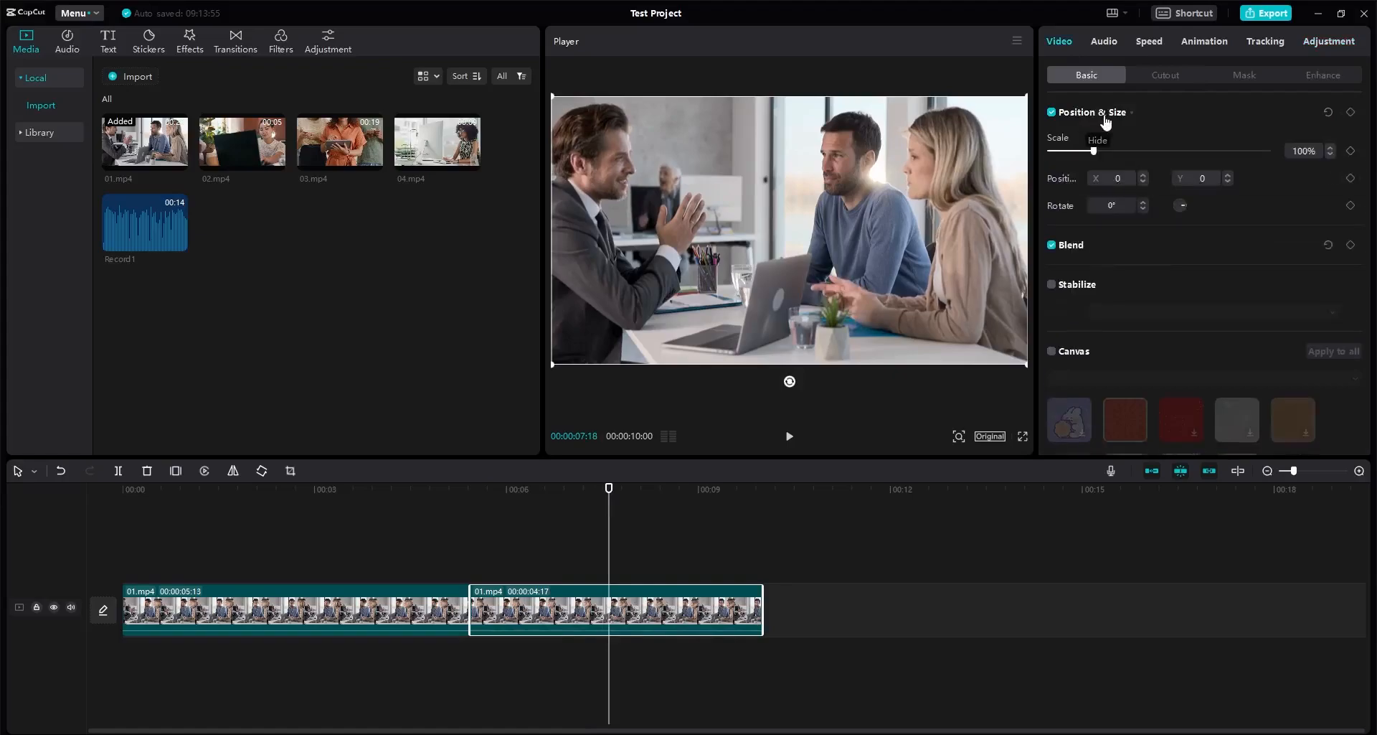
{"action": "left_click", "coordinate": [1072, 245]}
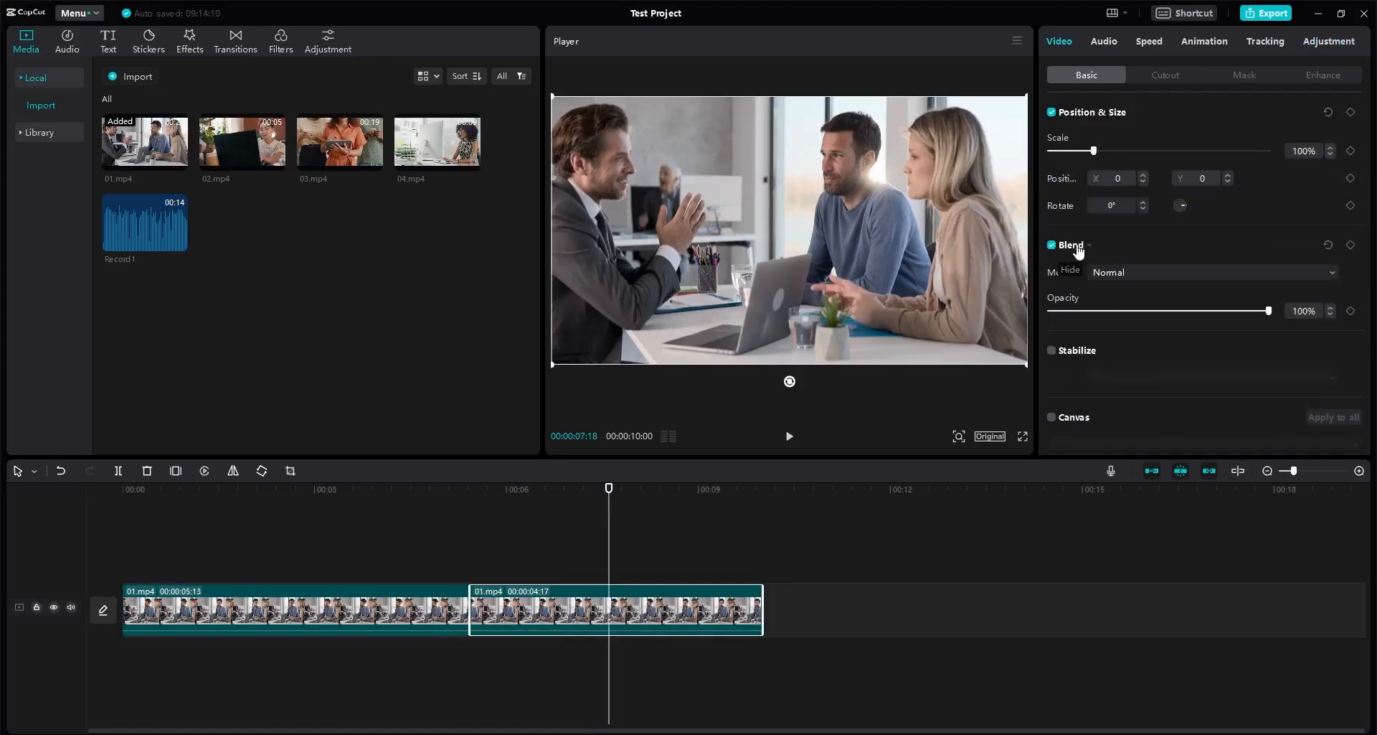
{"action": "left_click", "coordinate": [1115, 46]}
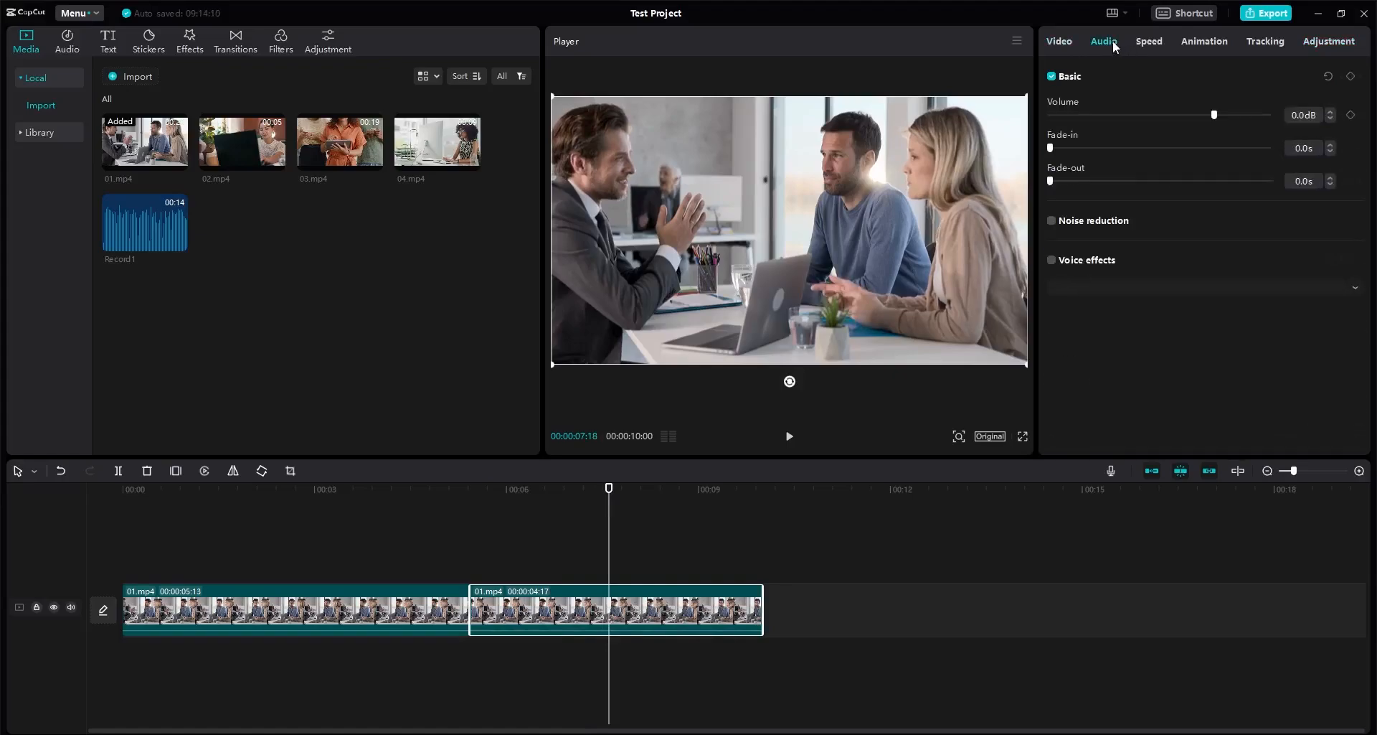
{"action": "left_click", "coordinate": [1150, 41]}
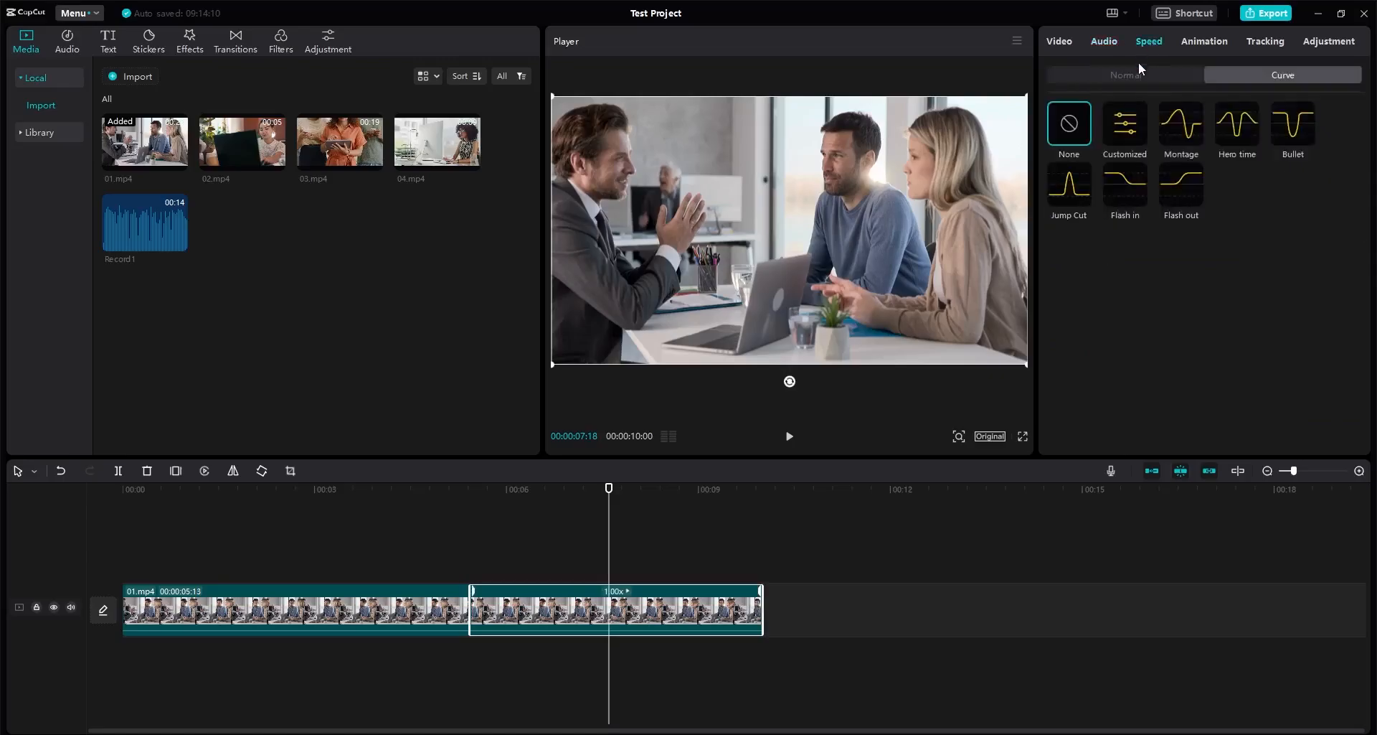
{"action": "left_click", "coordinate": [1138, 71]}
{"action": "left_click", "coordinate": [1208, 40]}
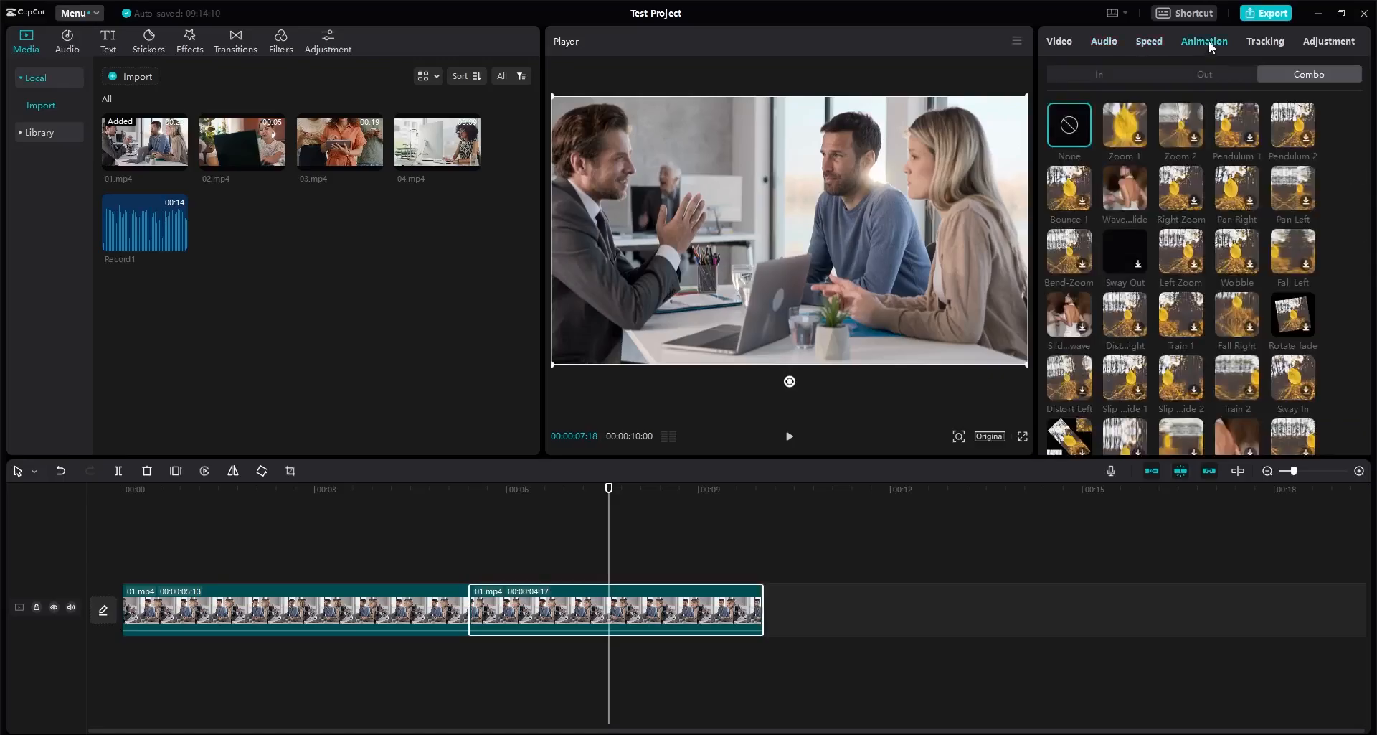
{"action": "left_click", "coordinate": [1066, 45]}
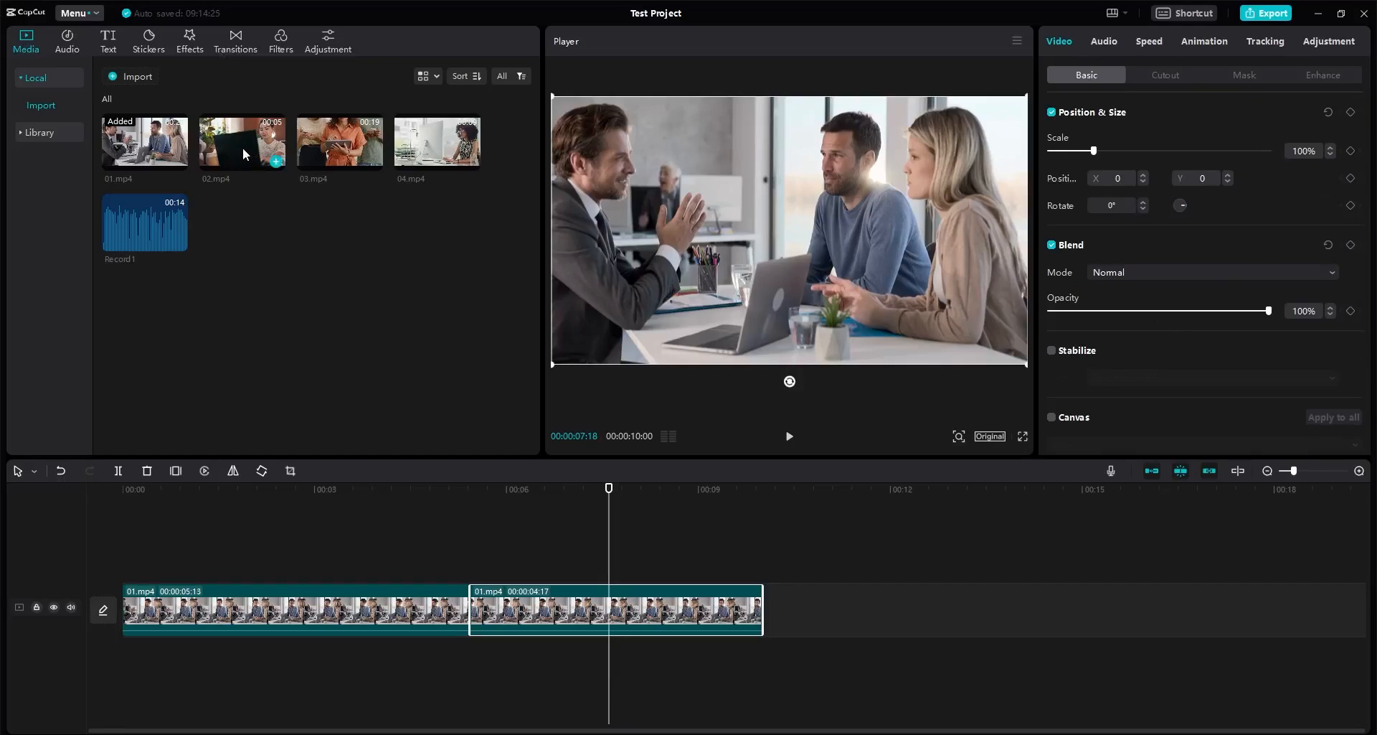
Step: Append 02.mp4 after the second 01.mp4 segment, and undo the extra copy inserted at the playhead
{"action": "left_click_drag", "start_coordinate": [239, 145], "coordinate": [346, 212]}
{"action": "left_click_drag", "start_coordinate": [700, 496], "coordinate": [766, 601]}
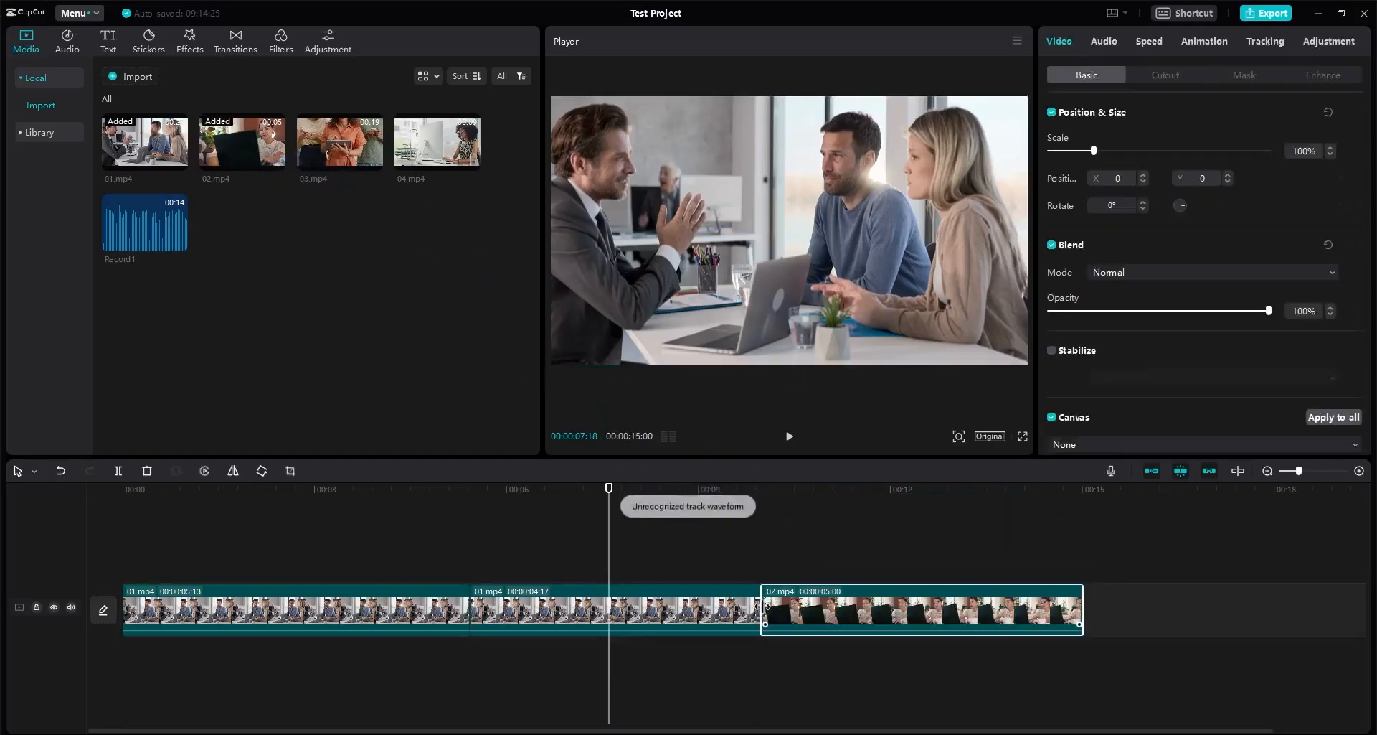
{"action": "left_click", "coordinate": [277, 164]}
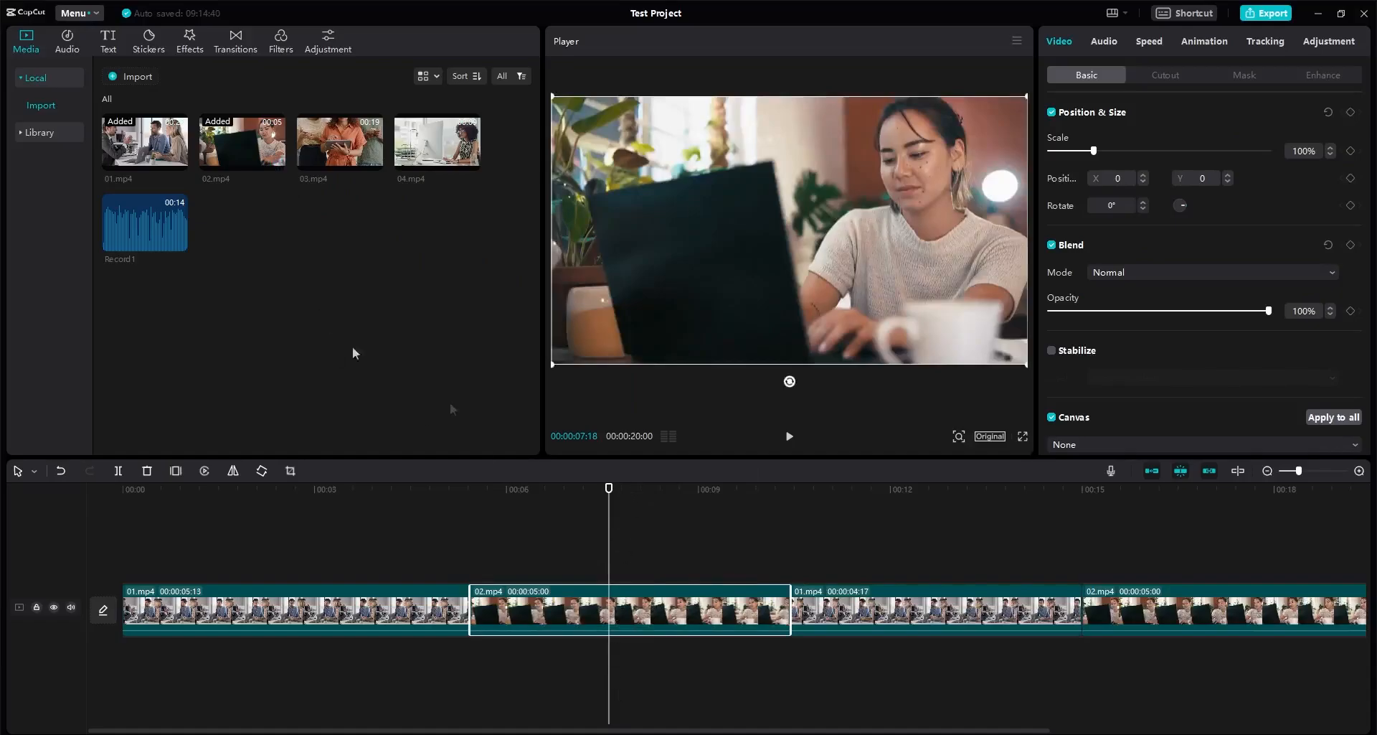
{"action": "key", "text": "ctrl+z"}
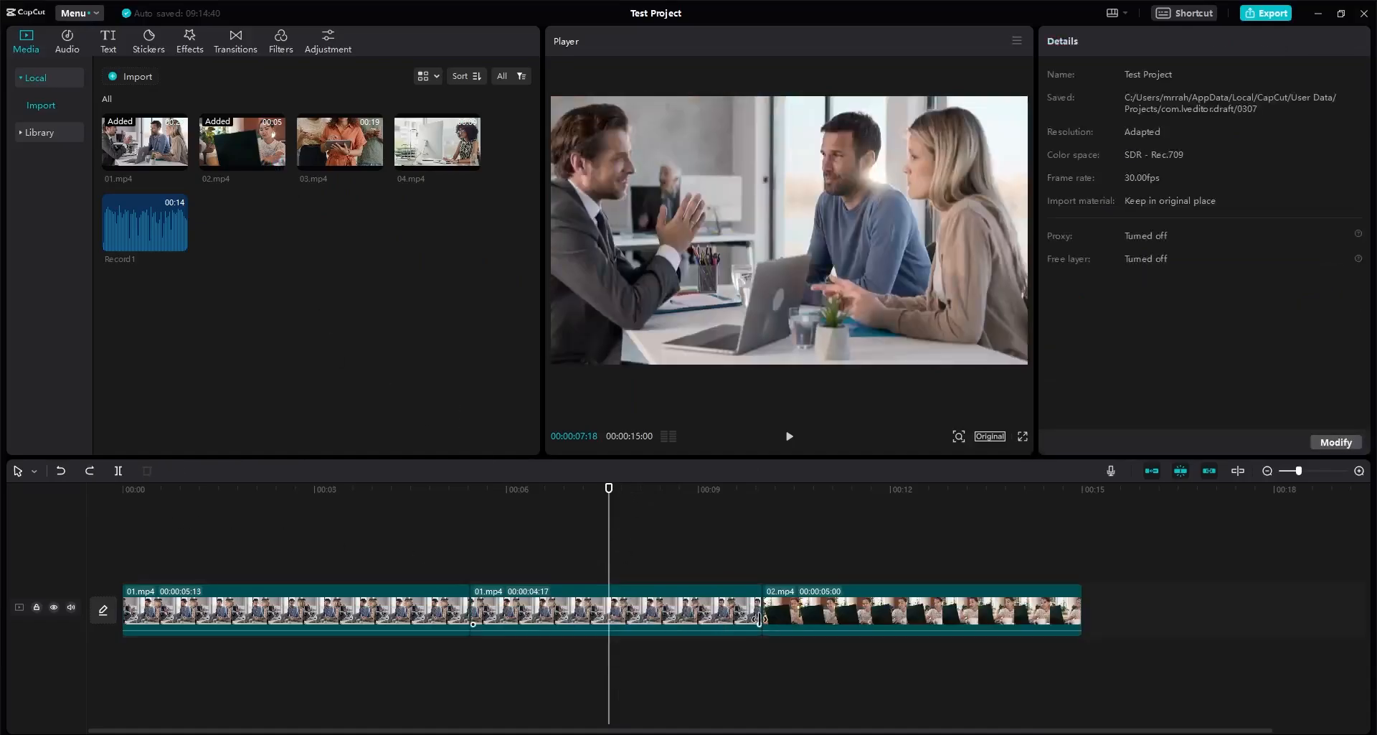
Step: Play back the cut between the second 01.mp4 segment and 02.mp4 several times
{"action": "left_click", "coordinate": [761, 489]}
{"action": "left_click", "coordinate": [749, 493]}
{"action": "key", "text": "space"}
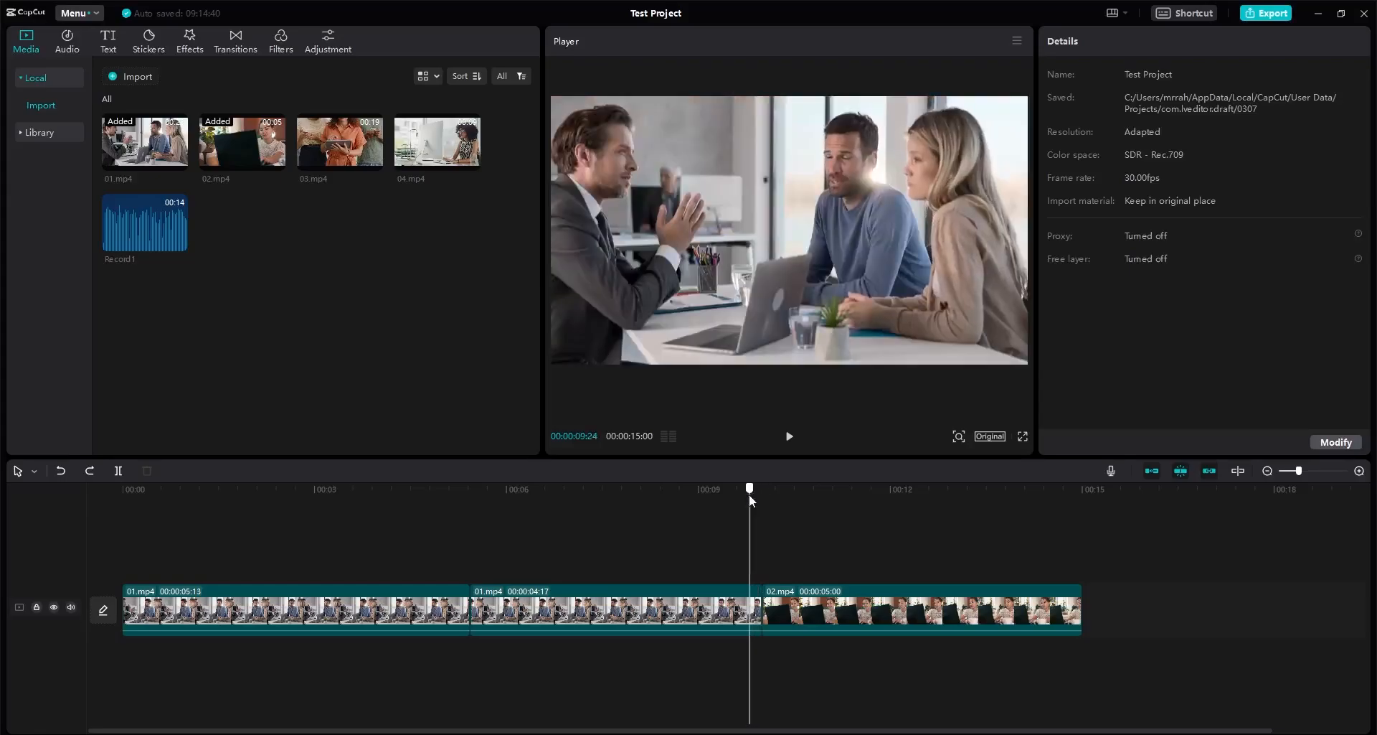
{"action": "key", "text": "space"}
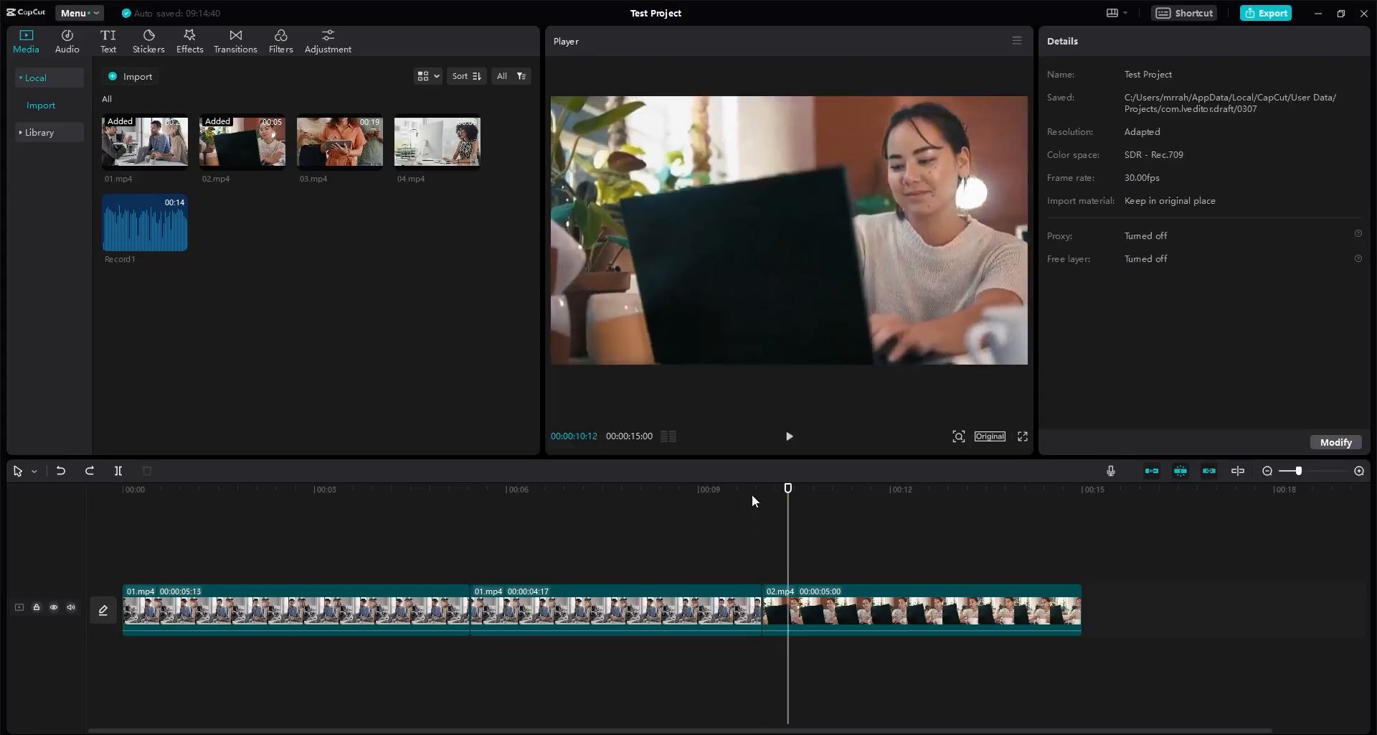
{"action": "left_click", "coordinate": [749, 492]}
{"action": "key", "text": "space"}
{"action": "key", "text": "space"}
{"action": "left_click", "coordinate": [748, 493]}
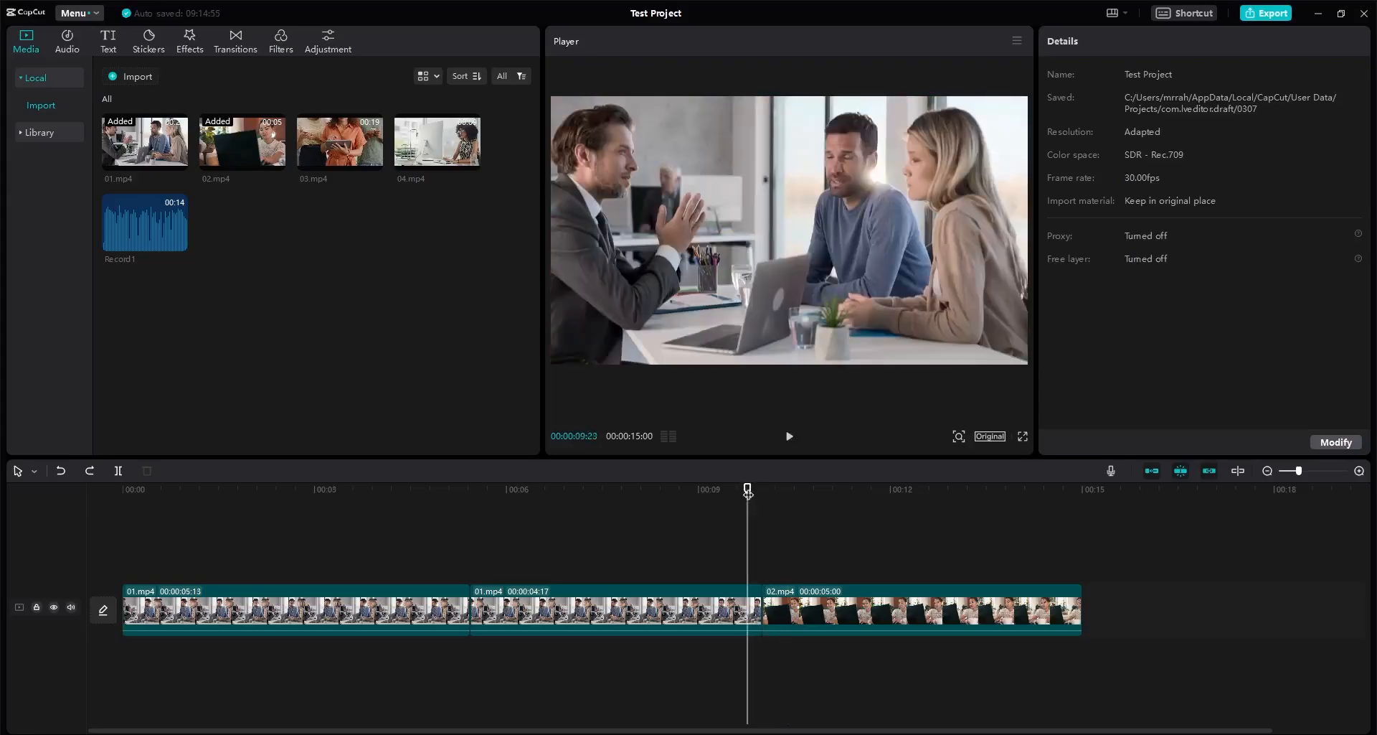
{"action": "key", "text": "space"}
{"action": "key", "text": "space"}
{"action": "left_click", "coordinate": [746, 491]}
{"action": "key", "text": "space"}
{"action": "key", "text": "space"}
{"action": "left_click", "coordinate": [752, 491]}
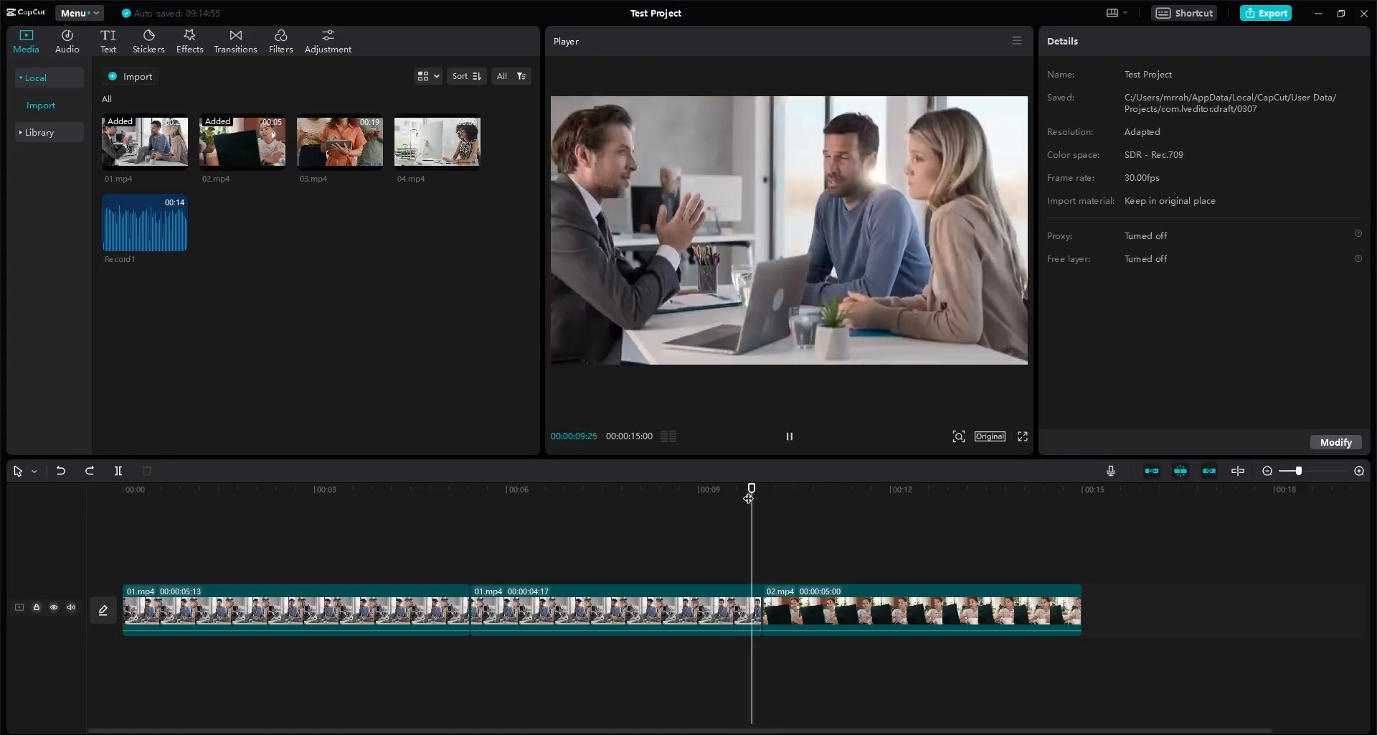
{"action": "key", "text": "space"}
{"action": "key", "text": "space"}
Step: Append 03.mp4 after 02.mp4 on the timeline, and play back the cut between the two clips
{"action": "left_click_drag", "start_coordinate": [371, 159], "coordinate": [1081, 600]}
{"action": "key", "text": "space"}
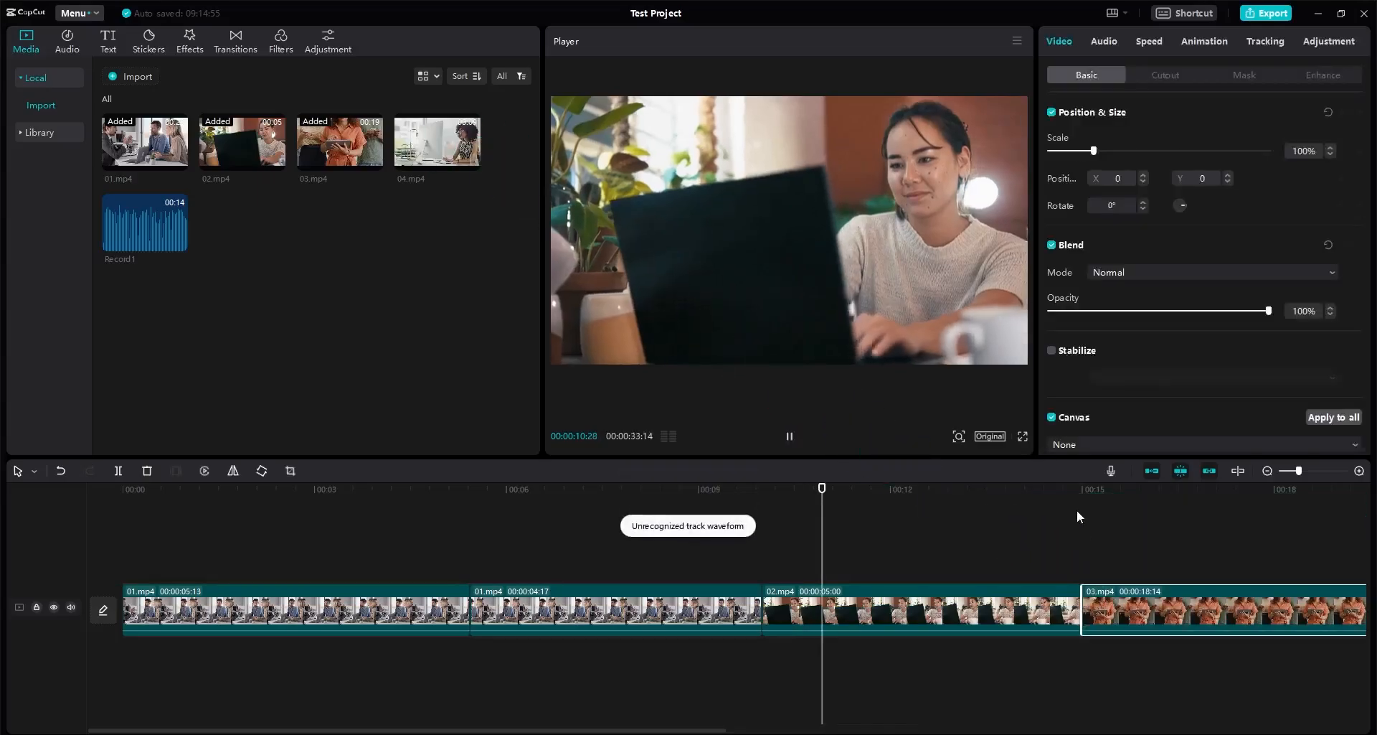
{"action": "left_click", "coordinate": [1073, 500]}
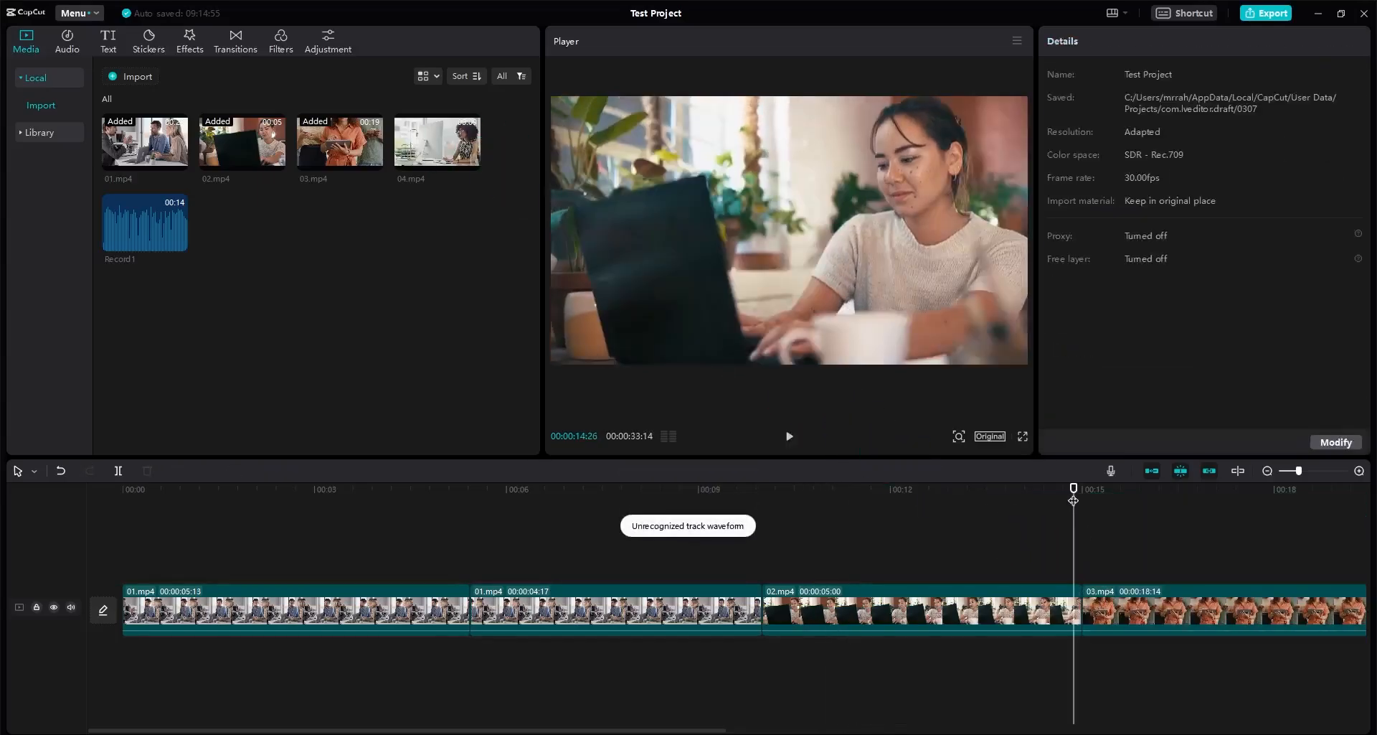
{"action": "key", "text": "space"}
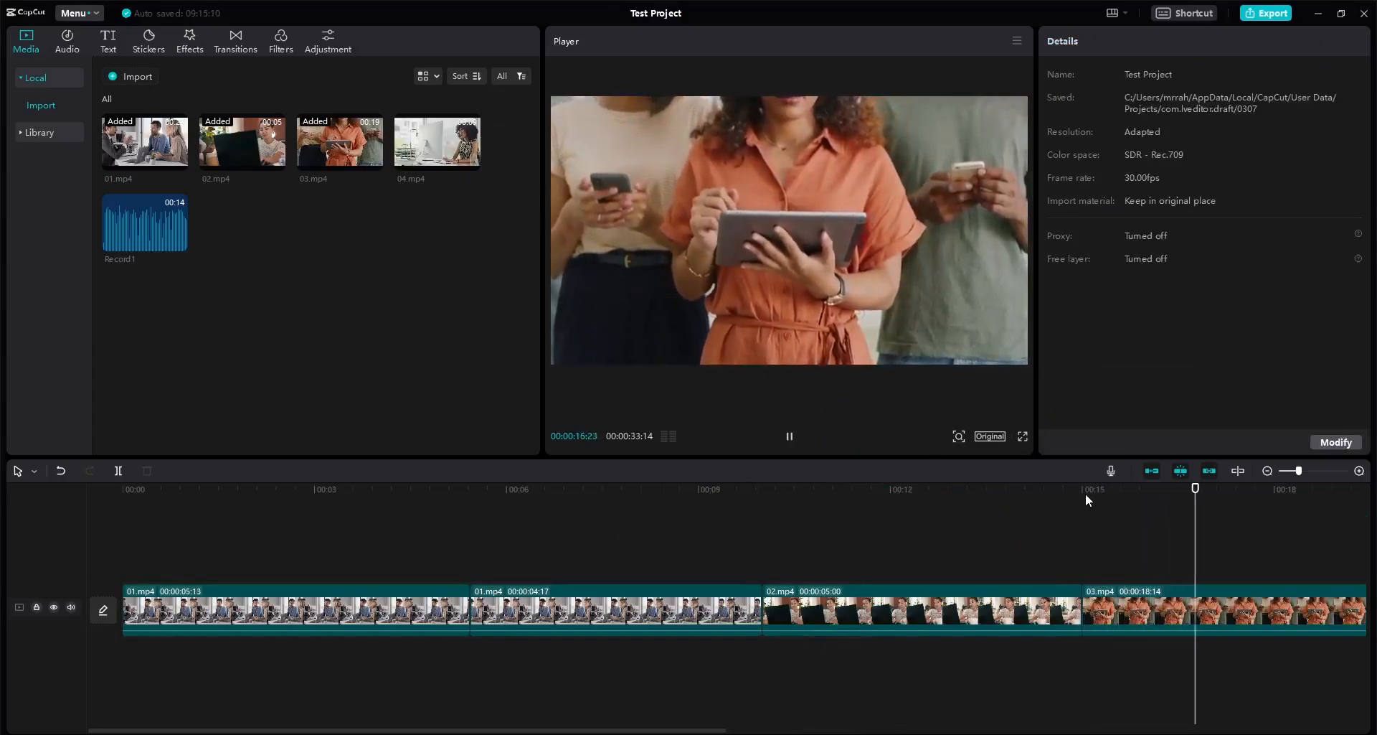
{"action": "key", "text": "space"}
Step: Examine the whole sequence of clips on the timeline by selecting individual segments
{"action": "left_click", "coordinate": [1270, 472]}
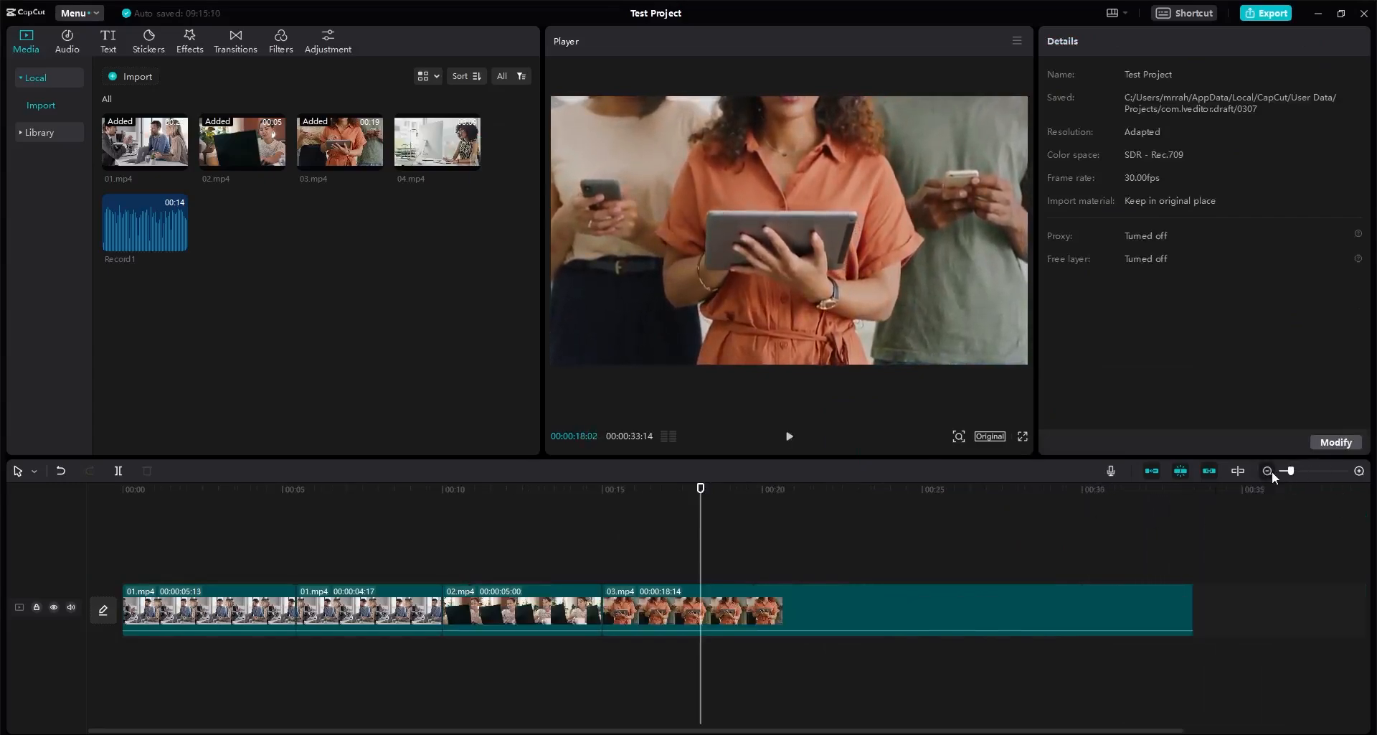
{"action": "left_click", "coordinate": [380, 614]}
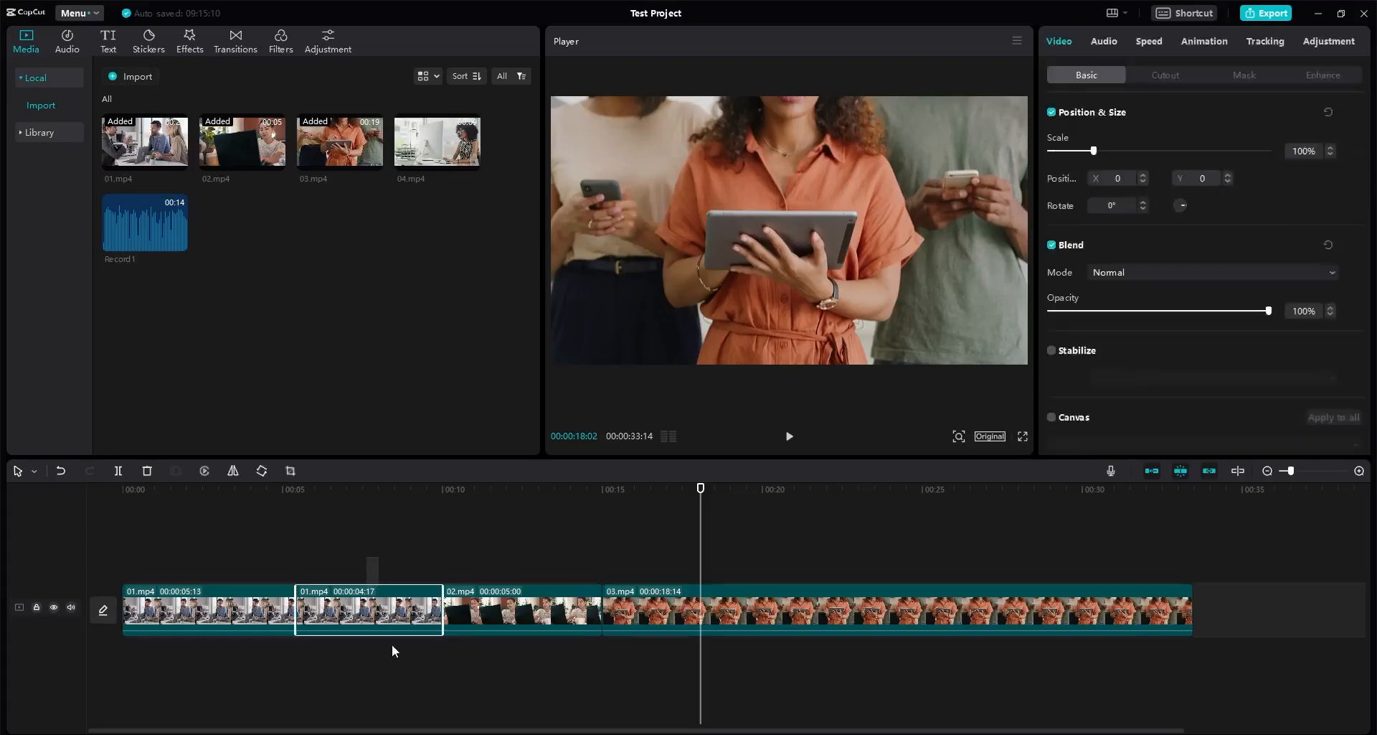
{"action": "left_click_drag", "start_coordinate": [487, 533], "coordinate": [531, 639]}
{"action": "left_click_drag", "start_coordinate": [639, 566], "coordinate": [677, 642]}
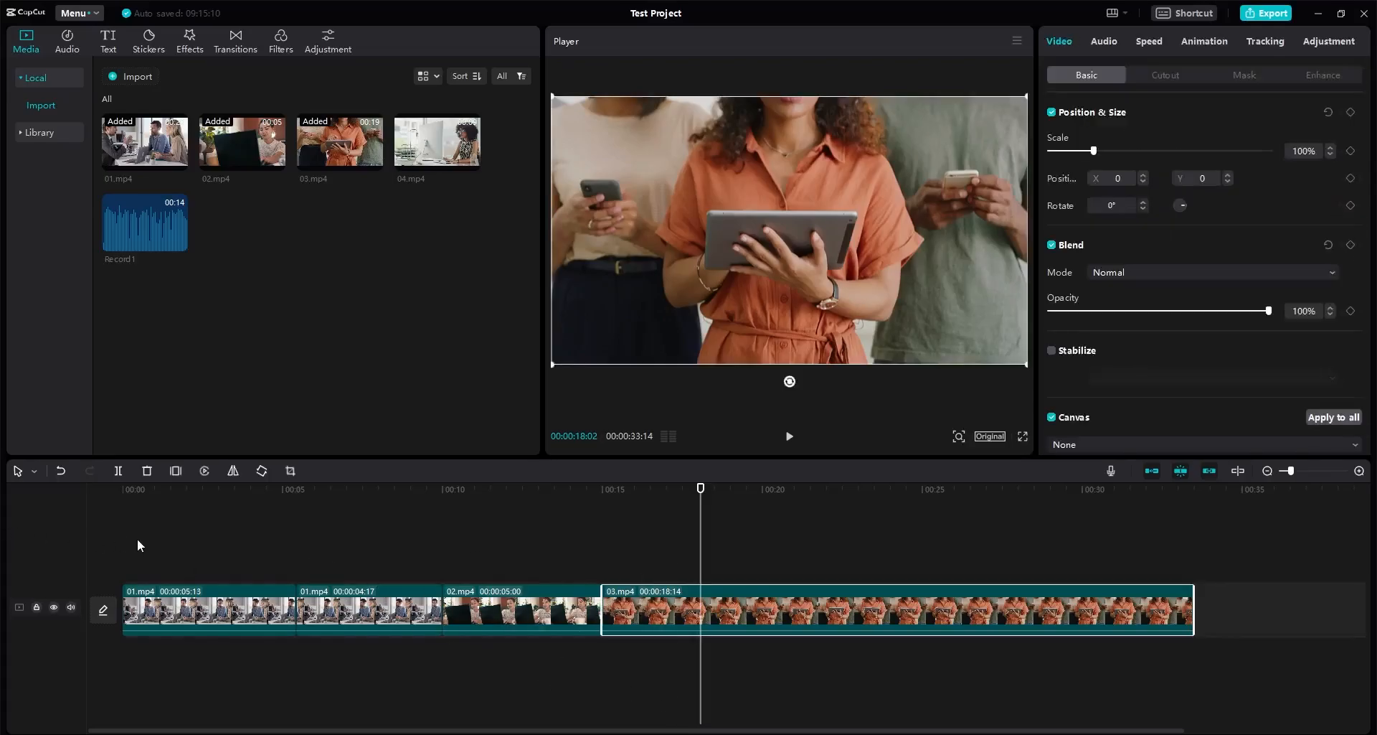
{"action": "left_click_drag", "start_coordinate": [147, 546], "coordinate": [185, 664]}
{"action": "left_click", "coordinate": [621, 561]}
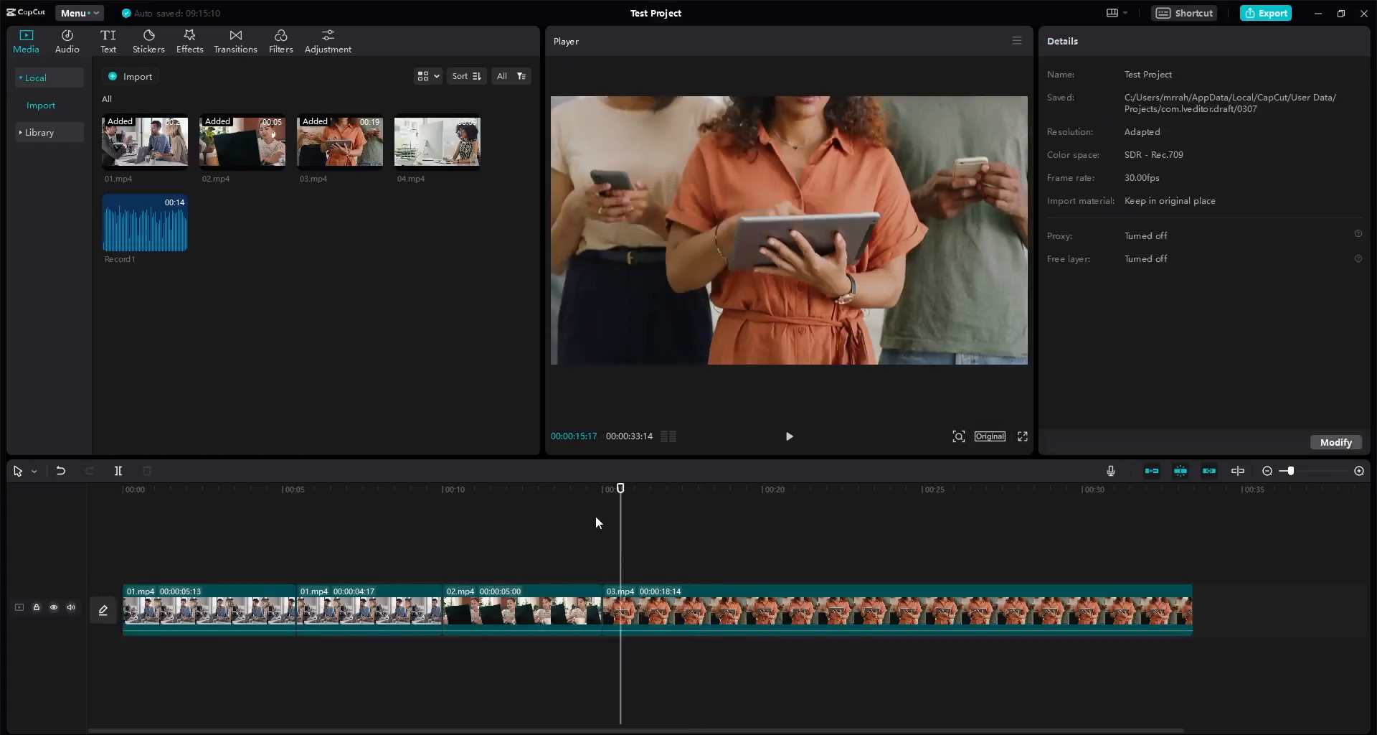
Step: Add a default text clip above the first 01.mp4 segment, starting at 00:00:03:26
{"action": "left_click", "coordinate": [109, 41]}
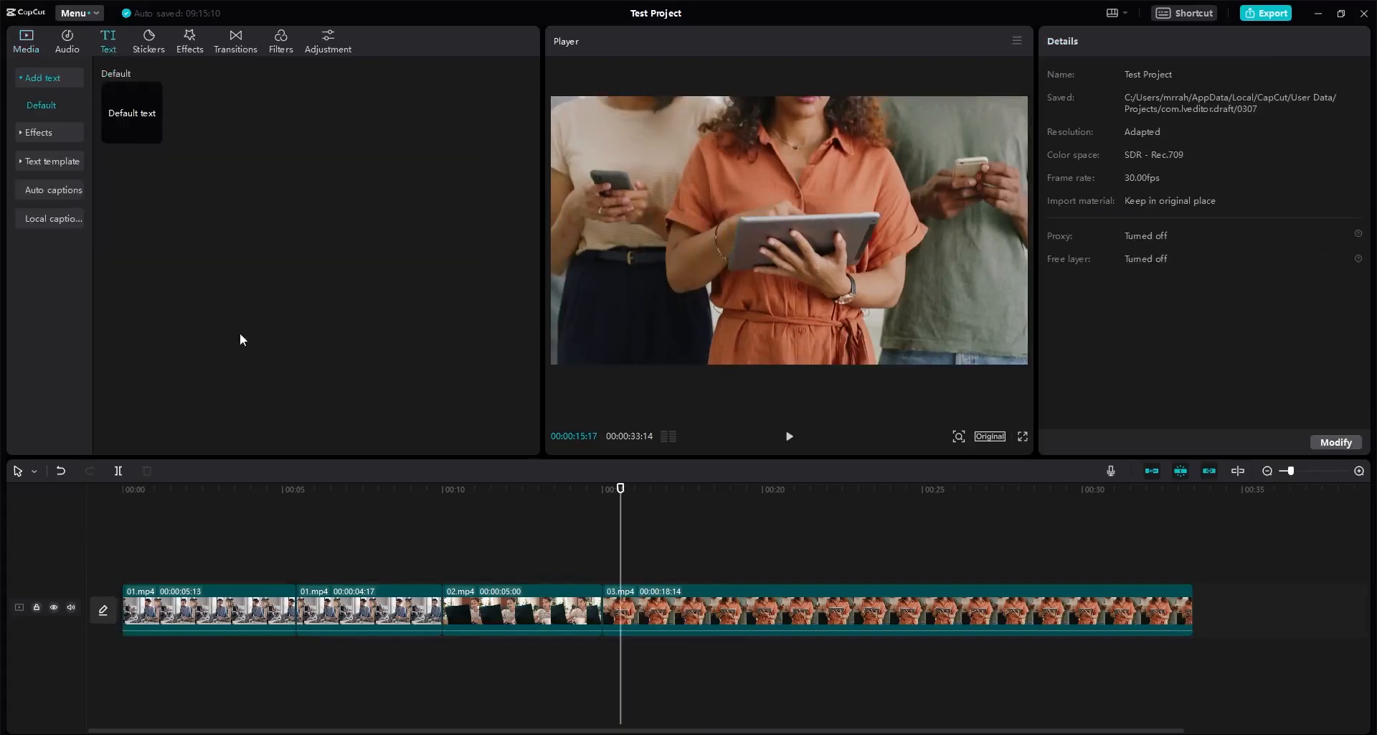
{"action": "left_click", "coordinate": [247, 499]}
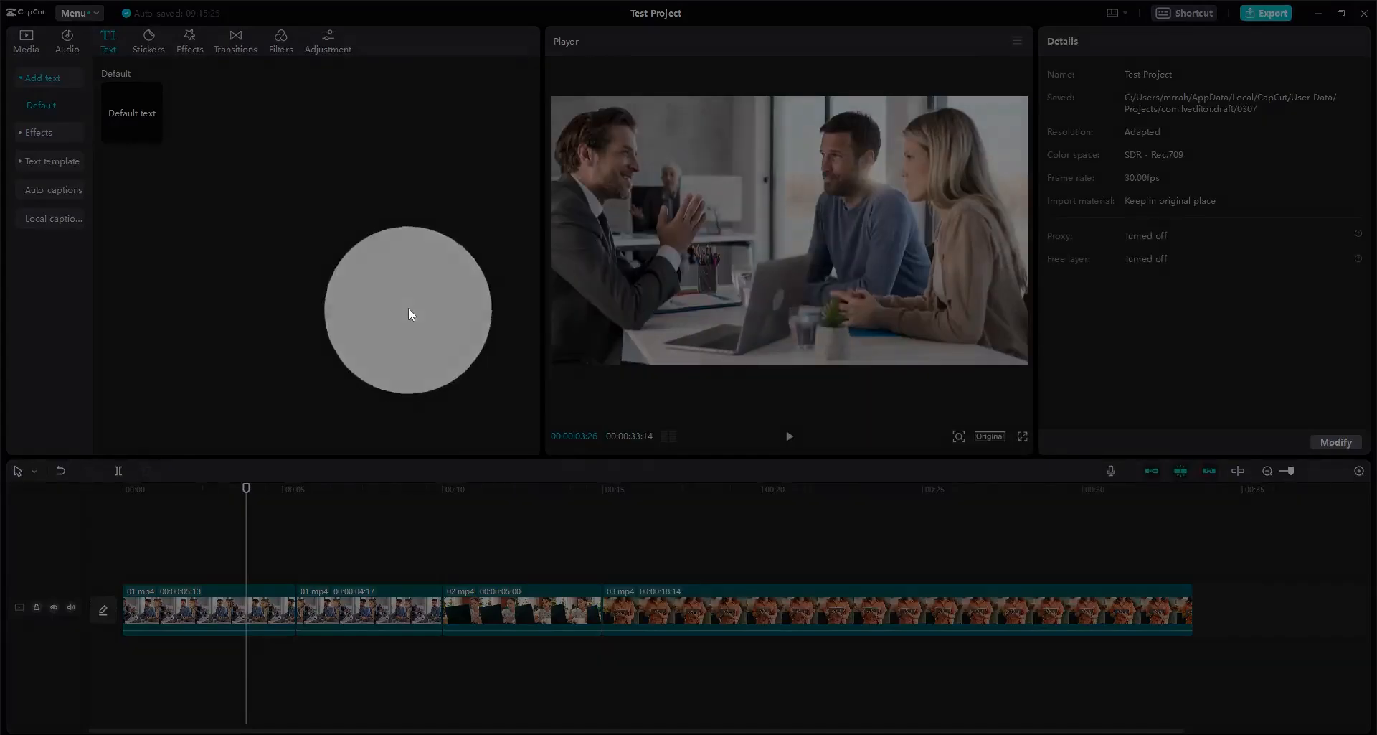
{"action": "mouse_move", "coordinate": [147, 134]}
{"action": "left_click_drag", "start_coordinate": [129, 128], "coordinate": [158, 157]}
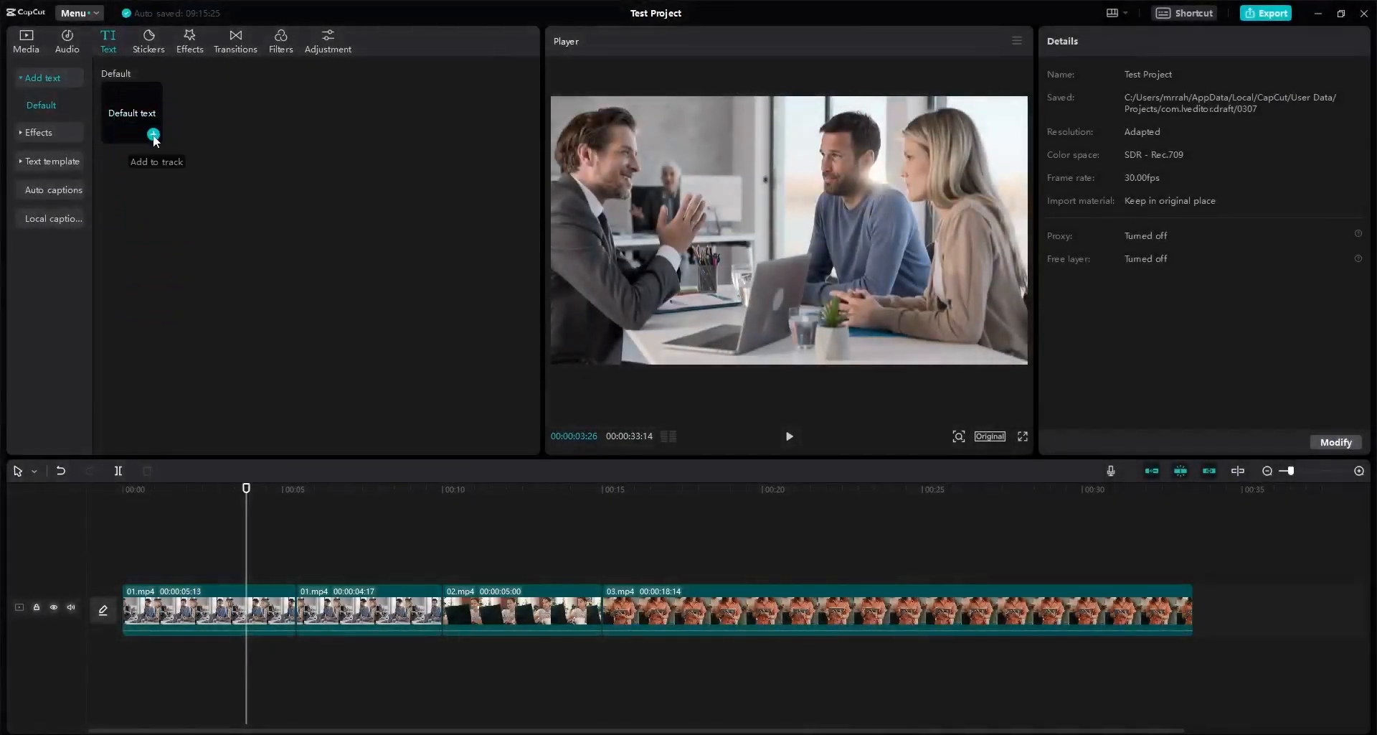
{"action": "left_click", "coordinate": [153, 135]}
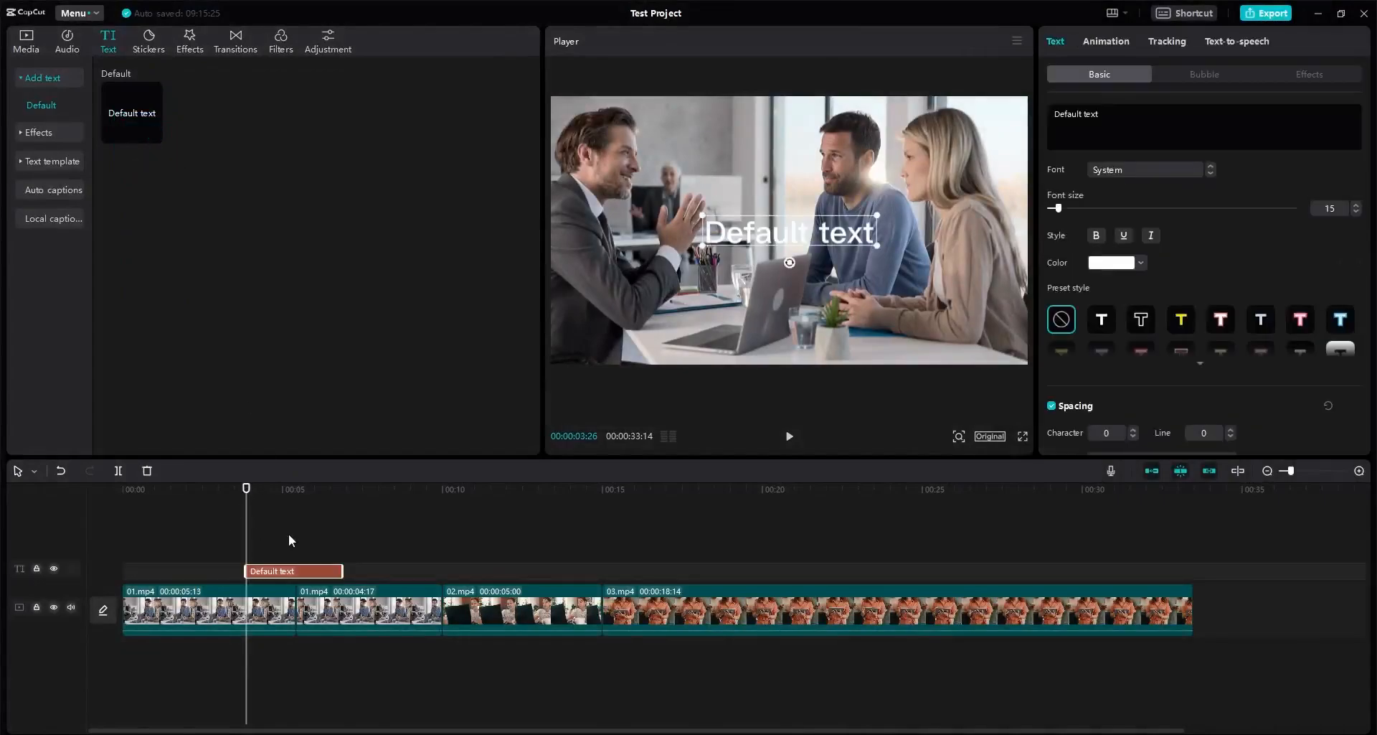
{"action": "left_click_drag", "start_coordinate": [141, 131], "coordinate": [161, 383]}
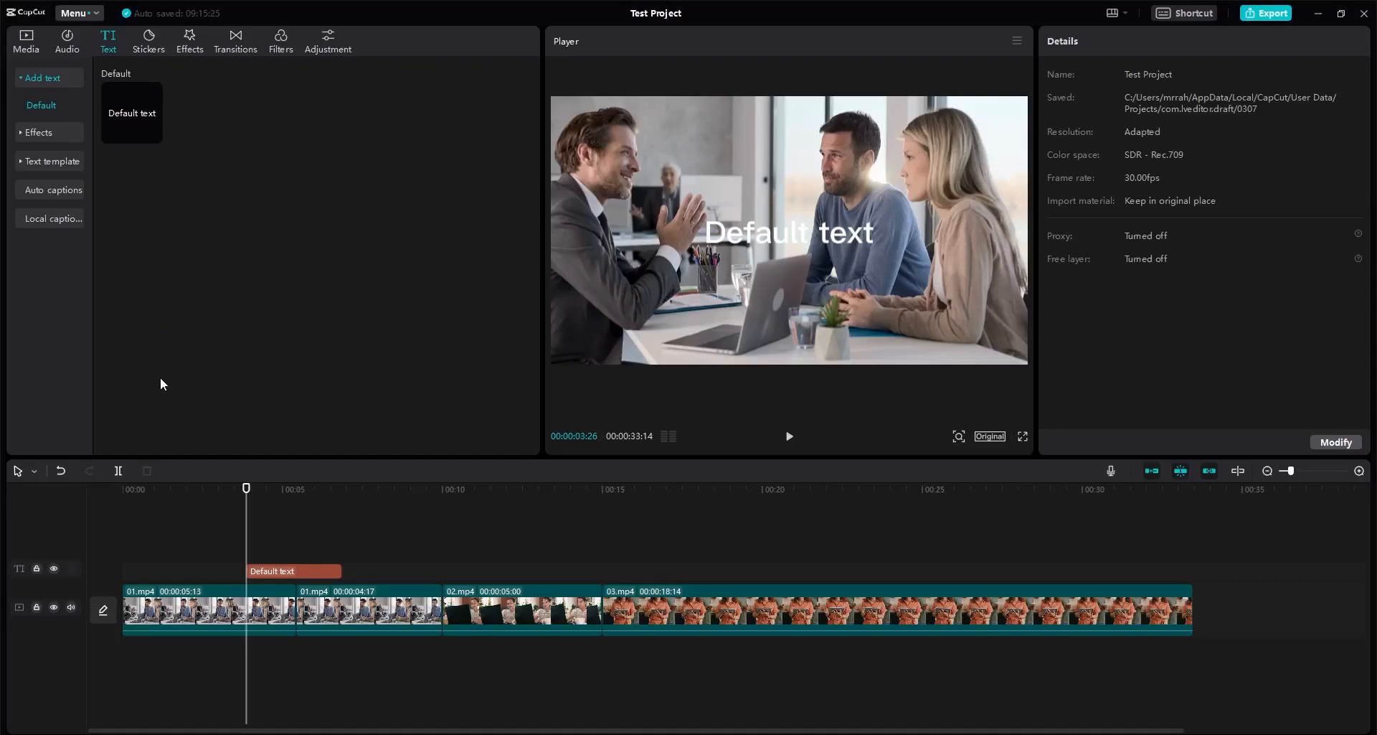
Step: Compare the text clip's settings with the second video segment's, and replace the default text with "Test V"
{"action": "left_click", "coordinate": [273, 571]}
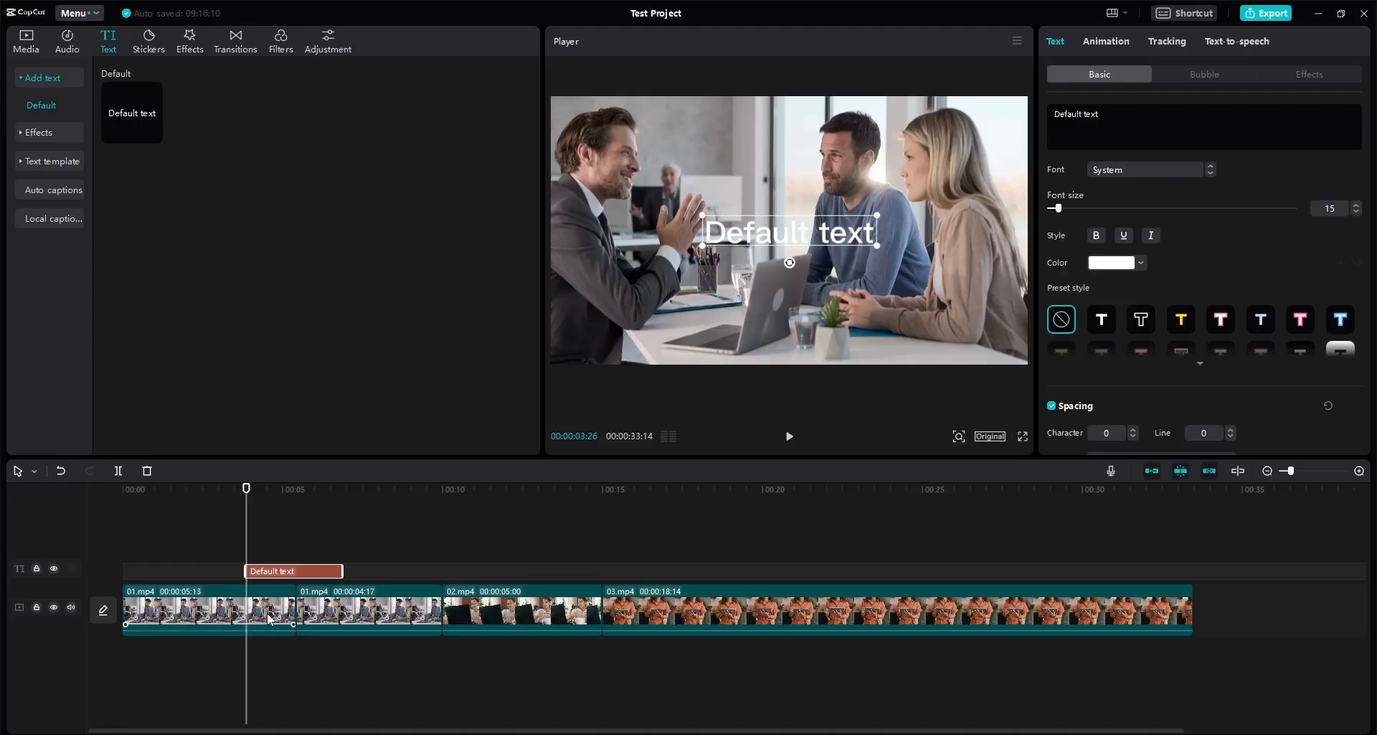
{"action": "left_click", "coordinate": [362, 617]}
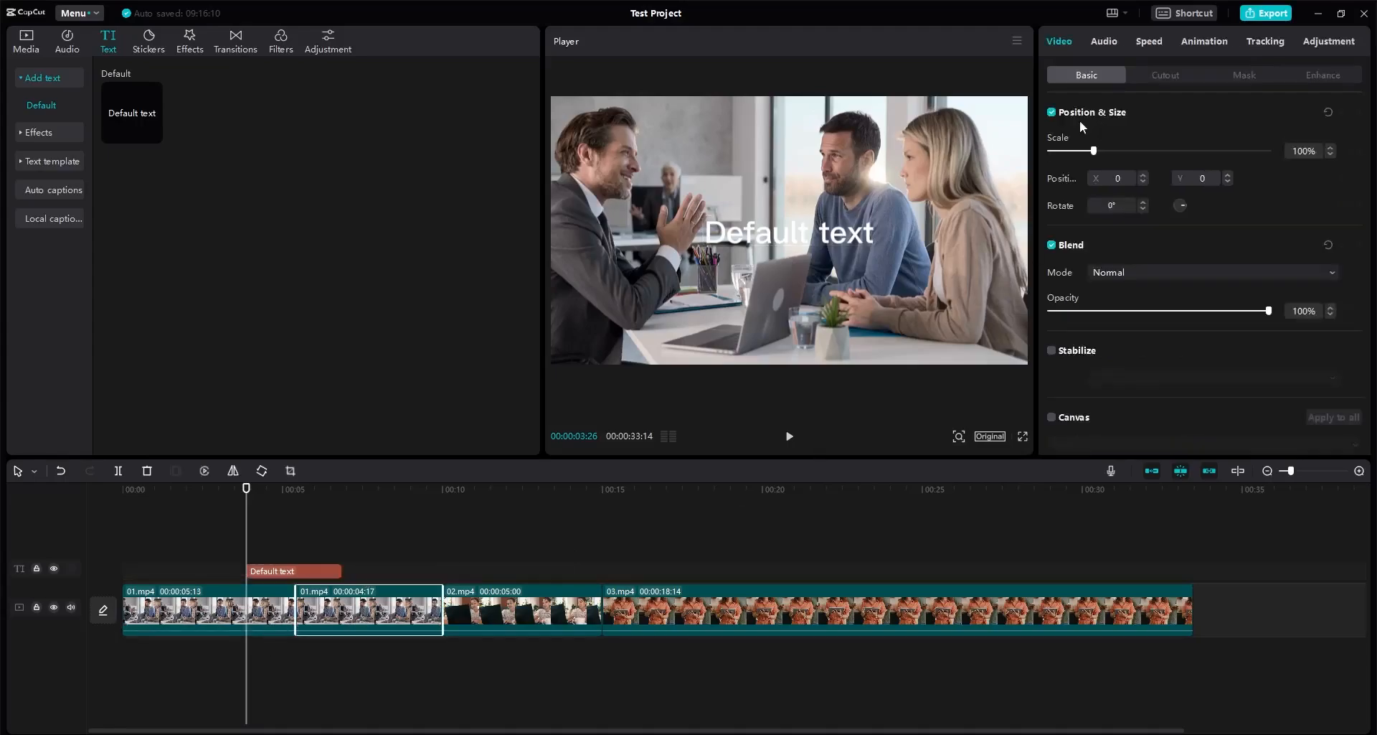
{"action": "left_click", "coordinate": [324, 572]}
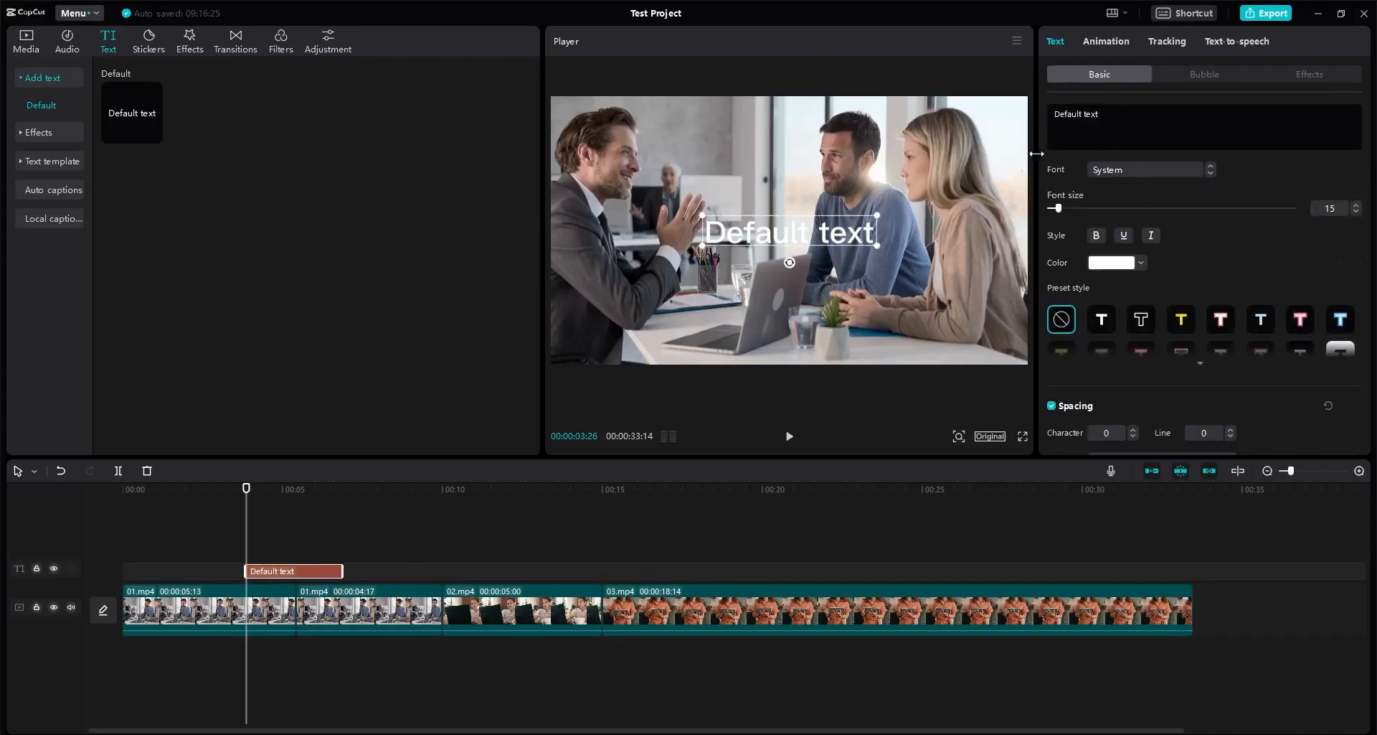
{"action": "left_click_drag", "start_coordinate": [1109, 116], "coordinate": [992, 114]}
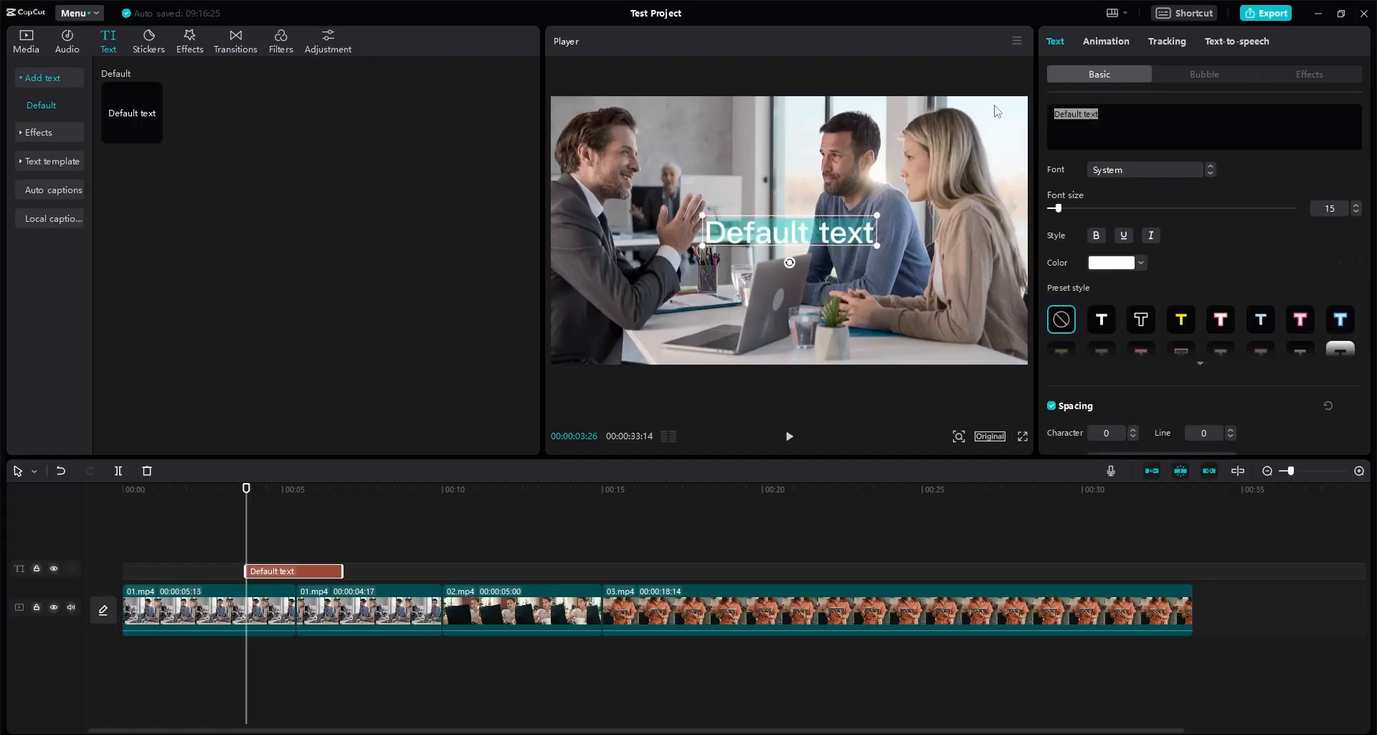
{"action": "type", "text": "Test V"}
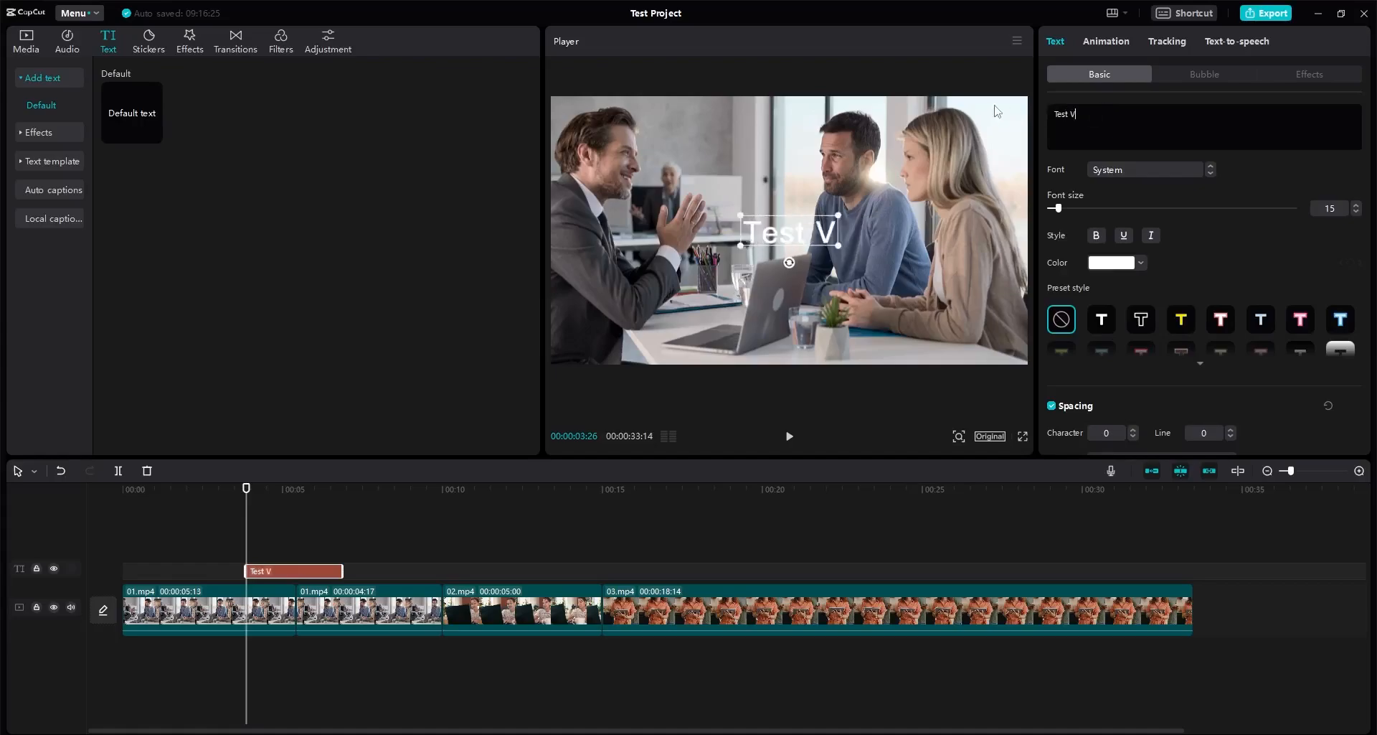
Step: Complete the title text as "Test Video" and change its font to THBaiJamjureeCP
{"action": "type", "text": "ideo"}
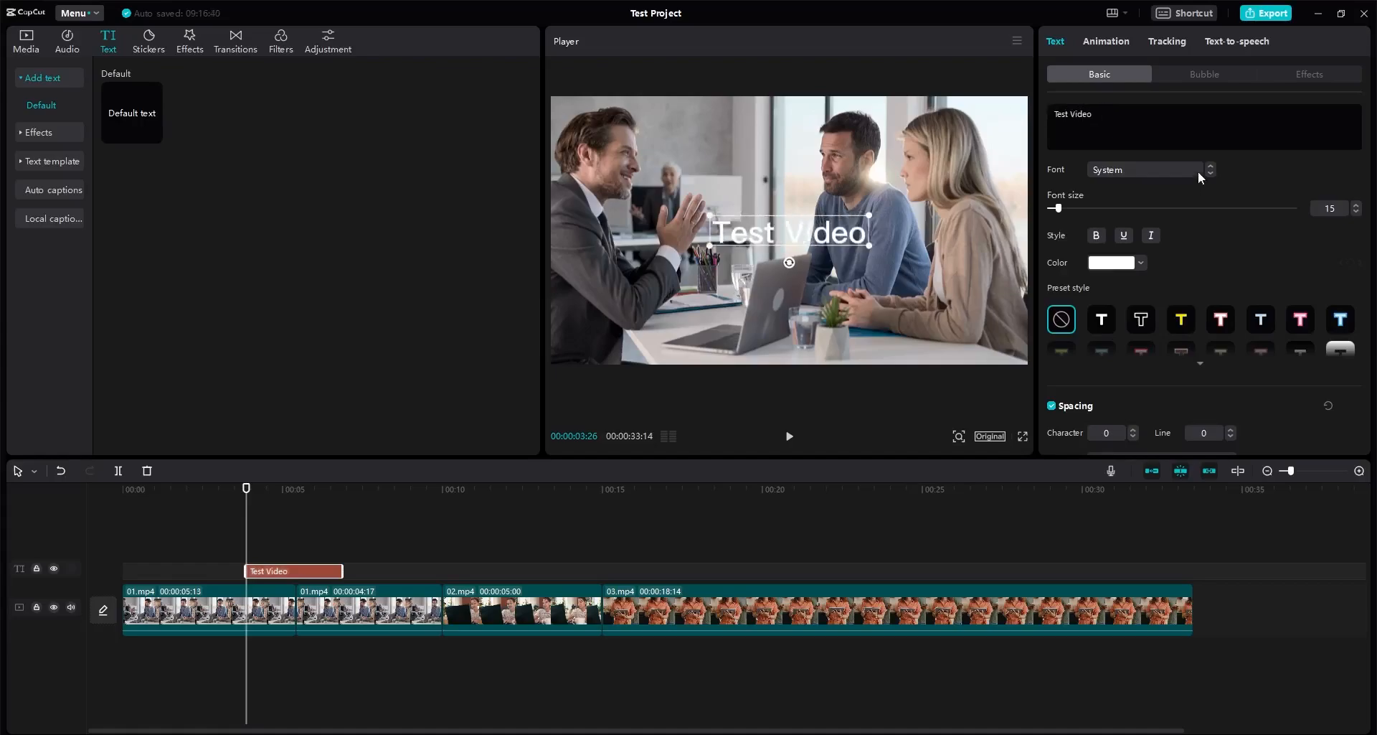
{"action": "left_click", "coordinate": [1198, 170]}
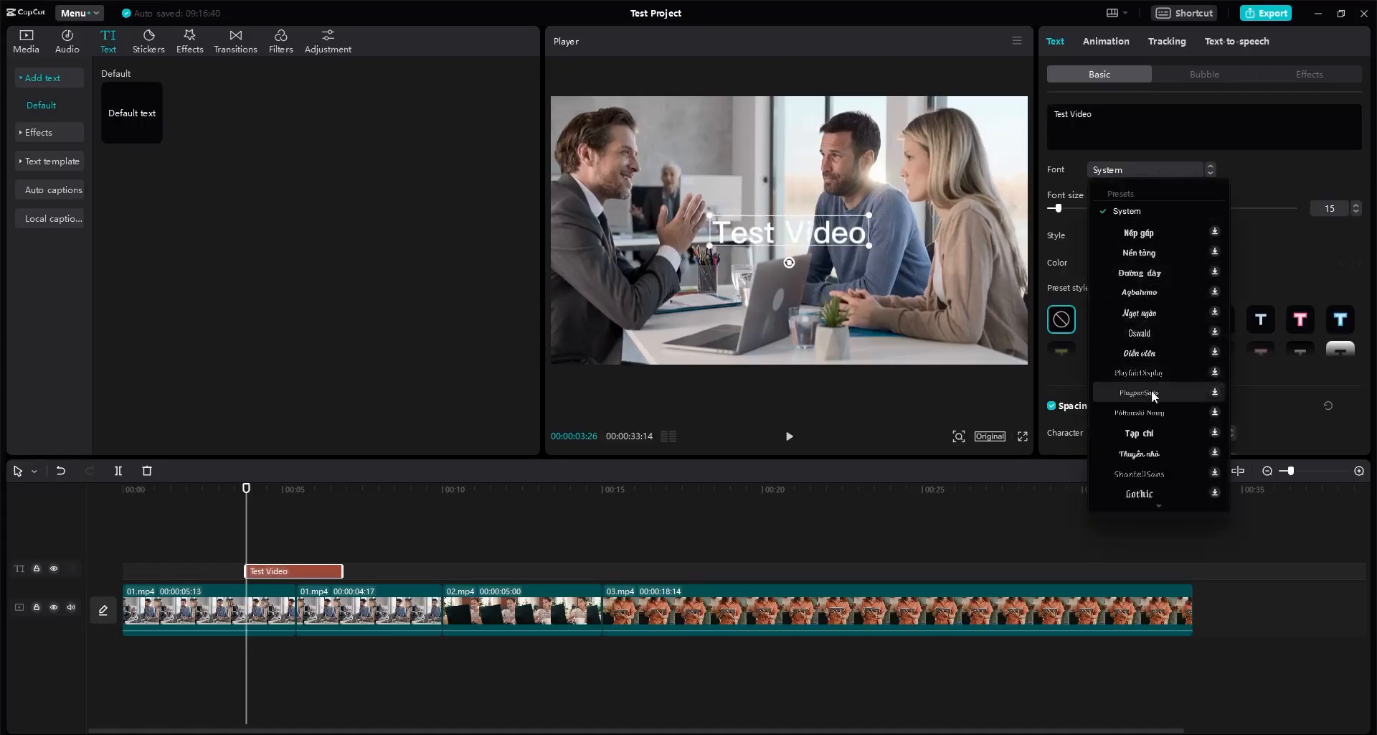
{"action": "scroll", "coordinate": [1151, 416], "scroll_direction": "down", "scroll_amount": 5}
{"action": "scroll", "coordinate": [1153, 419], "scroll_direction": "up", "scroll_amount": 3}
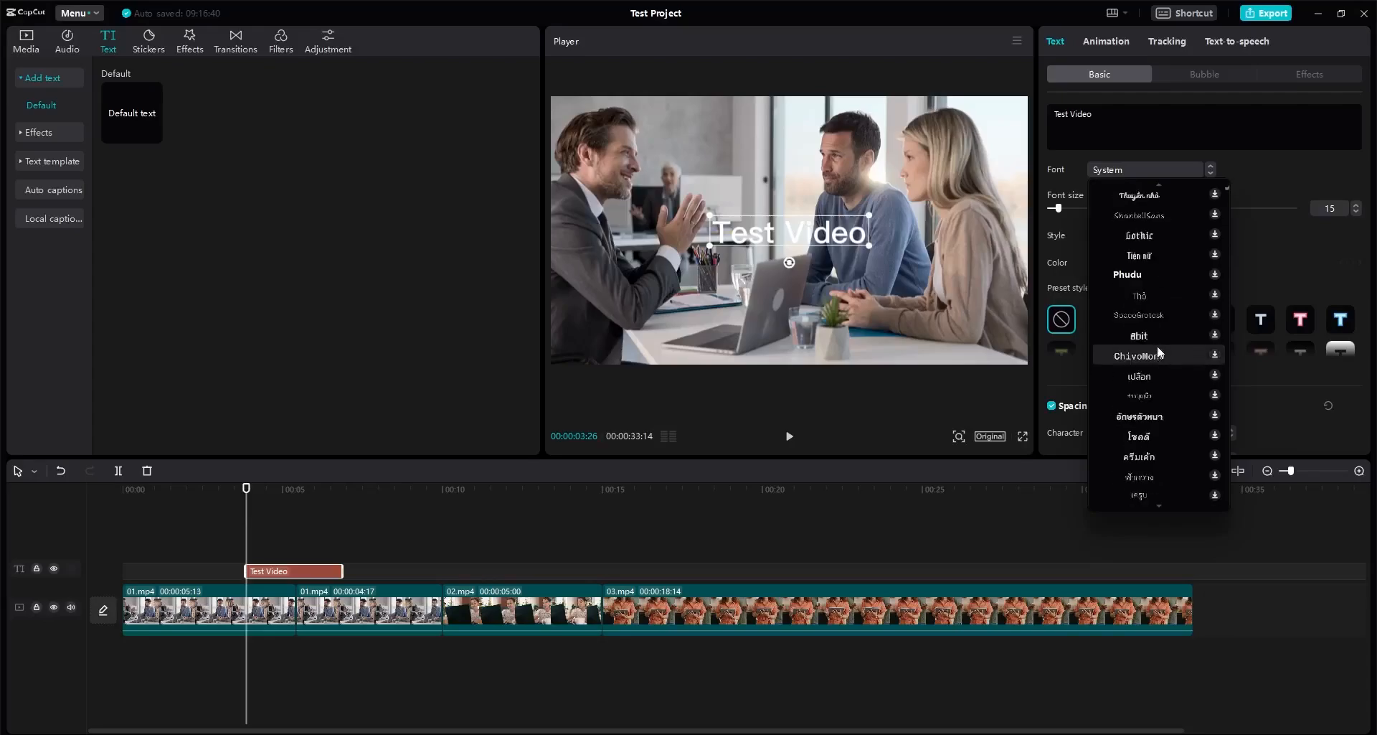
{"action": "scroll", "coordinate": [1156, 346], "scroll_direction": "down", "scroll_amount": 1}
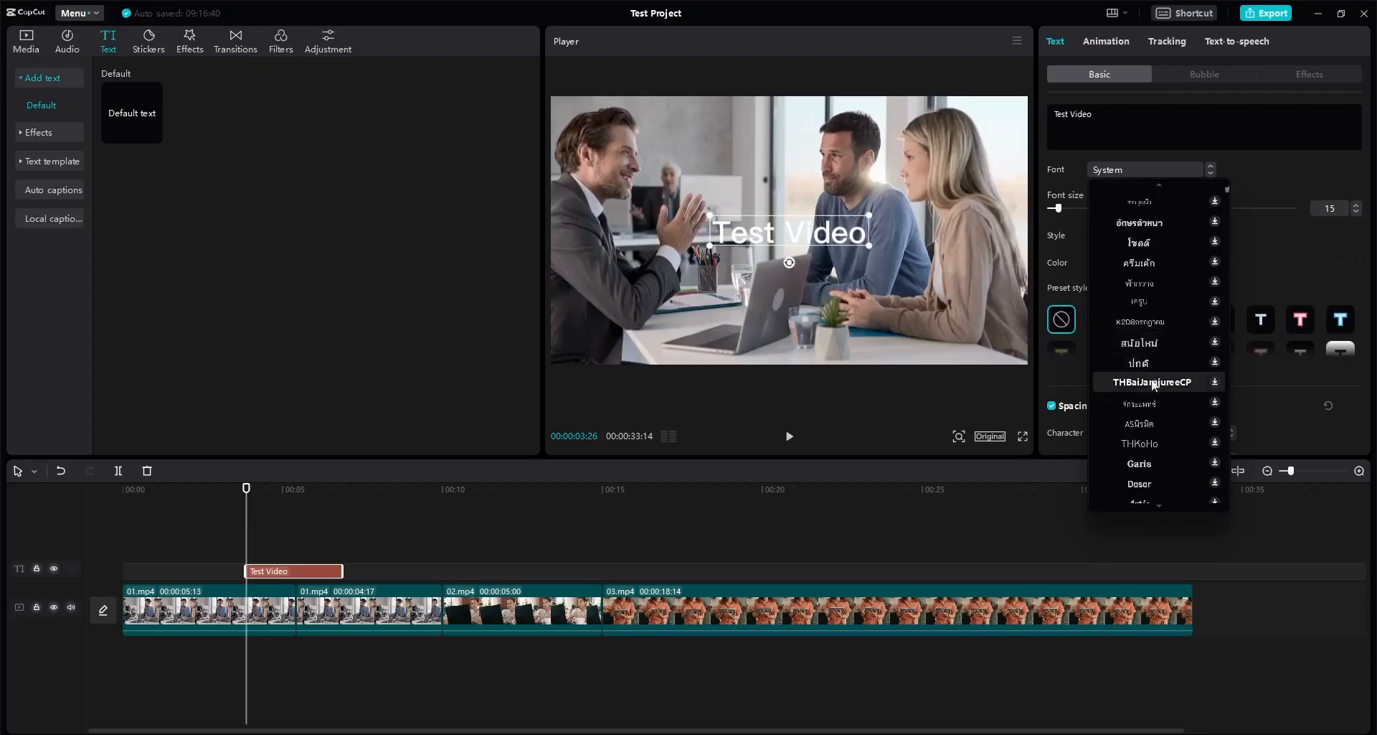
{"action": "left_click", "coordinate": [1215, 381]}
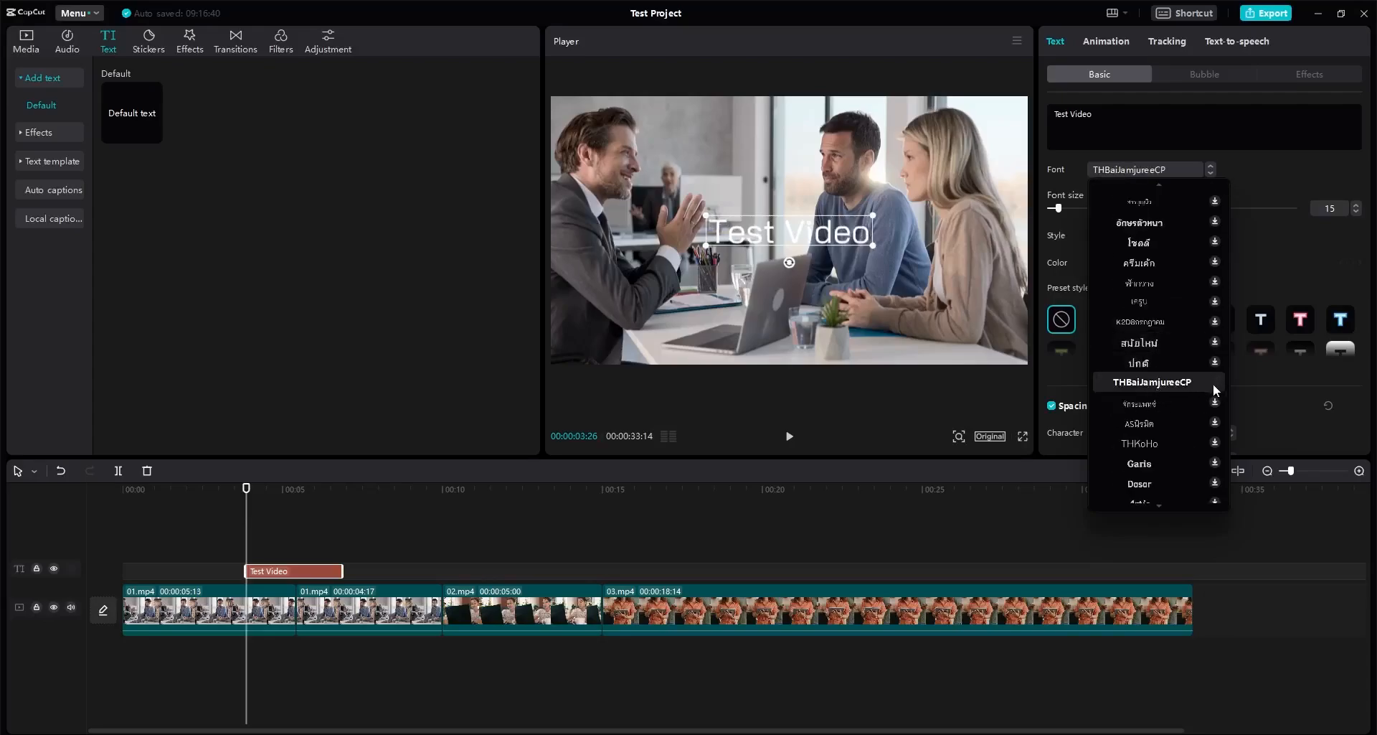
{"action": "left_click", "coordinate": [1186, 382]}
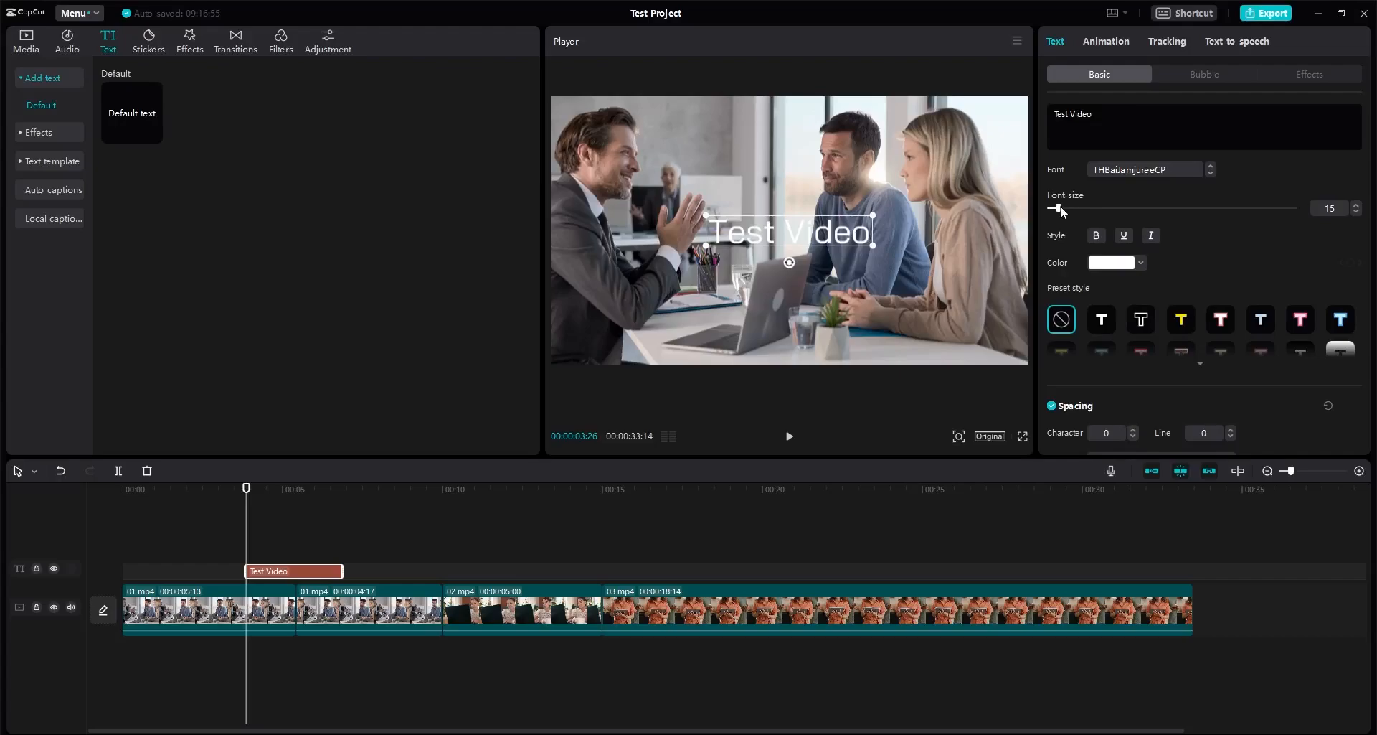
Step: Set the title's font size to 25 and make it bold, trying underline and italic before removing both
{"action": "mouse_move", "coordinate": [1061, 209]}
{"action": "left_mouse_down"}
{"action": "mouse_move", "coordinate": [1083, 209]}
{"action": "mouse_move", "coordinate": [1056, 210]}
{"action": "mouse_move", "coordinate": [1069, 211]}
{"action": "left_mouse_up"}
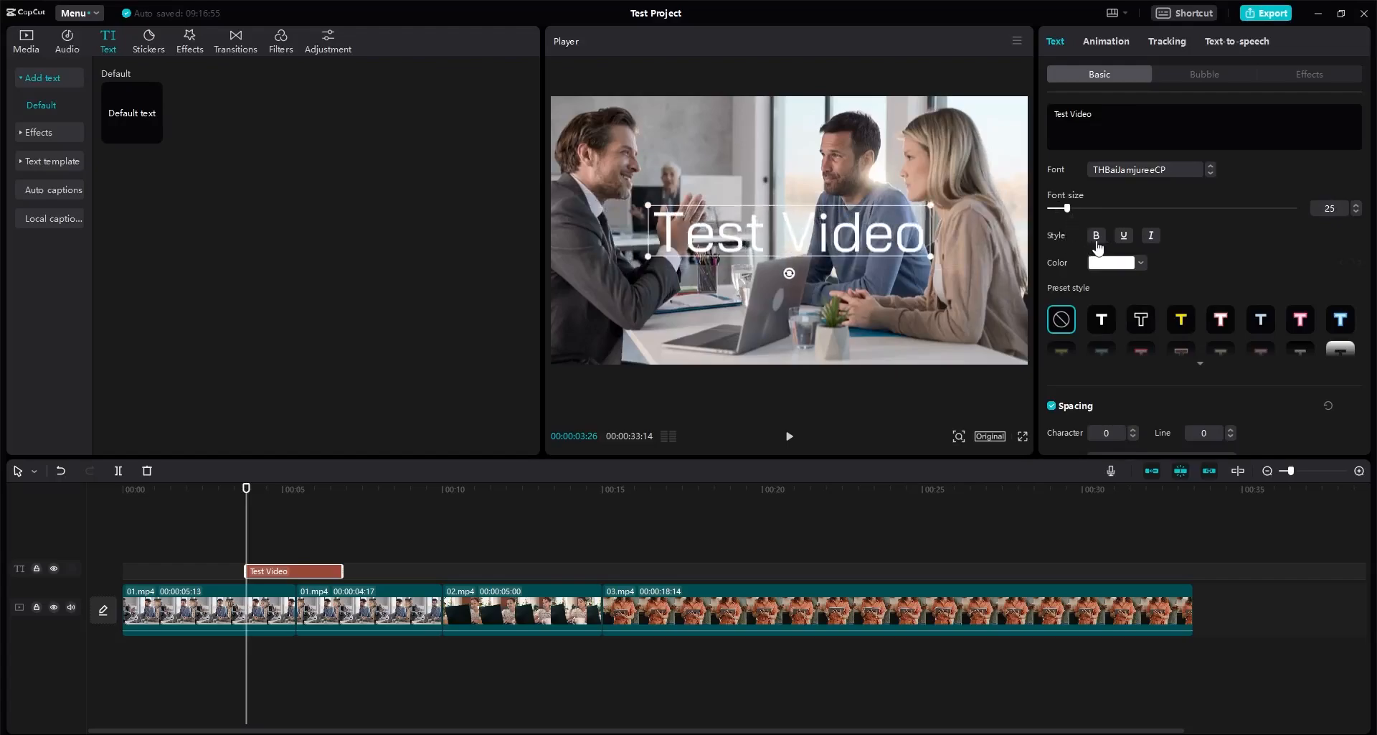
{"action": "left_click", "coordinate": [1096, 237]}
{"action": "left_click", "coordinate": [1124, 237]}
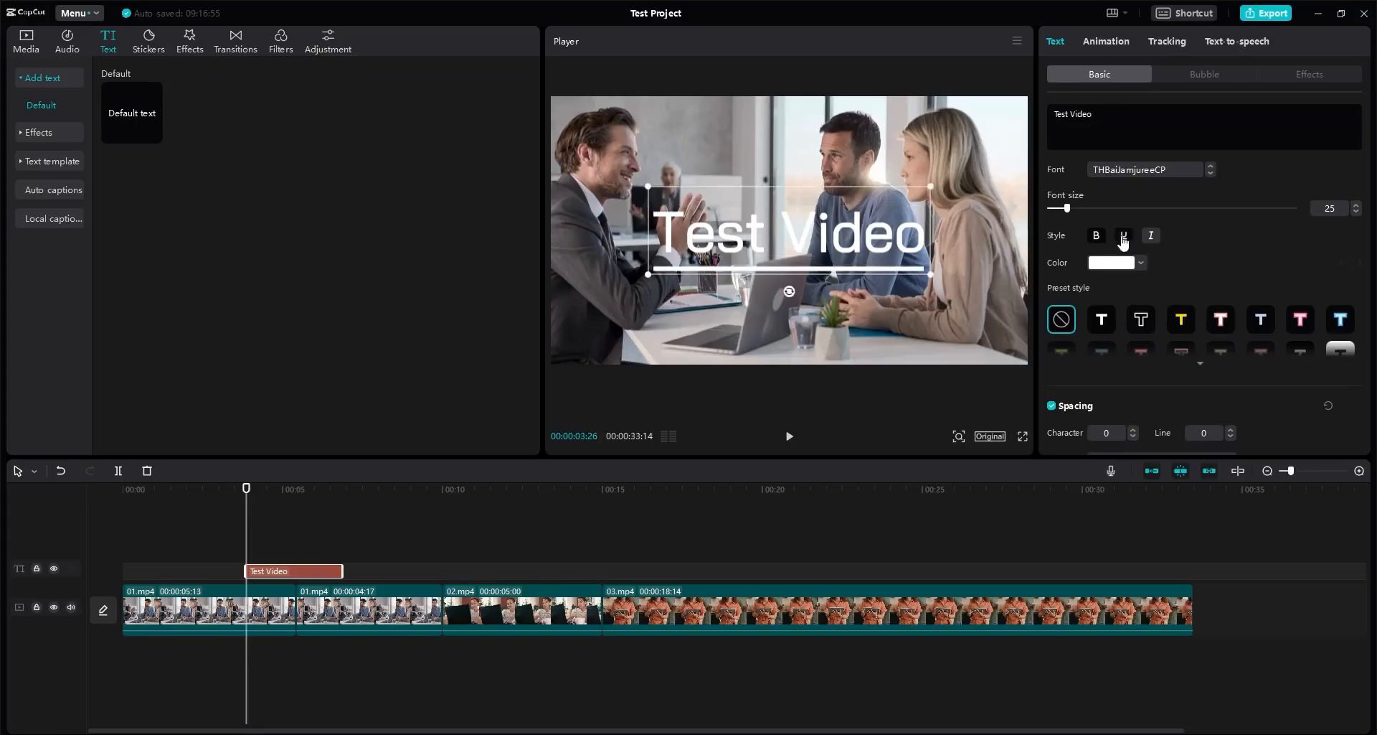
{"action": "left_click", "coordinate": [1151, 237]}
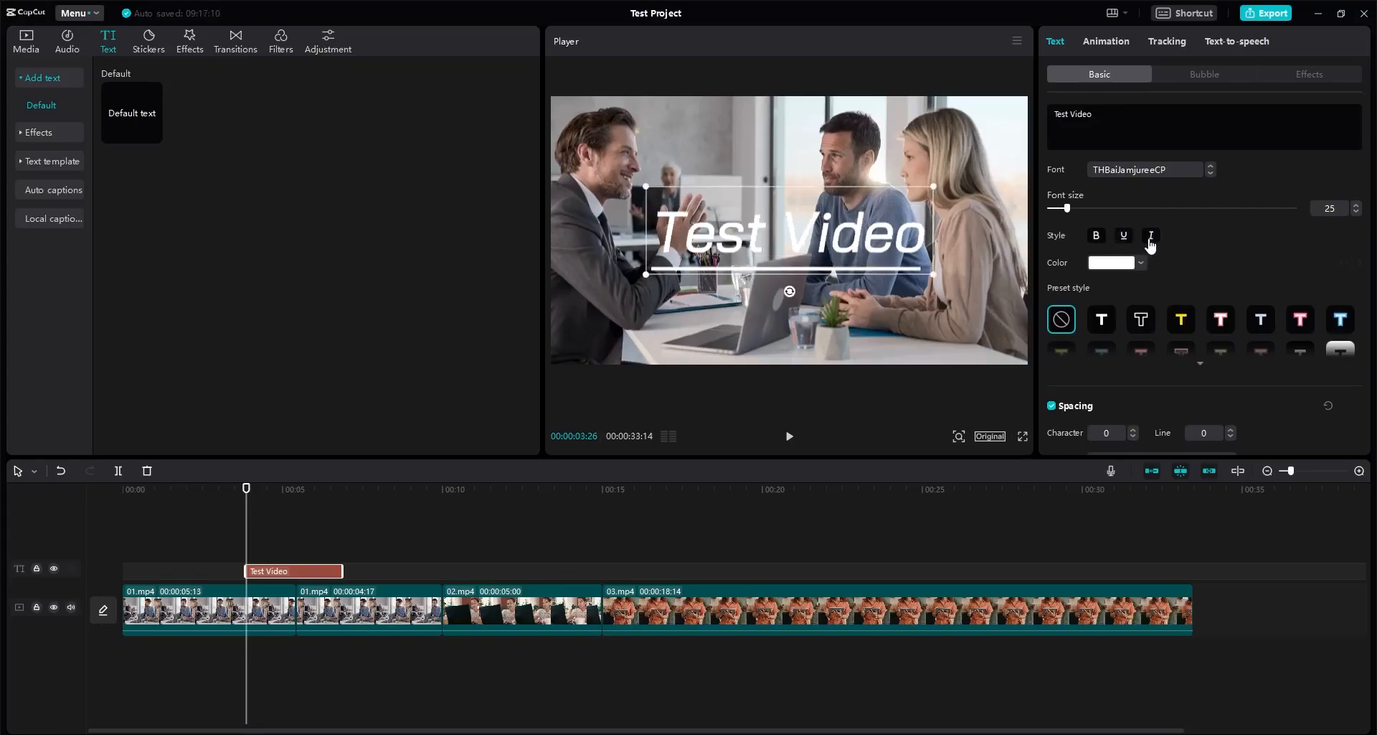
{"action": "left_click", "coordinate": [1150, 239]}
{"action": "left_click", "coordinate": [1132, 239]}
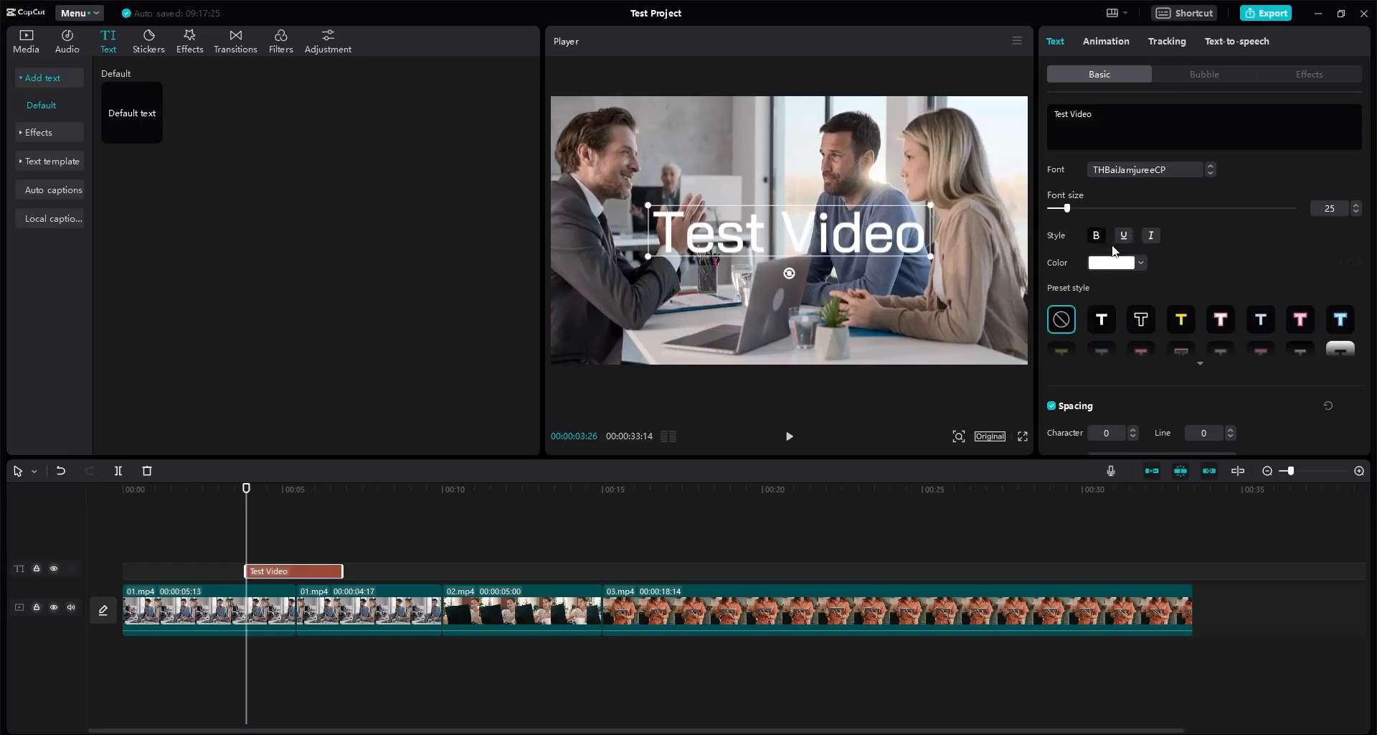
Step: Try red and yellow on the title text and settle on amber
{"action": "left_click", "coordinate": [1141, 263]}
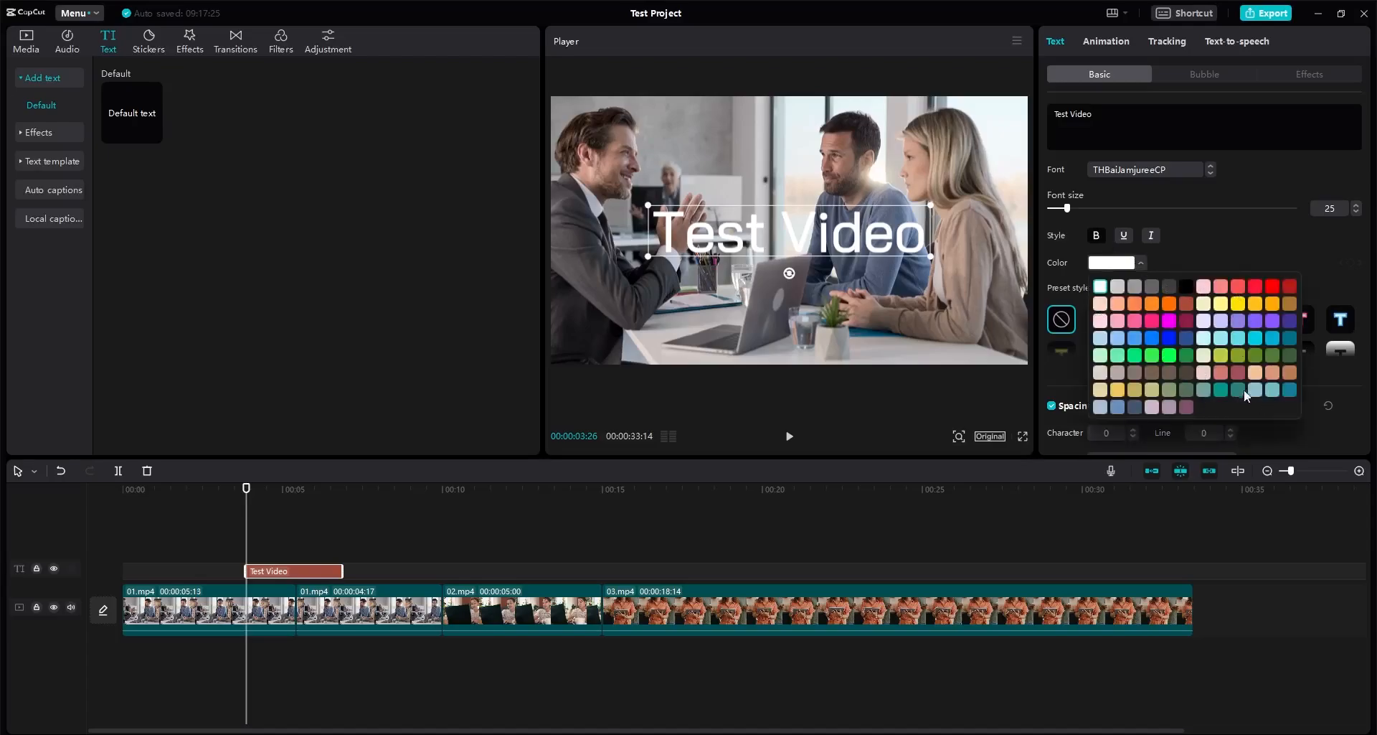
{"action": "left_click", "coordinate": [1273, 287]}
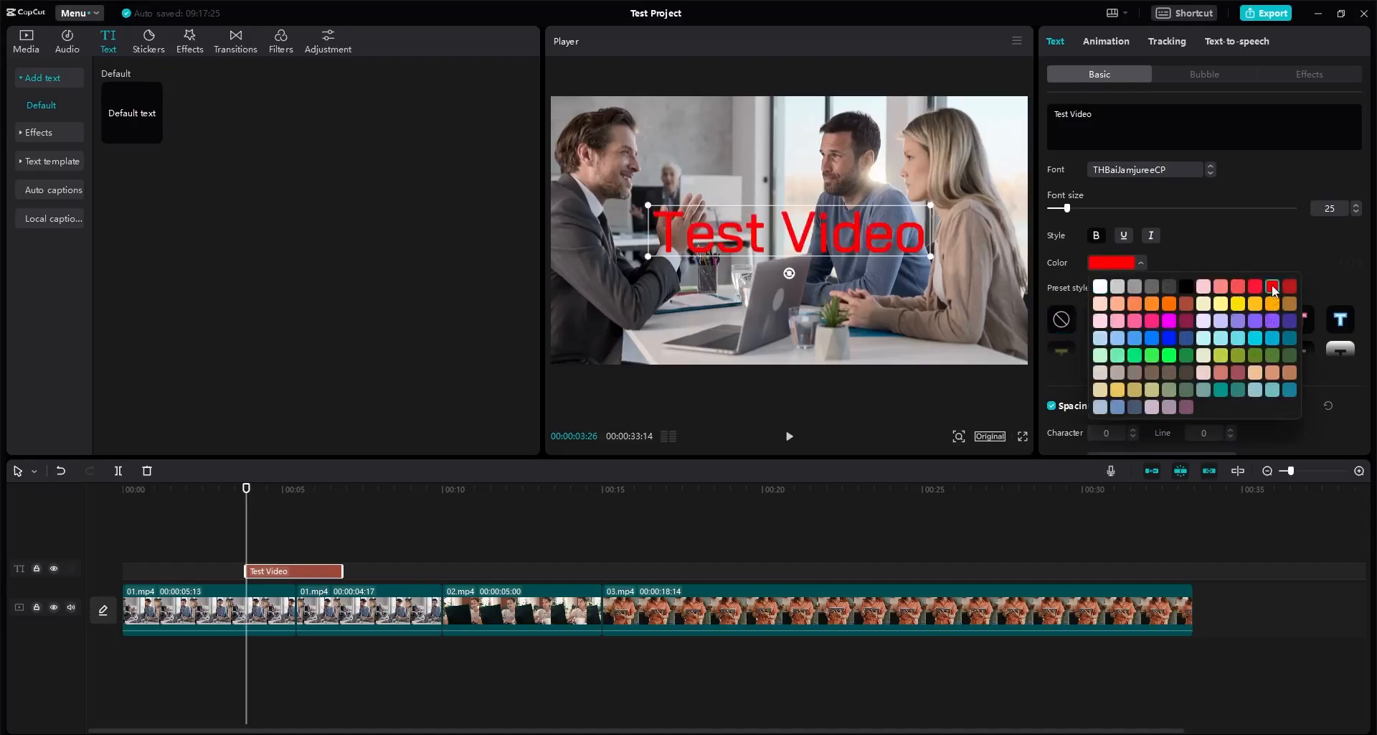
{"action": "left_click", "coordinate": [1155, 303]}
{"action": "left_click", "coordinate": [1241, 305]}
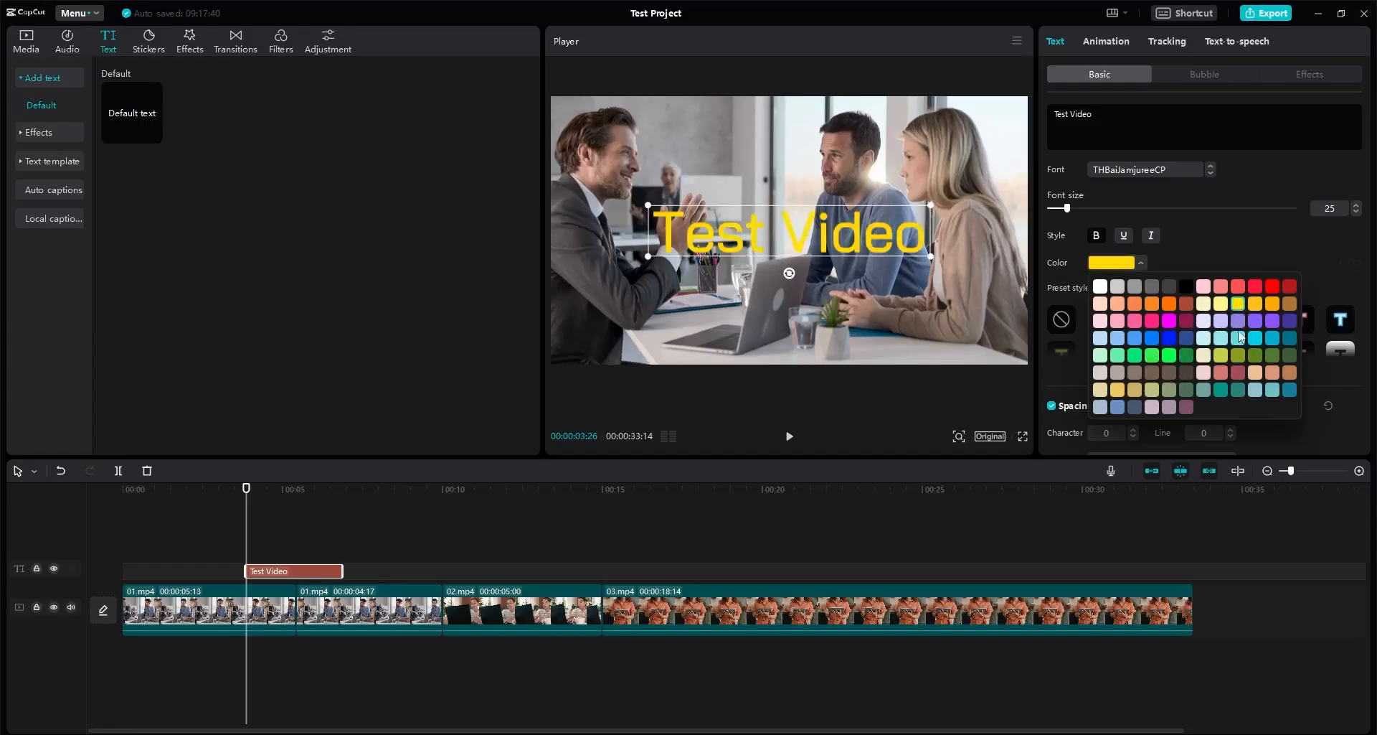
{"action": "left_click", "coordinate": [1255, 304]}
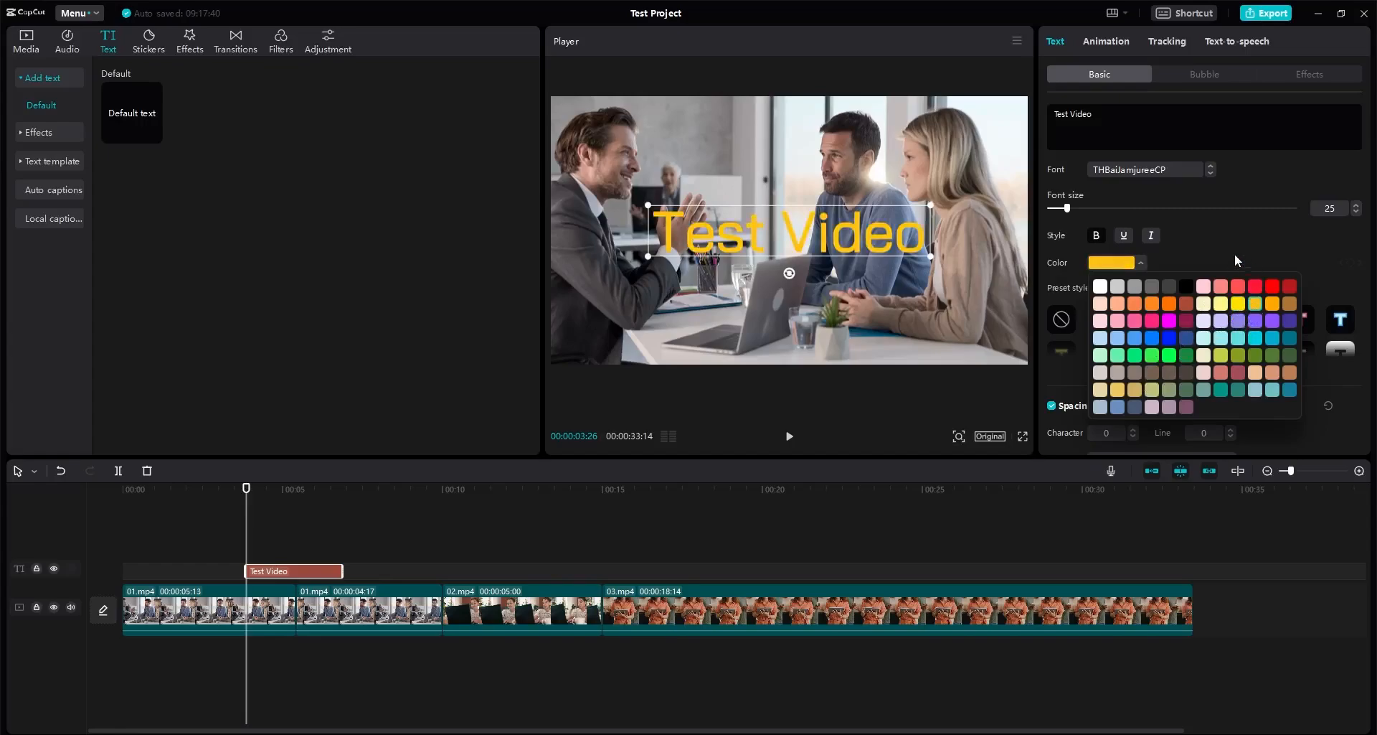
Step: Try the outlined white, black and yellow preset styles on the title and clear the preset again
{"action": "scroll", "coordinate": [1233, 253], "scroll_direction": "down", "scroll_amount": 2}
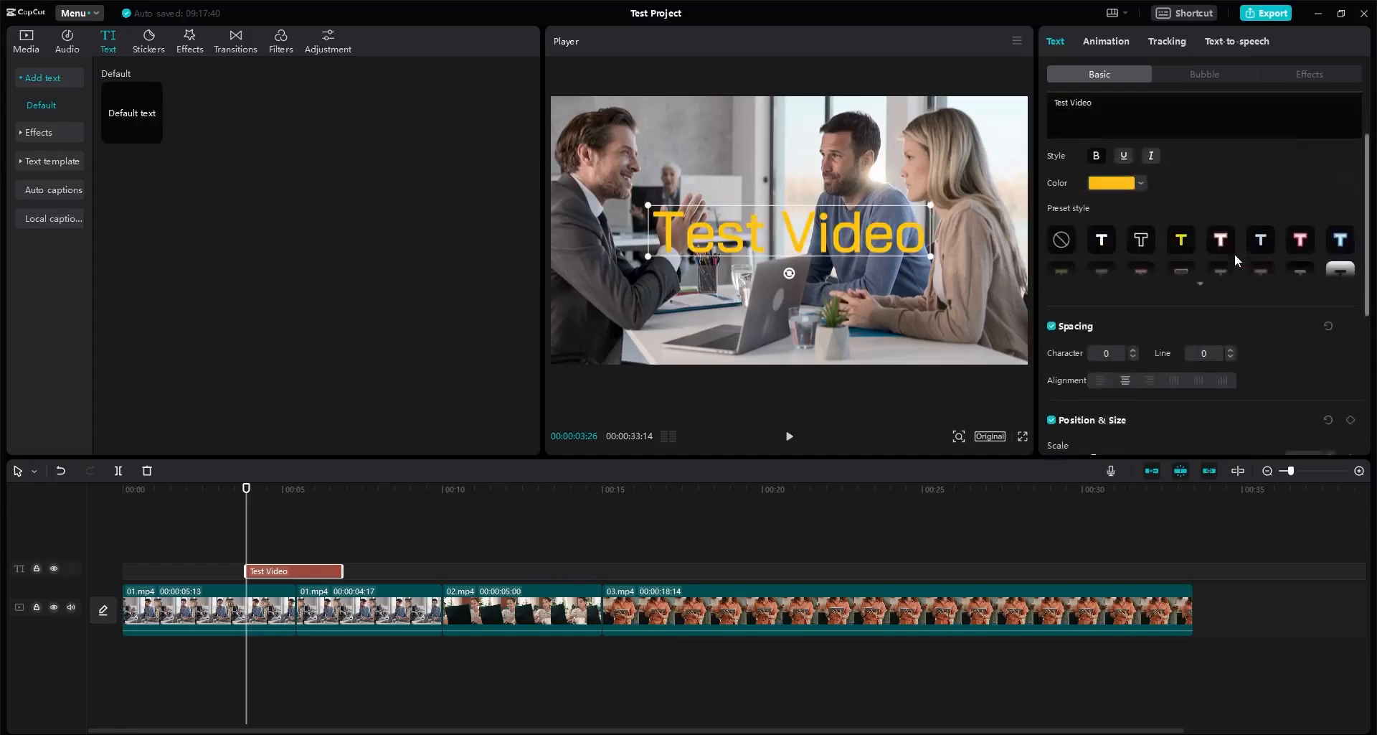
{"action": "left_click", "coordinate": [1203, 283]}
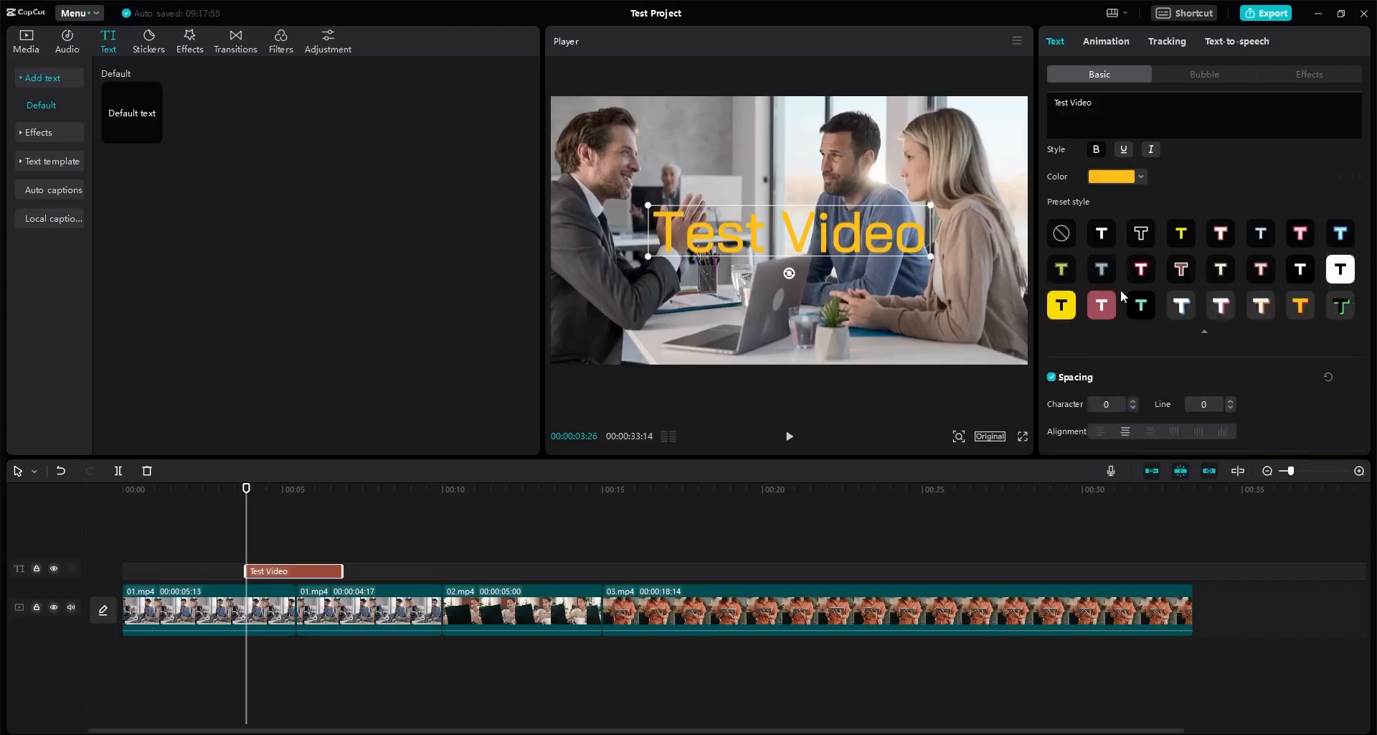
{"action": "left_click", "coordinate": [1102, 236]}
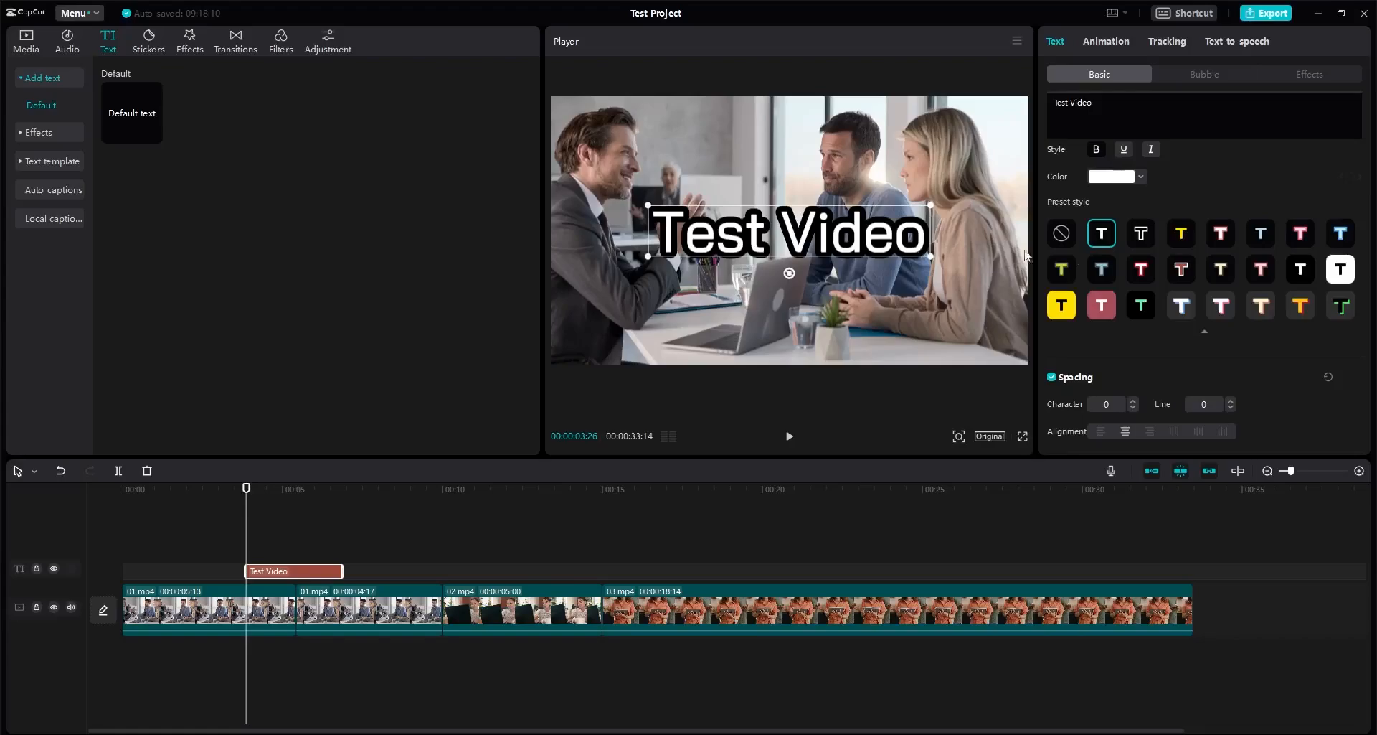
{"action": "left_click", "coordinate": [1144, 237]}
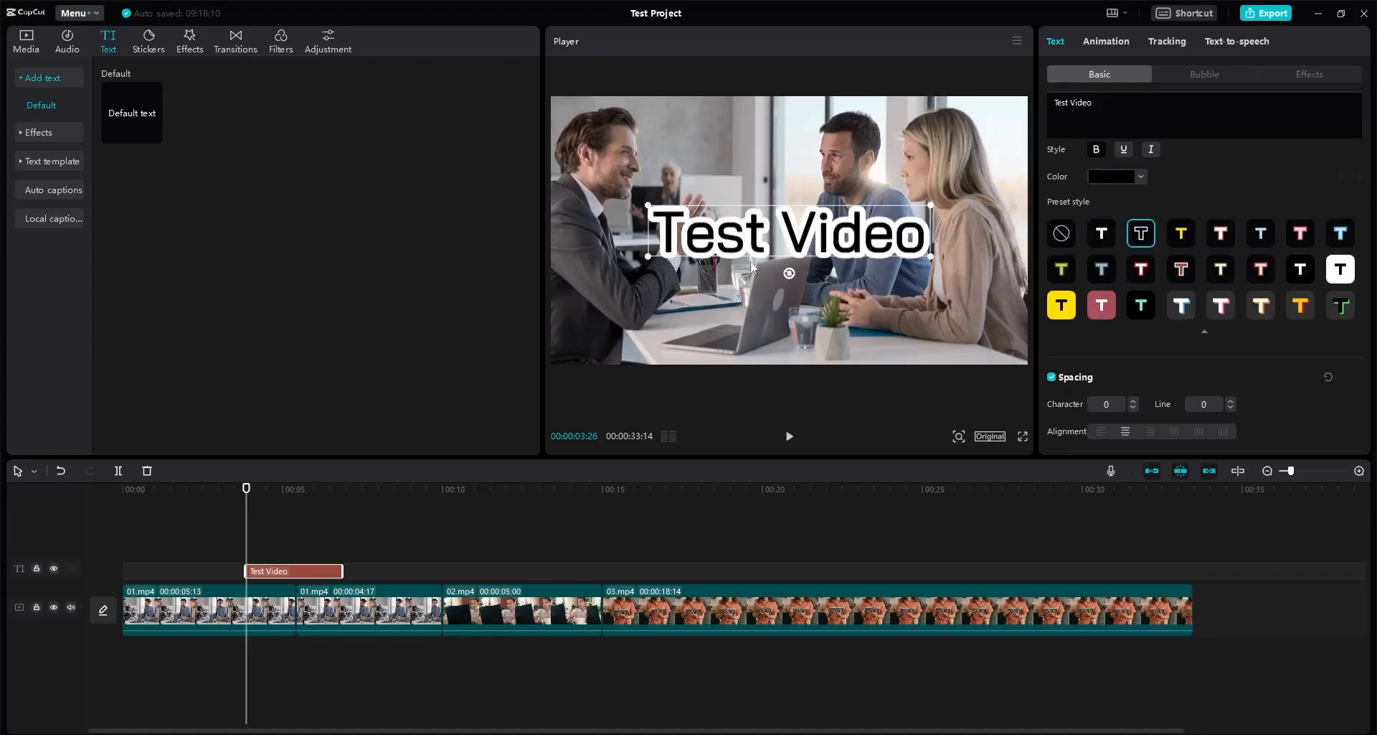
{"action": "left_click", "coordinate": [1182, 240]}
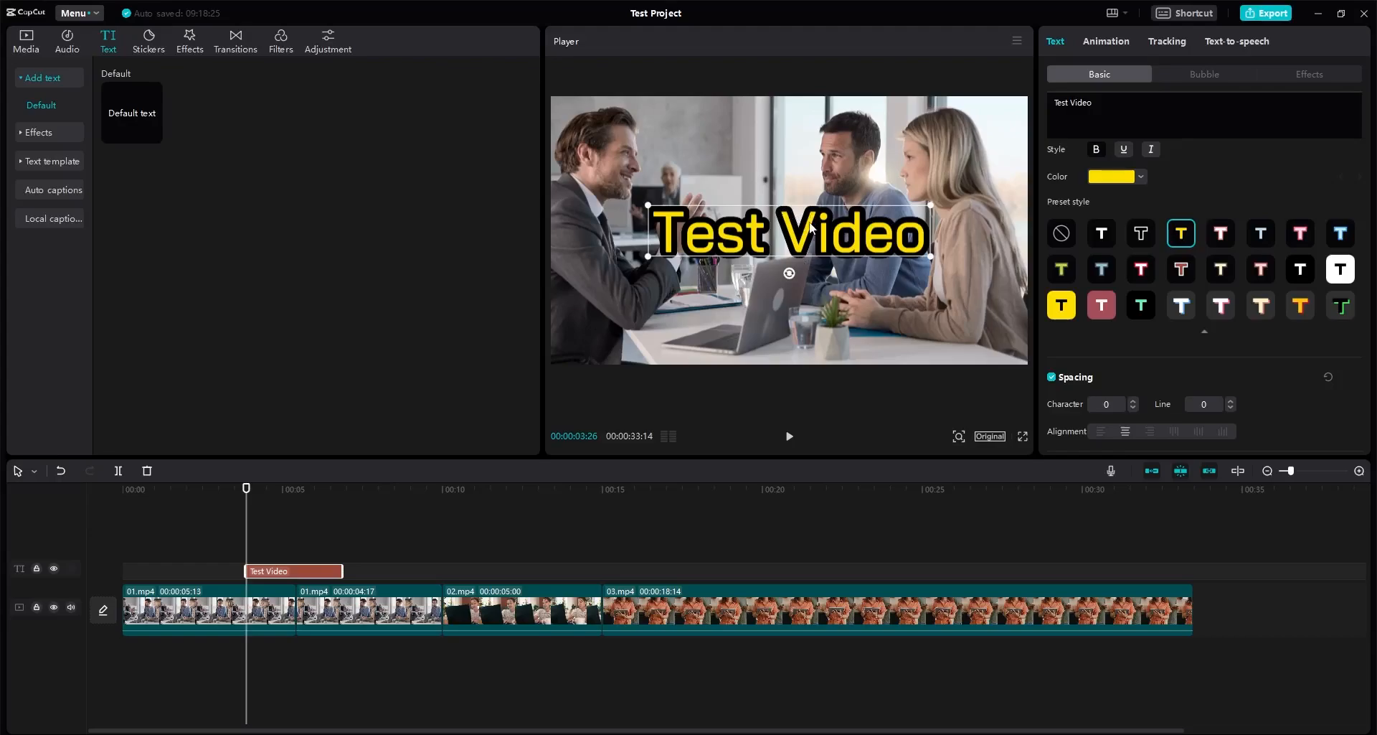
{"action": "left_click", "coordinate": [1063, 234]}
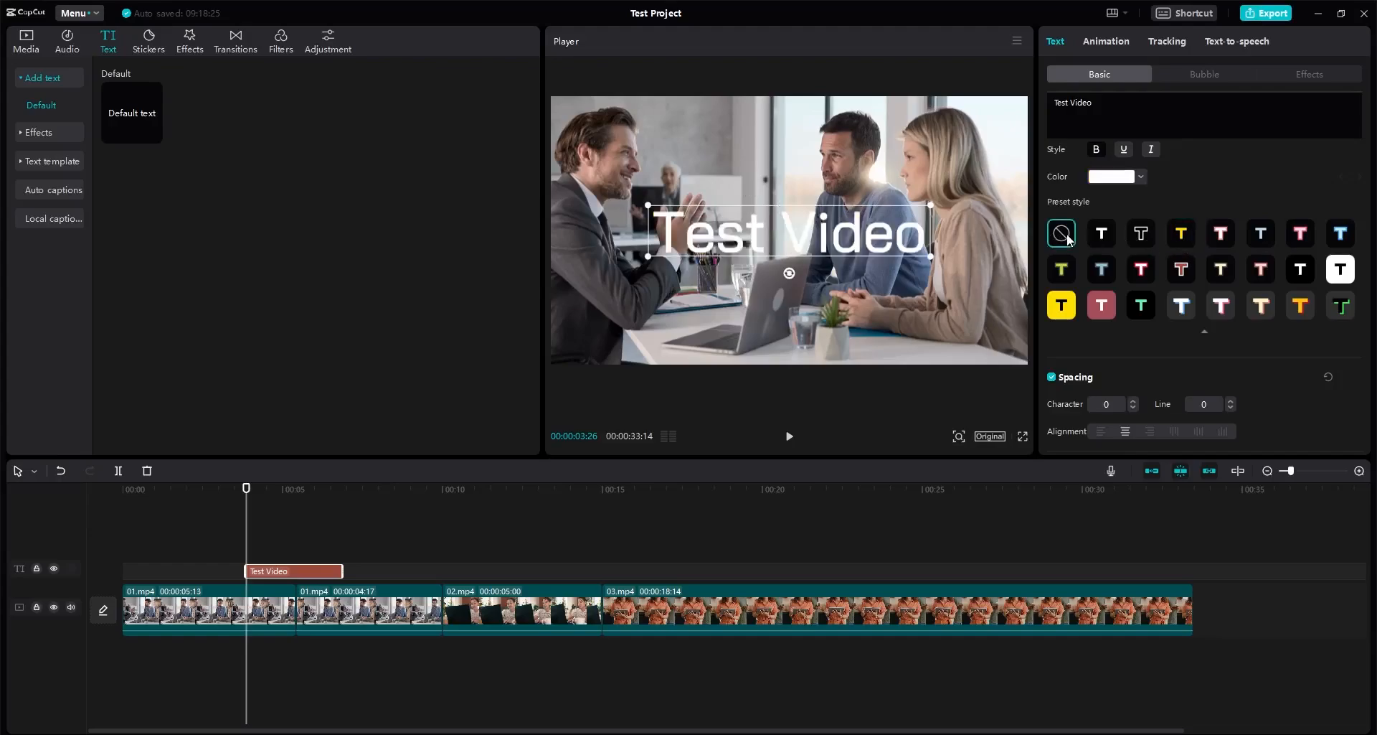
{"action": "left_click", "coordinate": [1204, 330]}
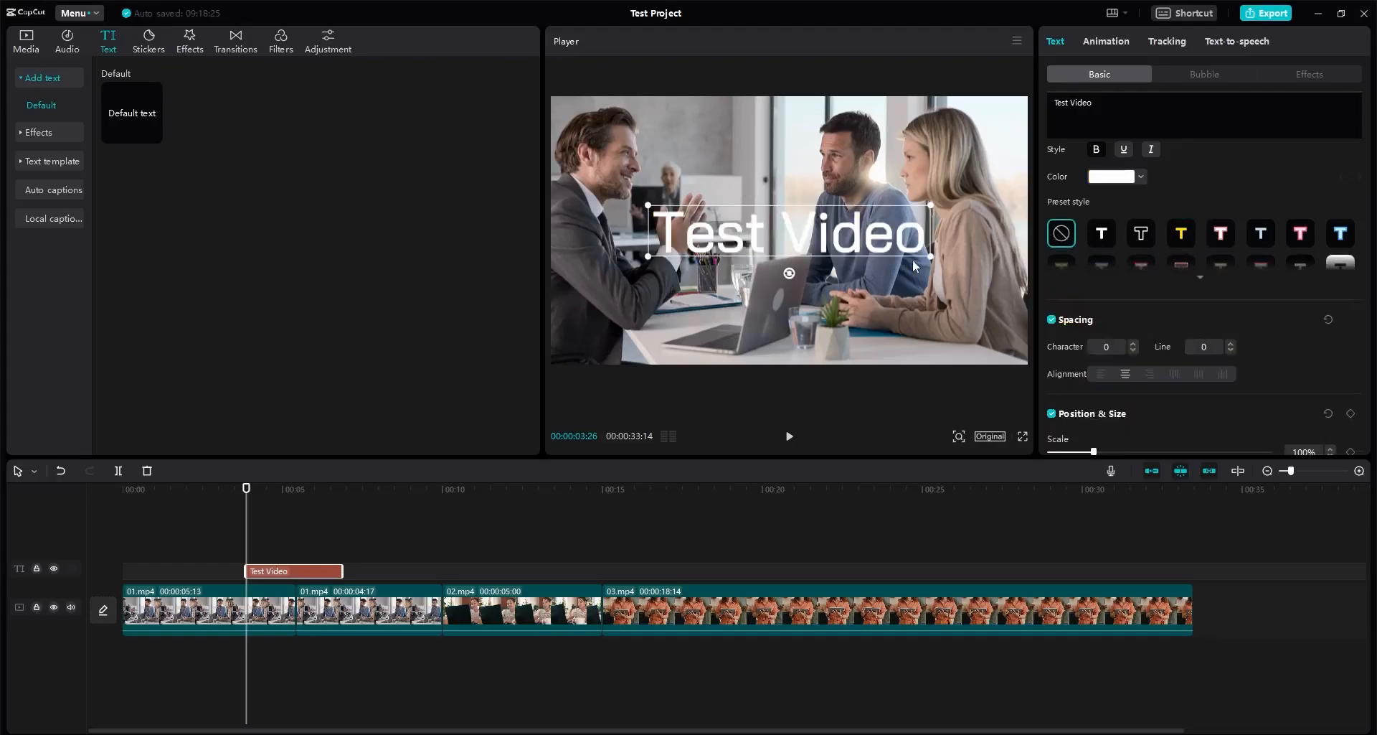
Step: Recolor the title text amber from the color palette
{"action": "left_click", "coordinate": [1140, 177]}
{"action": "left_click", "coordinate": [1255, 217]}
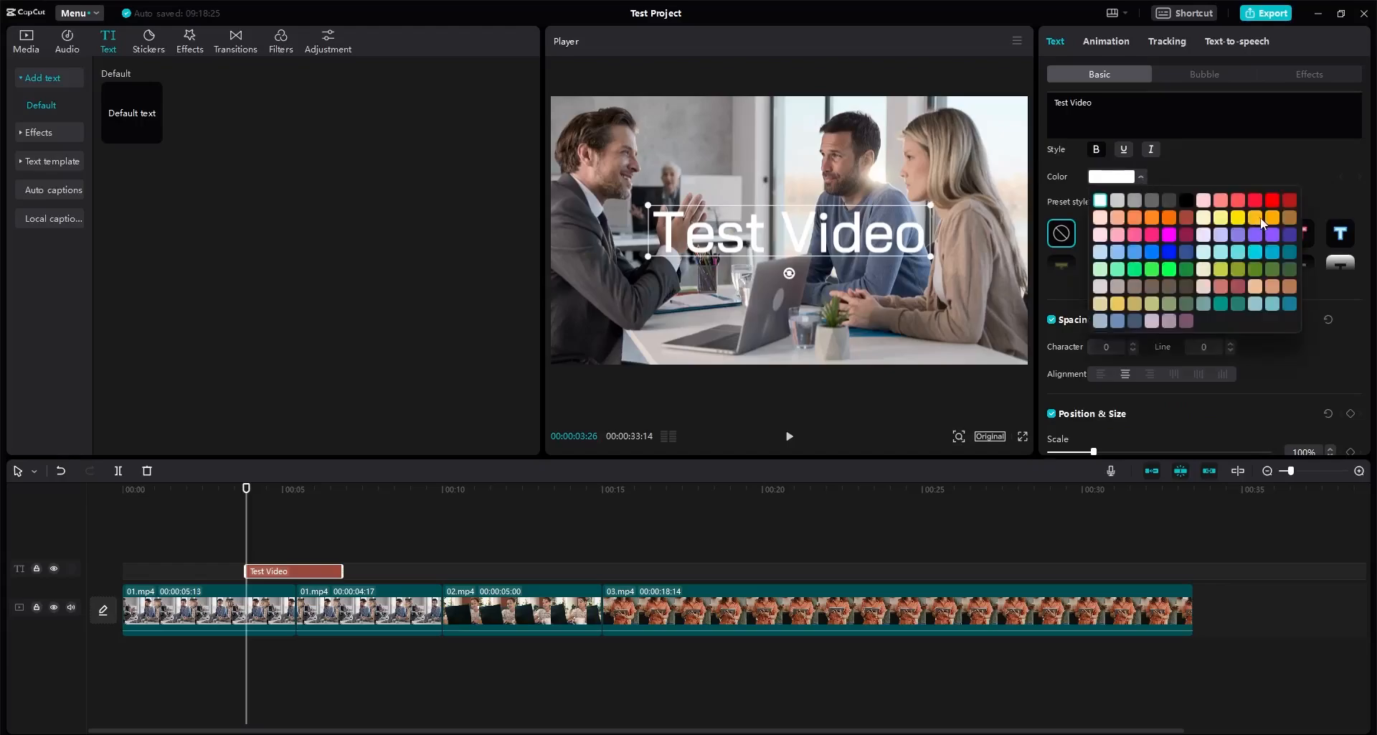
{"action": "left_click", "coordinate": [1260, 169]}
Step: Try wider character spacing on the title with values of 15, 10 and 6
{"action": "scroll", "coordinate": [1220, 200], "scroll_direction": "down", "scroll_amount": 2}
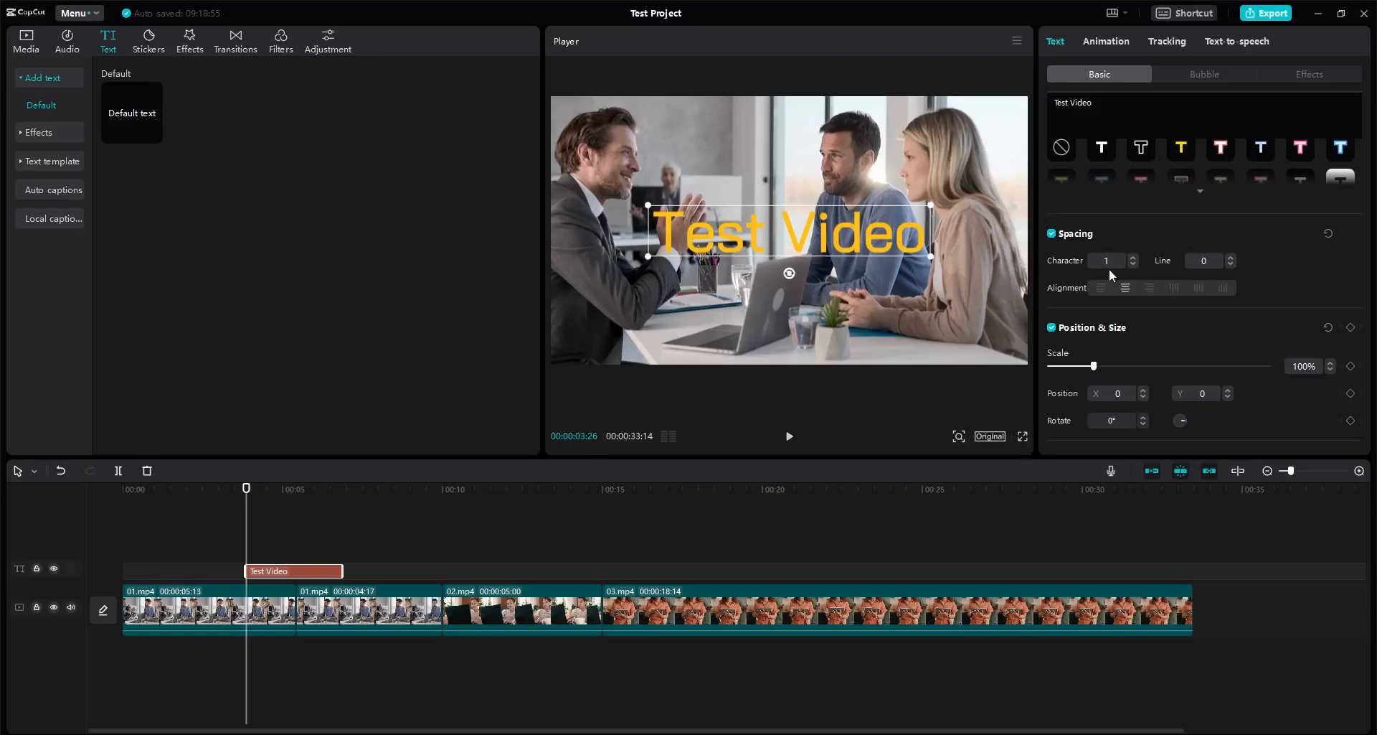
{"action": "key", "text": "Return"}
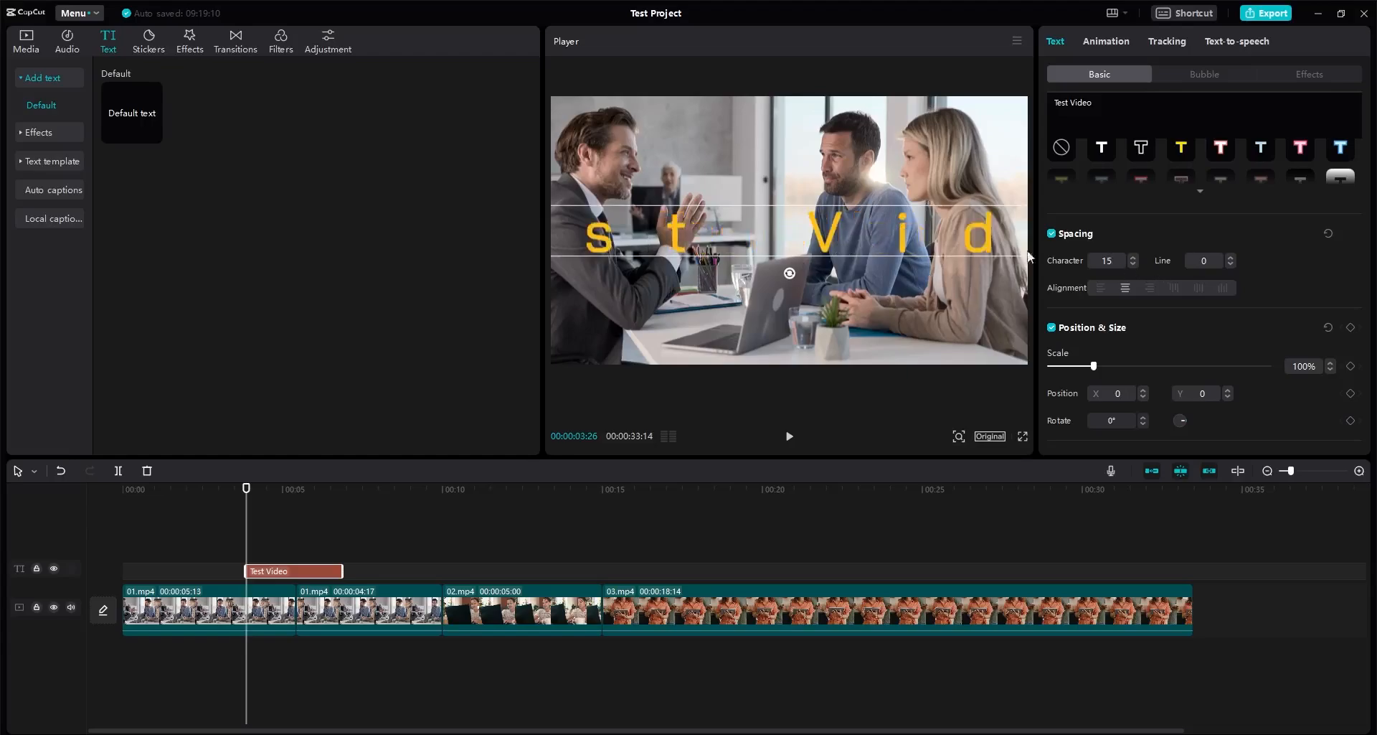
{"action": "left_click_drag", "start_coordinate": [1111, 259], "coordinate": [1087, 261]}
{"action": "type", "text": "10"}
{"action": "key", "text": "Return"}
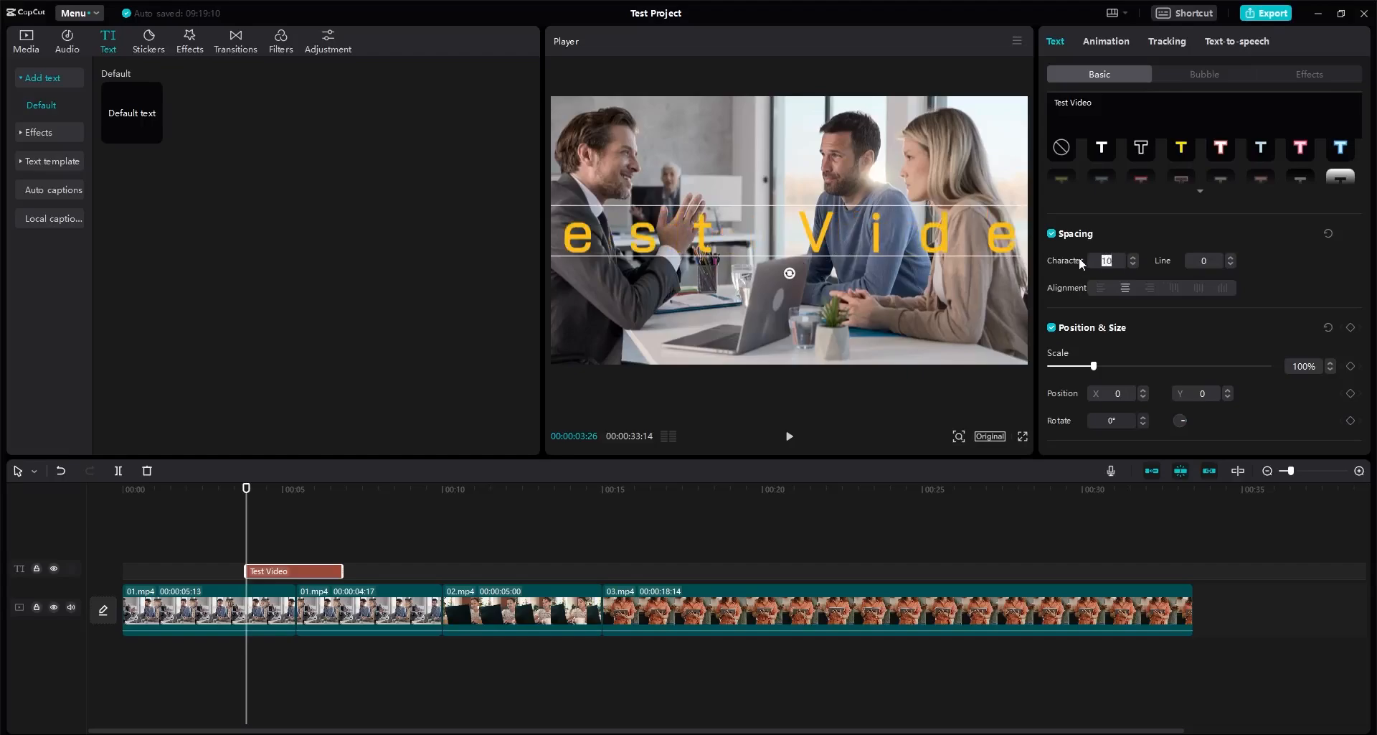
{"action": "type", "text": "6"}
{"action": "key", "text": "Return"}
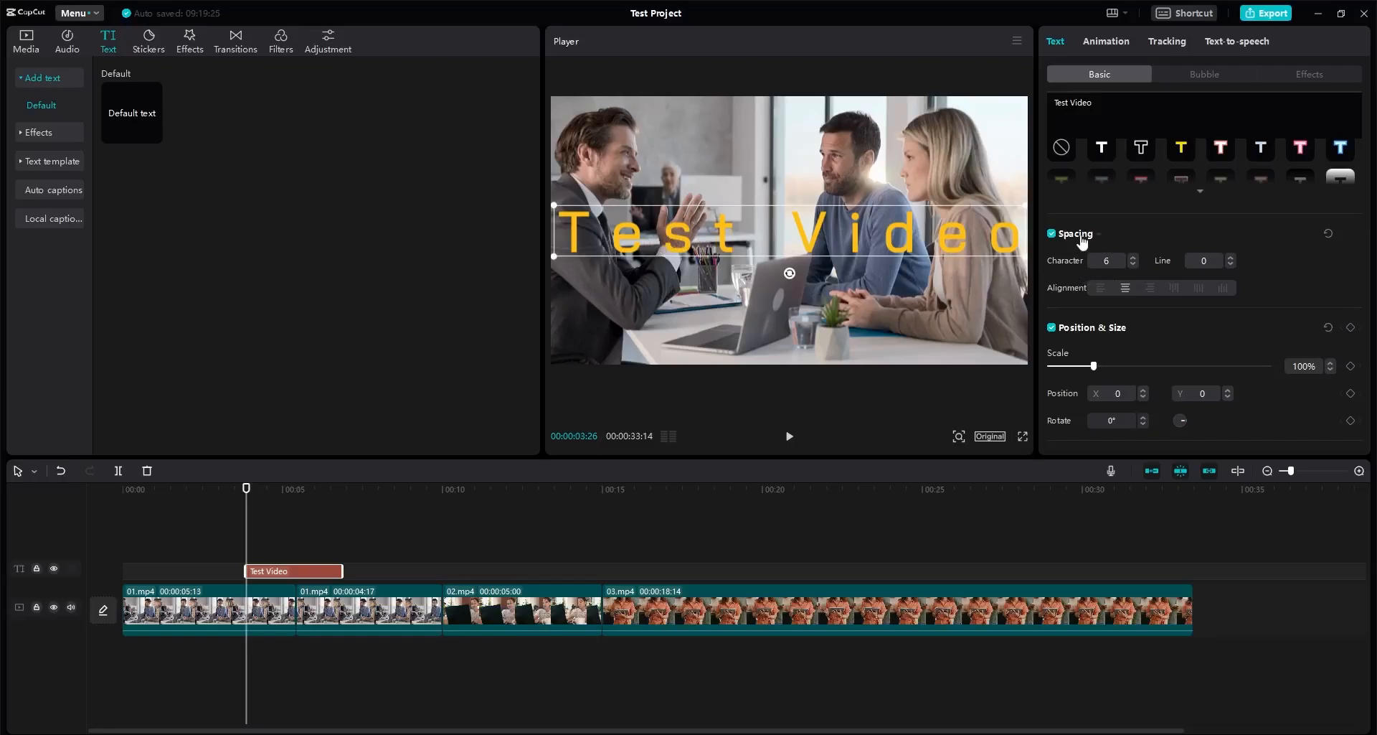
Step: Try negative character spacing on the title with values of -5 and -2
{"action": "double_click", "coordinate": [1105, 263]}
{"action": "key", "text": "BackSpace"}
{"action": "type", "text": "-5"}
{"action": "key", "text": "Return"}
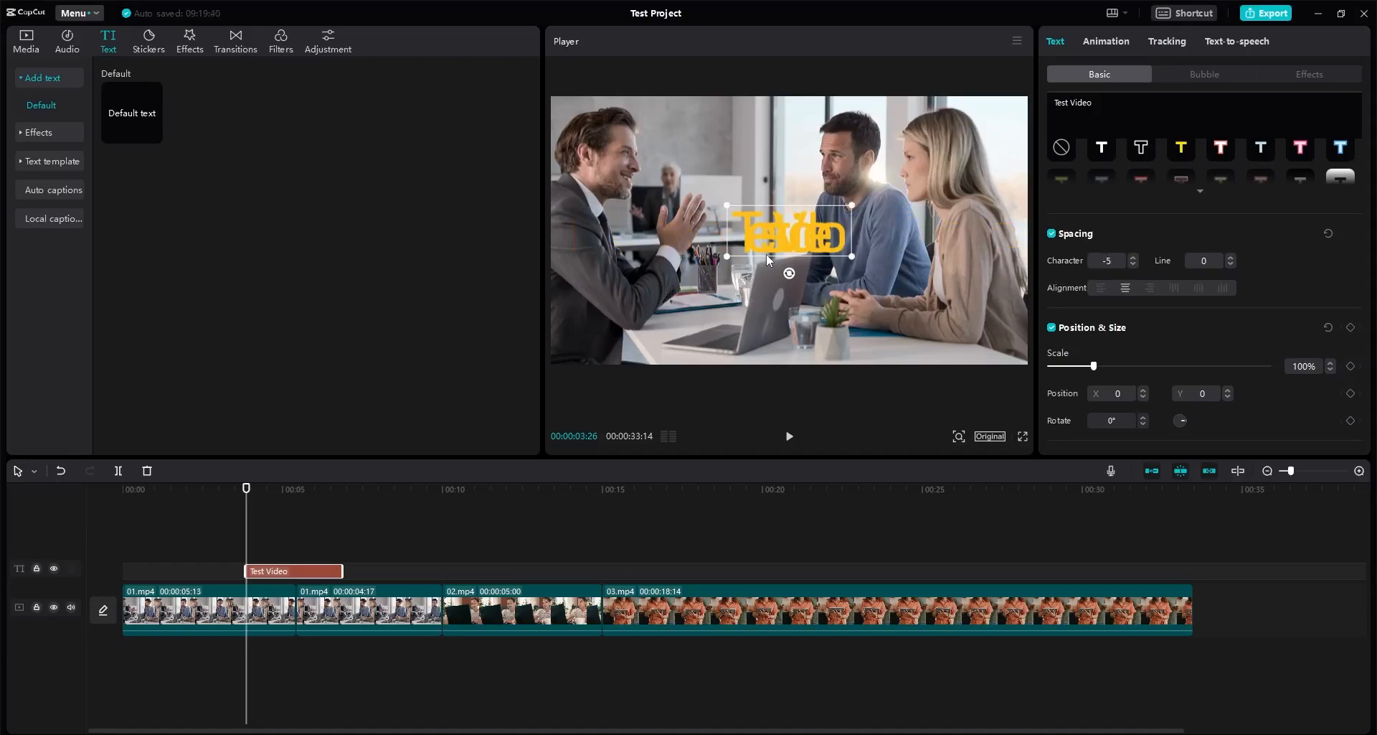
{"action": "left_click", "coordinate": [1099, 259]}
{"action": "type", "text": "-2"}
{"action": "key", "text": "Return"}
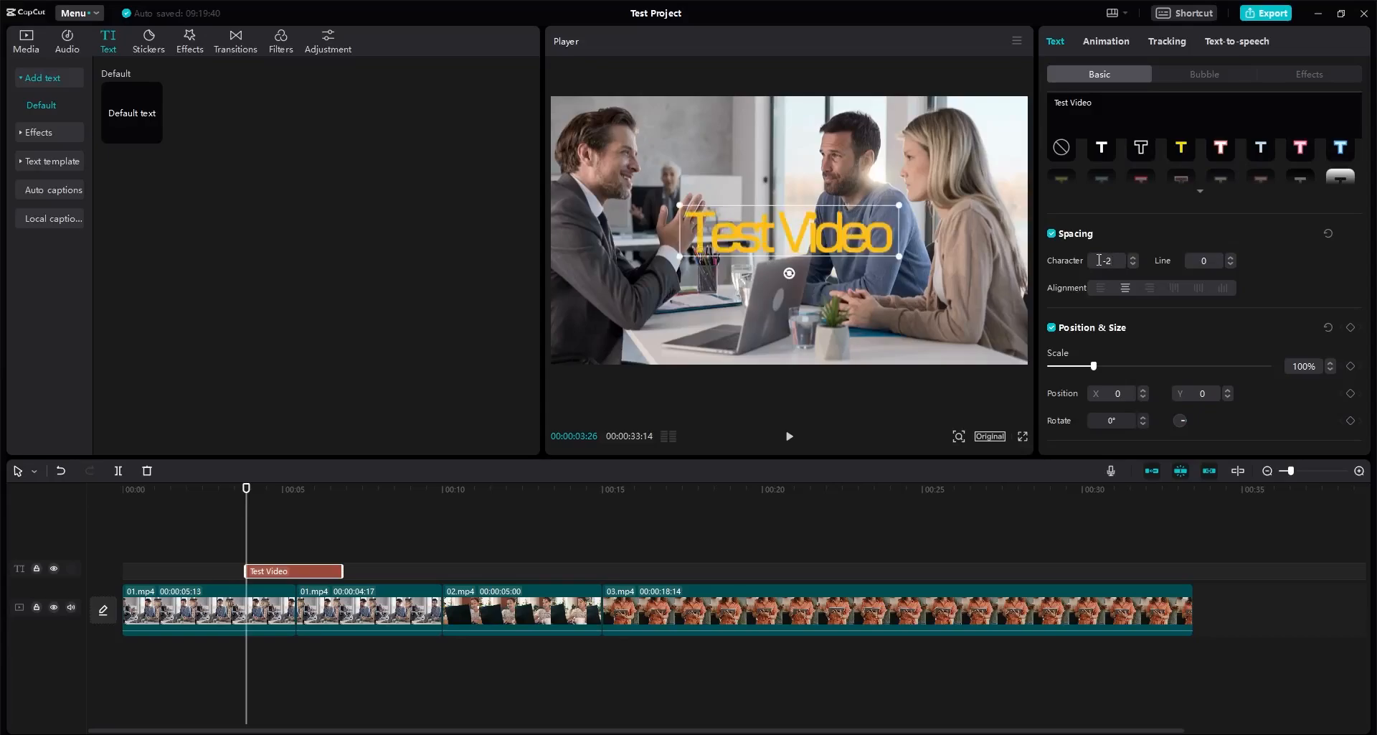
Step: Adjust the title's character spacing in single increments, first tighter and finally back up to 0
{"action": "left_click", "coordinate": [1133, 264]}
{"action": "left_click", "coordinate": [1132, 264]}
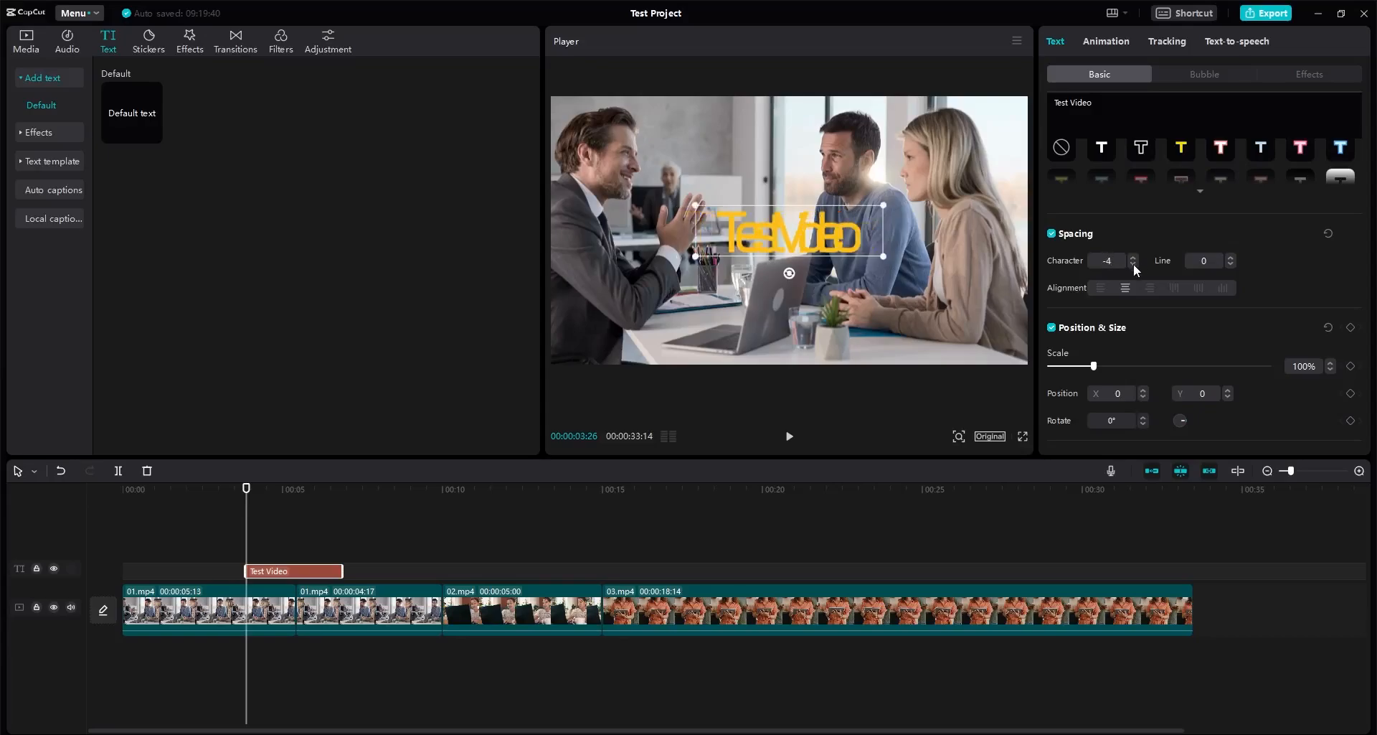
{"action": "left_click", "coordinate": [1133, 264]}
{"action": "left_click", "coordinate": [1134, 256]}
{"action": "left_click", "coordinate": [1133, 256]}
{"action": "left_click", "coordinate": [1134, 256]}
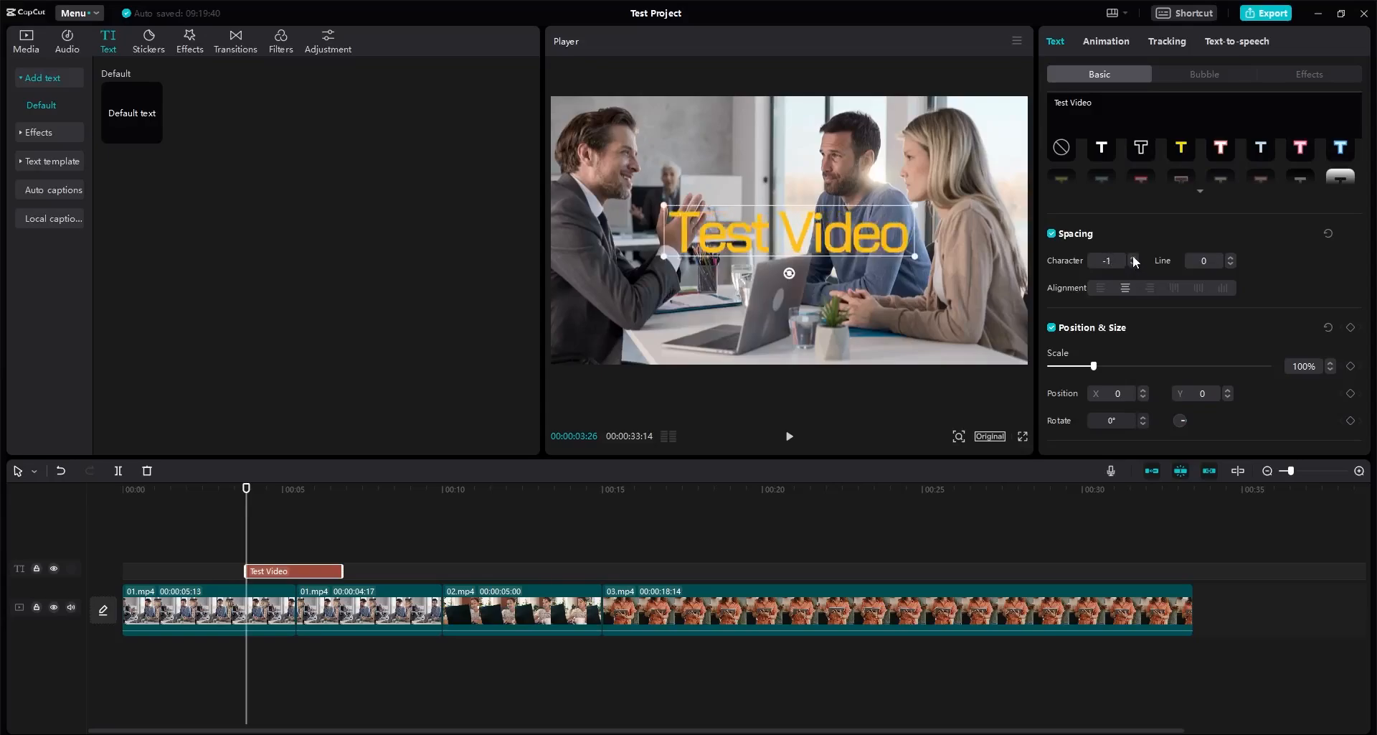
{"action": "left_click", "coordinate": [1133, 256]}
{"action": "left_click", "coordinate": [1134, 256]}
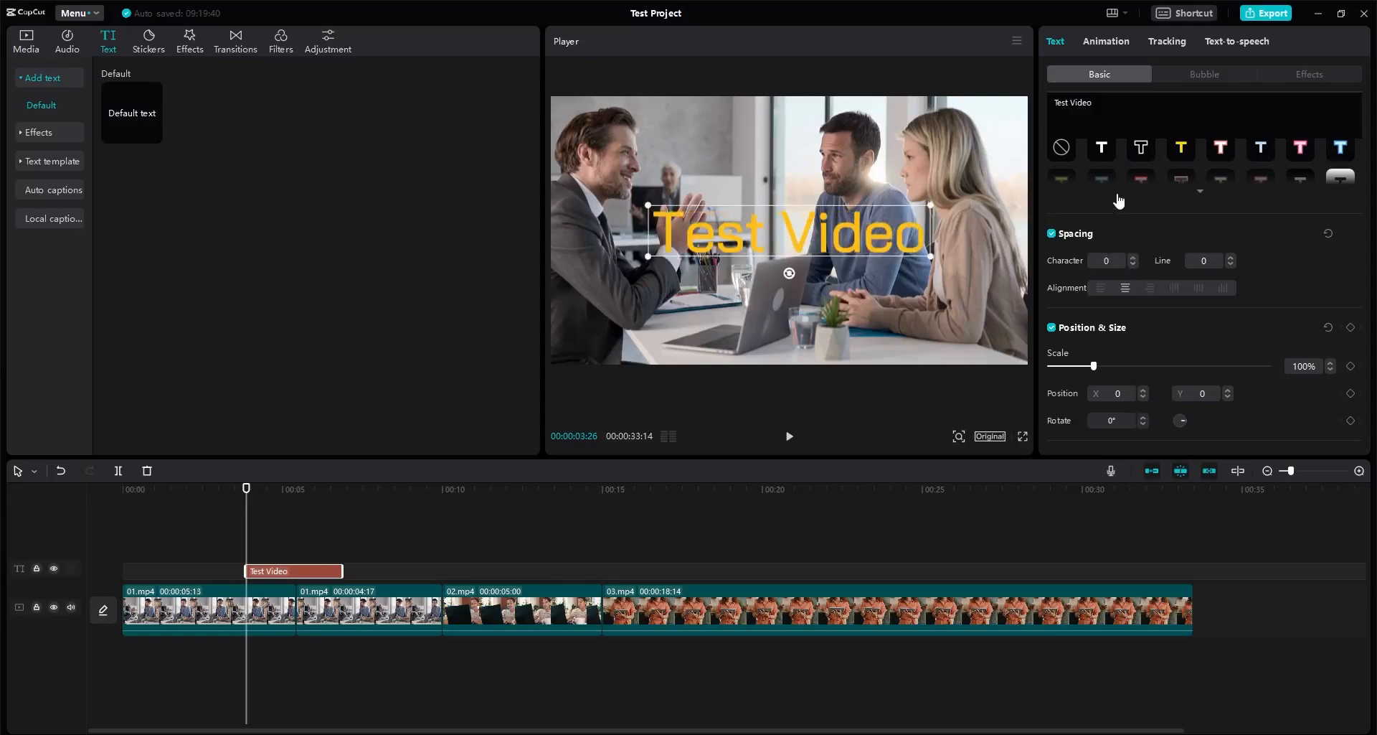
Step: Add a second line reading "Test Video 02" to the title text
{"action": "left_click", "coordinate": [1111, 110]}
{"action": "key", "text": "Return"}
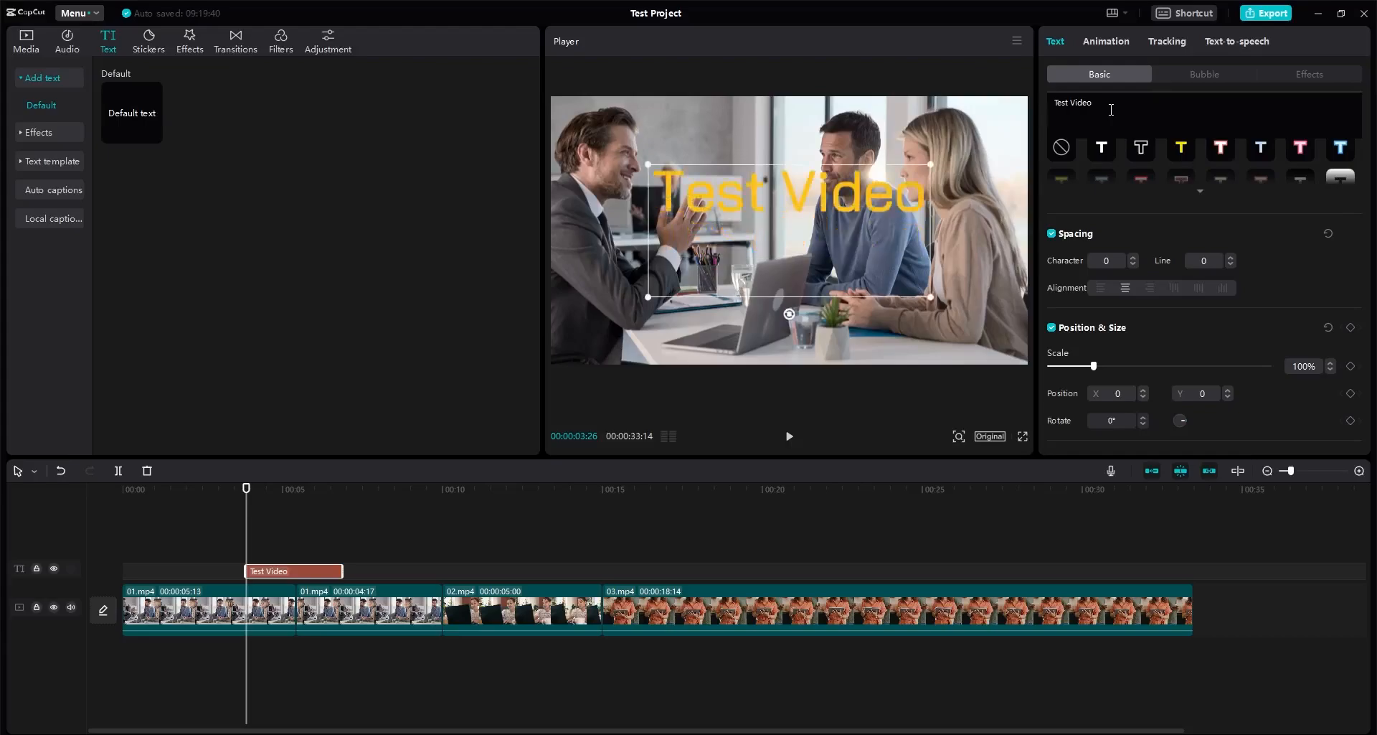
{"action": "type", "text": "Test"}
{"action": "type", "text": " Vid"}
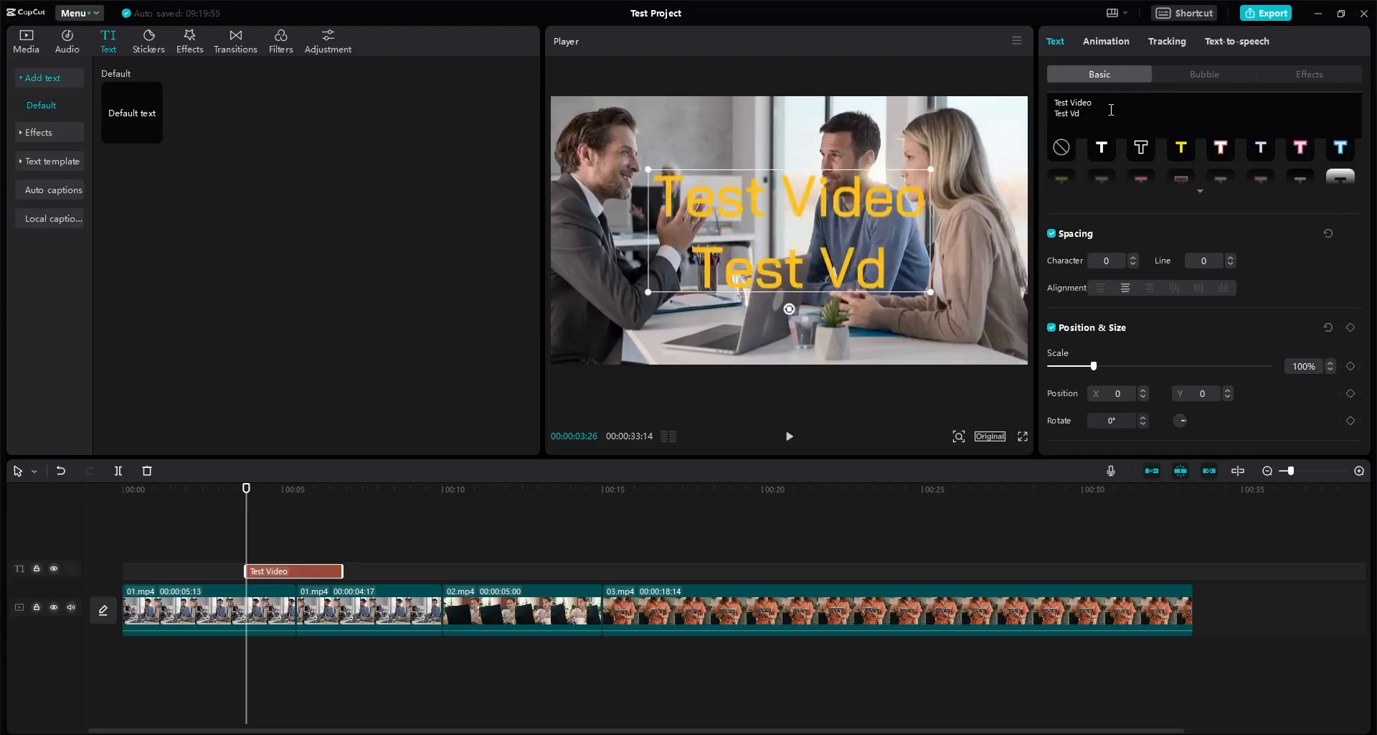
{"action": "key", "text": "BackSpace"}
{"action": "type", "text": "ideo 0"}
{"action": "key", "text": "BackSpace"}
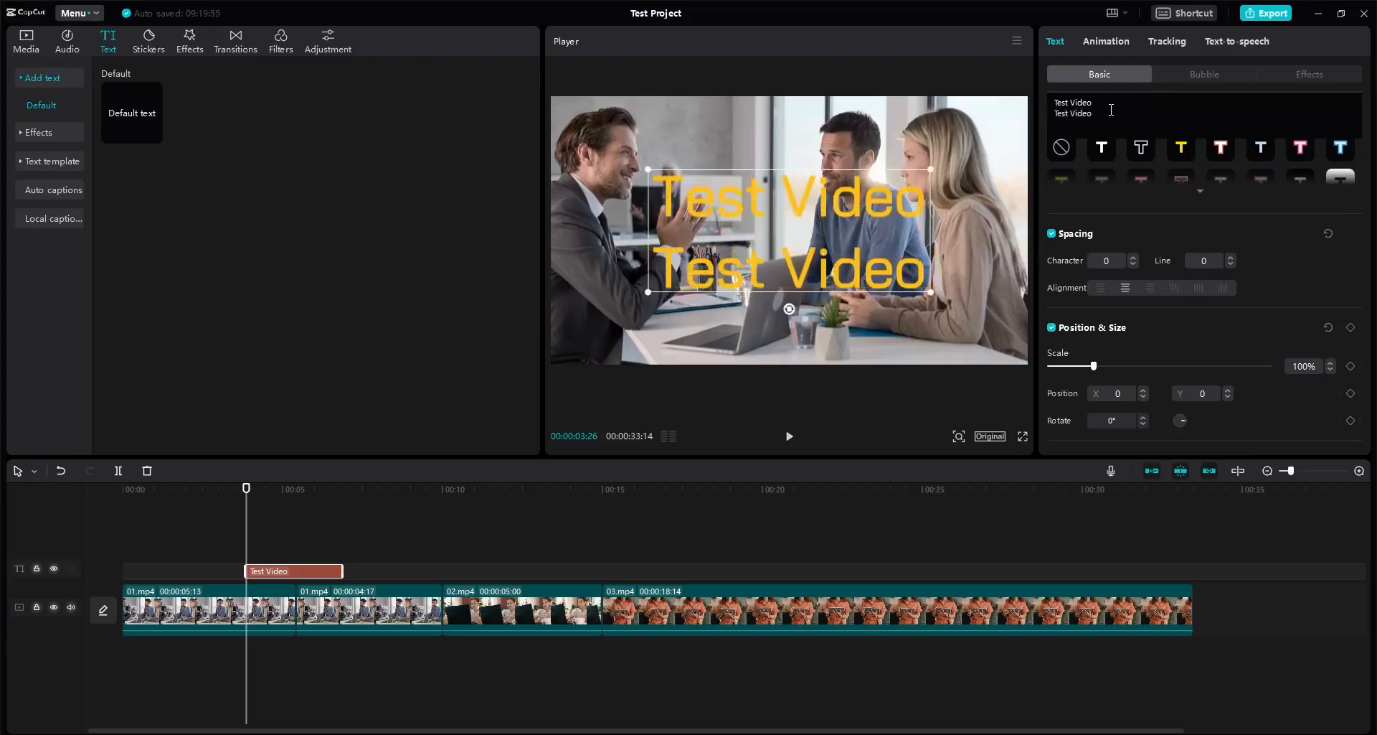
{"action": "type", "text": "02"}
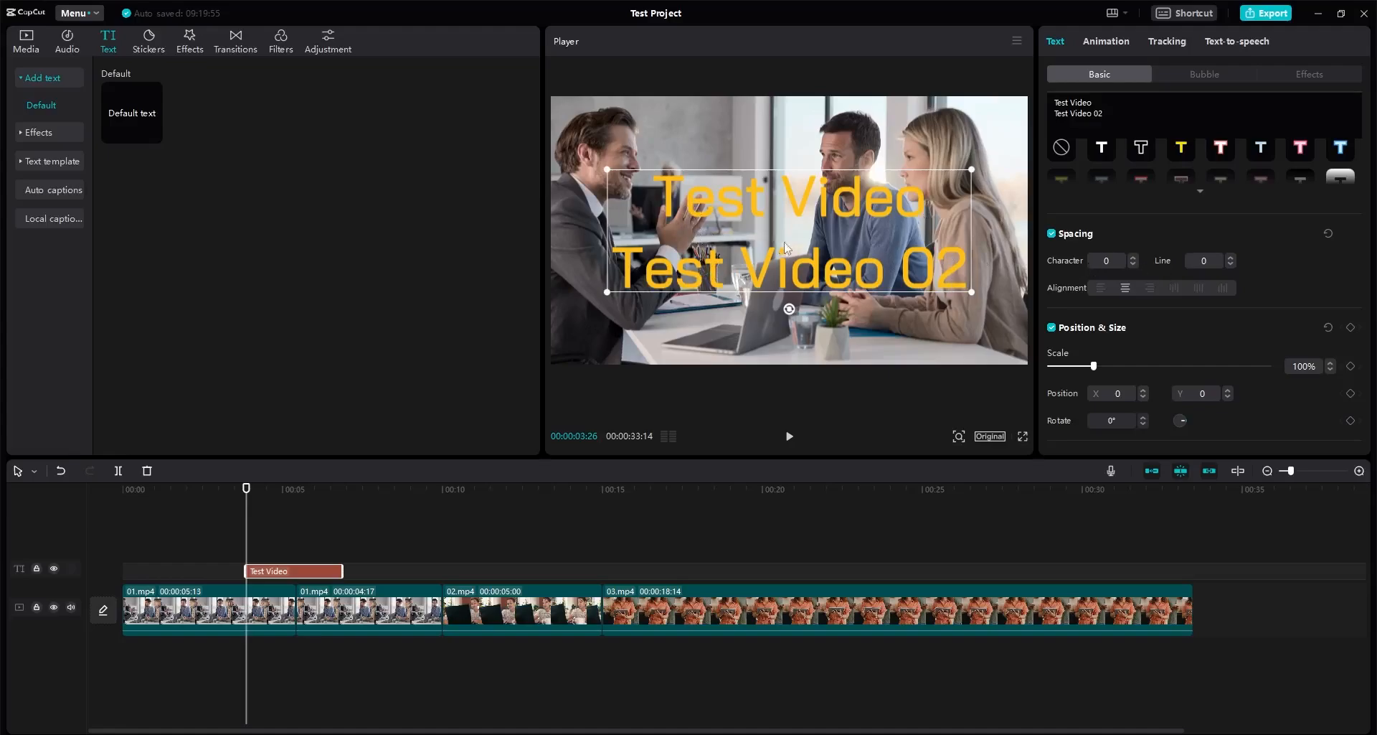
Step: Try wider line spacing on the two-line title with values of 2, 5 and 10
{"action": "left_click", "coordinate": [1189, 260]}
{"action": "type", "text": "2"}
{"action": "key", "text": "Return"}
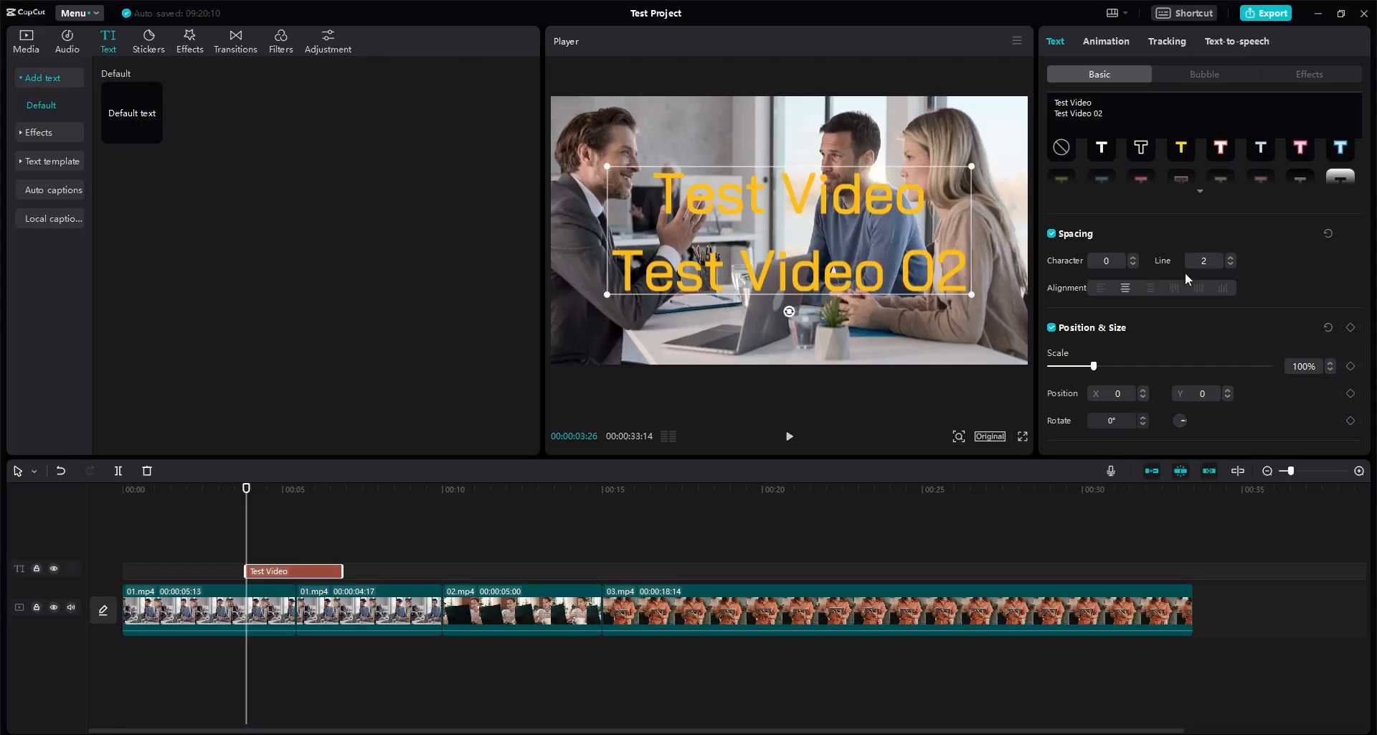
{"action": "left_click", "coordinate": [1204, 261]}
{"action": "type", "text": "5"}
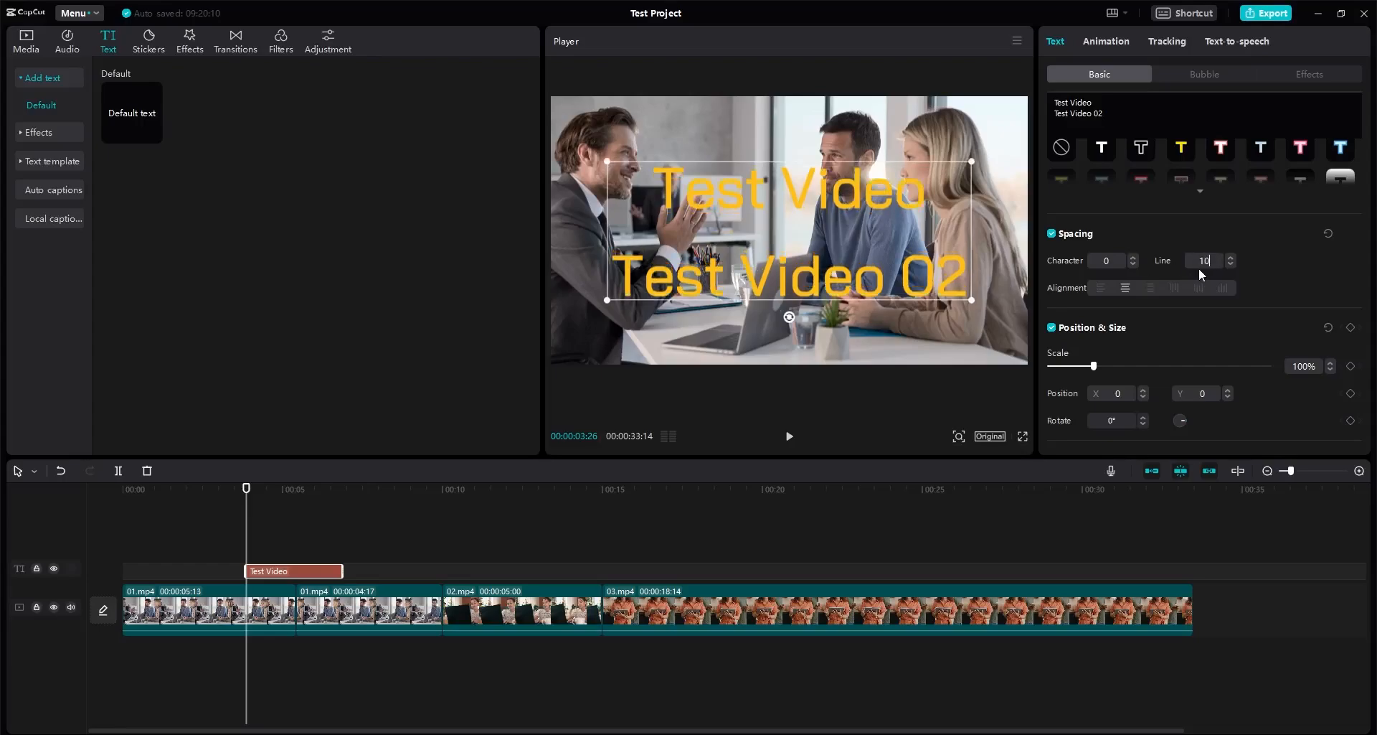
{"action": "type", "text": "0"}
{"action": "key", "text": "Return"}
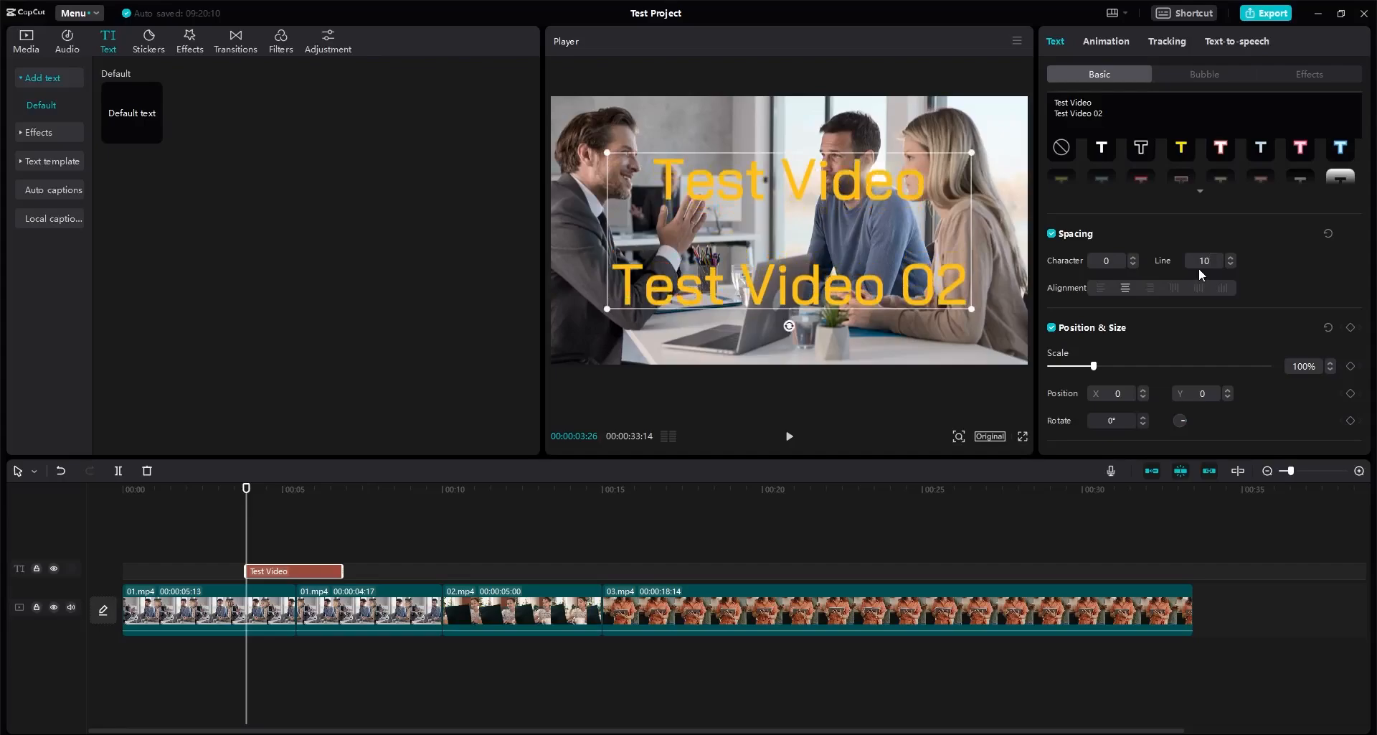
Step: Try a tighter line spacing of -5 on the title and return it to 0
{"action": "double_click", "coordinate": [1201, 263]}
{"action": "type", "text": "5"}
{"action": "key", "text": "Return"}
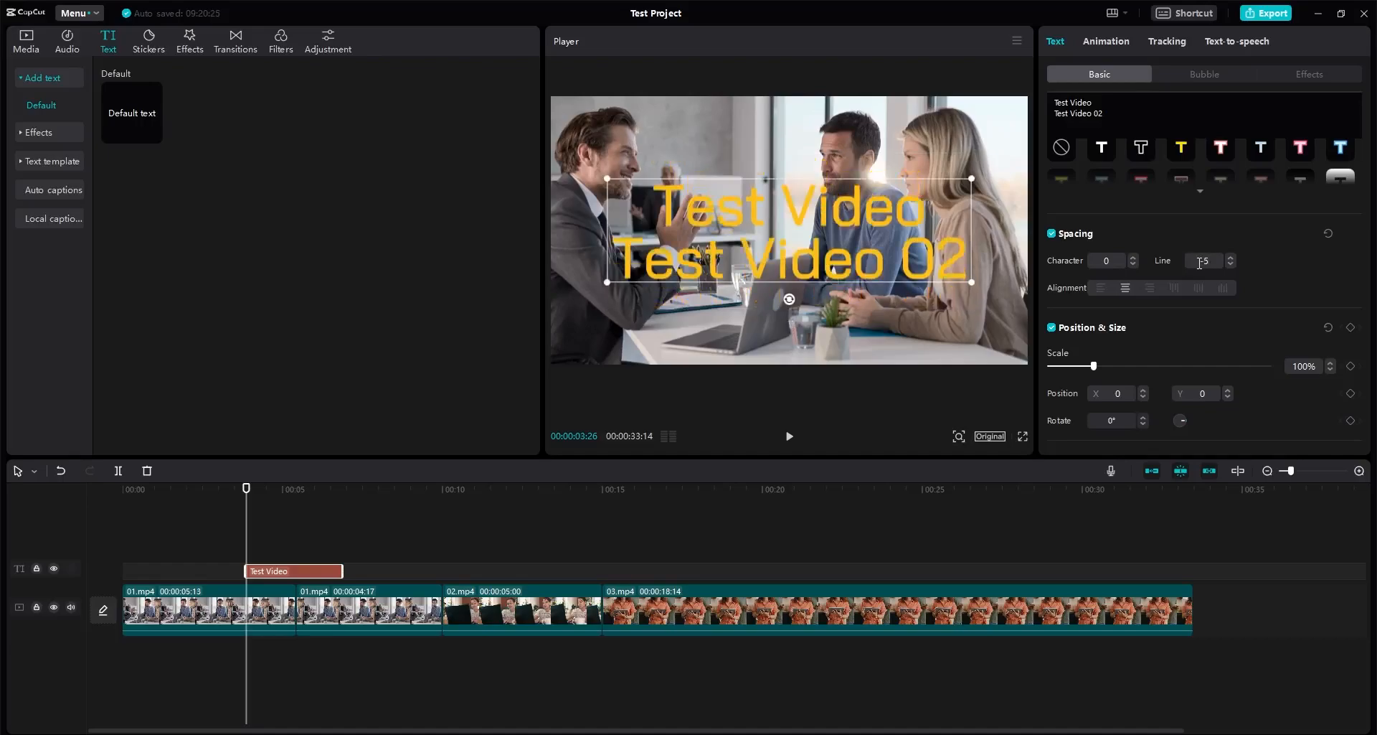
{"action": "double_click", "coordinate": [1199, 263]}
{"action": "type", "text": "0"}
{"action": "key", "text": "Return"}
Step: Remove the second line "Test Video 02" from the title text
{"action": "left_click_drag", "start_coordinate": [1116, 114], "coordinate": [1028, 111]}
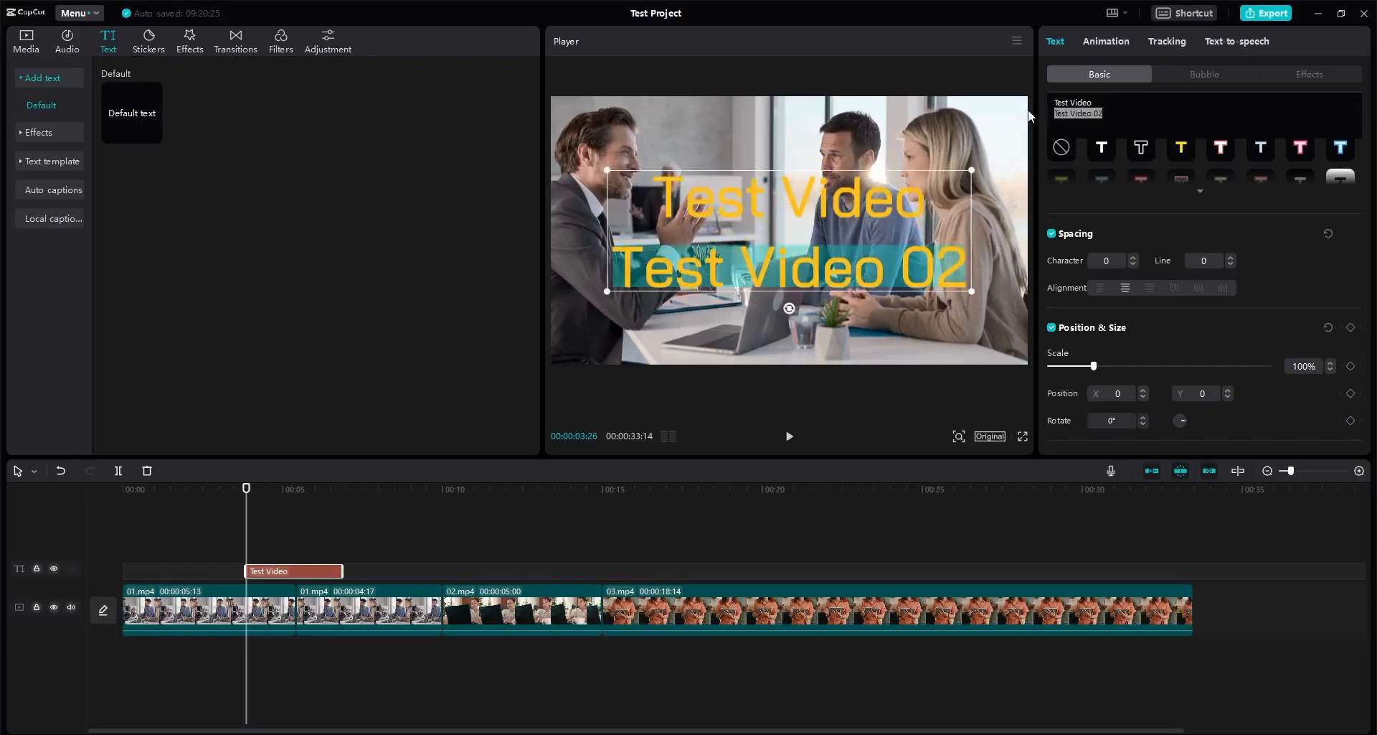
{"action": "key", "text": "BackSpace"}
{"action": "key", "text": "BackSpace"}
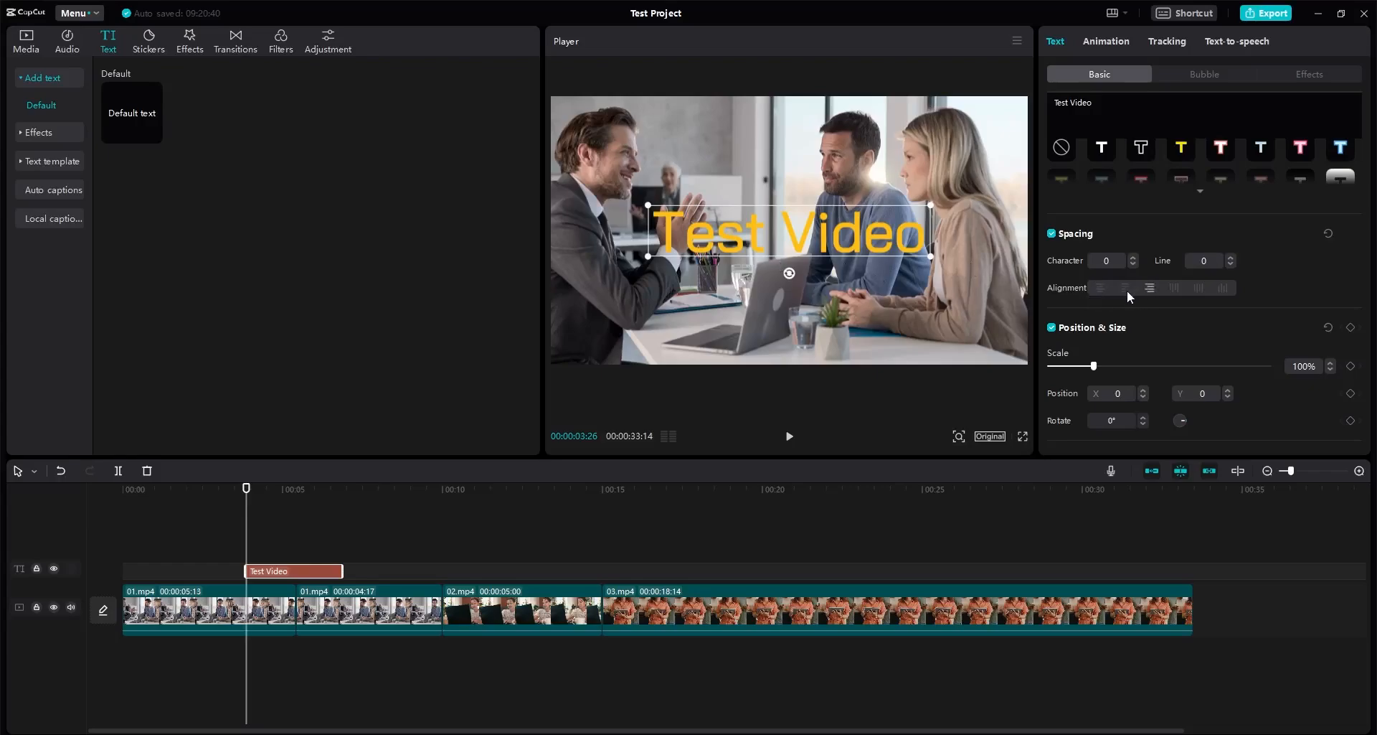
Step: Left-align the title and add the lines "Video 02" and "Vddskjdsjd" beneath "Test Video"
{"action": "left_click", "coordinate": [1101, 287]}
{"action": "left_click", "coordinate": [1132, 115]}
{"action": "key", "text": "Return"}
{"action": "type", "text": "Video"}
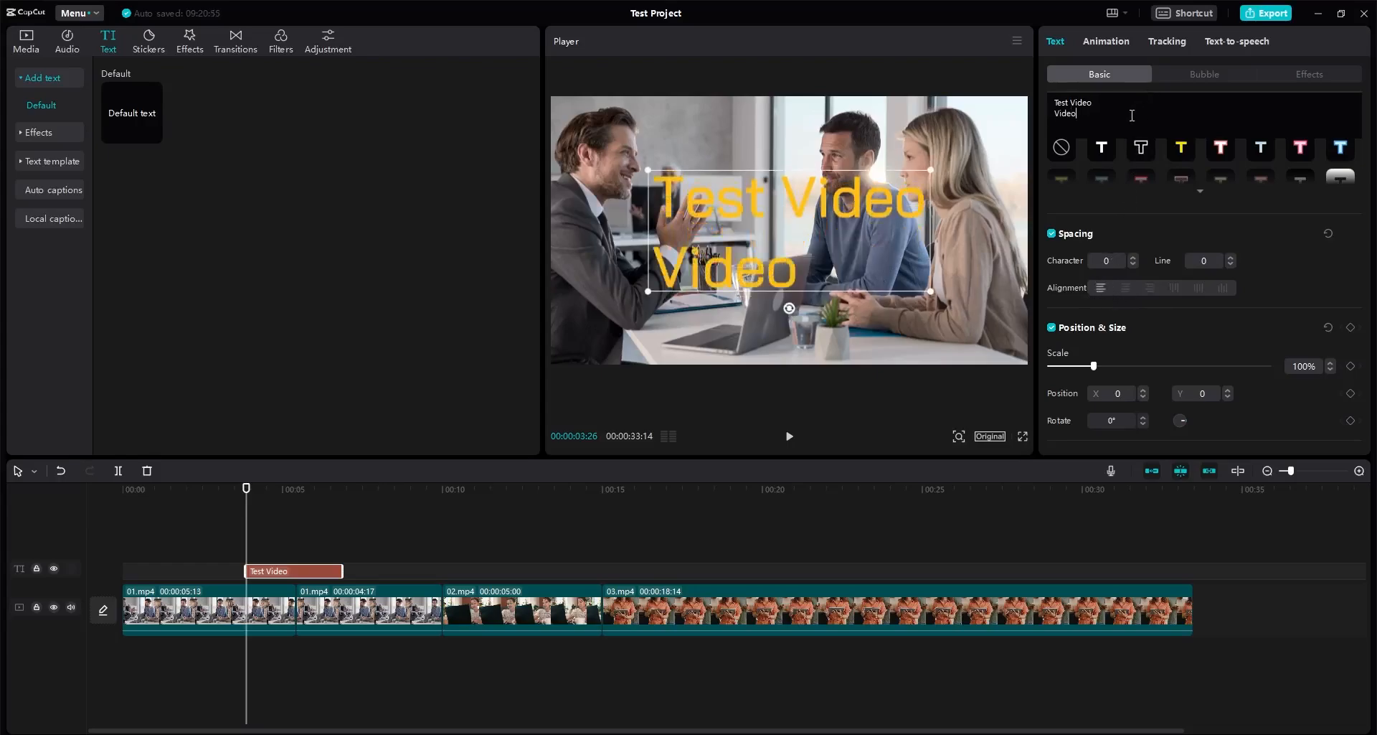
{"action": "type", "text": " 02"}
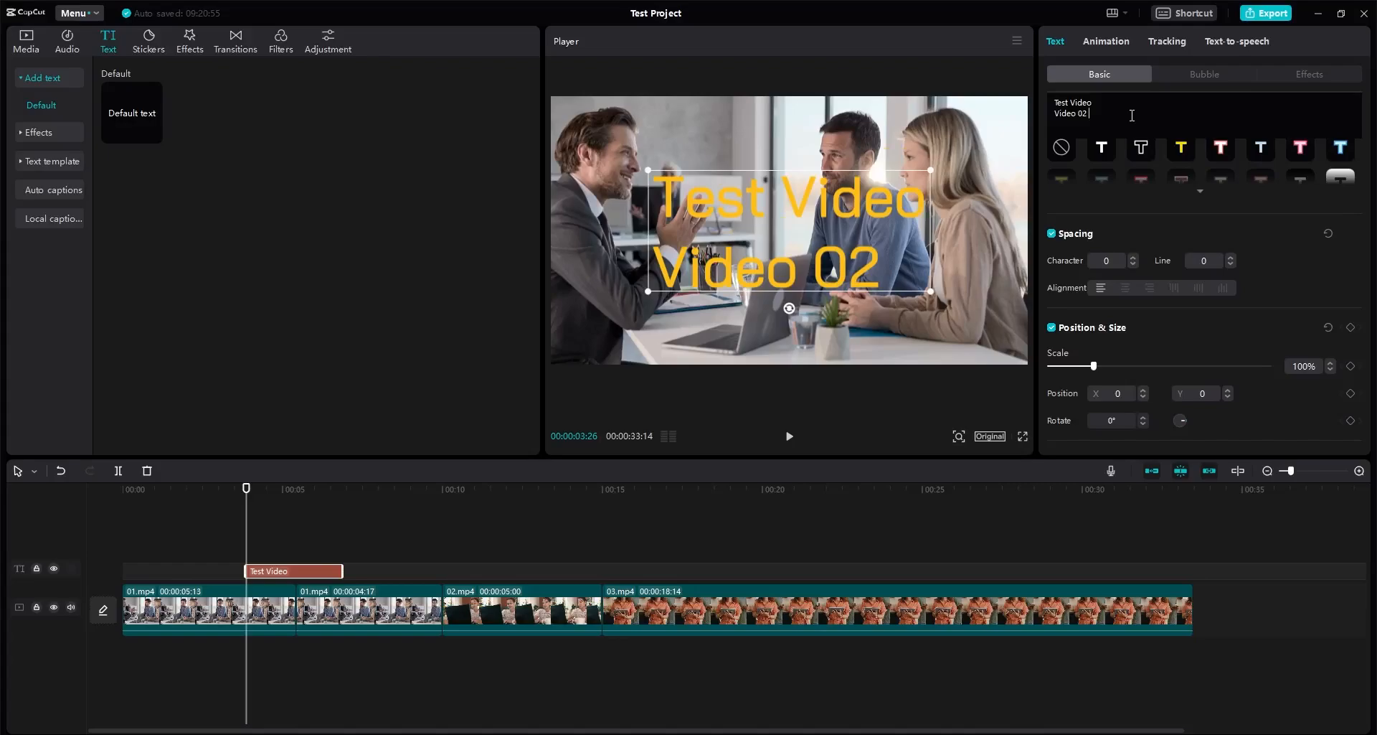
{"action": "key", "text": "Return"}
{"action": "type", "text": "Vddskjdsjd"}
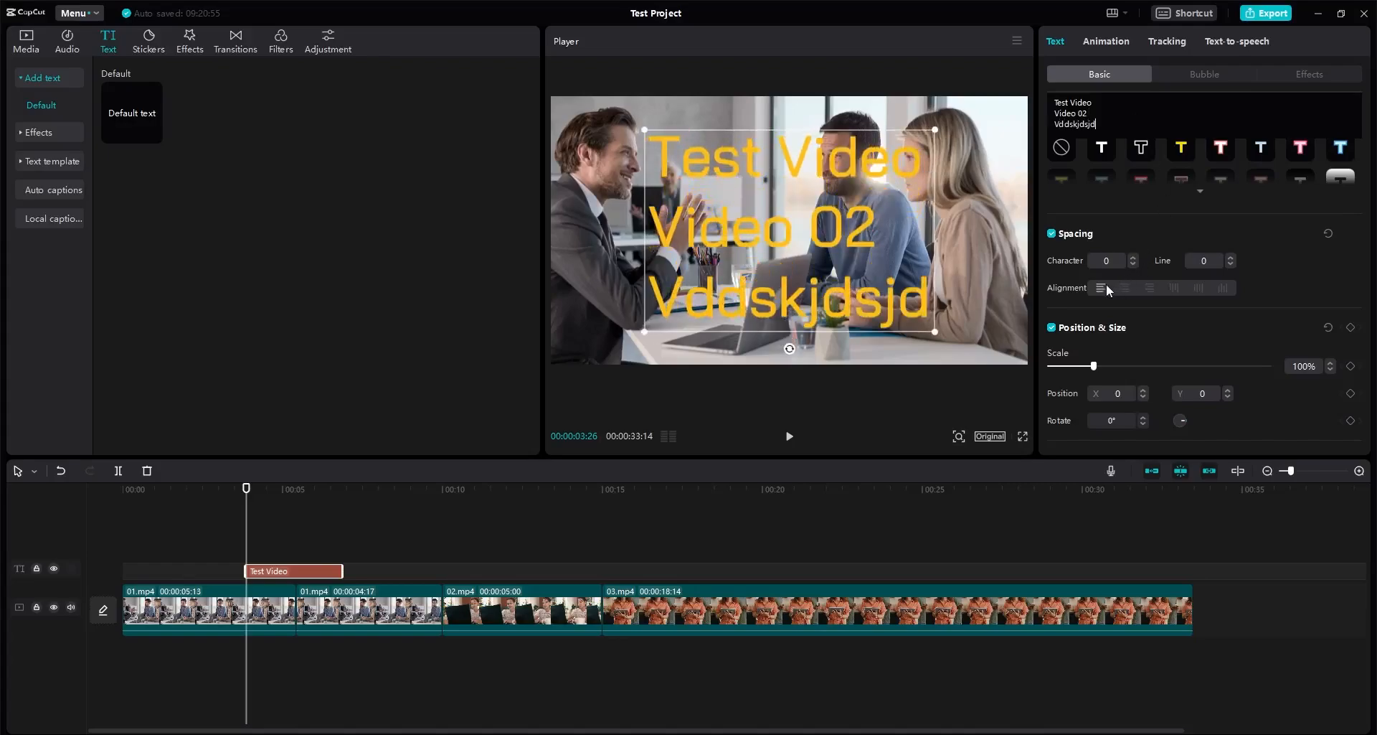
Step: Try the center, right and left alignments on the three-line title, followed by the three vertical alignments
{"action": "left_click", "coordinate": [1124, 289]}
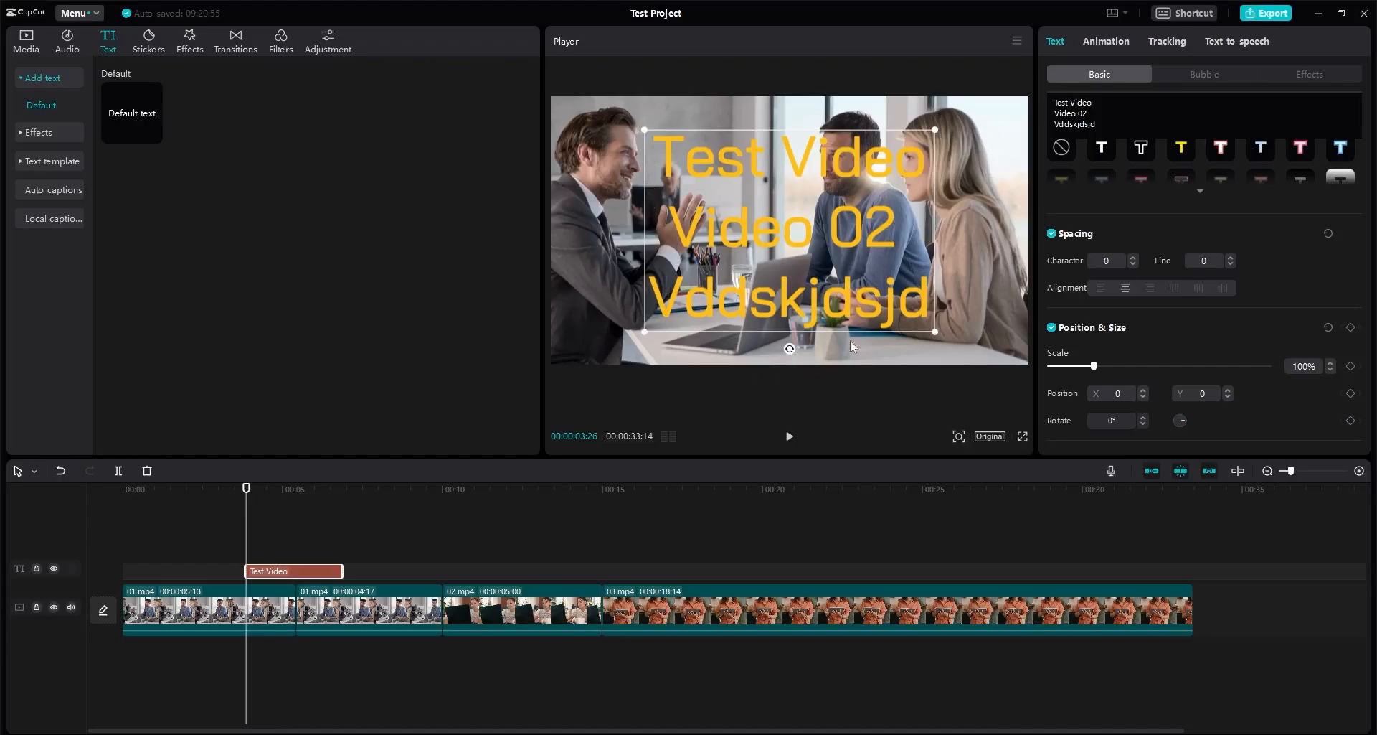
{"action": "left_click", "coordinate": [1149, 288]}
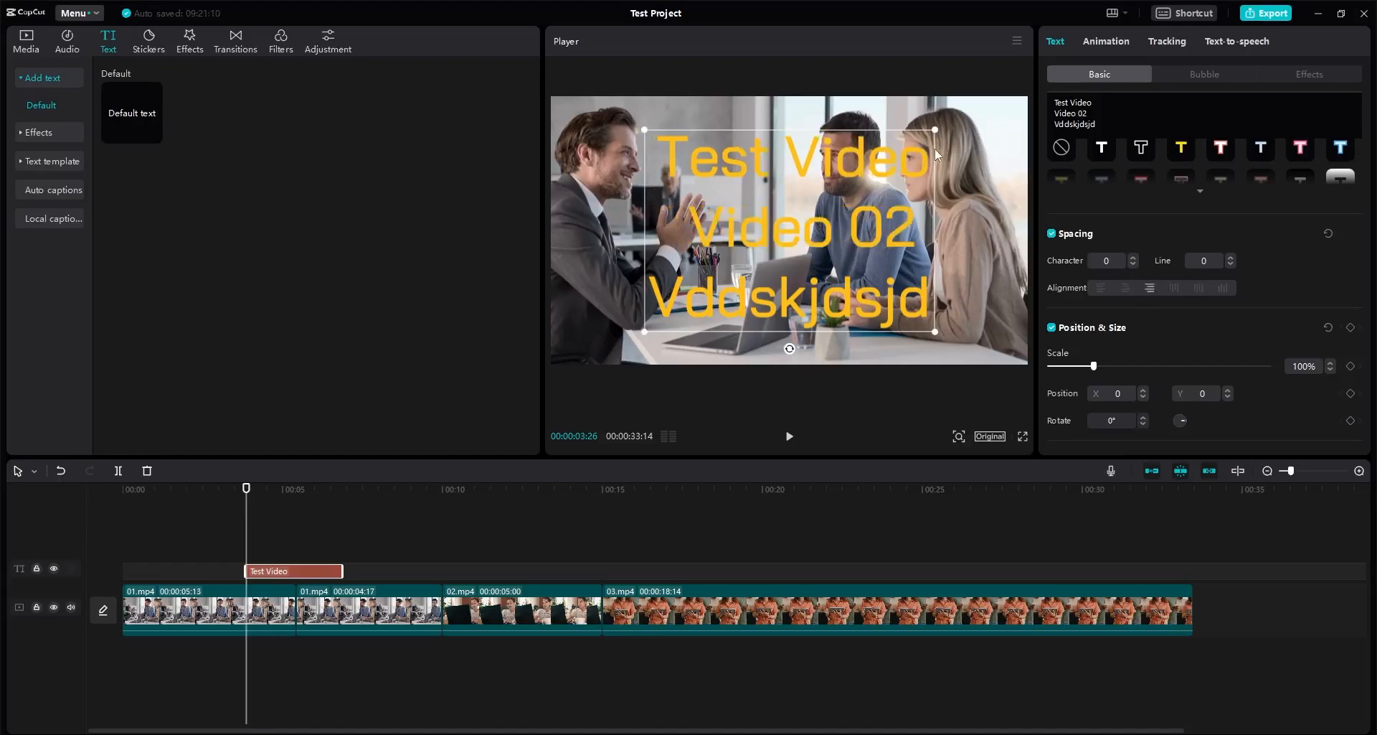
{"action": "left_click", "coordinate": [1099, 289]}
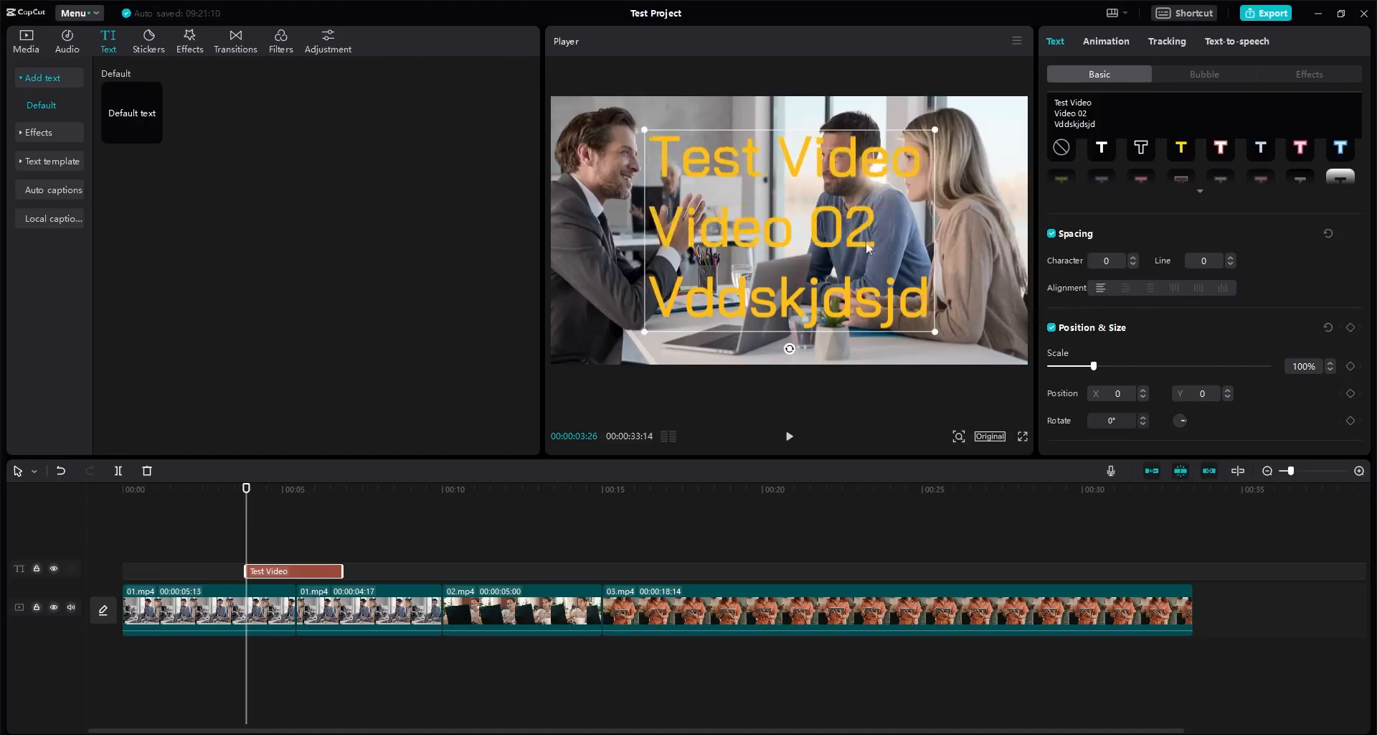
{"action": "left_click", "coordinate": [1175, 288]}
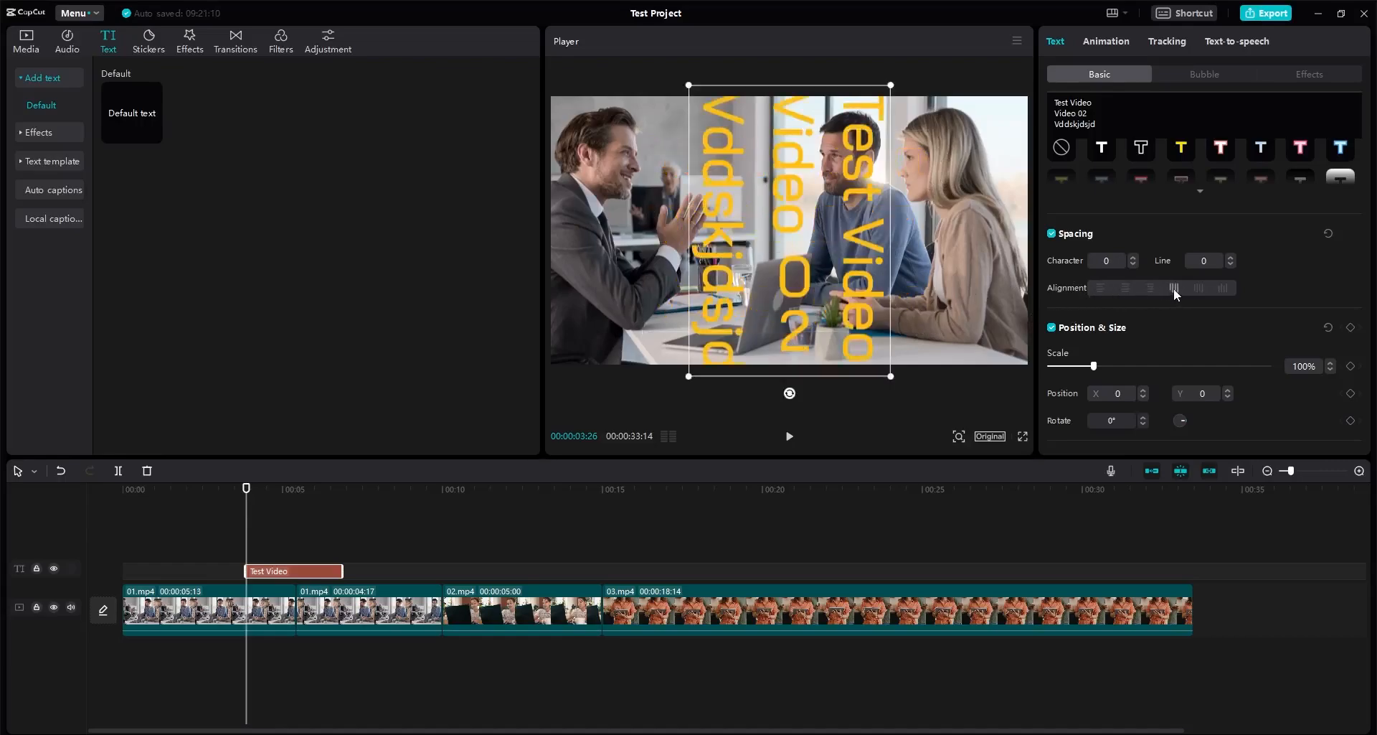
{"action": "left_click", "coordinate": [1197, 288]}
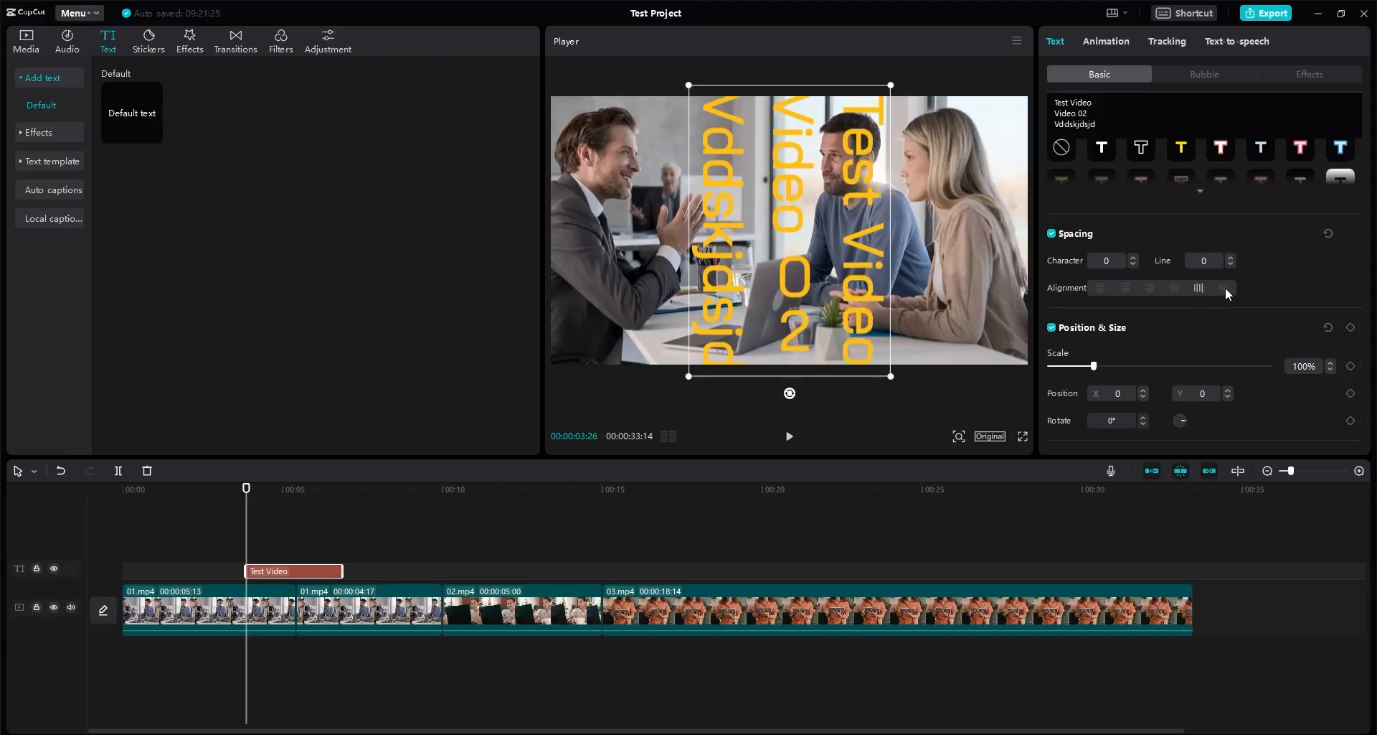
{"action": "left_click", "coordinate": [1223, 288]}
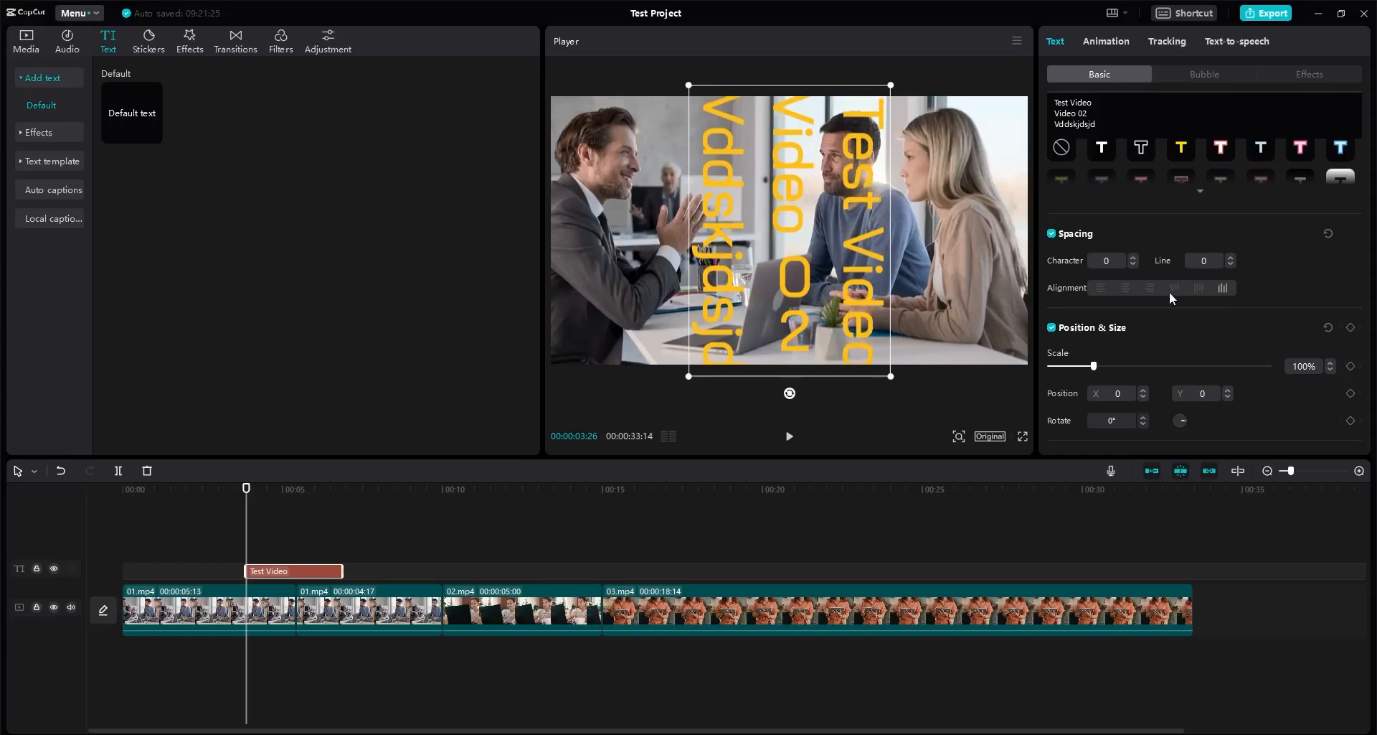
Step: Reset the title's spacing settings and delete the extra lines so only "Test Video" remains
{"action": "left_click", "coordinate": [1328, 235]}
{"action": "left_click_drag", "start_coordinate": [1121, 125], "coordinate": [1033, 117]}
{"action": "key", "text": "BackSpace"}
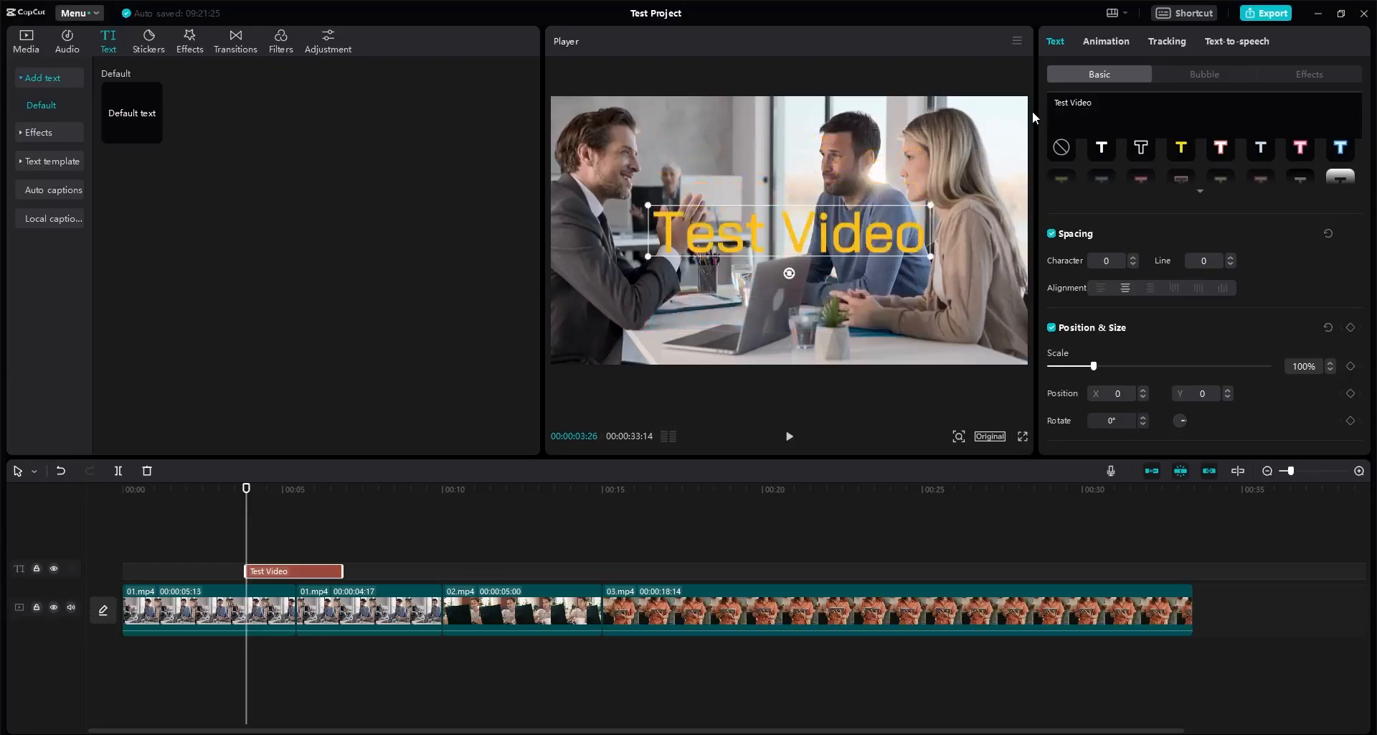
{"action": "left_click", "coordinate": [1095, 239]}
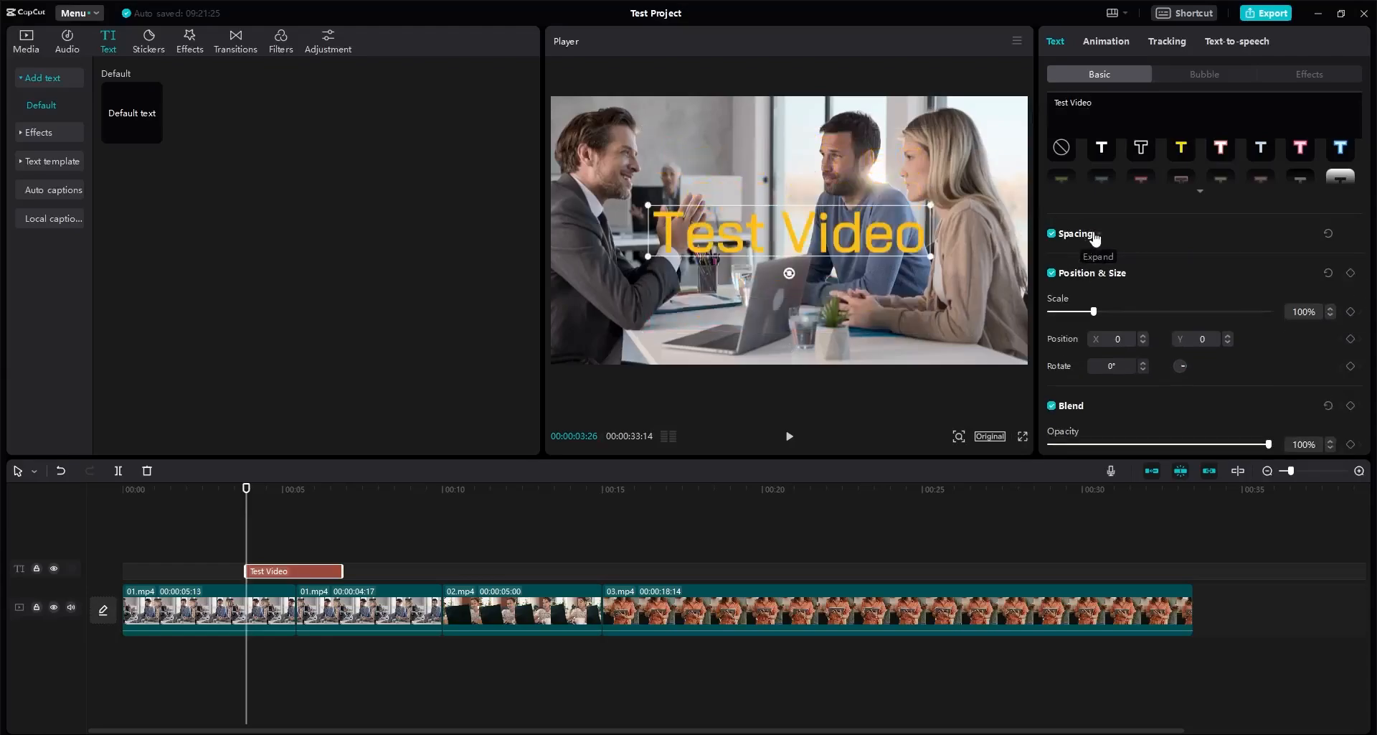
Step: Scale the title down to 90%
{"action": "scroll", "coordinate": [1108, 239], "scroll_direction": "up", "scroll_amount": 5}
{"action": "scroll", "coordinate": [1086, 179], "scroll_direction": "down", "scroll_amount": 5}
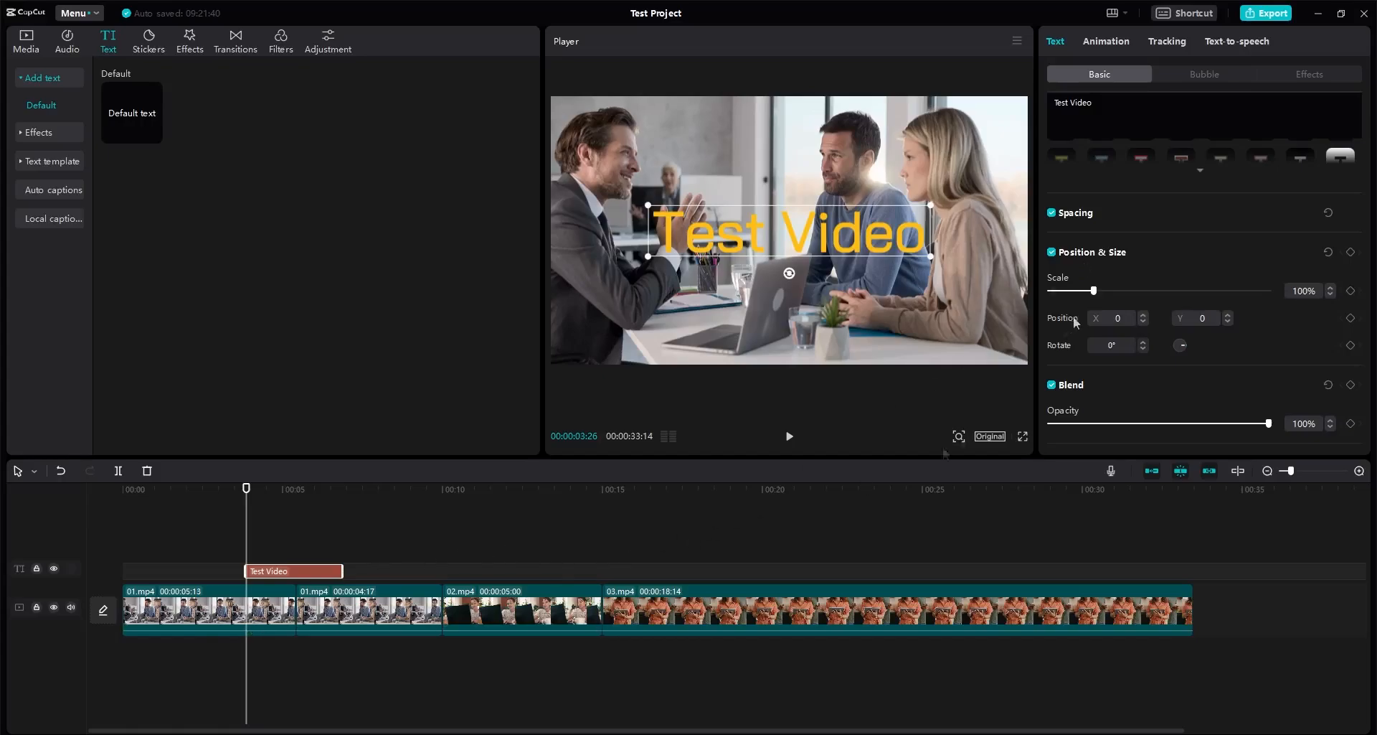
{"action": "mouse_move", "coordinate": [1096, 290]}
{"action": "left_mouse_down"}
{"action": "mouse_move", "coordinate": [1066, 295]}
{"action": "mouse_move", "coordinate": [1115, 294]}
{"action": "mouse_move", "coordinate": [1092, 307]}
{"action": "left_mouse_up"}
Step: Try horizontal title positions of 100, 500 and 1000, and return the X position to 0
{"action": "left_click", "coordinate": [1114, 318]}
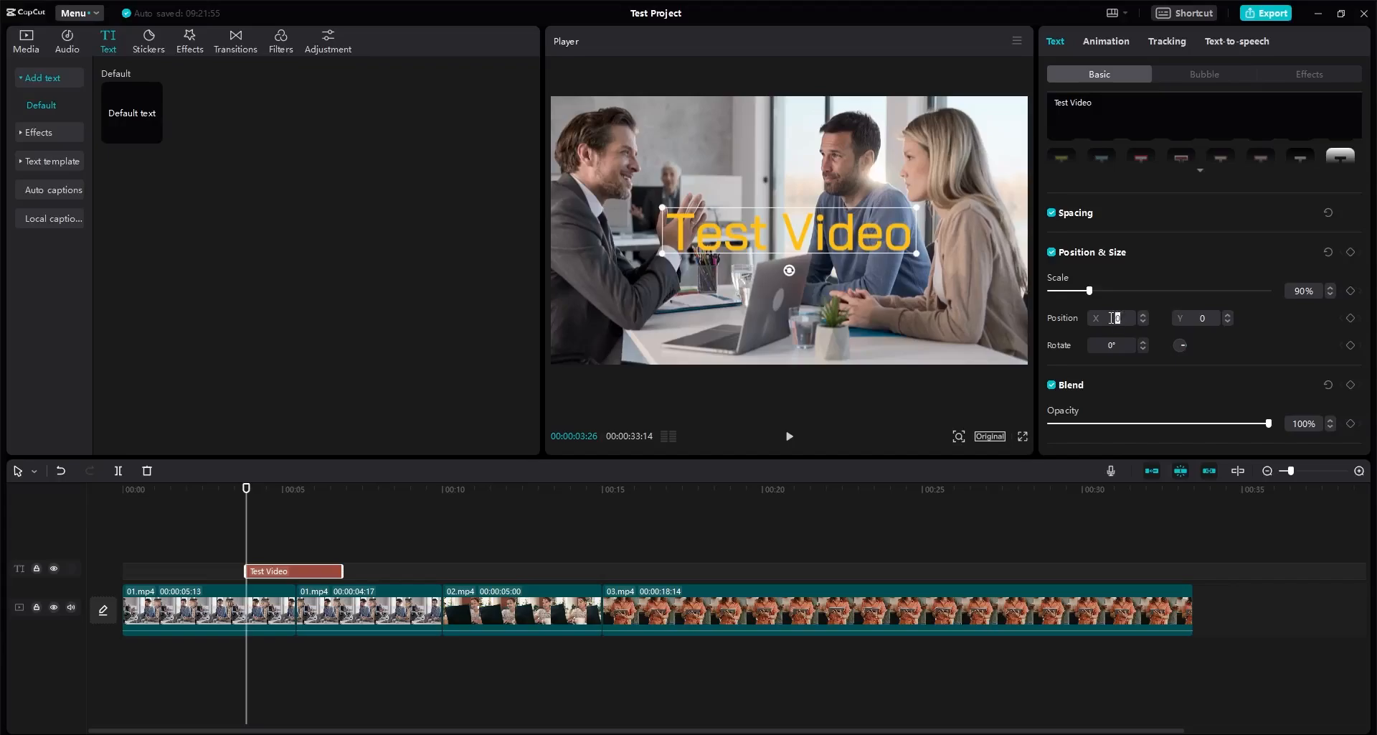
{"action": "type", "text": "100"}
{"action": "key", "text": "Return"}
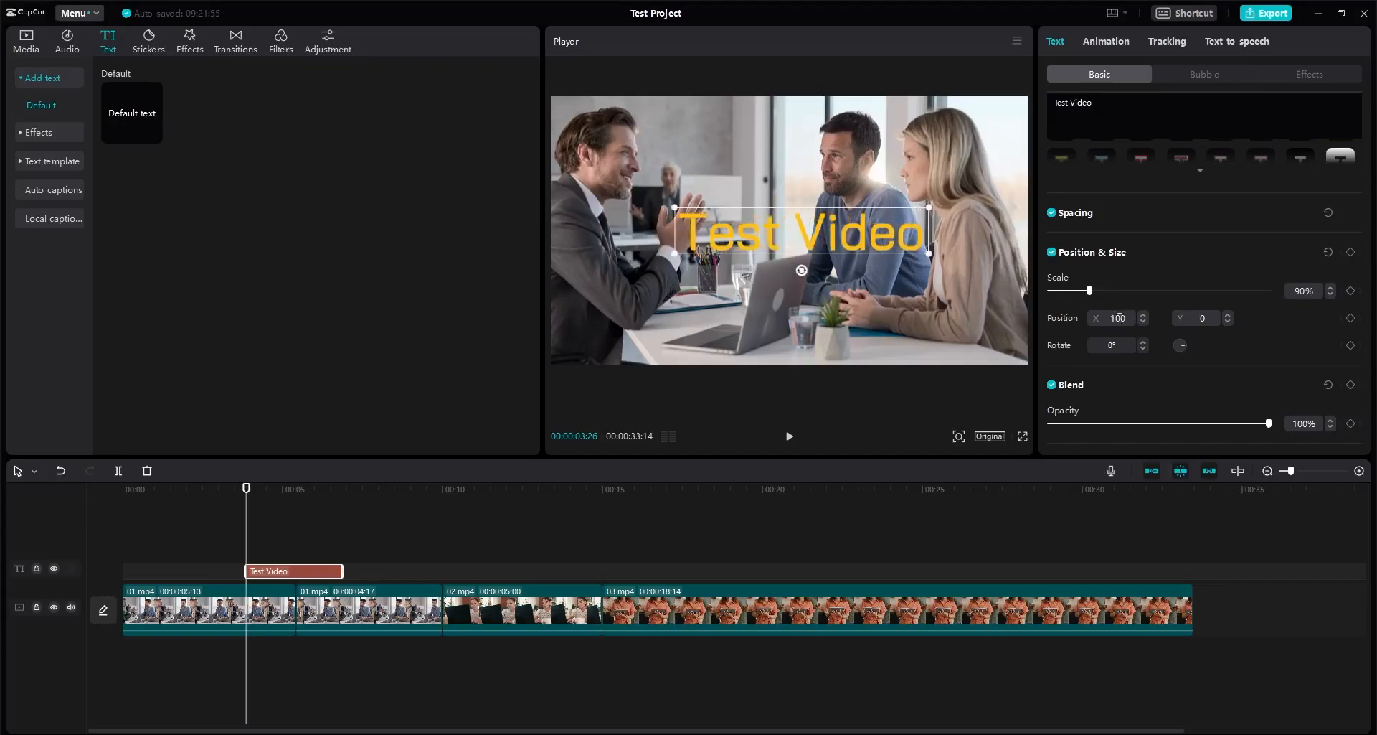
{"action": "type", "text": "200"}
{"action": "key", "text": "Return"}
{"action": "left_click_drag", "start_coordinate": [1126, 318], "coordinate": [1054, 318]}
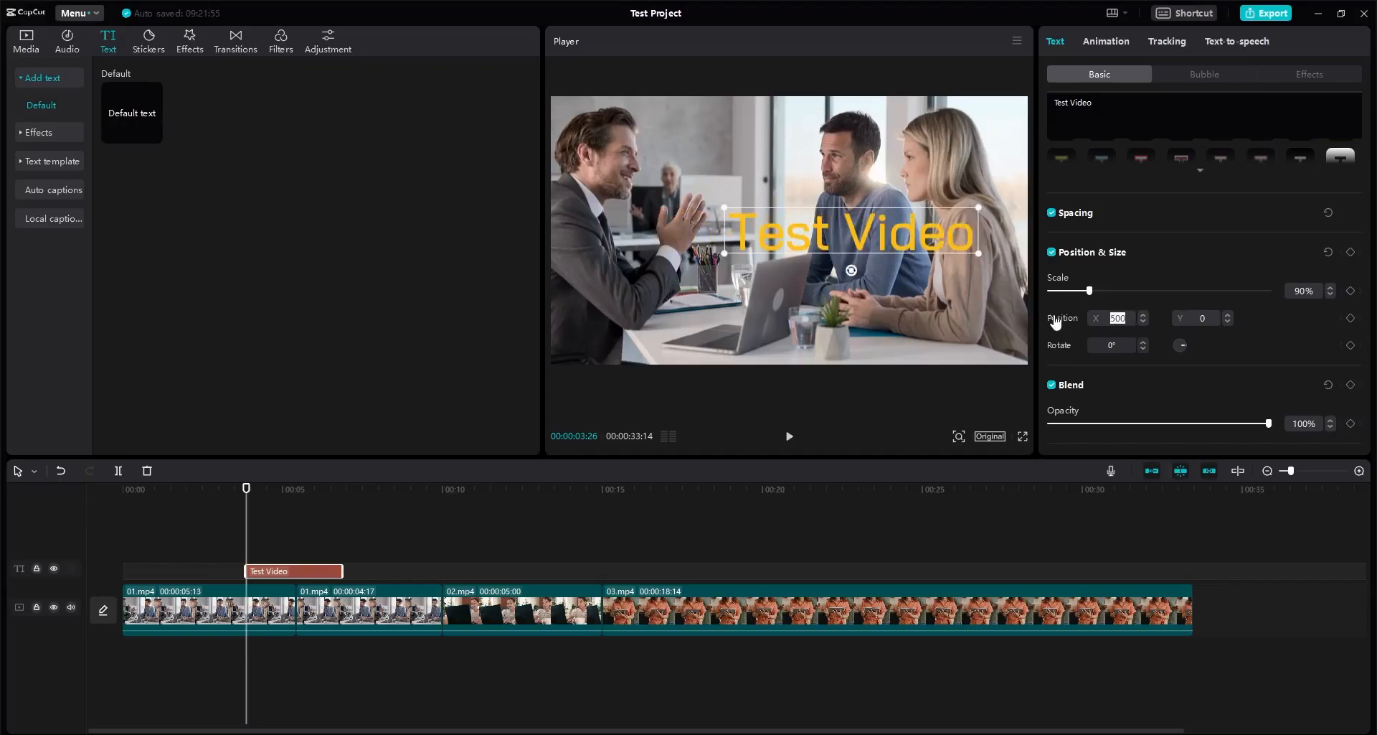
{"action": "type", "text": "1000"}
{"action": "key", "text": "Return"}
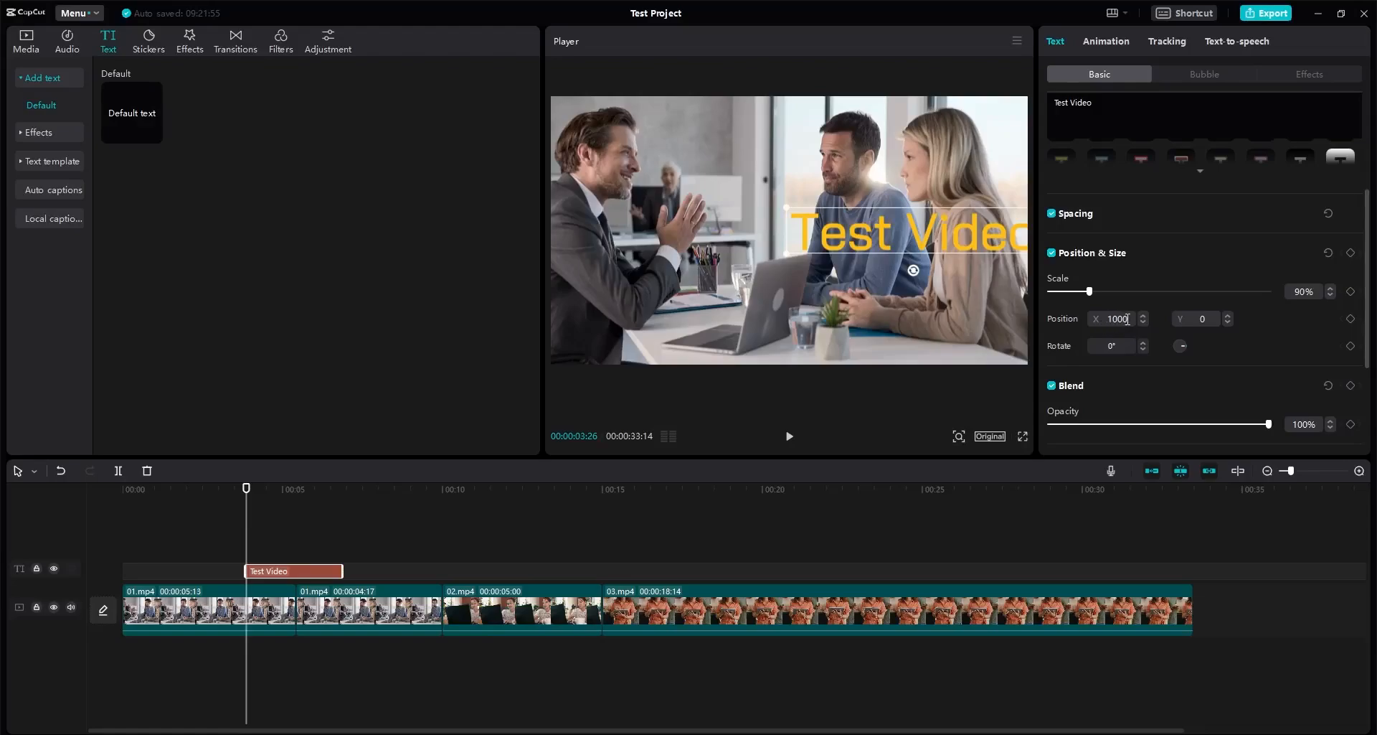
{"action": "left_click_drag", "start_coordinate": [1127, 319], "coordinate": [1103, 323]}
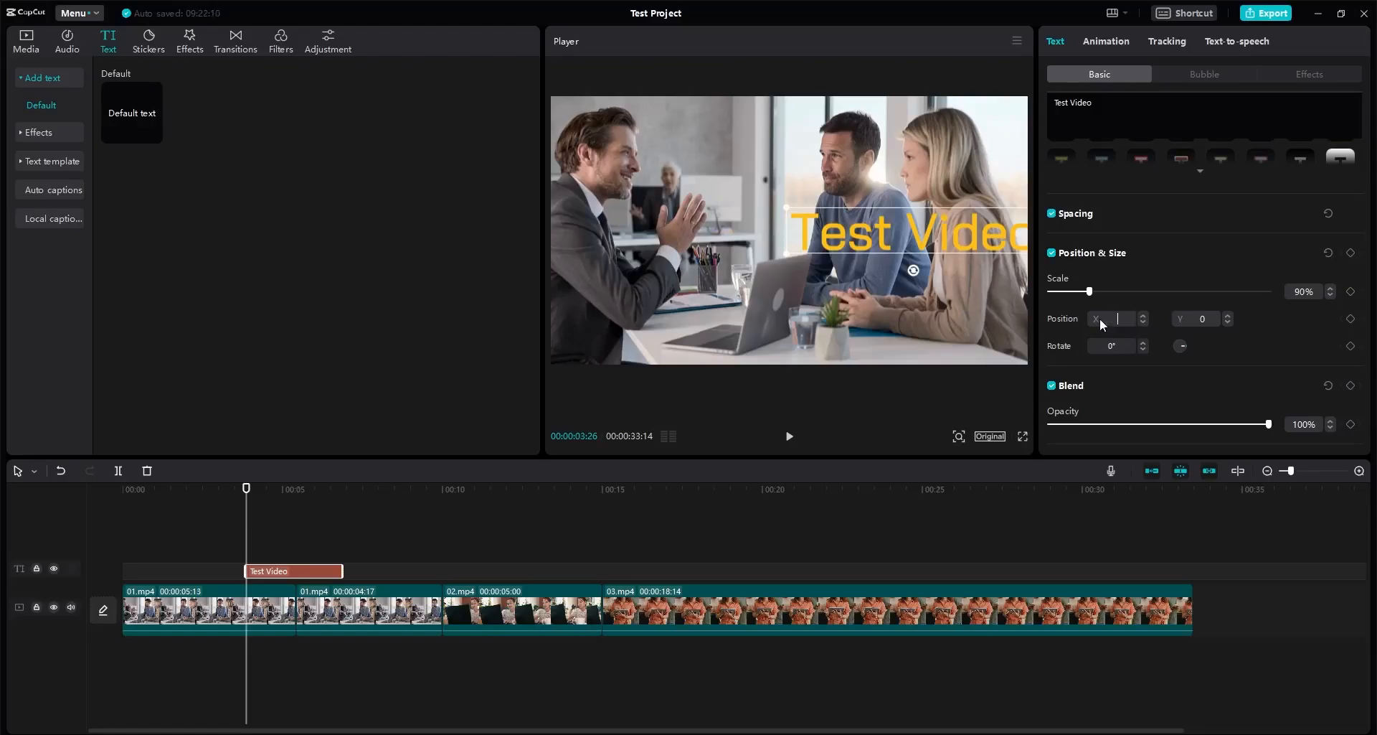
{"action": "type", "text": "0"}
{"action": "key", "text": "Return"}
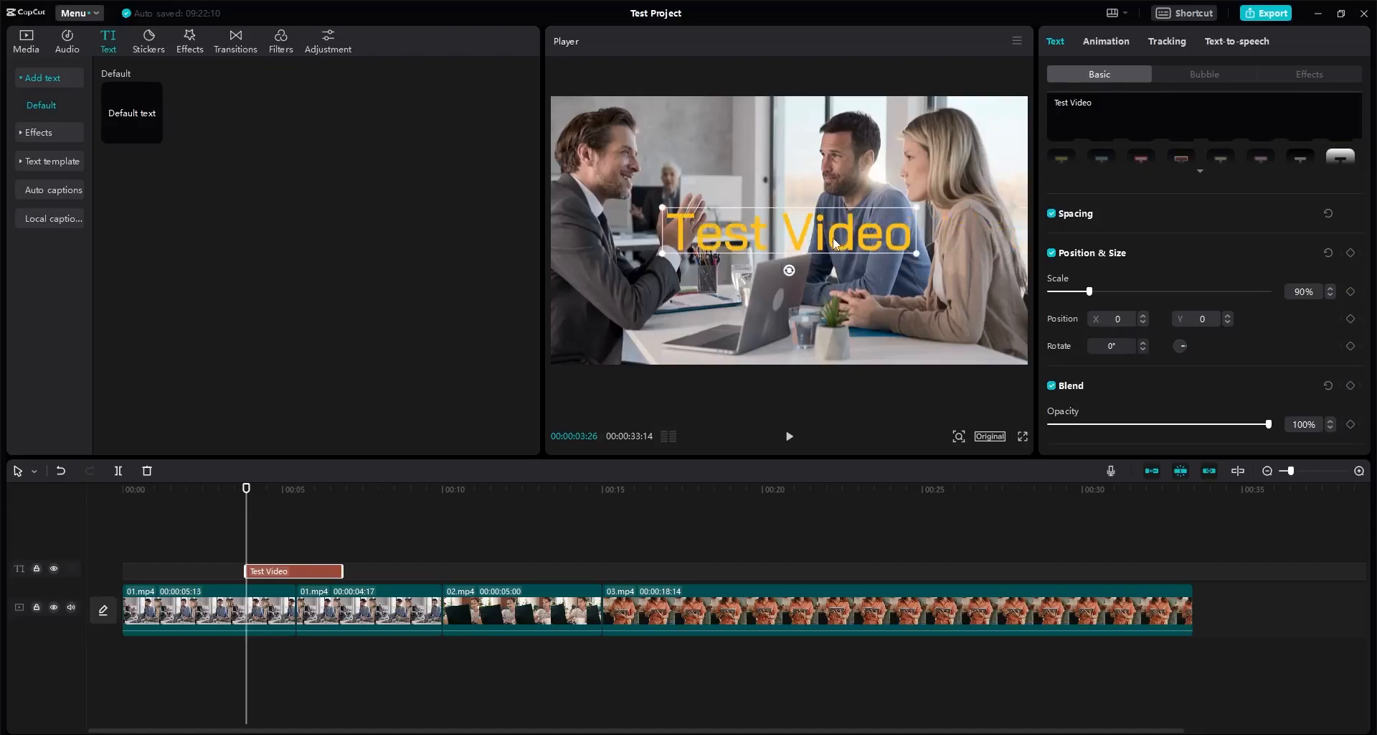
Step: Move the title straight up in the preview to about Y 251 and back to the center of the frame
{"action": "left_click_drag", "start_coordinate": [836, 244], "coordinate": [835, 170]}
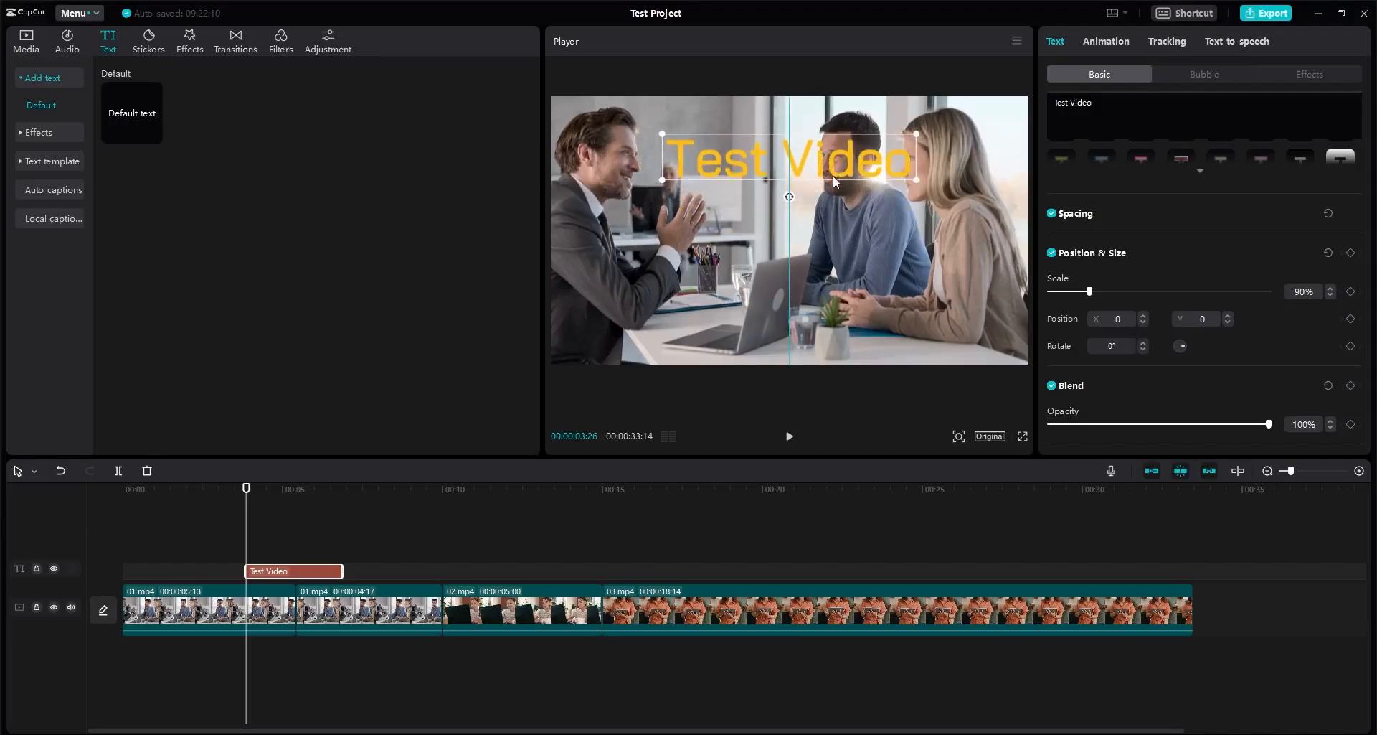
{"action": "mouse_move", "coordinate": [833, 205]}
{"action": "left_mouse_down"}
{"action": "mouse_move", "coordinate": [835, 237]}
{"action": "mouse_move", "coordinate": [768, 234]}
{"action": "mouse_move", "coordinate": [834, 231]}
{"action": "left_mouse_up"}
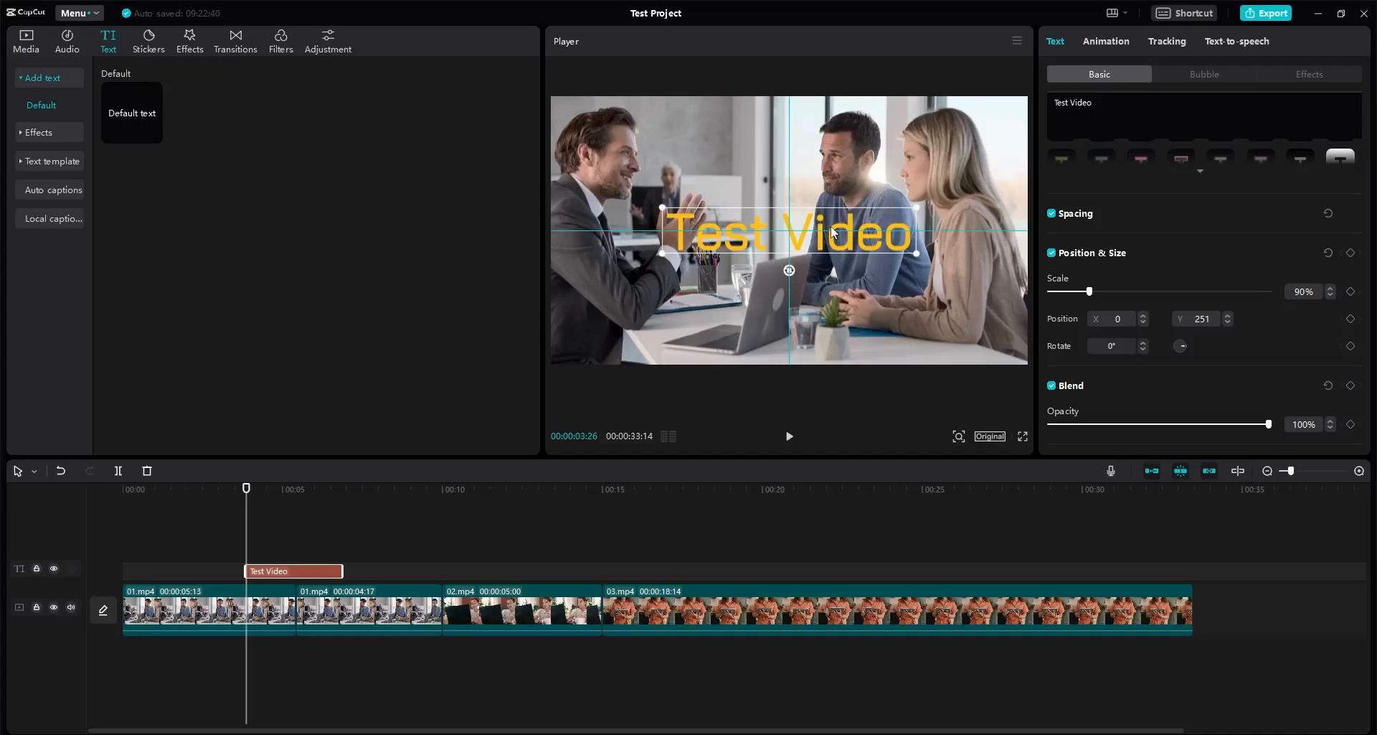
{"action": "left_click_drag", "start_coordinate": [834, 232], "coordinate": [834, 232]}
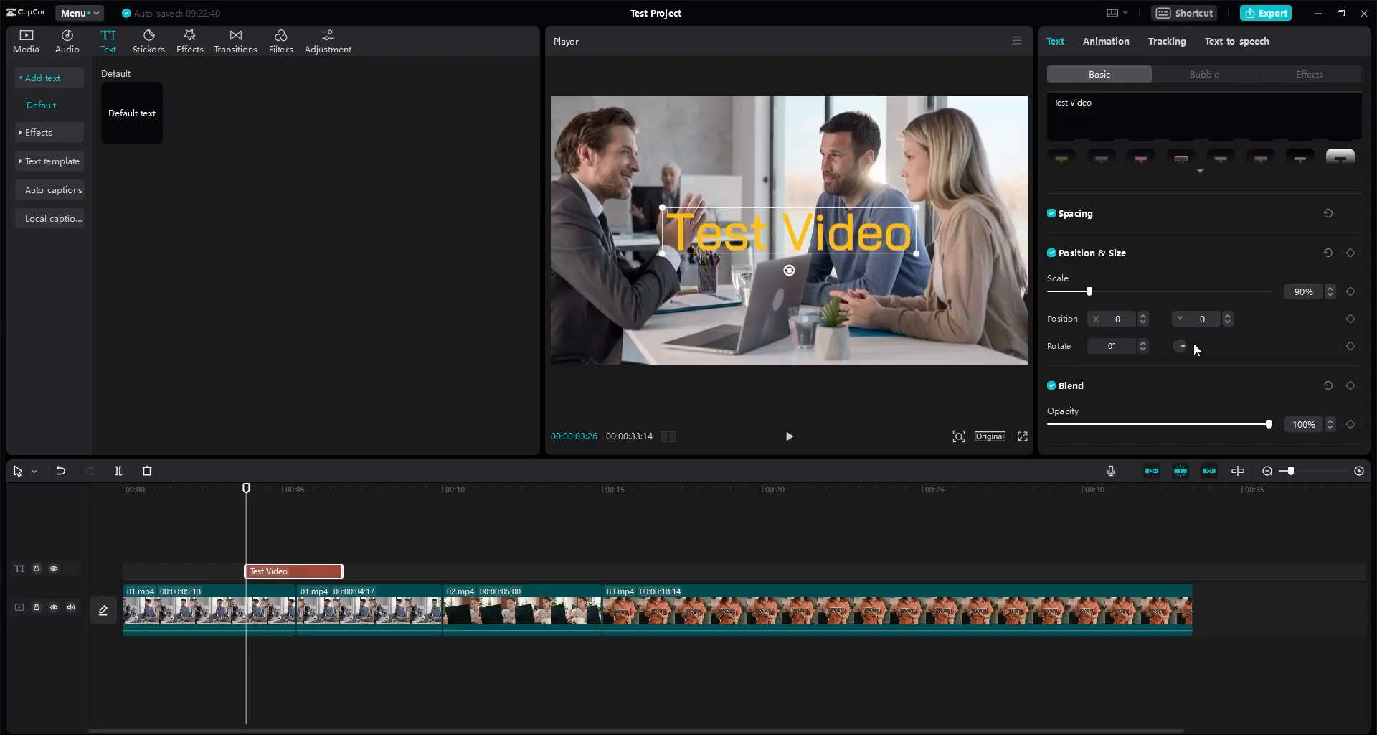
{"action": "left_click", "coordinate": [1122, 254]}
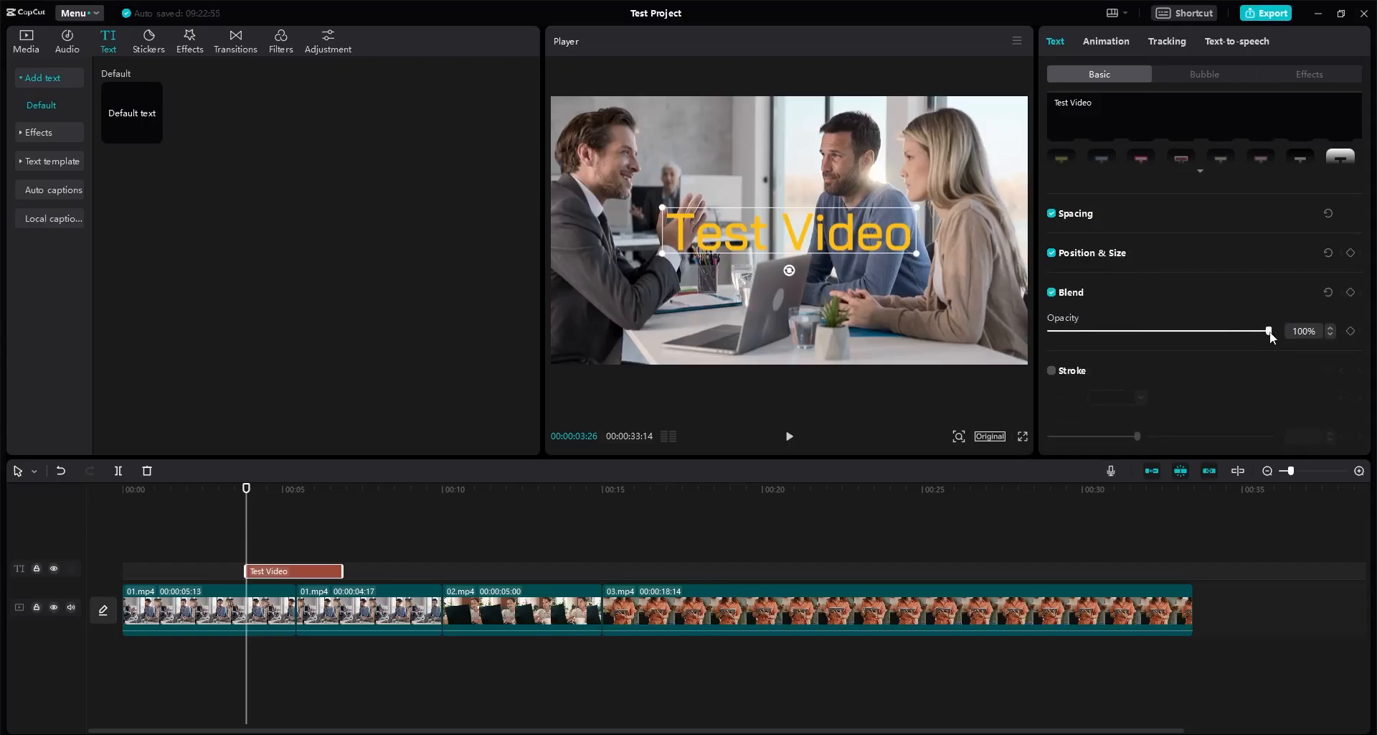
Step: Fade the title's opacity down to 0% and bring it back up to 100%
{"action": "left_click_drag", "start_coordinate": [1269, 331], "coordinate": [1018, 326]}
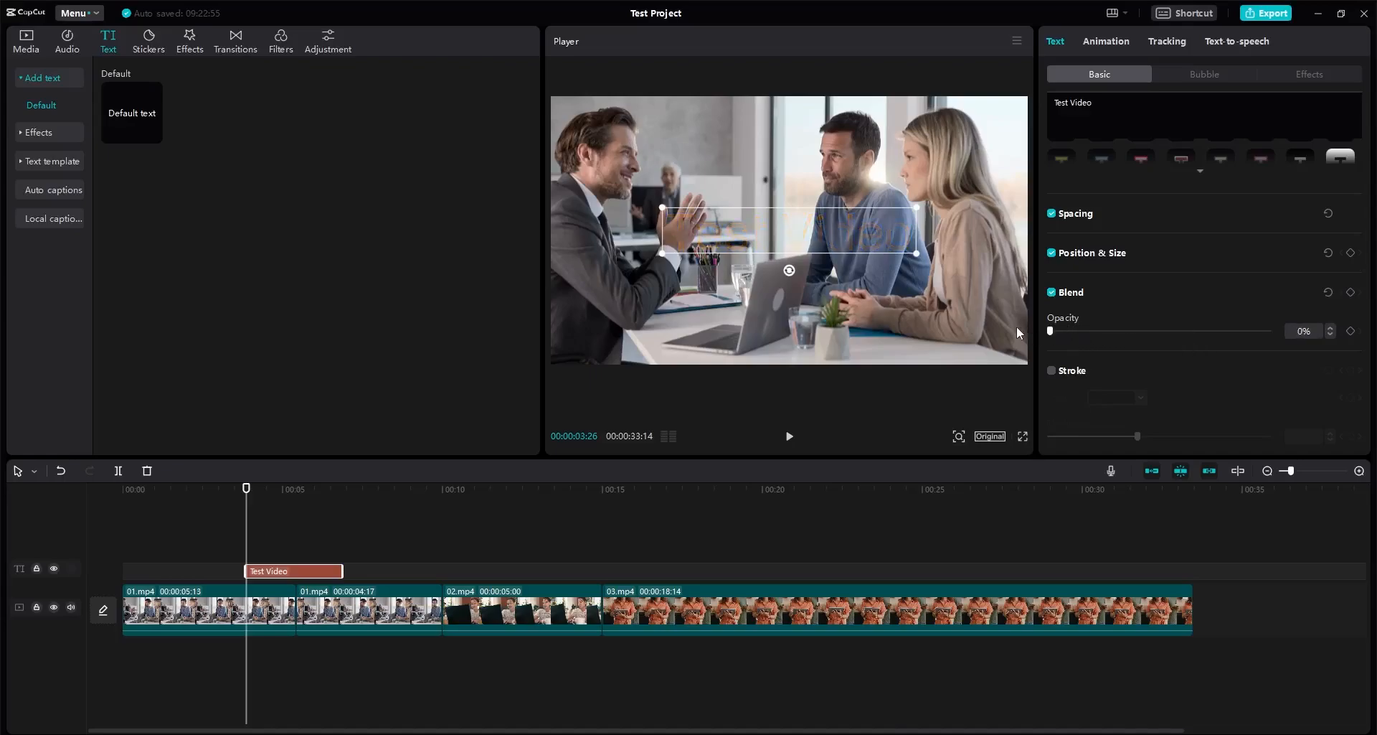
{"action": "left_click_drag", "start_coordinate": [1063, 331], "coordinate": [1080, 331]}
{"action": "left_click_drag", "start_coordinate": [1087, 329], "coordinate": [1242, 333]}
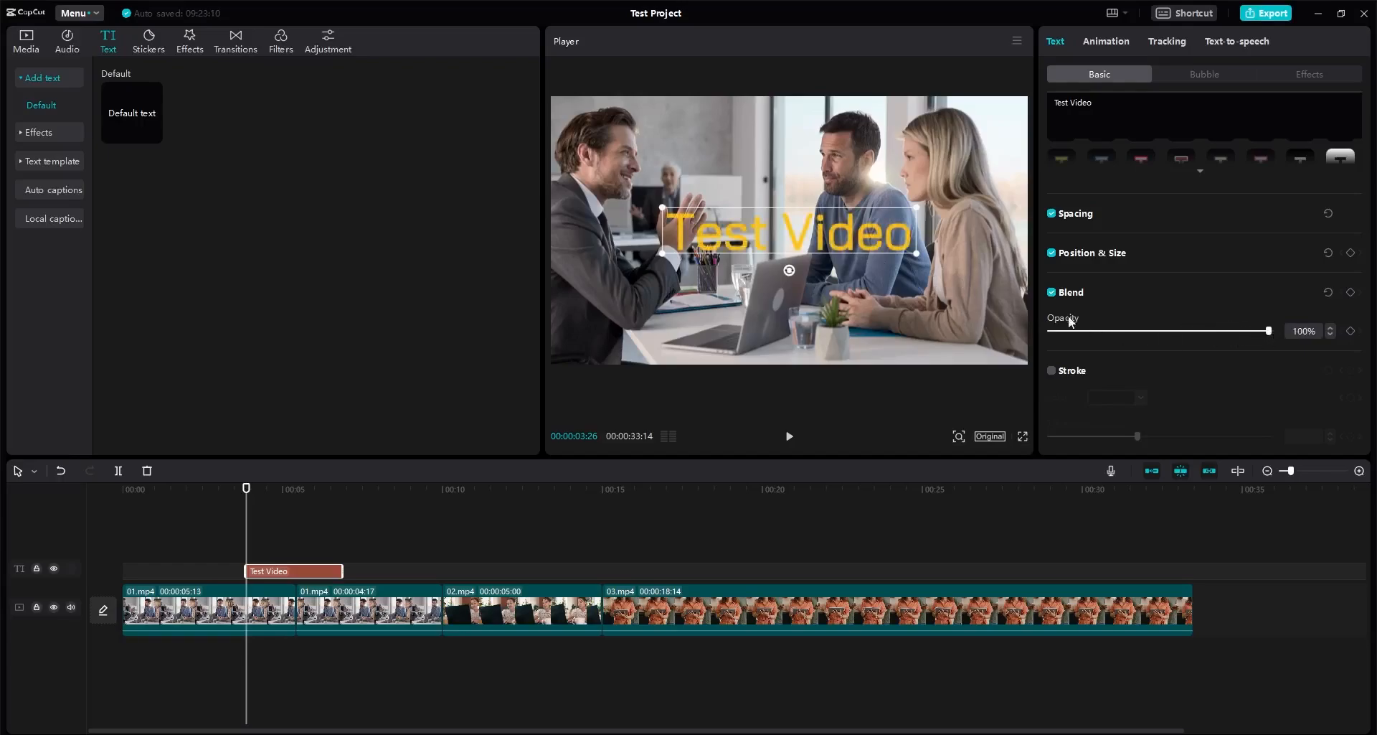
{"action": "left_click", "coordinate": [1091, 296]}
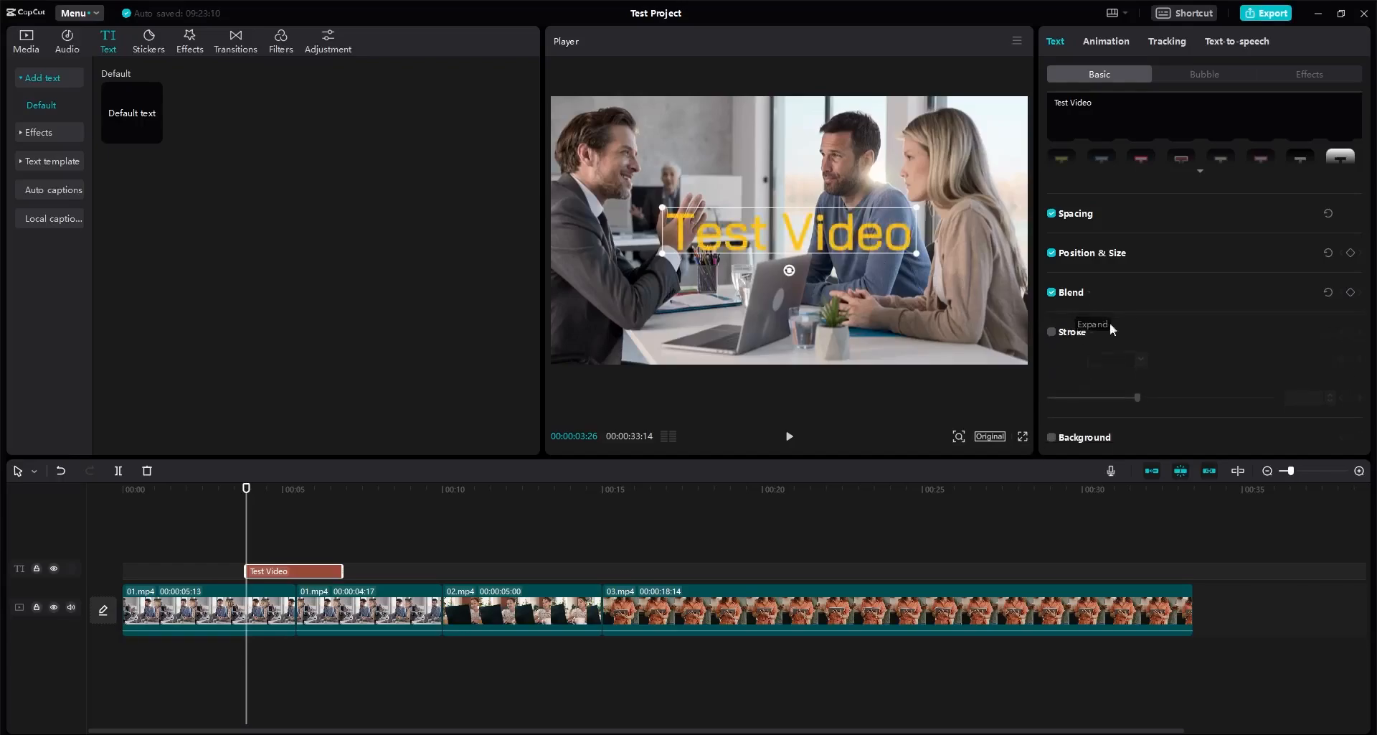
Step: Turn on the stroke for the "Test Video" title
{"action": "scroll", "coordinate": [1184, 343], "scroll_direction": "down", "scroll_amount": 1}
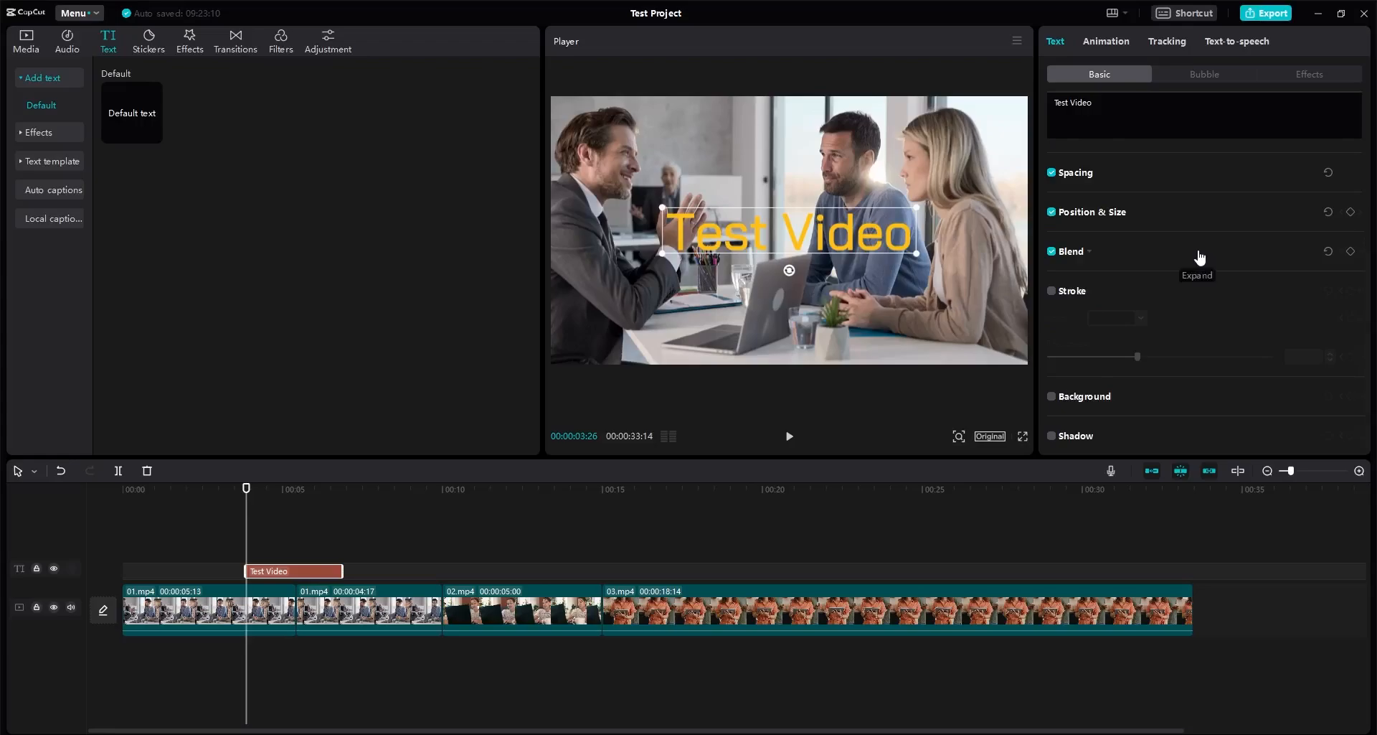
{"action": "scroll", "coordinate": [1219, 271], "scroll_direction": "up", "scroll_amount": 3}
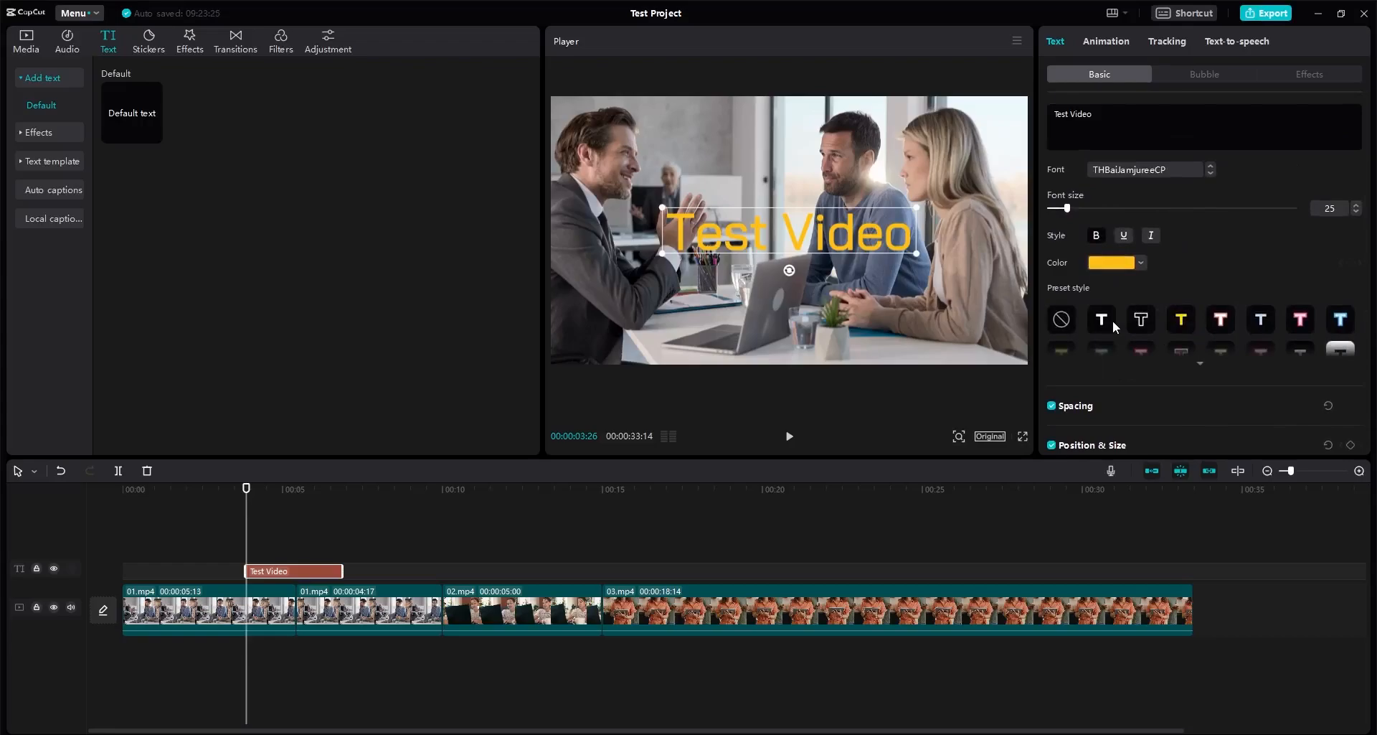
{"action": "scroll", "coordinate": [1112, 320], "scroll_direction": "down", "scroll_amount": 3}
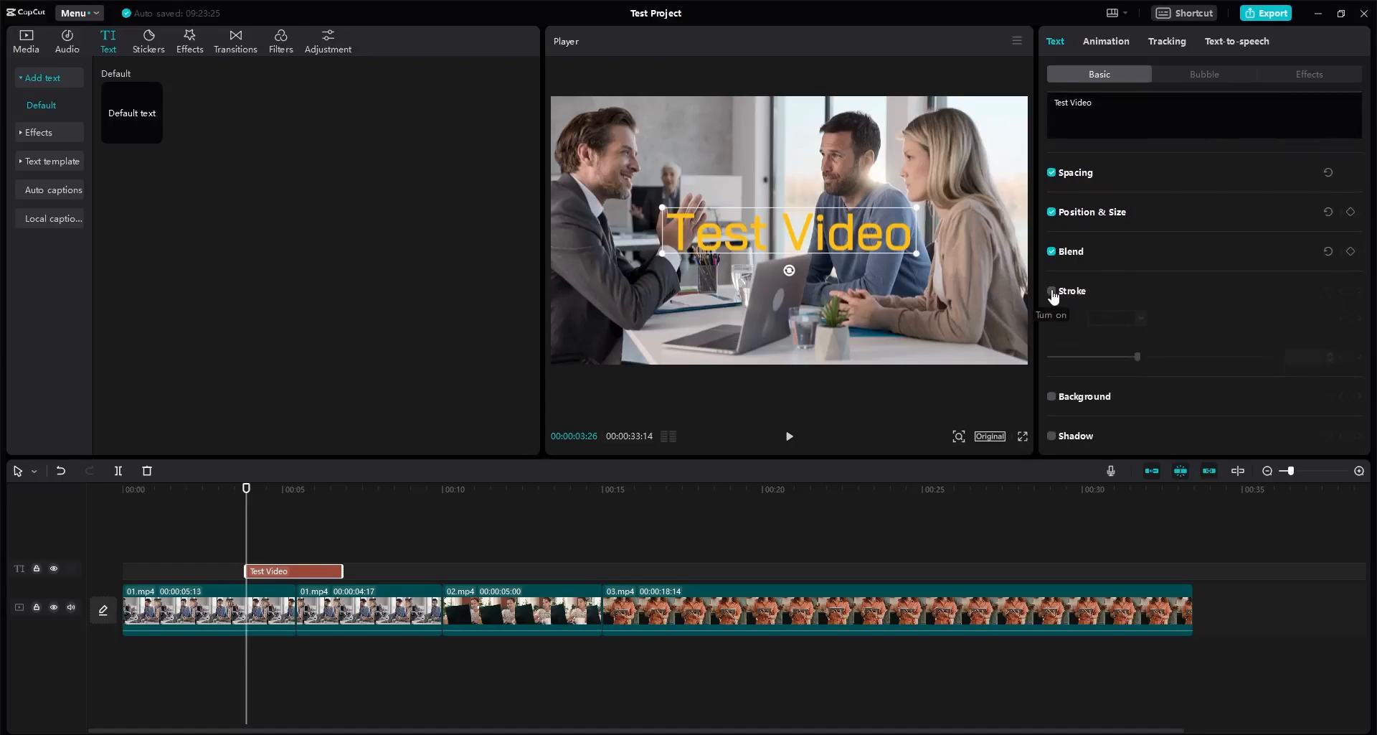
{"action": "left_click", "coordinate": [1053, 292]}
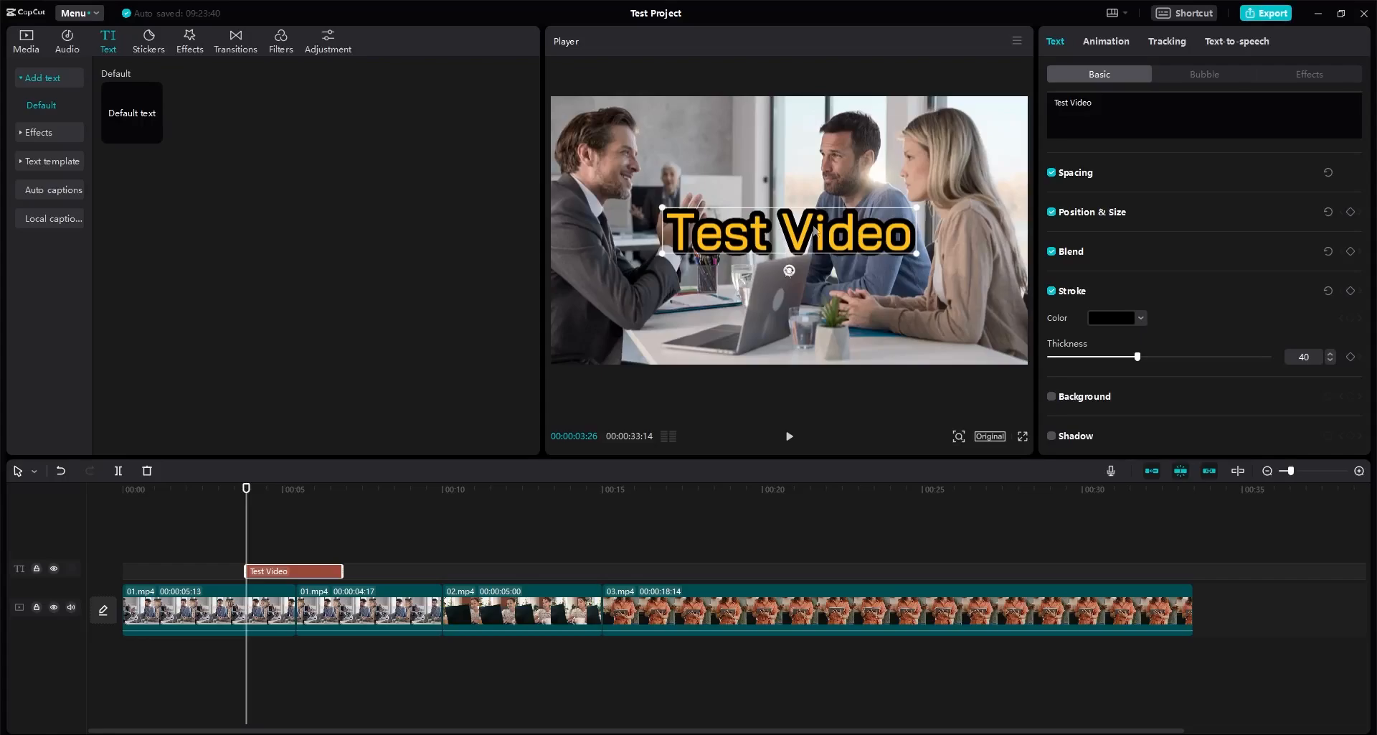
Step: Try a white stroke on the title, return the stroke color to black and set its thickness to 17
{"action": "left_click", "coordinate": [1136, 322]}
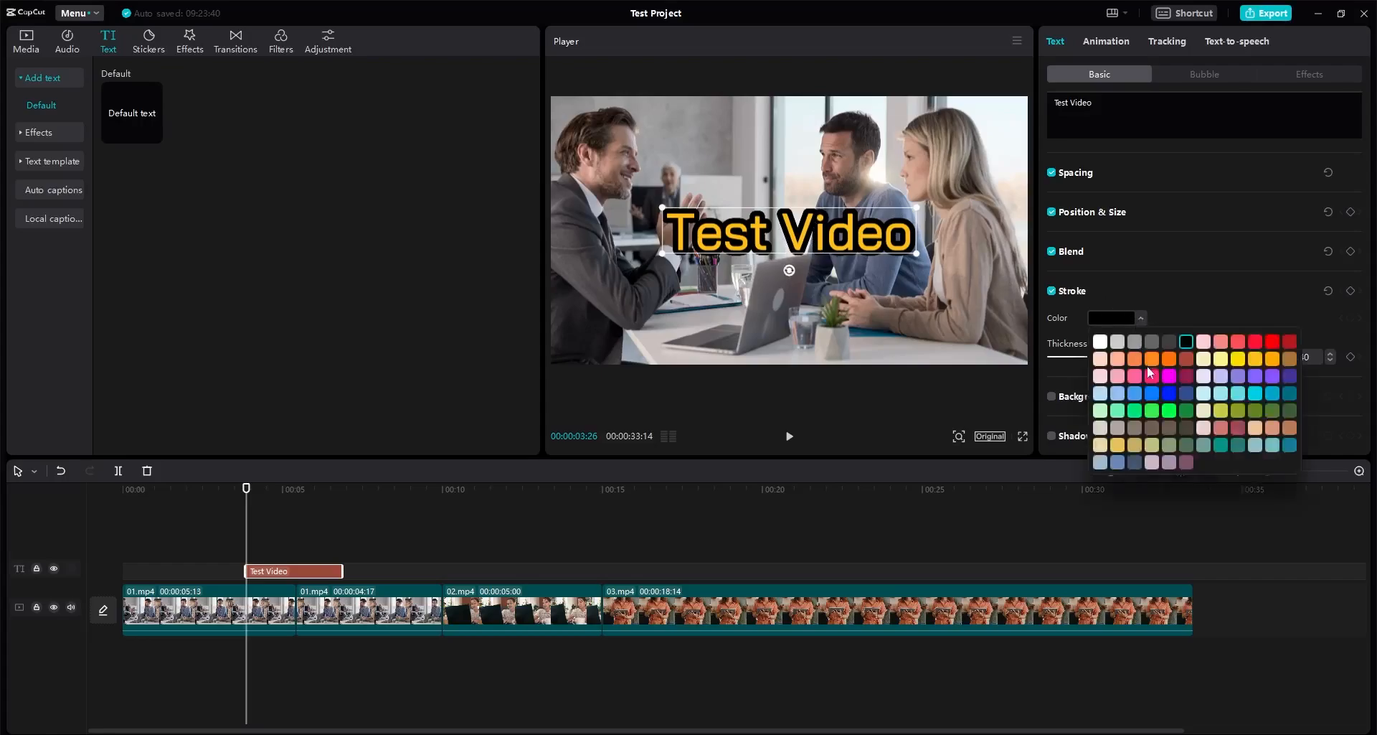
{"action": "left_click", "coordinate": [1101, 343]}
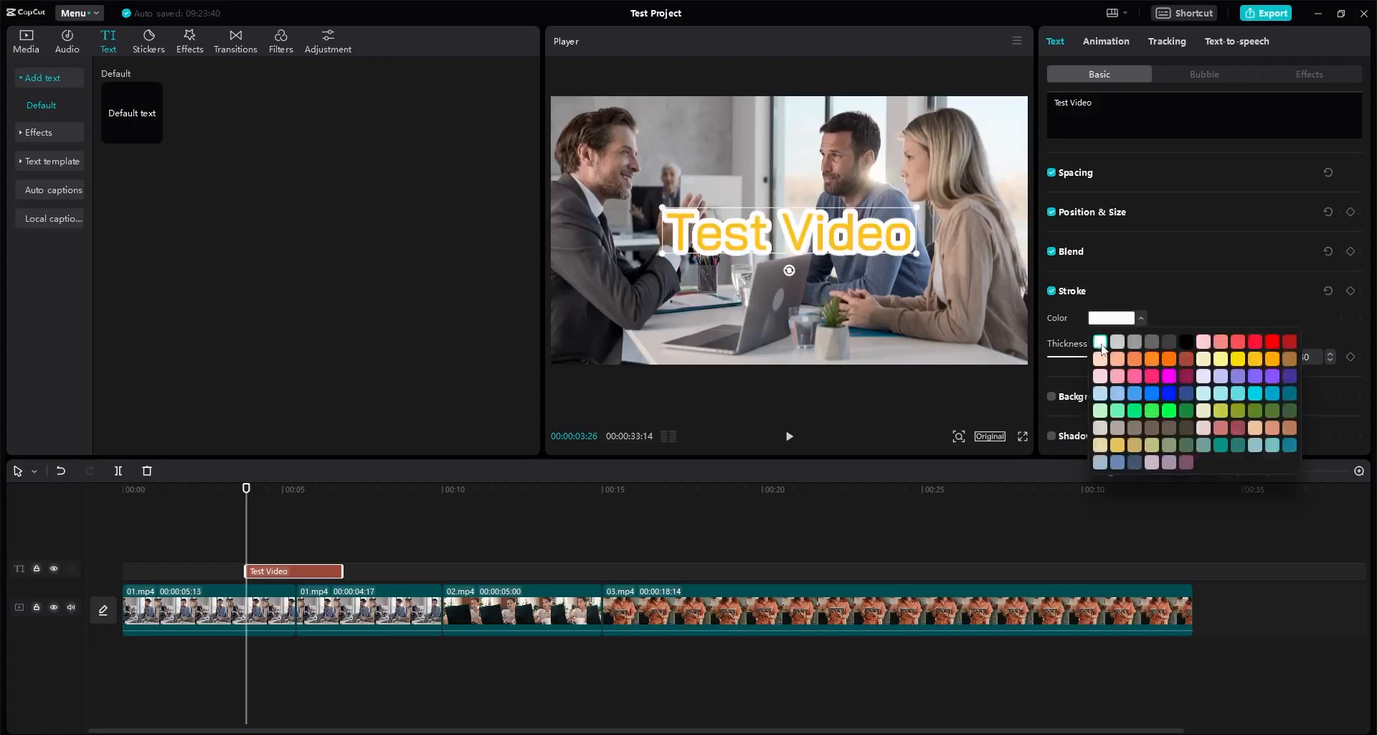
{"action": "left_click", "coordinate": [1202, 343]}
{"action": "left_click", "coordinate": [1186, 342]}
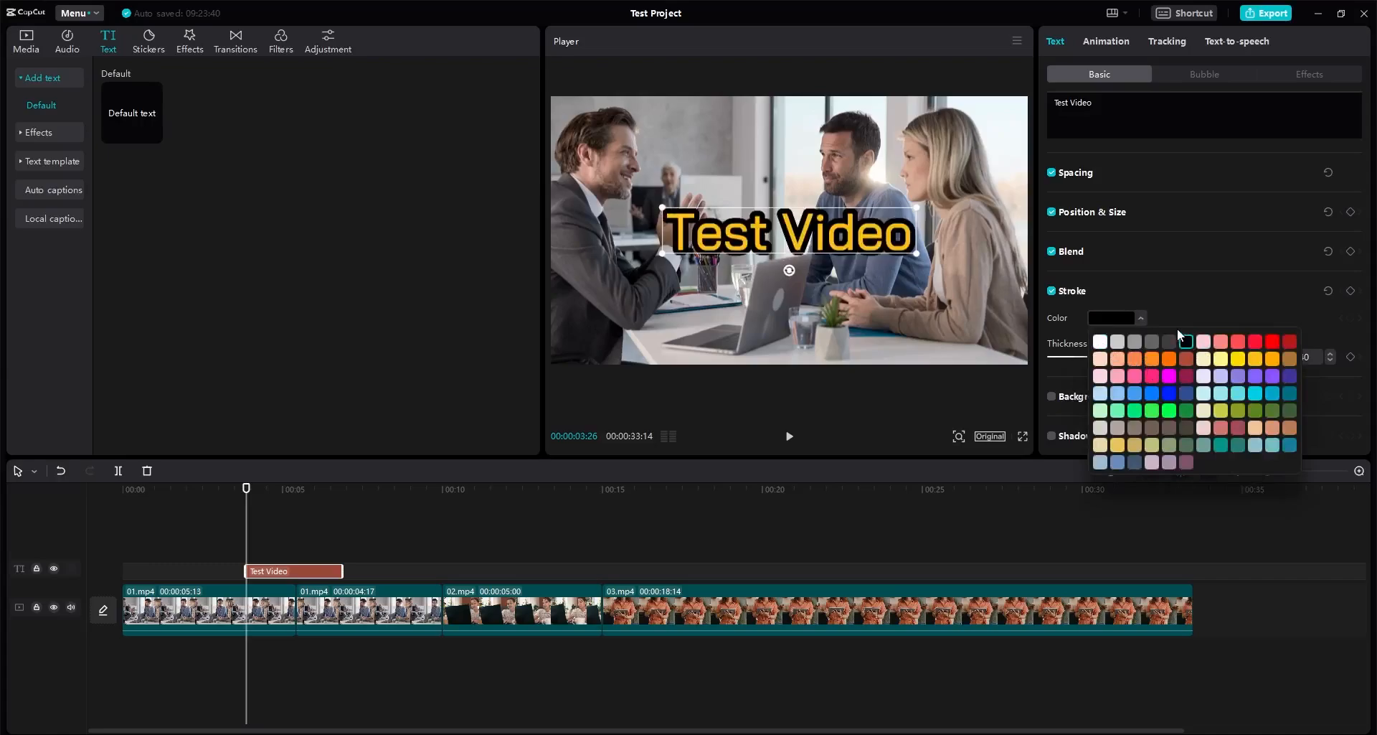
{"action": "left_click", "coordinate": [1140, 319]}
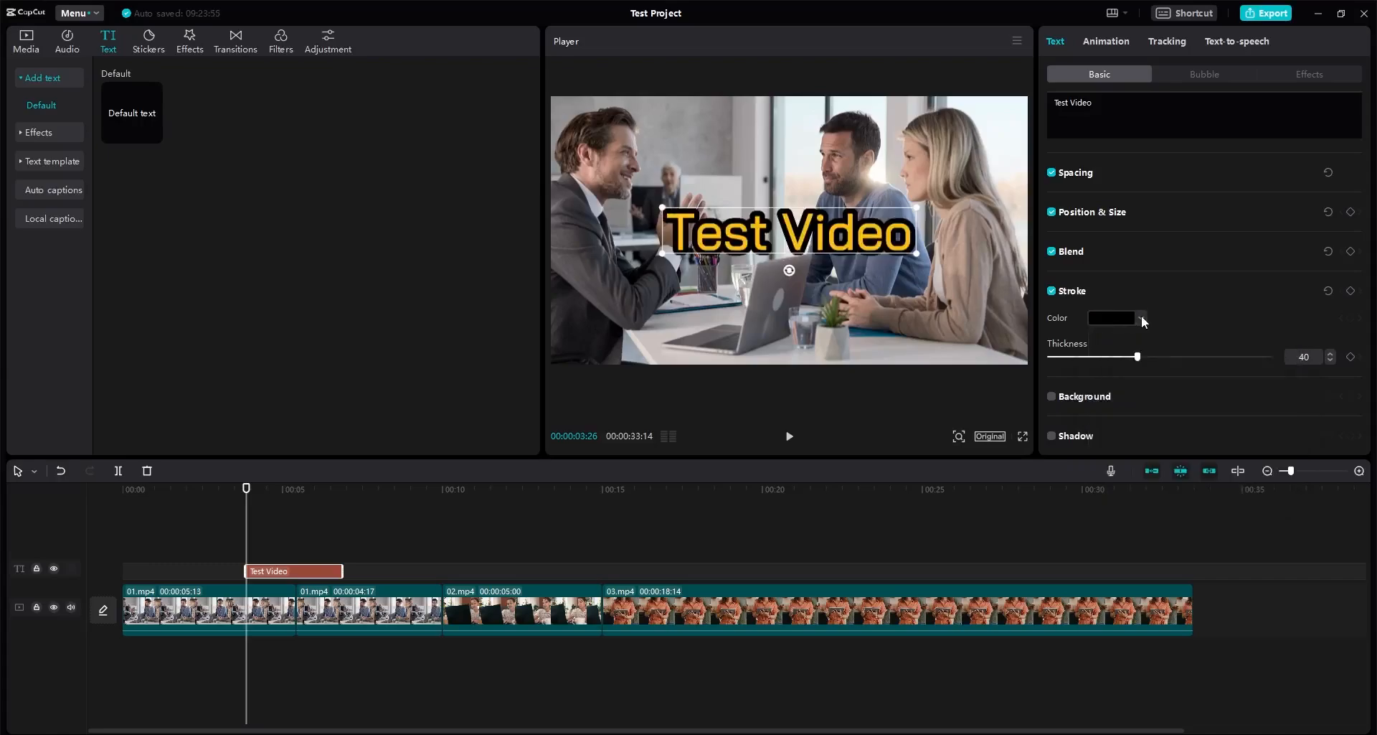
{"action": "mouse_move", "coordinate": [1139, 358]}
{"action": "left_mouse_down"}
{"action": "mouse_move", "coordinate": [1072, 357]}
{"action": "mouse_move", "coordinate": [1196, 356]}
{"action": "mouse_move", "coordinate": [1071, 357]}
{"action": "mouse_move", "coordinate": [1146, 357]}
{"action": "mouse_move", "coordinate": [1089, 360]}
{"action": "left_mouse_up"}
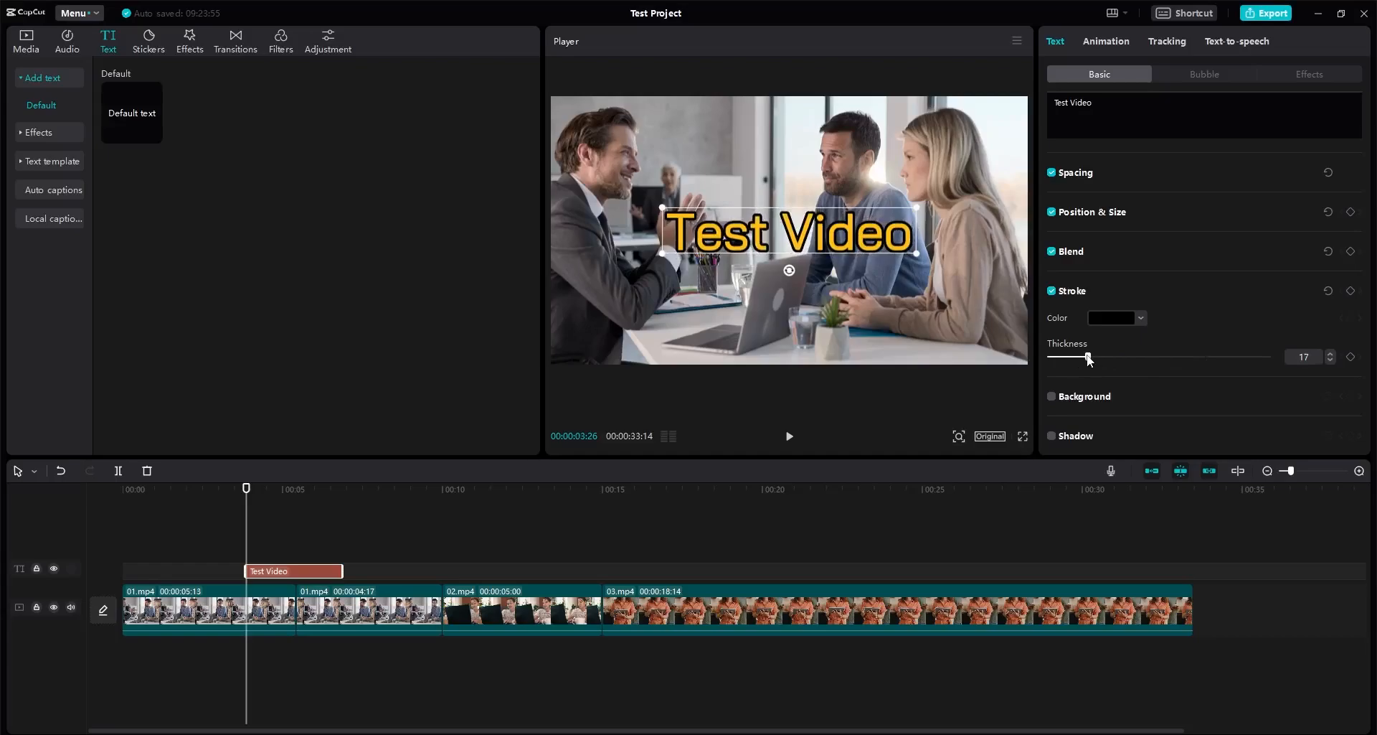
{"action": "left_click", "coordinate": [1093, 298]}
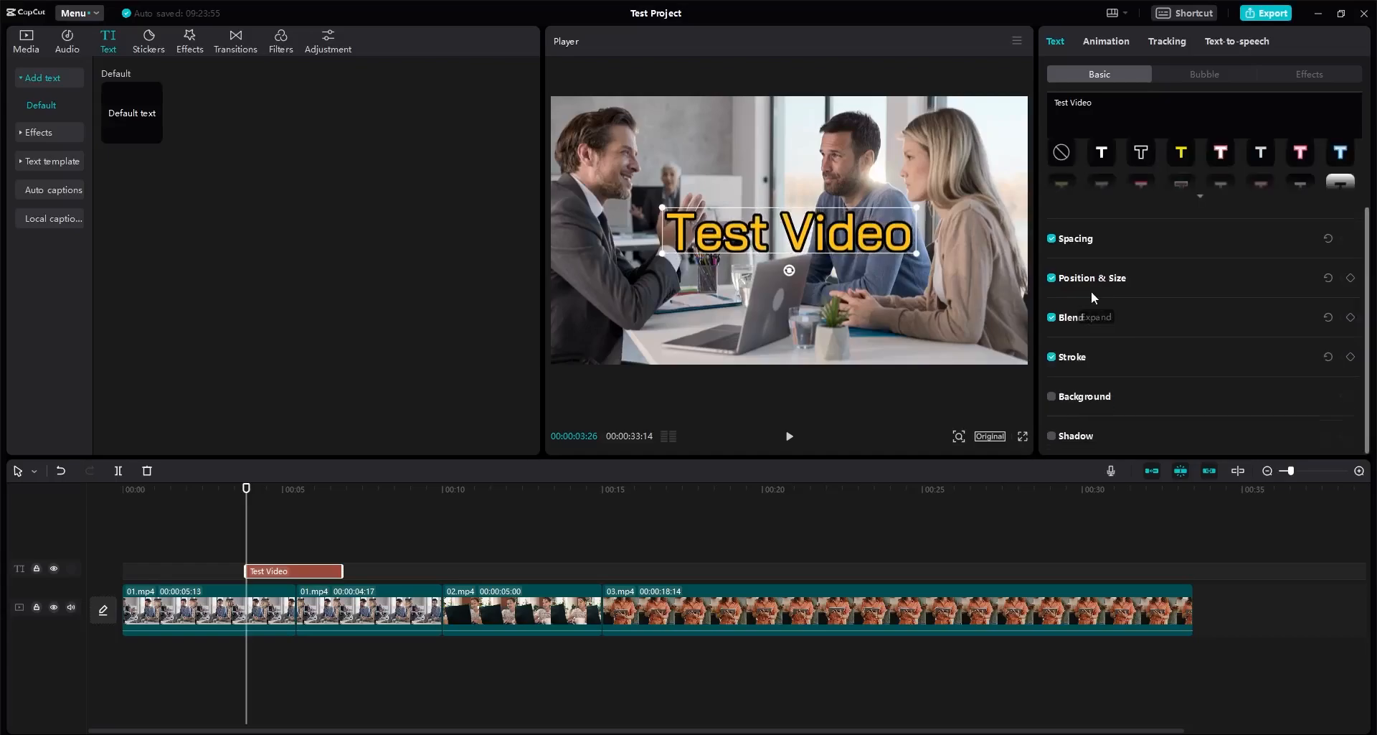
Step: Turn on the title's background, try light pink as its color and set it to white
{"action": "left_click", "coordinate": [1052, 396]}
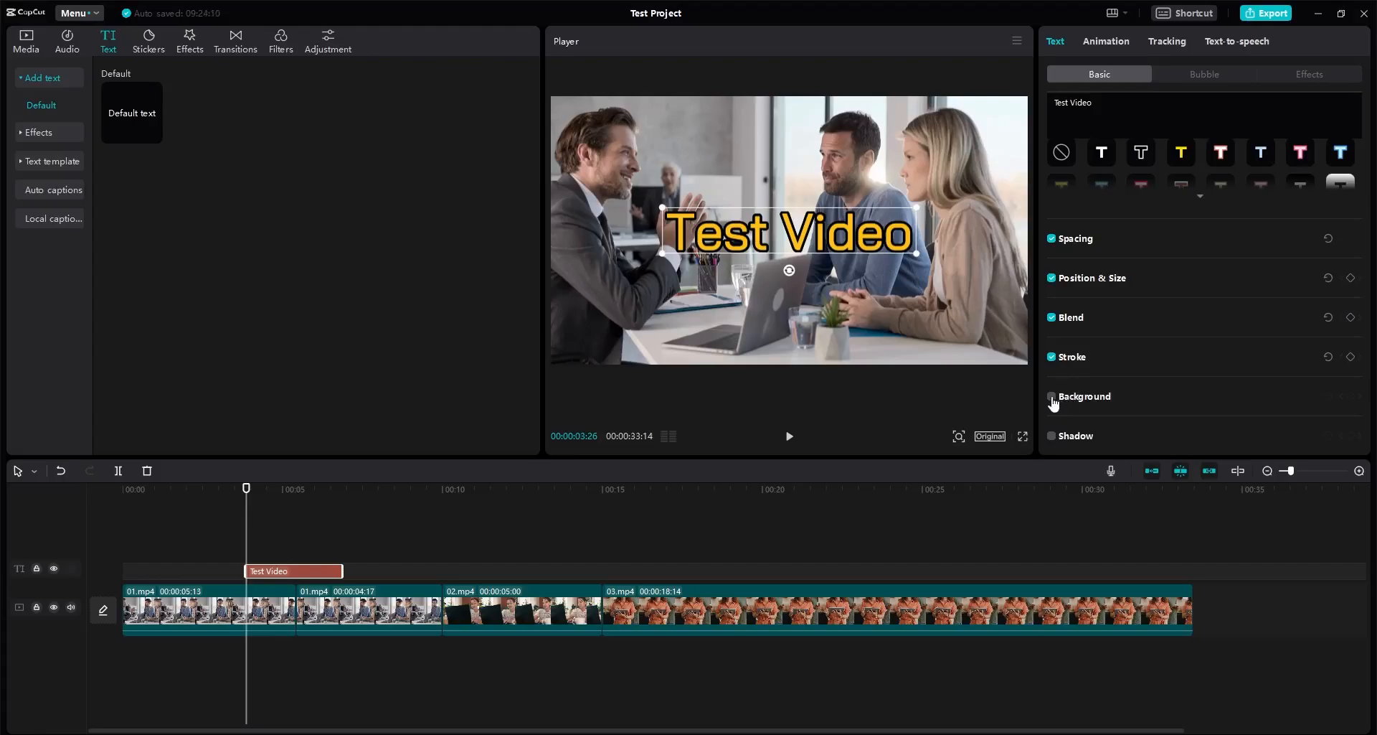
{"action": "scroll", "coordinate": [1151, 370], "scroll_direction": "down", "scroll_amount": 3}
{"action": "left_click", "coordinate": [1051, 171]}
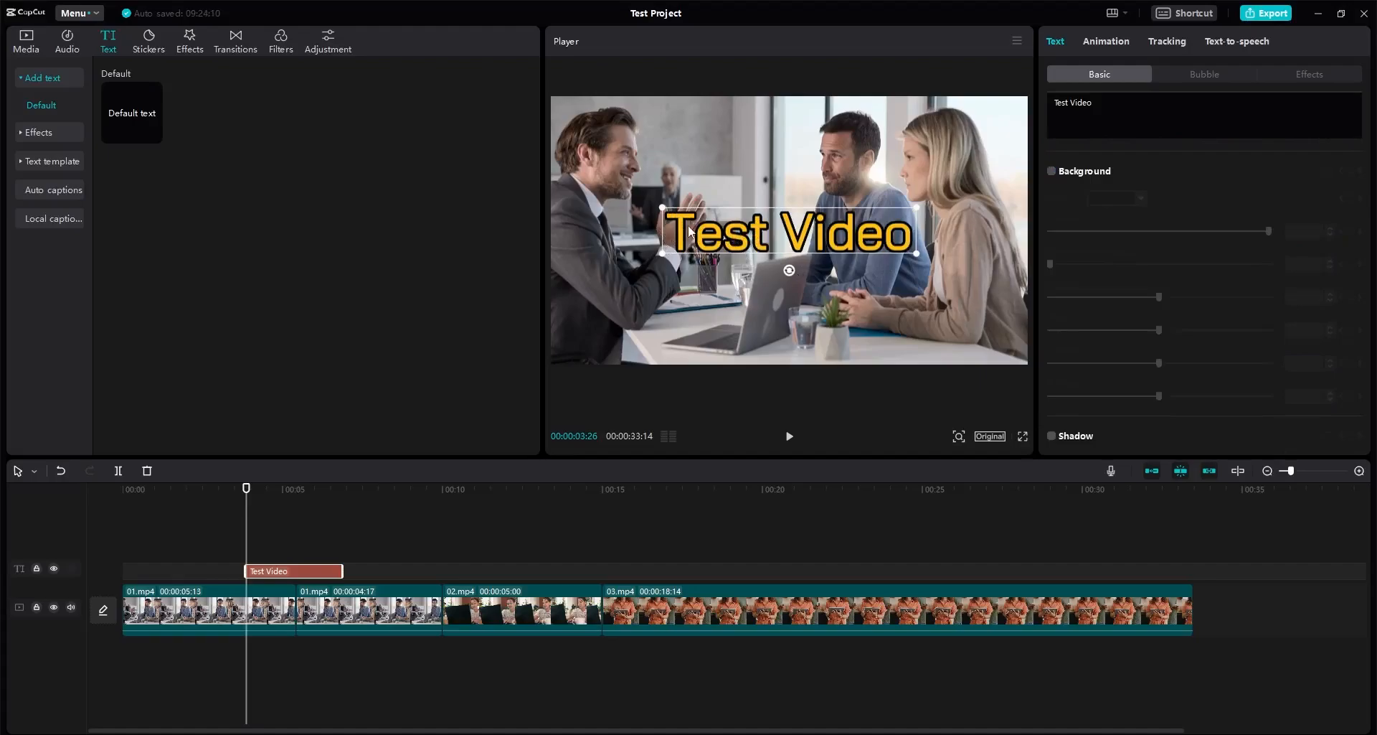
{"action": "left_click", "coordinate": [1051, 172]}
{"action": "left_click", "coordinate": [1139, 198]}
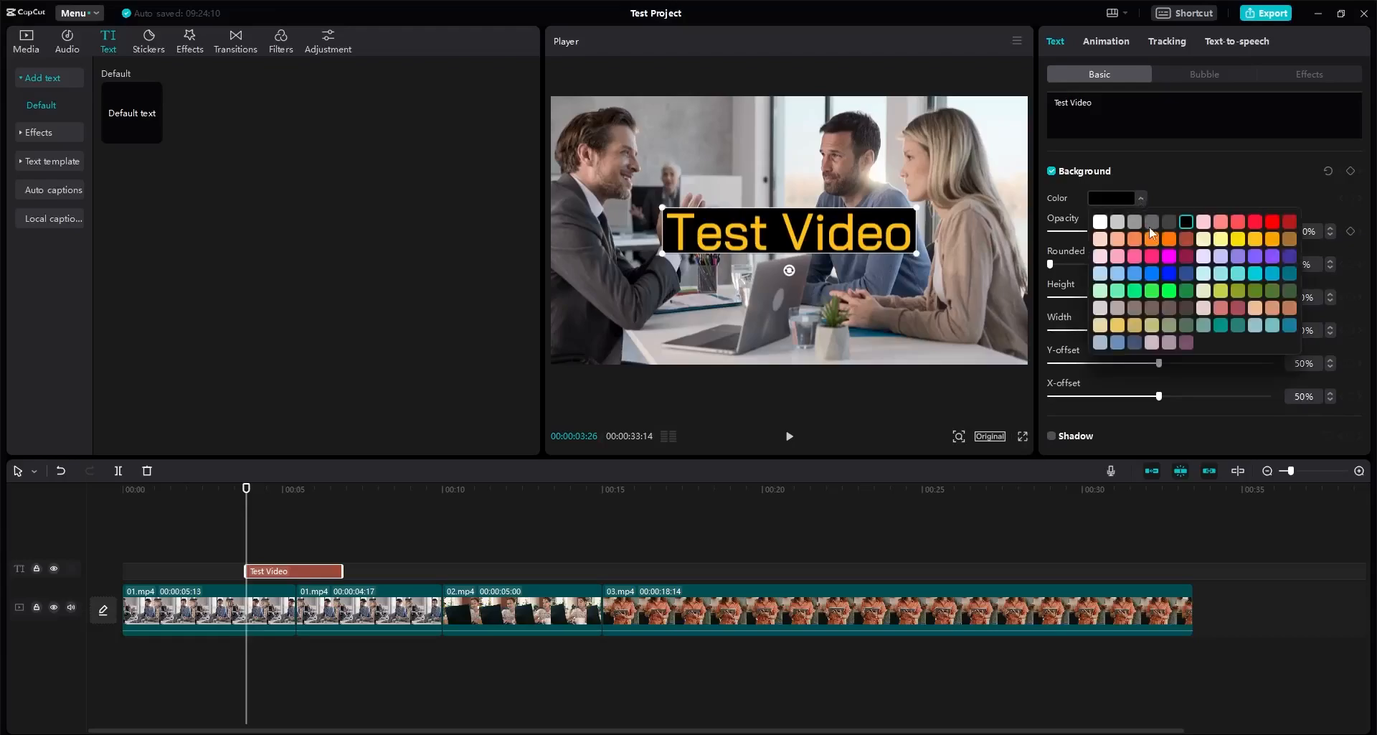
{"action": "left_click", "coordinate": [1203, 223]}
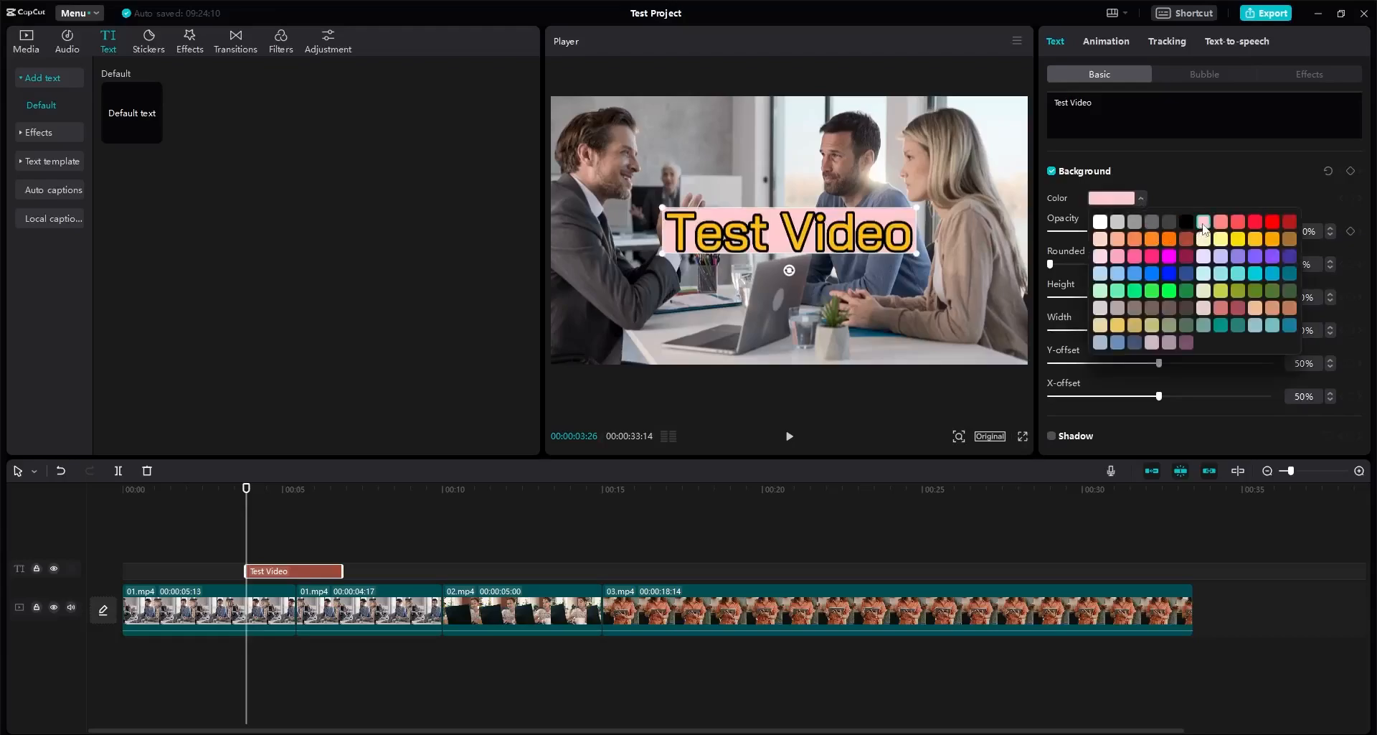
{"action": "left_click", "coordinate": [1099, 221]}
{"action": "left_click", "coordinate": [1220, 183]}
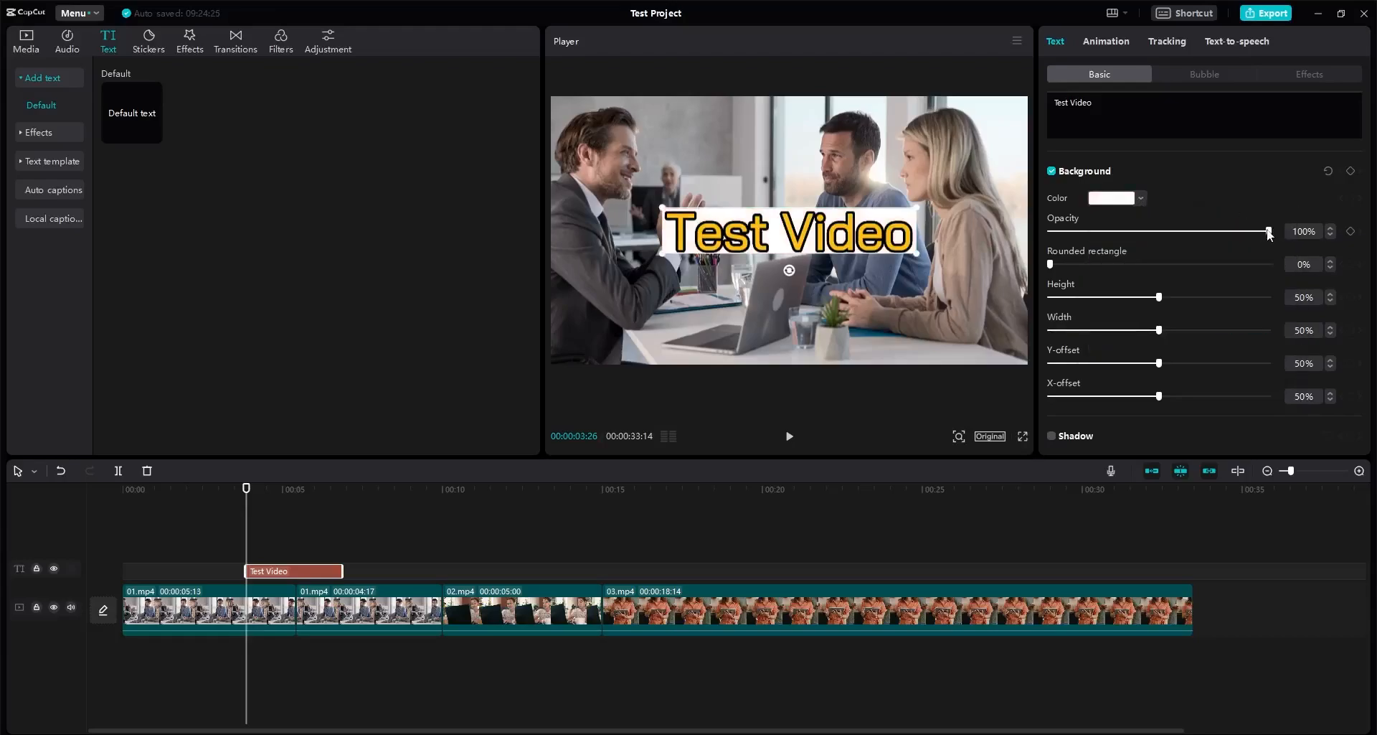
Step: Lower the title background's opacity to 53% and check the semi-transparent box without the selection frame
{"action": "left_click_drag", "start_coordinate": [1268, 231], "coordinate": [1225, 231]}
{"action": "mouse_move", "coordinate": [1165, 235]}
{"action": "left_mouse_down"}
{"action": "mouse_move", "coordinate": [1051, 237]}
{"action": "mouse_move", "coordinate": [1166, 235]}
{"action": "left_mouse_up"}
{"action": "mouse_move", "coordinate": [1051, 267]}
{"action": "left_mouse_down"}
{"action": "mouse_move", "coordinate": [1142, 268]}
{"action": "mouse_move", "coordinate": [1038, 265]}
{"action": "mouse_move", "coordinate": [1067, 267]}
{"action": "mouse_move", "coordinate": [1050, 269]}
{"action": "left_mouse_up"}
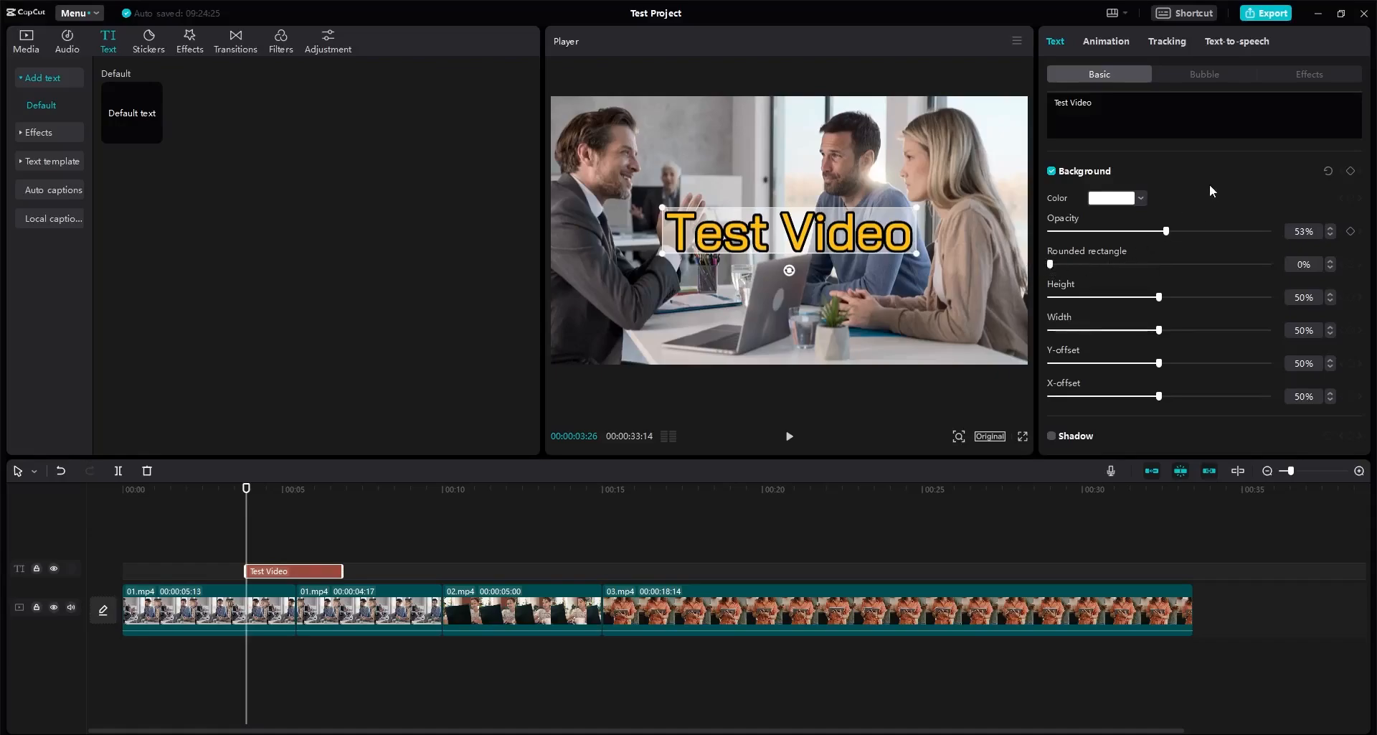
{"action": "left_click", "coordinate": [776, 304]}
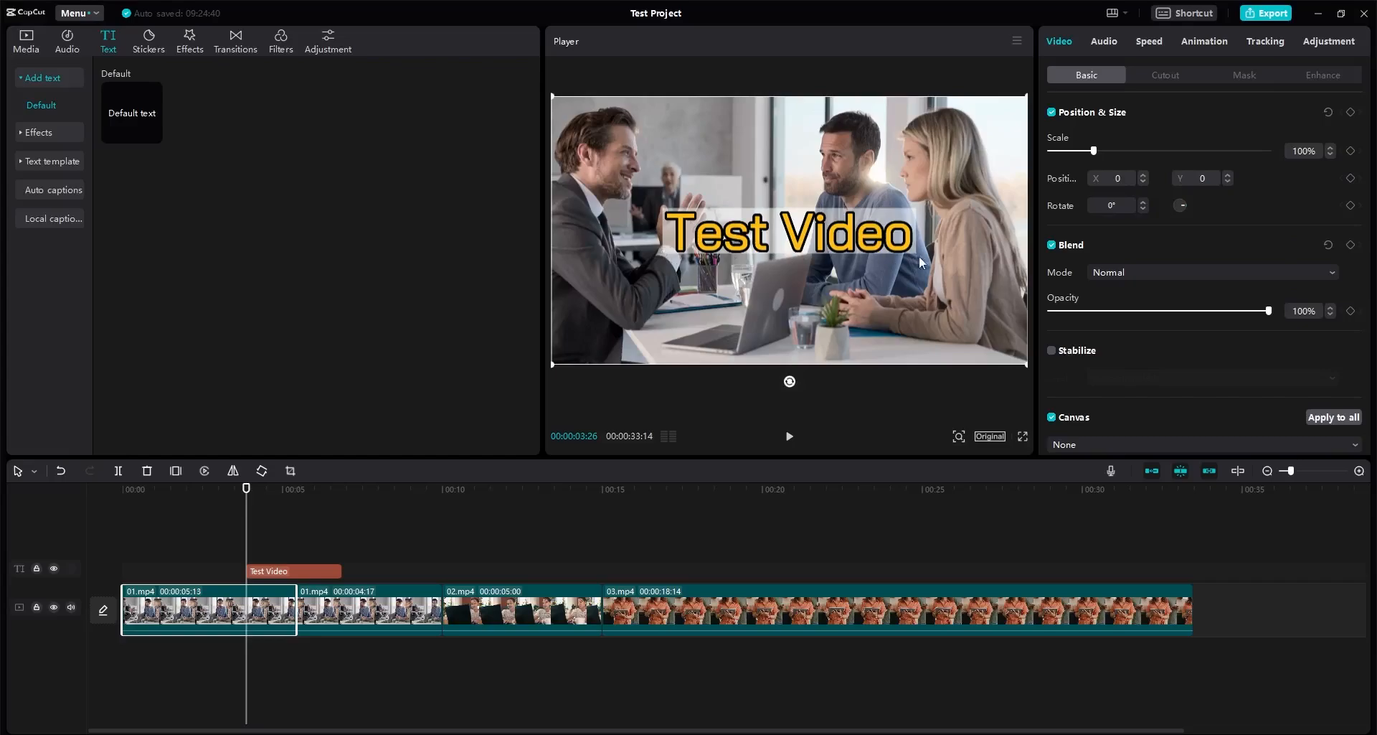
{"action": "left_click", "coordinate": [884, 239]}
Step: Try a rounded rectangle value of 51% on the title's background and return it to 0%
{"action": "scroll", "coordinate": [1047, 280], "scroll_direction": "down", "scroll_amount": 5}
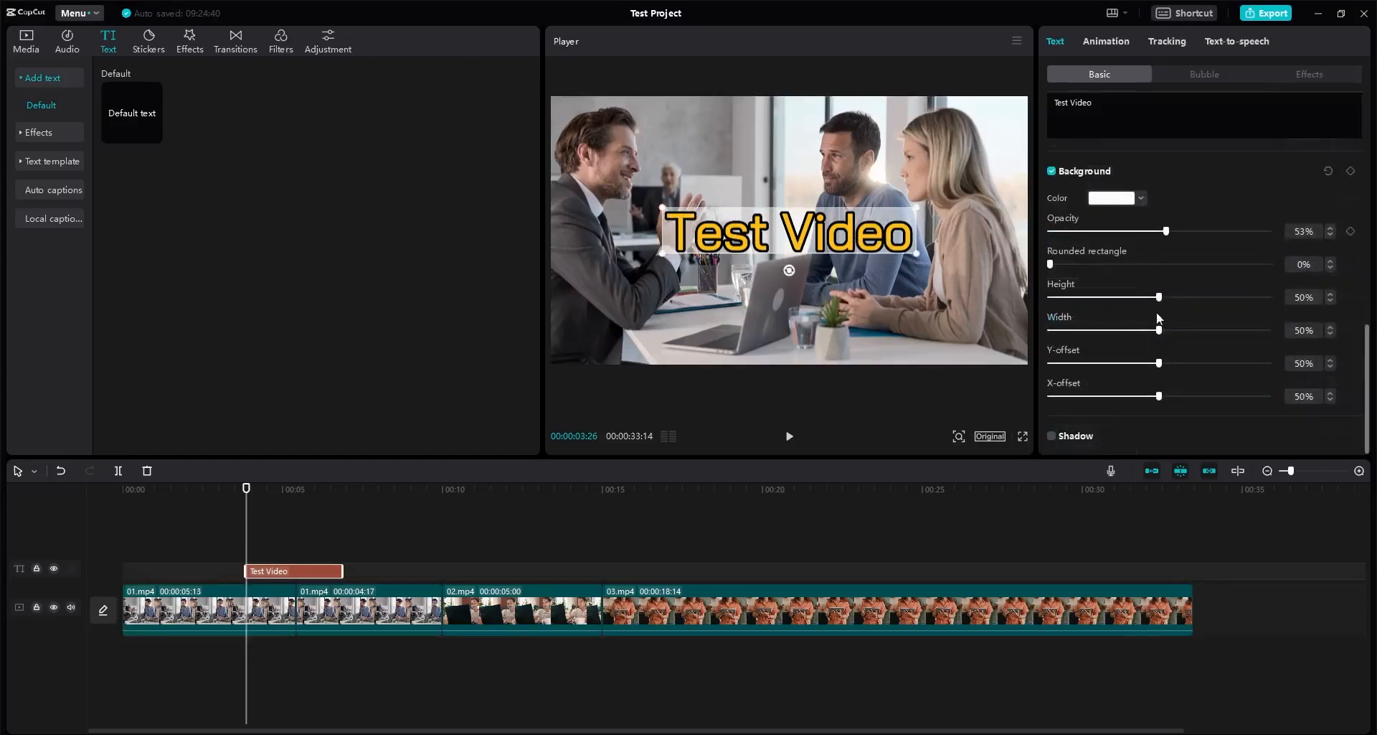
{"action": "left_click_drag", "start_coordinate": [1051, 263], "coordinate": [1163, 264]}
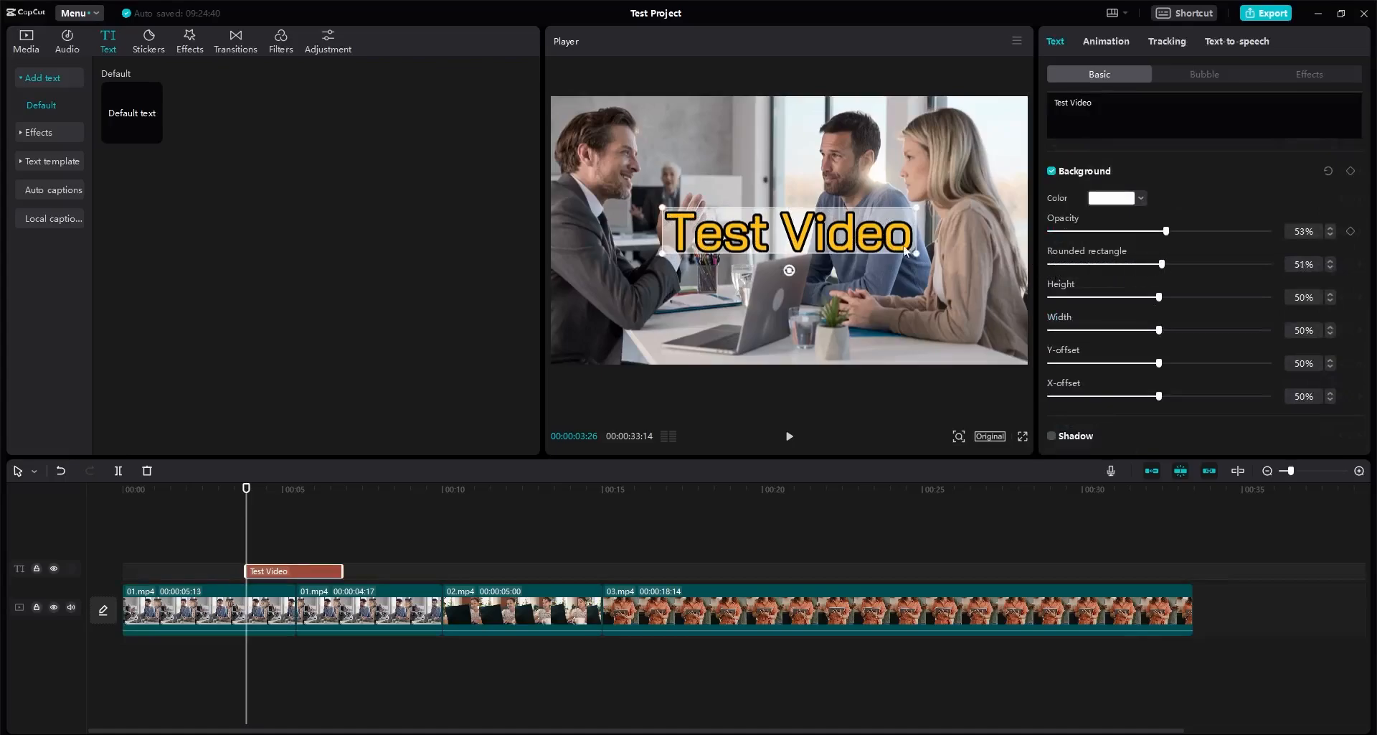
{"action": "left_click", "coordinate": [898, 283]}
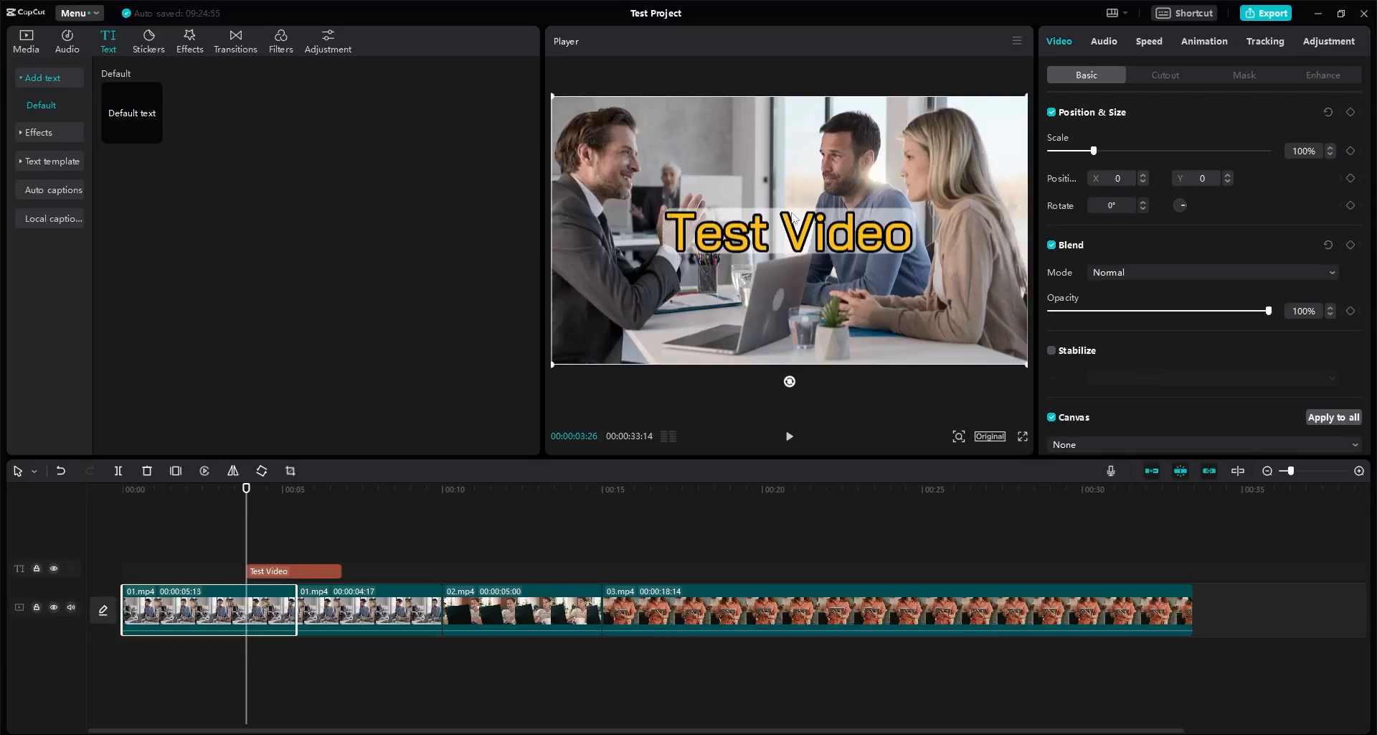
{"action": "scroll", "coordinate": [1130, 330], "scroll_direction": "down", "scroll_amount": 1}
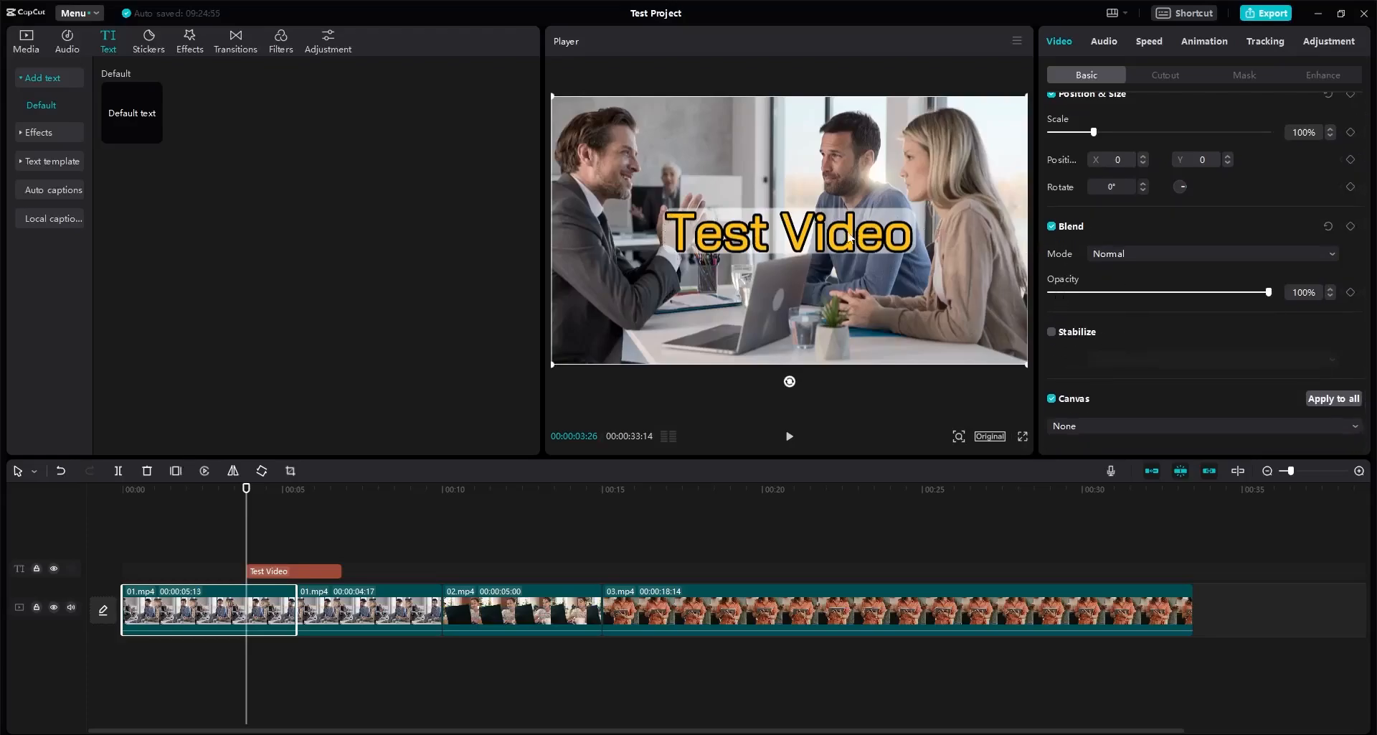
{"action": "left_click", "coordinate": [268, 570]}
{"action": "scroll", "coordinate": [1119, 352], "scroll_direction": "up", "scroll_amount": 3}
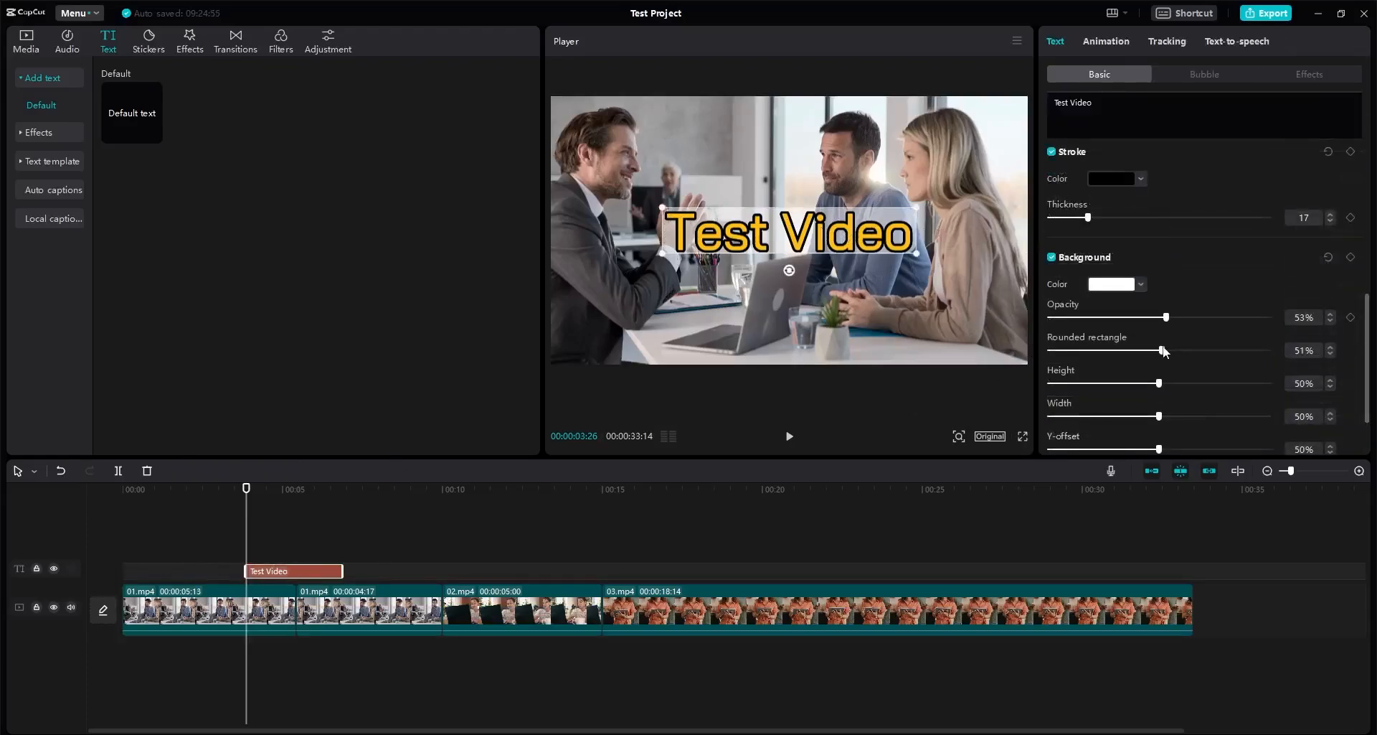
{"action": "left_click_drag", "start_coordinate": [1161, 350], "coordinate": [1073, 351]}
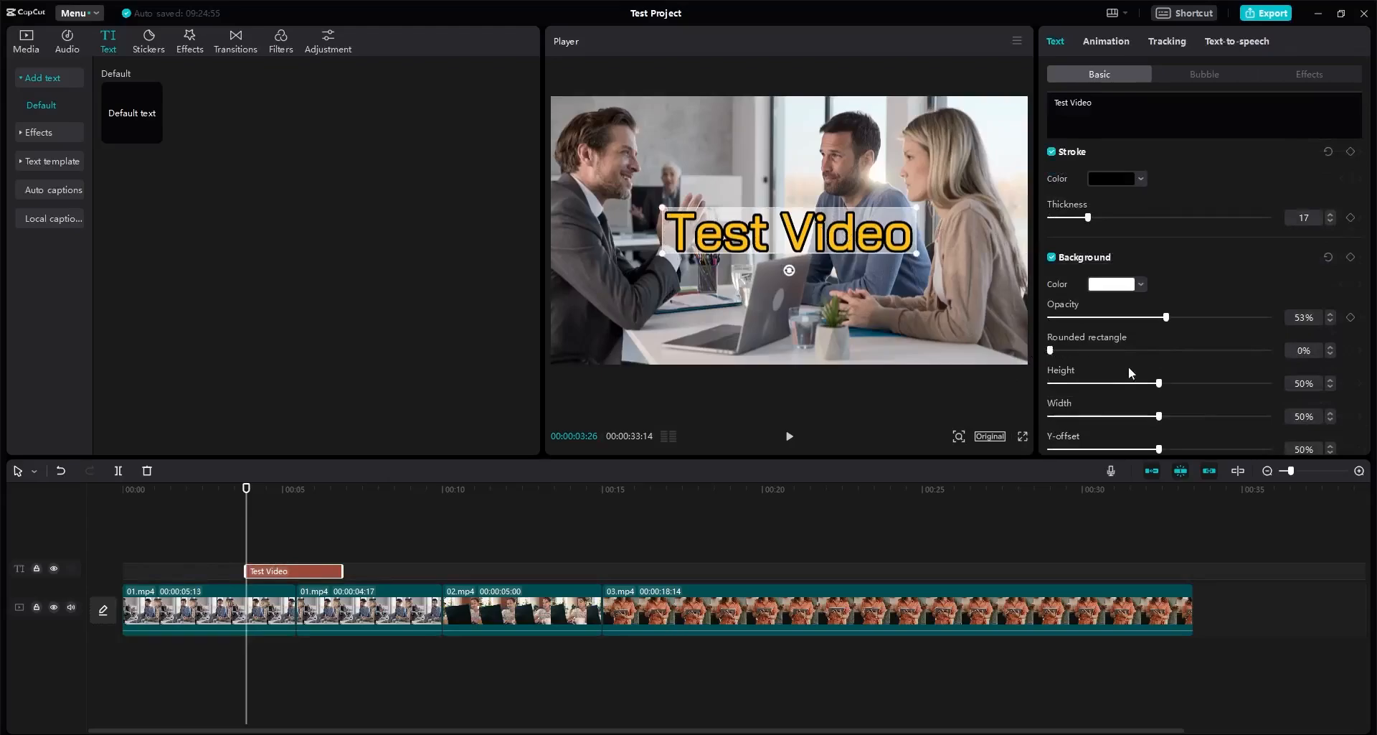
Step: Set the title background's height and width to 56% and its Y-offset to 49%
{"action": "mouse_move", "coordinate": [1159, 383]}
{"action": "left_mouse_down"}
{"action": "mouse_move", "coordinate": [1211, 384]}
{"action": "mouse_move", "coordinate": [1096, 385]}
{"action": "mouse_move", "coordinate": [1173, 380]}
{"action": "left_mouse_up"}
{"action": "scroll", "coordinate": [1162, 382], "scroll_direction": "down", "scroll_amount": 2}
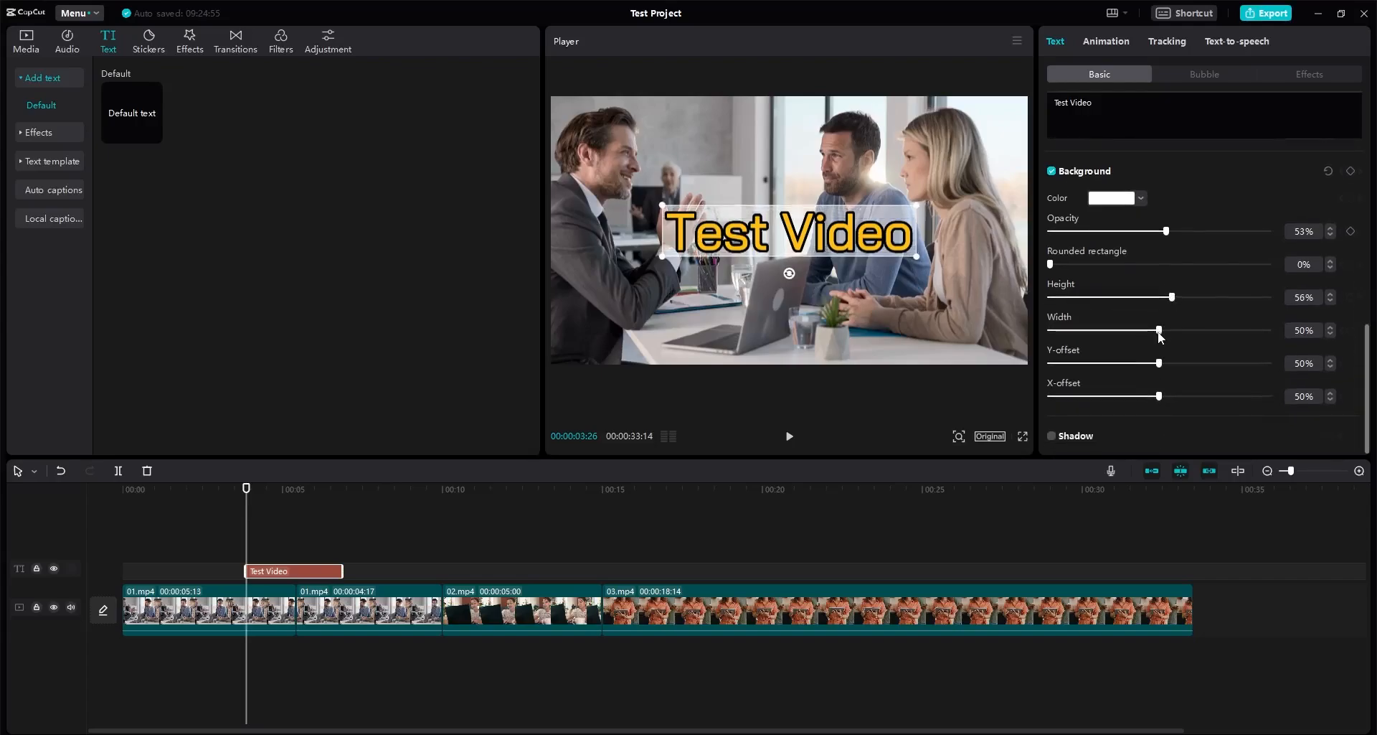
{"action": "left_click_drag", "start_coordinate": [1159, 330], "coordinate": [1160, 397]}
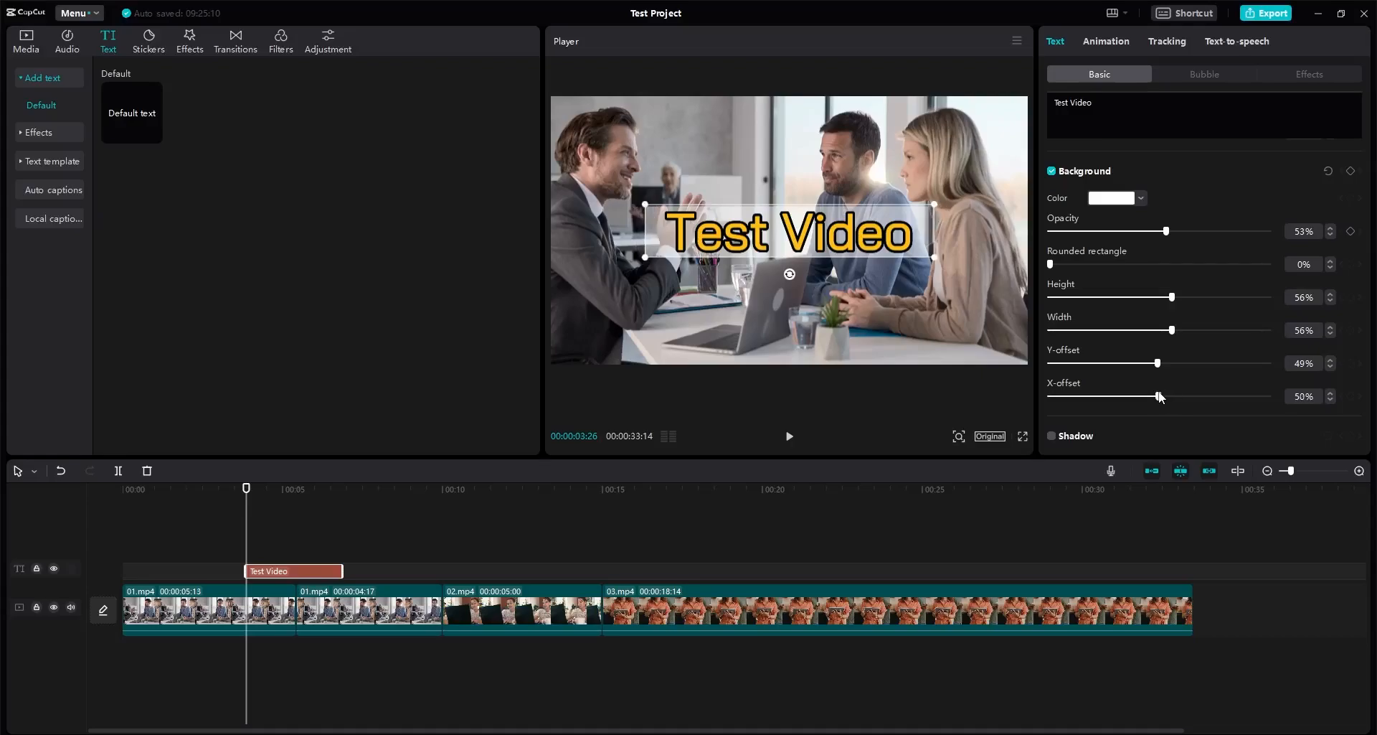
Step: Turn off the title's background and turn on its shadow
{"action": "left_click", "coordinate": [1051, 172]}
{"action": "scroll", "coordinate": [1073, 264], "scroll_direction": "up", "scroll_amount": 3}
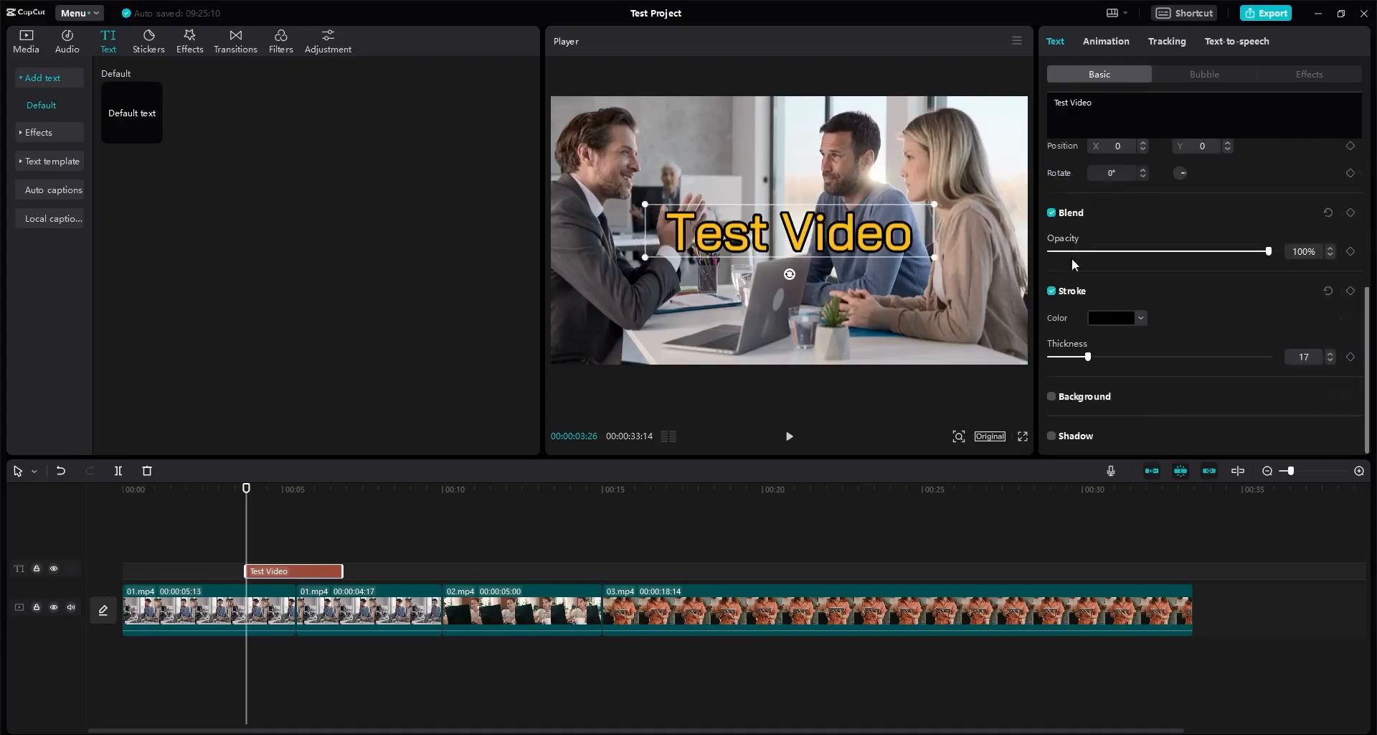
{"action": "left_click", "coordinate": [1051, 435]}
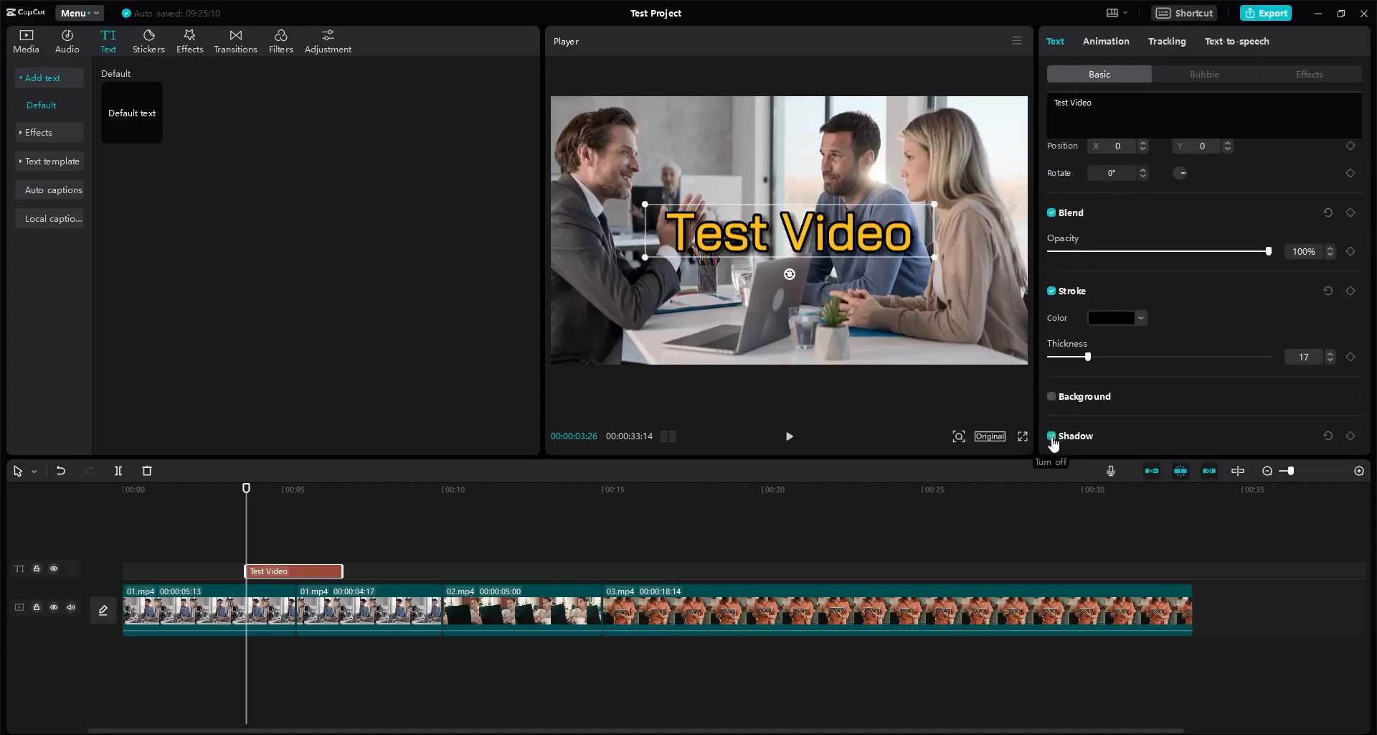
{"action": "scroll", "coordinate": [1062, 401], "scroll_direction": "down", "scroll_amount": 3}
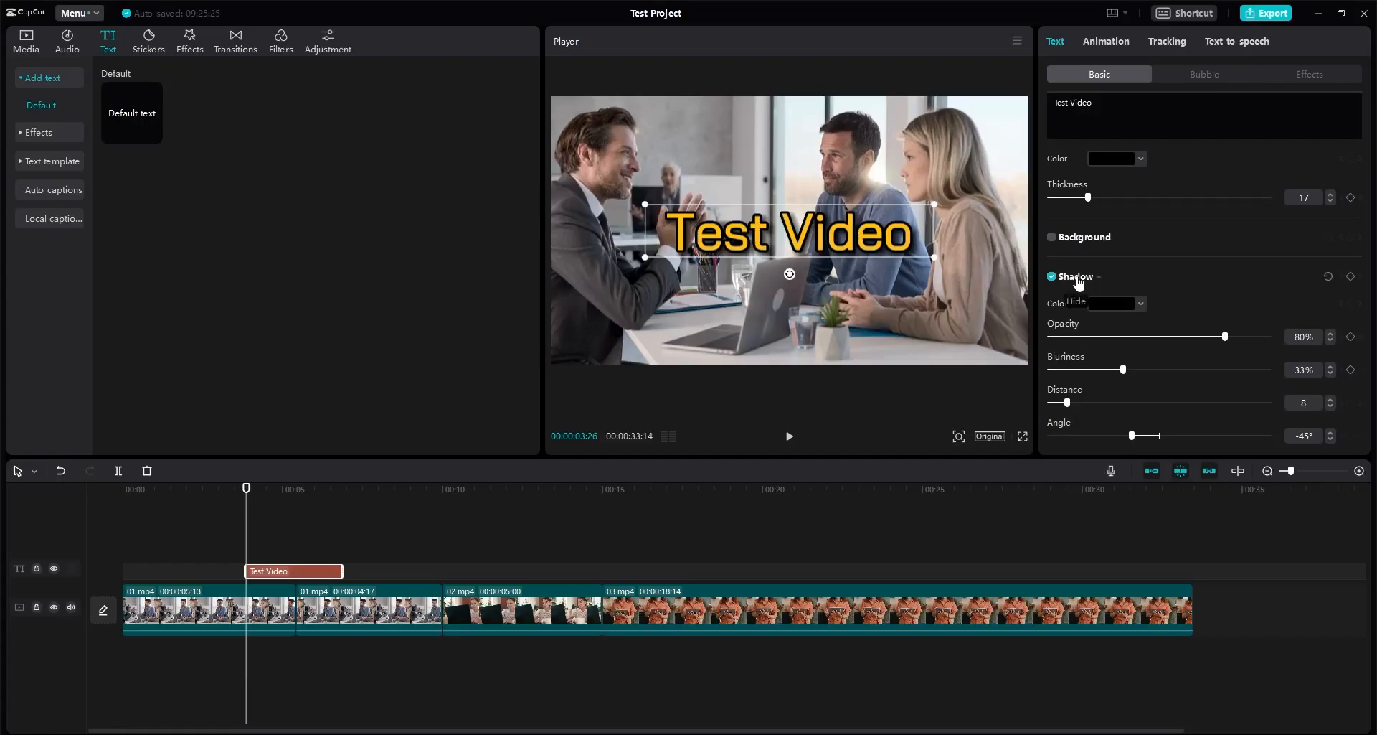
Step: Turn off the title's stroke and change the text color to white
{"action": "scroll", "coordinate": [1072, 301], "scroll_direction": "up", "scroll_amount": 5}
{"action": "scroll", "coordinate": [1064, 325], "scroll_direction": "down", "scroll_amount": 3}
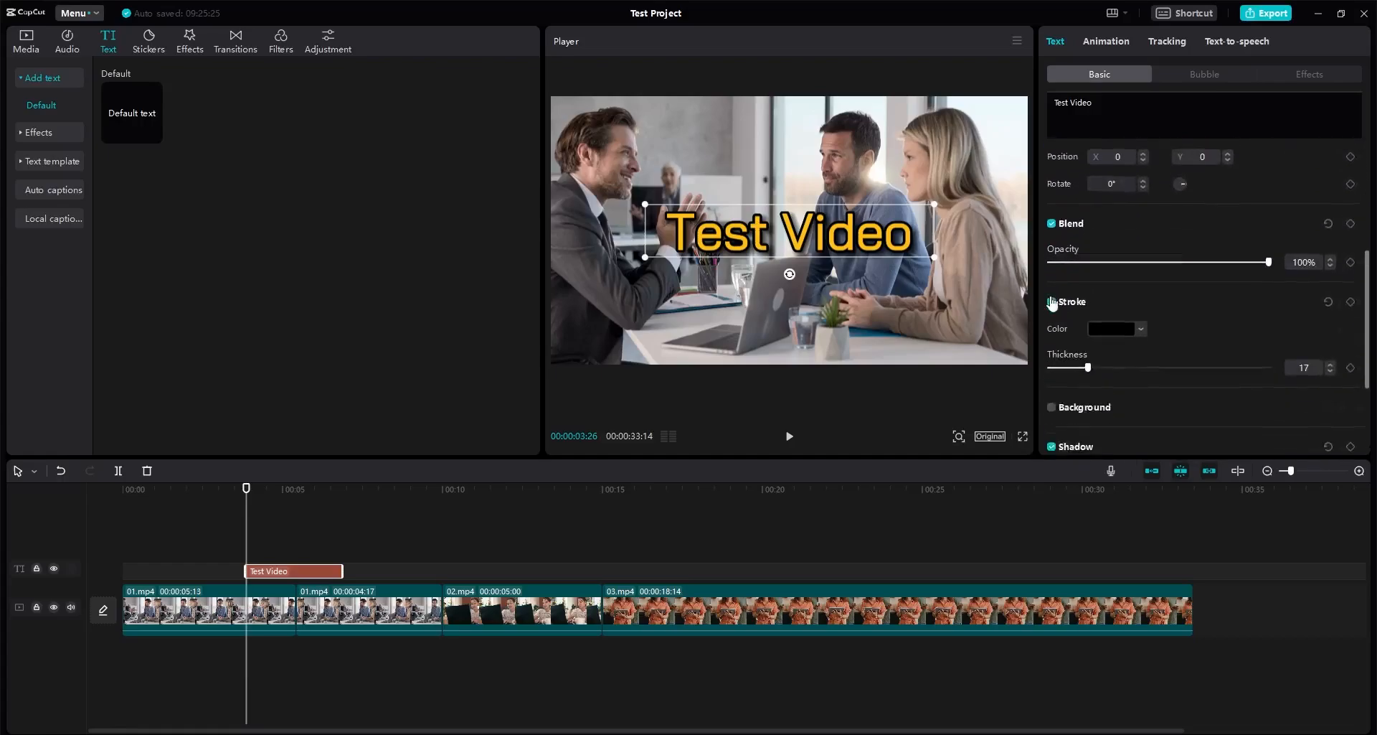
{"action": "left_click", "coordinate": [1051, 243]}
{"action": "scroll", "coordinate": [1076, 265], "scroll_direction": "down", "scroll_amount": 1}
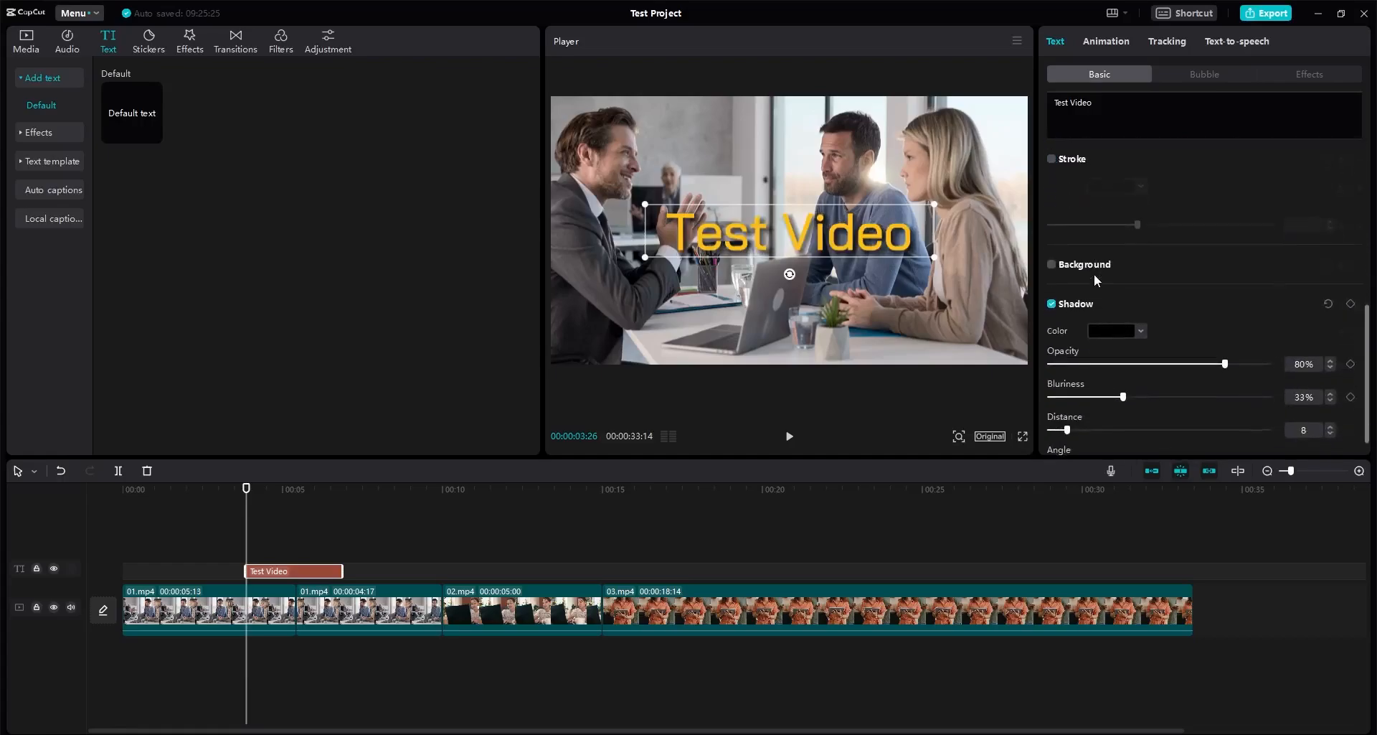
{"action": "scroll", "coordinate": [1095, 273], "scroll_direction": "up", "scroll_amount": 5}
{"action": "left_click", "coordinate": [1125, 268]}
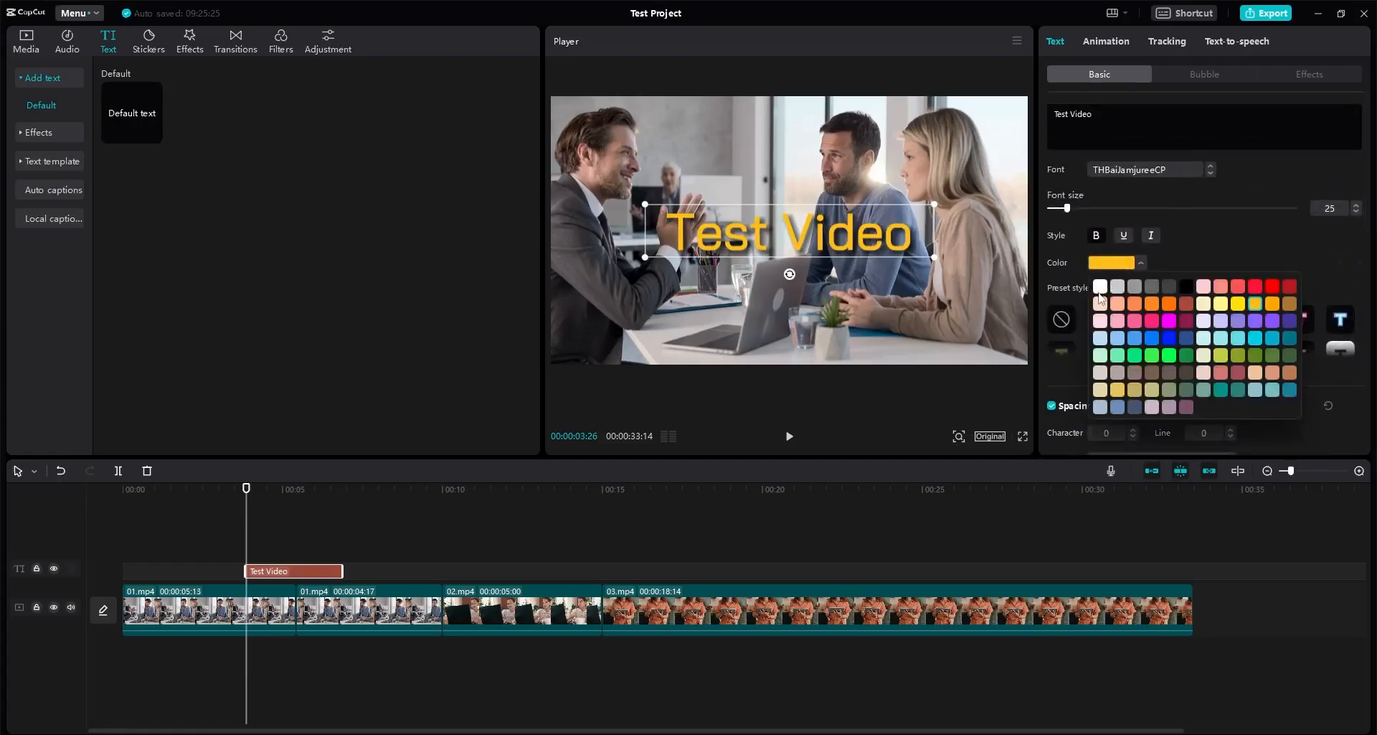
{"action": "left_click", "coordinate": [1101, 287]}
{"action": "left_click", "coordinate": [1203, 261]}
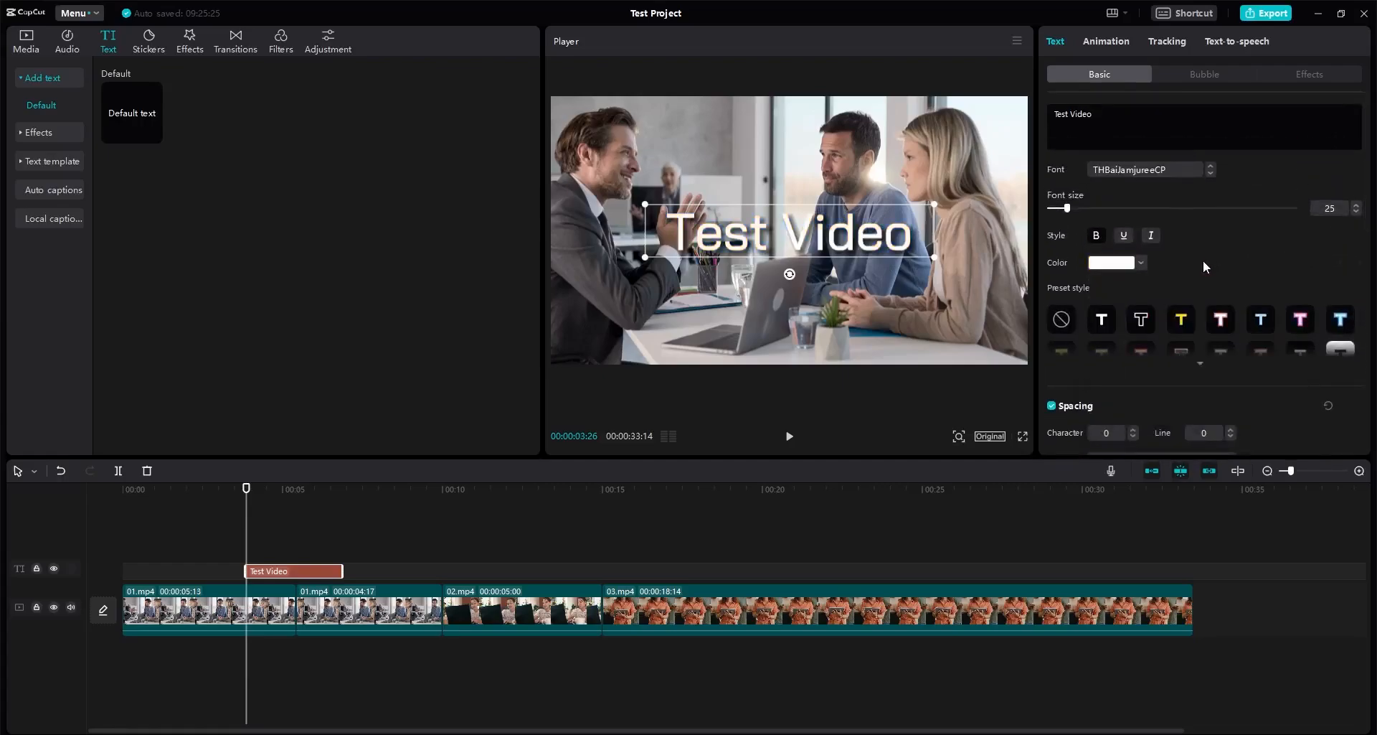
Step: Enlarge the "Test Video" title in the preview until its frame spans most of the video's width
{"action": "scroll", "coordinate": [1203, 261], "scroll_direction": "down", "scroll_amount": 4}
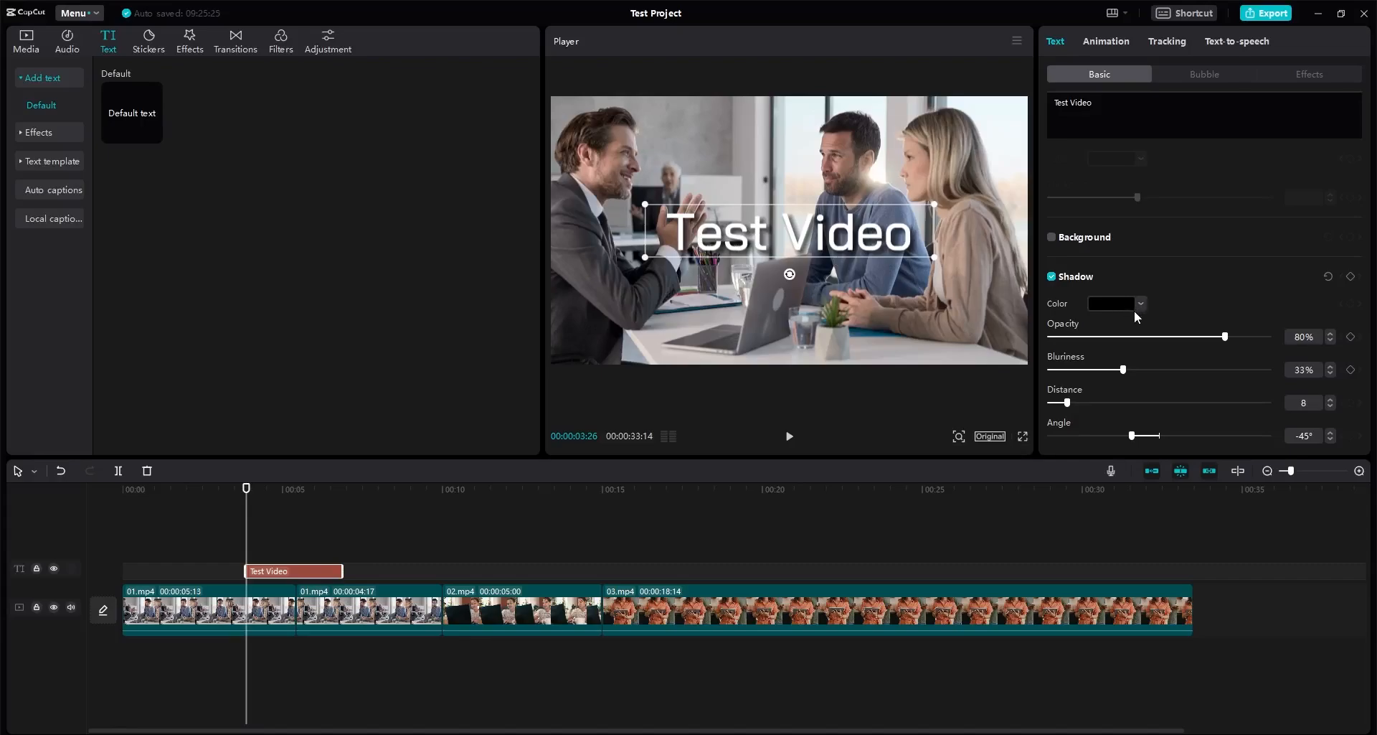
{"action": "left_click", "coordinate": [1135, 309]}
{"action": "left_click", "coordinate": [1140, 306]}
{"action": "left_click_drag", "start_coordinate": [936, 256], "coordinate": [967, 275]}
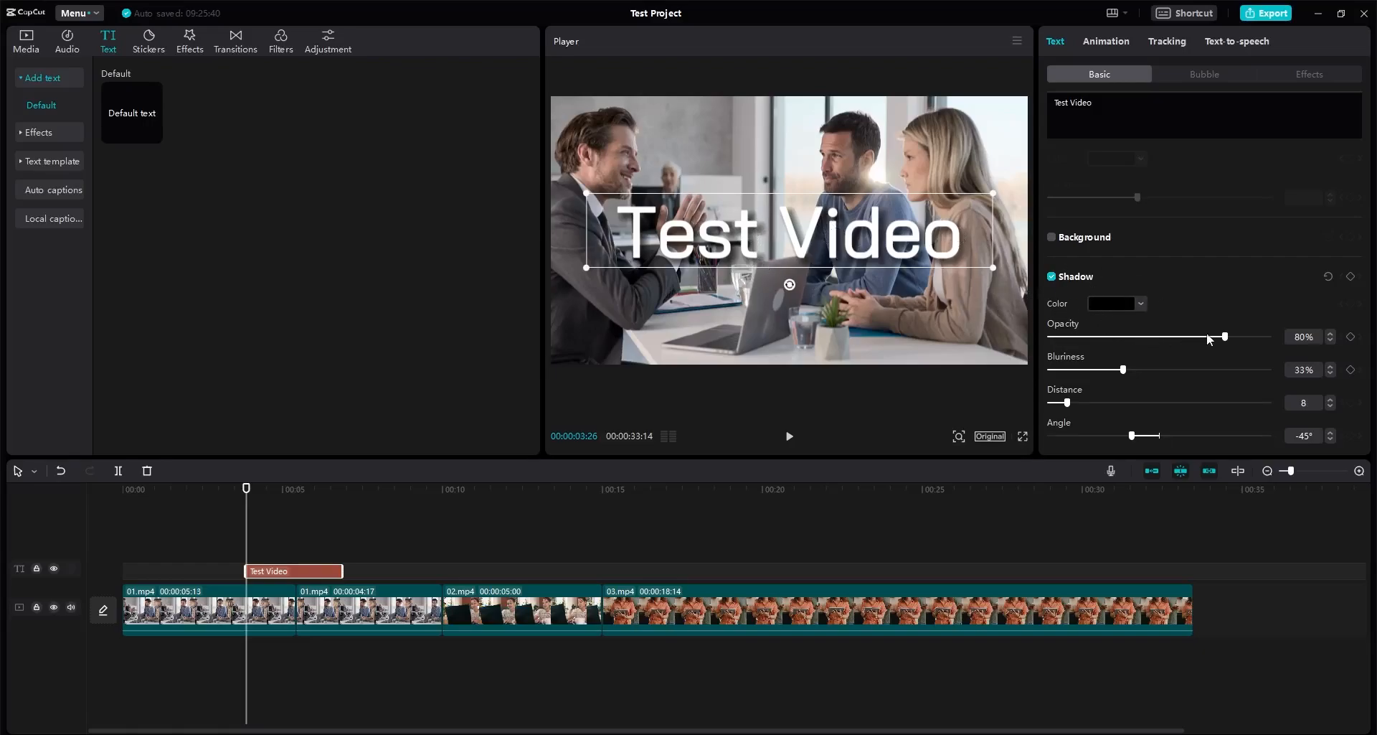
Step: Set the title's shadow to 83% opacity, 27% blurriness, a distance of 5 and an angle of -73°
{"action": "mouse_move", "coordinate": [1223, 337]}
{"action": "left_mouse_down"}
{"action": "mouse_move", "coordinate": [1070, 339]}
{"action": "mouse_move", "coordinate": [1272, 335]}
{"action": "mouse_move", "coordinate": [1232, 336]}
{"action": "left_mouse_up"}
{"action": "mouse_move", "coordinate": [1123, 370]}
{"action": "left_mouse_down"}
{"action": "mouse_move", "coordinate": [1049, 366]}
{"action": "mouse_move", "coordinate": [1109, 354]}
{"action": "left_mouse_up"}
{"action": "mouse_move", "coordinate": [1068, 409]}
{"action": "left_mouse_down"}
{"action": "mouse_move", "coordinate": [1119, 407]}
{"action": "mouse_move", "coordinate": [1042, 407]}
{"action": "mouse_move", "coordinate": [1060, 404]}
{"action": "left_mouse_up"}
{"action": "mouse_move", "coordinate": [1132, 439]}
{"action": "left_mouse_down"}
{"action": "mouse_move", "coordinate": [1094, 439]}
{"action": "mouse_move", "coordinate": [1225, 437]}
{"action": "mouse_move", "coordinate": [1095, 445]}
{"action": "mouse_move", "coordinate": [1116, 439]}
{"action": "left_mouse_up"}
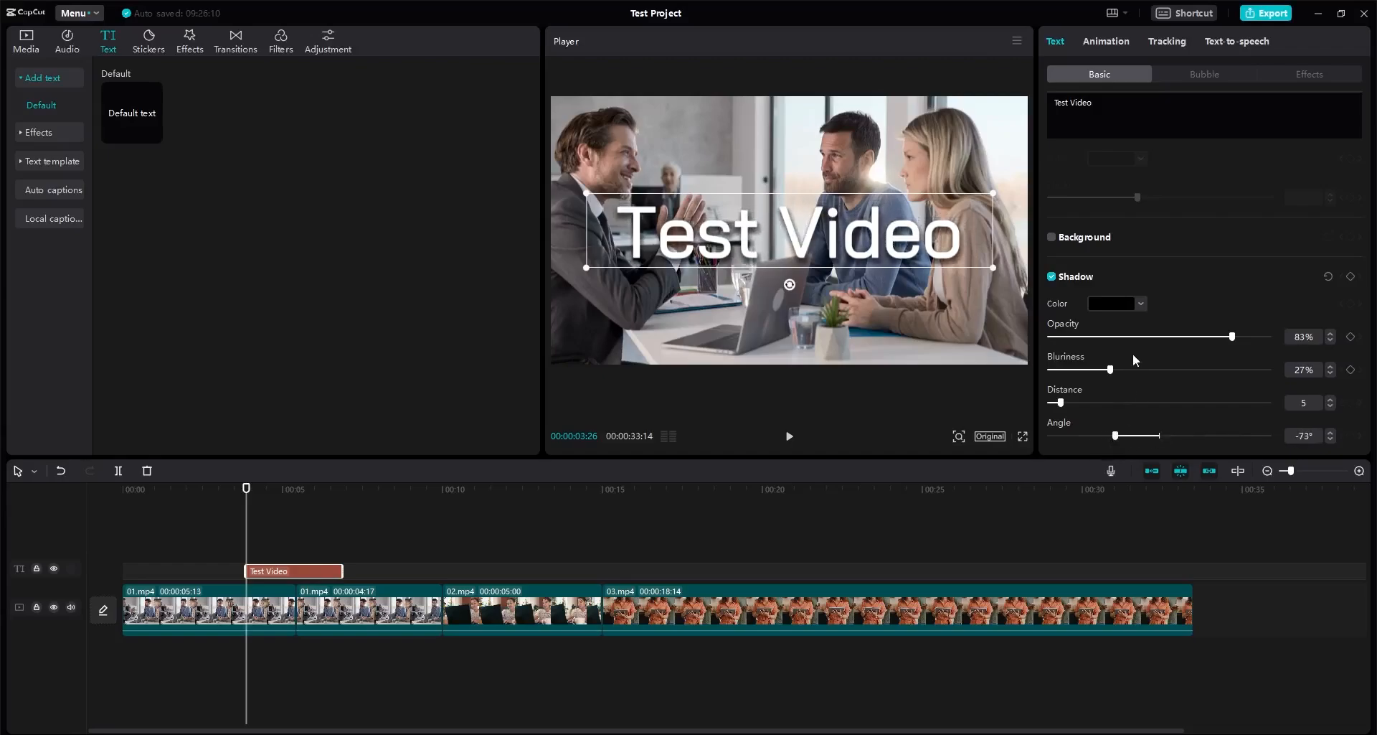
Step: Turn off the title's shadow and shrink the title in the preview to about two thirds of the video's width
{"action": "left_click", "coordinate": [1052, 277]}
{"action": "scroll", "coordinate": [1087, 290], "scroll_direction": "up", "scroll_amount": 5}
{"action": "scroll", "coordinate": [1092, 294], "scroll_direction": "up", "scroll_amount": 1}
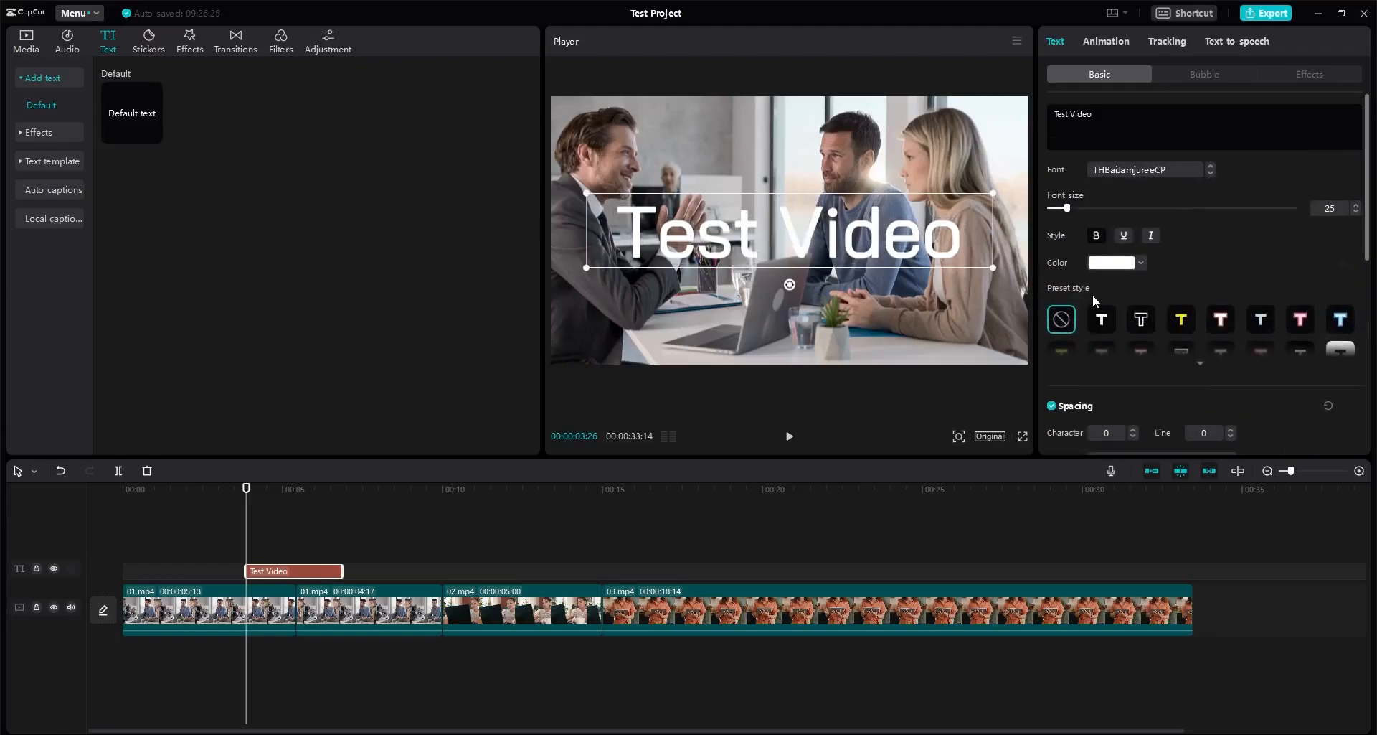
{"action": "left_click_drag", "start_coordinate": [997, 206], "coordinate": [963, 209]}
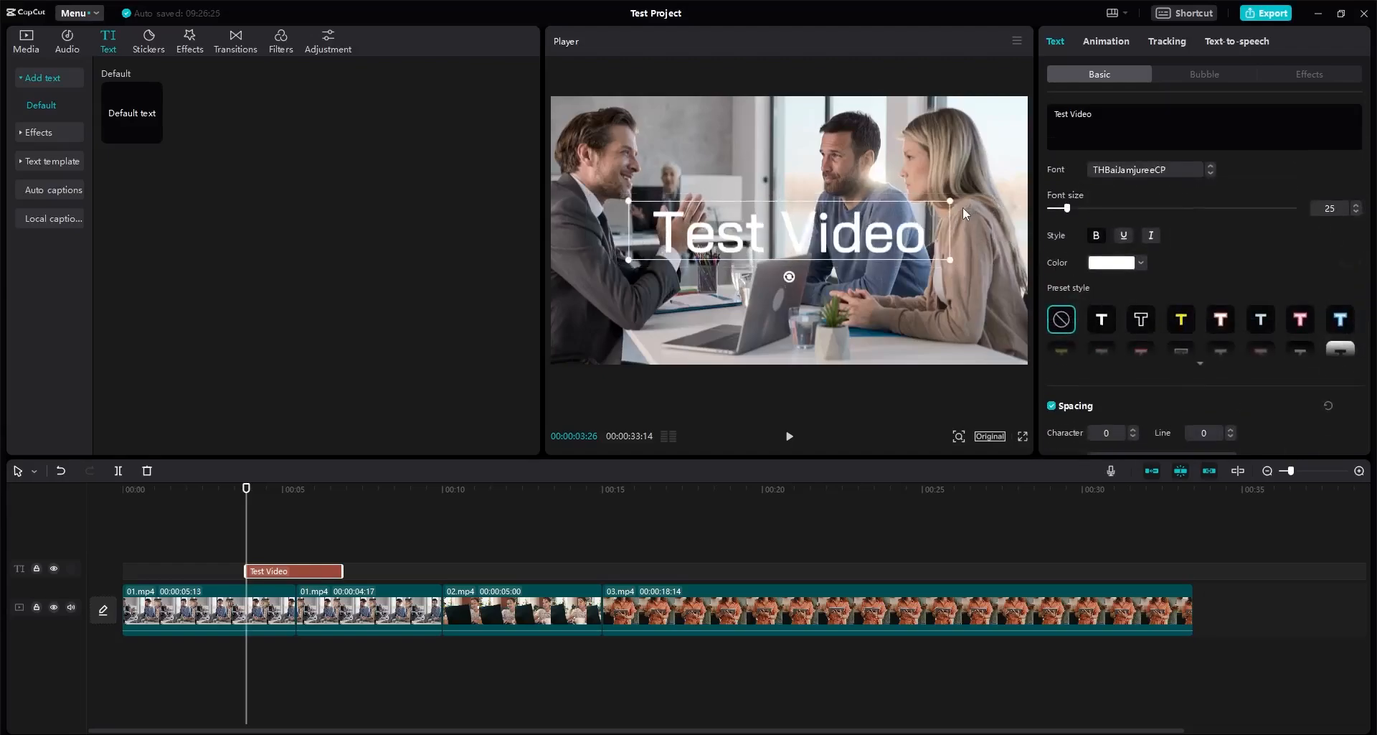
Step: Apply the first bubble style, the dotted white box with a black outline, to the "Test Video" title
{"action": "left_click", "coordinate": [1201, 74]}
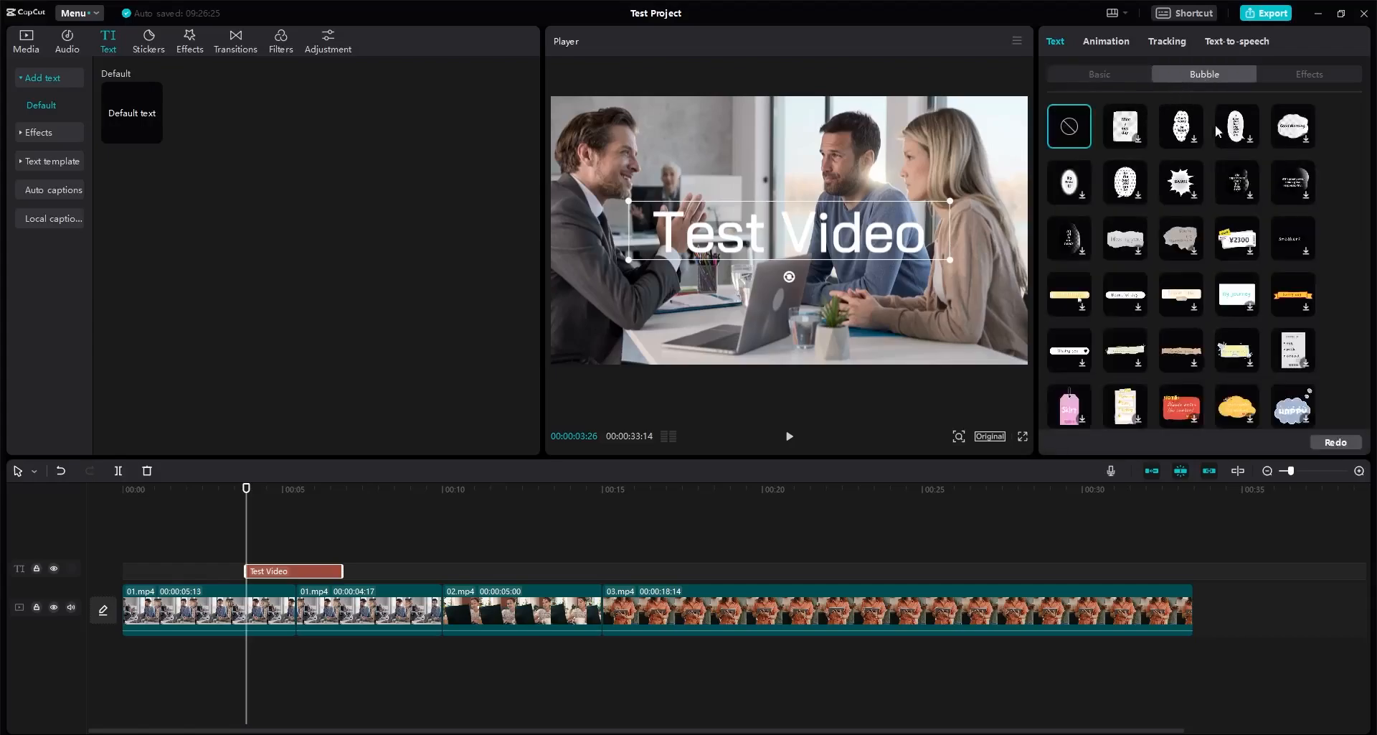
{"action": "left_click", "coordinate": [1139, 137]}
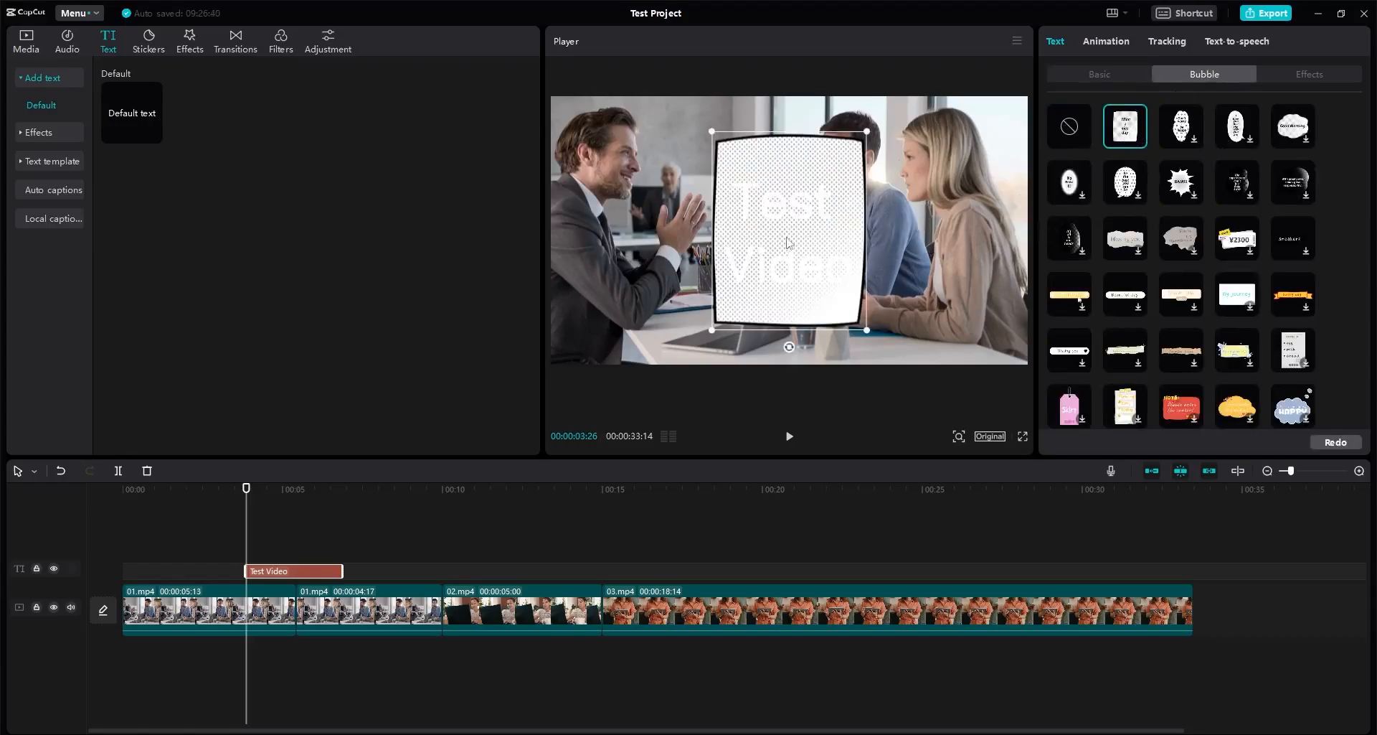
Step: Try the spiky burst bubble on the "Test Video" title, and remove the bubble from the title
{"action": "left_click", "coordinate": [1180, 182]}
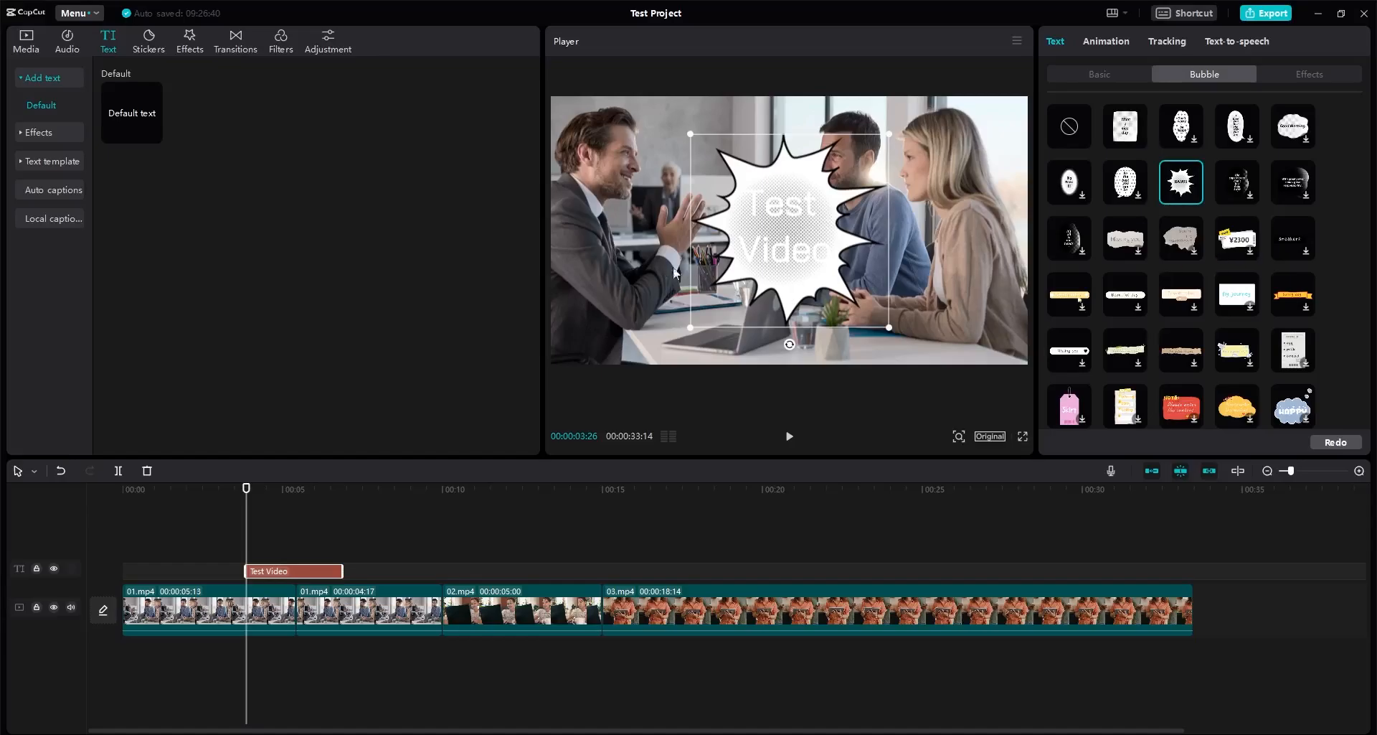
{"action": "left_click", "coordinate": [1132, 75]}
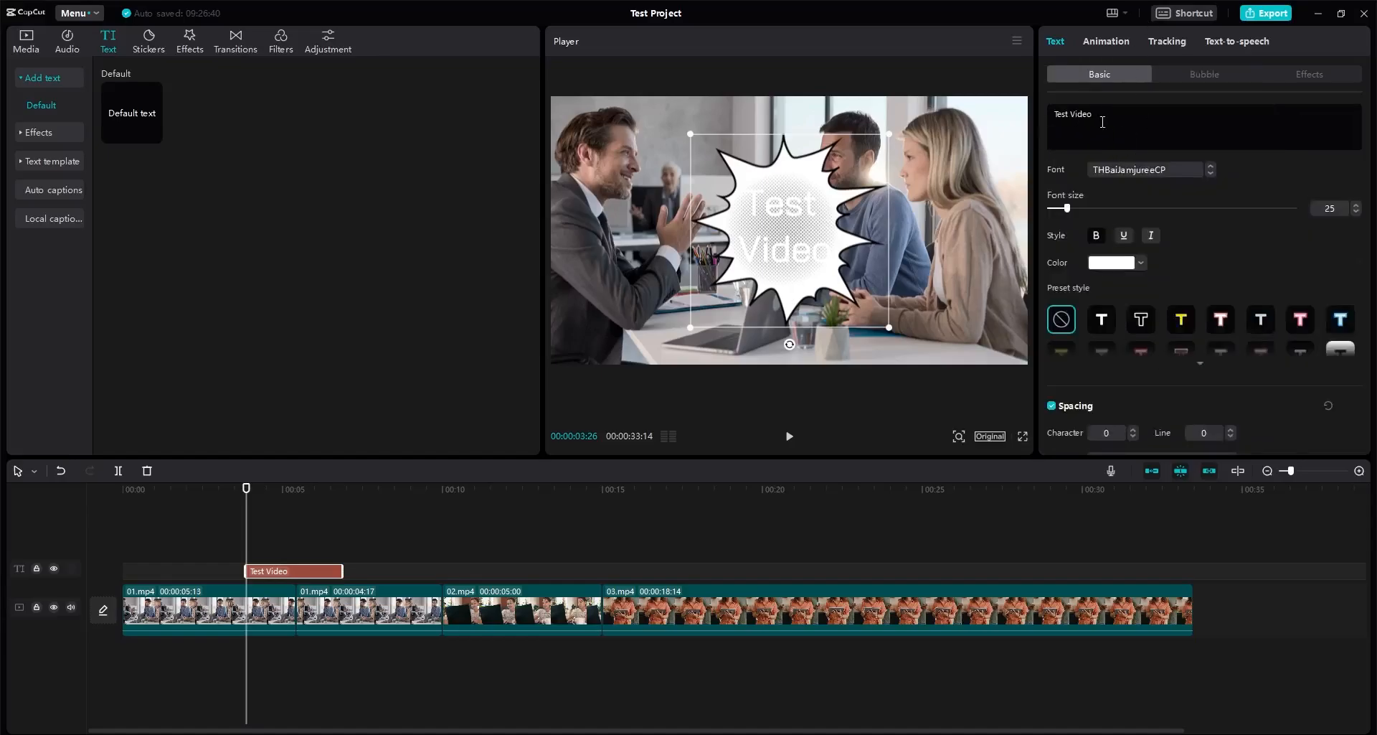
{"action": "left_click", "coordinate": [1187, 77]}
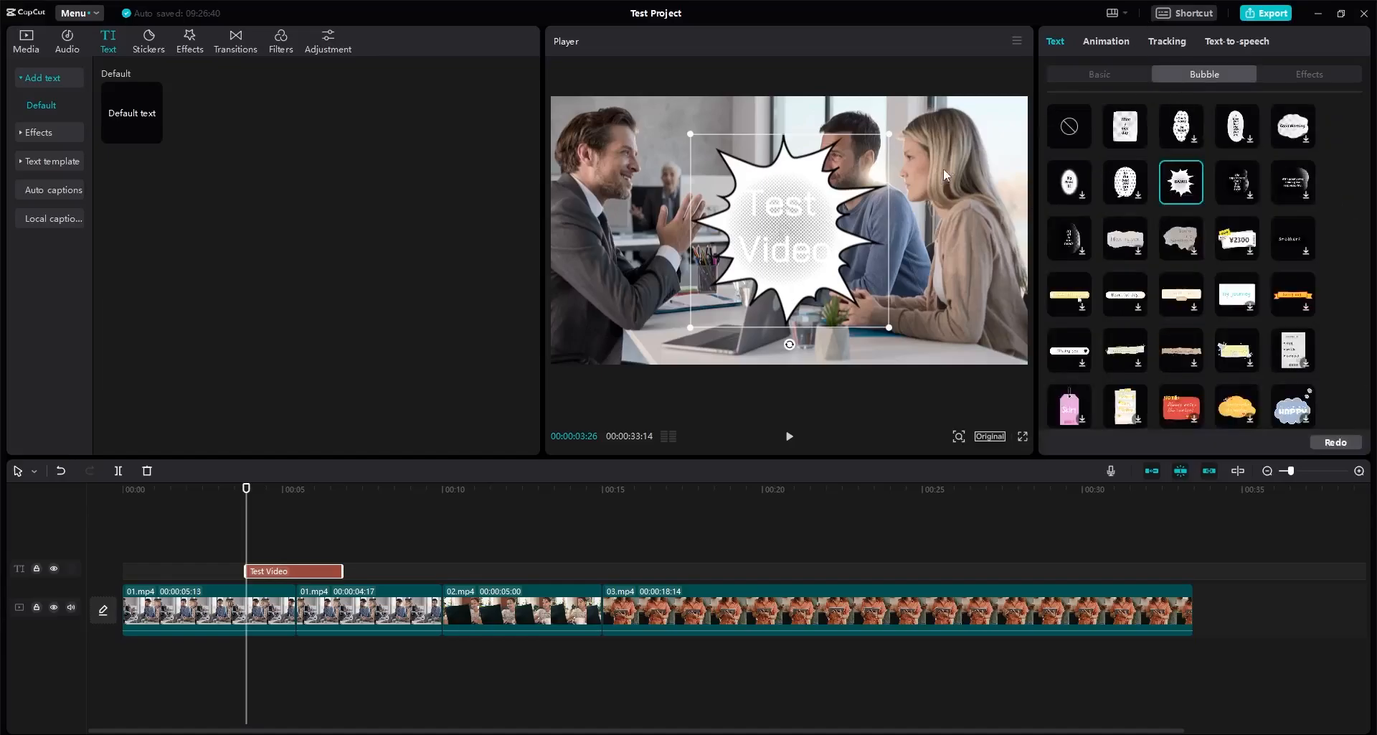
{"action": "left_click", "coordinate": [1079, 135]}
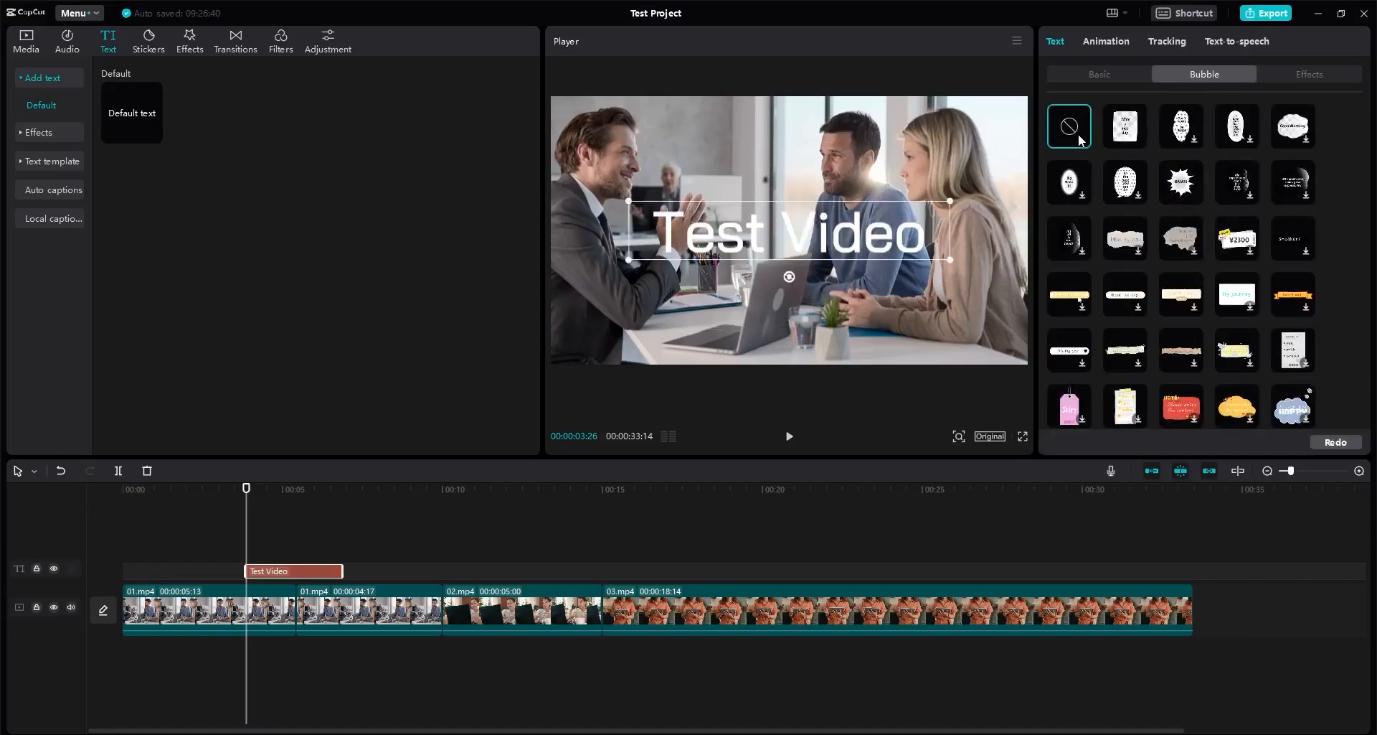
Step: Look over the title's text effects and expand its preset styles to view the full set
{"action": "left_click", "coordinate": [1329, 73]}
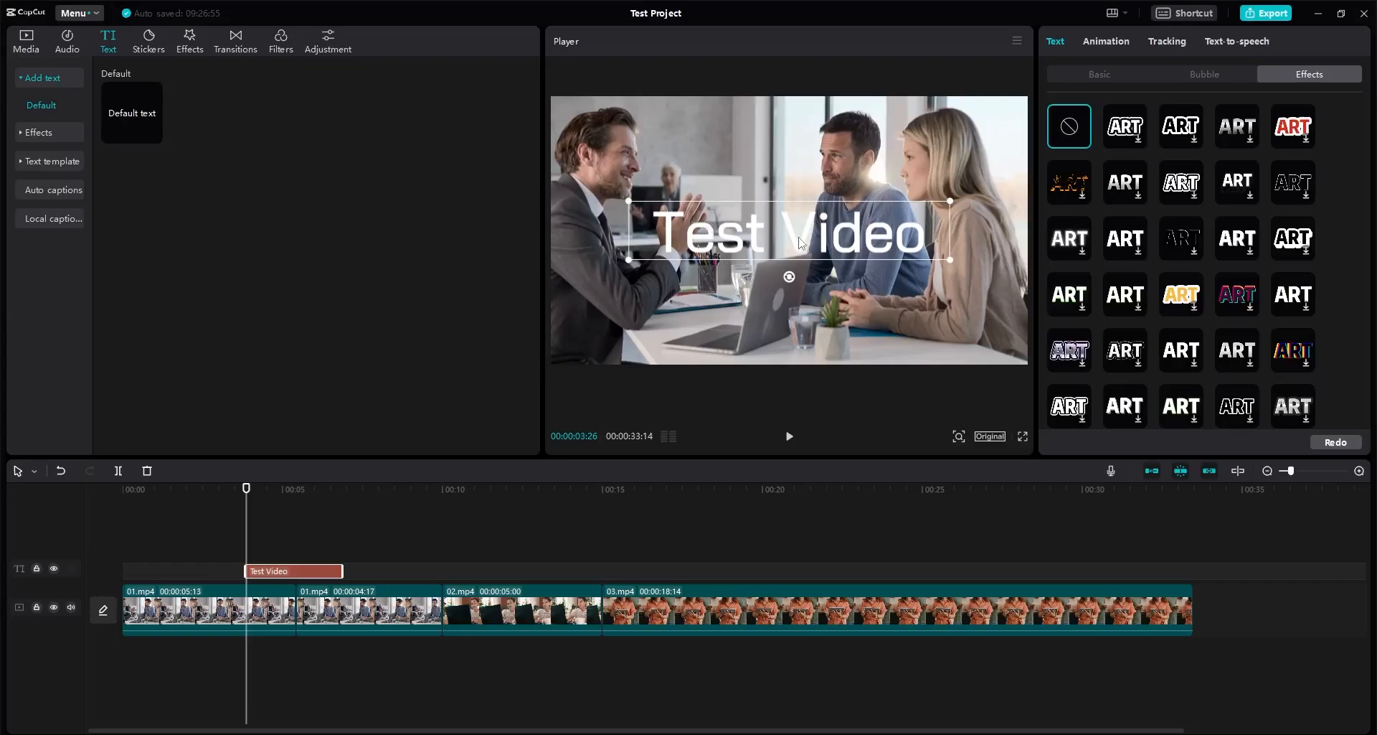
{"action": "left_click", "coordinate": [1086, 75]}
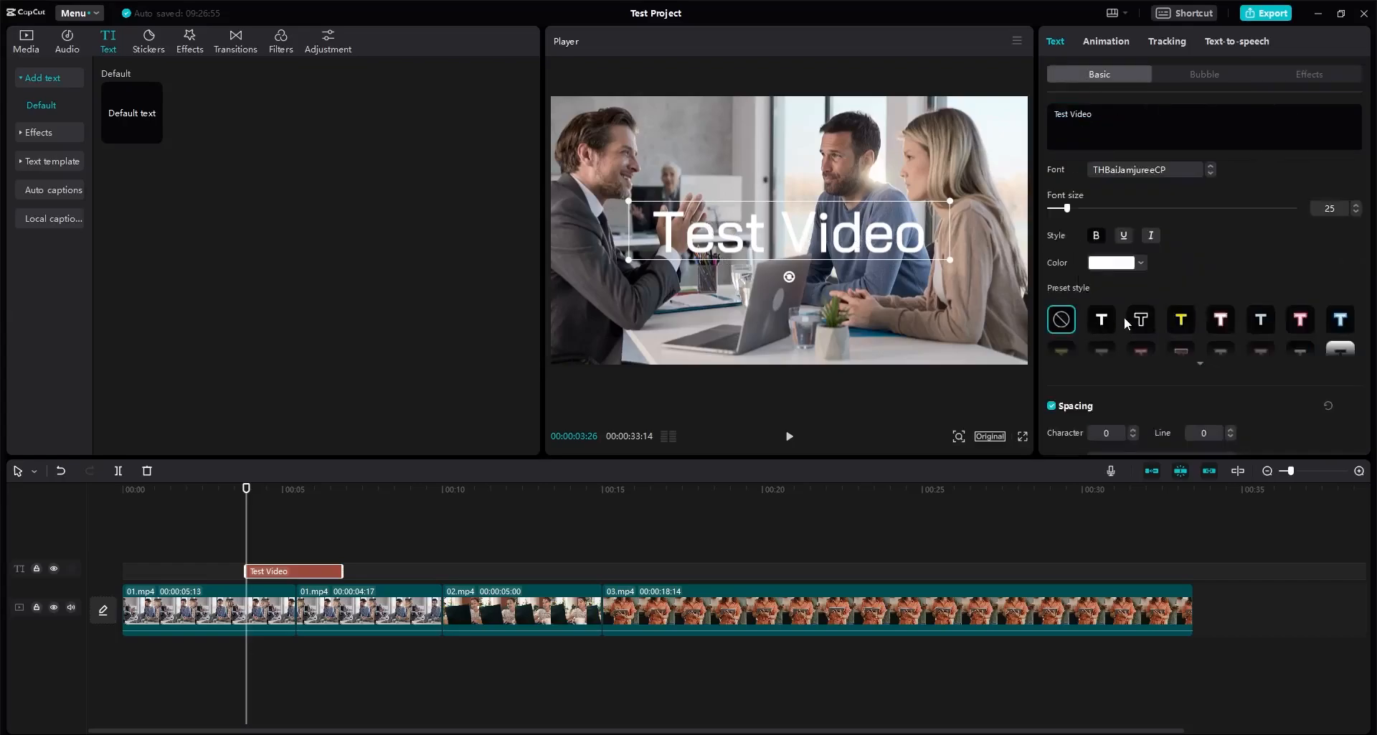
{"action": "left_click", "coordinate": [1198, 363]}
{"action": "scroll", "coordinate": [1178, 374], "scroll_direction": "down", "scroll_amount": 3}
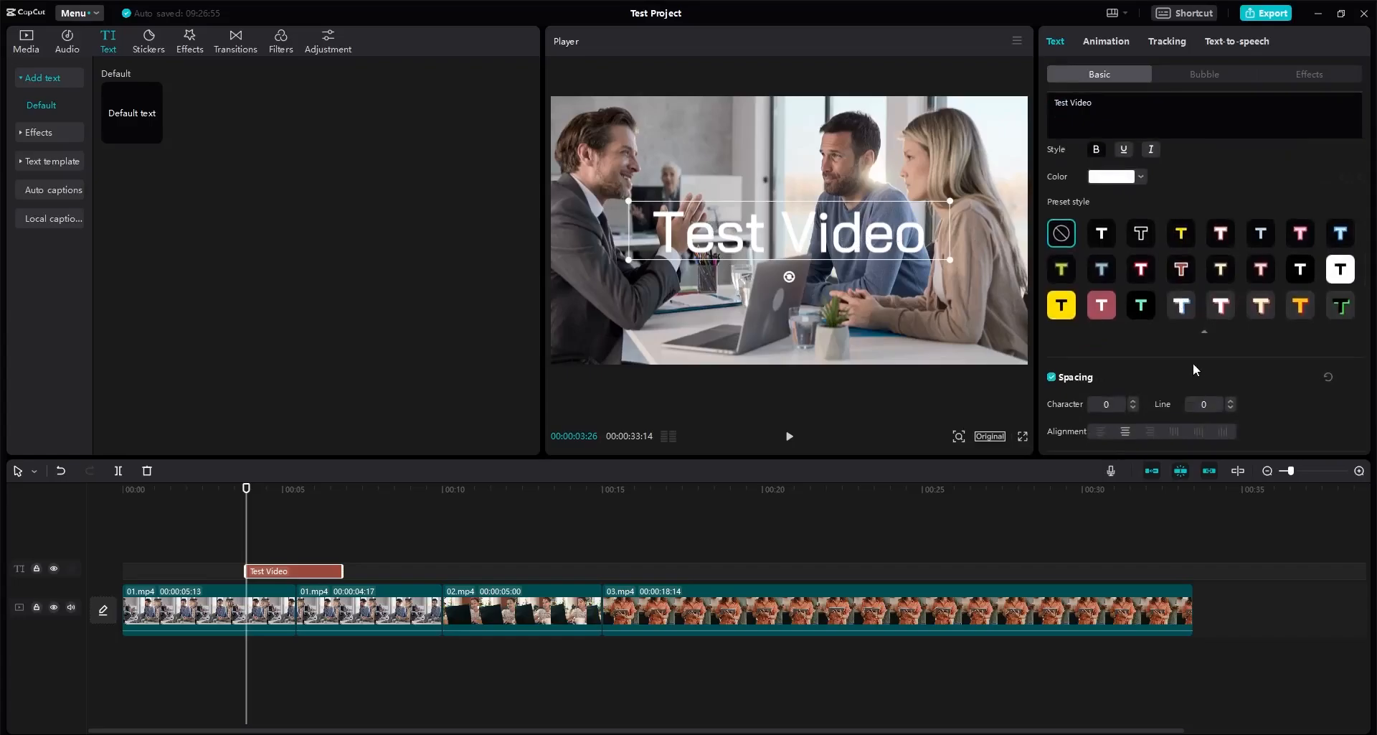
Step: Try the bright green text effect with black and white outlines on the "Test Video" title, and reset its effect to none
{"action": "left_click", "coordinate": [1332, 80]}
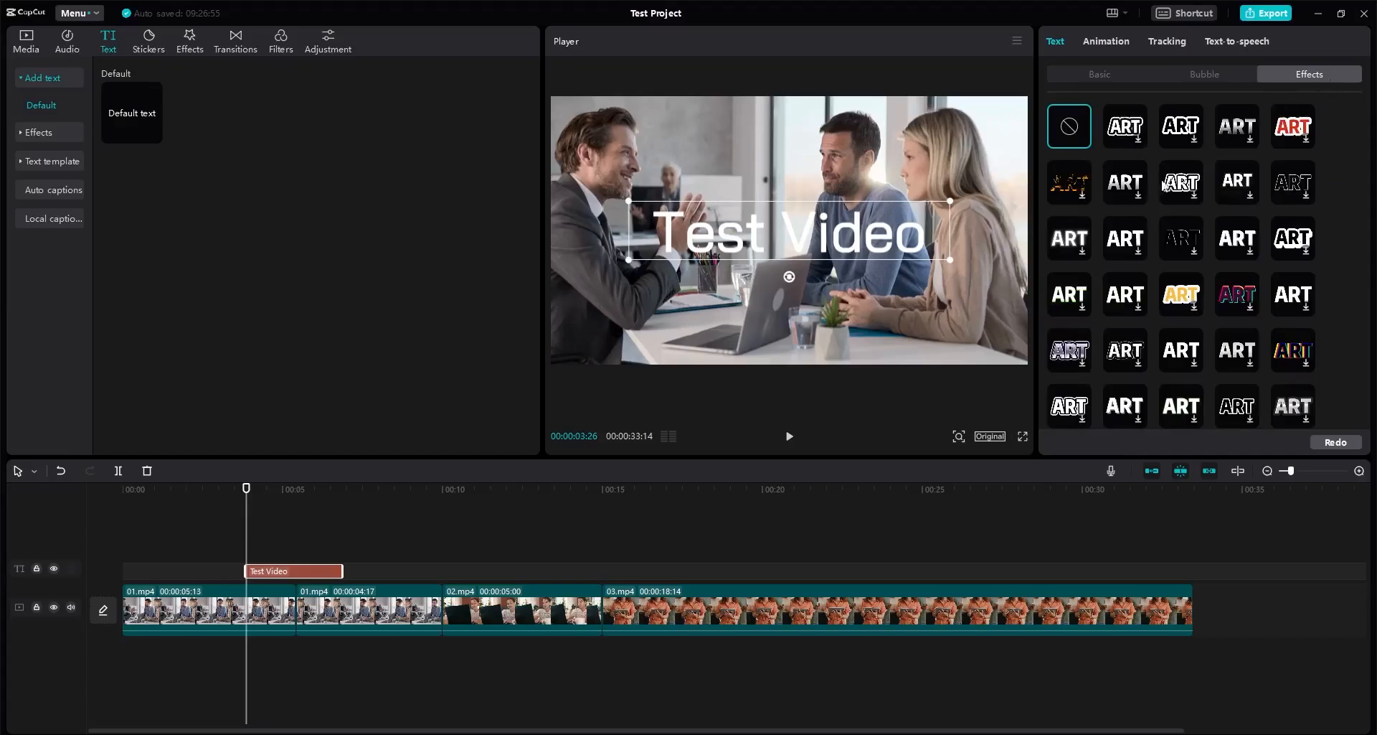
{"action": "scroll", "coordinate": [1292, 281], "scroll_direction": "down", "scroll_amount": 10}
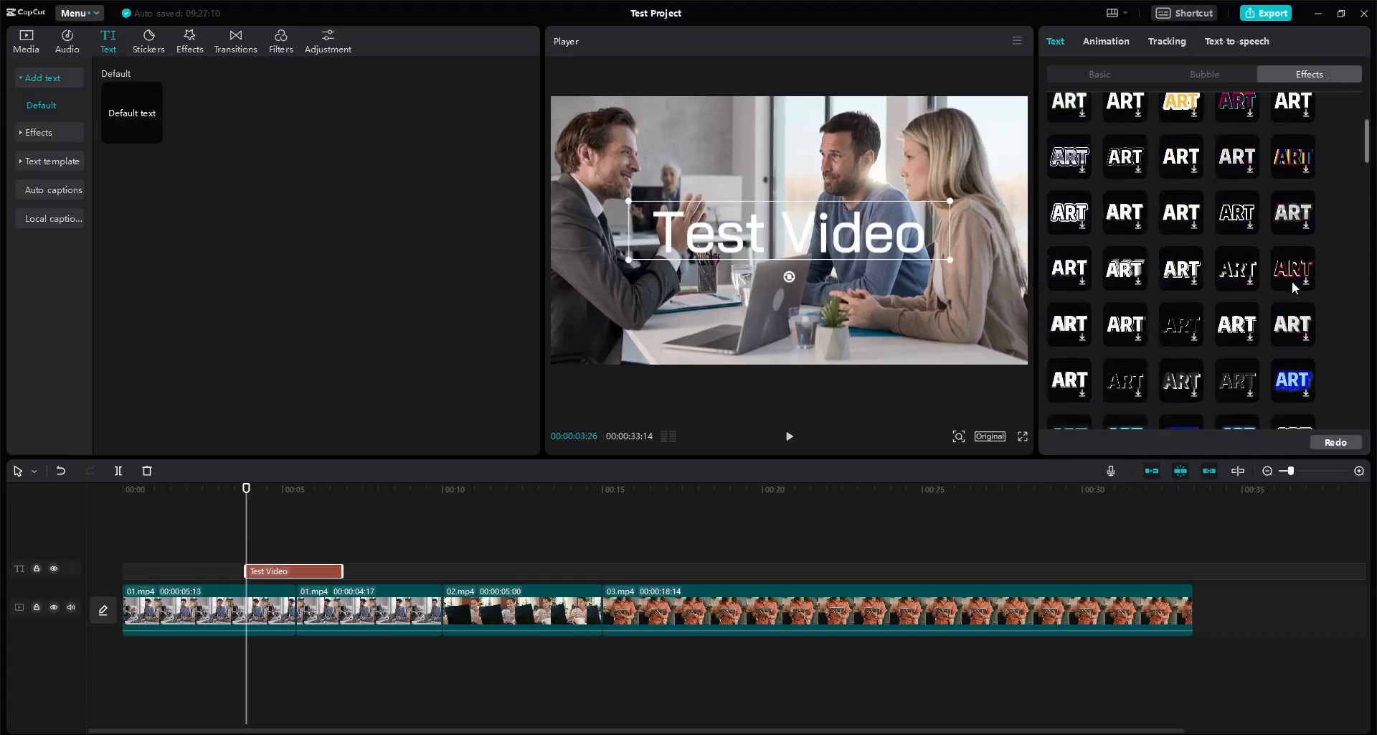
{"action": "scroll", "coordinate": [1292, 287], "scroll_direction": "up", "scroll_amount": 1}
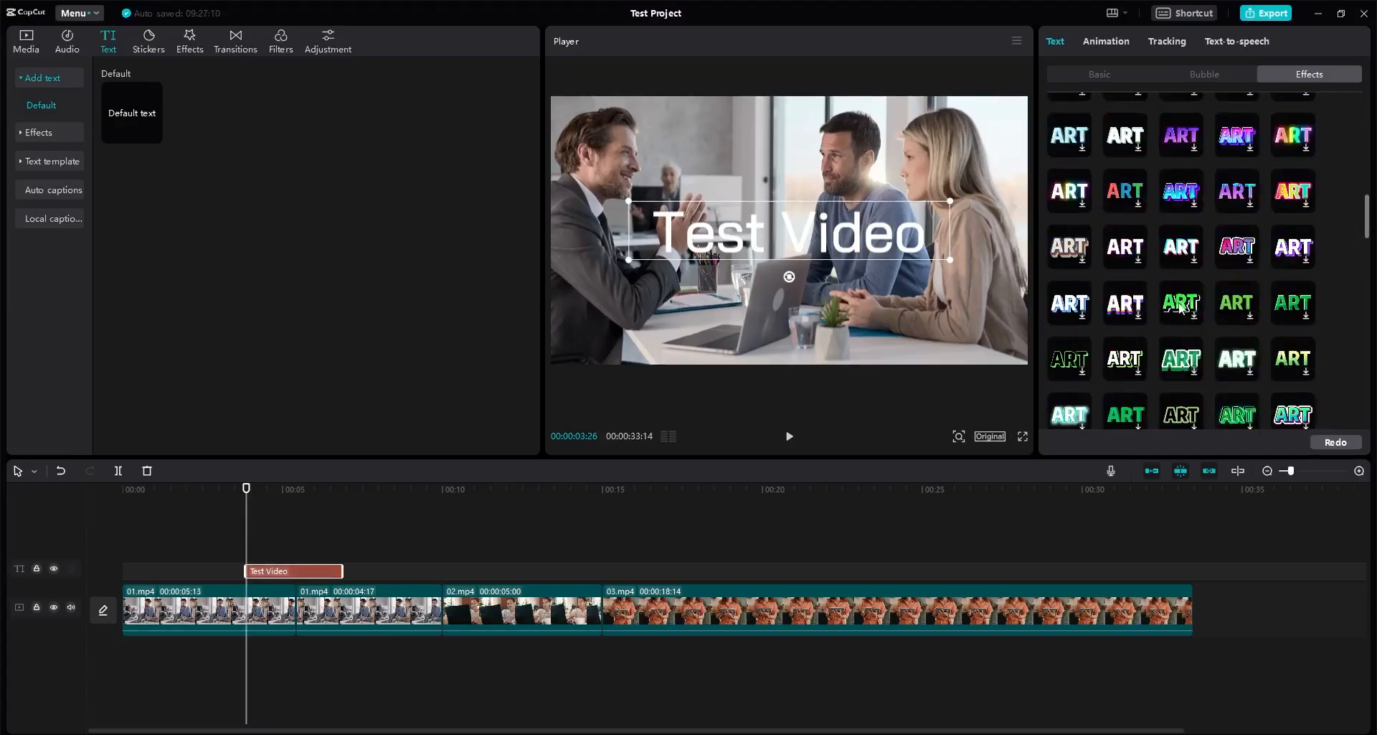
{"action": "left_click", "coordinate": [1185, 304]}
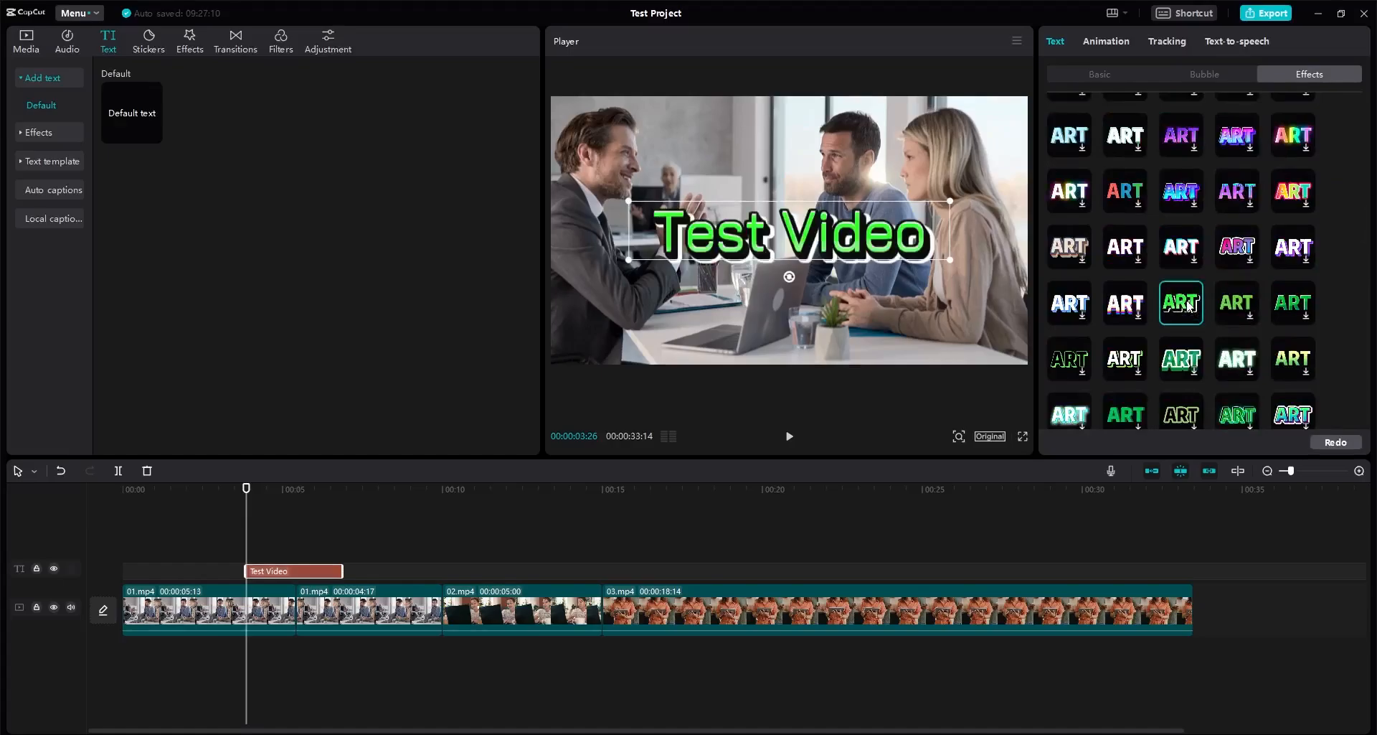
{"action": "scroll", "coordinate": [1248, 302], "scroll_direction": "down", "scroll_amount": 4}
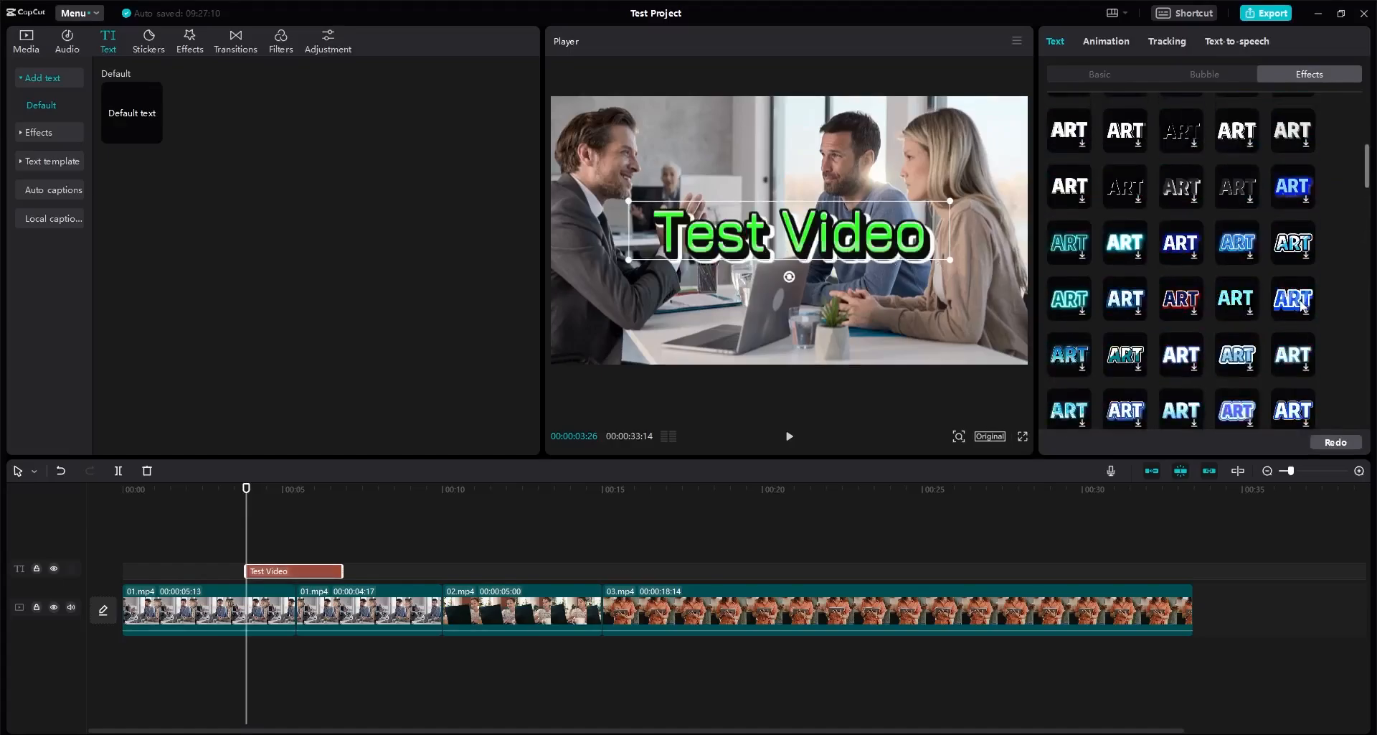
{"action": "scroll", "coordinate": [1301, 300], "scroll_direction": "up", "scroll_amount": 13}
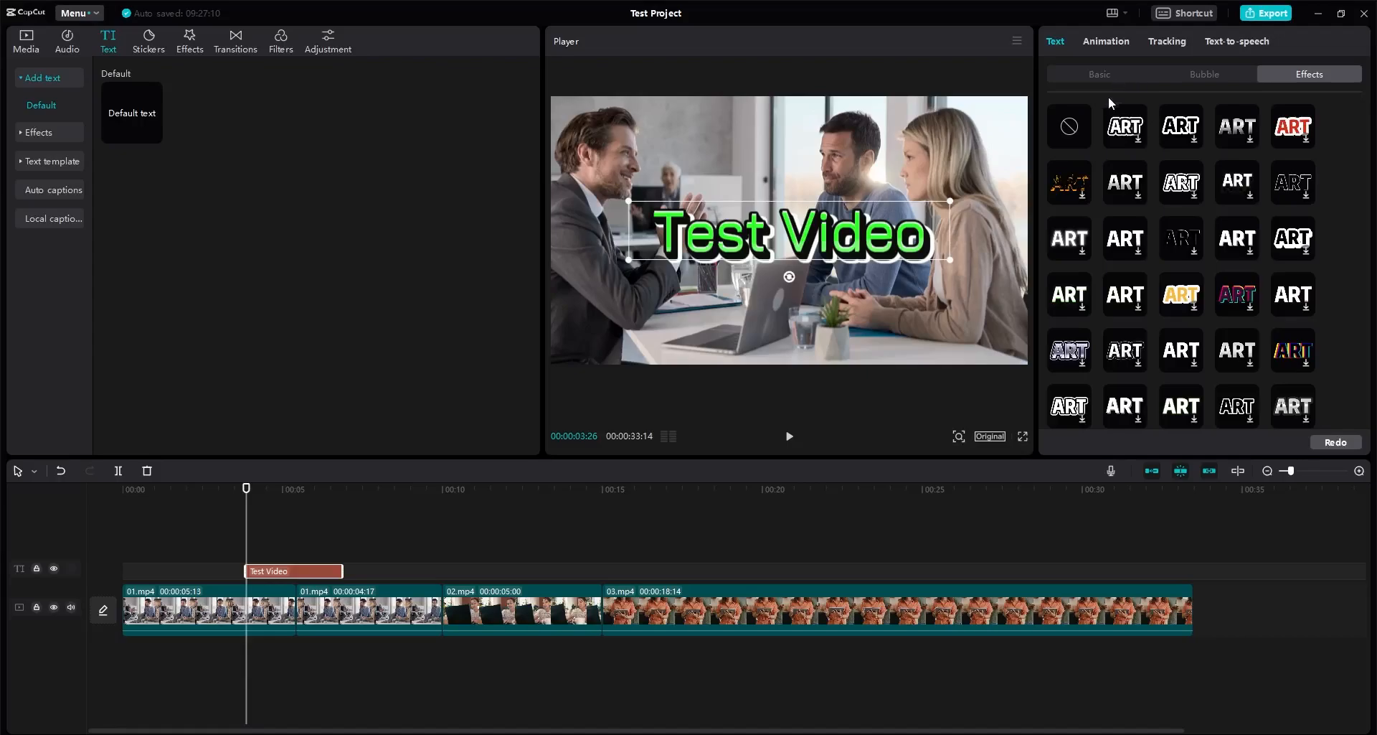
{"action": "left_click", "coordinate": [1073, 129]}
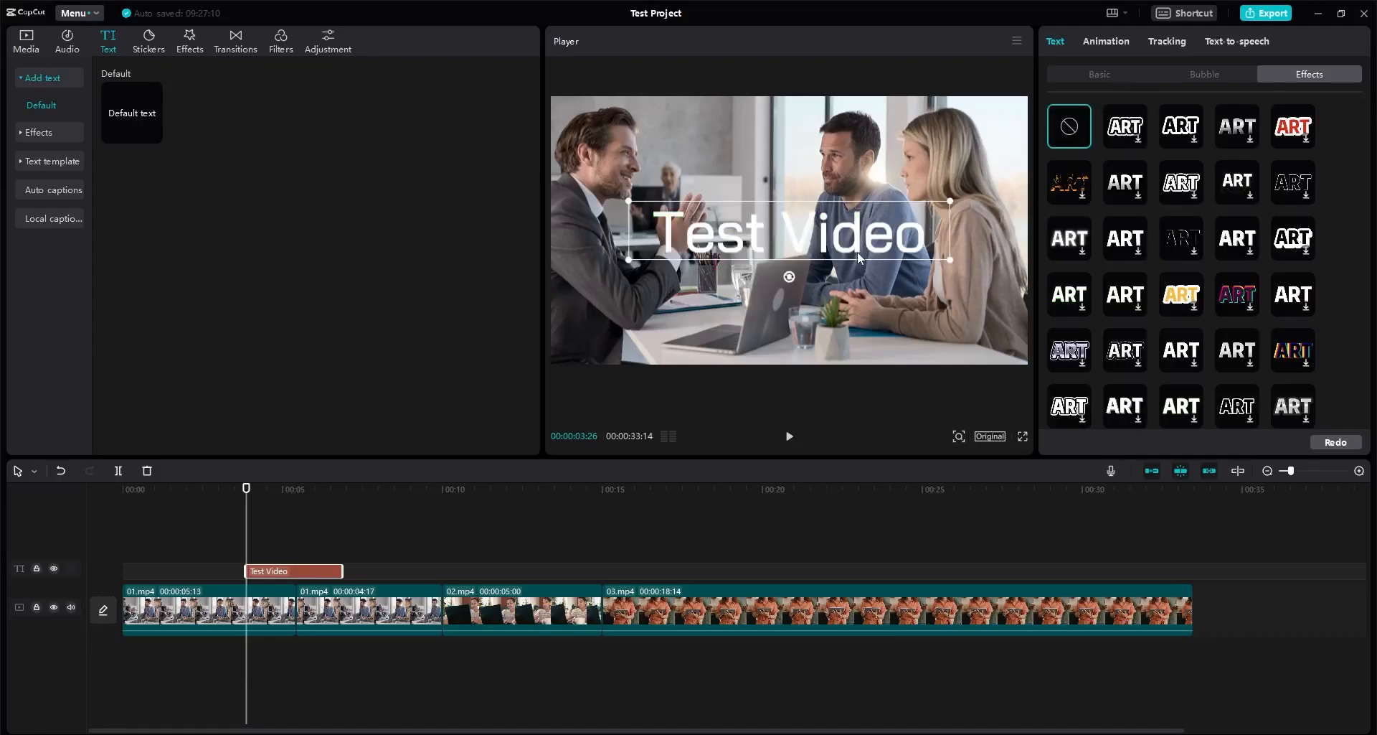
Step: Apply the first entrance animation, "Chro...ling", to the "Test Video" title
{"action": "left_click", "coordinate": [1118, 80]}
{"action": "left_click", "coordinate": [1113, 40]}
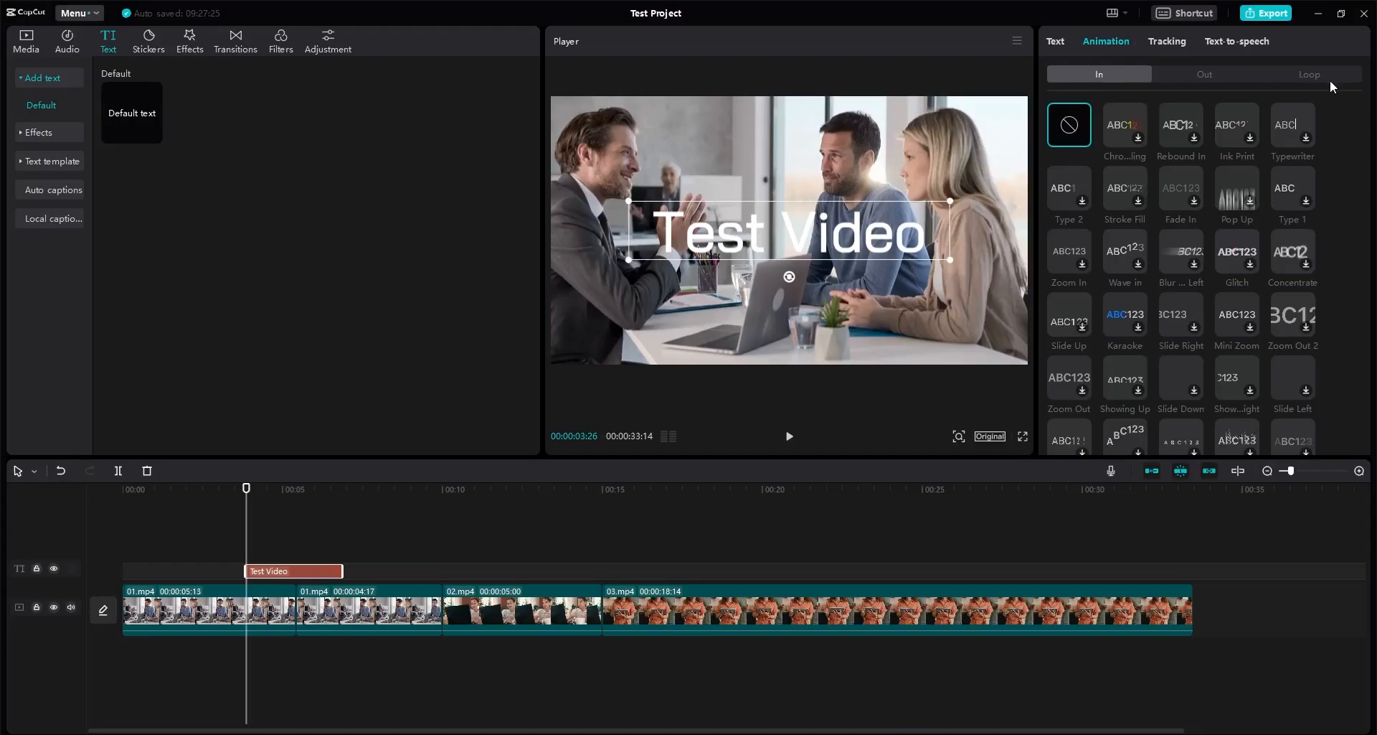
{"action": "left_click", "coordinate": [1138, 122]}
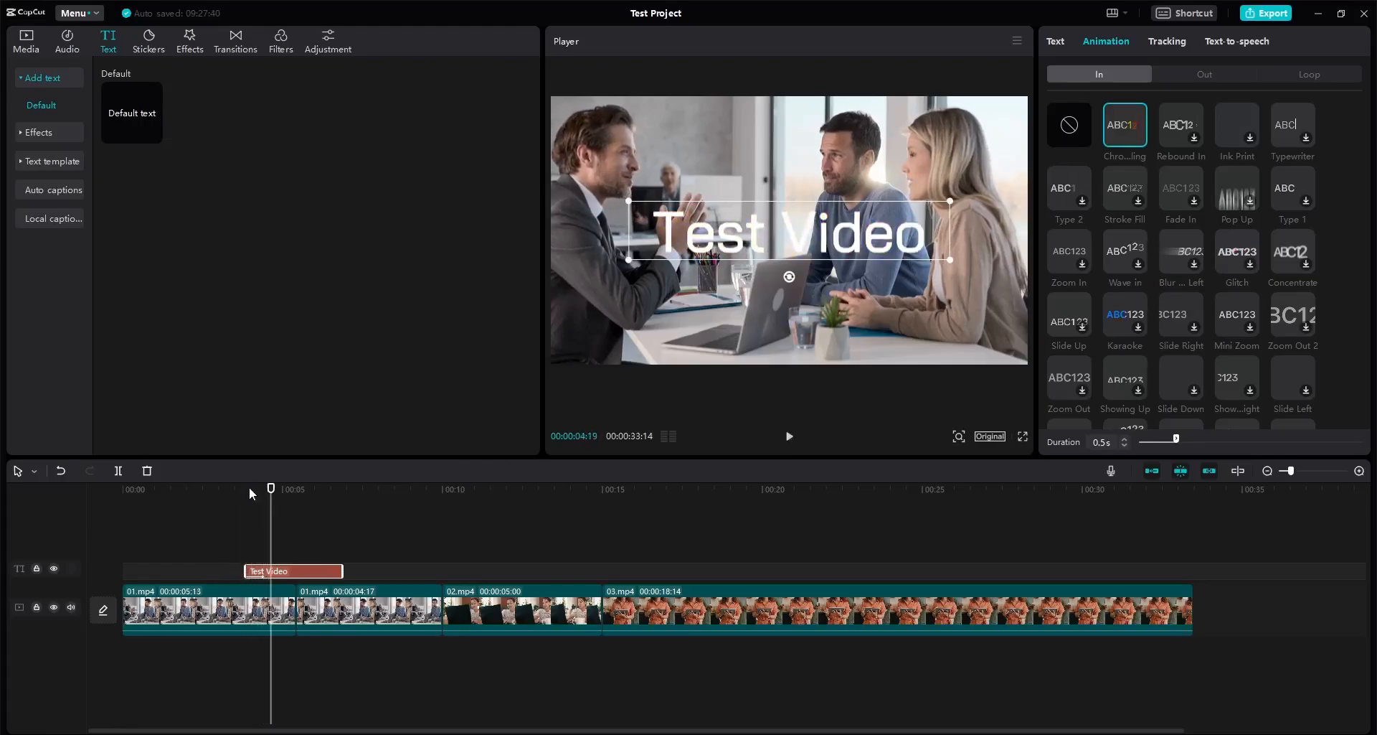
Step: Try the Pop Down exit animation on the title, and clear both its exit and entrance animations
{"action": "left_click", "coordinate": [1162, 75]}
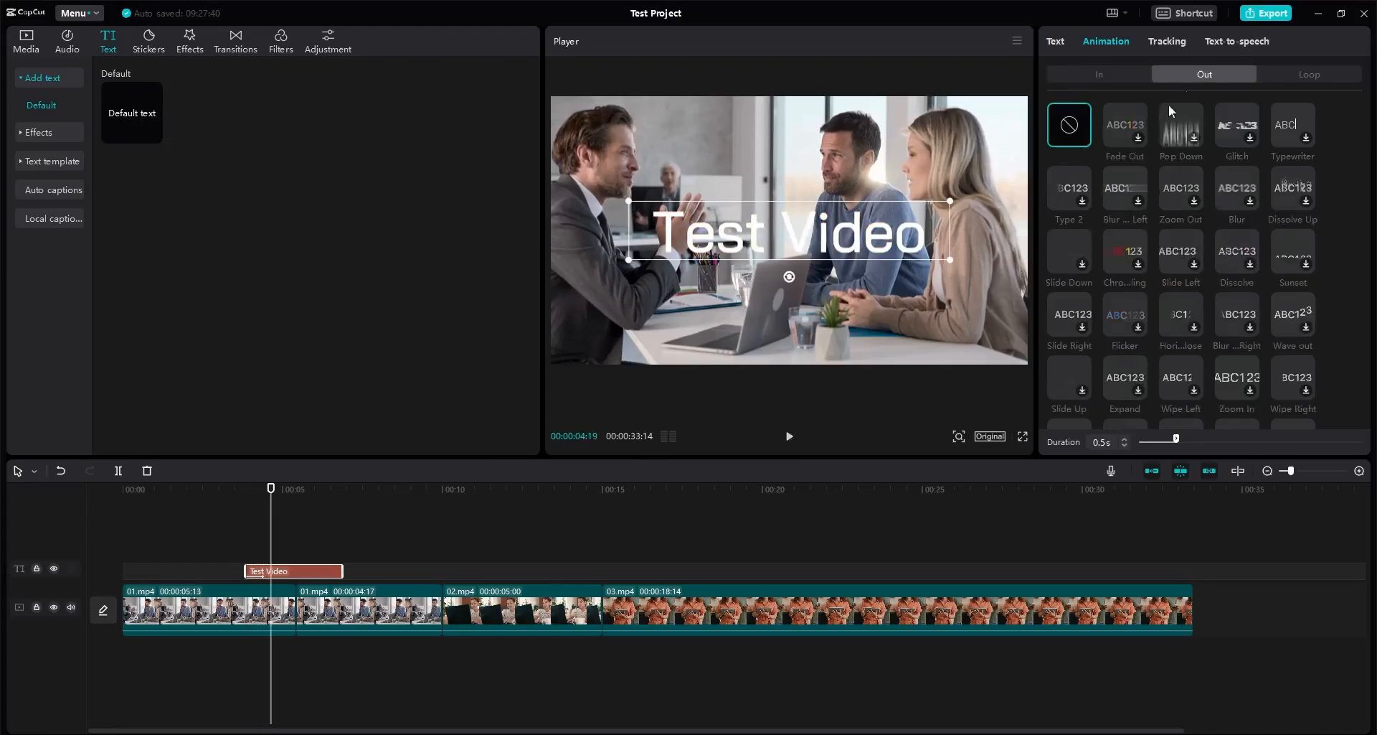
{"action": "left_click", "coordinate": [1185, 119]}
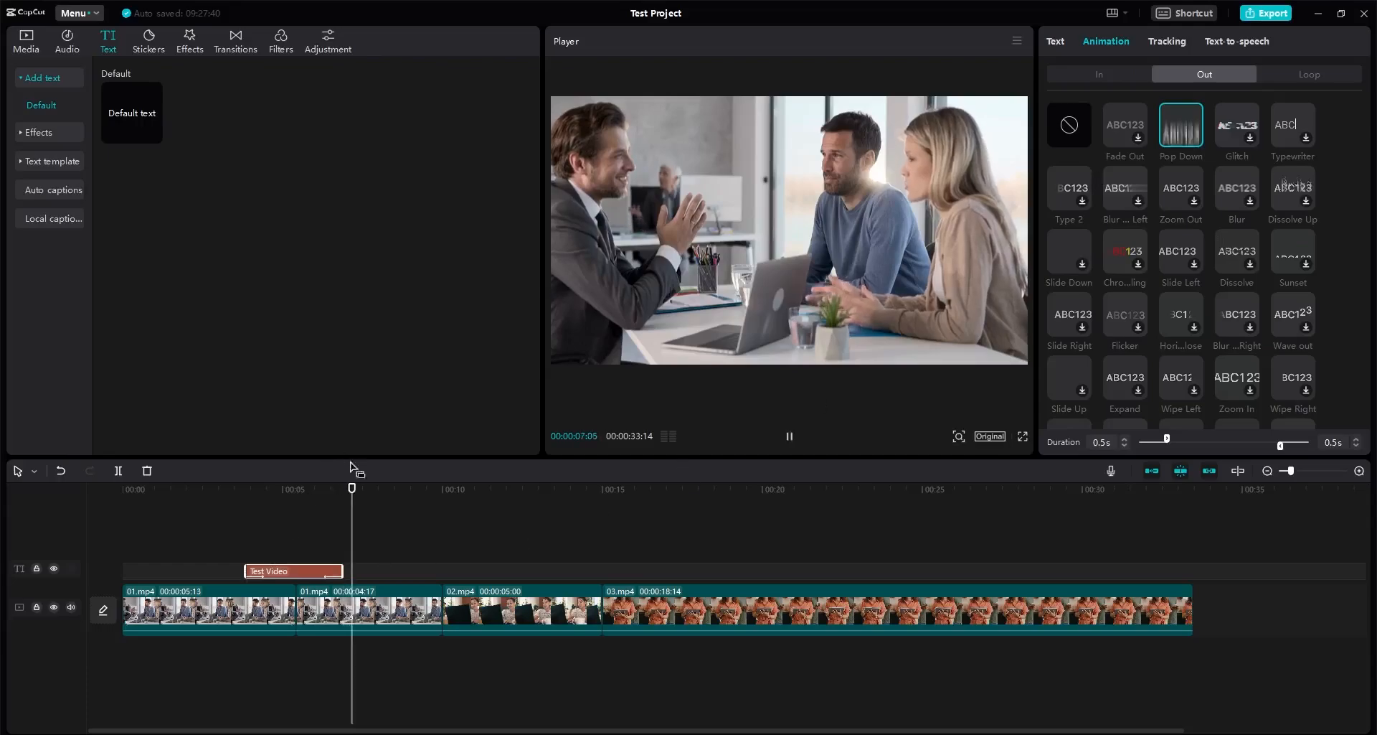
{"action": "left_click", "coordinate": [315, 489]}
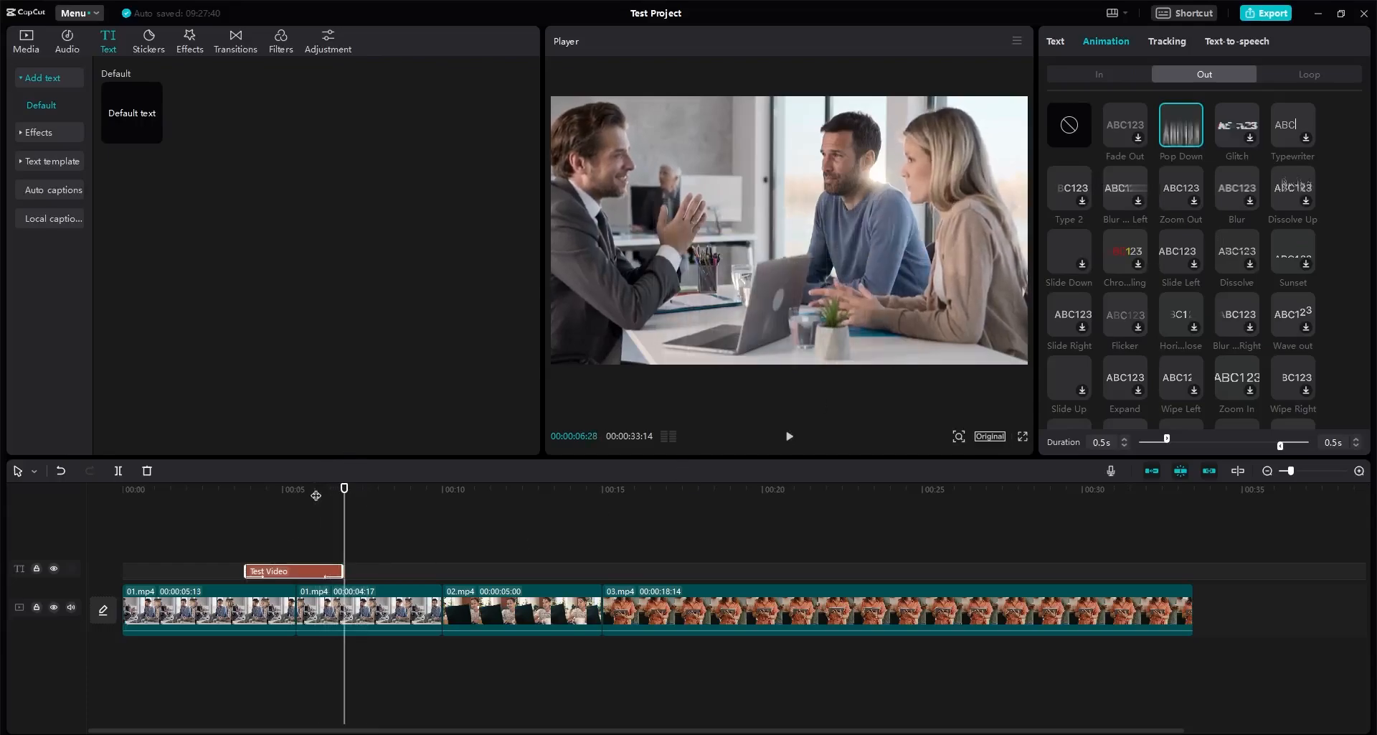
{"action": "left_click", "coordinate": [1076, 133]}
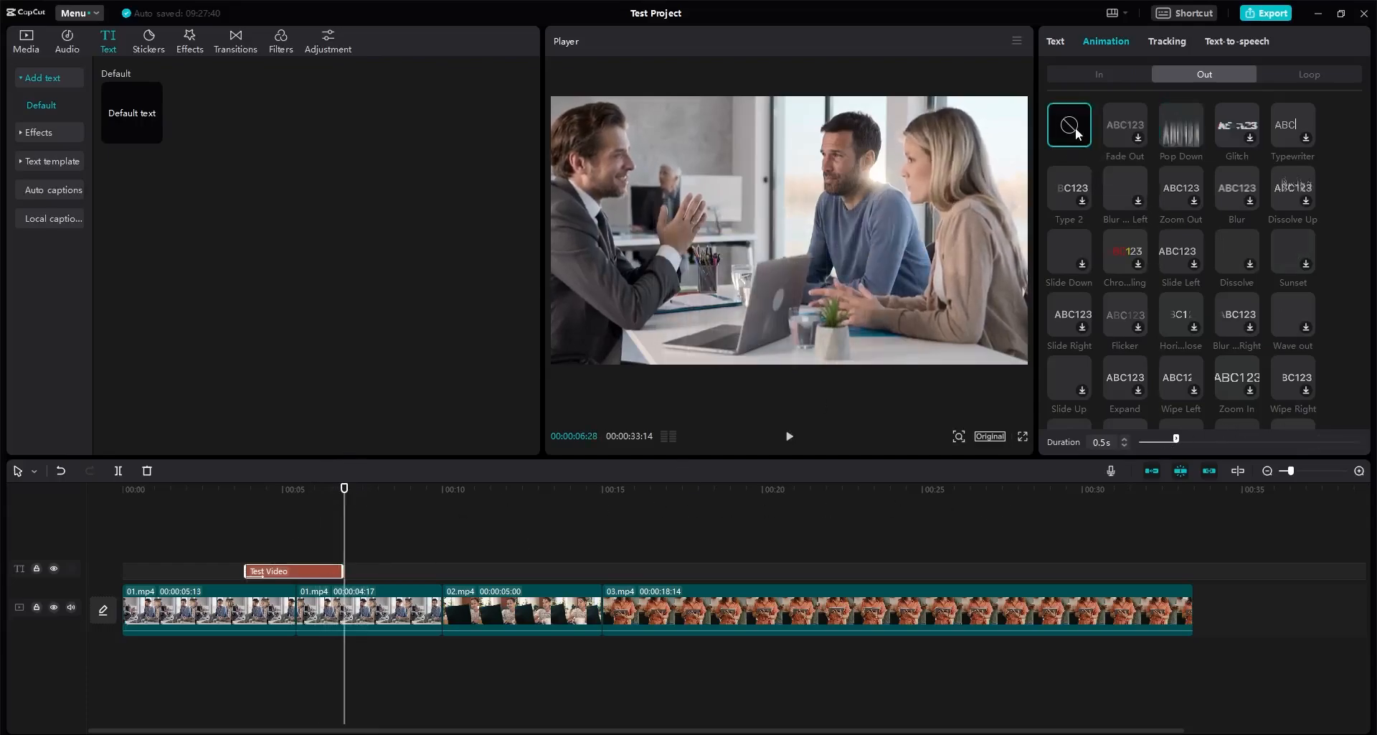
{"action": "left_click", "coordinate": [1086, 80]}
Step: Apply the File In loop animation to the "Test Video" title and play it back from the title's start
{"action": "left_click", "coordinate": [1286, 80]}
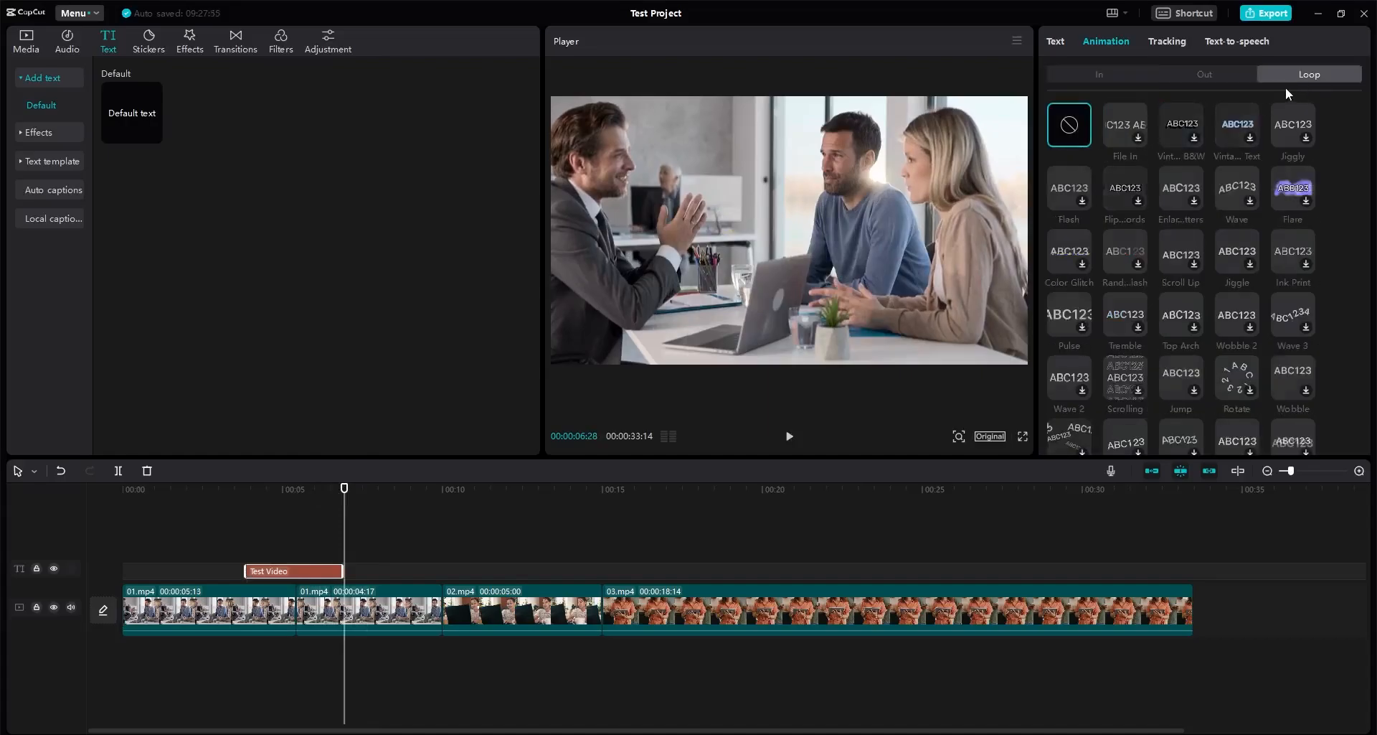
{"action": "left_click", "coordinate": [1120, 123]}
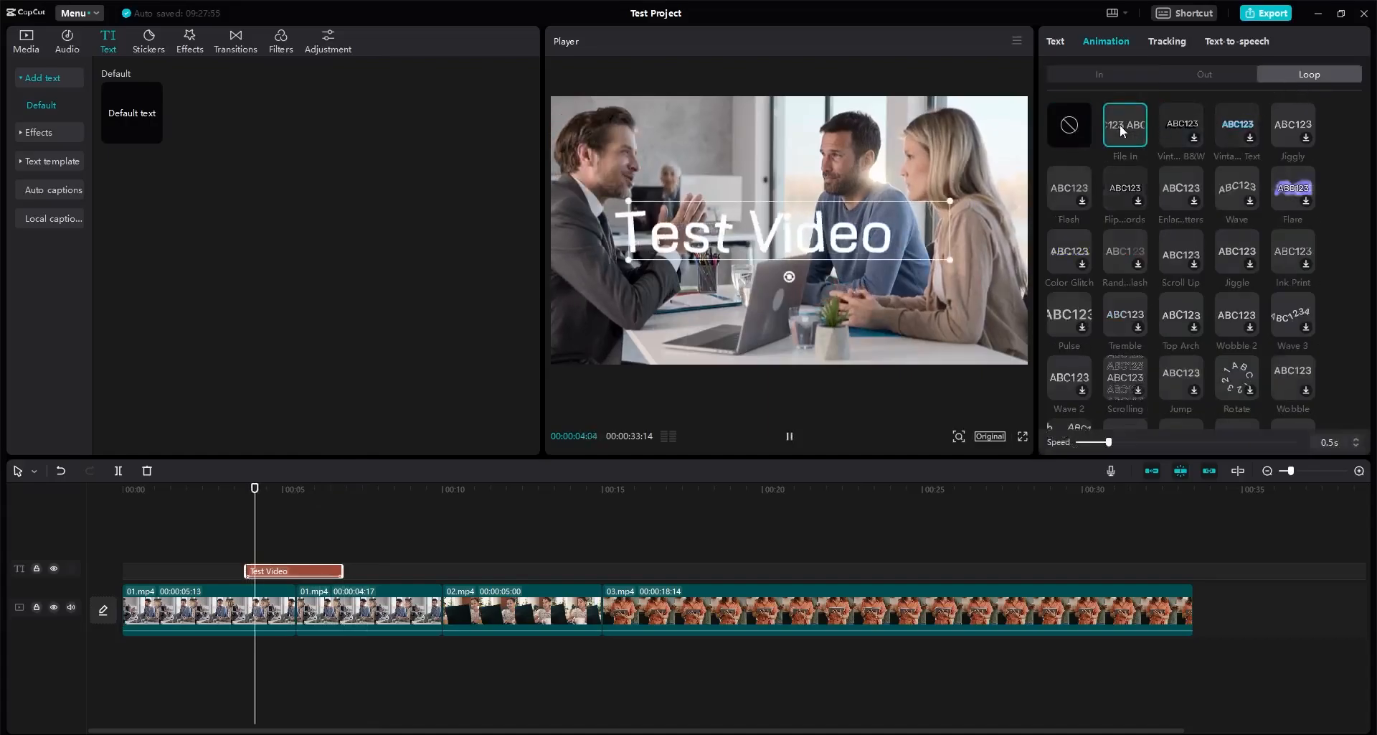
{"action": "left_click", "coordinate": [249, 493]}
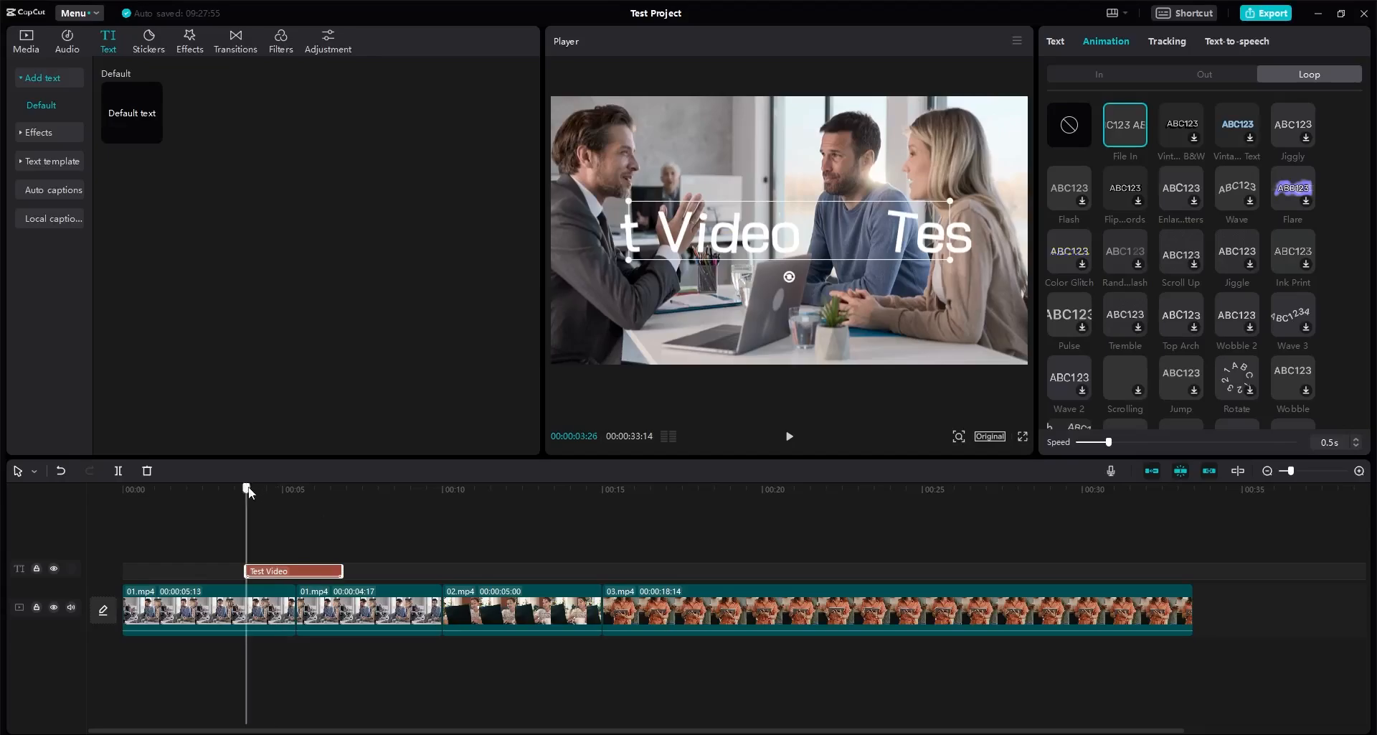
{"action": "key", "text": "space"}
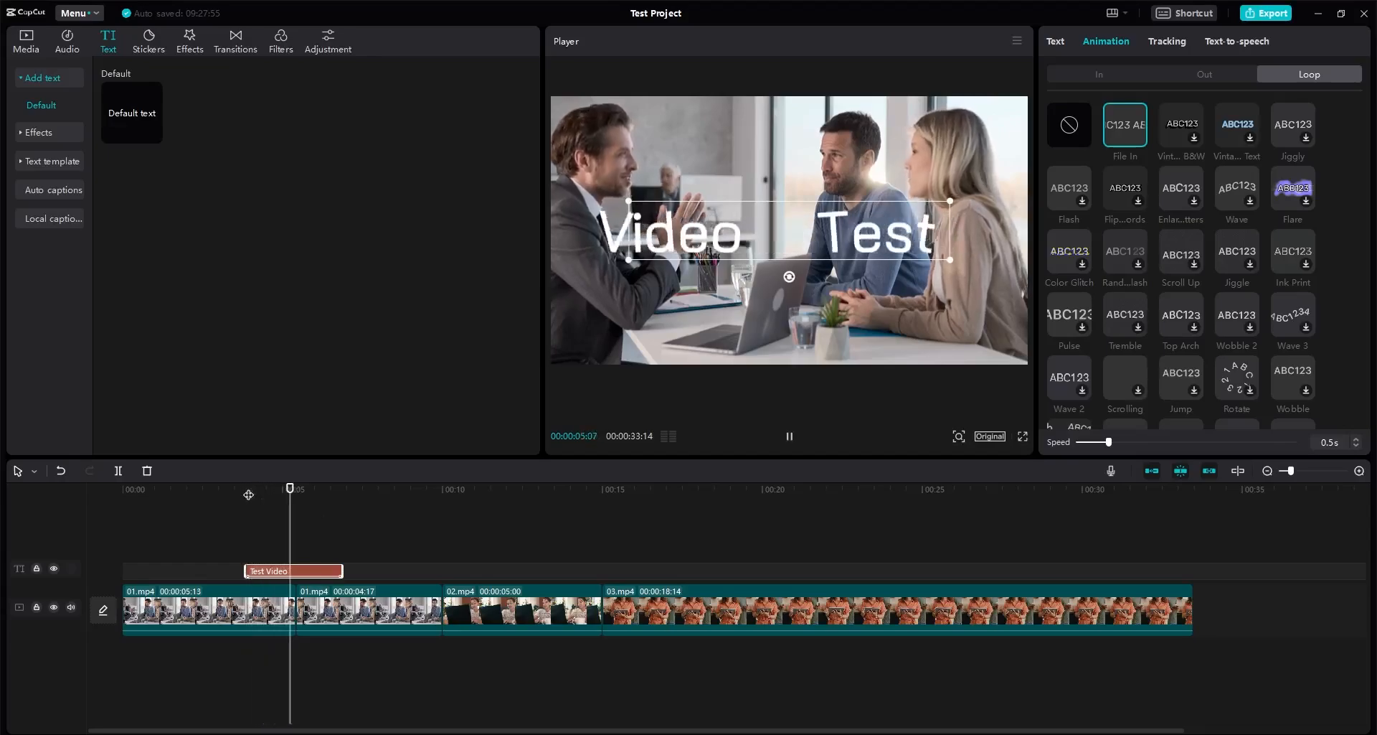
{"action": "key", "text": "space"}
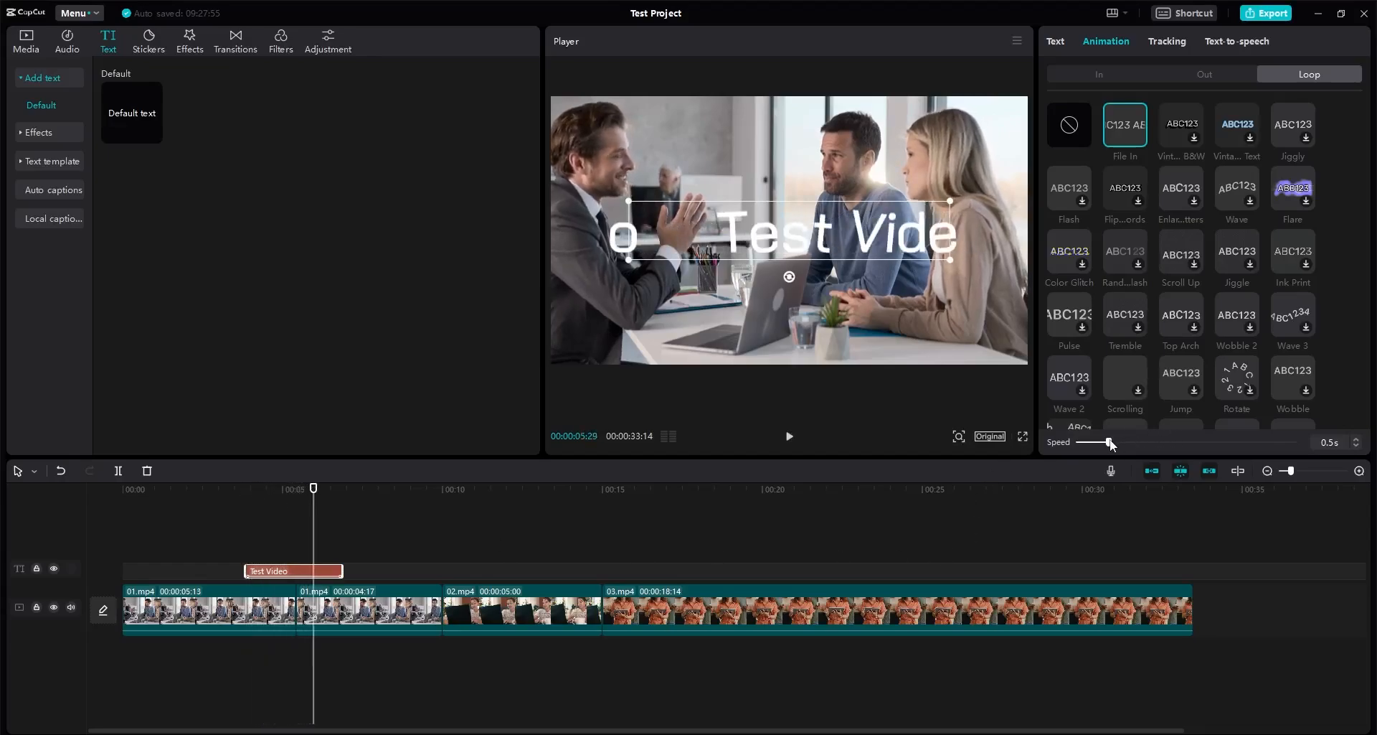
Step: Set the File In loop animation's speed to 2.1s, and remove the loop animation from the title
{"action": "left_click_drag", "start_coordinate": [1213, 441], "coordinate": [1115, 444]}
{"action": "left_click_drag", "start_coordinate": [1191, 443], "coordinate": [1225, 442]}
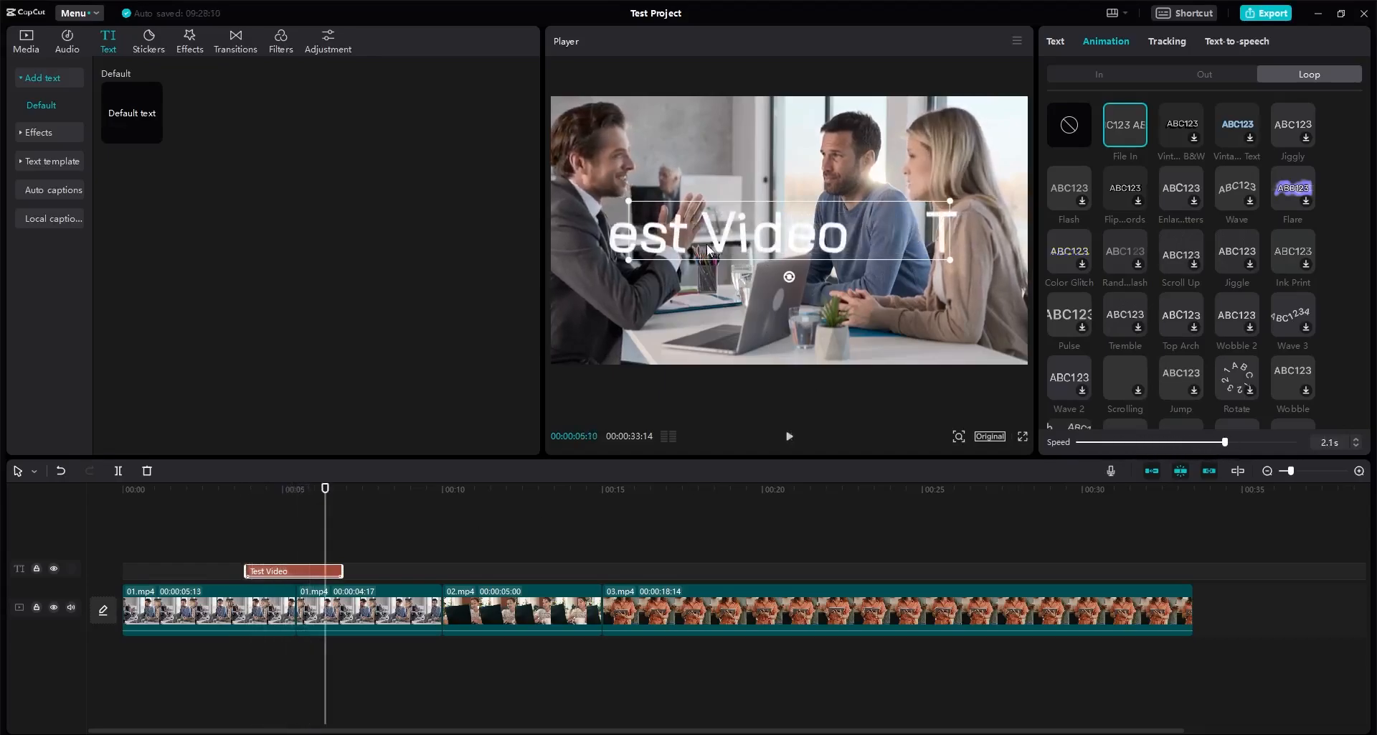
{"action": "left_click", "coordinate": [1074, 130]}
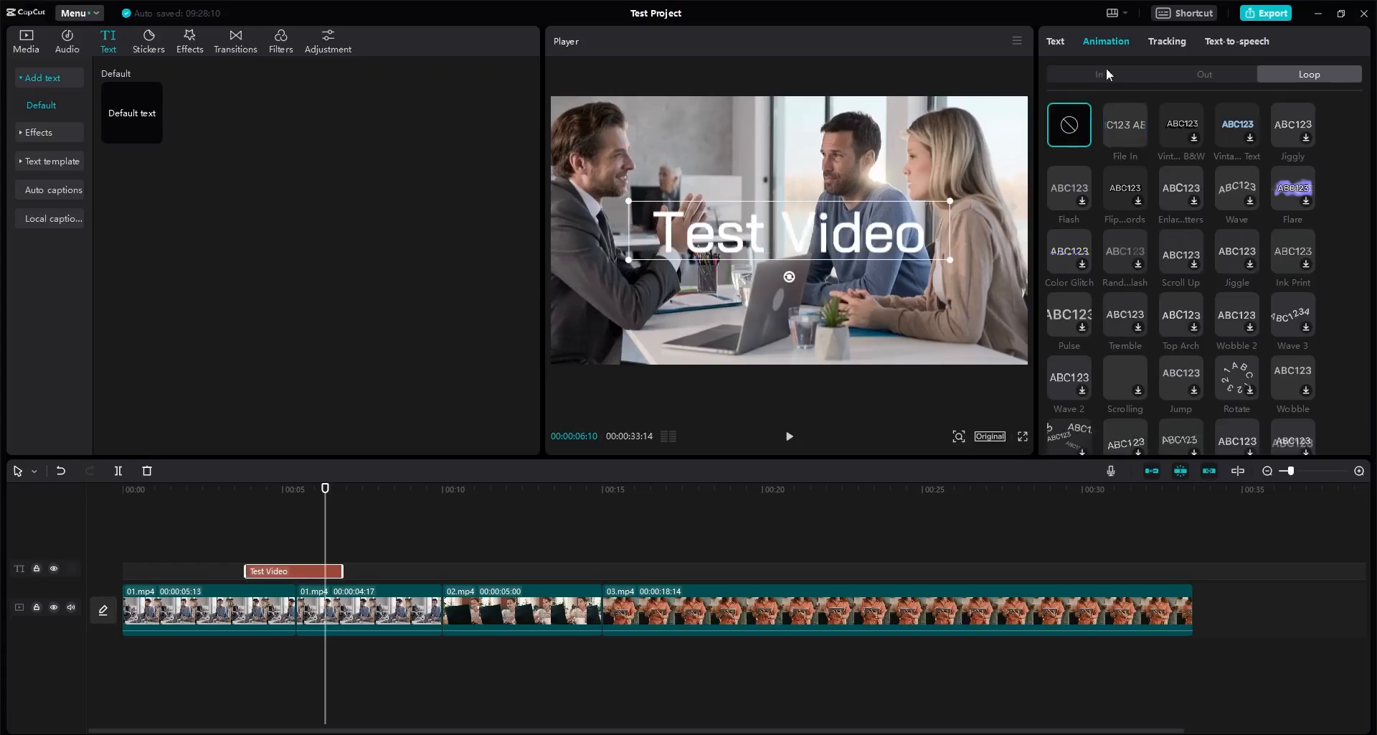
Step: Examine the title's Tracking and Text-to-speech options and return to its basic text settings
{"action": "left_click", "coordinate": [1160, 41]}
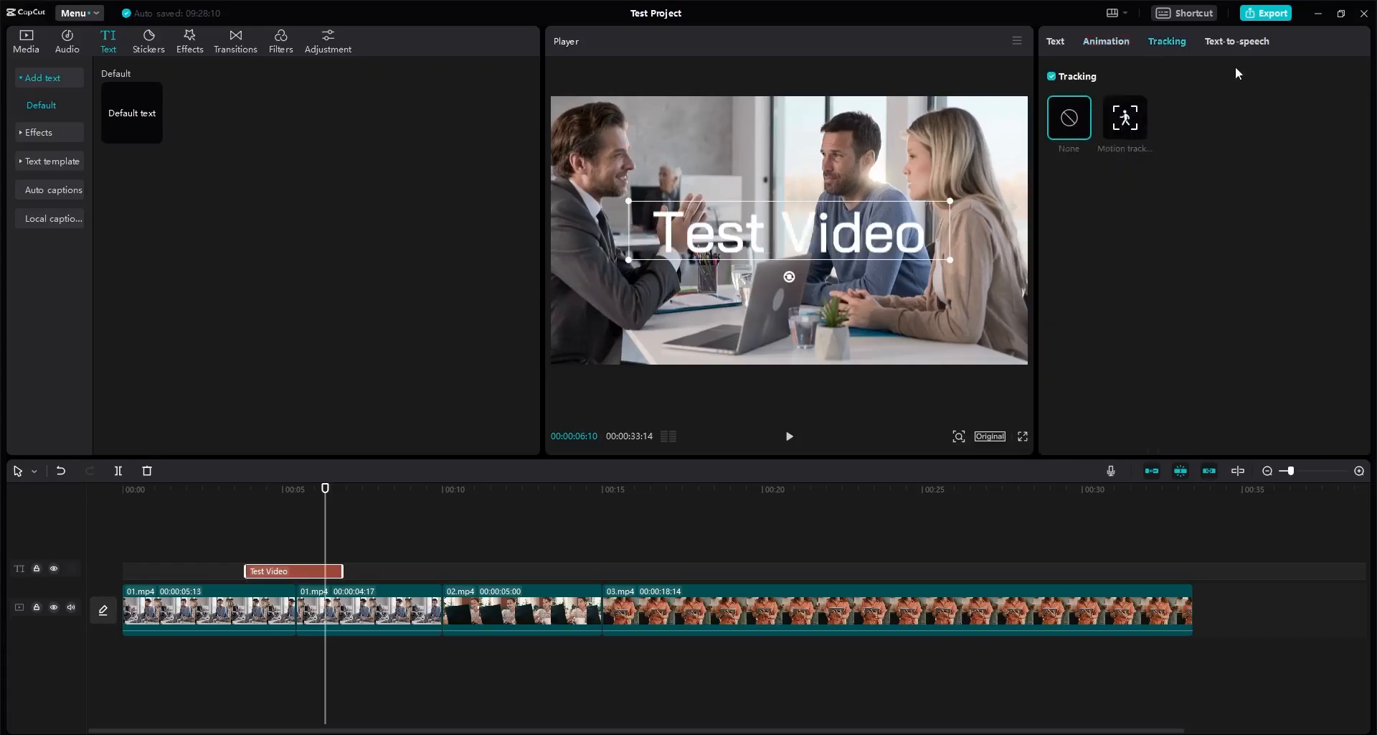
{"action": "left_click", "coordinate": [1235, 43]}
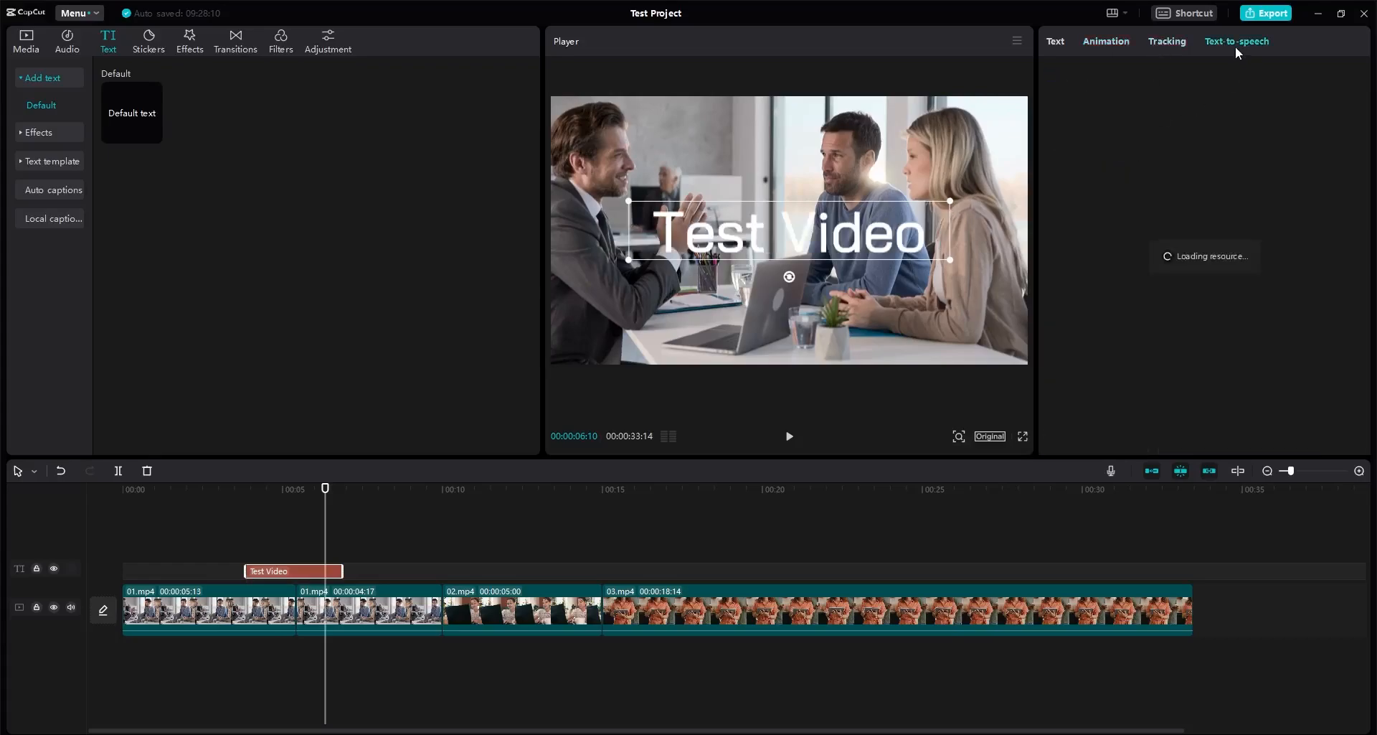
{"action": "left_click", "coordinate": [1059, 41]}
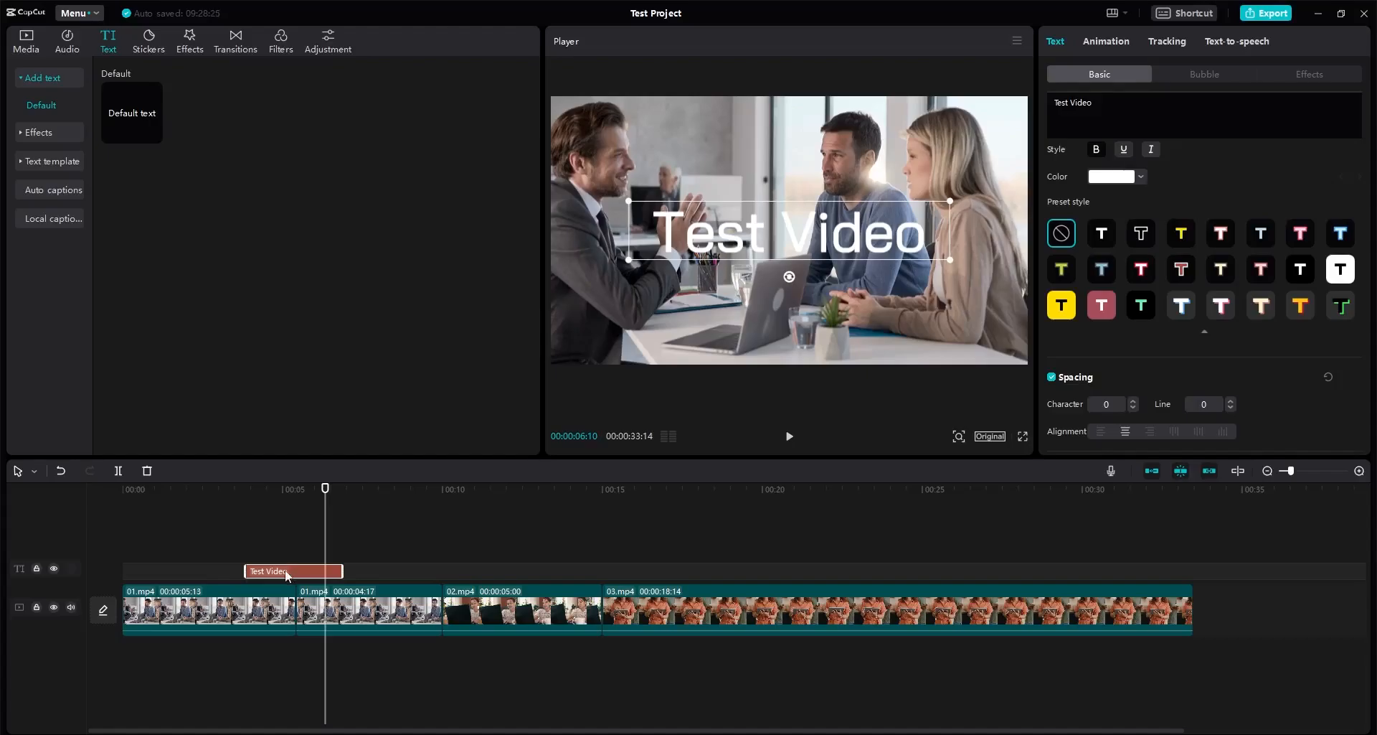
Step: Browse the Trending text effects in the library and compare them with the effects offered for the selected title
{"action": "left_click", "coordinate": [1284, 74]}
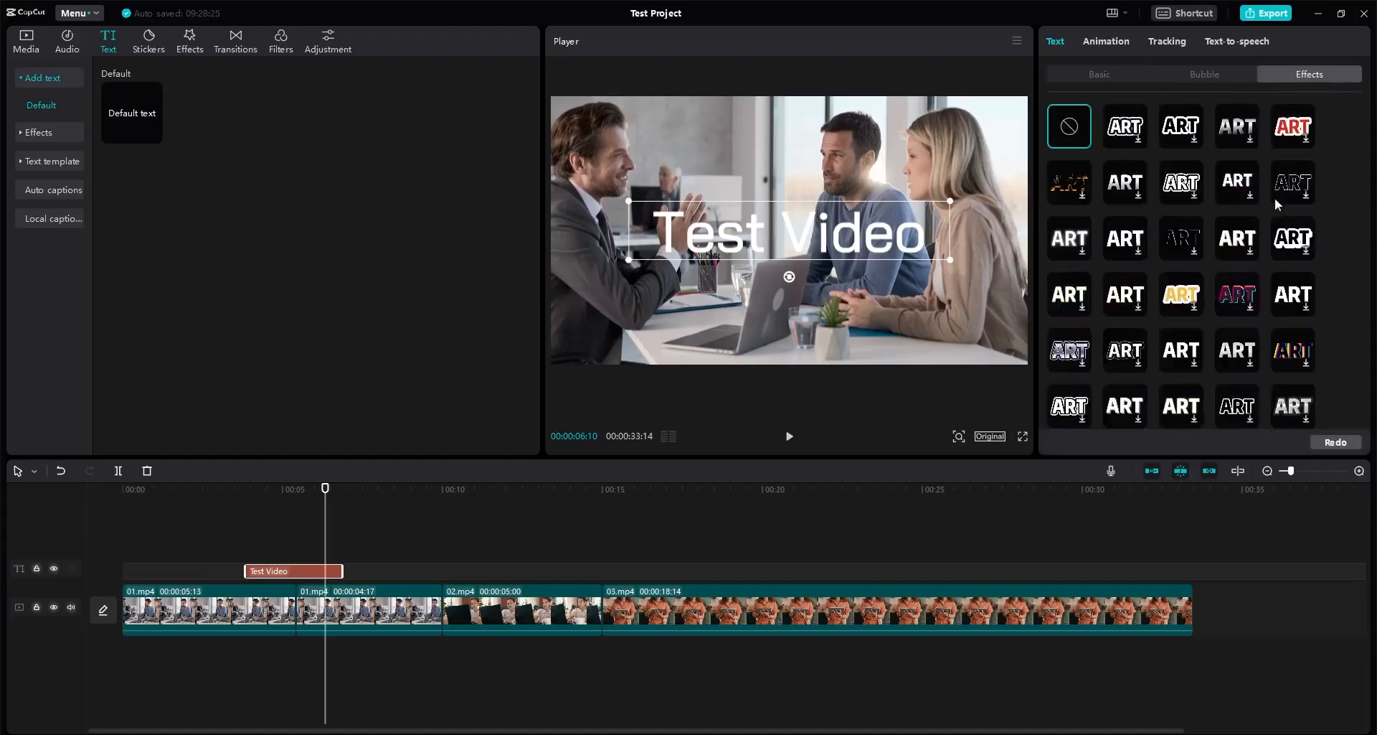
{"action": "left_click", "coordinate": [53, 132]}
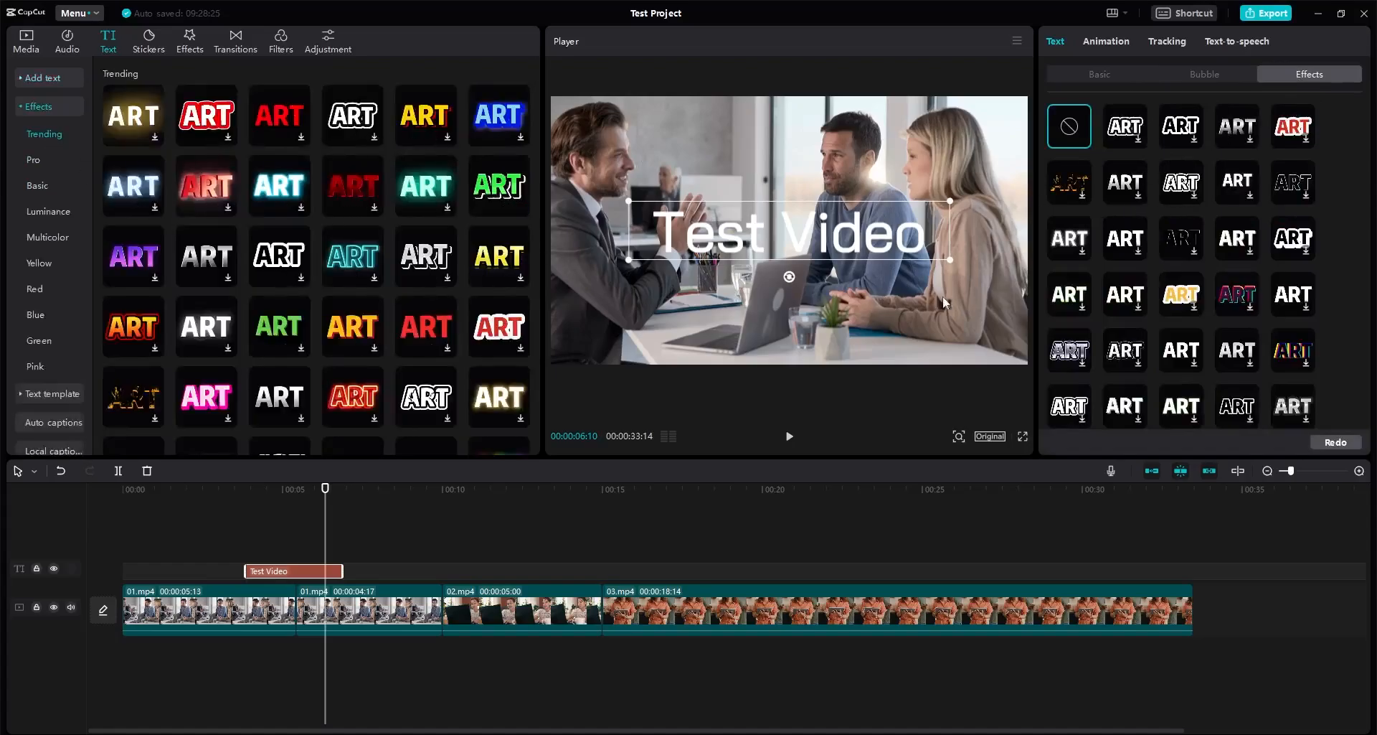
{"action": "scroll", "coordinate": [1225, 307], "scroll_direction": "down", "scroll_amount": 1}
{"action": "scroll", "coordinate": [1224, 307], "scroll_direction": "down", "scroll_amount": 5}
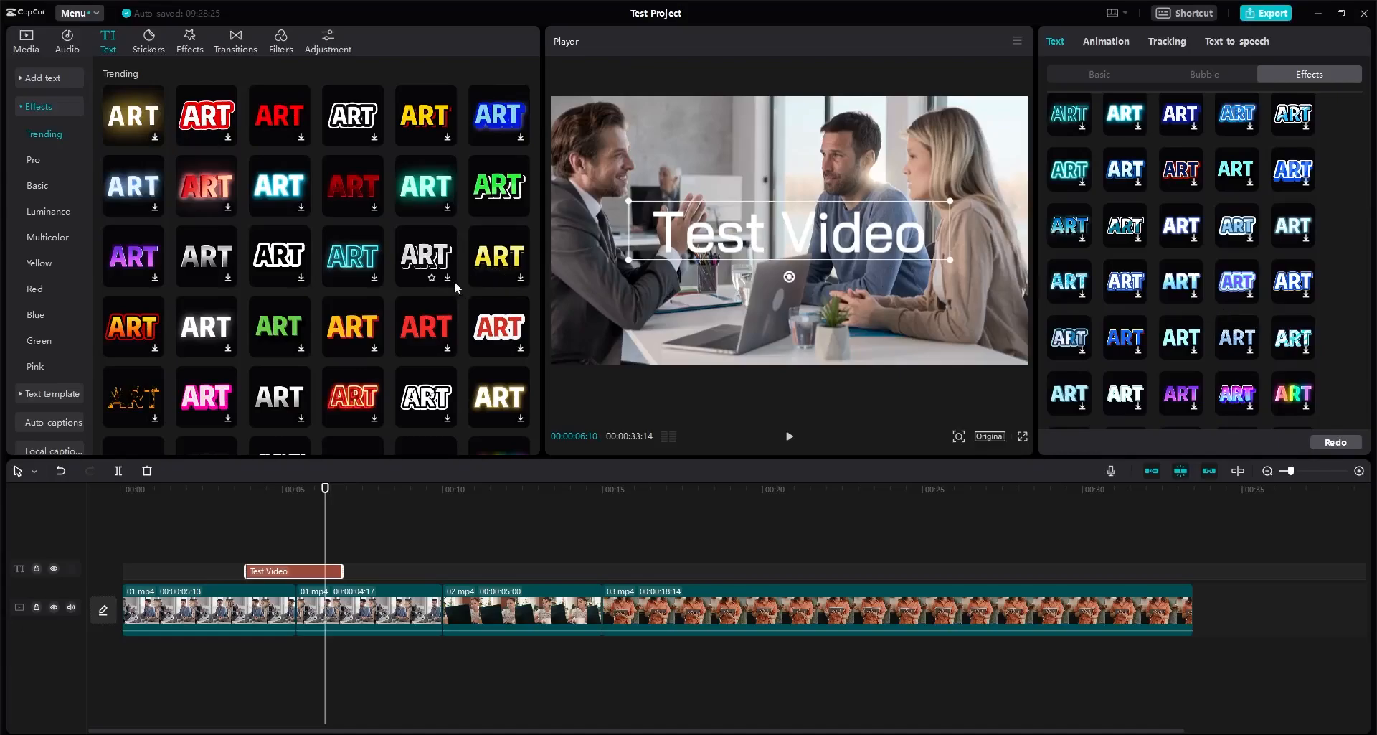
{"action": "scroll", "coordinate": [1062, 92], "scroll_direction": "up", "scroll_amount": 4}
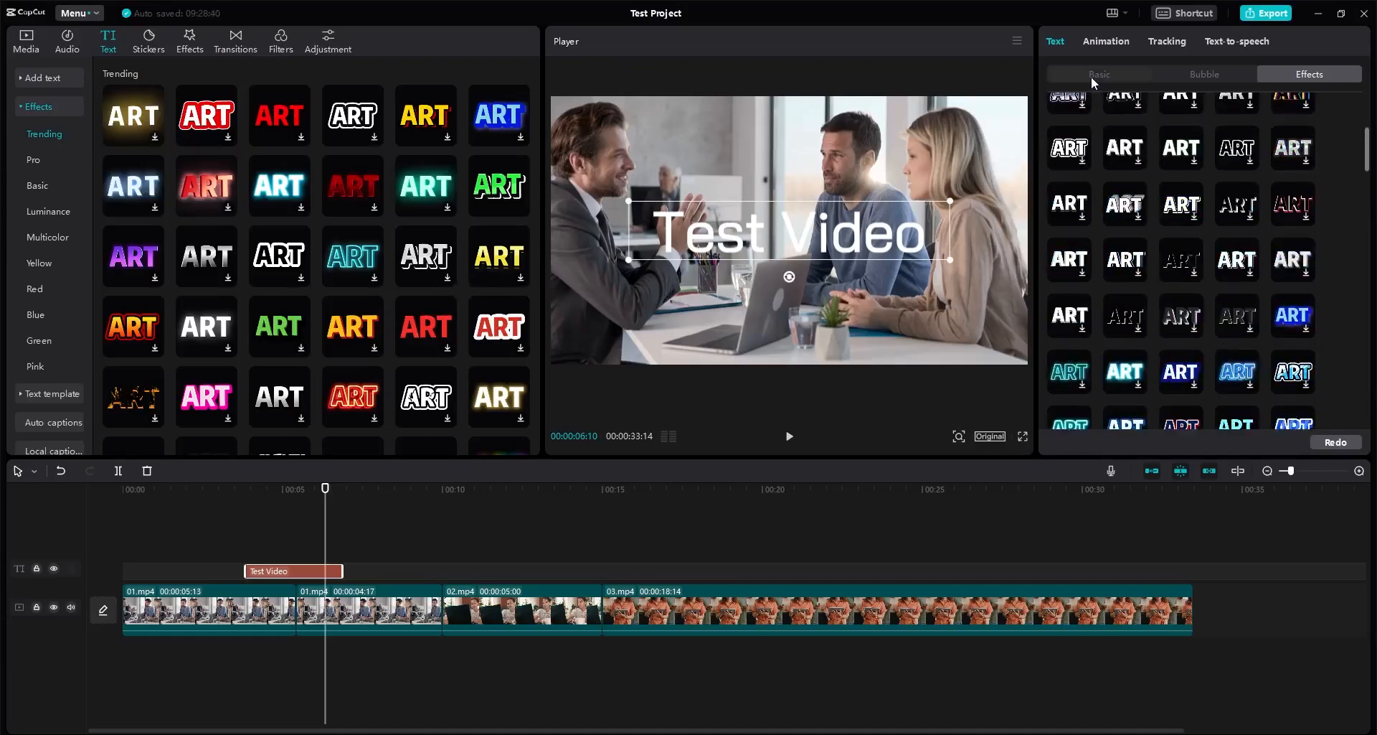
{"action": "left_click", "coordinate": [1091, 76]}
{"action": "left_click", "coordinate": [1293, 78]}
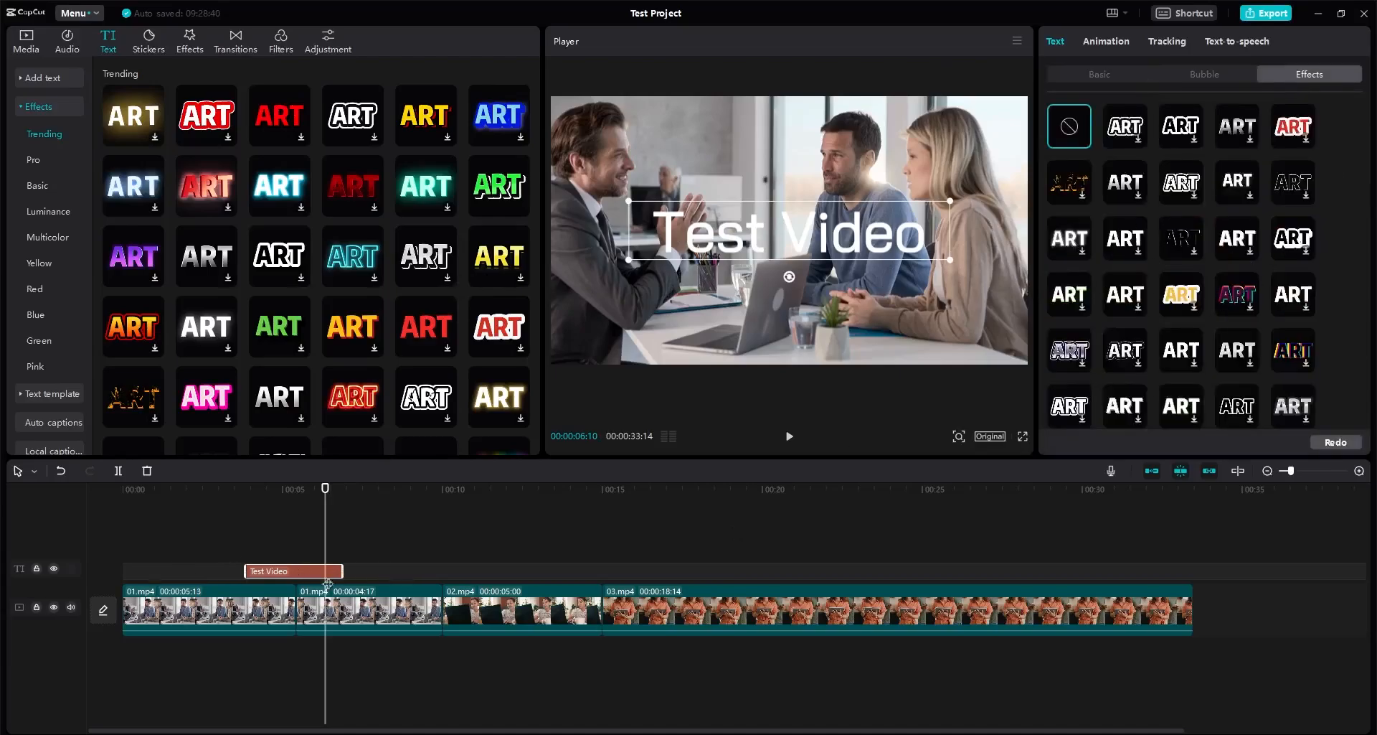
Step: Add the gold-glow Trending text effect to the text track after the "Test Video" title and enlarge it to 216%
{"action": "left_click", "coordinate": [71, 77]}
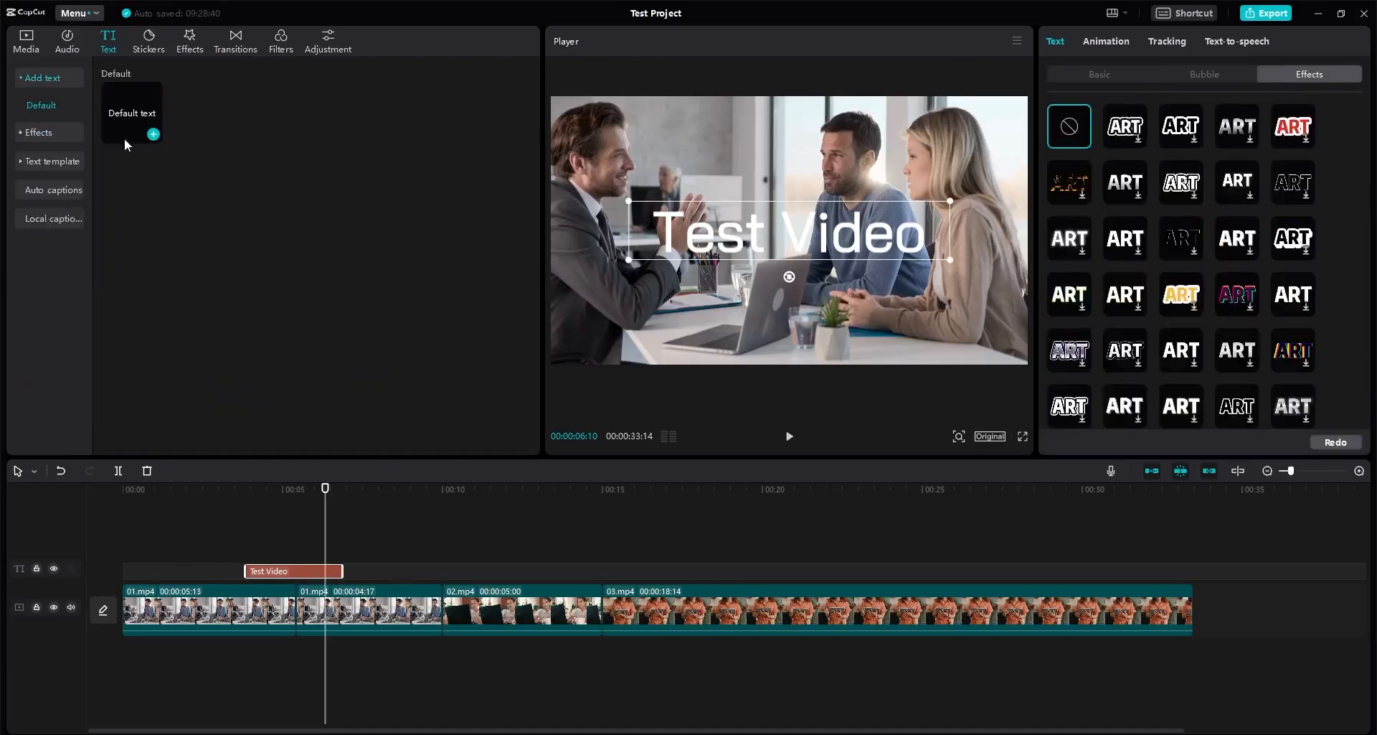
{"action": "left_click", "coordinate": [43, 133]}
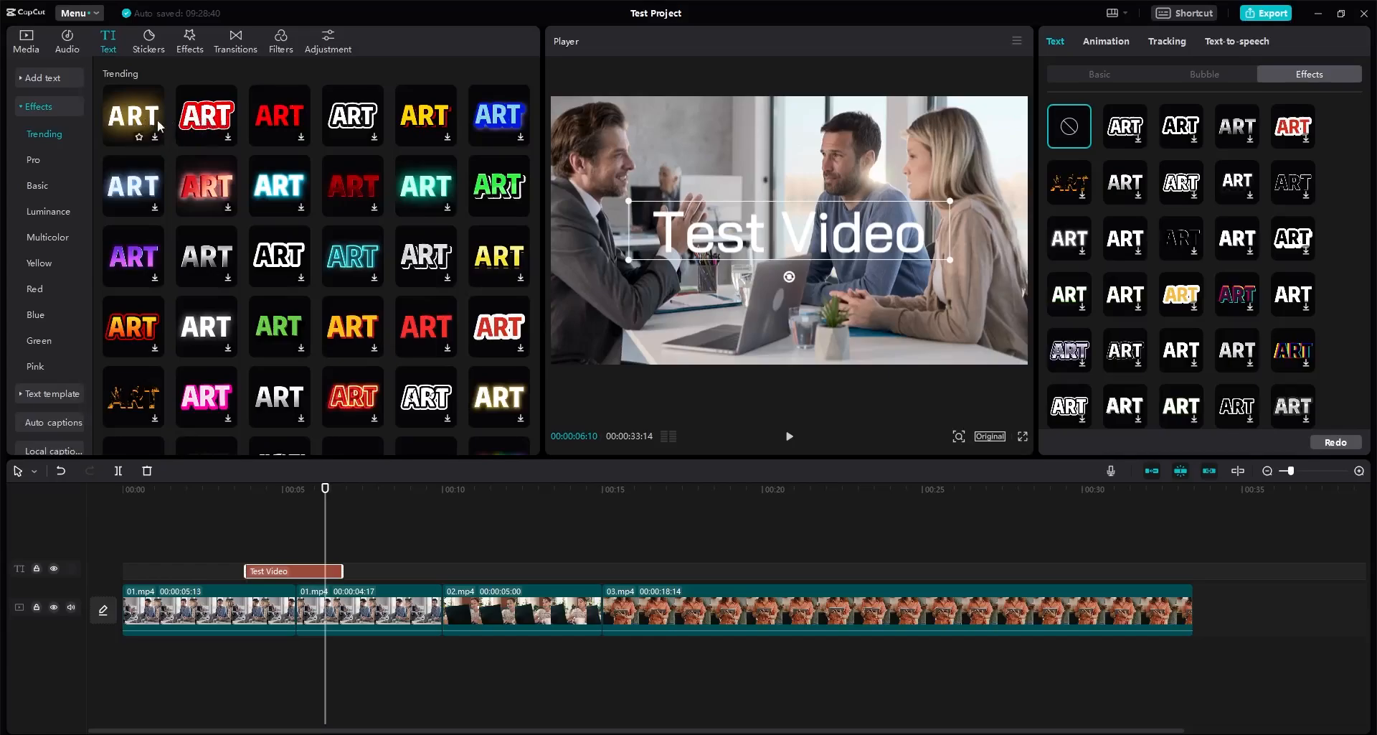
{"action": "left_click_drag", "start_coordinate": [143, 117], "coordinate": [363, 557]}
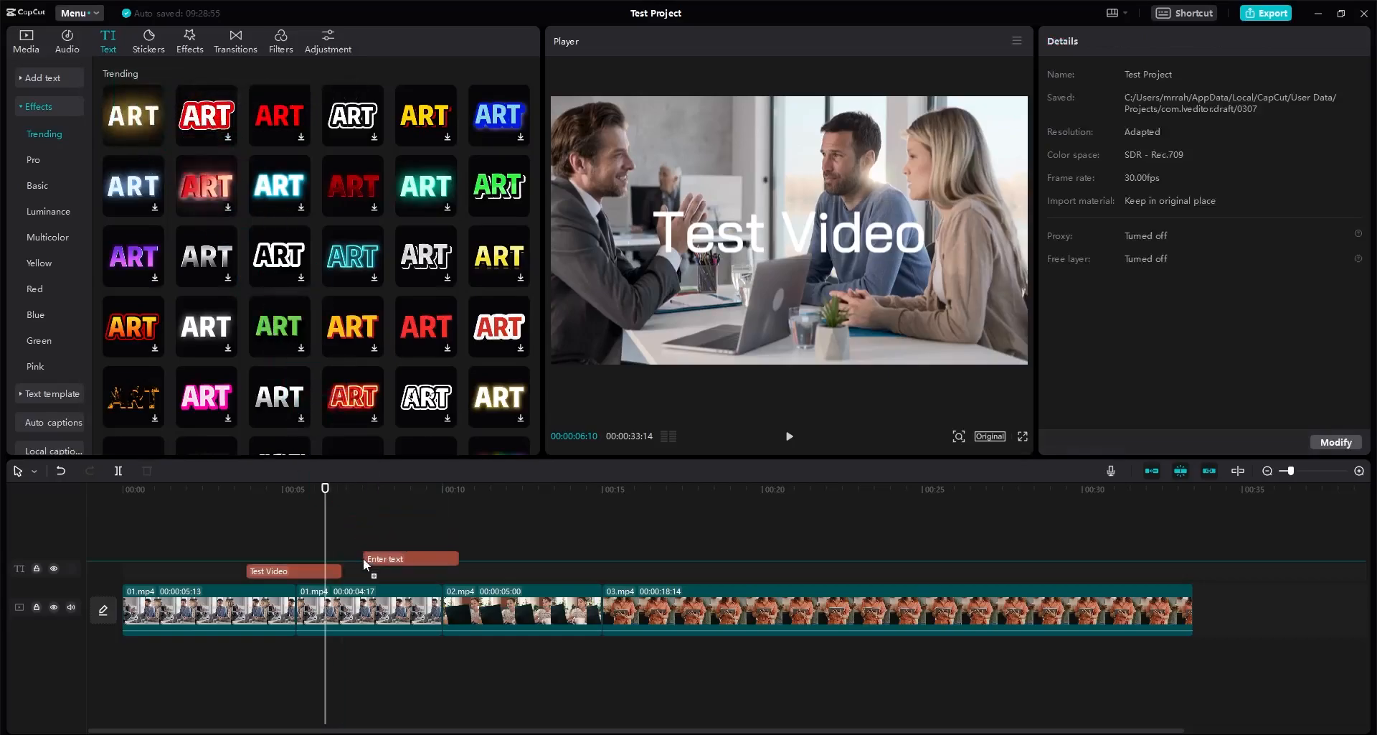
{"action": "left_click", "coordinate": [366, 489]}
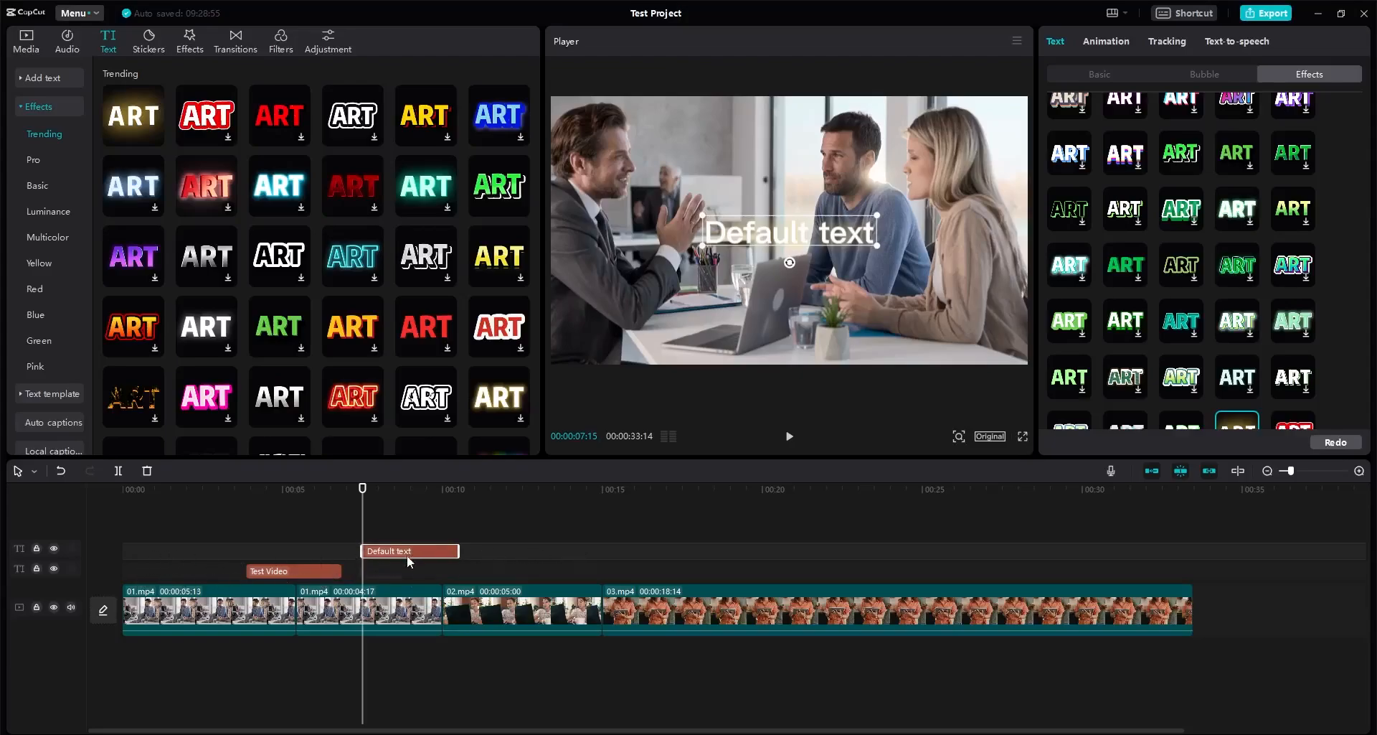
{"action": "left_click_drag", "start_coordinate": [407, 553], "coordinate": [406, 574]}
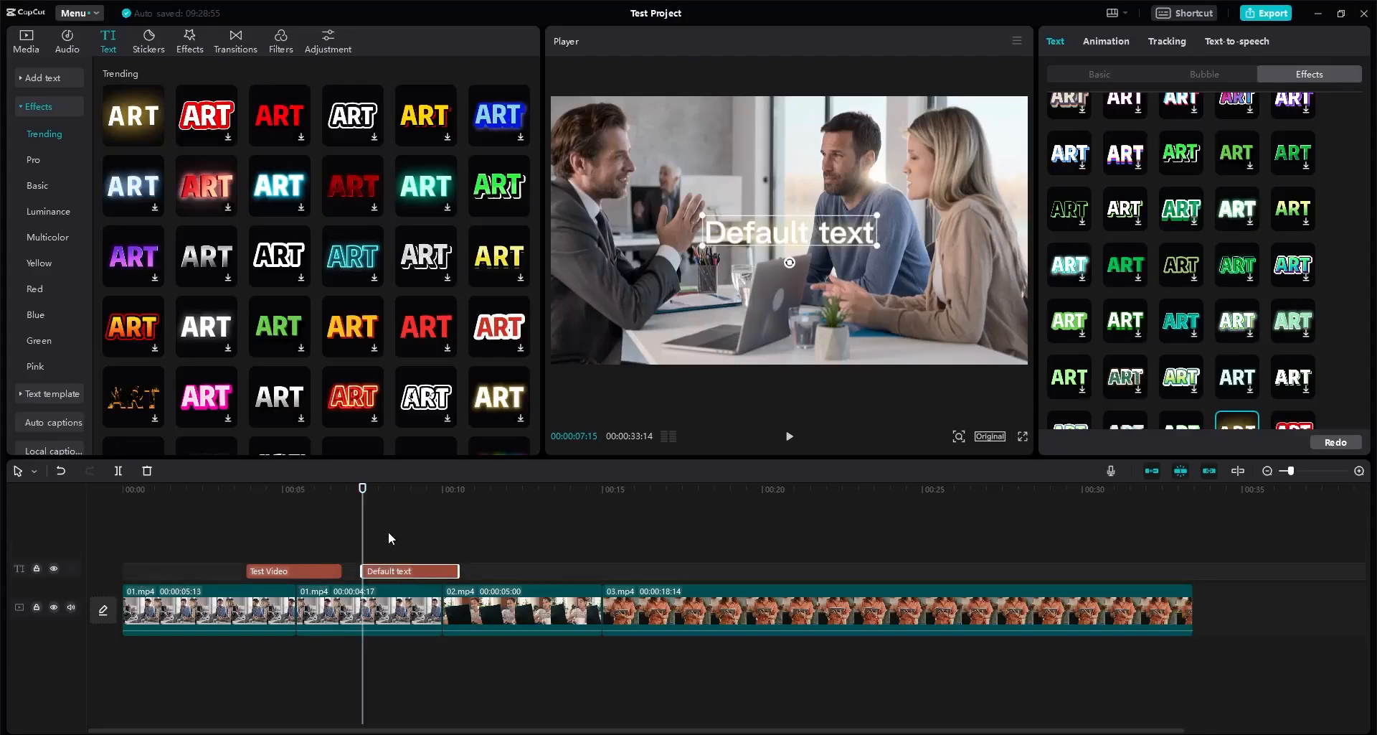
{"action": "mouse_move", "coordinate": [367, 494]}
{"action": "left_mouse_down"}
{"action": "mouse_move", "coordinate": [402, 498]}
{"action": "mouse_move", "coordinate": [359, 498]}
{"action": "mouse_move", "coordinate": [388, 500]}
{"action": "left_mouse_up"}
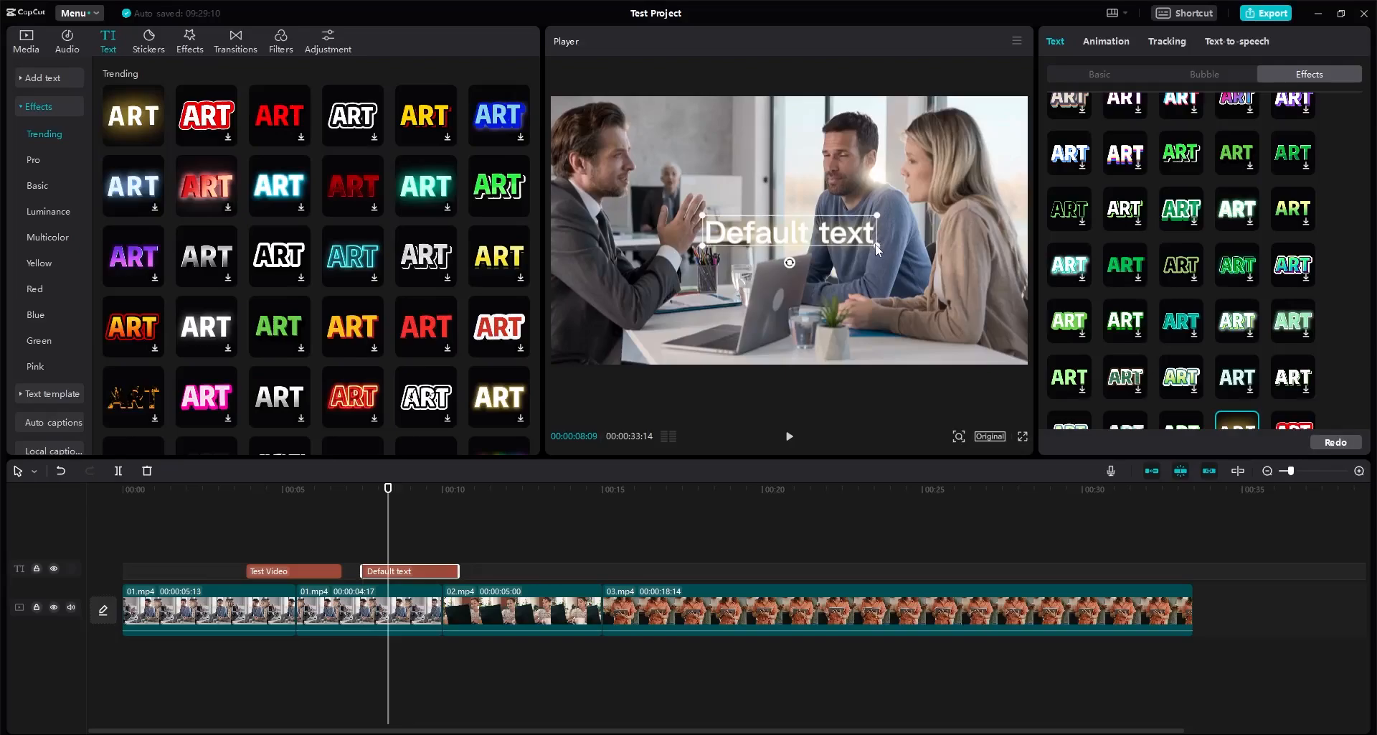
{"action": "left_click_drag", "start_coordinate": [877, 250], "coordinate": [948, 285]}
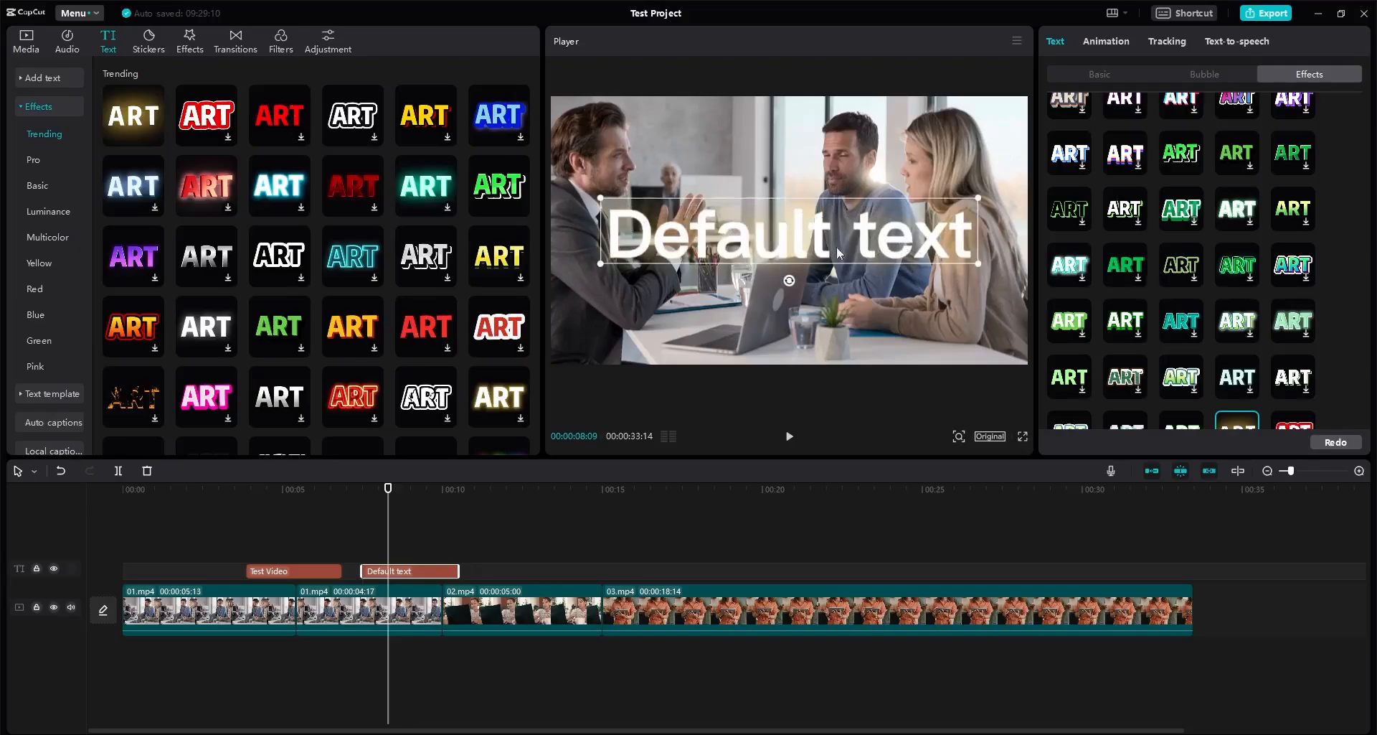
Step: Review the new default text's basic settings, including spacing, position and blend, and delete it from the timeline
{"action": "left_click", "coordinate": [1101, 74]}
{"action": "scroll", "coordinate": [1172, 215], "scroll_direction": "down", "scroll_amount": 6}
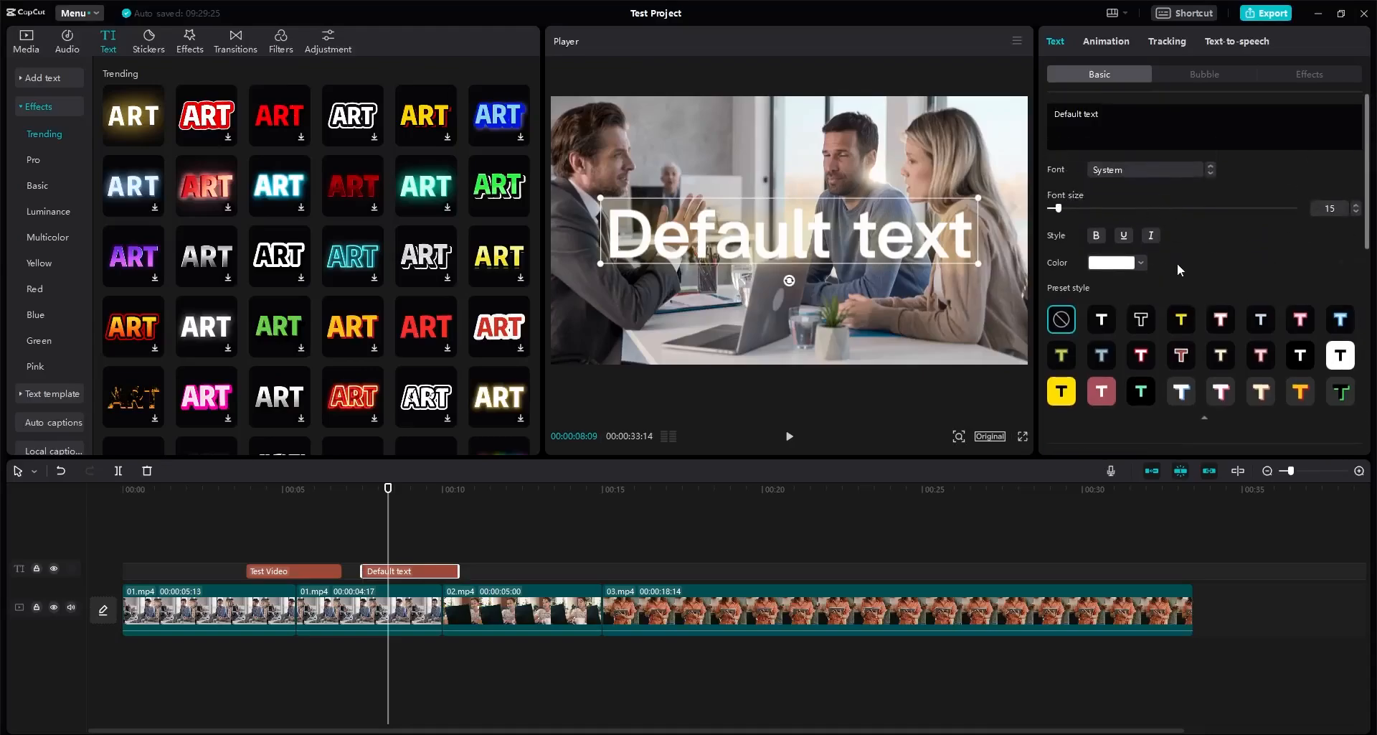
{"action": "scroll", "coordinate": [1211, 221], "scroll_direction": "up", "scroll_amount": 5}
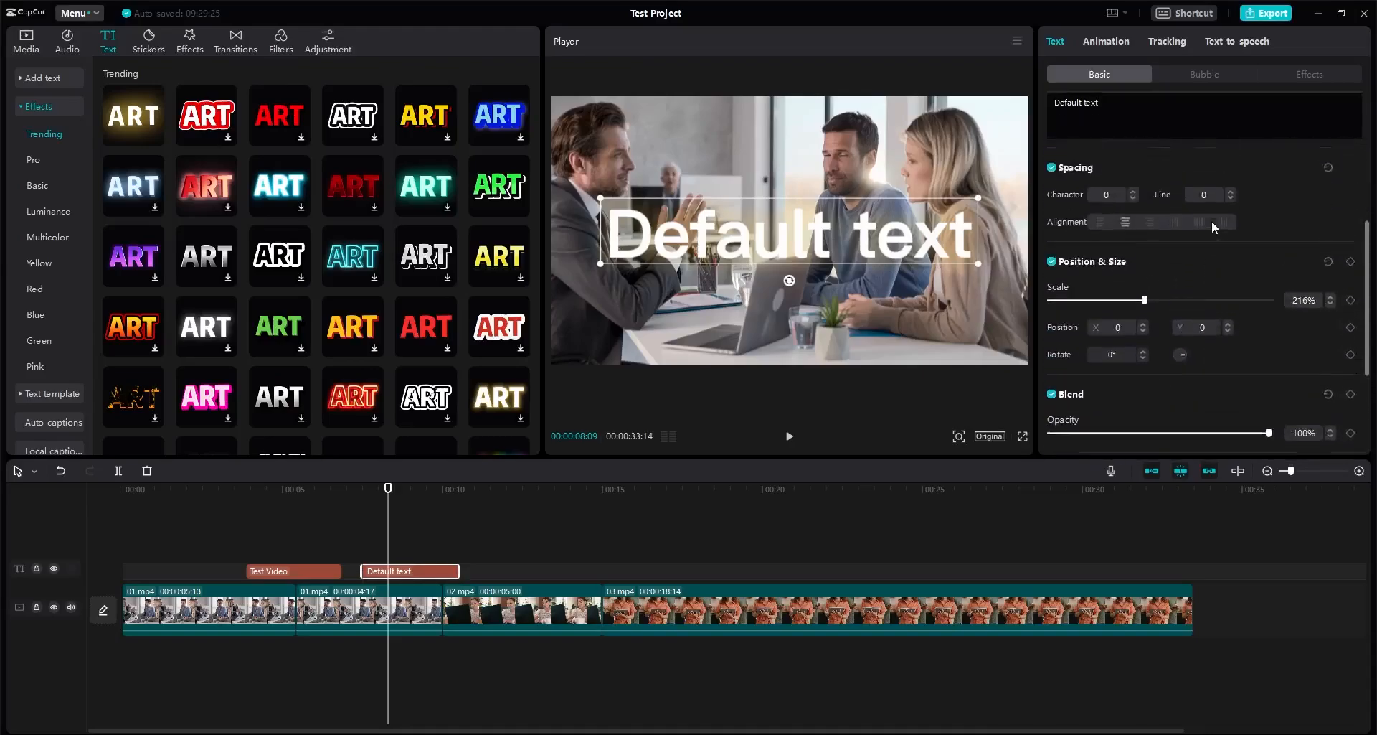
{"action": "scroll", "coordinate": [1215, 231], "scroll_direction": "up", "scroll_amount": 3}
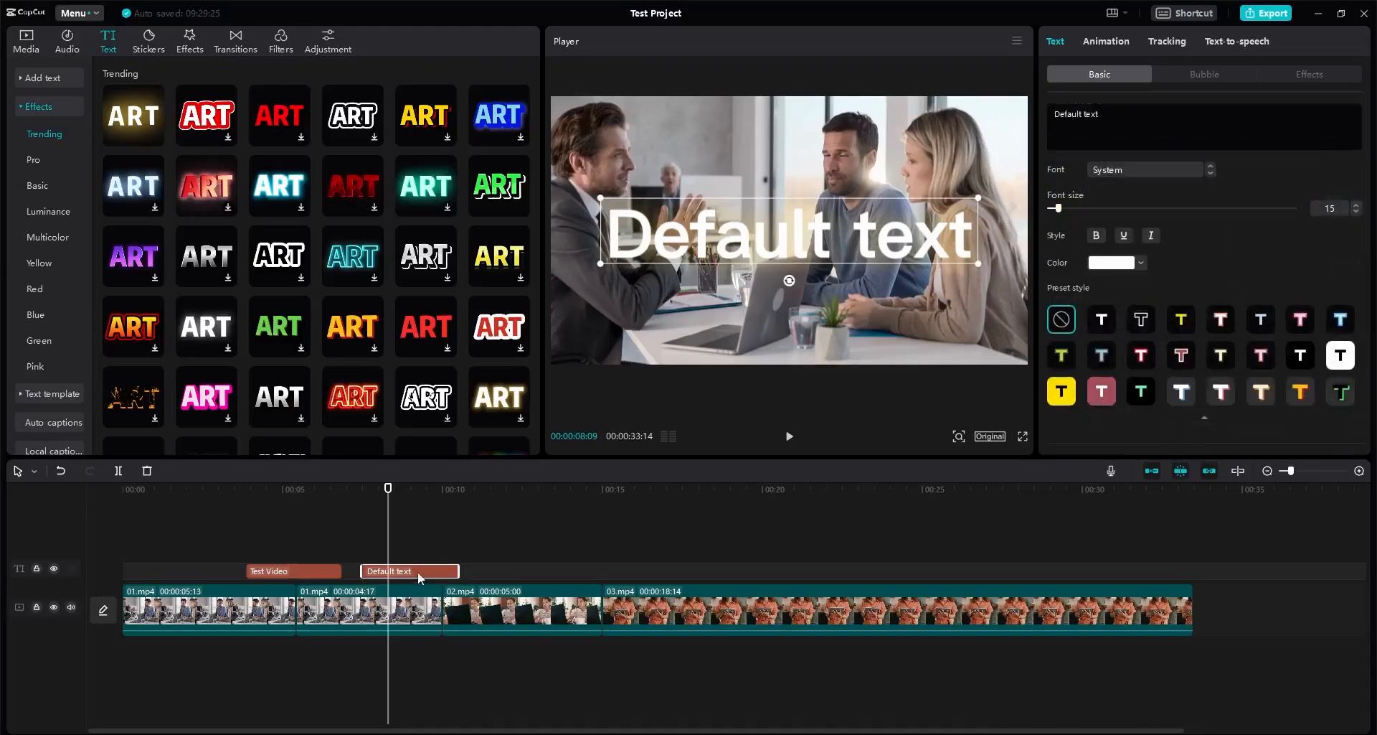
{"action": "key", "text": "Delete"}
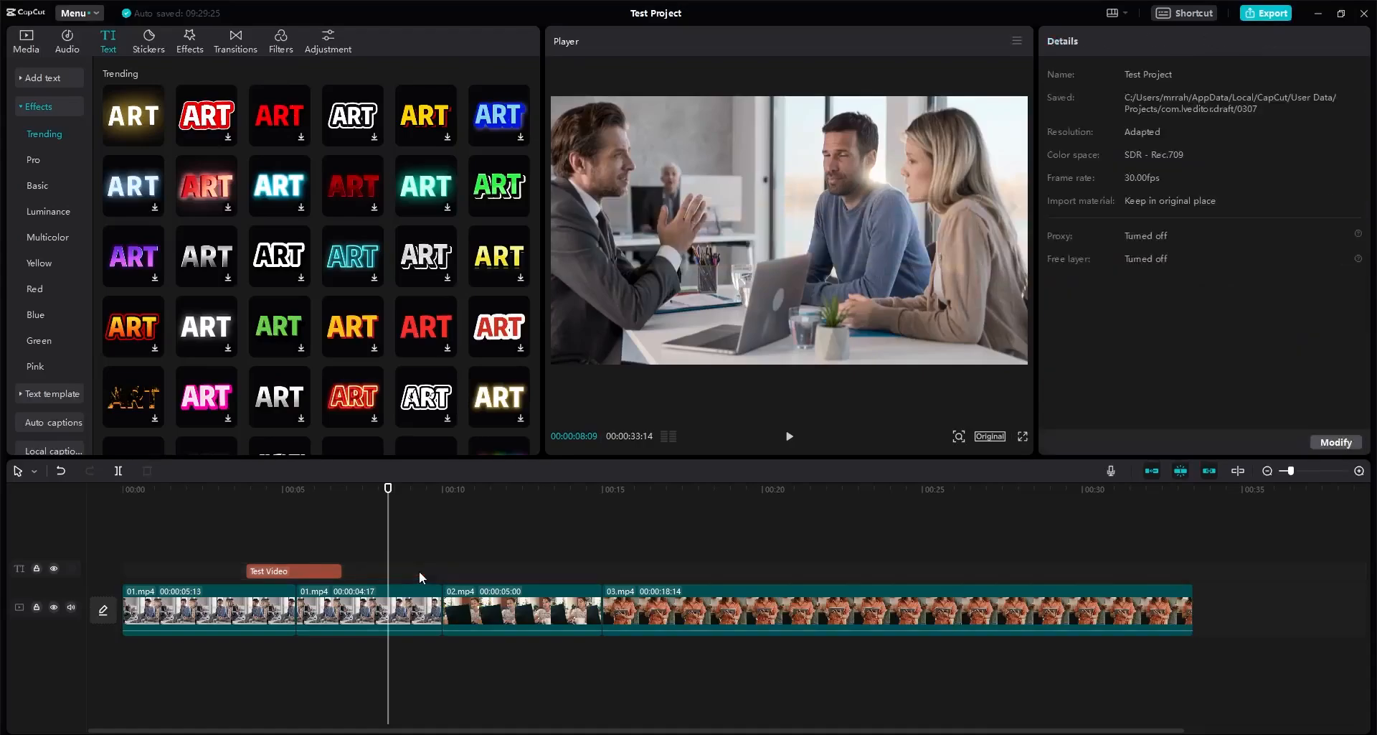
Step: Place the "SECOND ROUND" Trending text template on the text track after the "Test Video" title and preview it at 00:00:09:15
{"action": "left_click", "coordinate": [24, 106]}
{"action": "left_click", "coordinate": [42, 135]}
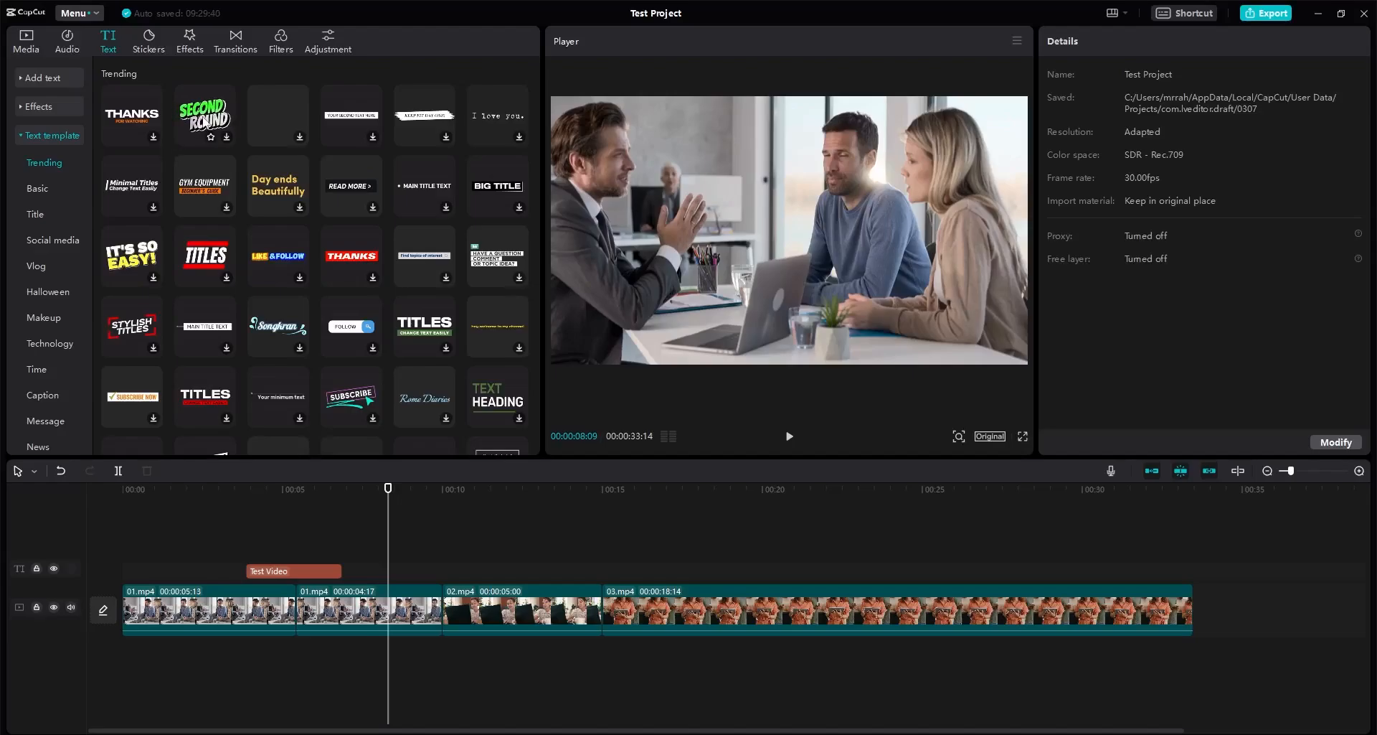
{"action": "left_click_drag", "start_coordinate": [203, 124], "coordinate": [398, 574]}
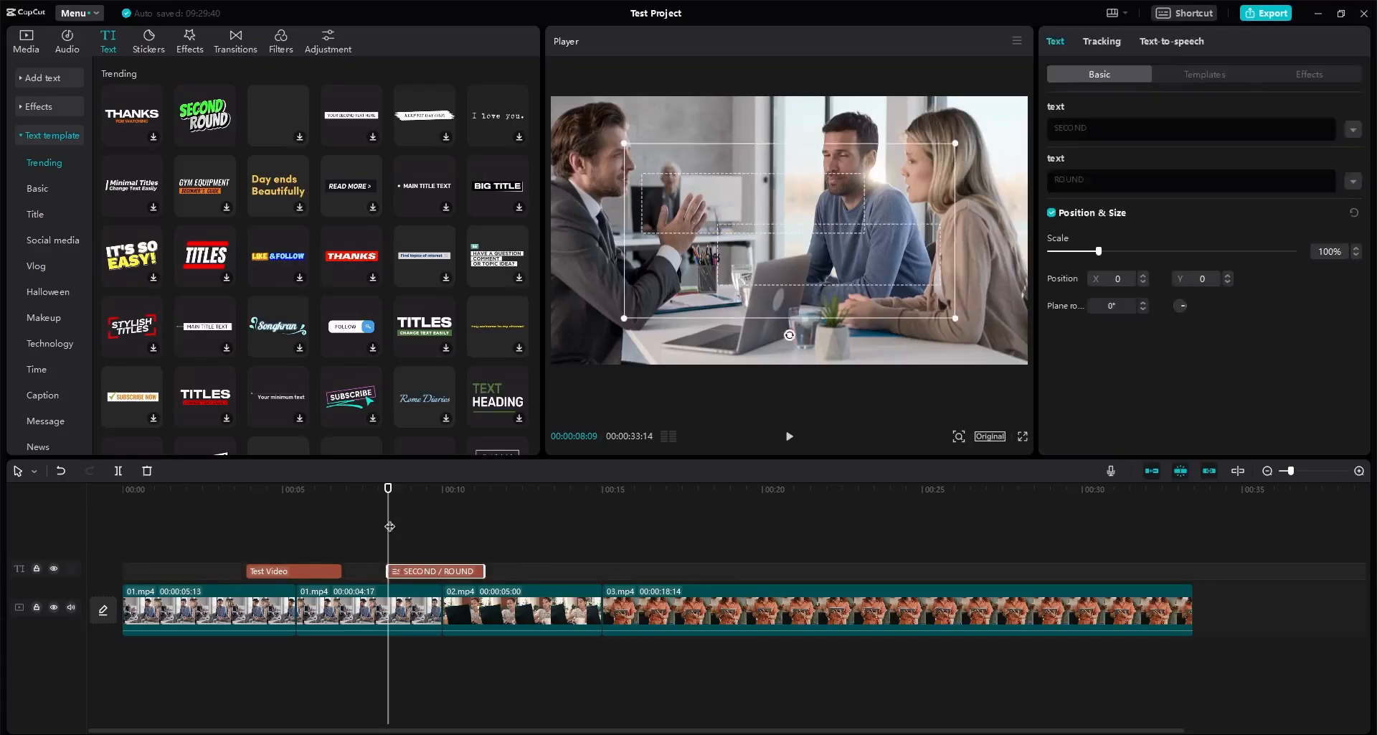
{"action": "left_click_drag", "start_coordinate": [391, 490], "coordinate": [426, 490]}
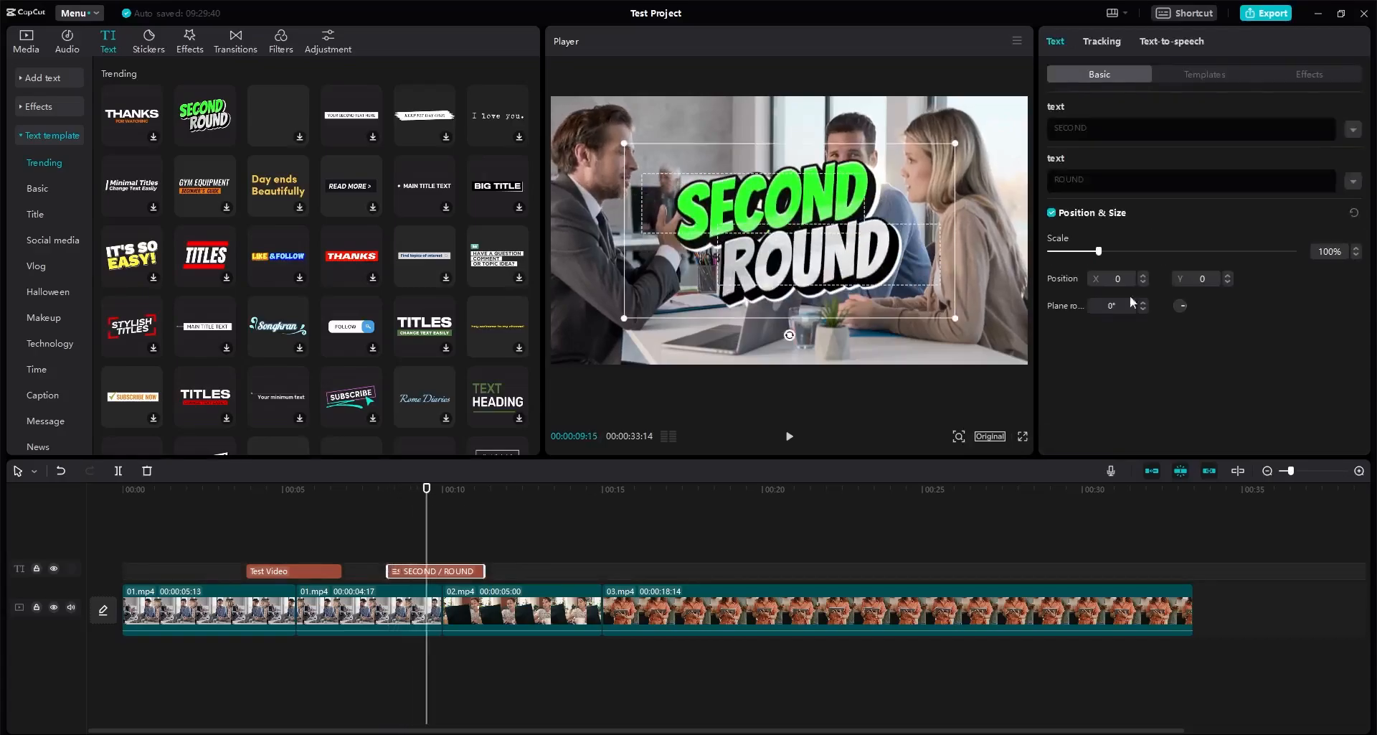
Step: Set the "SECOND ROUND" template's scale to 104% and browse the alternative templates offered for it
{"action": "left_click_drag", "start_coordinate": [1111, 128], "coordinate": [1060, 128]}
{"action": "left_click", "coordinate": [1108, 184]}
{"action": "left_click_drag", "start_coordinate": [1099, 253], "coordinate": [1103, 254]}
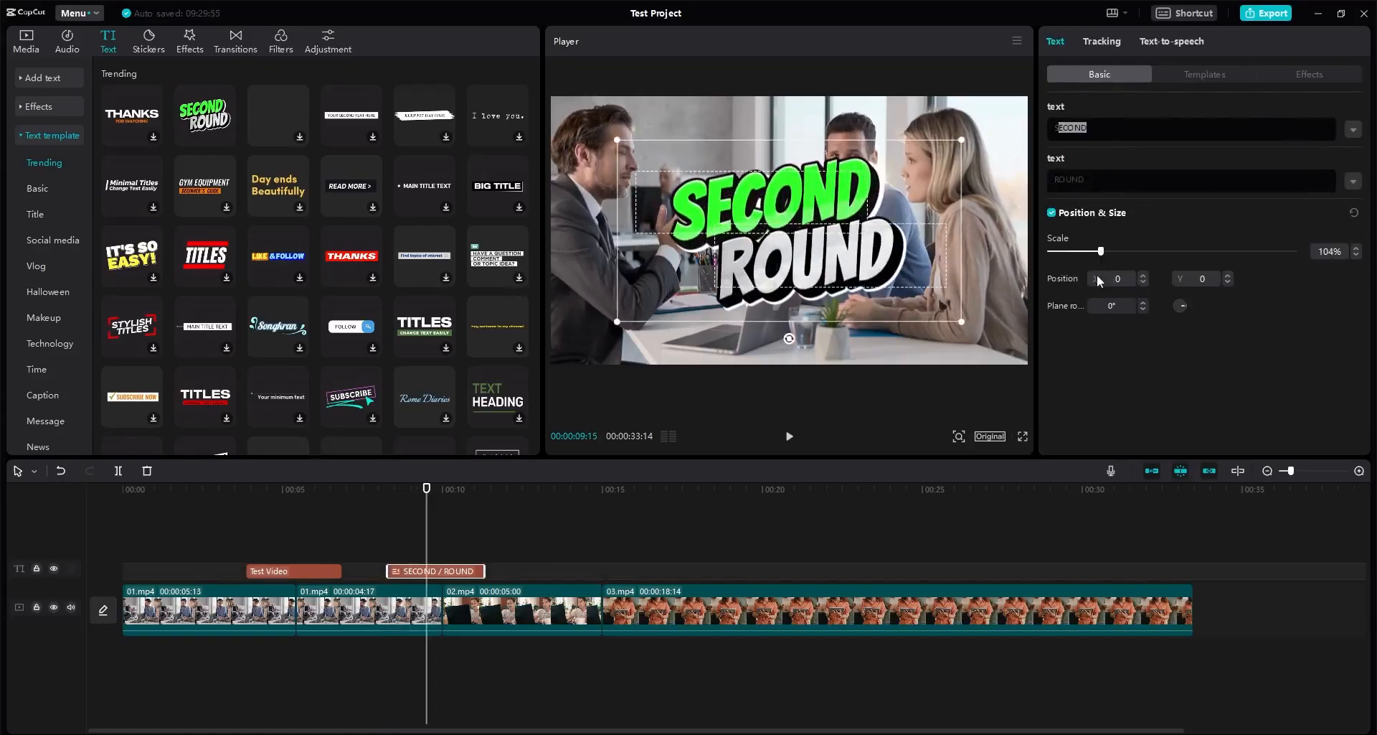
{"action": "left_click", "coordinate": [1205, 75]}
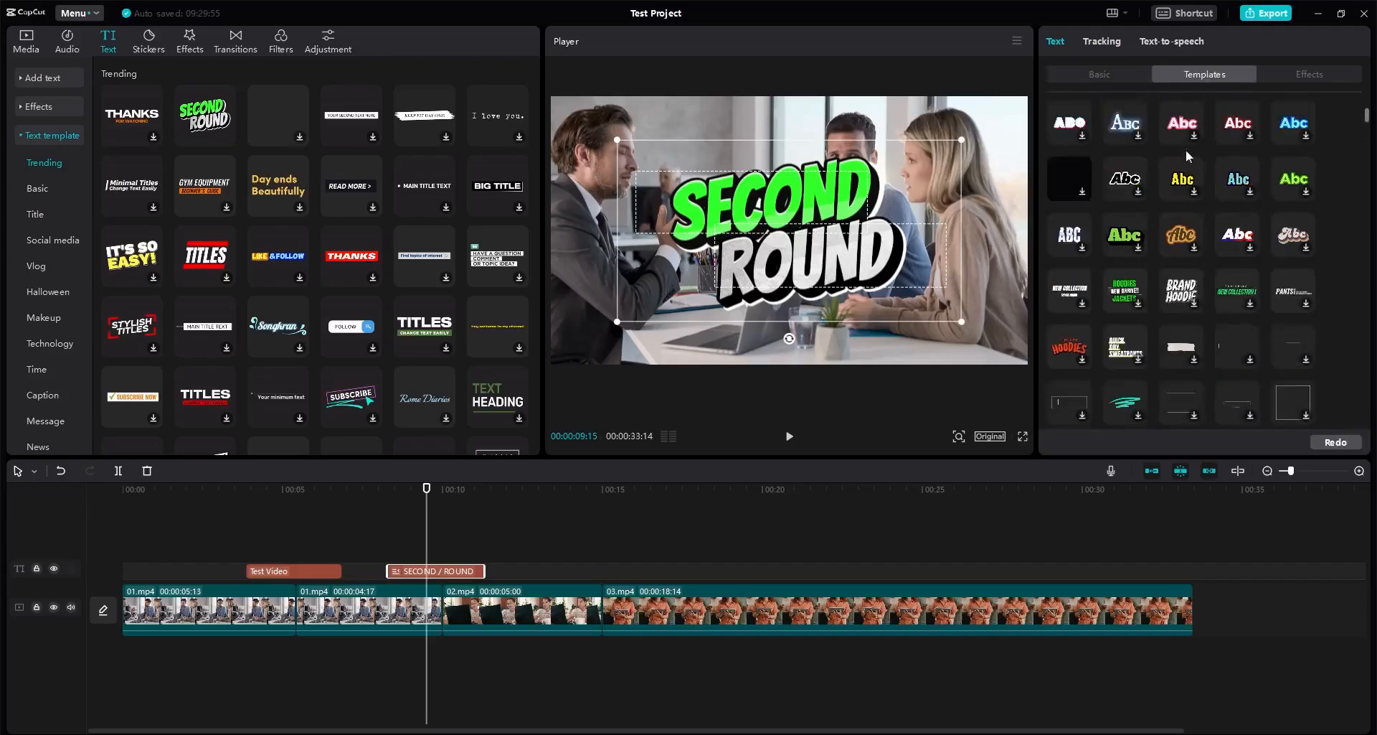
{"action": "scroll", "coordinate": [1159, 156], "scroll_direction": "down", "scroll_amount": 5}
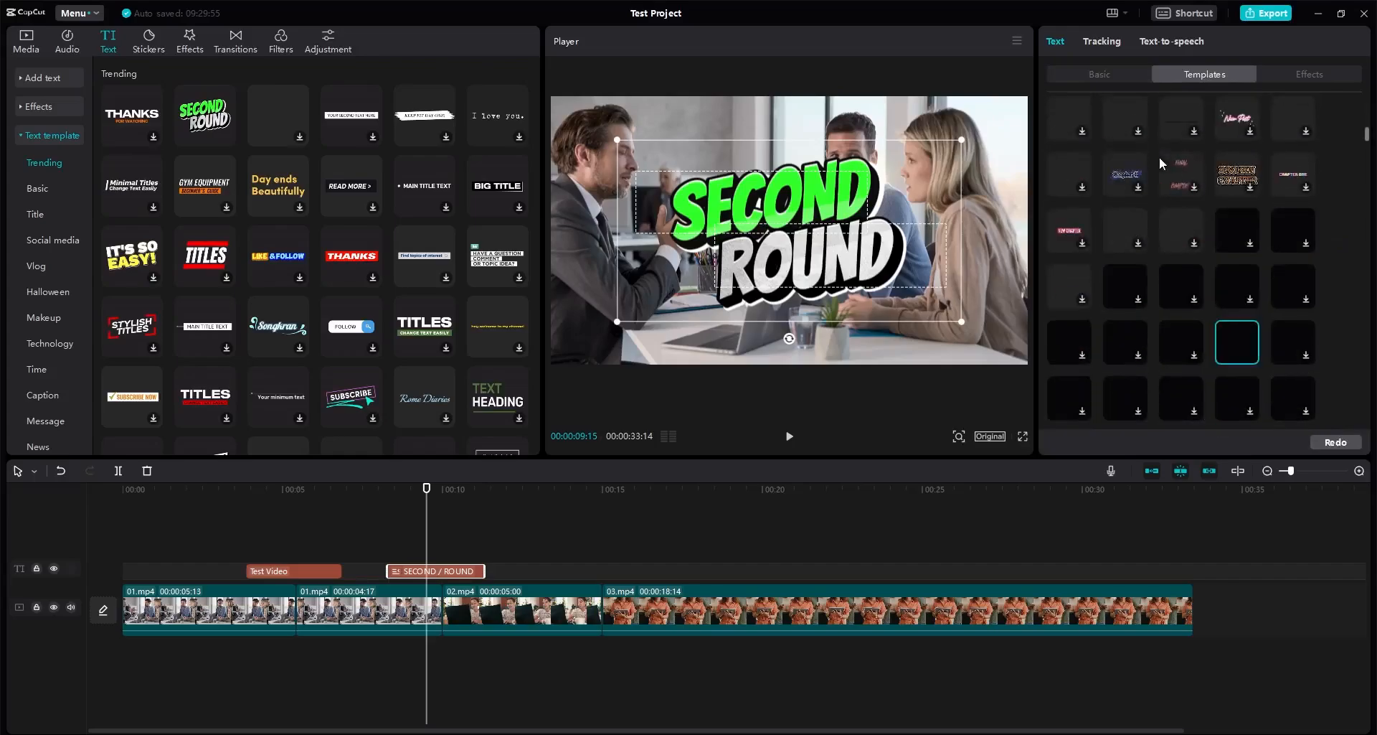
{"action": "scroll", "coordinate": [1159, 157], "scroll_direction": "down", "scroll_amount": 1}
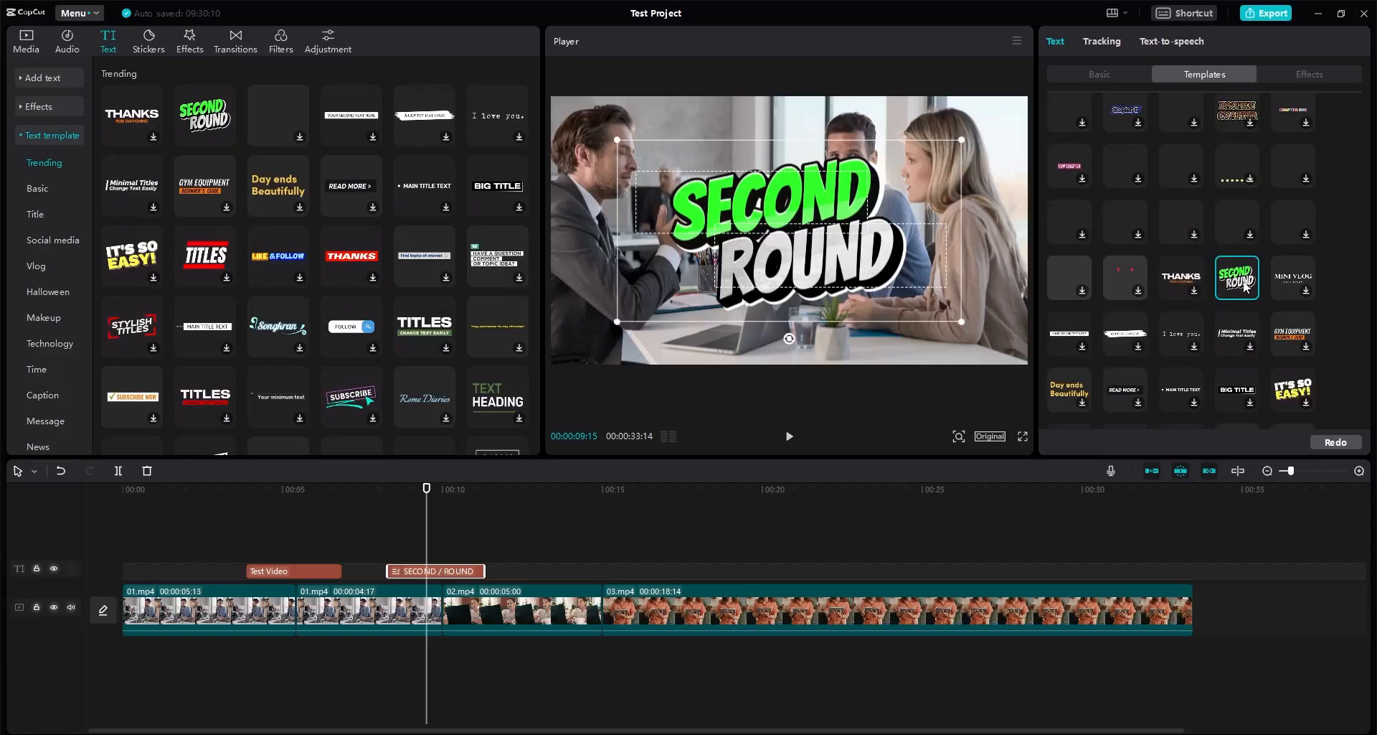
Step: Replace the template's first line with "Test" and its second line with "Video"
{"action": "left_click", "coordinate": [1120, 79]}
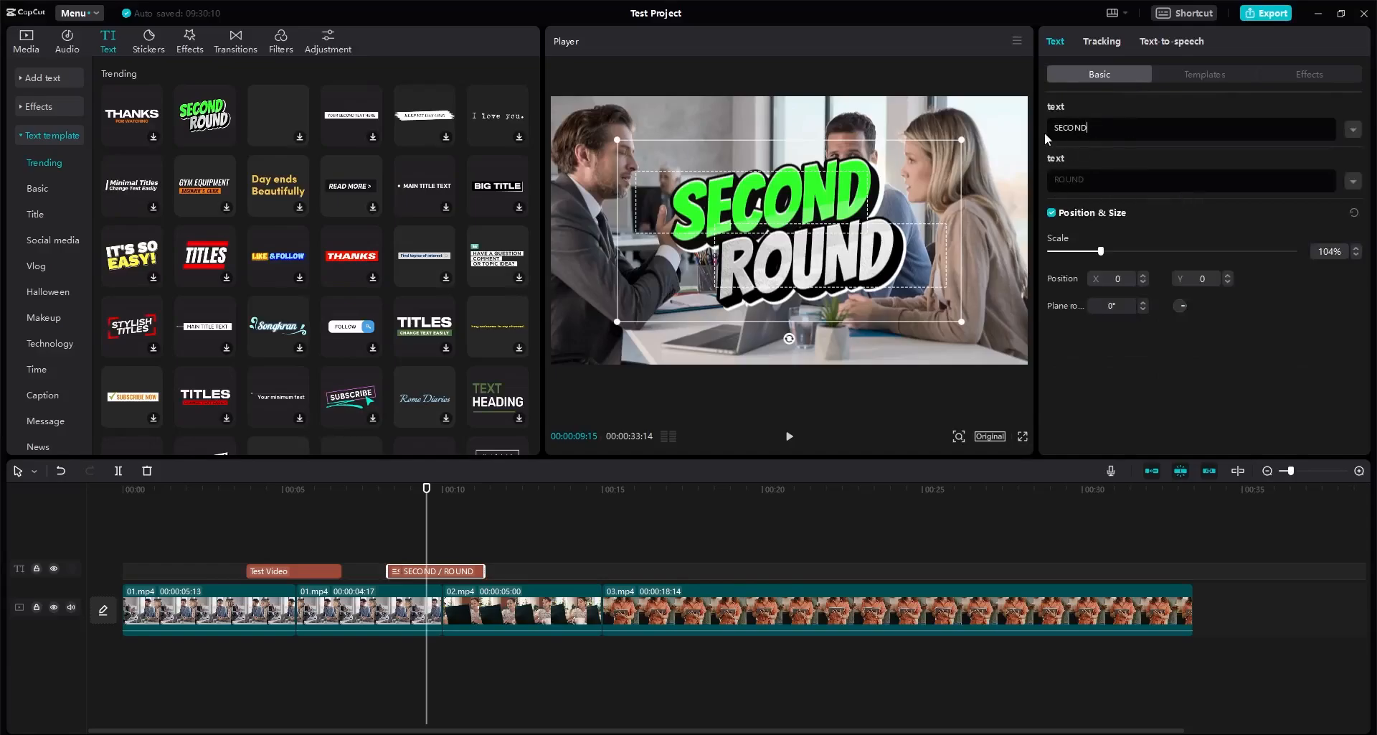
{"action": "type", "text": "Test"}
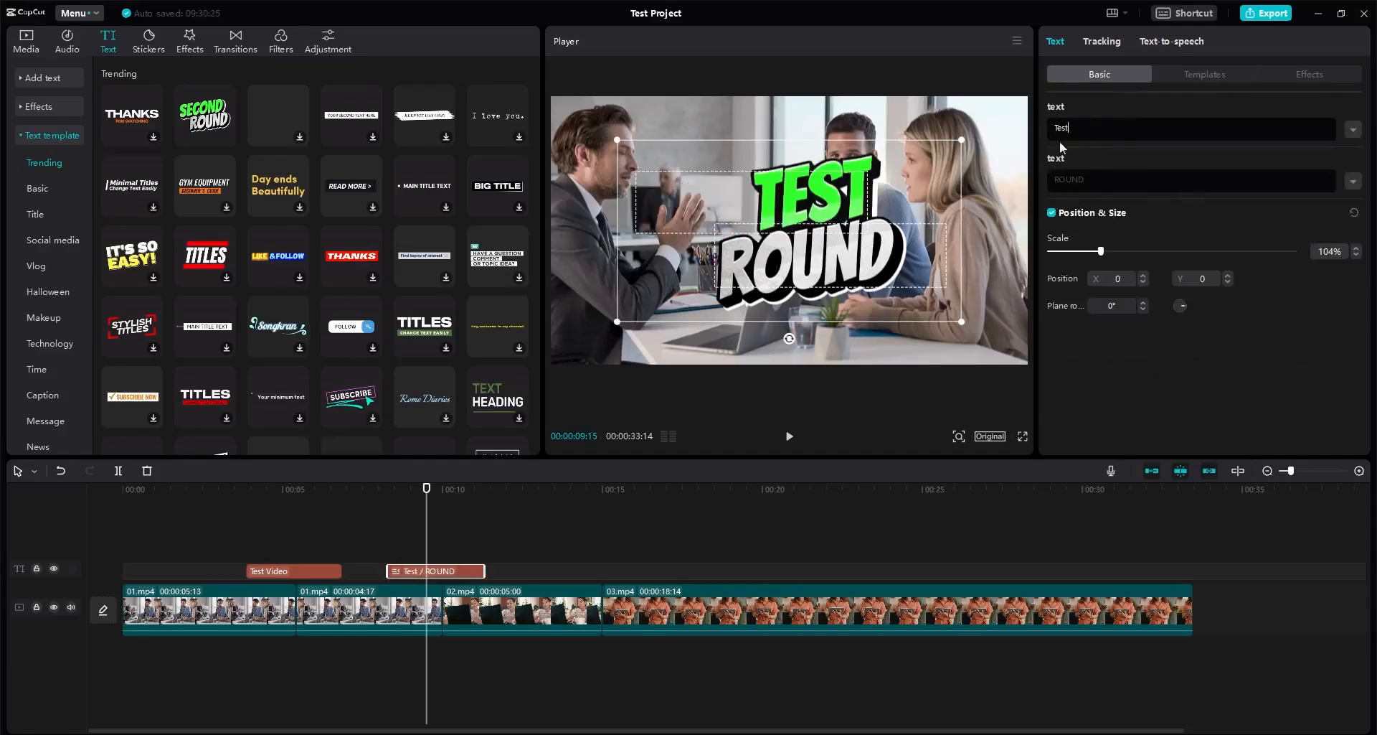
{"action": "left_click", "coordinate": [1106, 181]}
{"action": "key", "text": "ctrl+a"}
{"action": "type", "text": "Video"}
Step: Play back the "Test / Video" template from its start and delete it from the timeline
{"action": "left_click", "coordinate": [389, 491]}
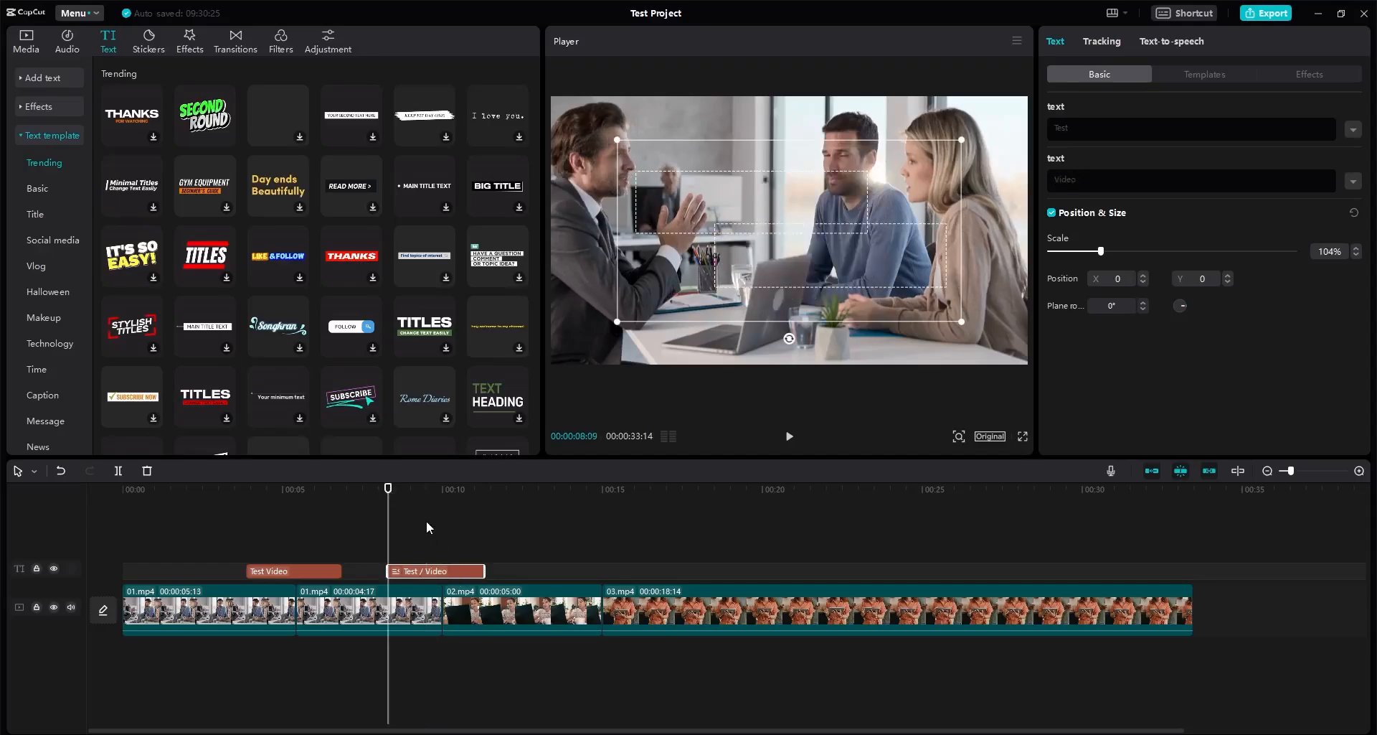
{"action": "key", "text": "space"}
{"action": "left_click", "coordinate": [524, 543]}
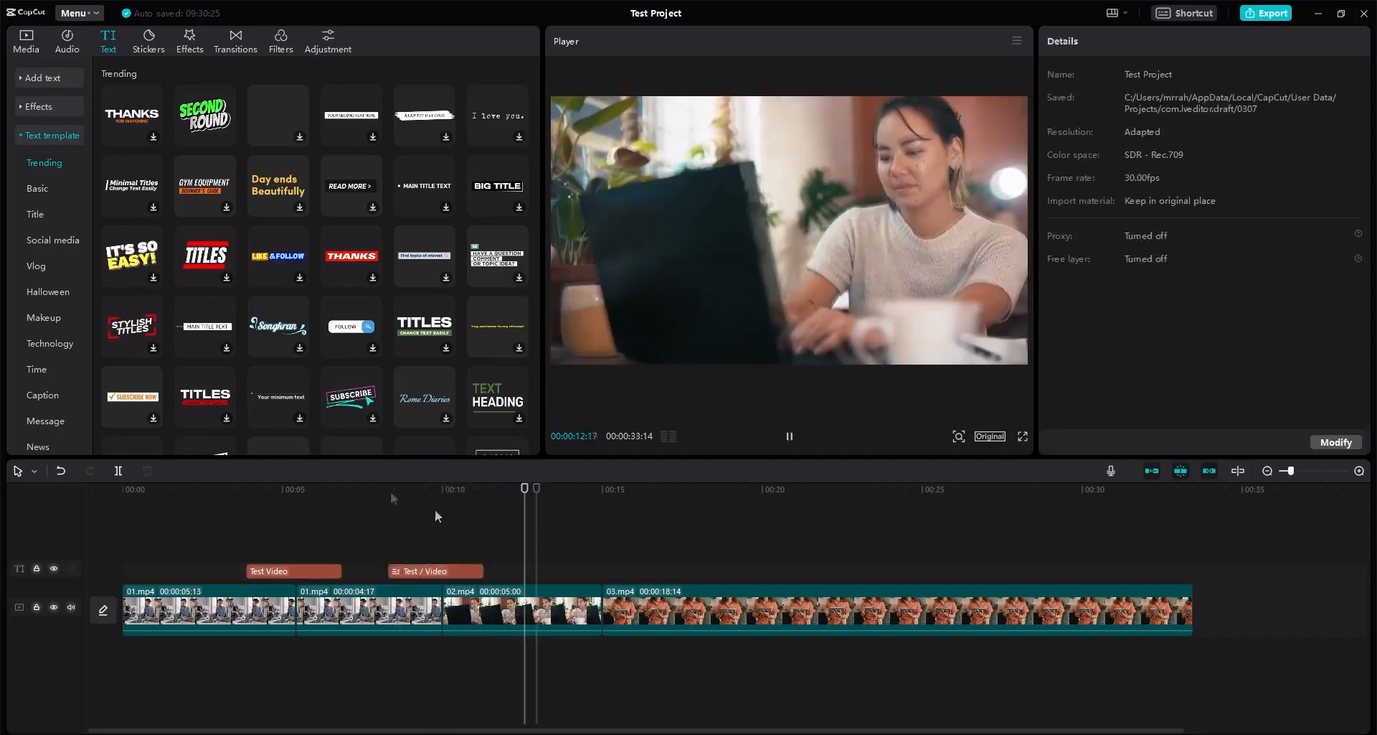
{"action": "left_click", "coordinate": [388, 493]}
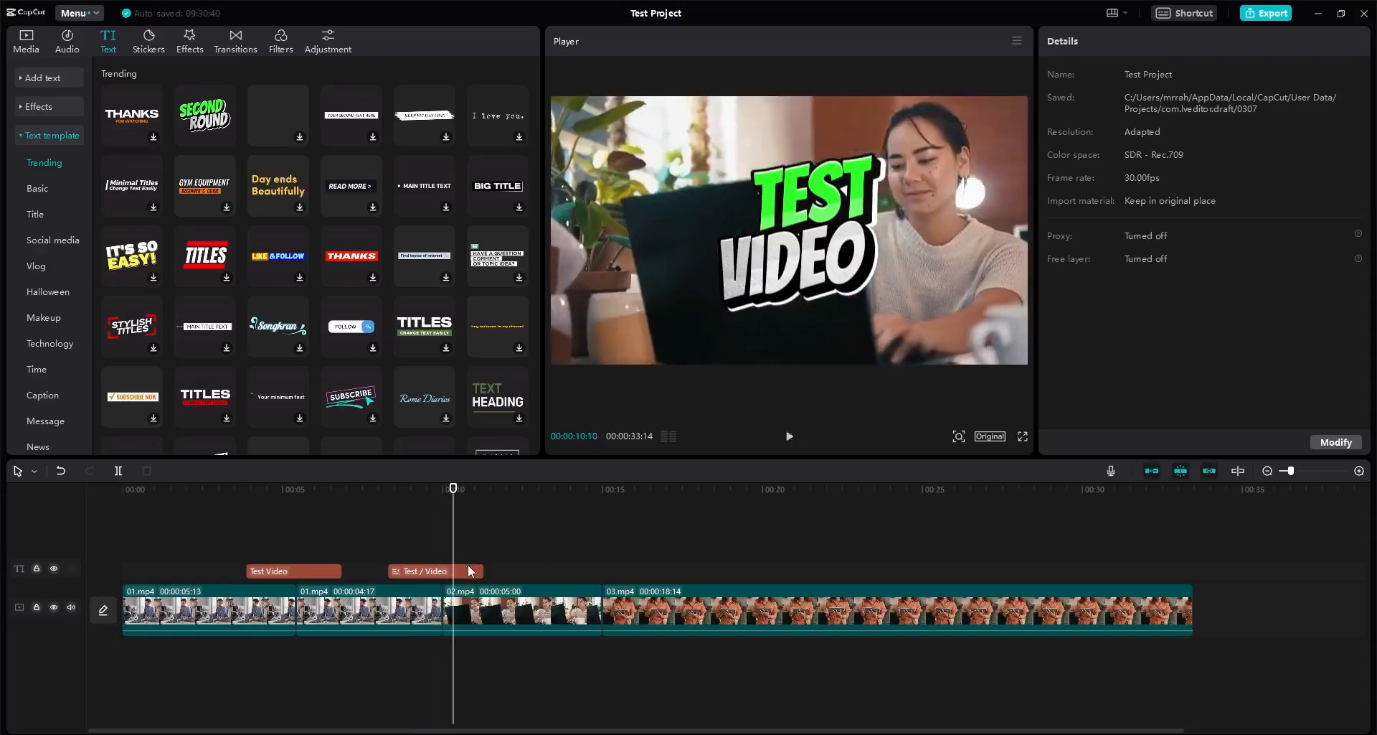
{"action": "left_click", "coordinate": [470, 570]}
{"action": "key", "text": "Delete"}
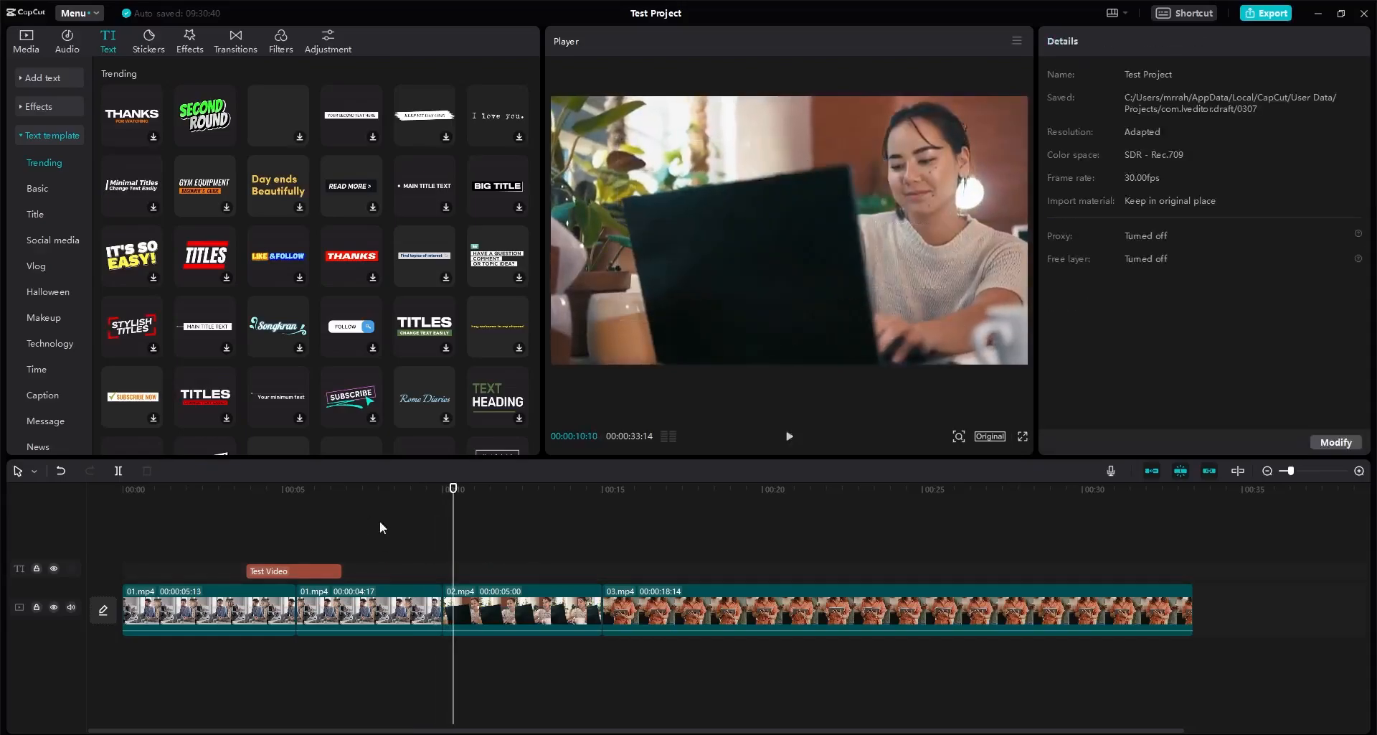
Step: Add the white sparkle sticker from the Trending stickers above the 02.mp4 clip, near the clip's beginning
{"action": "left_click", "coordinate": [20, 136]}
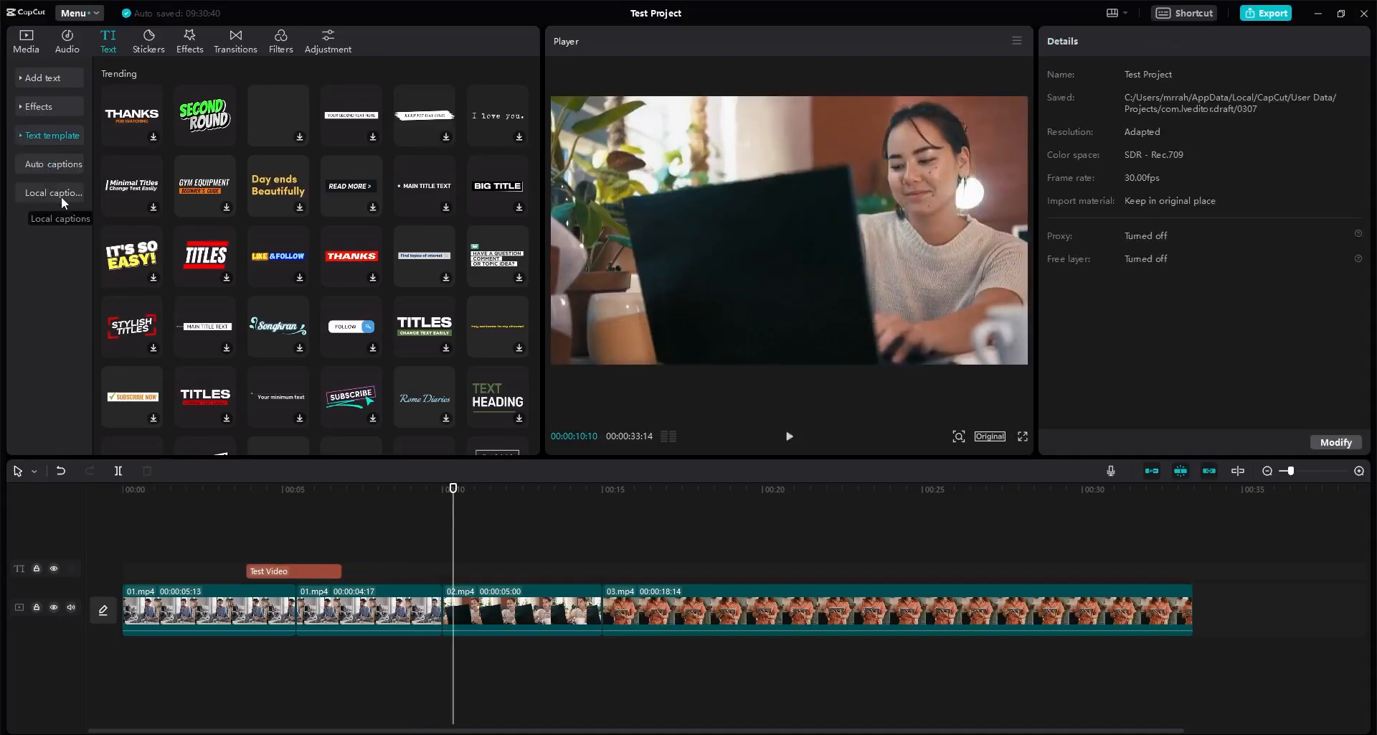
{"action": "left_click", "coordinate": [155, 52]}
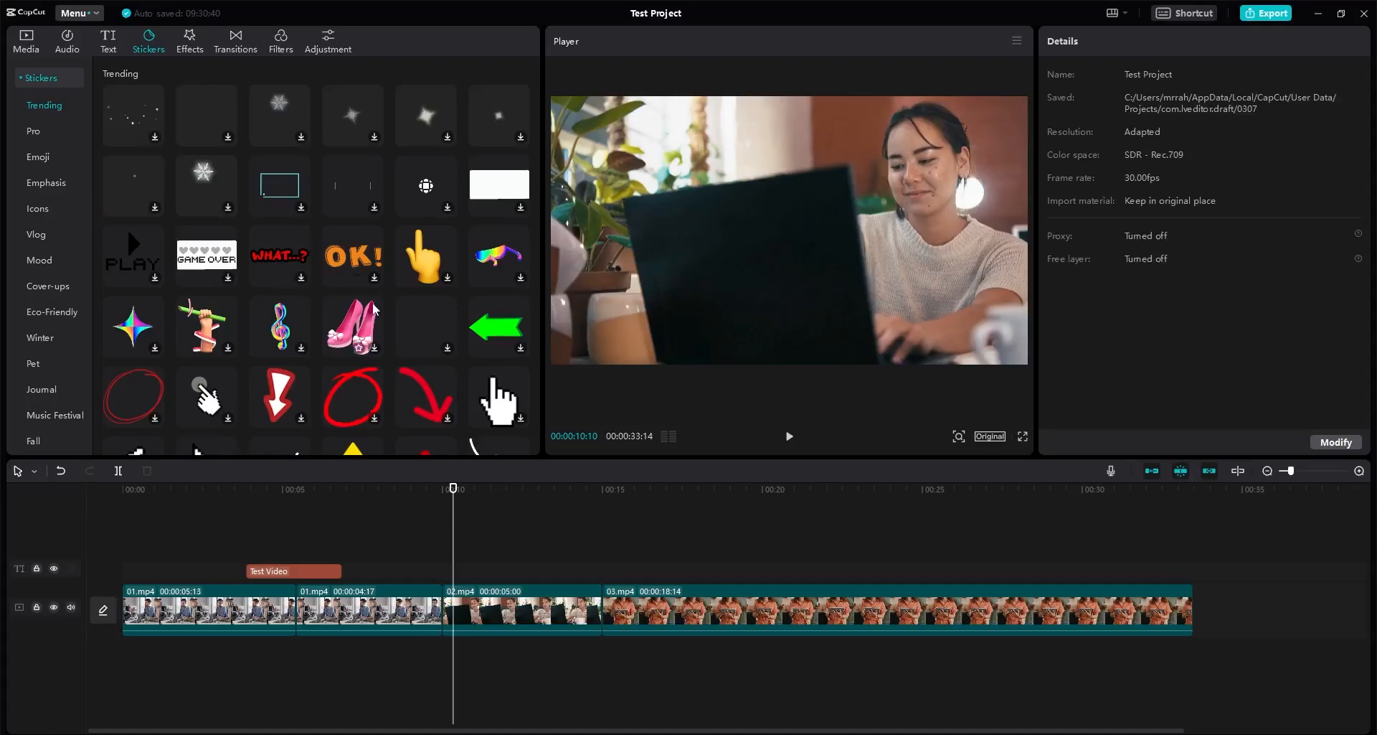
{"action": "scroll", "coordinate": [419, 314], "scroll_direction": "down", "scroll_amount": 1}
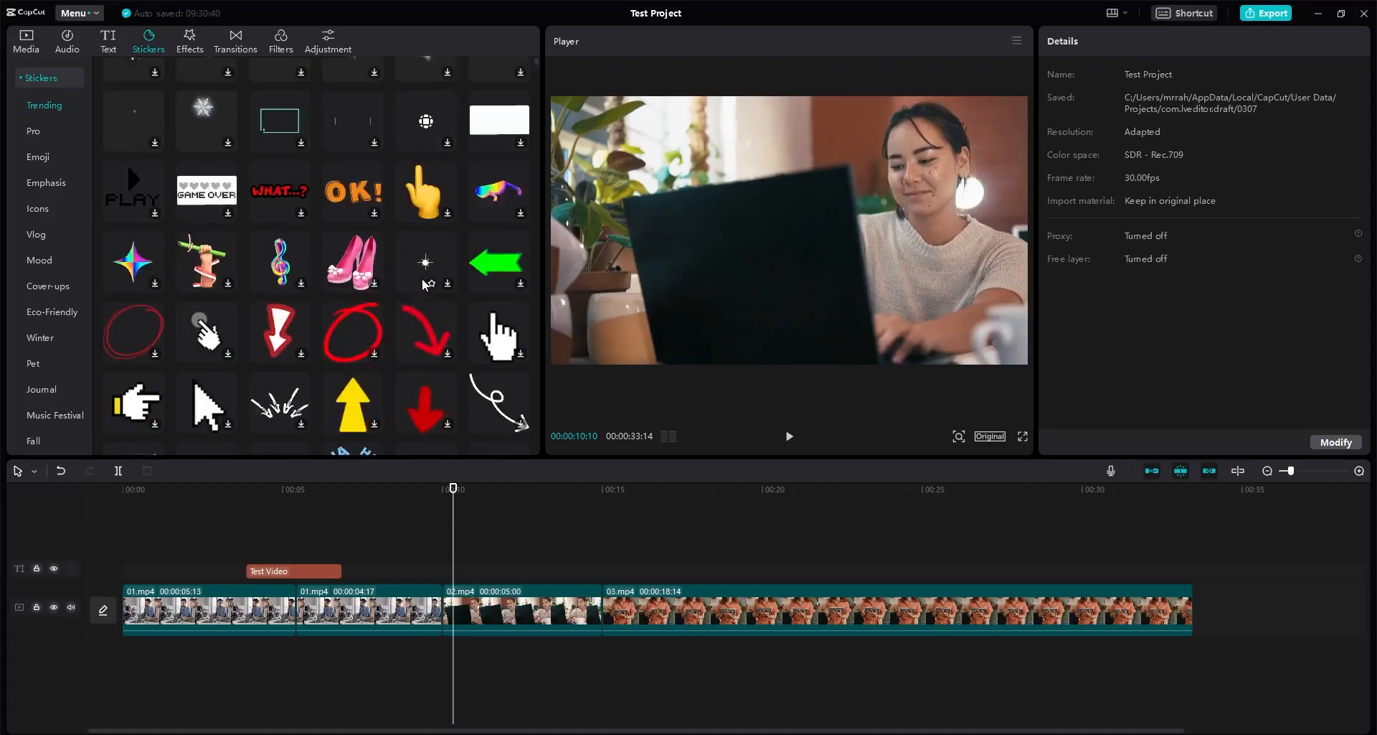
{"action": "left_click_drag", "start_coordinate": [290, 488], "coordinate": [474, 526]}
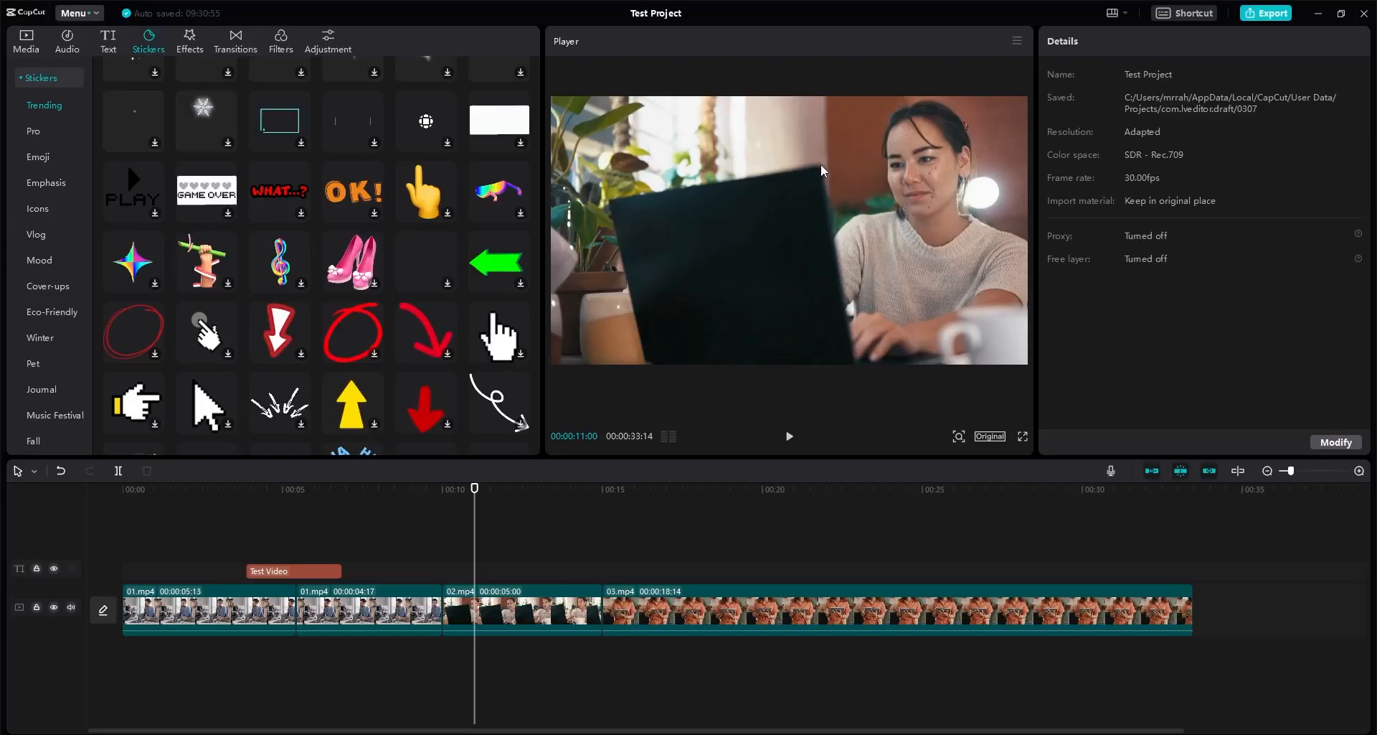
{"action": "left_click", "coordinate": [433, 264]}
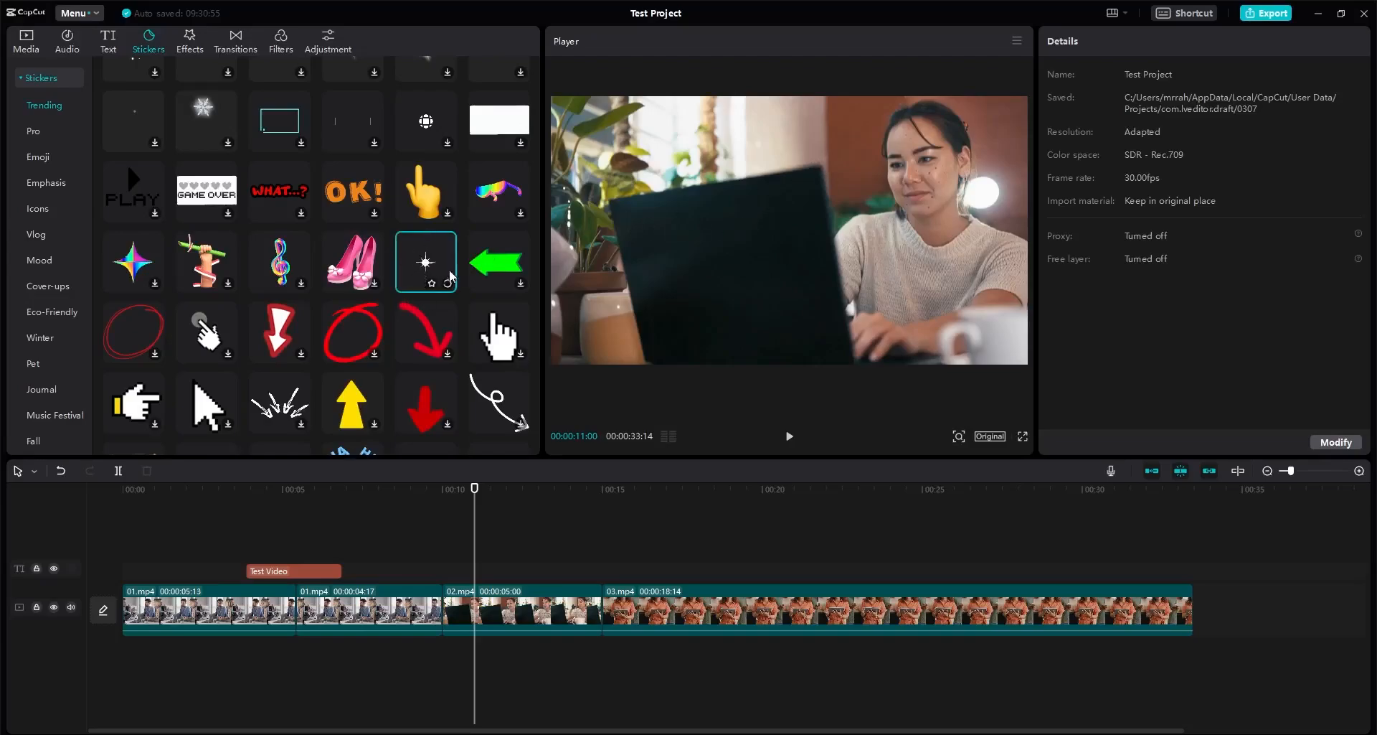
{"action": "left_click_drag", "start_coordinate": [432, 264], "coordinate": [461, 565]}
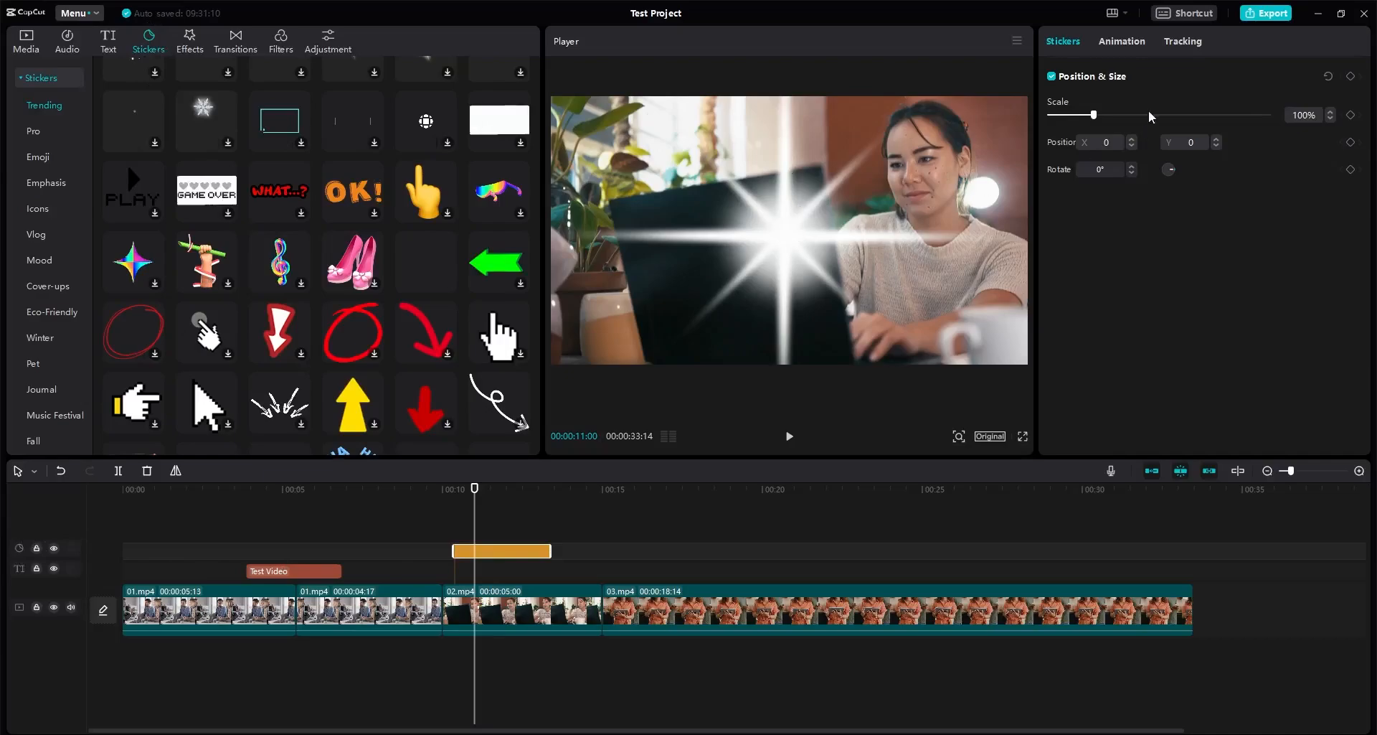
Step: Shrink the sparkle sticker to 15% and position it at X 234, Y 541, on the laptop's upper corner
{"action": "left_click_drag", "start_coordinate": [1093, 116], "coordinate": [1068, 122]}
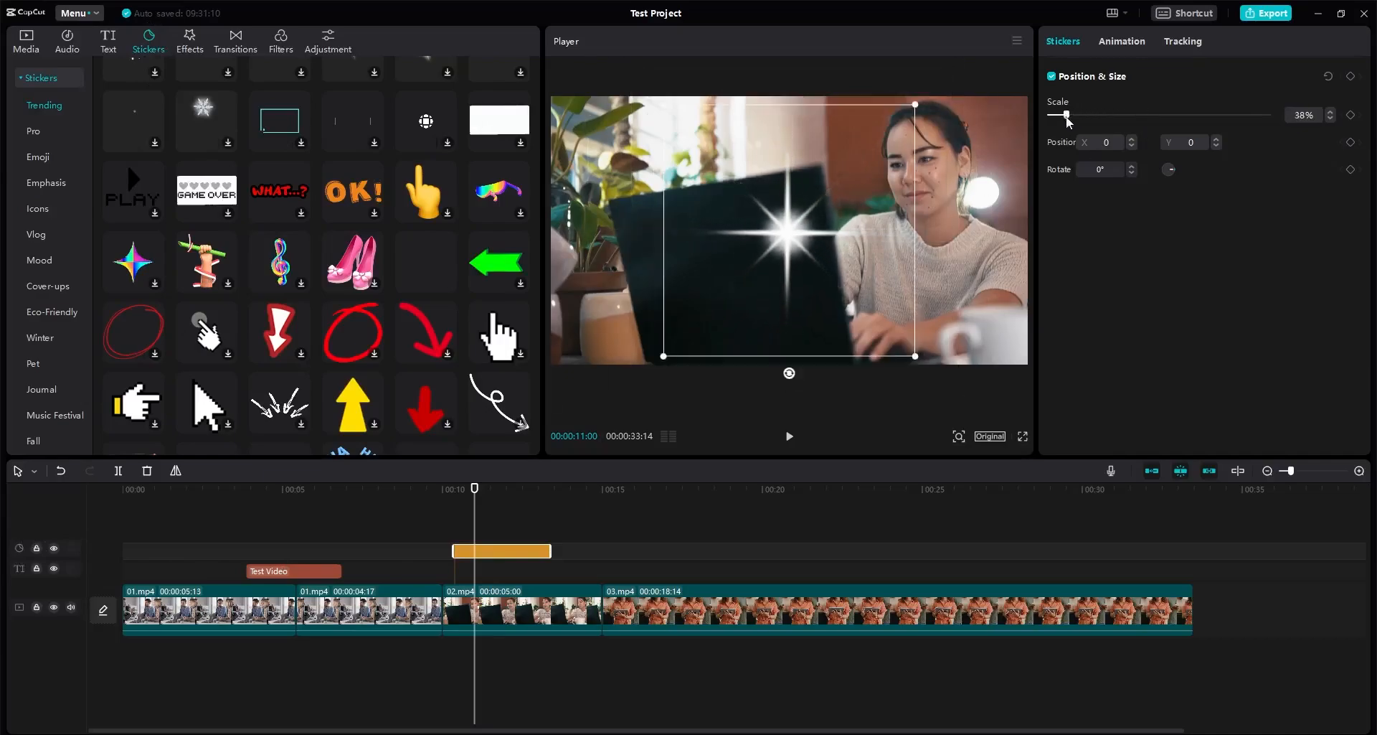
{"action": "left_click_drag", "start_coordinate": [789, 244], "coordinate": [815, 188]}
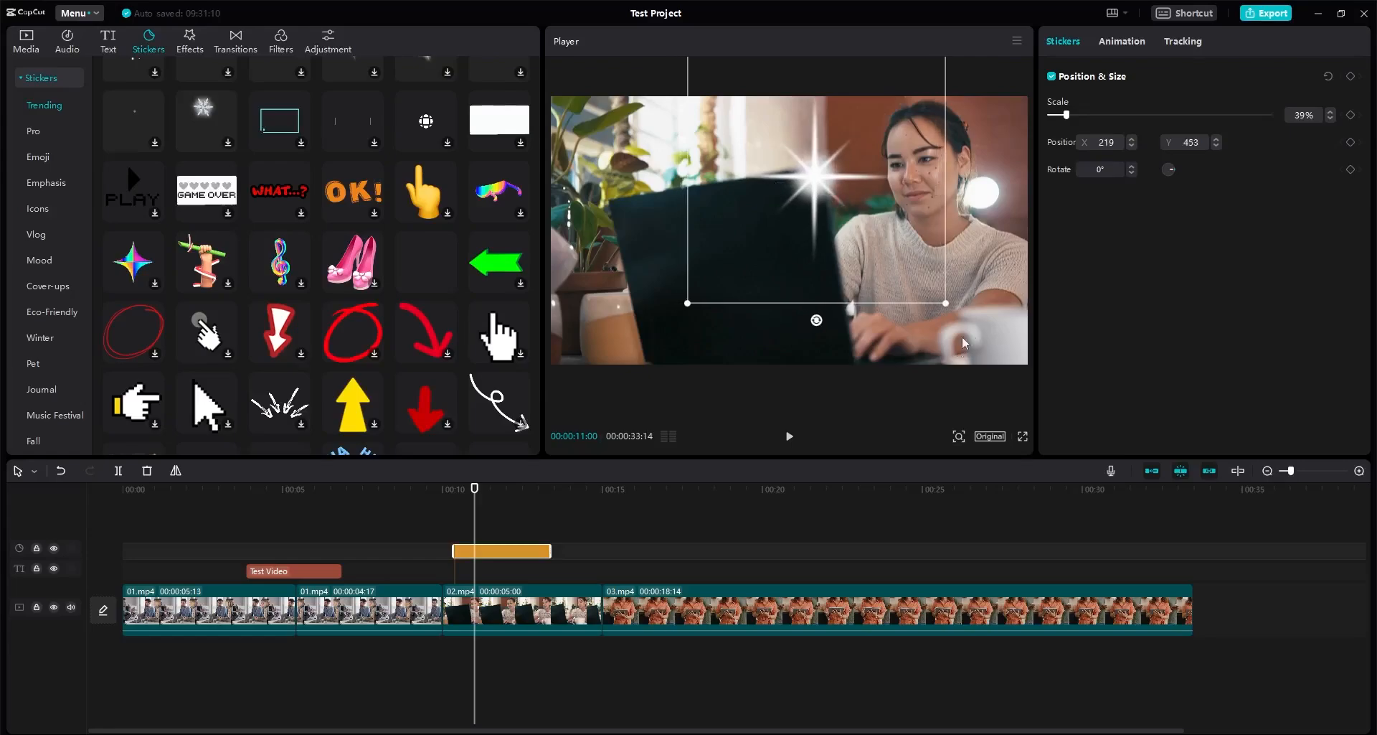
{"action": "left_click_drag", "start_coordinate": [949, 307], "coordinate": [832, 202]}
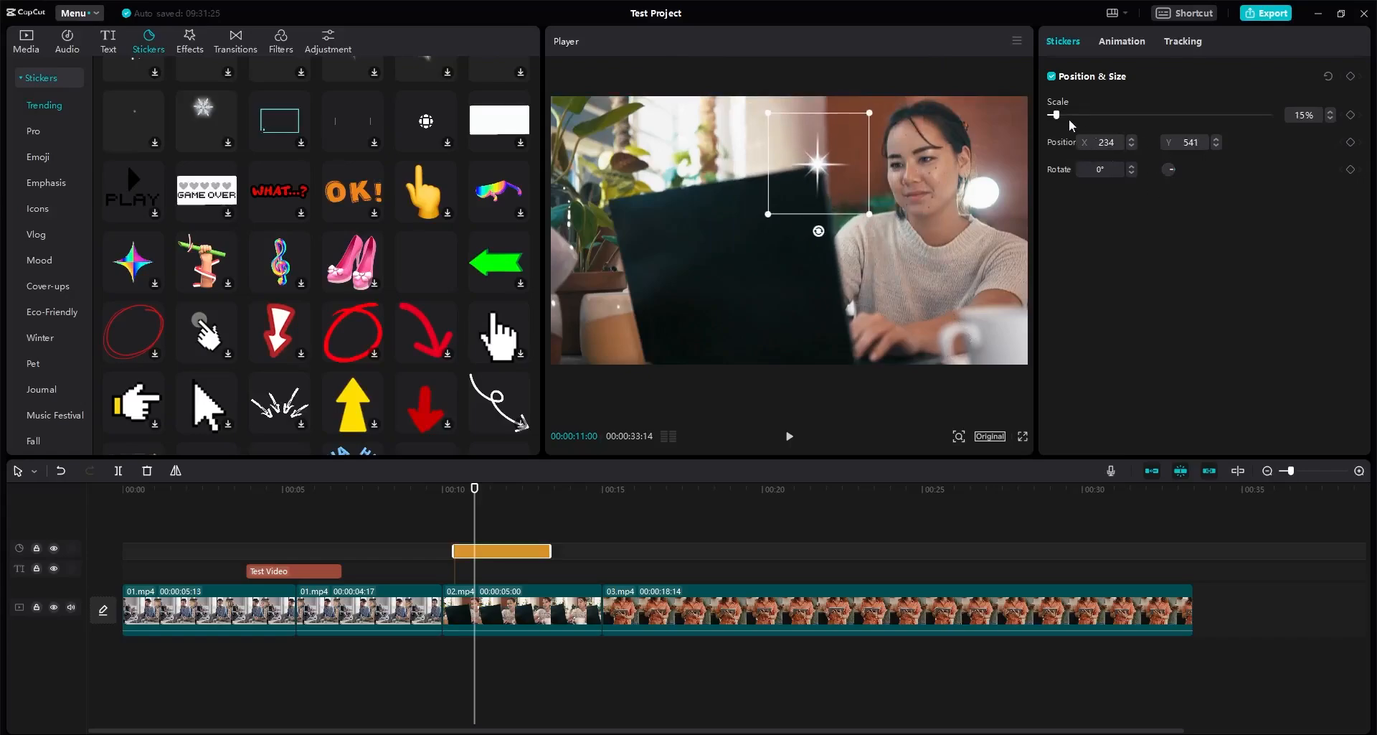
Step: Play back the sparkle sticker from the start of the 02.mp4 clip and browse the sticker library down to the Pro stickers
{"action": "left_click", "coordinate": [441, 495]}
{"action": "key", "text": "space"}
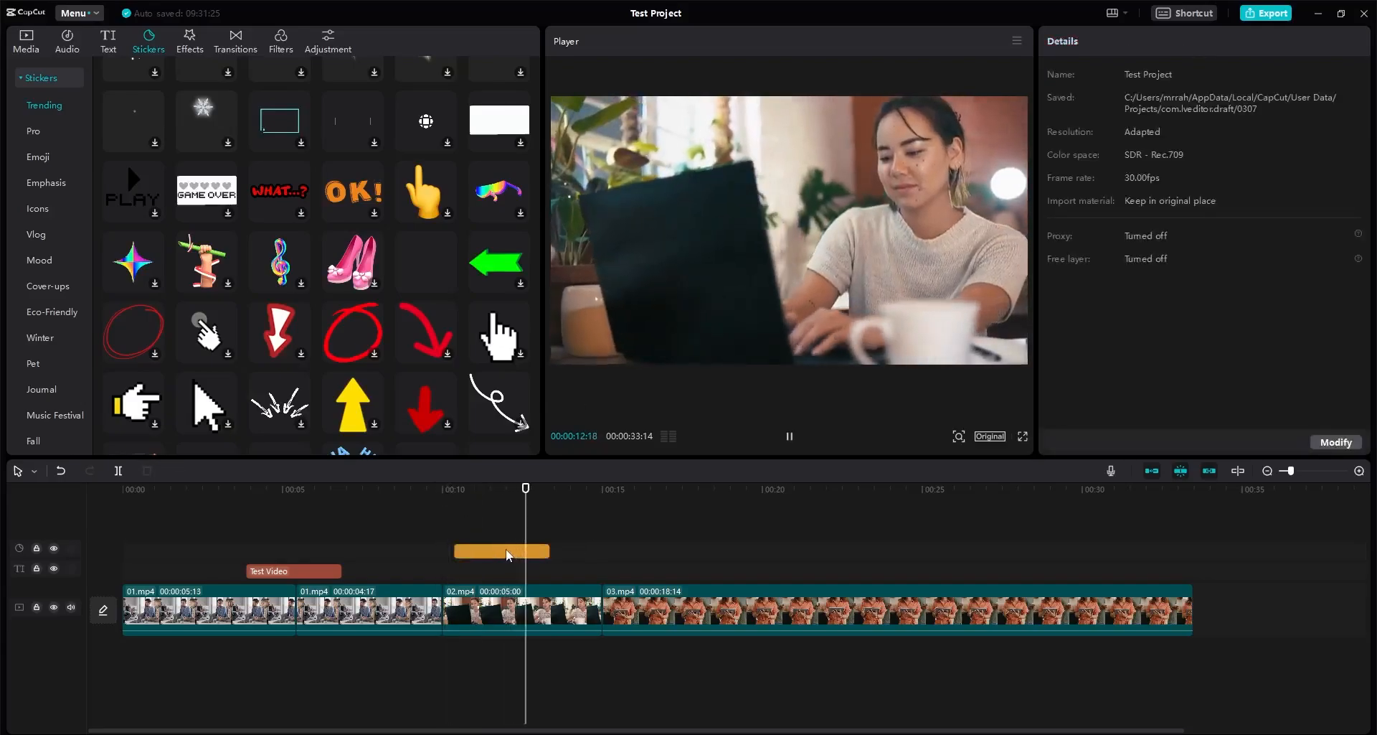
{"action": "key", "text": "space"}
{"action": "scroll", "coordinate": [275, 300], "scroll_direction": "down", "scroll_amount": 10}
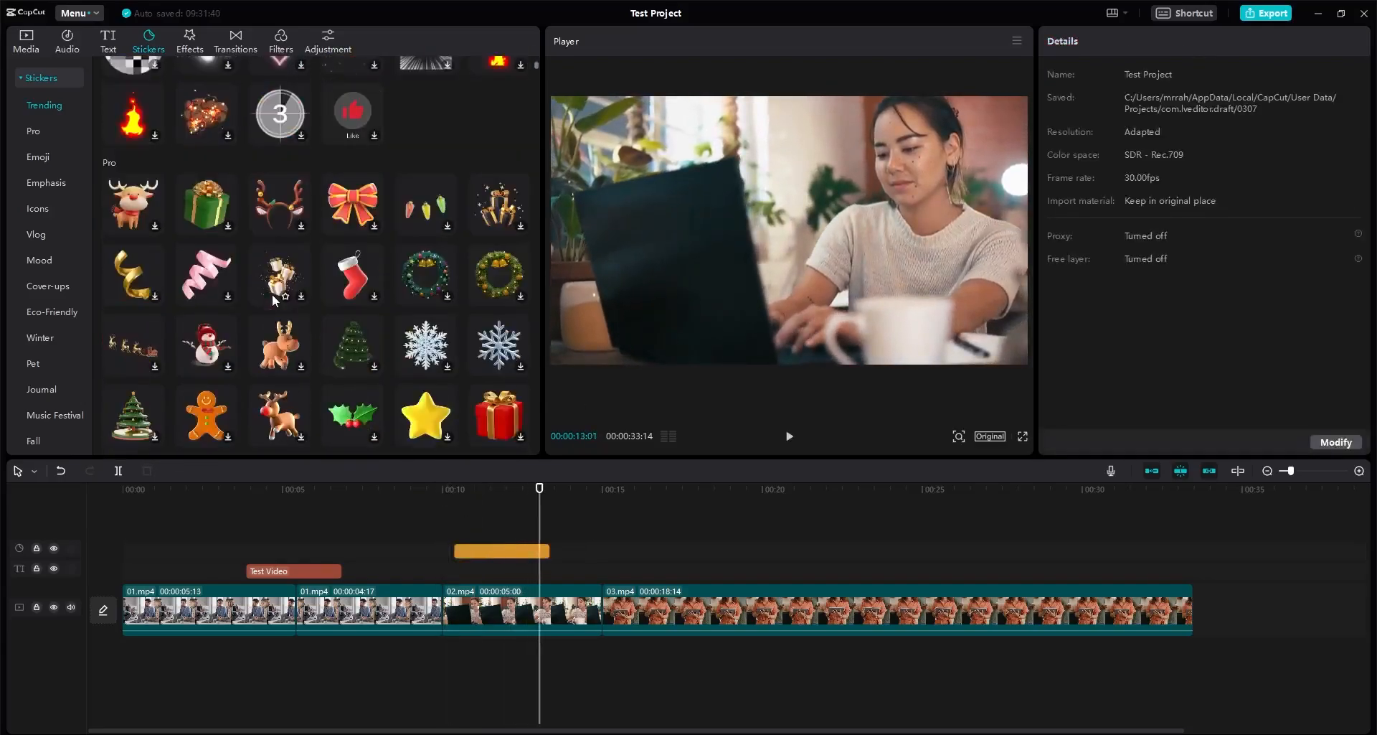
{"action": "scroll", "coordinate": [276, 303], "scroll_direction": "up", "scroll_amount": 10}
{"action": "scroll", "coordinate": [281, 307], "scroll_direction": "down", "scroll_amount": 12}
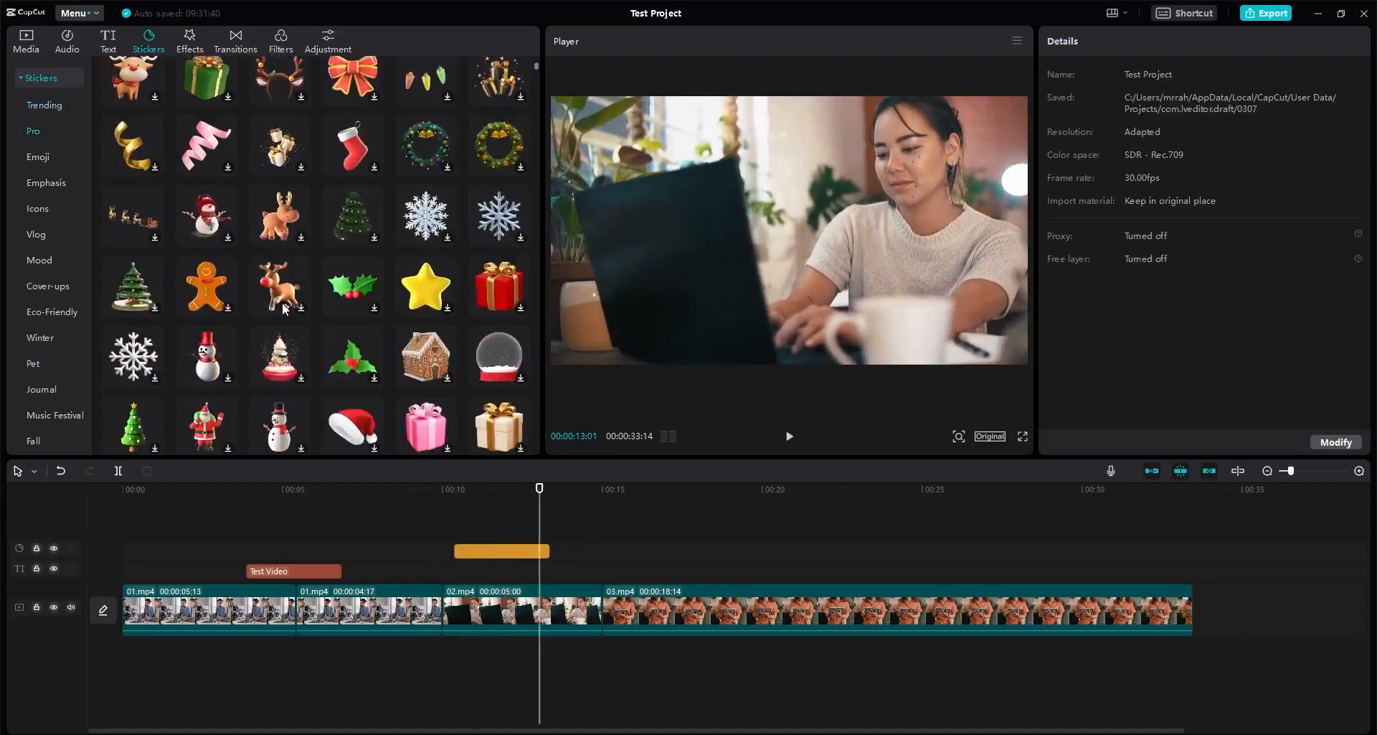
{"action": "scroll", "coordinate": [283, 308], "scroll_direction": "up", "scroll_amount": 12}
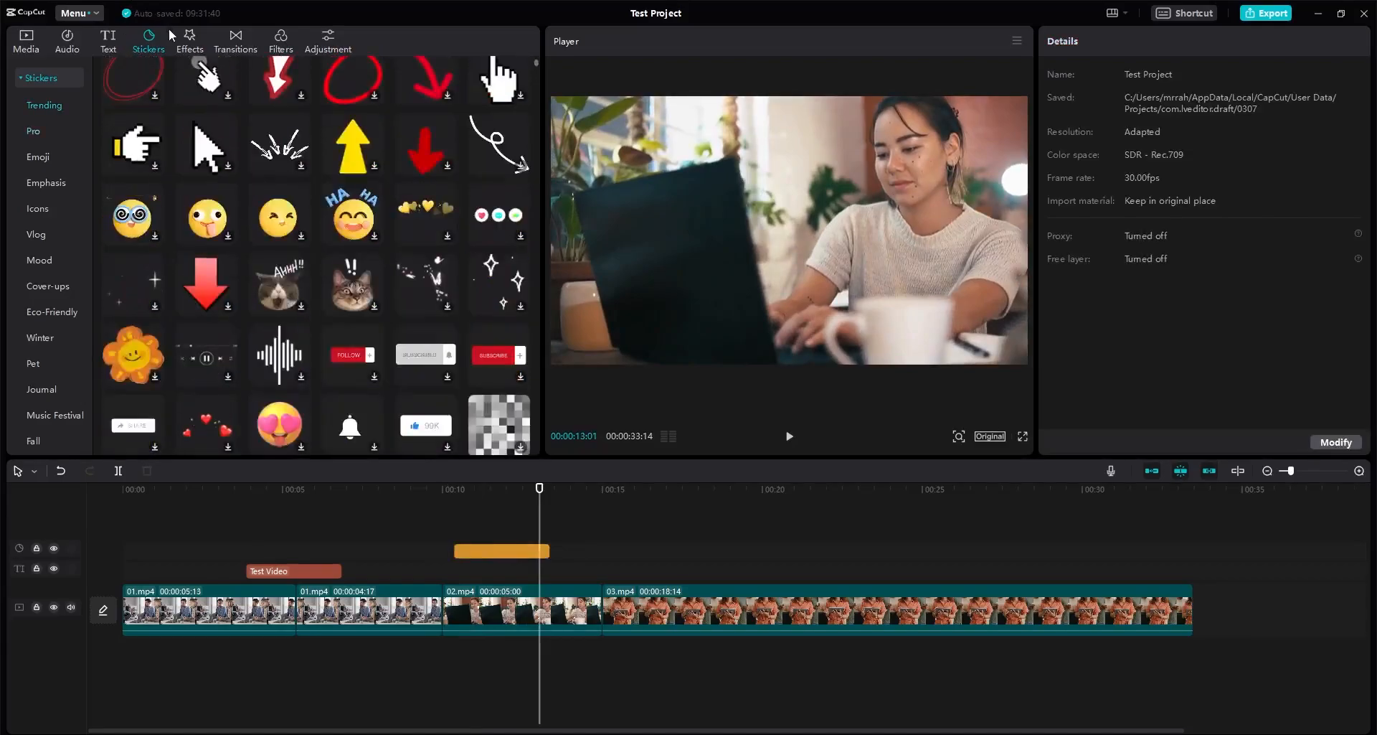
Step: Preview the Blur effect, add it above the second 01.mp4 clip and reduce its blur strength to 5
{"action": "left_click", "coordinate": [189, 40]}
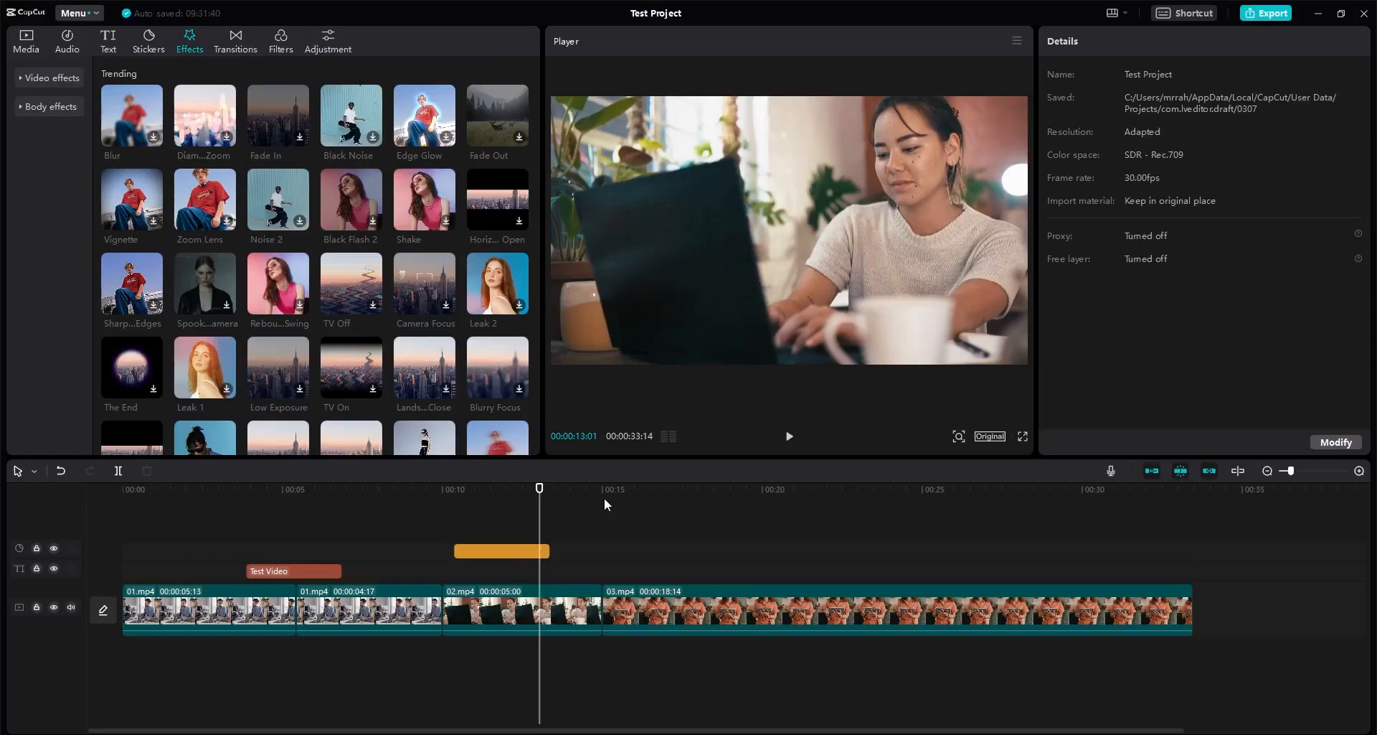
{"action": "left_click_drag", "start_coordinate": [387, 496], "coordinate": [375, 501]}
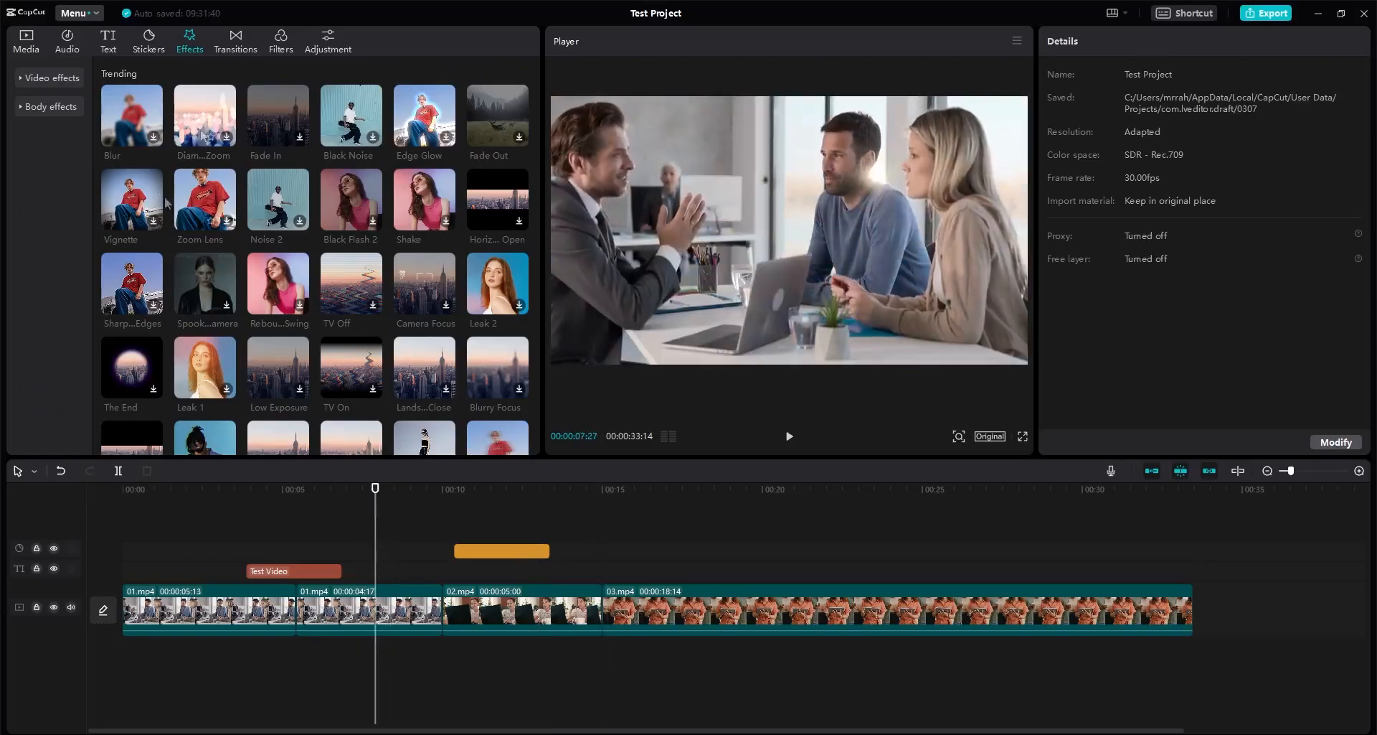
{"action": "left_click", "coordinate": [153, 135]}
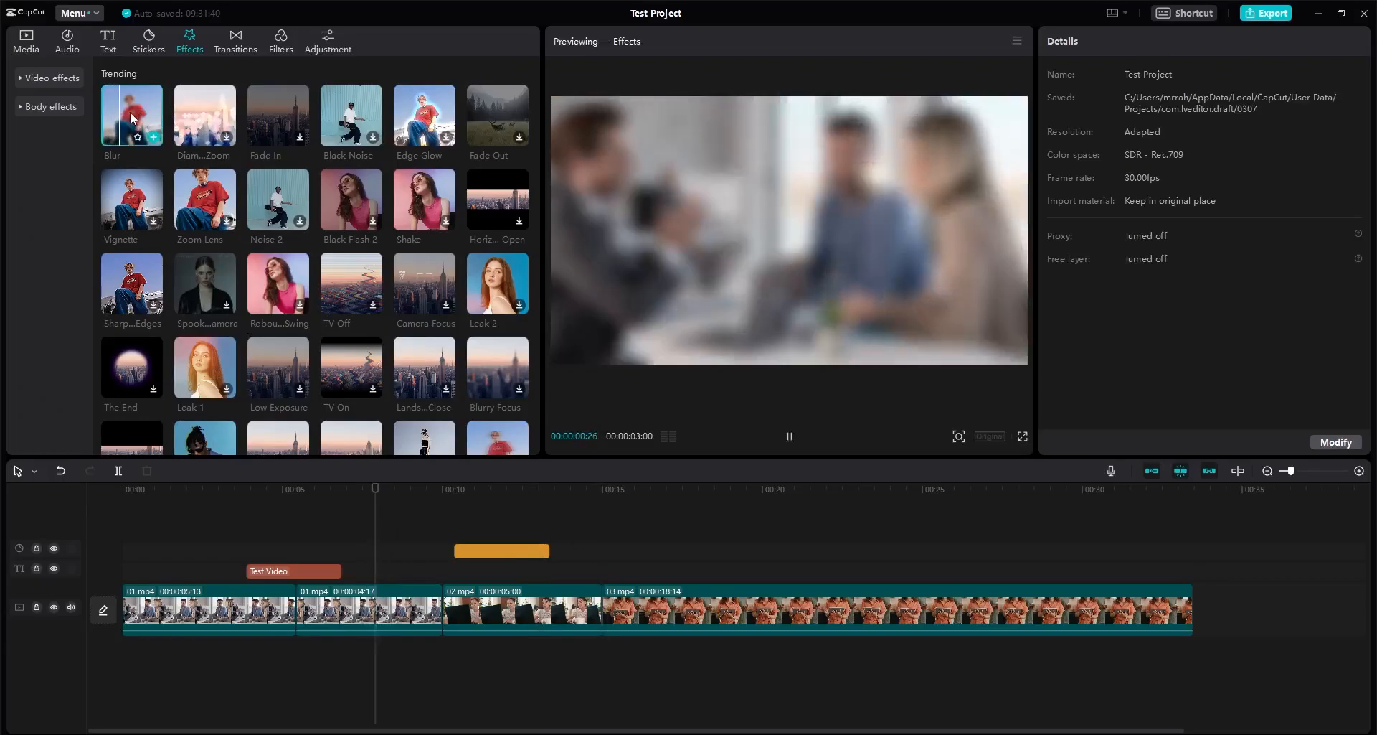
{"action": "left_click_drag", "start_coordinate": [131, 119], "coordinate": [413, 553]}
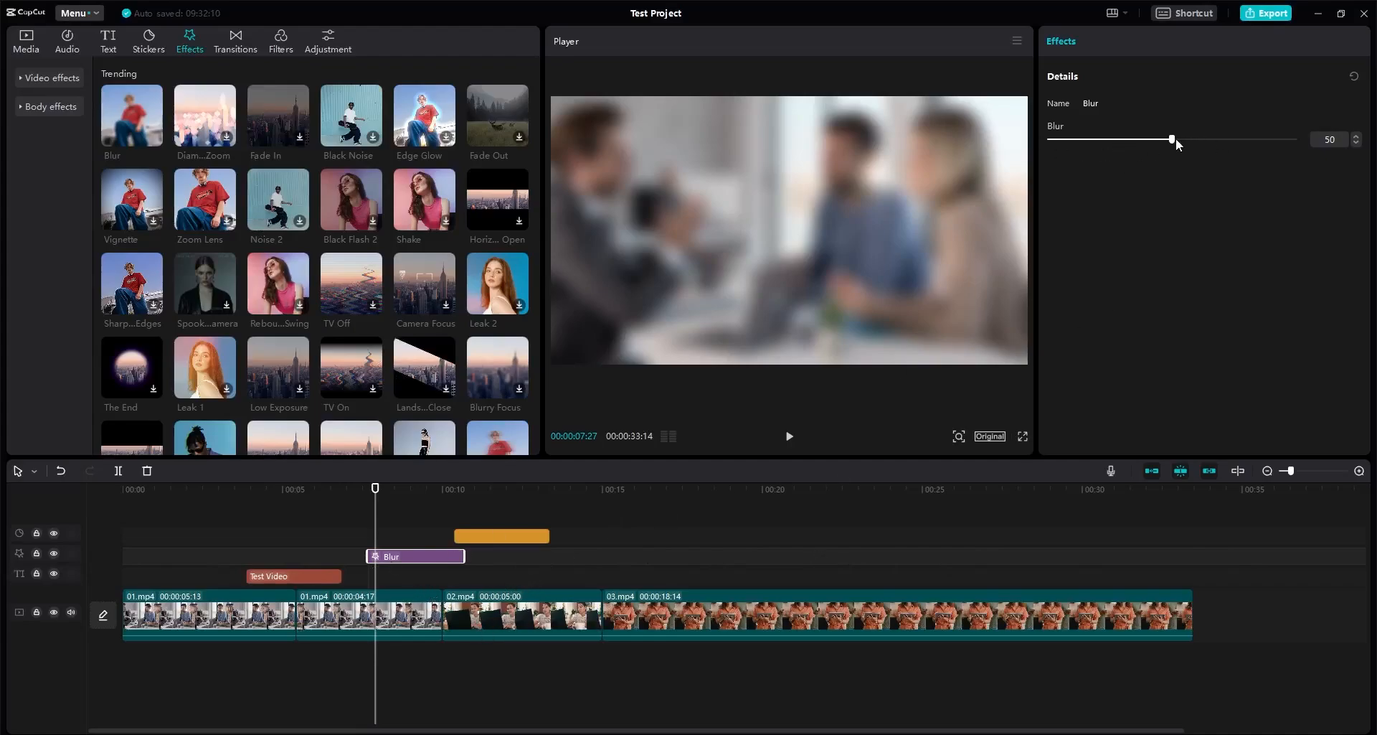
{"action": "left_click_drag", "start_coordinate": [1171, 140], "coordinate": [1038, 142]}
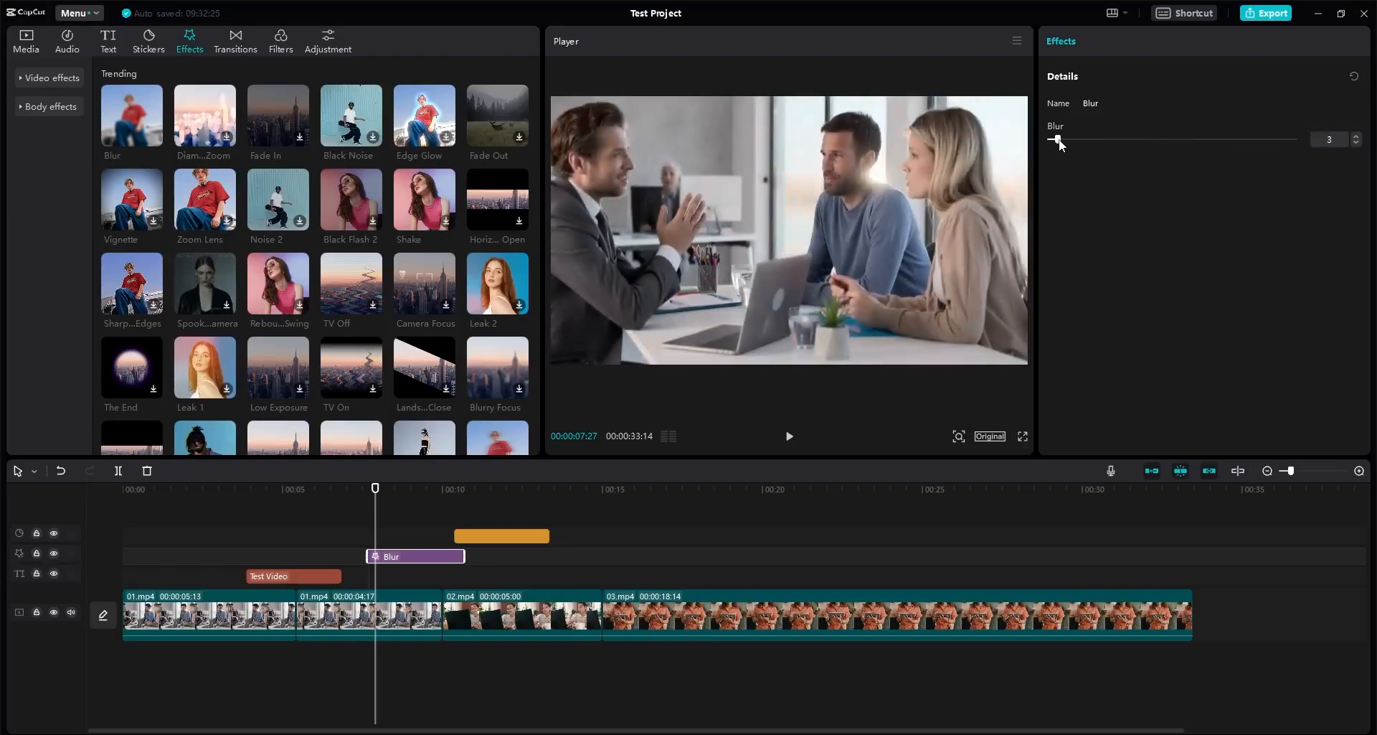
{"action": "mouse_move", "coordinate": [1058, 140]}
{"action": "left_mouse_down"}
{"action": "mouse_move", "coordinate": [1159, 141]}
{"action": "mouse_move", "coordinate": [1066, 140]}
{"action": "left_mouse_up"}
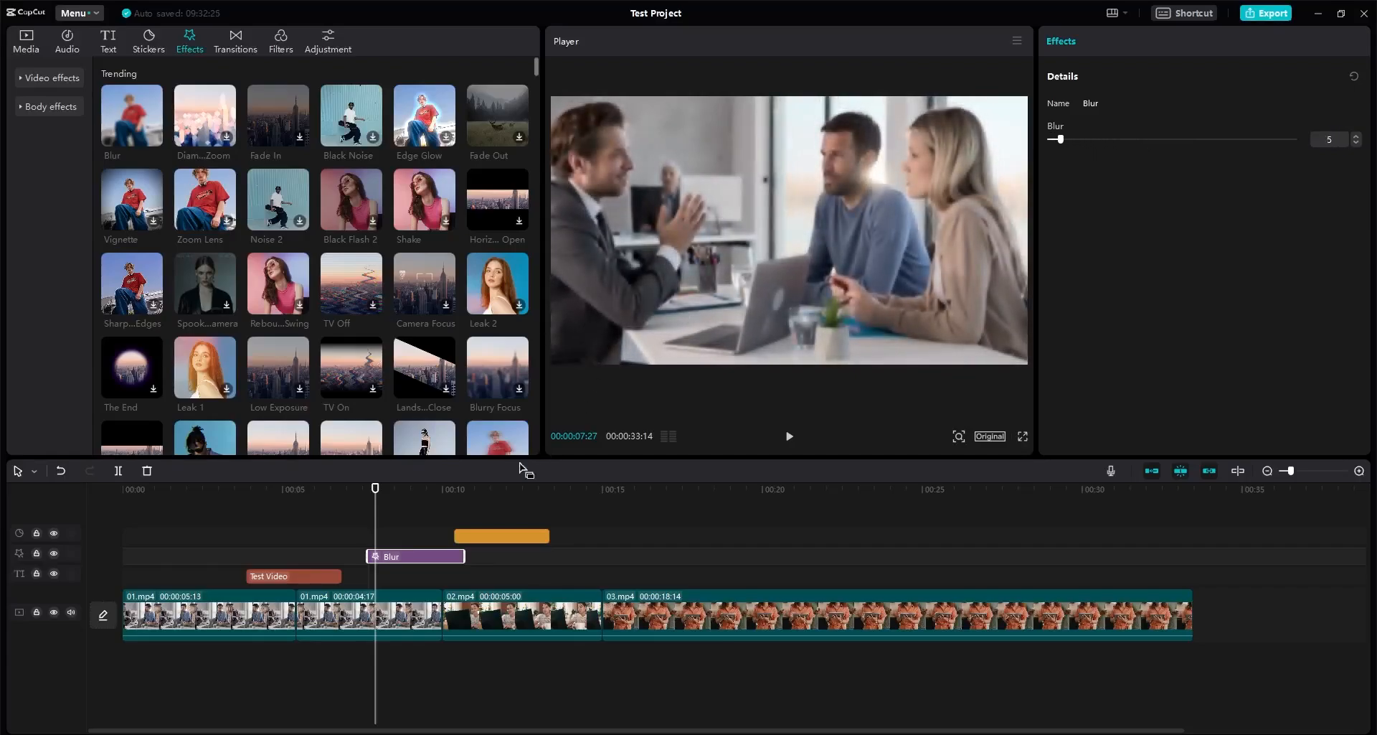
Step: Start the Blur effect and the sparkle sticker earlier, and extend the "Test Video" title's end so the three overlap in sequence
{"action": "key", "text": "Up"}
{"action": "mouse_move", "coordinate": [371, 555]}
{"action": "left_mouse_down"}
{"action": "mouse_move", "coordinate": [261, 558]}
{"action": "mouse_move", "coordinate": [460, 558]}
{"action": "mouse_move", "coordinate": [304, 560]}
{"action": "mouse_move", "coordinate": [407, 558]}
{"action": "mouse_move", "coordinate": [338, 562]}
{"action": "mouse_move", "coordinate": [355, 576]}
{"action": "left_mouse_up"}
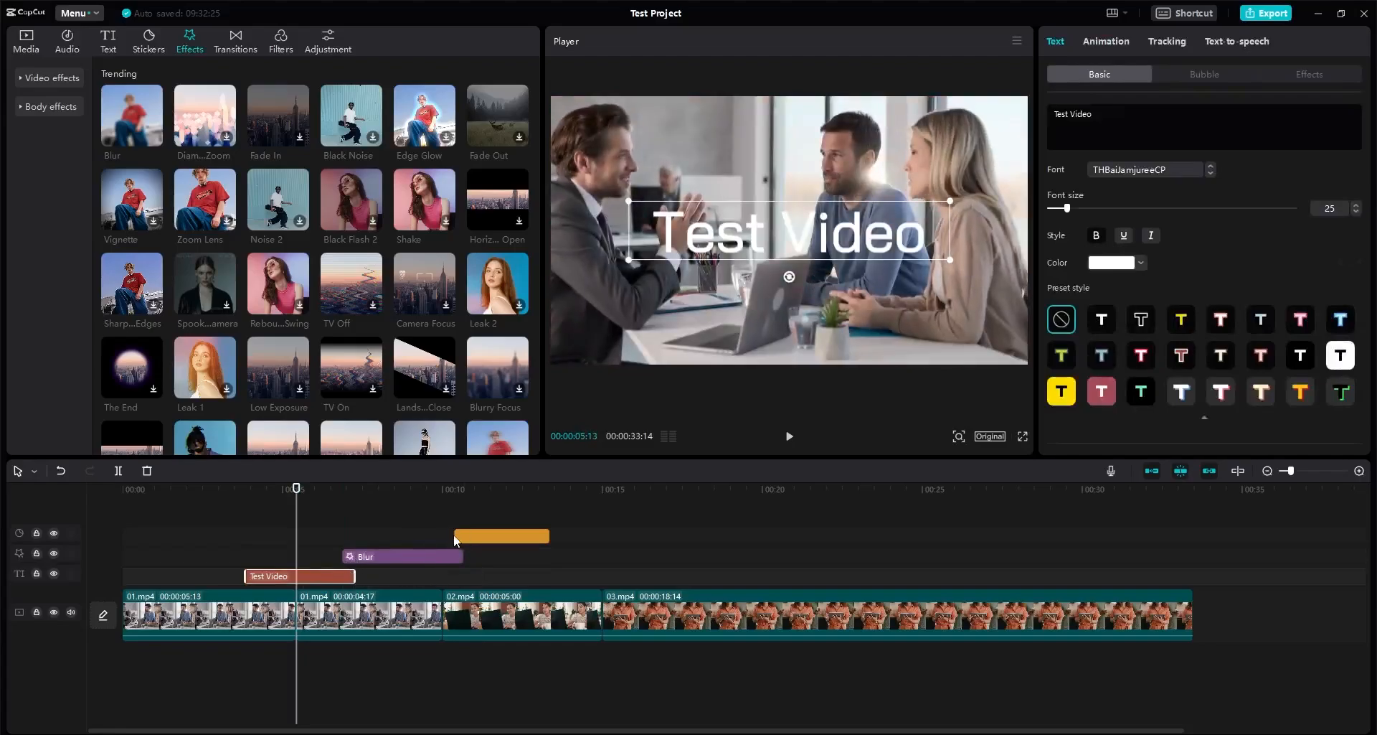
{"action": "left_click_drag", "start_coordinate": [459, 535], "coordinate": [430, 543]}
Step: Play back the timeline from about 3 seconds through the "Test Video" title and into the Blur effect
{"action": "left_click", "coordinate": [221, 490]}
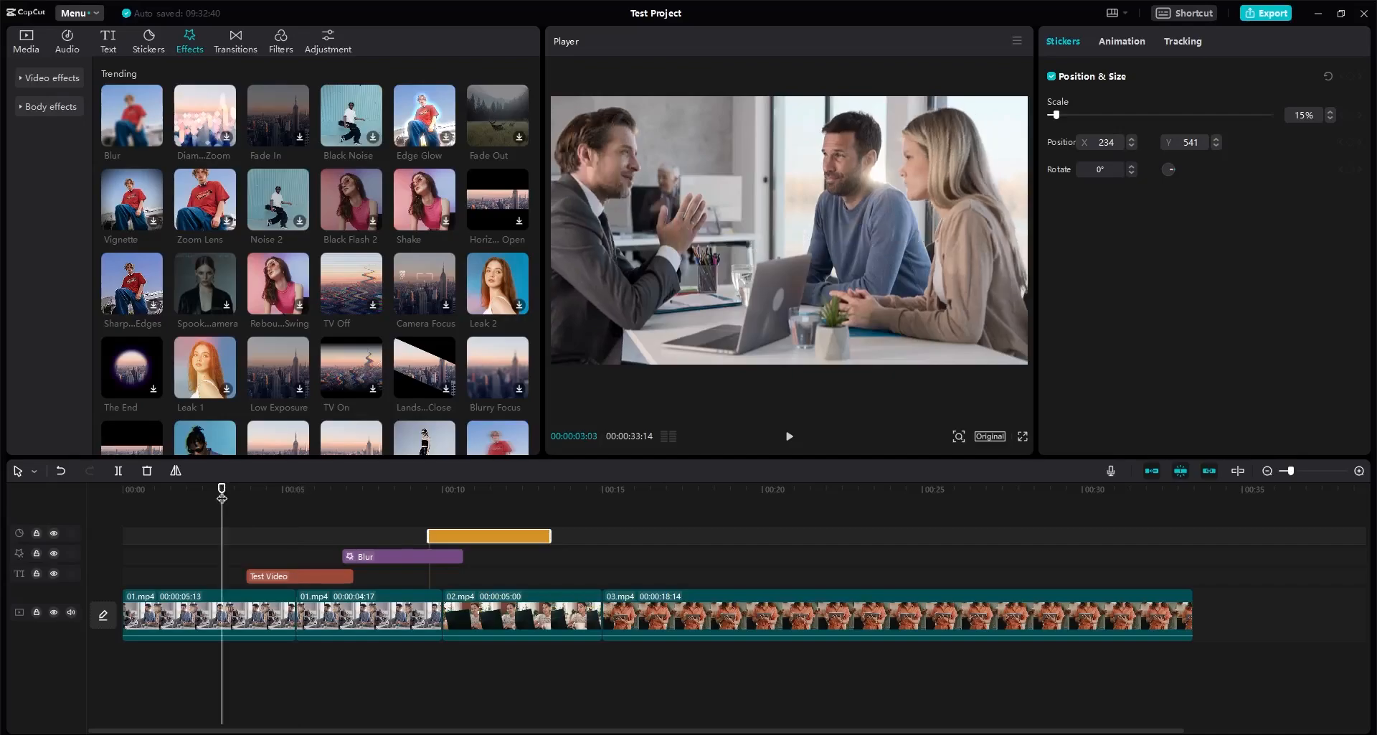
{"action": "key", "text": "space"}
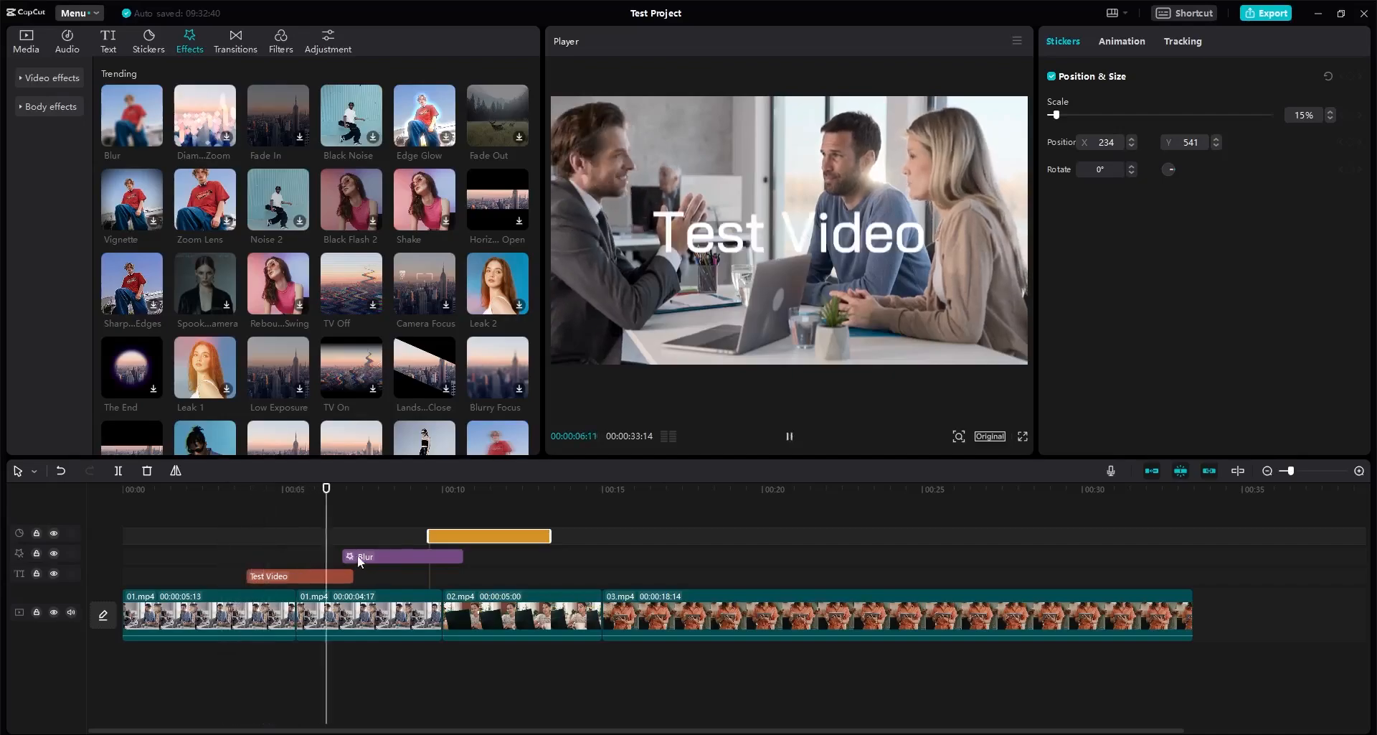
{"action": "key", "text": "space"}
{"action": "key", "text": "space"}
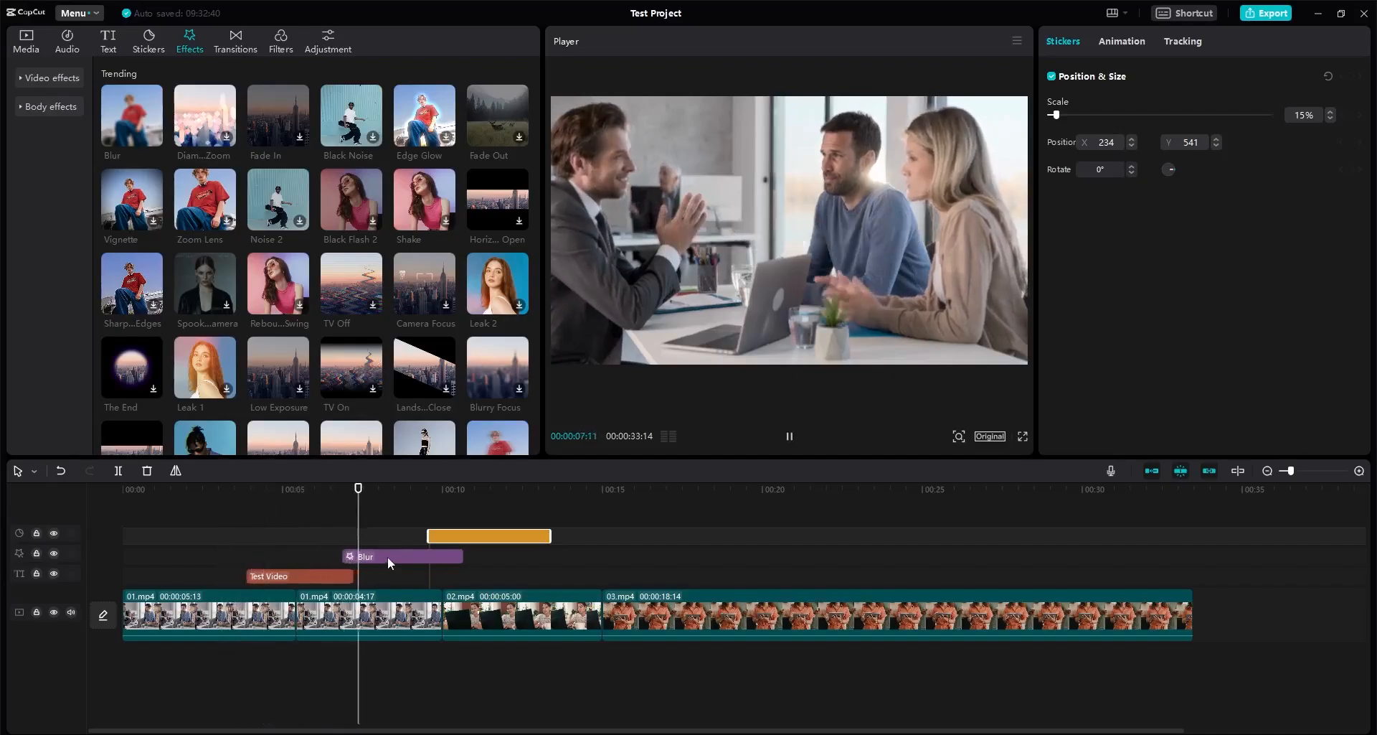
{"action": "key", "text": "space"}
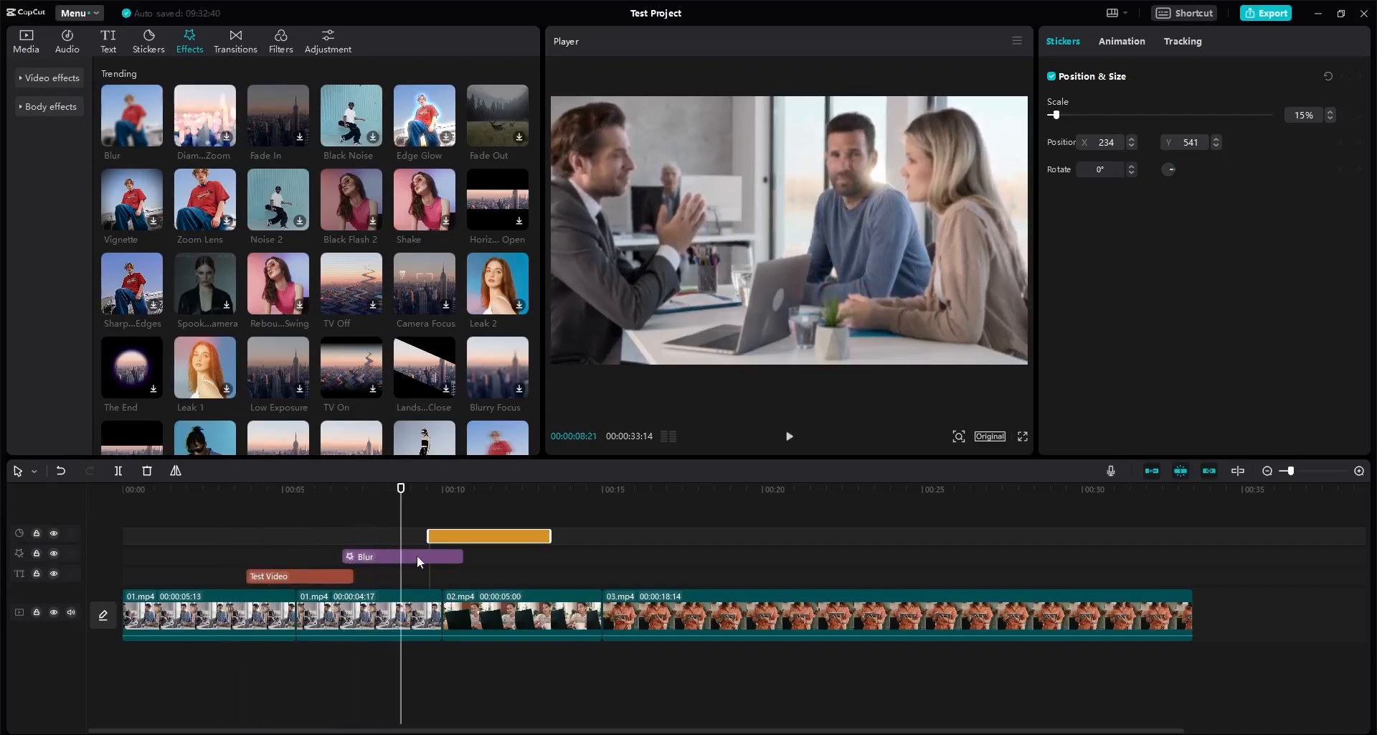
Step: Set the Blur effect's strength to 19 and play it back from just before its start
{"action": "left_click", "coordinate": [420, 557]}
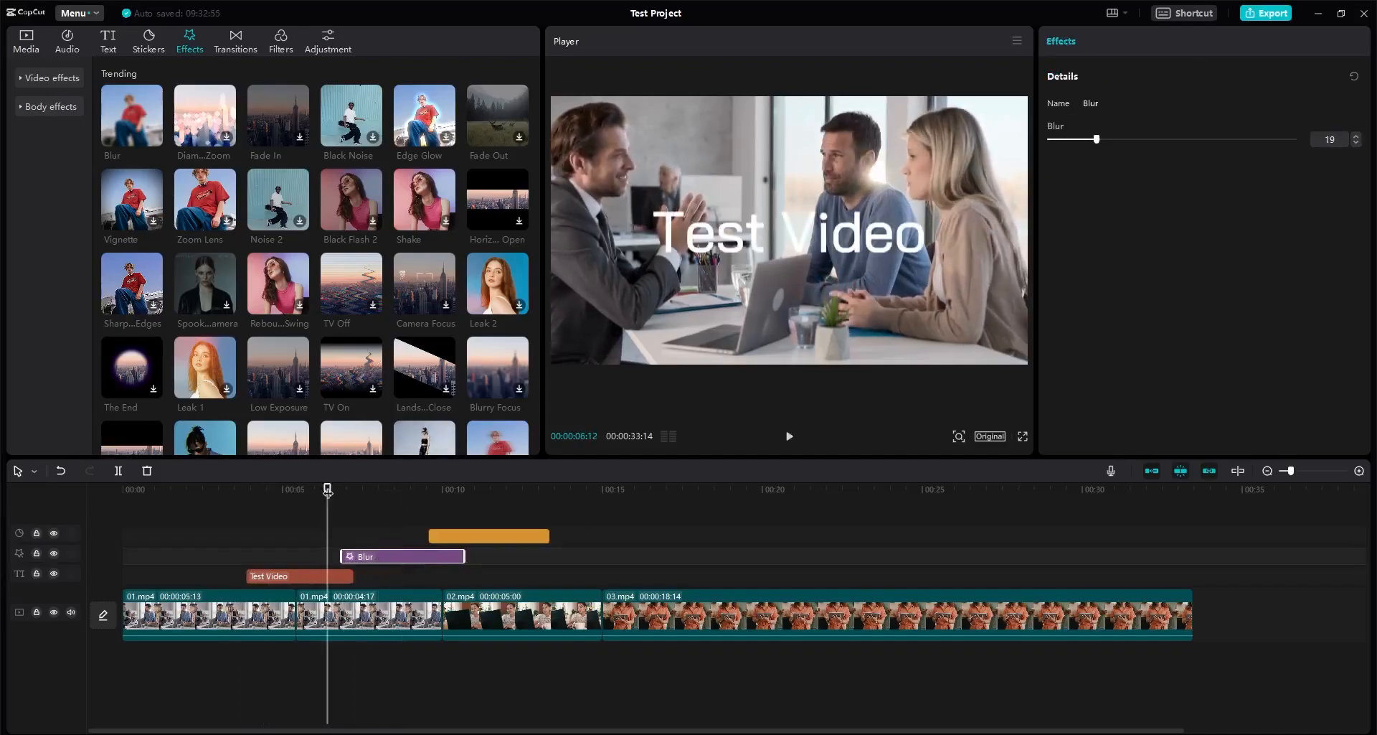
{"action": "key", "text": "space"}
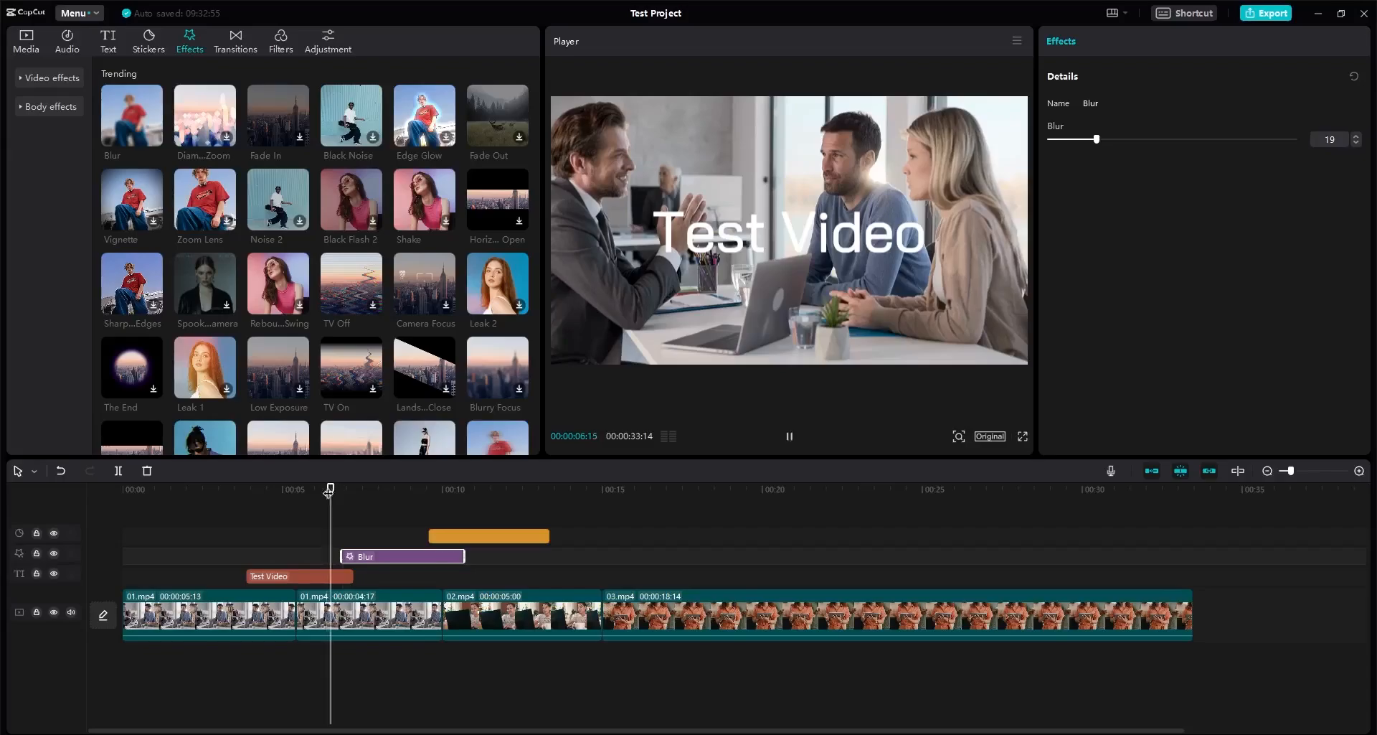
{"action": "key", "text": "space"}
{"action": "key", "text": "space"}
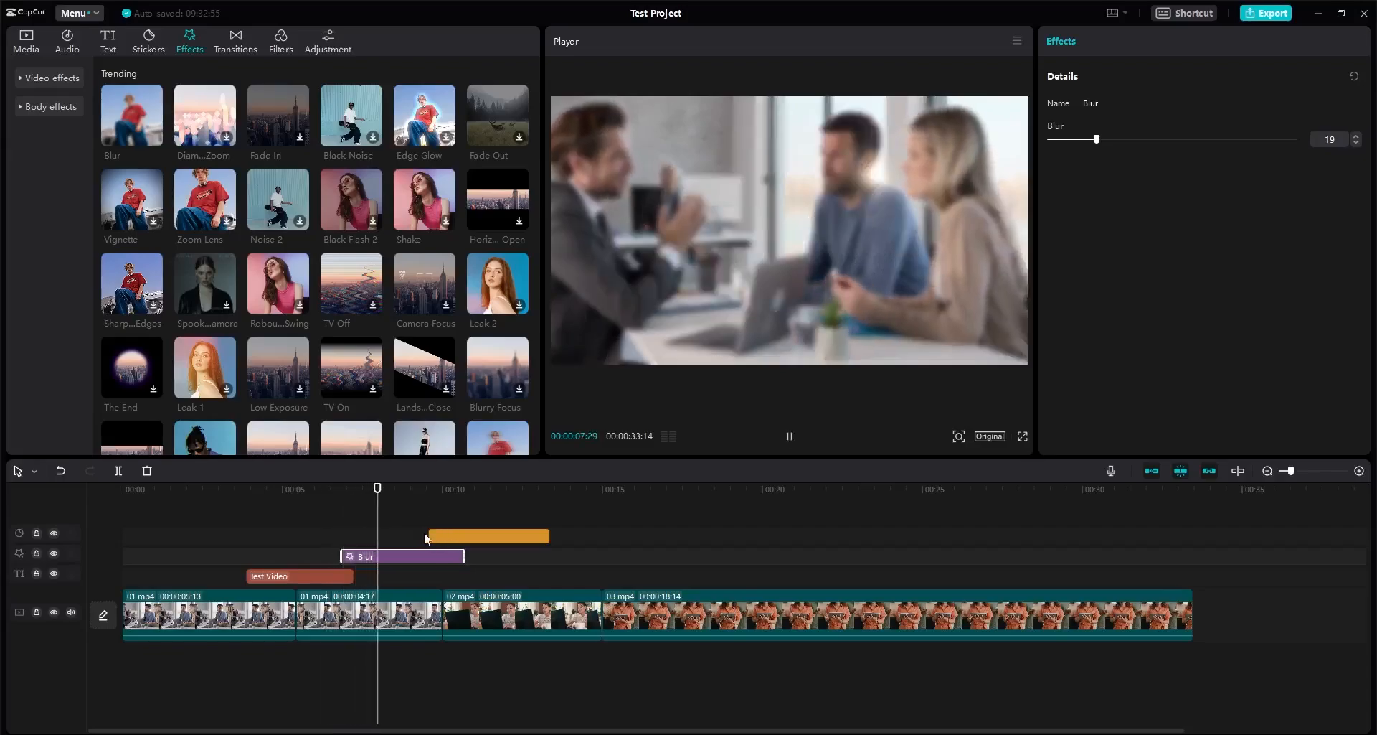
{"action": "key", "text": "space"}
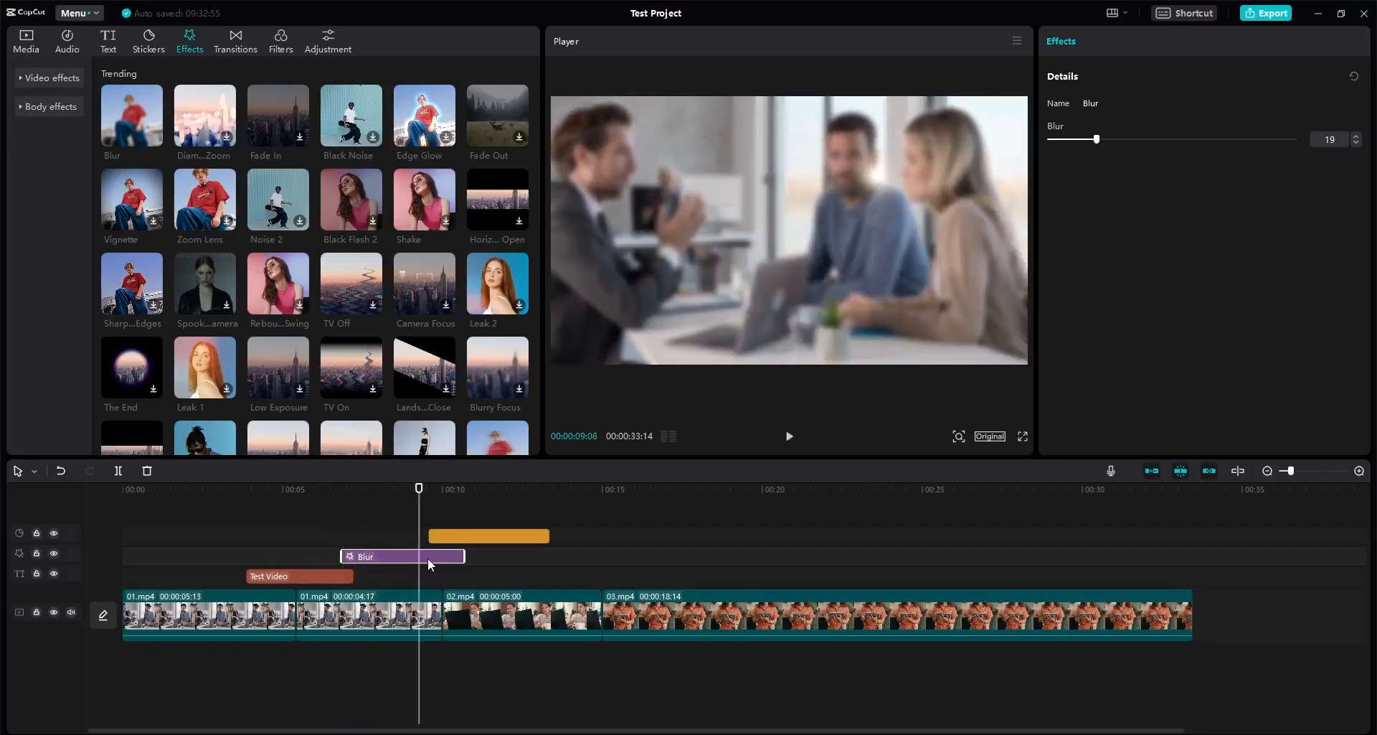
Step: Delete the Blur effect and add the Zoom Lens effect above the second 01.mp4 clip, starting where the title ends
{"action": "key", "text": "Delete"}
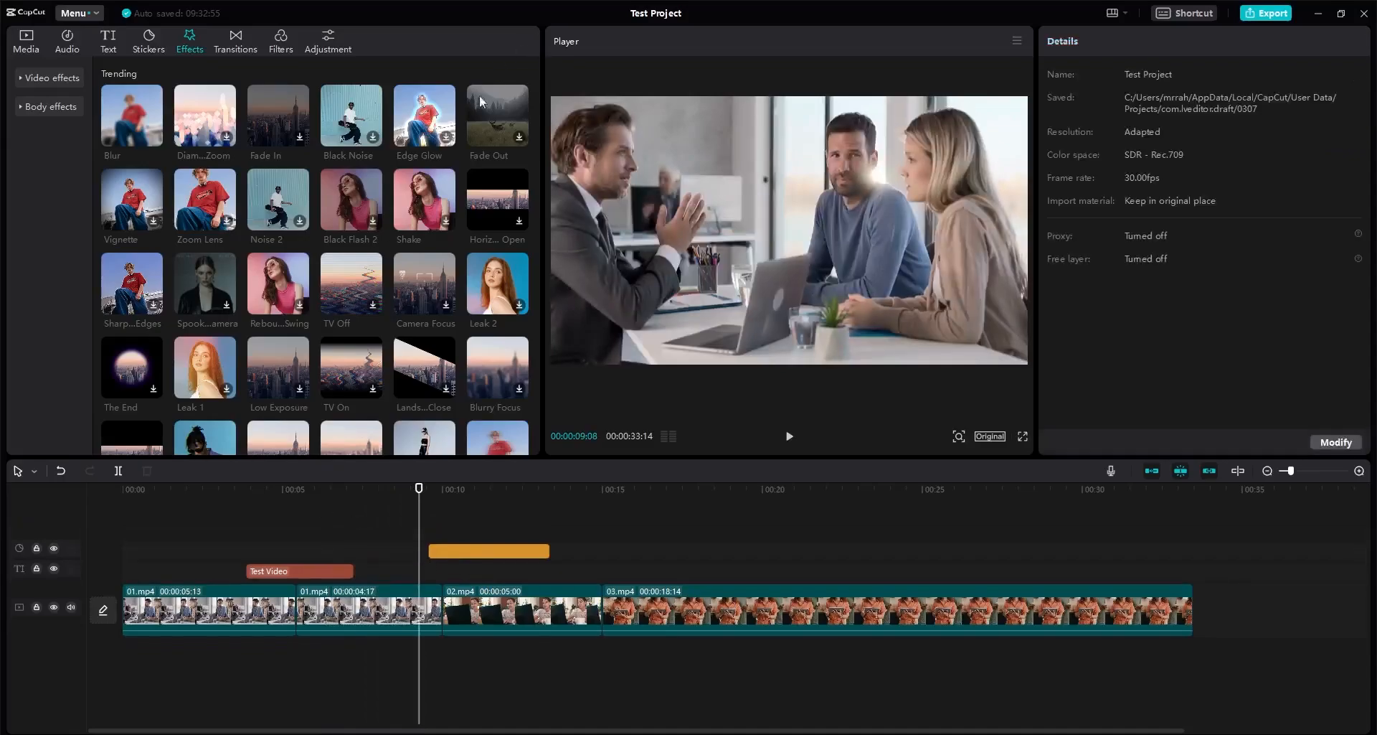
{"action": "left_click_drag", "start_coordinate": [204, 204], "coordinate": [380, 550]}
{"action": "left_click_drag", "start_coordinate": [225, 226], "coordinate": [357, 534]}
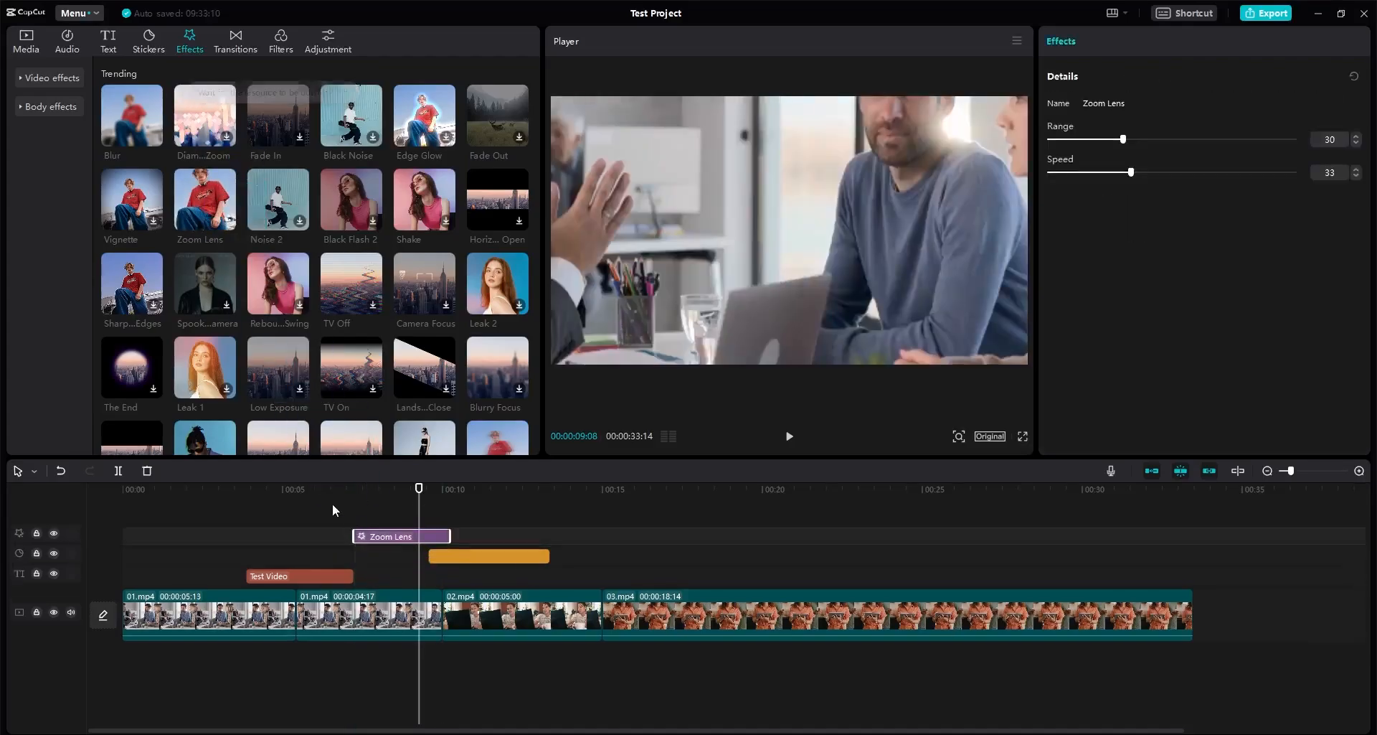
Step: Play back the Zoom Lens effect from just before its start into the 02.mp4 clip
{"action": "left_click", "coordinate": [337, 492]}
{"action": "key", "text": "space"}
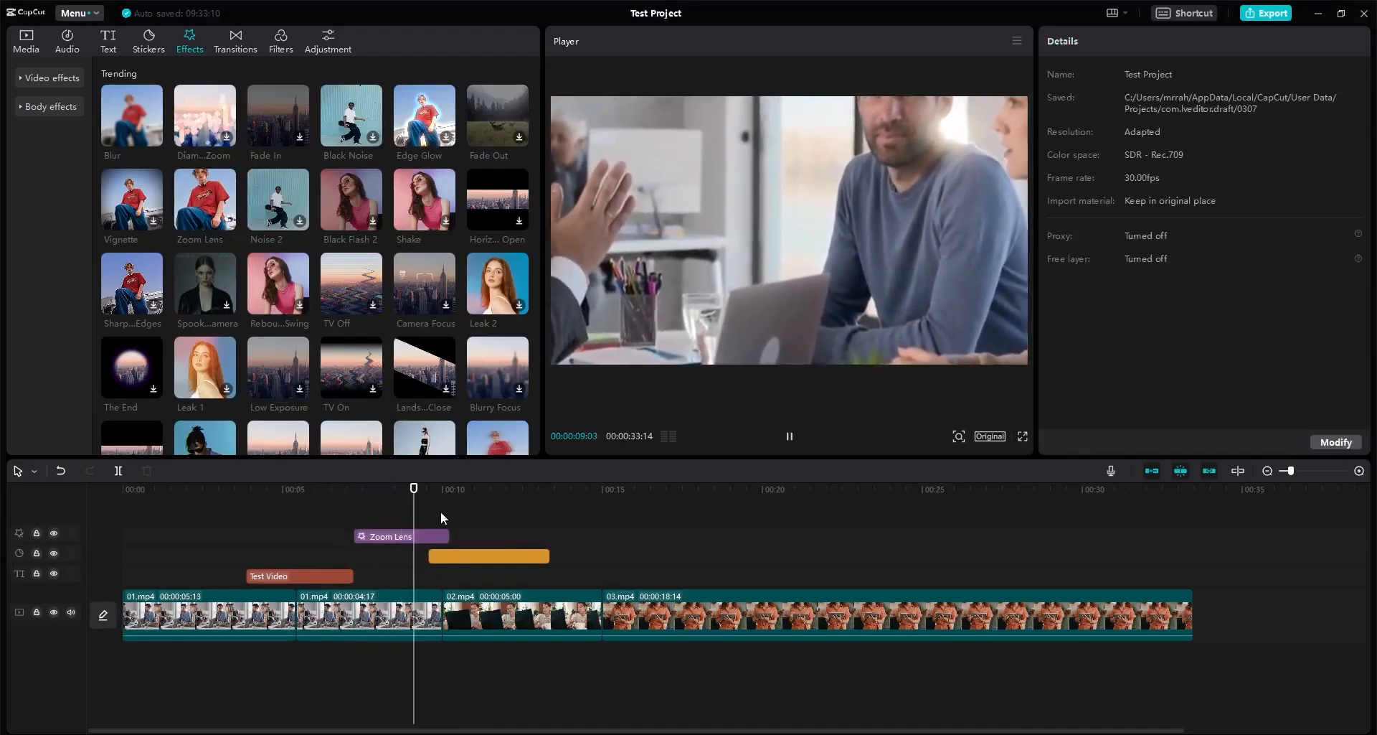
{"action": "key", "text": "space"}
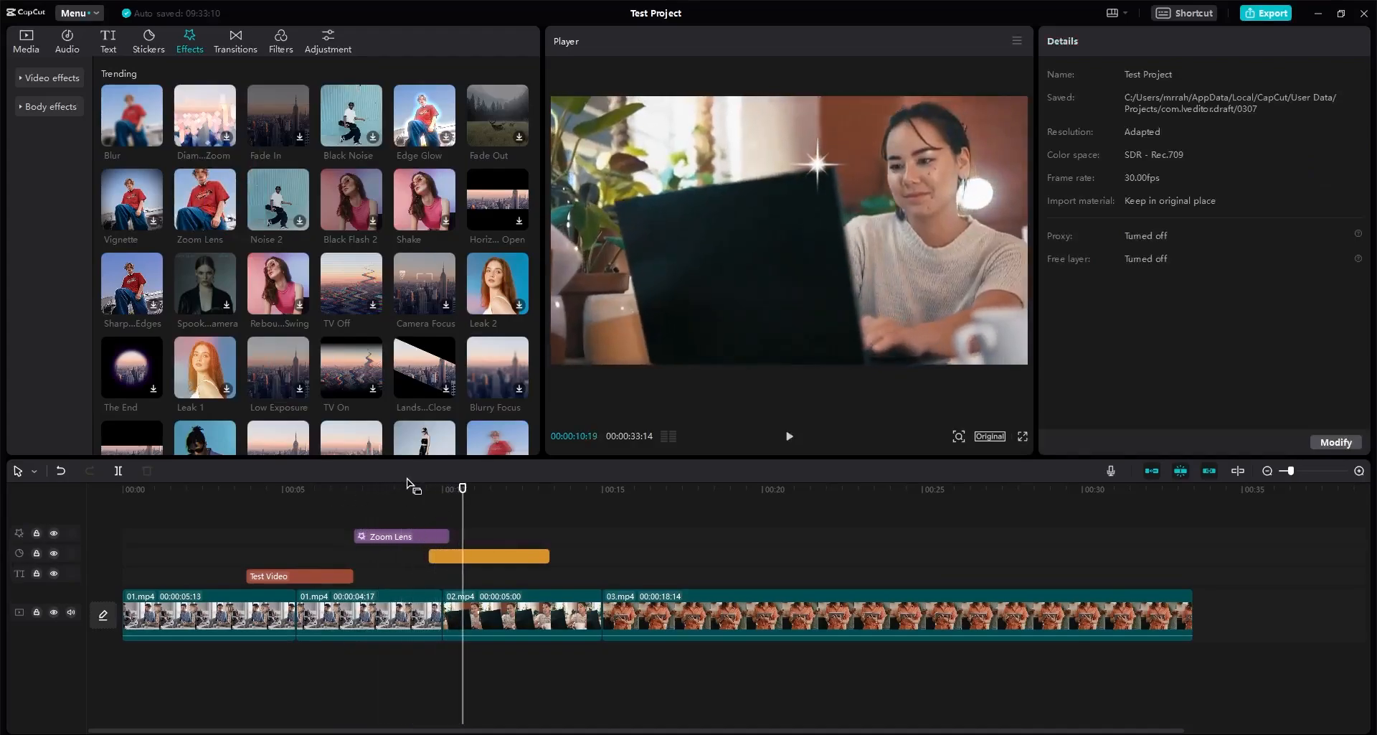
Step: Set the Zoom Lens effect's range to 3 and its speed to 38
{"action": "left_click", "coordinate": [405, 538]}
{"action": "left_click", "coordinate": [375, 491]}
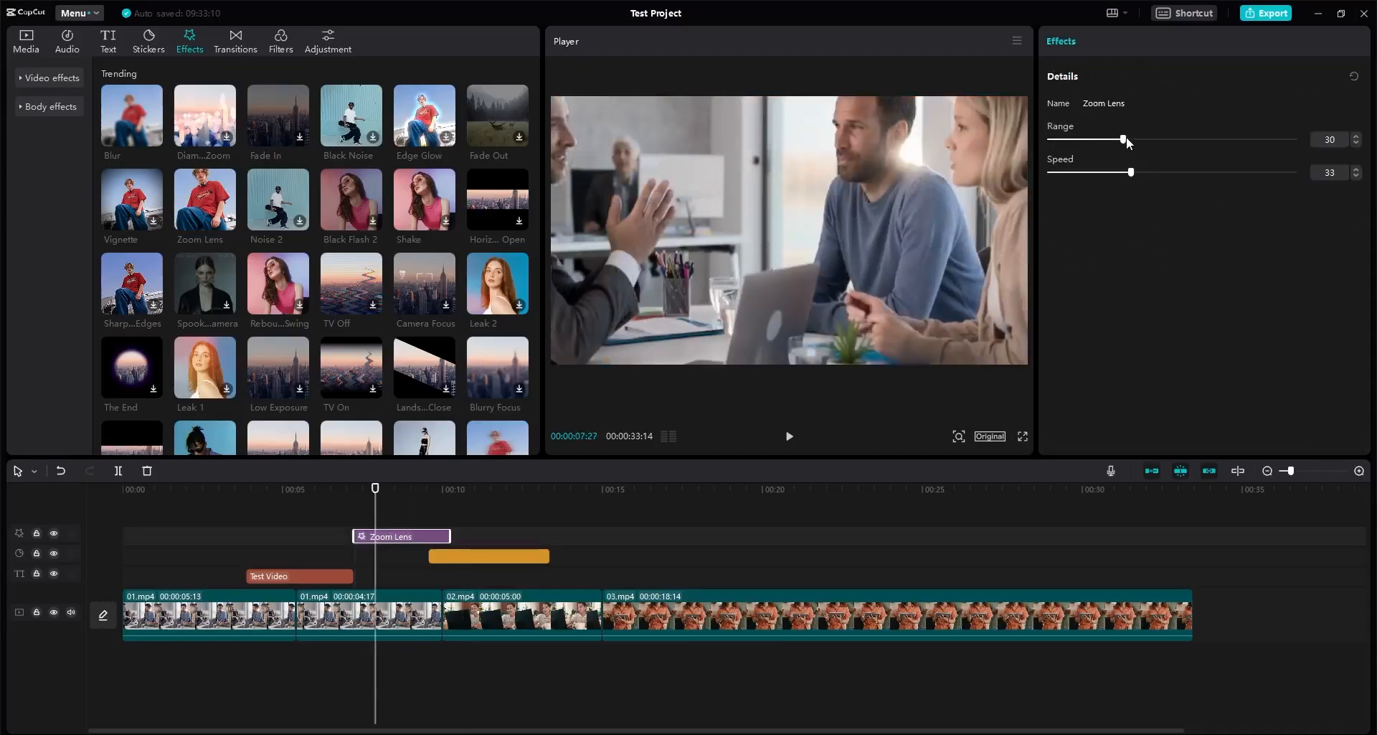
{"action": "left_click_drag", "start_coordinate": [1126, 137], "coordinate": [1147, 189]}
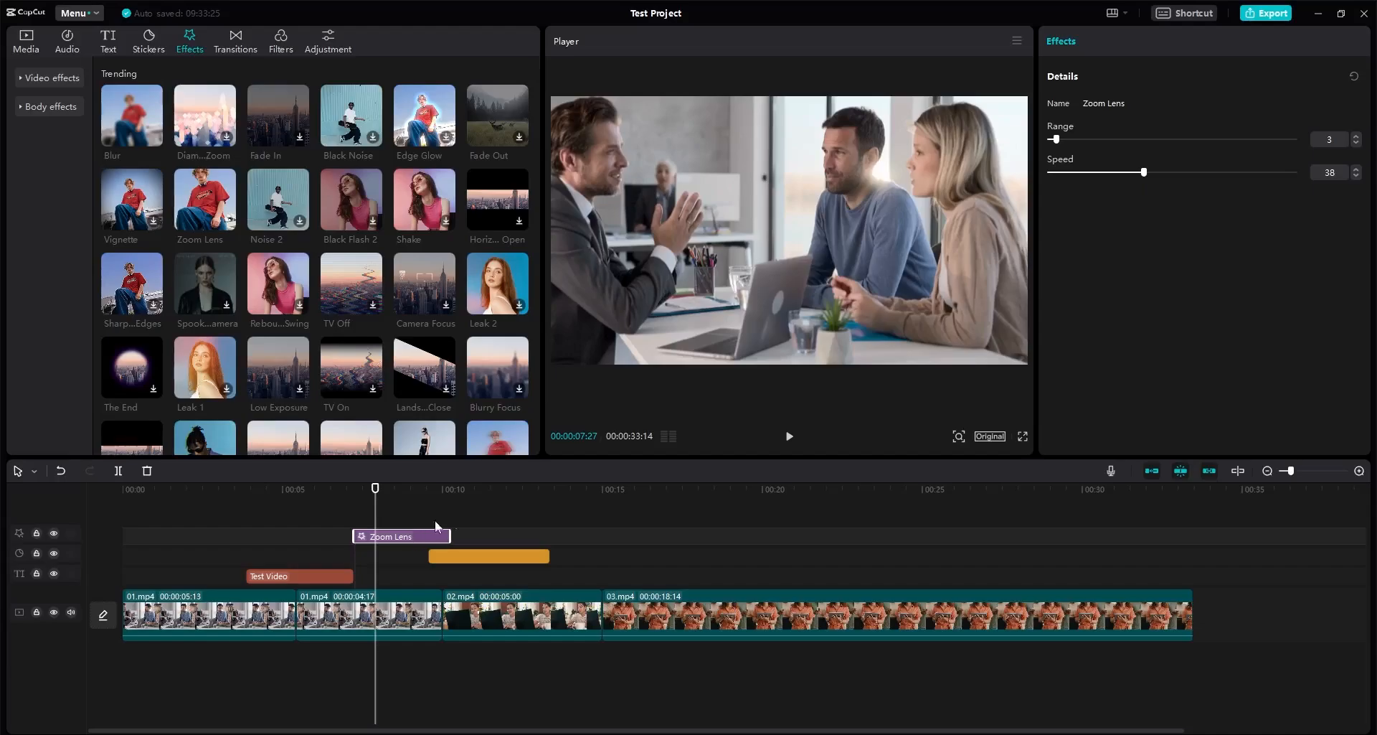
{"action": "left_click", "coordinate": [163, 502]}
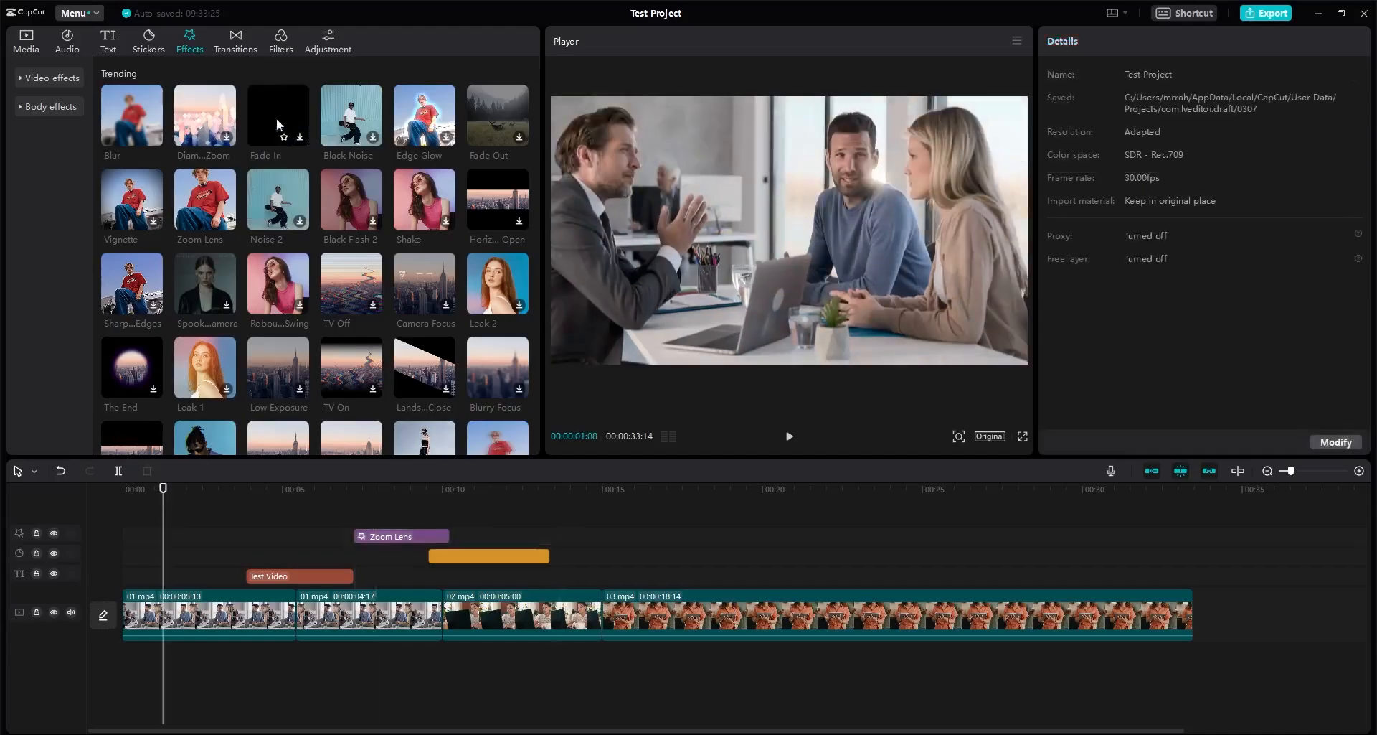
Step: Clear the cut before 02.mp4 by moving Zoom Lens to about 3 seconds and the sparkle sticker to about 14.5 seconds
{"action": "left_click", "coordinate": [235, 42]}
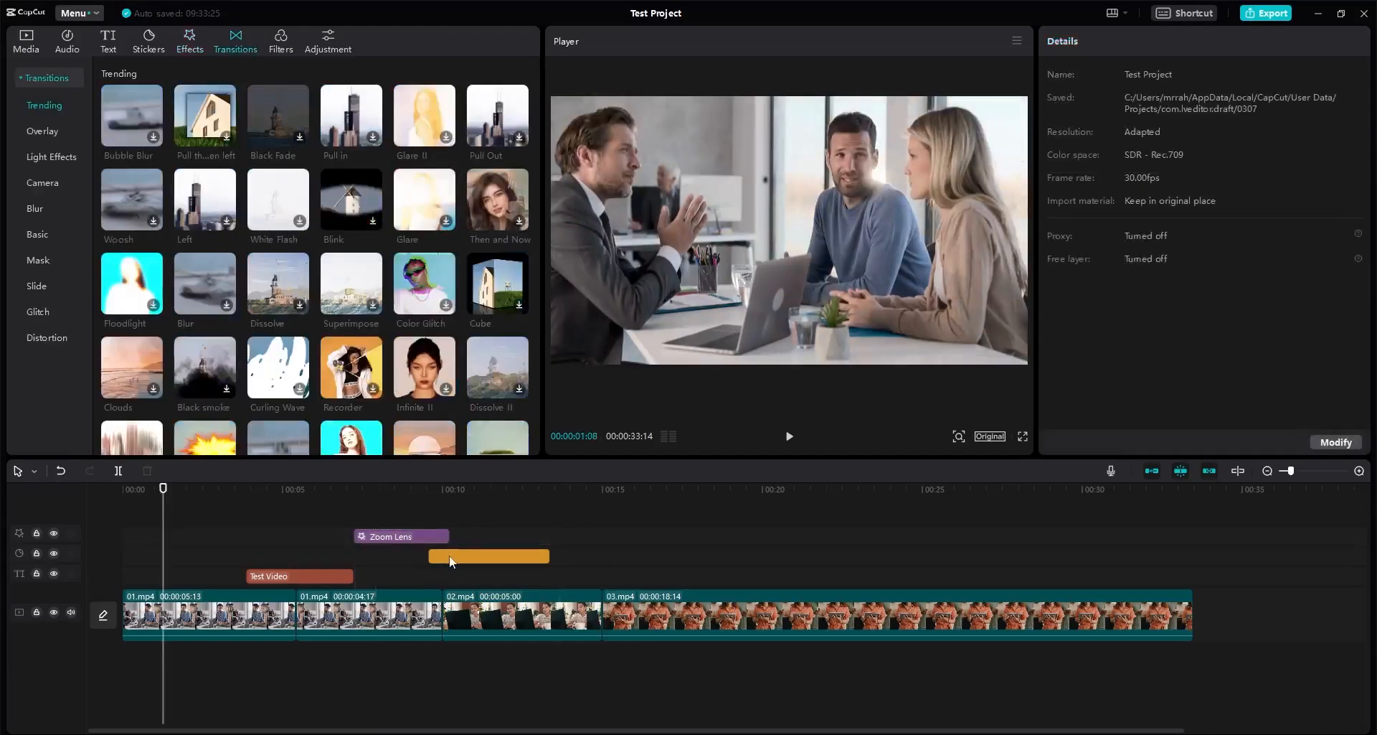
{"action": "left_click", "coordinate": [425, 536]}
{"action": "left_click_drag", "start_coordinate": [424, 536], "coordinate": [299, 541]}
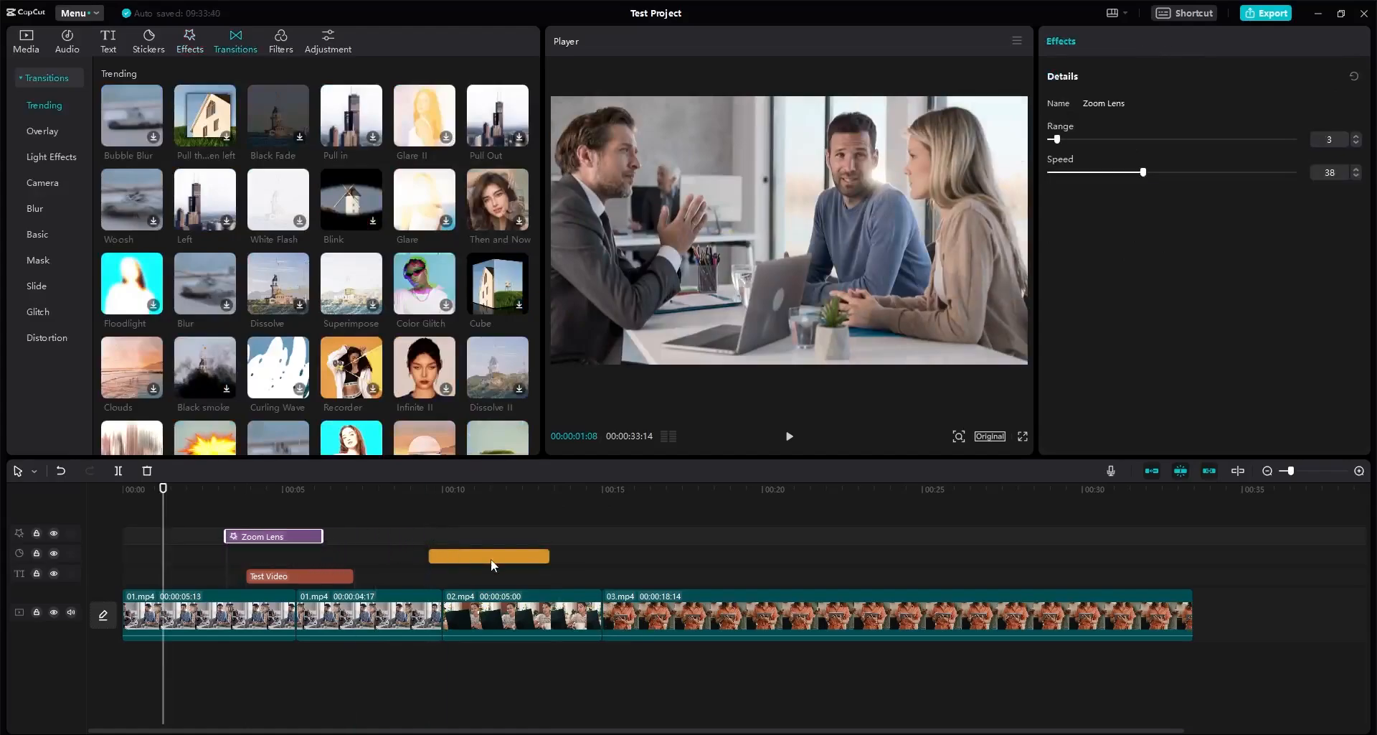
{"action": "left_click_drag", "start_coordinate": [490, 558], "coordinate": [650, 557]}
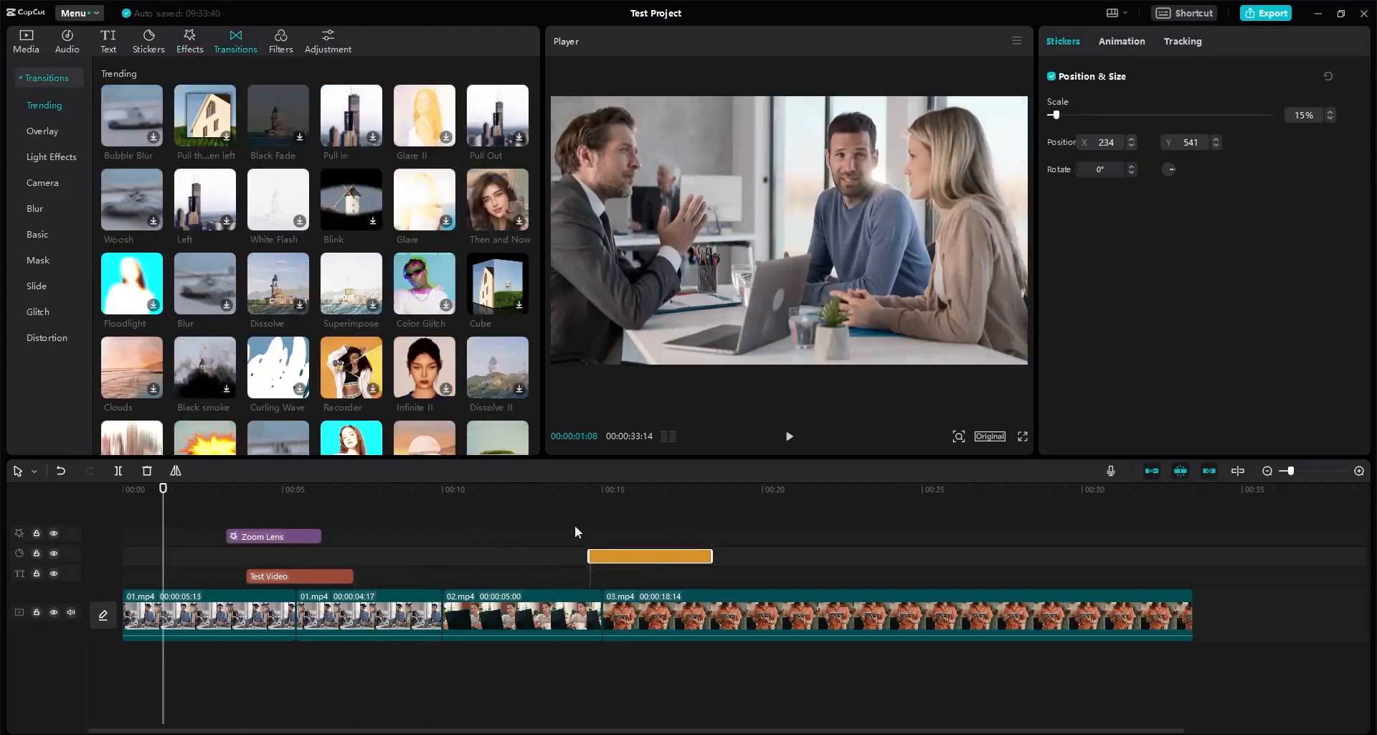
Step: Add the "Pull the screen left" transition between the second 01.mp4 clip and 02.mp4, with a duration of 0.6 s
{"action": "left_click", "coordinate": [226, 141]}
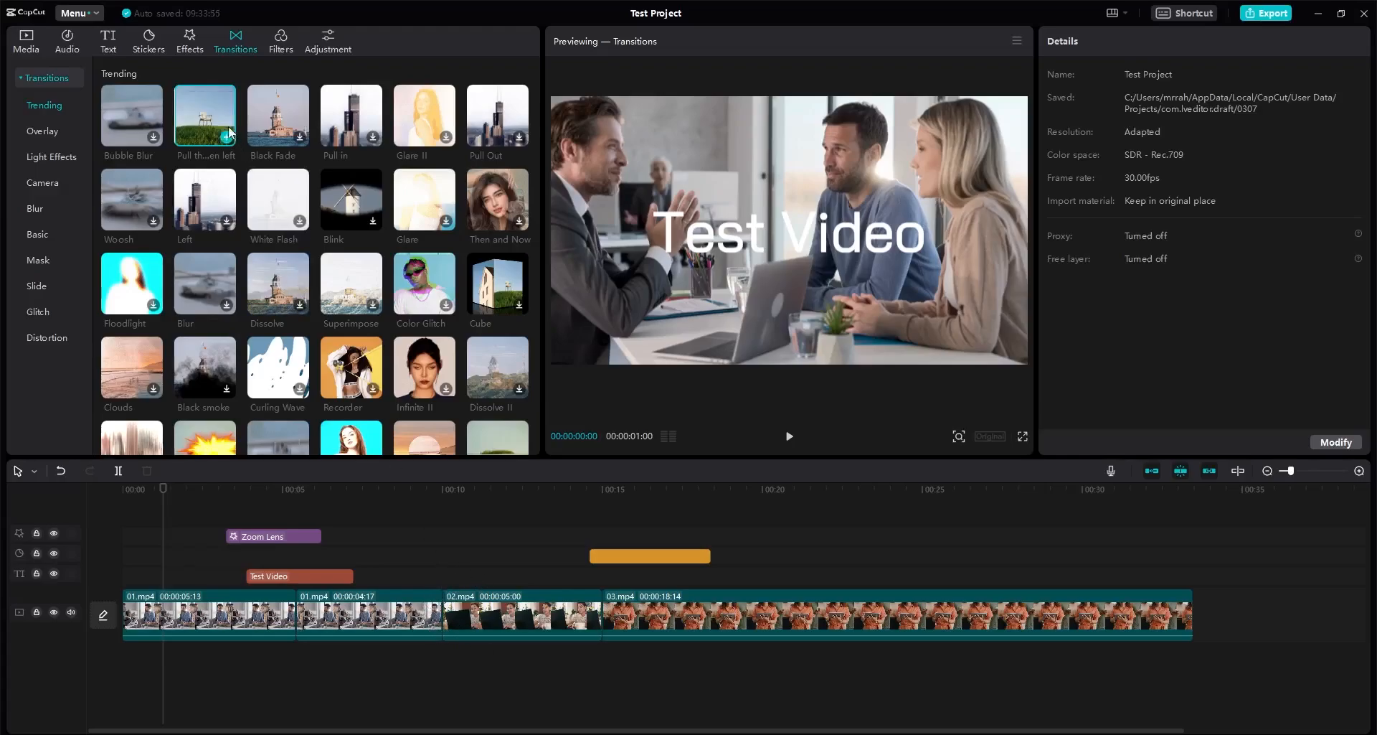
{"action": "left_click_drag", "start_coordinate": [228, 132], "coordinate": [441, 610]}
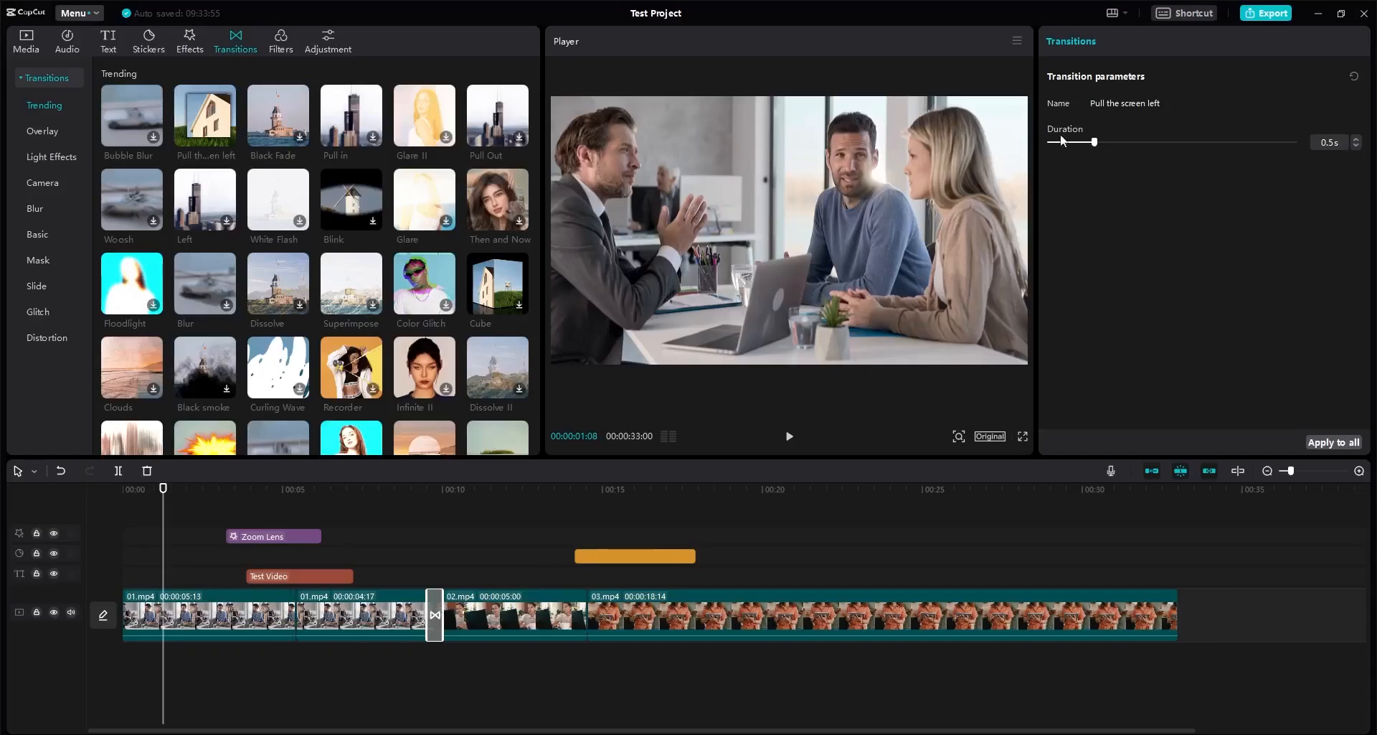
{"action": "left_click_drag", "start_coordinate": [1095, 146], "coordinate": [1064, 148]}
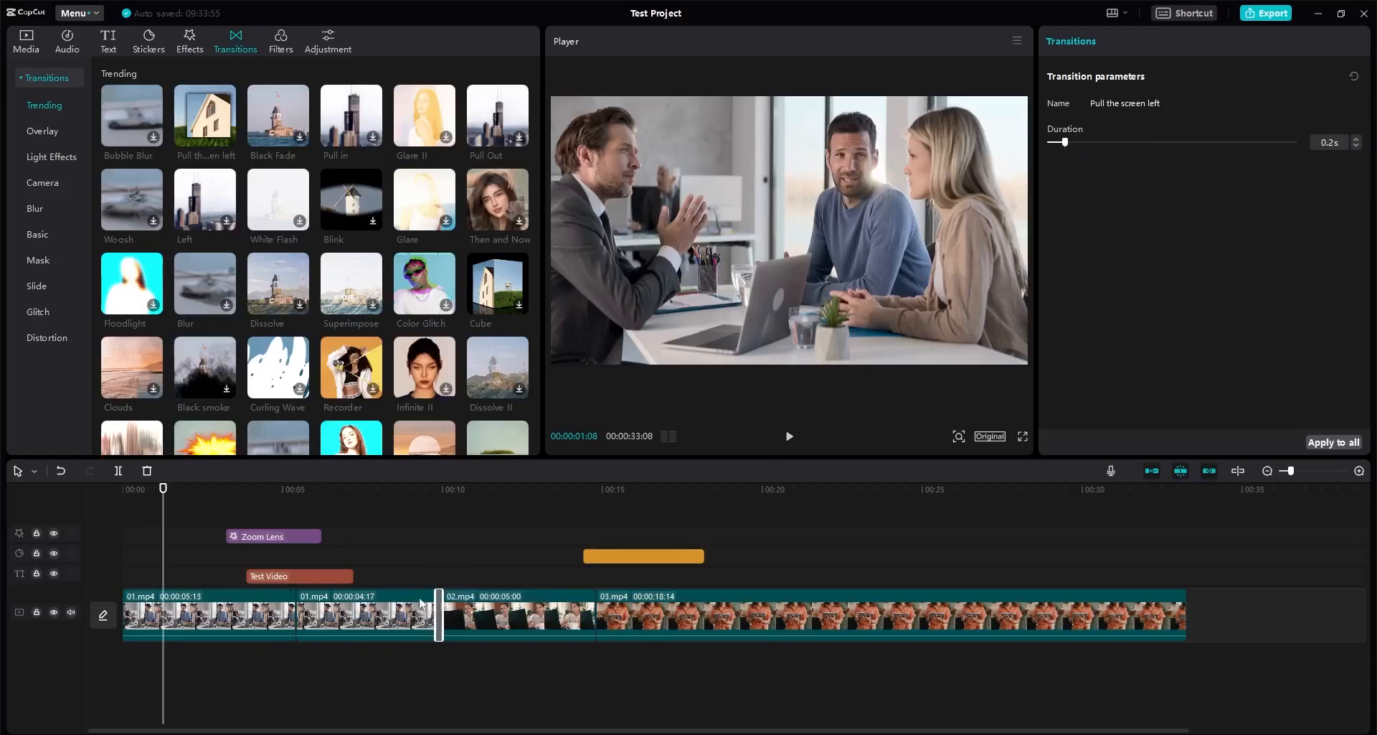
{"action": "mouse_move", "coordinate": [439, 624]}
{"action": "left_mouse_down"}
{"action": "mouse_move", "coordinate": [474, 624]}
{"action": "mouse_move", "coordinate": [439, 624]}
{"action": "left_mouse_up"}
{"action": "key", "text": "ctrl+z"}
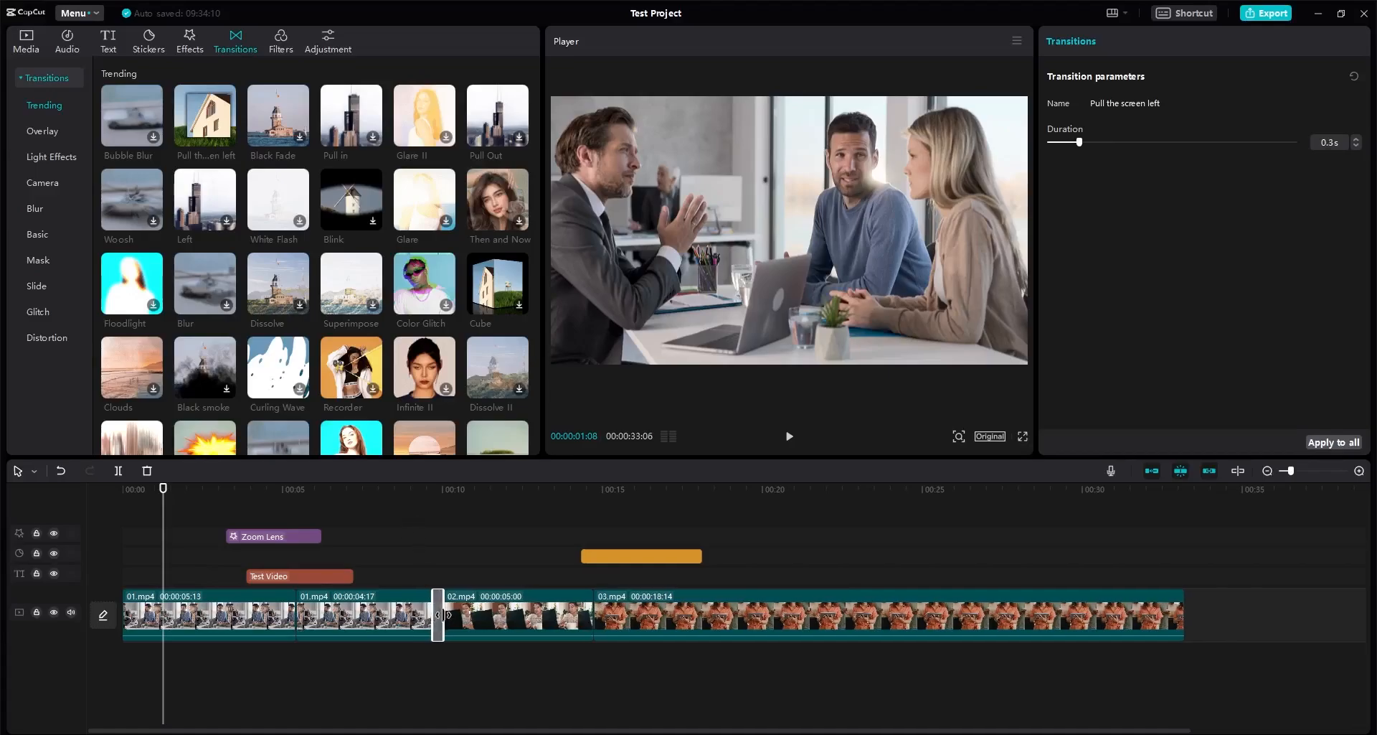
Step: Play back the transition into 02.mp4, first from about 8 seconds and again from just before the transition
{"action": "left_click", "coordinate": [373, 489]}
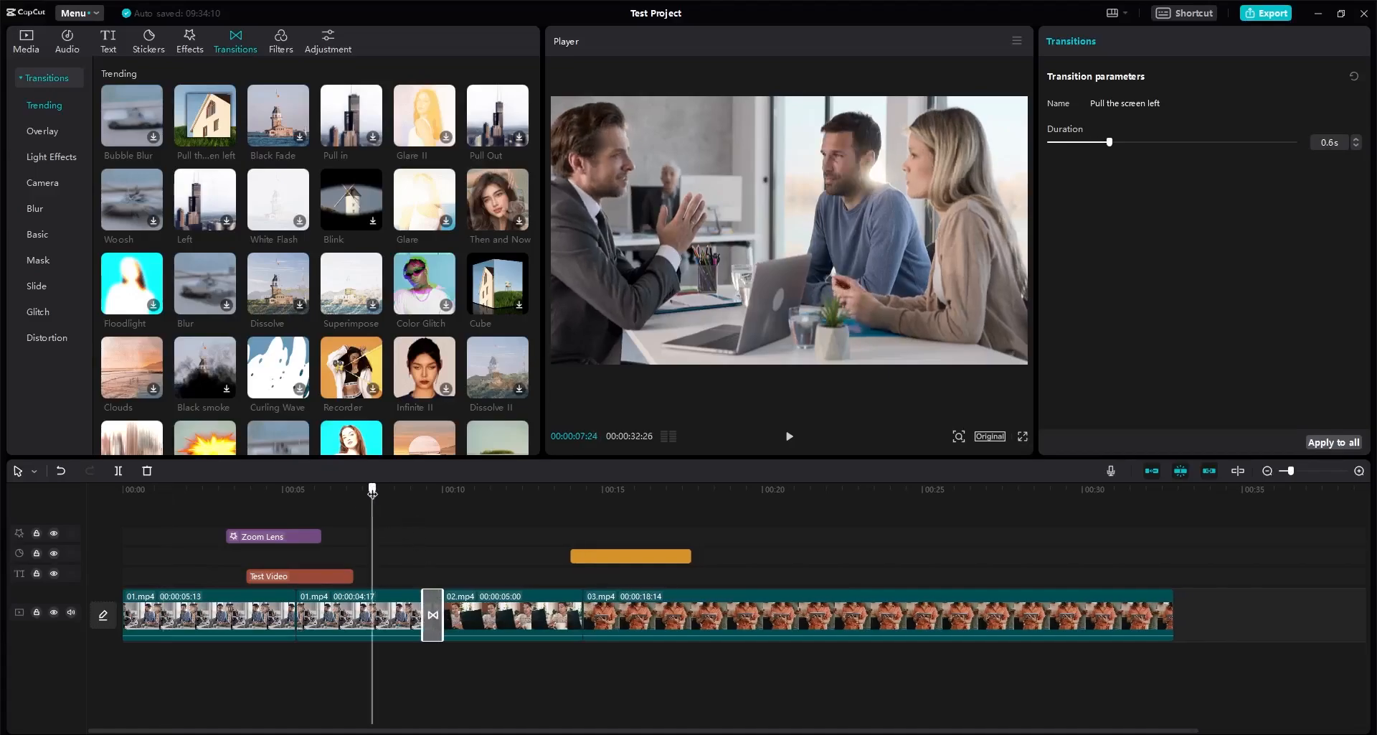
{"action": "key", "text": "space"}
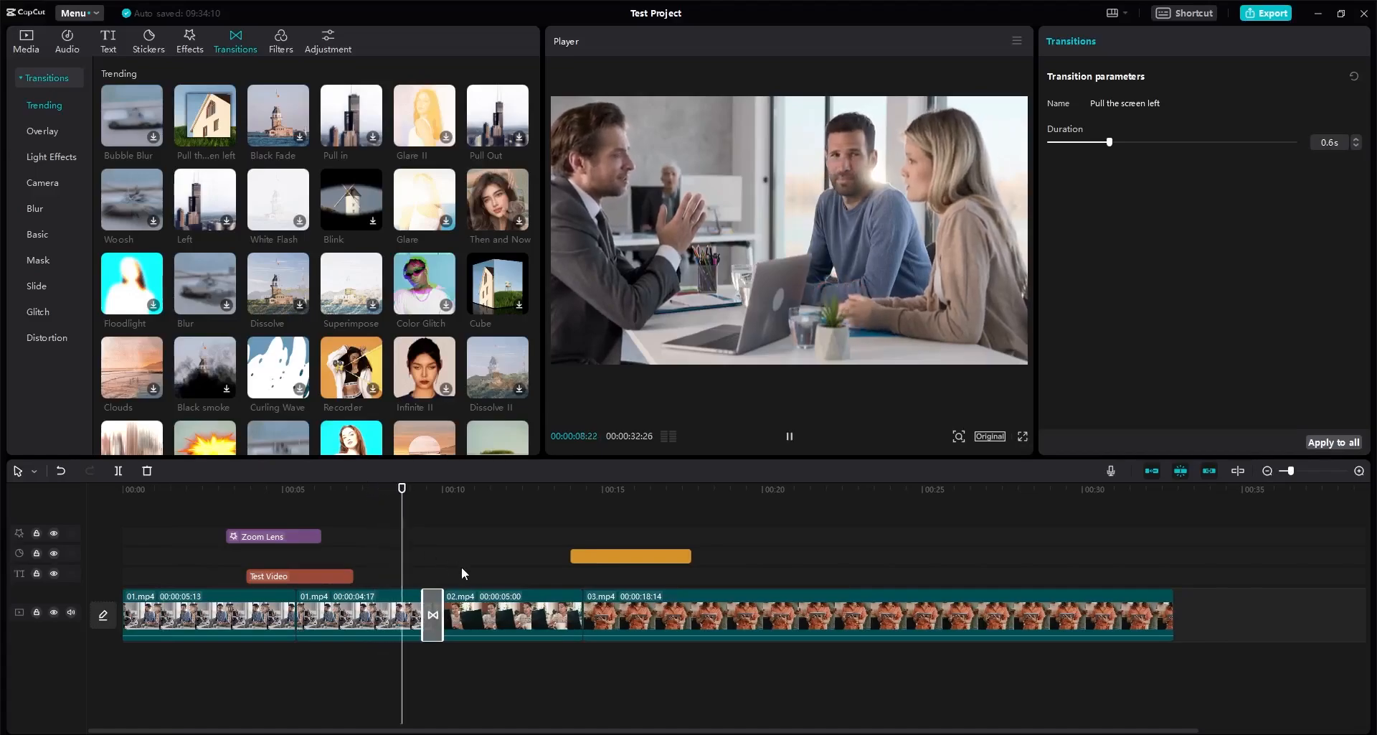
{"action": "key", "text": "space"}
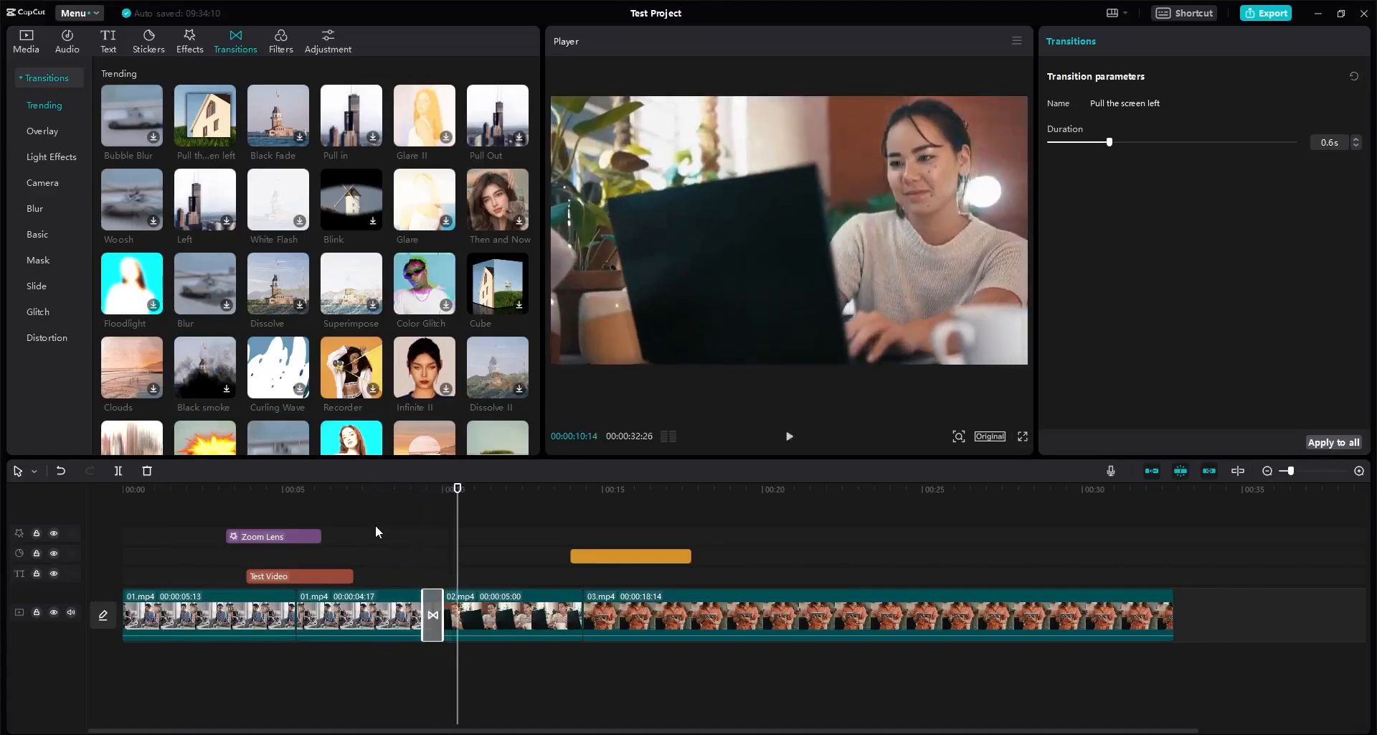
{"action": "mouse_move", "coordinate": [424, 489]}
{"action": "left_mouse_down"}
{"action": "mouse_move", "coordinate": [444, 503]}
{"action": "mouse_move", "coordinate": [424, 505]}
{"action": "left_mouse_up"}
{"action": "key", "text": "space"}
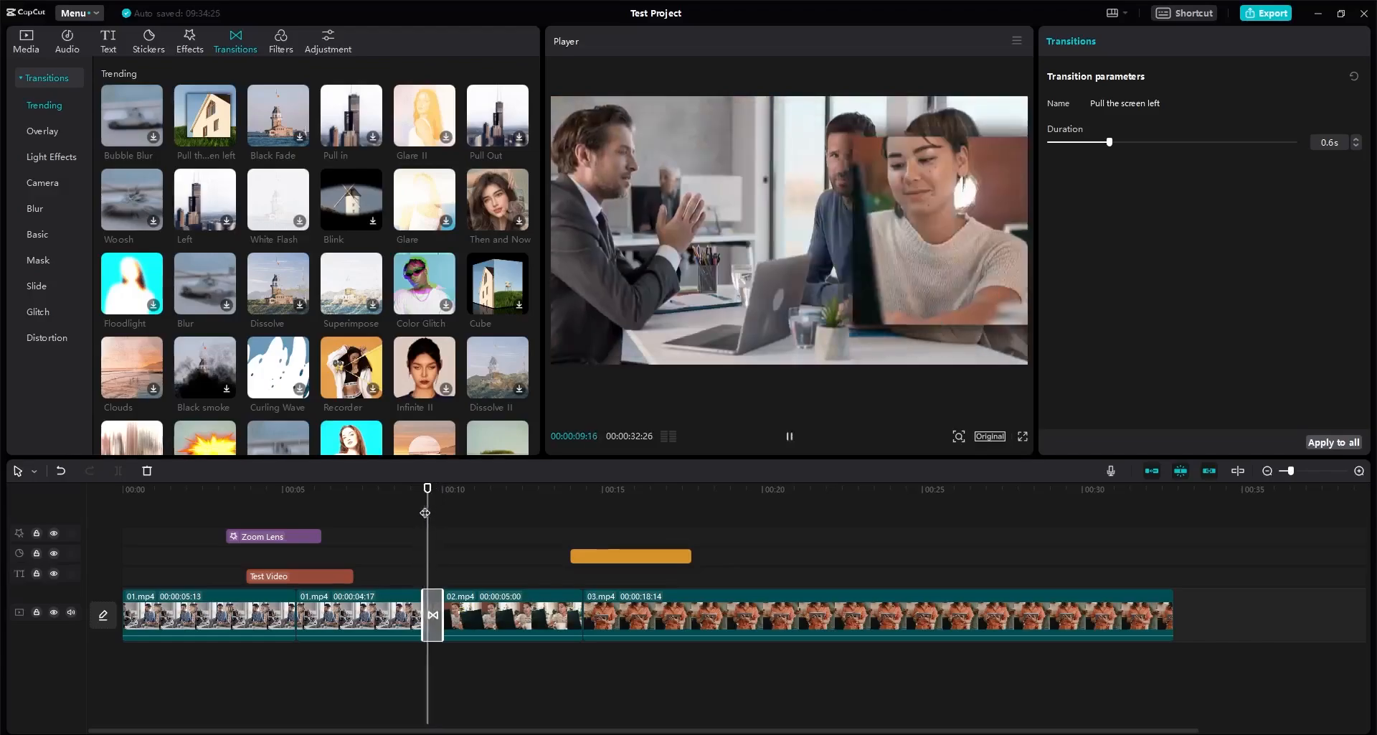
Step: Add the Maldives filter on its own track above 02.mp4 from about 11 seconds, preview it, and set its strength to 98
{"action": "key", "text": "space"}
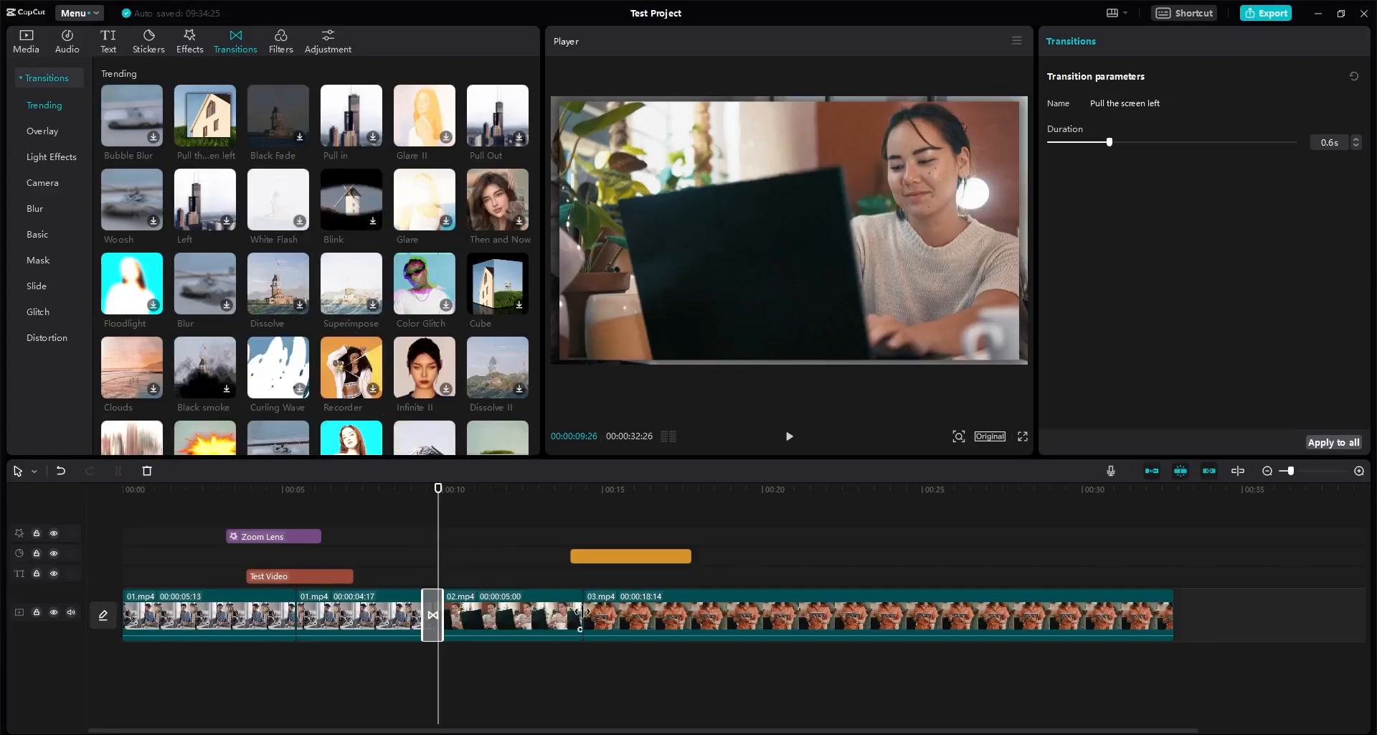
{"action": "left_click", "coordinate": [281, 42]}
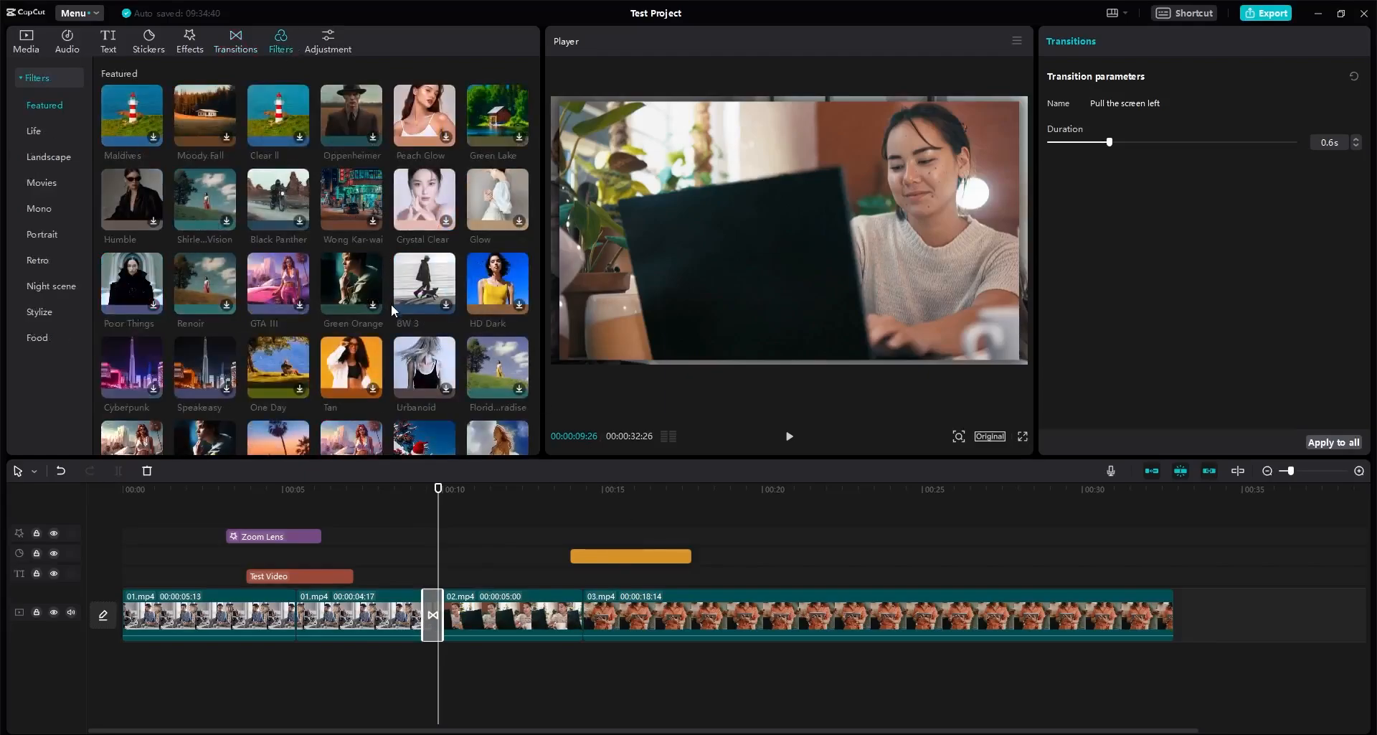
{"action": "left_click", "coordinate": [465, 491]}
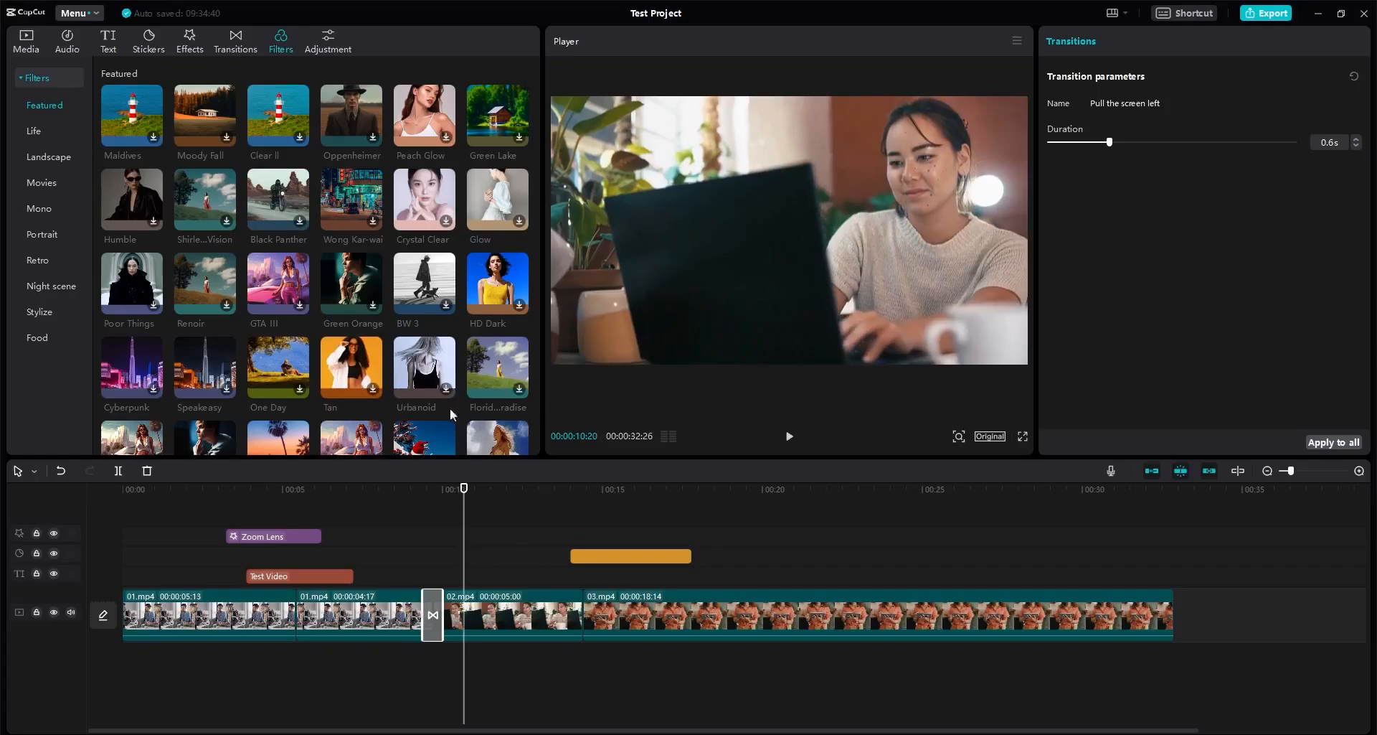
{"action": "left_click", "coordinate": [153, 140]}
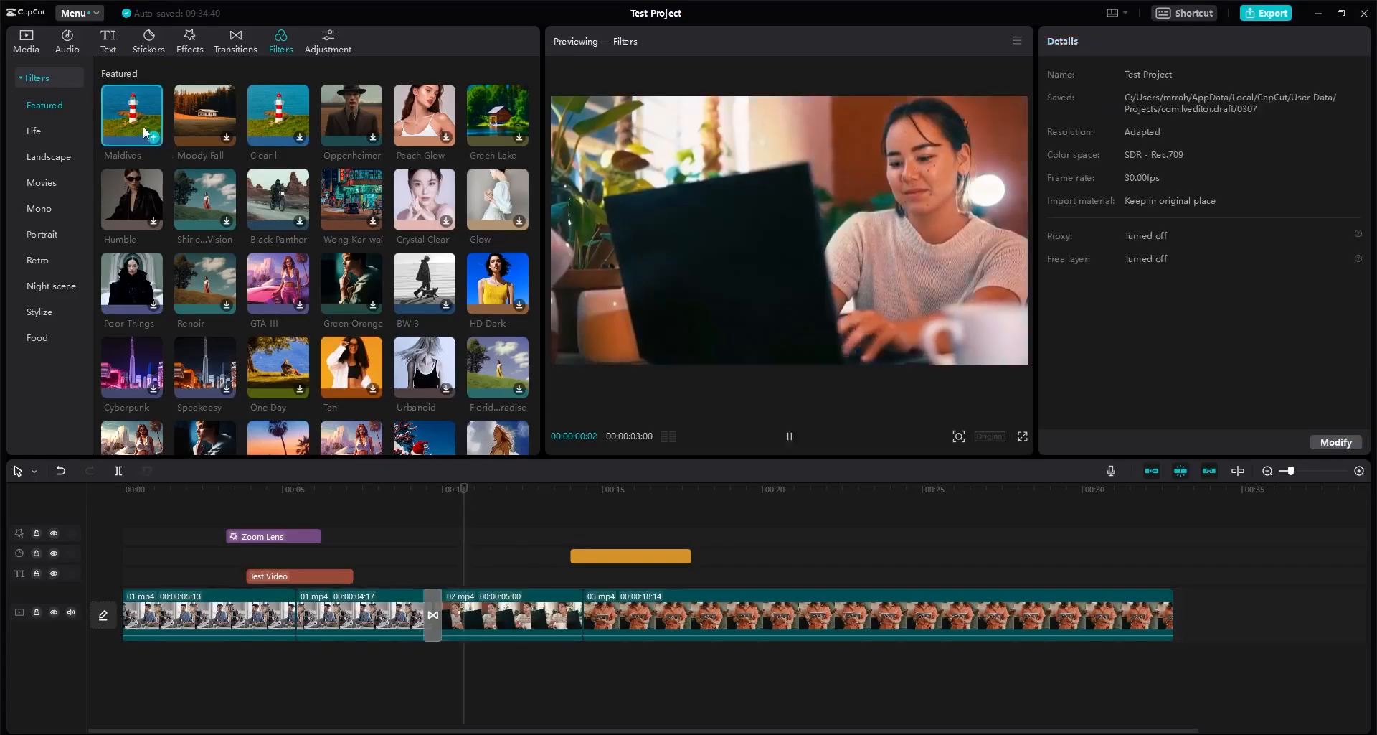
{"action": "left_click_drag", "start_coordinate": [153, 140], "coordinate": [515, 559]}
{"action": "key", "text": "space"}
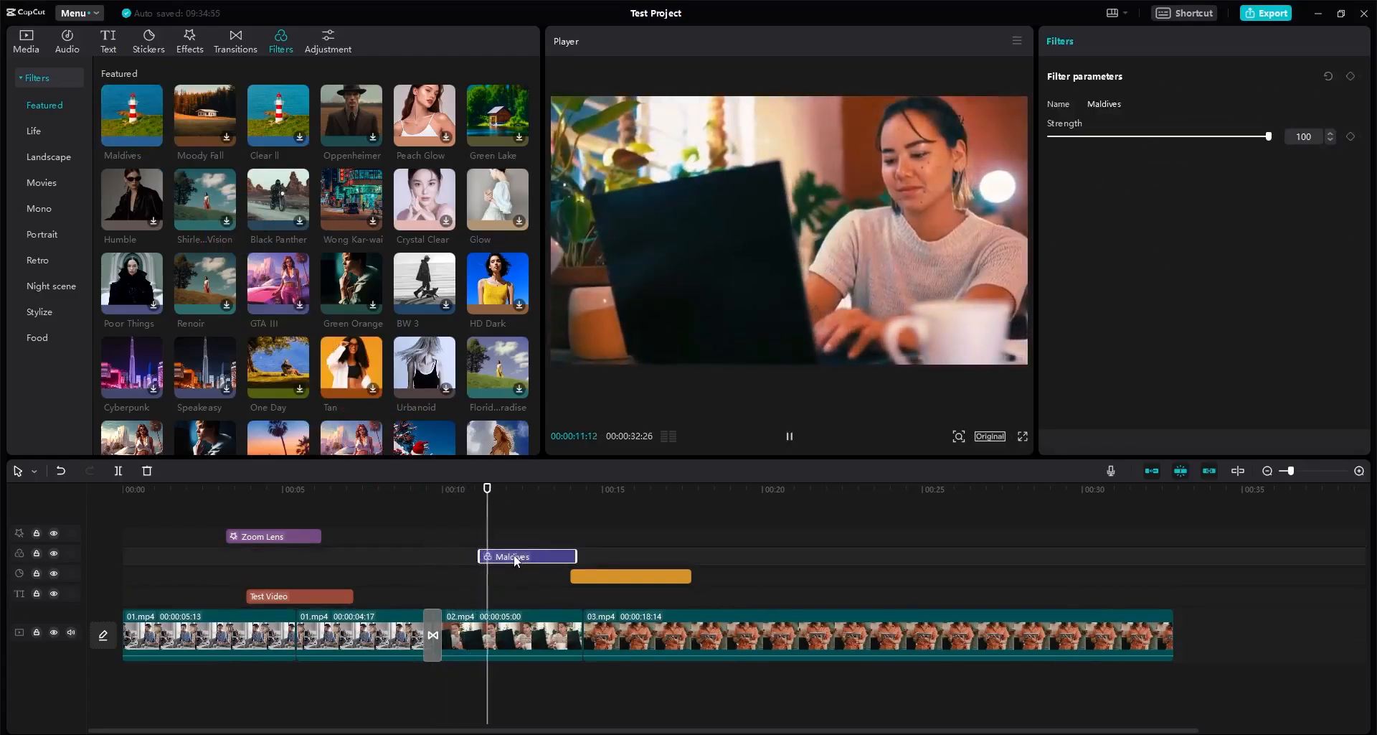
{"action": "key", "text": "space"}
{"action": "mouse_move", "coordinate": [1268, 143]}
{"action": "left_mouse_down"}
{"action": "mouse_move", "coordinate": [1122, 138]}
{"action": "mouse_move", "coordinate": [1265, 144]}
{"action": "left_mouse_up"}
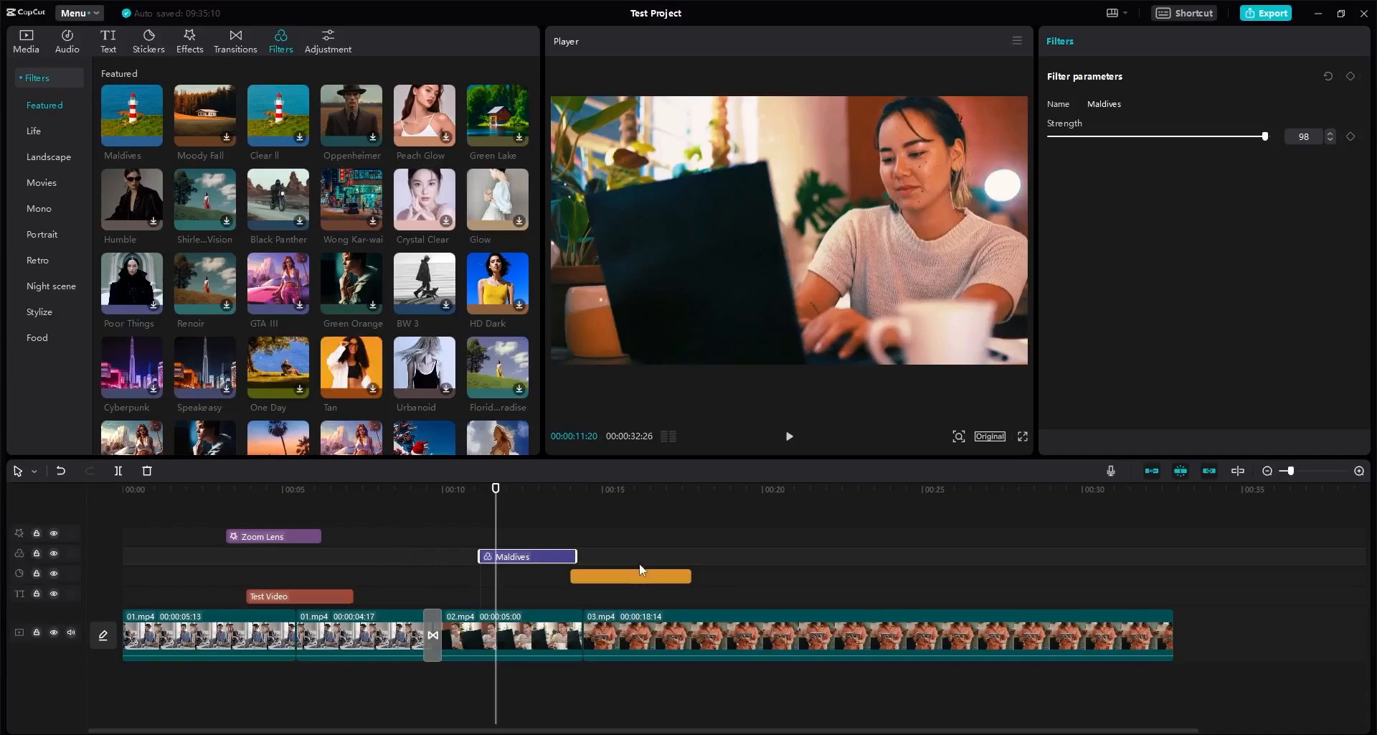
Step: Apply the Maldives filter directly to the 02.mp4 clip and set its strength to 26
{"action": "left_click_drag", "start_coordinate": [131, 115], "coordinate": [460, 621]}
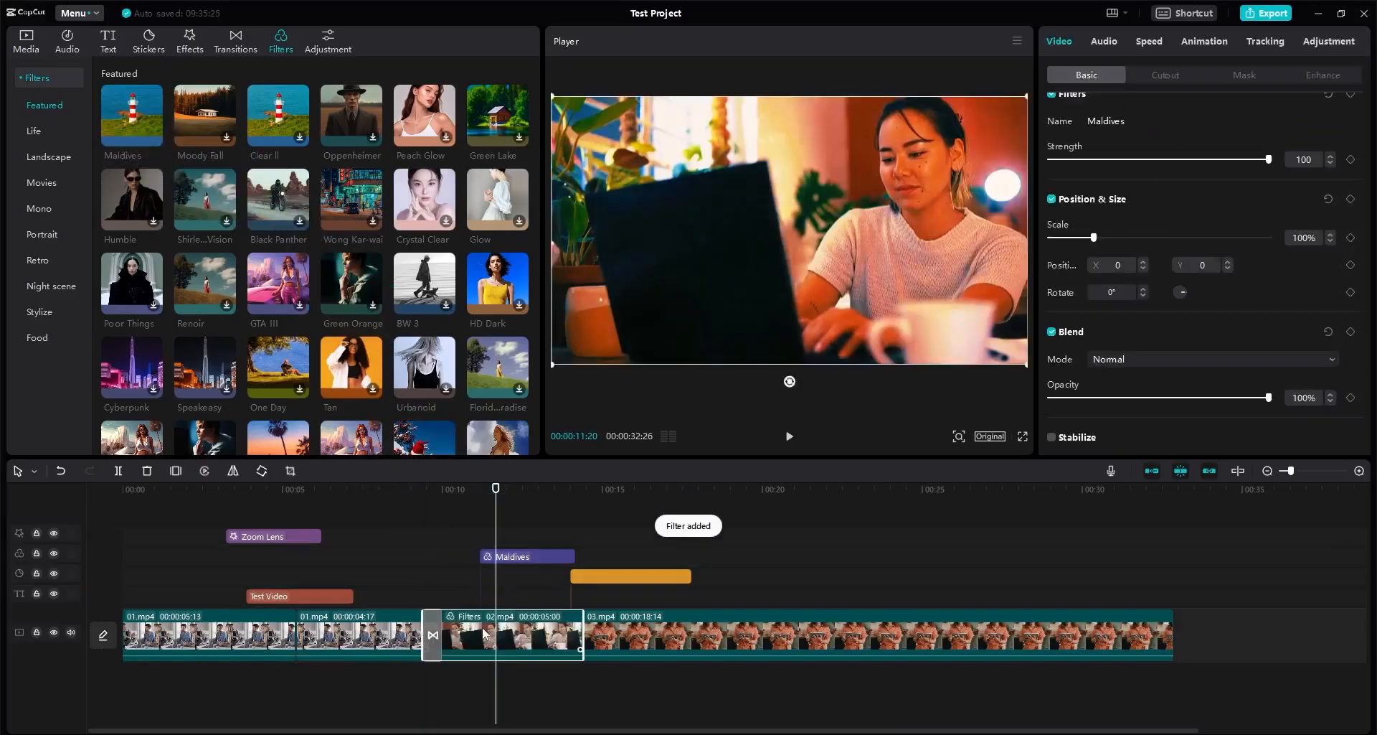
{"action": "scroll", "coordinate": [1116, 321], "scroll_direction": "up", "scroll_amount": 1}
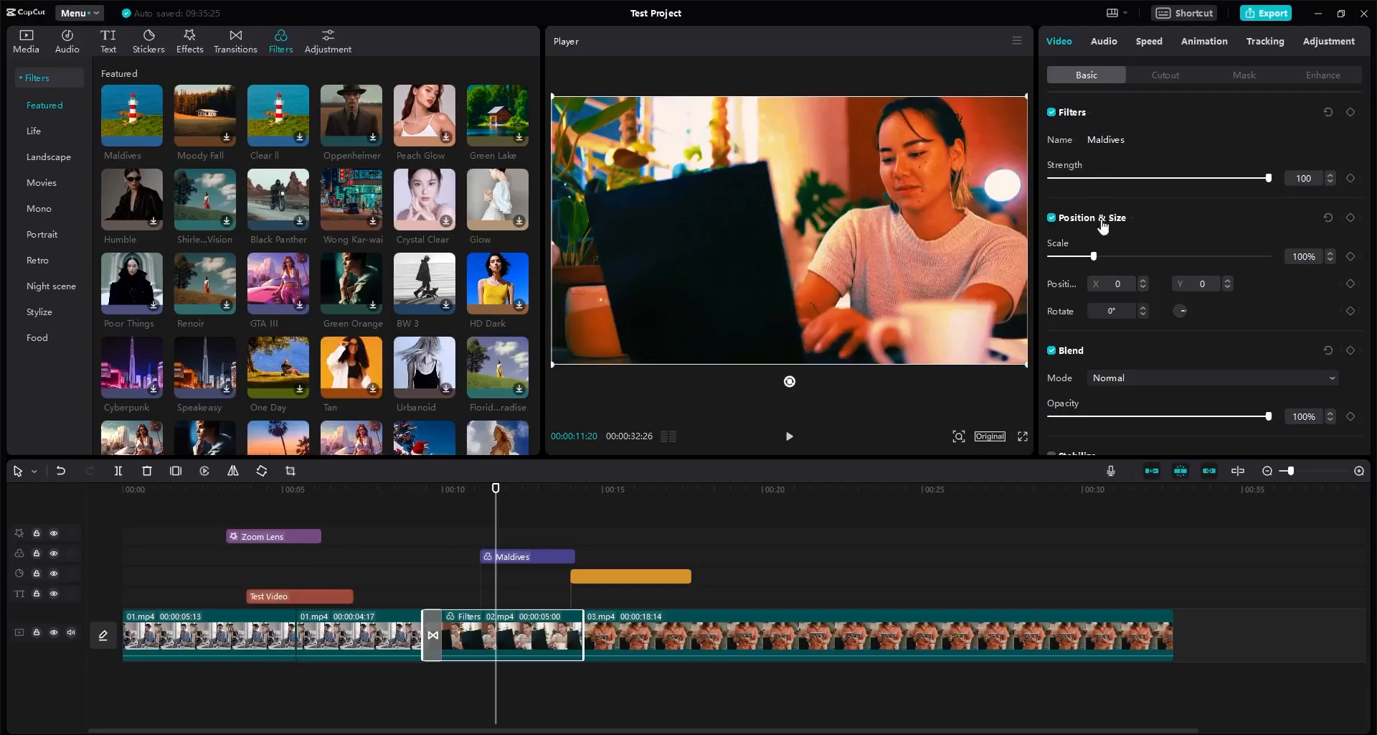
{"action": "left_click_drag", "start_coordinate": [1273, 181], "coordinate": [1107, 183]}
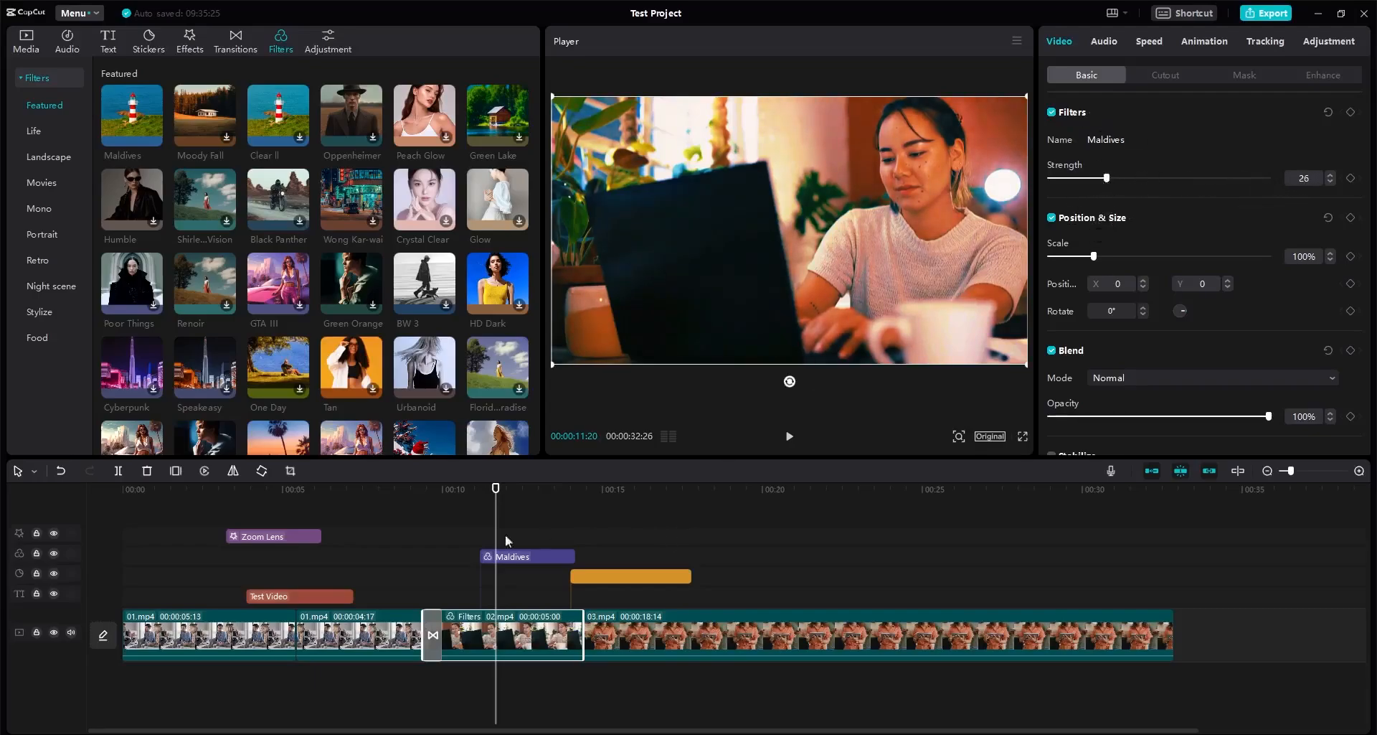
{"action": "left_click", "coordinate": [625, 511]}
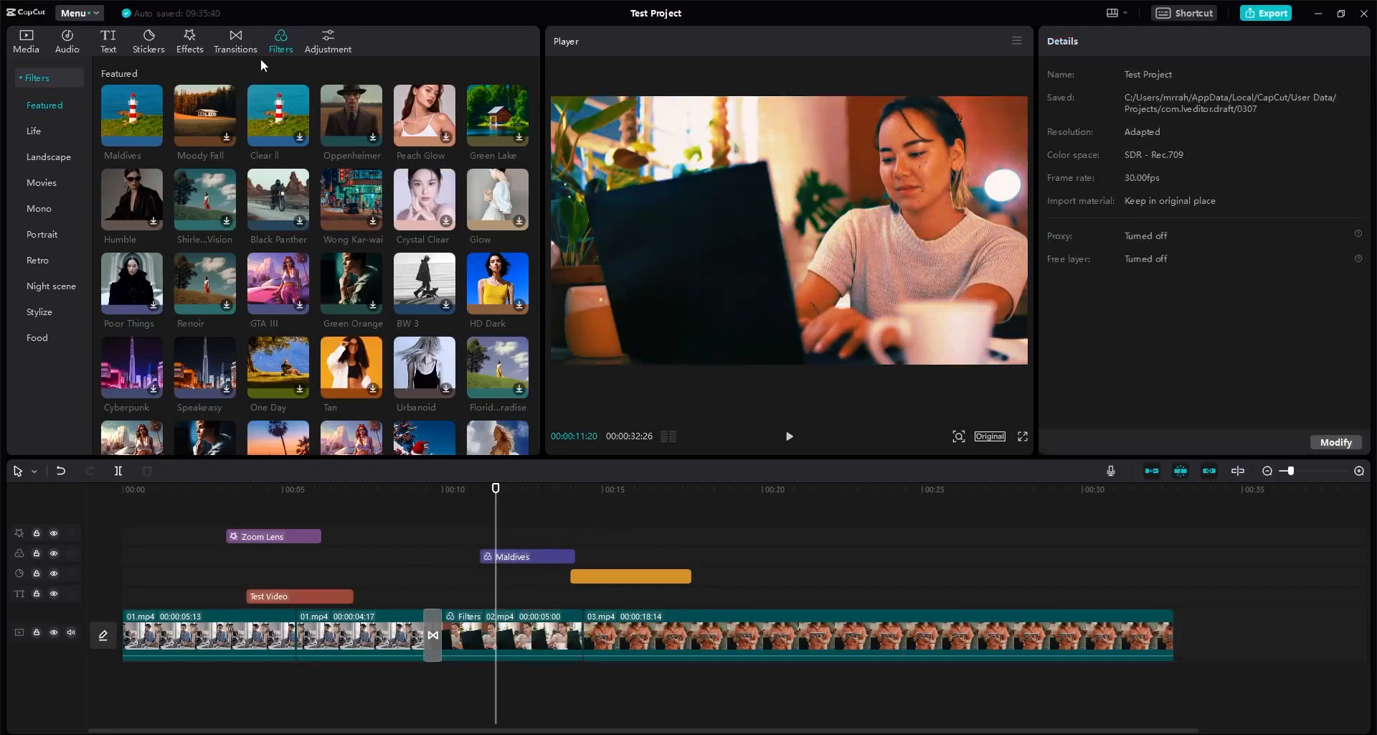
Step: Split the 03.mp4 clip at 00:00:20:23
{"action": "left_click", "coordinate": [326, 47]}
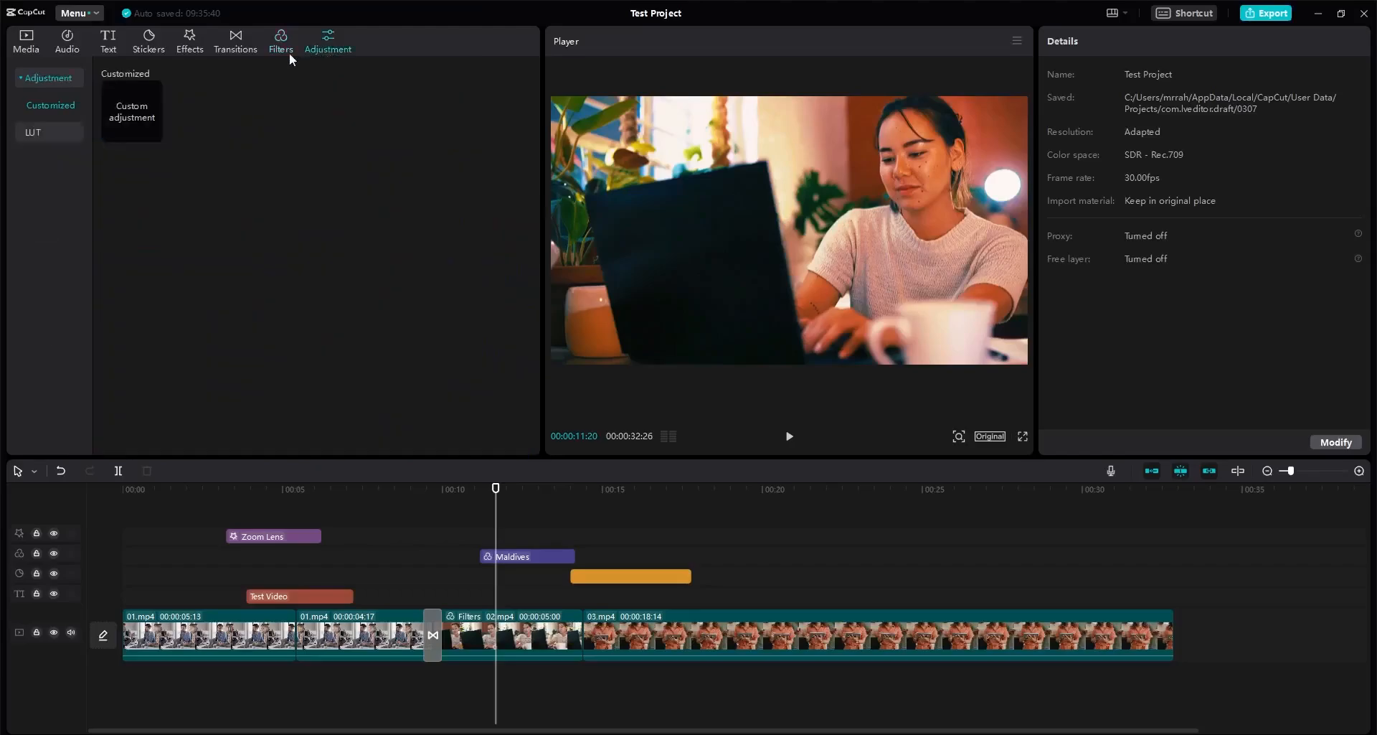
{"action": "left_click", "coordinate": [32, 47]}
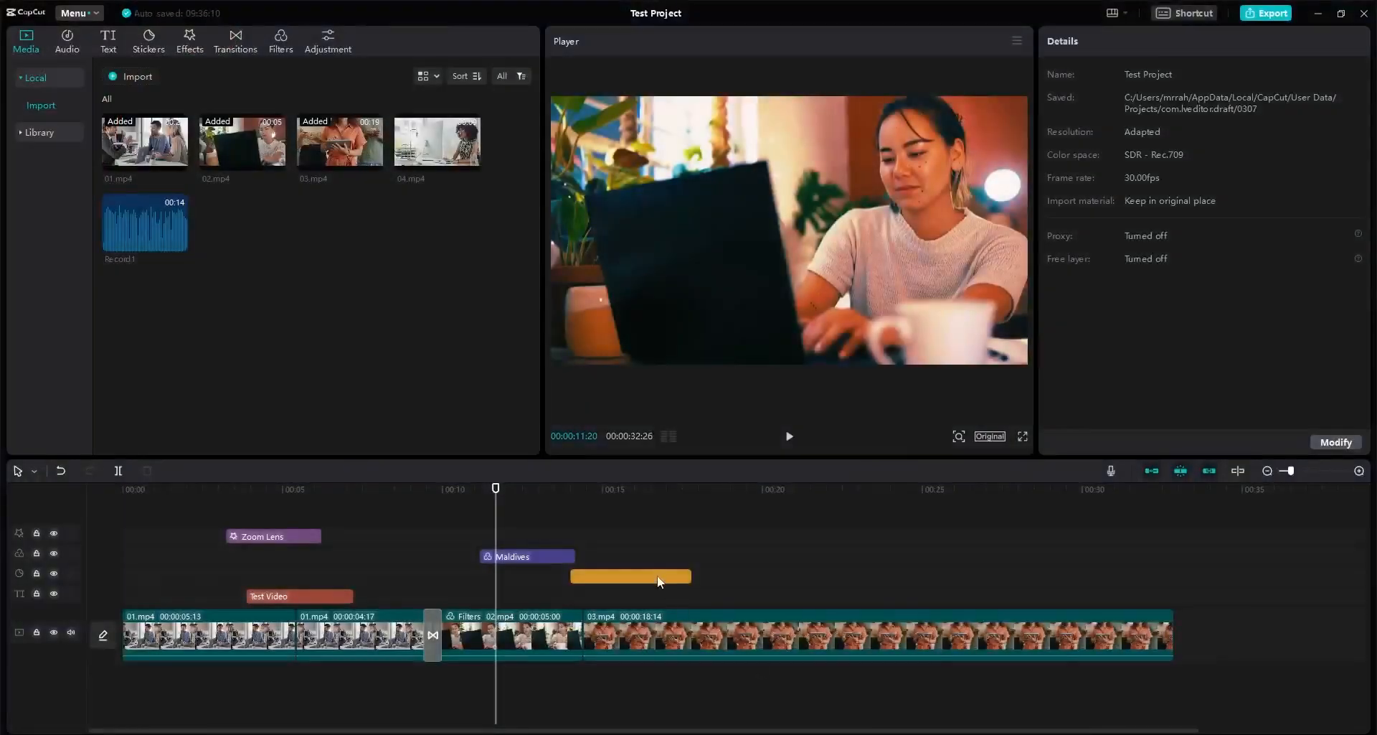
{"action": "left_click_drag", "start_coordinate": [708, 500], "coordinate": [787, 500]}
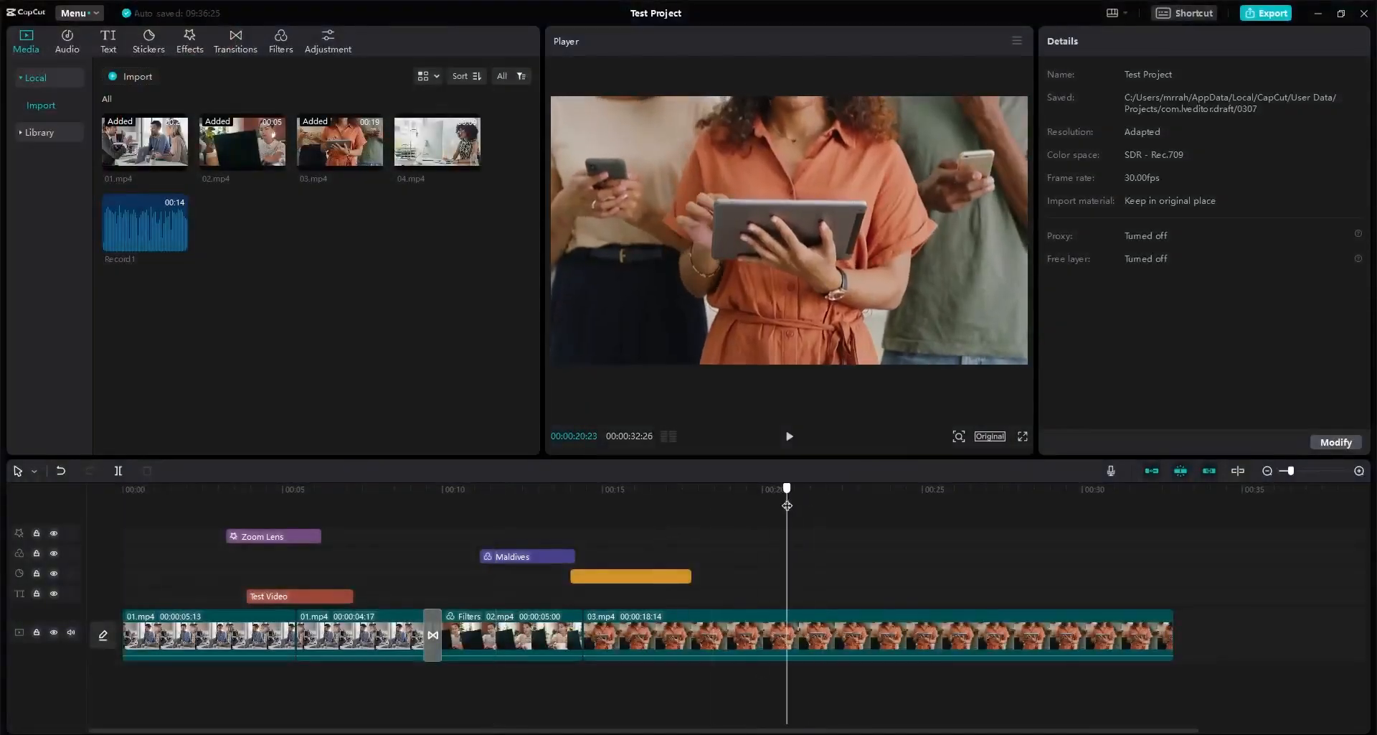
{"action": "left_click", "coordinate": [802, 642]}
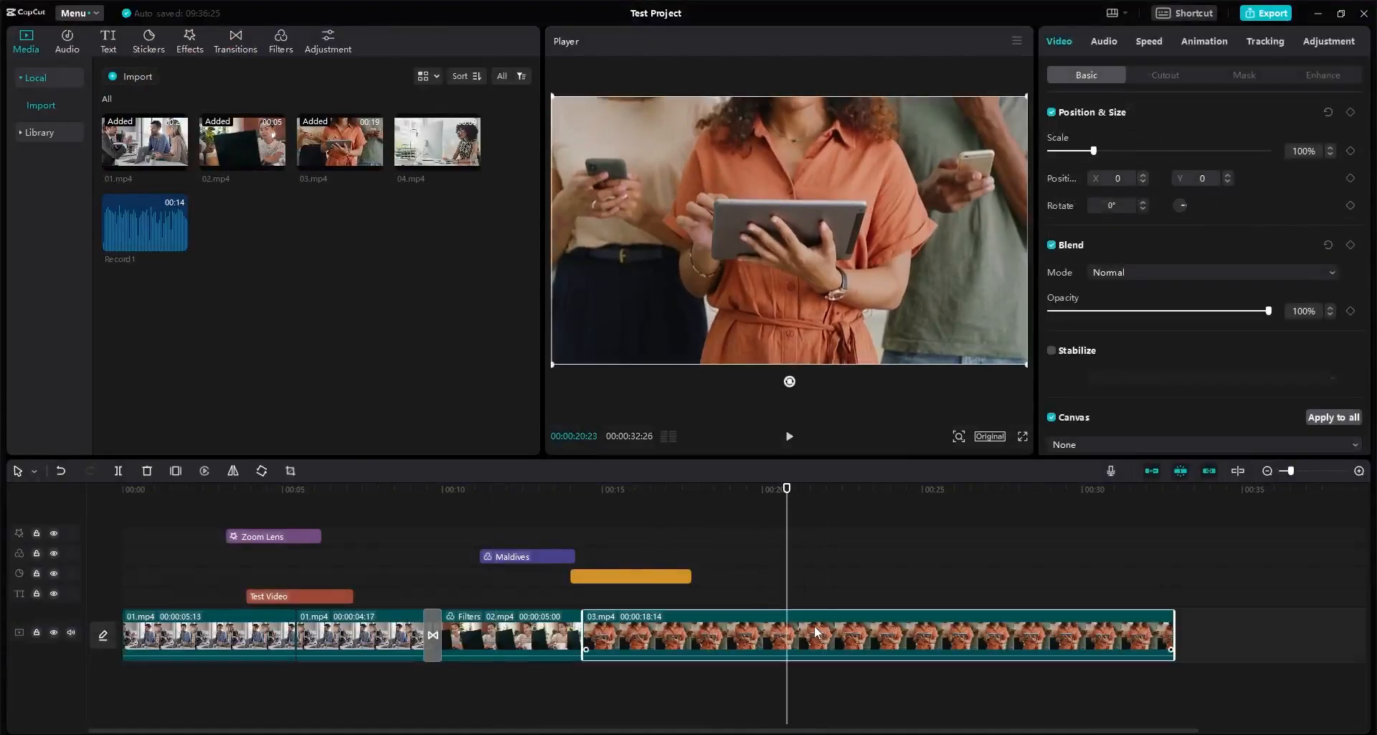
{"action": "left_click", "coordinate": [120, 471]}
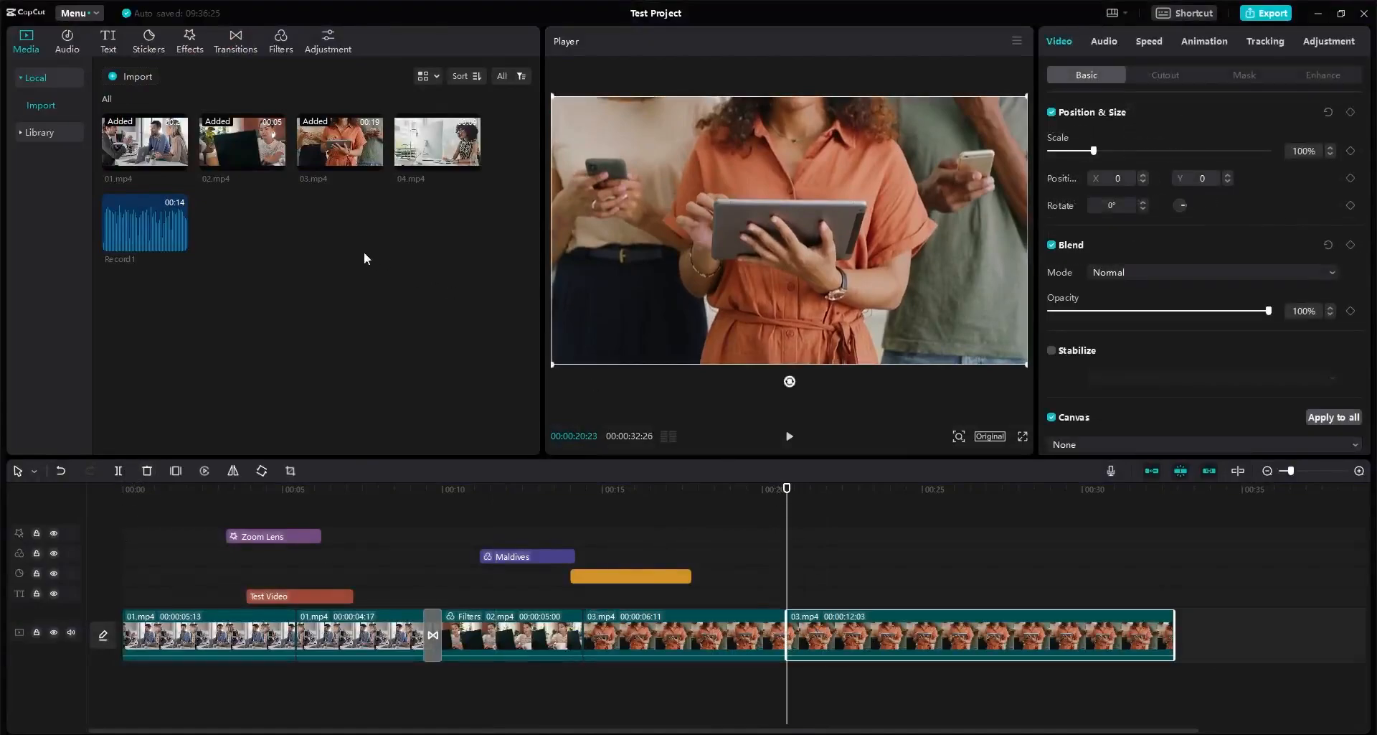
Step: Add the Record1 audio below the video track and shift it so it ends together with the last 03.mp4 clip
{"action": "left_click", "coordinate": [178, 242]}
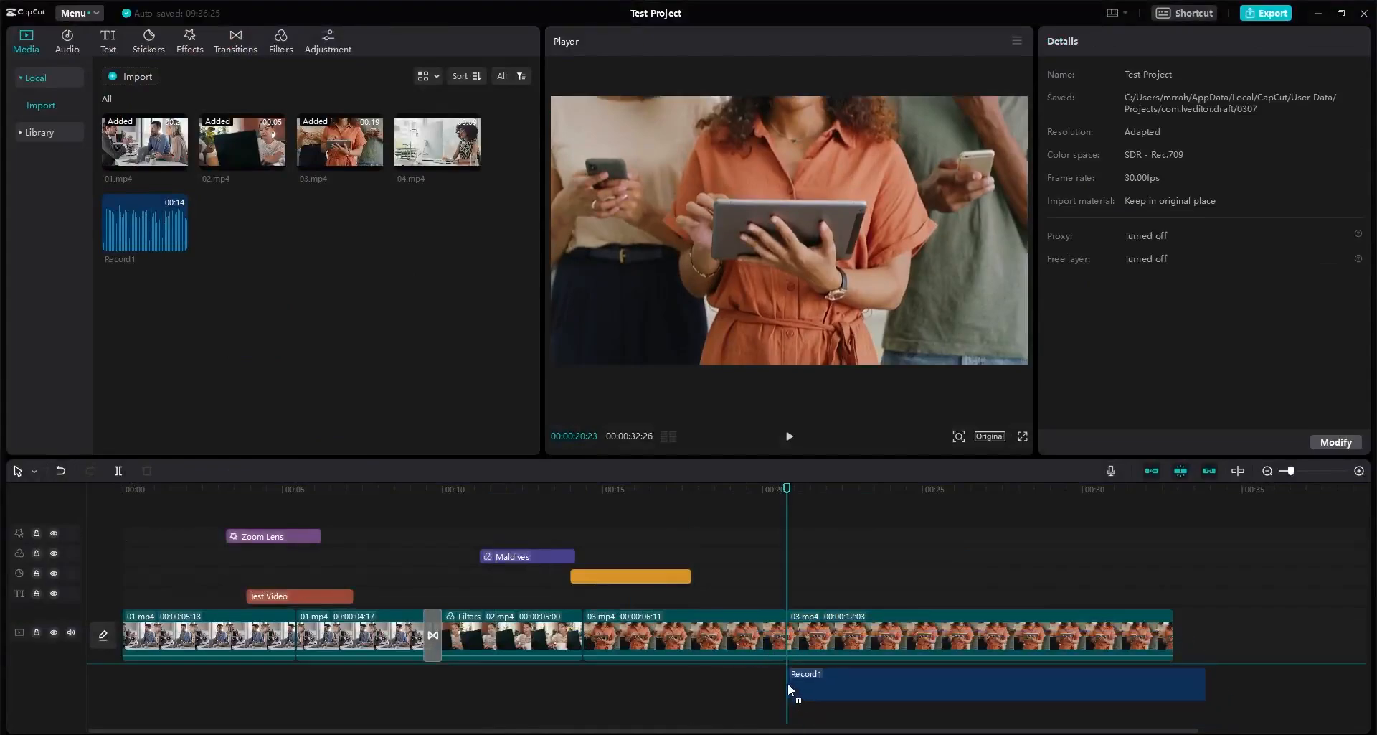
{"action": "left_click", "coordinate": [829, 676]}
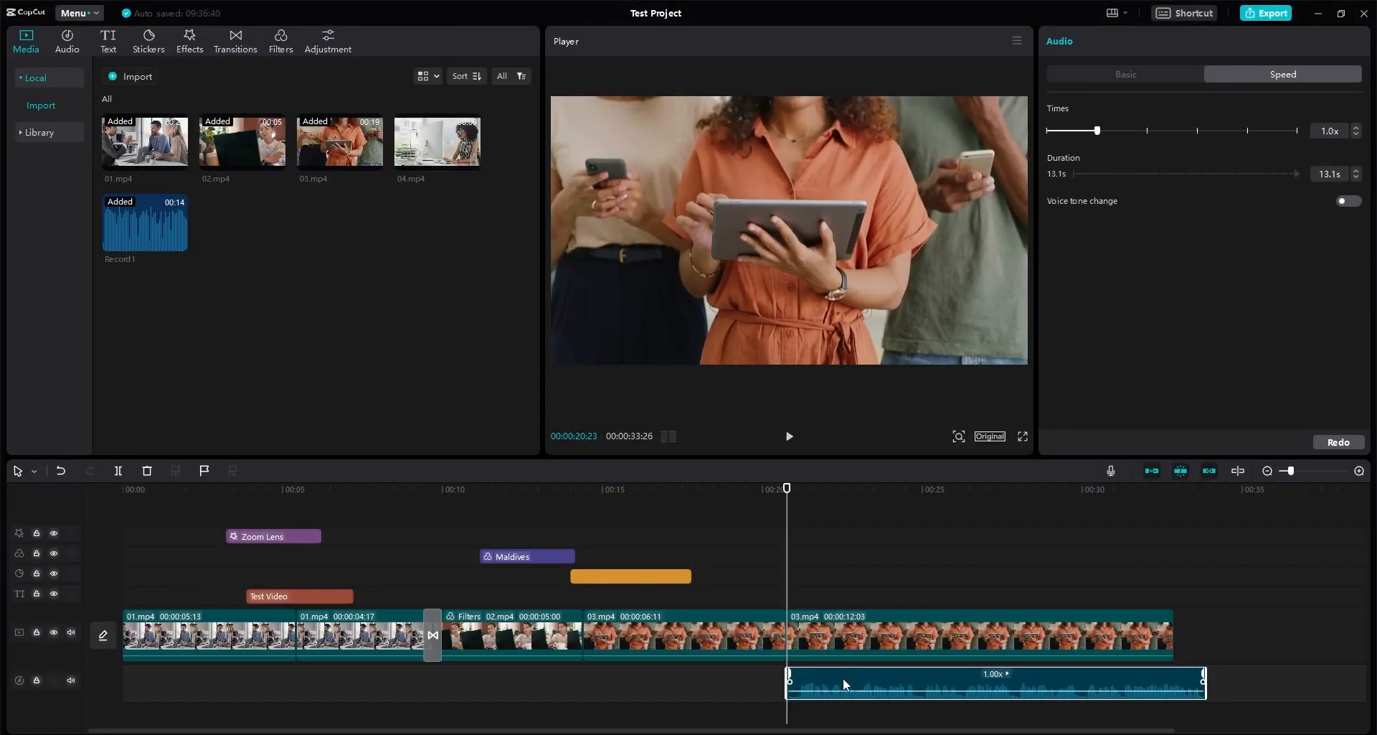
{"action": "left_click_drag", "start_coordinate": [793, 488], "coordinate": [807, 488]}
{"action": "left_click_drag", "start_coordinate": [827, 671], "coordinate": [795, 671]}
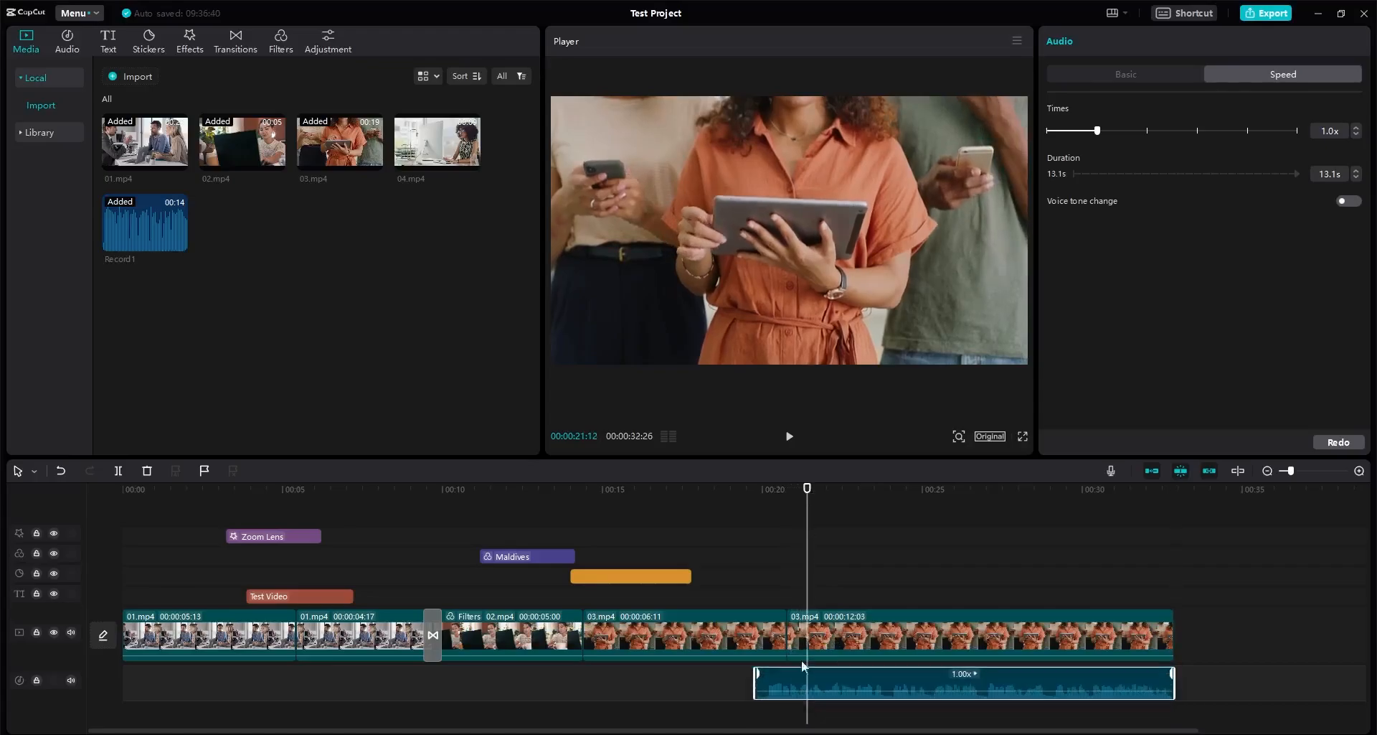
Step: Generate auto captions for the recording with the language set to English
{"action": "left_click", "coordinate": [111, 46]}
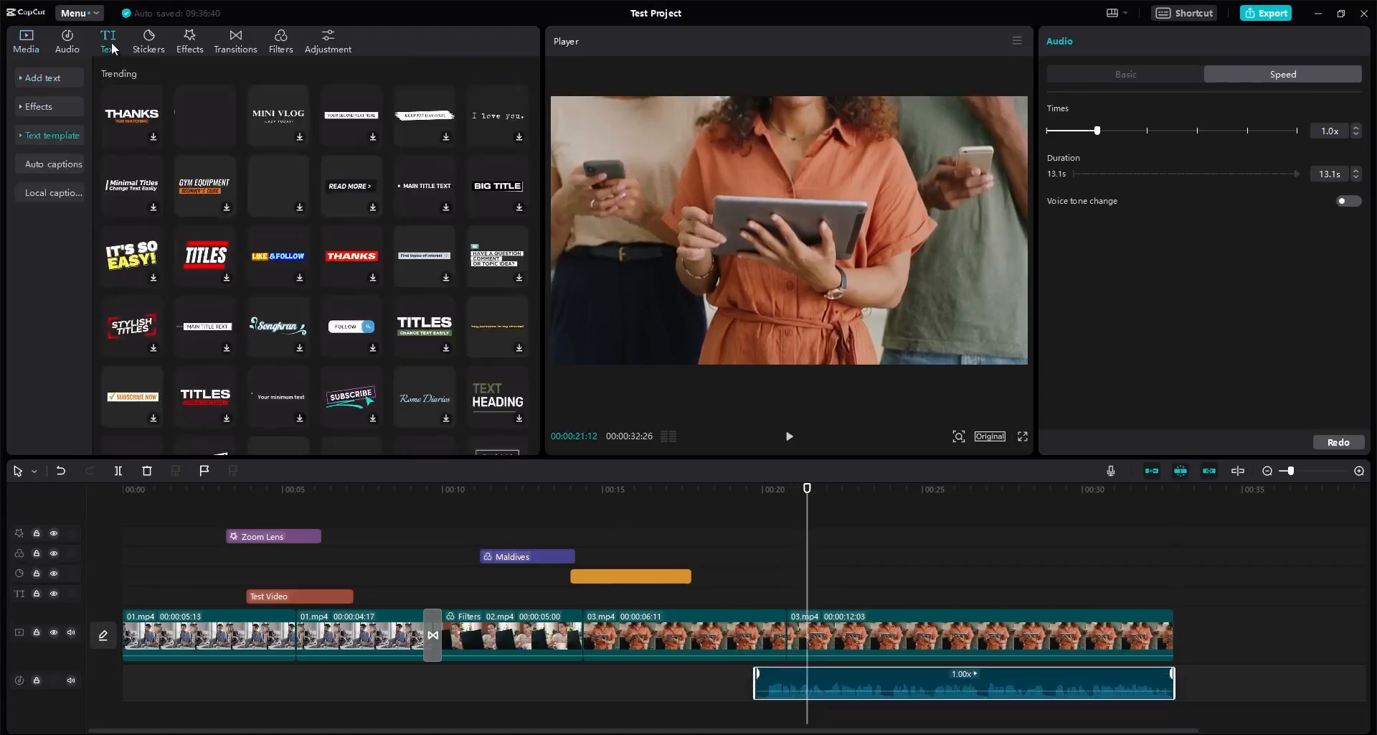
{"action": "left_click", "coordinate": [66, 165]}
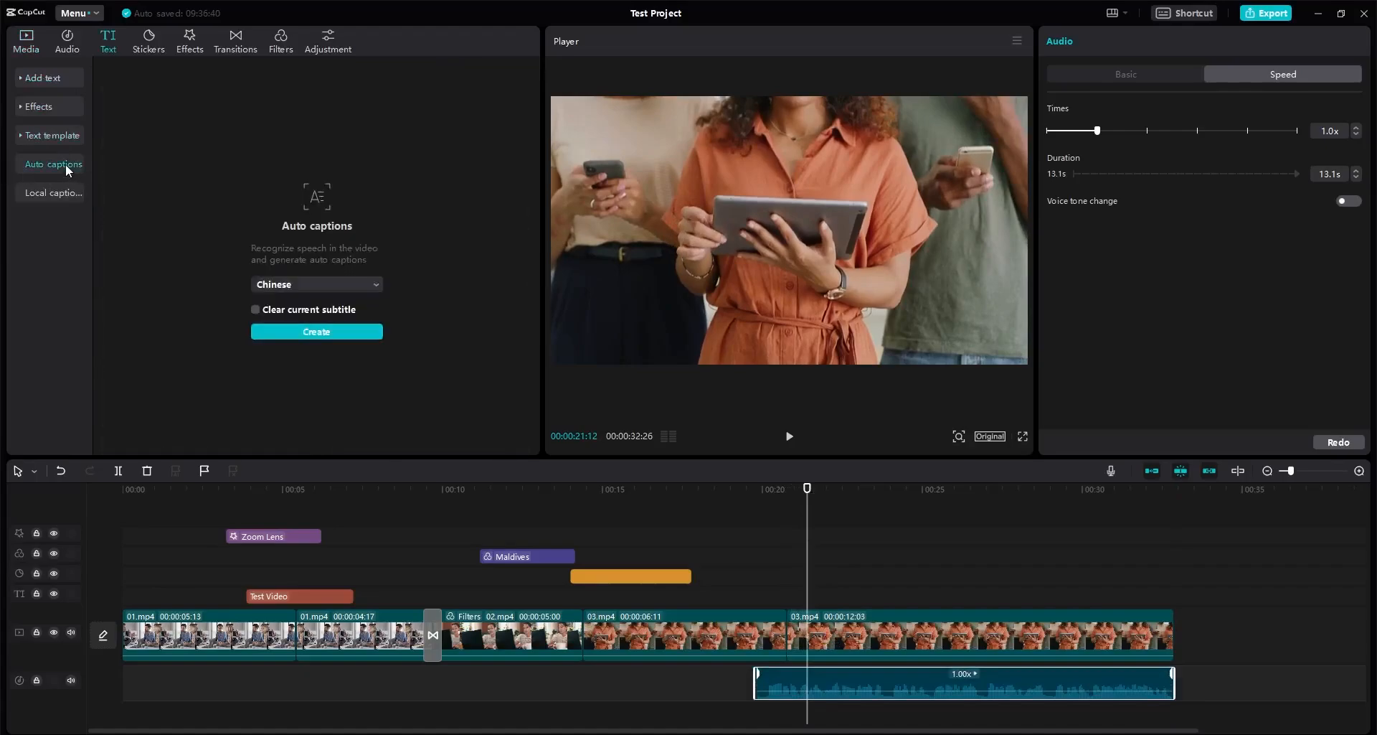
{"action": "left_click", "coordinate": [300, 284]}
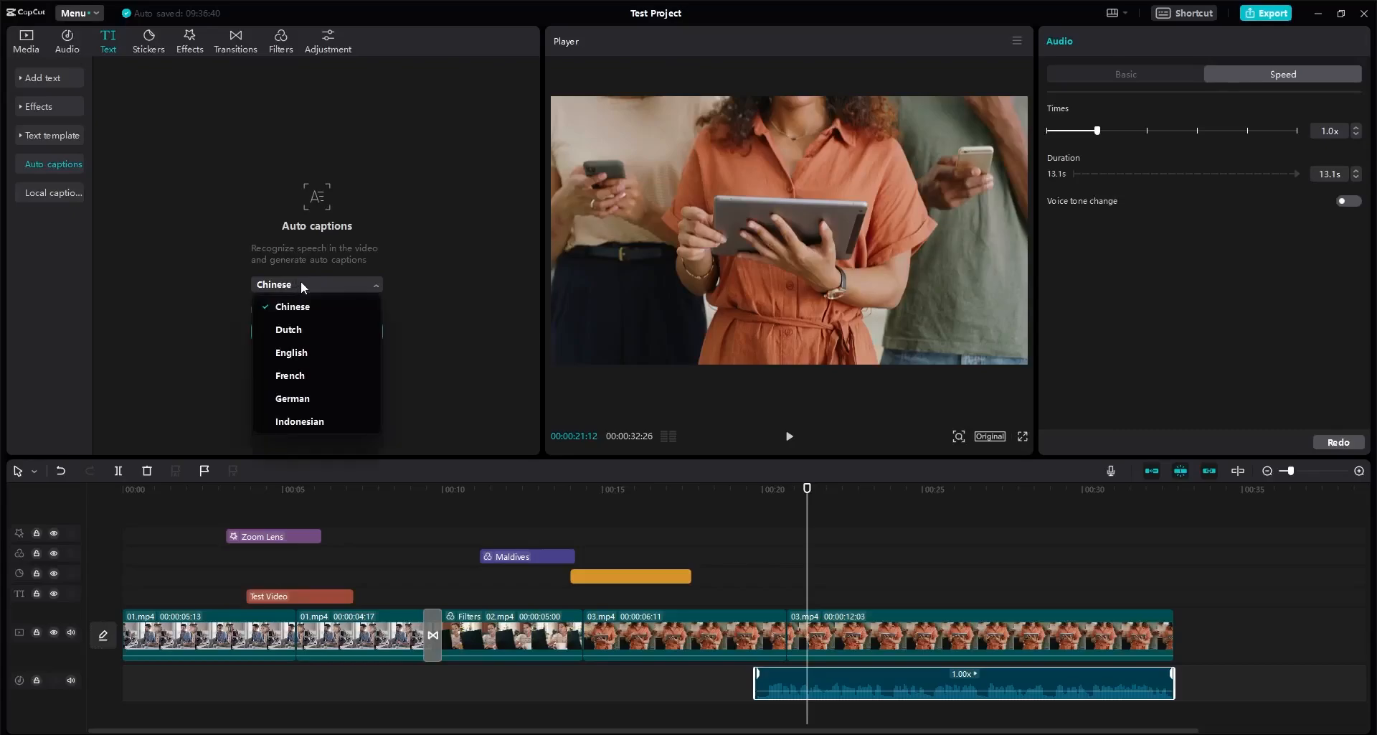
{"action": "left_click", "coordinate": [303, 354]}
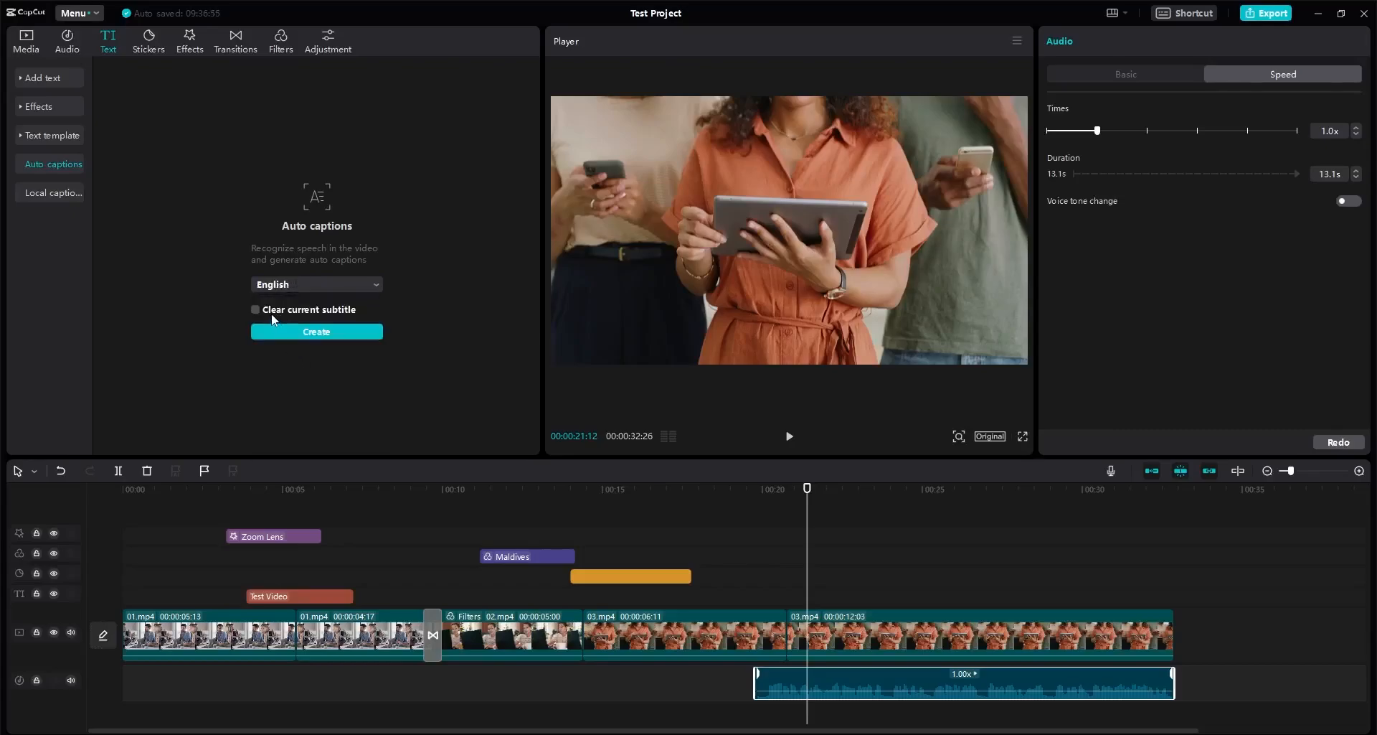
{"action": "left_click", "coordinate": [309, 332]}
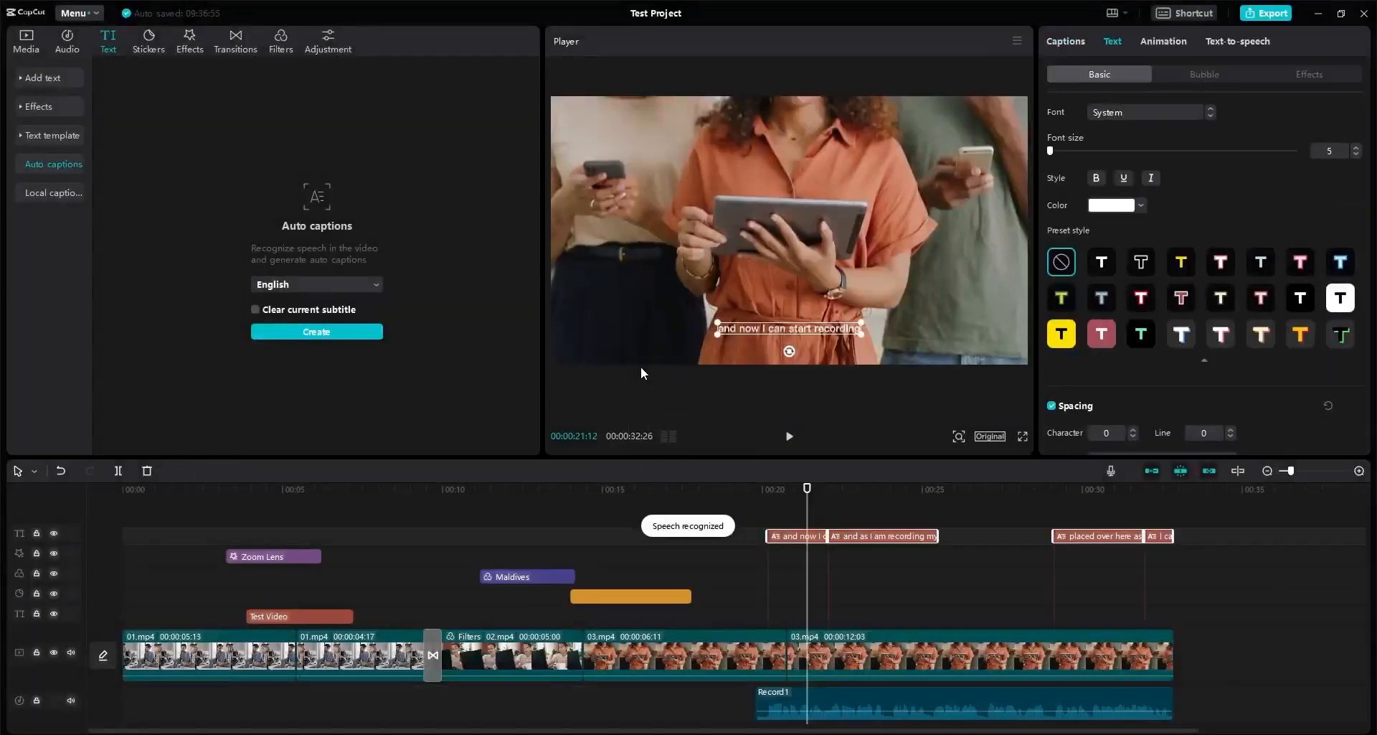
Step: Play back the generated captions from 00:00:20:23 and check the gap before the later captions around 27 seconds
{"action": "left_click_drag", "start_coordinate": [768, 501], "coordinate": [789, 502]}
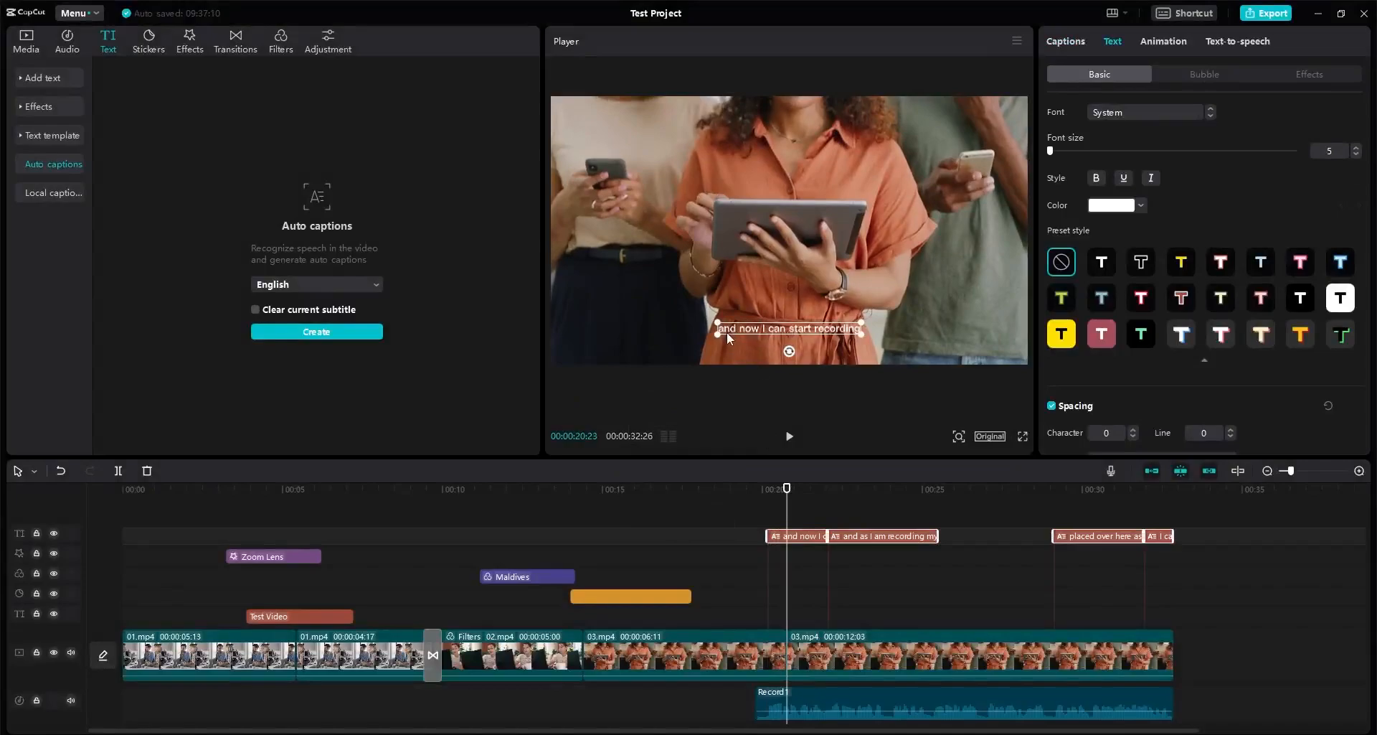
{"action": "key", "text": "space"}
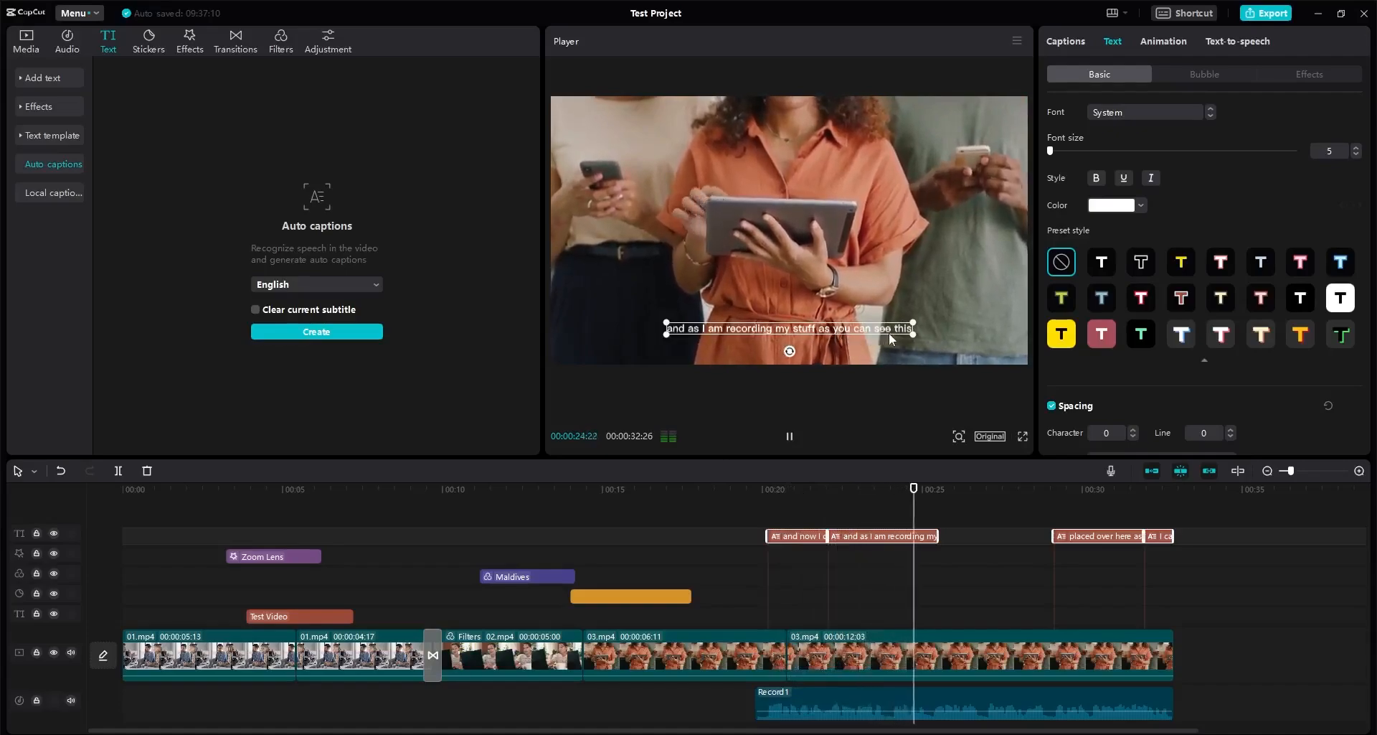
{"action": "left_click", "coordinate": [1052, 497]}
{"action": "left_click_drag", "start_coordinate": [1056, 495], "coordinate": [992, 512]}
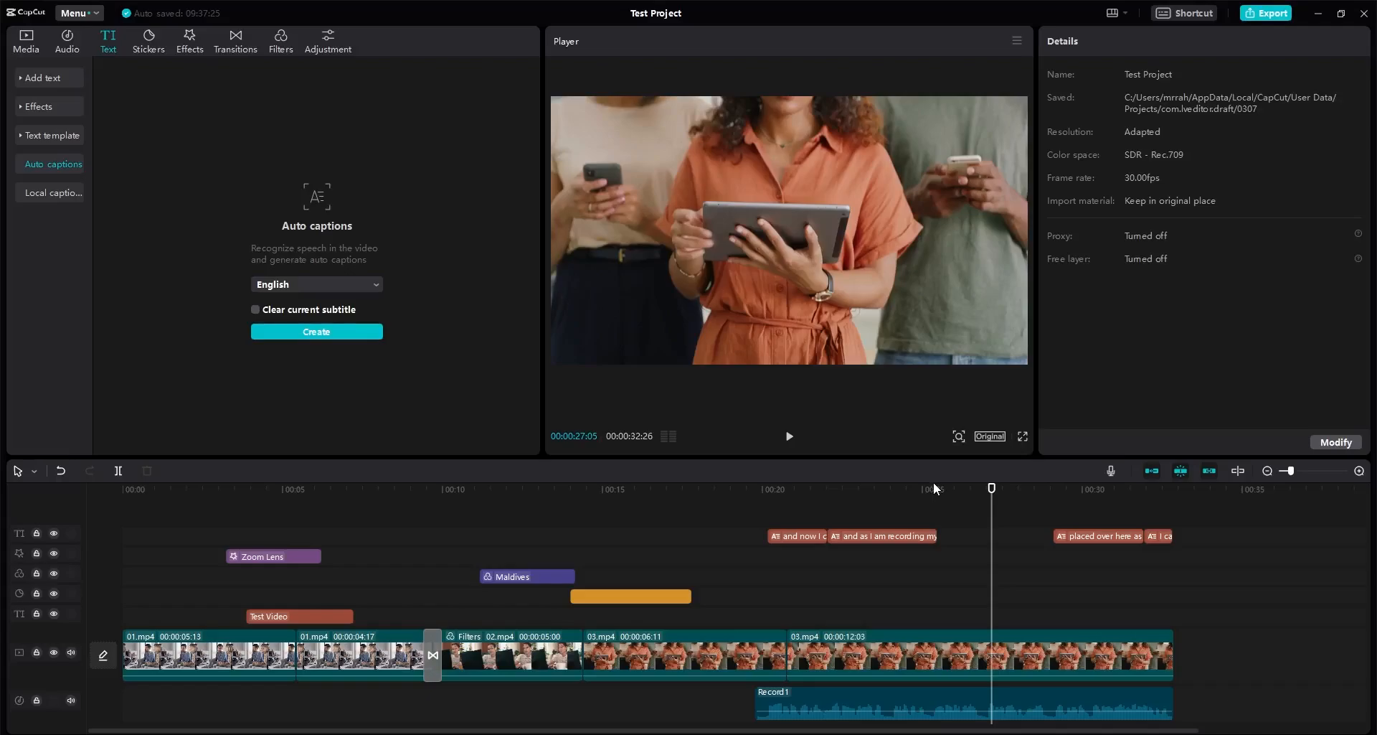
Step: Look through the languages offered for auto captions, keeping English selected
{"action": "left_click", "coordinate": [329, 283]}
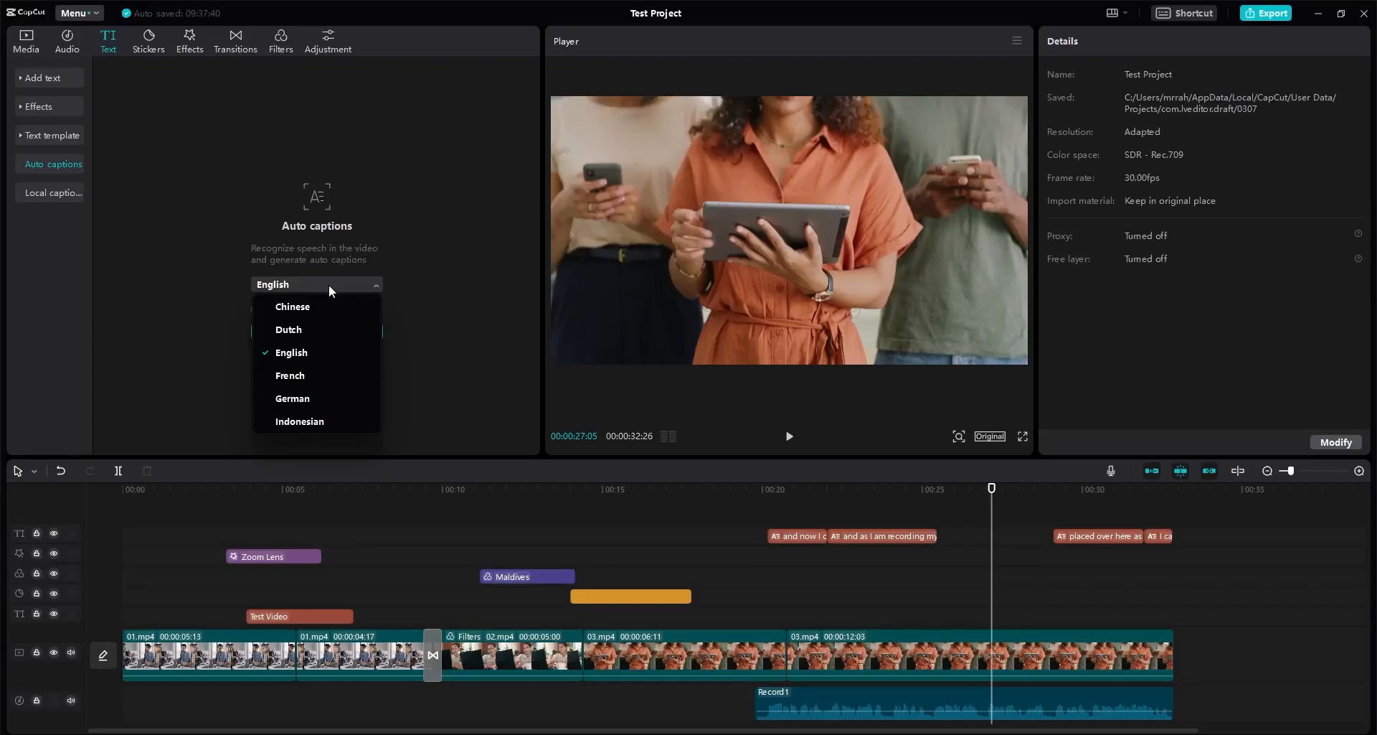
{"action": "scroll", "coordinate": [335, 357], "scroll_direction": "down", "scroll_amount": 5}
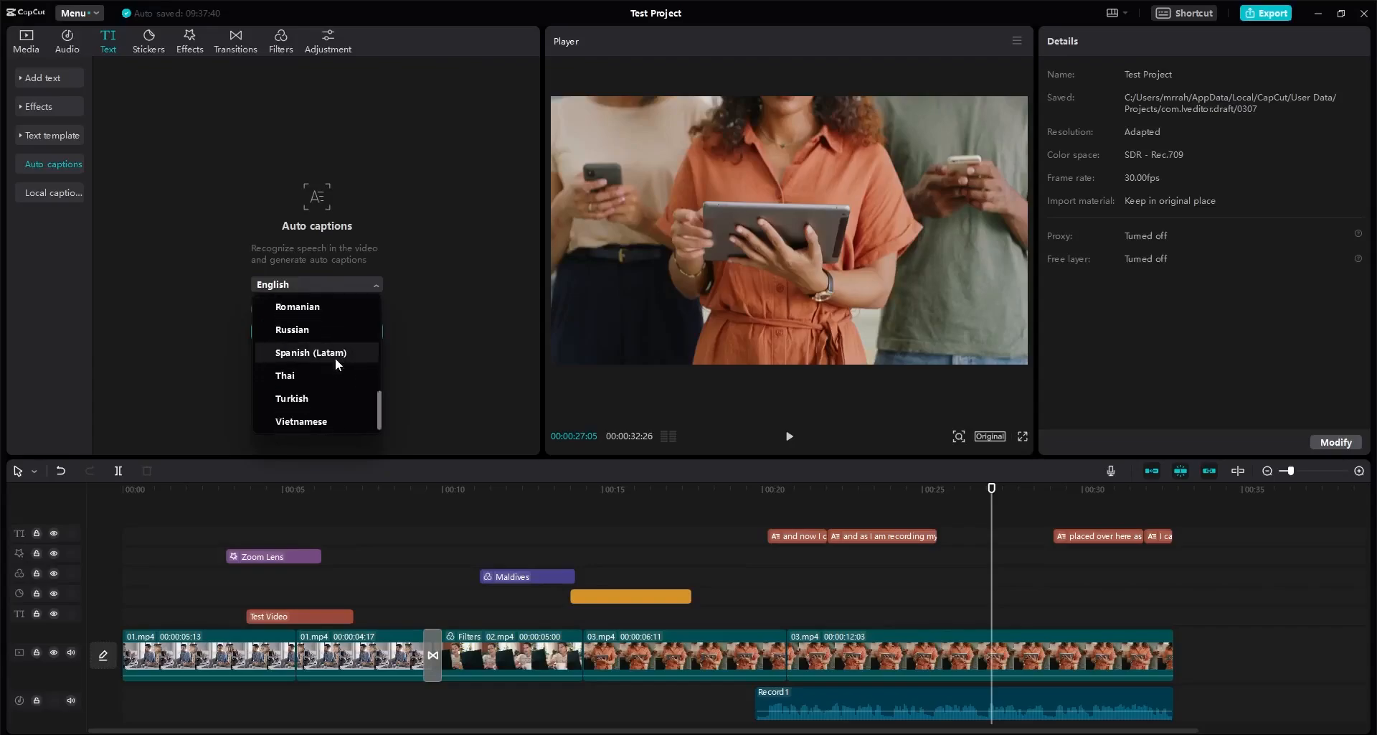
{"action": "scroll", "coordinate": [334, 372], "scroll_direction": "up", "scroll_amount": 5}
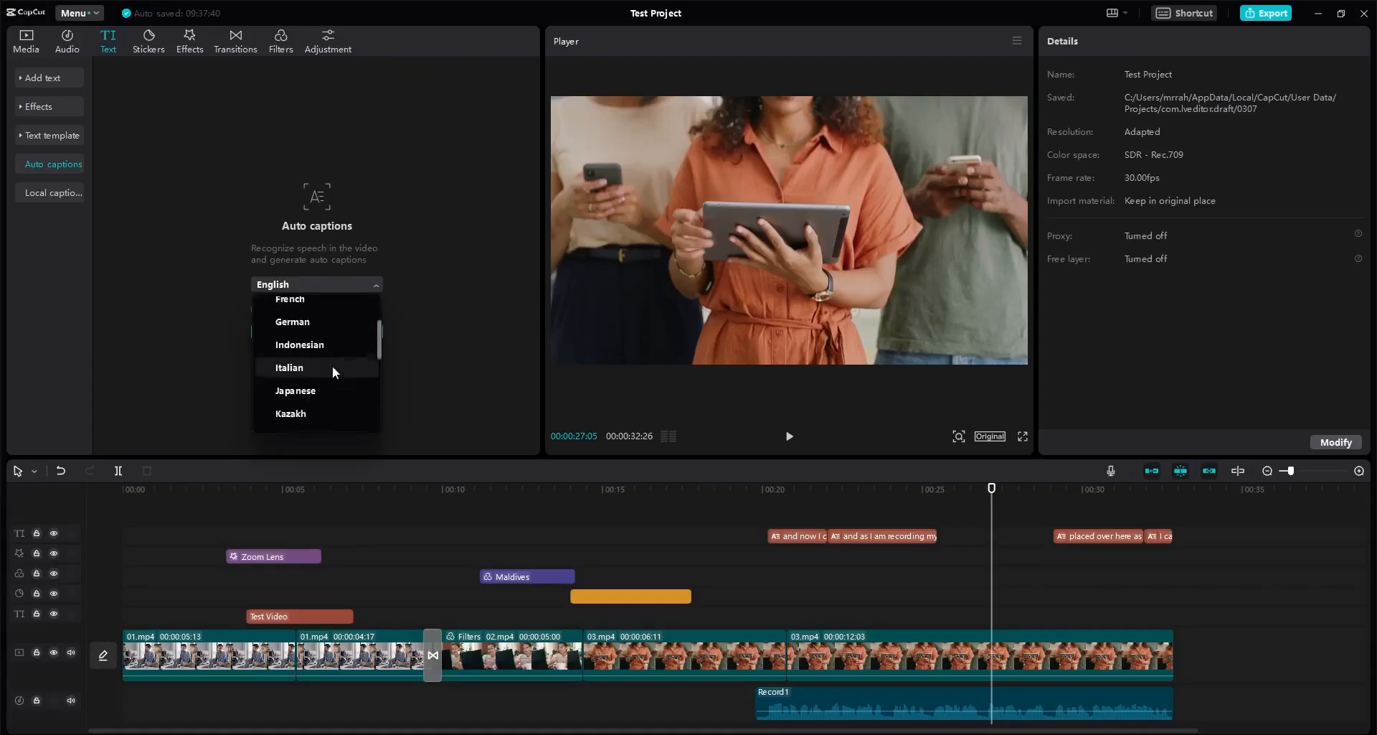
{"action": "scroll", "coordinate": [333, 370], "scroll_direction": "up", "scroll_amount": 1}
{"action": "scroll", "coordinate": [333, 369], "scroll_direction": "down", "scroll_amount": 5}
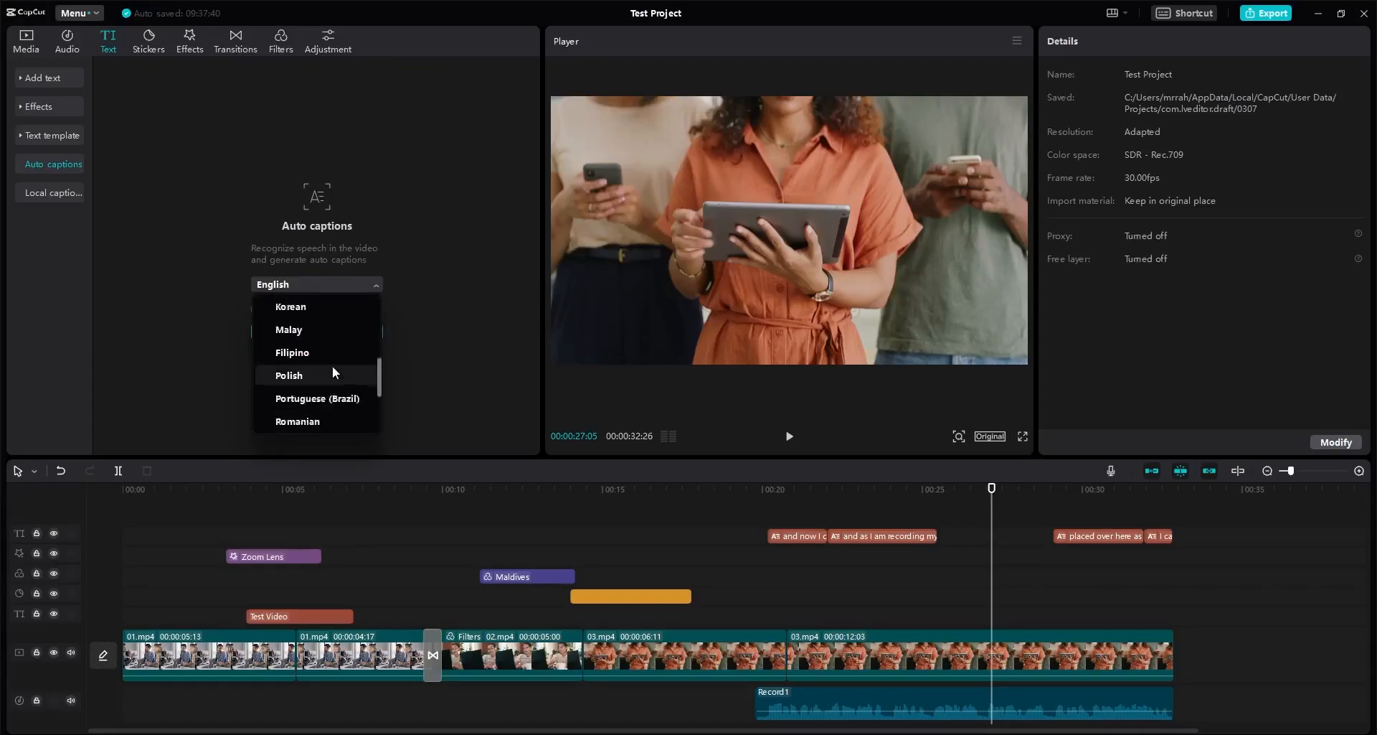
{"action": "scroll", "coordinate": [333, 365], "scroll_direction": "up", "scroll_amount": 6}
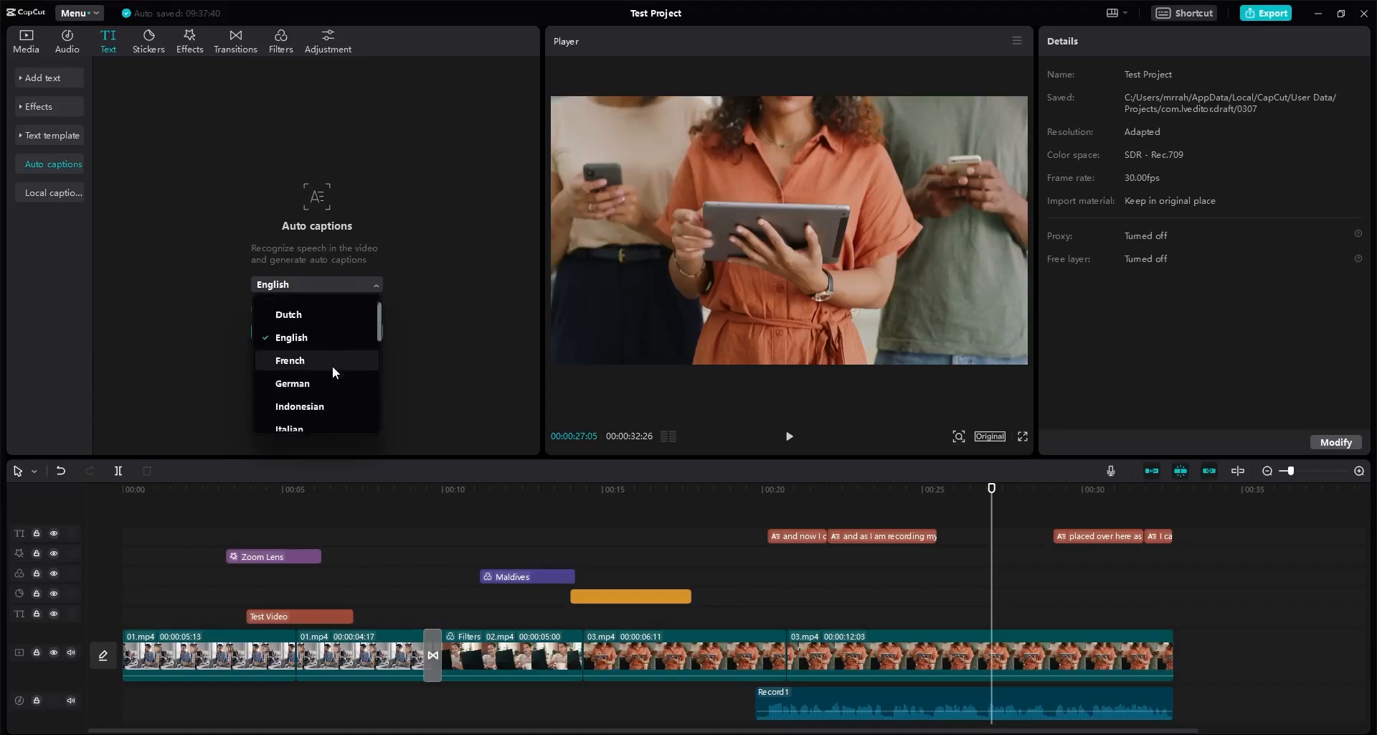
{"action": "left_click", "coordinate": [433, 340]}
Step: Select all the generated captions and move them onto the same text track as the Test Video title
{"action": "left_click", "coordinate": [798, 492]}
{"action": "left_click", "coordinate": [807, 536]}
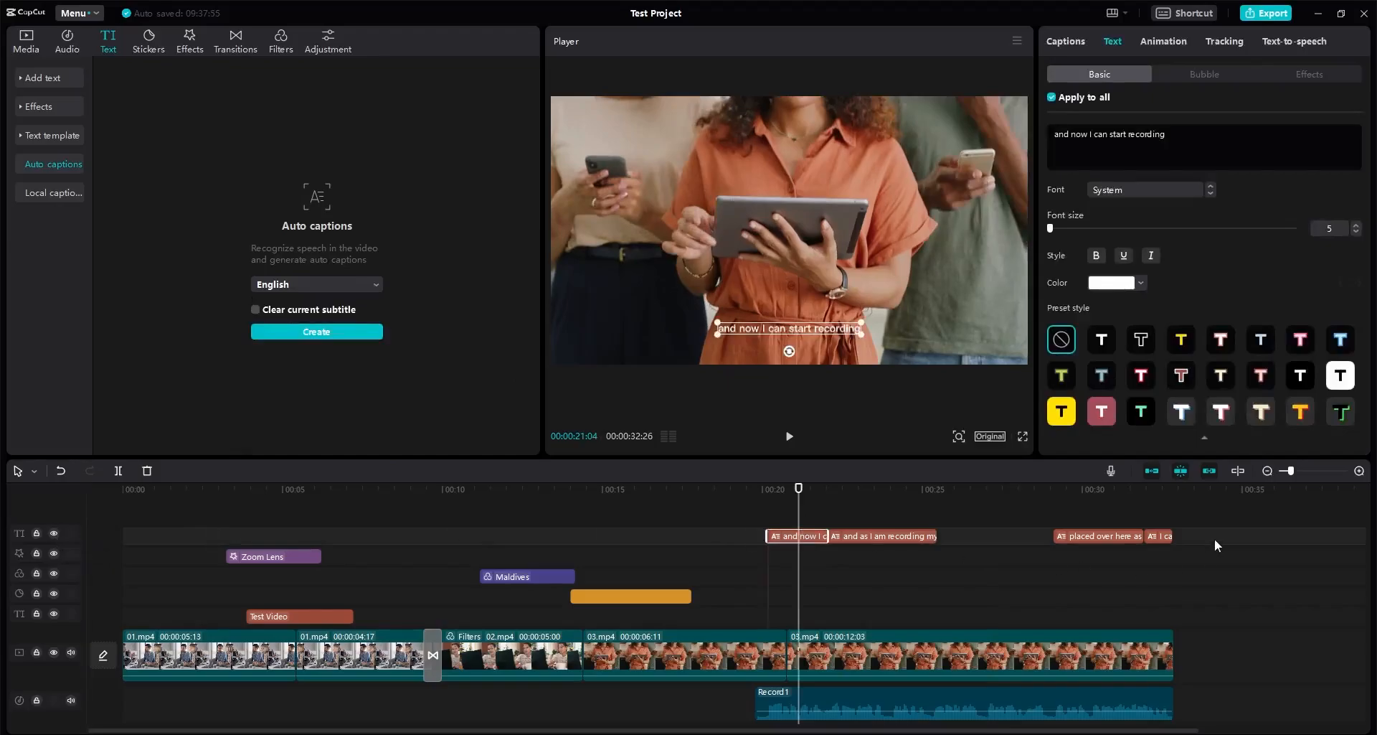
{"action": "left_click", "coordinate": [1214, 544]}
{"action": "left_click", "coordinate": [816, 541]}
{"action": "left_click_drag", "start_coordinate": [806, 535], "coordinate": [808, 610]}
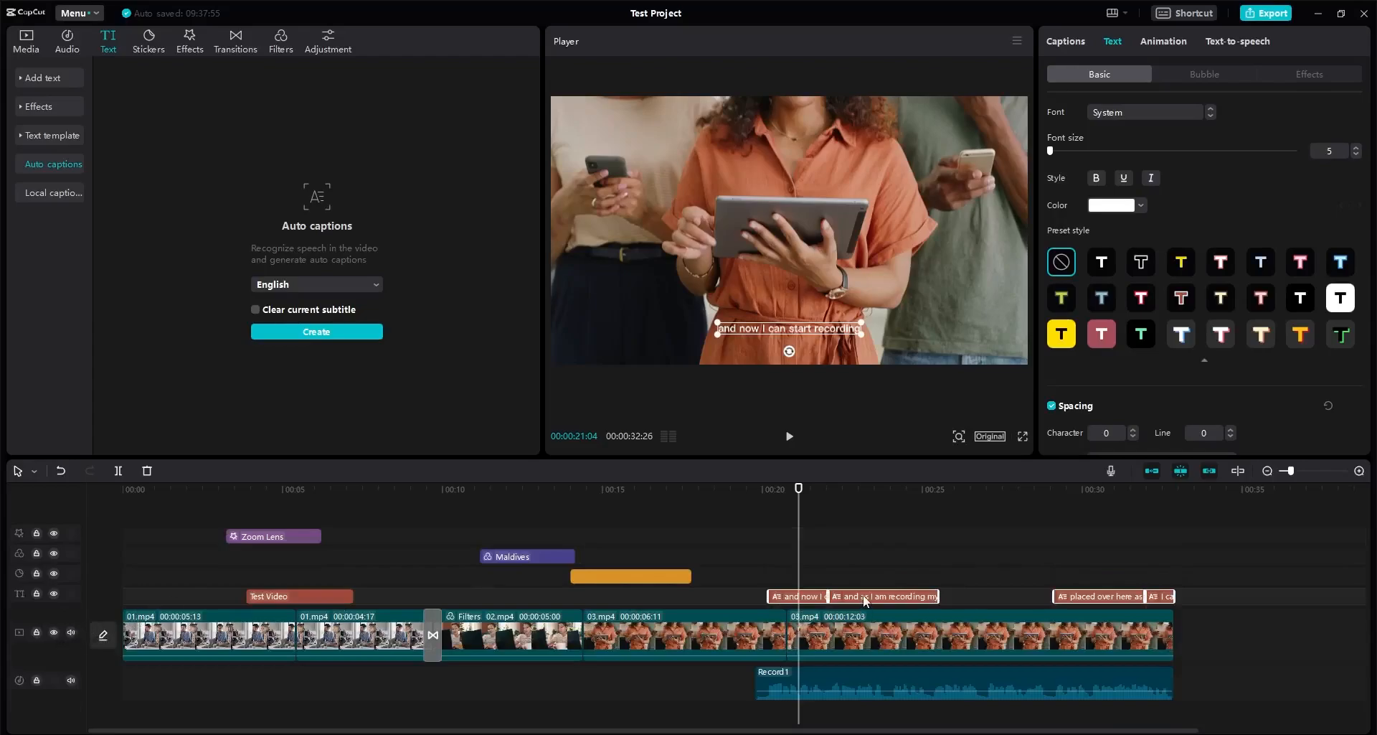
Step: Select the caption "and now I can start recording" and scale all captions to 187%
{"action": "left_click", "coordinate": [839, 604]}
{"action": "left_click", "coordinate": [797, 599]}
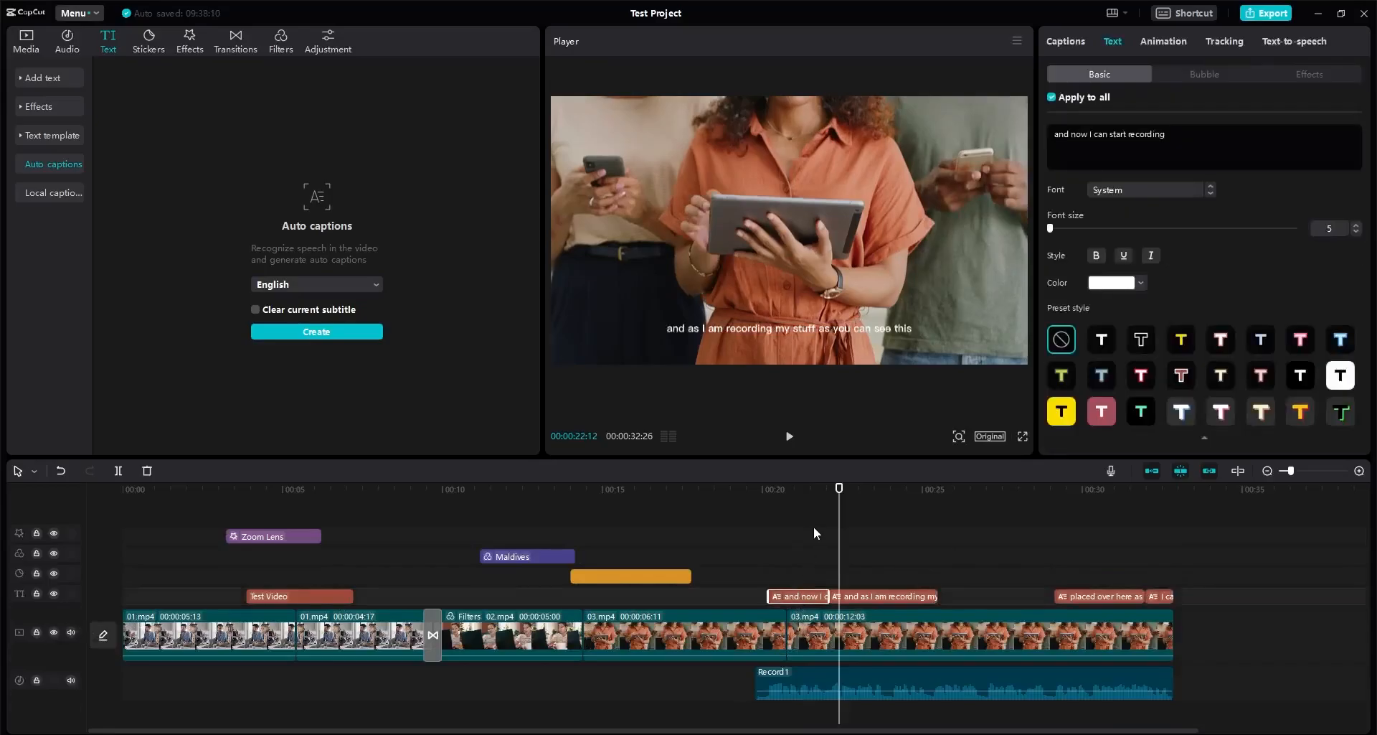
{"action": "left_click", "coordinate": [803, 507]}
{"action": "left_click", "coordinate": [808, 598]}
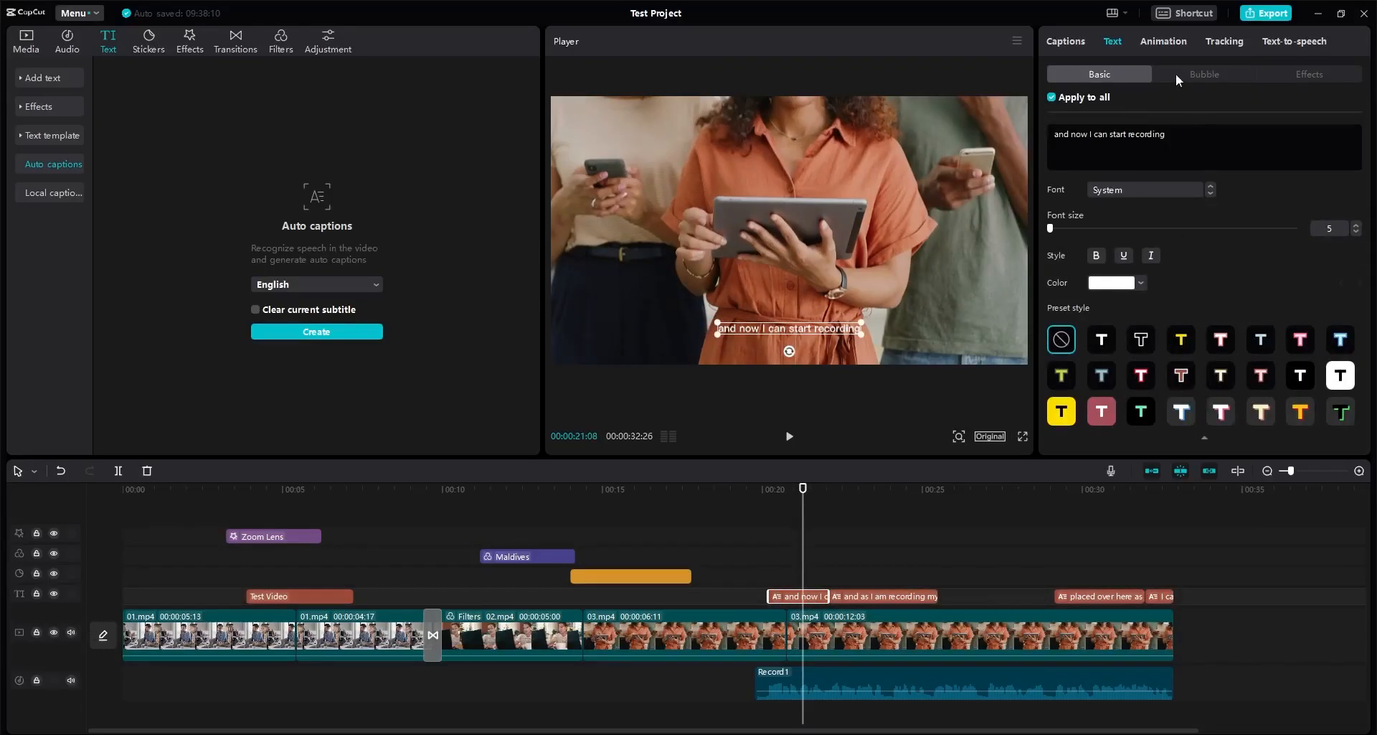
{"action": "scroll", "coordinate": [1224, 225], "scroll_direction": "down", "scroll_amount": 8}
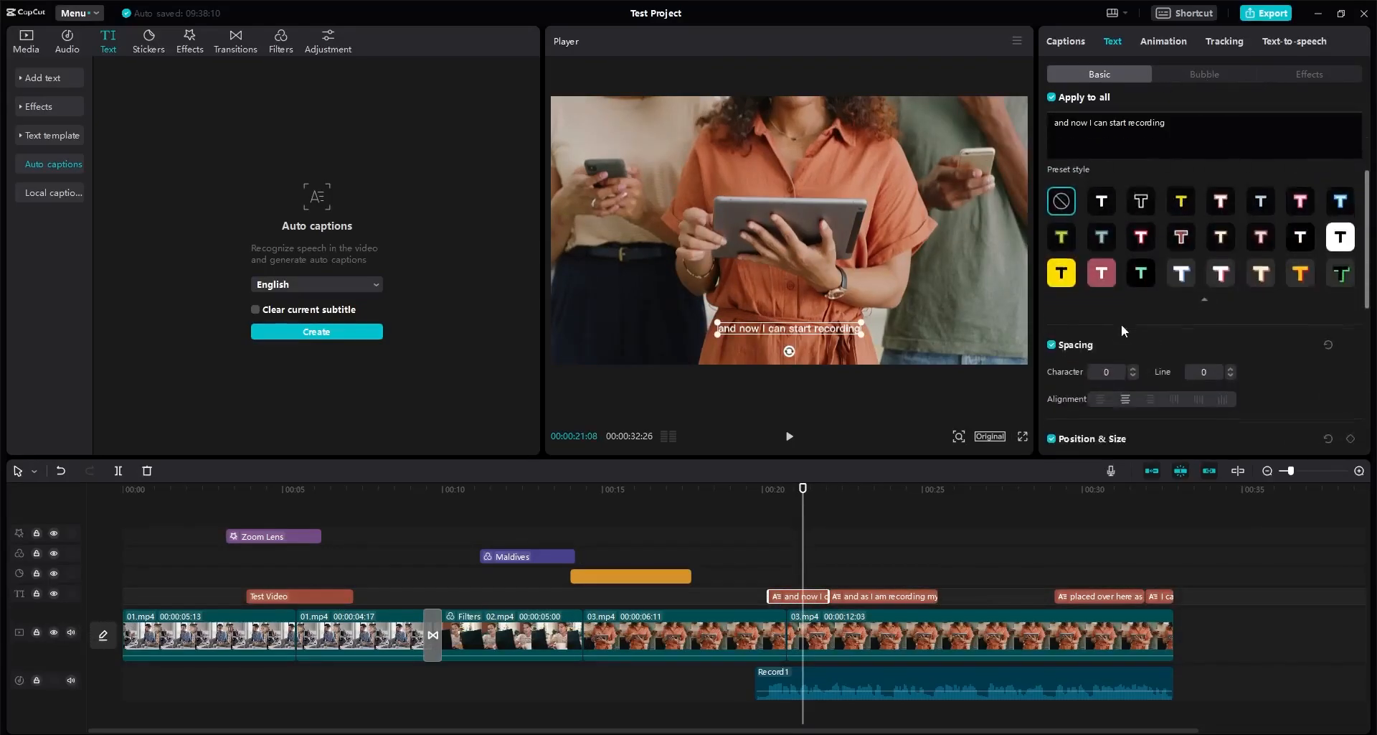
{"action": "left_click_drag", "start_coordinate": [1095, 214], "coordinate": [1133, 212]}
{"action": "scroll", "coordinate": [1142, 334], "scroll_direction": "down", "scroll_amount": 2}
{"action": "scroll", "coordinate": [1142, 333], "scroll_direction": "up", "scroll_amount": 8}
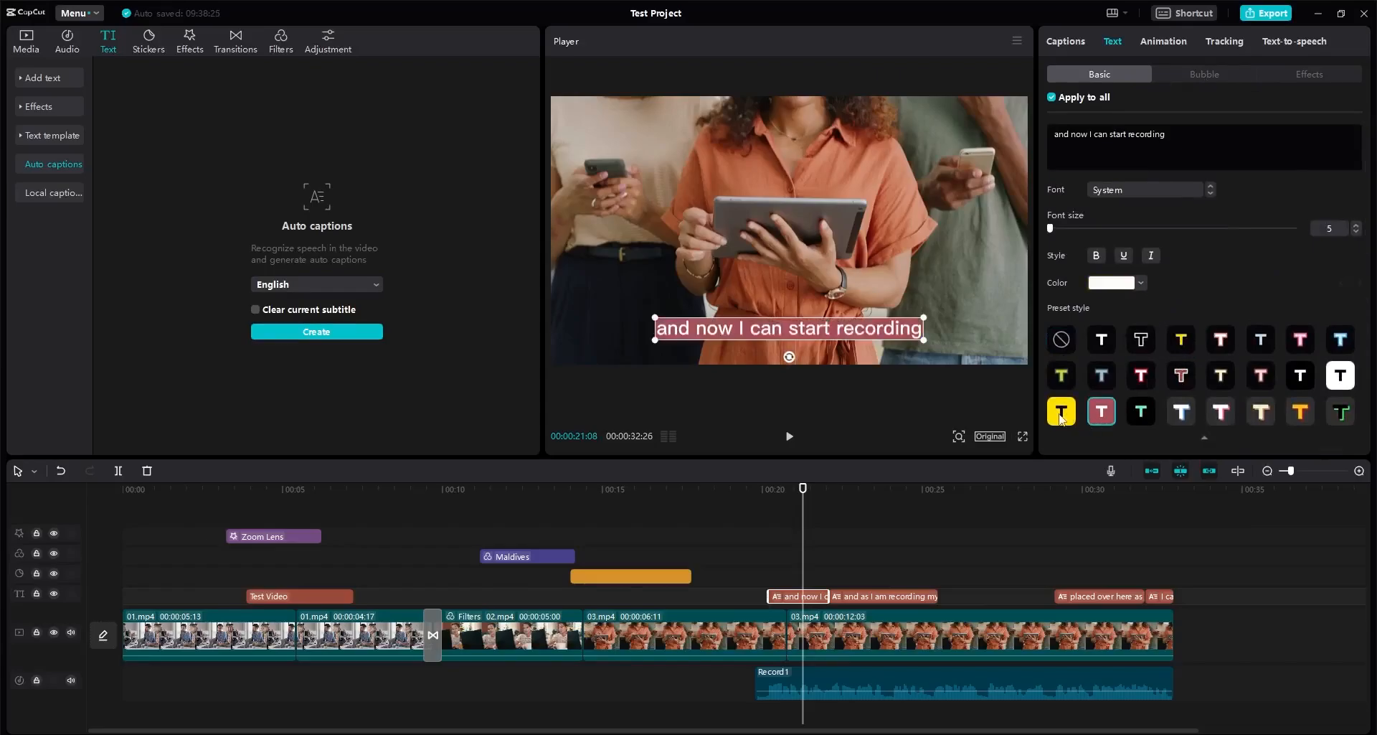
Step: Apply the yellow-background preset style to all captions and look at the bubble and text effect options
{"action": "left_click", "coordinate": [1062, 411]}
{"action": "left_click", "coordinate": [1202, 73]}
{"action": "left_click", "coordinate": [1290, 72]}
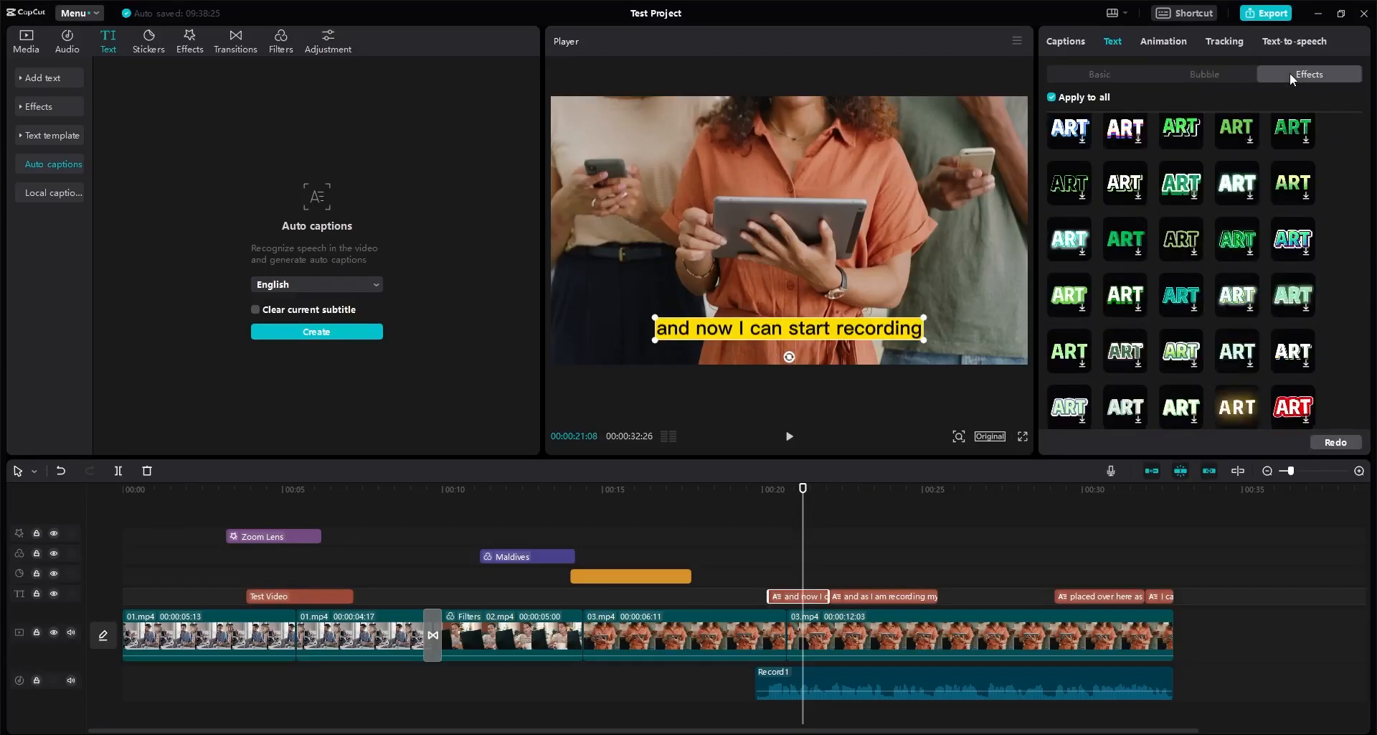
Step: Try adding a new default caption line in the captions list, and delete it again
{"action": "left_click", "coordinate": [1076, 43]}
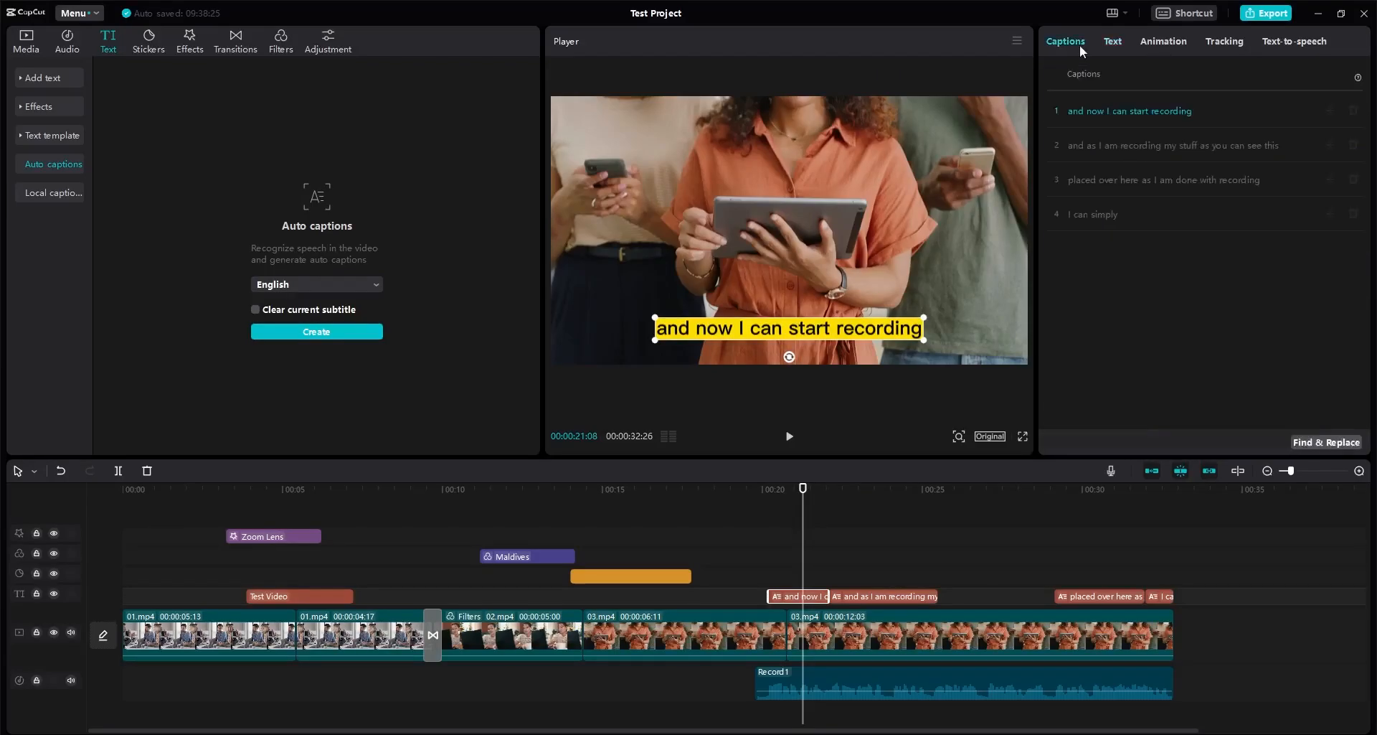
{"action": "left_click", "coordinate": [1330, 112]}
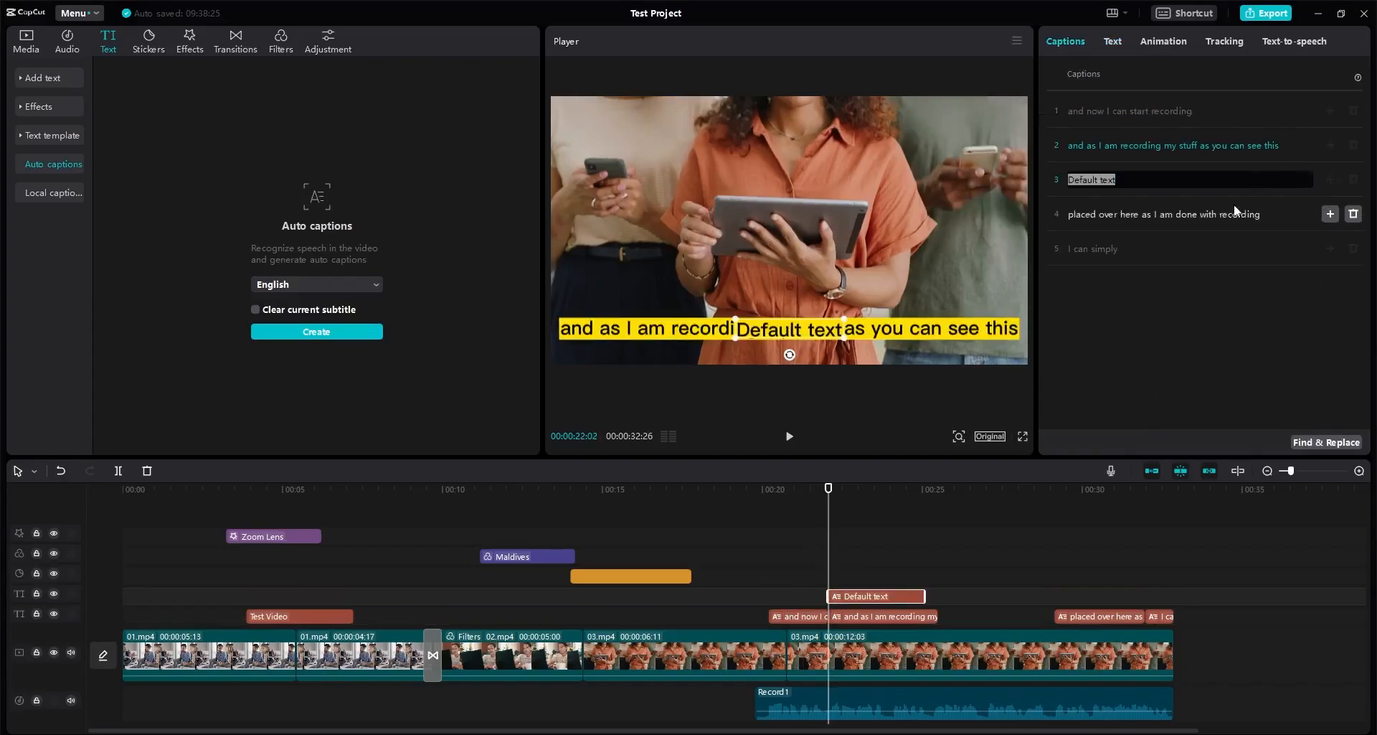
{"action": "left_click", "coordinate": [1354, 180]}
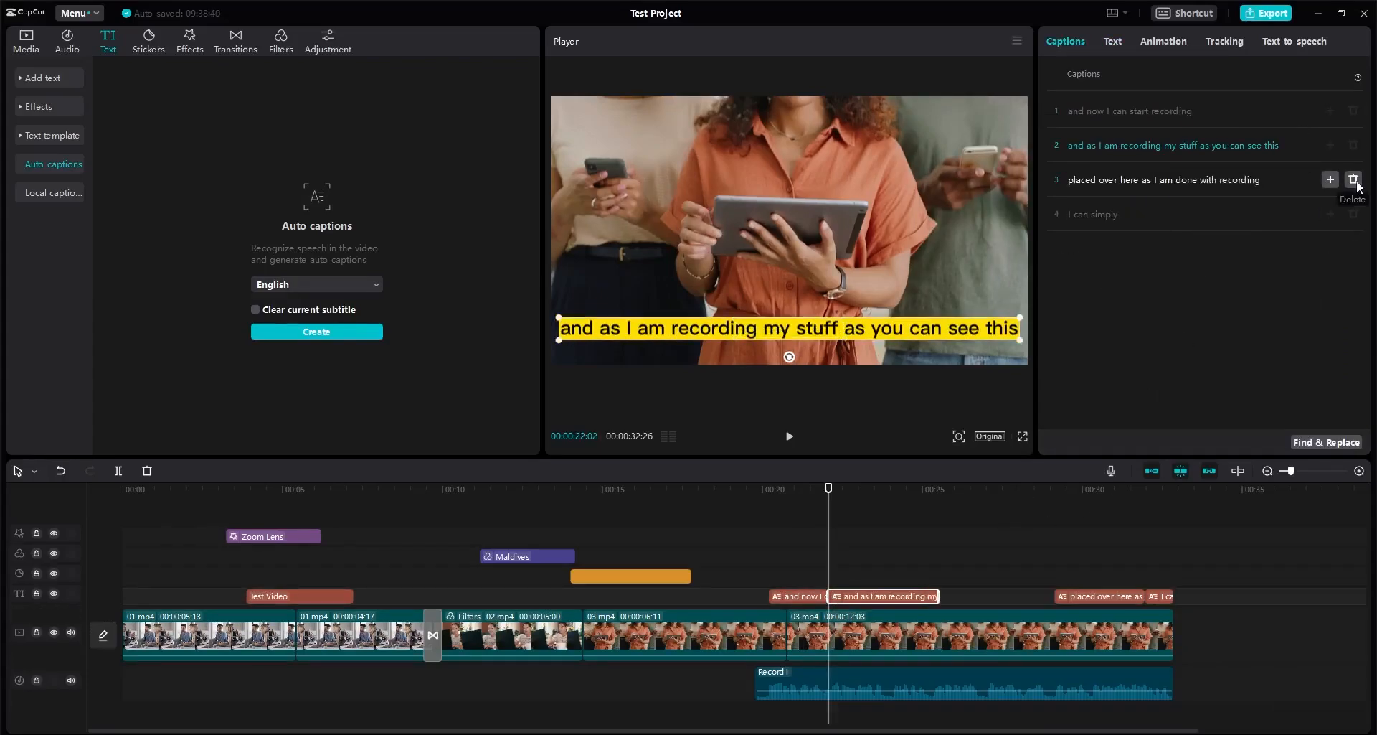
Step: Split the first caption into two lines, "and now I can" and "start recording"
{"action": "left_click", "coordinate": [1135, 117]}
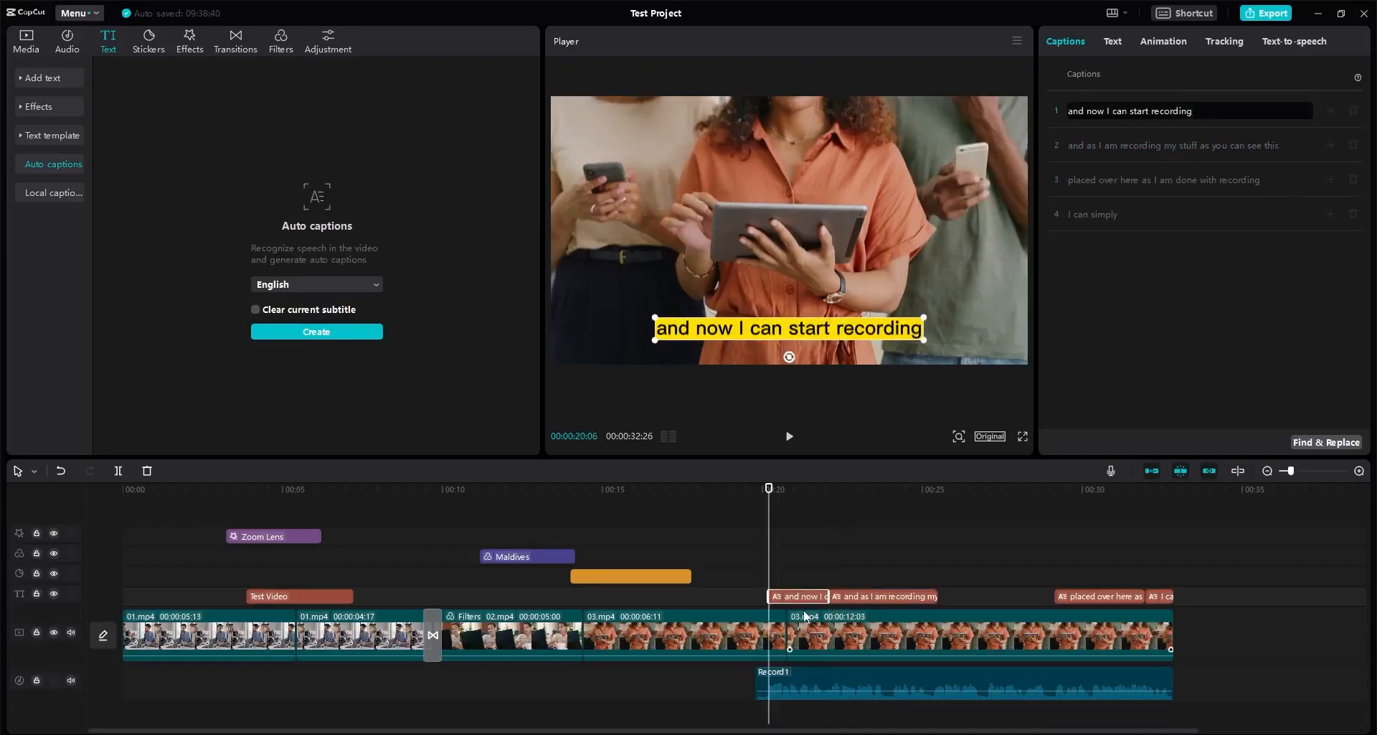
{"action": "left_click", "coordinate": [1131, 111]}
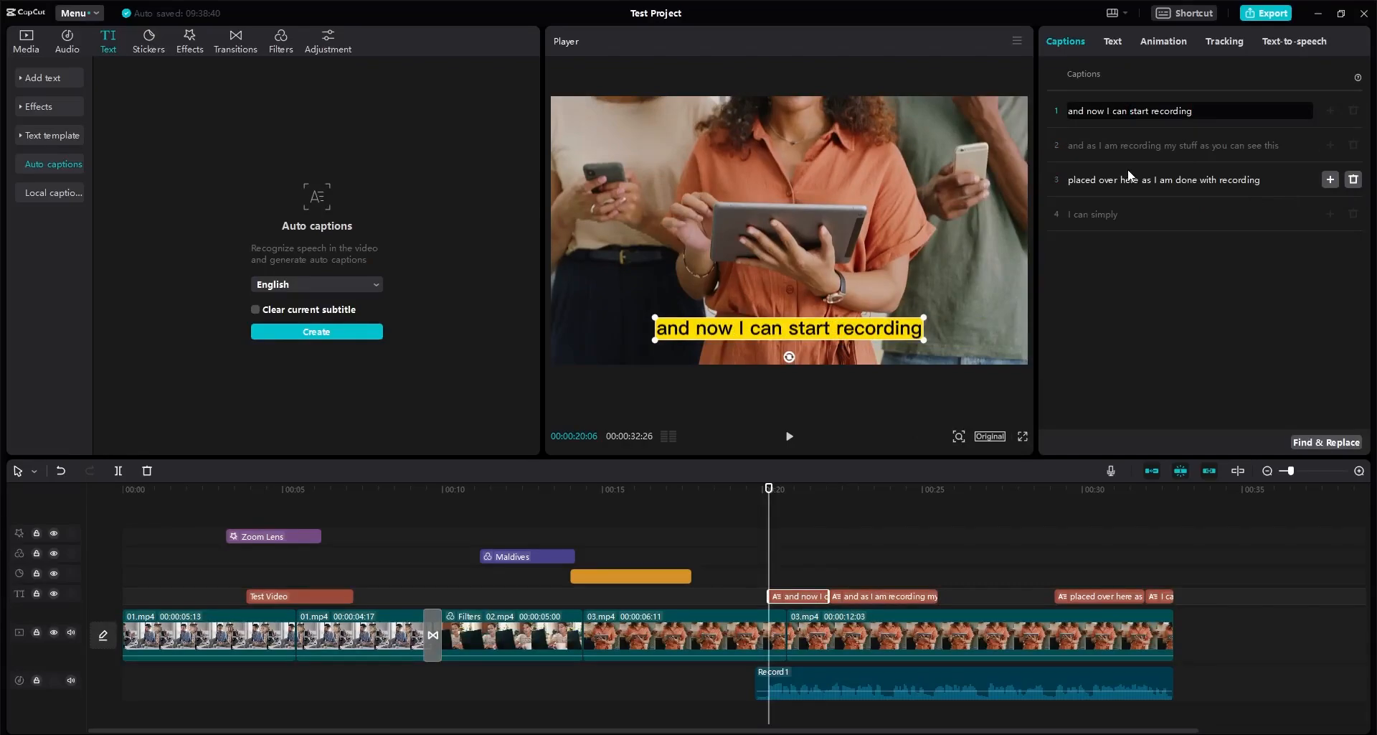
{"action": "key", "text": "Return"}
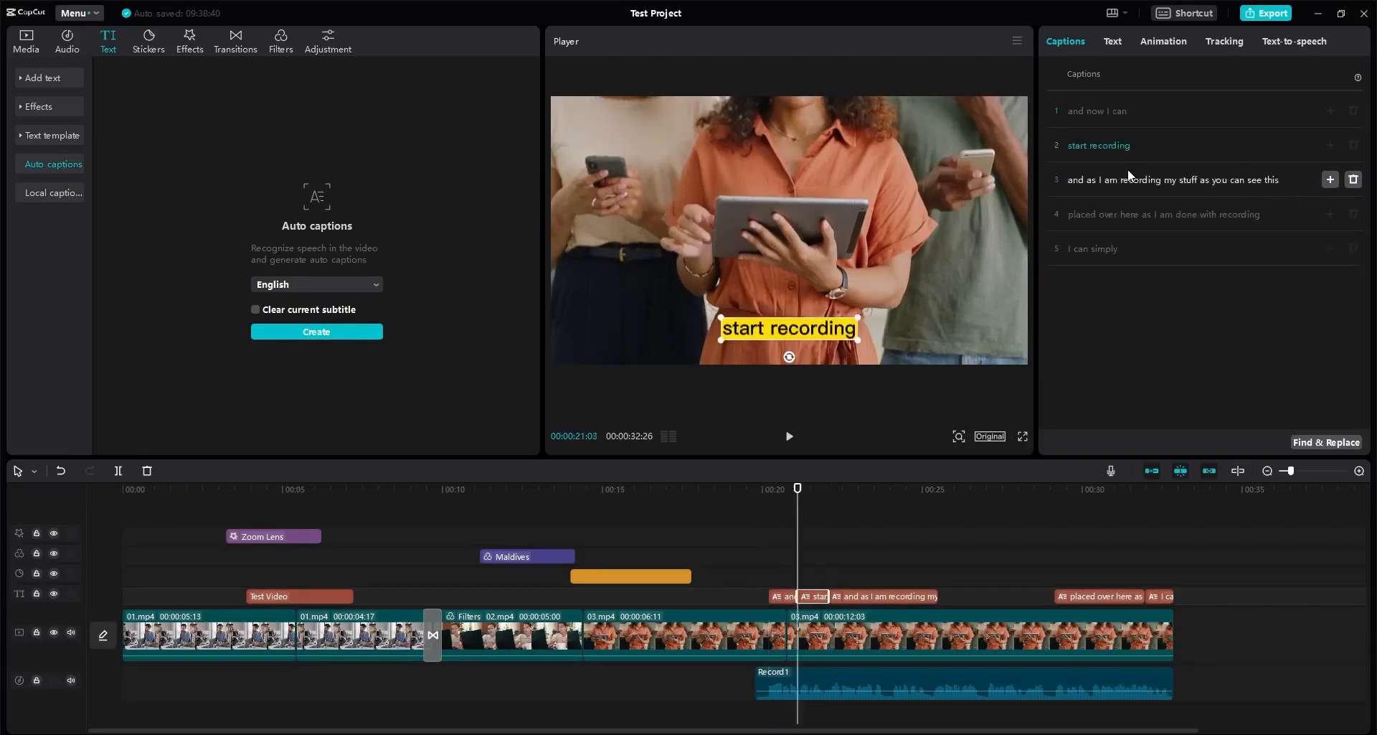
Step: Apply the black text effect with a white outline to all captions and preview it across the timeline
{"action": "left_click", "coordinate": [791, 597]}
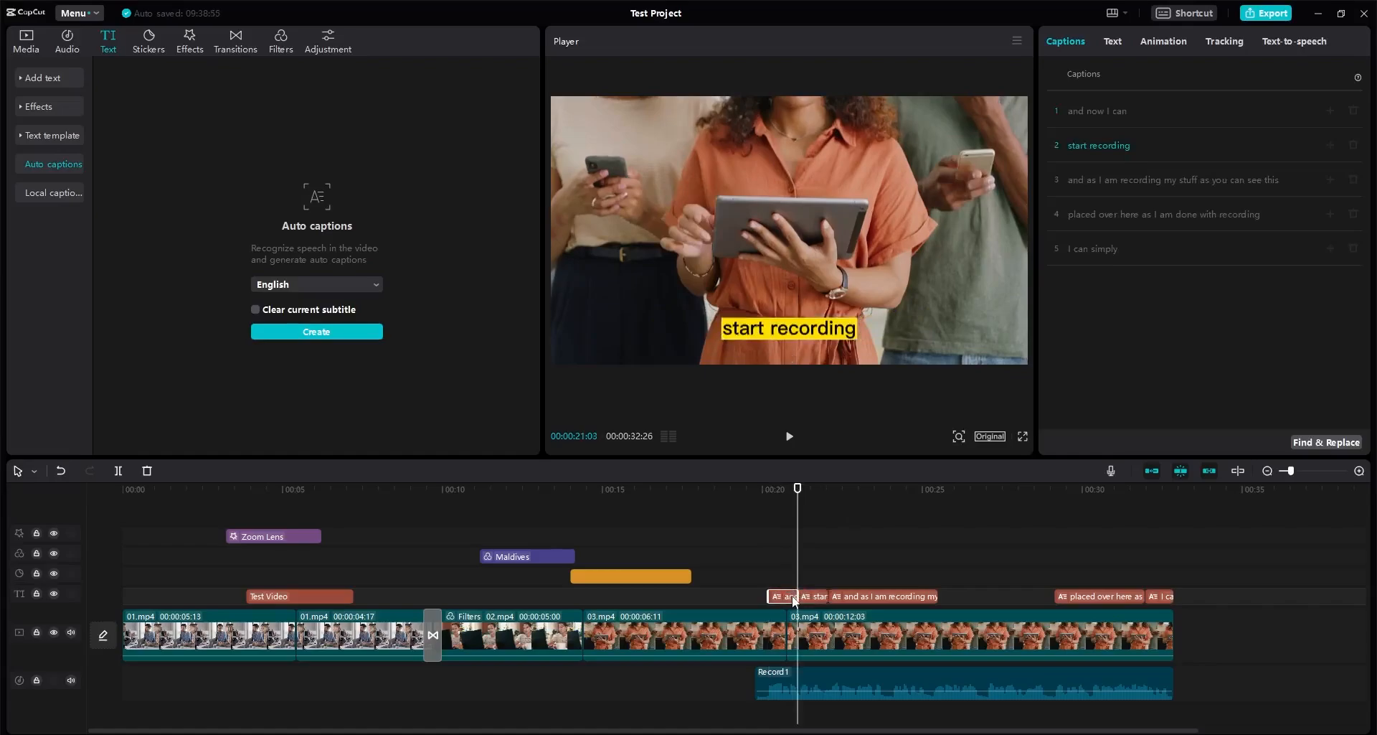
{"action": "left_click", "coordinate": [786, 489]}
{"action": "left_click", "coordinate": [1116, 43]}
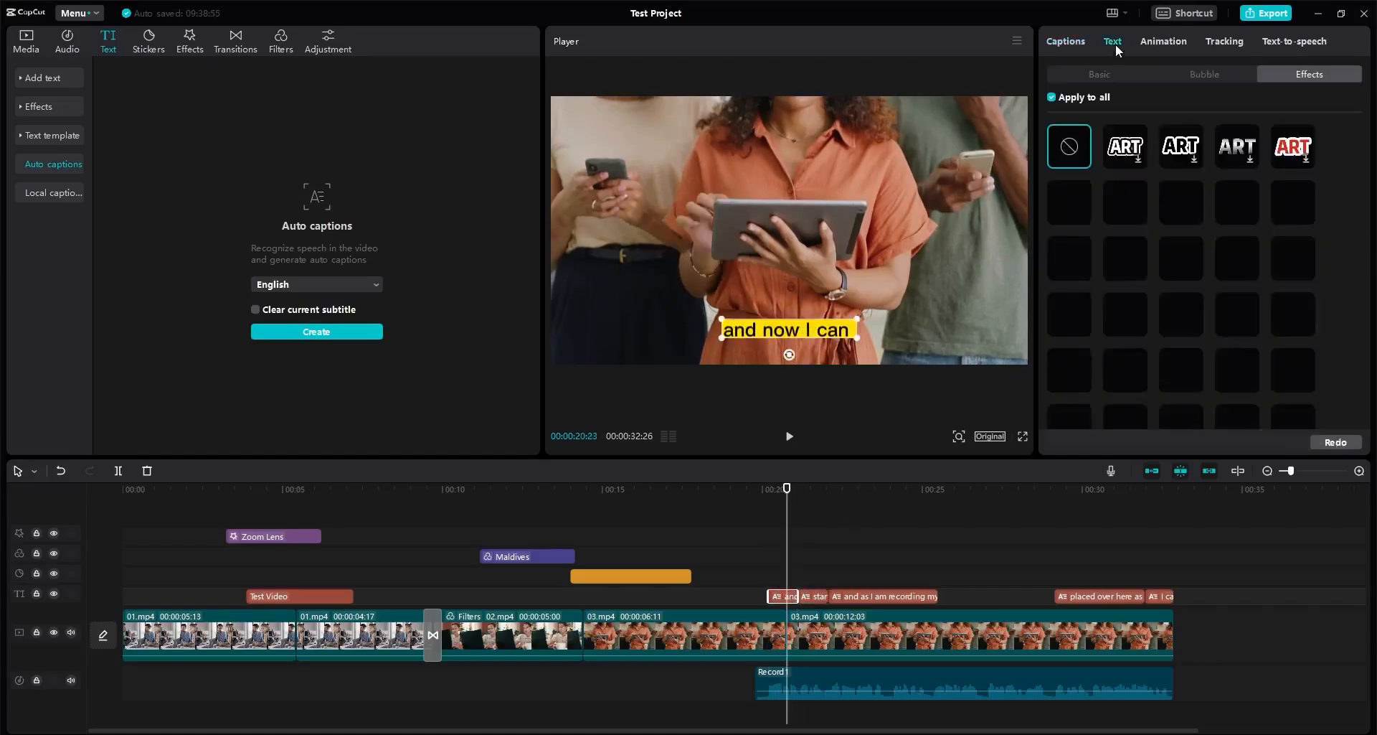
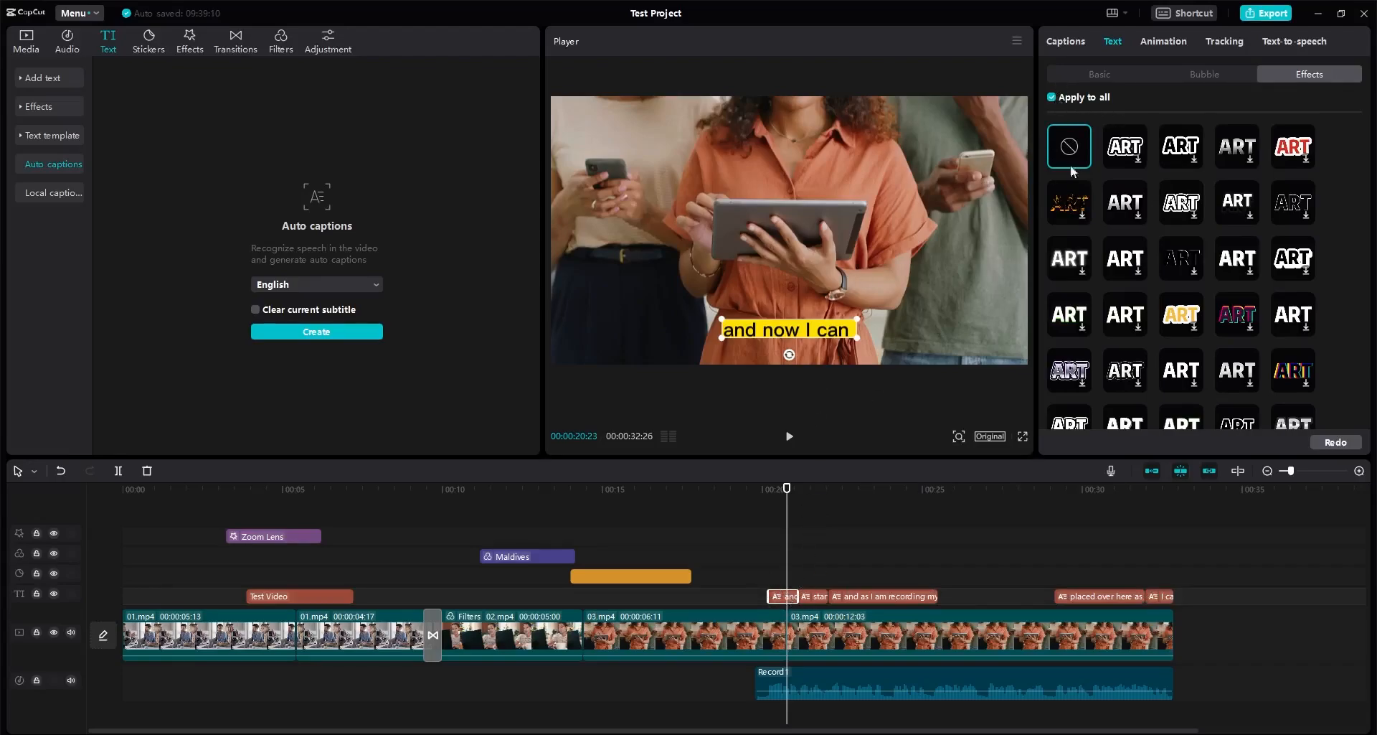
{"action": "left_click", "coordinate": [1195, 154]}
{"action": "left_click", "coordinate": [774, 490]}
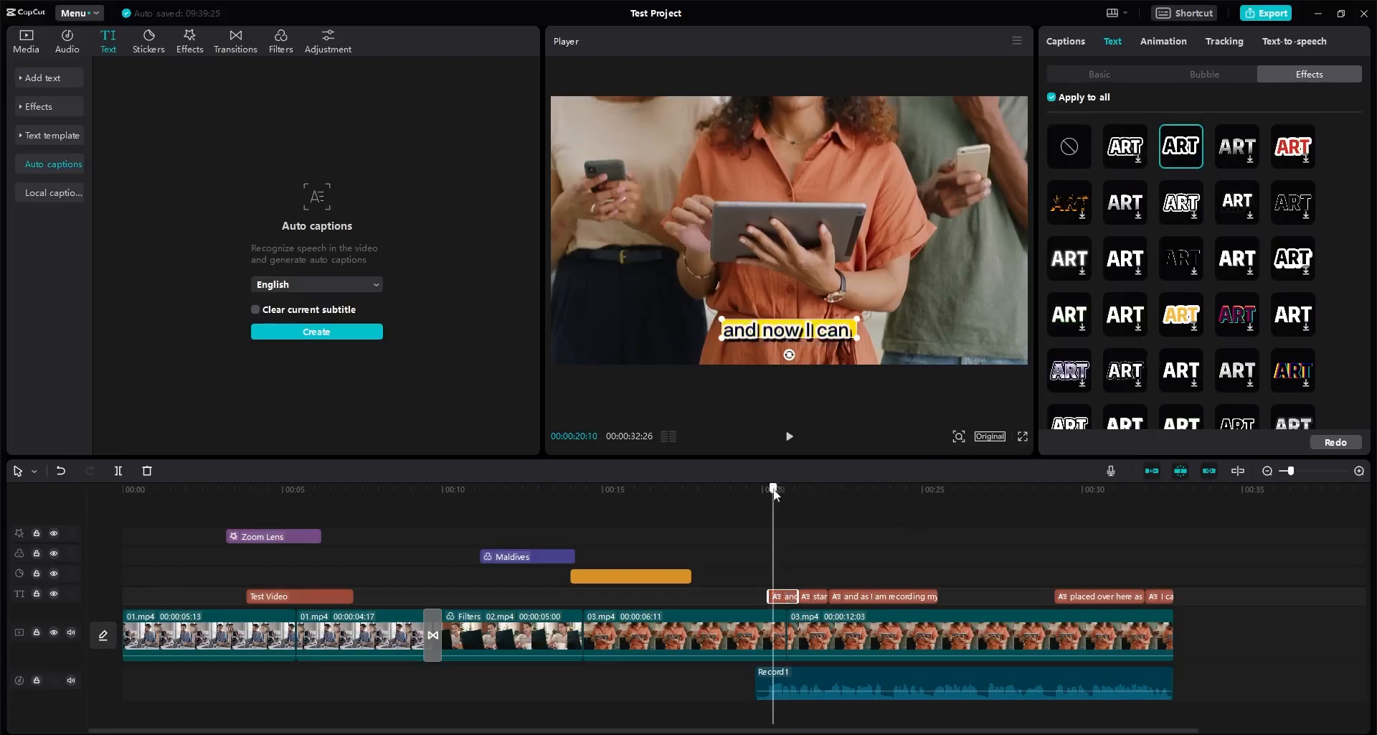
{"action": "left_click_drag", "start_coordinate": [792, 489], "coordinate": [887, 516]}
Step: Restyle all captions with the preset that puts white text on a black background
{"action": "left_click", "coordinate": [1126, 71]}
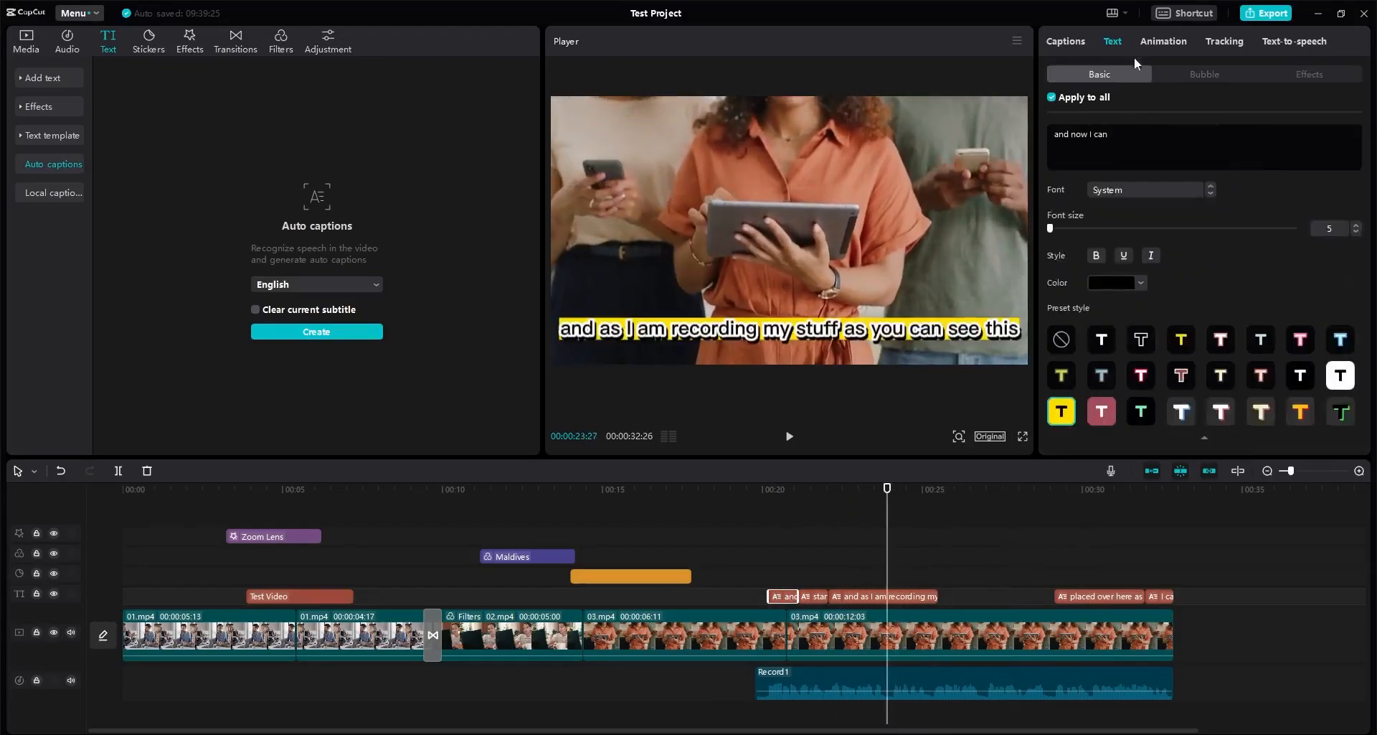
{"action": "scroll", "coordinate": [1209, 252], "scroll_direction": "down", "scroll_amount": 6}
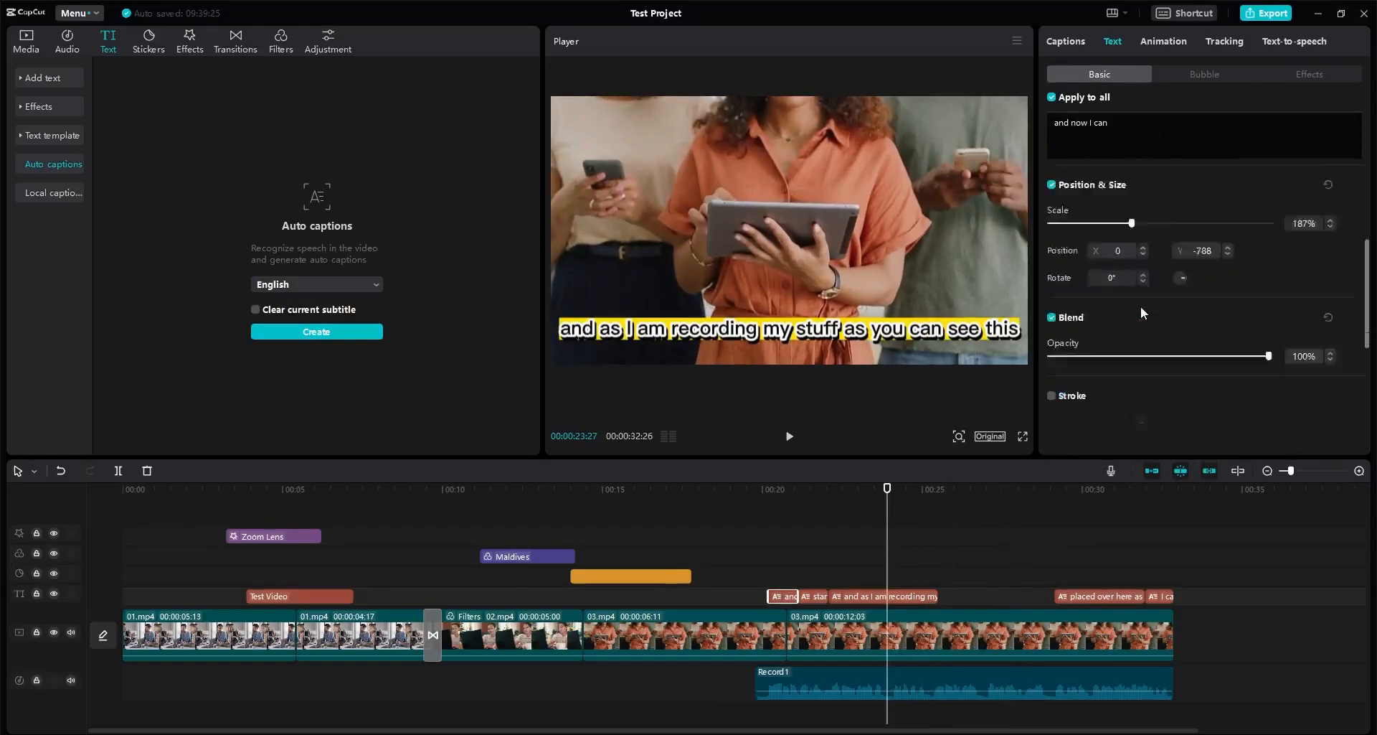
{"action": "scroll", "coordinate": [1141, 305], "scroll_direction": "down", "scroll_amount": 3}
{"action": "scroll", "coordinate": [1144, 305], "scroll_direction": "up", "scroll_amount": 8}
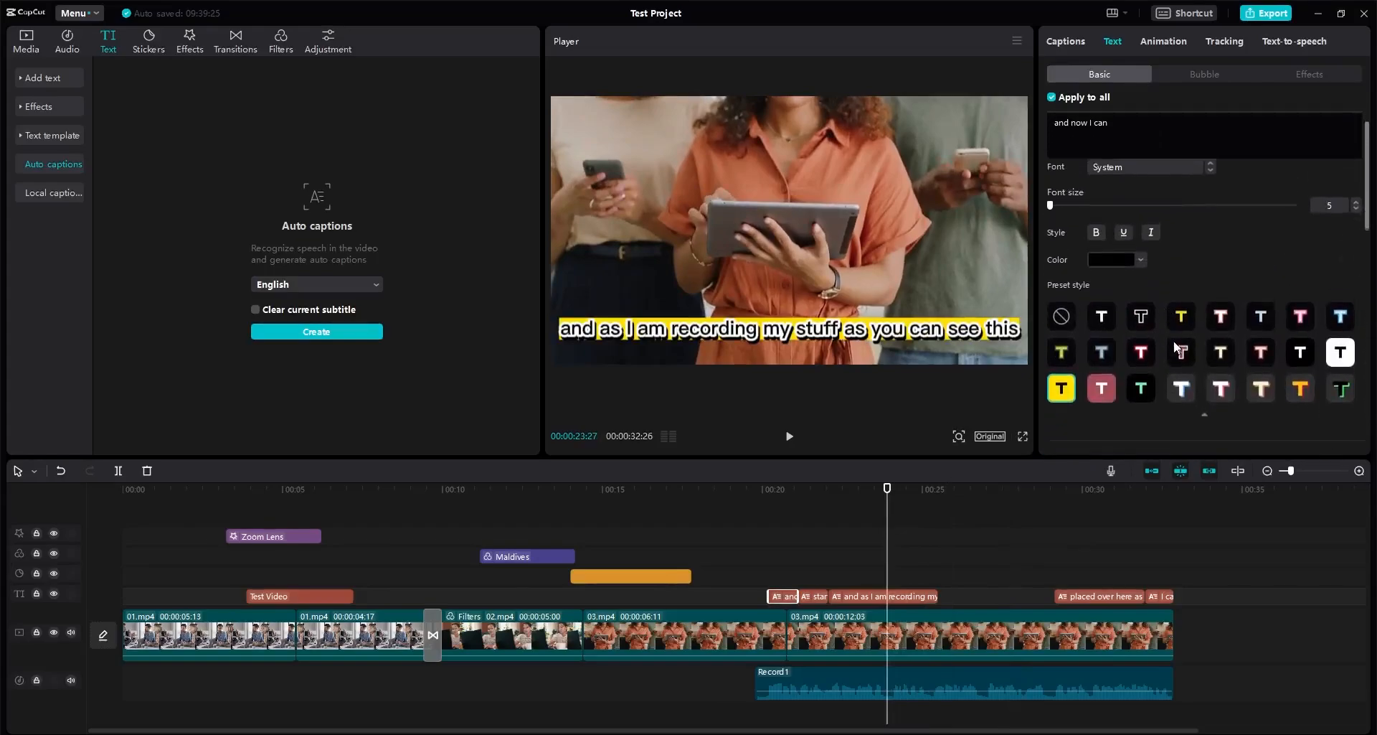
{"action": "scroll", "coordinate": [1174, 340], "scroll_direction": "down", "scroll_amount": 1}
{"action": "left_click", "coordinate": [1220, 331]}
{"action": "left_click", "coordinate": [1205, 352]}
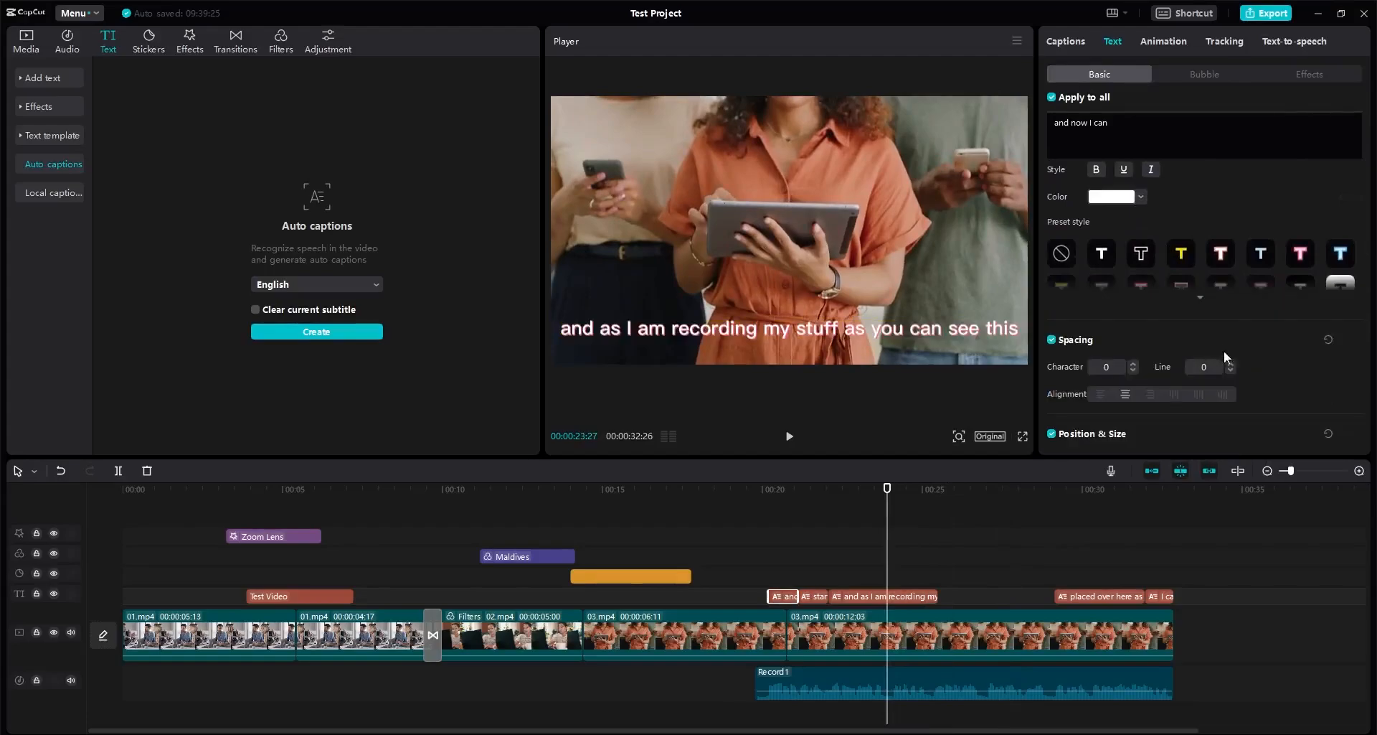
{"action": "left_click", "coordinate": [1202, 298]}
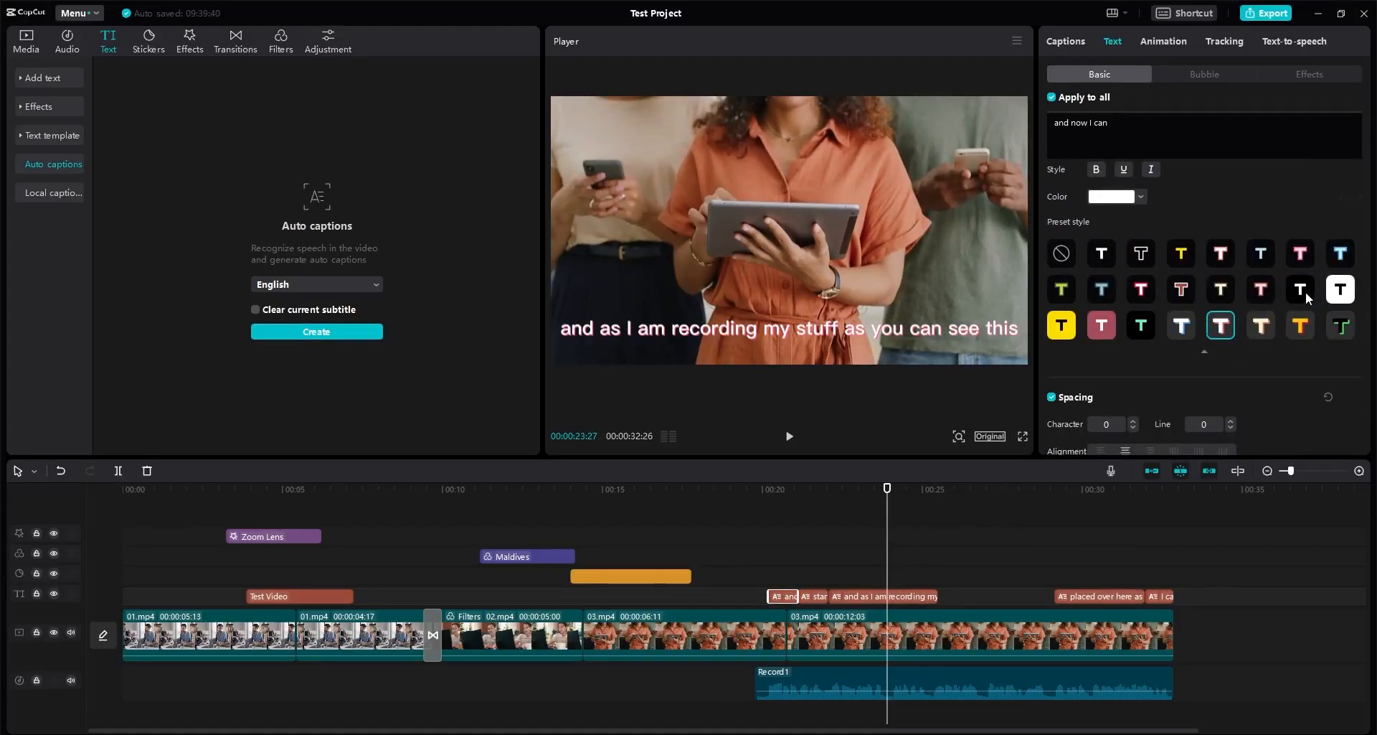
{"action": "left_click", "coordinate": [1304, 290]}
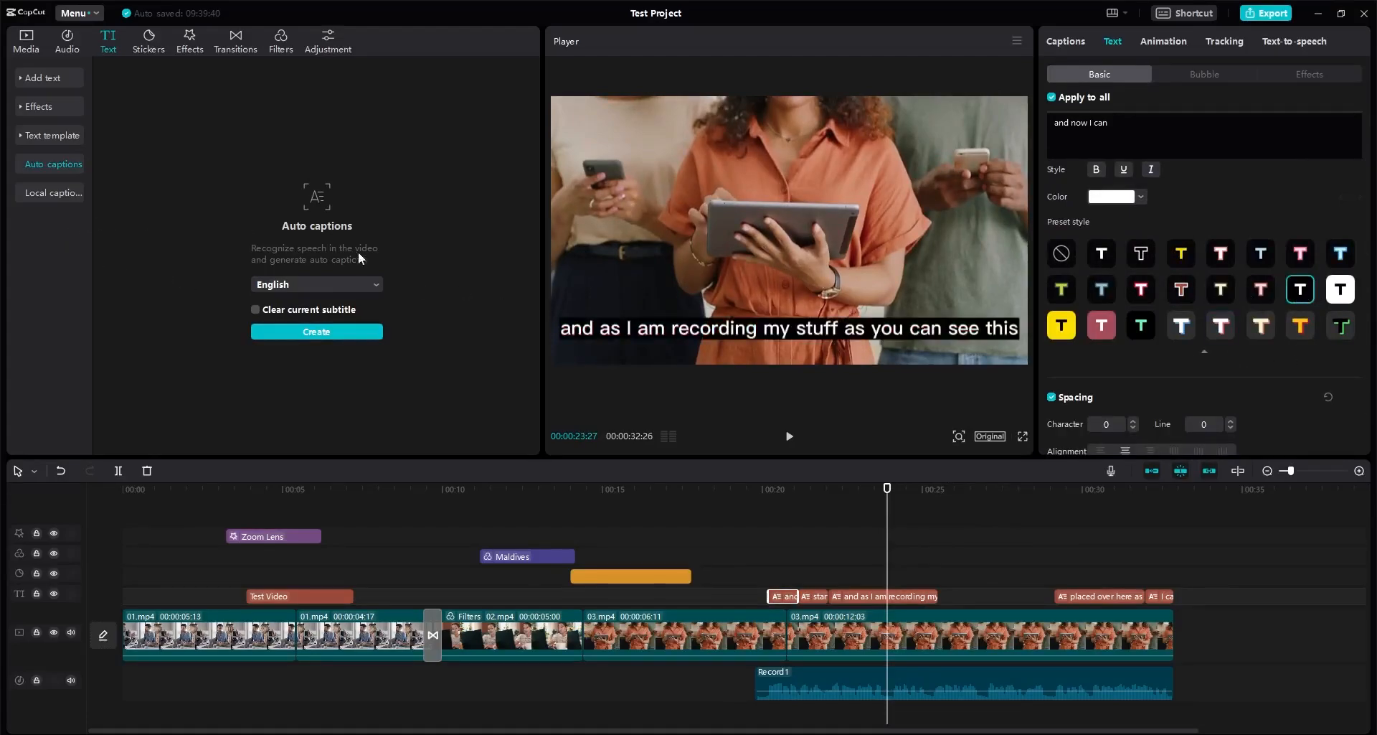
Step: Look at the local caption import option and the loop and in animations offered for captions
{"action": "left_click", "coordinate": [42, 192]}
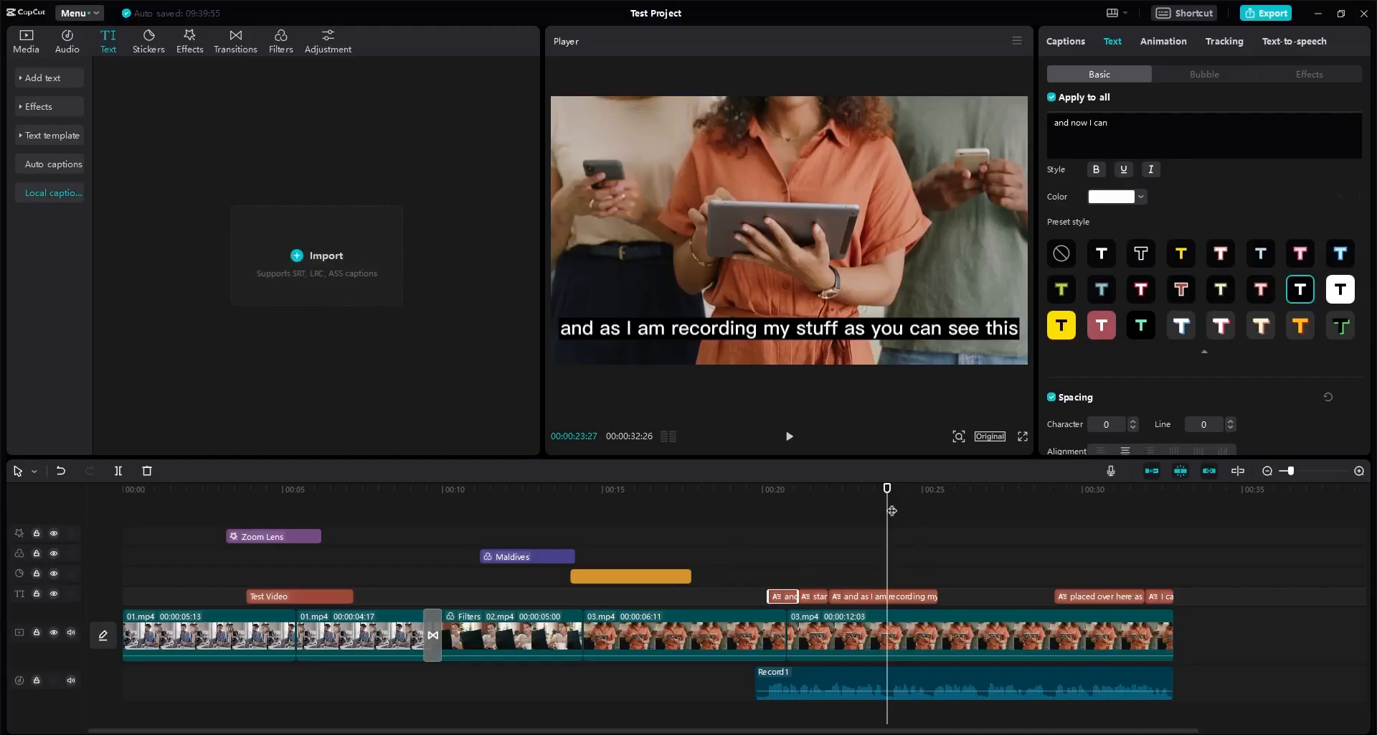
{"action": "left_click_drag", "start_coordinate": [888, 502], "coordinate": [1012, 559]}
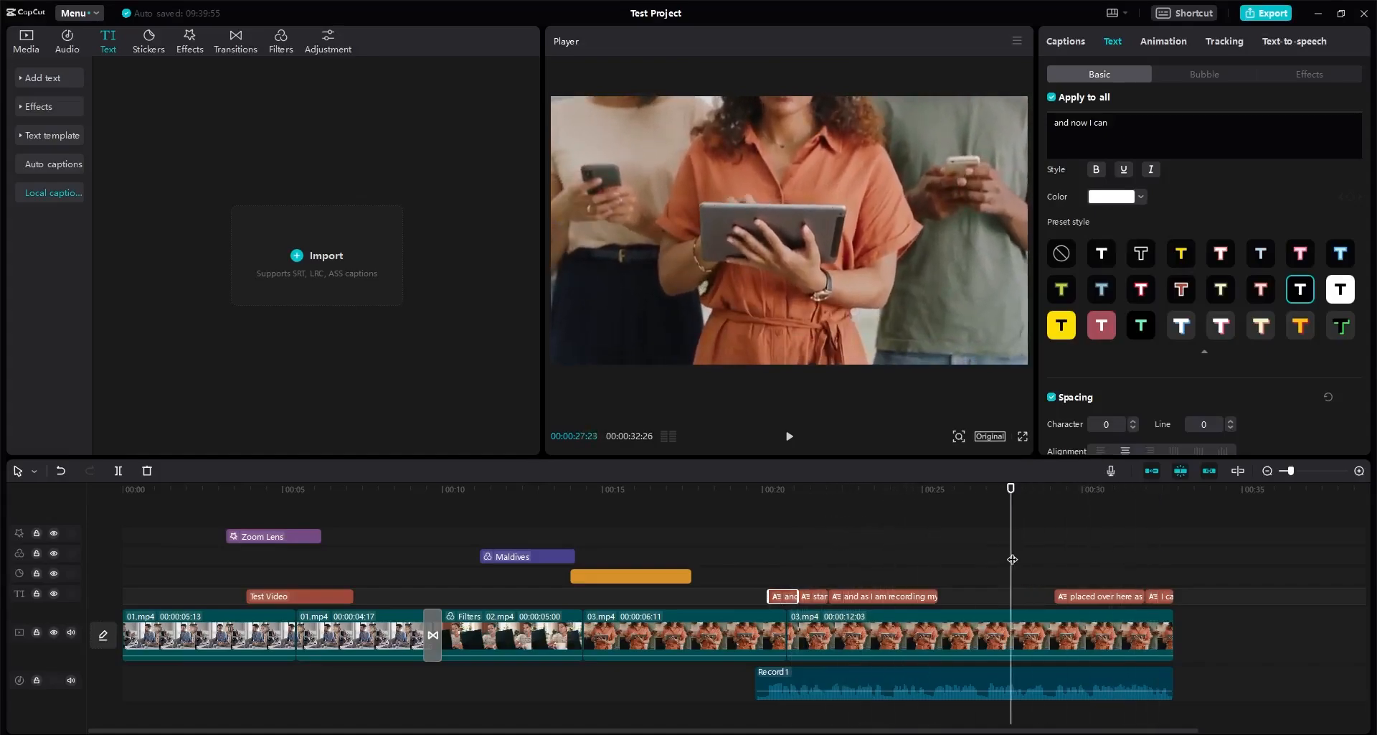
{"action": "left_click", "coordinate": [1160, 45]}
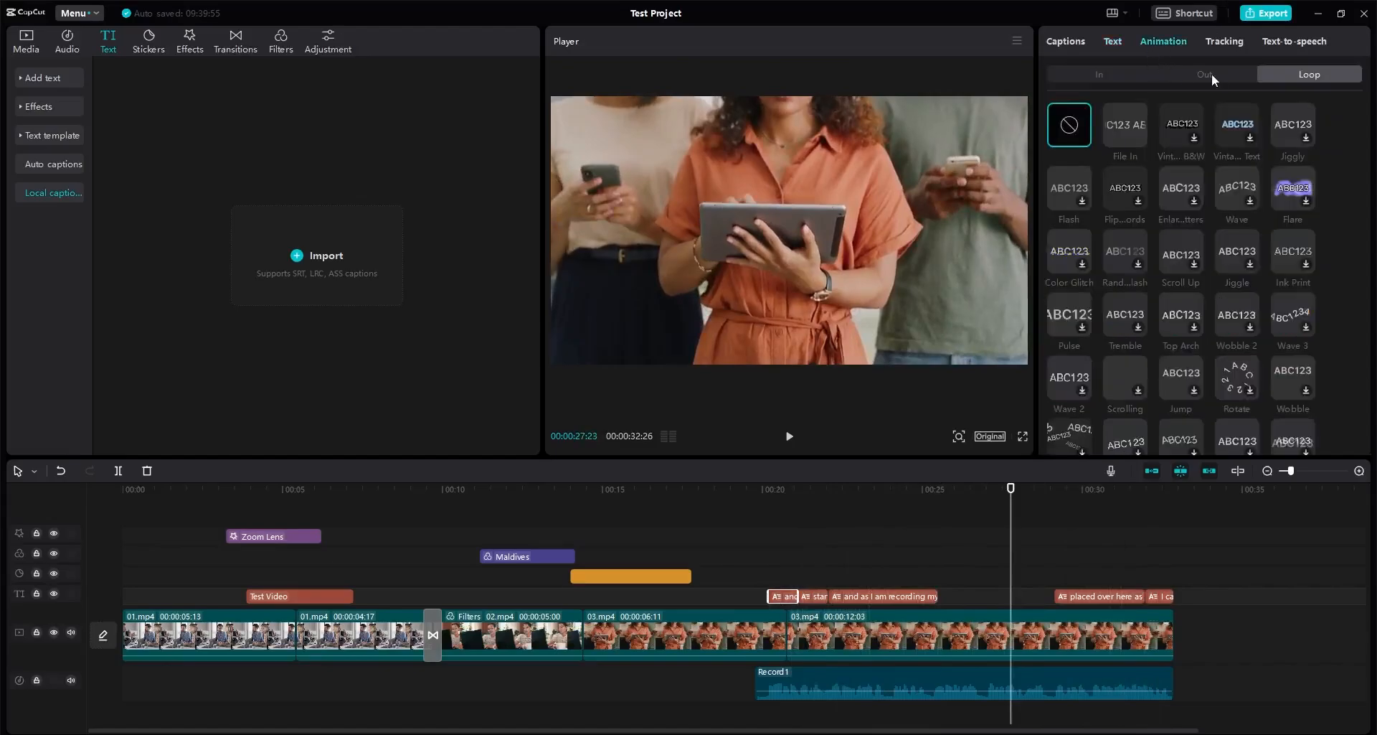
{"action": "left_click", "coordinate": [1082, 79]}
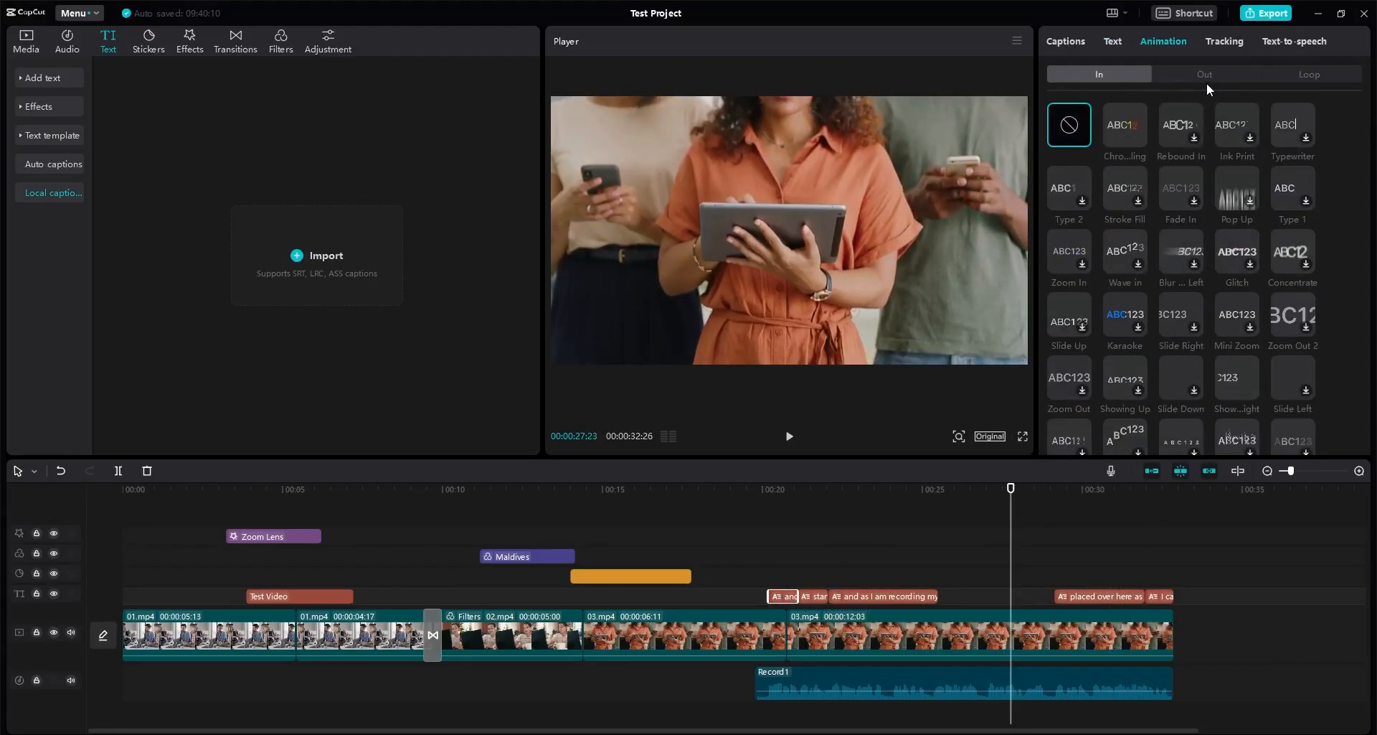
{"action": "left_click_drag", "start_coordinate": [1051, 486], "coordinate": [981, 494]}
Step: Play back the restyled captions from 00:00:20:18 and stop during the "and as I am recording" caption
{"action": "left_click", "coordinate": [988, 677]}
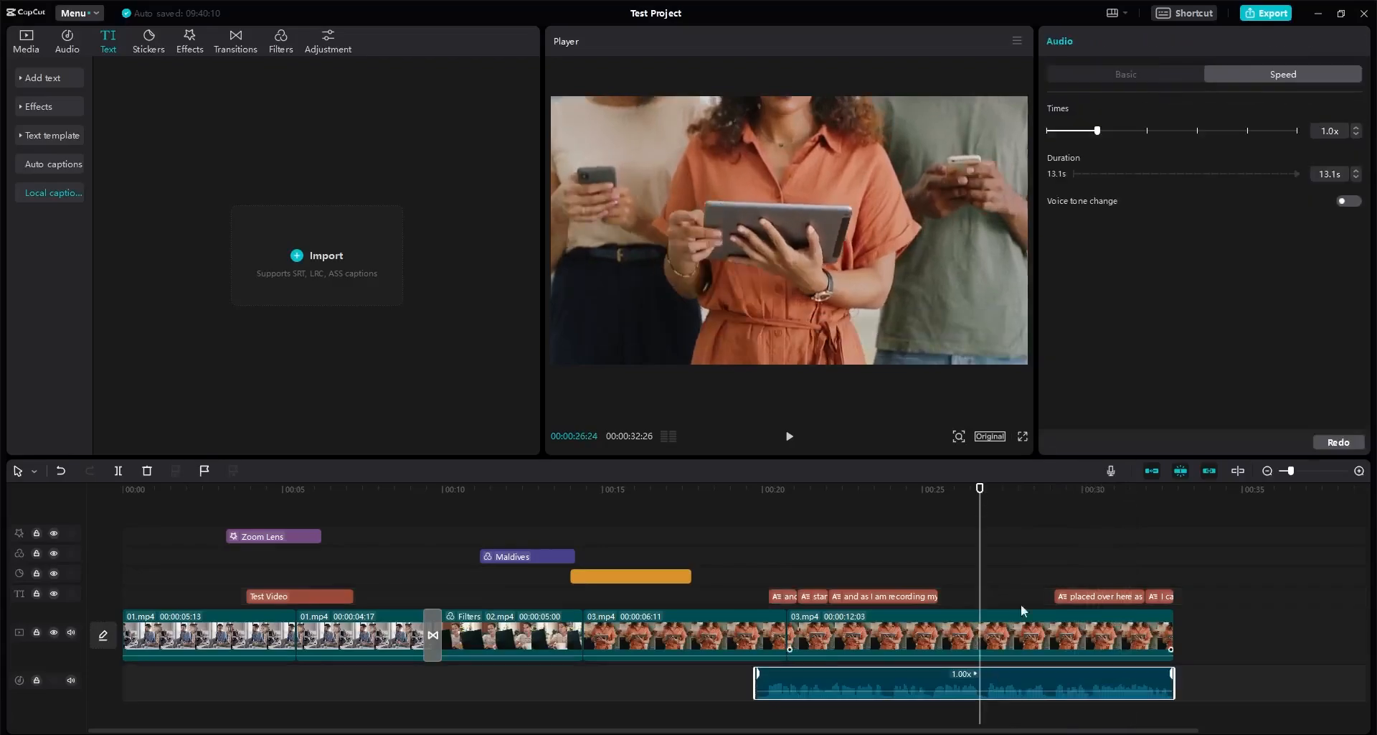
{"action": "left_click", "coordinate": [782, 501]}
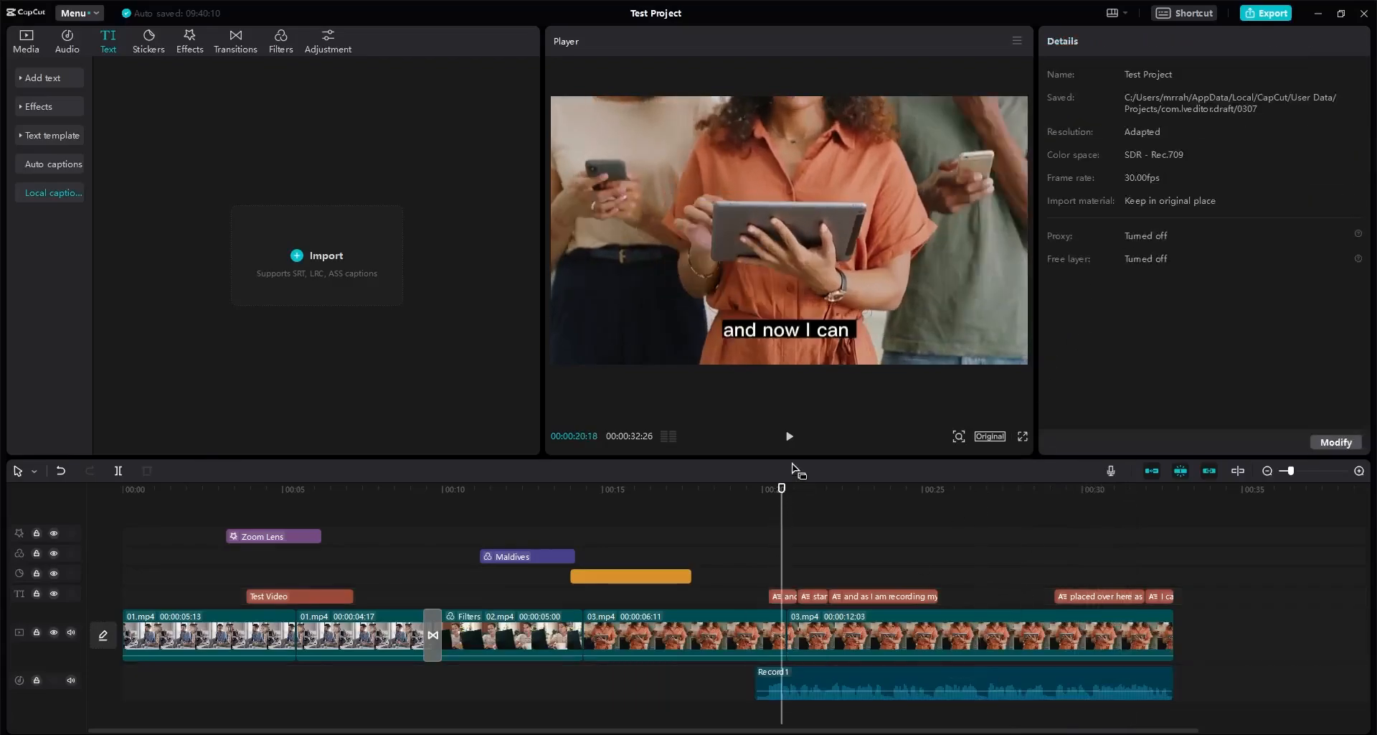
{"action": "left_click", "coordinate": [789, 437]}
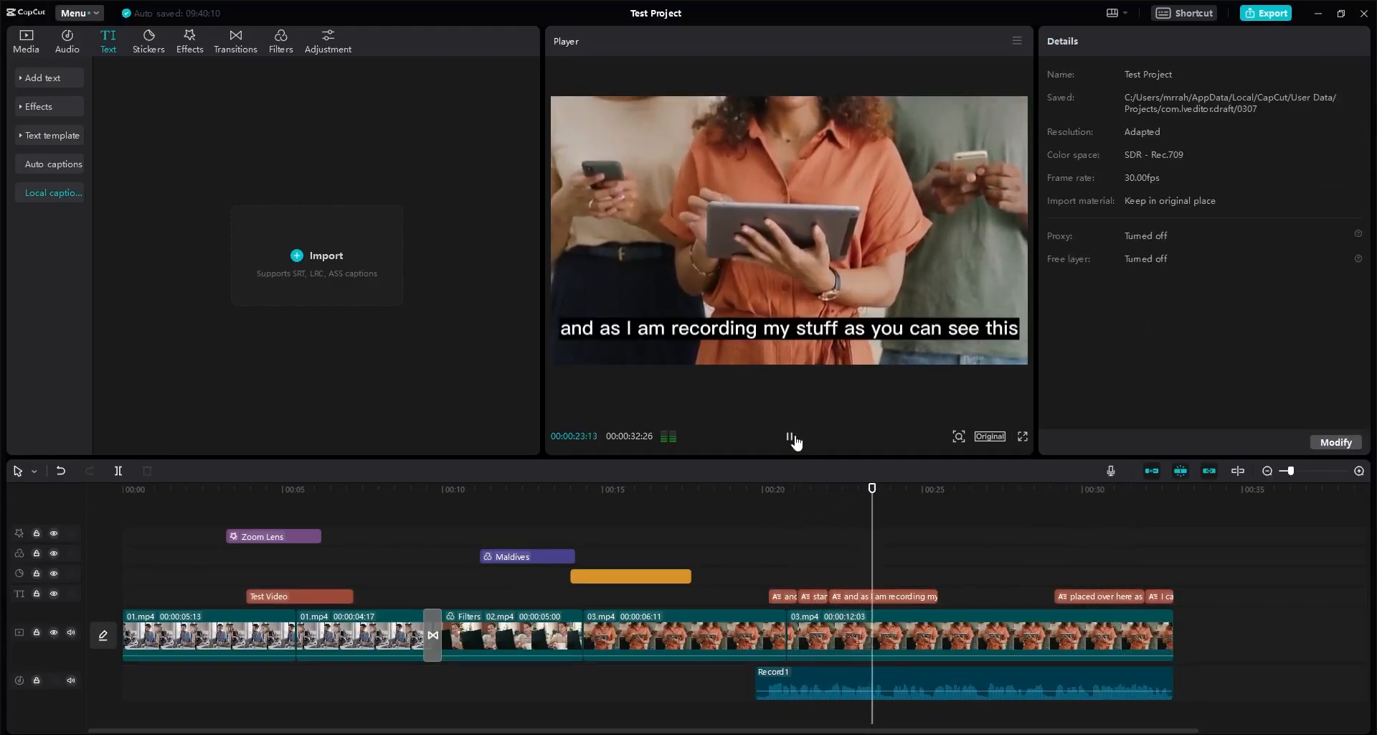
{"action": "left_click", "coordinate": [792, 437]}
Step: Turn on noise reduction for the Record1 audio clip and listen to it from 00:00:20:16
{"action": "left_click", "coordinate": [918, 680]}
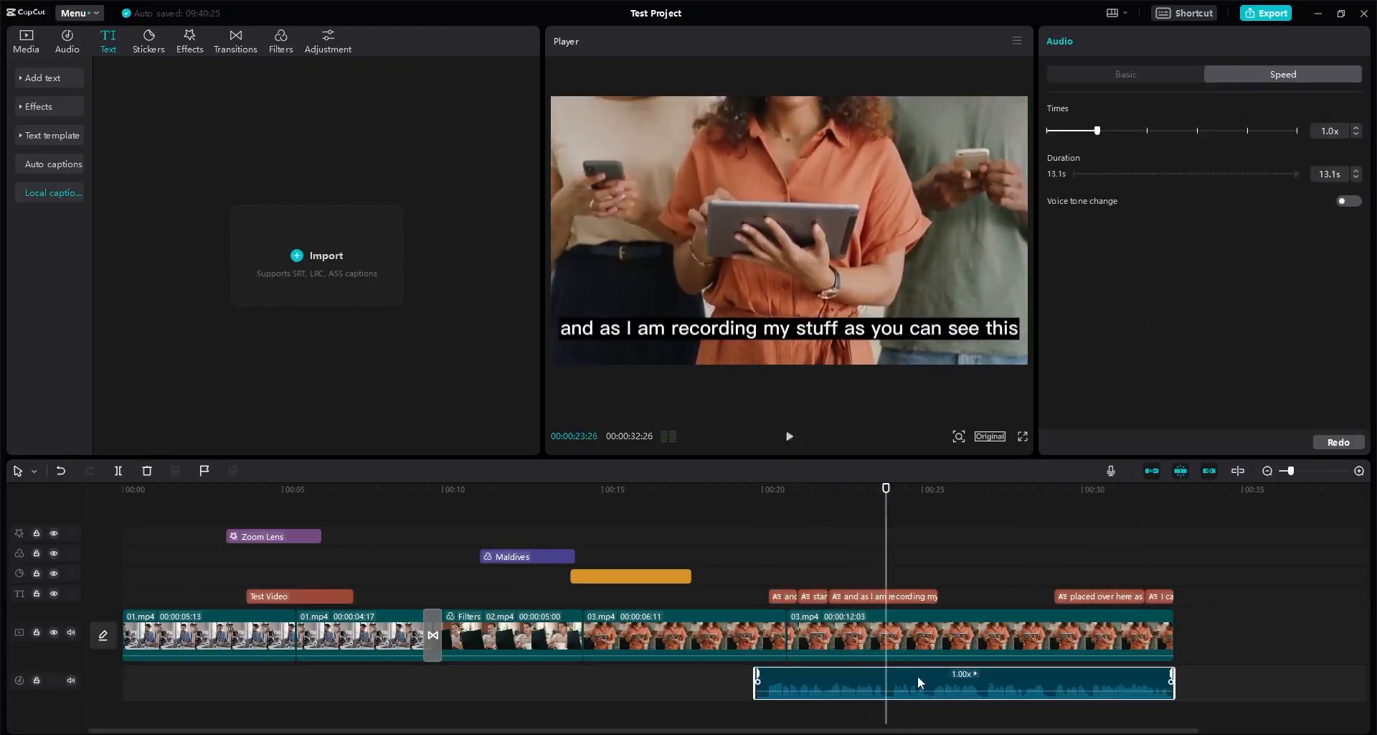
{"action": "left_click", "coordinate": [1141, 74]}
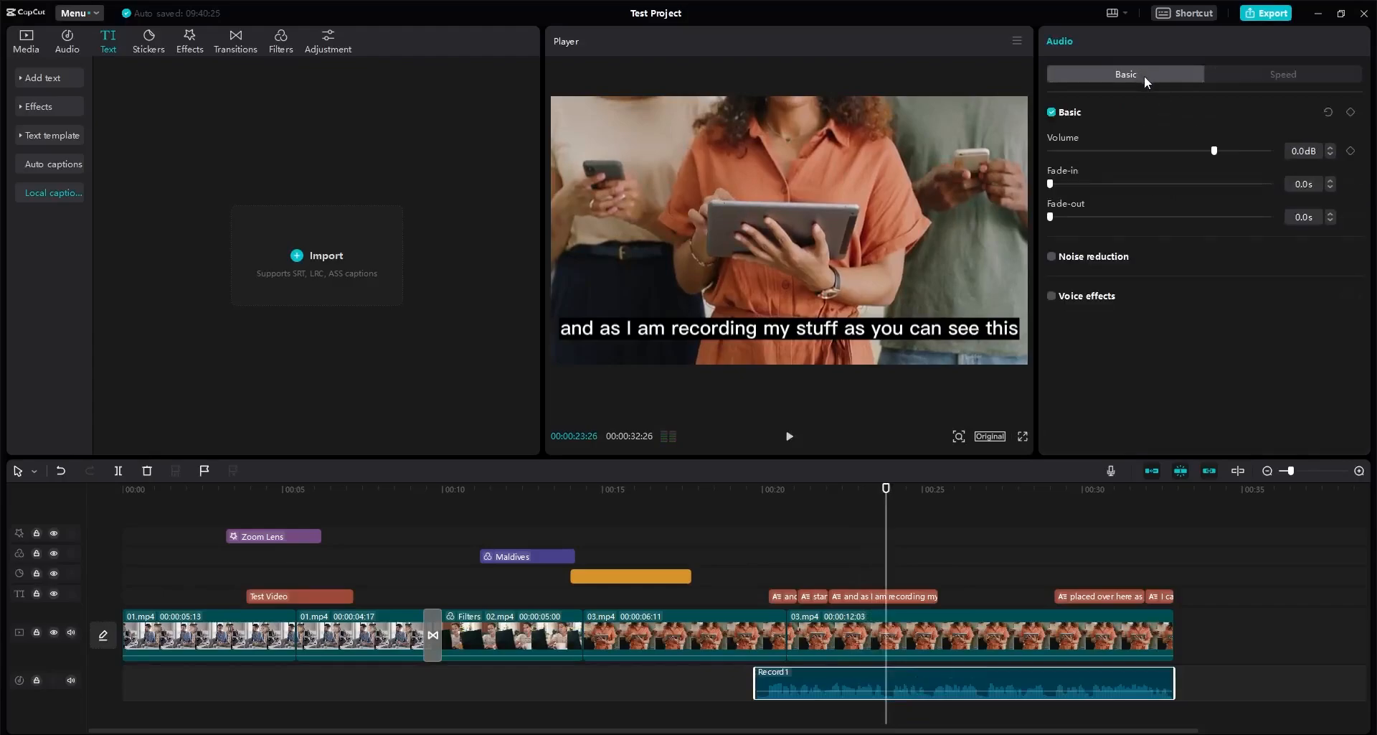
{"action": "left_click", "coordinate": [1053, 257]}
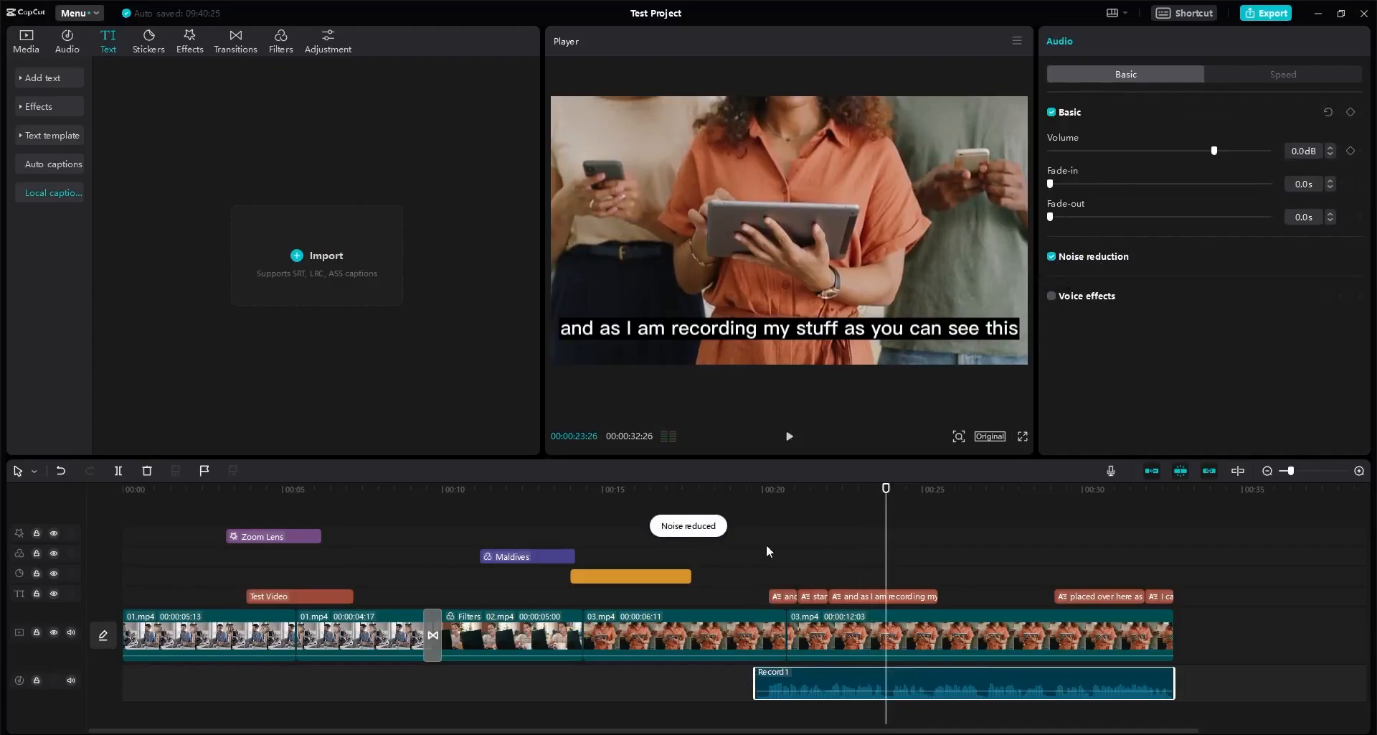
{"action": "left_click", "coordinate": [780, 490]}
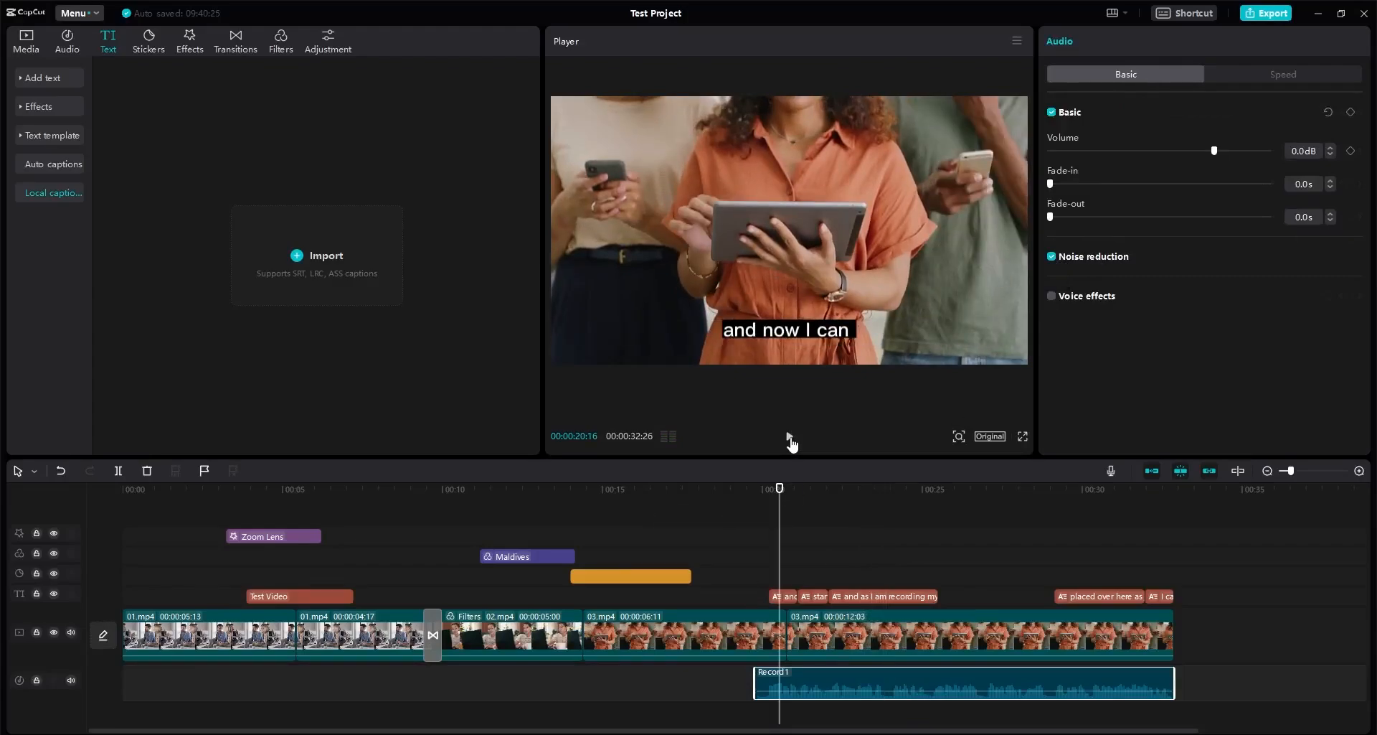
{"action": "left_click", "coordinate": [790, 437]}
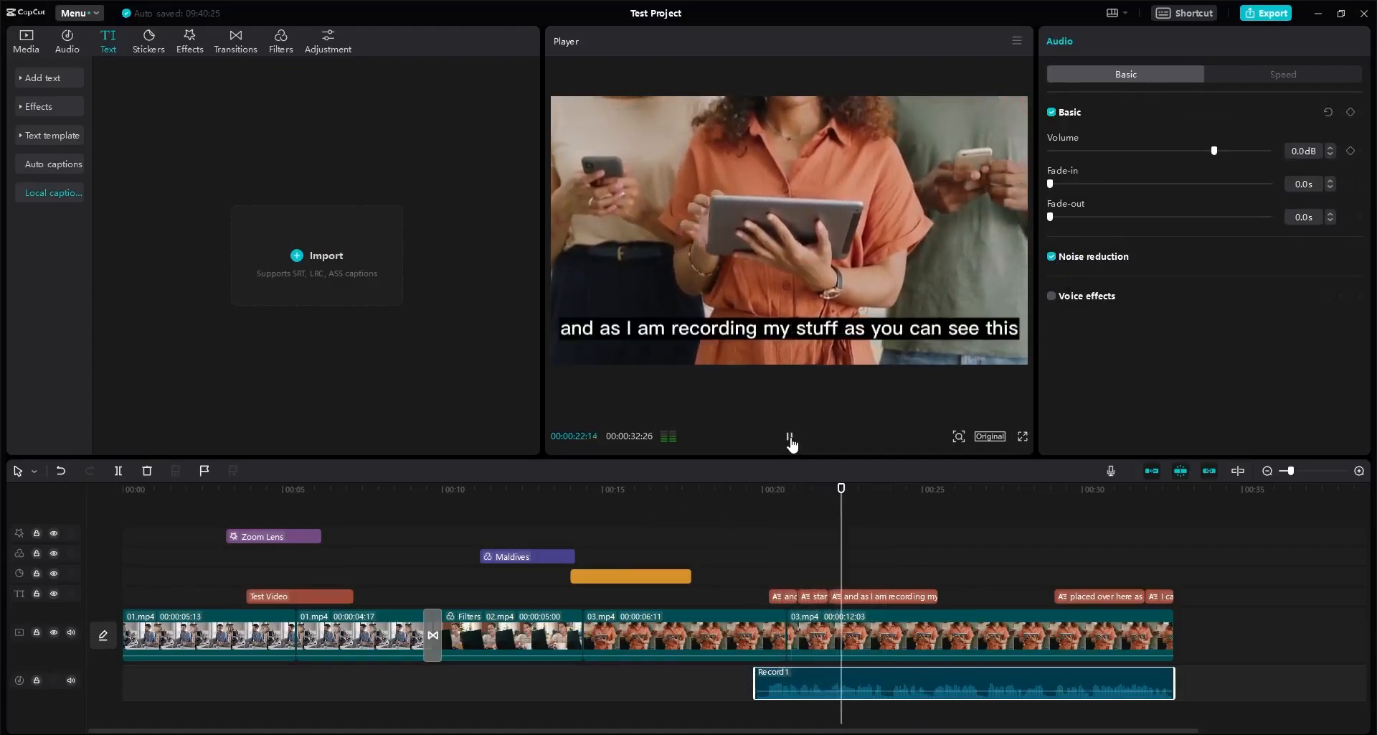
{"action": "left_click", "coordinate": [790, 437]}
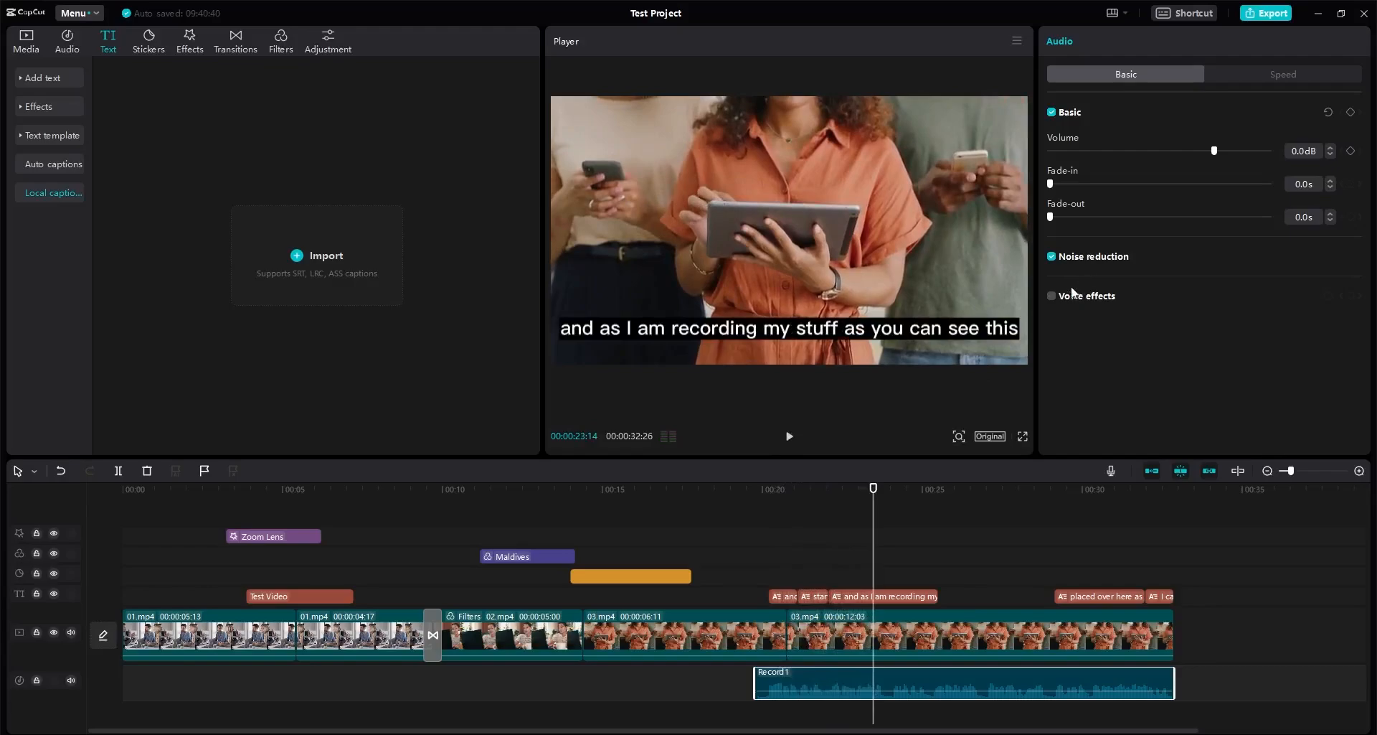
Step: Enable voice effects on the Record1 audio clip with the Deep effect and listen to it from 00:00:20:15
{"action": "left_click", "coordinate": [1052, 297]}
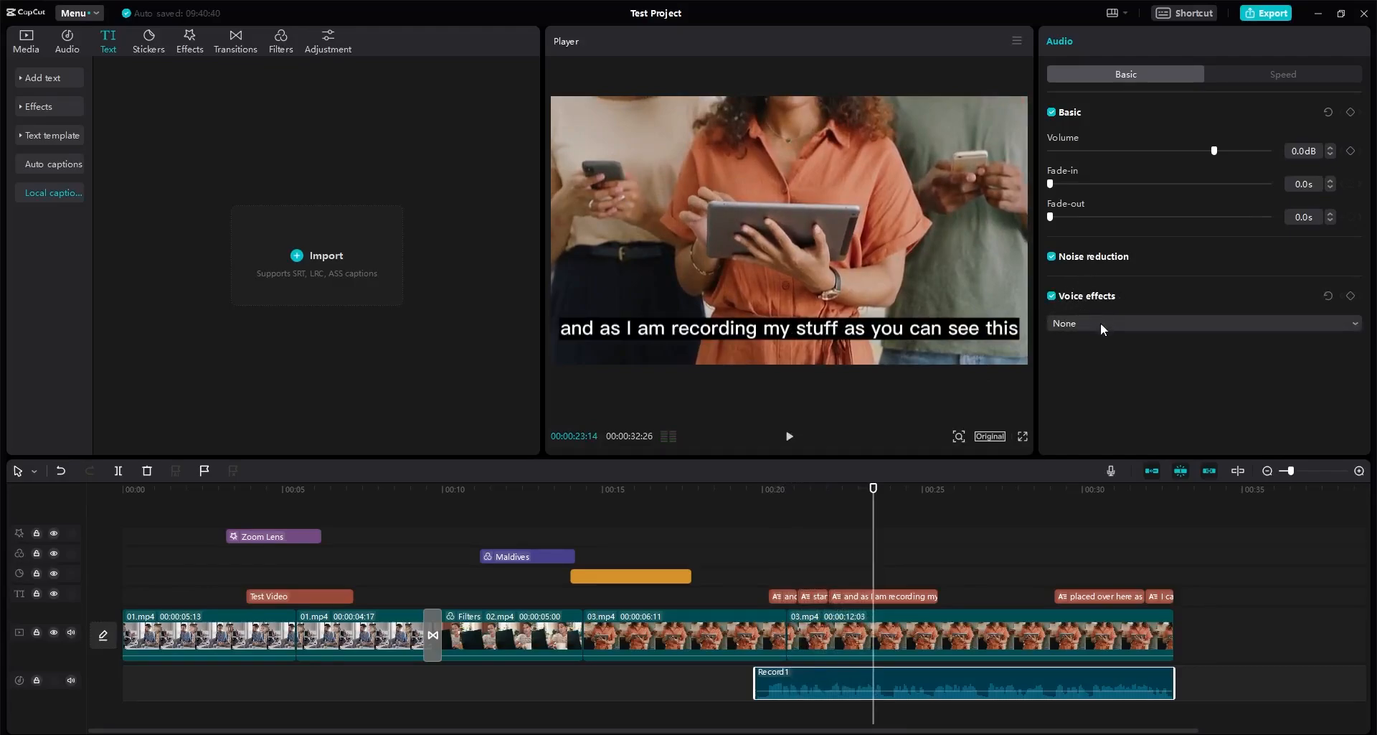
{"action": "left_click", "coordinate": [1101, 326]}
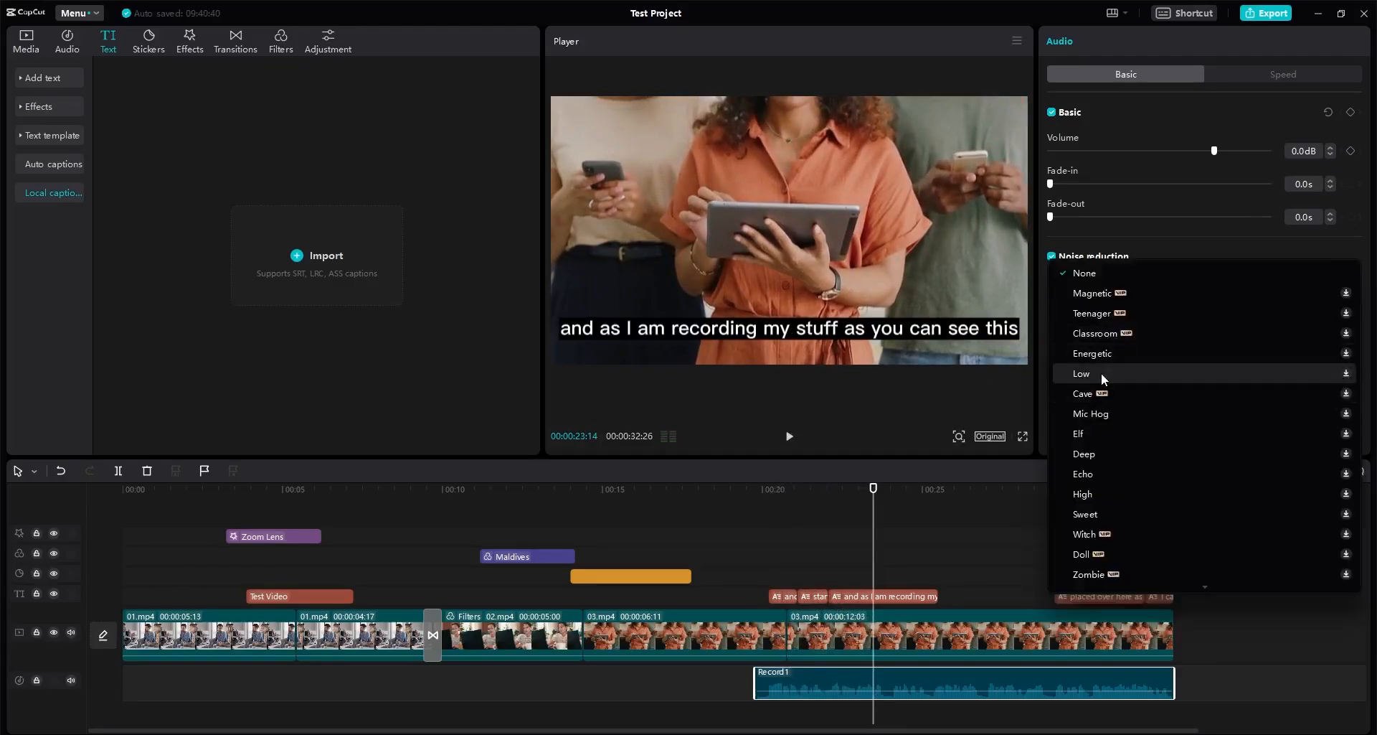
{"action": "left_click", "coordinate": [1096, 454]}
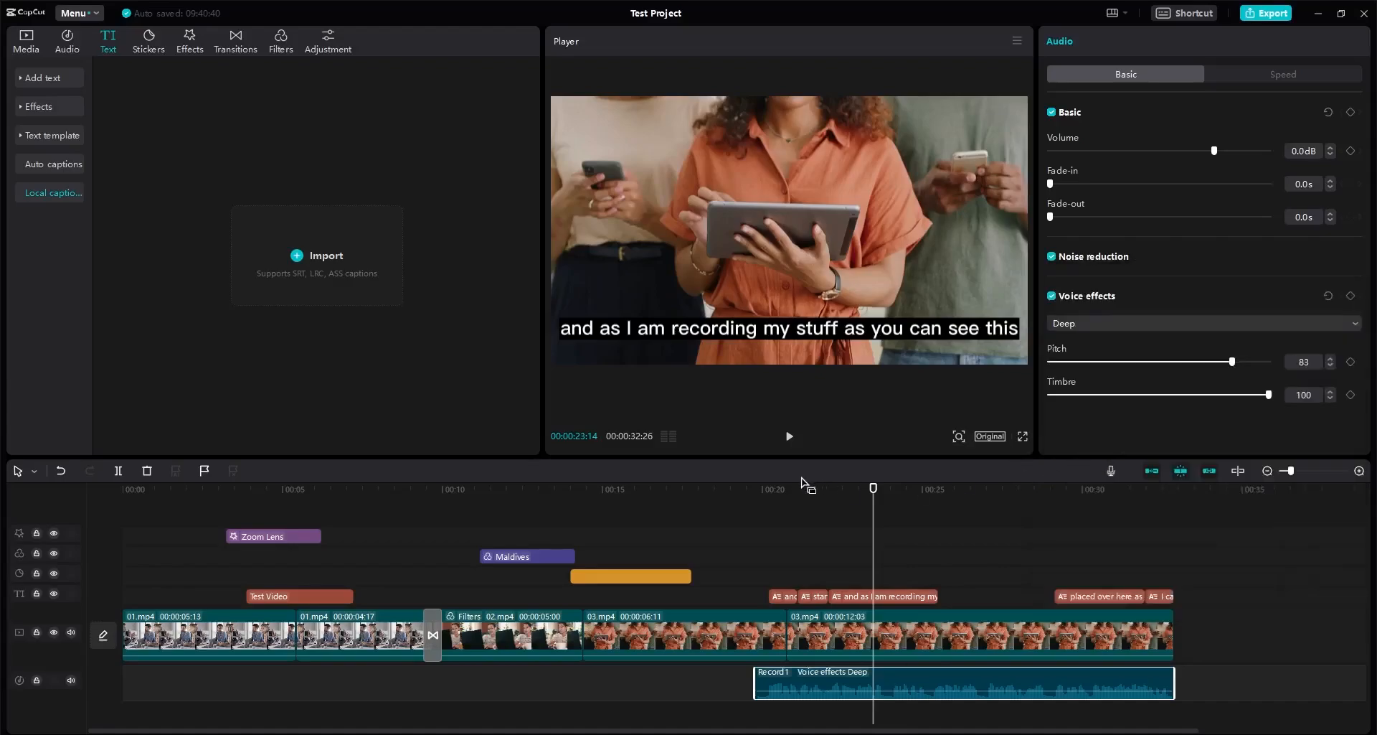
{"action": "left_click", "coordinate": [779, 489]}
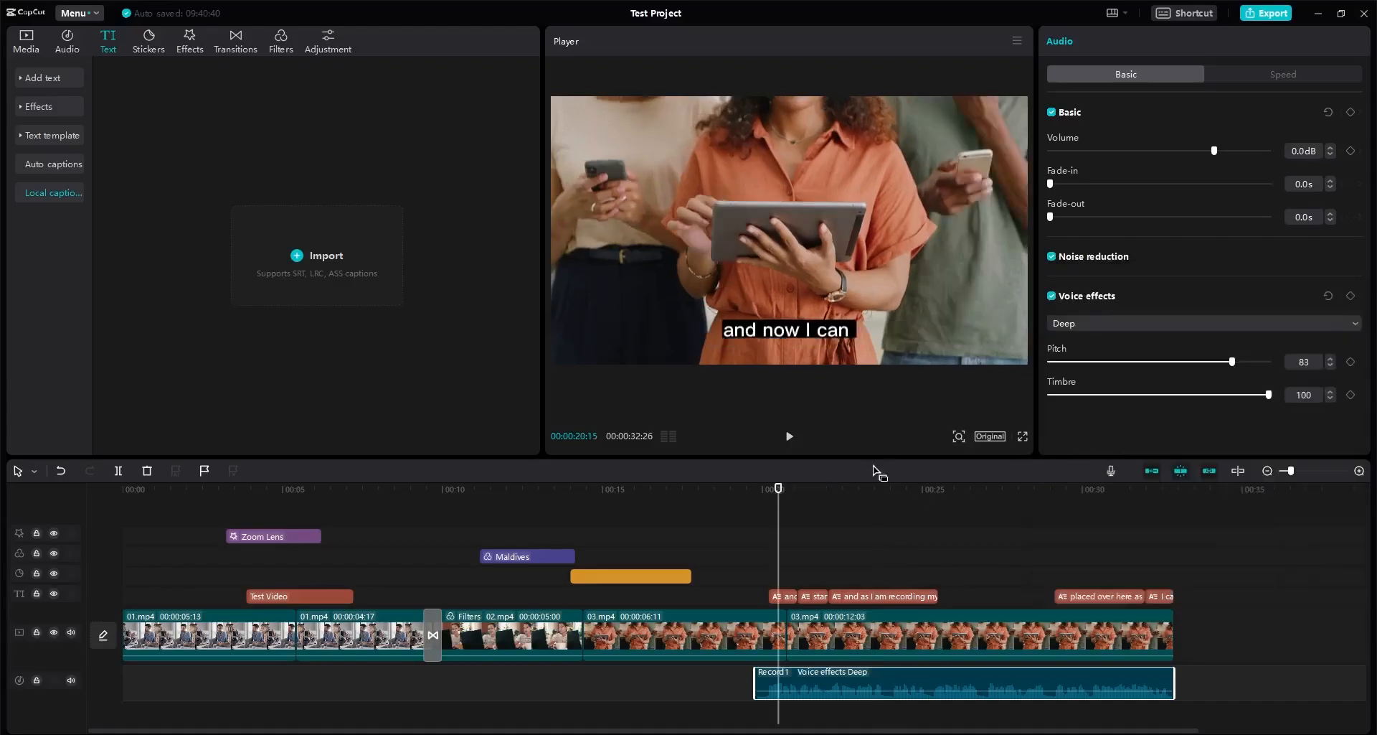
{"action": "left_click", "coordinate": [788, 439]}
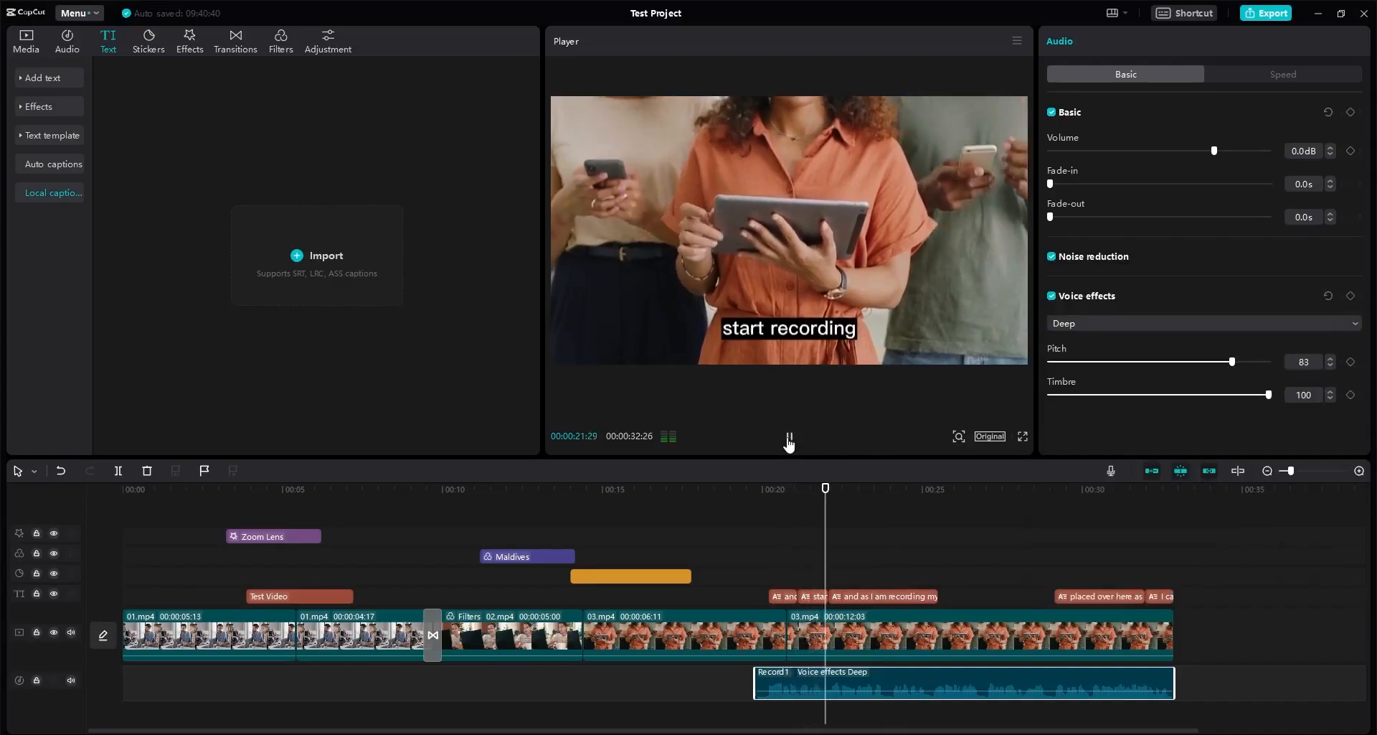
{"action": "left_click", "coordinate": [788, 439]}
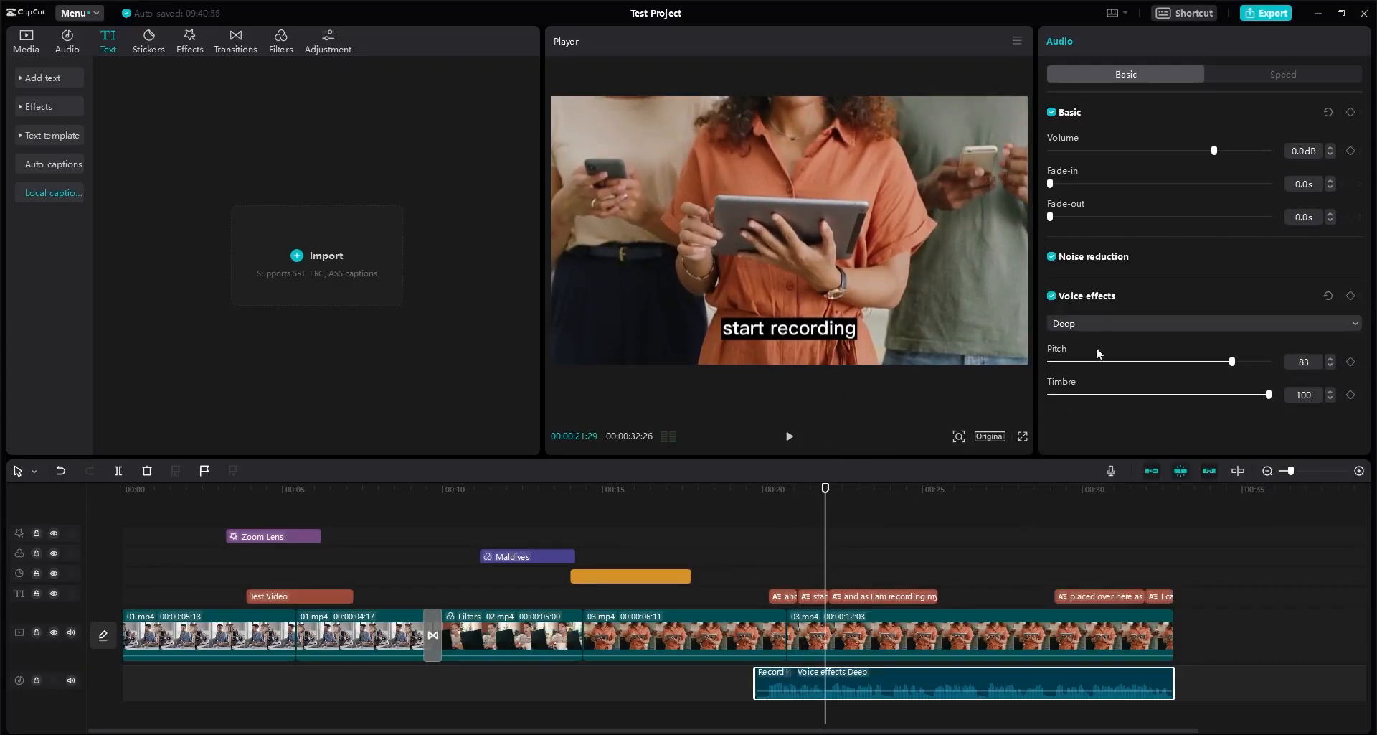
Step: Switch the Record1 voice effect to High and listen to the recording from 00:00:21:29
{"action": "left_click", "coordinate": [1098, 326]}
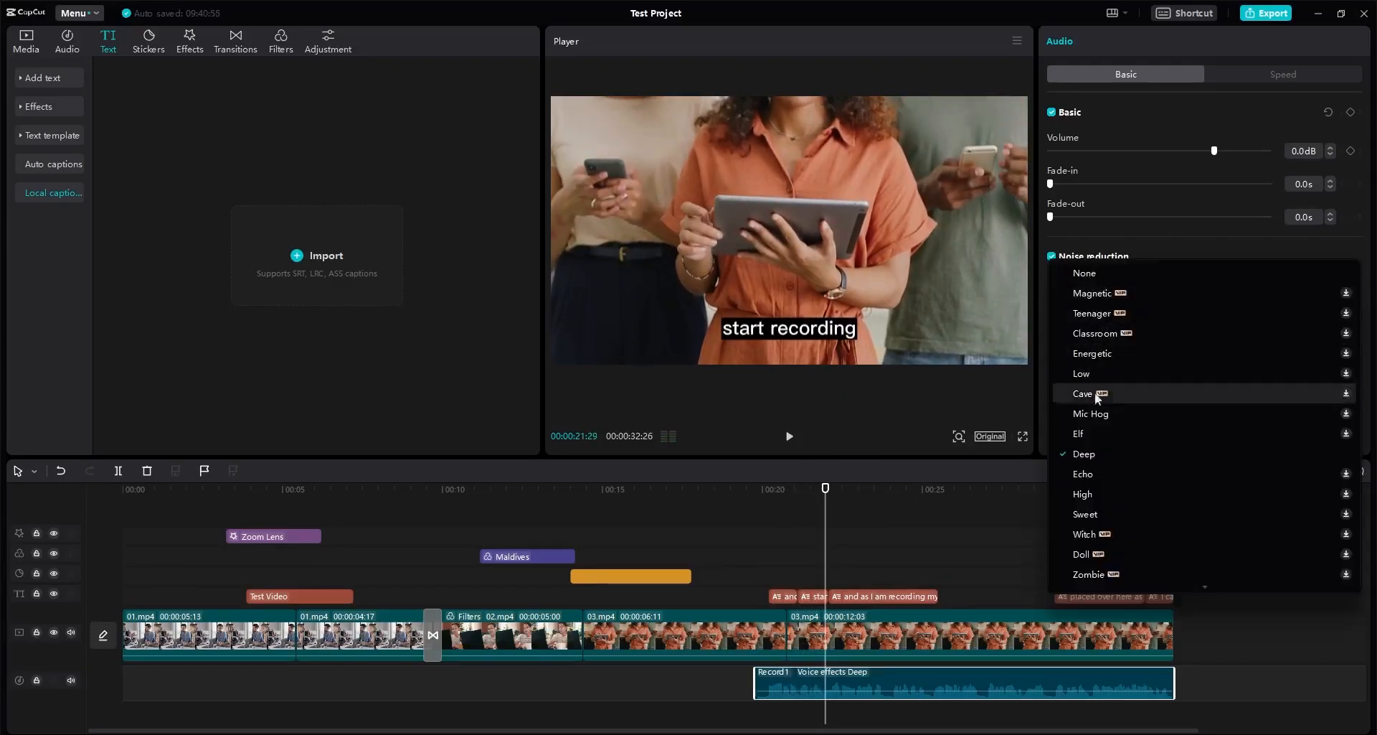
{"action": "scroll", "coordinate": [1094, 402], "scroll_direction": "down", "scroll_amount": 2}
{"action": "left_click", "coordinate": [1091, 428]}
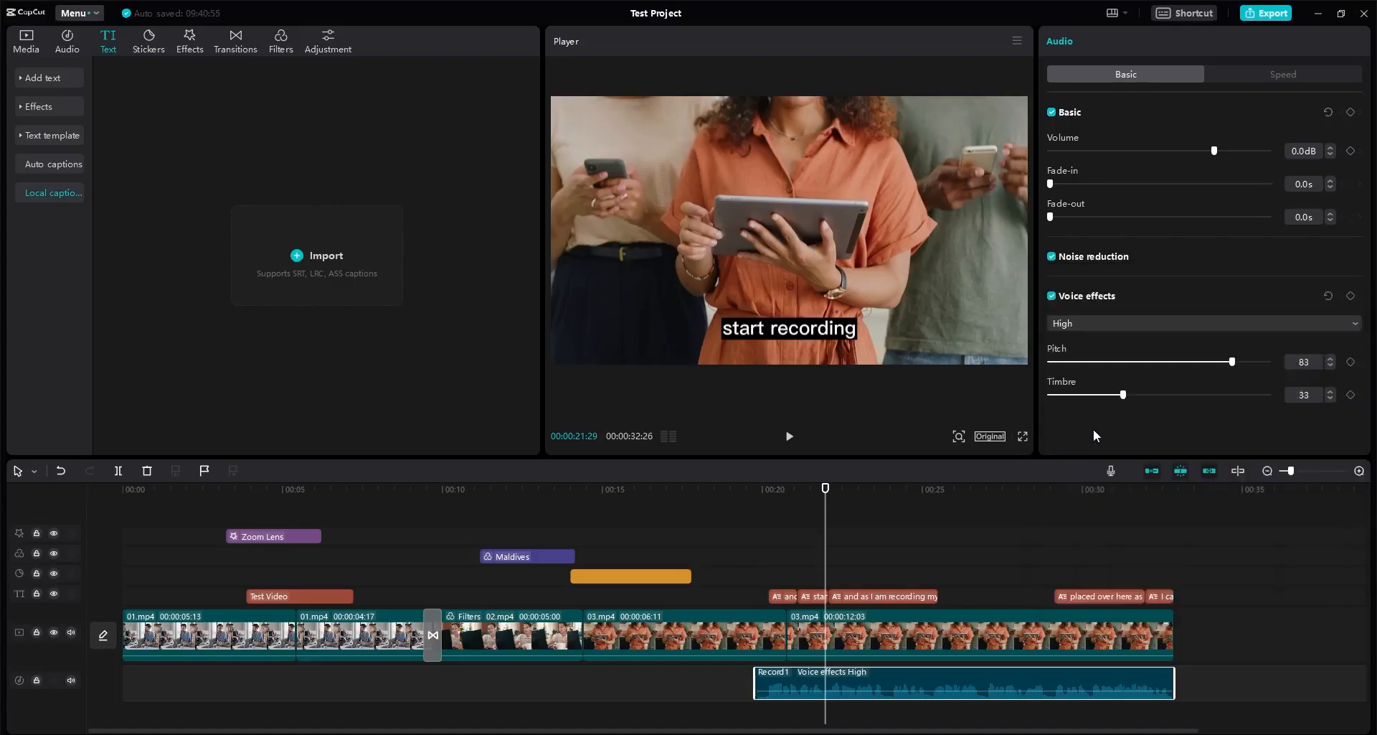
{"action": "left_click", "coordinate": [791, 438]}
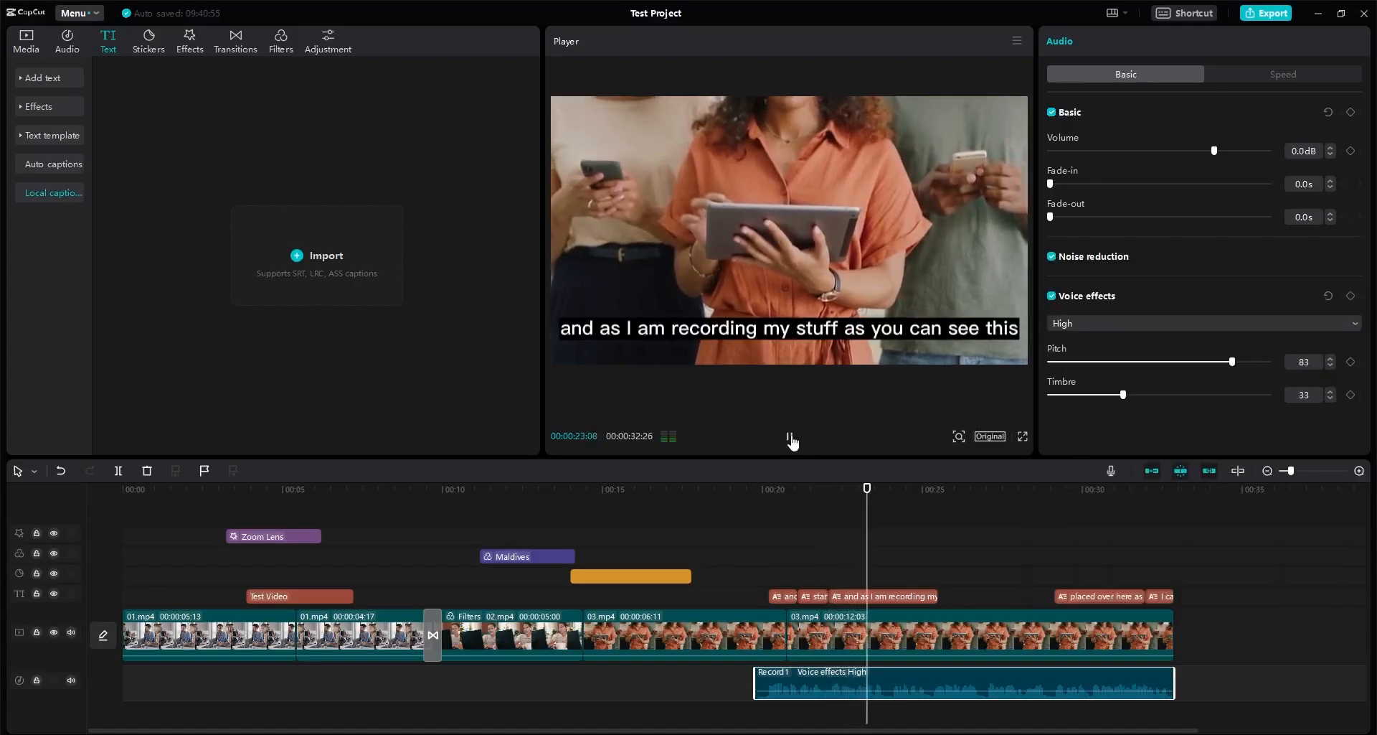
{"action": "left_click", "coordinate": [790, 437]}
Step: Set the High voice effect's pitch to 35 and timbre to 19, and look at the clip's speed settings
{"action": "left_click_drag", "start_coordinate": [1232, 362], "coordinate": [1120, 363]}
{"action": "left_click", "coordinate": [1128, 394]}
{"action": "left_click", "coordinate": [1254, 75]}
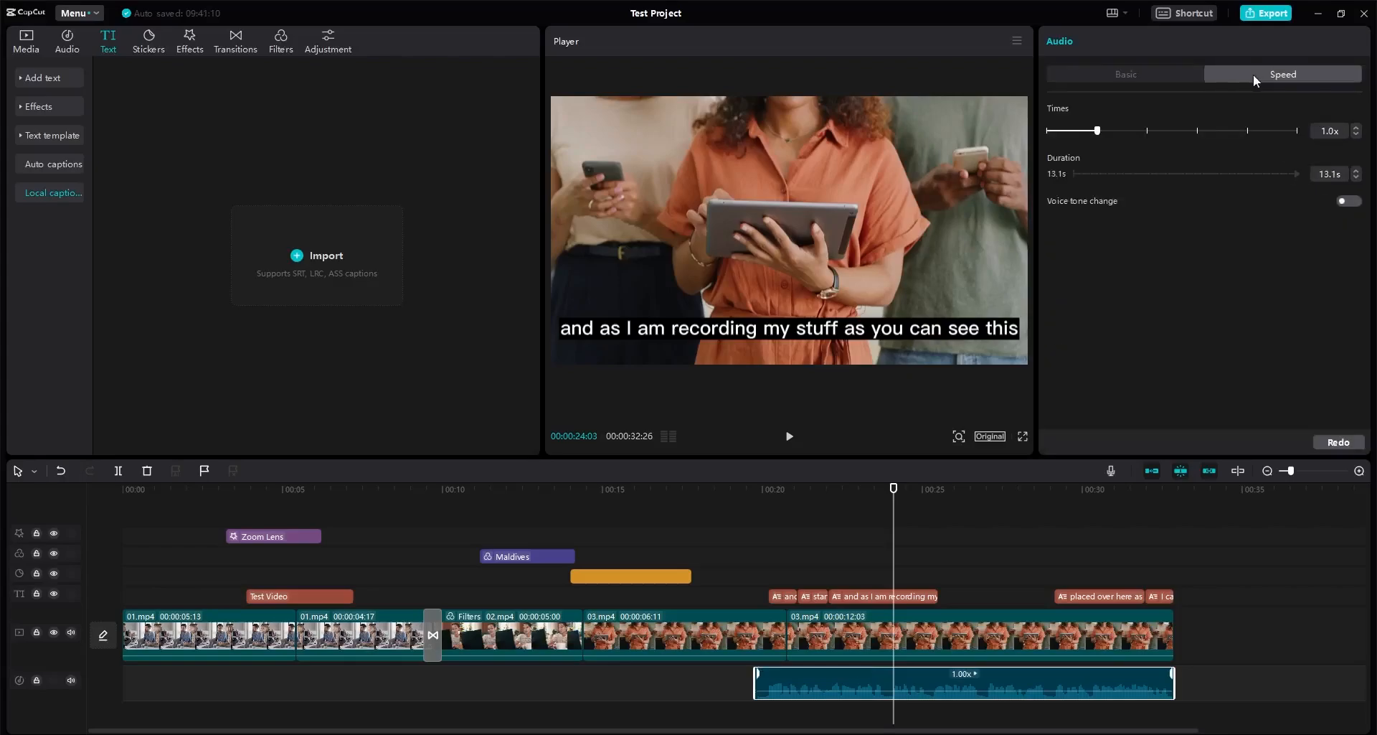
{"action": "left_click", "coordinate": [1151, 74]}
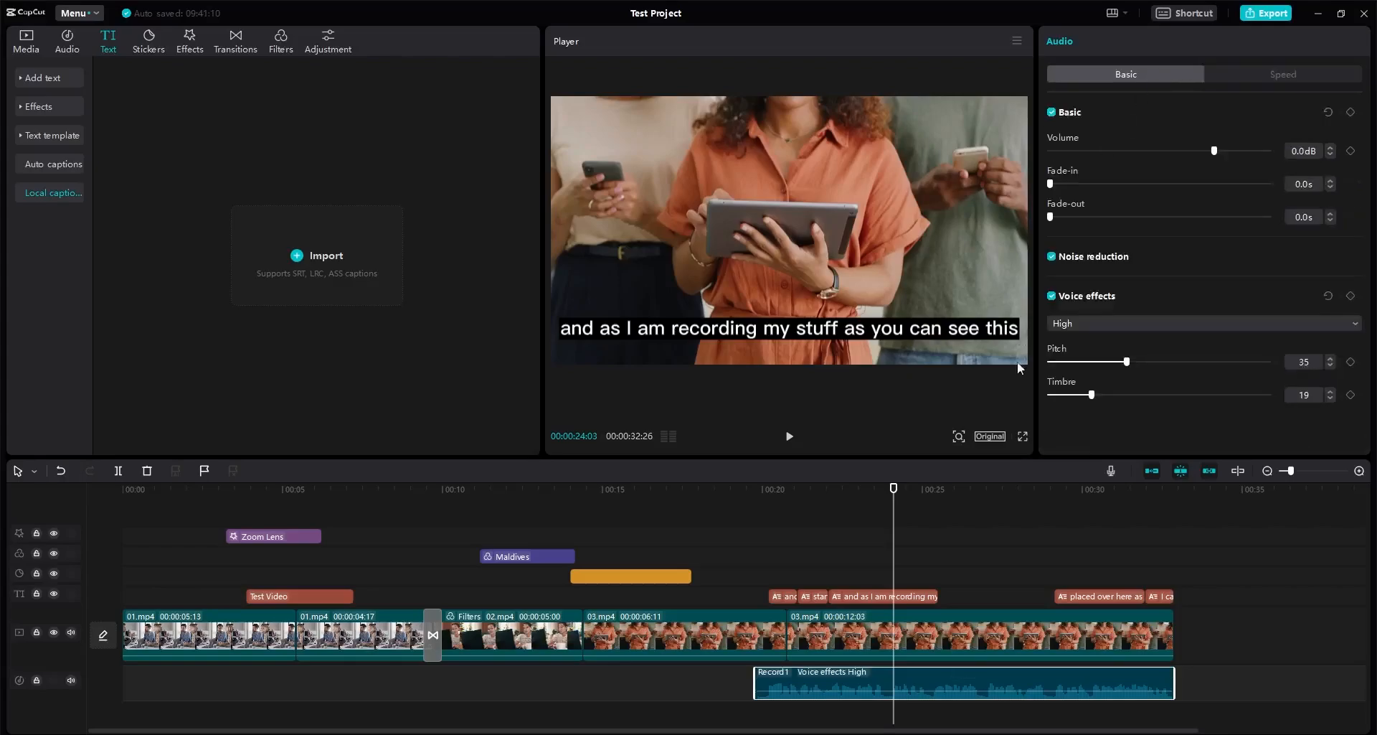
Step: Stabilize the last 03.mp4 clip, trying the Minimum cut and Most stable levels and settling on Recommended
{"action": "left_click", "coordinate": [912, 634]}
{"action": "scroll", "coordinate": [1106, 372], "scroll_direction": "down", "scroll_amount": 1}
{"action": "left_click", "coordinate": [1088, 340]}
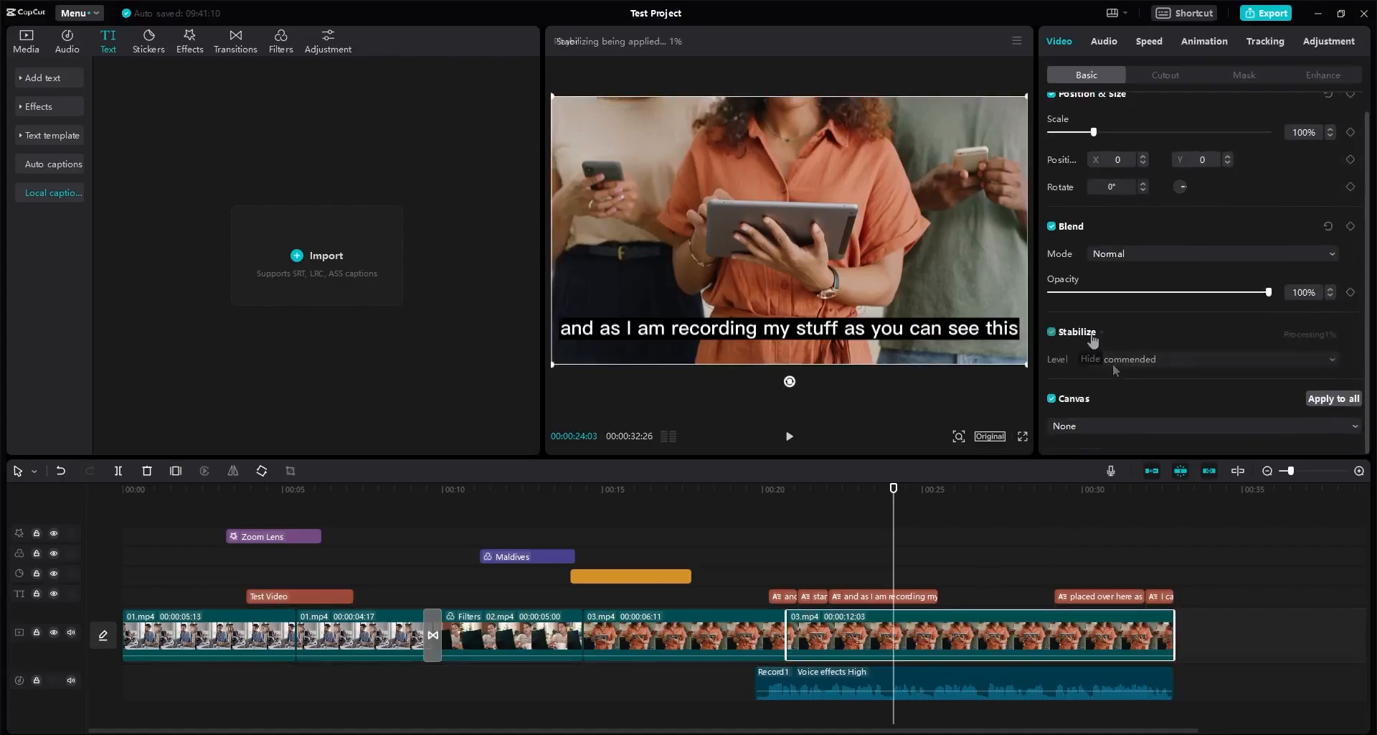
{"action": "left_click", "coordinate": [1128, 361]}
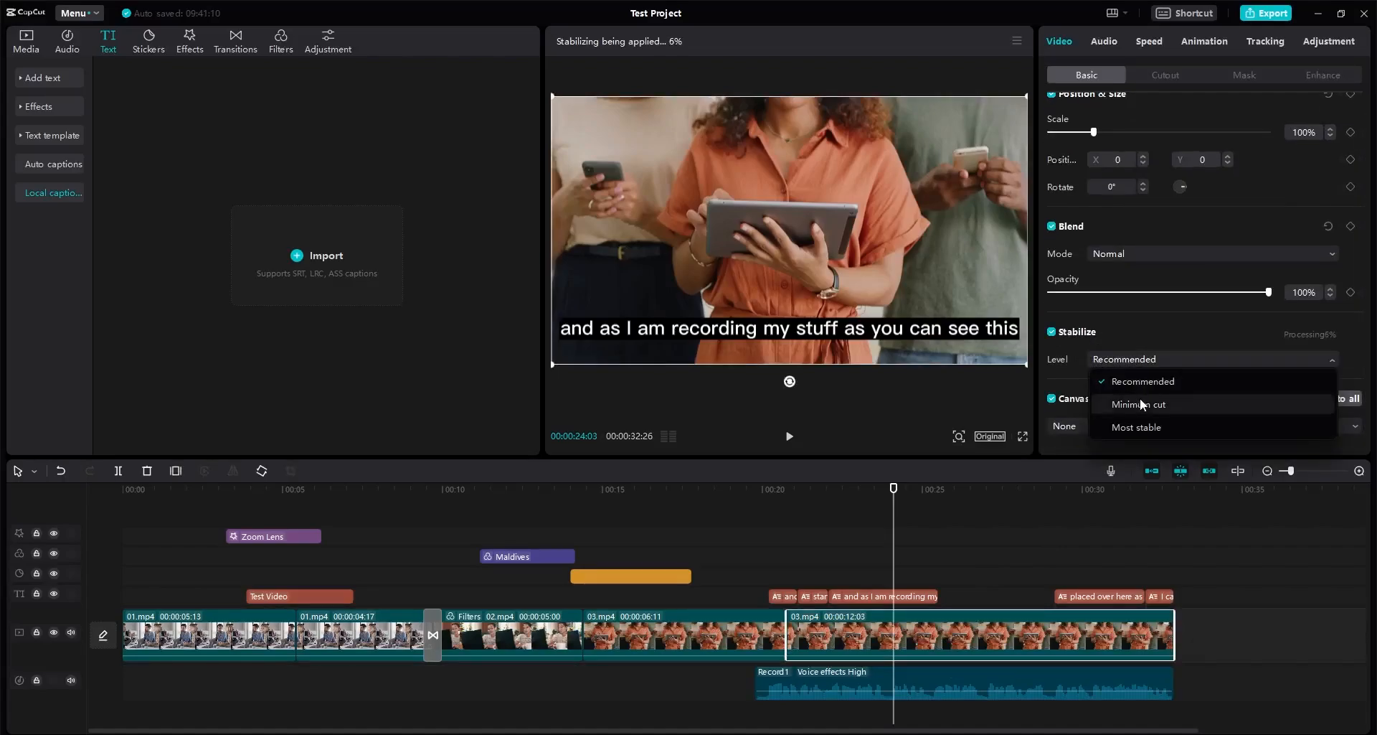
{"action": "left_click", "coordinate": [1141, 403]}
{"action": "left_click", "coordinate": [1121, 362]}
{"action": "left_click", "coordinate": [1134, 428]}
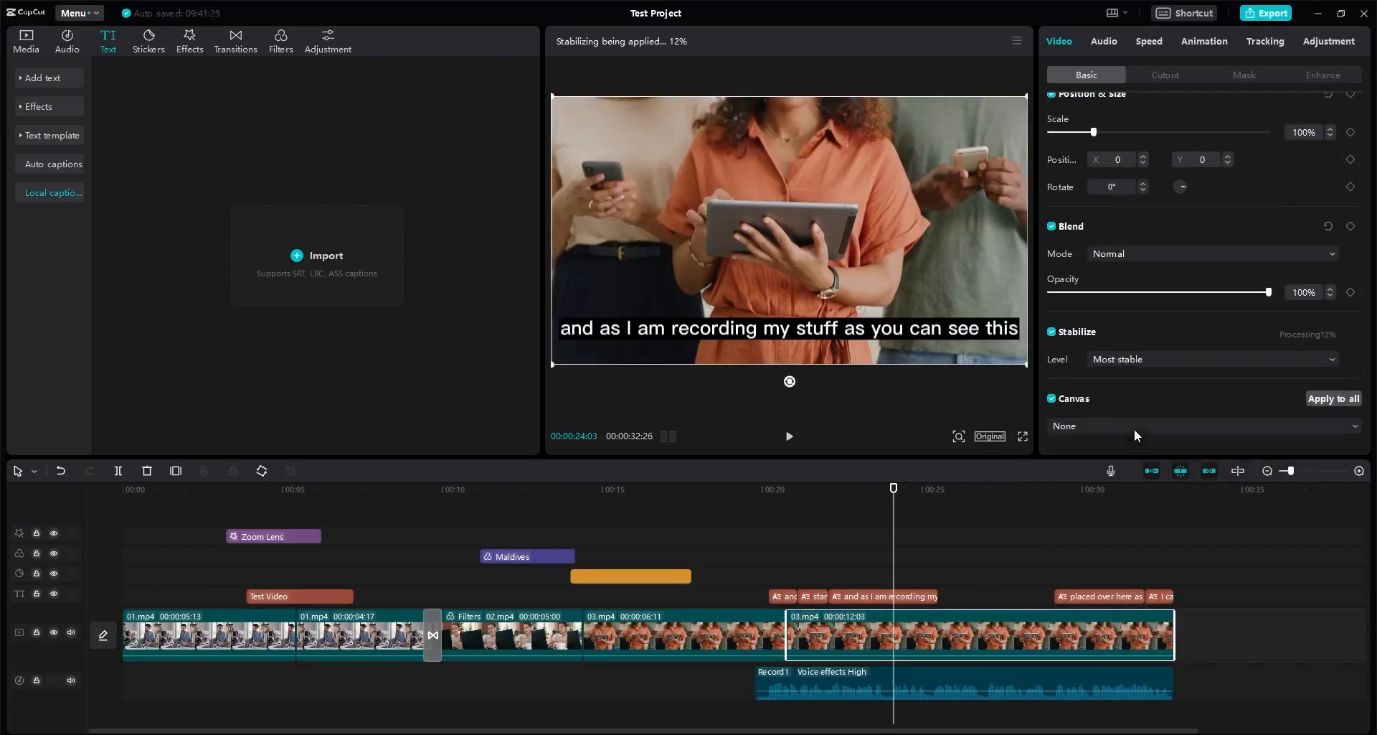
{"action": "left_click", "coordinate": [1116, 364]}
{"action": "left_click", "coordinate": [1125, 382]}
Step: Set the project's aspect ratio to 16:9, trying the vertical 9:16 format before returning to 16:9
{"action": "left_click", "coordinate": [988, 435]}
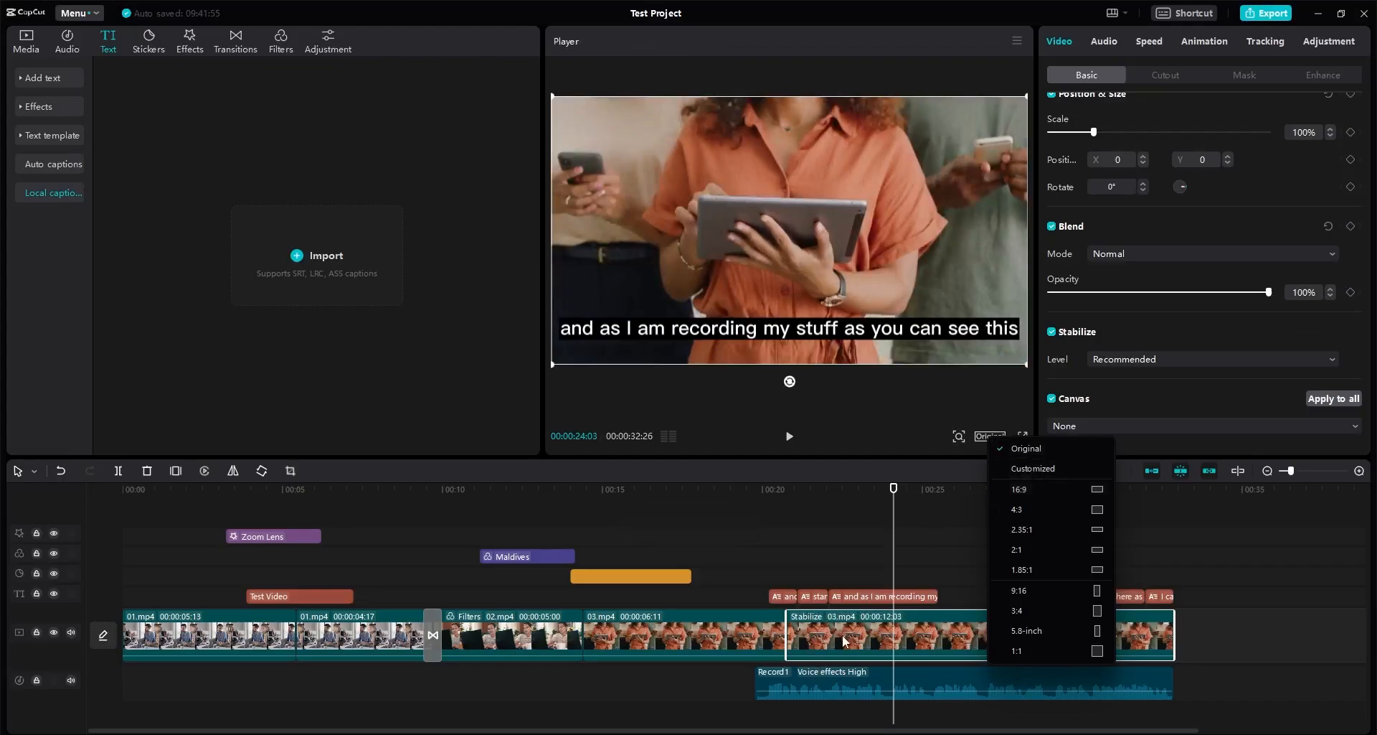
{"action": "left_click", "coordinate": [1032, 491]}
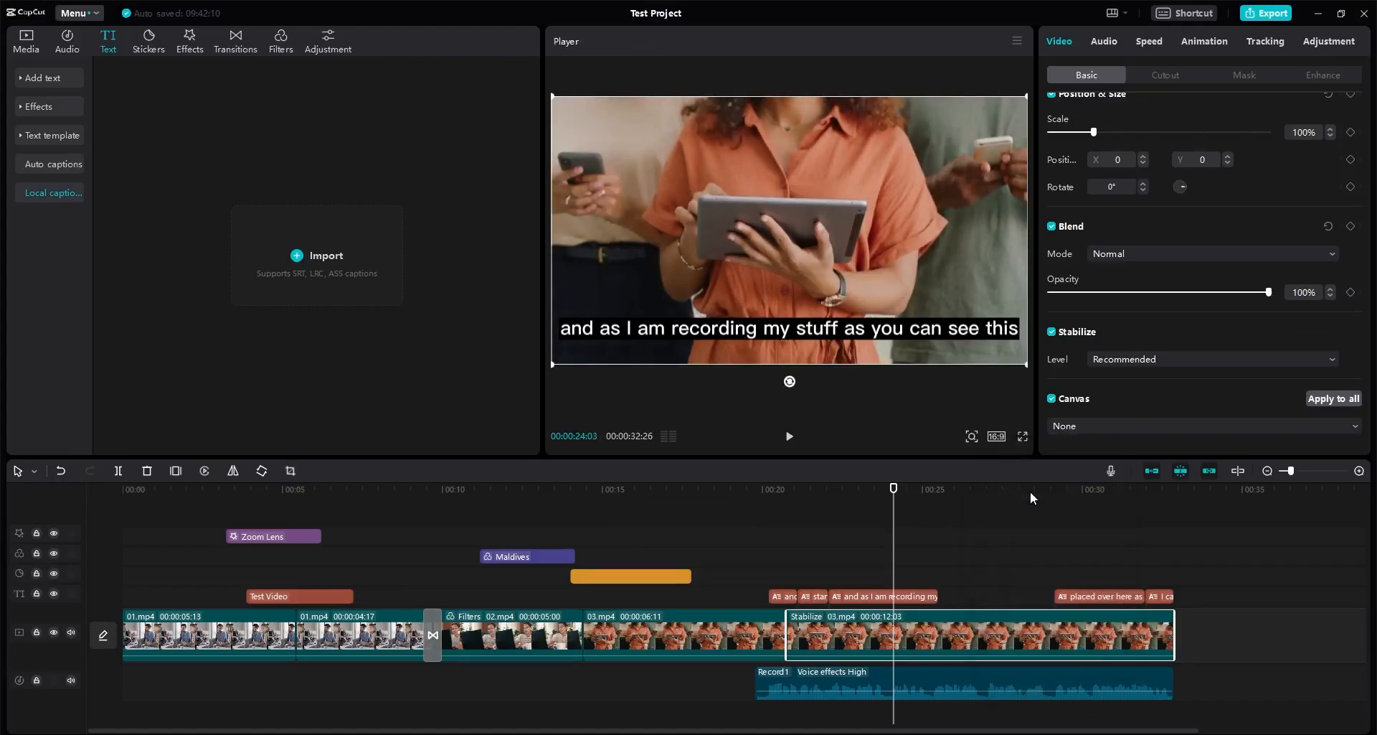
{"action": "left_click", "coordinate": [999, 436]}
{"action": "left_click", "coordinate": [1028, 590]}
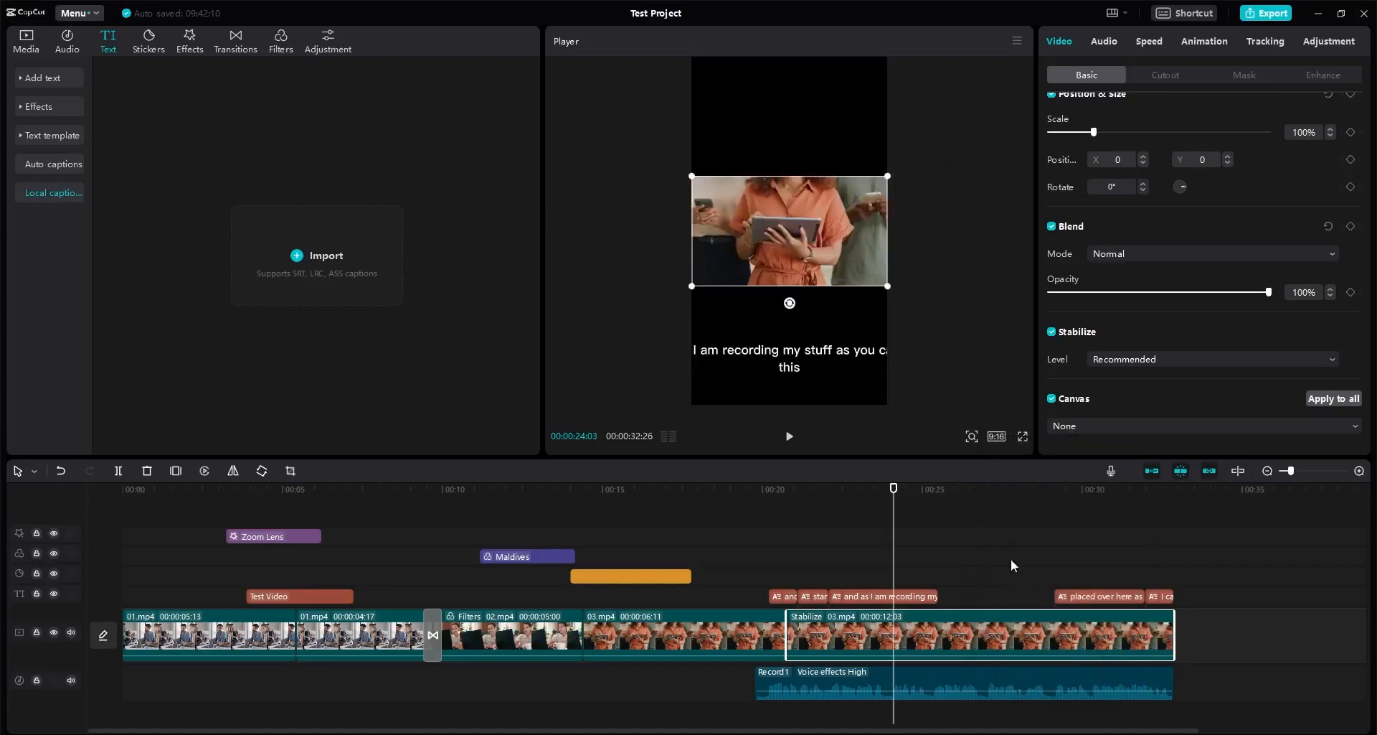
{"action": "left_click", "coordinate": [1001, 434]}
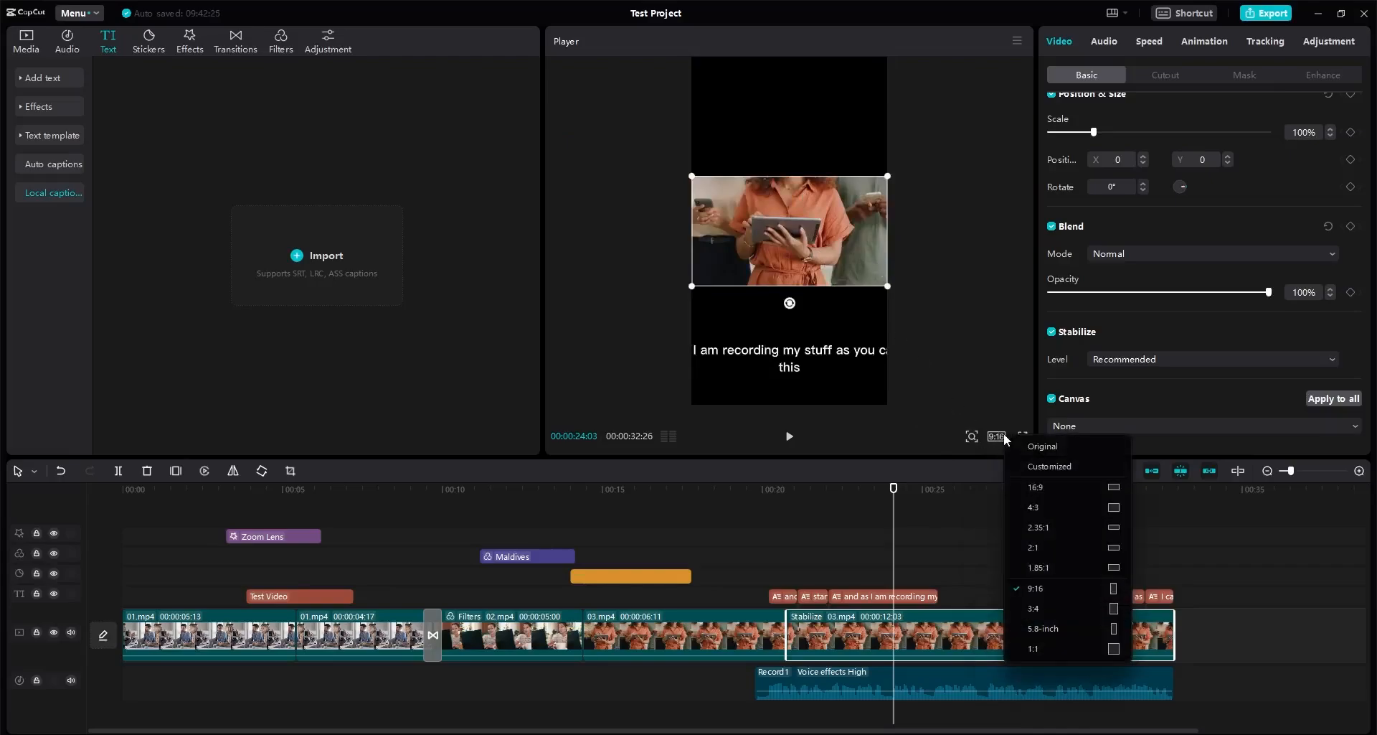
{"action": "left_click", "coordinate": [1033, 487]}
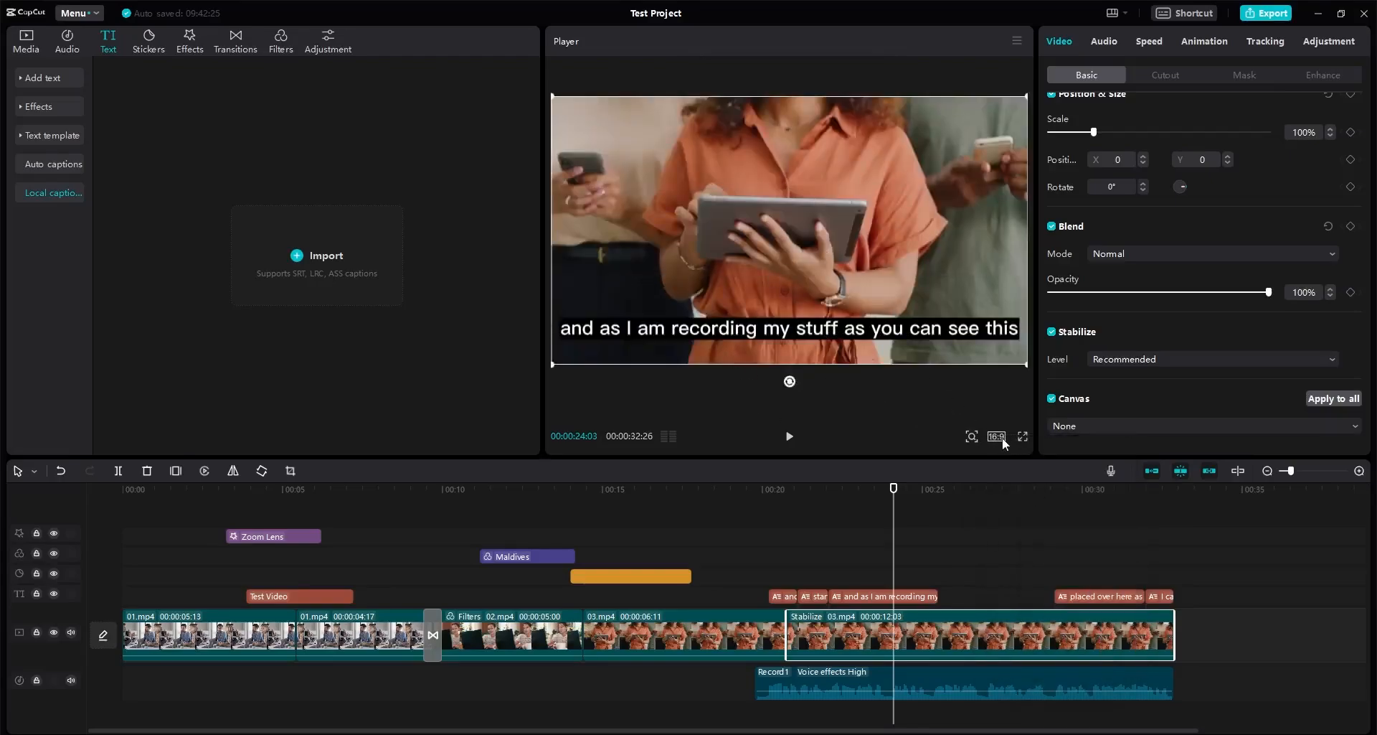
Step: Play the project in full screen from the beginning and skip ahead to the 03.mp4 footage
{"action": "left_click", "coordinate": [110, 502]}
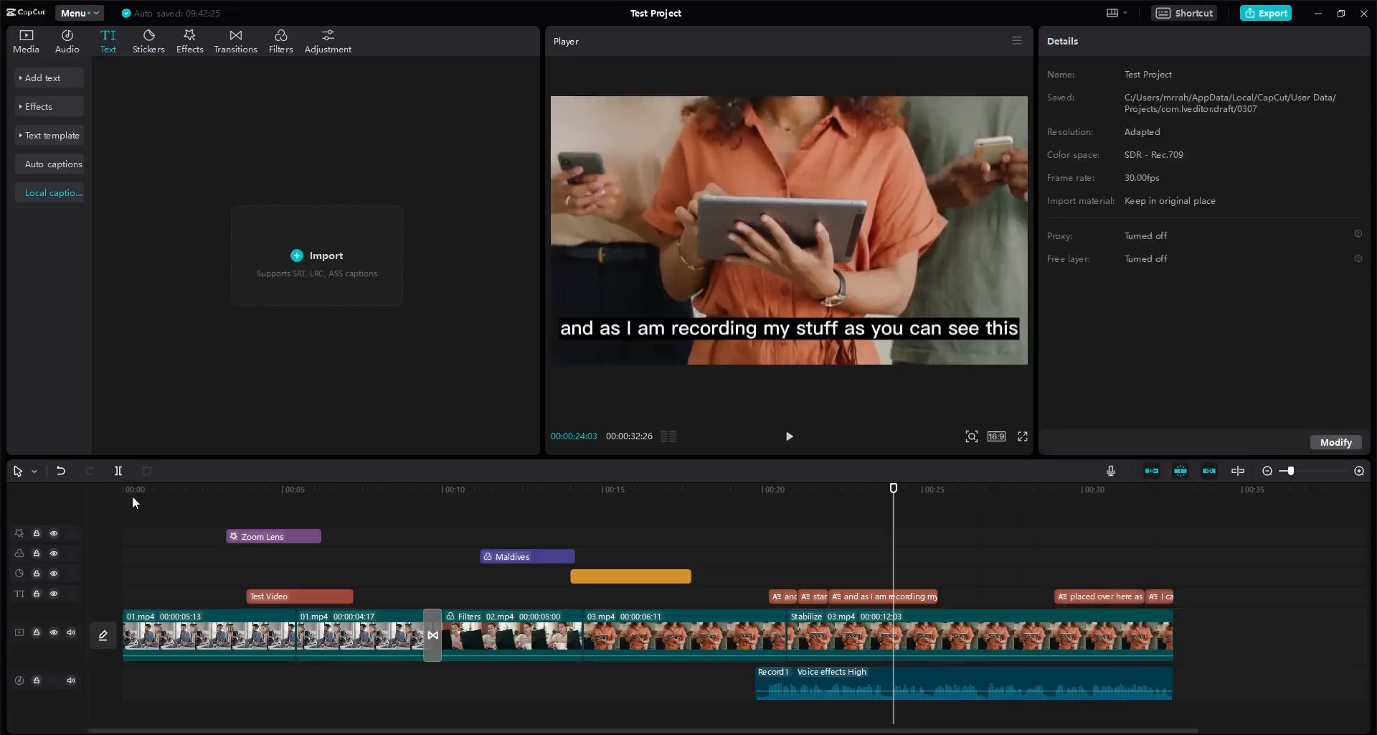
{"action": "left_click", "coordinate": [130, 487]}
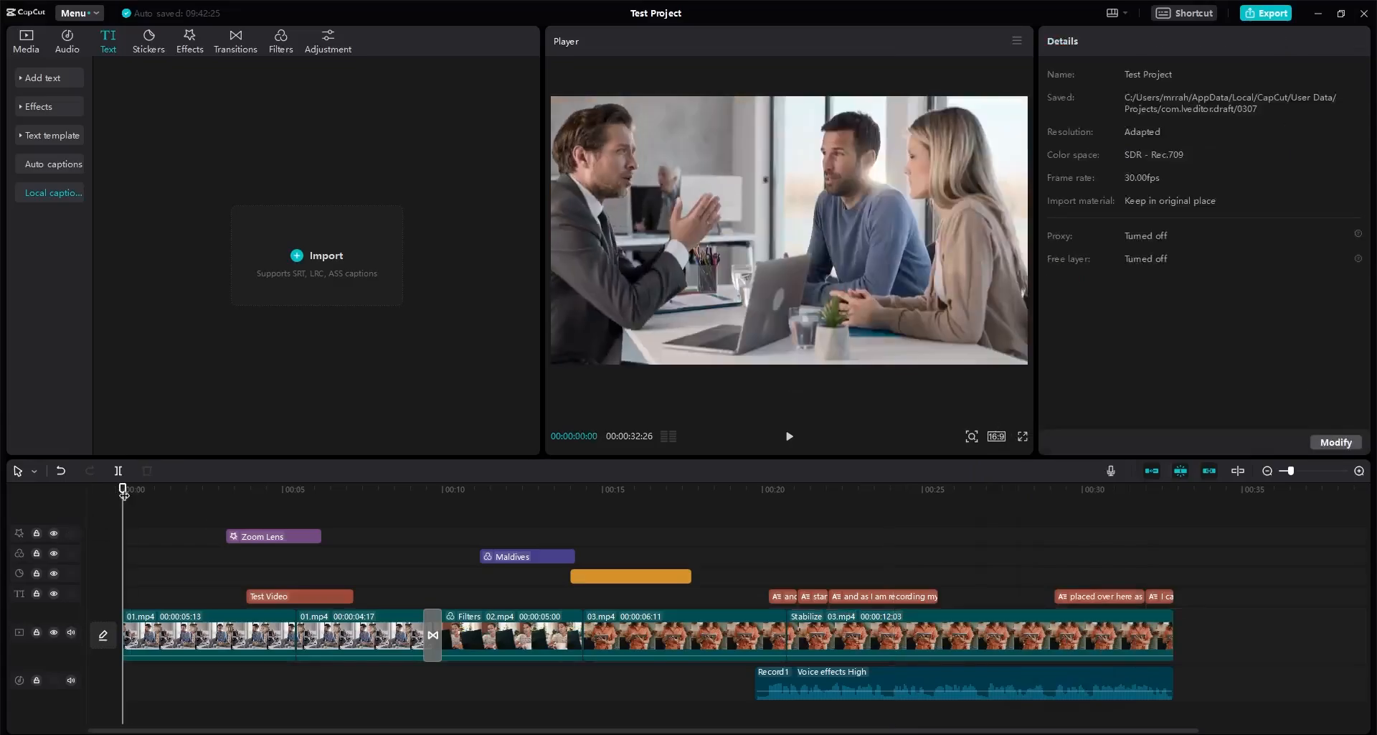
{"action": "left_click", "coordinate": [1023, 437]}
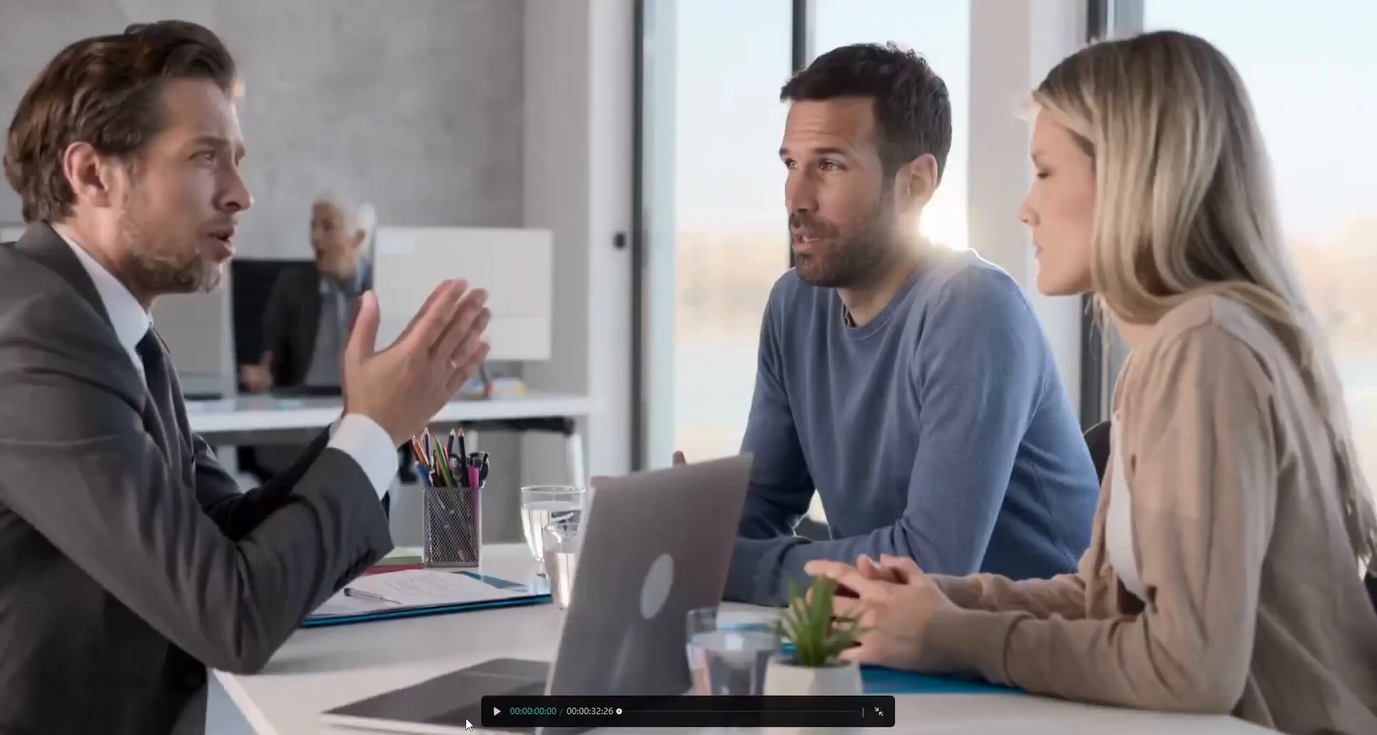
{"action": "left_click", "coordinate": [499, 714]}
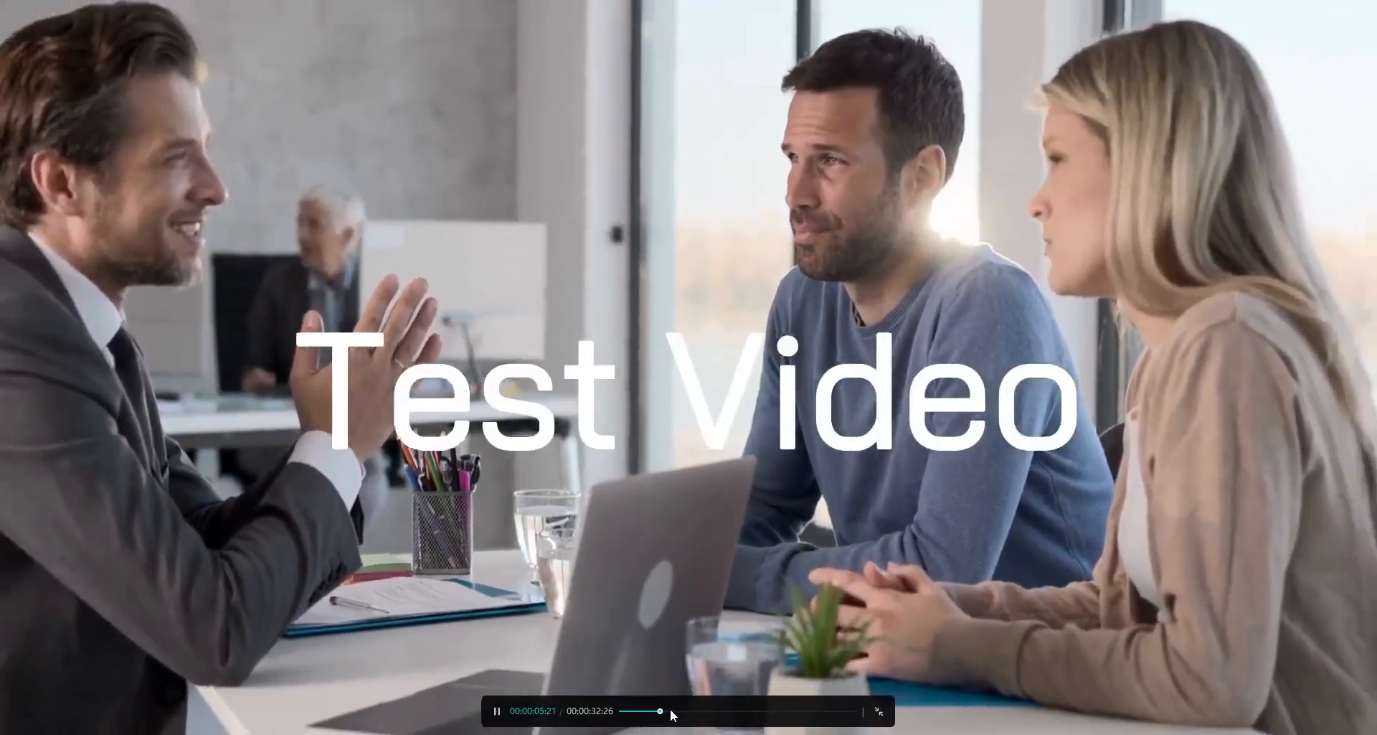
{"action": "left_click", "coordinate": [753, 712]}
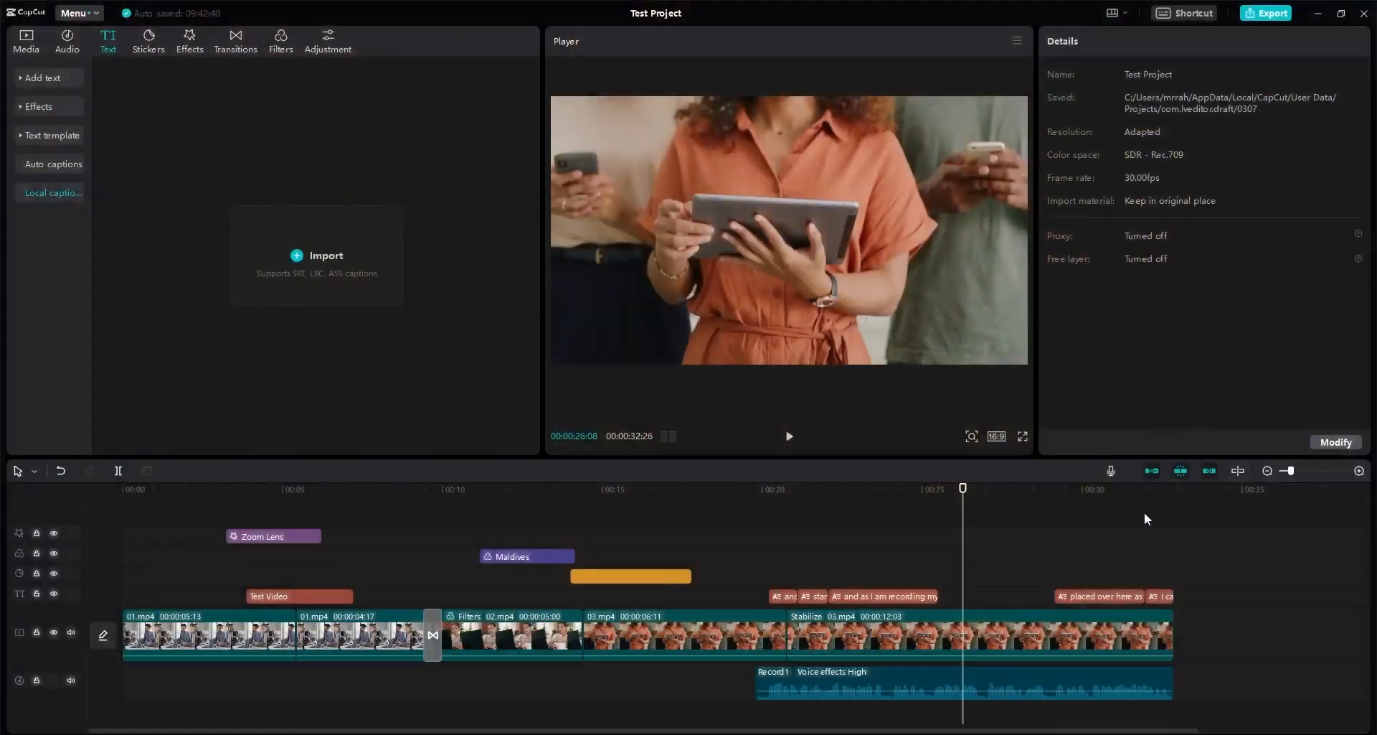
{"action": "left_click_drag", "start_coordinate": [1144, 511], "coordinate": [236, 688]}
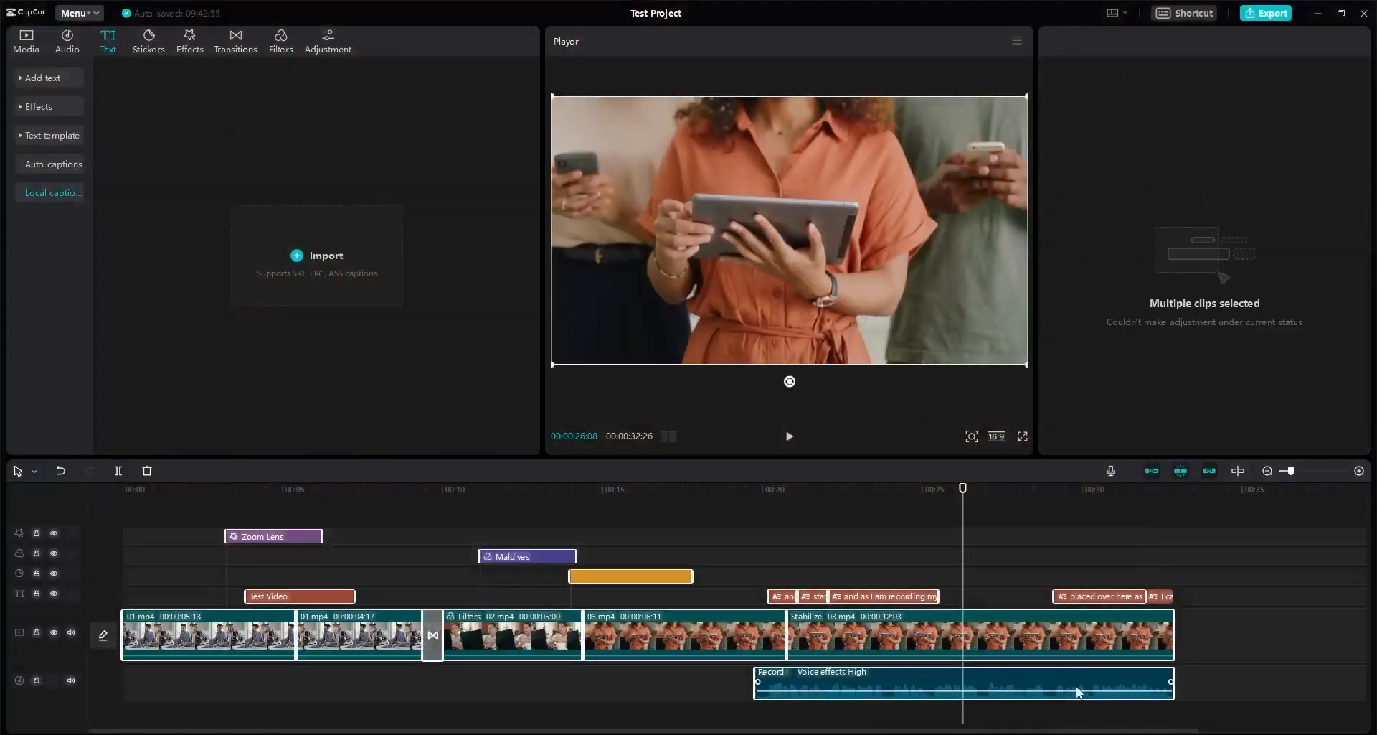
{"action": "left_click", "coordinate": [1224, 669]}
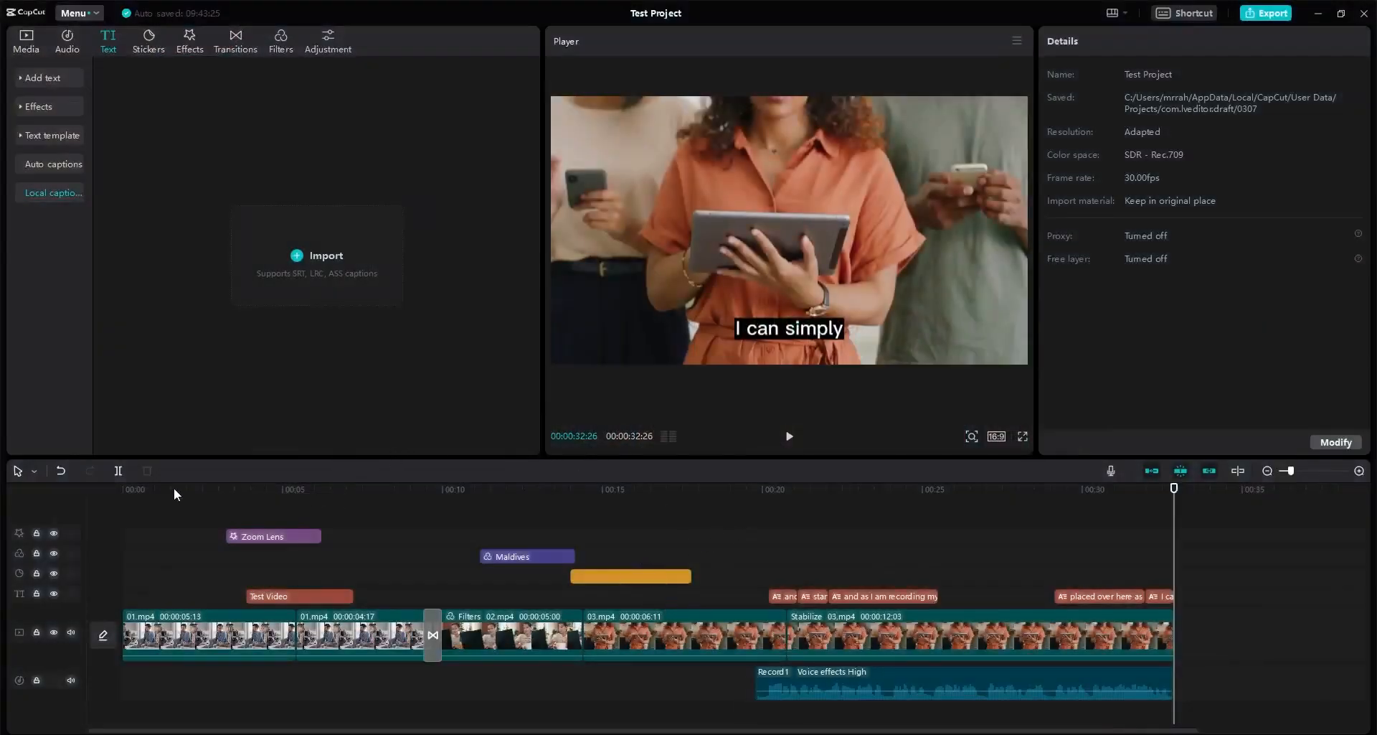
Step: Delete all overlay, title and caption clips above the main video track, the Record1 audio, and the transition before 02.mp4
{"action": "left_click", "coordinate": [92, 493]}
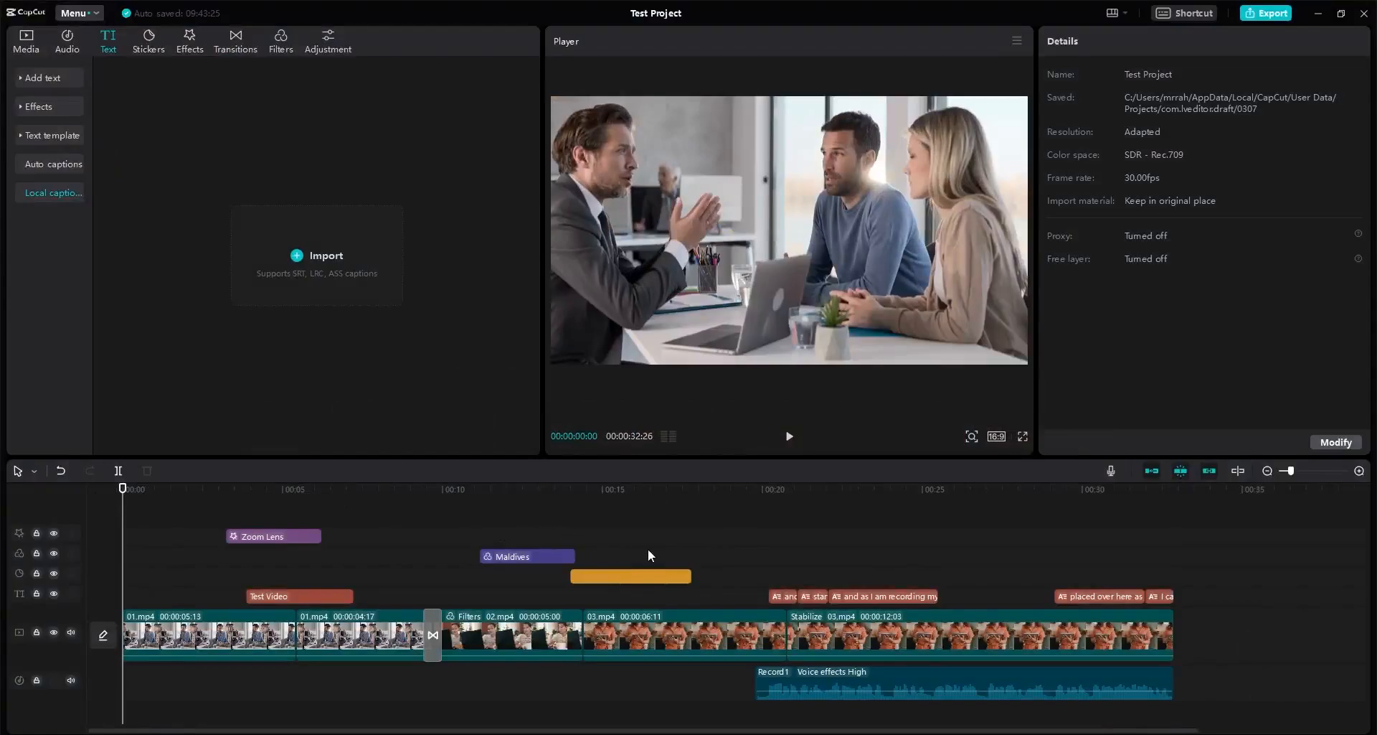
{"action": "left_click_drag", "start_coordinate": [1191, 518], "coordinate": [175, 596]}
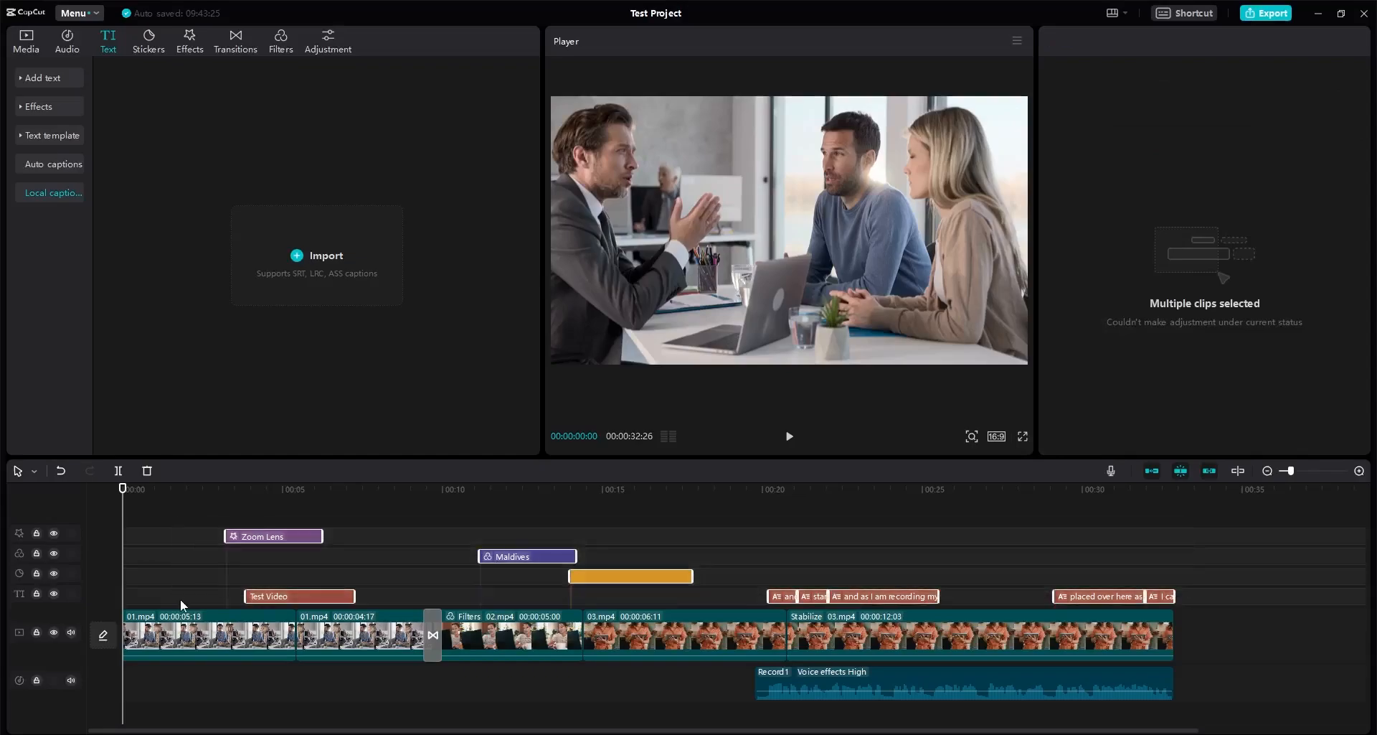
{"action": "key", "text": "Delete"}
{"action": "left_click", "coordinate": [836, 661]}
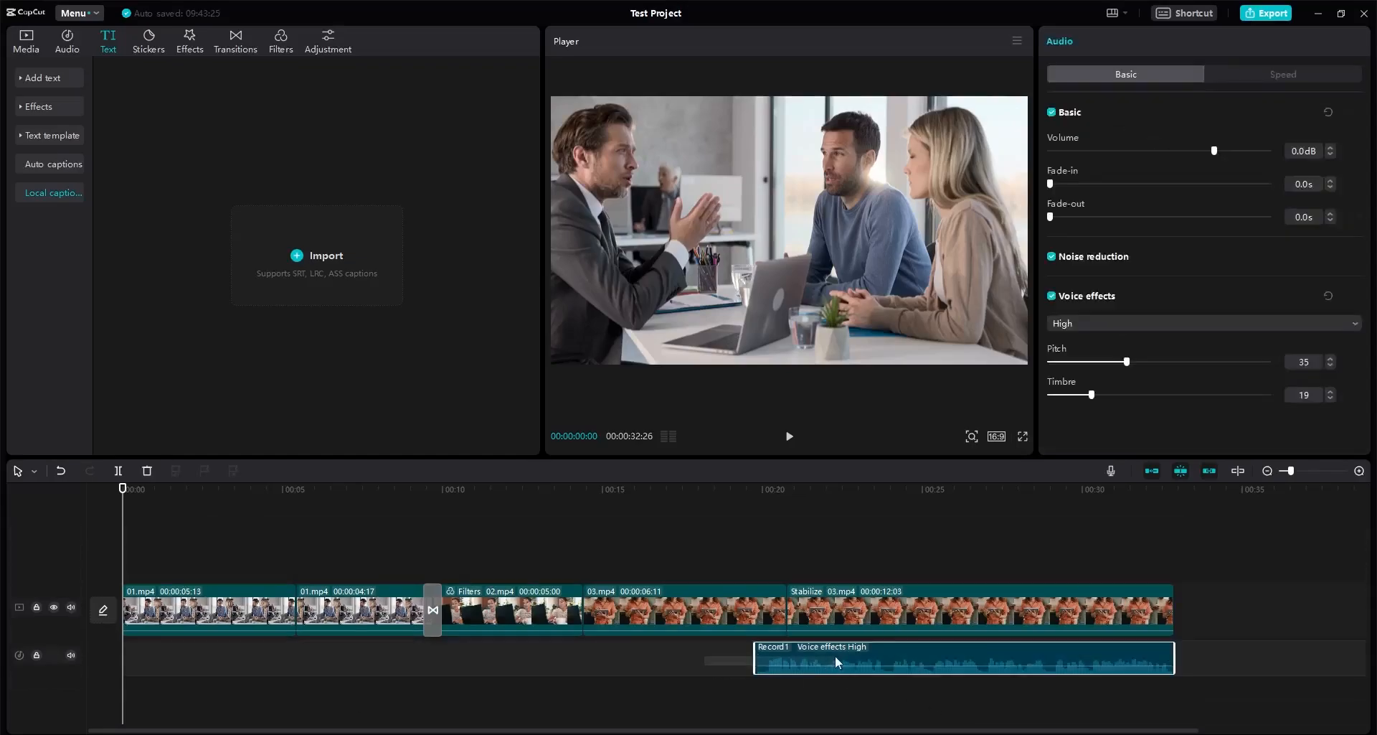
{"action": "key", "text": "Delete"}
{"action": "left_click", "coordinate": [434, 598]}
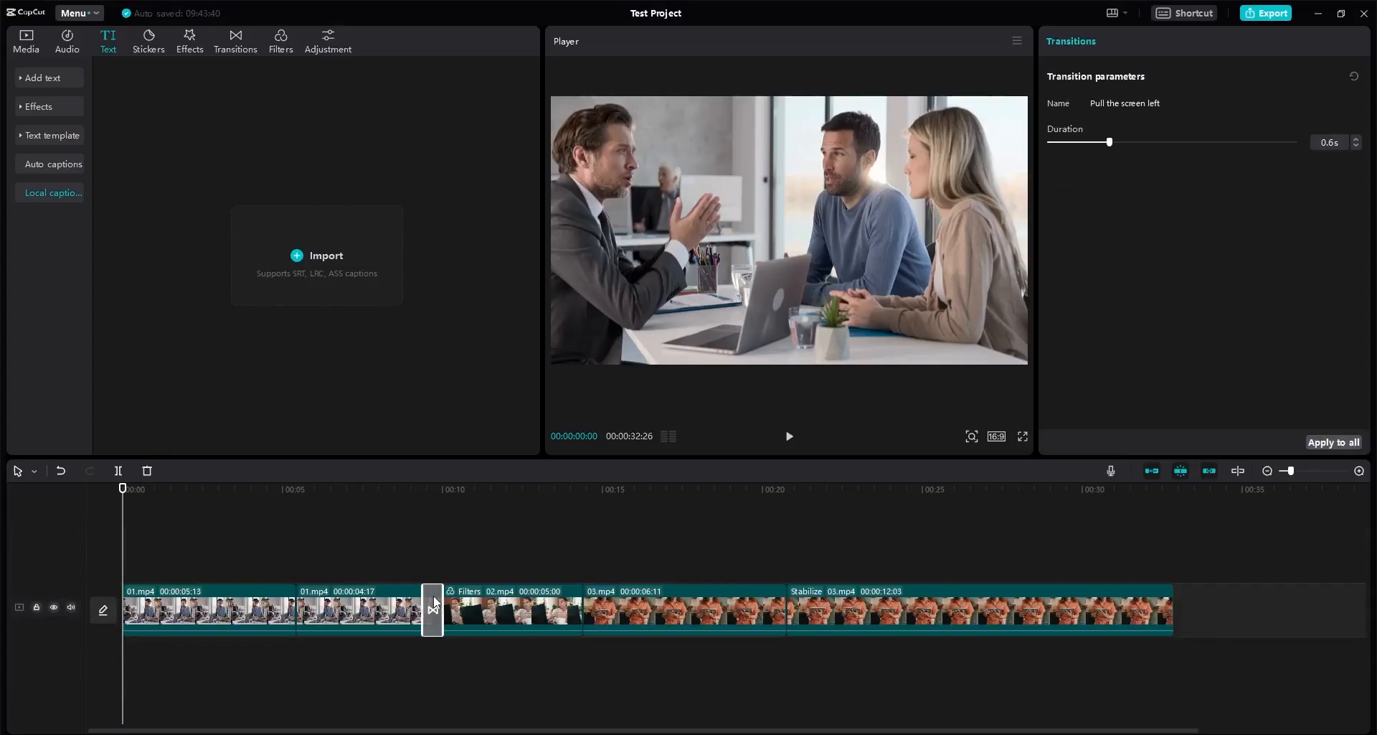
{"action": "key", "text": "Delete"}
Step: Shorten the stabilized 03.mp4 clip at the end of the timeline and delete it
{"action": "left_click_drag", "start_coordinate": [428, 495], "coordinate": [873, 553]}
{"action": "left_click", "coordinate": [889, 595]}
{"action": "left_click_drag", "start_coordinate": [1188, 615], "coordinate": [892, 614]}
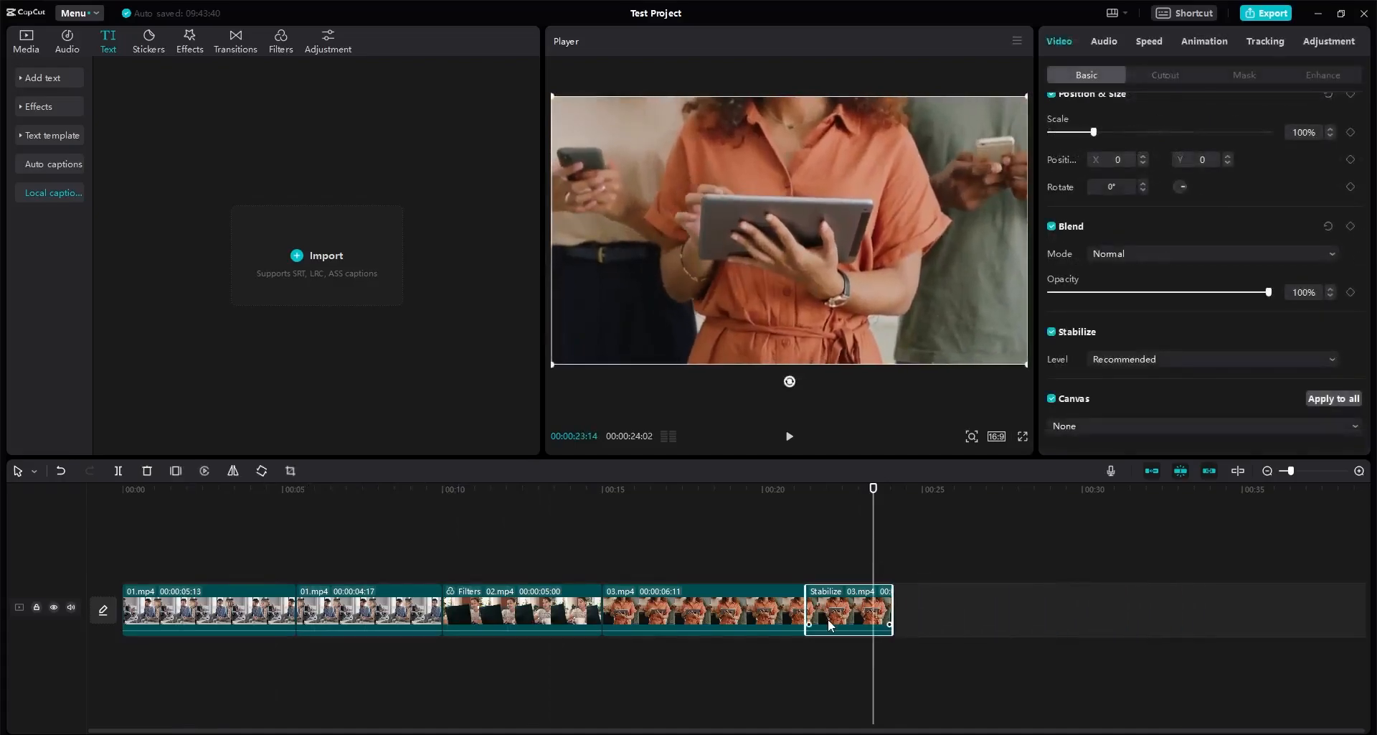
{"action": "left_click", "coordinate": [147, 471]}
Step: Add 04.mp4 from the imported media after the 03.mp4 clip and trim its end to a duration of 00:00:05:27
{"action": "left_click", "coordinate": [26, 42]}
{"action": "left_click_drag", "start_coordinate": [437, 143], "coordinate": [808, 614]}
{"action": "left_click", "coordinate": [817, 495]}
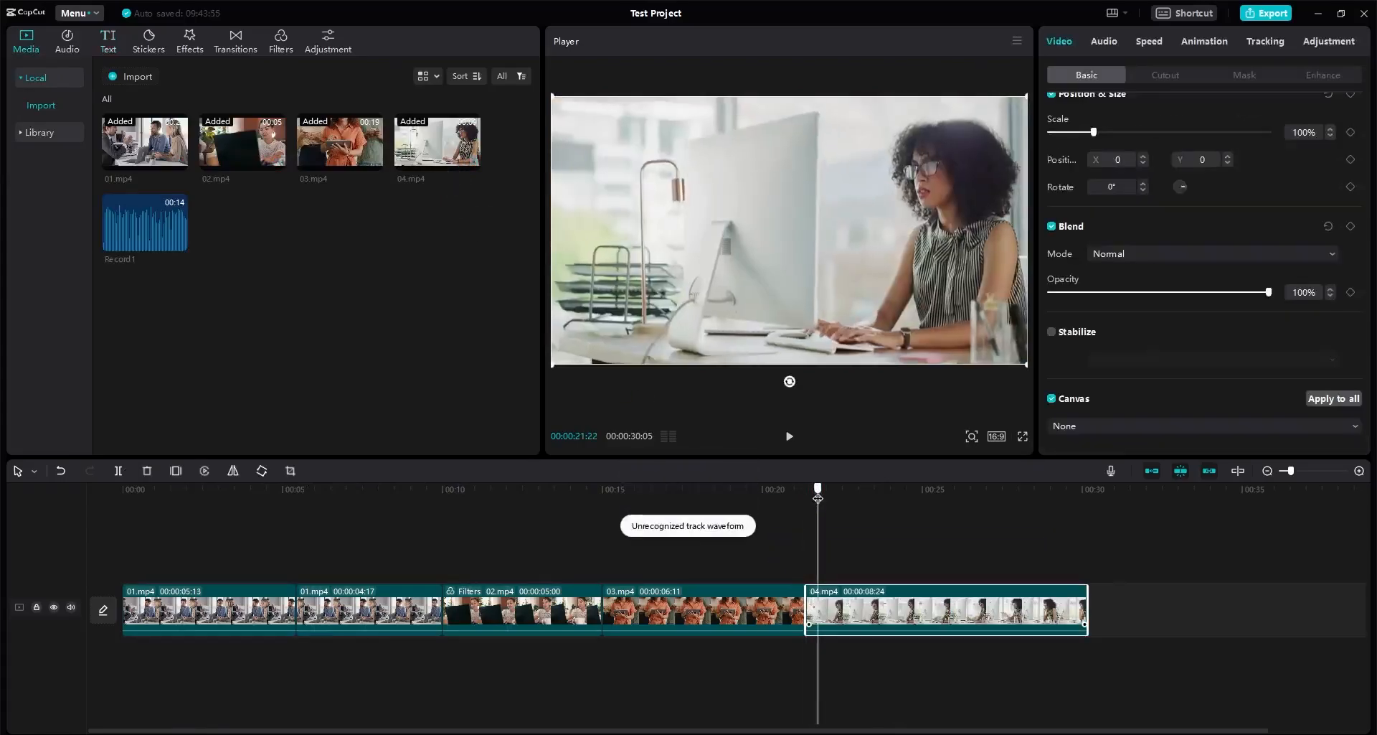
{"action": "left_click_drag", "start_coordinate": [818, 495], "coordinate": [921, 495]}
{"action": "left_click_drag", "start_coordinate": [1087, 614], "coordinate": [995, 616]}
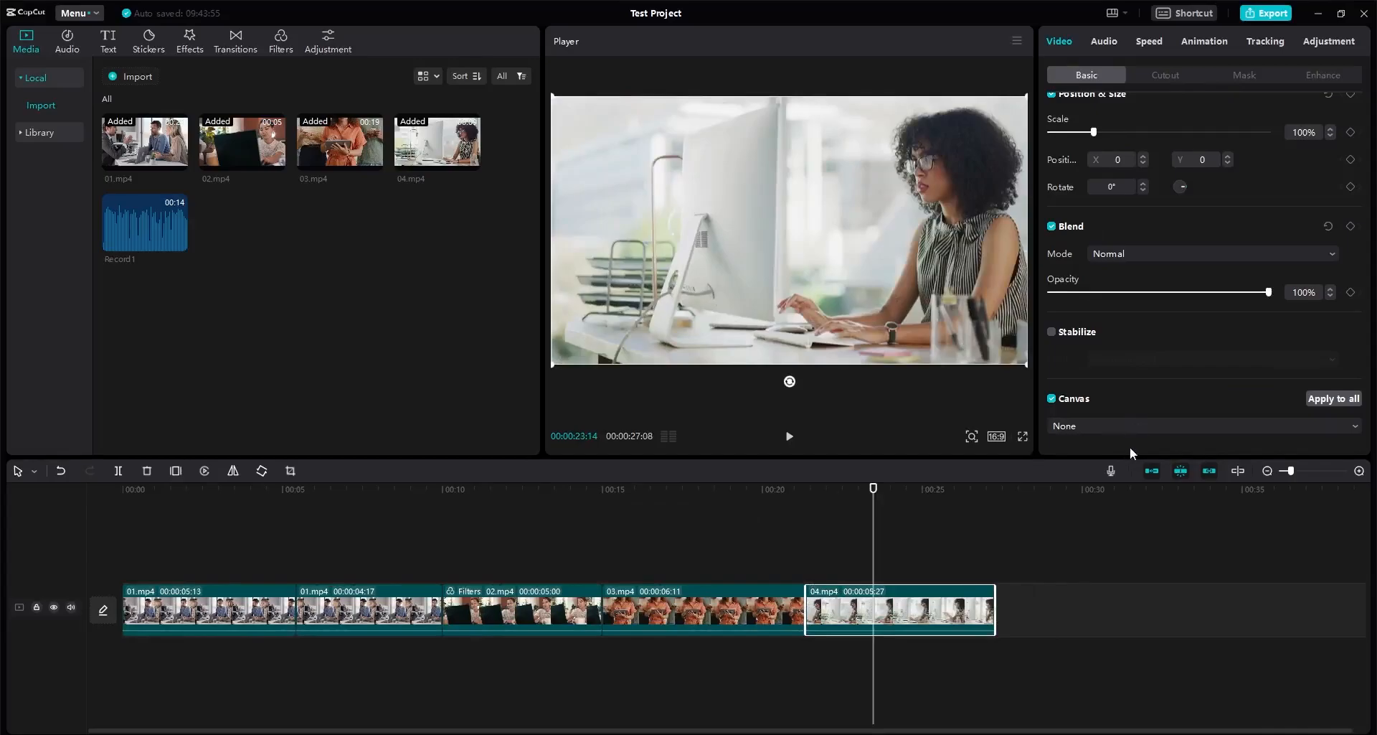
Step: Play the edited sequence from the beginning, stop at 00:00:02:08 and select the first 01.mp4 clip
{"action": "left_click_drag", "start_coordinate": [591, 496], "coordinate": [98, 524]}
{"action": "key", "text": "space"}
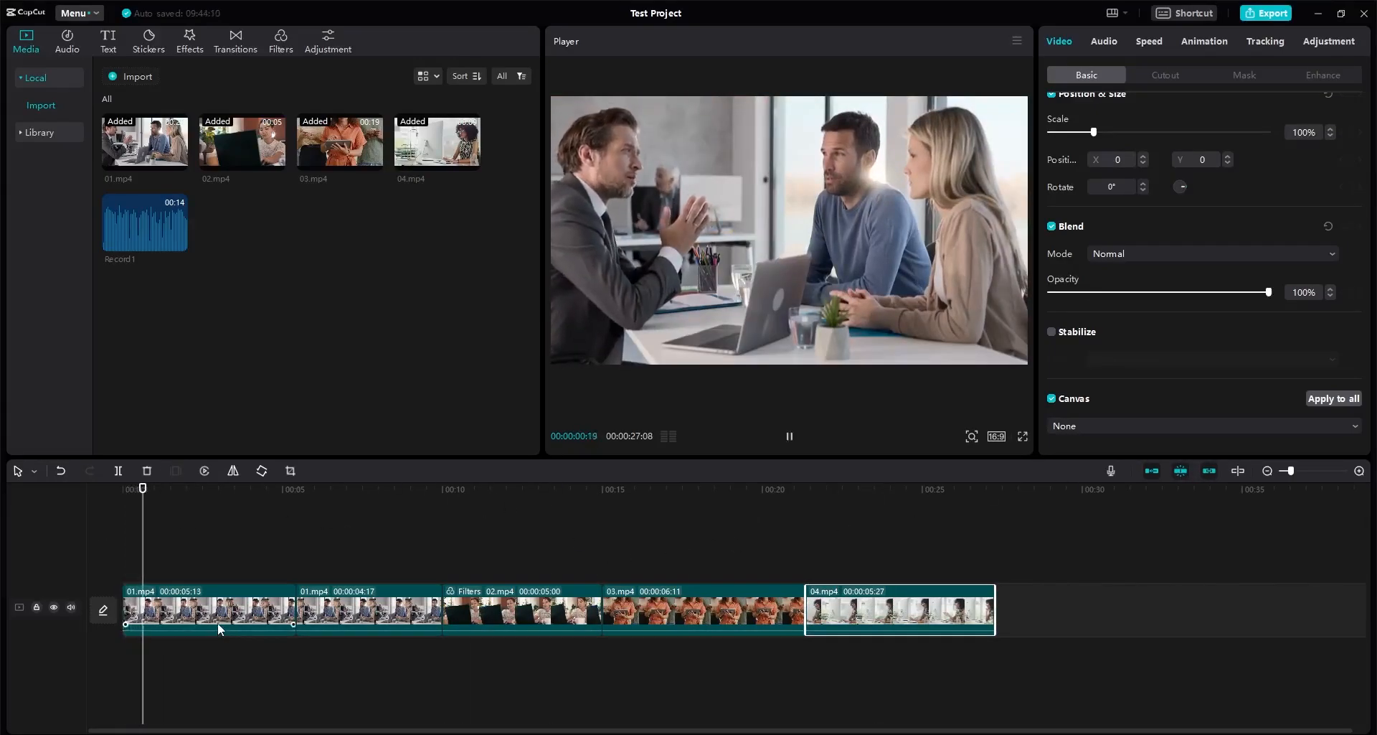
{"action": "left_click", "coordinate": [241, 614]}
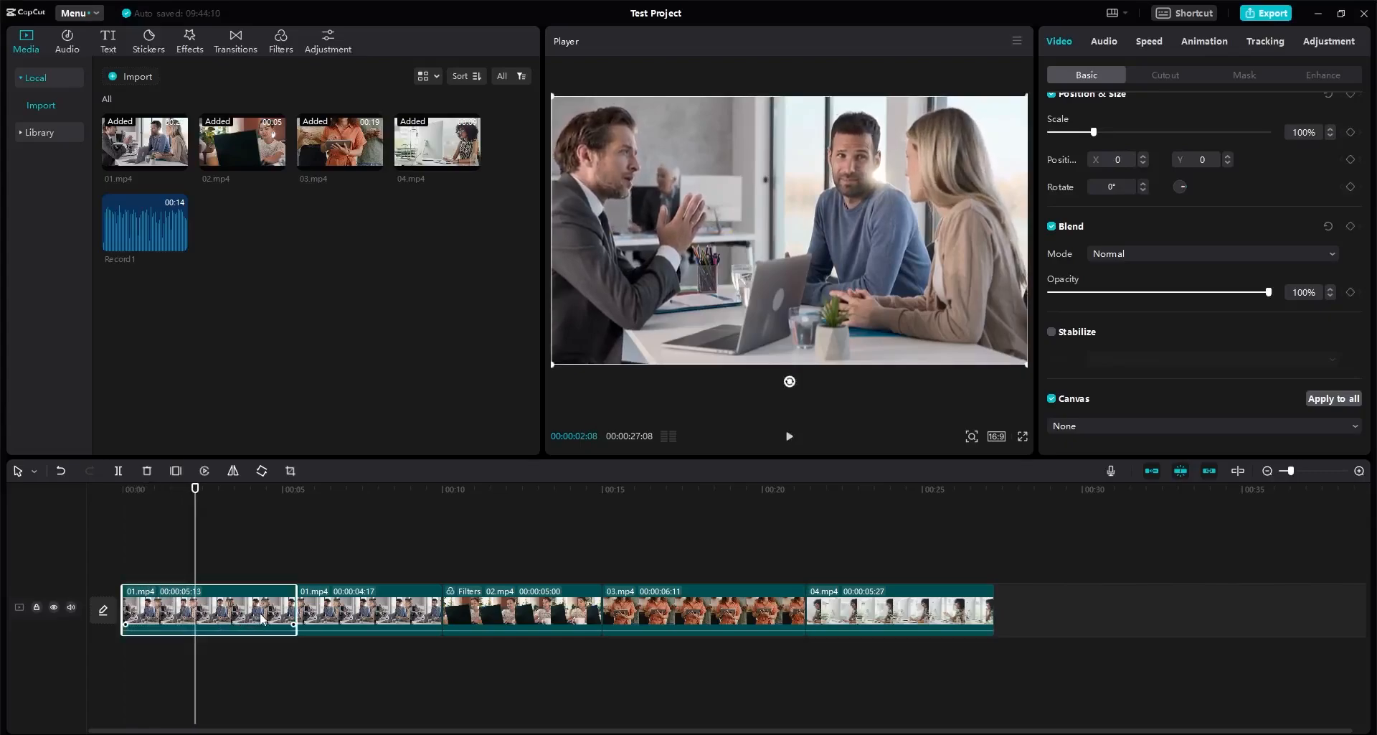
Step: Trim the first 01.mp4 clip's end to the playhead at 00:00:02:08 and delete the second 01.mp4 clip
{"action": "left_click_drag", "start_coordinate": [293, 611], "coordinate": [195, 611]}
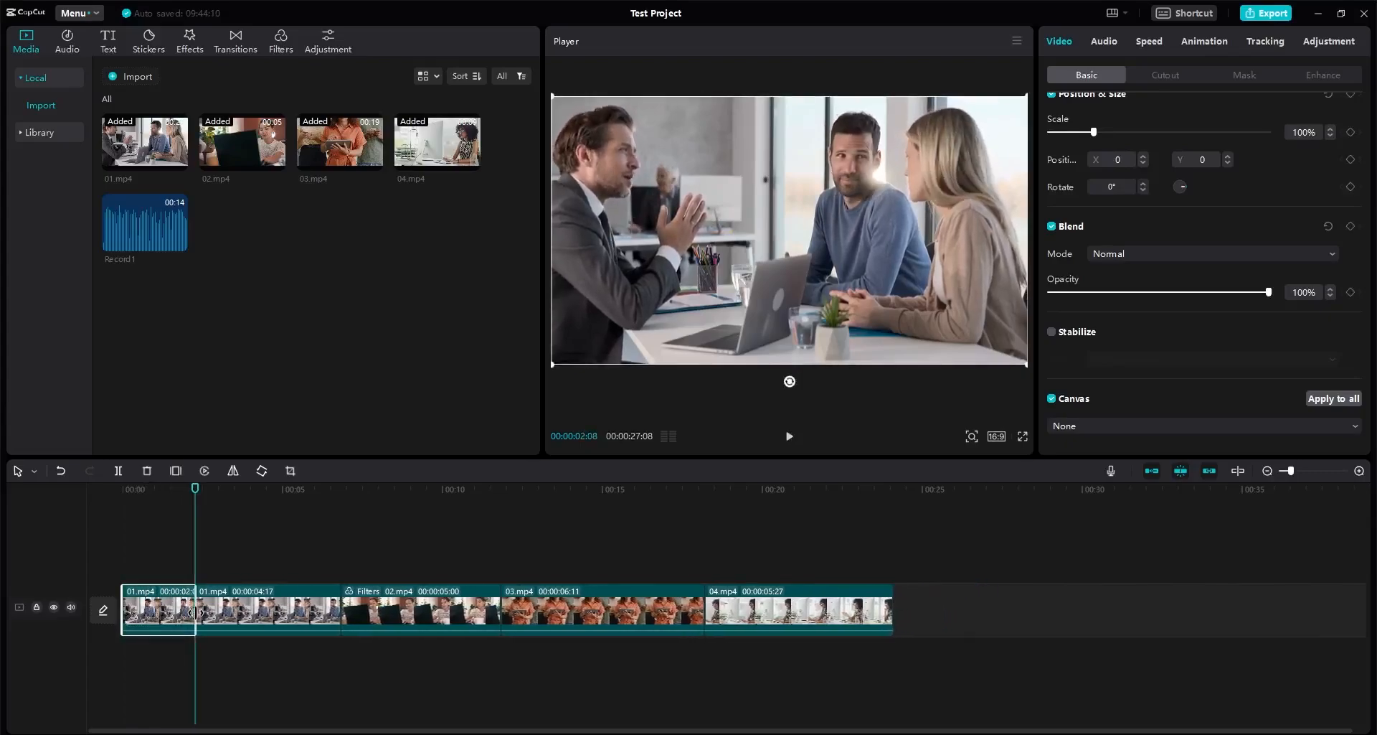
{"action": "key", "text": "space"}
{"action": "left_click", "coordinate": [228, 606]}
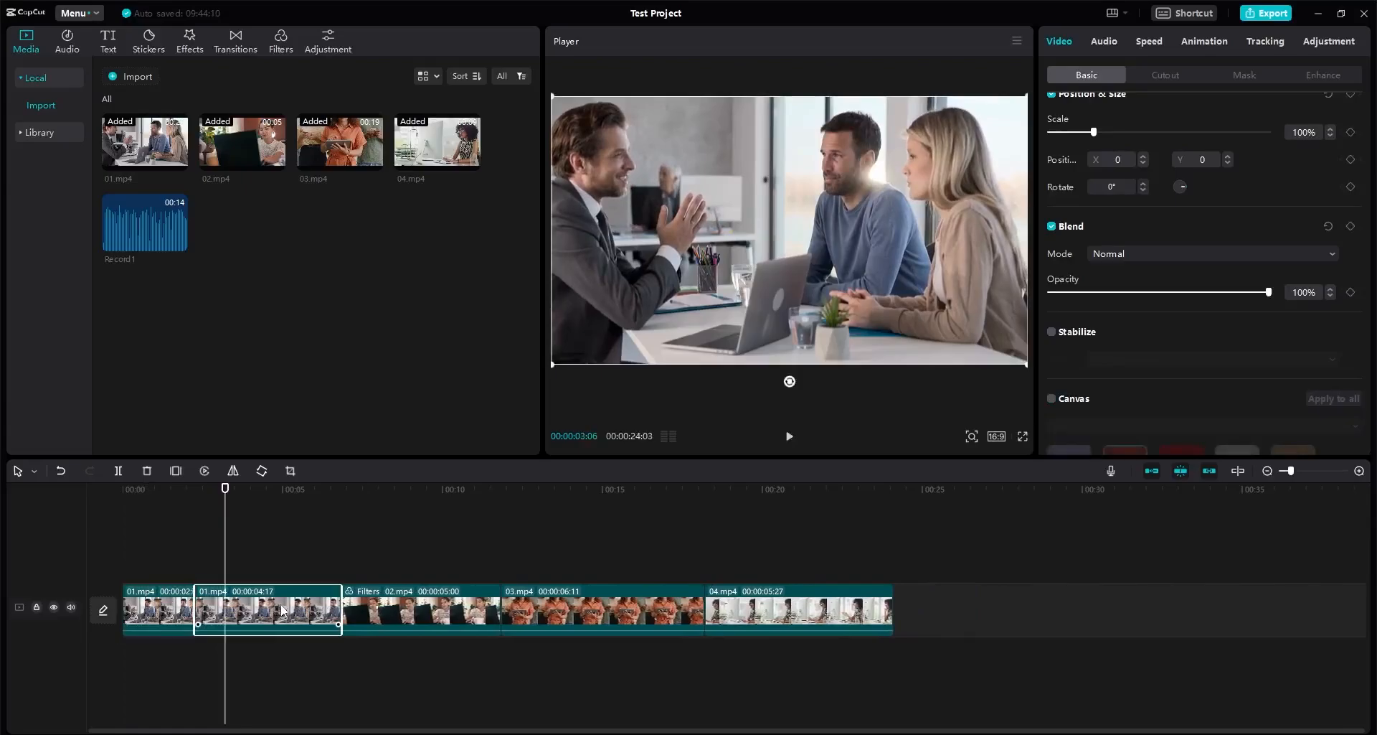
{"action": "key", "text": "Delete"}
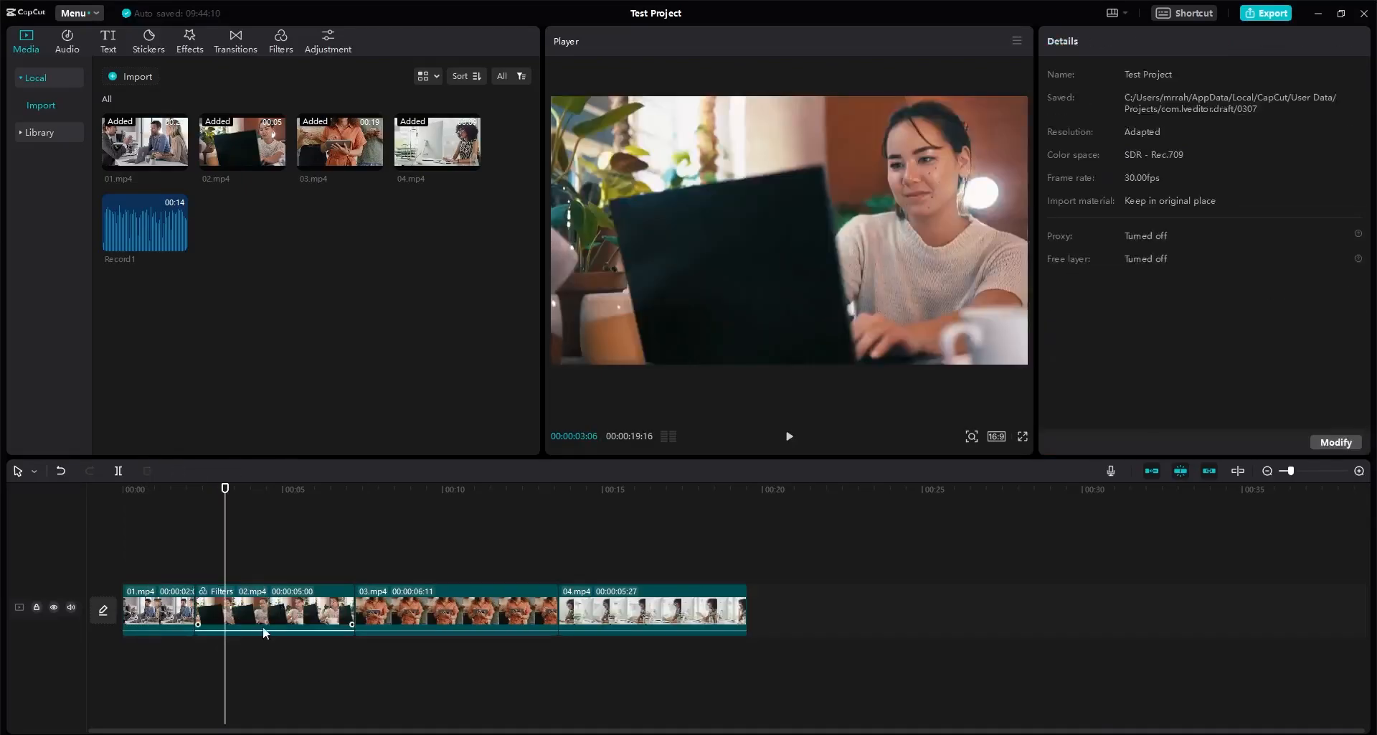
Step: Trim the end of the 02.mp4 clip to the 00:00:05:01 mark on the timeline
{"action": "left_click_drag", "start_coordinate": [185, 542], "coordinate": [231, 645]}
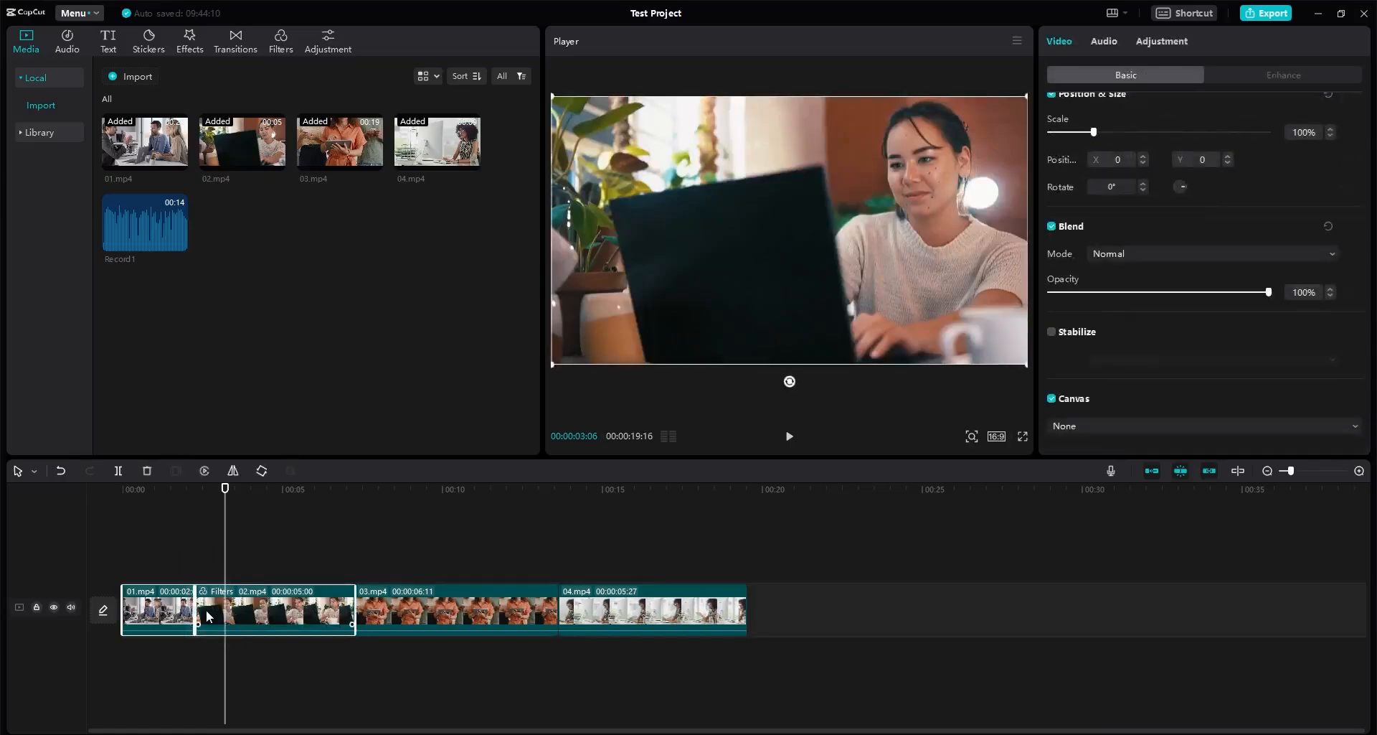
{"action": "left_click_drag", "start_coordinate": [227, 494], "coordinate": [283, 511]}
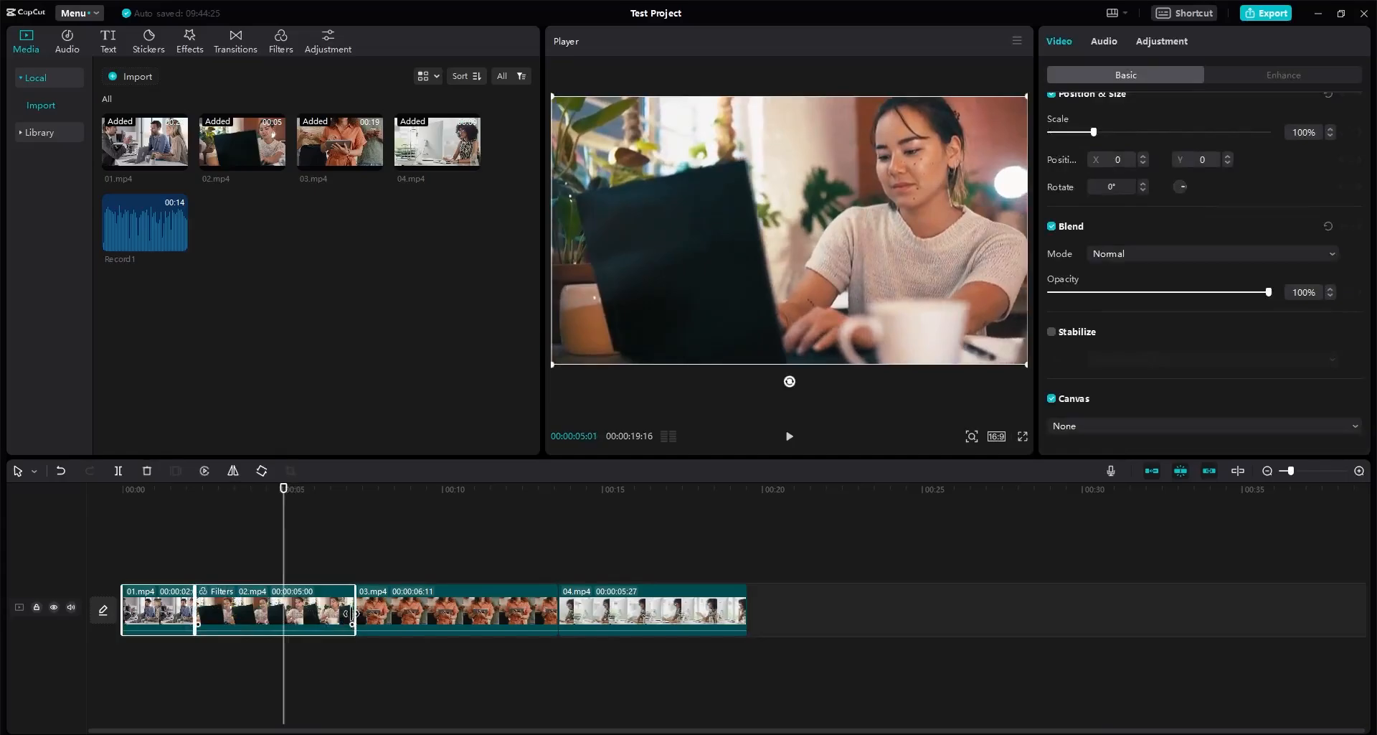
{"action": "left_click_drag", "start_coordinate": [355, 614], "coordinate": [284, 614]}
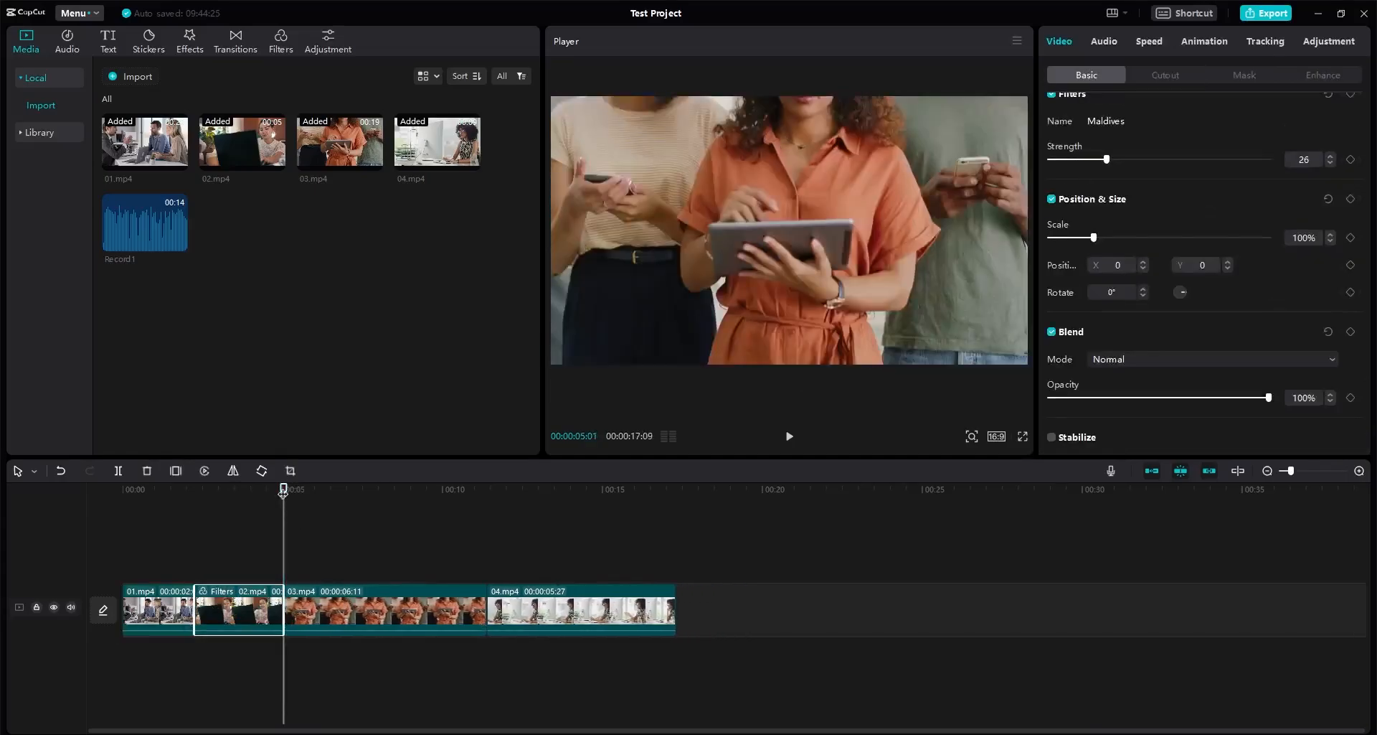
Step: Trim the ends of the last two clips, giving 03.mp4 a duration of 00:00:02:27 and 04.mp4 a duration of 00:00:03:02
{"action": "left_click_drag", "start_coordinate": [284, 495], "coordinate": [376, 511]}
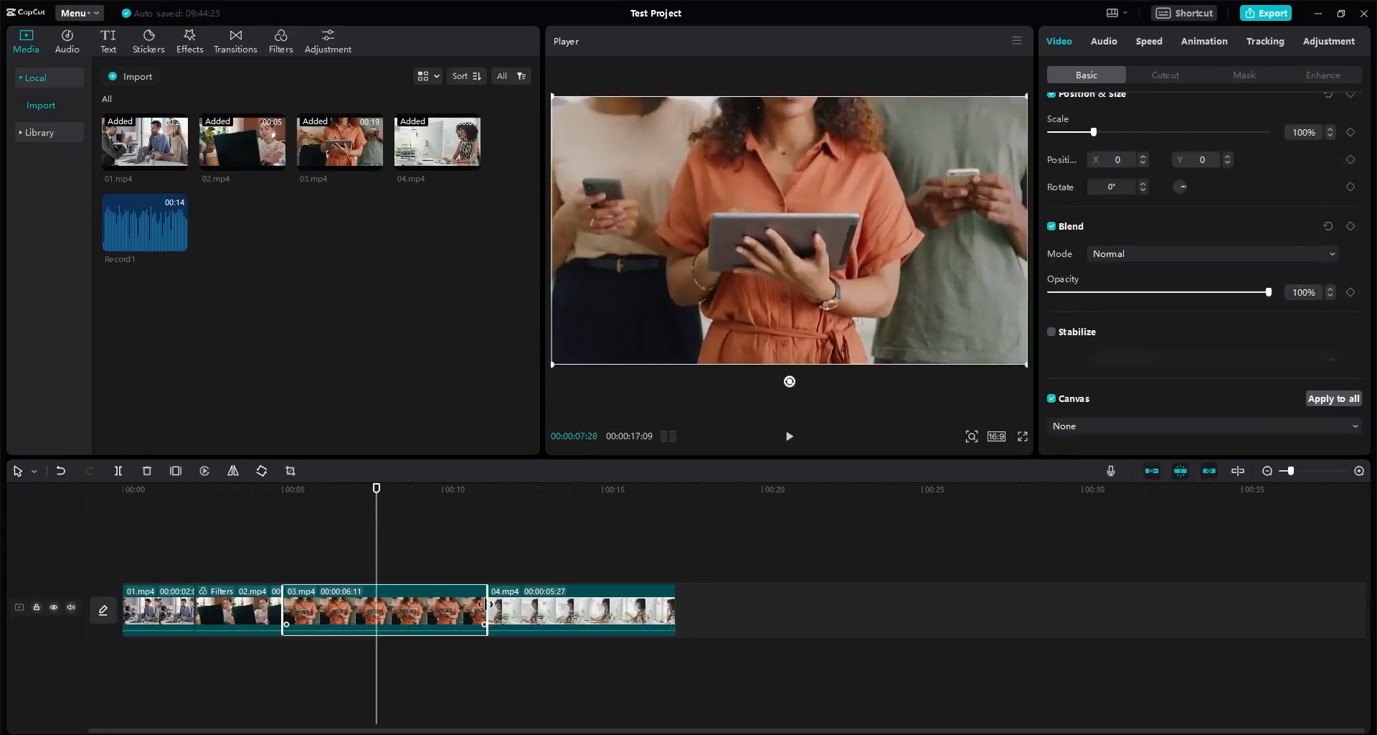
{"action": "left_click_drag", "start_coordinate": [485, 611], "coordinate": [376, 560]}
{"action": "left_click_drag", "start_coordinate": [376, 510], "coordinate": [474, 510]}
{"action": "left_click_drag", "start_coordinate": [562, 607], "coordinate": [474, 610]}
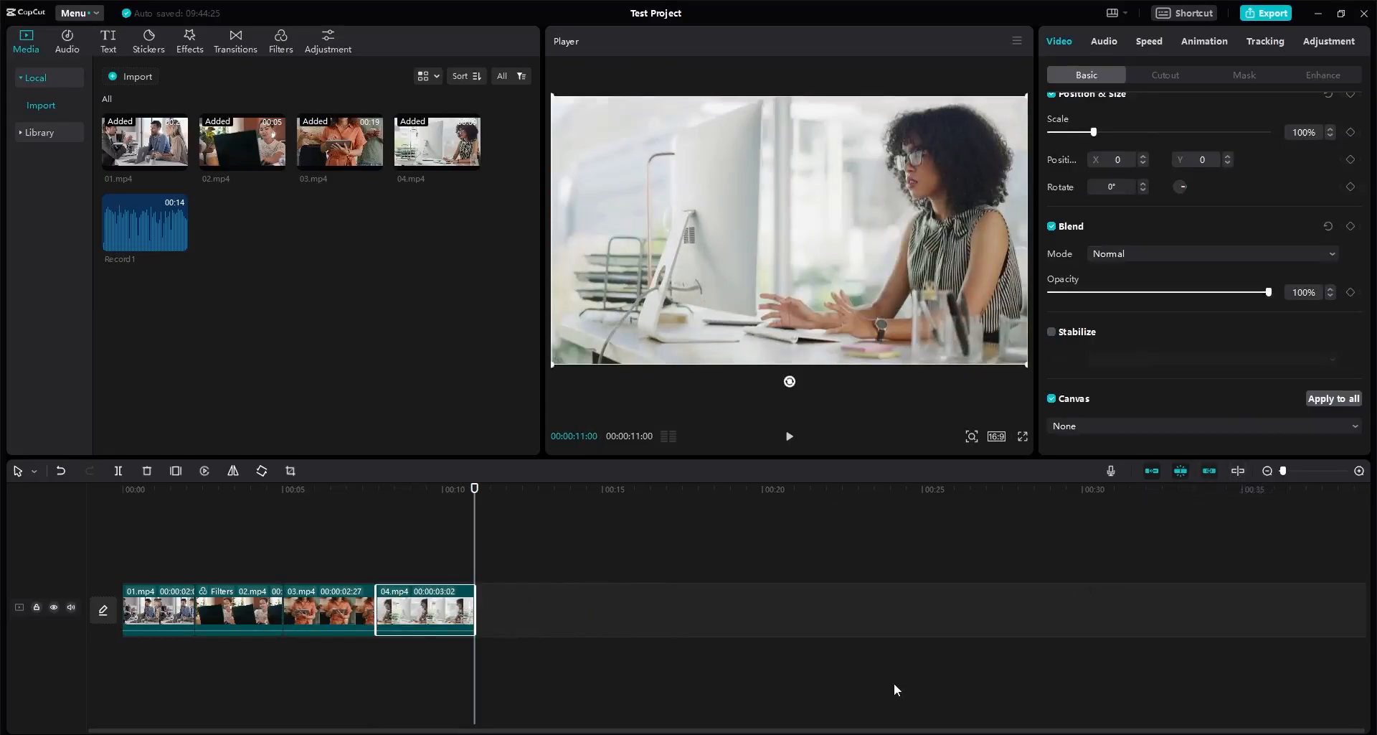
Step: Add the Left transition from the Trending transitions between the 01.mp4 and 02.mp4 clips
{"action": "left_click", "coordinate": [127, 505]}
{"action": "left_click_drag", "start_coordinate": [127, 505], "coordinate": [170, 505]}
{"action": "left_click", "coordinate": [217, 574]}
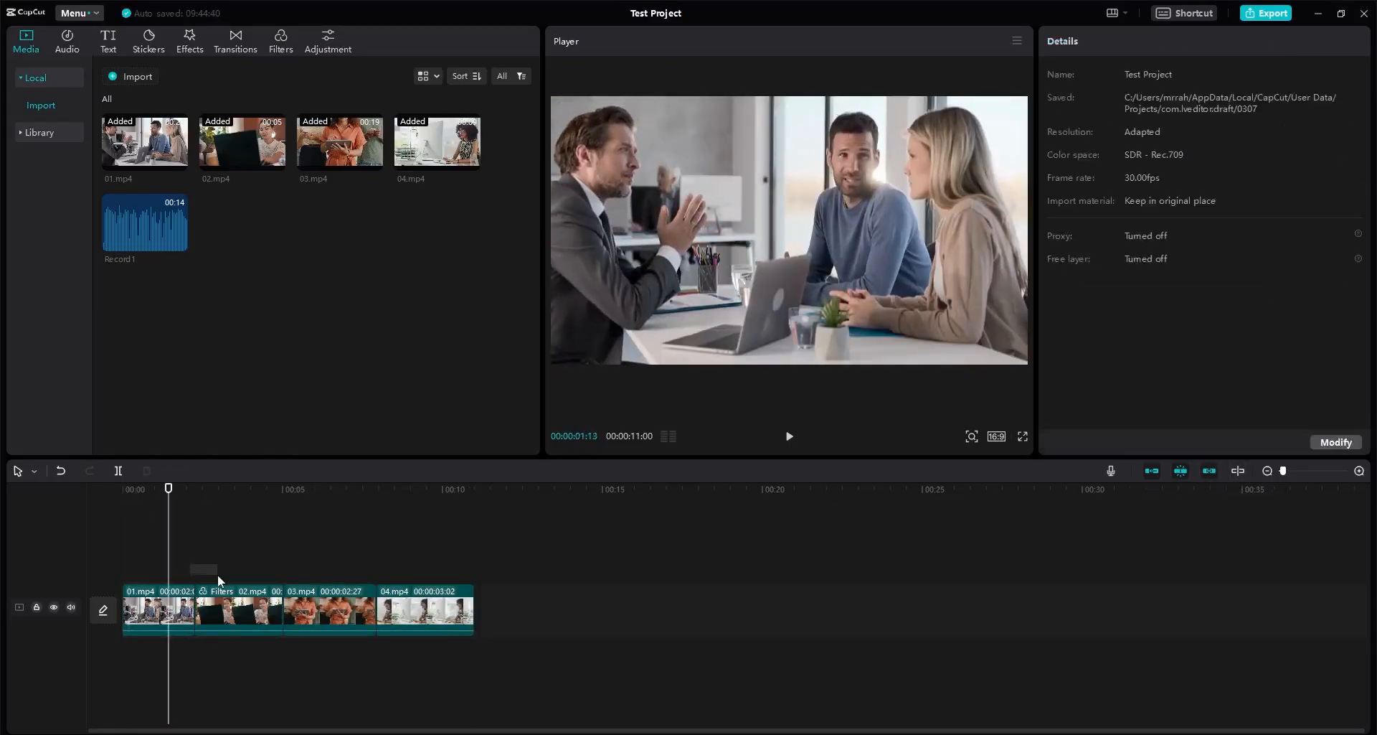
{"action": "left_click", "coordinate": [237, 43]}
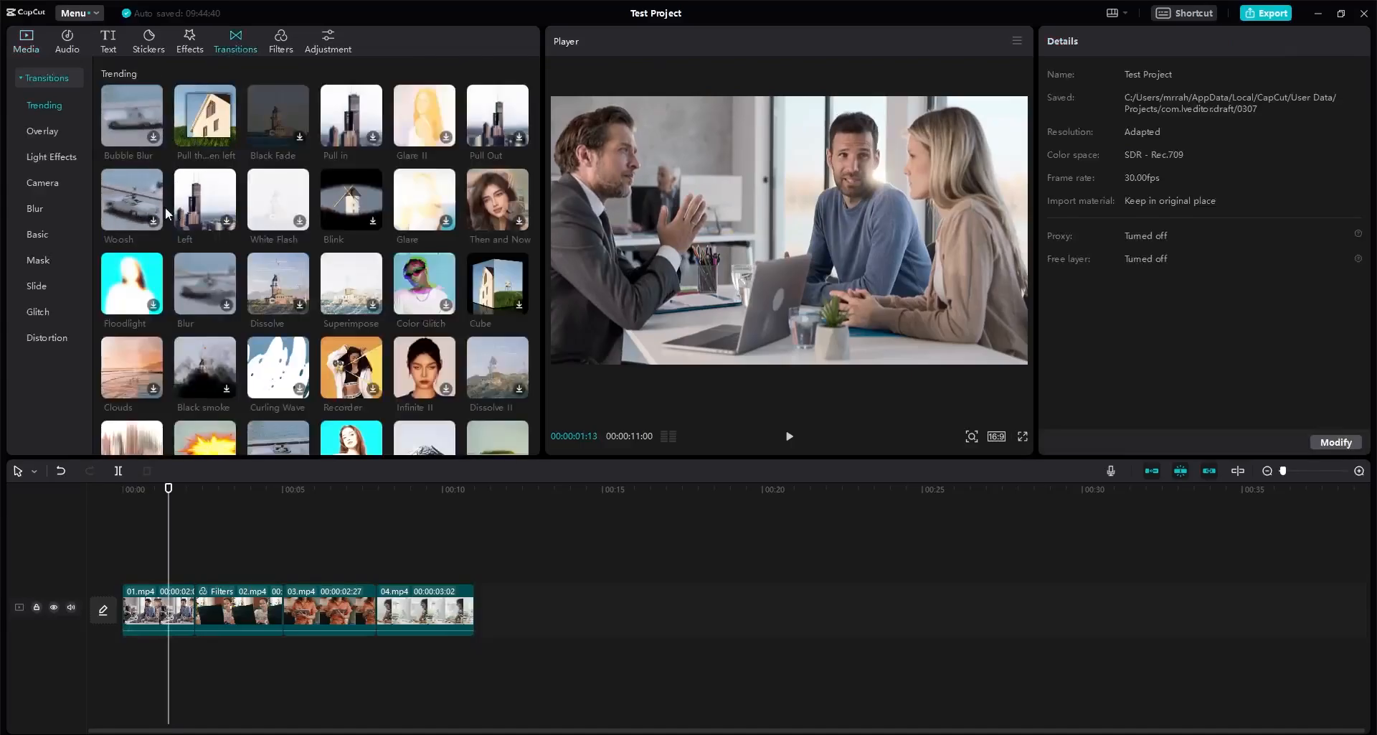
{"action": "left_click_drag", "start_coordinate": [204, 204], "coordinate": [188, 607]}
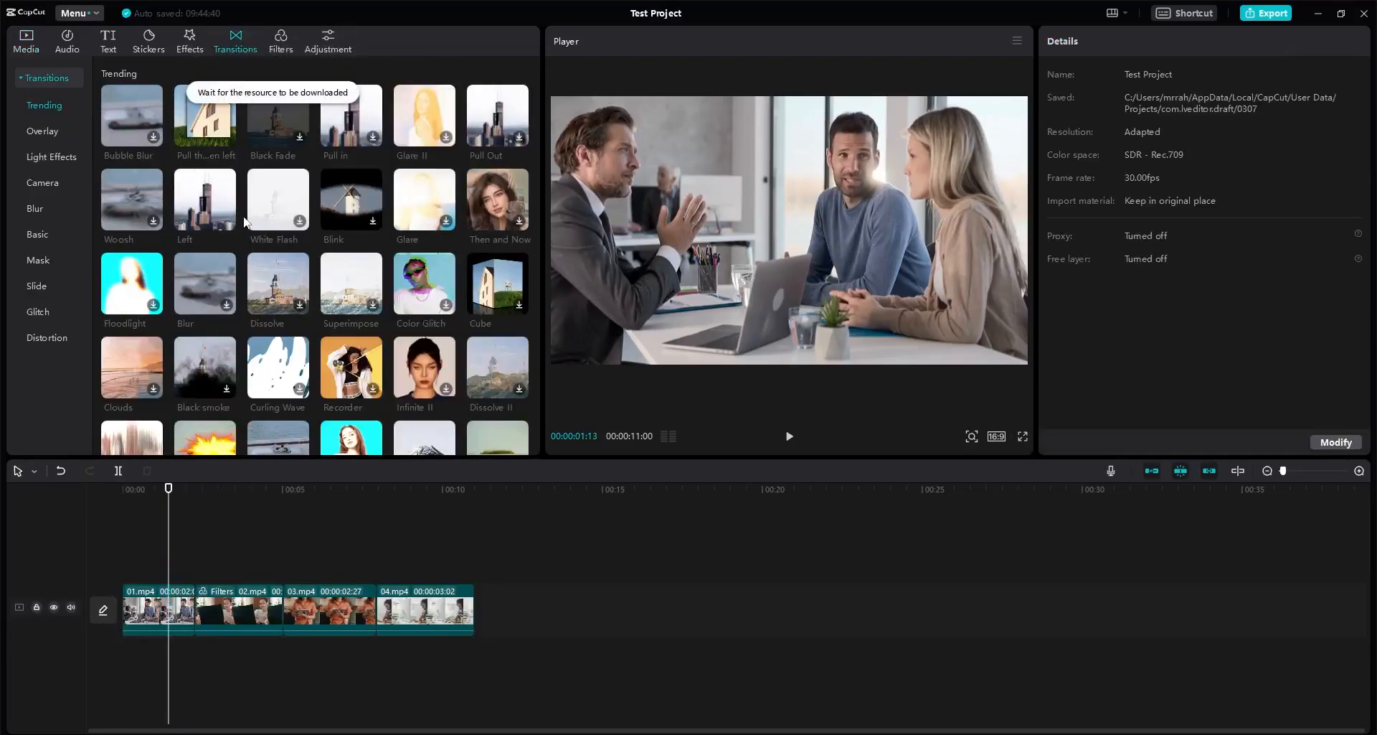
{"action": "left_click_drag", "start_coordinate": [212, 215], "coordinate": [194, 601]}
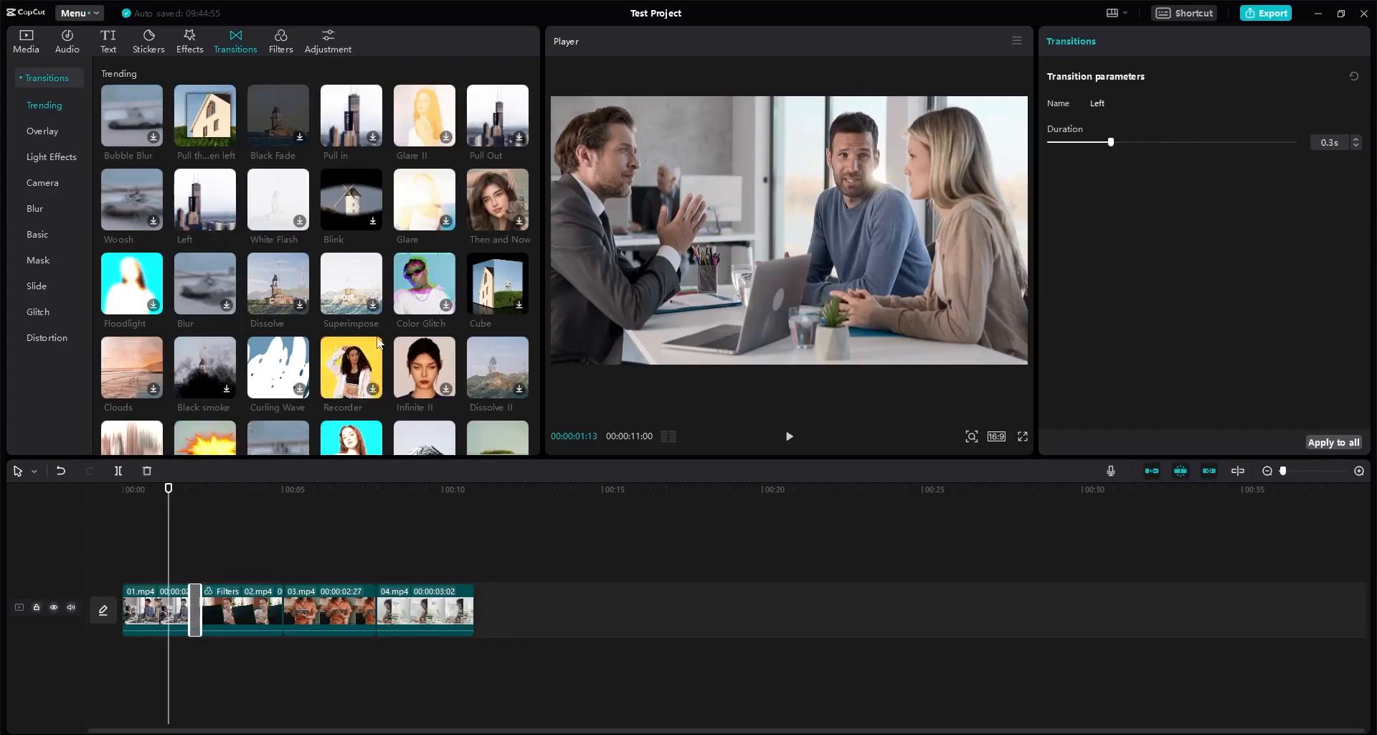
Step: Add the Superimpose transition between 02.mp4 and 03.mp4, and the Glare transition between 03.mp4 and 04.mp4
{"action": "left_click", "coordinate": [375, 307]}
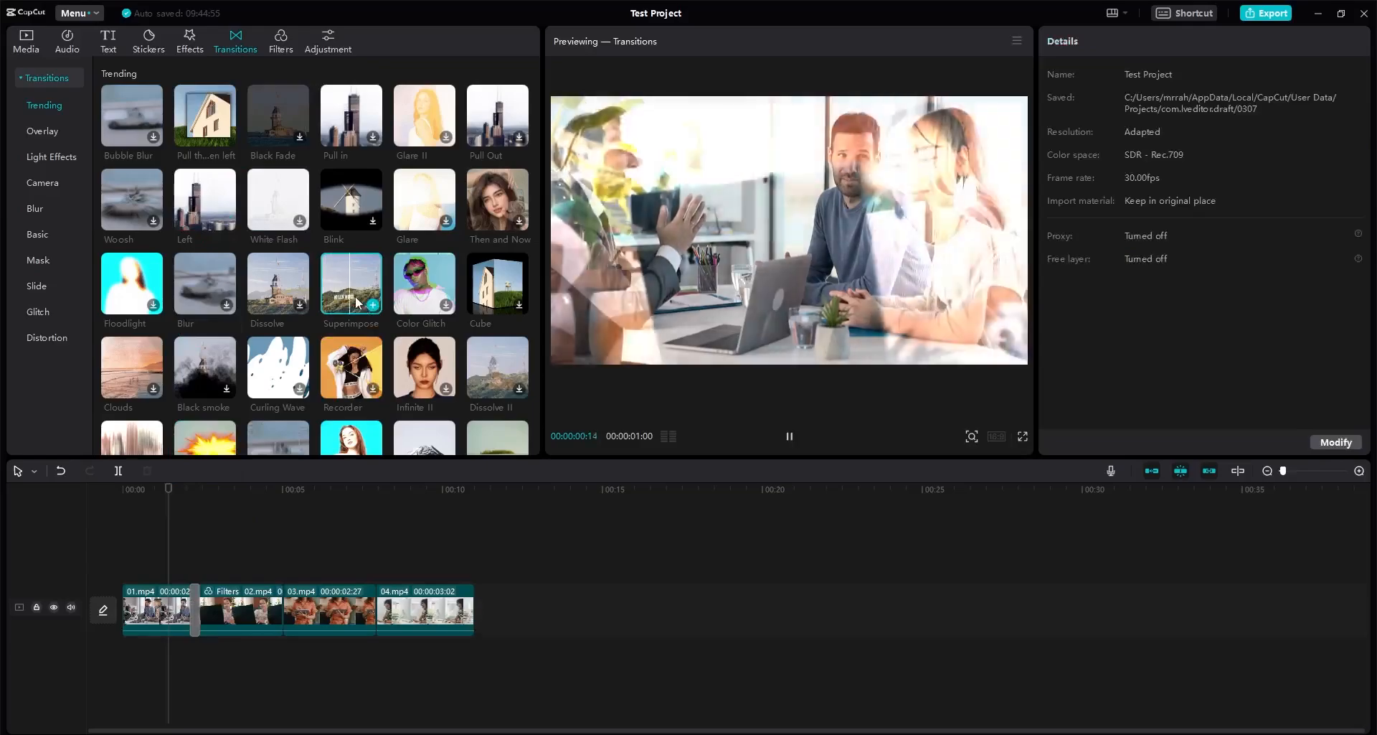
{"action": "left_click_drag", "start_coordinate": [375, 307], "coordinate": [277, 610]}
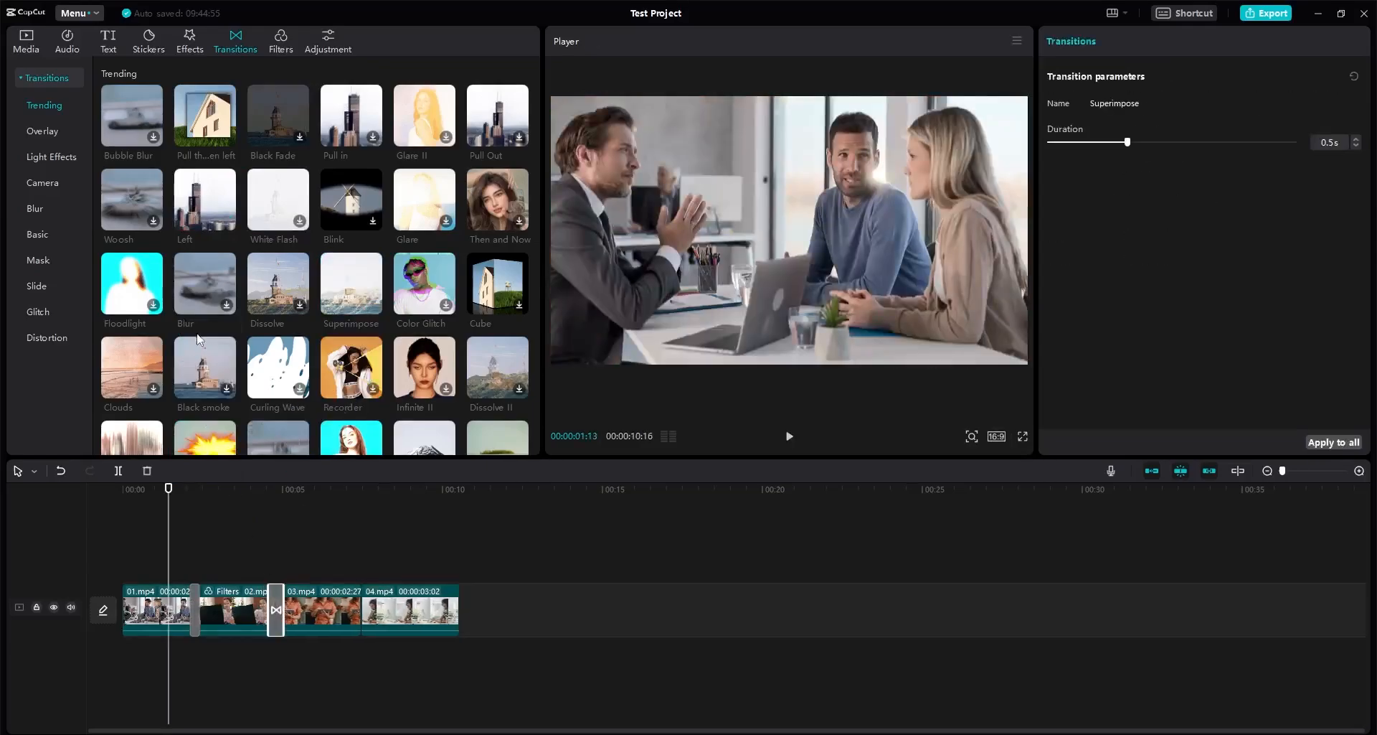
{"action": "left_click", "coordinate": [227, 391]}
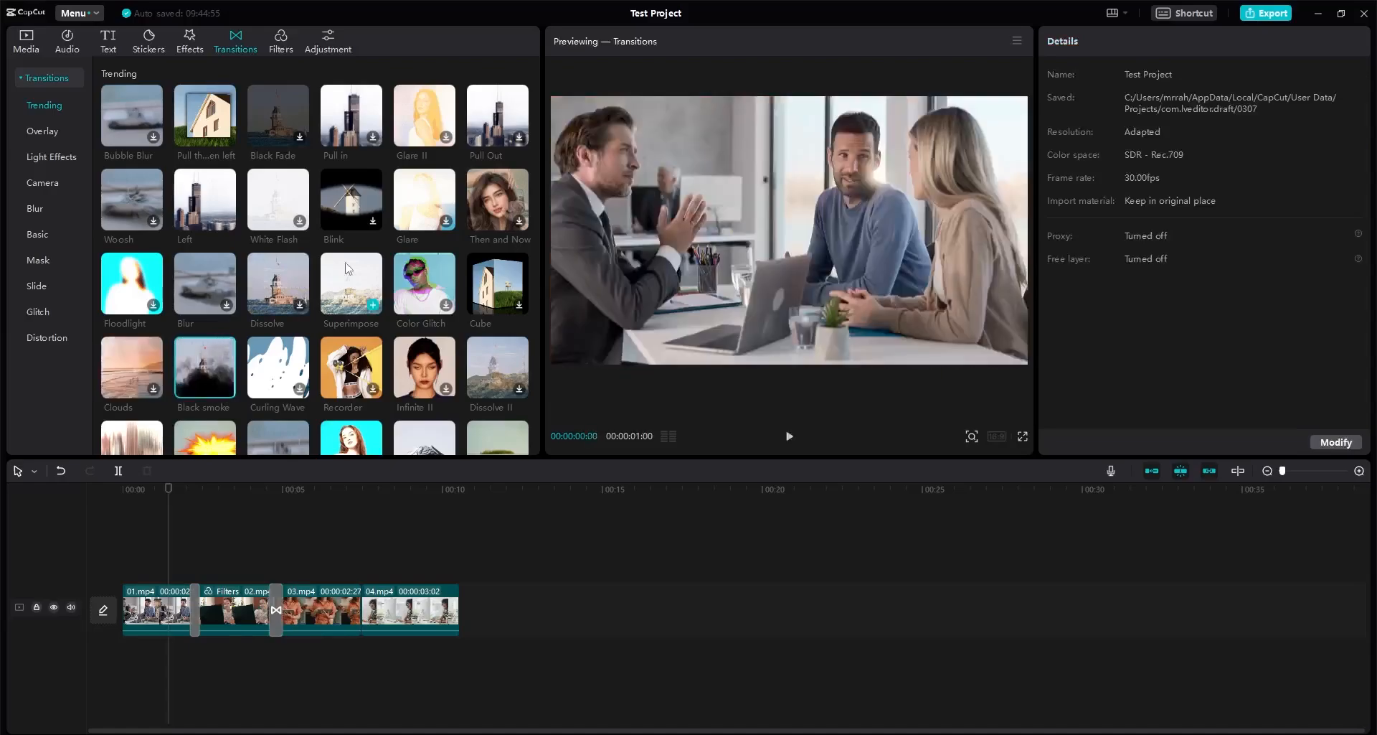
{"action": "left_click", "coordinate": [430, 218]}
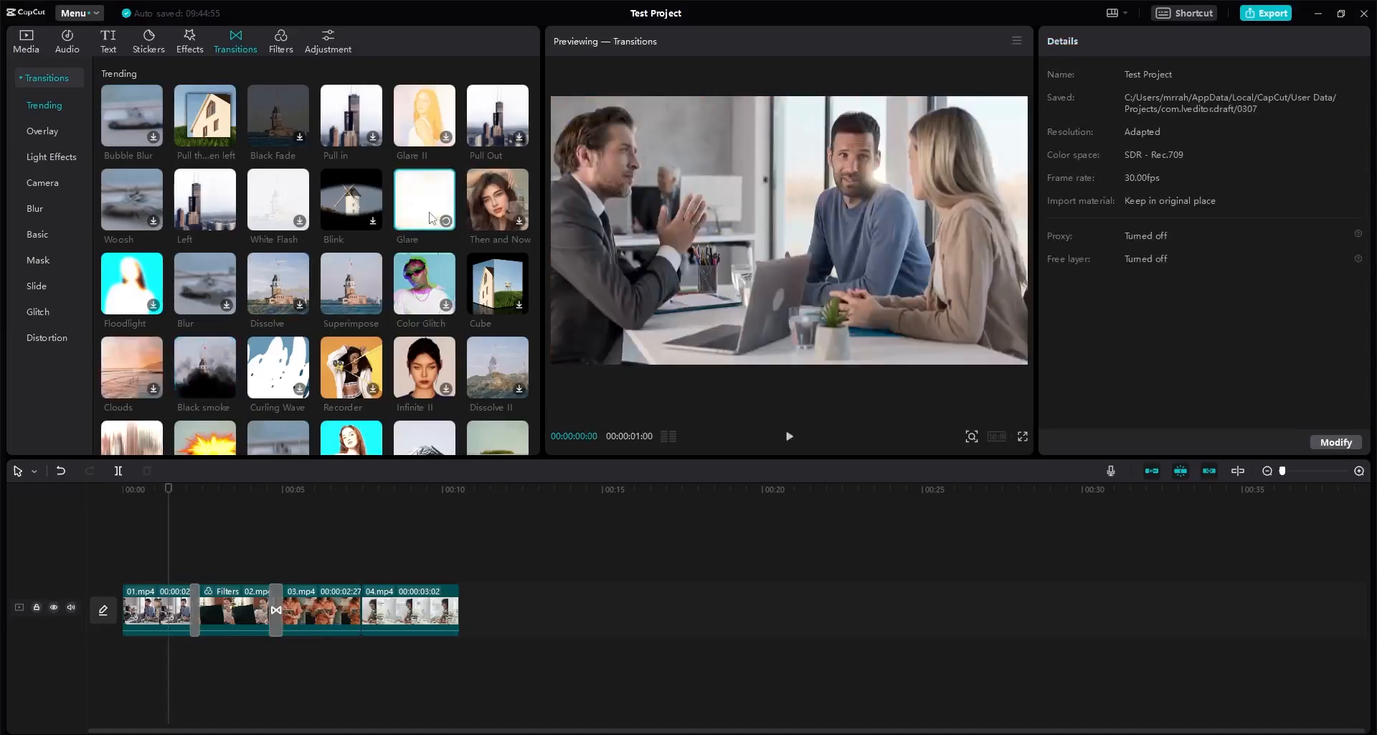
{"action": "mouse_move", "coordinate": [430, 217]}
{"action": "left_mouse_down"}
{"action": "mouse_move", "coordinate": [369, 476]}
{"action": "mouse_move", "coordinate": [358, 604]}
{"action": "left_mouse_up"}
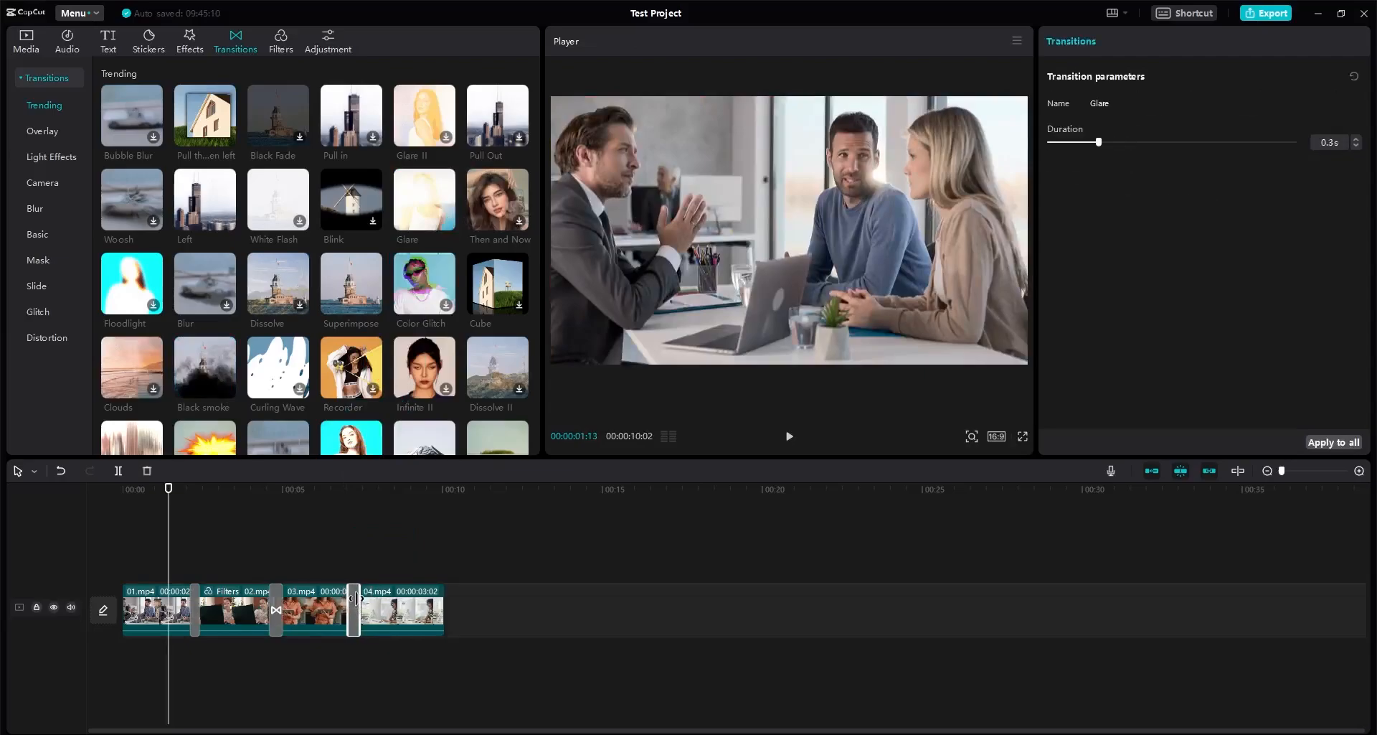
Step: Add the Horizontal Open video effect above the start of the 01.mp4 clip and shorten it to a brief opening
{"action": "left_click", "coordinate": [115, 500]}
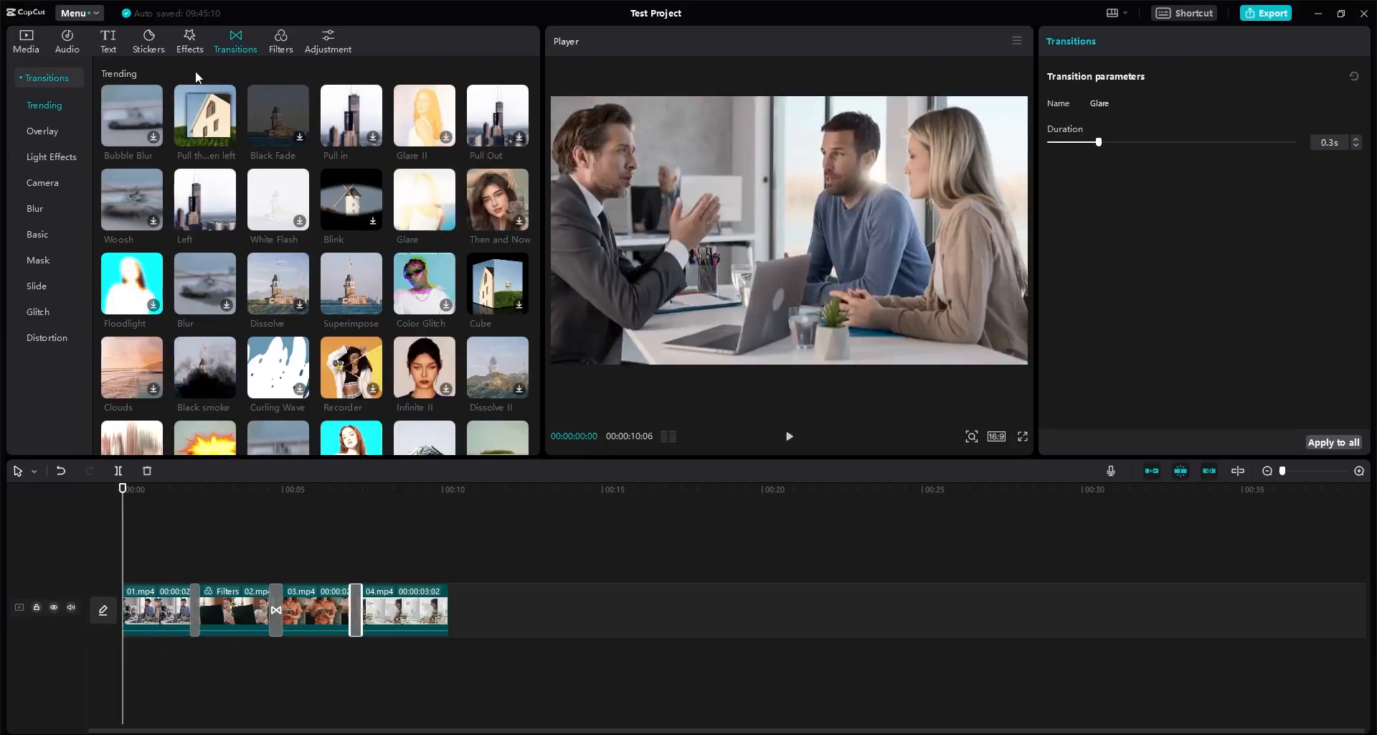
{"action": "left_click", "coordinate": [190, 43]}
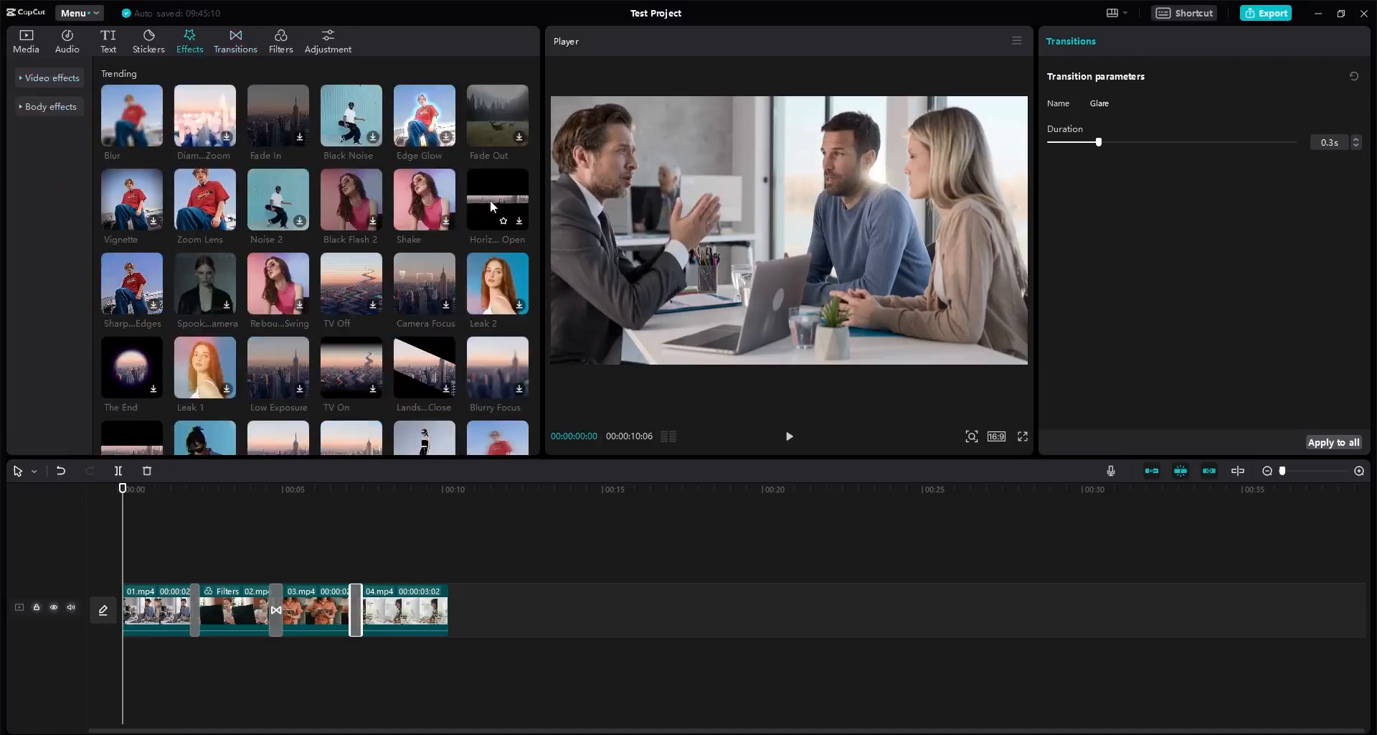
{"action": "left_click", "coordinate": [507, 220]}
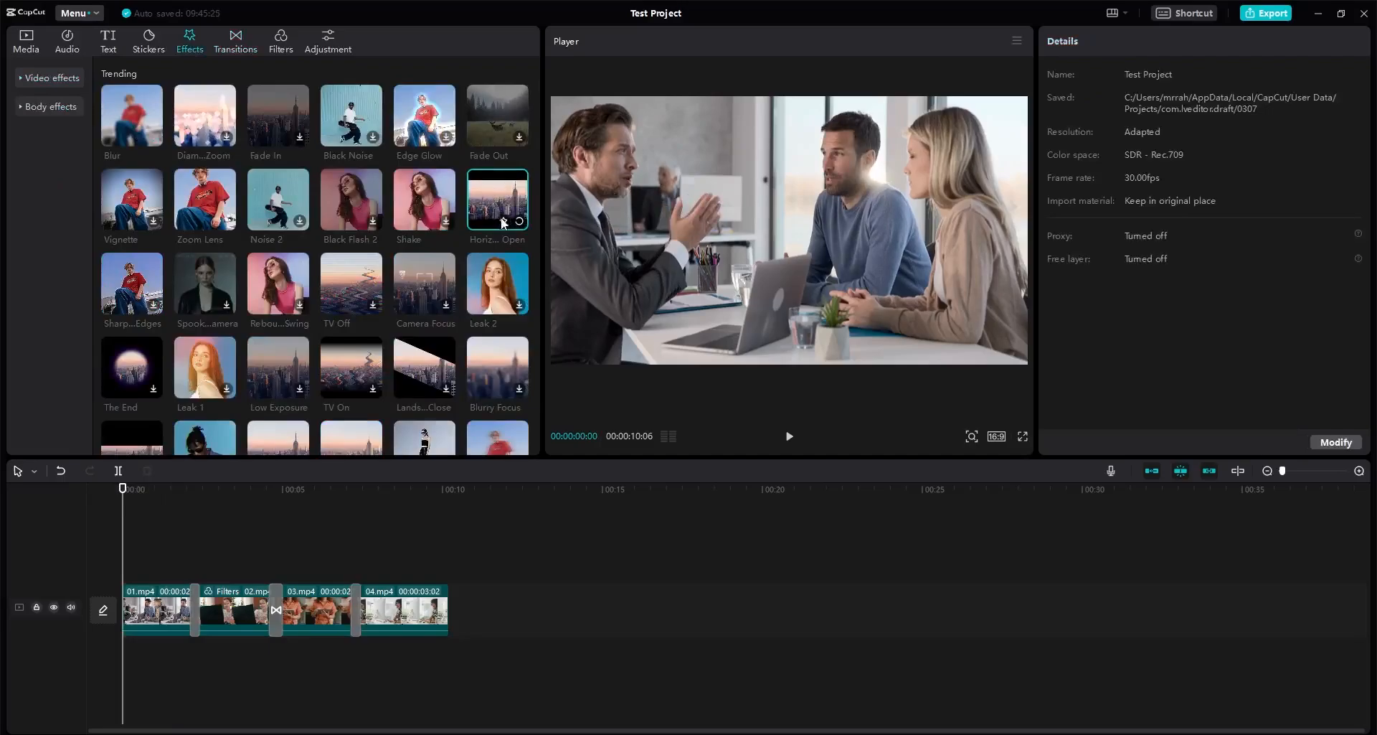
{"action": "left_click_drag", "start_coordinate": [515, 222], "coordinate": [122, 566]}
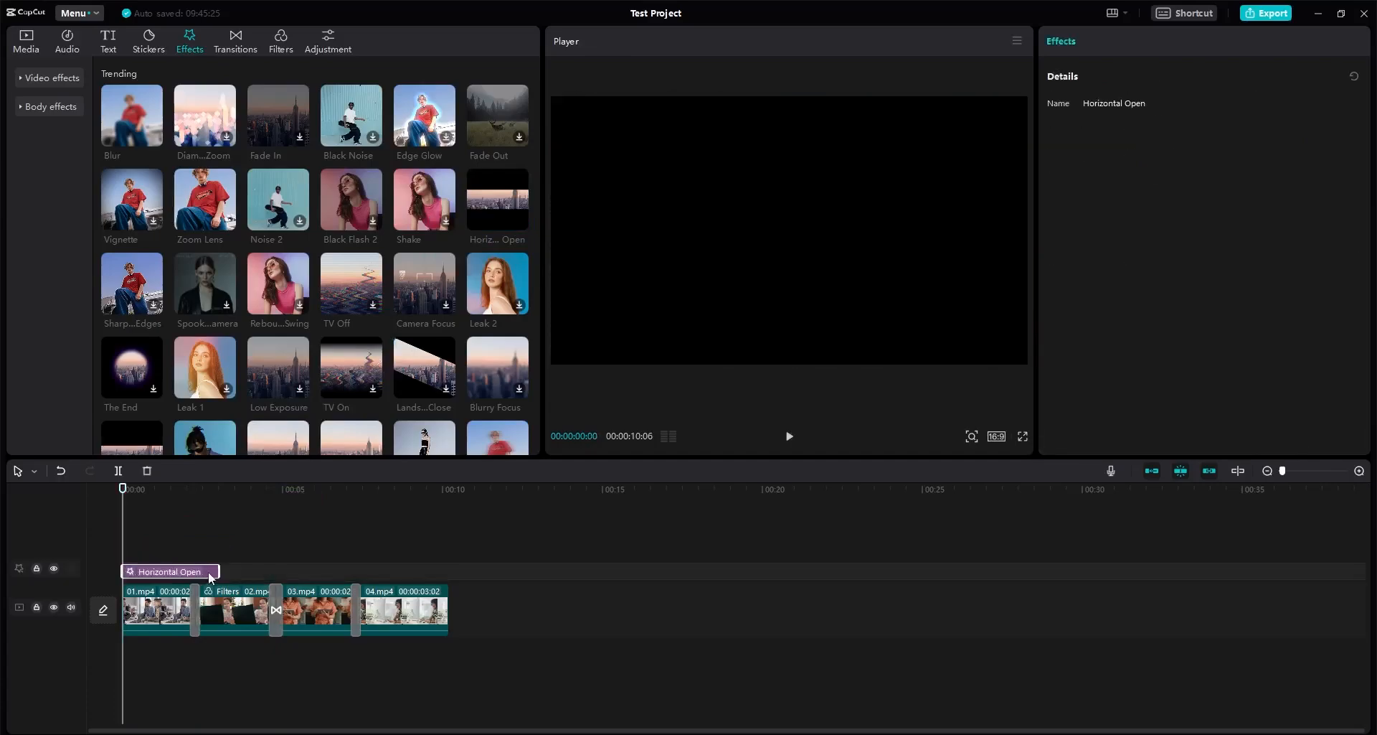
{"action": "left_click_drag", "start_coordinate": [218, 571], "coordinate": [139, 574]}
Step: Add the TV Off video effect above the end of the 04.mp4 clip, starting at about 00:00:09:17
{"action": "left_click", "coordinate": [399, 494]}
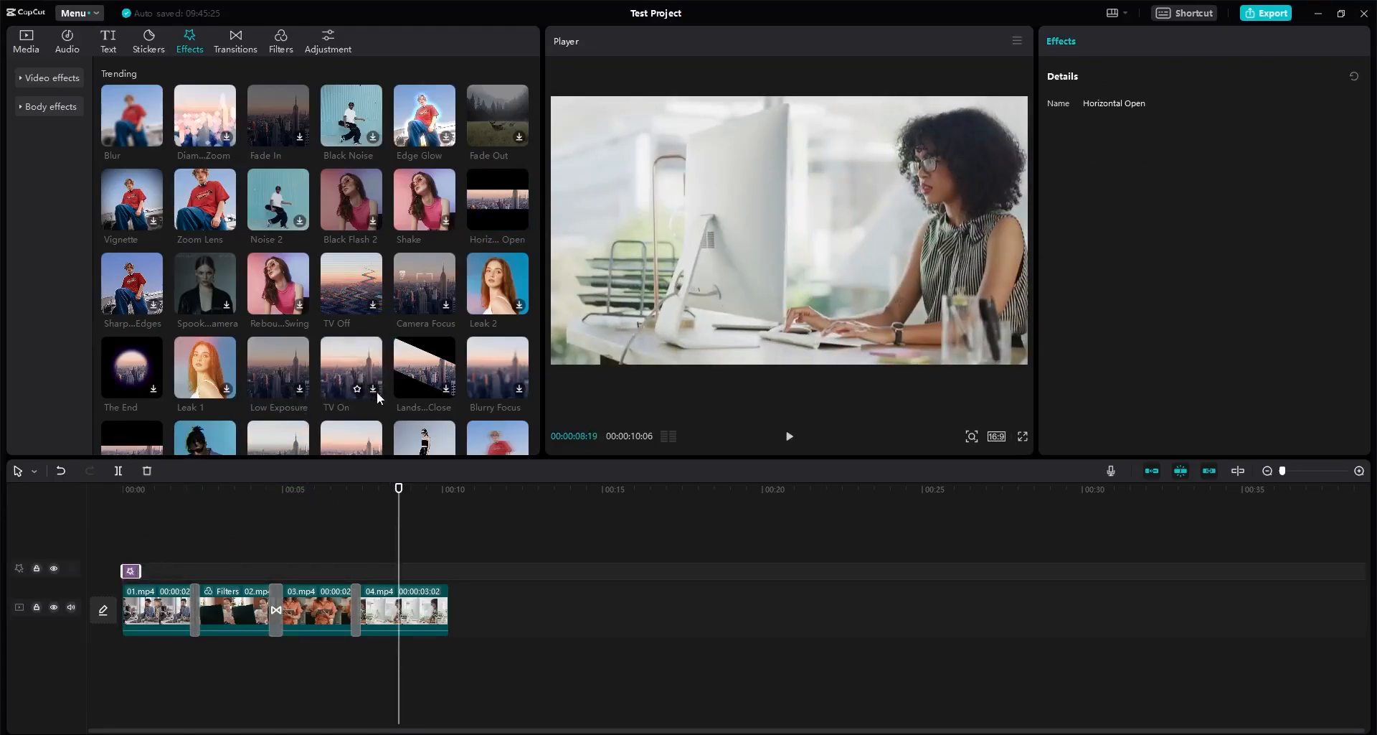
{"action": "left_click", "coordinate": [372, 310]}
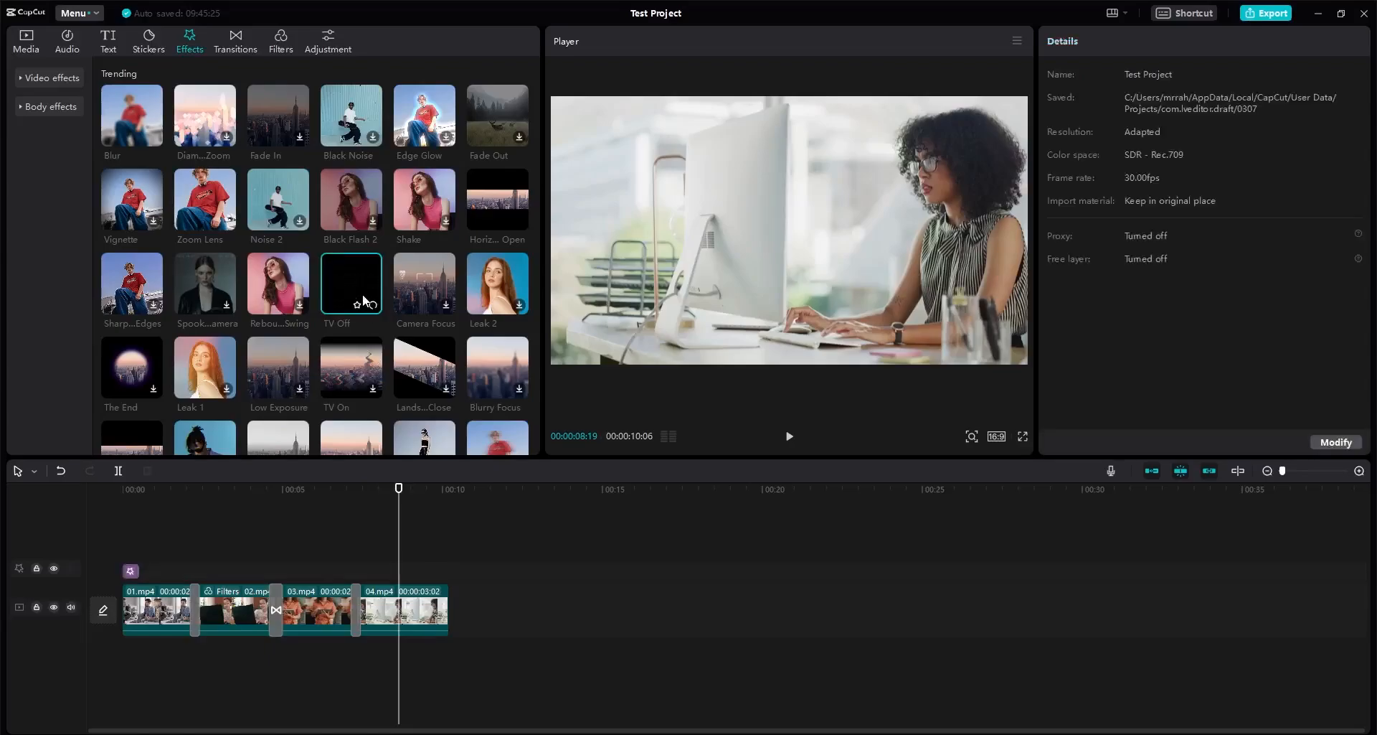
{"action": "left_click_drag", "start_coordinate": [358, 278], "coordinate": [429, 553]}
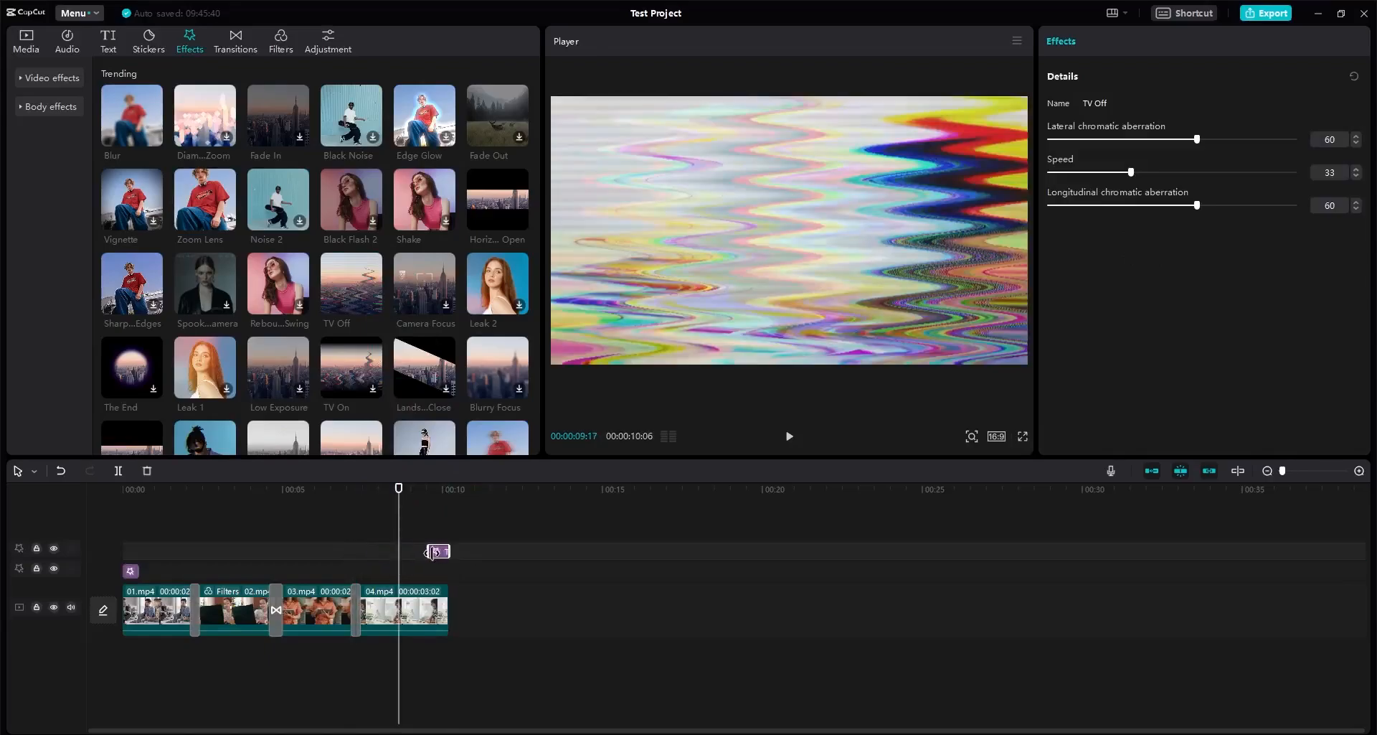
Step: Select the 03.mp4 clip with the playhead at 00:00:05:07 and set its colour temperature to -10
{"action": "left_click_drag", "start_coordinate": [397, 494], "coordinate": [290, 536]}
{"action": "left_click", "coordinate": [317, 587]}
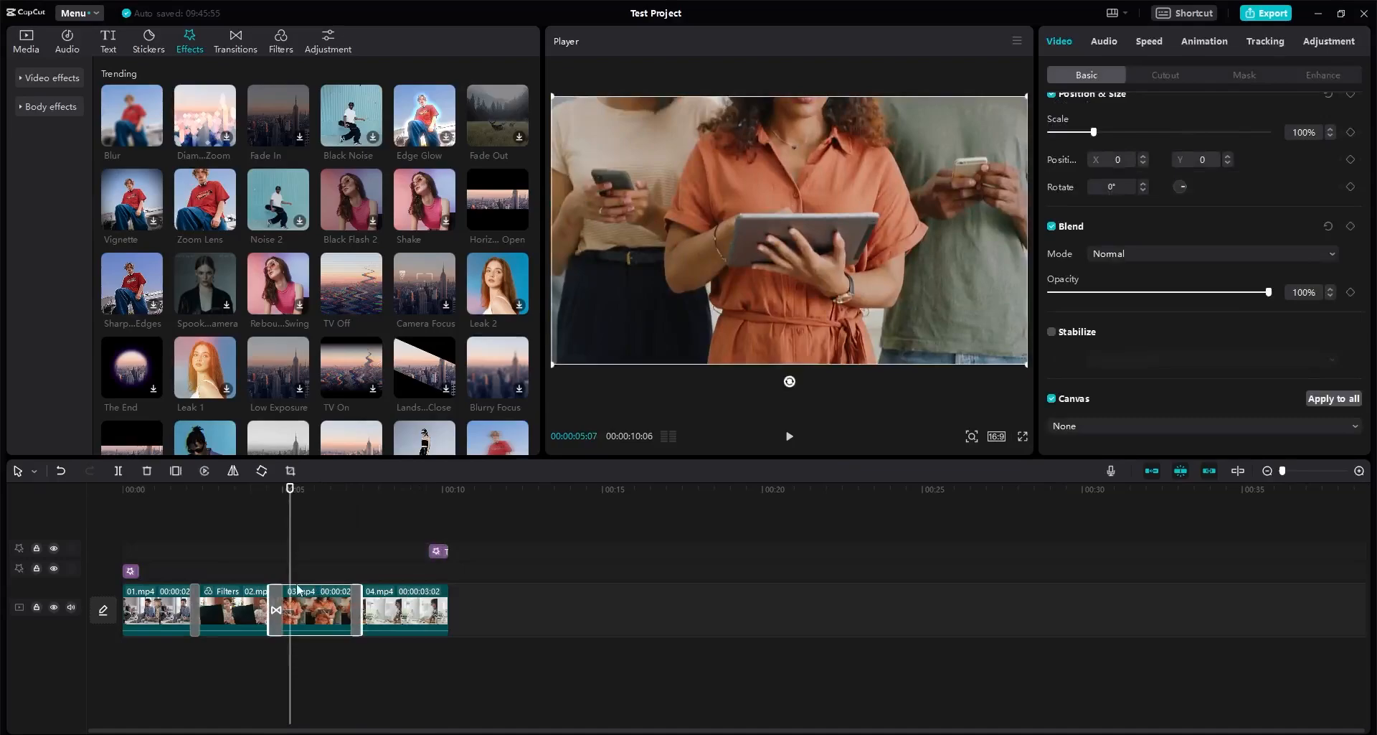
{"action": "left_click", "coordinate": [1324, 45]}
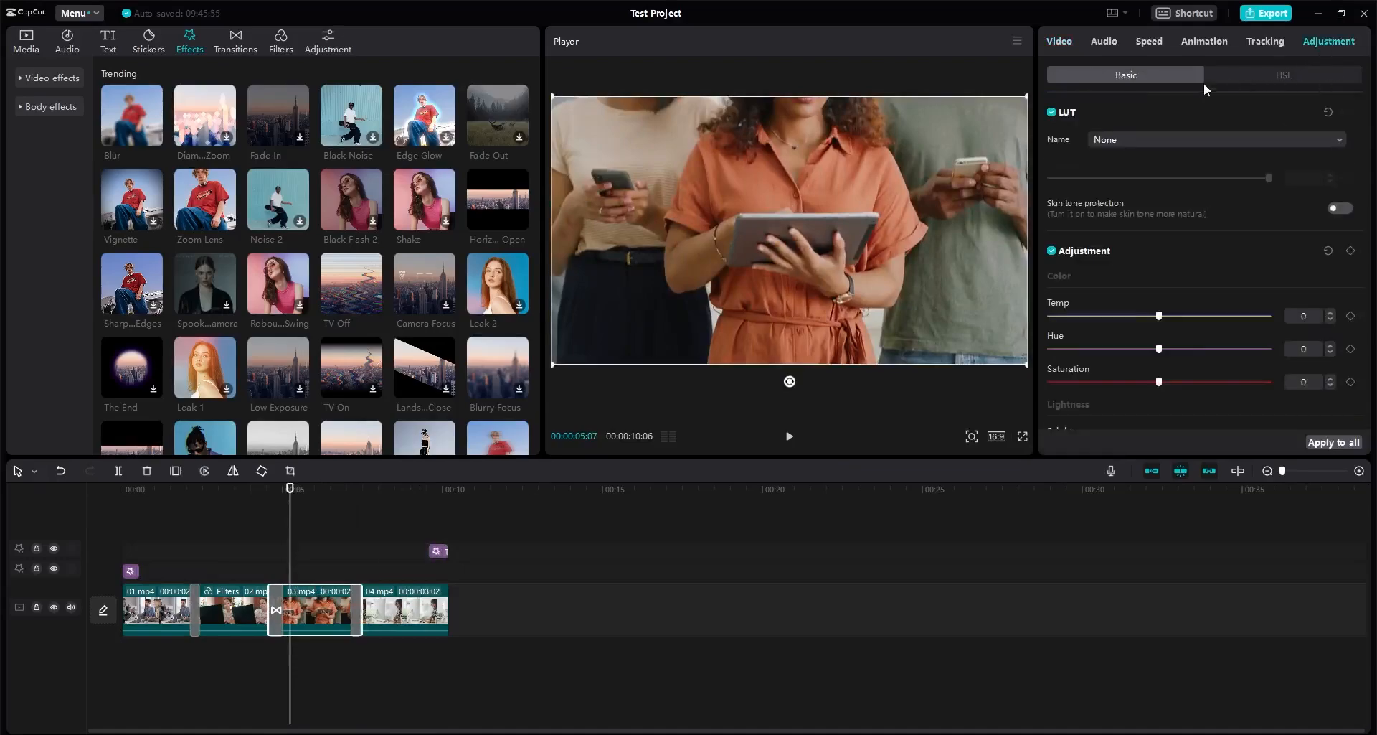
{"action": "scroll", "coordinate": [1232, 116], "scroll_direction": "down", "scroll_amount": 2}
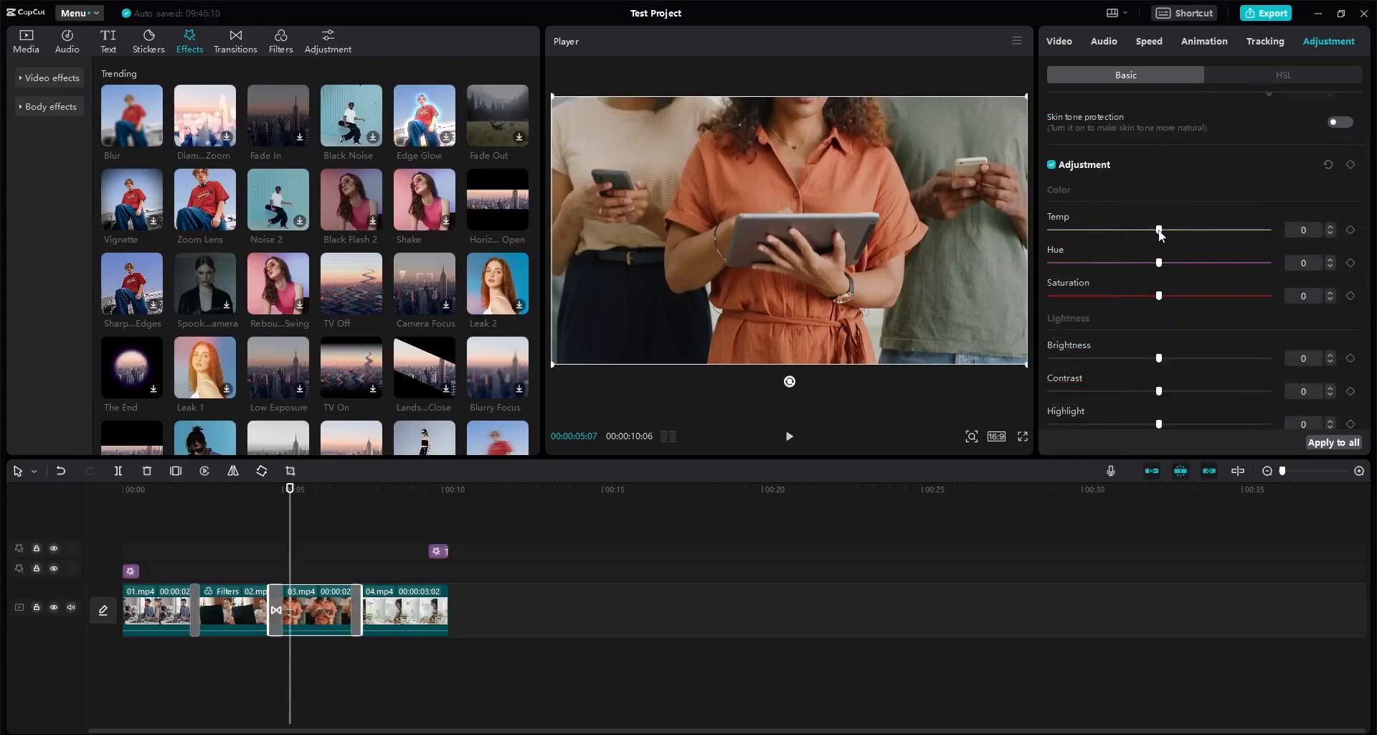
{"action": "left_click_drag", "start_coordinate": [1160, 235], "coordinate": [1116, 239]}
{"action": "mouse_move", "coordinate": [1119, 230]}
{"action": "left_mouse_down"}
{"action": "mouse_move", "coordinate": [1199, 230]}
{"action": "mouse_move", "coordinate": [1137, 227]}
{"action": "left_mouse_up"}
Step: Try other hue and saturation values on the 03.mp4 clip, settling on hue 0 and saturation 12
{"action": "left_click_drag", "start_coordinate": [1140, 266], "coordinate": [1111, 266]}
{"action": "left_click_drag", "start_coordinate": [1109, 265], "coordinate": [1156, 269]}
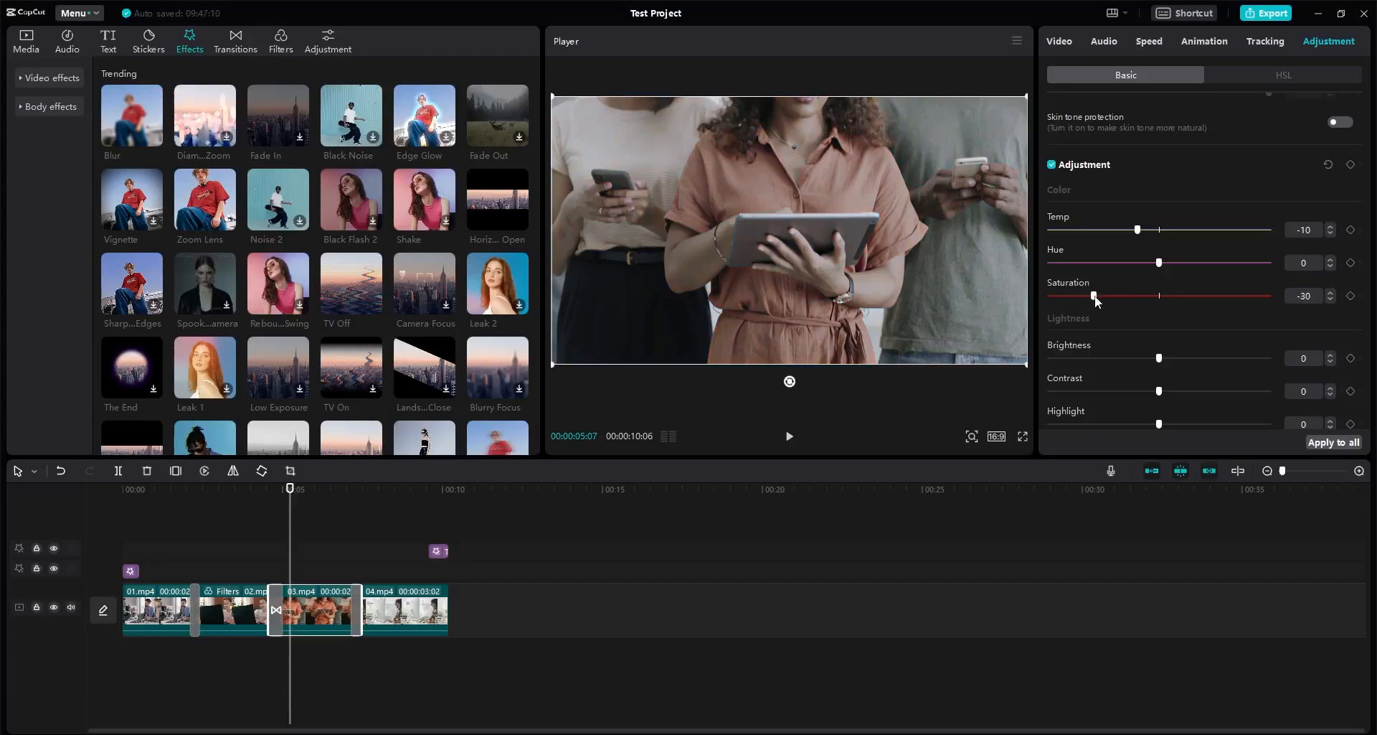
{"action": "left_click_drag", "start_coordinate": [1096, 298], "coordinate": [1196, 297]}
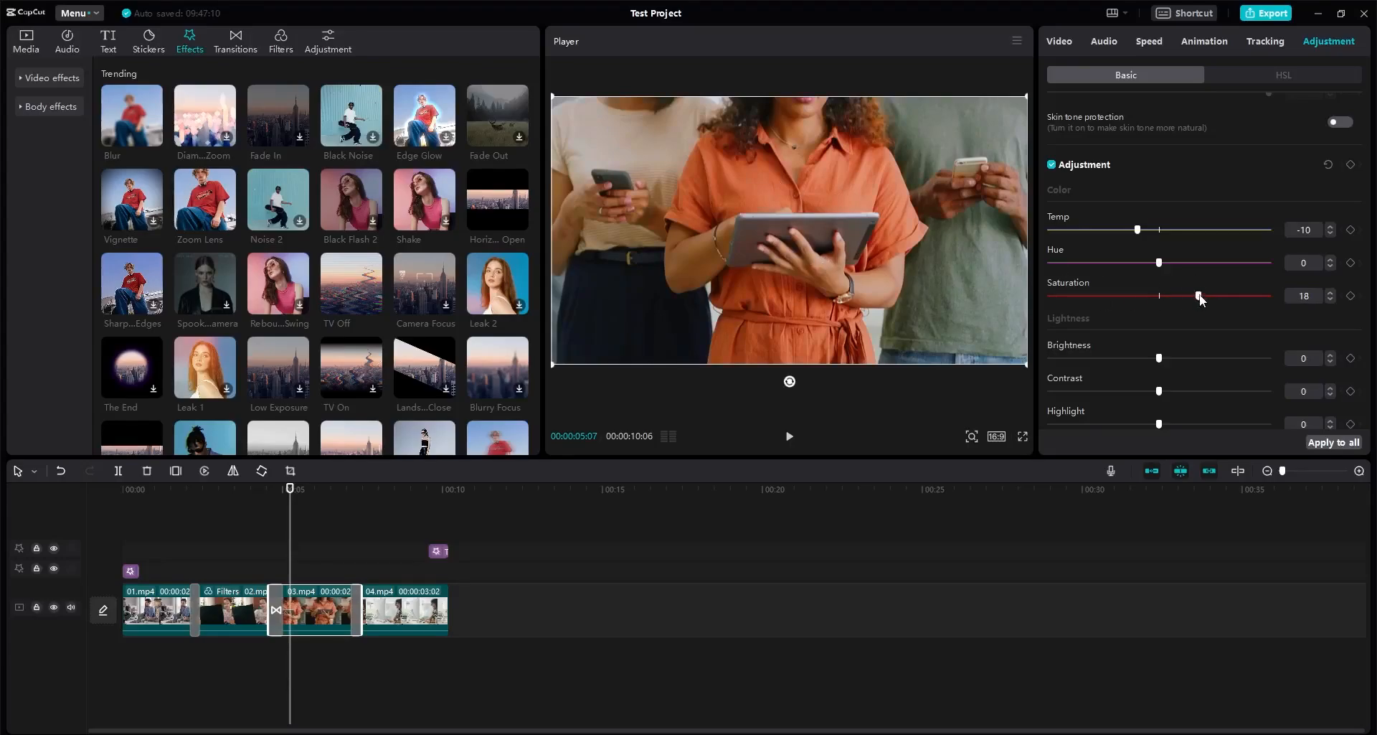
{"action": "left_click_drag", "start_coordinate": [1201, 299], "coordinate": [1179, 289]}
Step: Set the 03.mp4 clip's brightness to 3 and its contrast to 4, after trying contrast at 27 and -25
{"action": "scroll", "coordinate": [1180, 301], "scroll_direction": "down", "scroll_amount": 3}
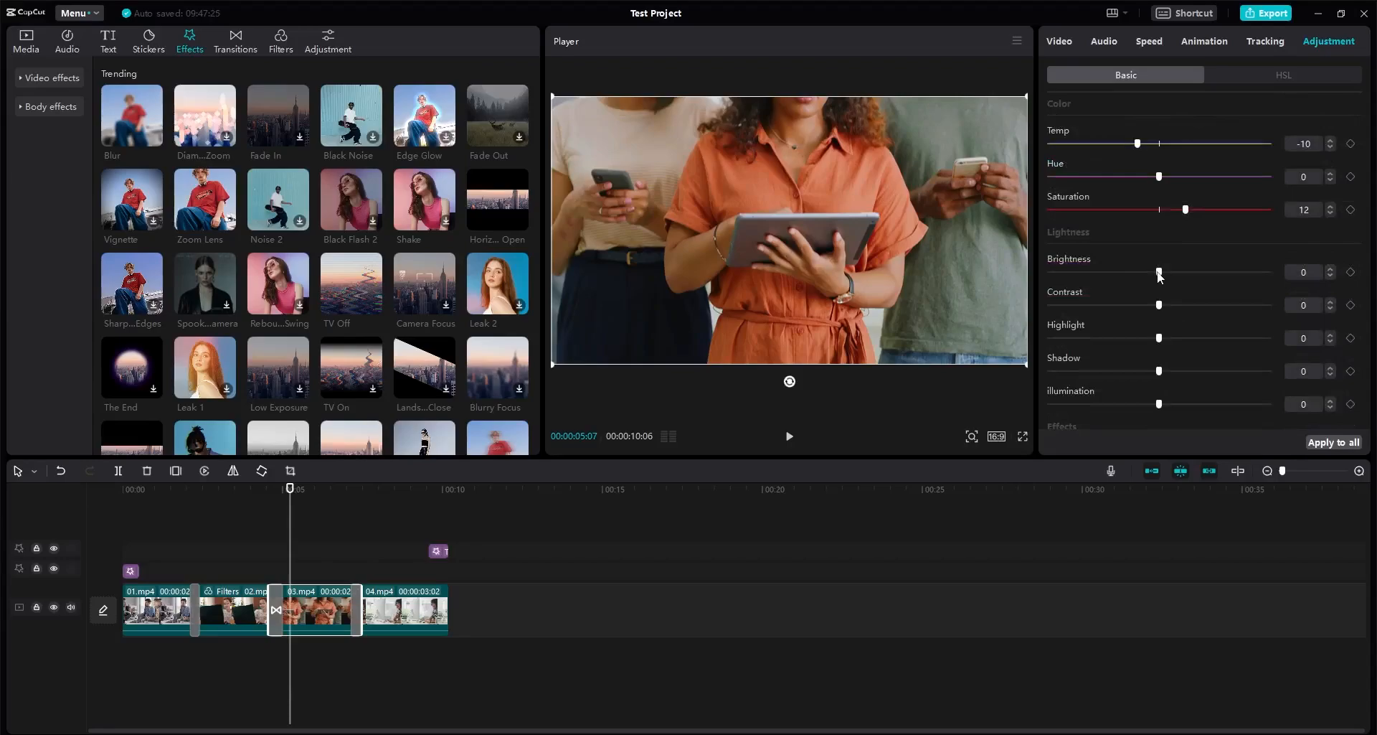
{"action": "left_click_drag", "start_coordinate": [1158, 272], "coordinate": [1219, 305]}
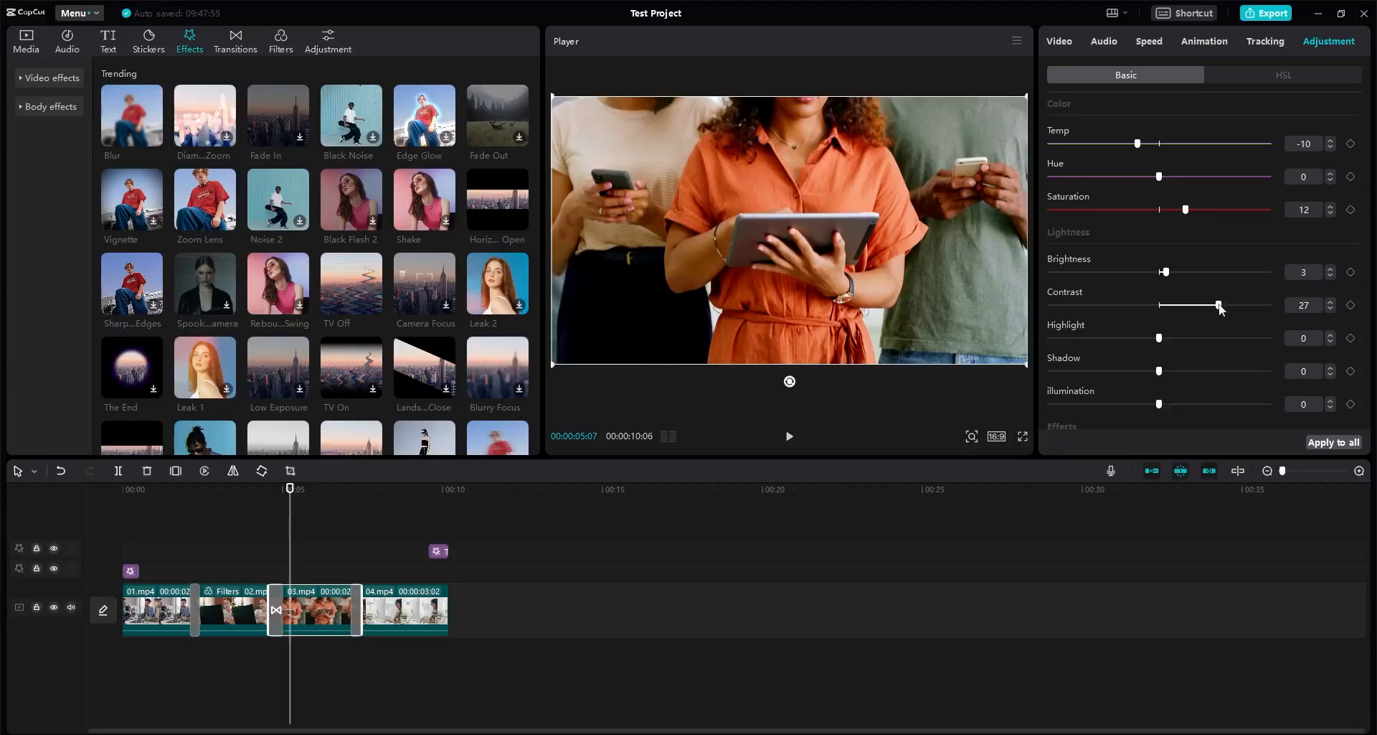
{"action": "left_click_drag", "start_coordinate": [1194, 303], "coordinate": [1136, 308]}
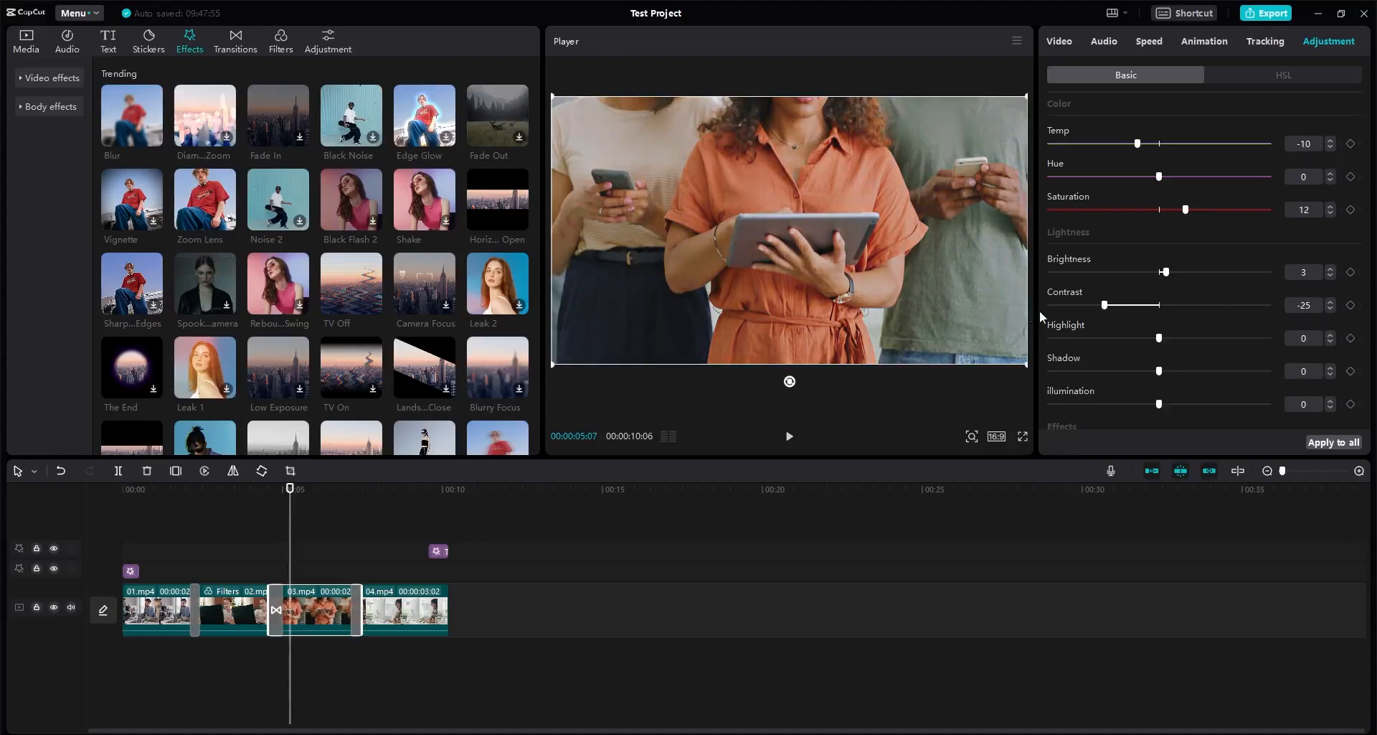
{"action": "left_click_drag", "start_coordinate": [1105, 307], "coordinate": [1169, 307]}
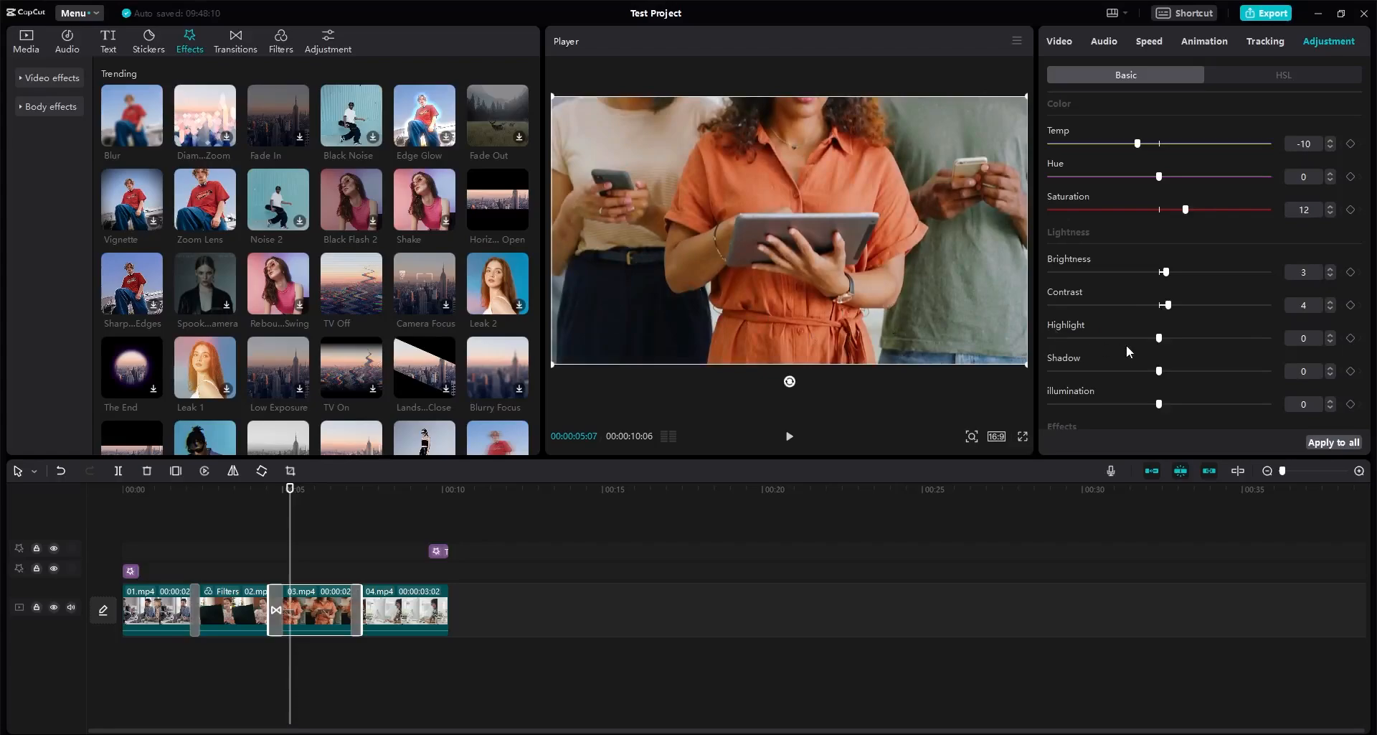
Step: Set the 03.mp4 clip's Highlight to 9 and Shadow to 4 in its lightness adjustments
{"action": "mouse_move", "coordinate": [1152, 340]}
{"action": "left_mouse_down"}
{"action": "mouse_move", "coordinate": [1119, 337]}
{"action": "mouse_move", "coordinate": [1196, 338]}
{"action": "mouse_move", "coordinate": [1159, 344]}
{"action": "left_mouse_up"}
{"action": "scroll", "coordinate": [1162, 344], "scroll_direction": "down", "scroll_amount": 2}
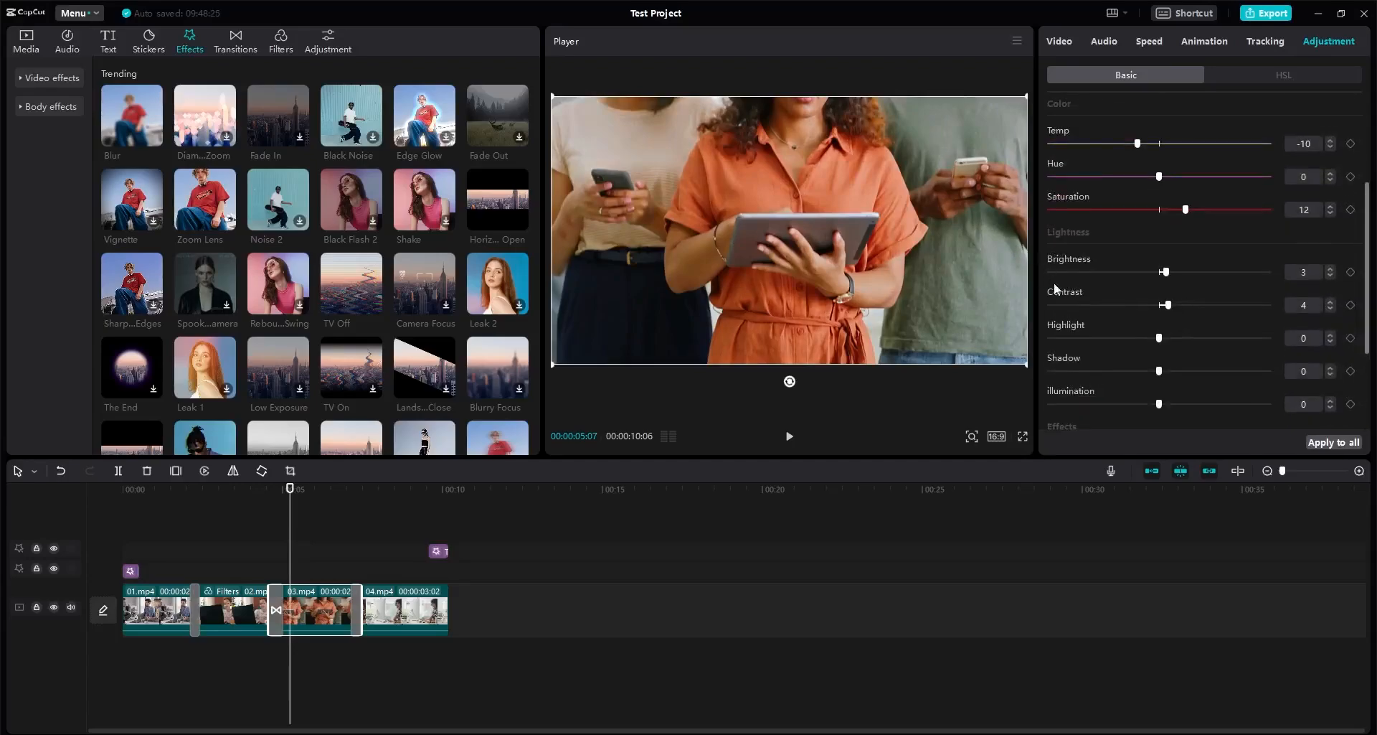
{"action": "scroll", "coordinate": [1053, 282], "scroll_direction": "down", "scroll_amount": 3}
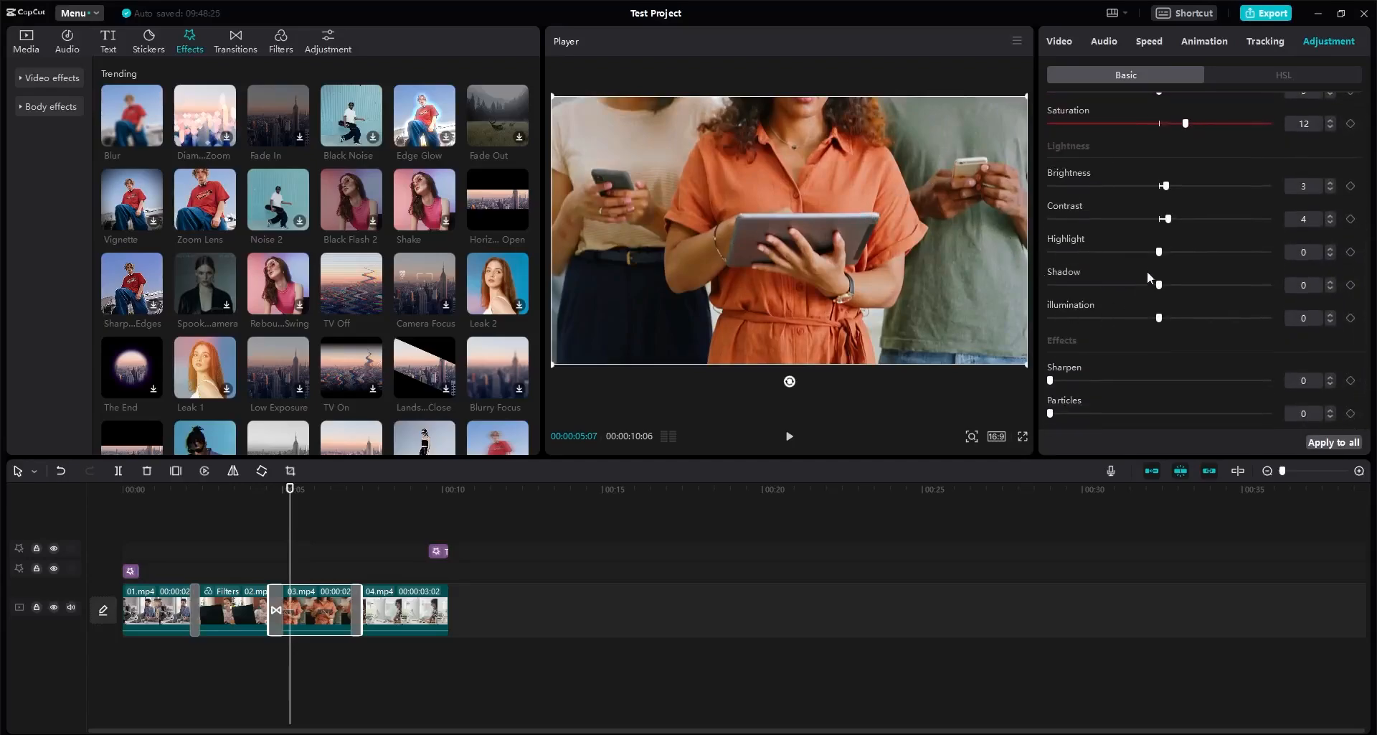
{"action": "left_click_drag", "start_coordinate": [1159, 253], "coordinate": [1086, 254]}
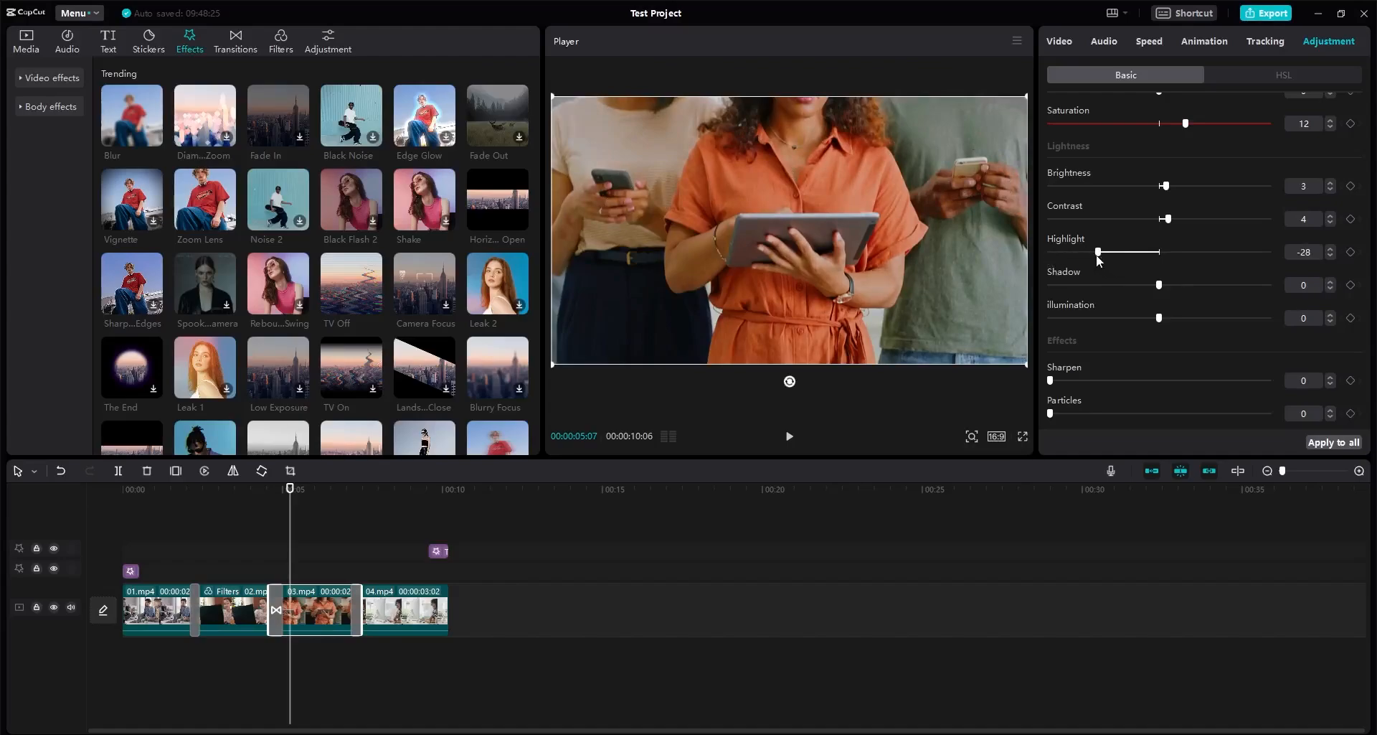
{"action": "left_click_drag", "start_coordinate": [1098, 256], "coordinate": [1215, 256]}
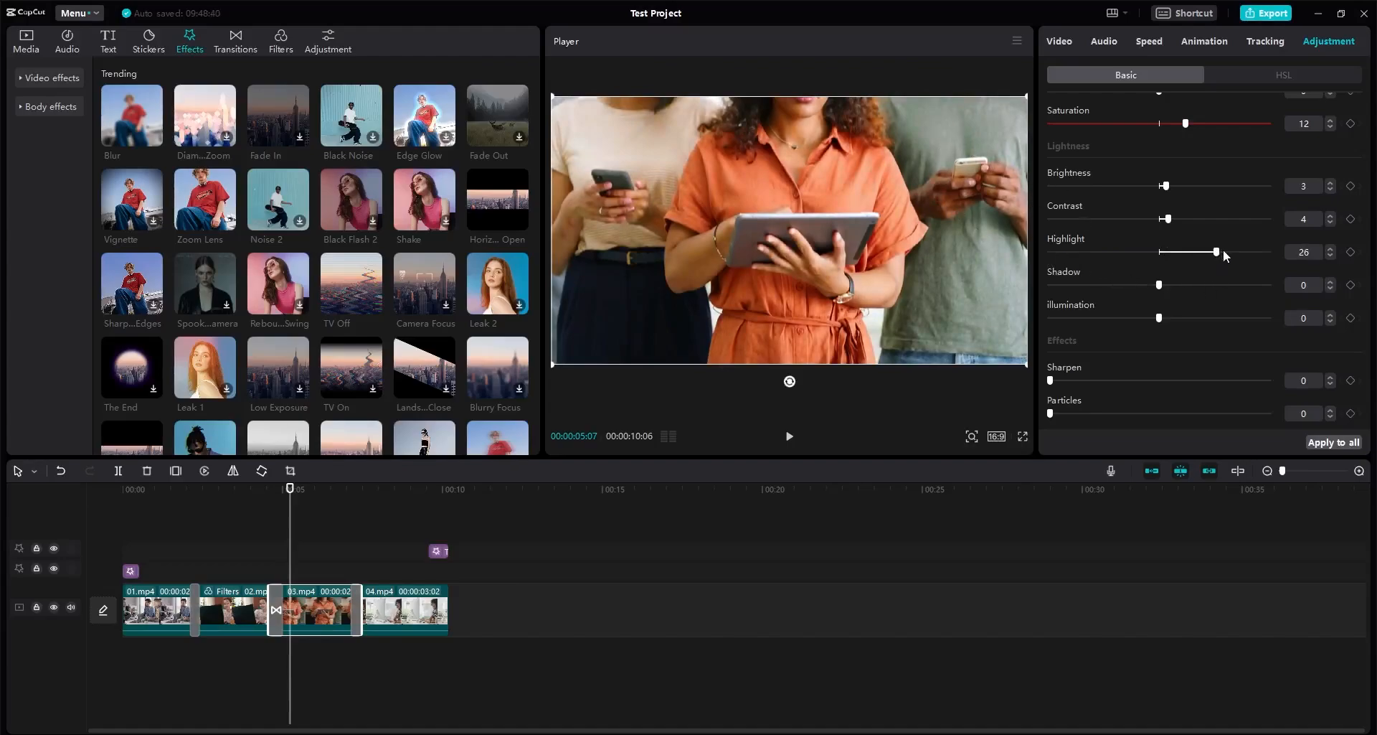
{"action": "left_click_drag", "start_coordinate": [1222, 252], "coordinate": [1091, 286]}
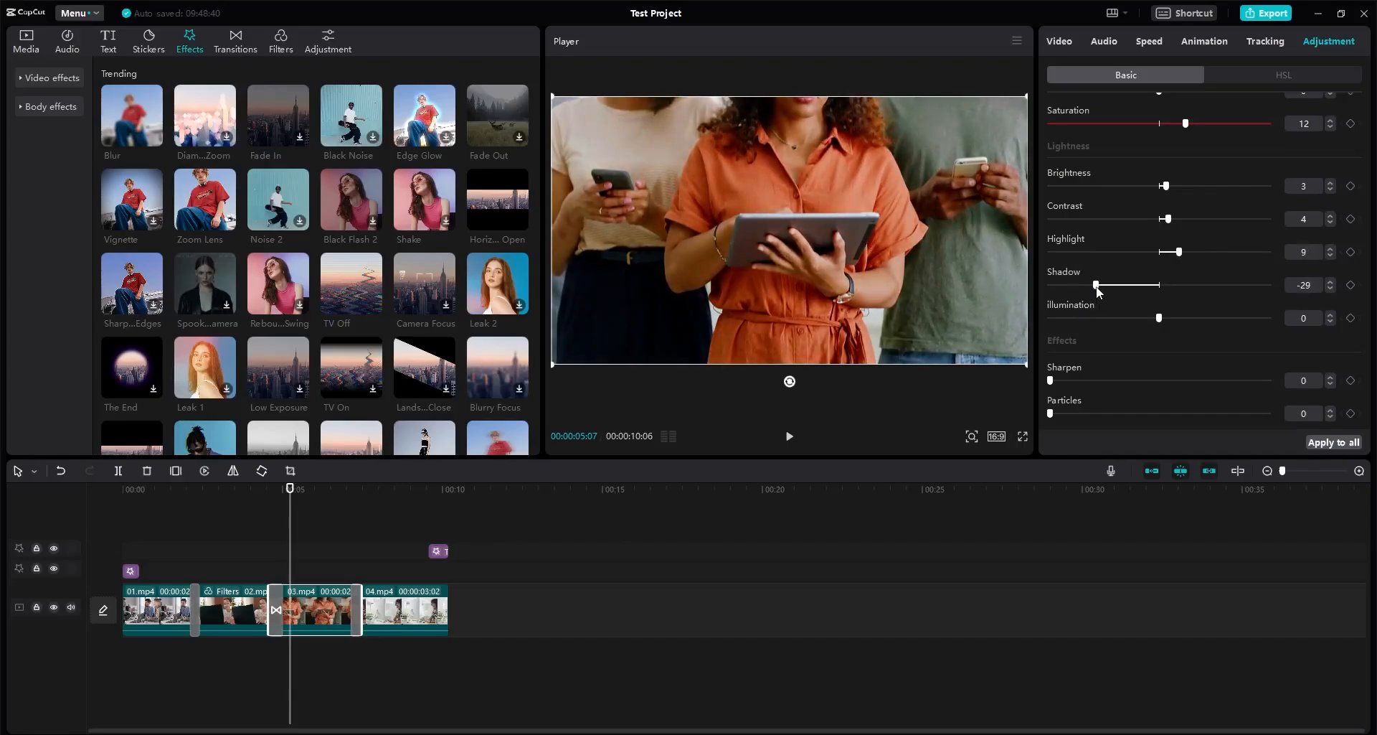
{"action": "left_click_drag", "start_coordinate": [1097, 290], "coordinate": [1166, 298]}
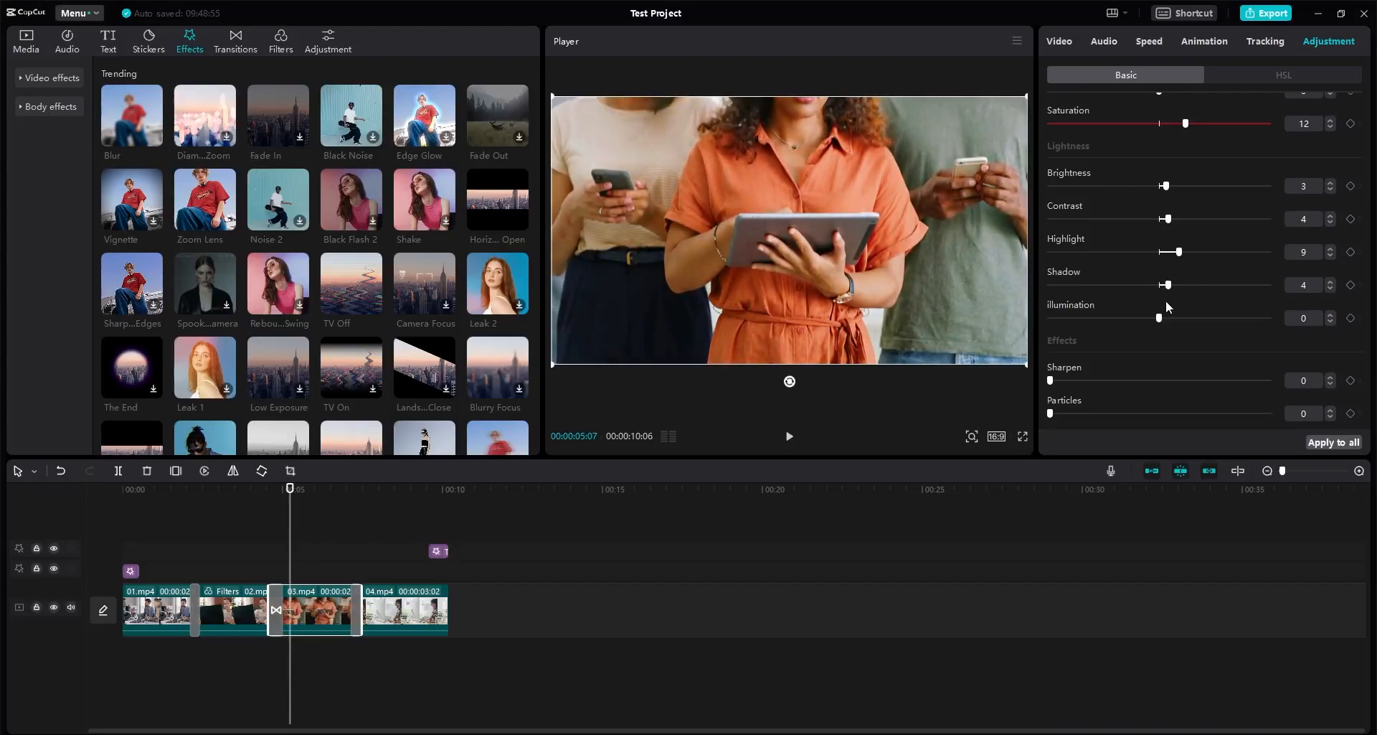
Step: Try a strong positive illumination on the 03.mp4 clip and settle on -4
{"action": "left_click_drag", "start_coordinate": [1160, 319], "coordinate": [1228, 319]}
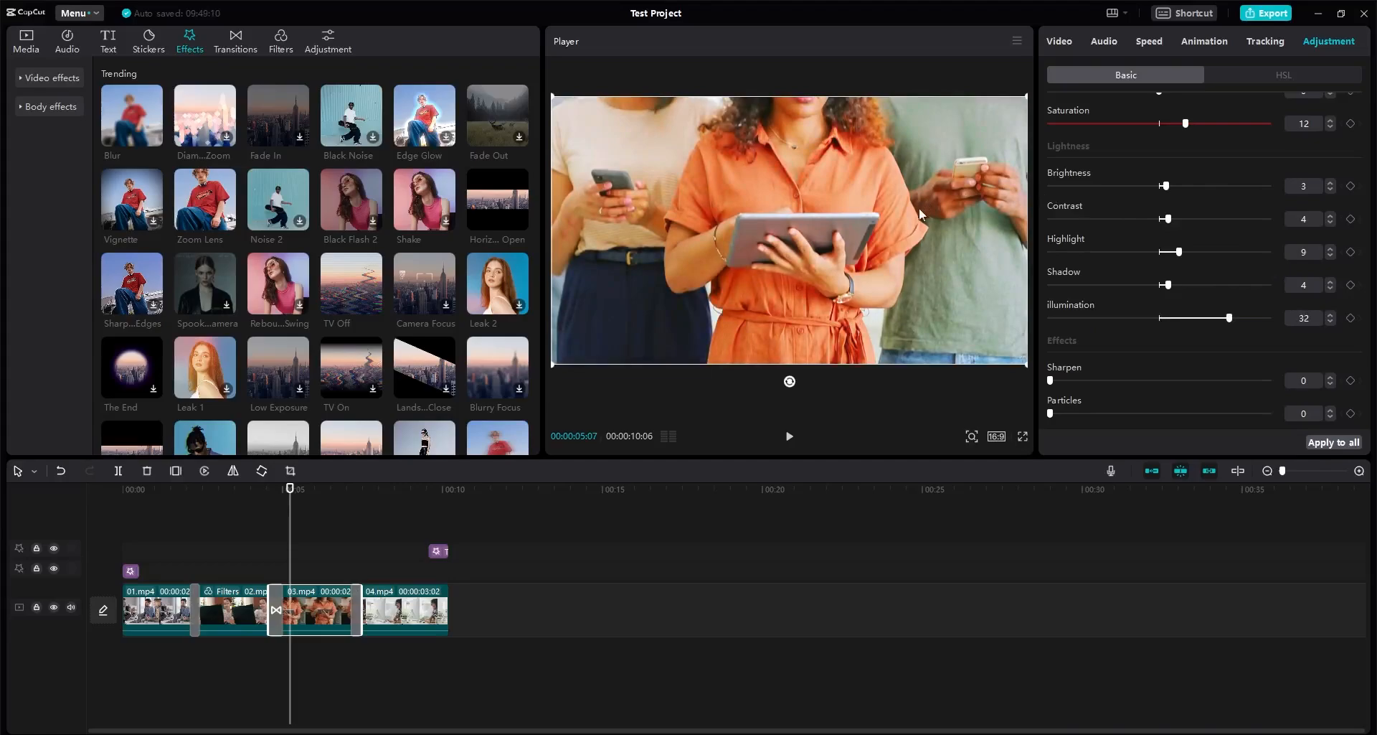
{"action": "left_click_drag", "start_coordinate": [1234, 319], "coordinate": [1150, 323]}
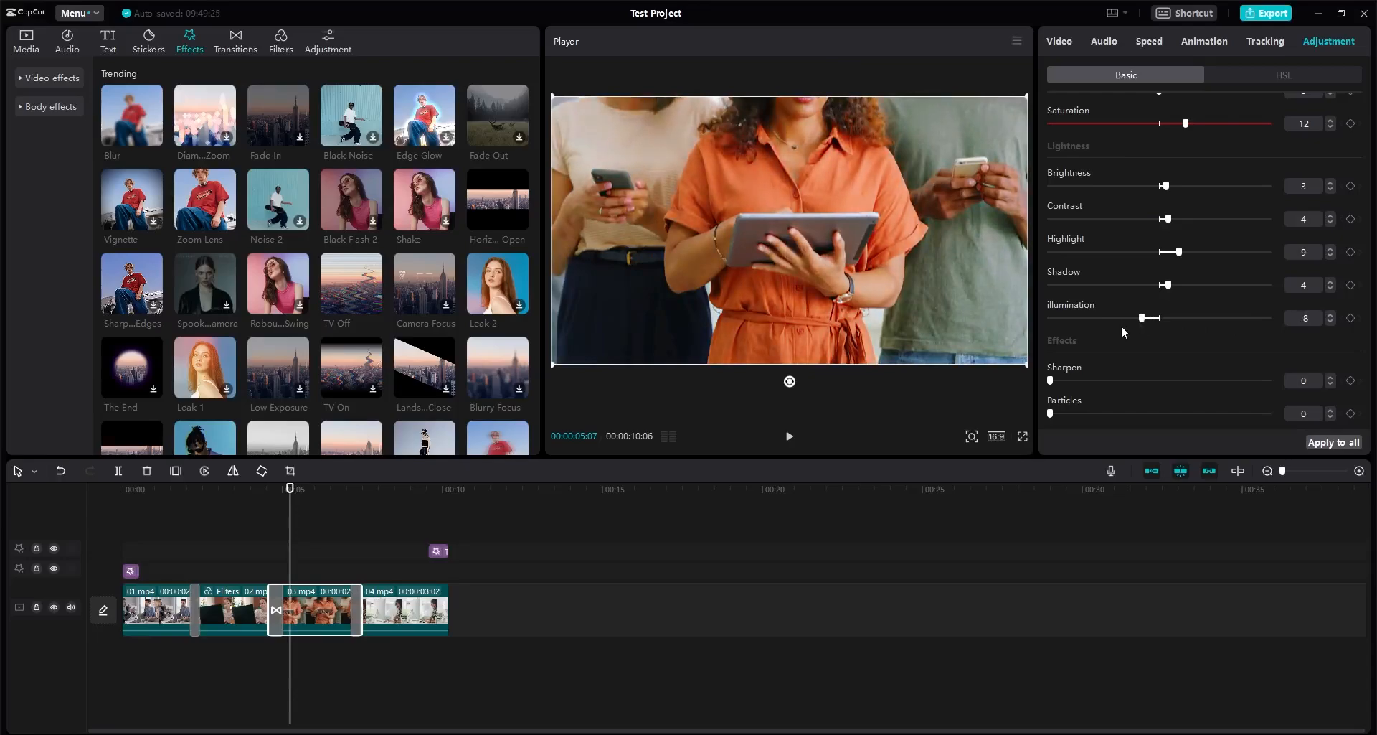
{"action": "left_click_drag", "start_coordinate": [1141, 324], "coordinate": [1151, 320]}
Step: Set the 03.mp4 clip's Sharpen effect to 10 after trying a much stronger value
{"action": "scroll", "coordinate": [1214, 350], "scroll_direction": "down", "scroll_amount": 2}
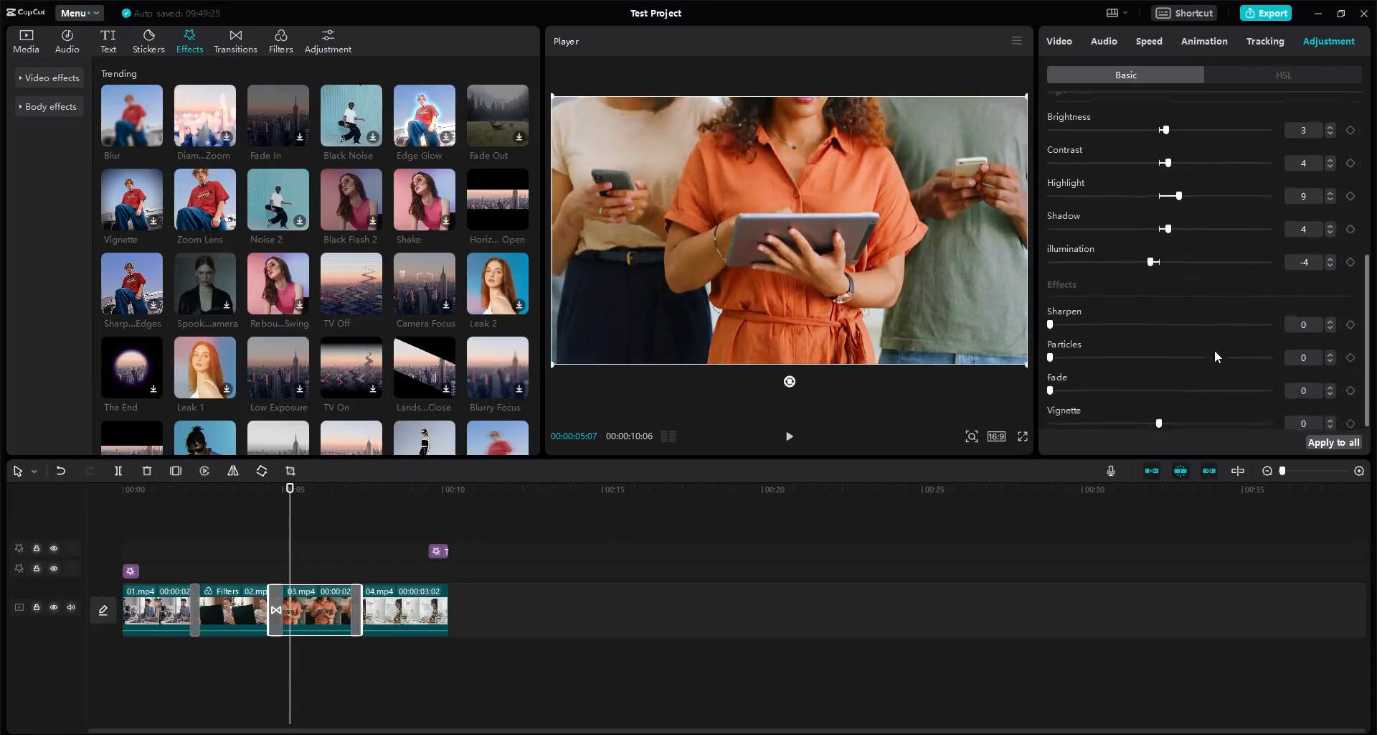
{"action": "left_click", "coordinate": [1053, 323]}
{"action": "mouse_move", "coordinate": [1054, 328]}
{"action": "left_mouse_down"}
{"action": "mouse_move", "coordinate": [1106, 324]}
{"action": "mouse_move", "coordinate": [1053, 328]}
{"action": "left_mouse_up"}
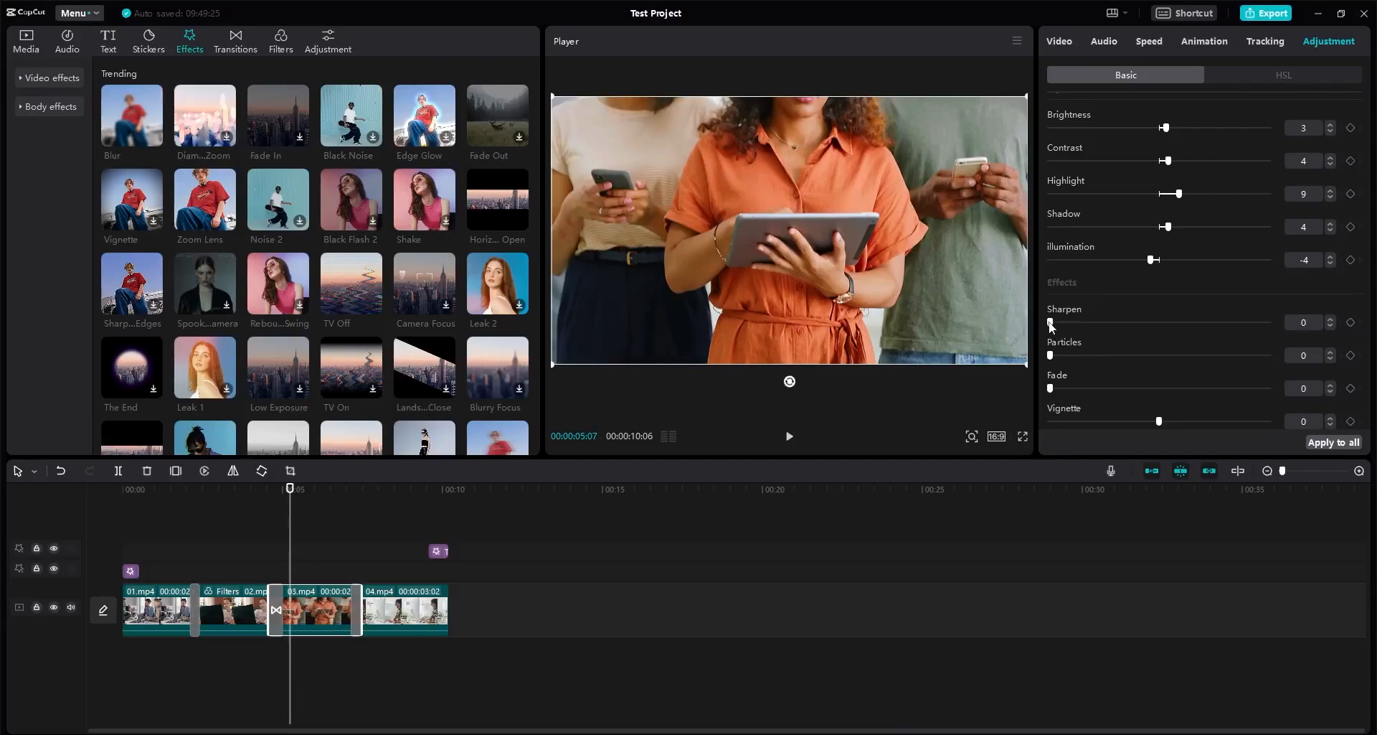
{"action": "left_click_drag", "start_coordinate": [1074, 323], "coordinate": [1165, 321]}
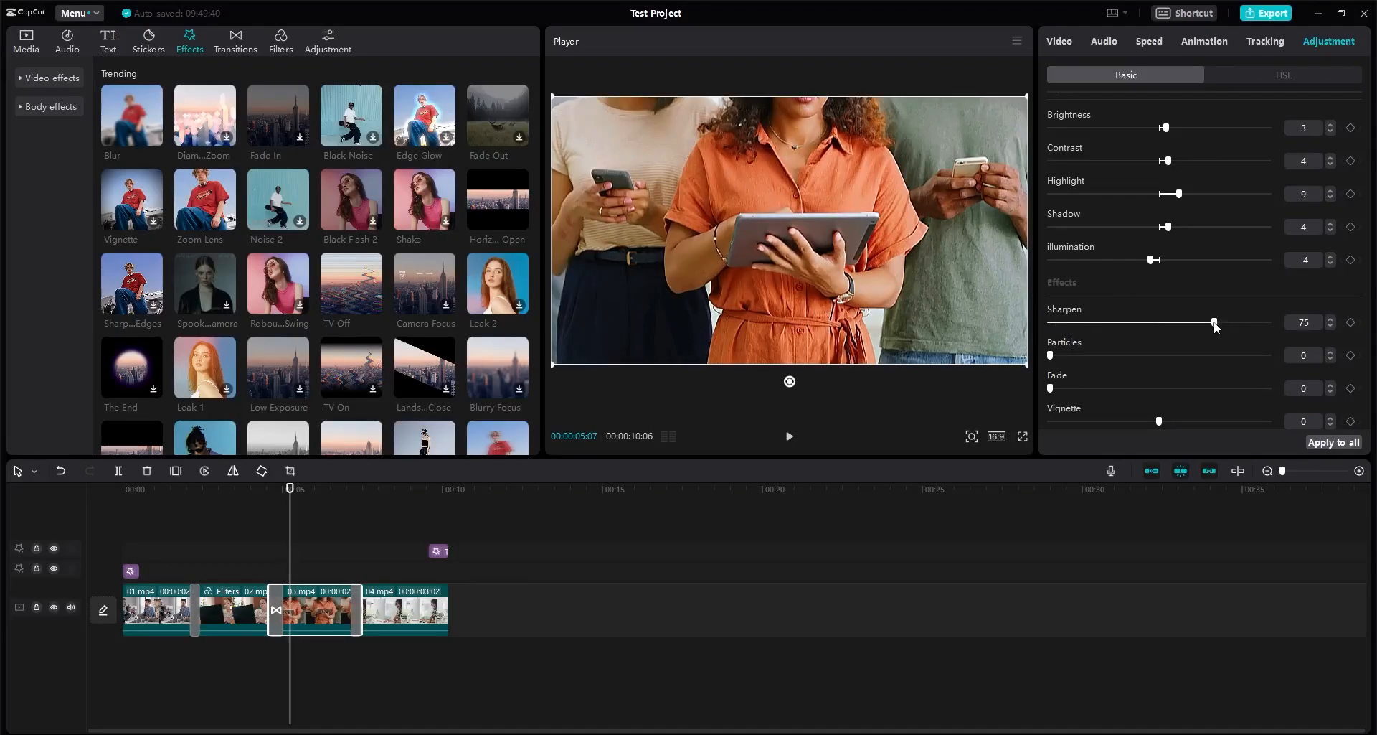
{"action": "left_click_drag", "start_coordinate": [1214, 323], "coordinate": [1183, 324]}
{"action": "left_click_drag", "start_coordinate": [1105, 334], "coordinate": [1084, 335]}
Step: Try a high Particles value on the 03.mp4 clip, return it to 0, and set the Vignette to 6
{"action": "left_click_drag", "start_coordinate": [1051, 356], "coordinate": [1219, 358]}
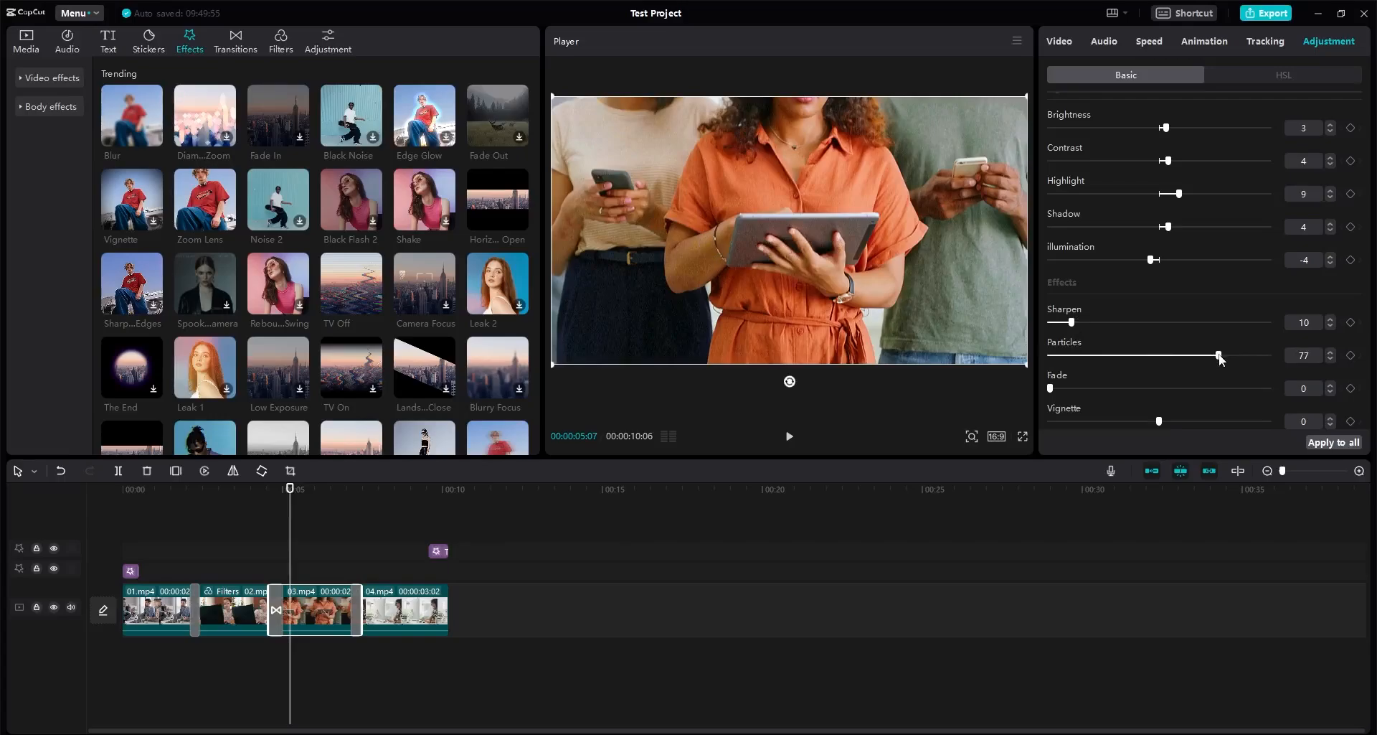
{"action": "left_click_drag", "start_coordinate": [1219, 358], "coordinate": [1054, 408]}
{"action": "left_click_drag", "start_coordinate": [1154, 423], "coordinate": [1124, 422]}
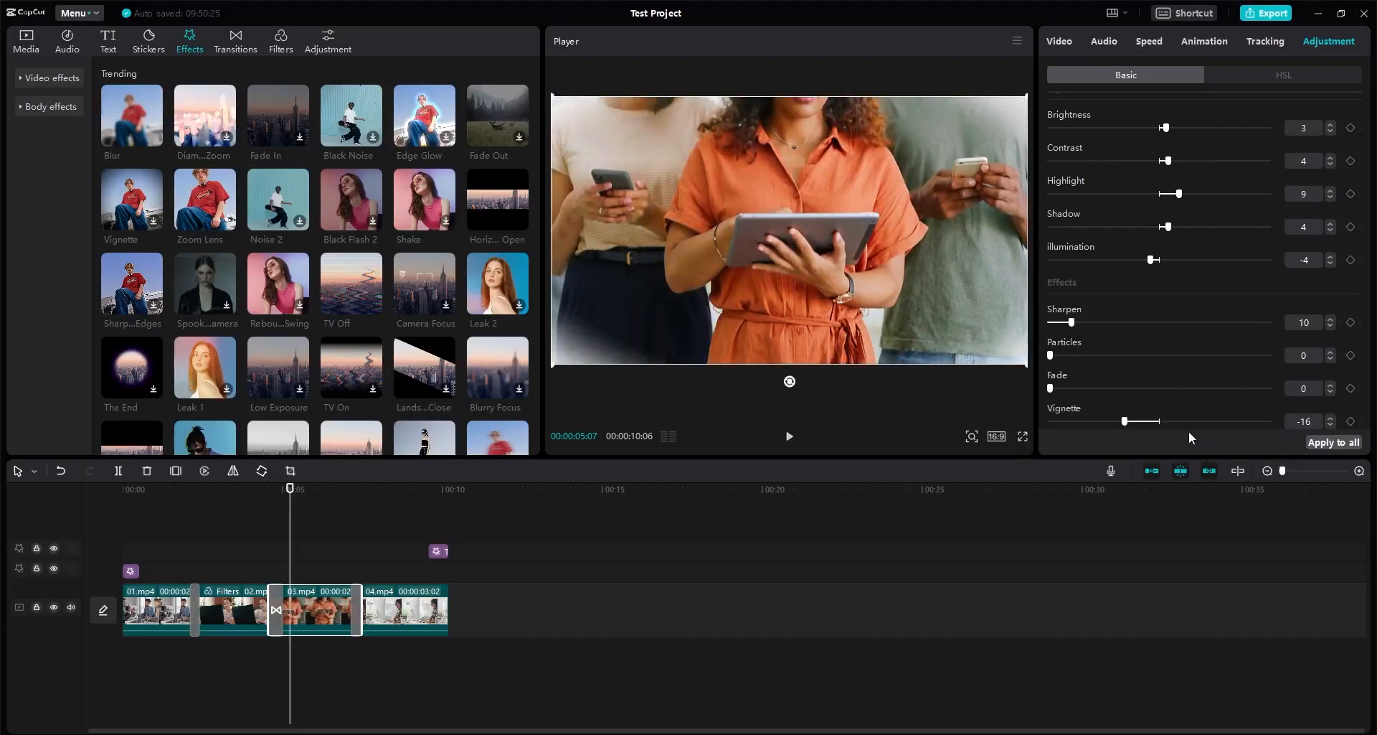
{"action": "left_click_drag", "start_coordinate": [1156, 421], "coordinate": [1133, 422]}
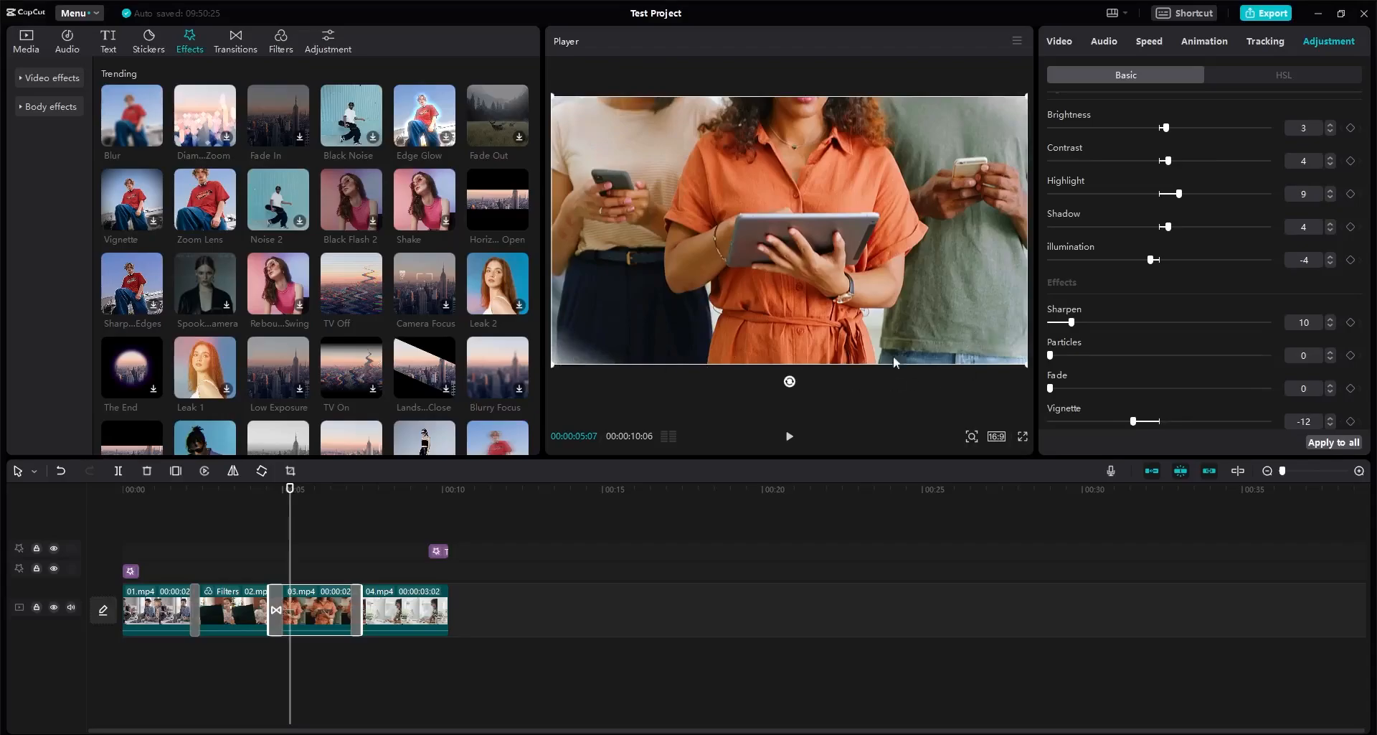
{"action": "left_click_drag", "start_coordinate": [1133, 422], "coordinate": [1167, 424]}
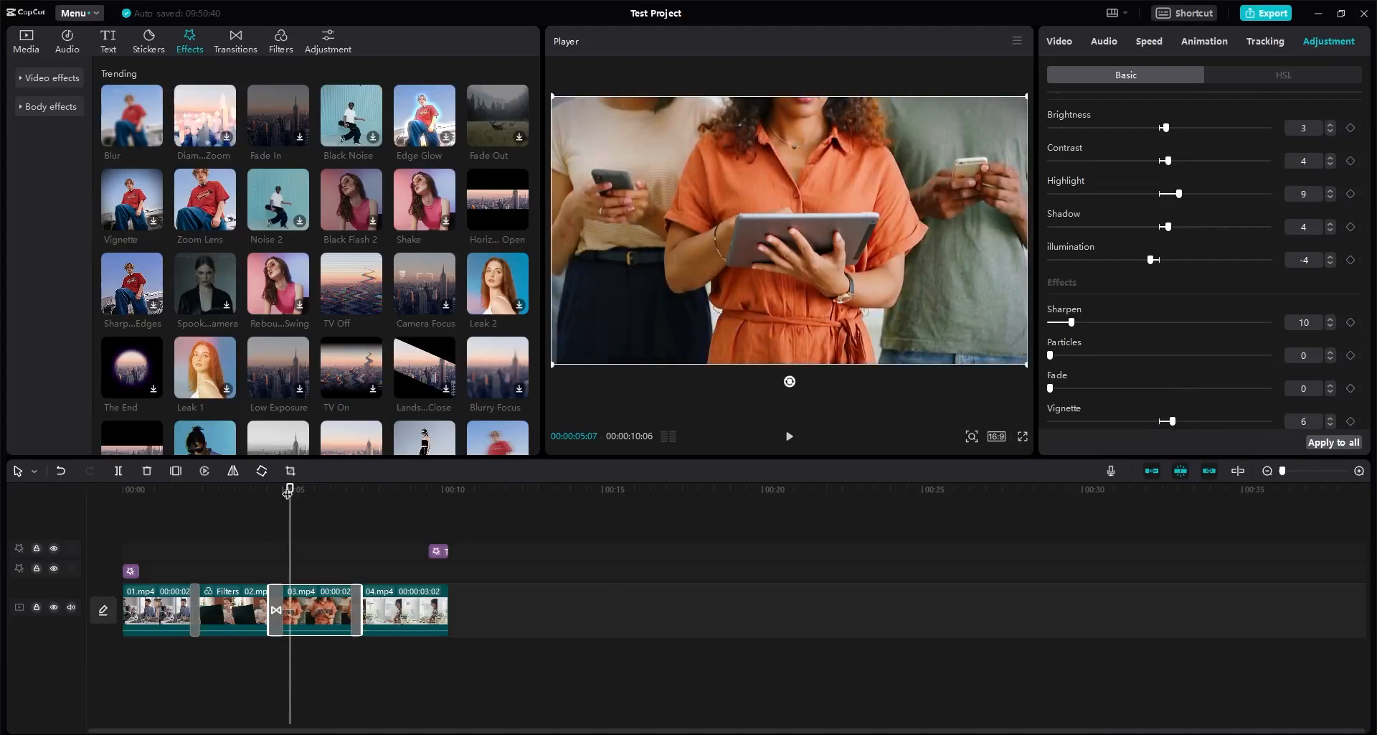
Step: Compare the 03.mp4 clip with and without its colour changes by turning Adjustment off and on twice
{"action": "scroll", "coordinate": [1177, 343], "scroll_direction": "up", "scroll_amount": 6}
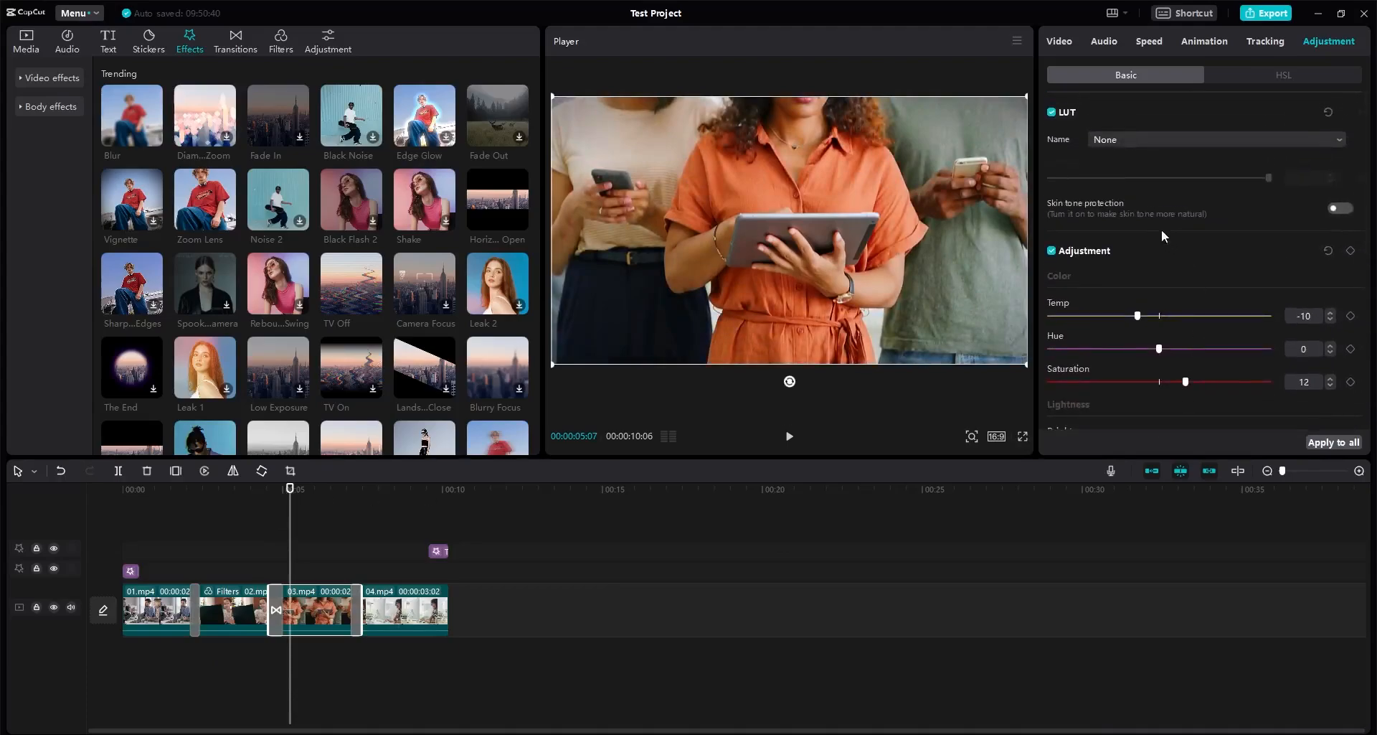
{"action": "left_click", "coordinate": [1052, 251]}
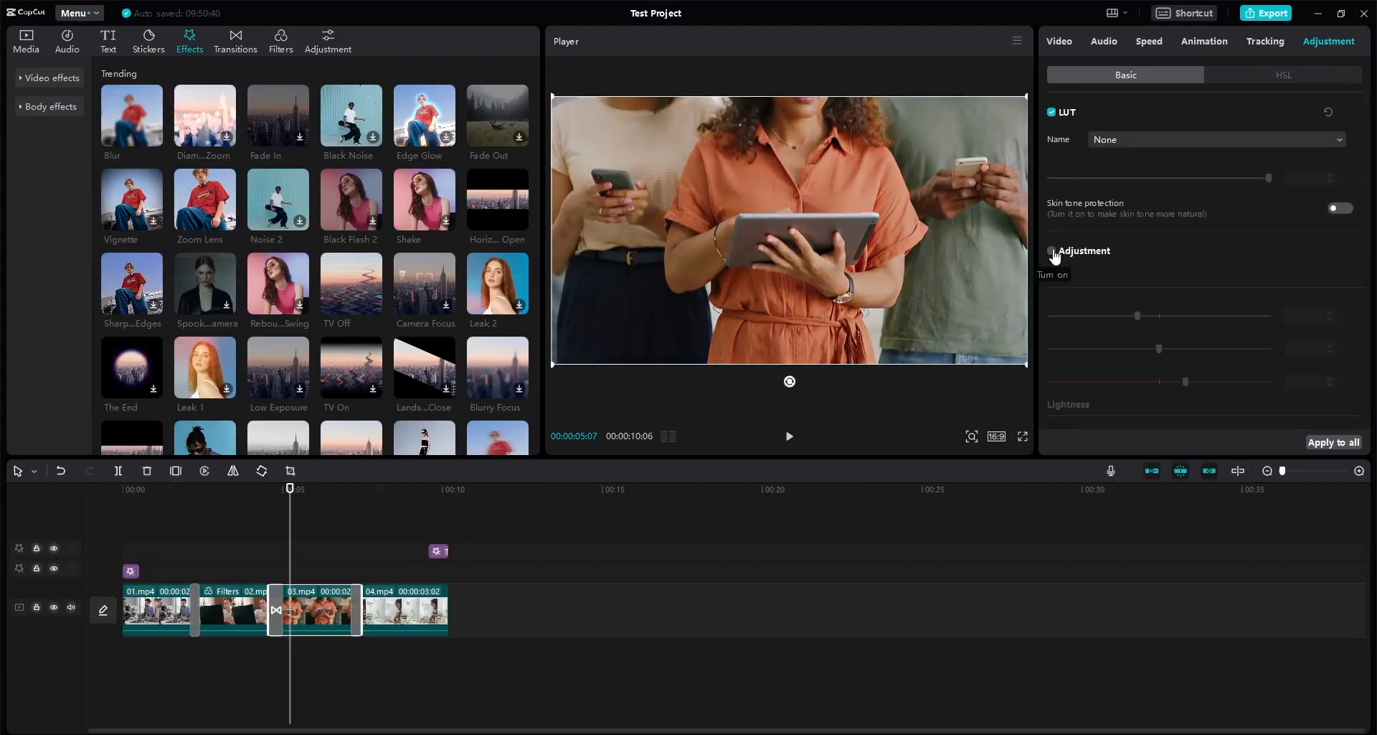
{"action": "left_click", "coordinate": [1053, 251]}
{"action": "left_click", "coordinate": [1052, 251]}
{"action": "left_click", "coordinate": [1052, 251]}
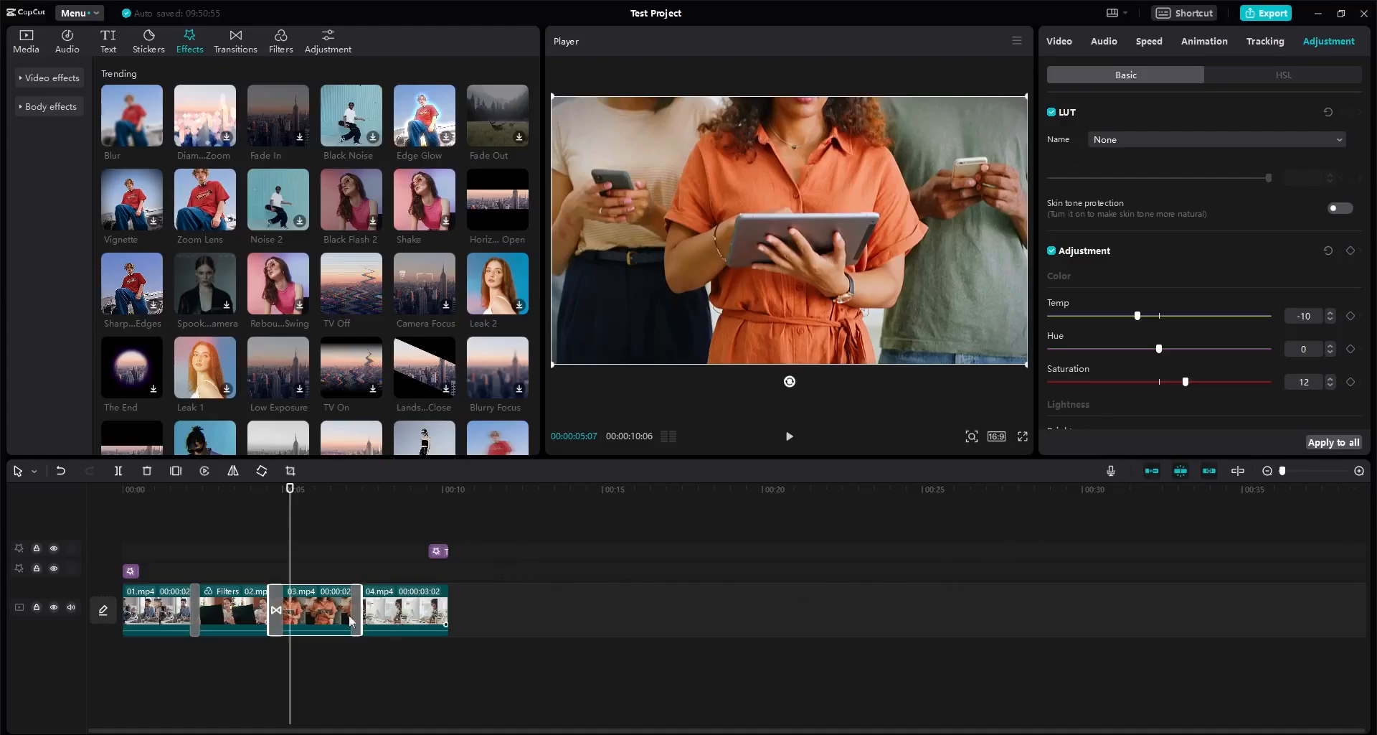
Step: Preview the 04.mp4 clip, reselect the 03.mp4 clip and apply its adjustments to all clips
{"action": "left_click", "coordinate": [396, 497]}
{"action": "left_click", "coordinate": [409, 488]}
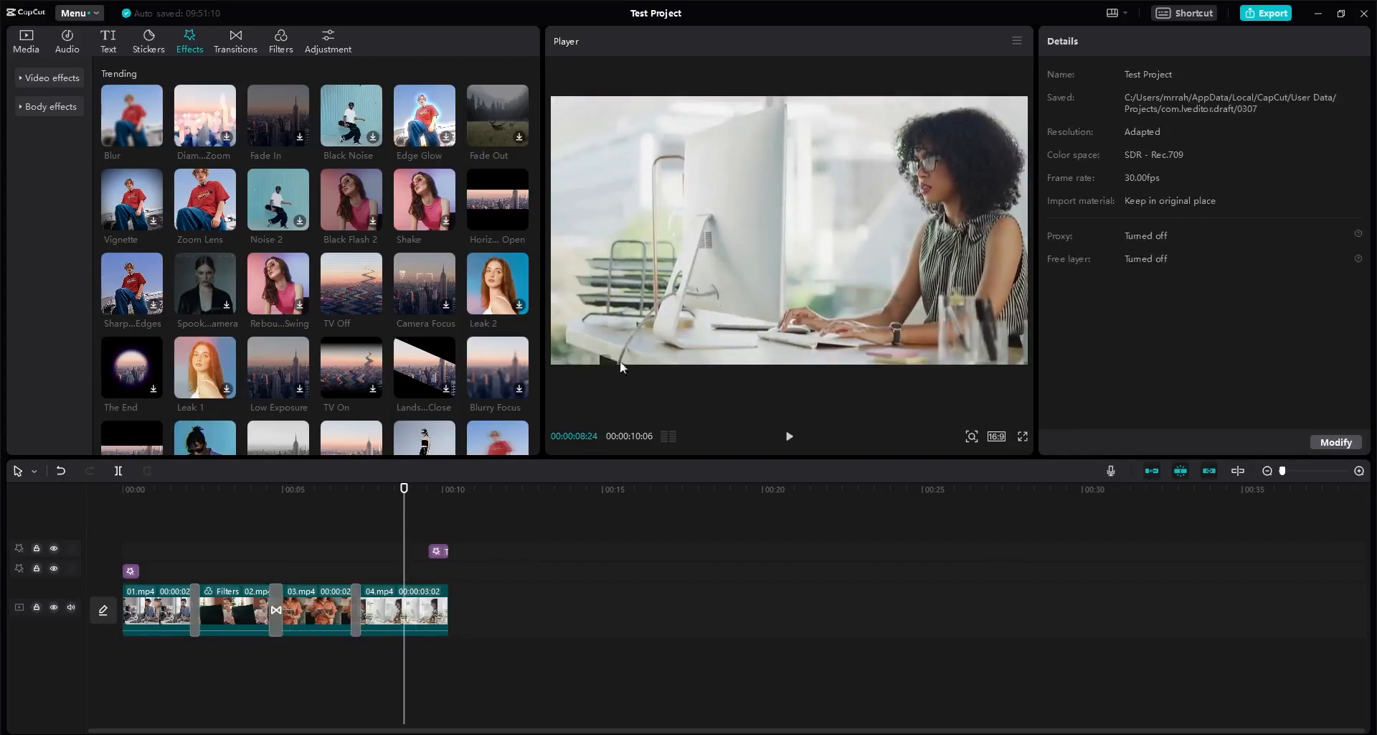
{"action": "left_click", "coordinate": [296, 612]}
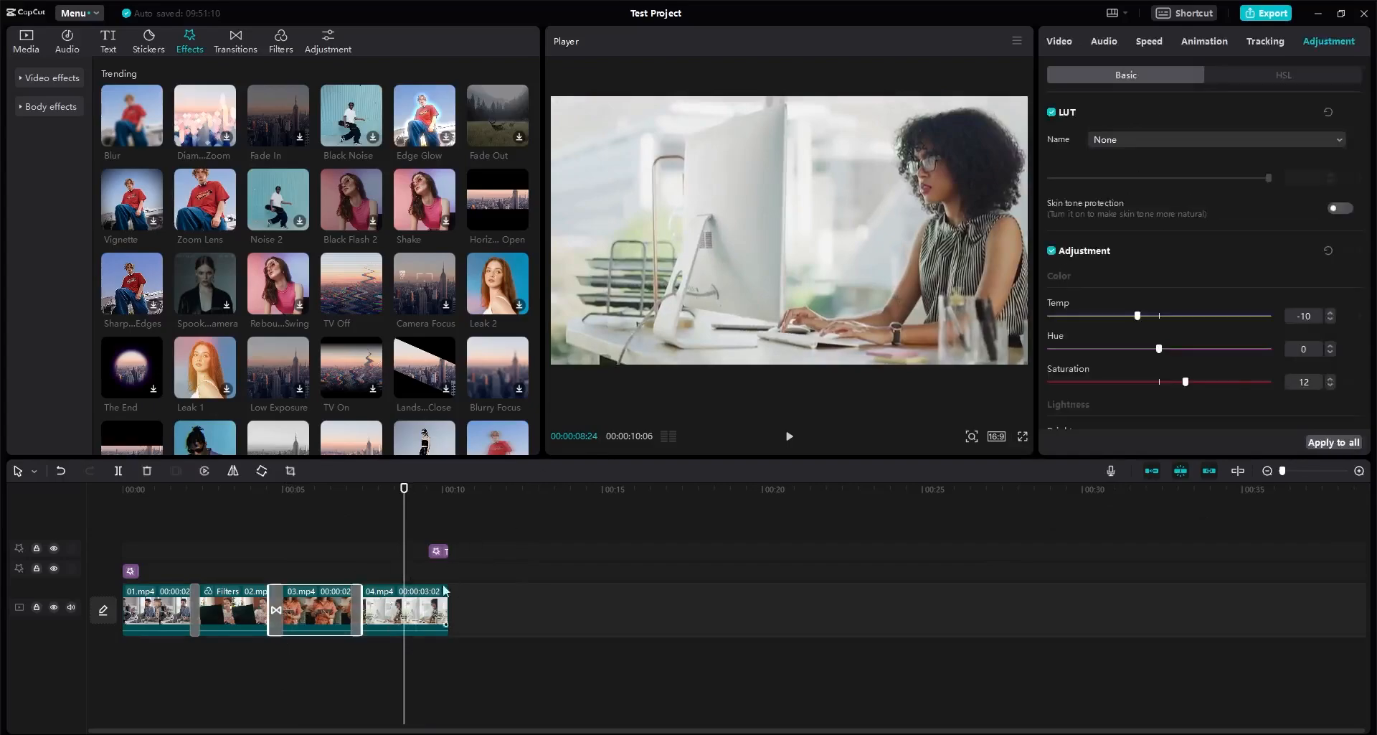
{"action": "left_click", "coordinate": [1324, 445]}
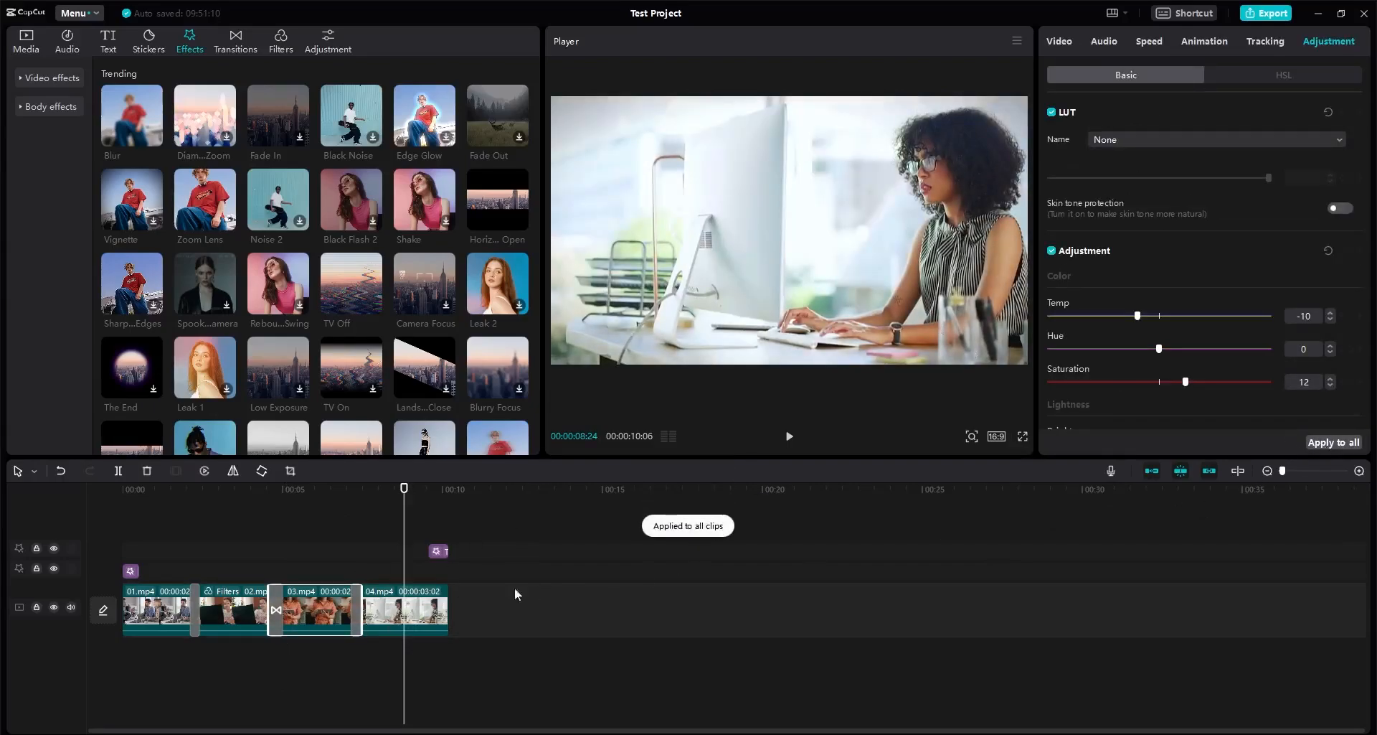
Step: Check the adjusted look on the 02.mp4 and 04.mp4 clips, switching Adjustment off and back on for comparison
{"action": "left_click_drag", "start_coordinate": [404, 487], "coordinate": [253, 495]}
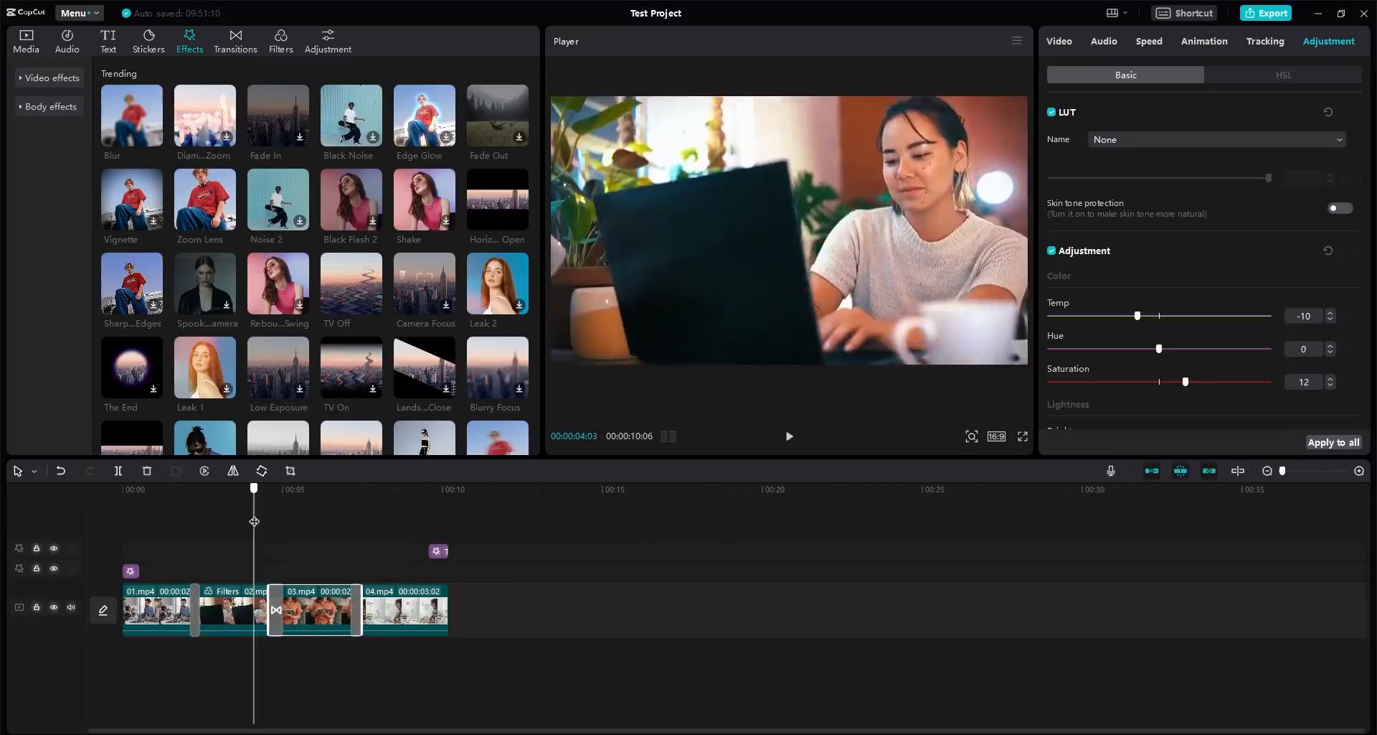
{"action": "left_click", "coordinate": [1052, 251]}
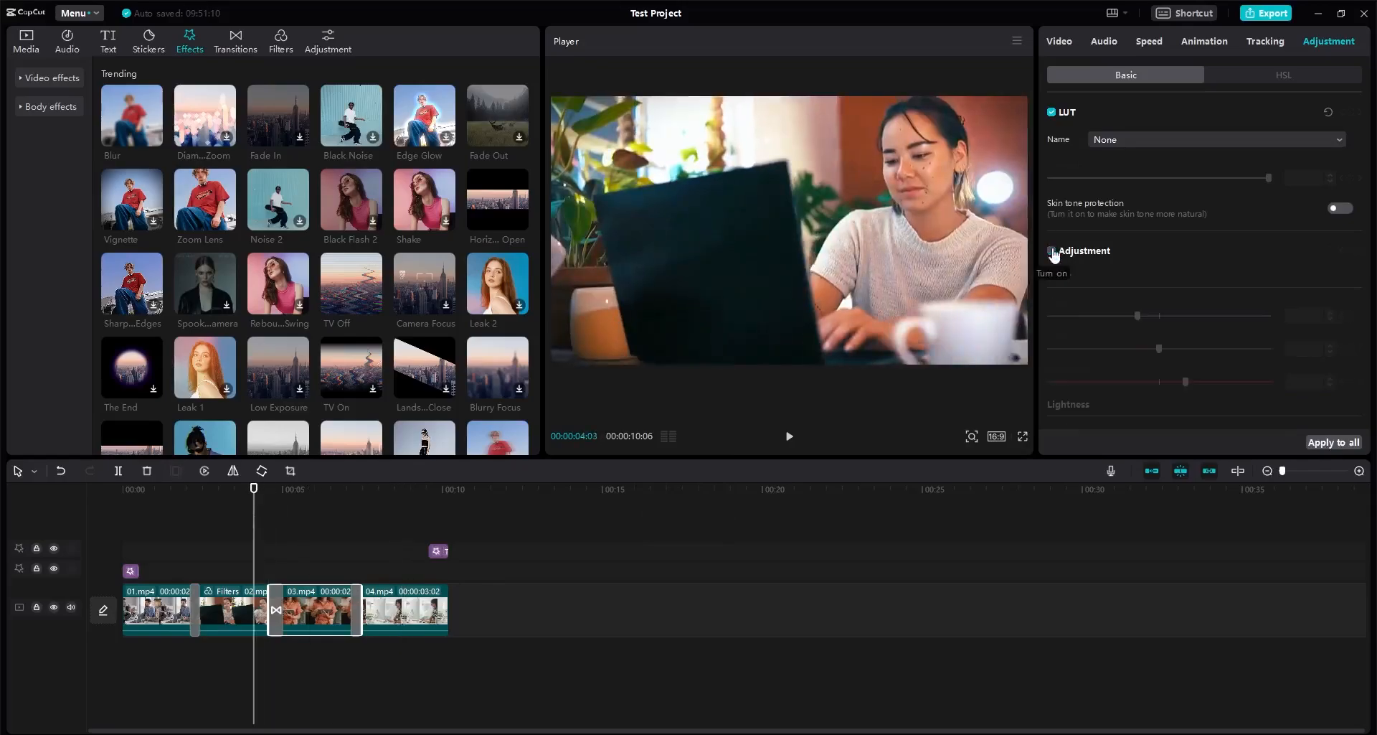
{"action": "left_click", "coordinate": [1050, 251]}
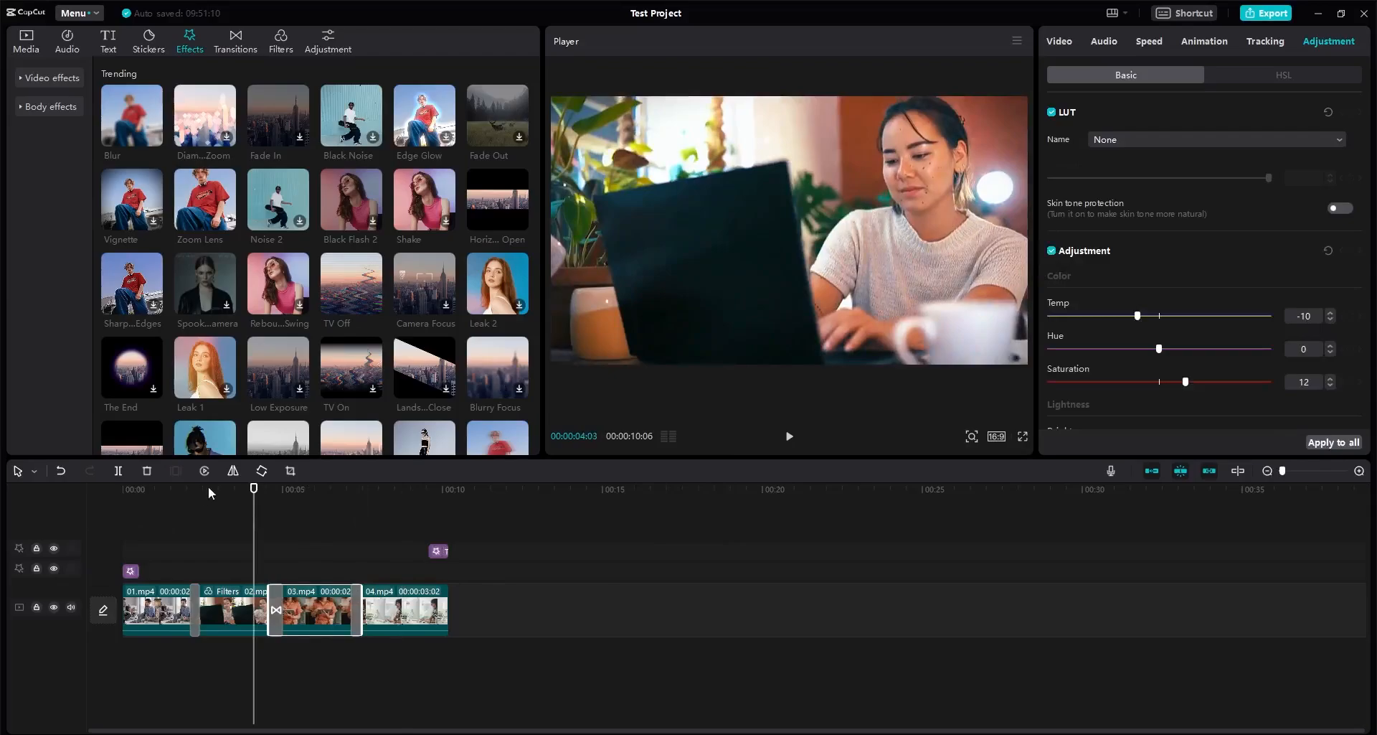
{"action": "left_click_drag", "start_coordinate": [209, 492], "coordinate": [370, 532]}
Step: Examine the HSL hue, saturation and brightness controls for yellow, green and orange on the 03.mp4 clip, and return to the basic adjustments
{"action": "left_click", "coordinate": [1281, 84]}
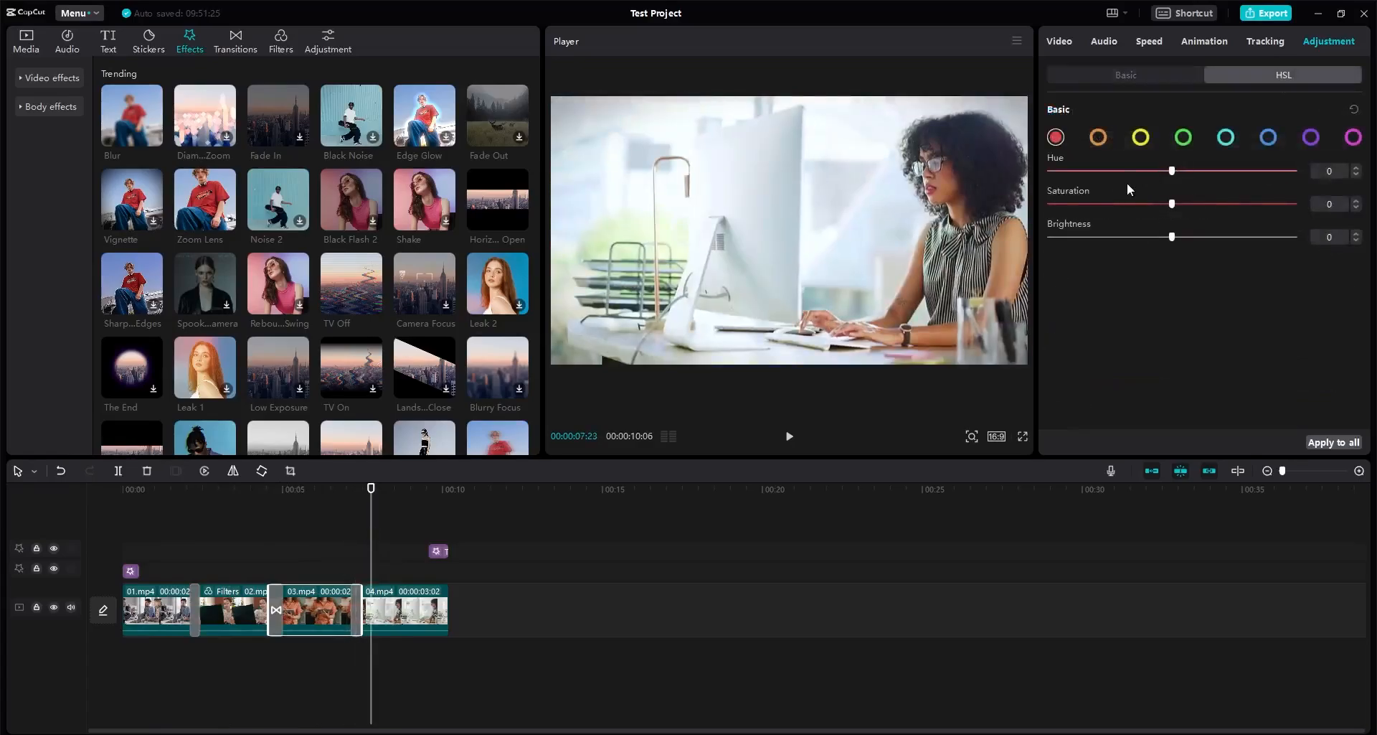
{"action": "left_click", "coordinate": [333, 493]}
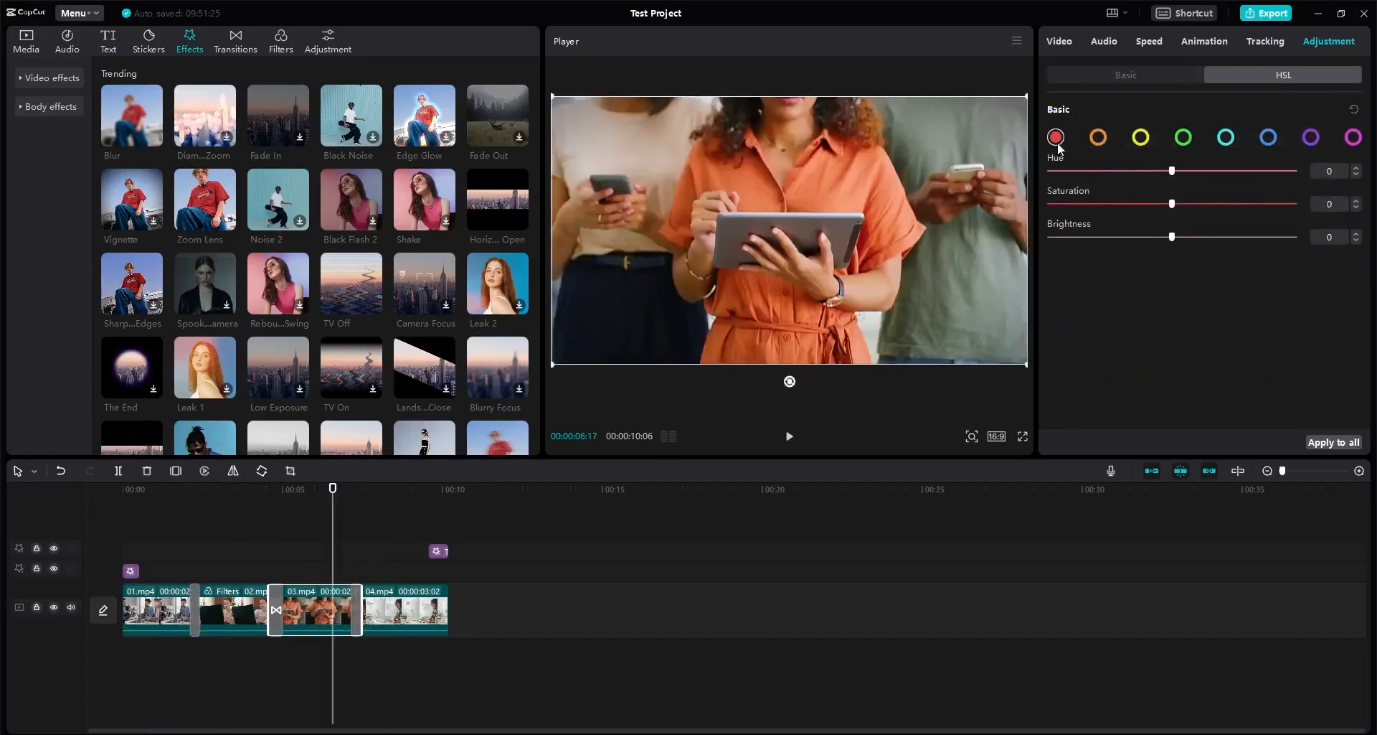
{"action": "left_click", "coordinate": [1141, 136]}
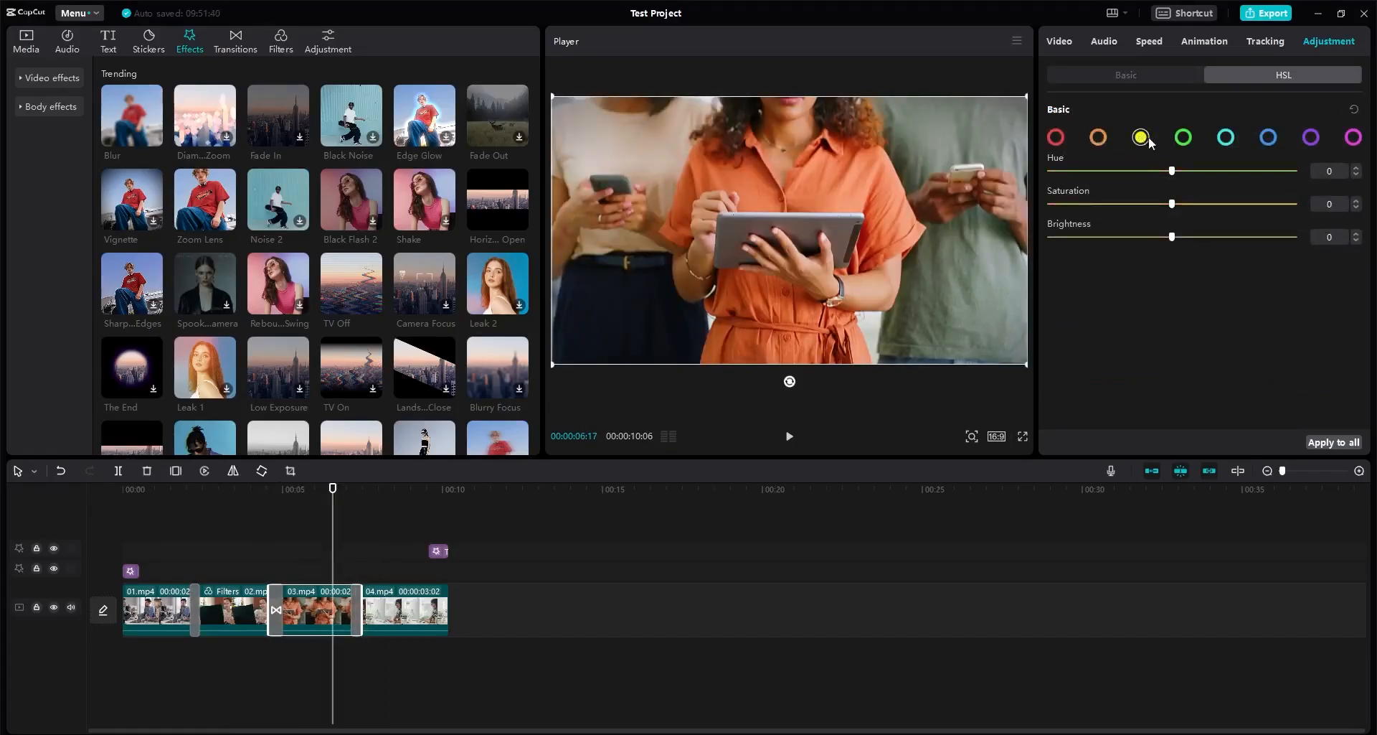
{"action": "left_click", "coordinate": [1183, 137]}
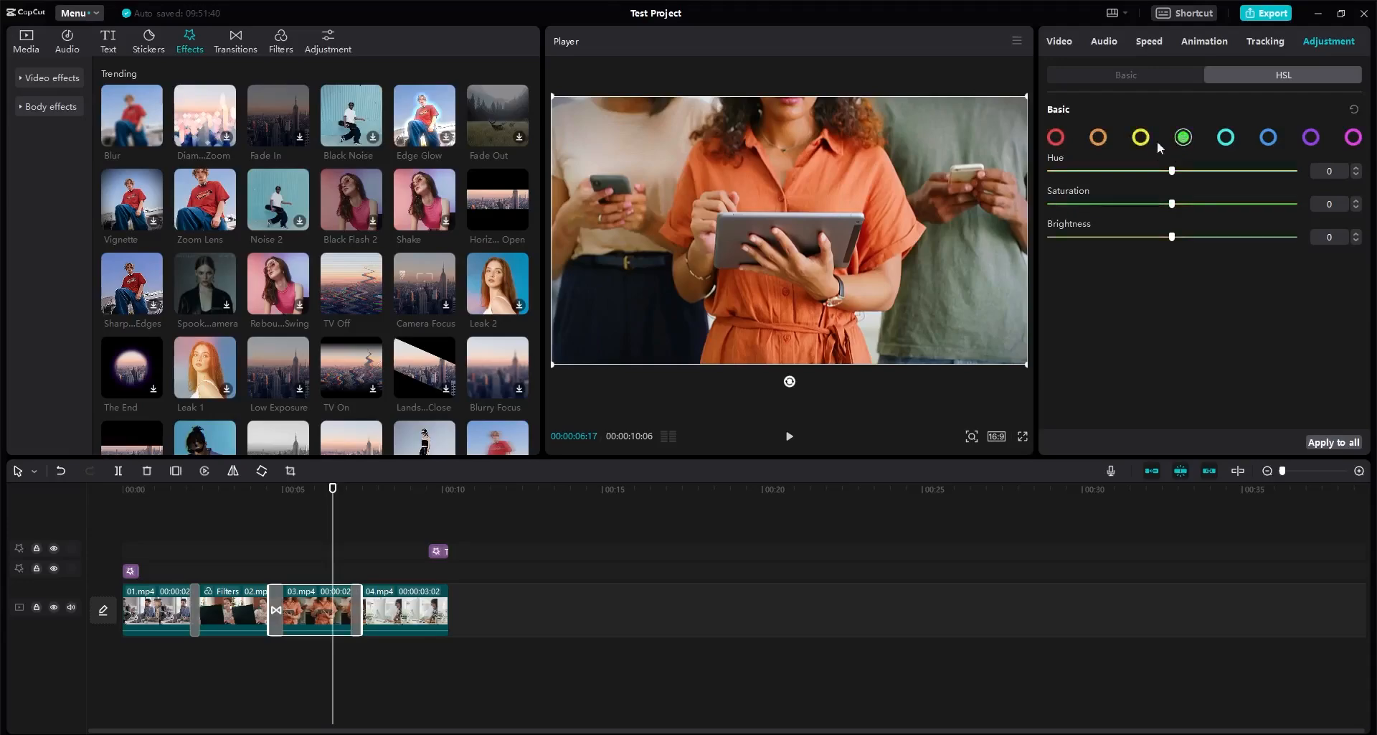
{"action": "left_click", "coordinate": [1099, 137]}
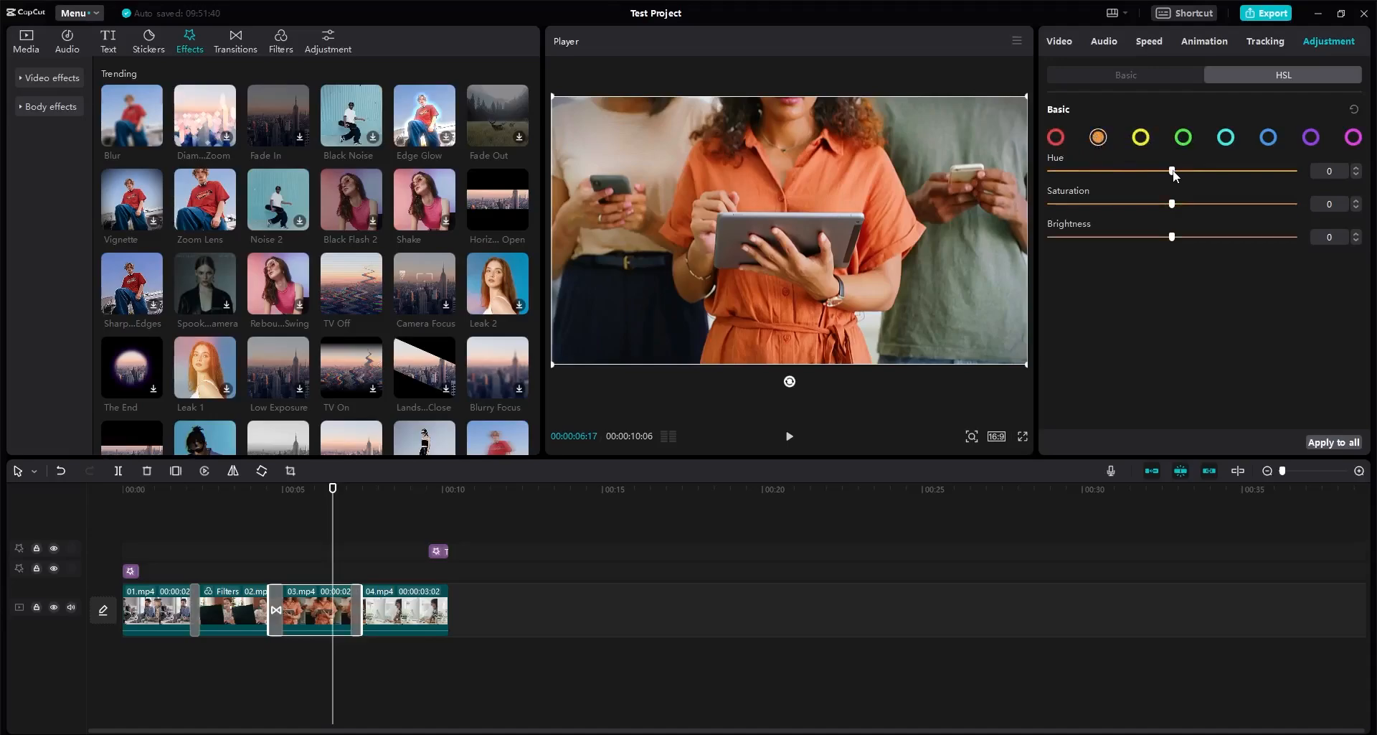
{"action": "left_click_drag", "start_coordinate": [1172, 172], "coordinate": [1175, 238]}
{"action": "left_click", "coordinate": [1130, 77]}
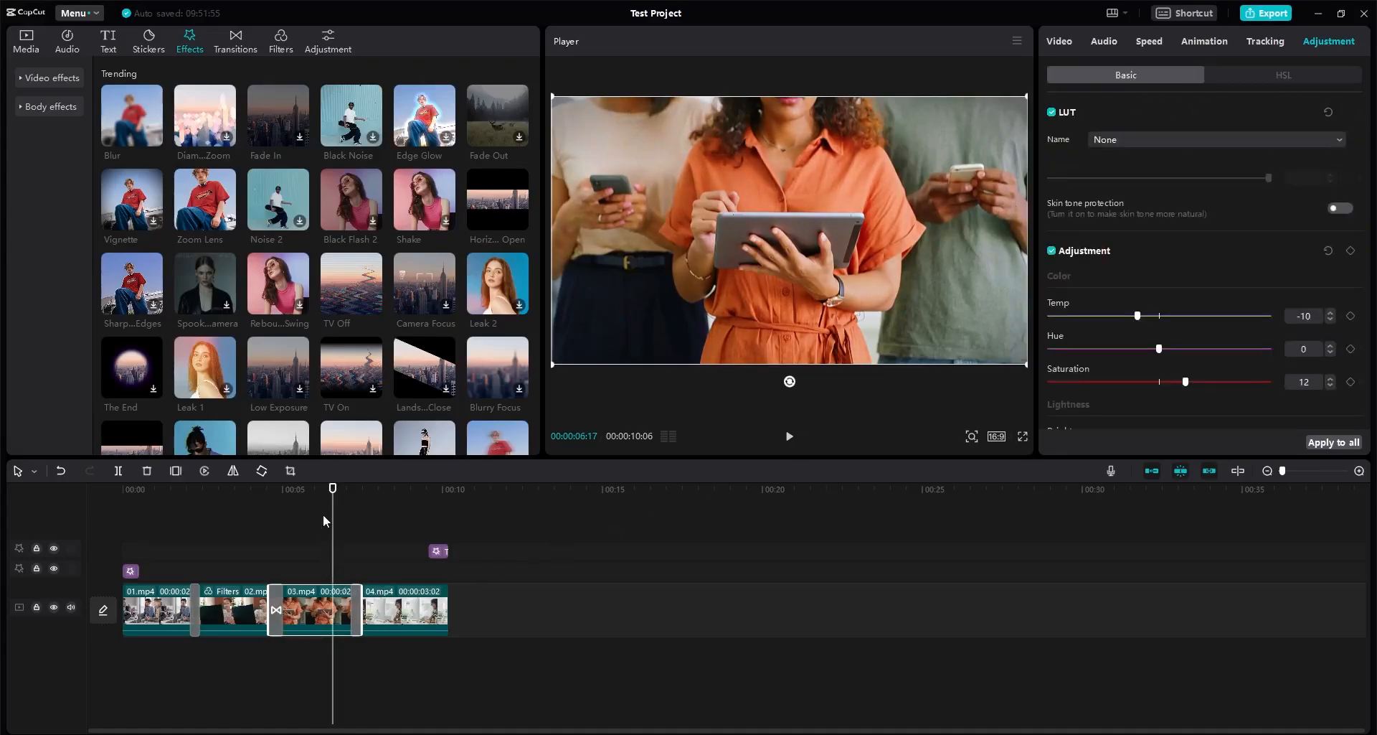
Step: Play the whole project in full screen from the start and exit the preview at the end
{"action": "left_click", "coordinate": [309, 492]}
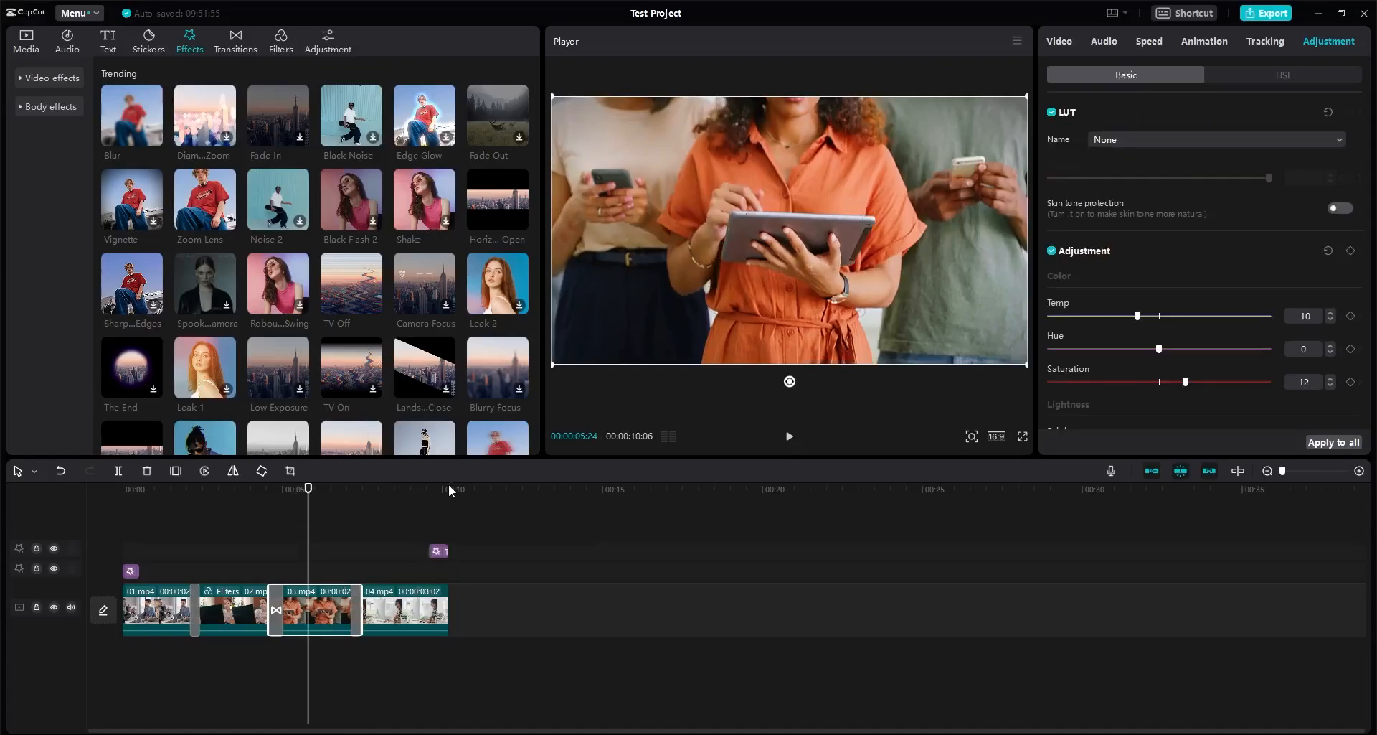
{"action": "left_click_drag", "start_coordinate": [453, 488], "coordinate": [124, 535]}
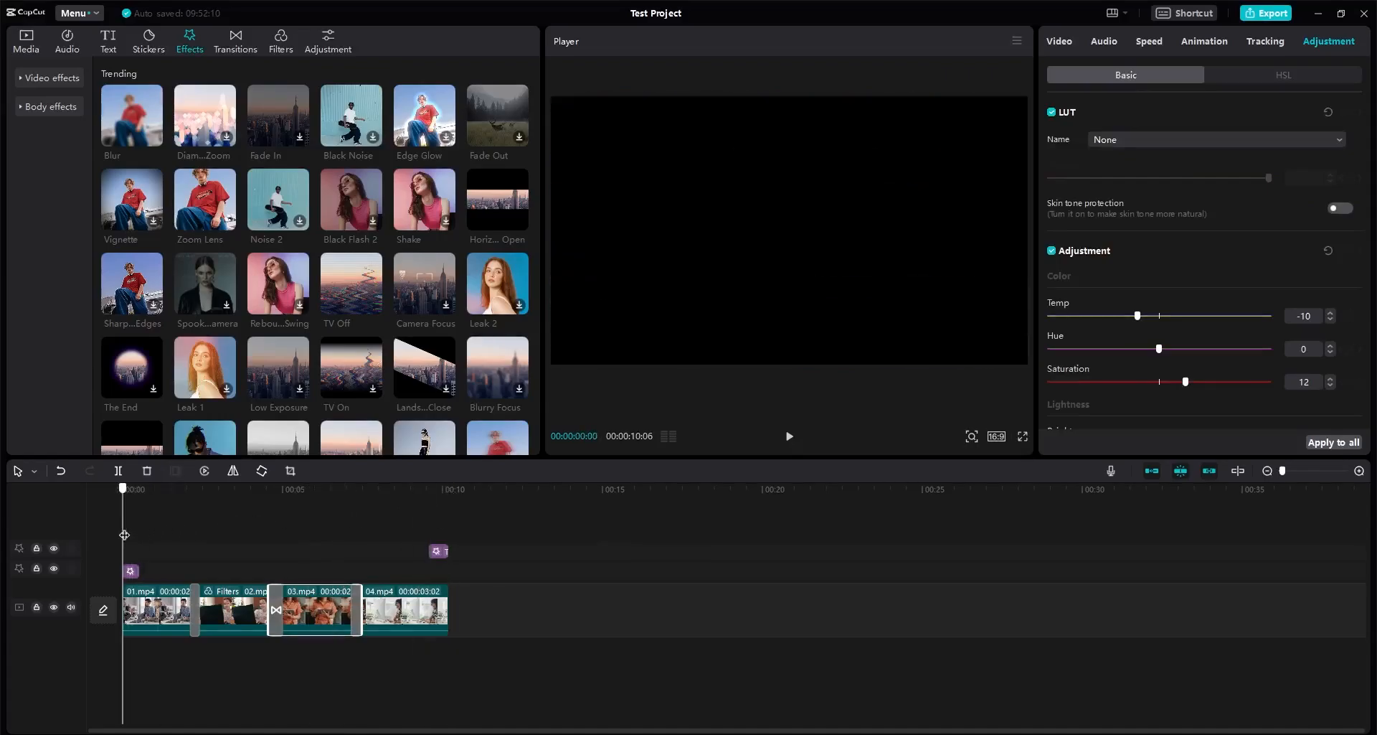
{"action": "left_click", "coordinate": [1023, 437]}
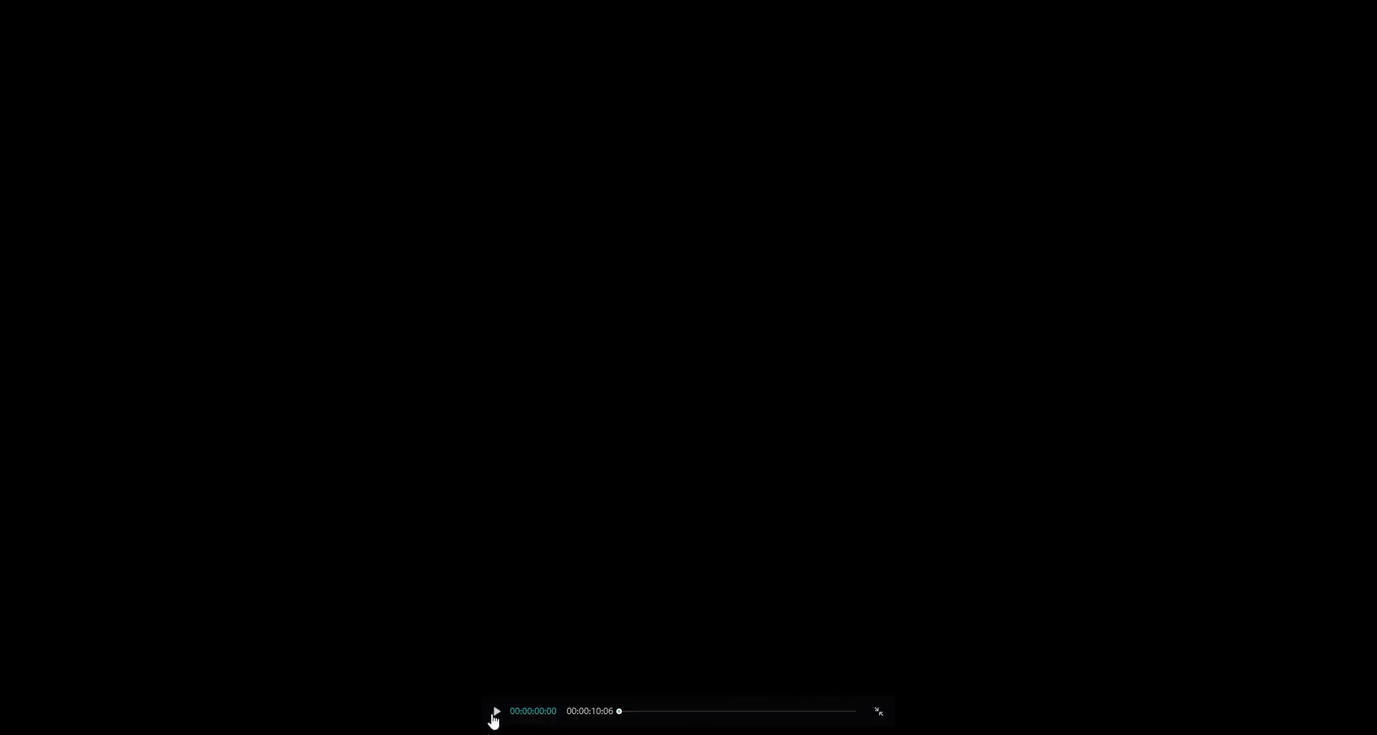
{"action": "left_click", "coordinate": [497, 713]}
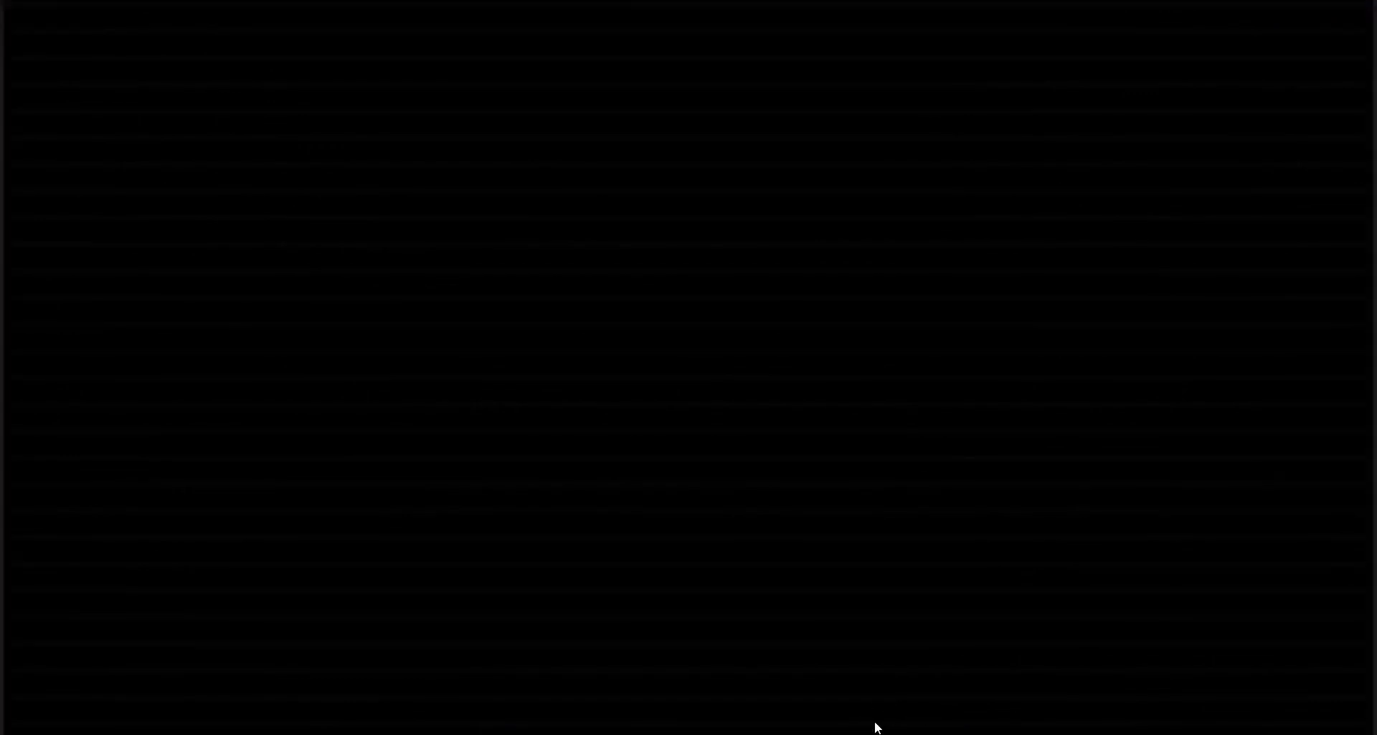
{"action": "key", "text": "Escape"}
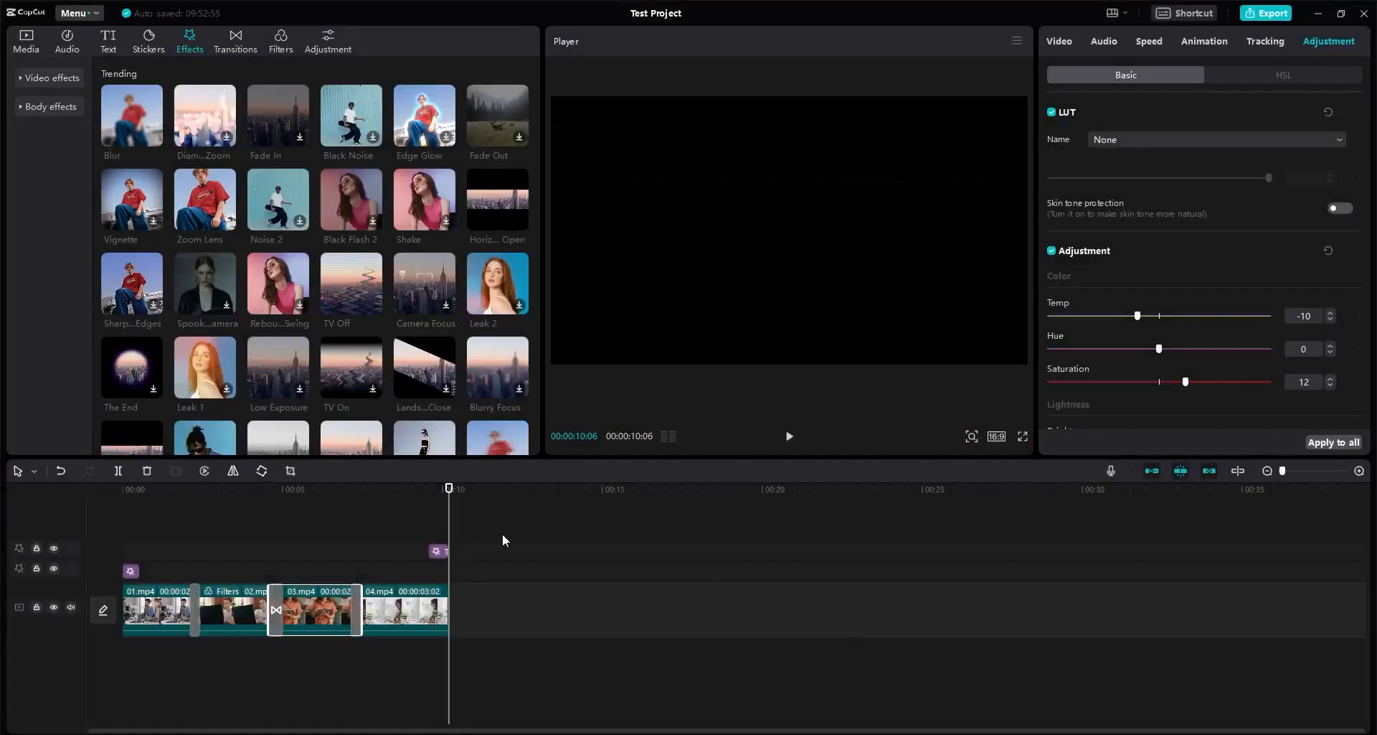
Step: Delete everything on the timeline and import the four vertical videos from the Verticle folder
{"action": "left_click_drag", "start_coordinate": [502, 533], "coordinate": [115, 617]}
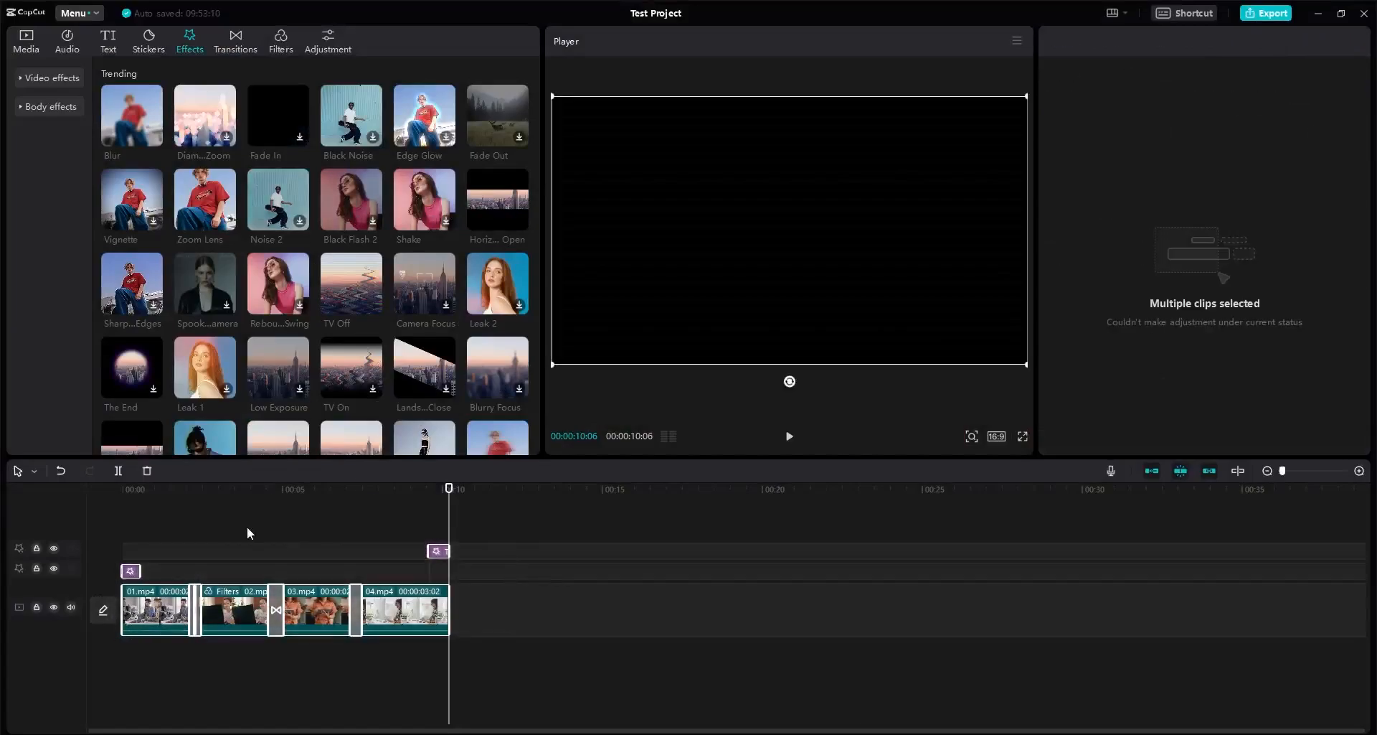
{"action": "key", "text": "Delete"}
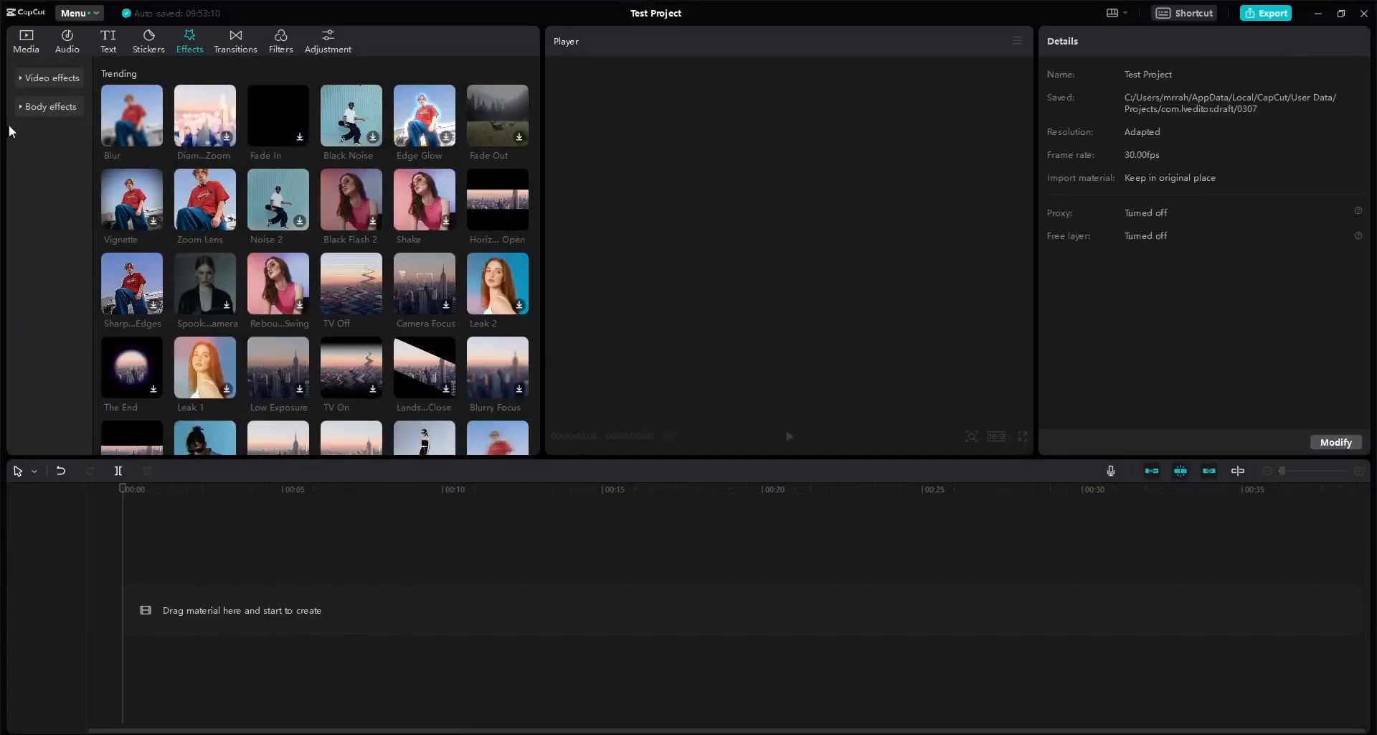
{"action": "left_click", "coordinate": [41, 46]}
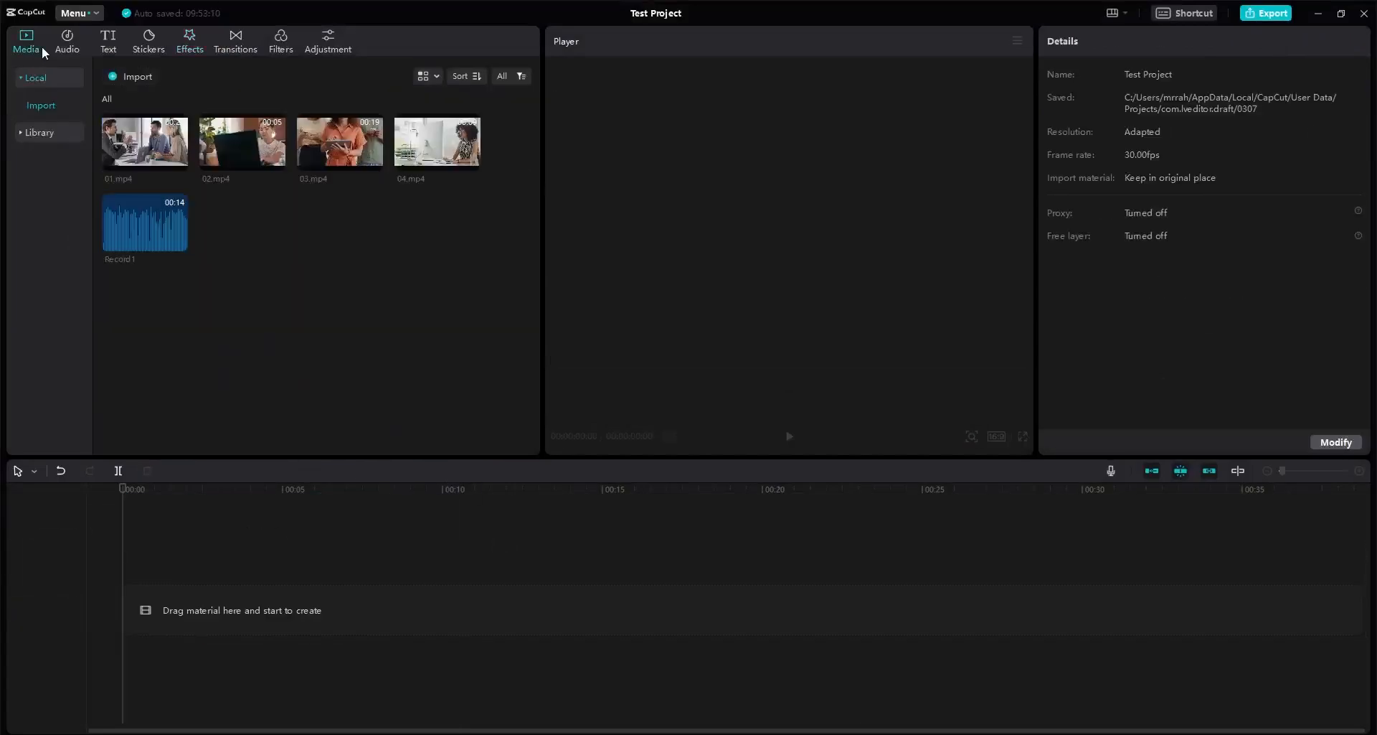
{"action": "left_click", "coordinate": [135, 76]}
{"action": "double_click", "coordinate": [166, 154]}
{"action": "left_click_drag", "start_coordinate": [168, 258], "coordinate": [514, 167]}
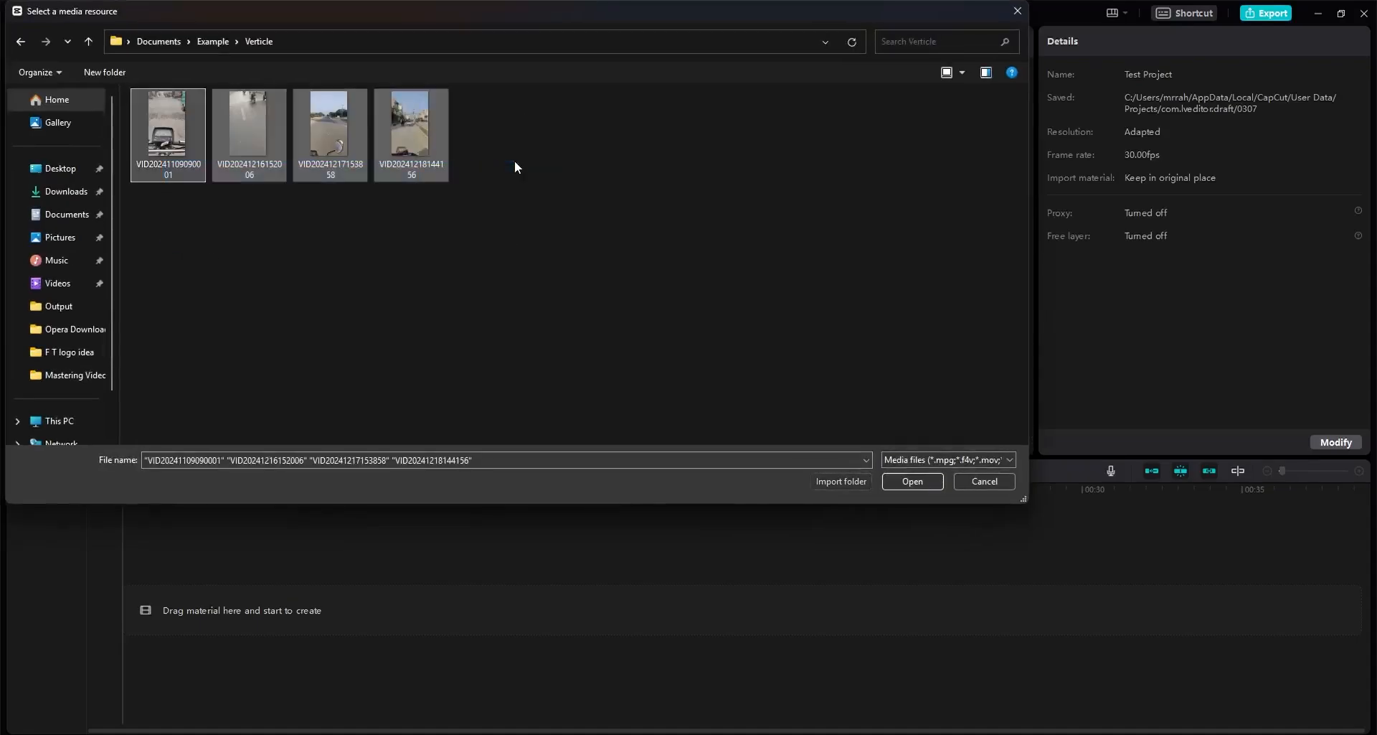
{"action": "left_click", "coordinate": [931, 485]}
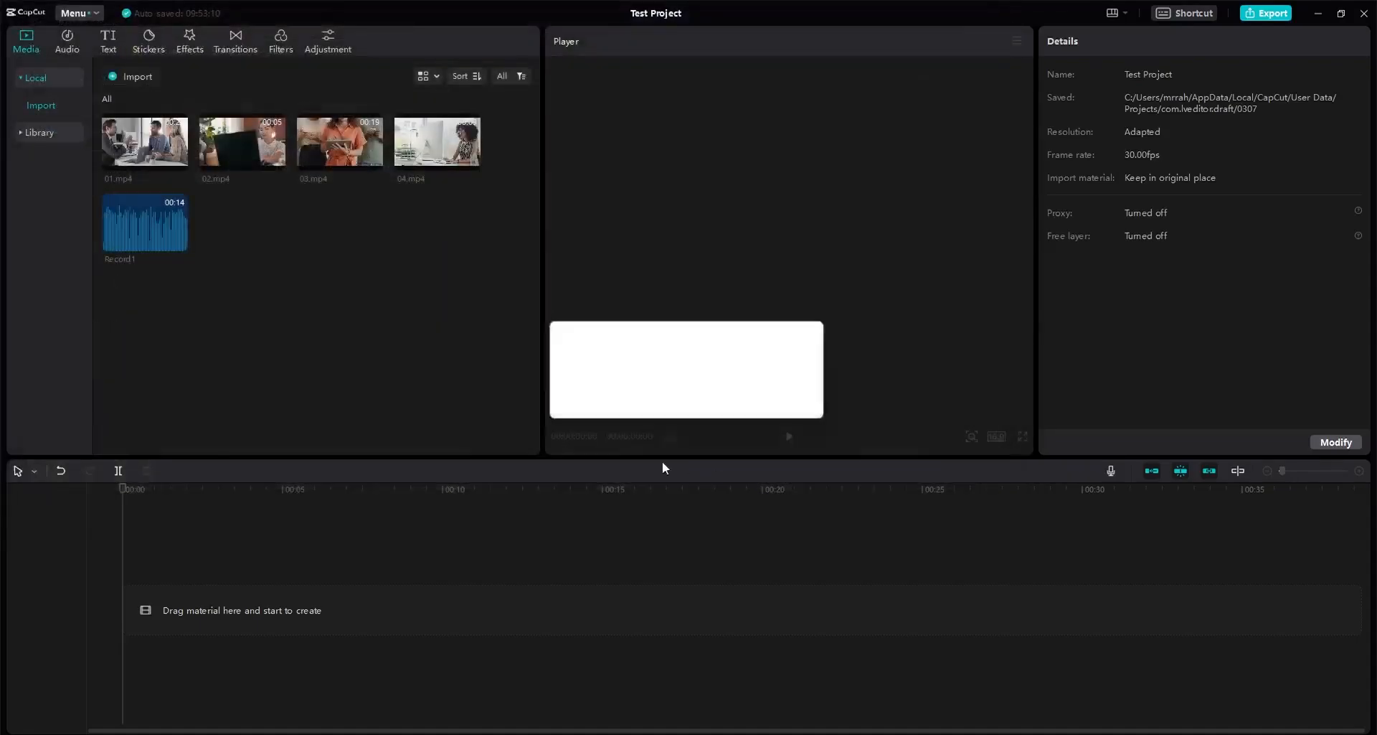
{"action": "left_click", "coordinate": [294, 322]}
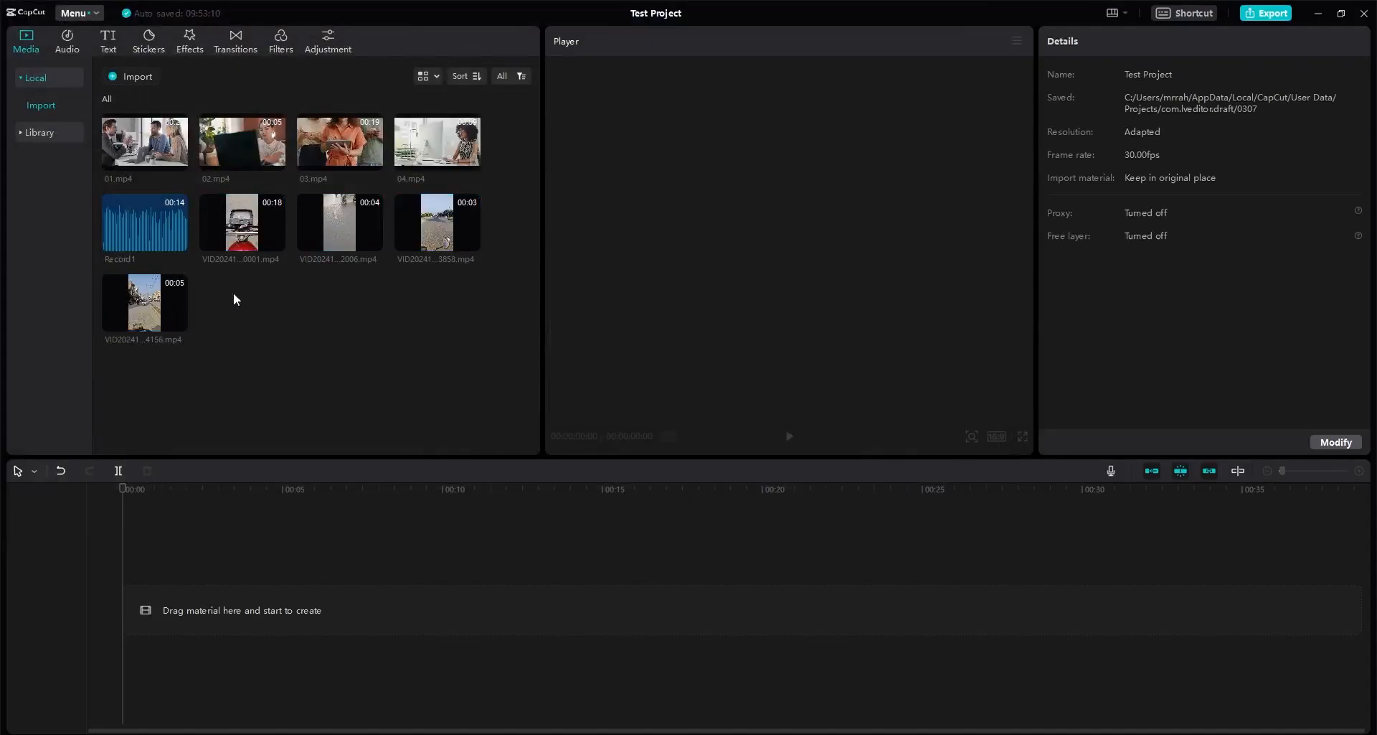
{"action": "left_click_drag", "start_coordinate": [222, 238], "coordinate": [126, 601]}
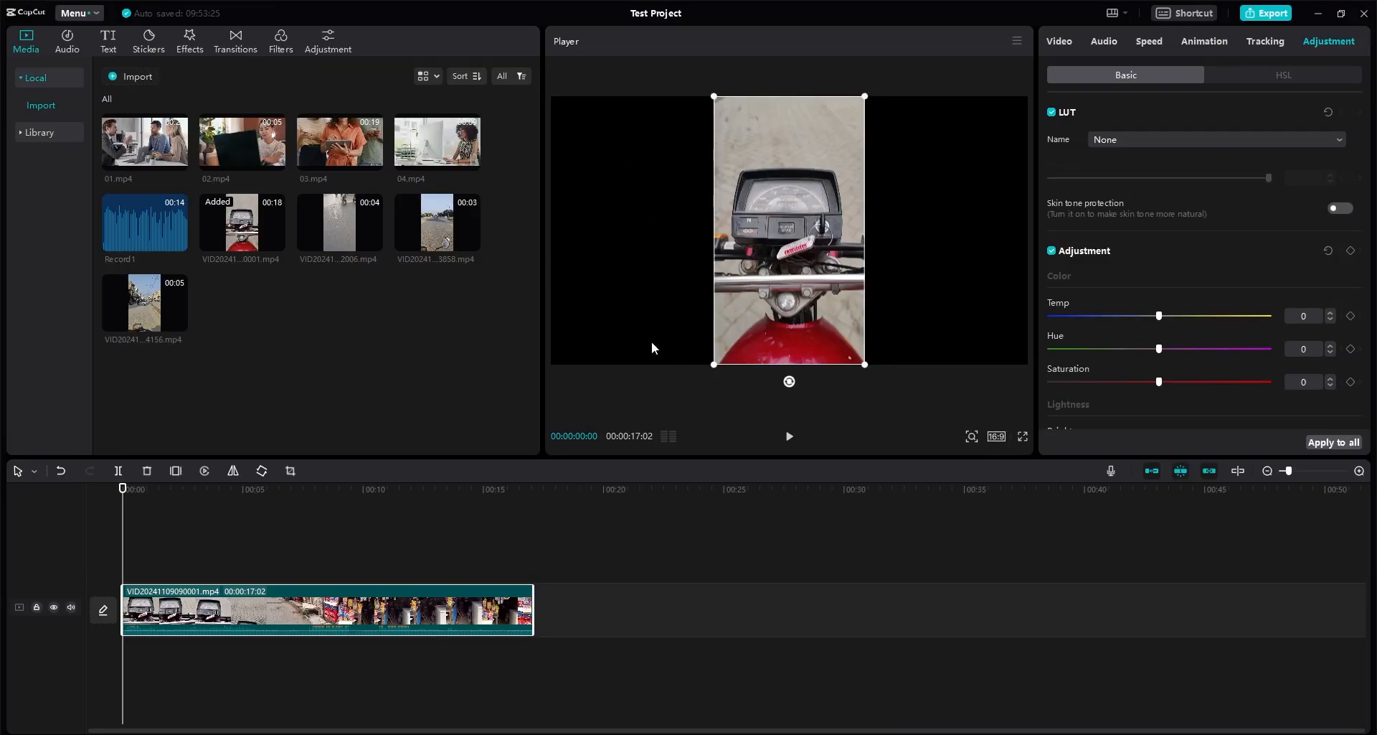
{"action": "left_click", "coordinate": [997, 436]}
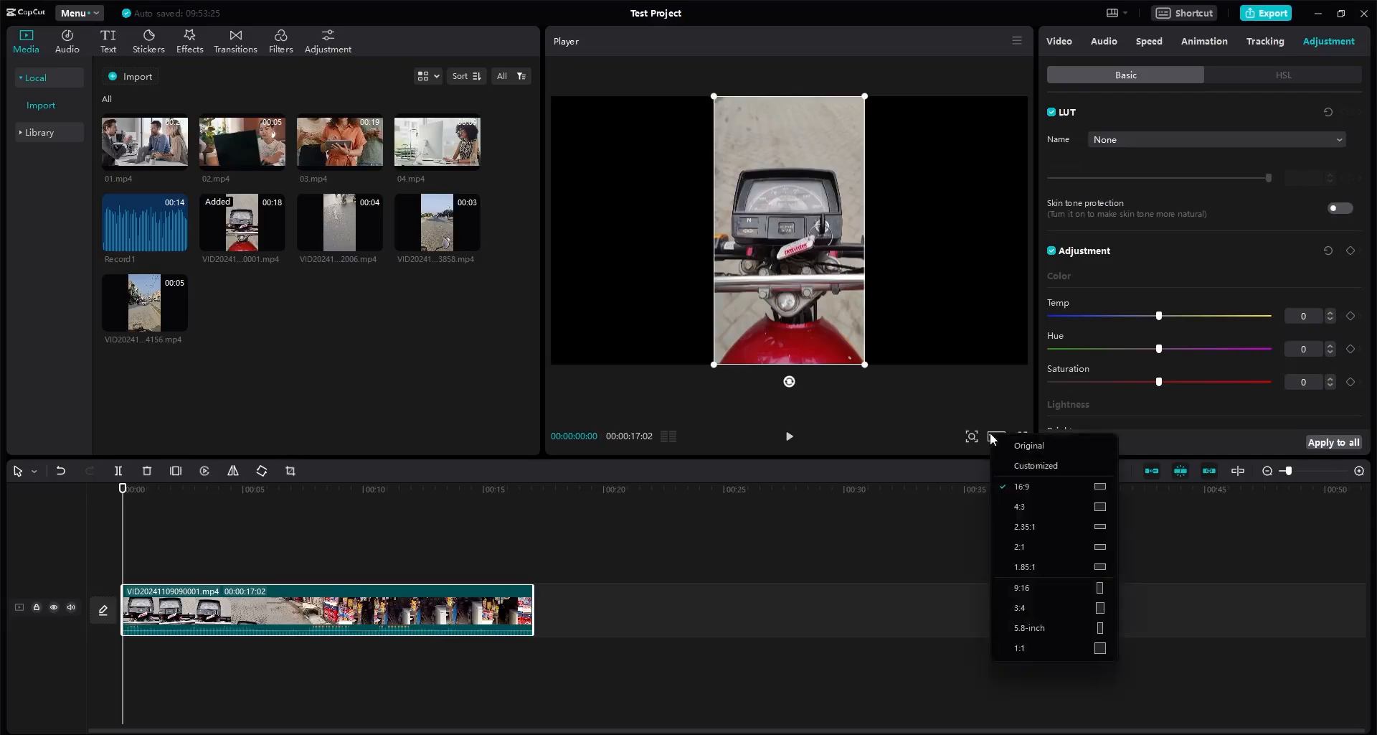
{"action": "left_click", "coordinate": [1023, 587]}
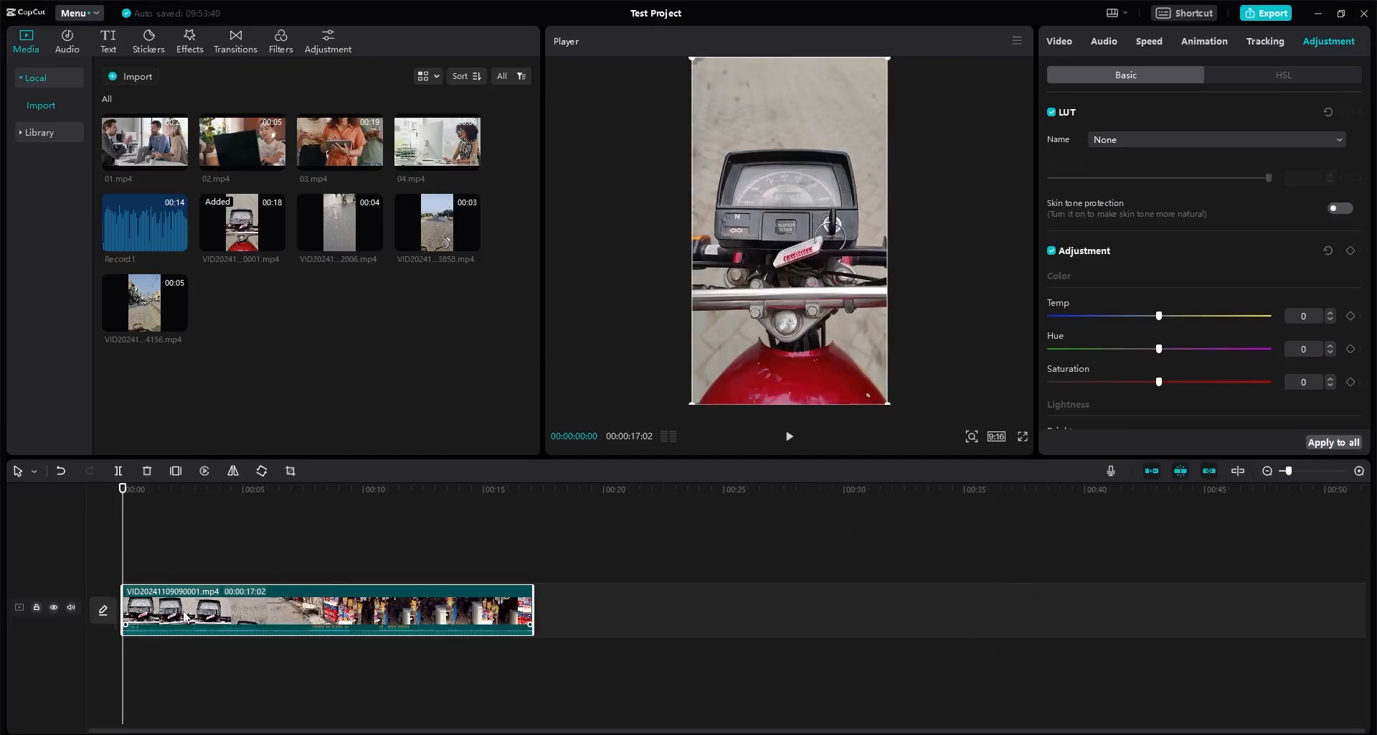
Step: Play a moment of the motorcycle clip and mute its audio by lowering the volume to -∞ dB
{"action": "key", "text": "space"}
{"action": "key", "text": "space"}
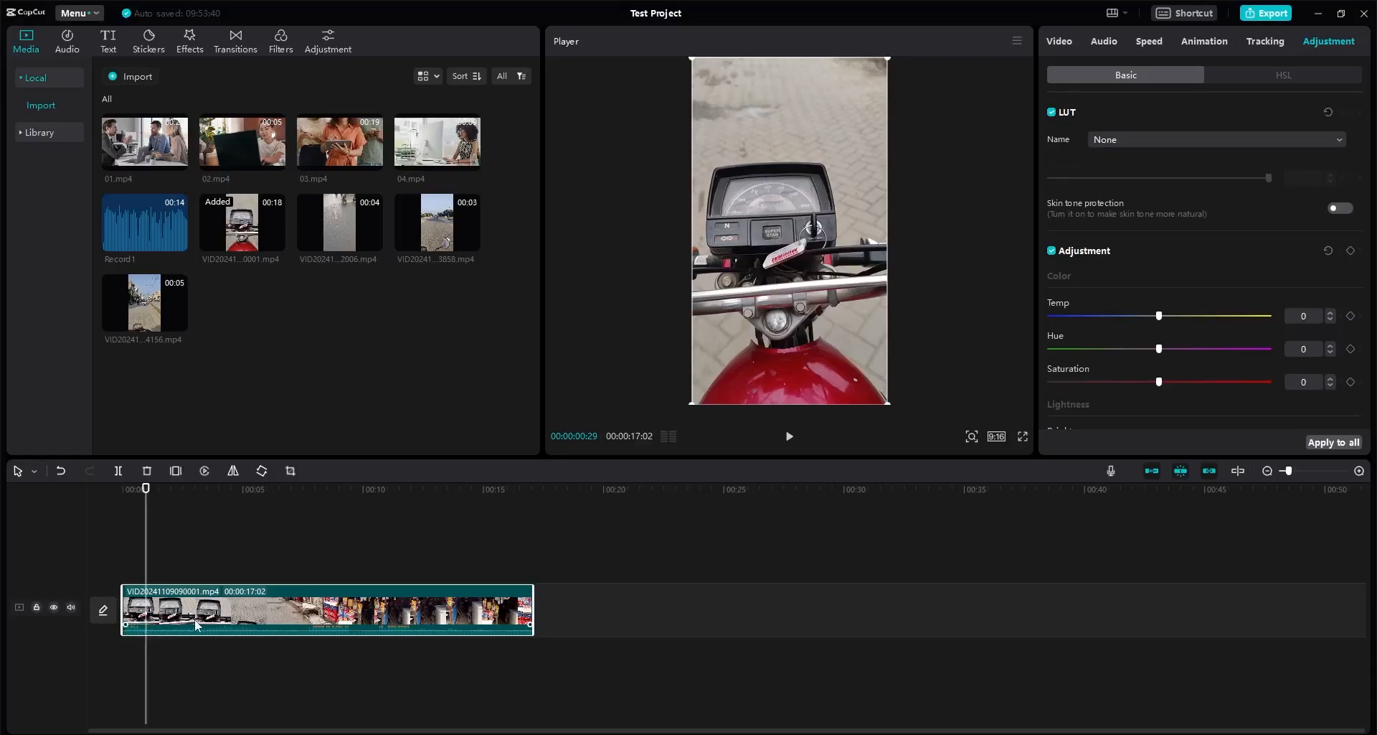
{"action": "left_click", "coordinate": [1105, 41]}
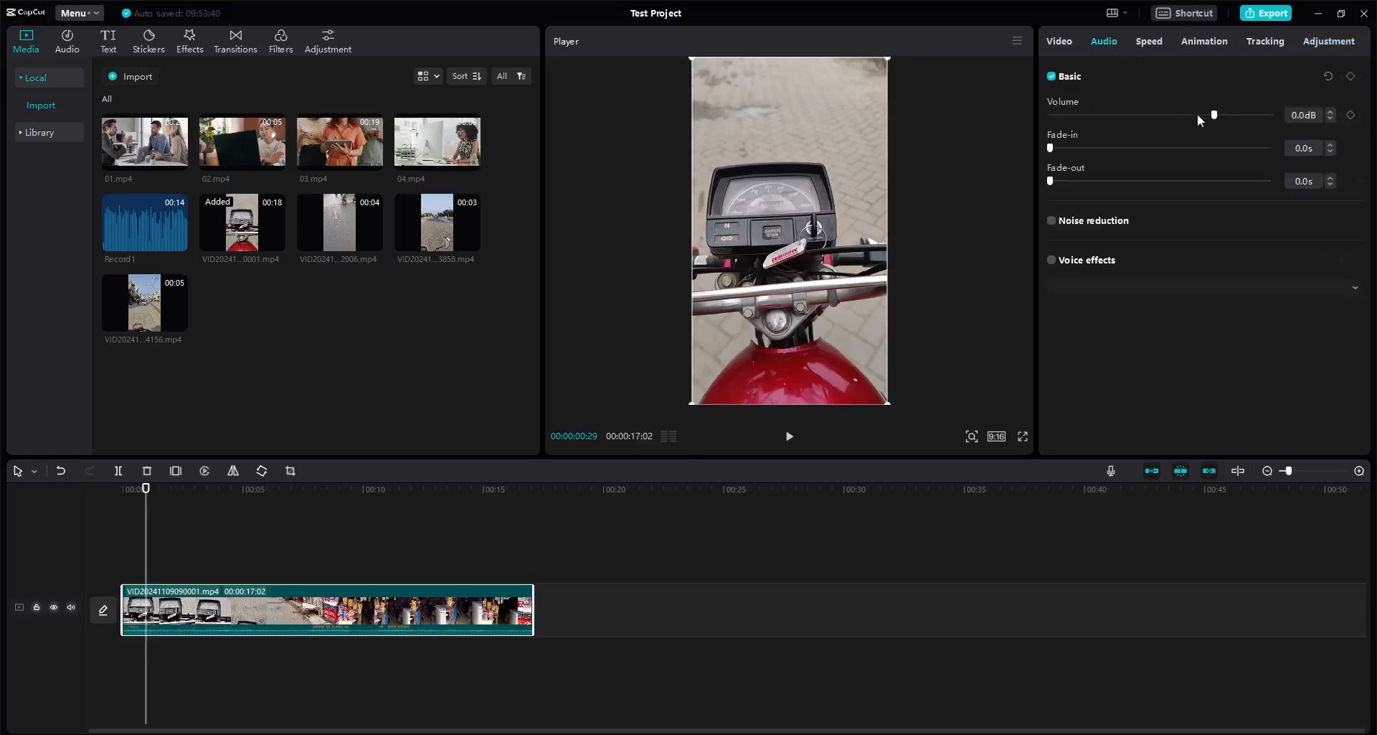
{"action": "mouse_move", "coordinate": [1214, 115]}
{"action": "left_mouse_down"}
{"action": "mouse_move", "coordinate": [1044, 131]}
{"action": "mouse_move", "coordinate": [1269, 127]}
{"action": "mouse_move", "coordinate": [1215, 115]}
{"action": "left_mouse_up"}
{"action": "mouse_move", "coordinate": [445, 629]}
{"action": "left_click_drag", "start_coordinate": [315, 629], "coordinate": [314, 648]}
{"action": "key", "text": "space"}
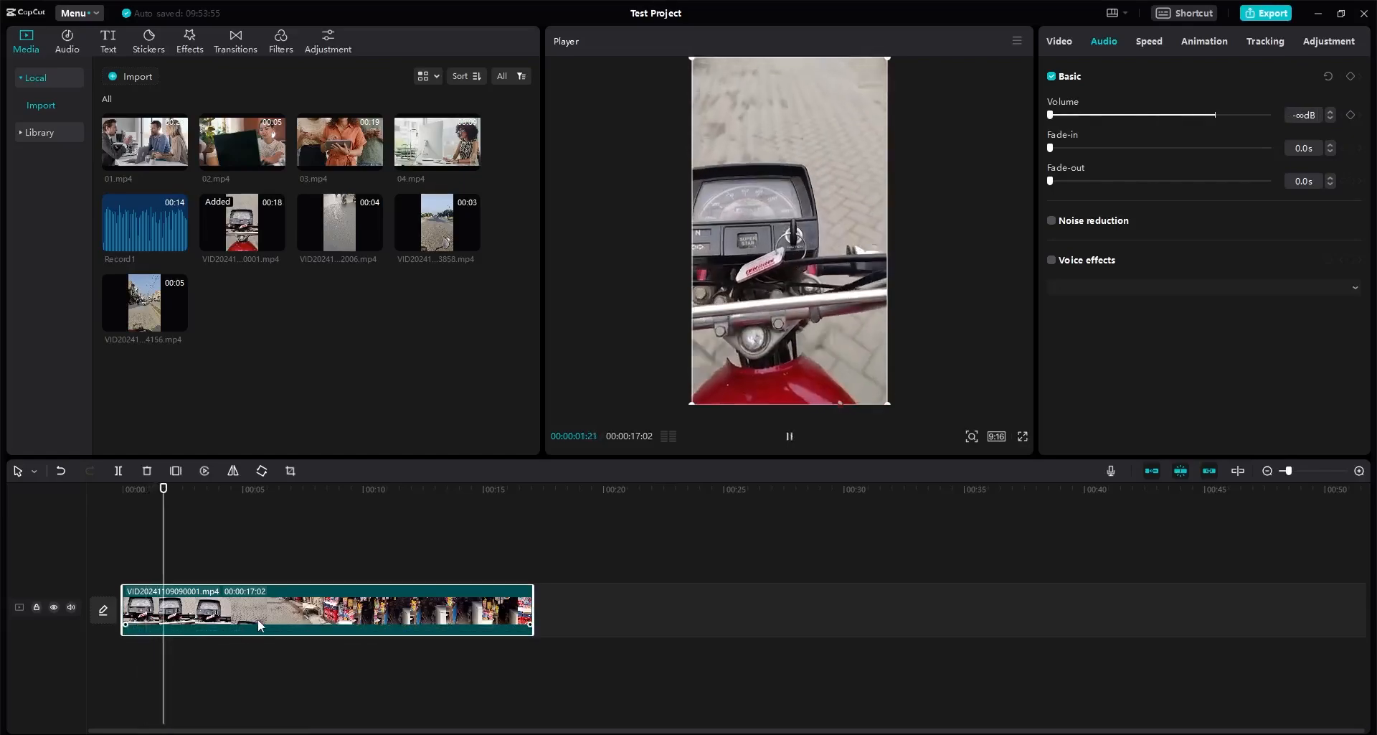
{"action": "key", "text": "space"}
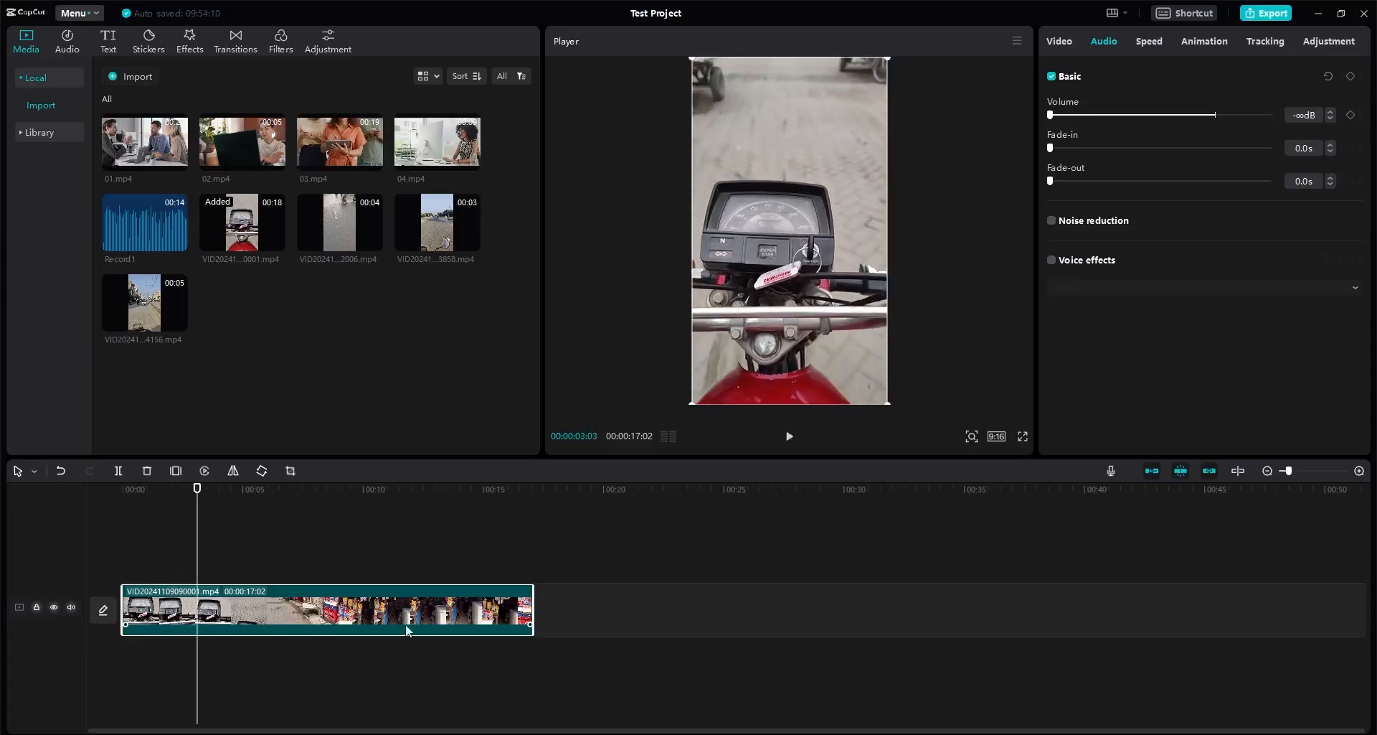
{"action": "key", "text": "space"}
{"action": "key", "text": "space"}
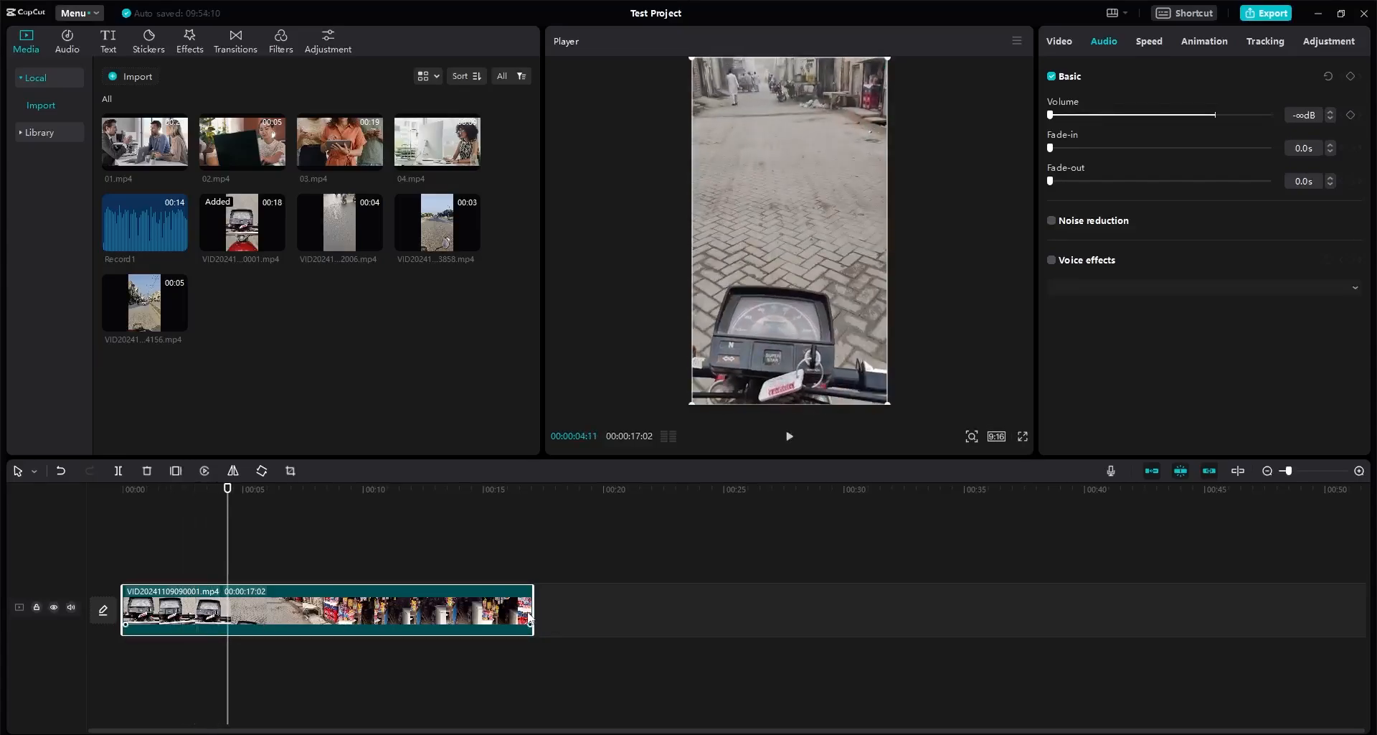
{"action": "left_click_drag", "start_coordinate": [530, 615], "coordinate": [228, 623]}
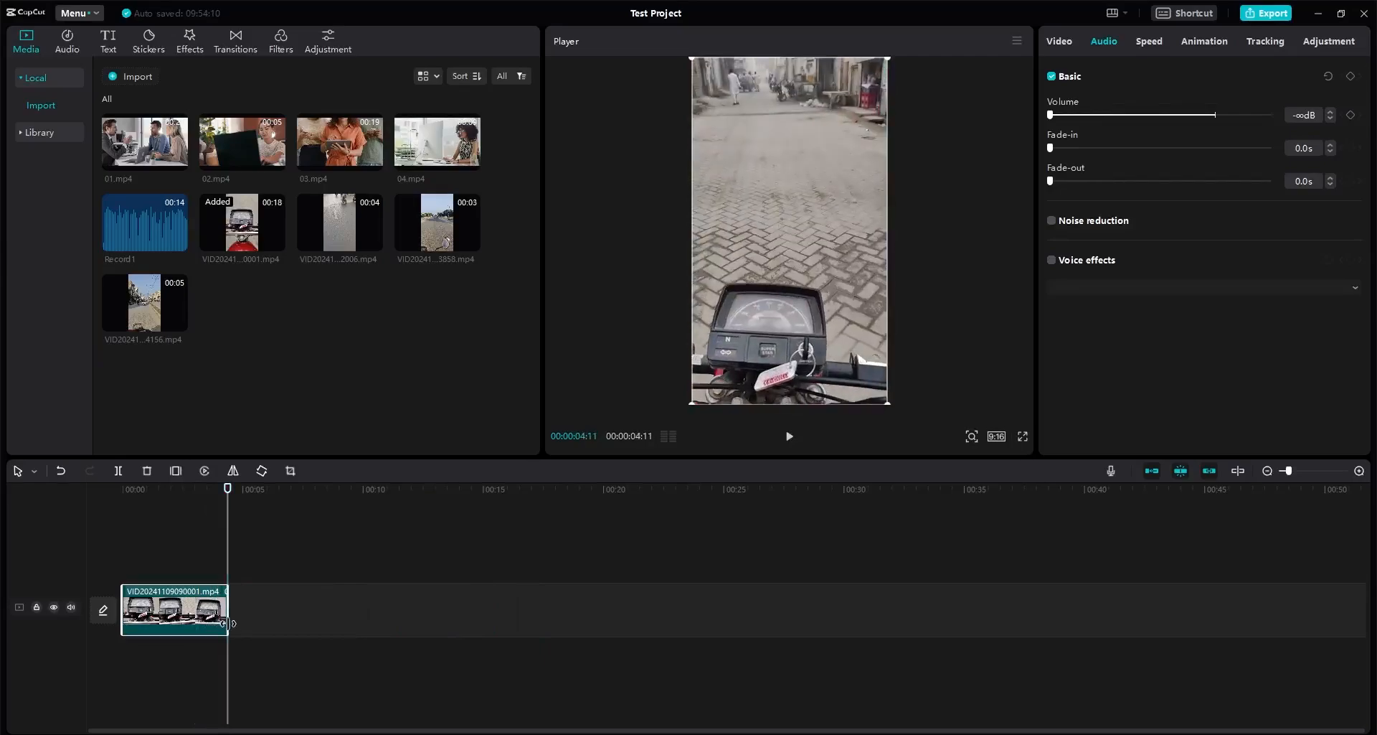
{"action": "left_click_drag", "start_coordinate": [320, 231], "coordinate": [281, 656]}
{"action": "key", "text": "space"}
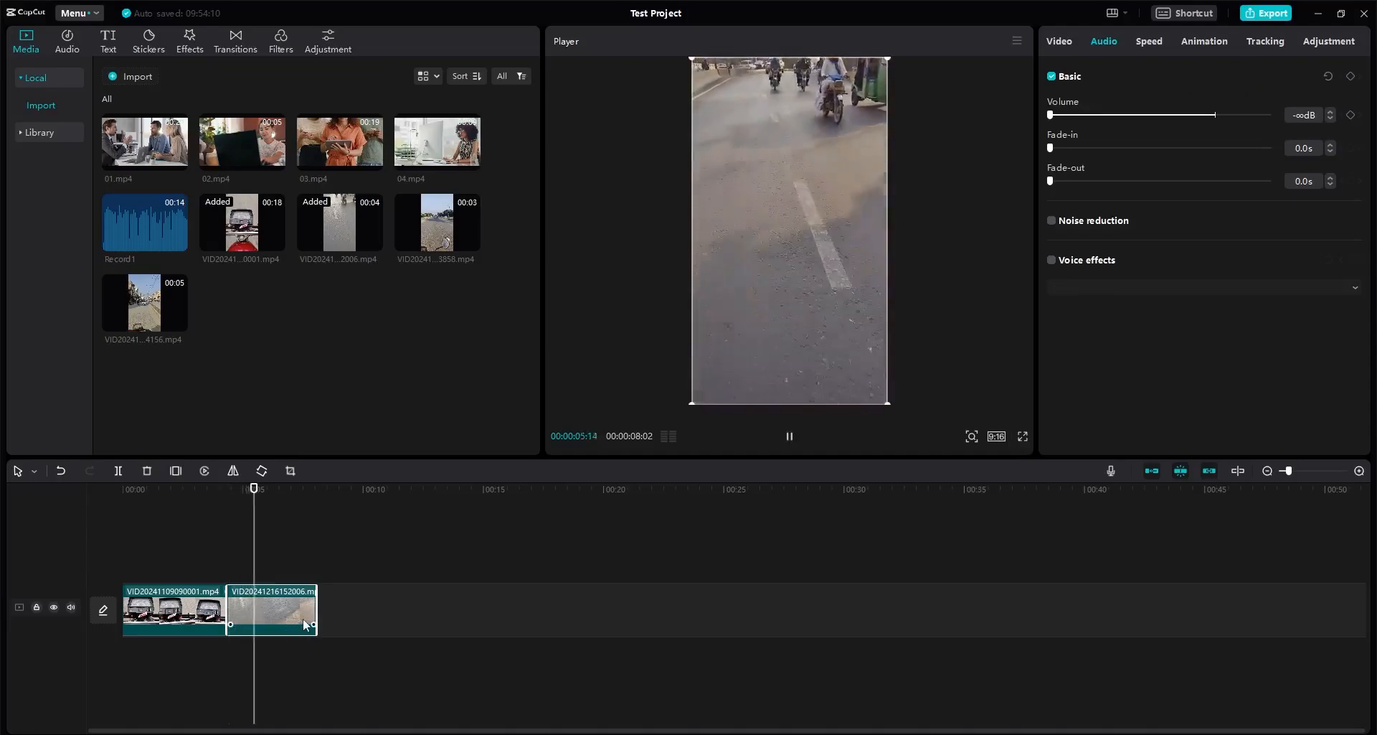
{"action": "left_click_drag", "start_coordinate": [315, 607], "coordinate": [279, 607]}
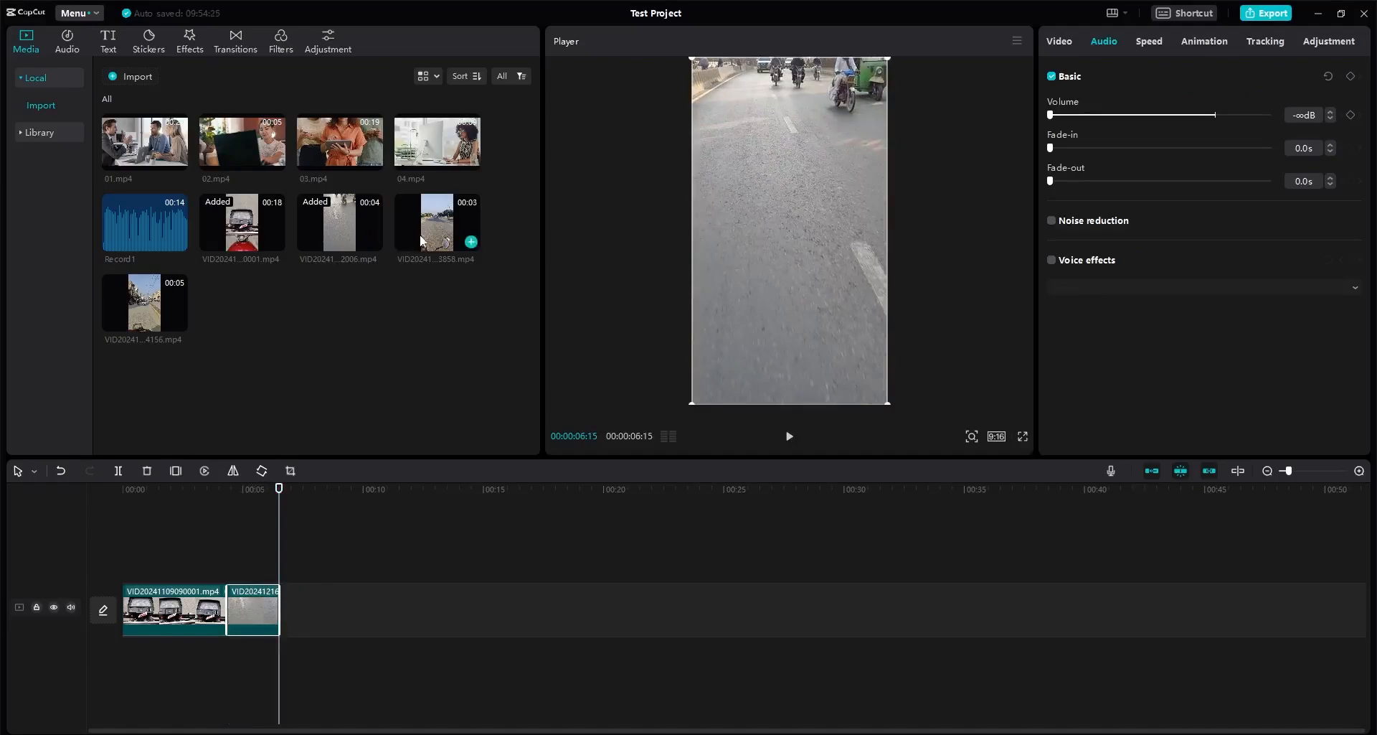
{"action": "left_click_drag", "start_coordinate": [420, 234], "coordinate": [309, 647]}
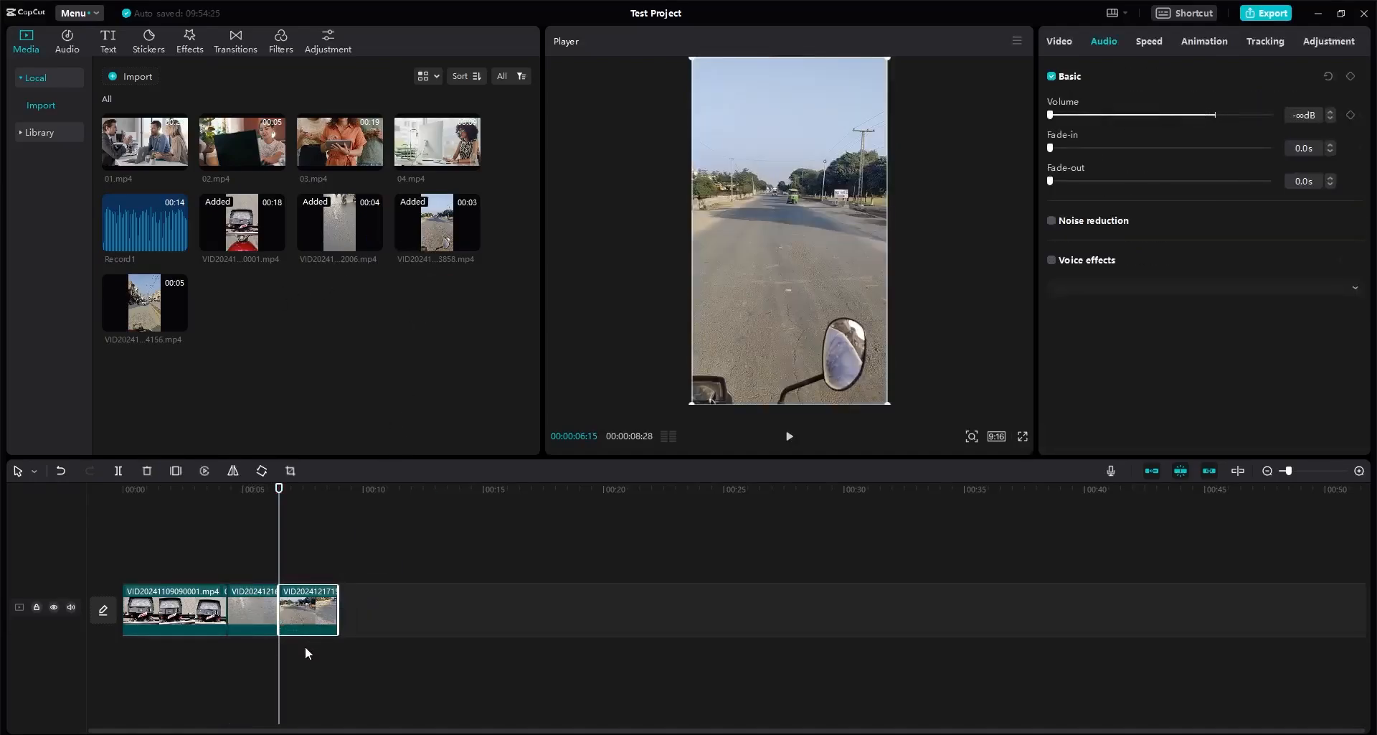
{"action": "key", "text": "space"}
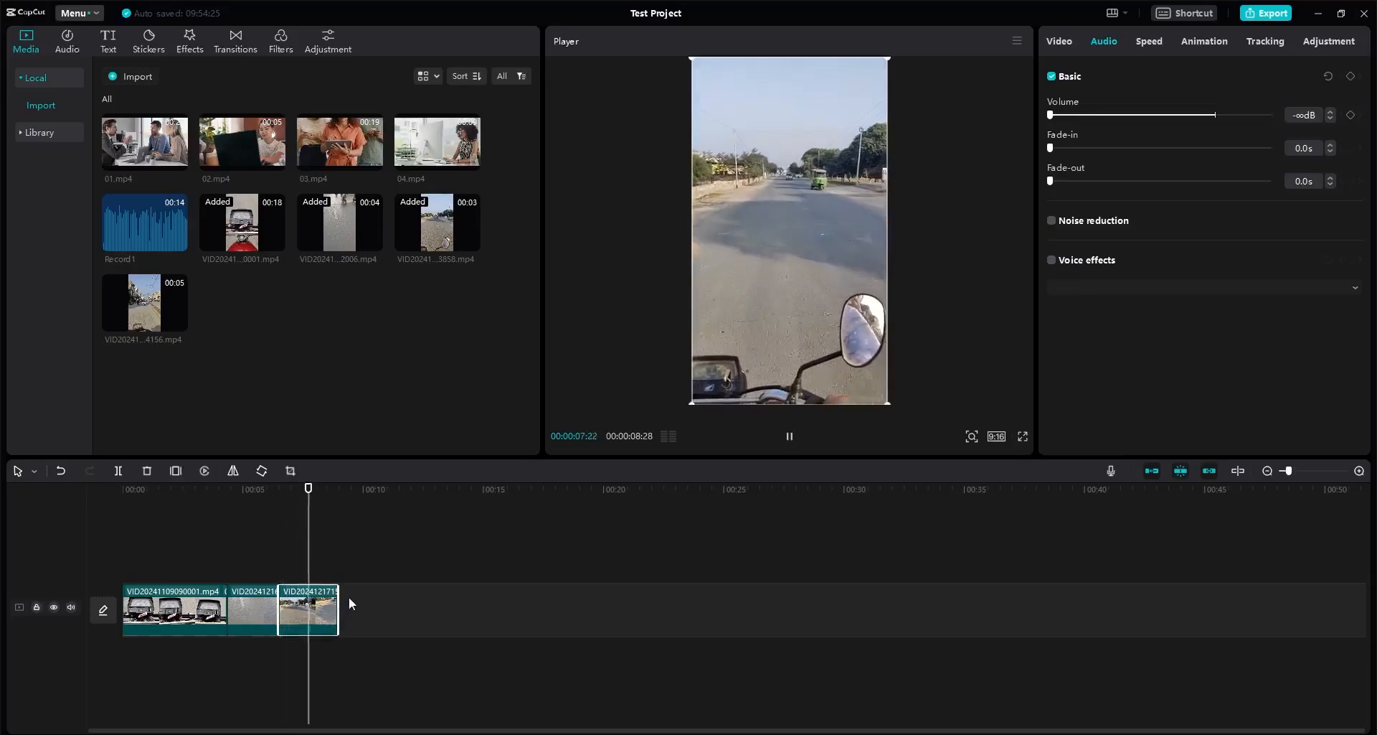
{"action": "key", "text": "space"}
{"action": "left_click_drag", "start_coordinate": [338, 604], "coordinate": [322, 605]}
{"action": "left_click_drag", "start_coordinate": [136, 310], "coordinate": [360, 642]}
{"action": "key", "text": "space"}
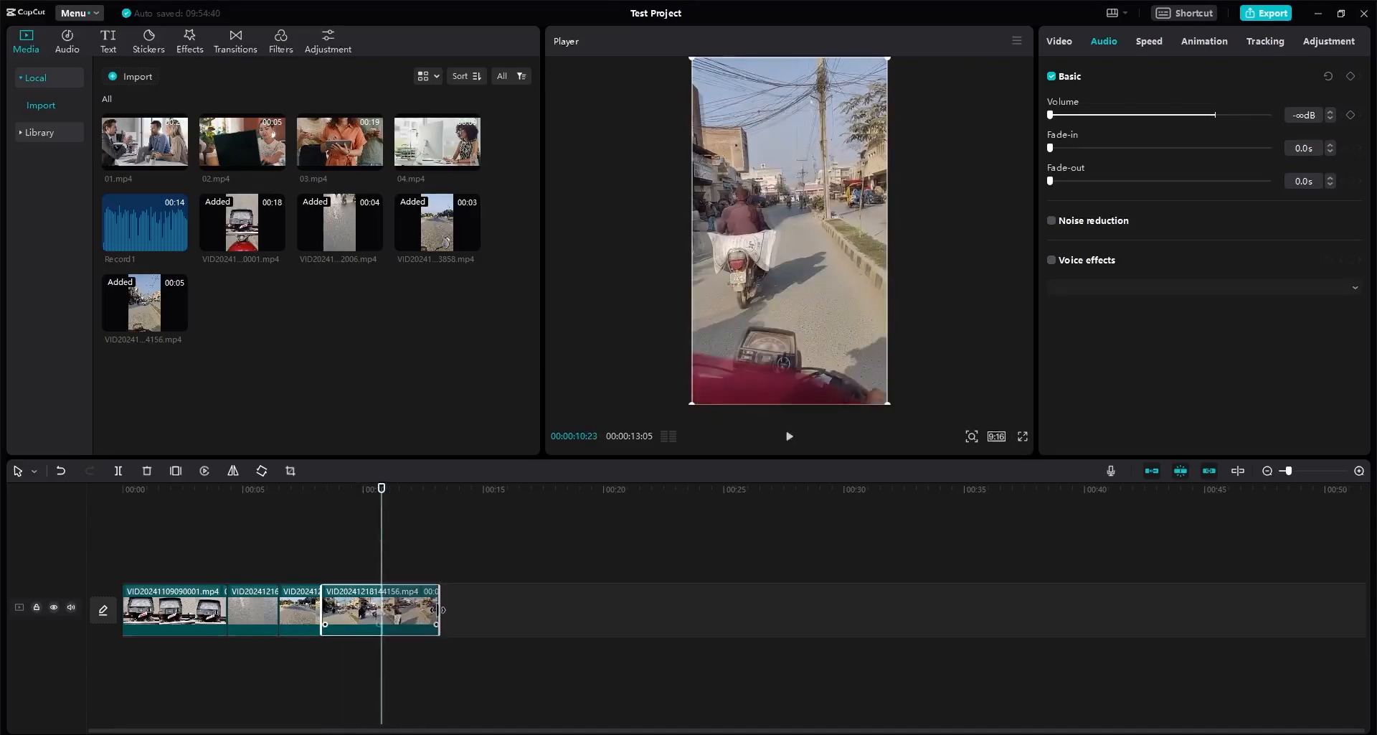
{"action": "left_click_drag", "start_coordinate": [432, 621], "coordinate": [381, 621]}
Step: Shorten the first clip to about 2.5 seconds and play the sequence from the start
{"action": "left_click", "coordinate": [204, 512]}
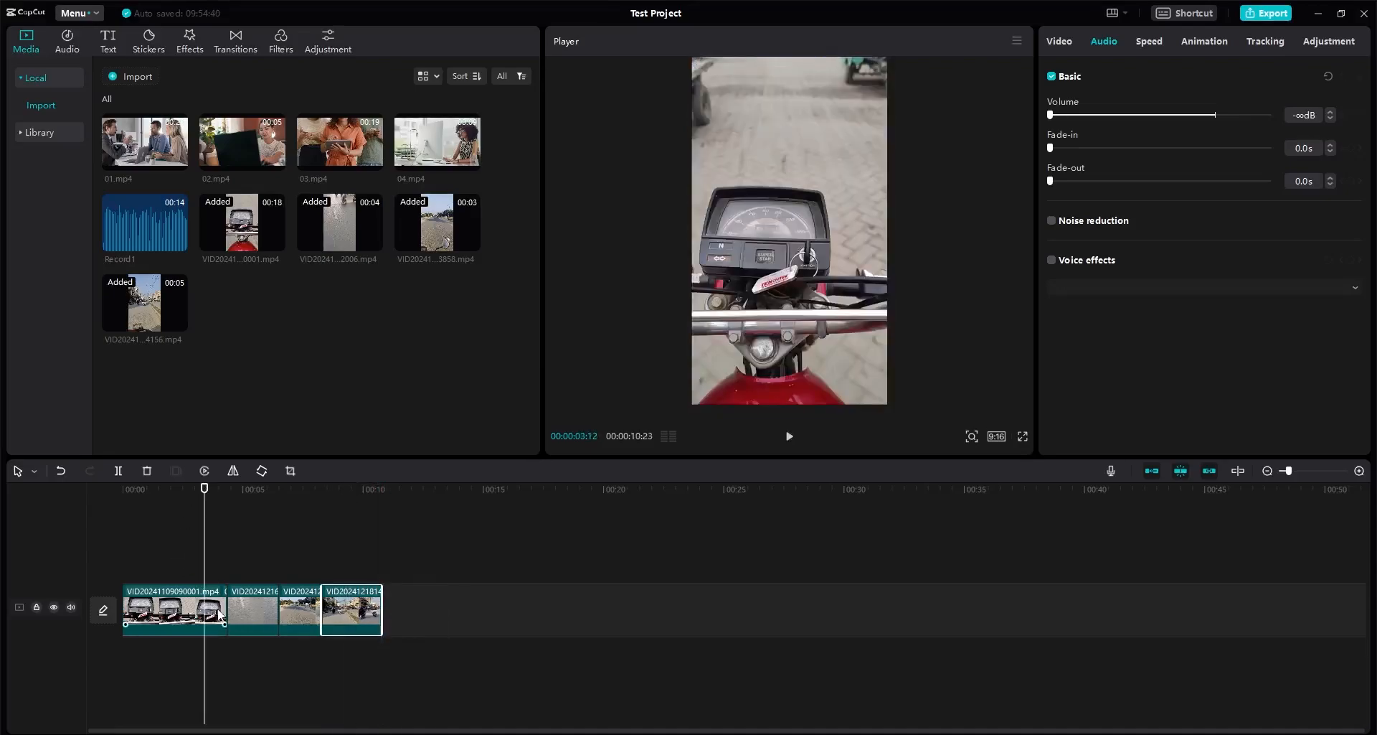
{"action": "left_click_drag", "start_coordinate": [227, 610], "coordinate": [180, 610]}
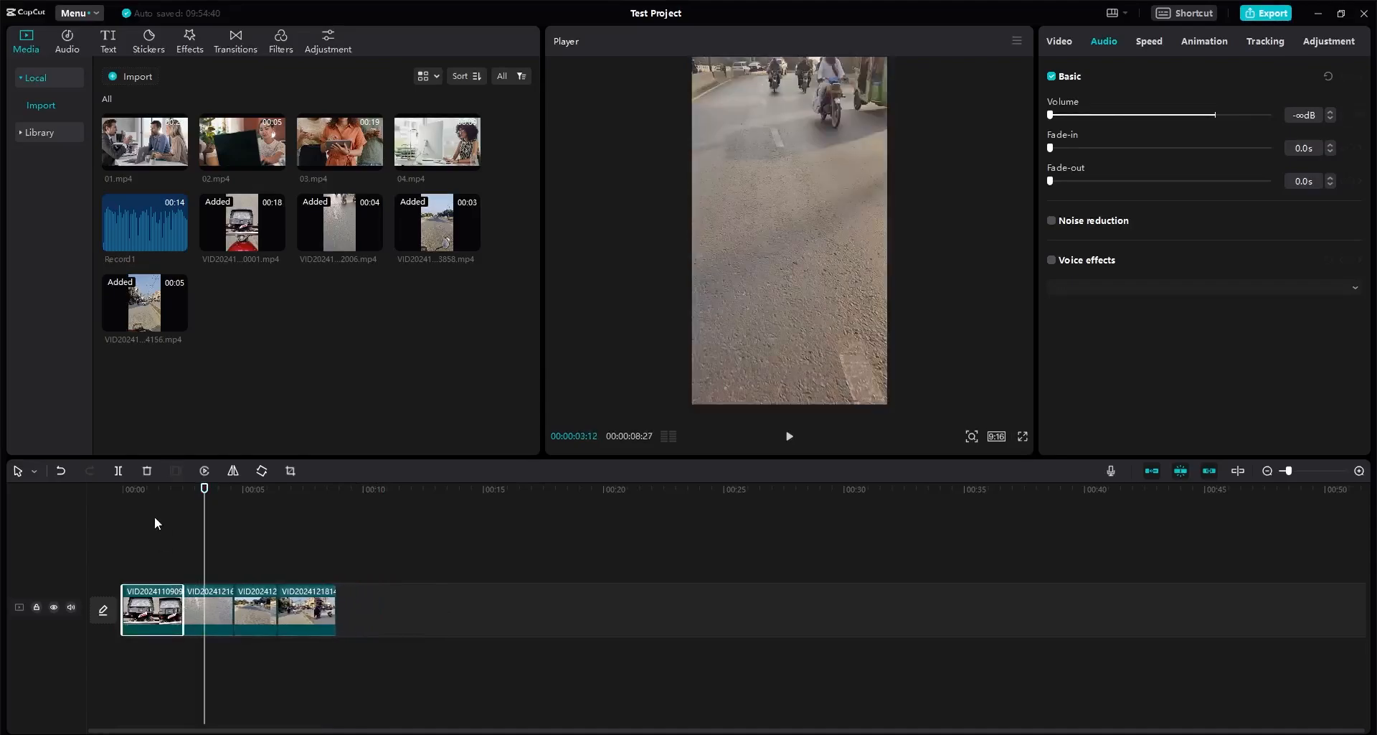
{"action": "left_click", "coordinate": [122, 492]}
{"action": "key", "text": "space"}
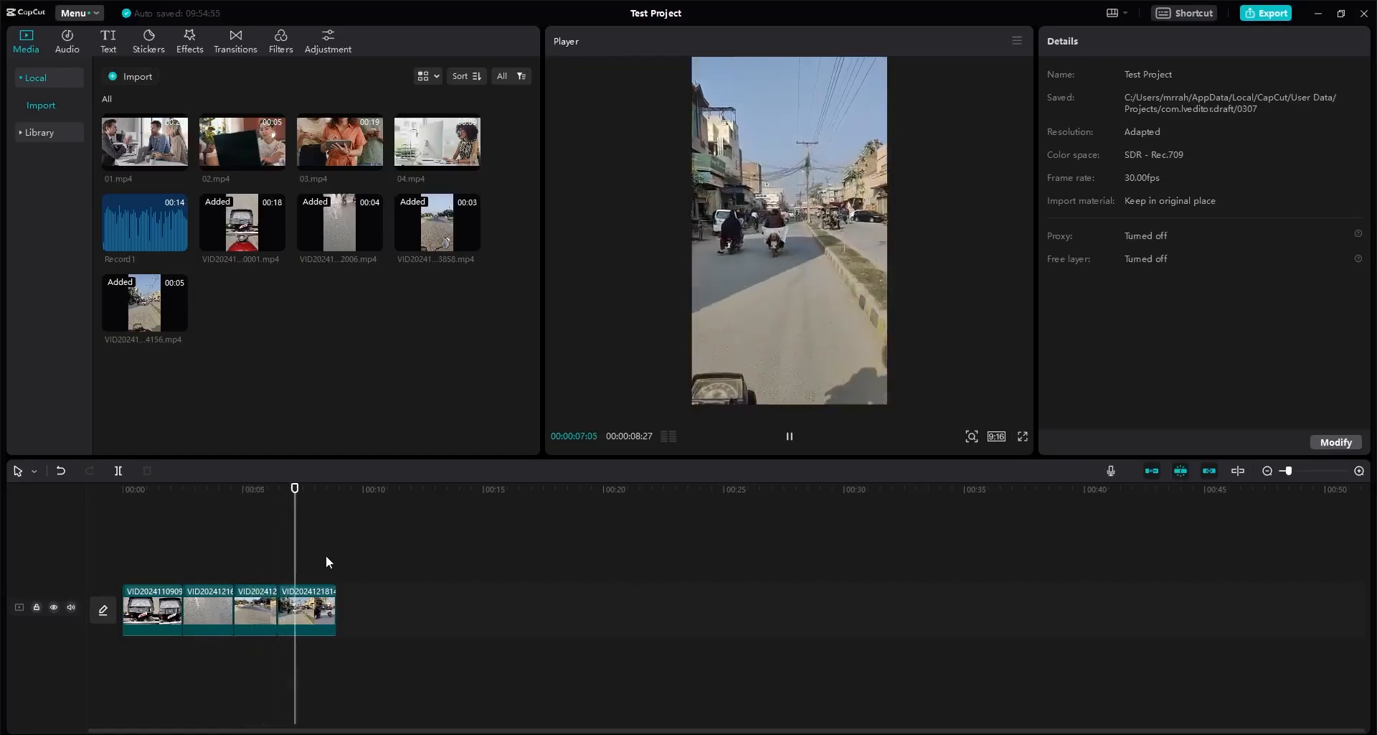
{"action": "key", "text": "space"}
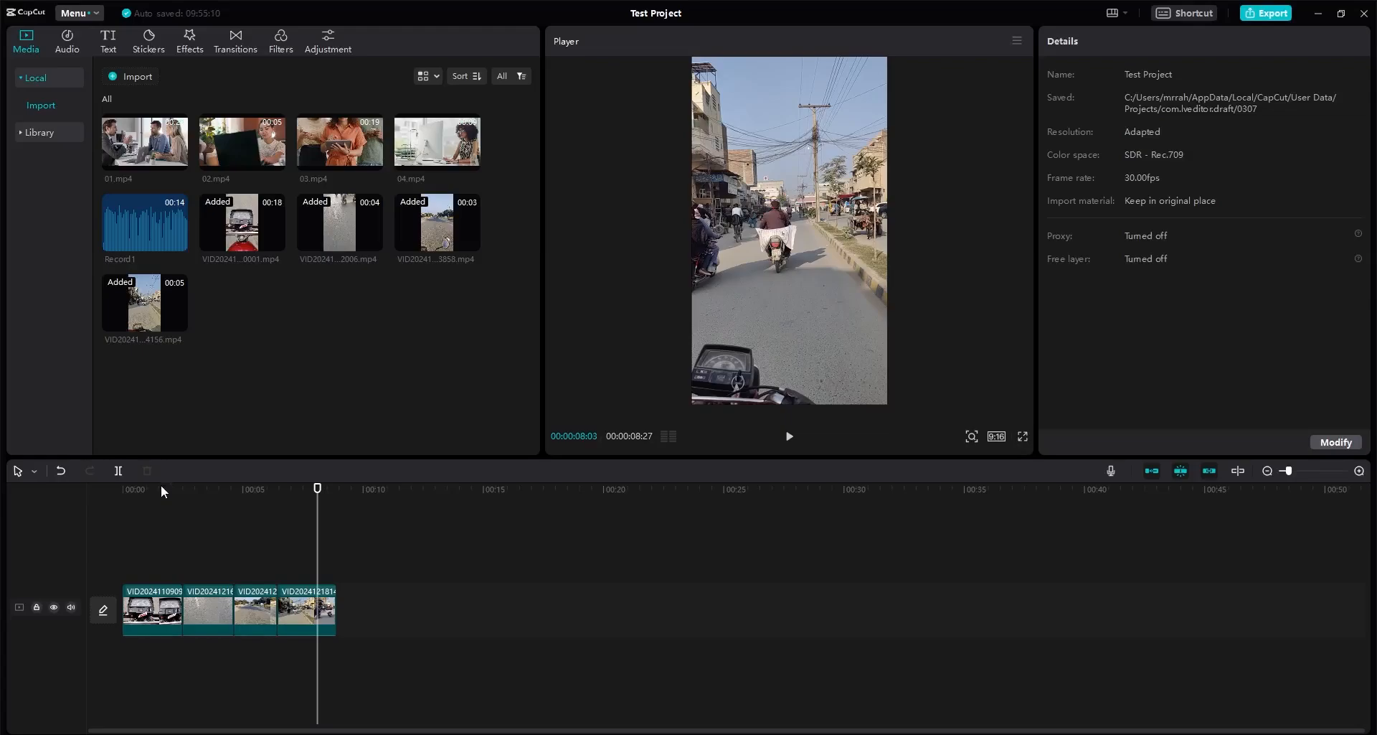
Step: Return to the start of the sequence and add the Glare transition between the first and second clips
{"action": "left_click", "coordinate": [107, 486]}
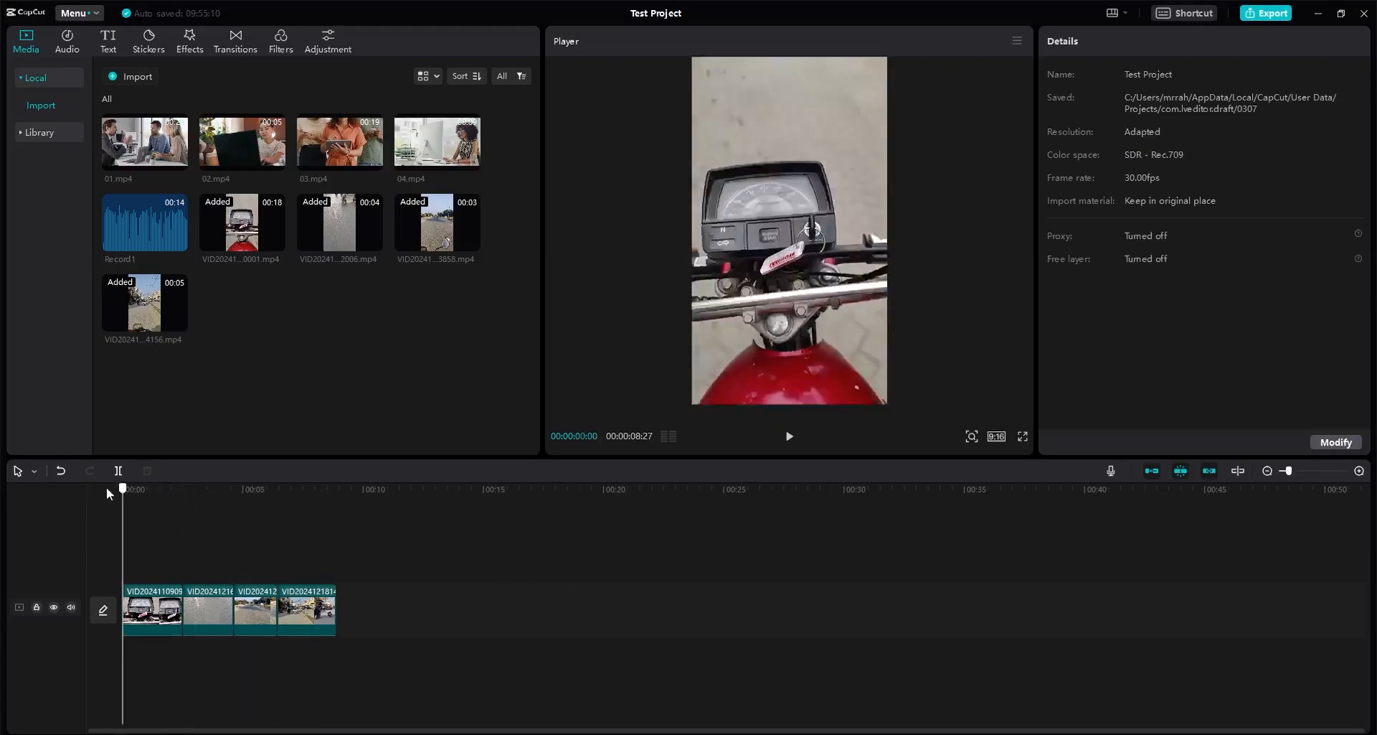
{"action": "left_click", "coordinate": [158, 569]}
{"action": "left_click", "coordinate": [159, 613]}
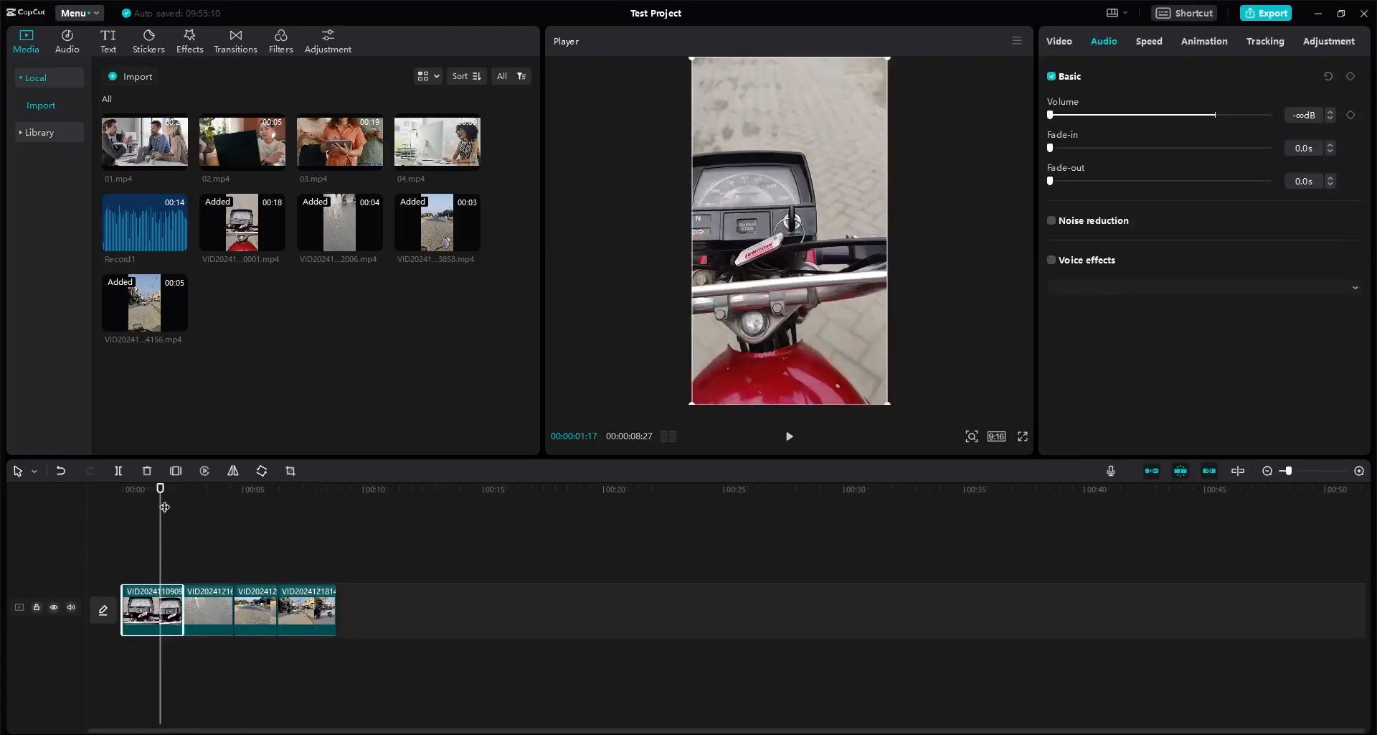
{"action": "left_click_drag", "start_coordinate": [160, 489], "coordinate": [123, 493]}
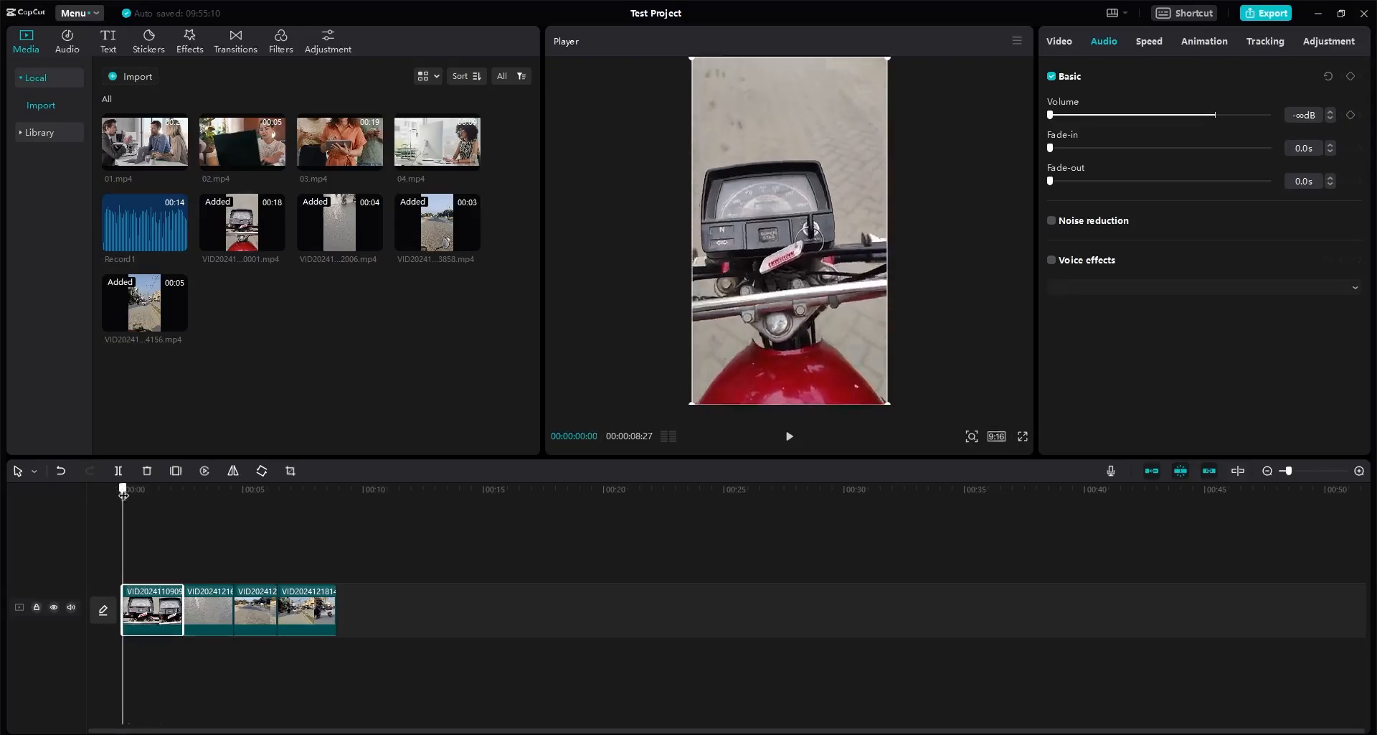
{"action": "left_click", "coordinate": [237, 48]}
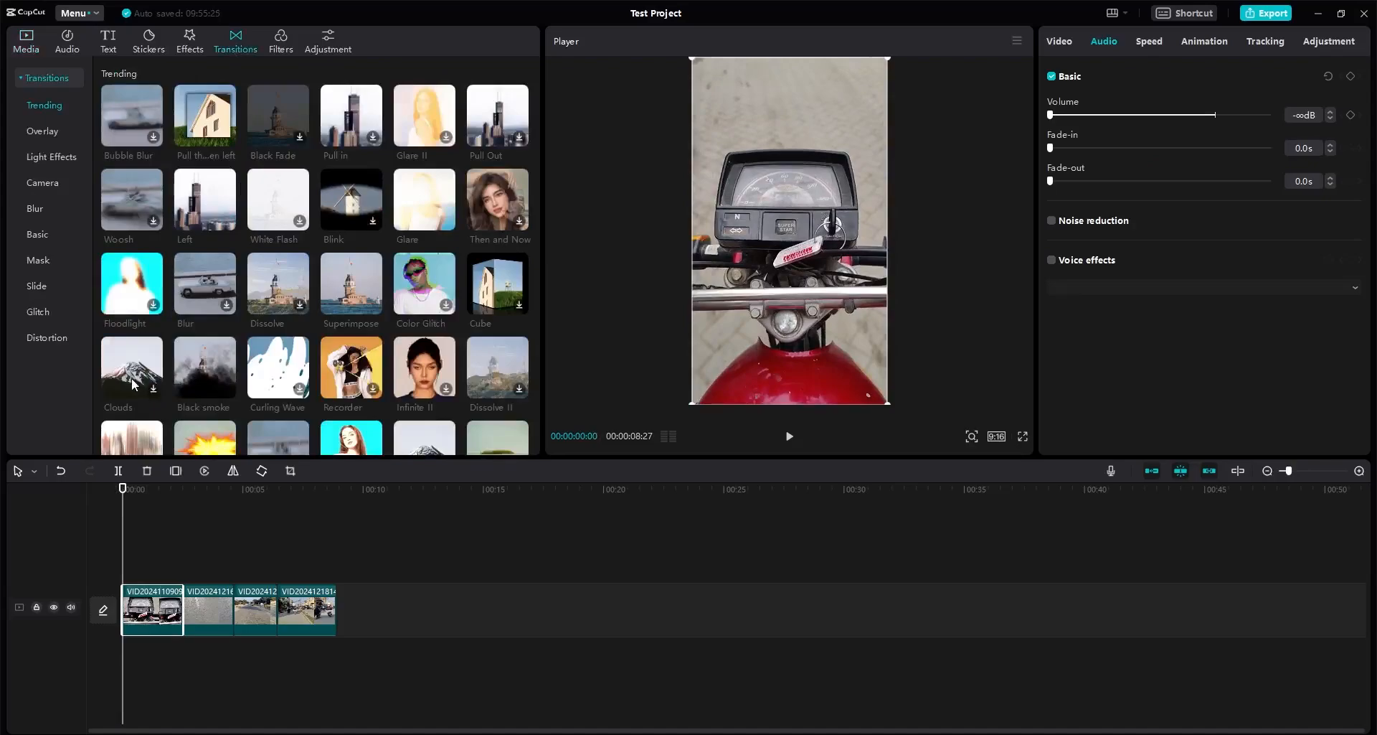
{"action": "left_click_drag", "start_coordinate": [124, 373], "coordinate": [177, 608]}
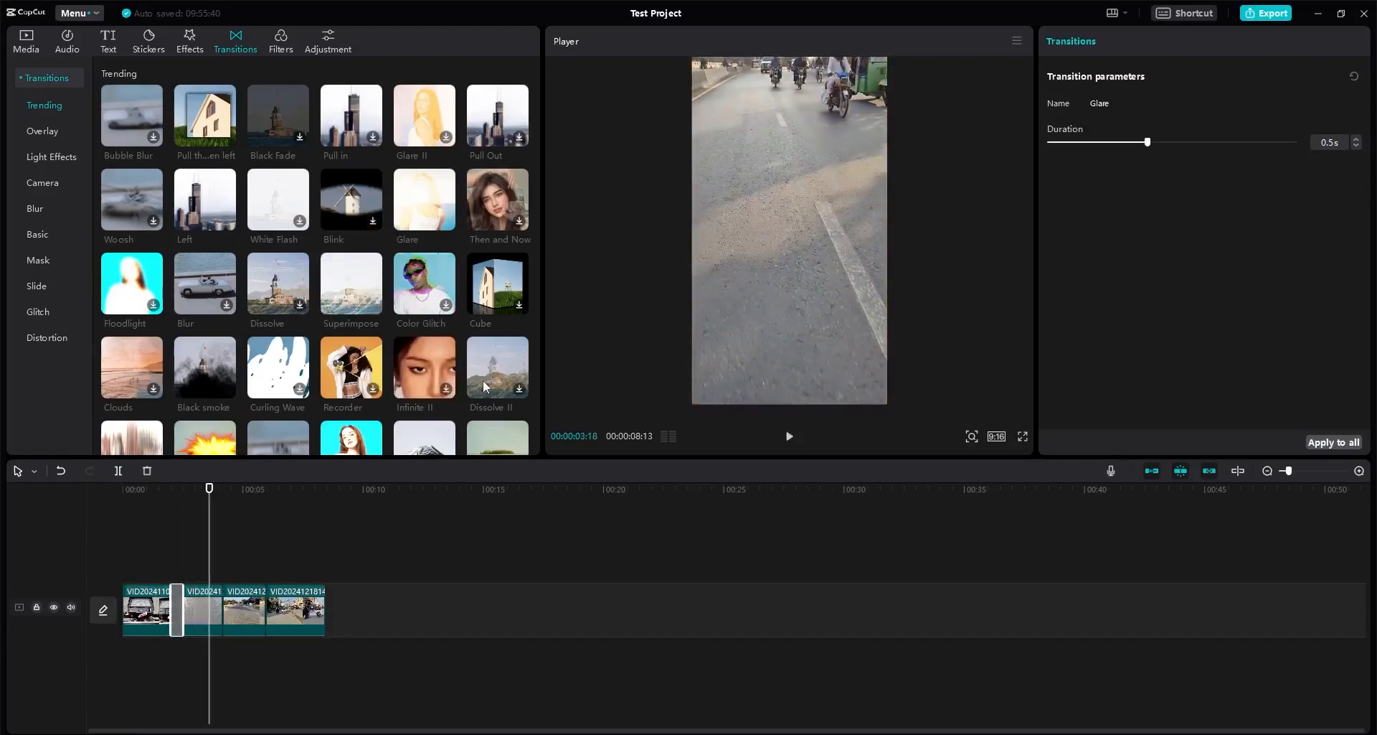
Step: Add the Infinite II transition between the second and third clips and preview it
{"action": "mouse_move", "coordinate": [443, 385]}
{"action": "left_mouse_down"}
{"action": "mouse_move", "coordinate": [268, 586]}
{"action": "mouse_move", "coordinate": [222, 601]}
{"action": "mouse_move", "coordinate": [429, 388]}
{"action": "mouse_move", "coordinate": [362, 434]}
{"action": "mouse_move", "coordinate": [213, 613]}
{"action": "left_mouse_up"}
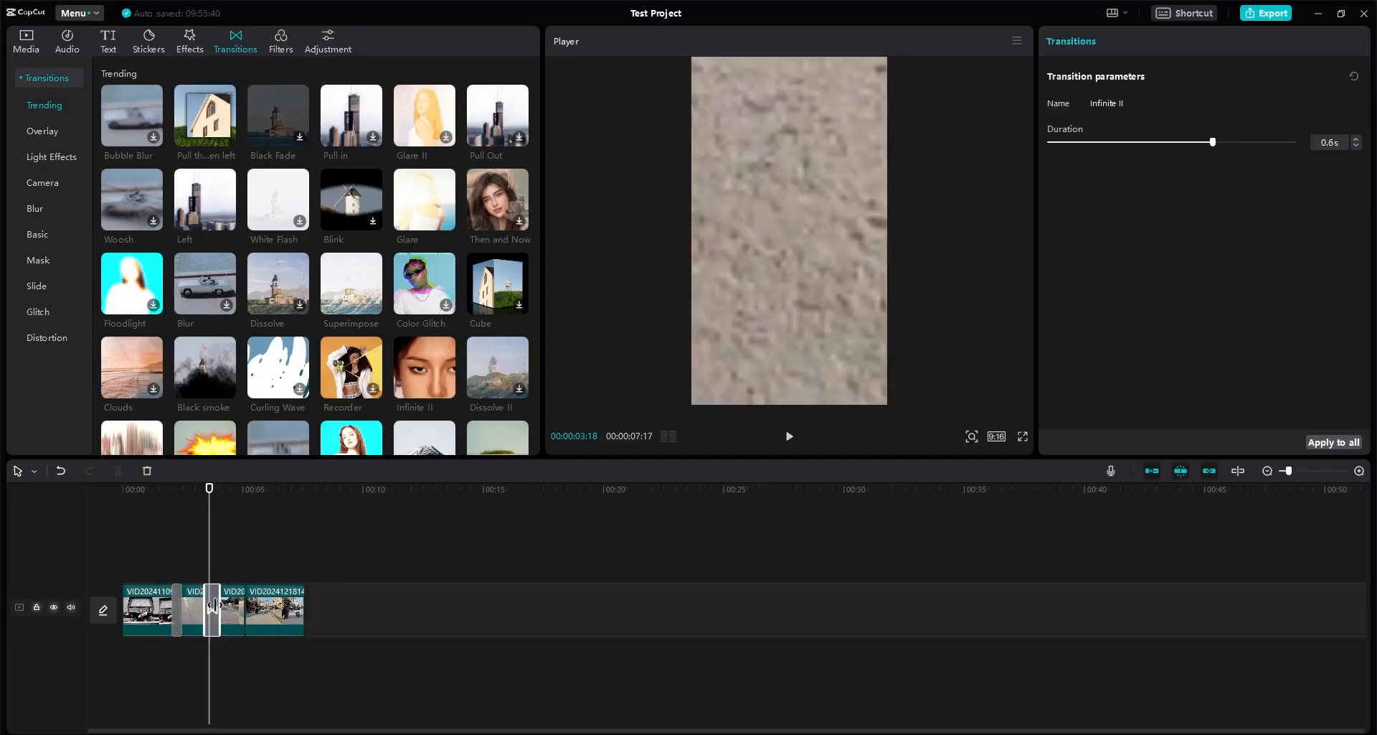
{"action": "left_click", "coordinate": [191, 499]}
{"action": "key", "text": "space"}
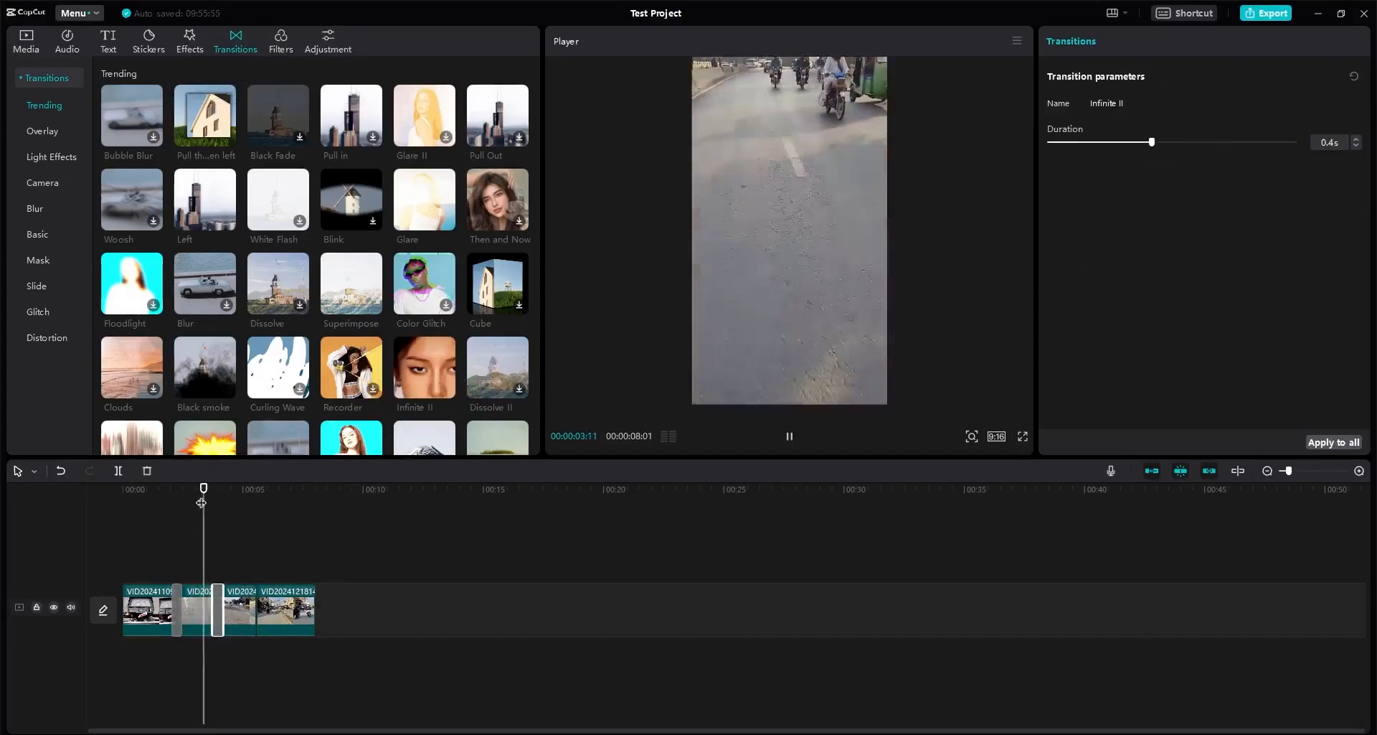
{"action": "key", "text": "space"}
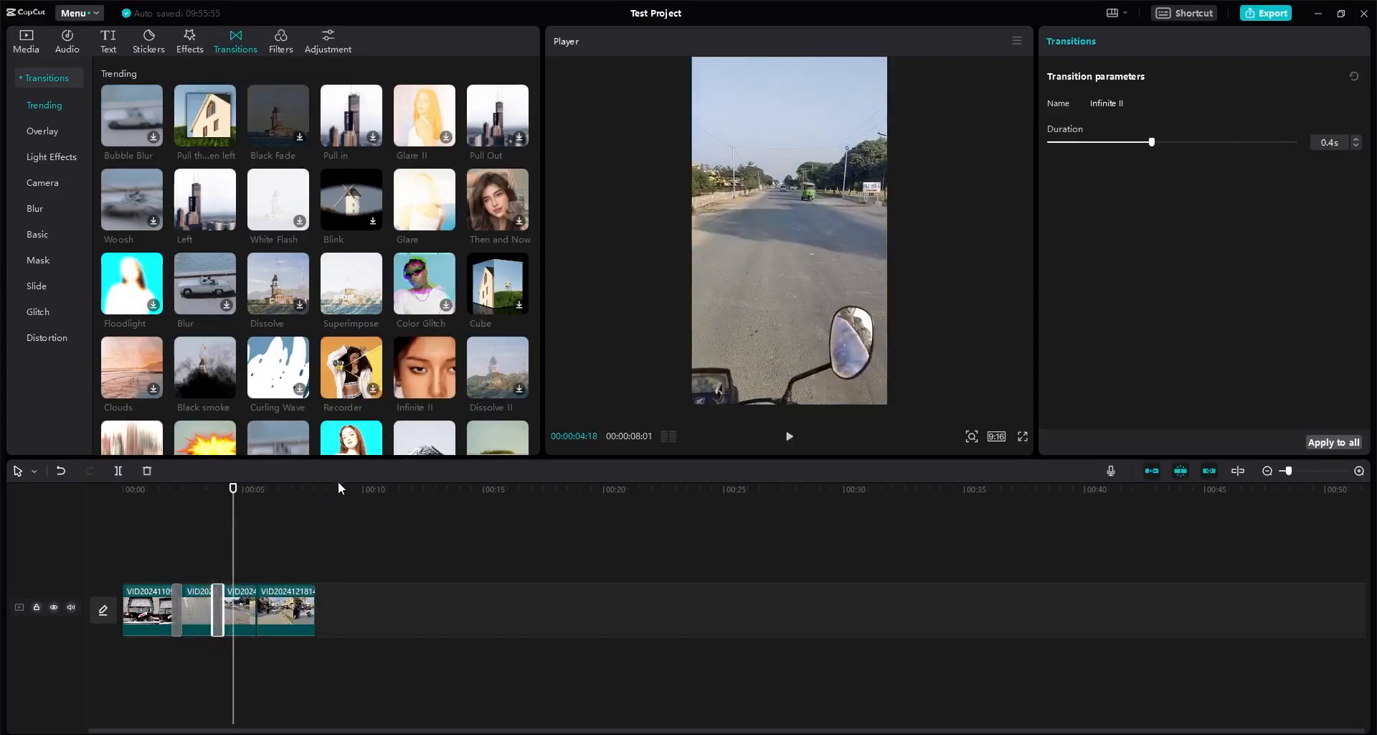
Step: Preview the last cut and add the Curling Wave transition between the third and fourth clips
{"action": "key", "text": "space"}
{"action": "key", "text": "space"}
{"action": "left_click_drag", "start_coordinate": [277, 368], "coordinate": [260, 604]}
{"action": "left_click_drag", "start_coordinate": [291, 419], "coordinate": [255, 604]}
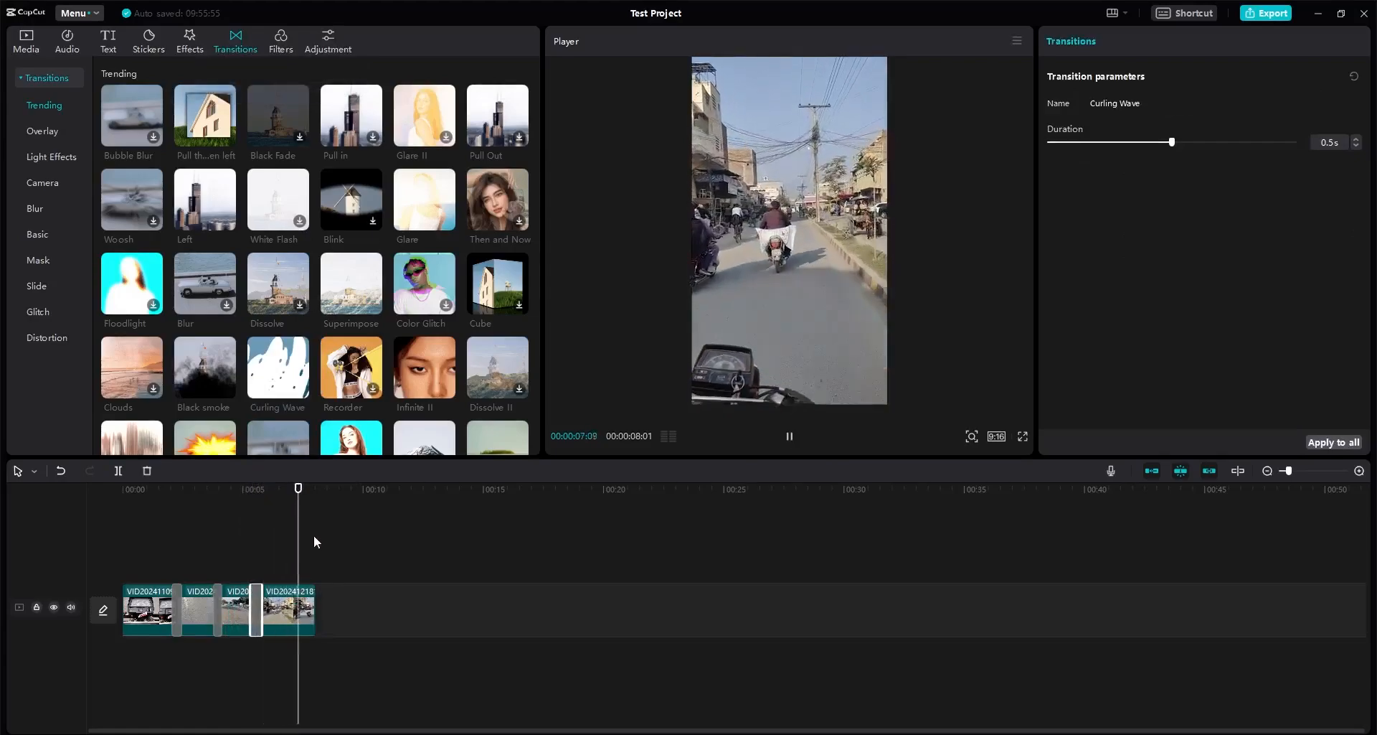
Step: Return to the start of the sequence and add The End effect over the final part of the fourth clip
{"action": "left_click_drag", "start_coordinate": [308, 498], "coordinate": [31, 522]}
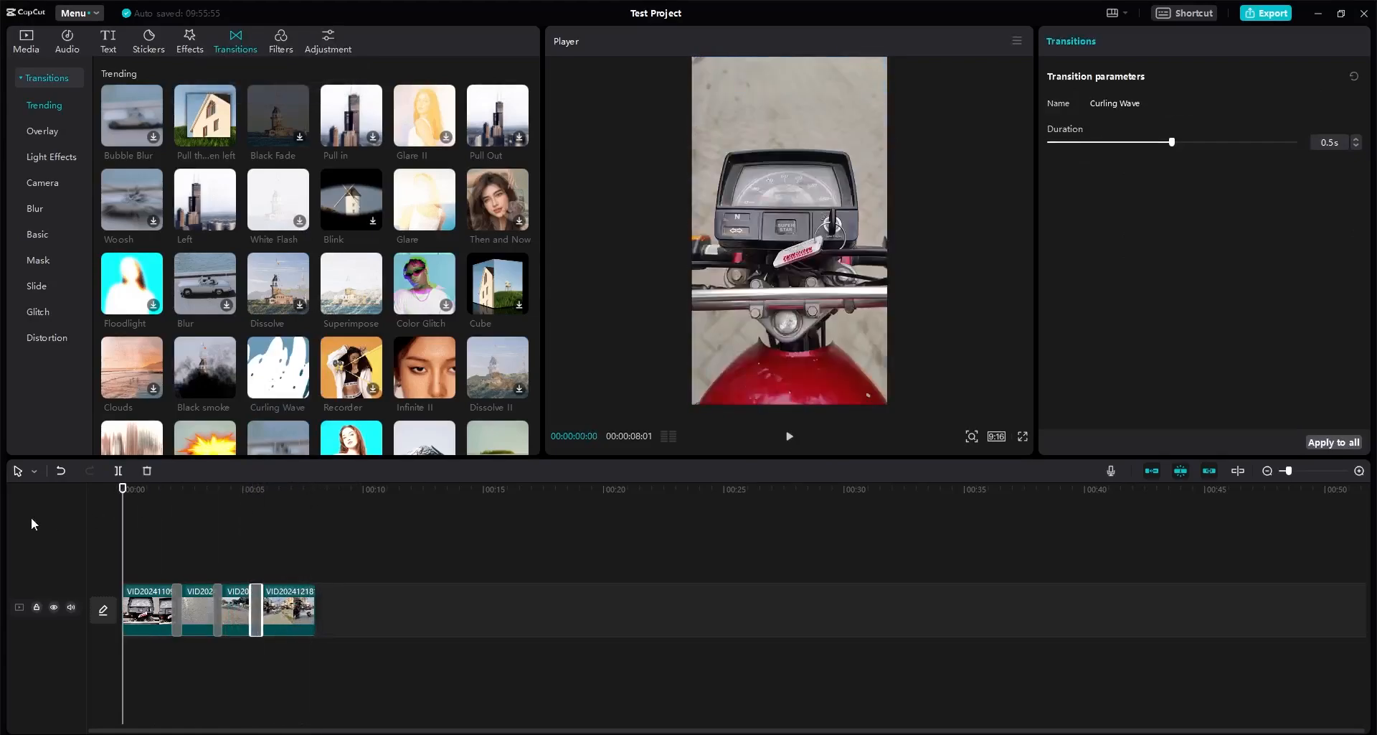
{"action": "left_click", "coordinate": [189, 41]}
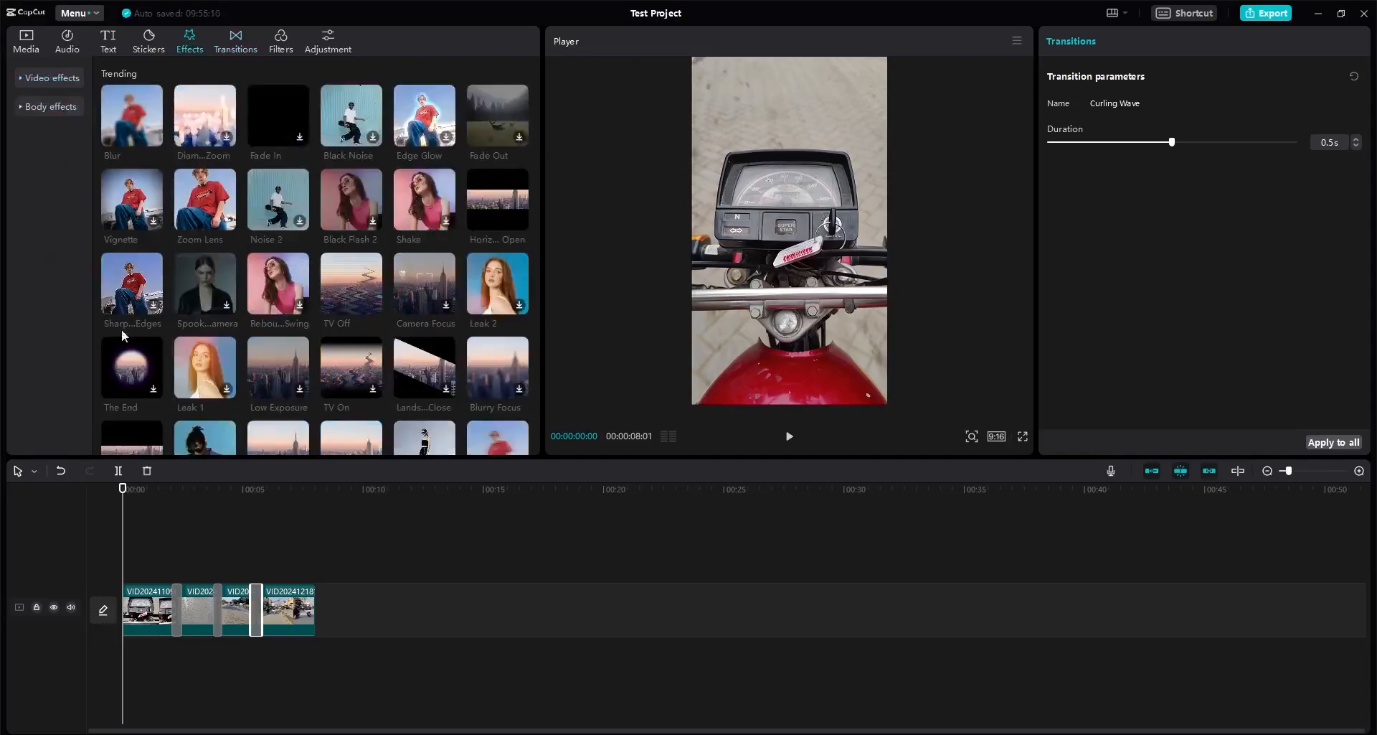
{"action": "left_click_drag", "start_coordinate": [132, 367], "coordinate": [226, 470]}
{"action": "left_click_drag", "start_coordinate": [326, 553], "coordinate": [309, 567]}
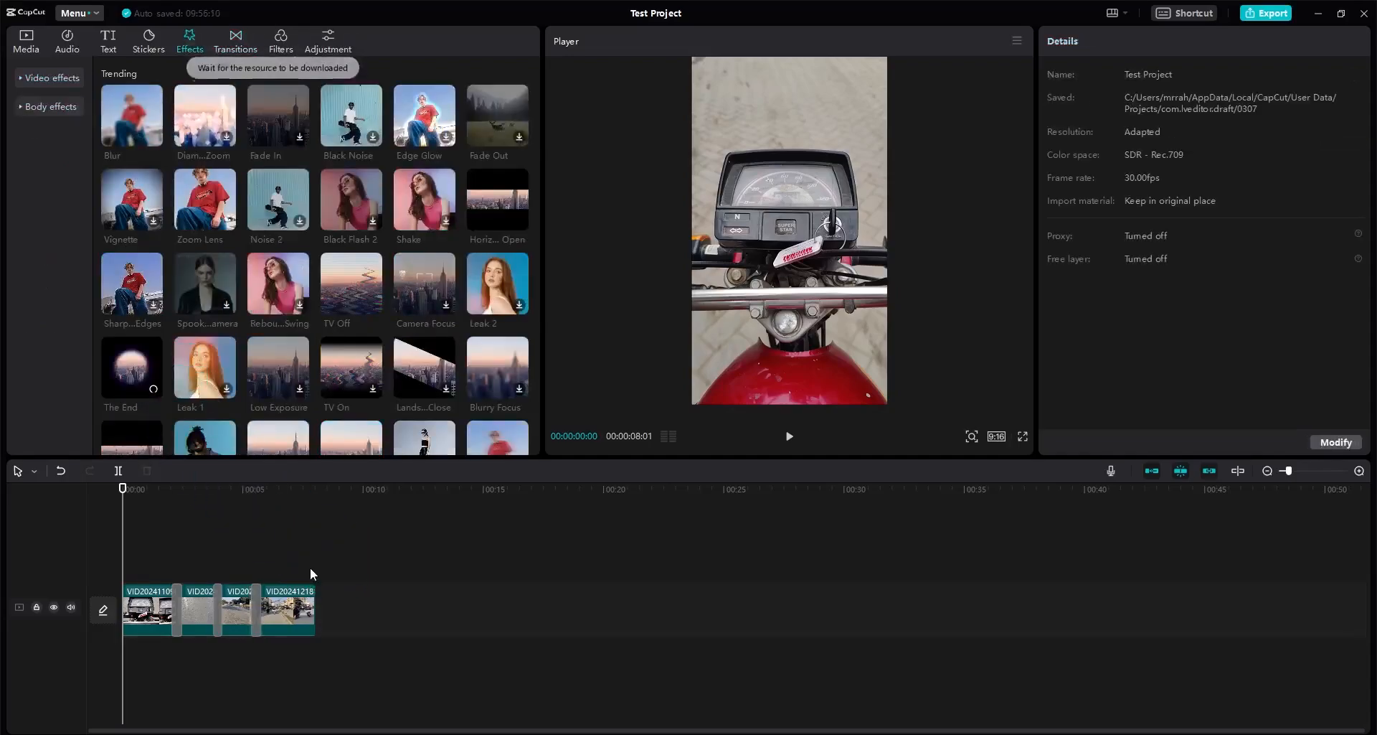
{"action": "left_click", "coordinate": [146, 370]}
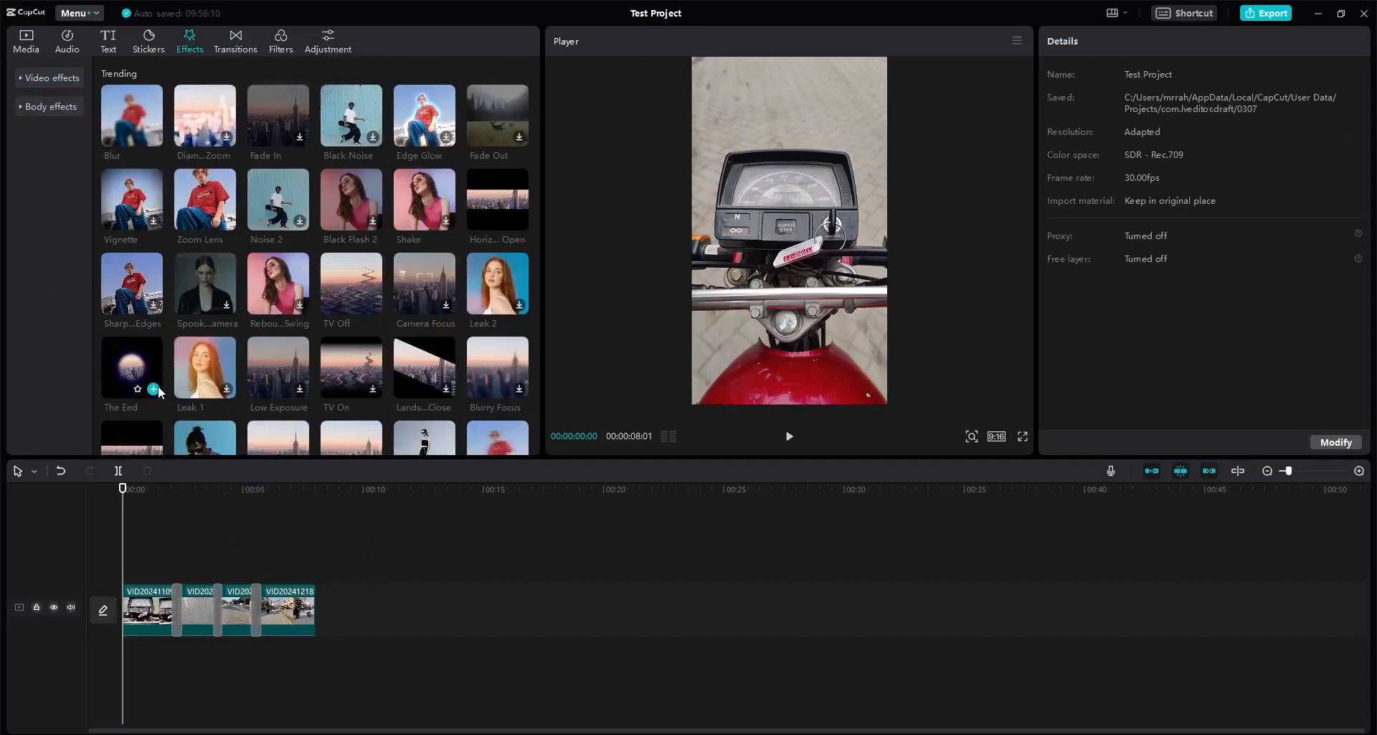
{"action": "left_click_drag", "start_coordinate": [147, 377], "coordinate": [315, 570]}
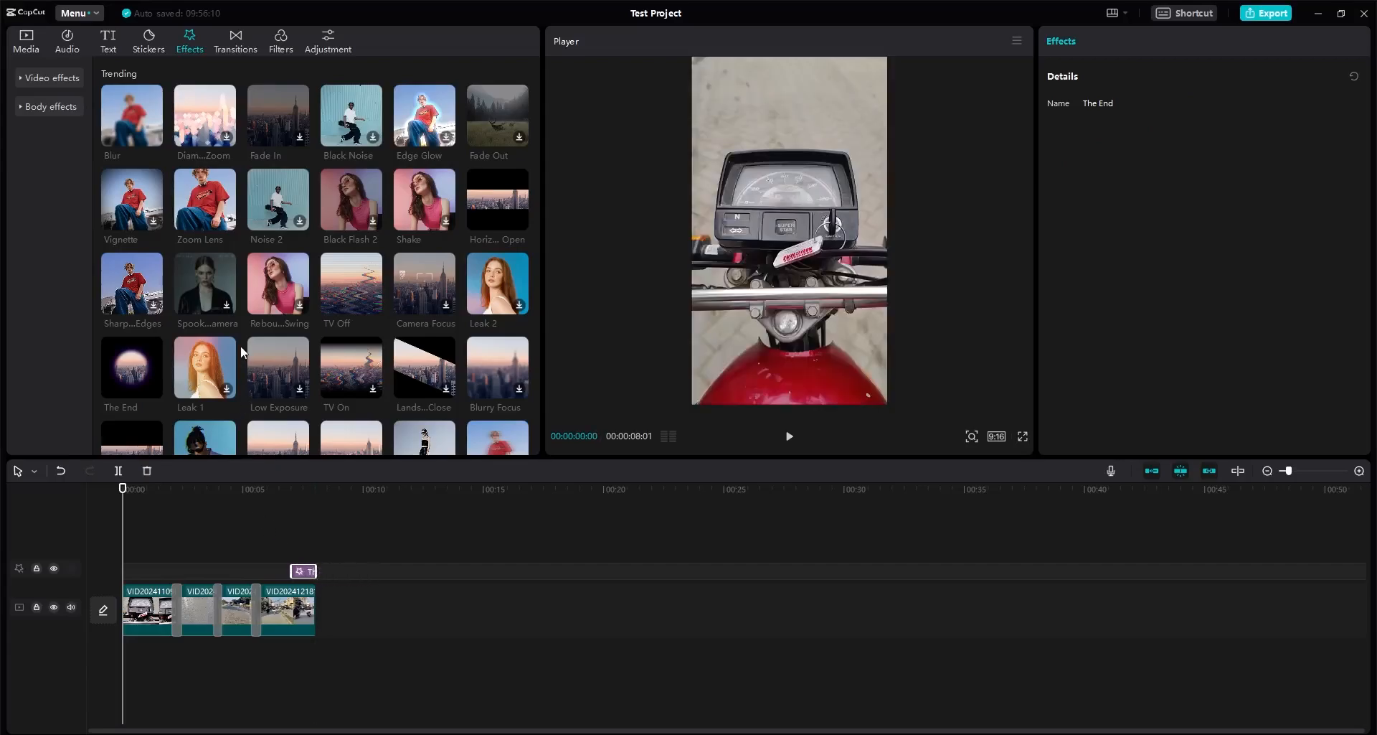
Step: Add the TV On effect over the beginning of the first clip and play the whole sequence
{"action": "left_click", "coordinate": [373, 389]}
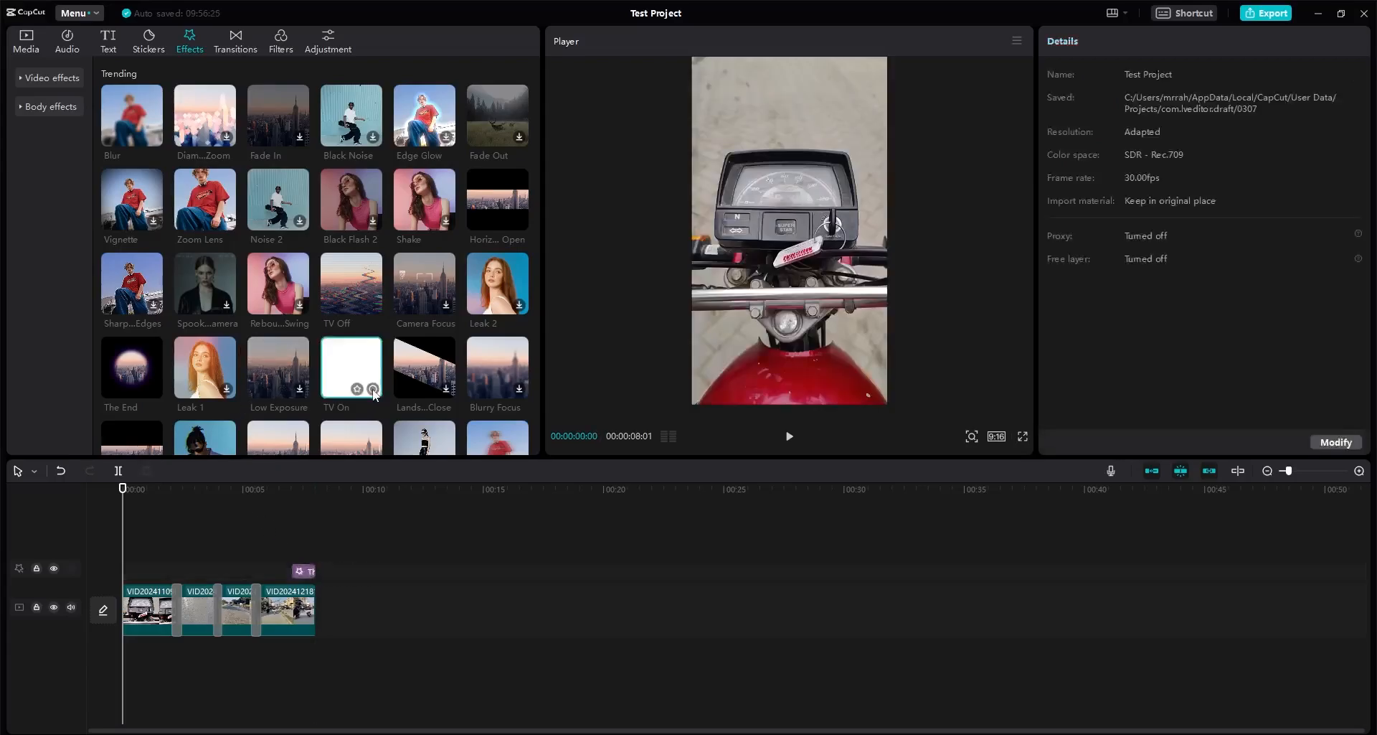
{"action": "left_click_drag", "start_coordinate": [354, 361], "coordinate": [139, 551]}
{"action": "key", "text": "space"}
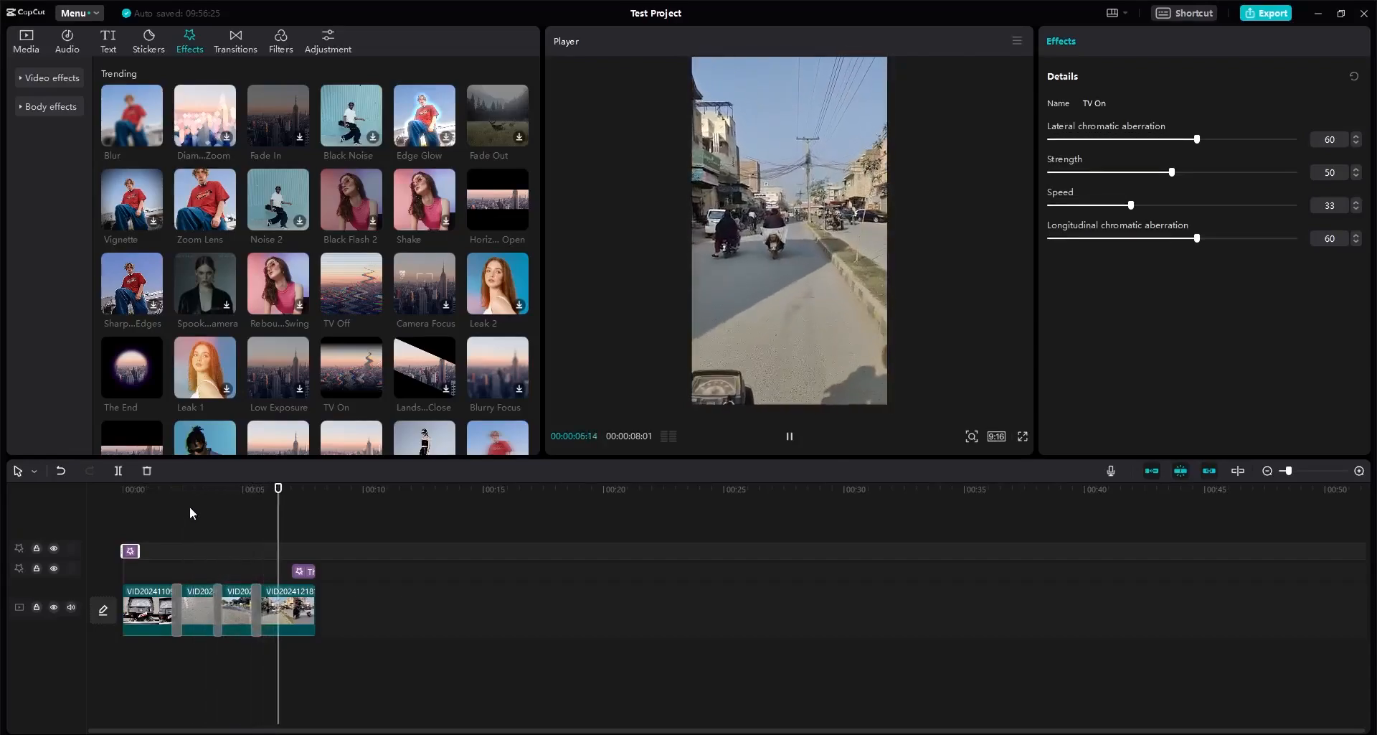
{"action": "left_click", "coordinate": [403, 558]}
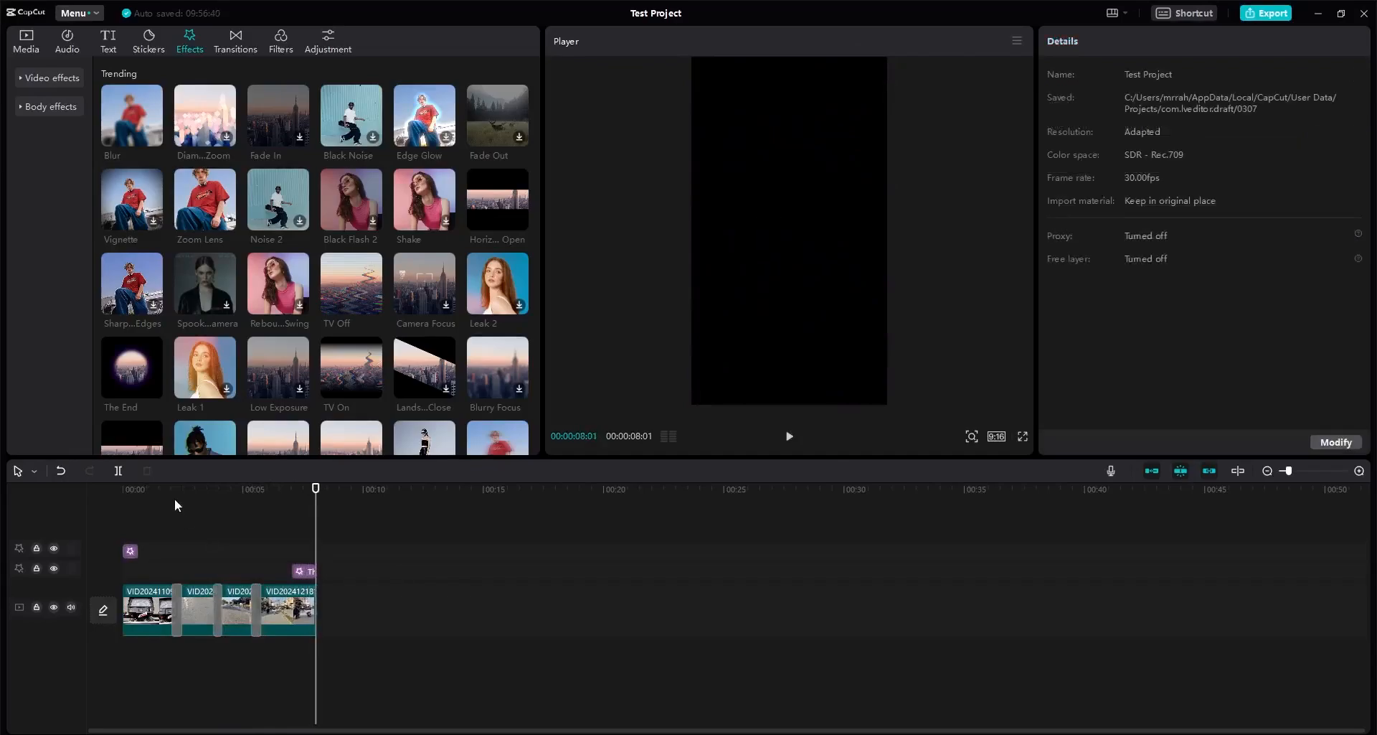
Step: Adjust the first clip's lightness: brightness 5, contrast 6, highlight 5, shadow -3 and illumination 4
{"action": "left_click_drag", "start_coordinate": [176, 495], "coordinate": [154, 510]}
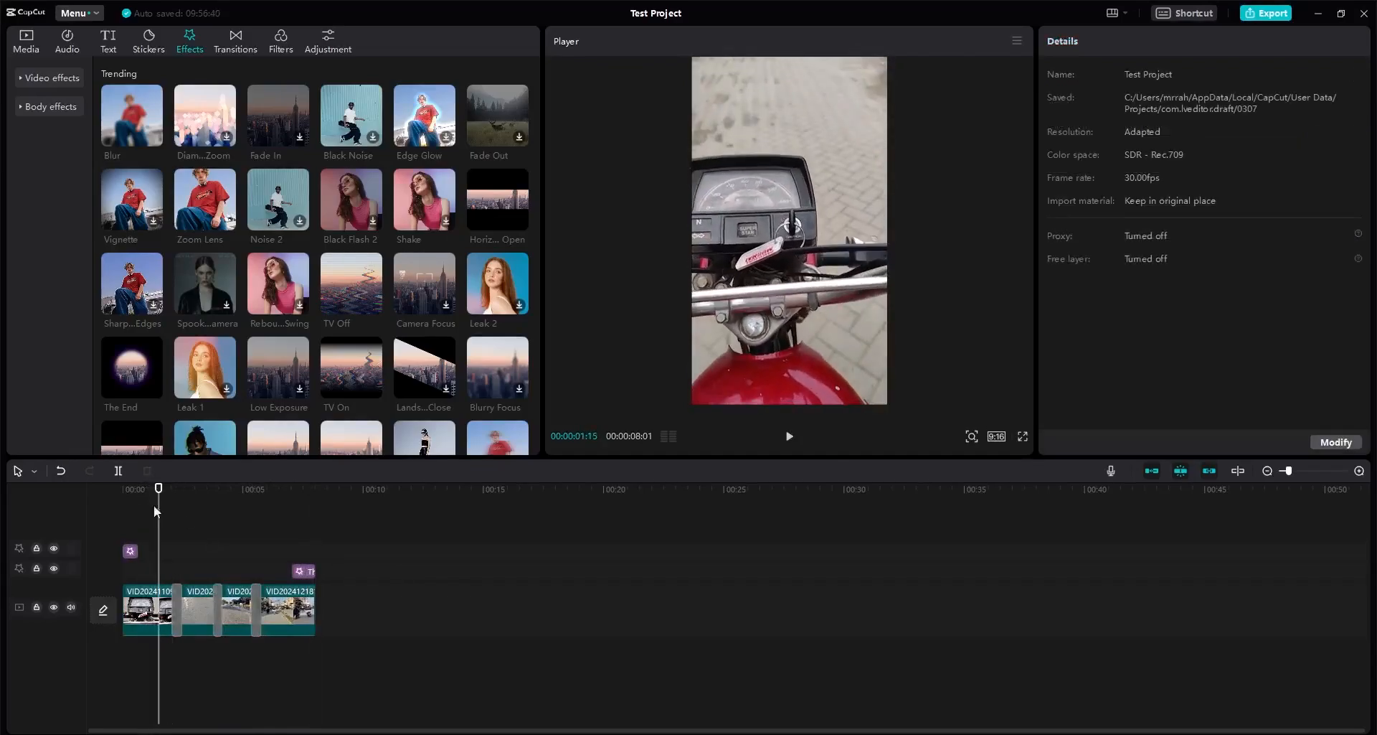
{"action": "left_click", "coordinate": [151, 610]}
{"action": "left_click", "coordinate": [1329, 41]}
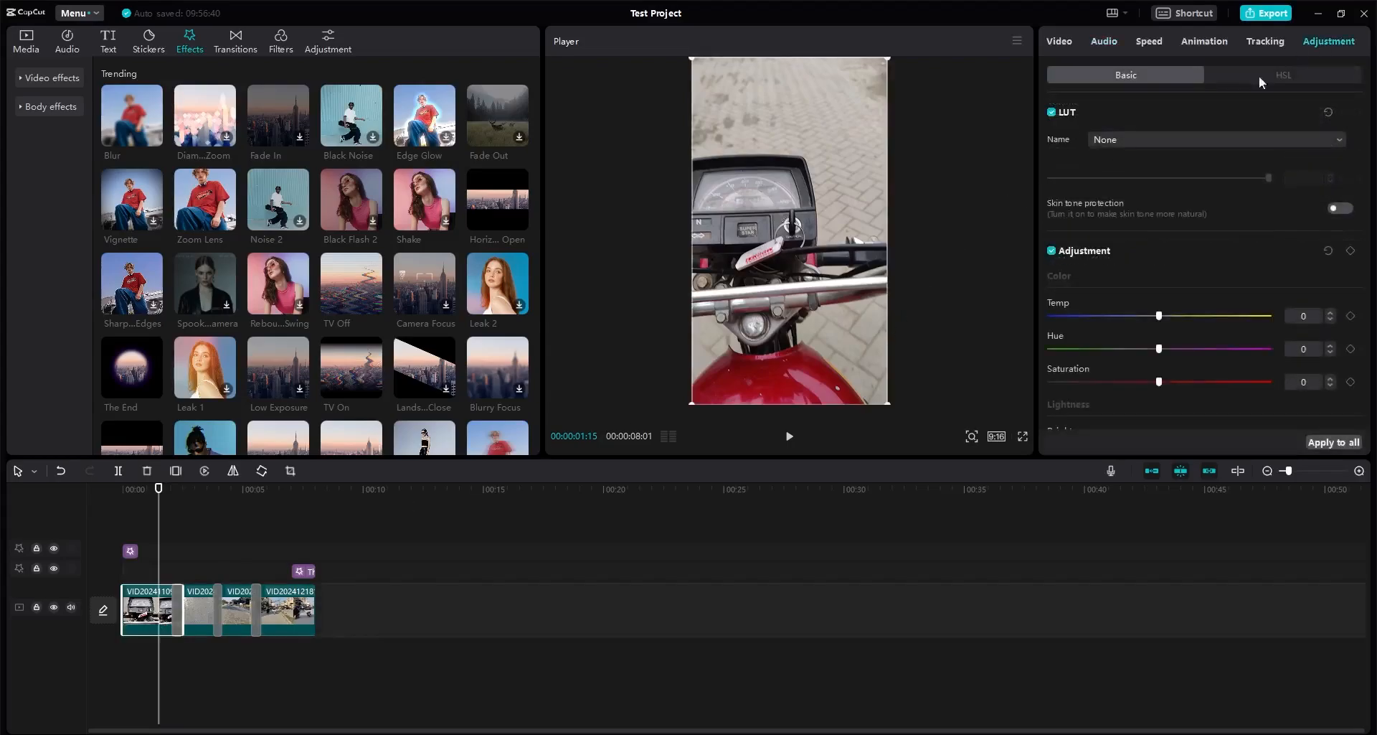
{"action": "scroll", "coordinate": [1165, 303], "scroll_direction": "down", "scroll_amount": 5}
{"action": "left_click_drag", "start_coordinate": [1161, 127], "coordinate": [1154, 227]}
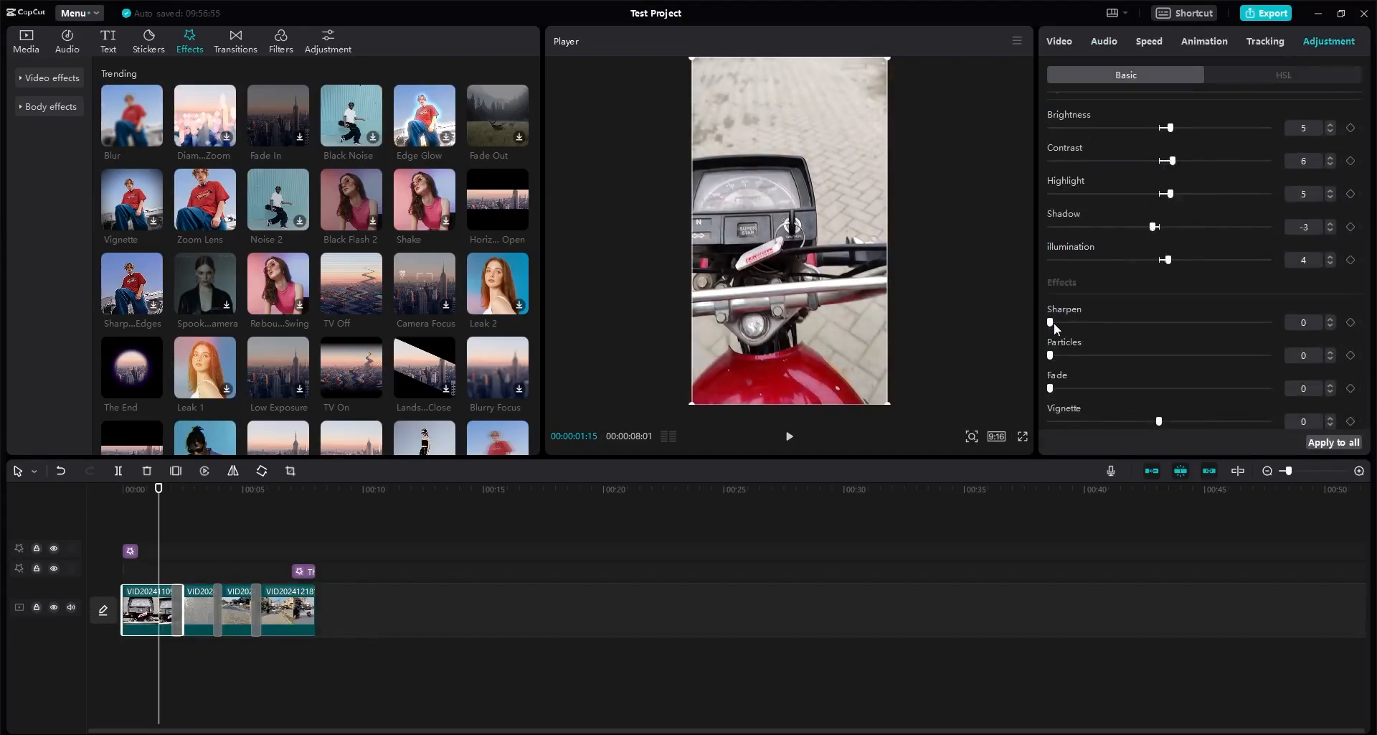
Step: Slightly raise the first clip's sharpen and vignette values and apply its adjustments to all clips
{"action": "left_click_drag", "start_coordinate": [1052, 322], "coordinate": [1065, 322]}
{"action": "left_click_drag", "start_coordinate": [1159, 421], "coordinate": [1166, 421]}
{"action": "scroll", "coordinate": [1141, 330], "scroll_direction": "up", "scroll_amount": 5}
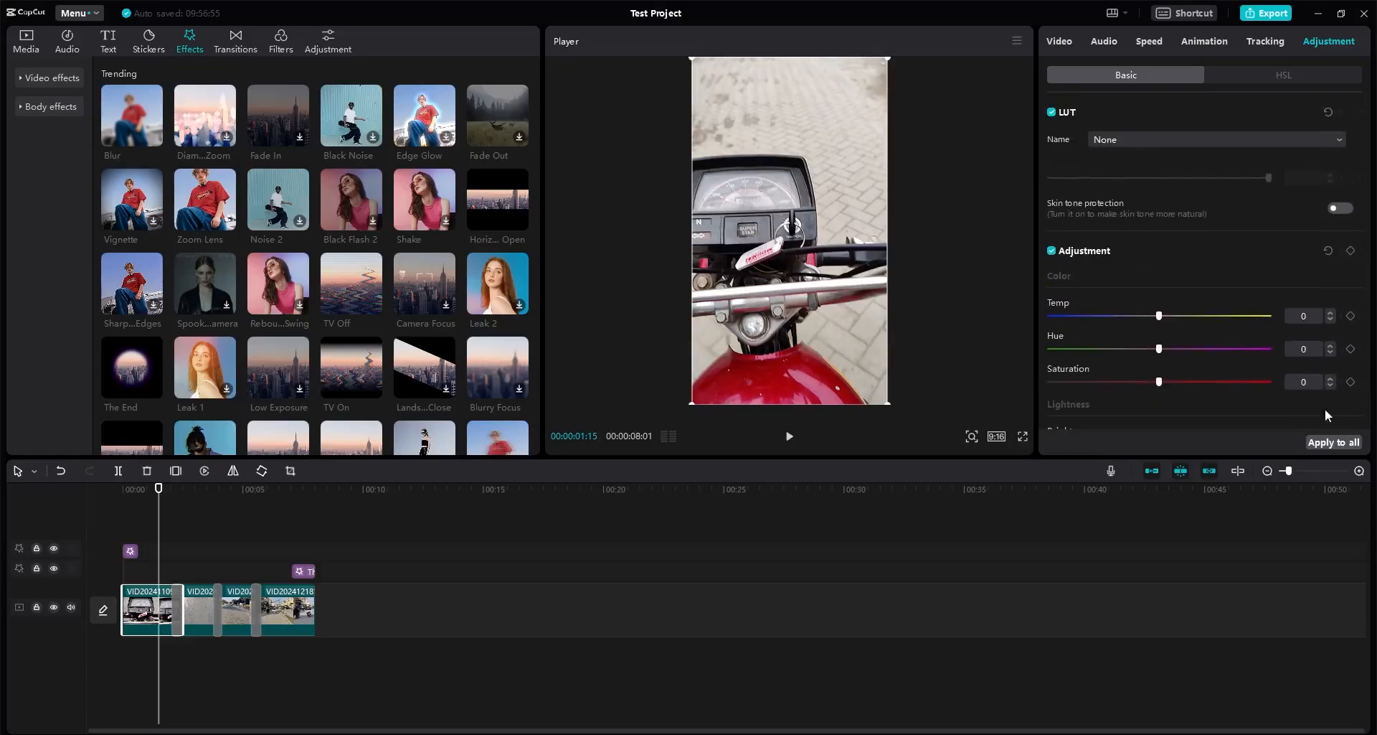
{"action": "left_click", "coordinate": [1334, 442]}
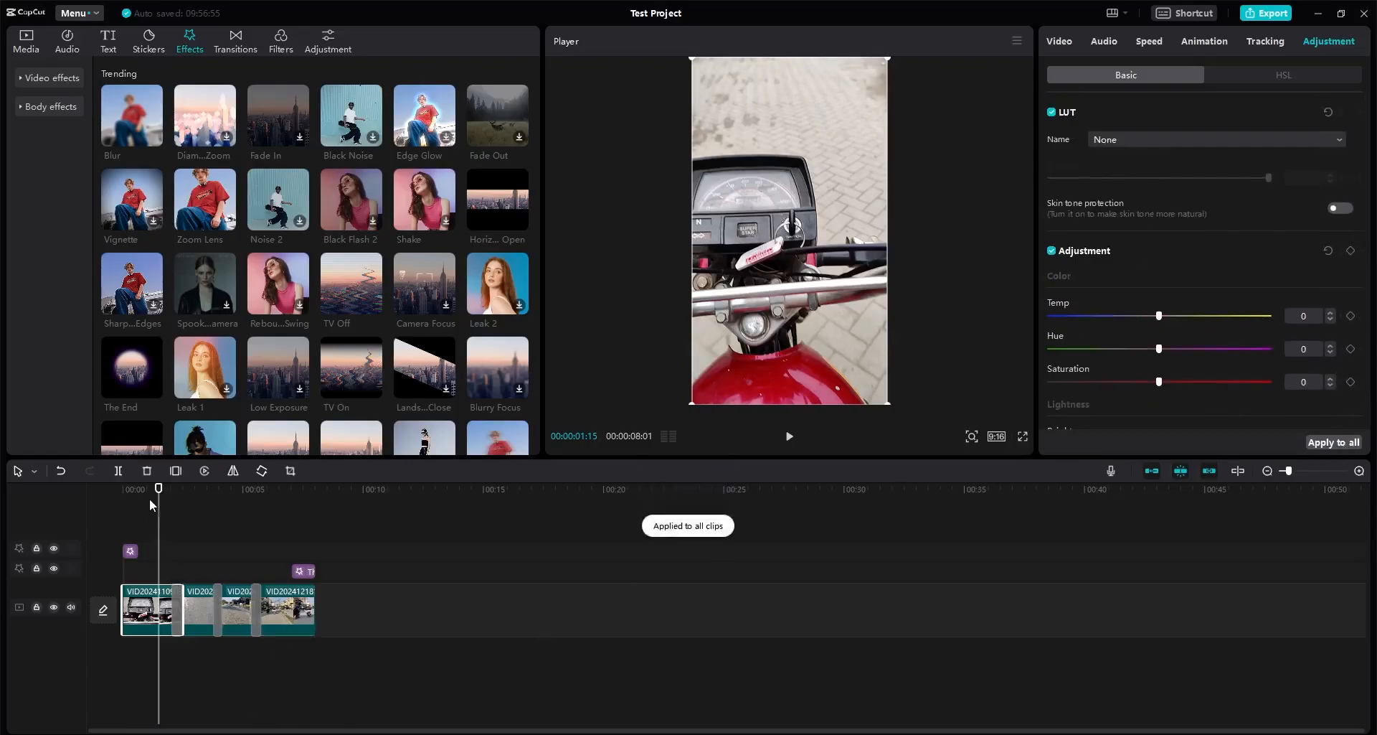
Step: Play the sequence from the start through the first cuts to check the adjusted look
{"action": "left_click_drag", "start_coordinate": [148, 495], "coordinate": [122, 495]}
{"action": "key", "text": "space"}
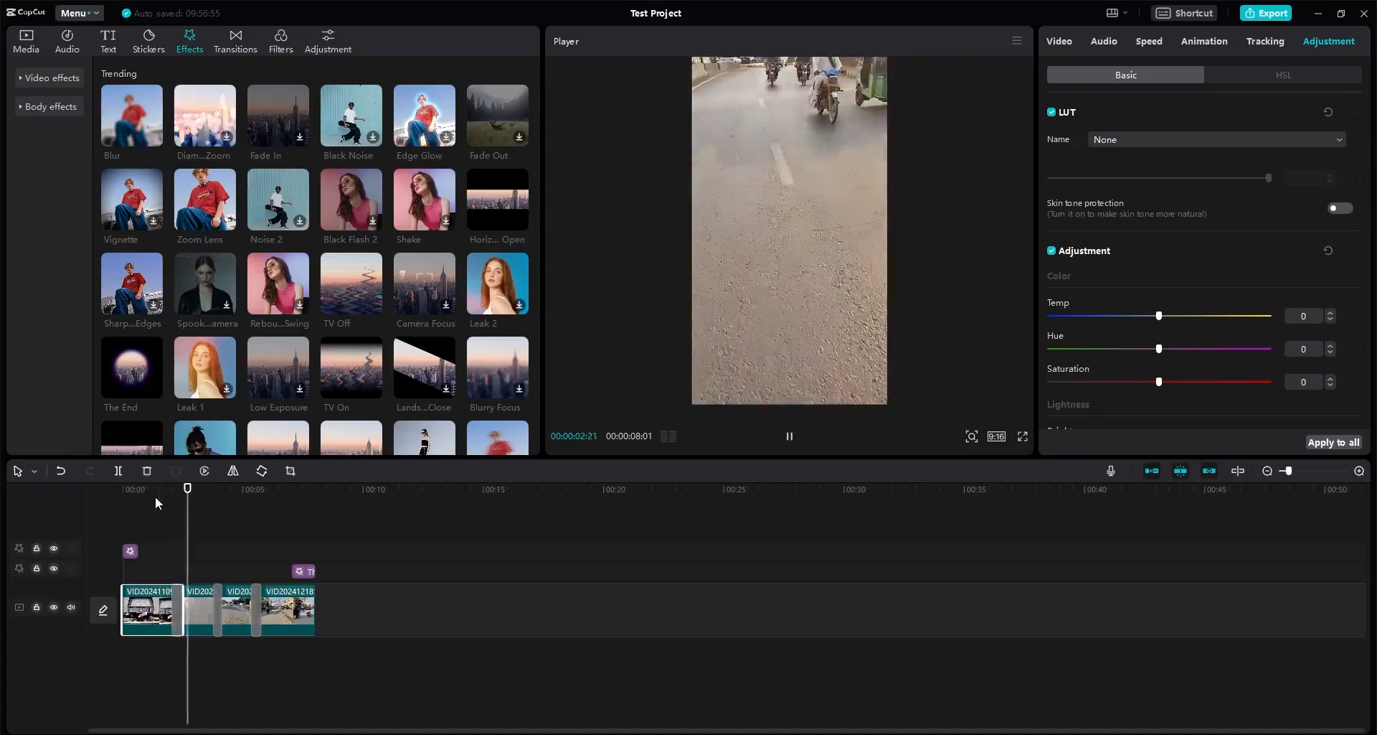
{"action": "key", "text": "space"}
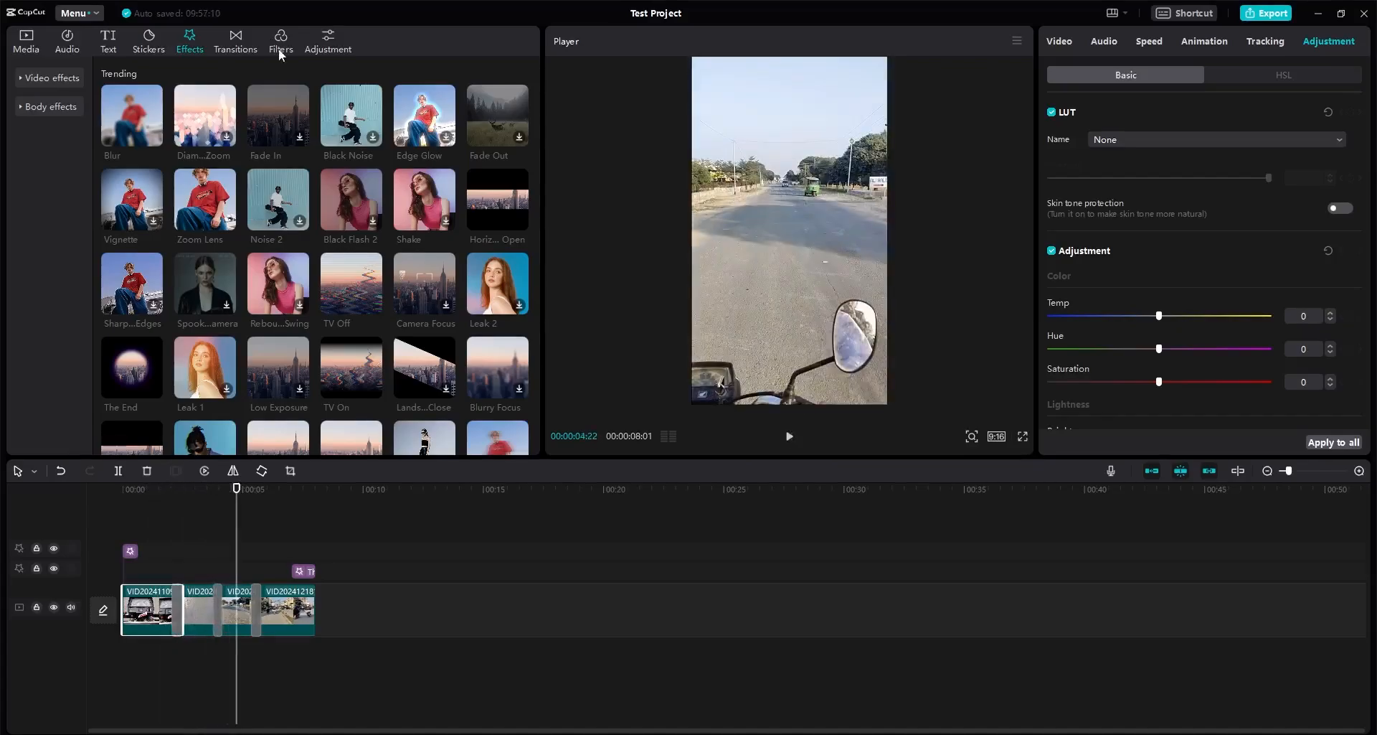
Step: Add the red FOLLOW sticker over the start of the fourth clip, ending where The End effect begins
{"action": "left_click", "coordinate": [149, 41]}
{"action": "scroll", "coordinate": [355, 252], "scroll_direction": "up", "scroll_amount": 4}
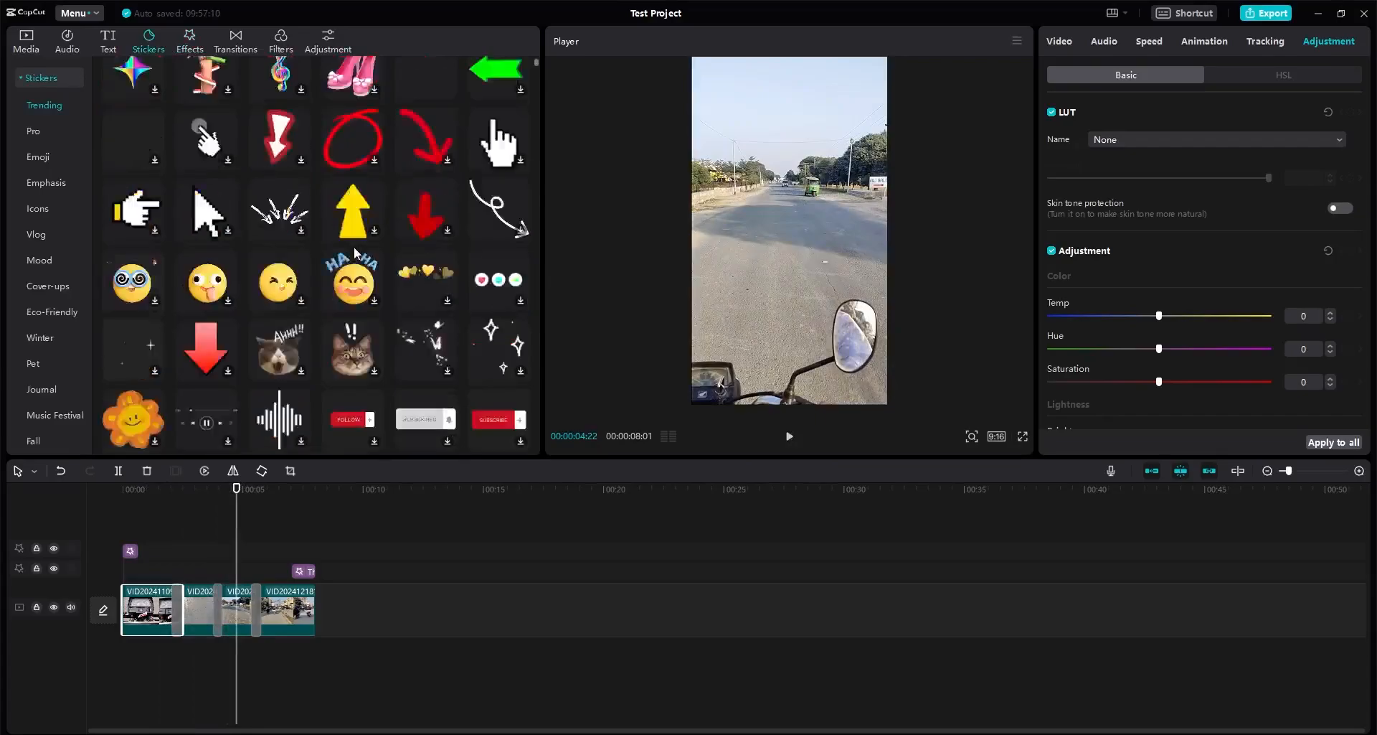
{"action": "scroll", "coordinate": [354, 253], "scroll_direction": "down", "scroll_amount": 10}
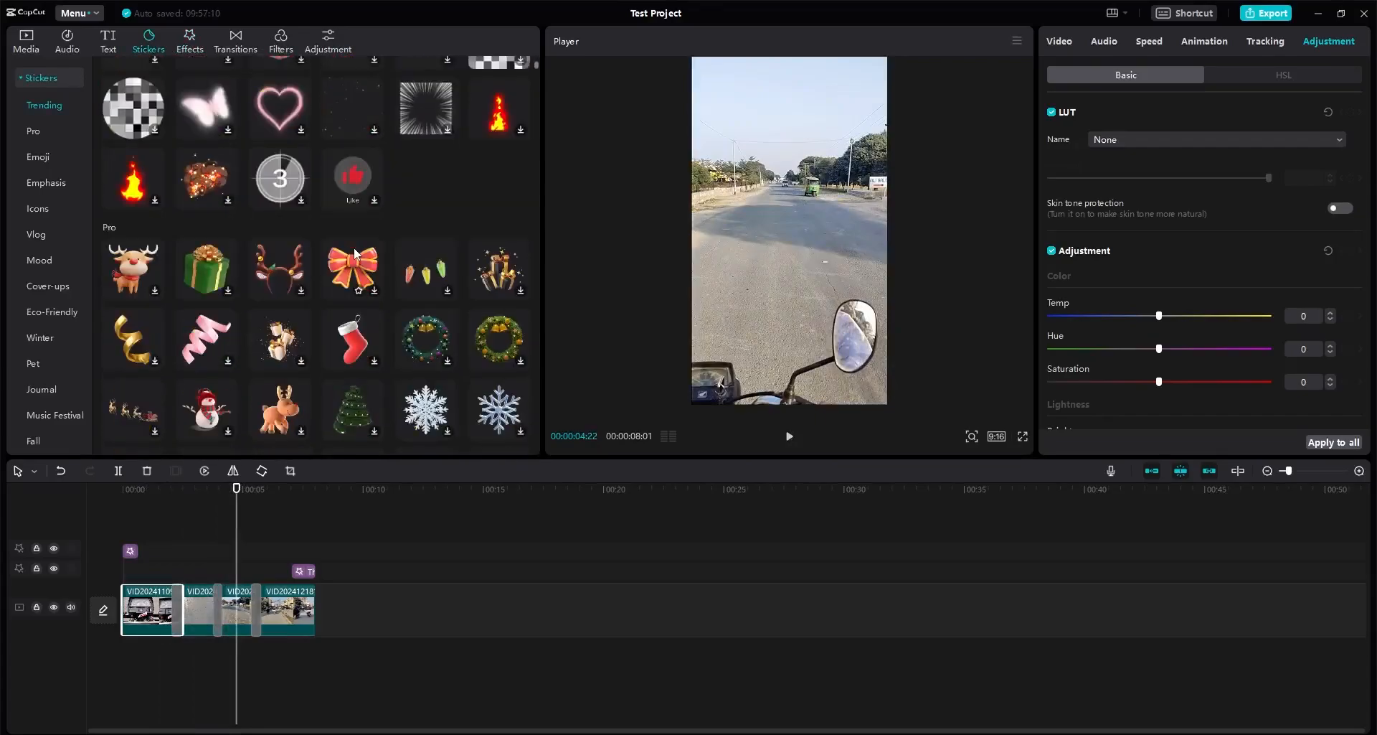
{"action": "scroll", "coordinate": [356, 252], "scroll_direction": "up", "scroll_amount": 3}
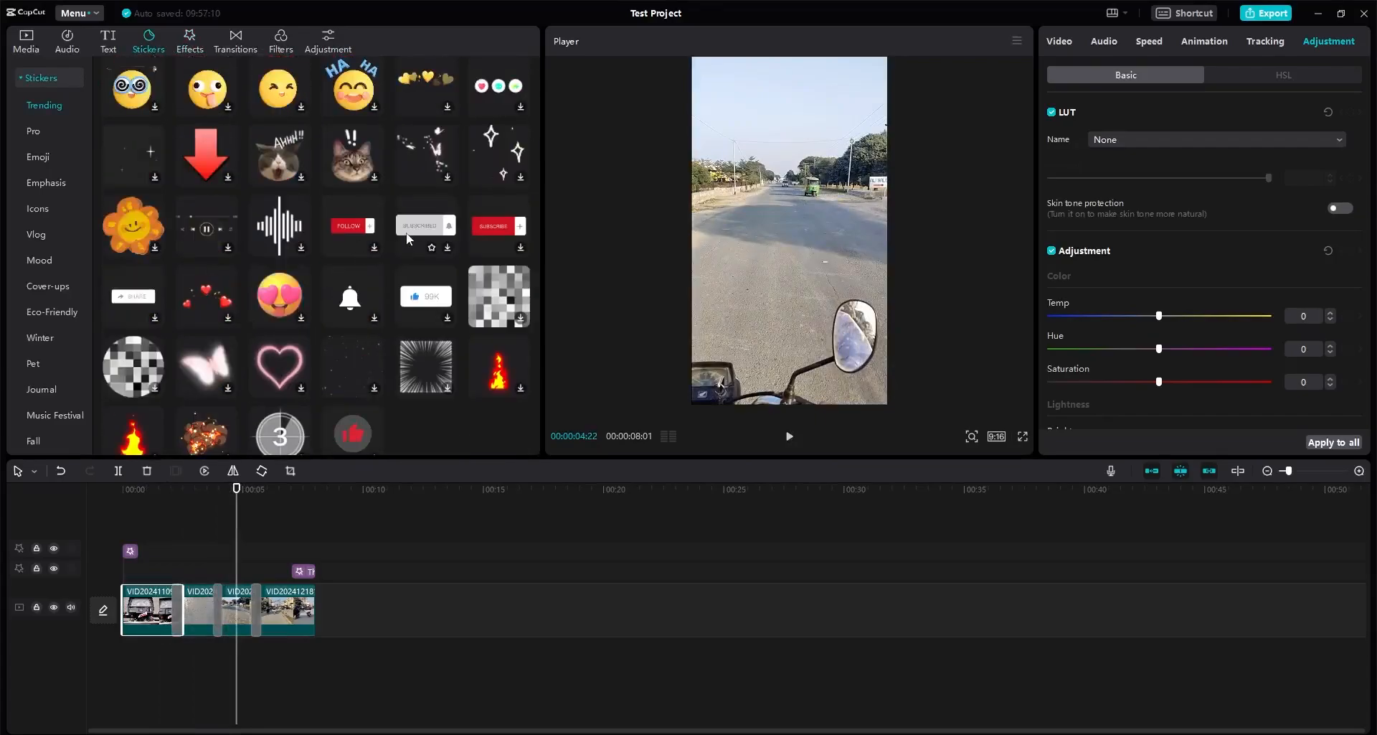
{"action": "left_click", "coordinate": [374, 248]}
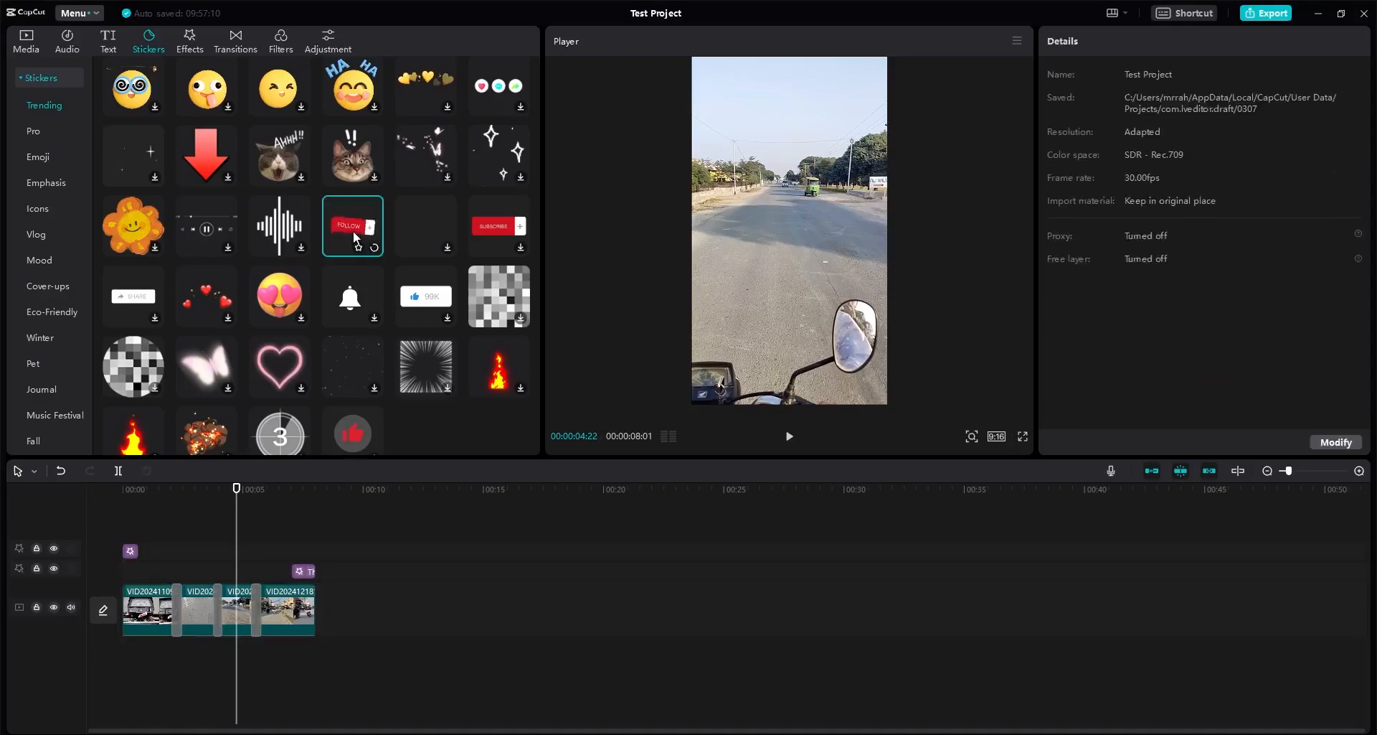
{"action": "left_click_drag", "start_coordinate": [350, 227], "coordinate": [300, 533]}
{"action": "left_click", "coordinate": [287, 554]}
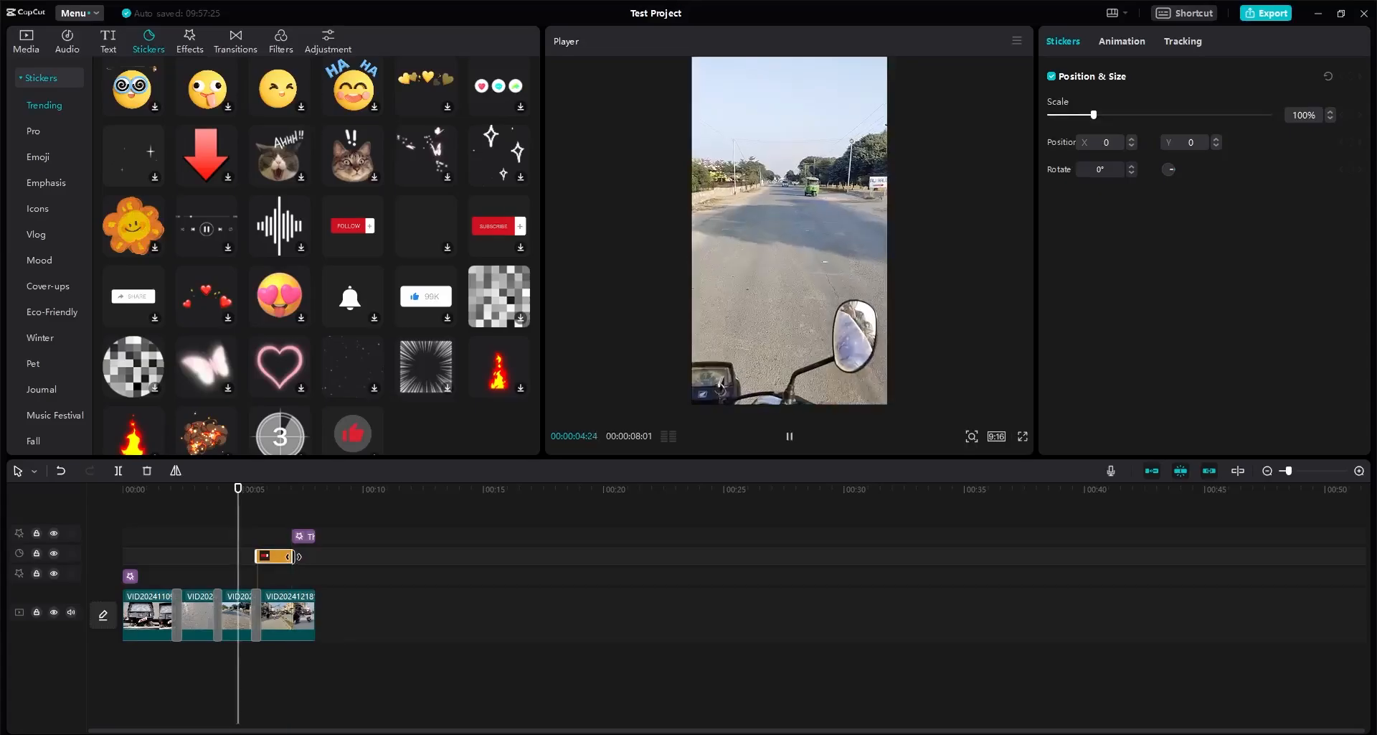
Step: Scale the FOLLOW sticker to 93%, move it up to position X 0, Y 1409, and preview it
{"action": "key", "text": "space"}
{"action": "key", "text": "space"}
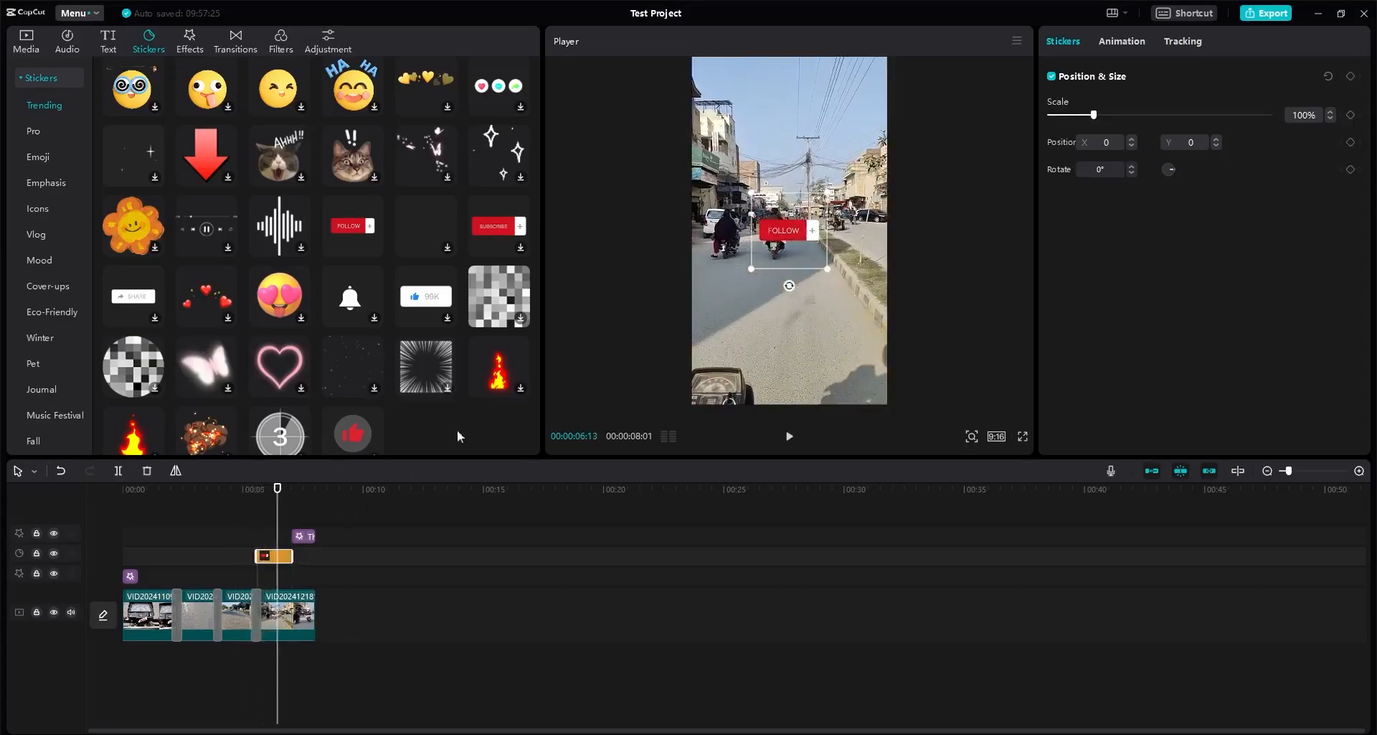
{"action": "left_click_drag", "start_coordinate": [789, 257], "coordinate": [789, 103]}
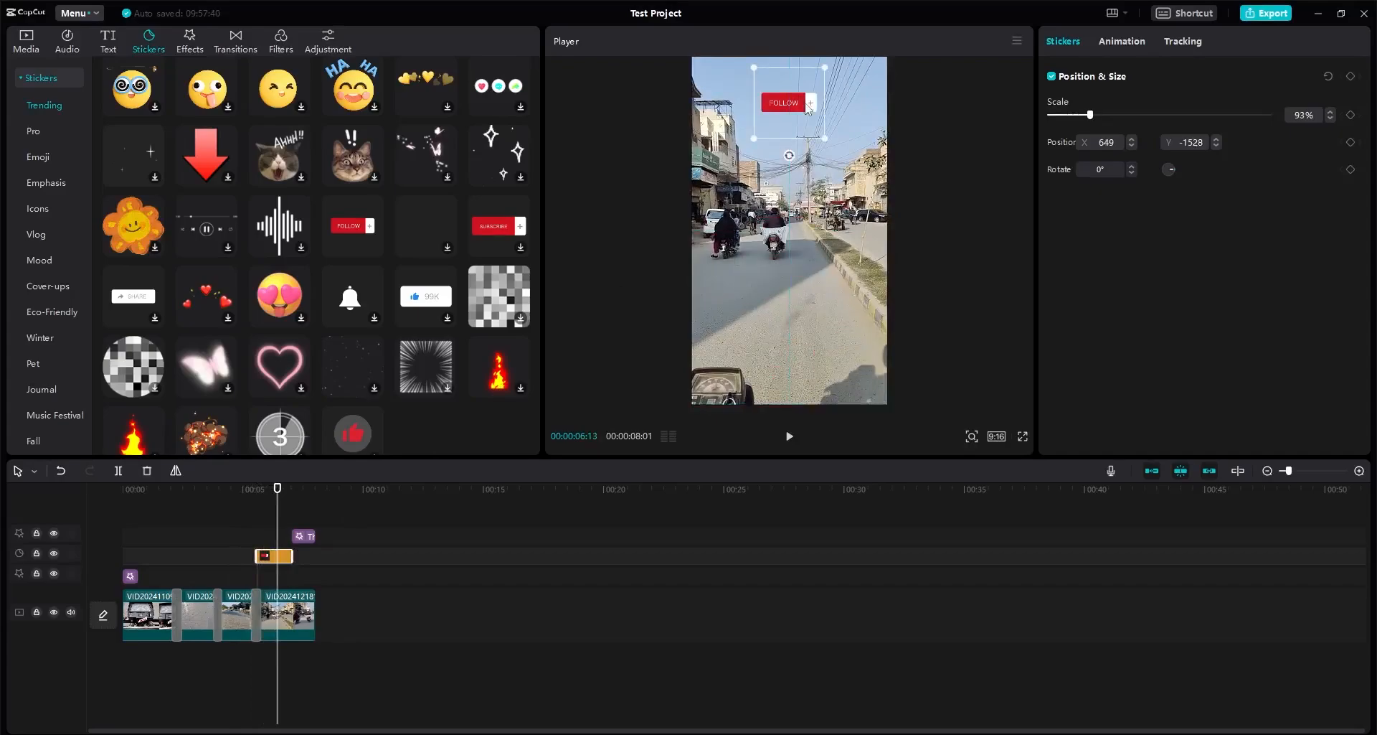
{"action": "left_click", "coordinate": [256, 489]}
{"action": "key", "text": "space"}
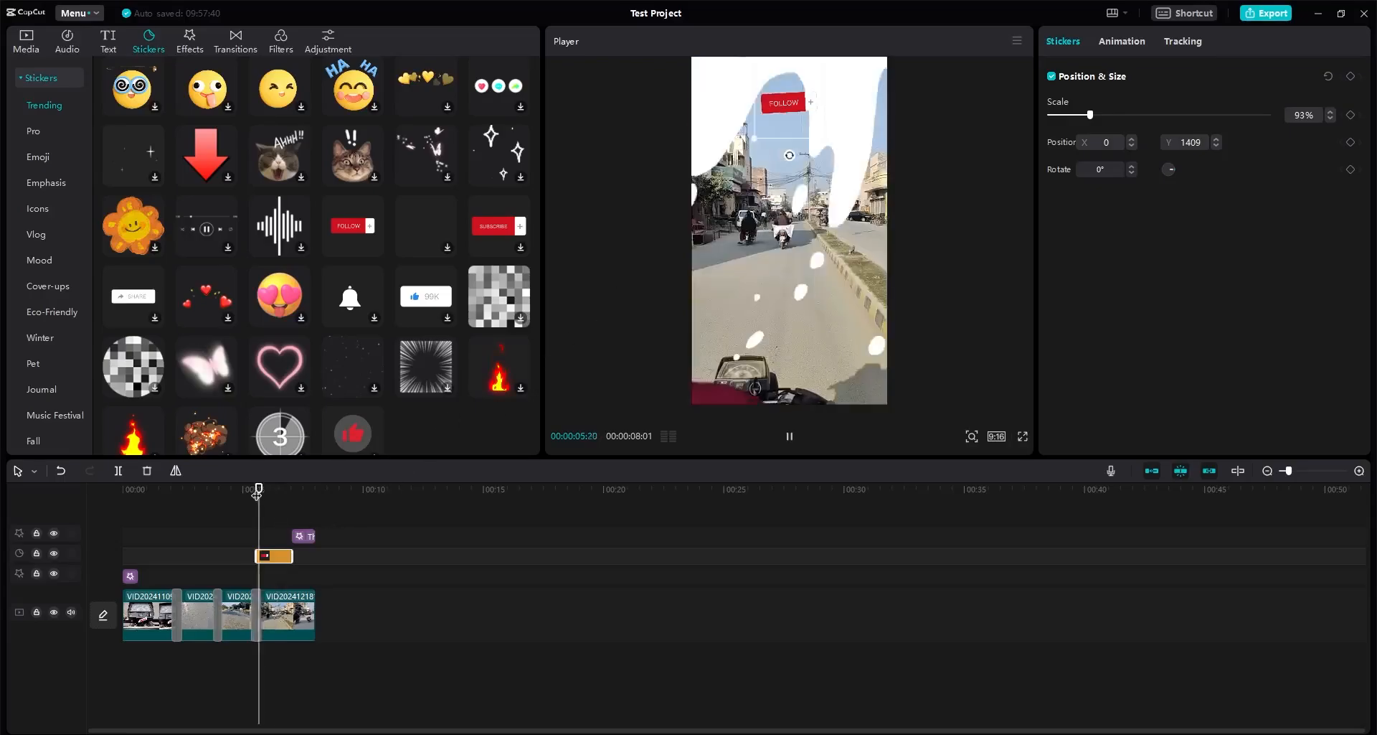
{"action": "key", "text": "space"}
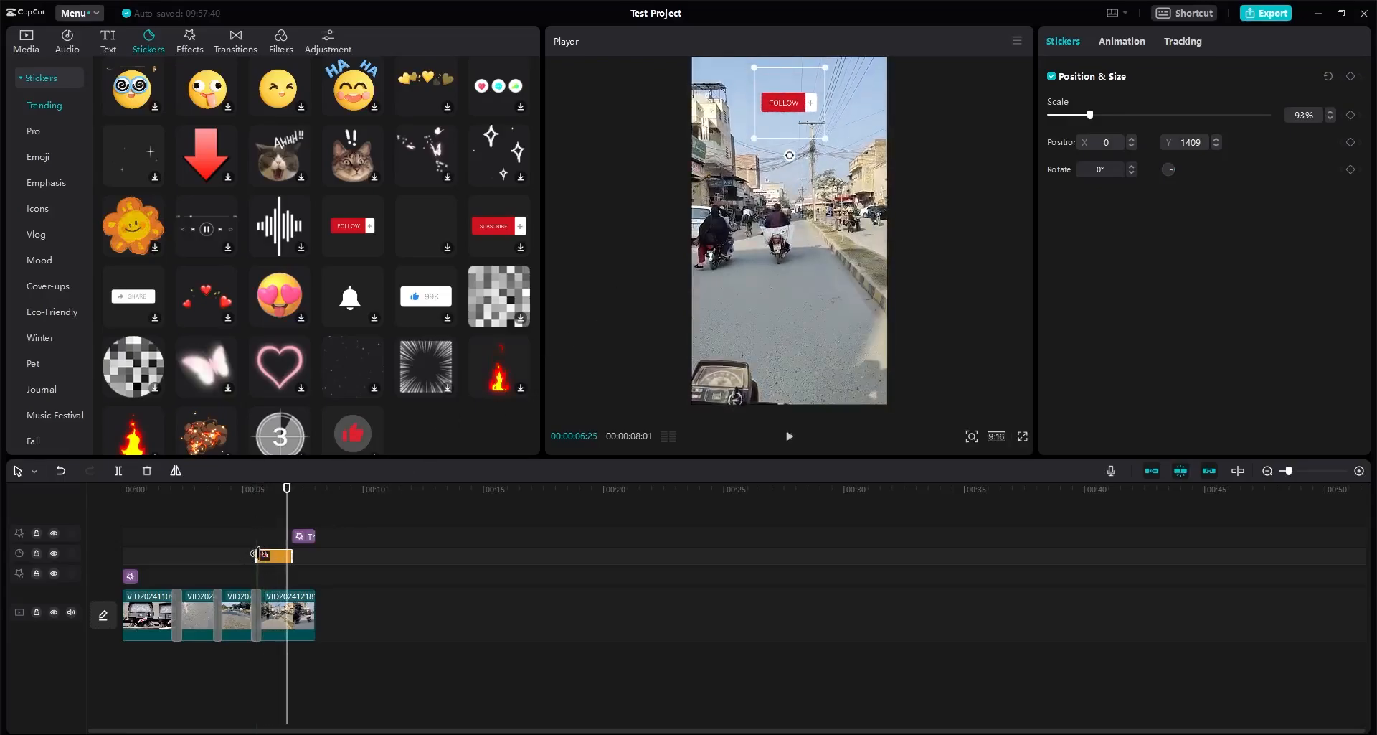
Step: Trim the FOLLOW sticker's start slightly later and play that section through The End effect
{"action": "left_click_drag", "start_coordinate": [256, 554], "coordinate": [260, 554]}
{"action": "left_click", "coordinate": [258, 487]}
{"action": "key", "text": "space"}
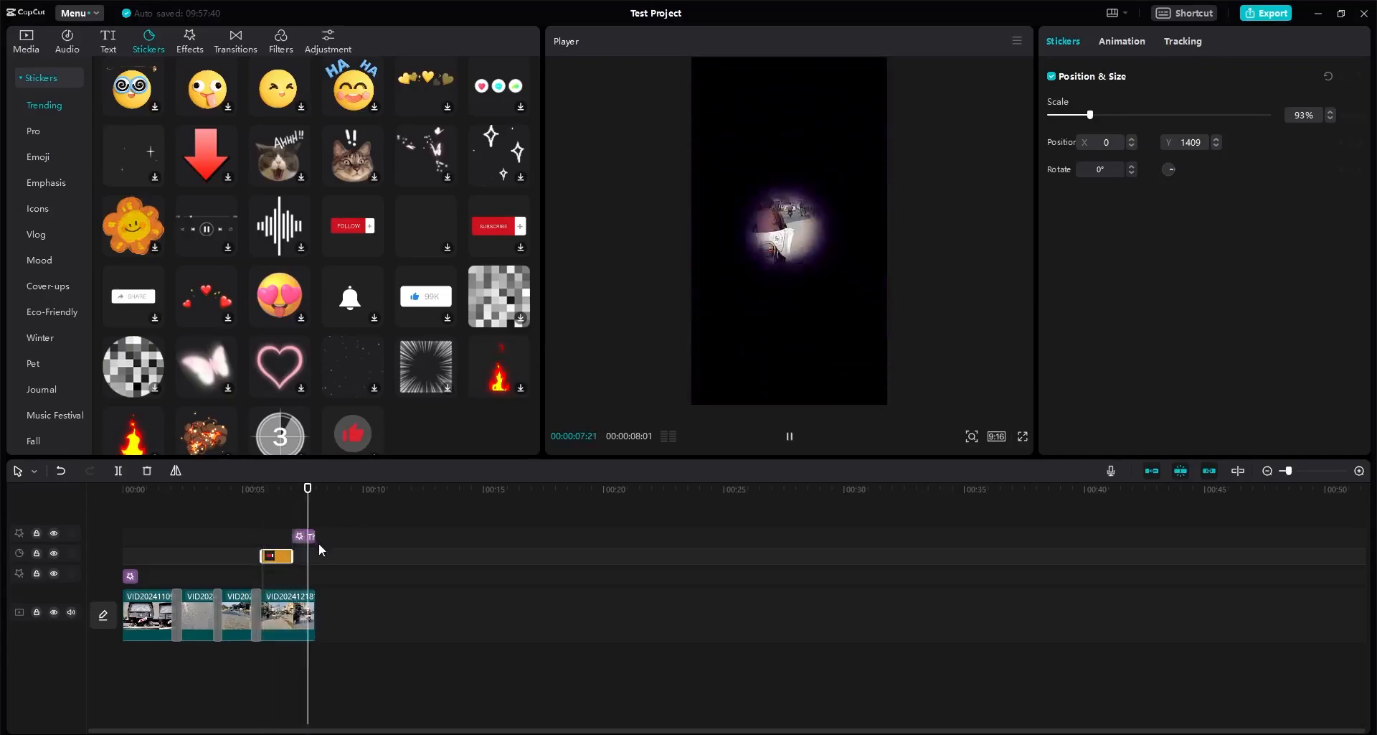
{"action": "key", "text": "space"}
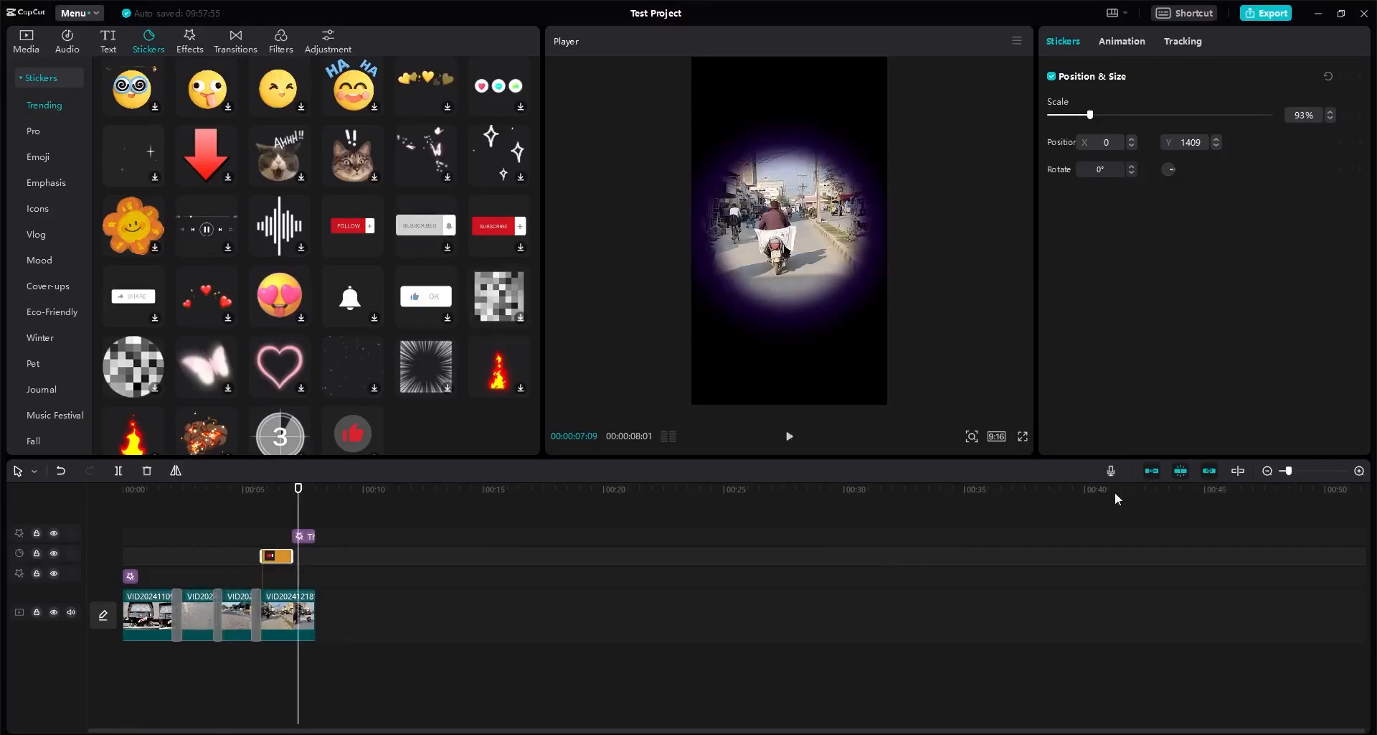
Step: Delete the FOLLOW sticker and both the The End and TV On effects from the timeline
{"action": "left_click", "coordinate": [1359, 471]}
{"action": "left_click", "coordinate": [1359, 470]}
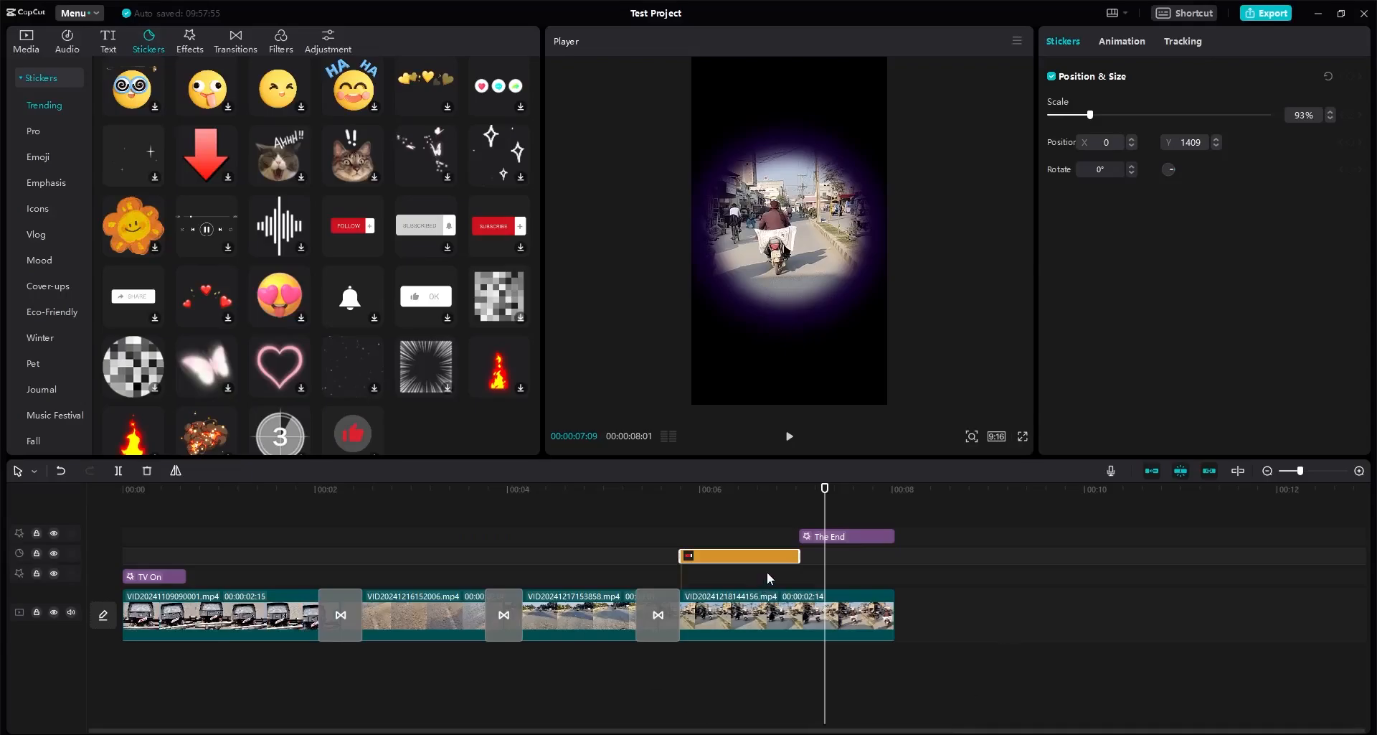
{"action": "key", "text": "Delete"}
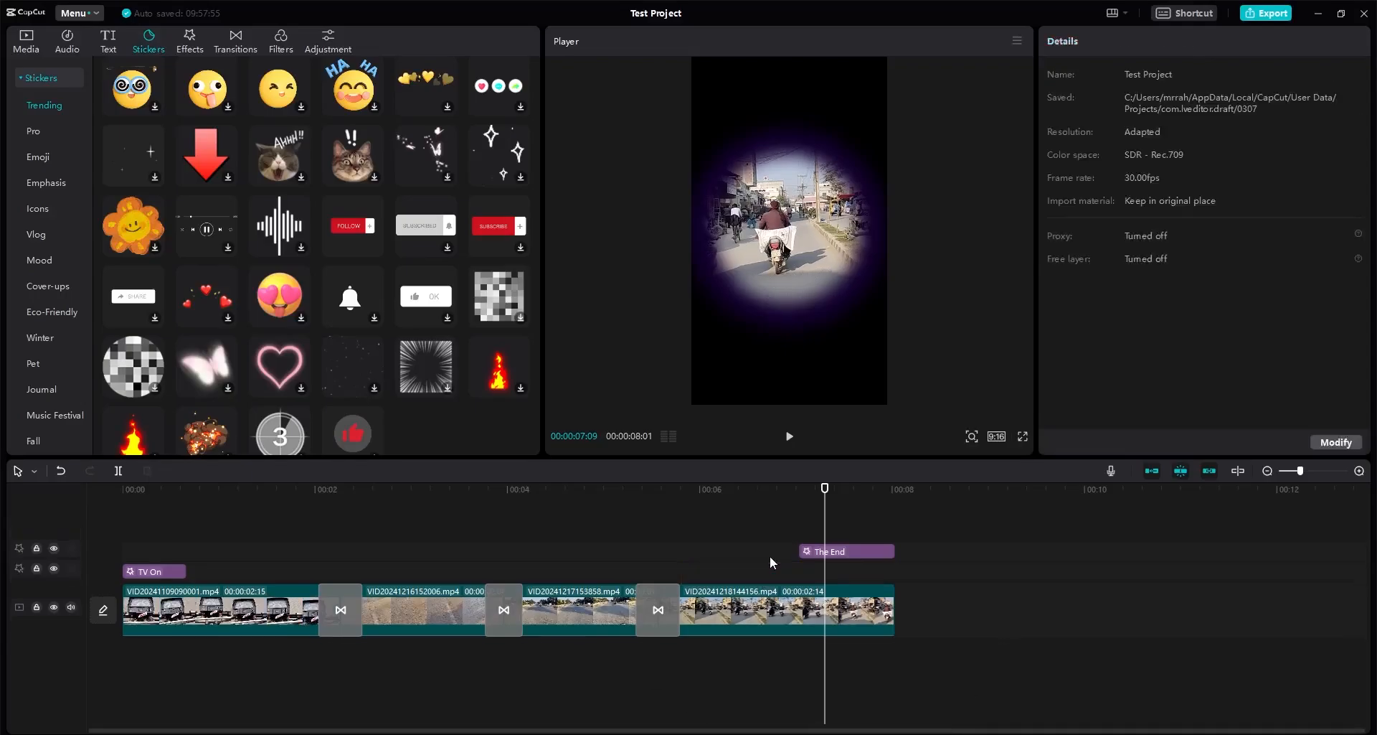
{"action": "left_click", "coordinate": [824, 552]}
{"action": "key", "text": "Delete"}
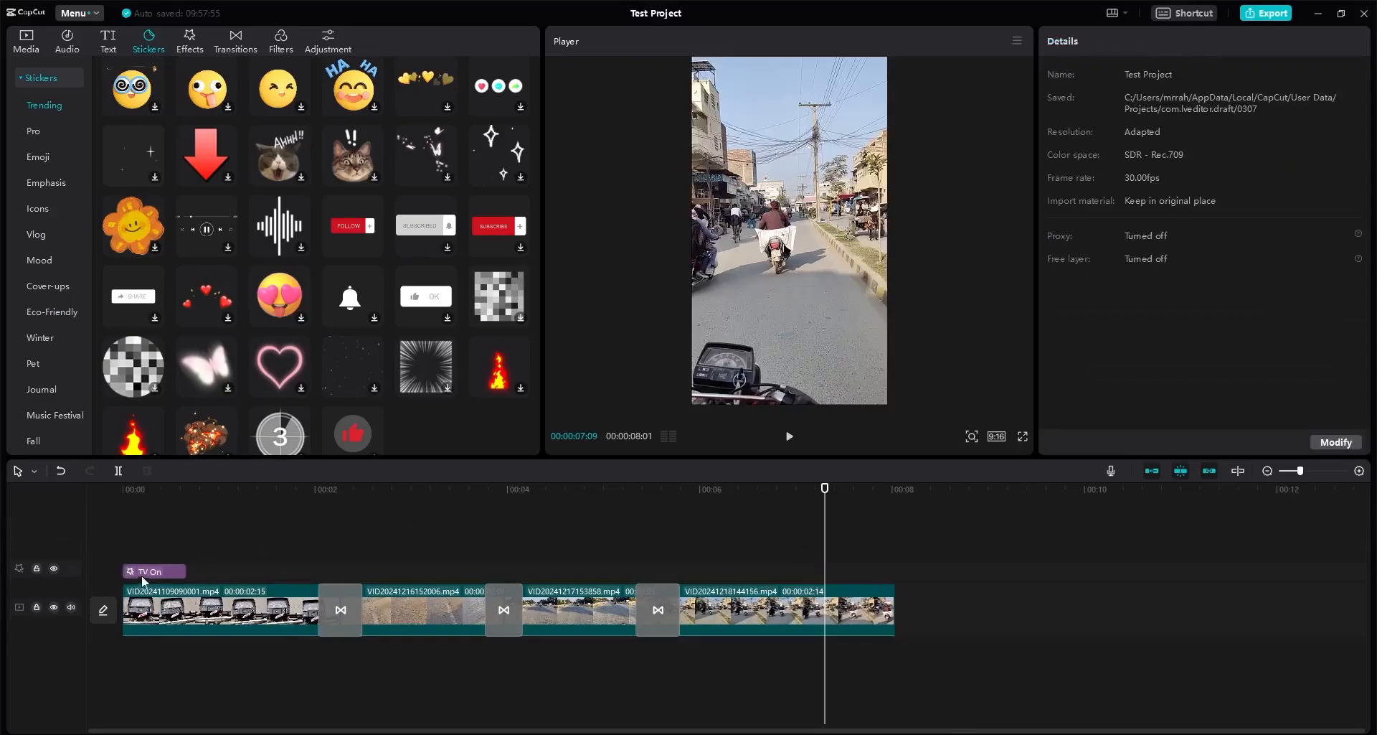
{"action": "left_click", "coordinate": [140, 574]}
{"action": "key", "text": "Delete"}
Step: Remove all three transitions between the four clips
{"action": "left_click", "coordinate": [339, 609]}
{"action": "key", "text": "Delete"}
{"action": "left_click", "coordinate": [543, 609]}
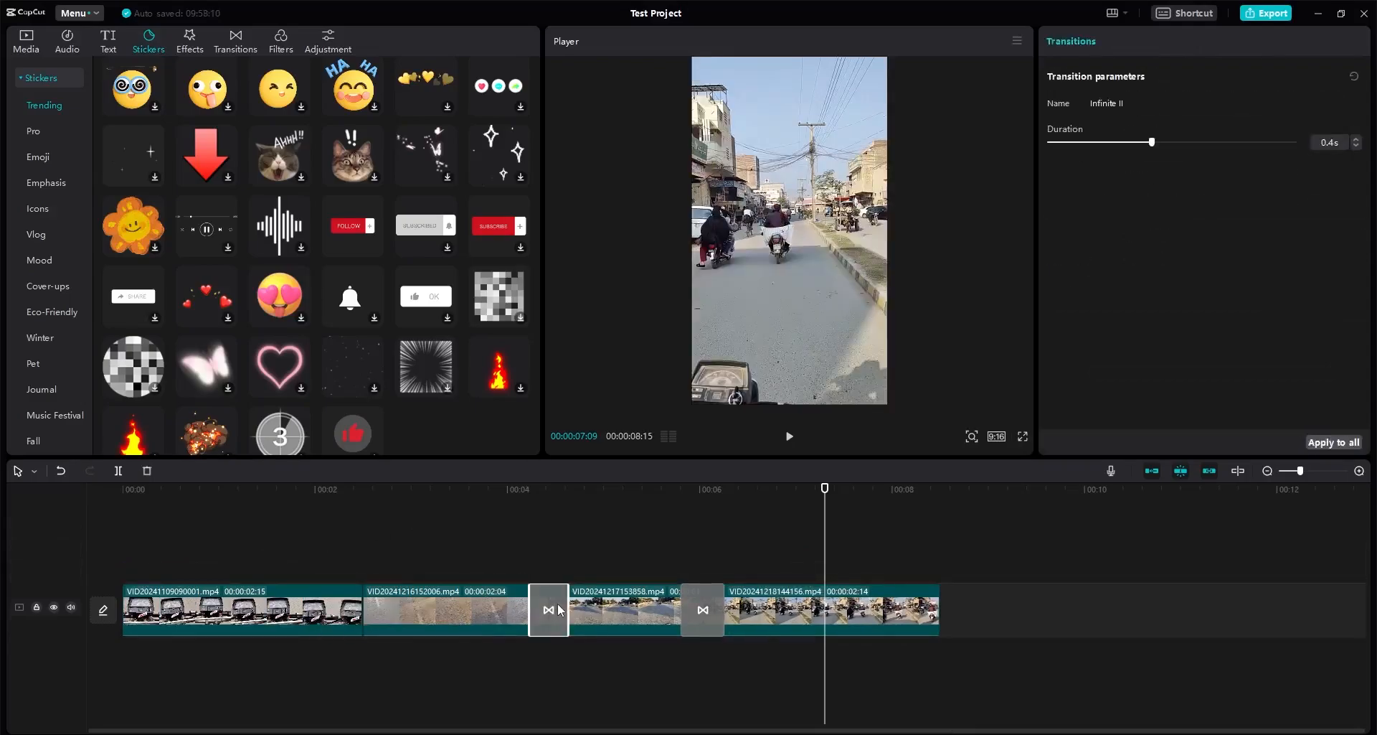
{"action": "key", "text": "Delete"}
{"action": "left_click", "coordinate": [723, 614]}
{"action": "key", "text": "Delete"}
Step: Try deleting the third and second clips on the main track, and undo both deletions
{"action": "left_click", "coordinate": [714, 615]}
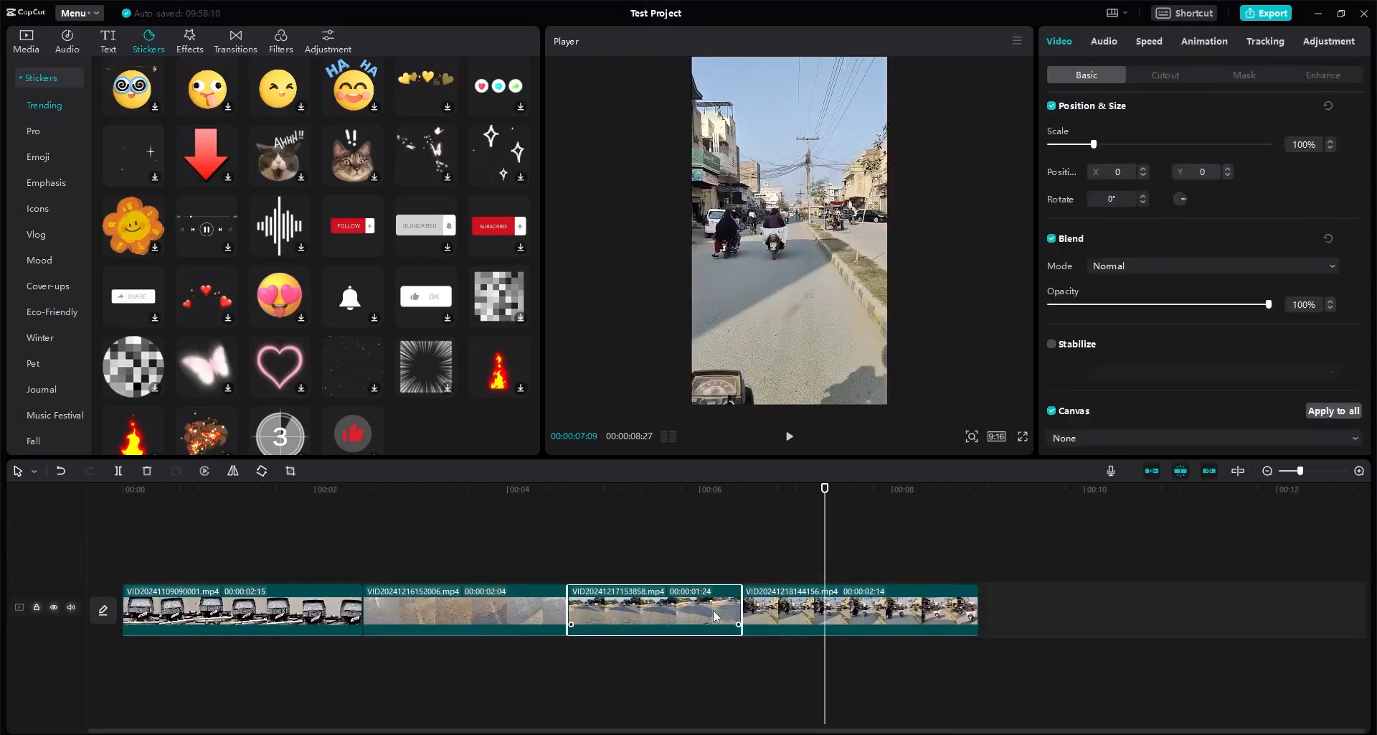
{"action": "key", "text": "Delete"}
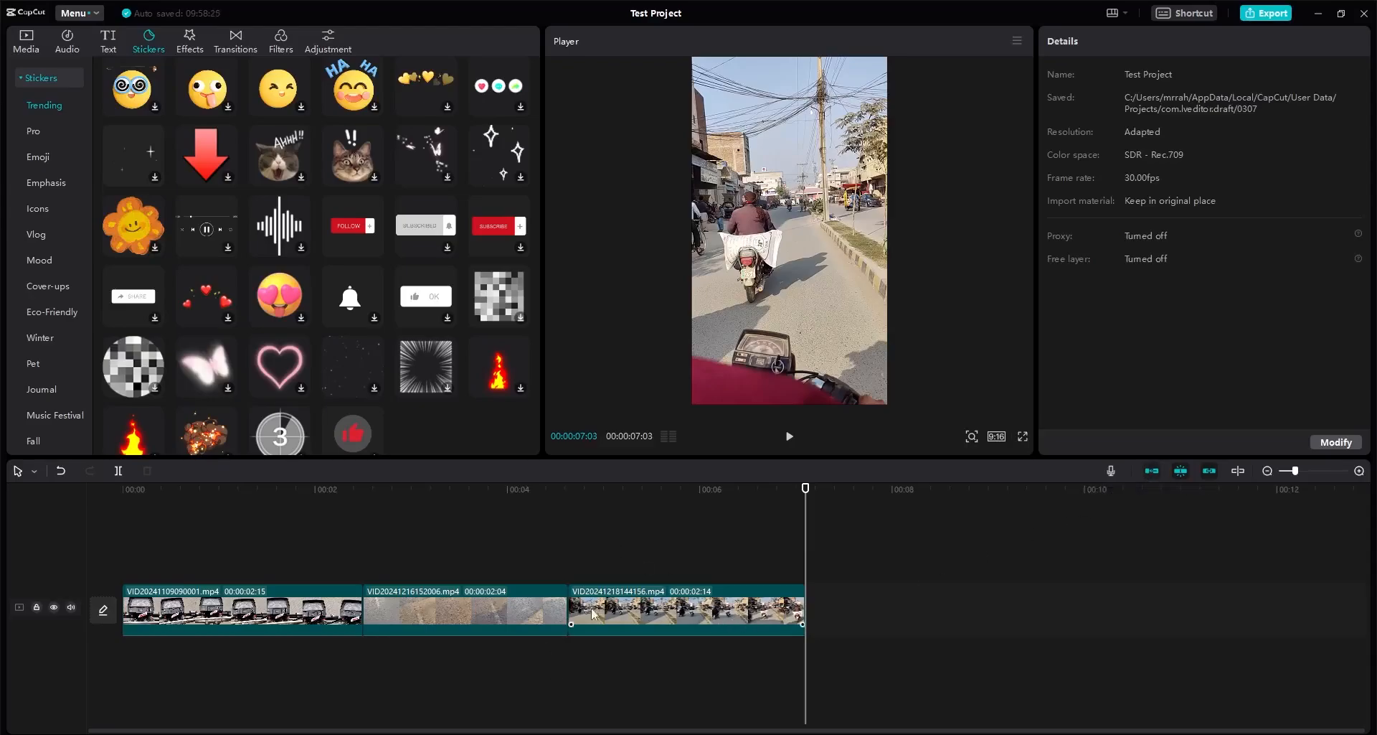
{"action": "left_click", "coordinate": [476, 601]}
{"action": "key", "text": "Delete"}
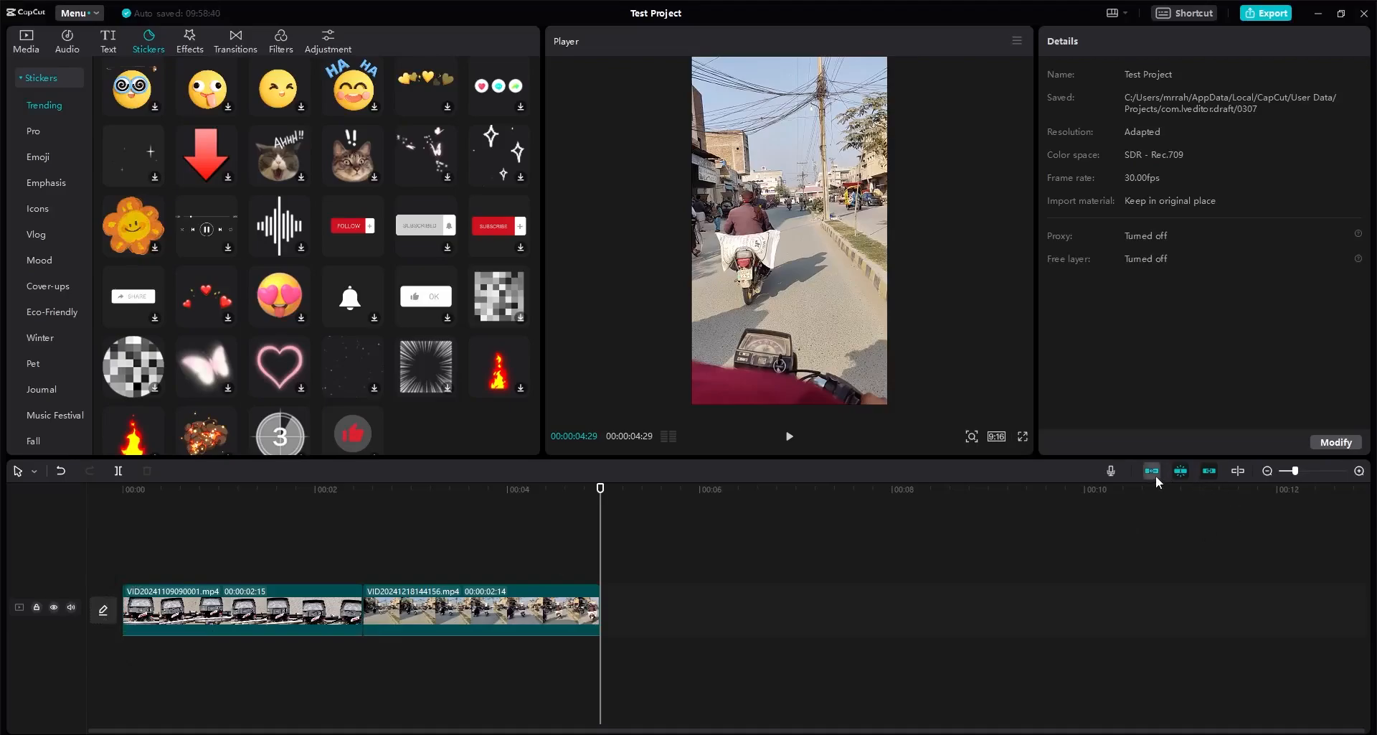
{"action": "left_click", "coordinate": [59, 474]}
{"action": "left_click", "coordinate": [59, 475]}
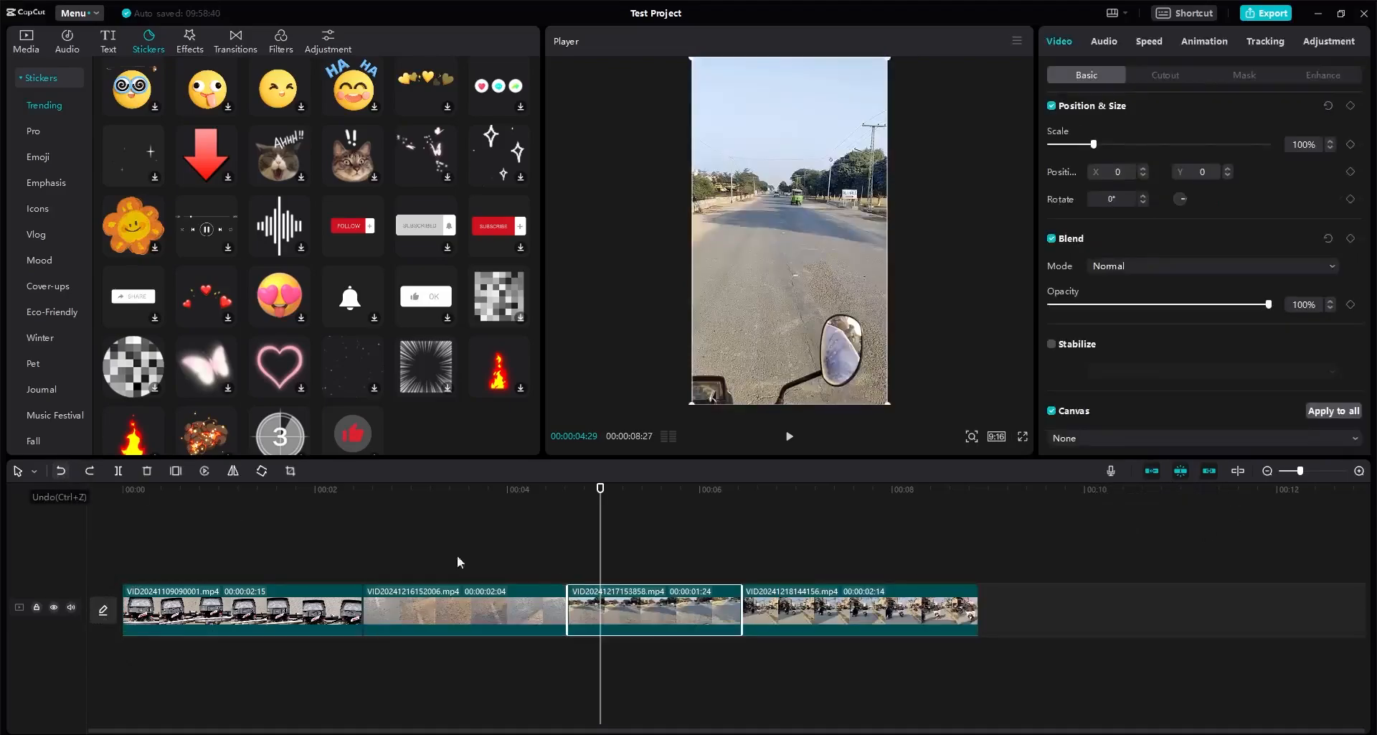
Step: Turn off the main track magnet for the timeline
{"action": "left_click", "coordinate": [1090, 574]}
{"action": "left_click", "coordinate": [1150, 475]}
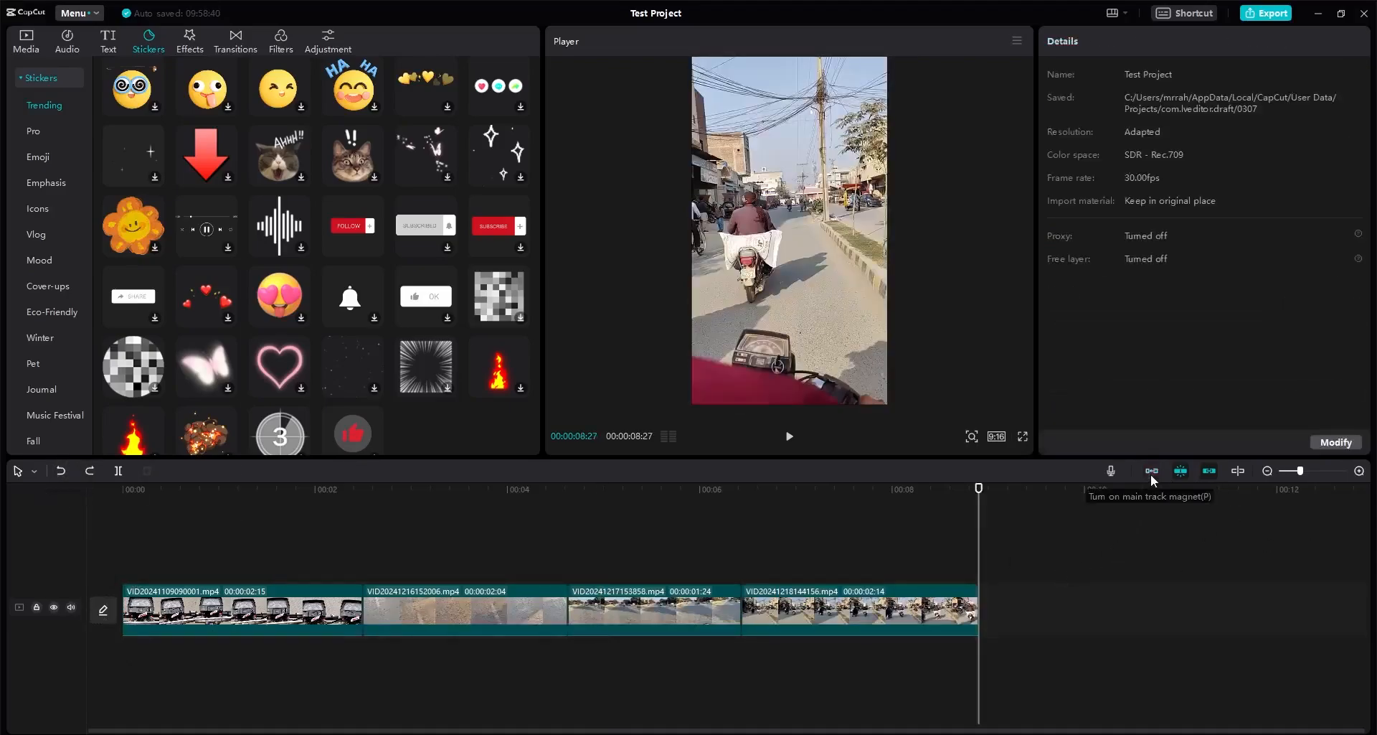
Step: Delete the third clip on the main track and move the last clip against the end of the second clip
{"action": "left_click", "coordinate": [704, 621]}
{"action": "key", "text": "Delete"}
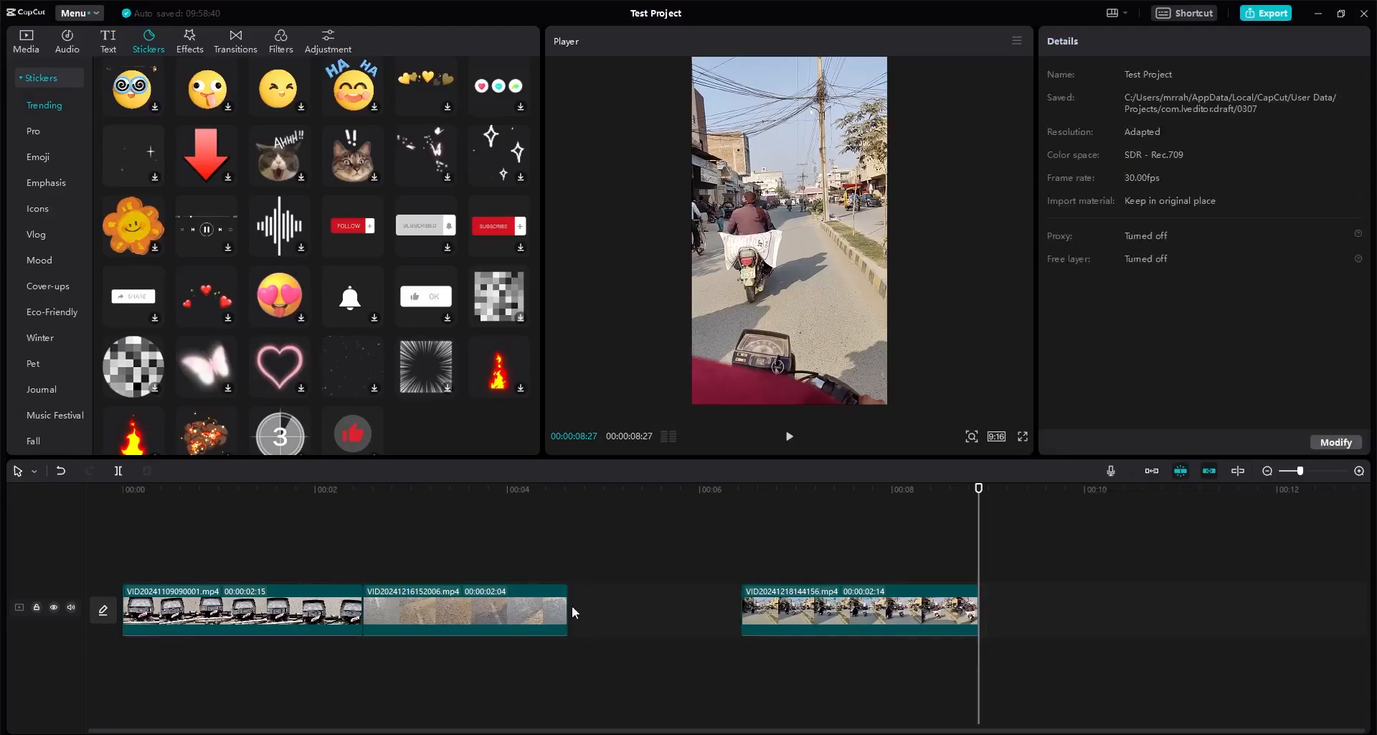
{"action": "left_click_drag", "start_coordinate": [583, 581], "coordinate": [753, 629]}
{"action": "left_click_drag", "start_coordinate": [849, 608], "coordinate": [681, 610]}
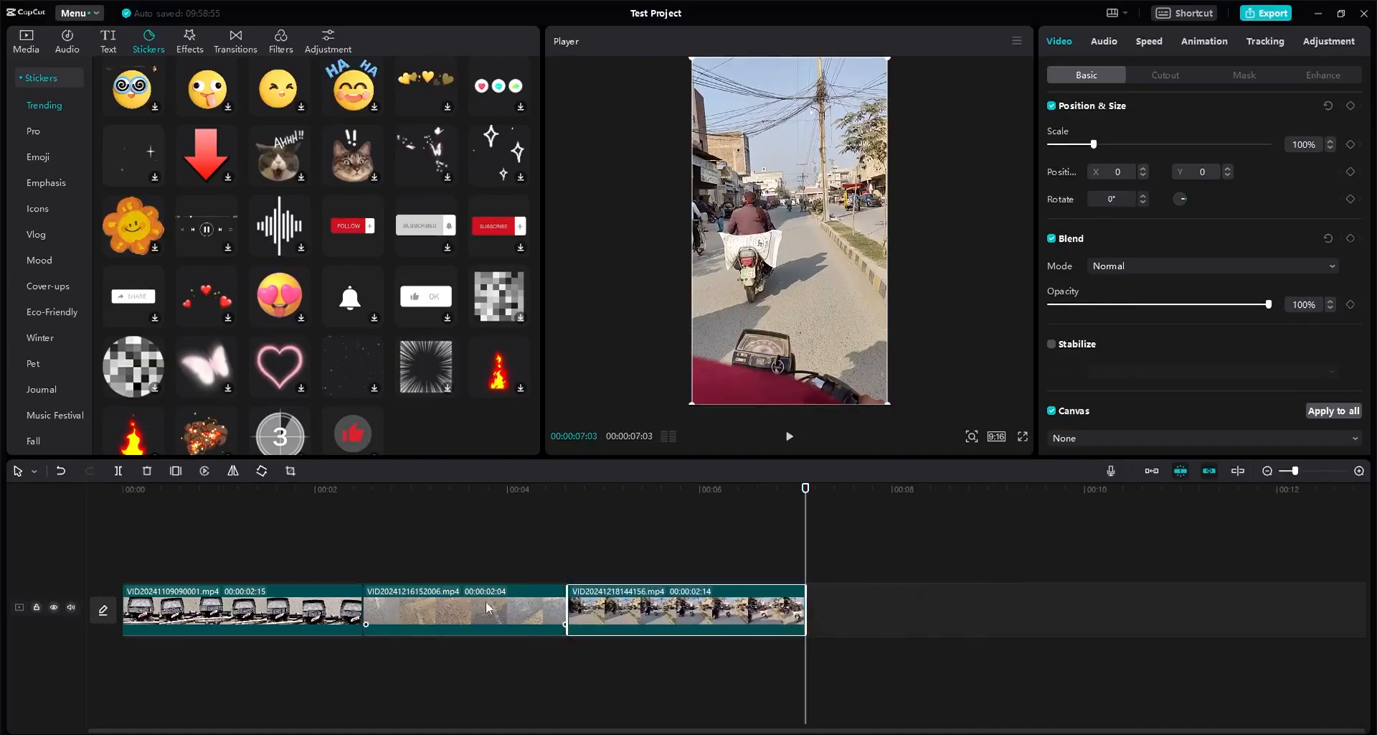
Step: Try auto snapping off and on again while moving the second clip, shifting the last two clips slightly away from the first
{"action": "left_click_drag", "start_coordinate": [466, 608], "coordinate": [394, 615]}
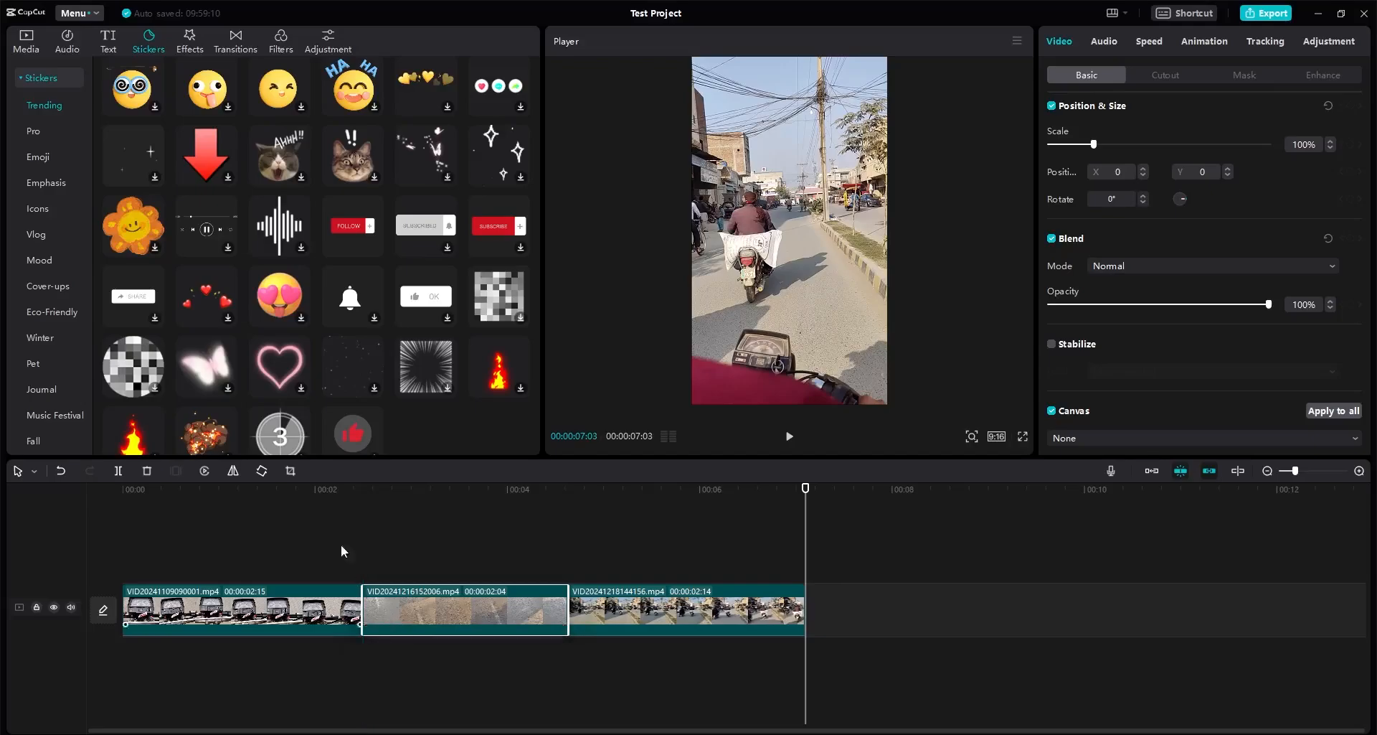
{"action": "left_click", "coordinate": [1186, 472]}
{"action": "mouse_move", "coordinate": [432, 591]}
{"action": "left_mouse_down"}
{"action": "mouse_move", "coordinate": [463, 588]}
{"action": "mouse_move", "coordinate": [407, 591]}
{"action": "mouse_move", "coordinate": [446, 588]}
{"action": "mouse_move", "coordinate": [421, 591]}
{"action": "mouse_move", "coordinate": [432, 591]}
{"action": "left_mouse_up"}
{"action": "left_click", "coordinate": [1181, 477]}
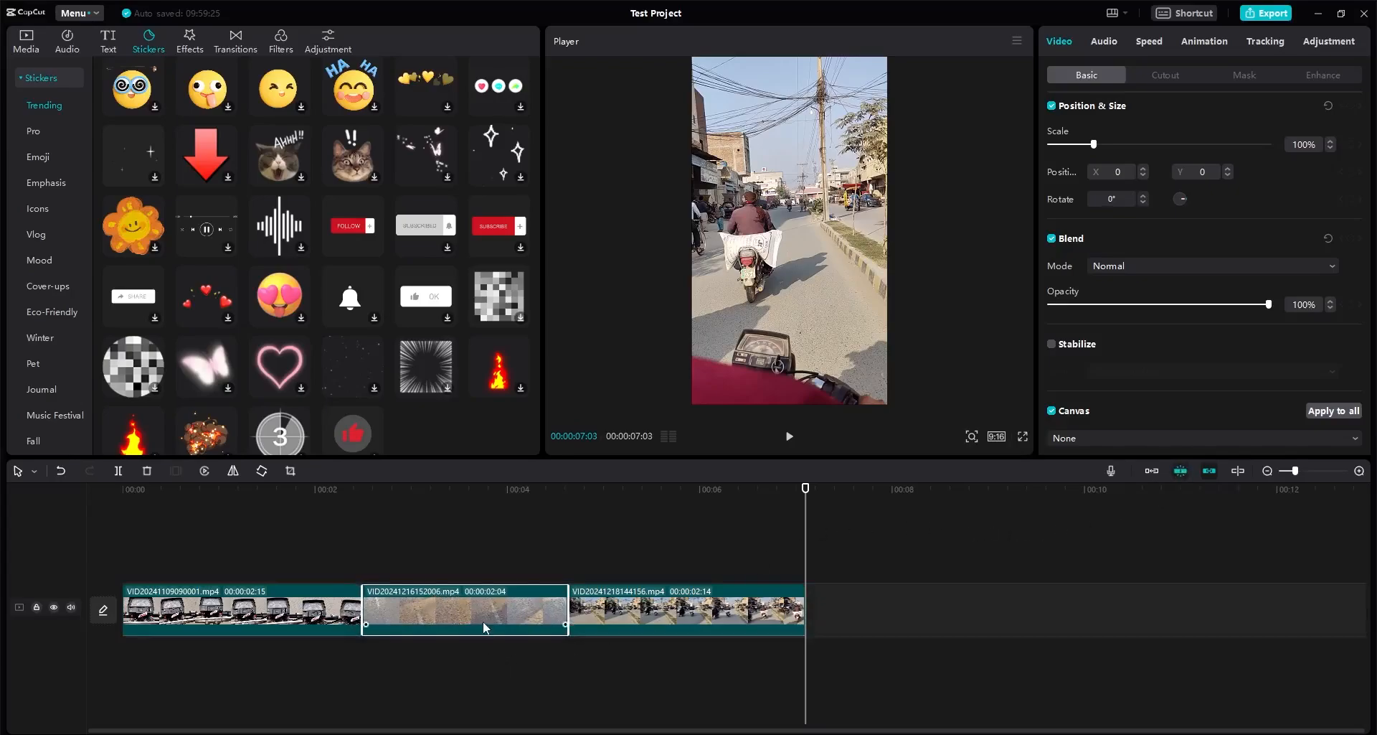
{"action": "left_click_drag", "start_coordinate": [482, 628], "coordinate": [492, 624]}
{"action": "left_click_drag", "start_coordinate": [512, 610], "coordinate": [518, 610]}
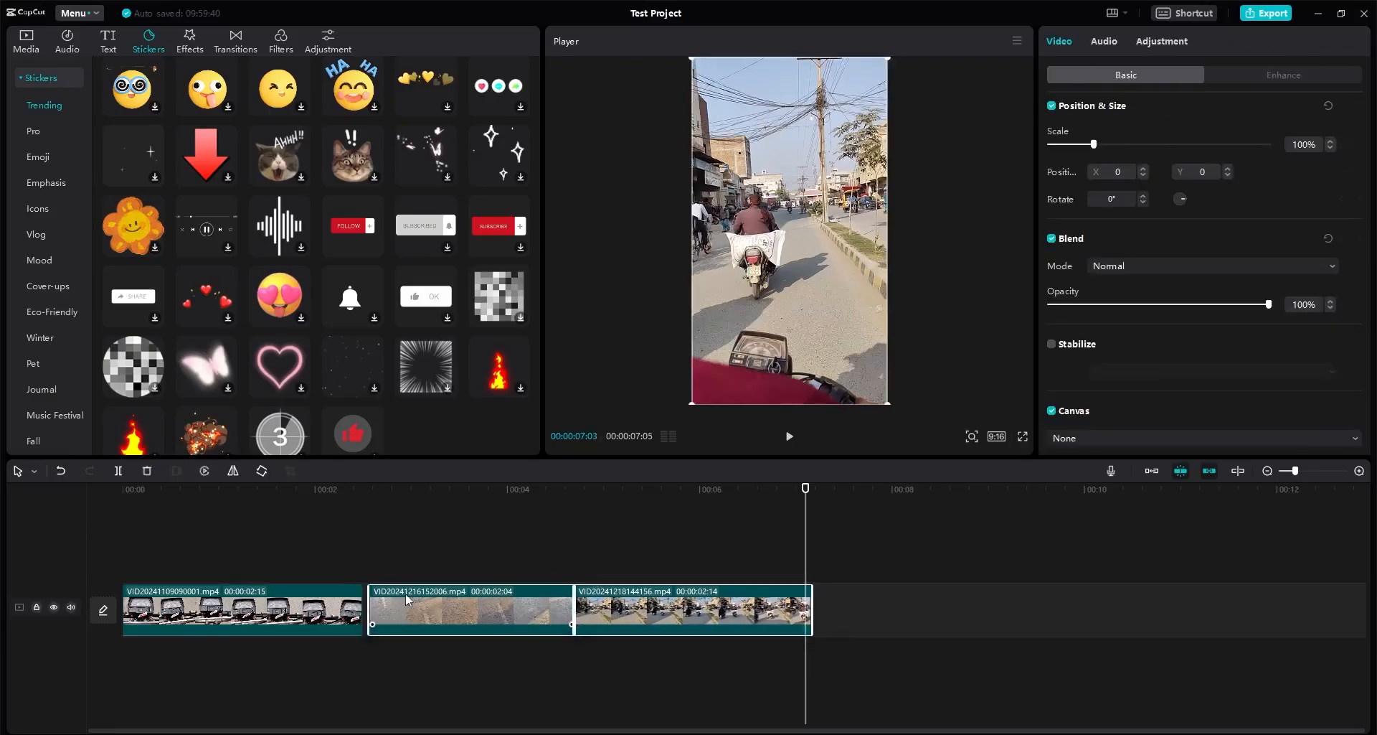
Step: Preview the small gap after the first clip and close it by moving the last two clips back against the first
{"action": "left_click", "coordinate": [352, 489]}
{"action": "key", "text": "space"}
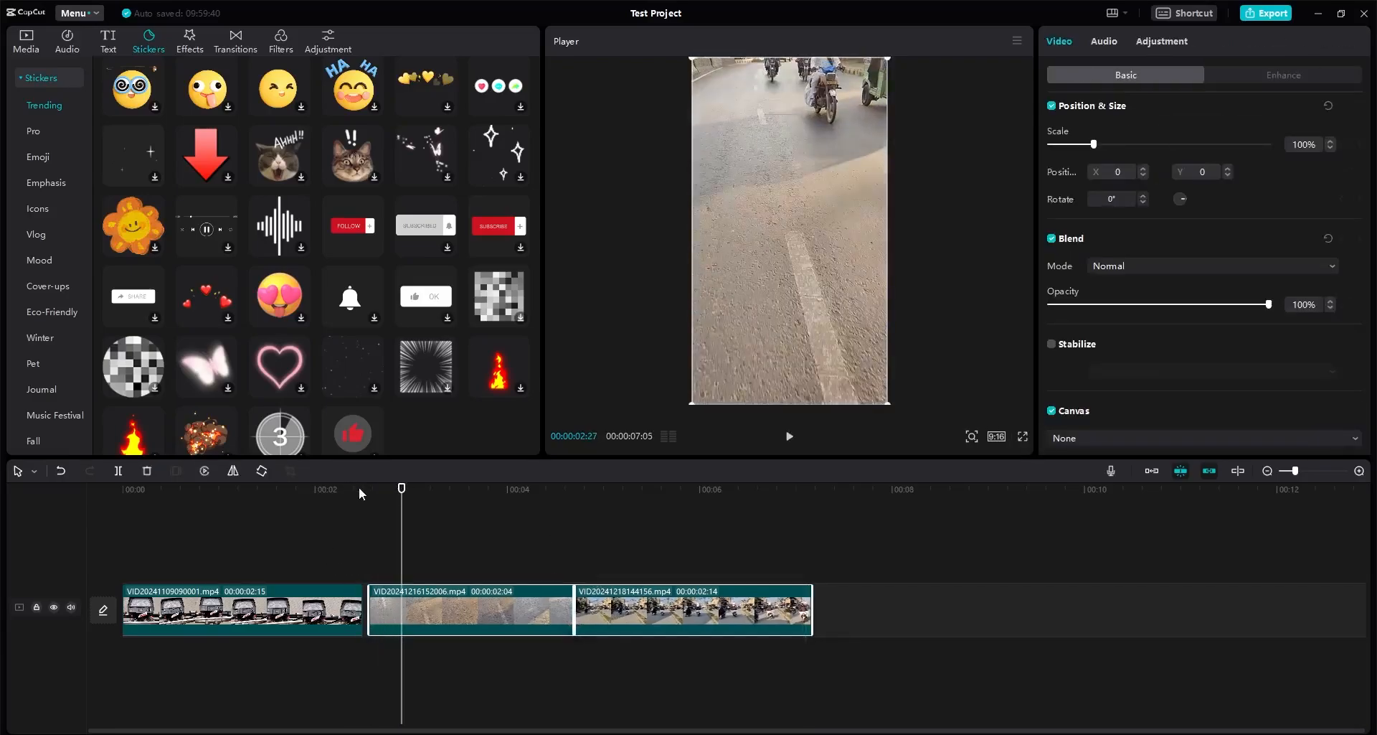
{"action": "left_click", "coordinate": [359, 490]}
{"action": "left_click_drag", "start_coordinate": [359, 491], "coordinate": [363, 492]}
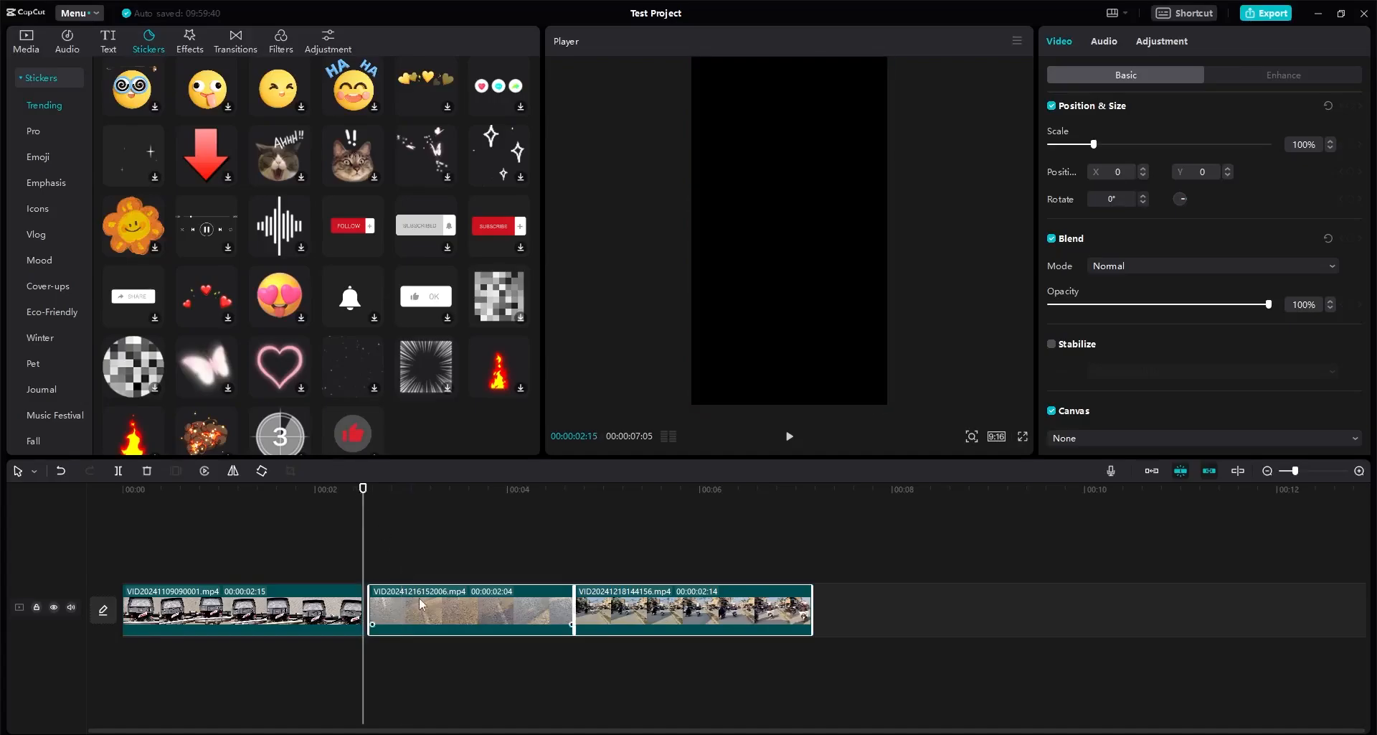
{"action": "left_click_drag", "start_coordinate": [421, 604], "coordinate": [414, 607]}
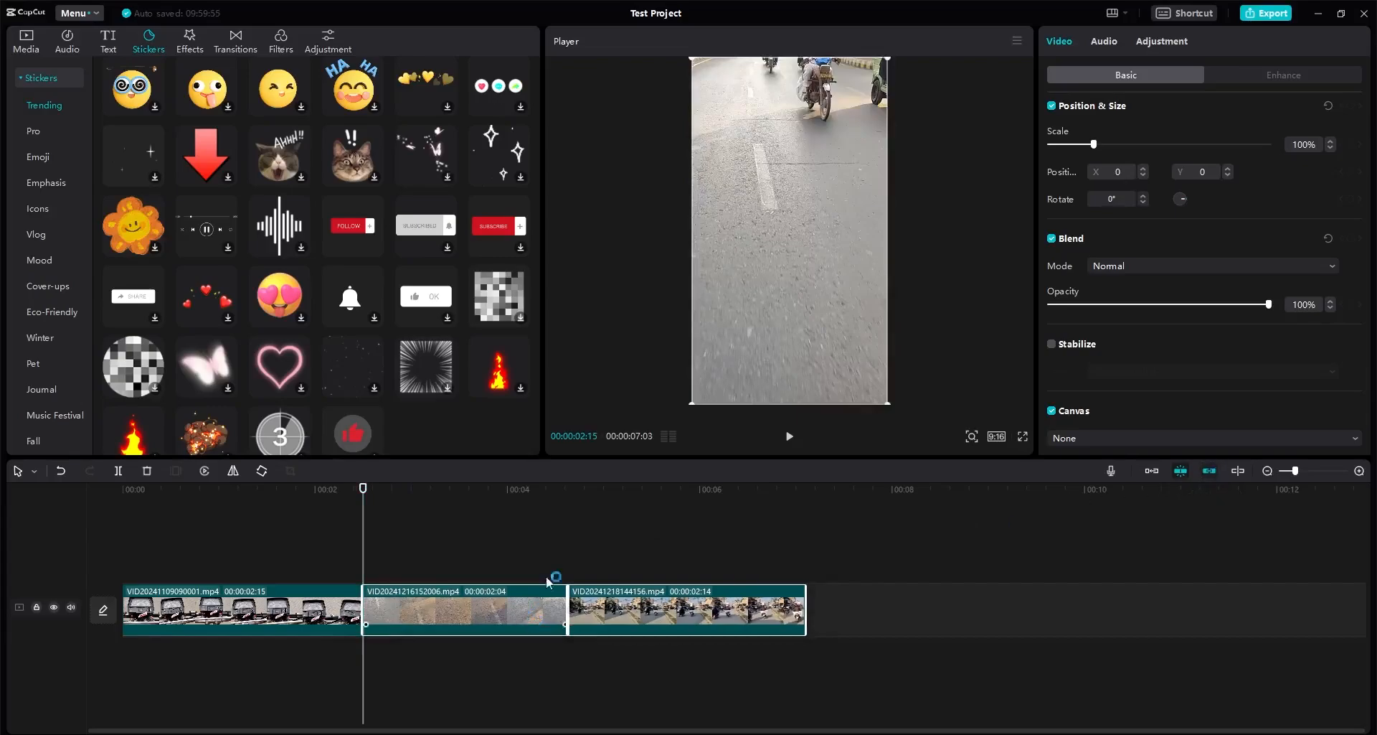
Step: Add the red FOLLOW sticker on a track above the second clip
{"action": "left_click", "coordinate": [502, 567]}
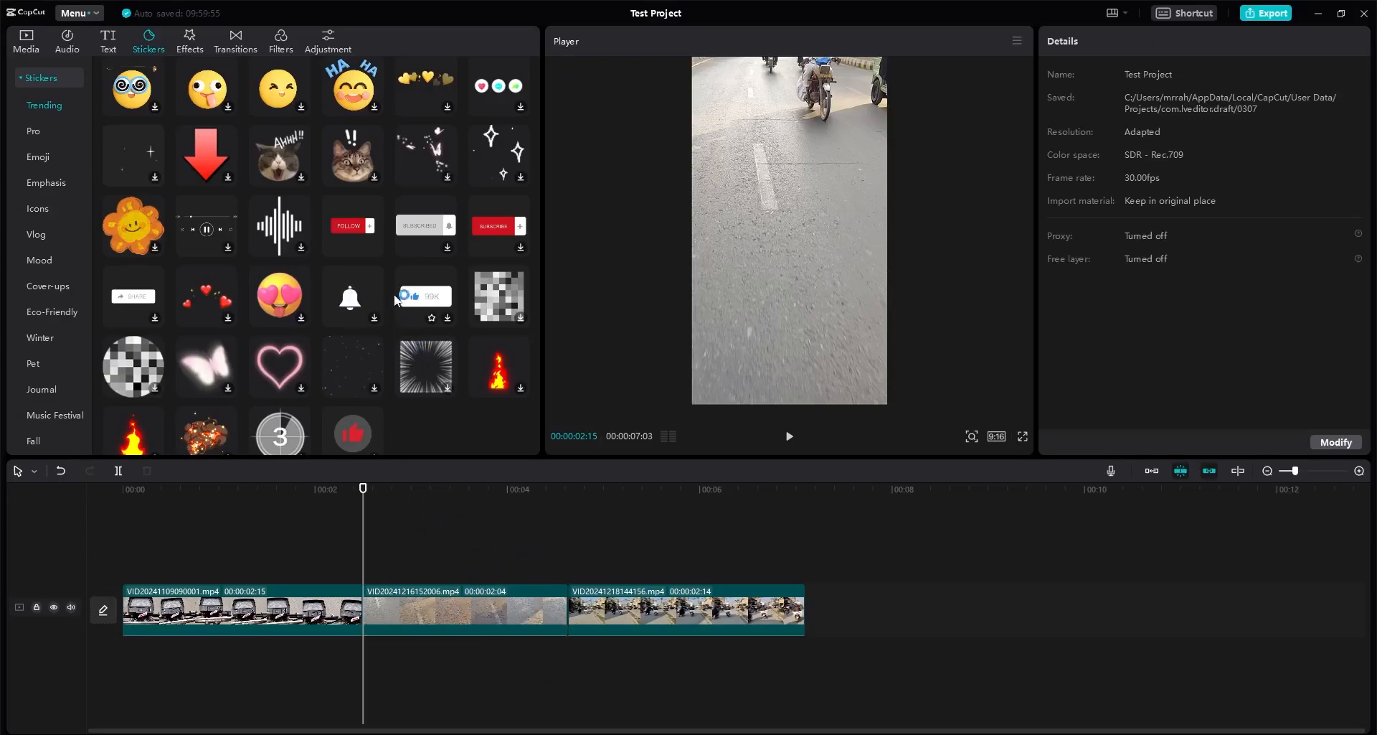
{"action": "left_click_drag", "start_coordinate": [364, 233], "coordinate": [391, 574]}
{"action": "left_click_drag", "start_coordinate": [651, 571], "coordinate": [530, 571]}
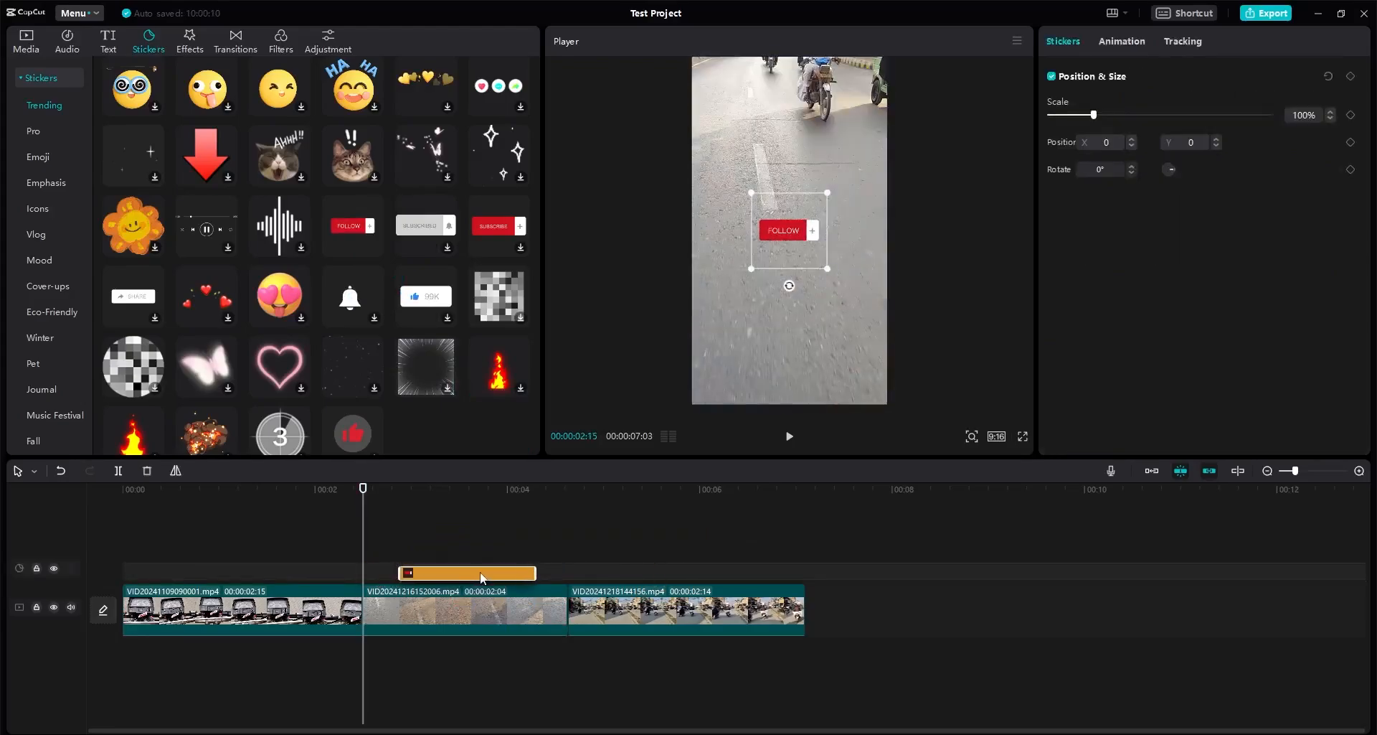
Step: Turn off linkage and move the FOLLOW sticker and the second clip separately beyond the end of the last clip
{"action": "left_click", "coordinate": [1208, 471]}
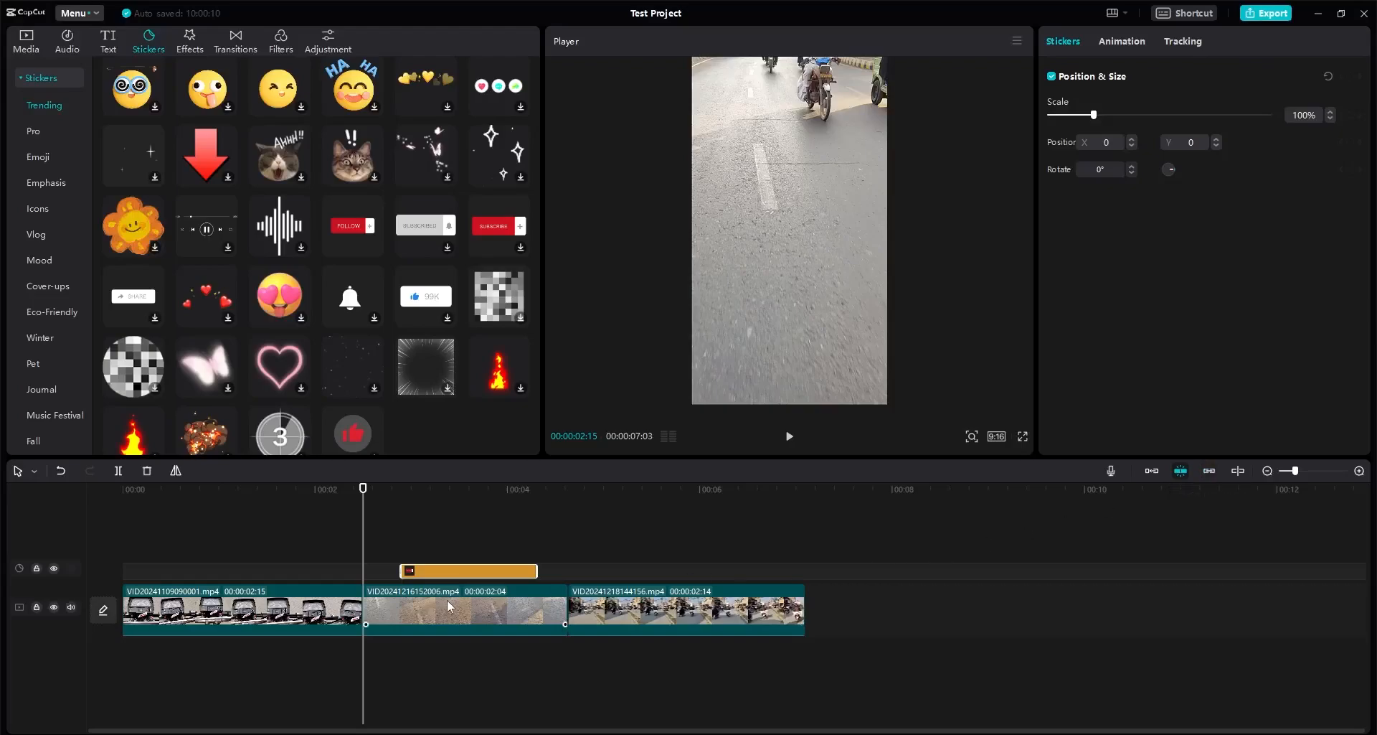
{"action": "left_click_drag", "start_coordinate": [465, 573], "coordinate": [934, 572]}
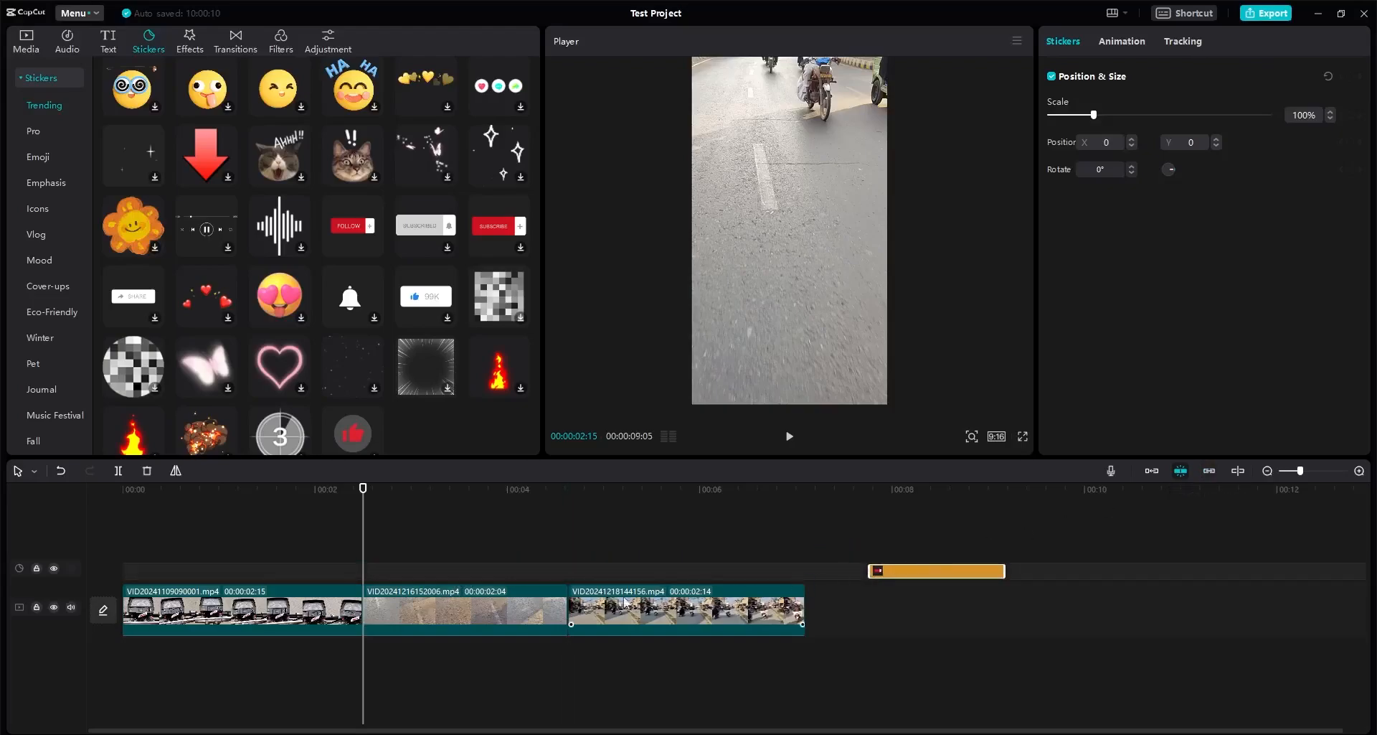
{"action": "left_click_drag", "start_coordinate": [520, 599], "coordinate": [970, 595]}
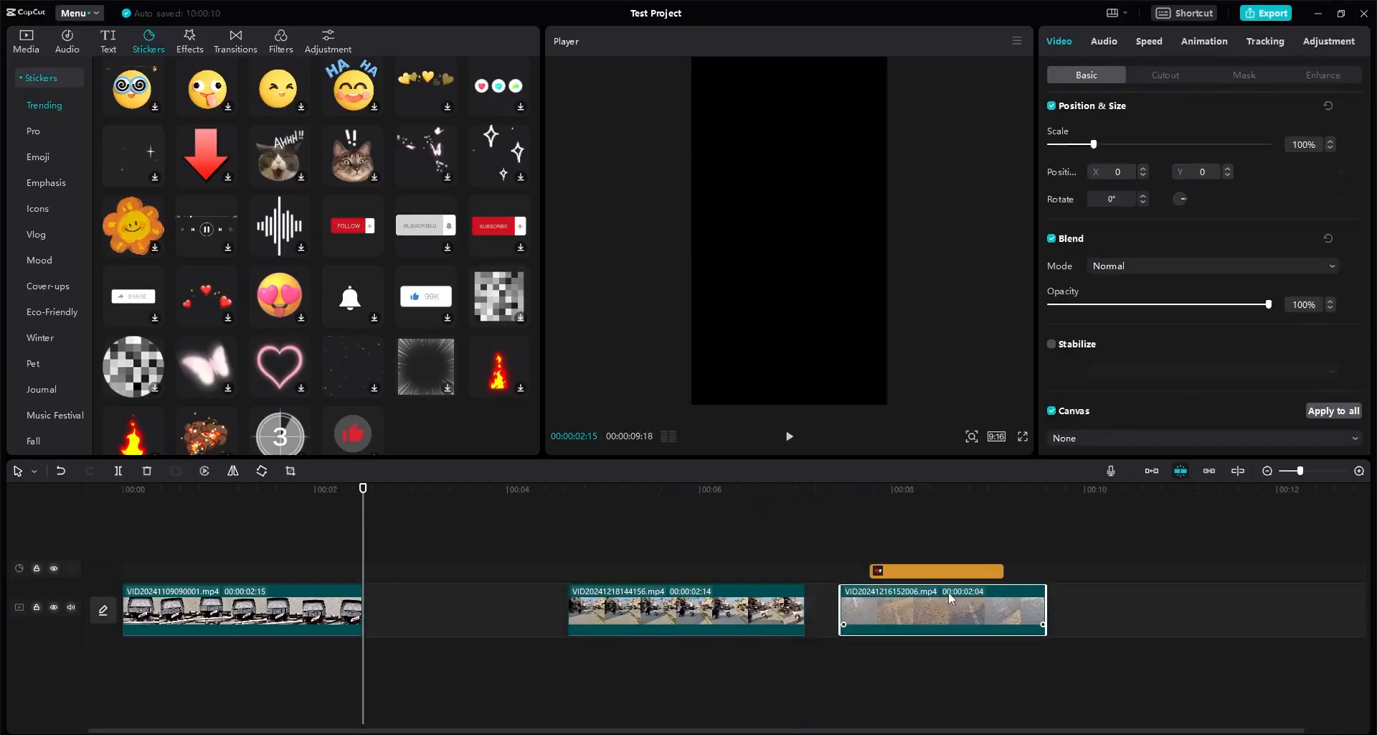
Step: Turn linkage back on and return the second clip with its sticker to the space between the other two clips
{"action": "left_click", "coordinate": [1209, 471]}
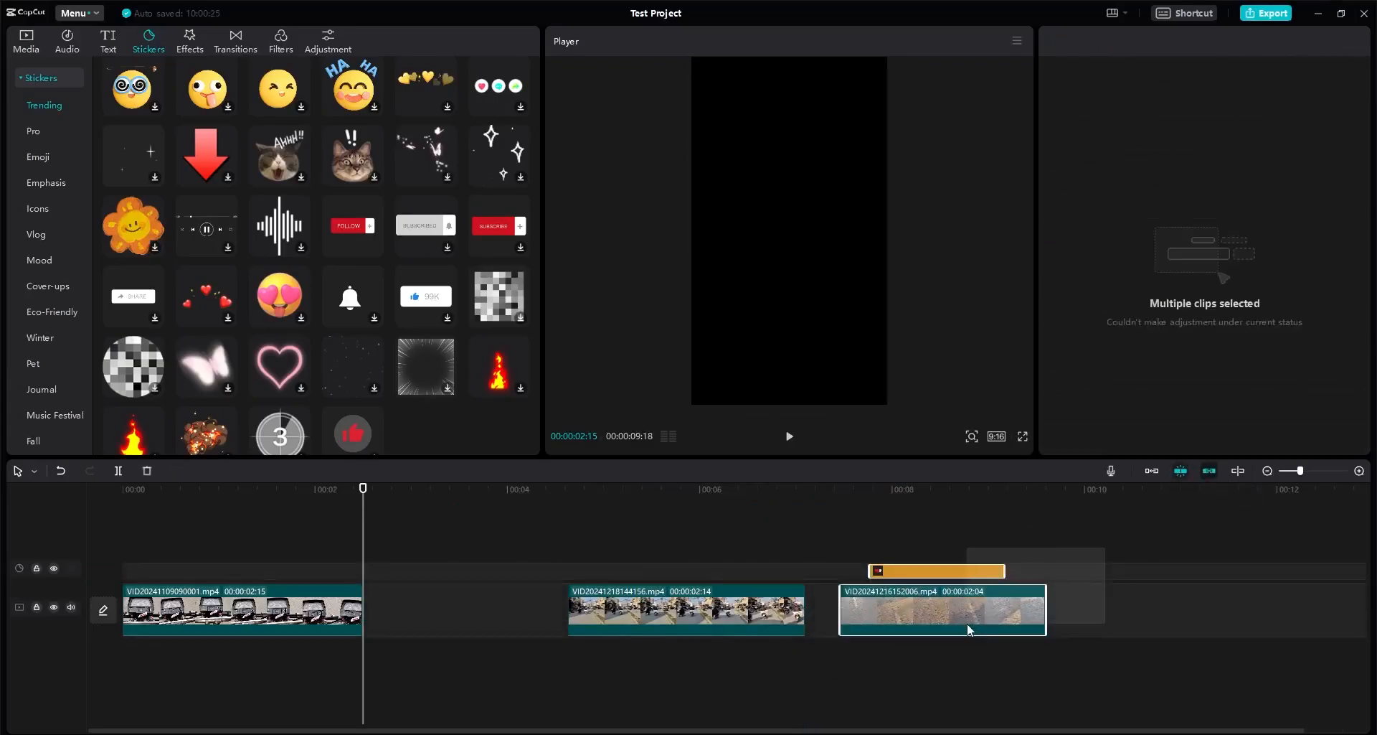
{"action": "left_click", "coordinate": [1083, 576]}
{"action": "left_click_drag", "start_coordinate": [1013, 613], "coordinate": [529, 618]}
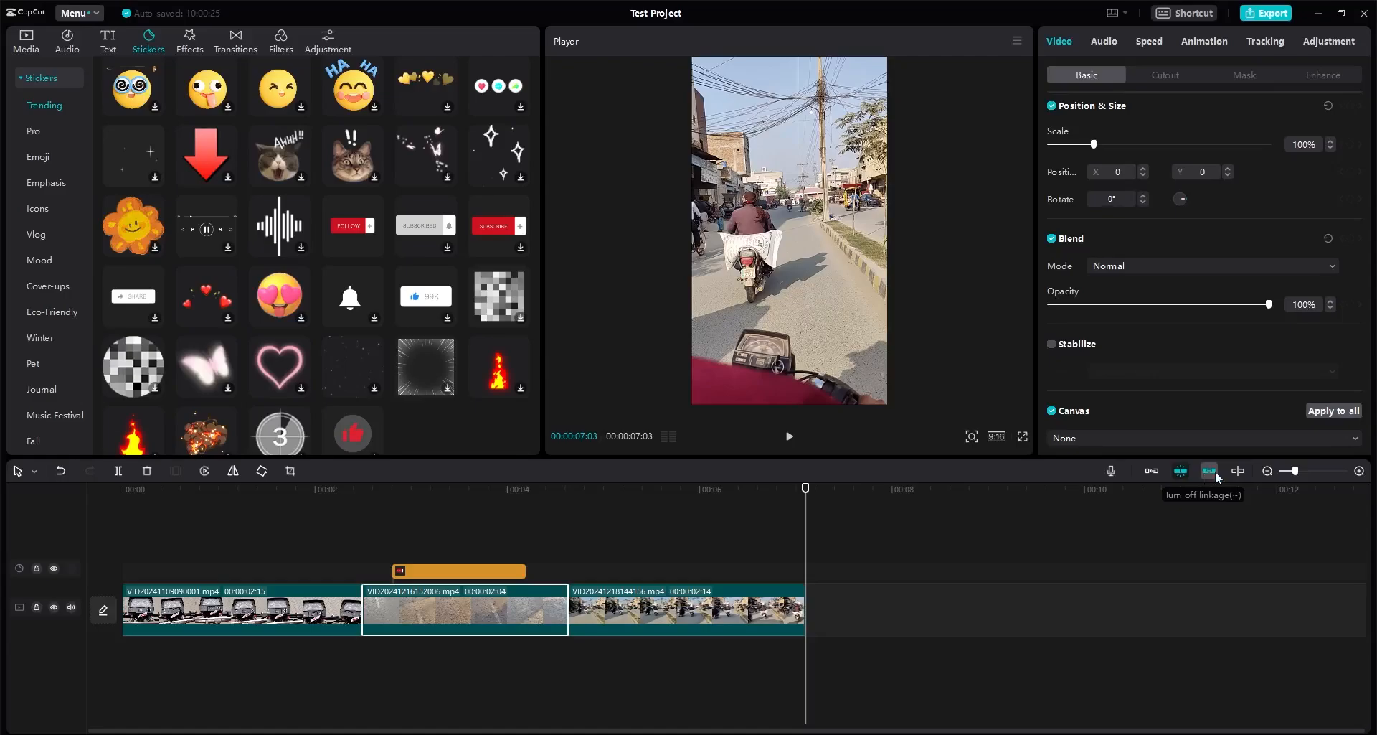
Step: Undo the recent timeline edits until all four clips, their transitions, the TV On and The End effects and the FOLLOW sticker are restored
{"action": "left_click_drag", "start_coordinate": [806, 489], "coordinate": [597, 557]}
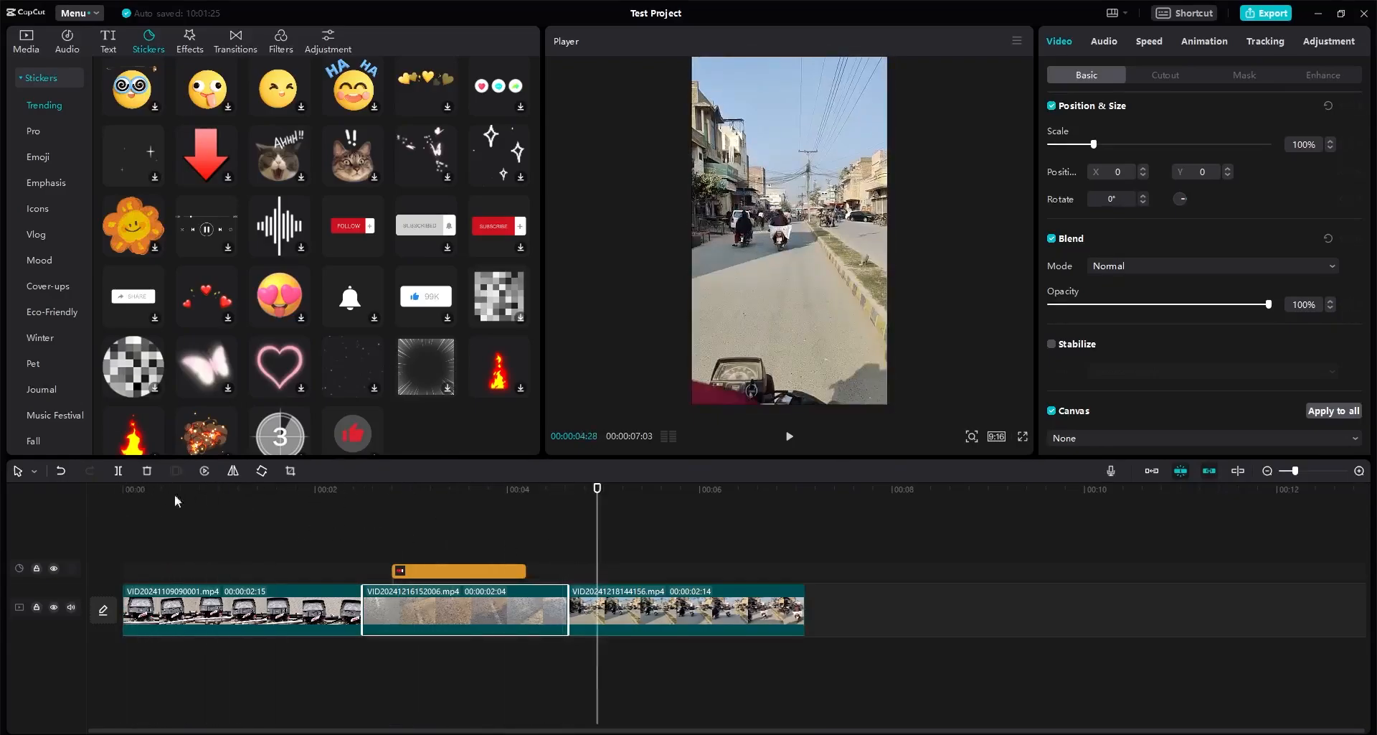
{"action": "left_click", "coordinate": [57, 471]}
{"action": "left_click", "coordinate": [56, 471]}
{"action": "left_click", "coordinate": [57, 471]}
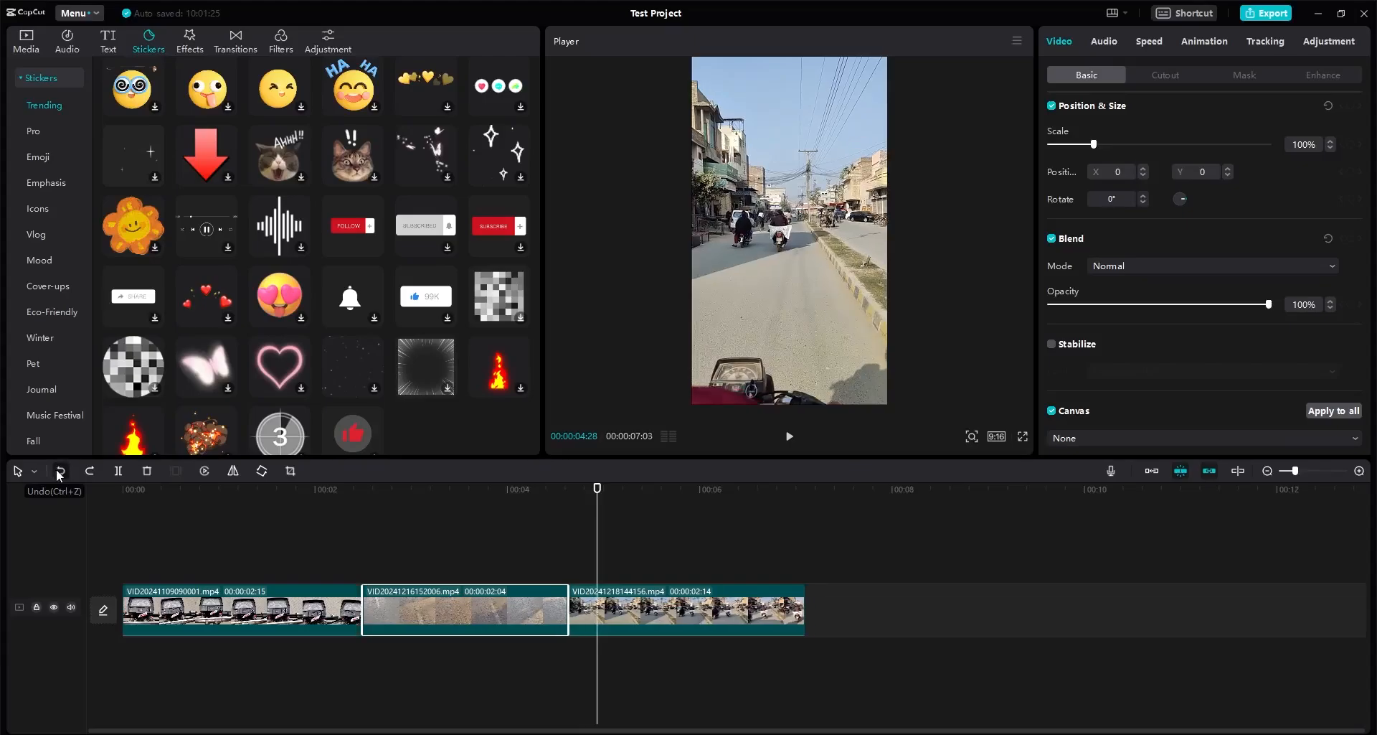
{"action": "left_click", "coordinate": [59, 472]}
{"action": "left_click", "coordinate": [60, 472]}
{"action": "left_click", "coordinate": [59, 472]}
{"action": "left_click", "coordinate": [59, 472]}
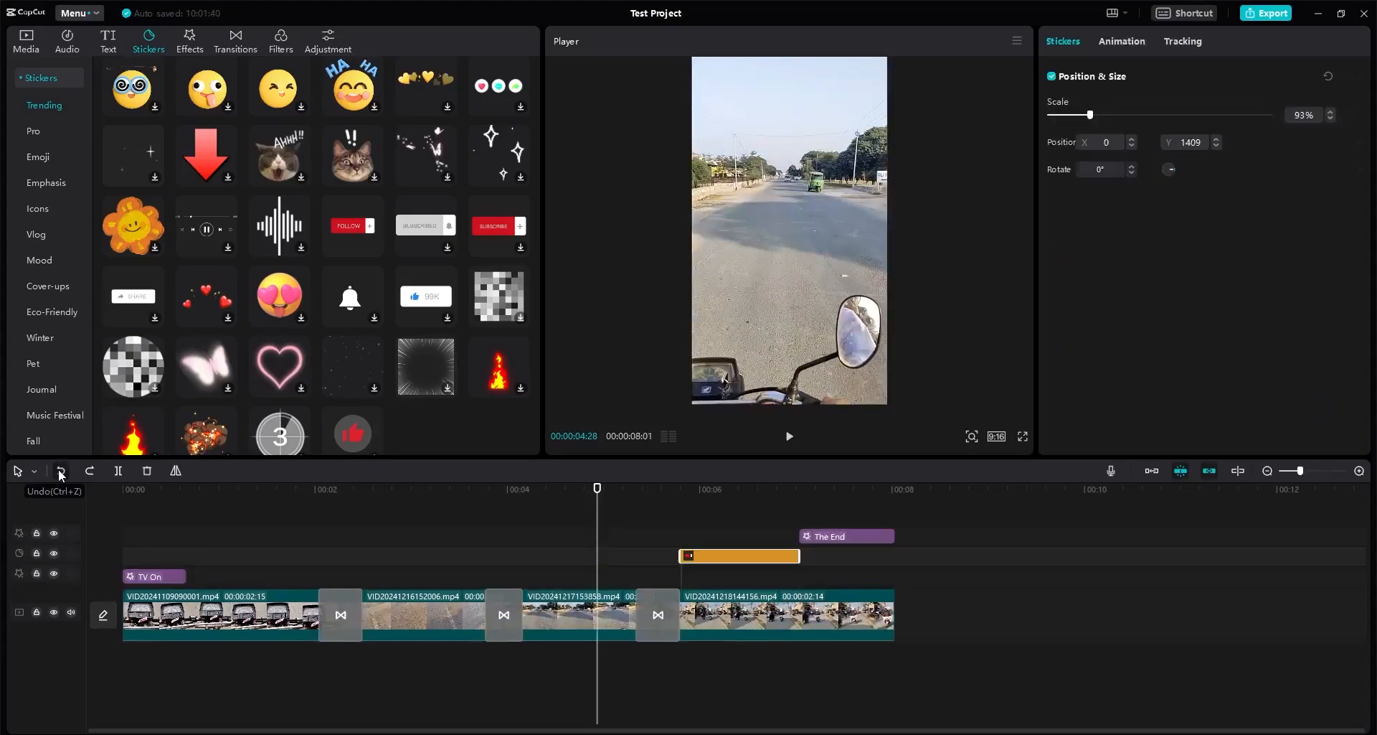
{"action": "left_click", "coordinate": [59, 472]}
{"action": "left_click", "coordinate": [60, 472]}
{"action": "left_click", "coordinate": [60, 472]}
{"action": "left_click", "coordinate": [893, 567]}
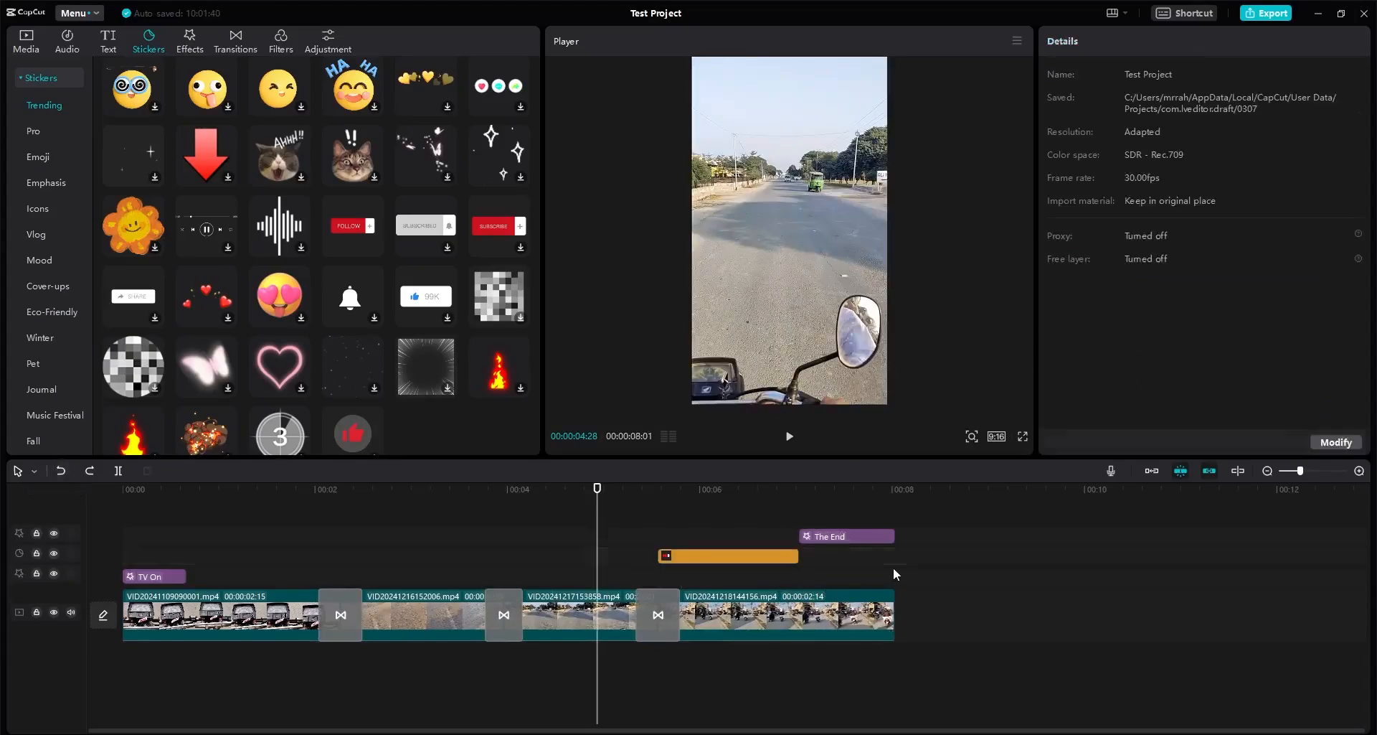
{"action": "left_click", "coordinate": [742, 489]}
{"action": "left_click", "coordinate": [260, 490]}
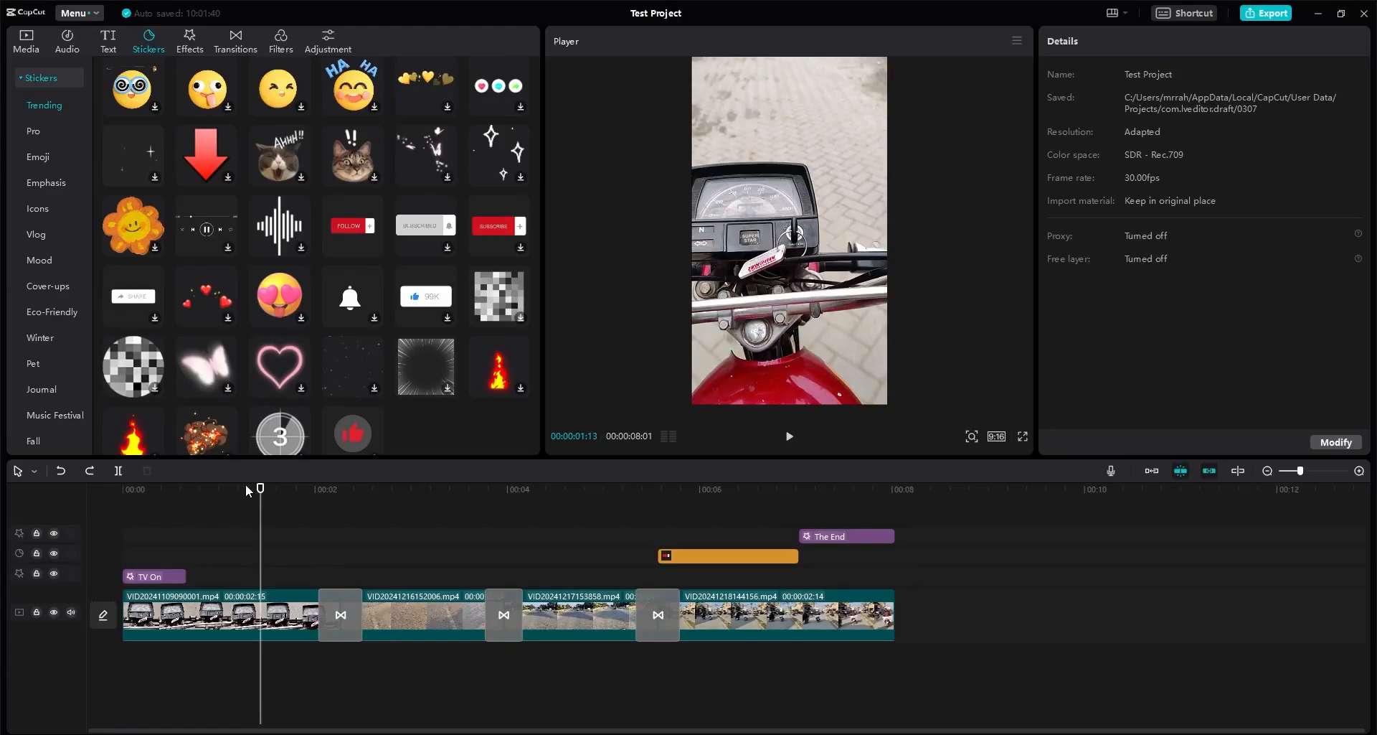
{"action": "left_click", "coordinate": [84, 16]}
{"action": "mouse_move", "coordinate": [86, 41]}
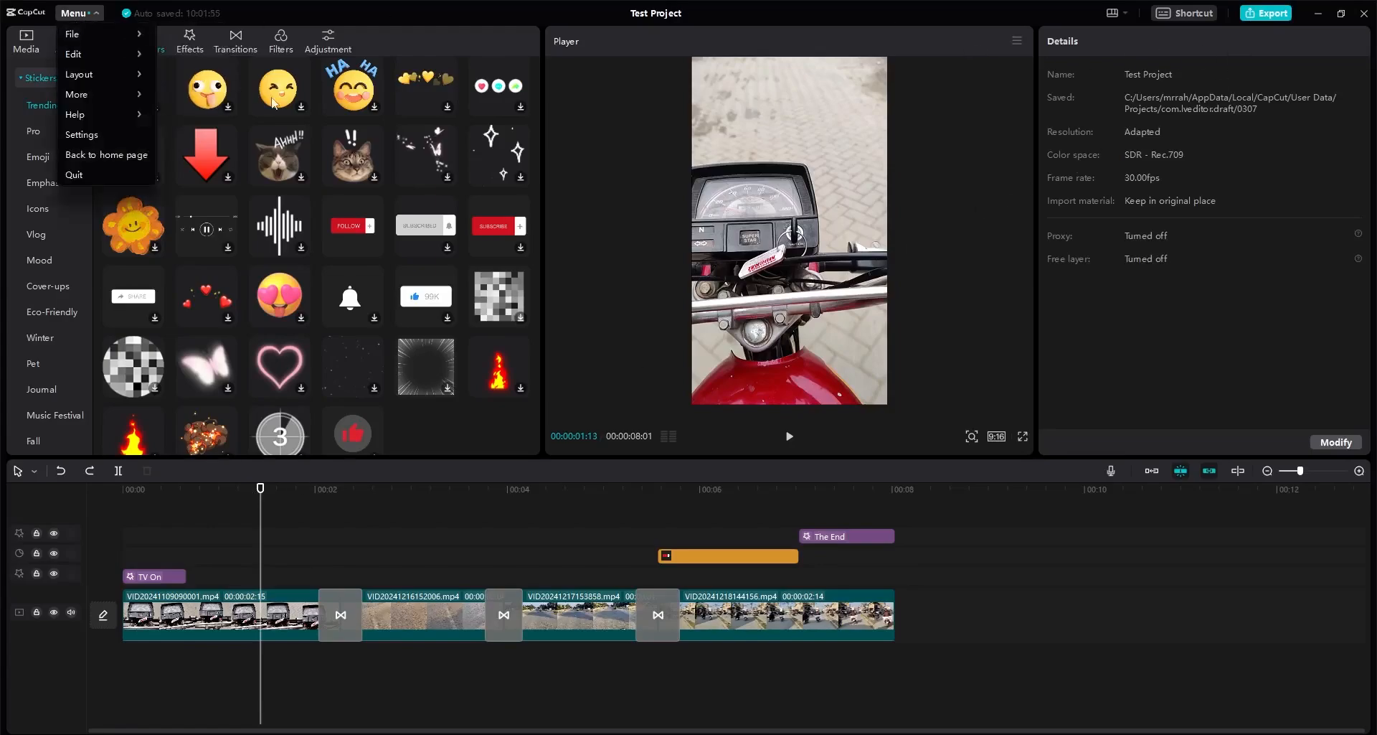
{"action": "left_click", "coordinate": [1281, 19]}
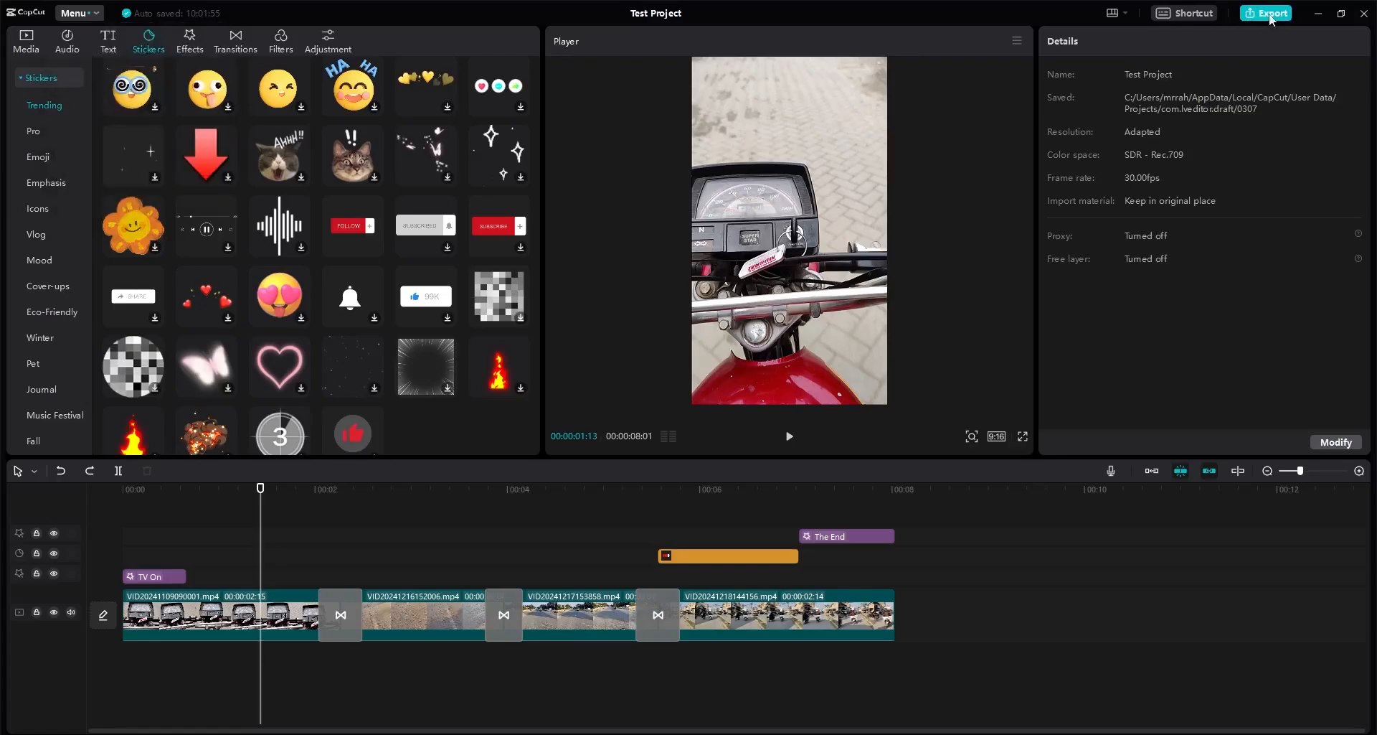
Step: Open the export settings for the project and review the resolution choices, keeping 1080P
{"action": "left_click", "coordinate": [1270, 18]}
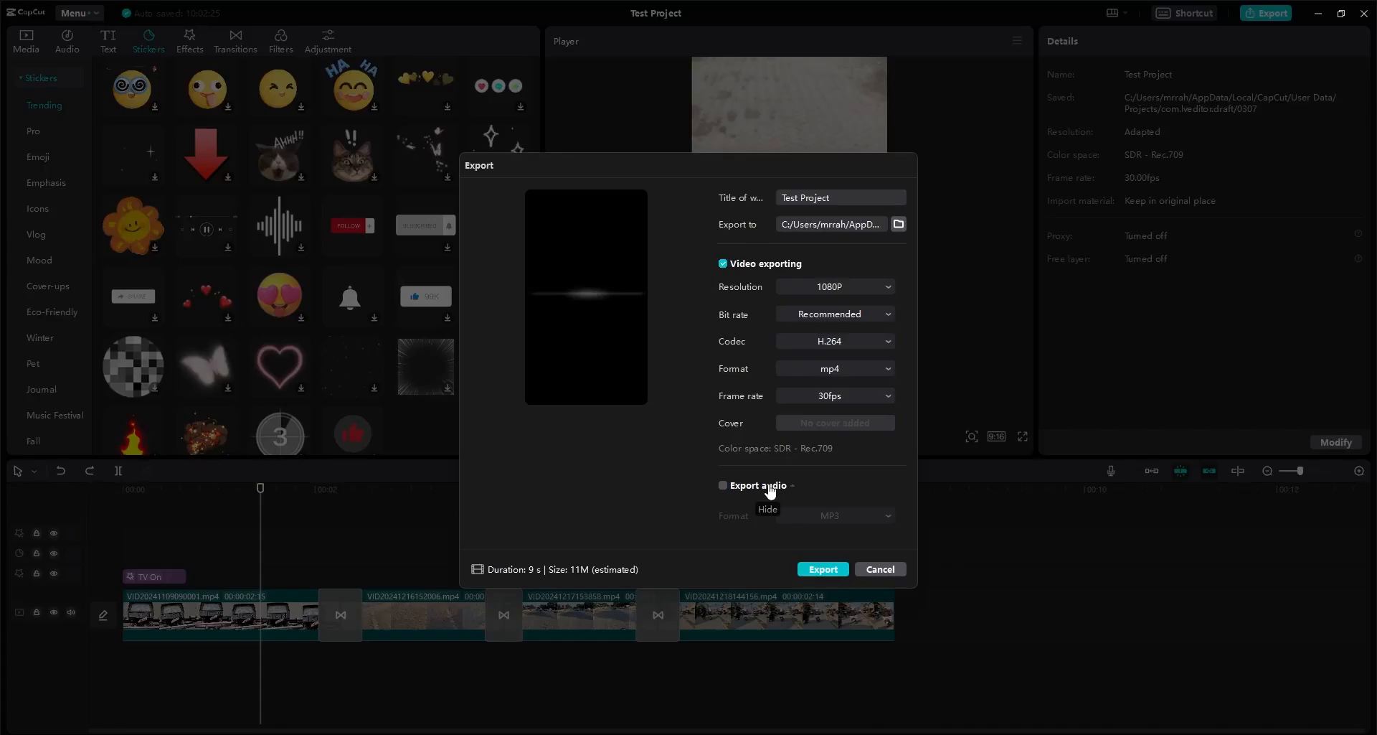
{"action": "left_click", "coordinate": [805, 290]}
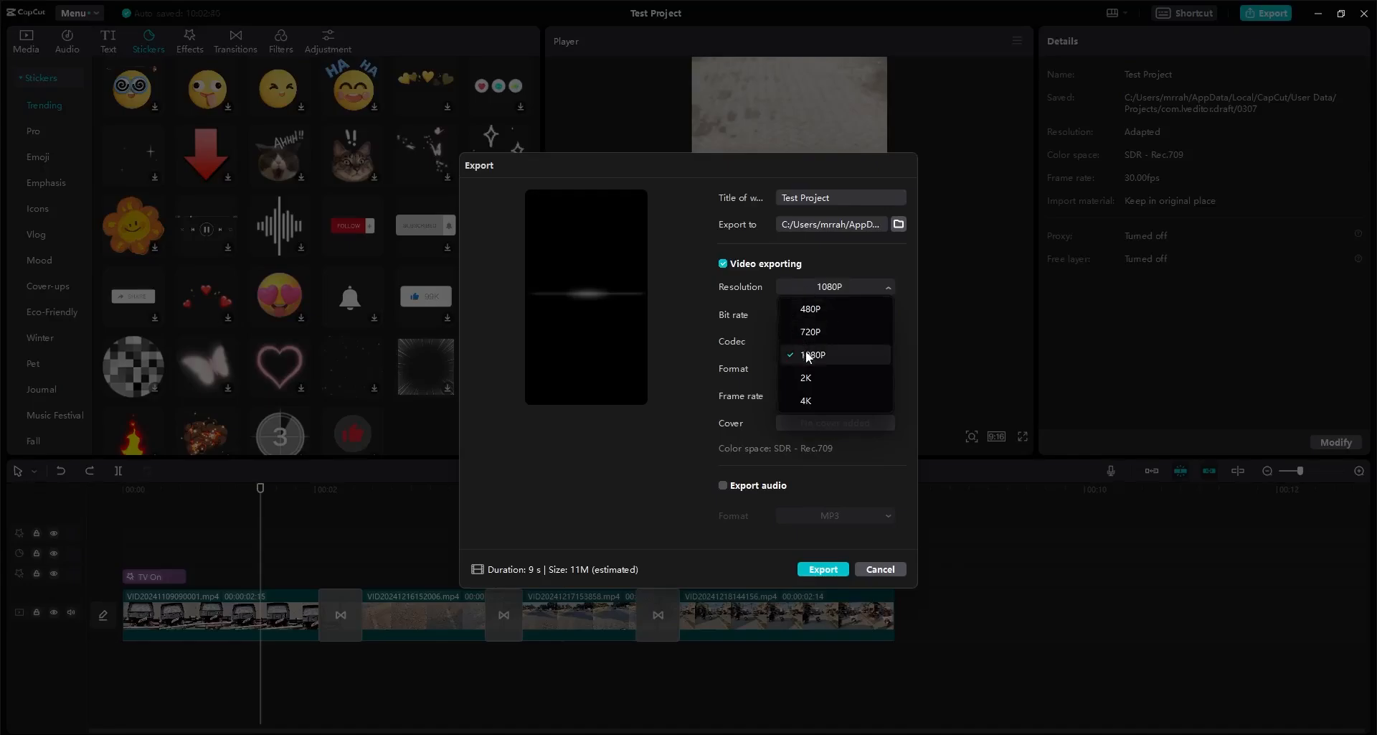
{"action": "left_click", "coordinate": [822, 287]}
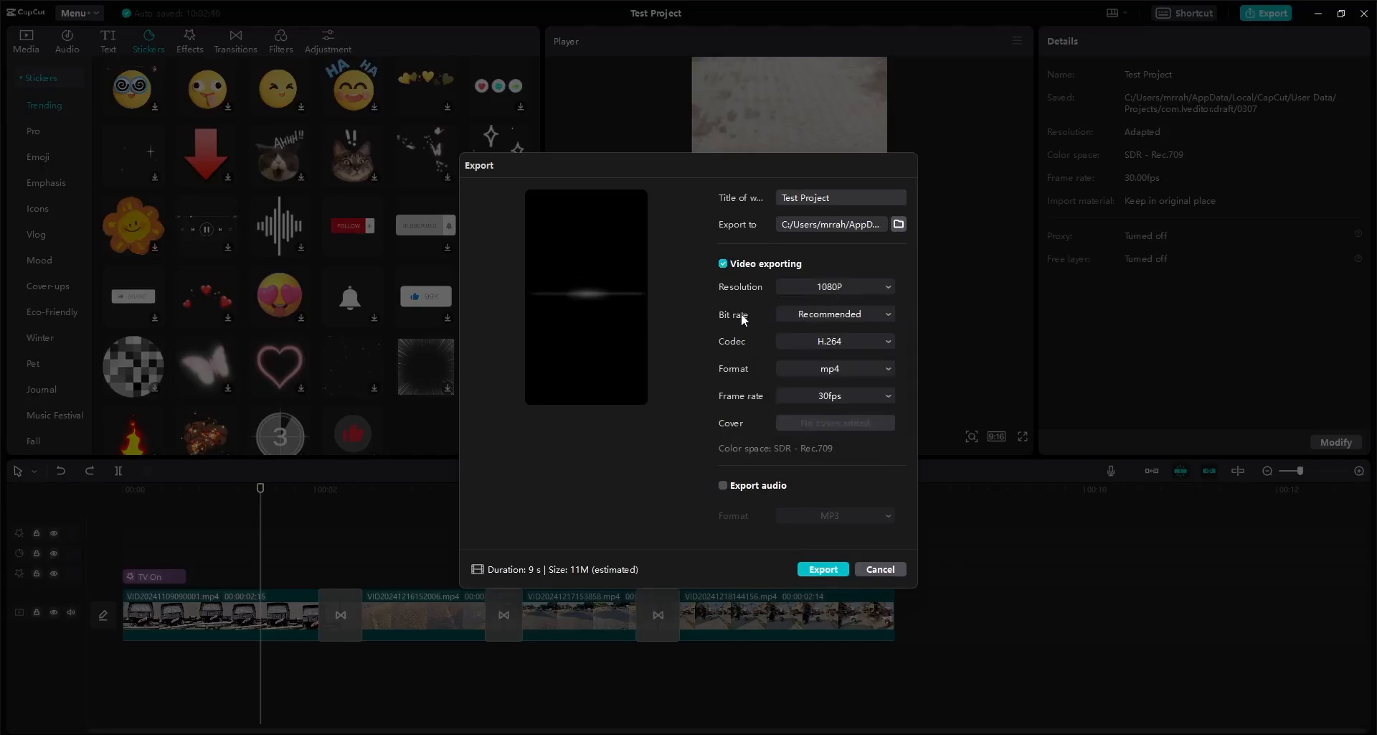
Step: Try the Lower, Higher and Customized export bit rates, and set the bit rate back to Recommended
{"action": "left_click", "coordinate": [803, 316]}
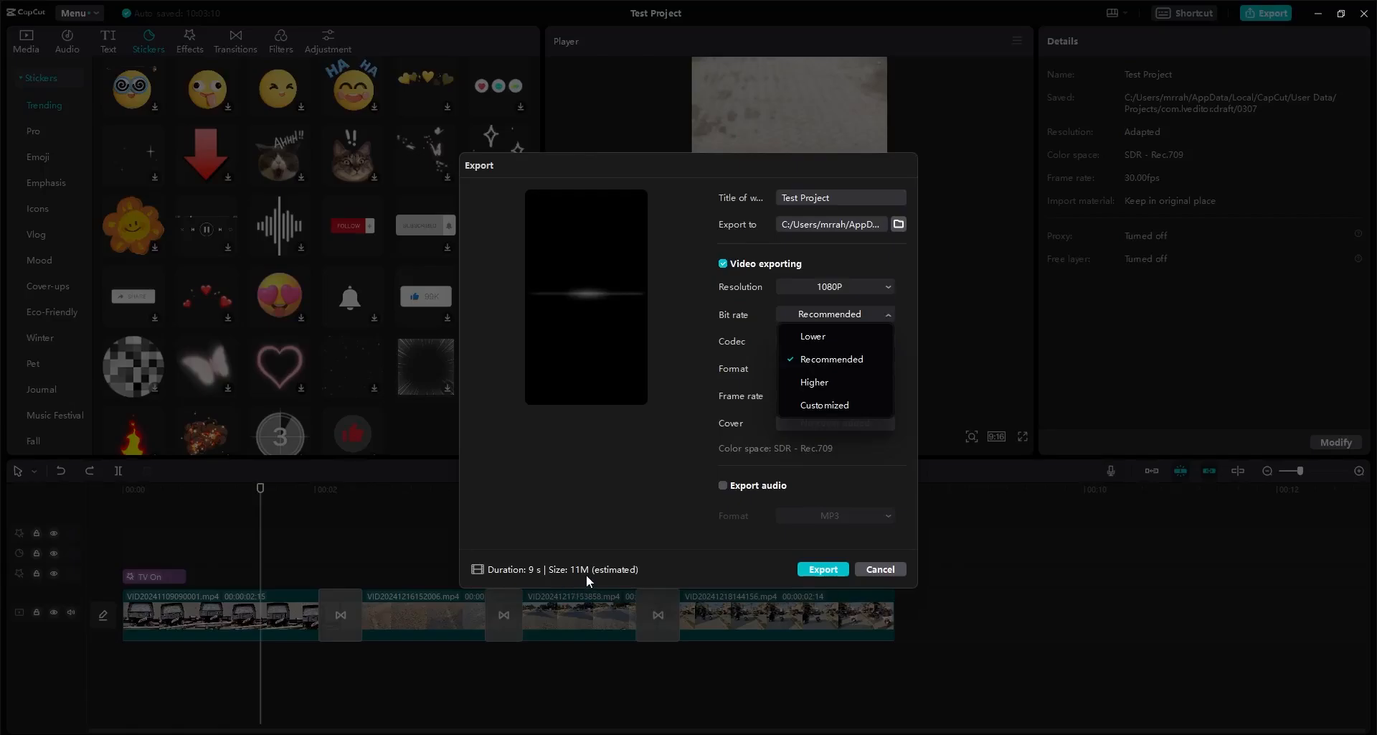
{"action": "left_click", "coordinate": [815, 337]}
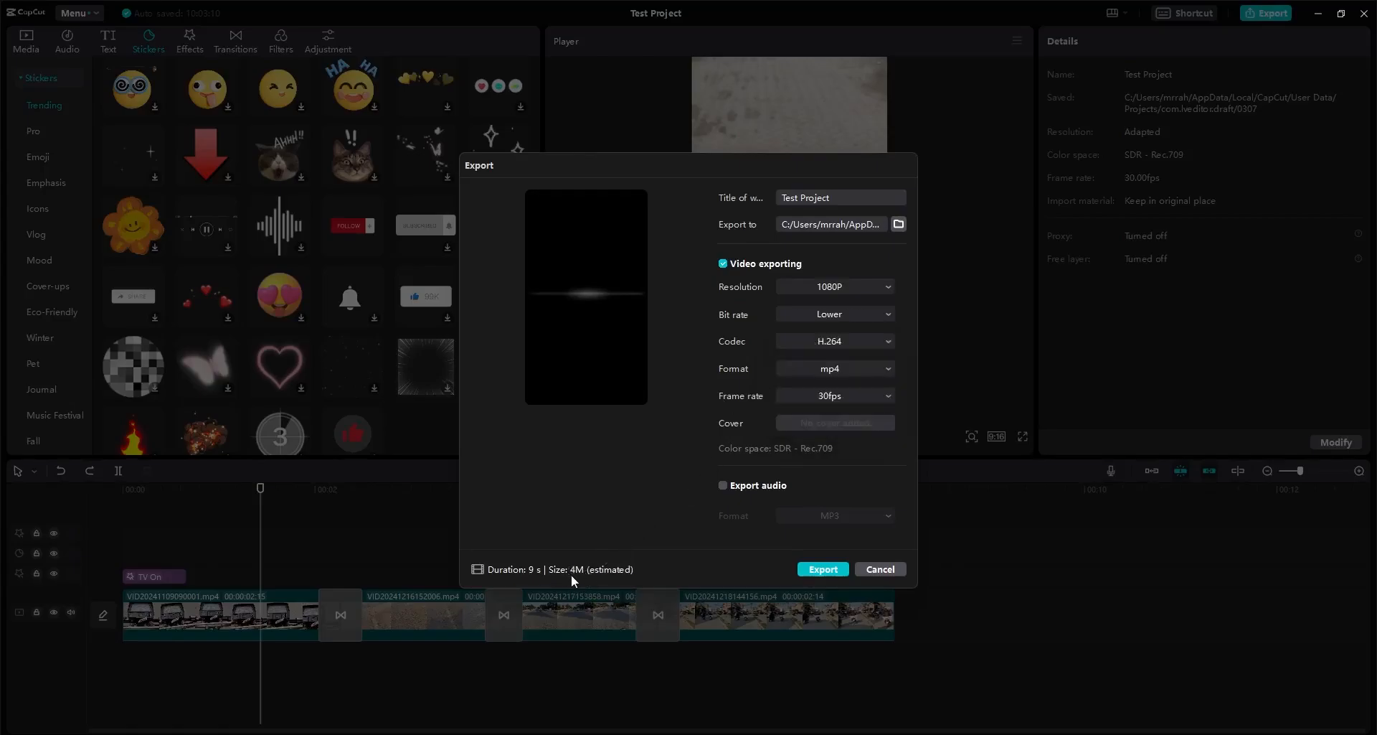
{"action": "left_click", "coordinate": [841, 313]}
{"action": "left_click", "coordinate": [840, 386]}
{"action": "left_click", "coordinate": [849, 316]}
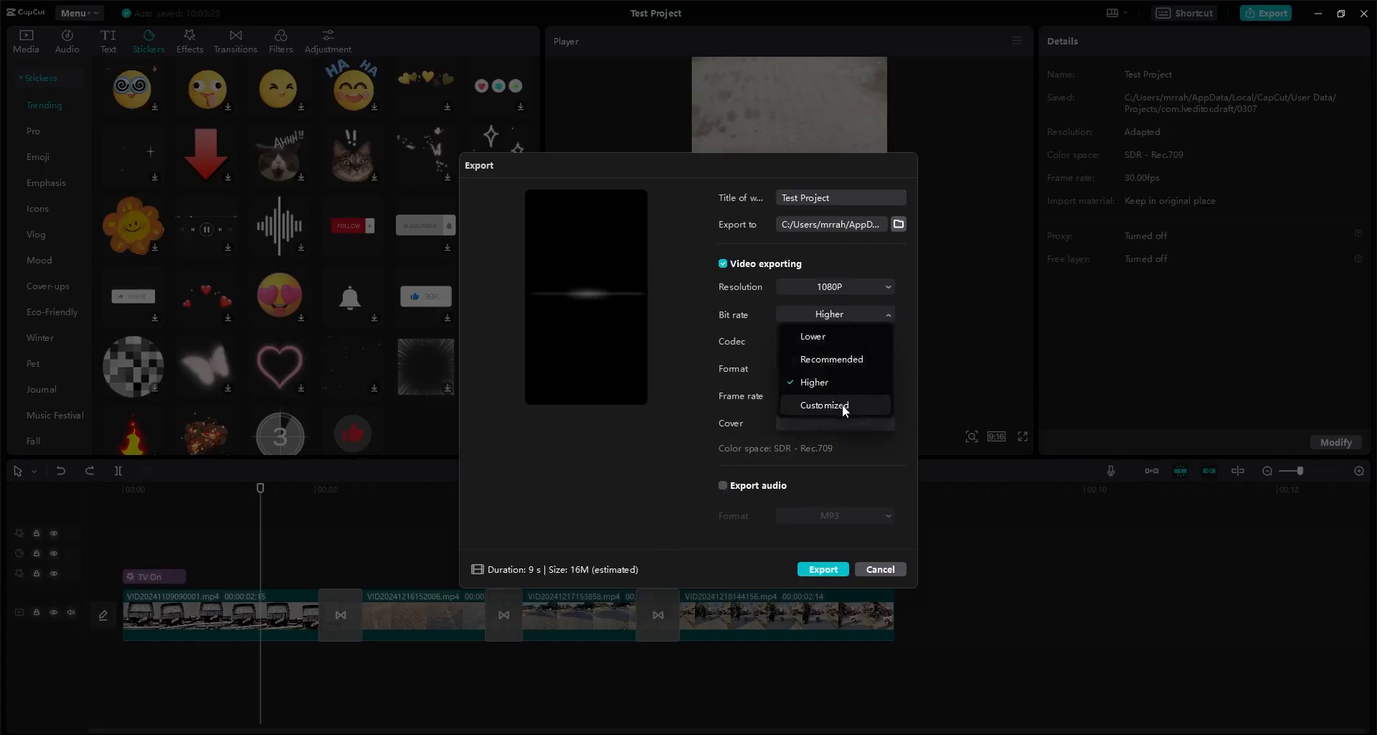
{"action": "left_click", "coordinate": [842, 403]}
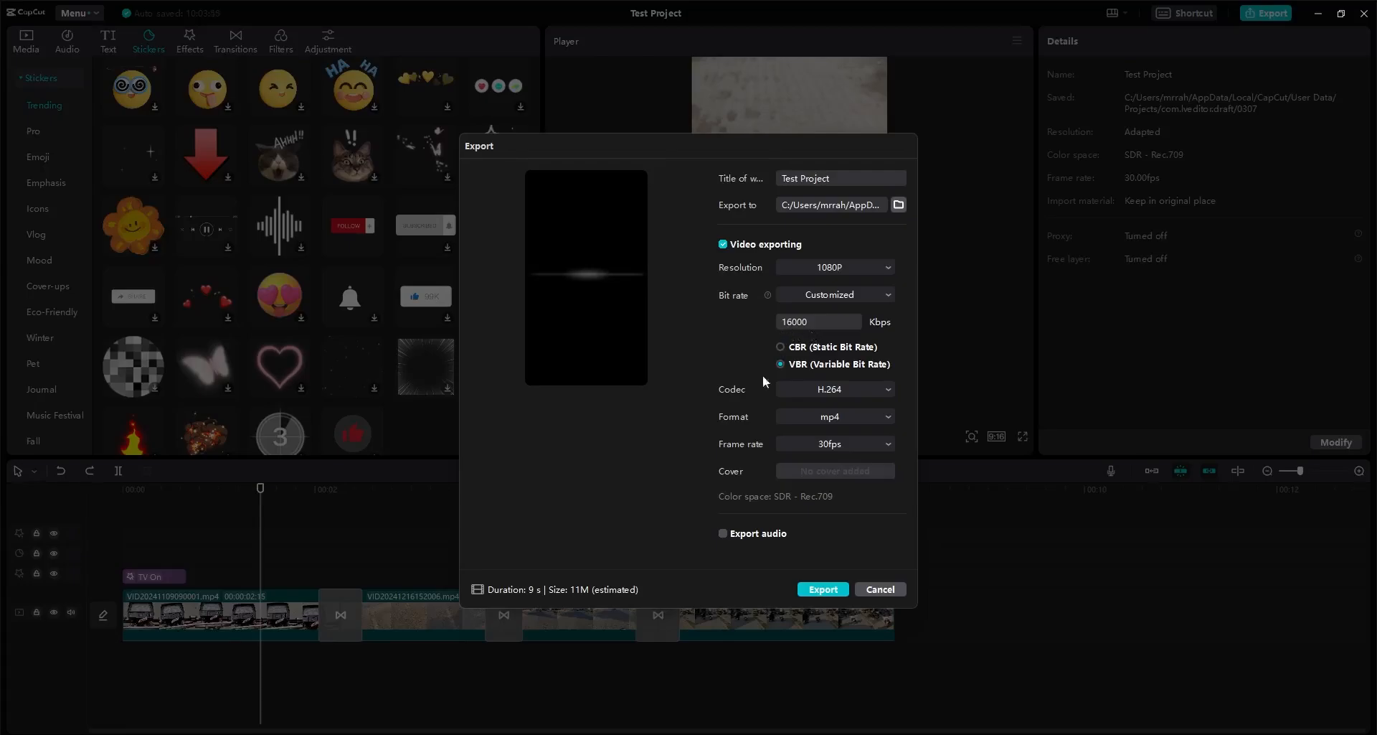
{"action": "left_click", "coordinate": [823, 294]}
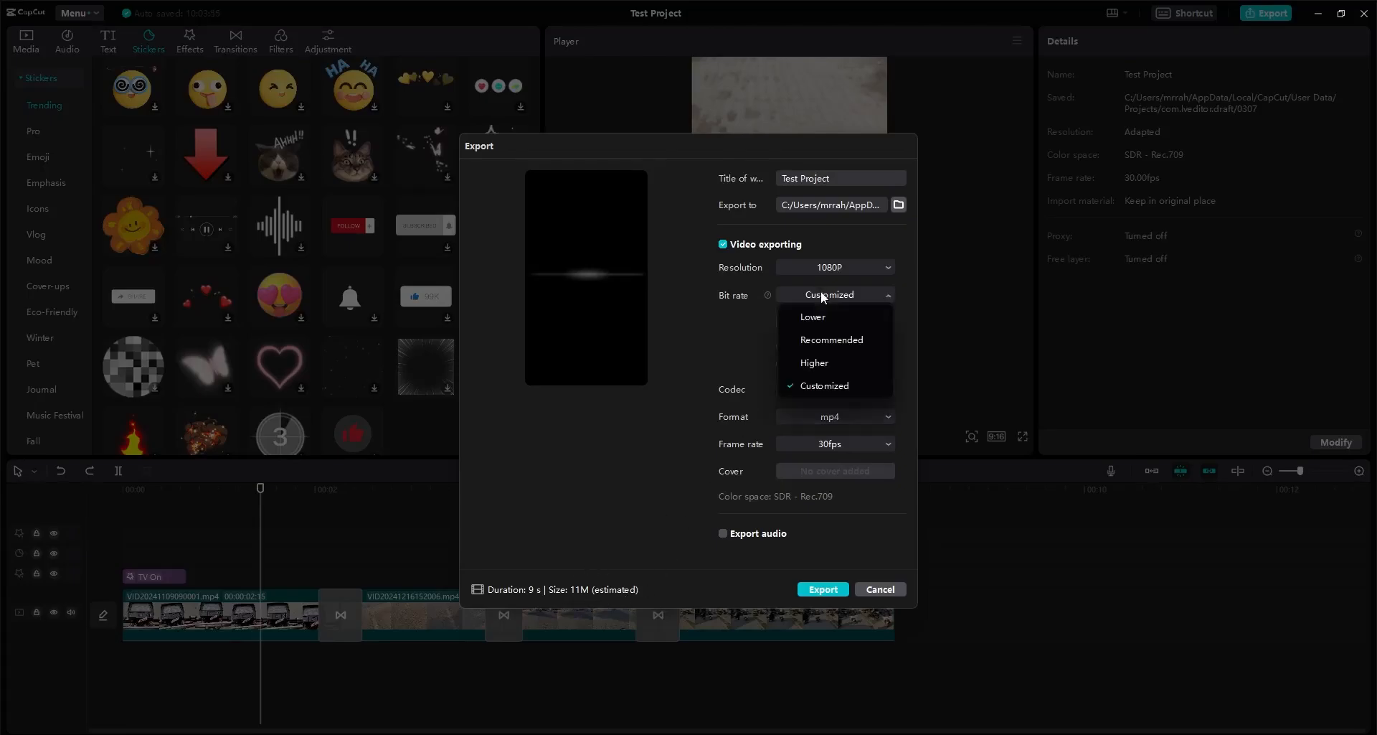
{"action": "left_click", "coordinate": [834, 340]}
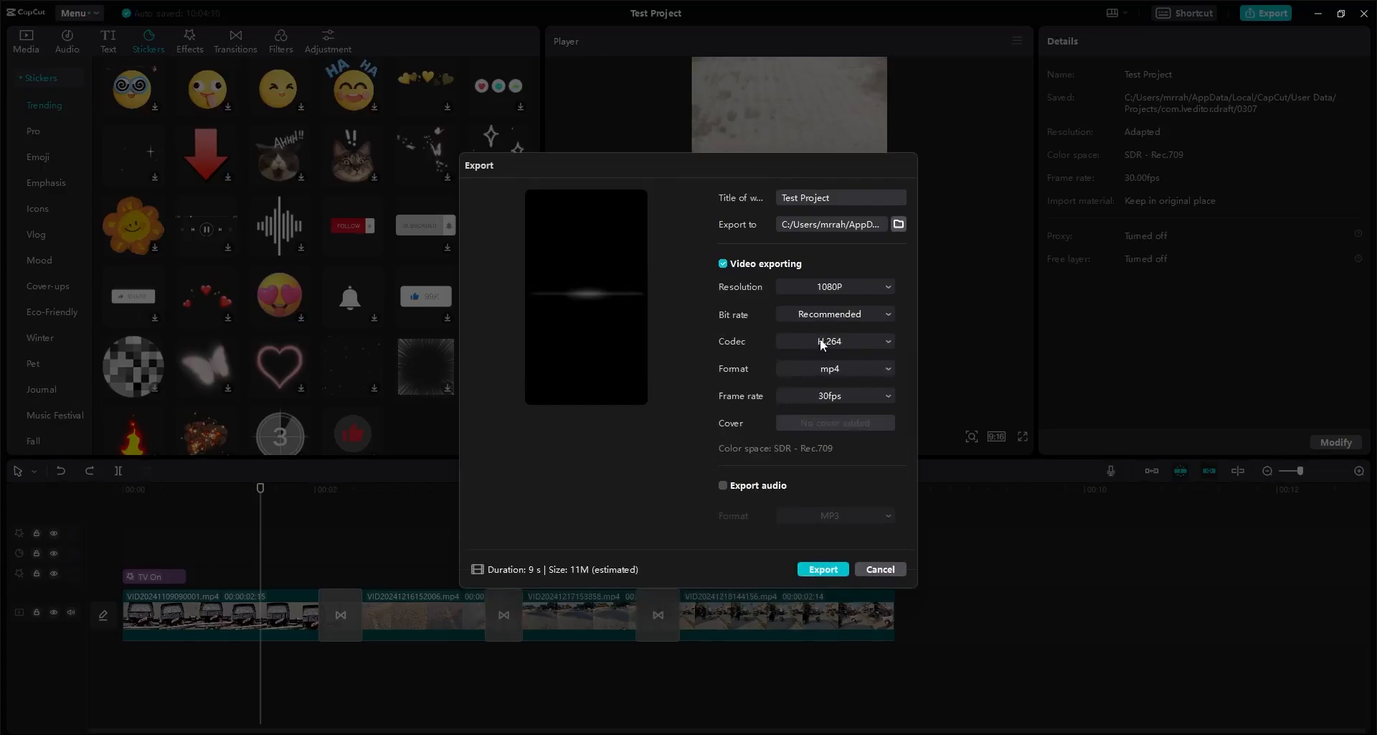
Step: Review the available export codecs and file formats, keeping H.264 and mp4
{"action": "left_click", "coordinate": [821, 342]}
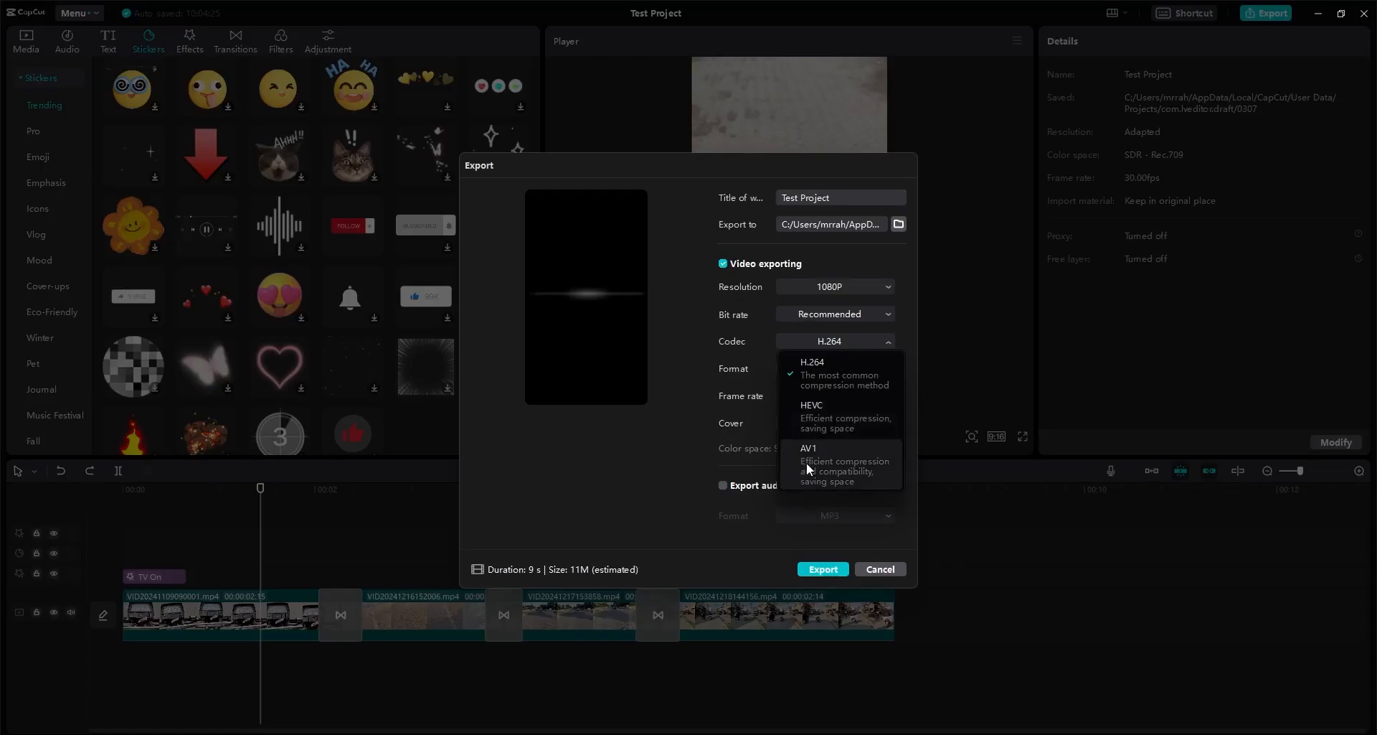
{"action": "left_click", "coordinate": [821, 377]}
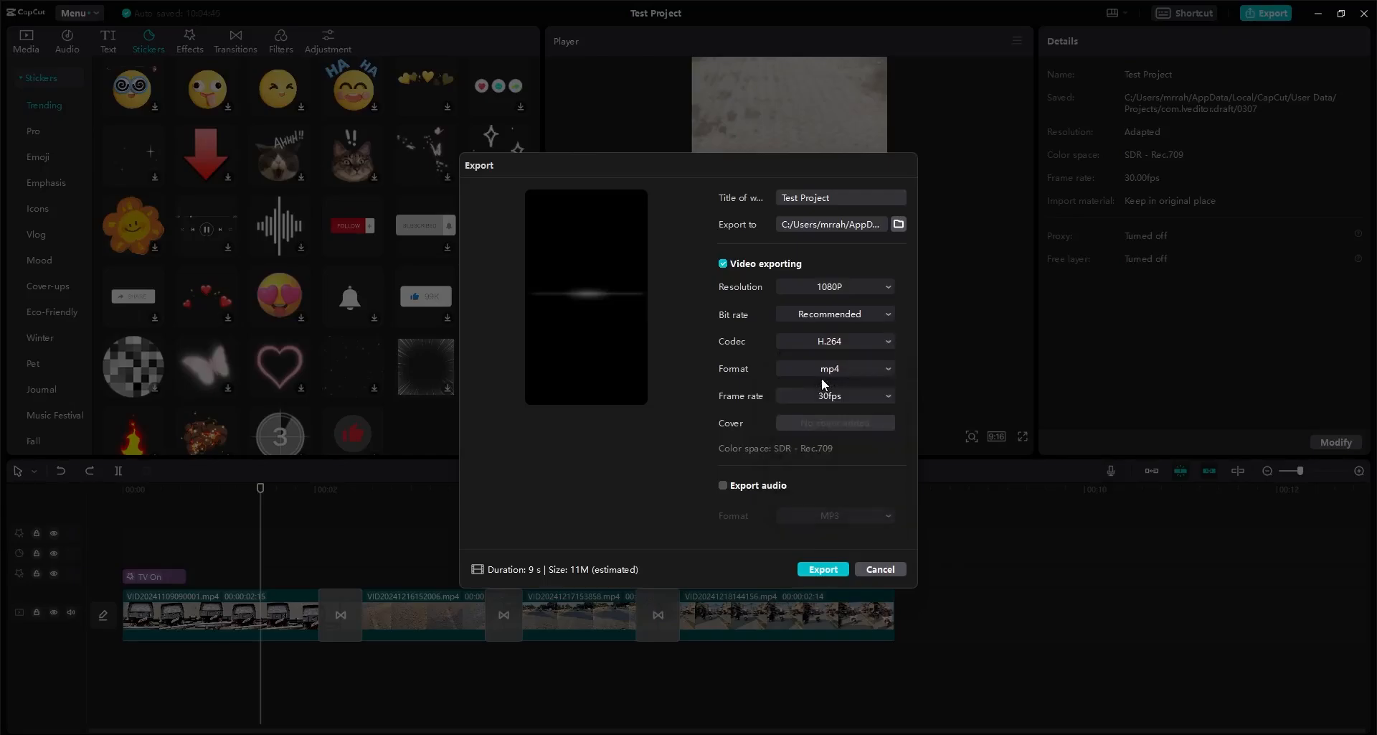
{"action": "left_click", "coordinate": [838, 369]}
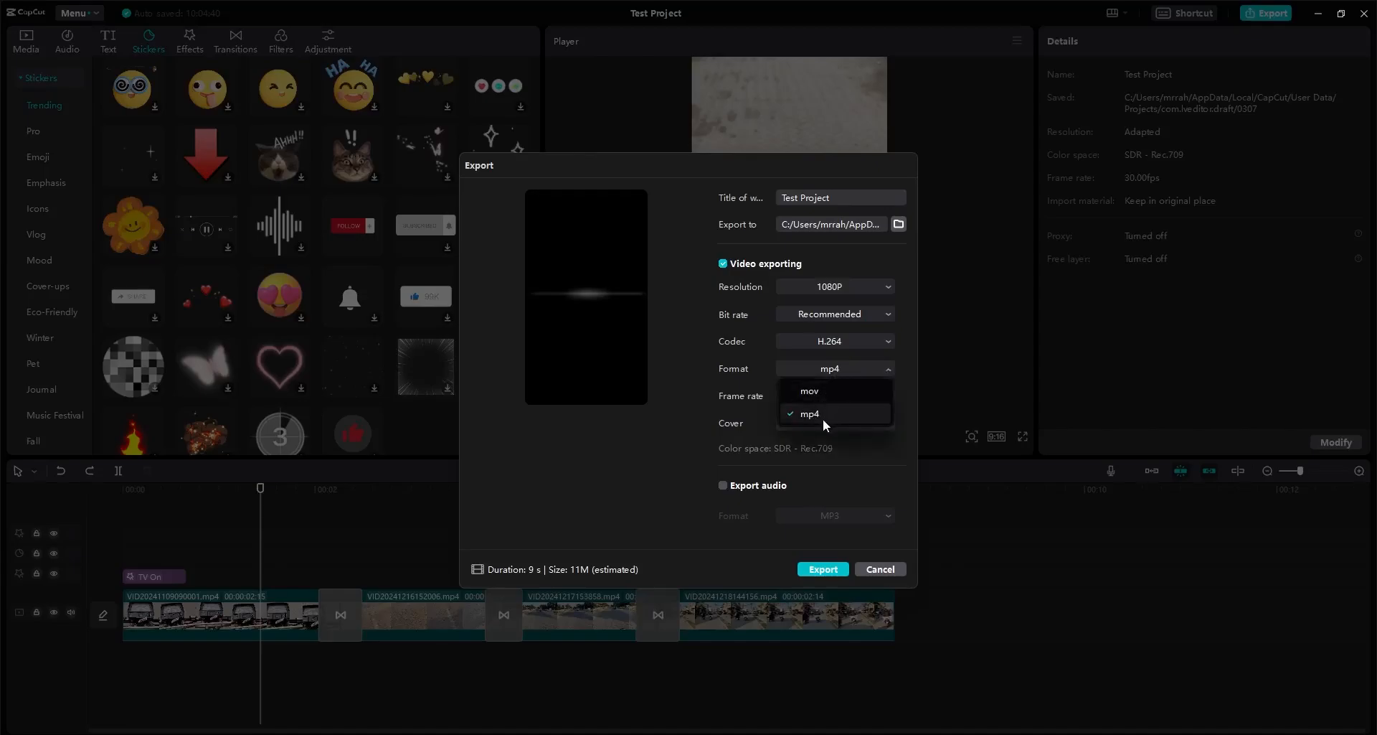
{"action": "left_click", "coordinate": [854, 368]}
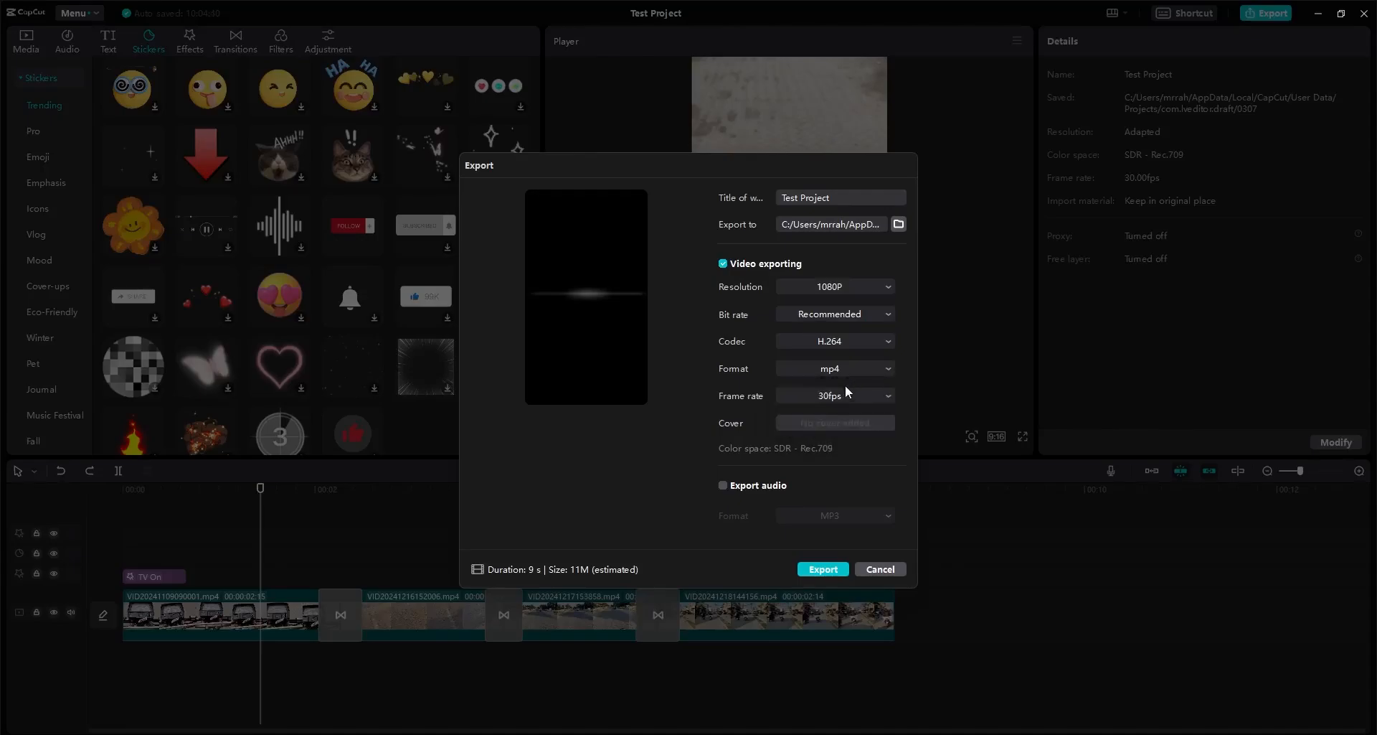
Step: Review the available export frame rates, keeping 30fps
{"action": "left_click", "coordinate": [836, 399]}
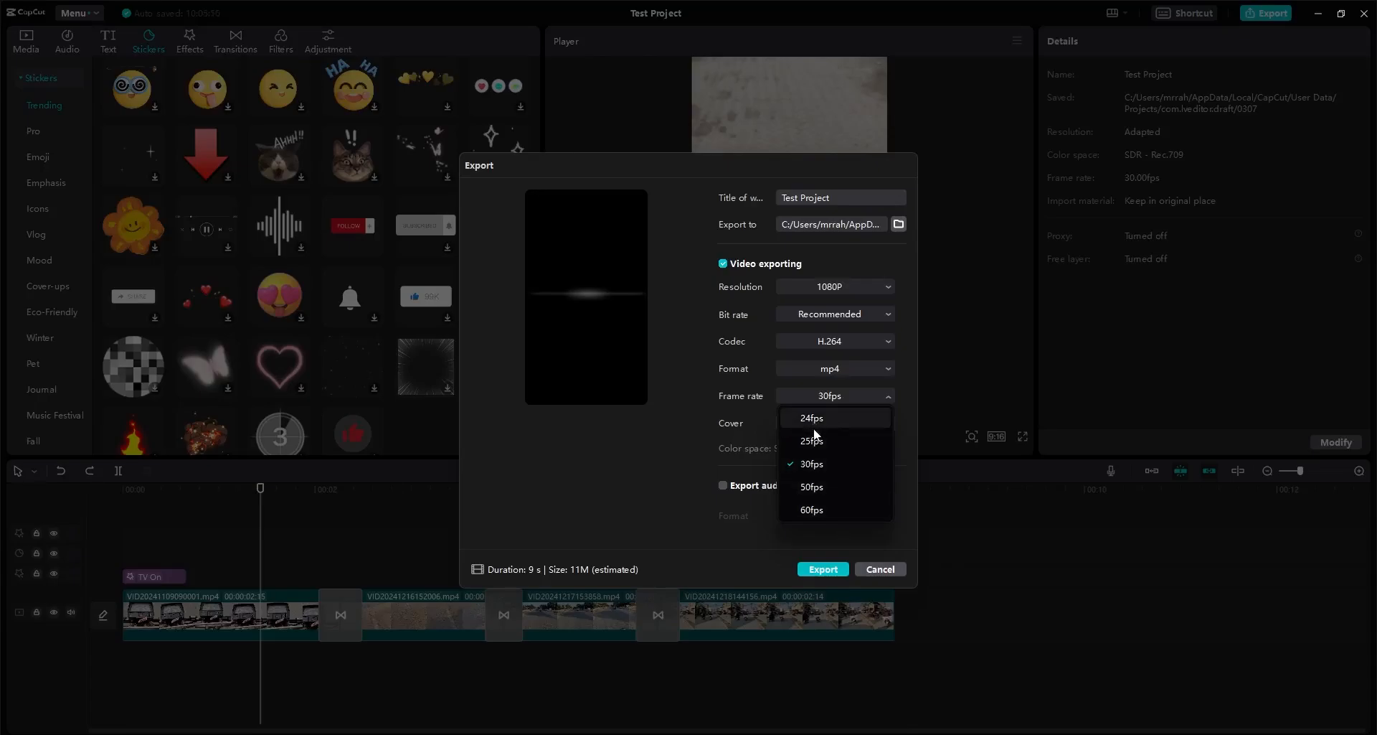
{"action": "left_click", "coordinate": [813, 464]}
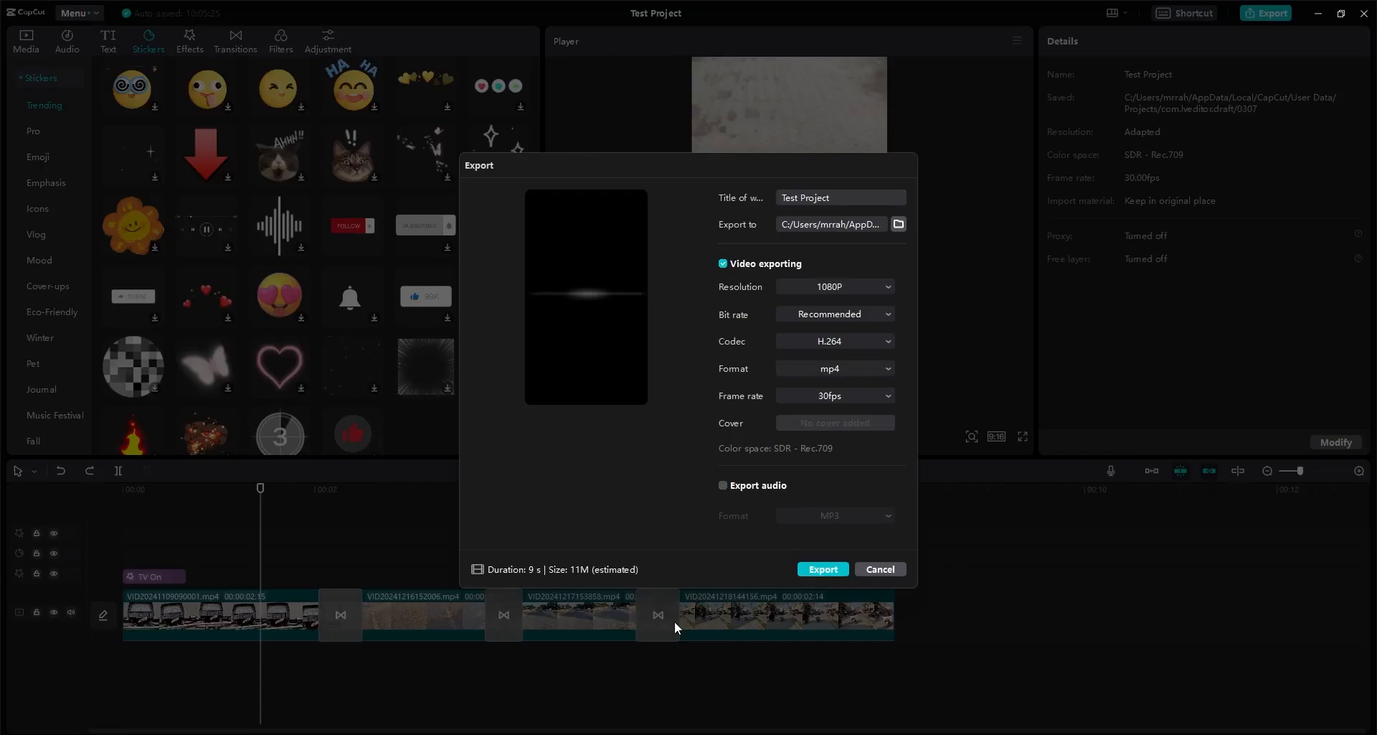
Step: Try audio-only and combined audio export, review the audio formats keeping MP3, and leave only video export enabled
{"action": "left_click", "coordinate": [723, 486]}
{"action": "left_click", "coordinate": [723, 264]}
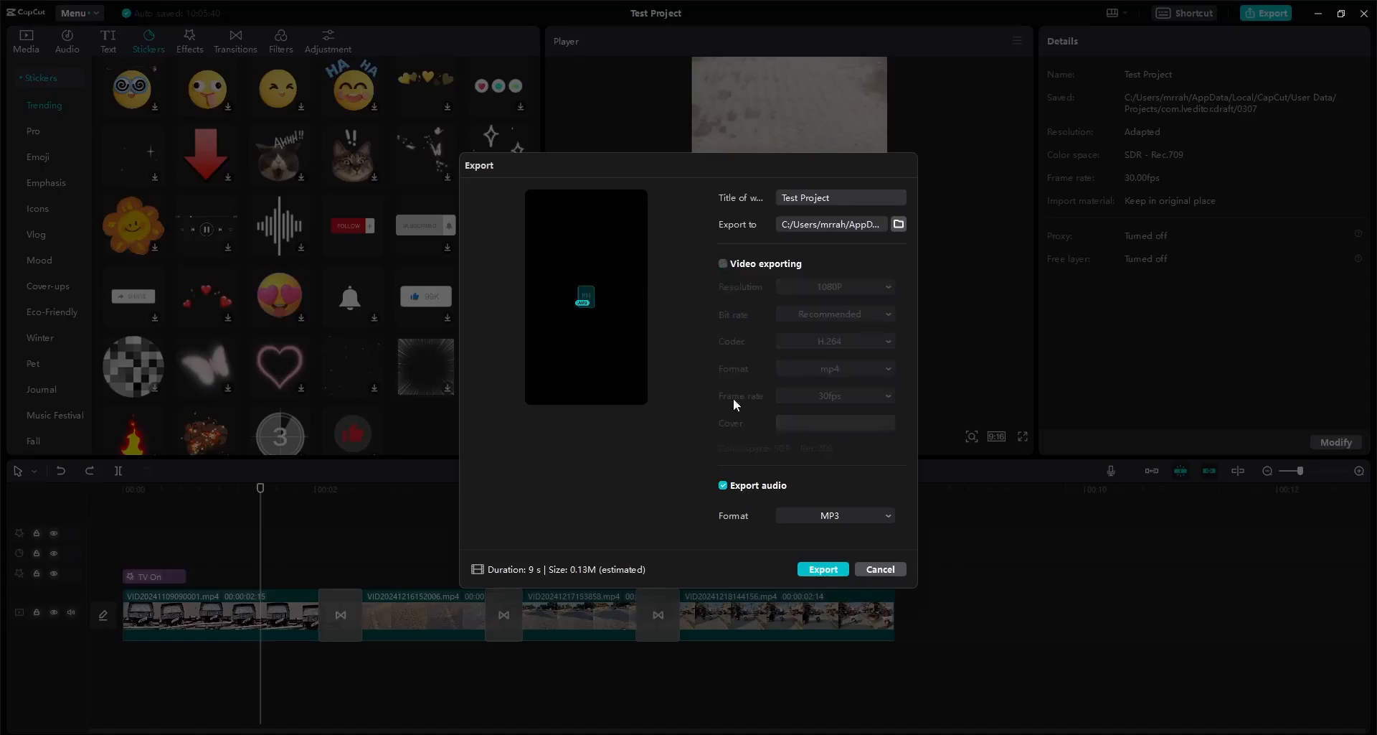
{"action": "left_click", "coordinate": [723, 264]}
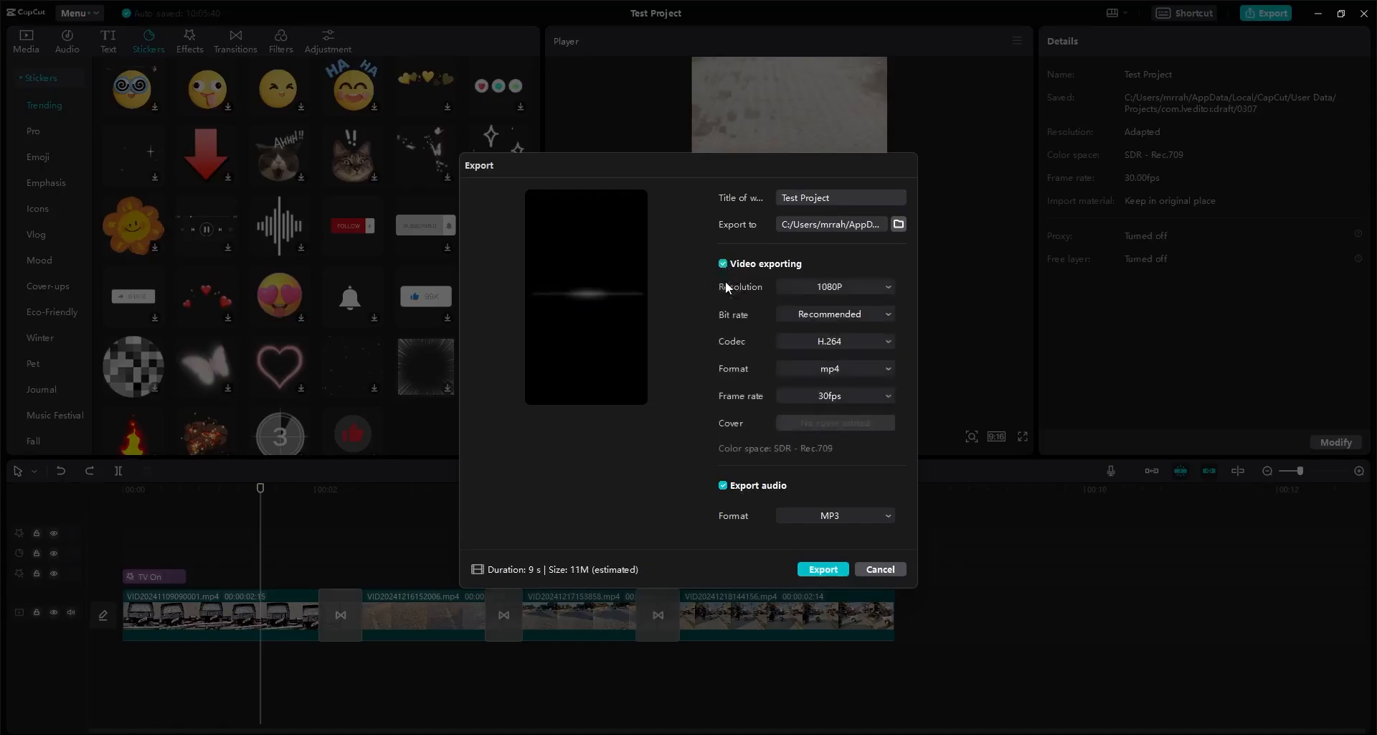
{"action": "left_click", "coordinate": [825, 516]}
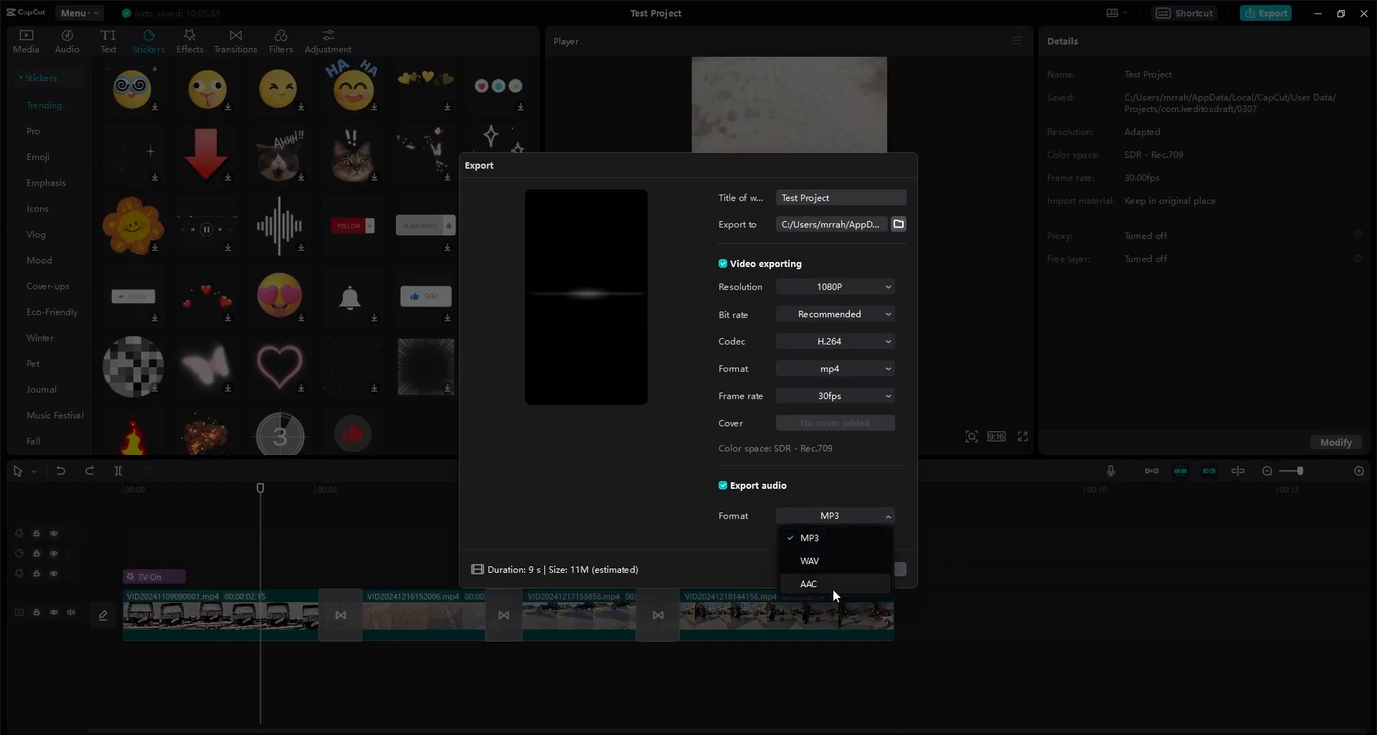
{"action": "left_click", "coordinate": [838, 511]}
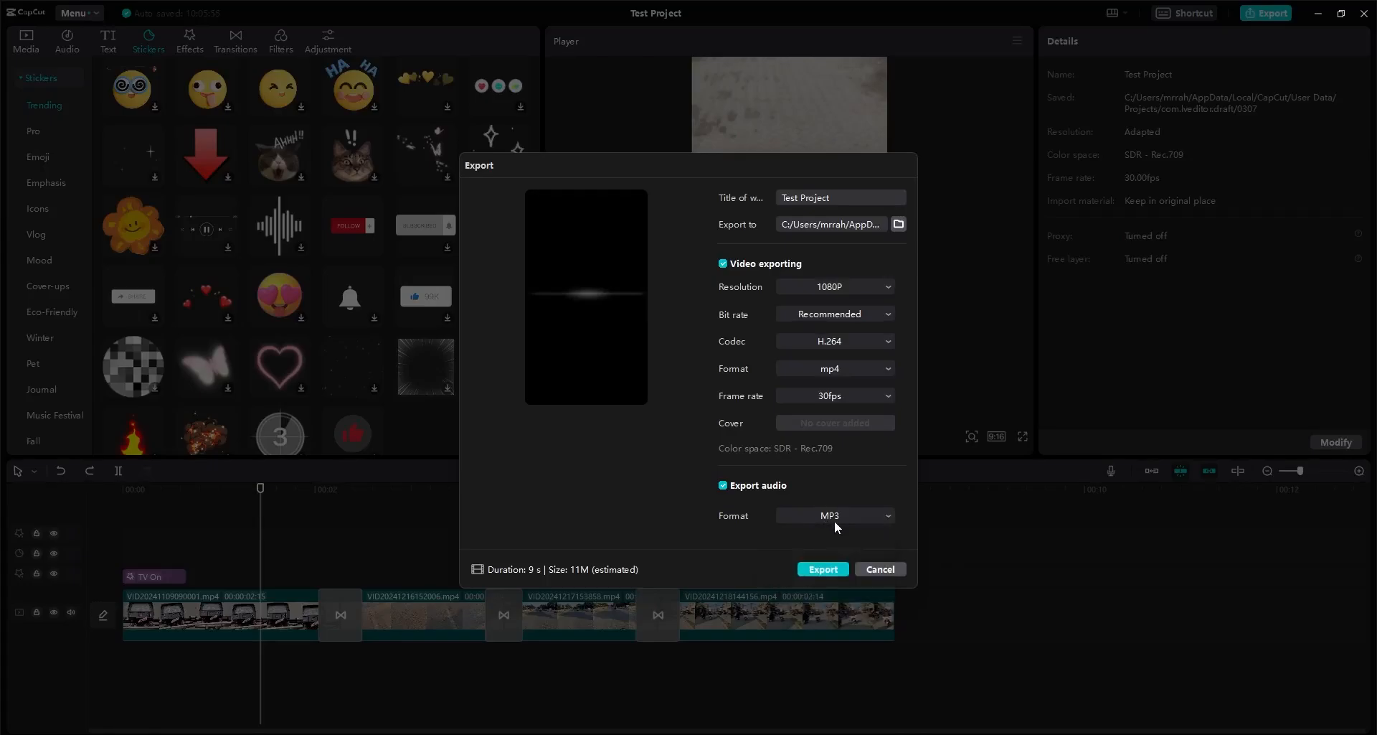
{"action": "left_click", "coordinate": [836, 518]}
{"action": "left_click", "coordinate": [842, 515]}
{"action": "left_click", "coordinate": [724, 486]}
Step: Export the project as a video, and play the exported Test Project file from the Videos folder
{"action": "left_click", "coordinate": [824, 568]}
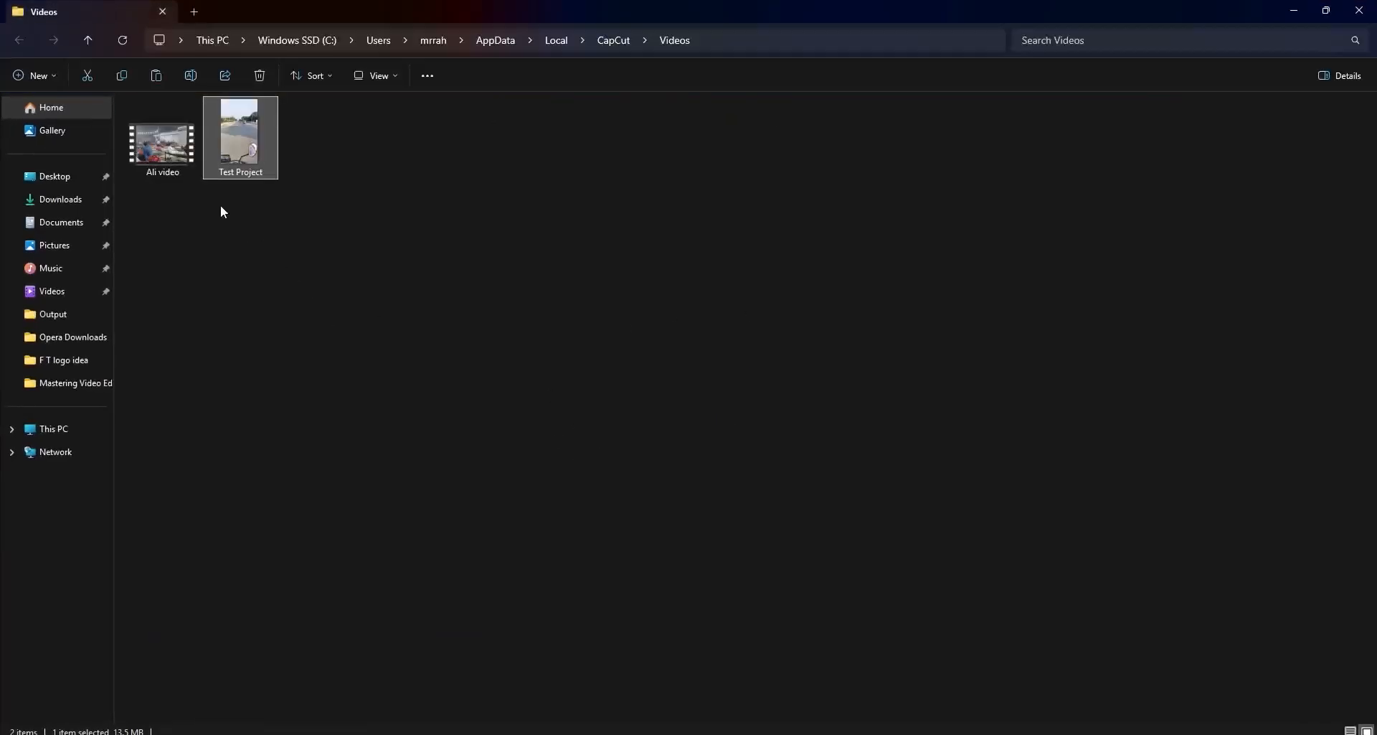
{"action": "double_click", "coordinate": [243, 157]}
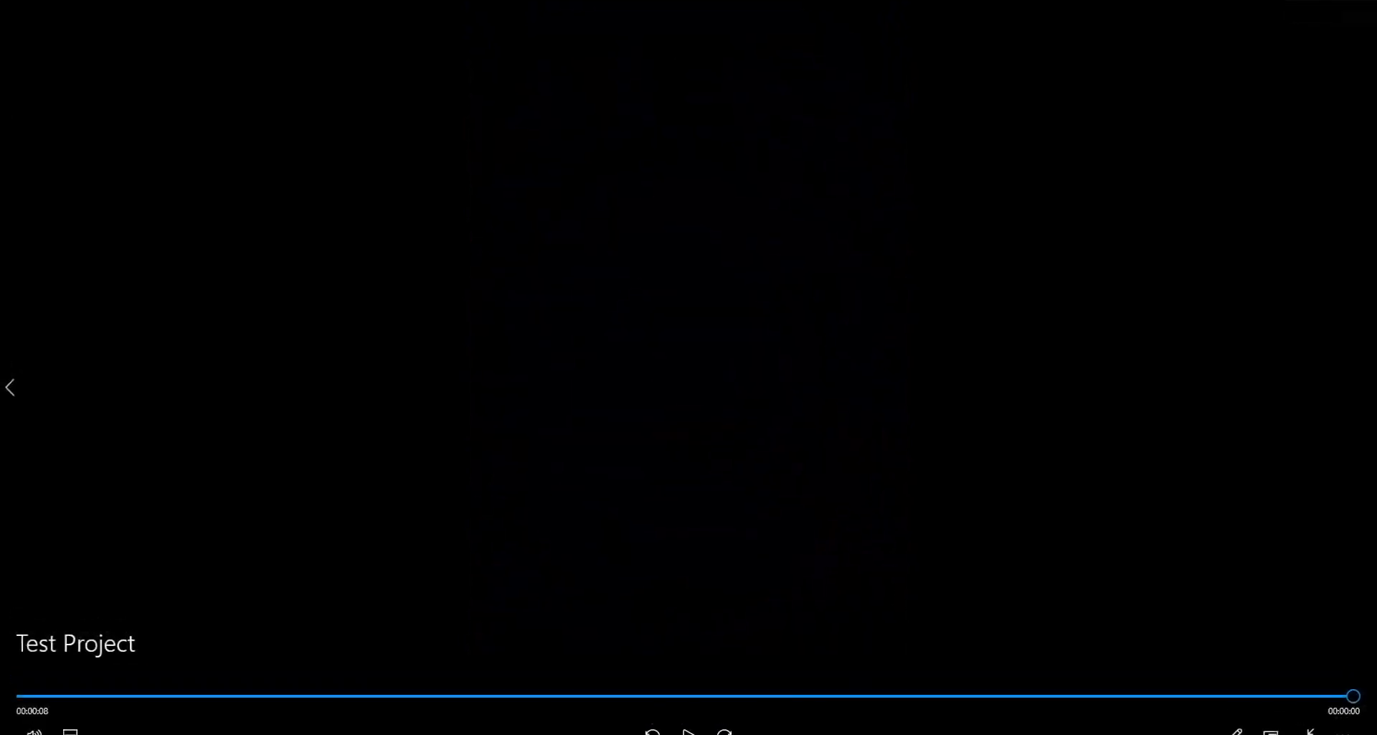
{"action": "left_click", "coordinate": [1354, 17]}
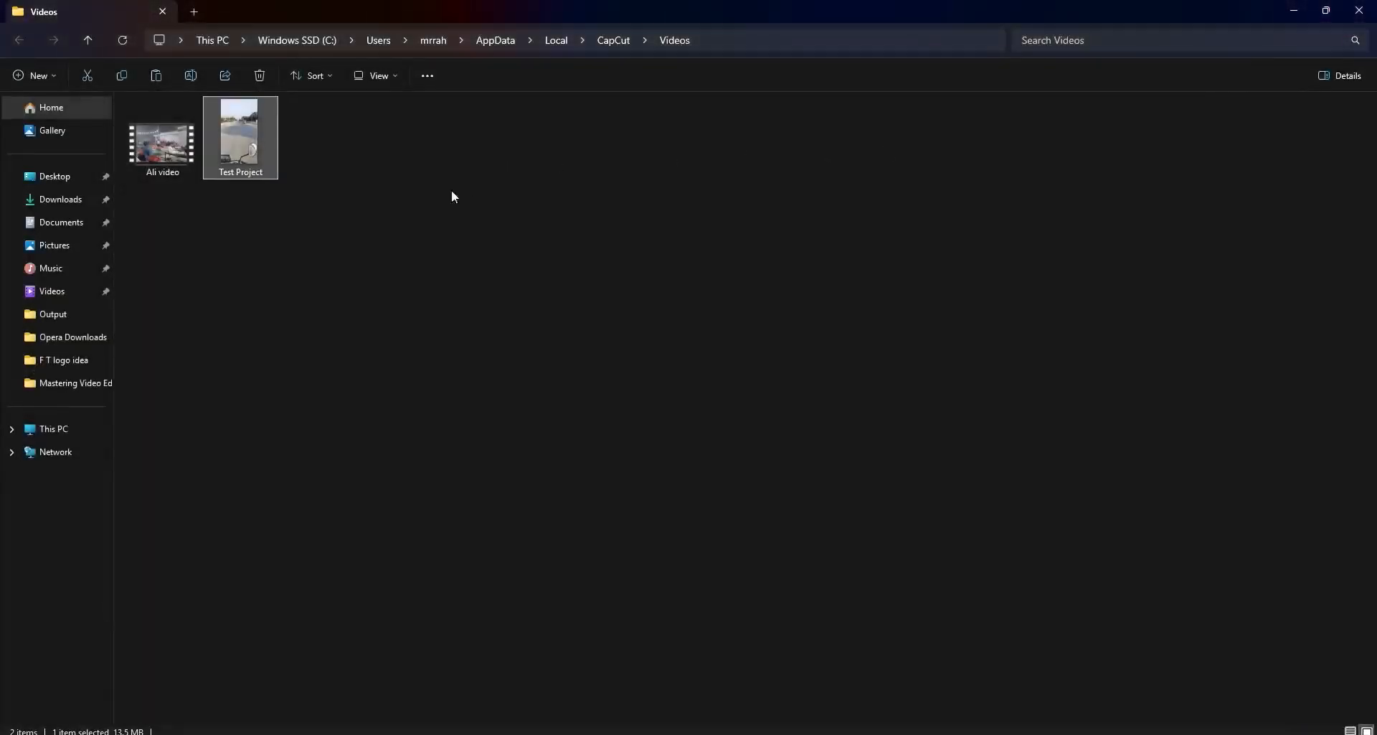
{"action": "left_click_drag", "start_coordinate": [290, 277], "coordinate": [265, 168]}
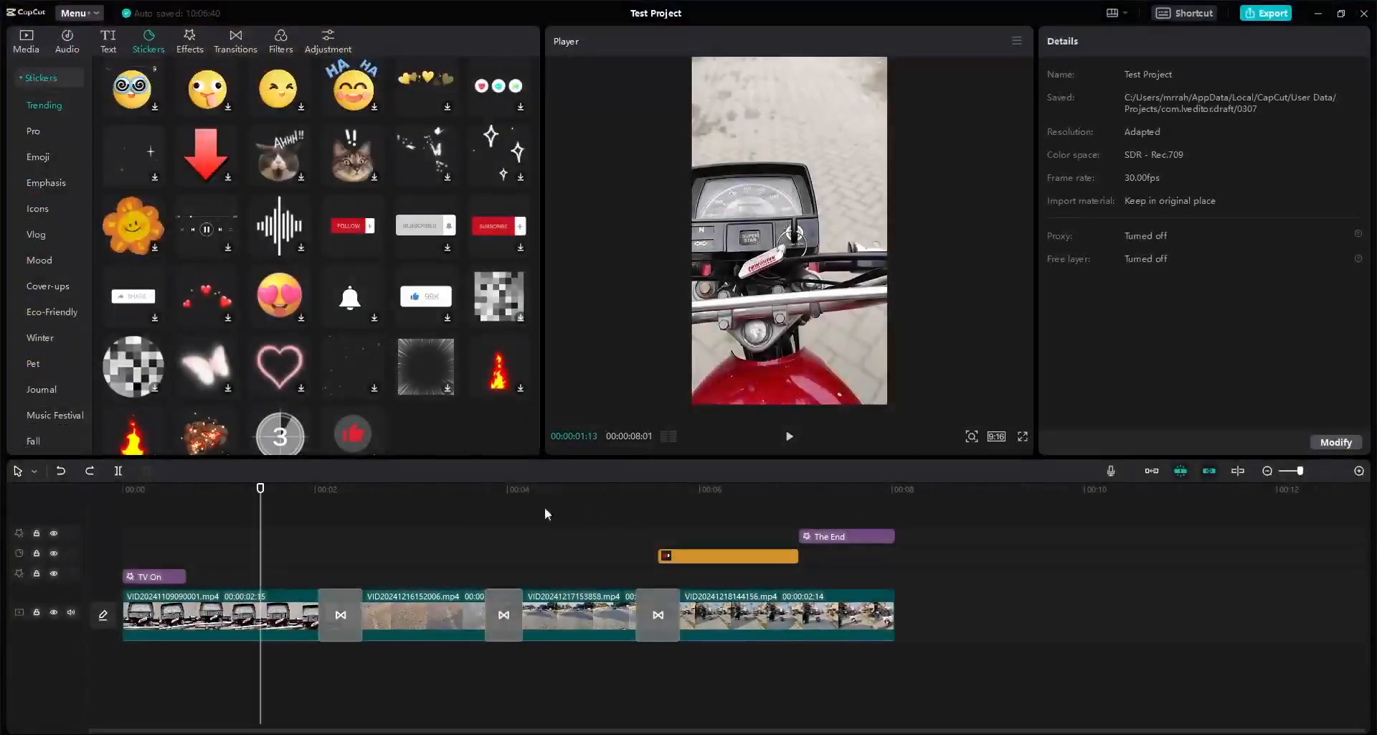
Step: Close the Test Project editor and exit CapCut
{"action": "left_click_drag", "start_coordinate": [373, 495], "coordinate": [281, 552]}
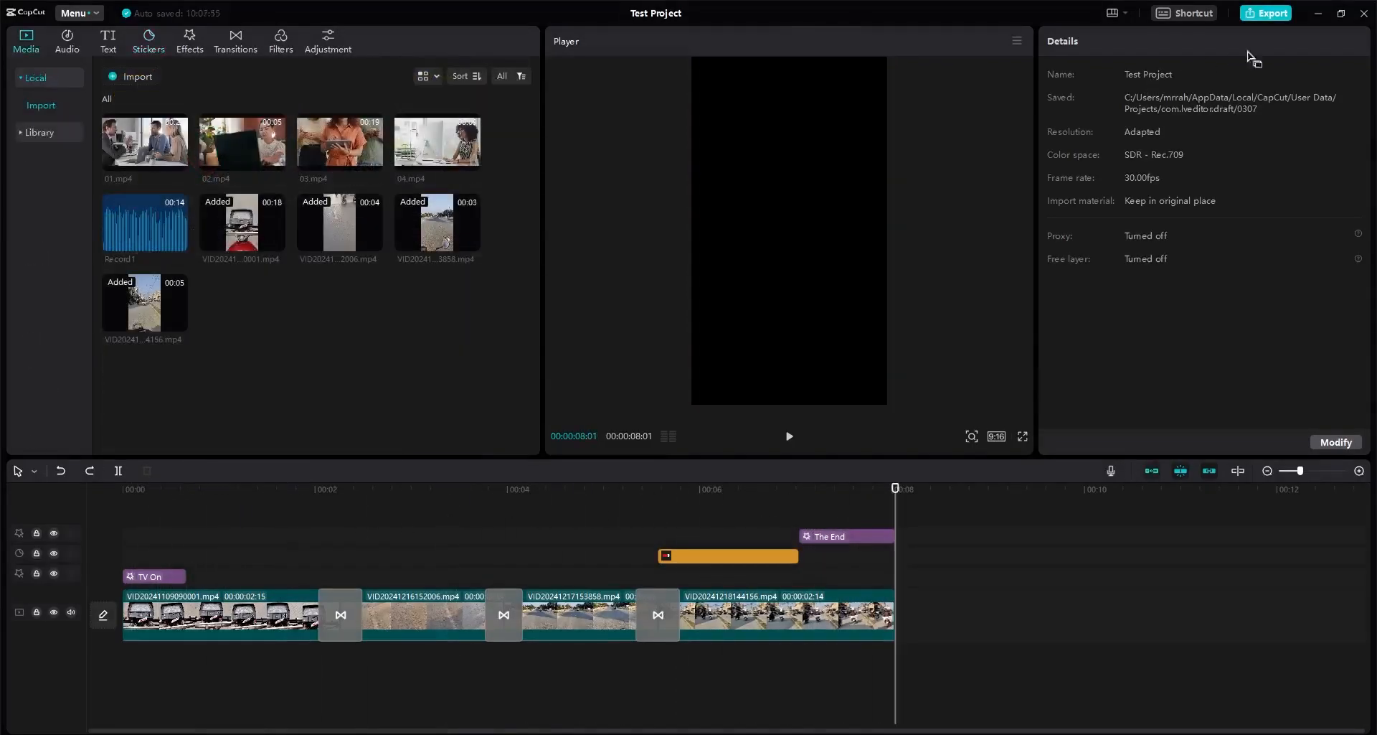
{"action": "left_click", "coordinate": [1364, 13]}
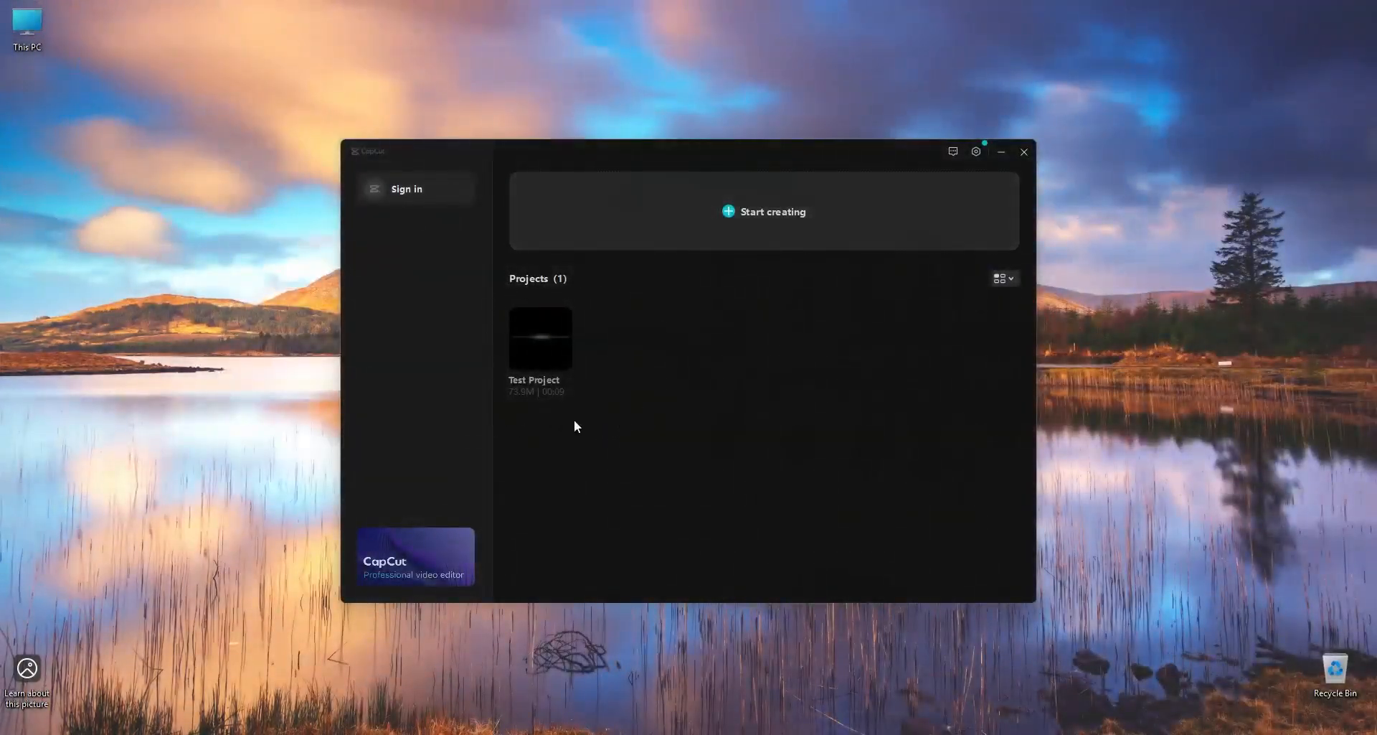
{"action": "left_click", "coordinate": [1030, 151]}
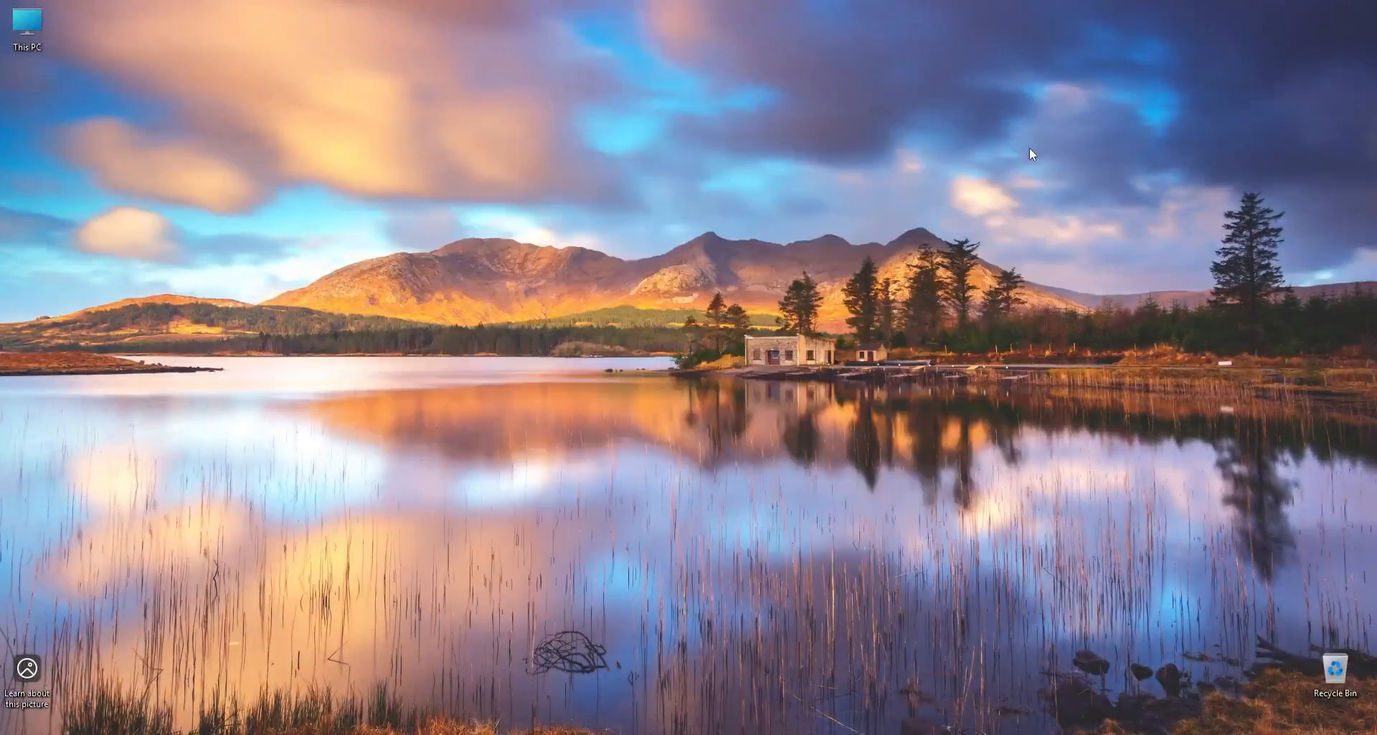
Step: Relaunch CapCut by searching the system for "cap", and open Test Project from the project list
{"action": "key", "text": "super"}
{"action": "type", "text": "cap"}
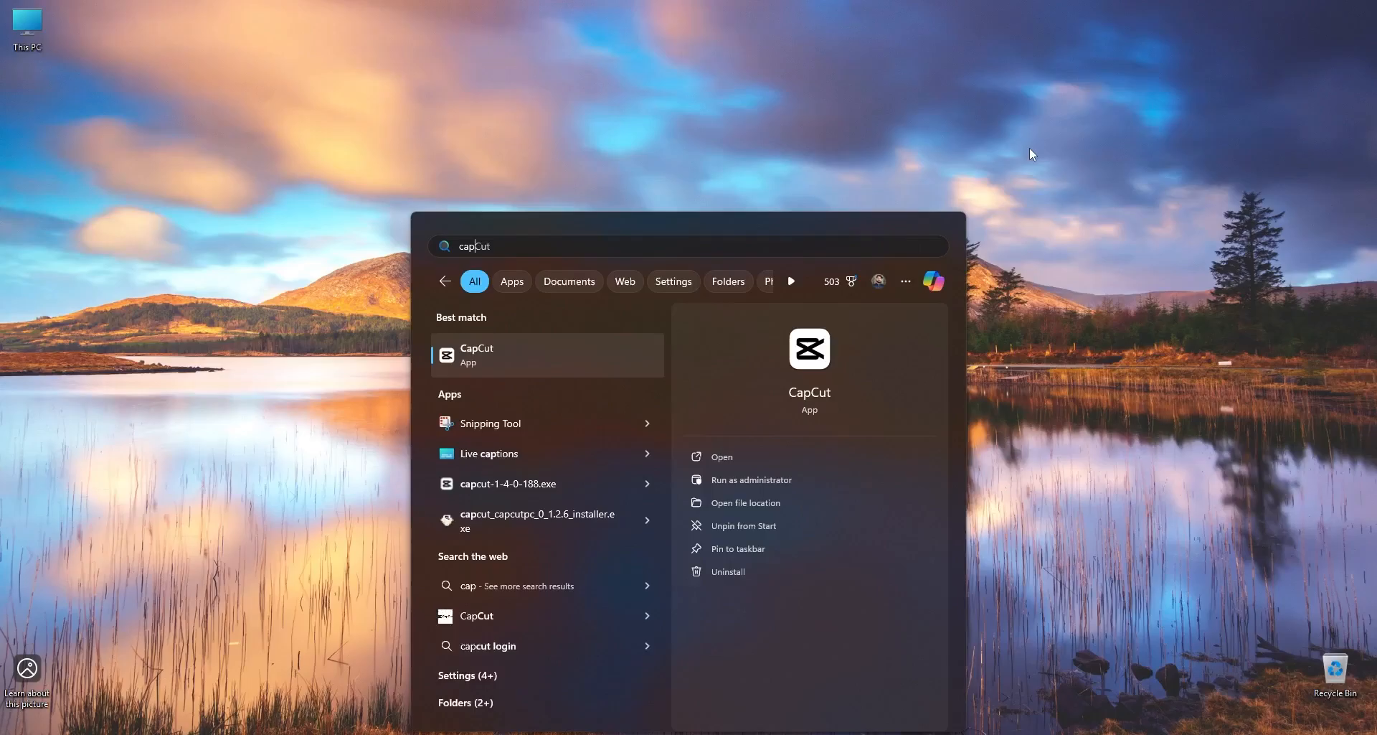
{"action": "left_click", "coordinate": [746, 457]}
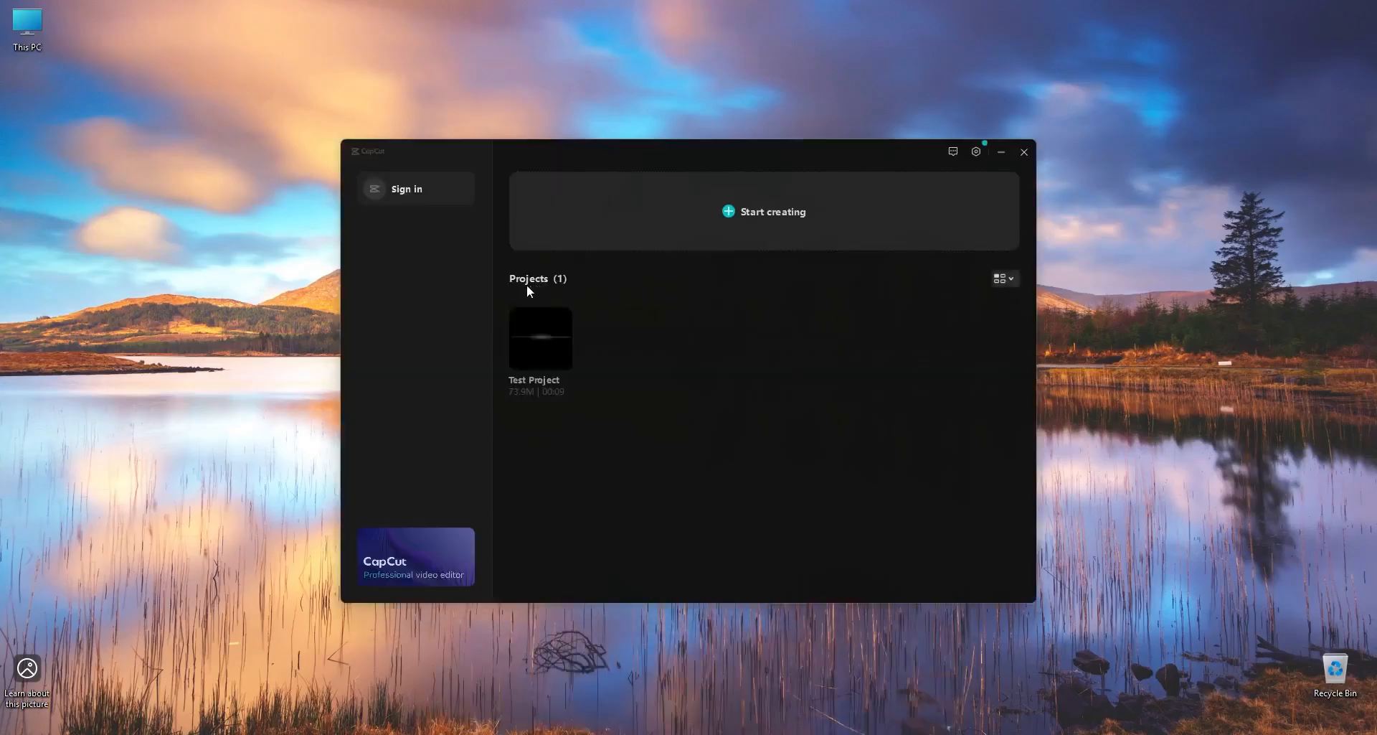
{"action": "left_click", "coordinate": [549, 346]}
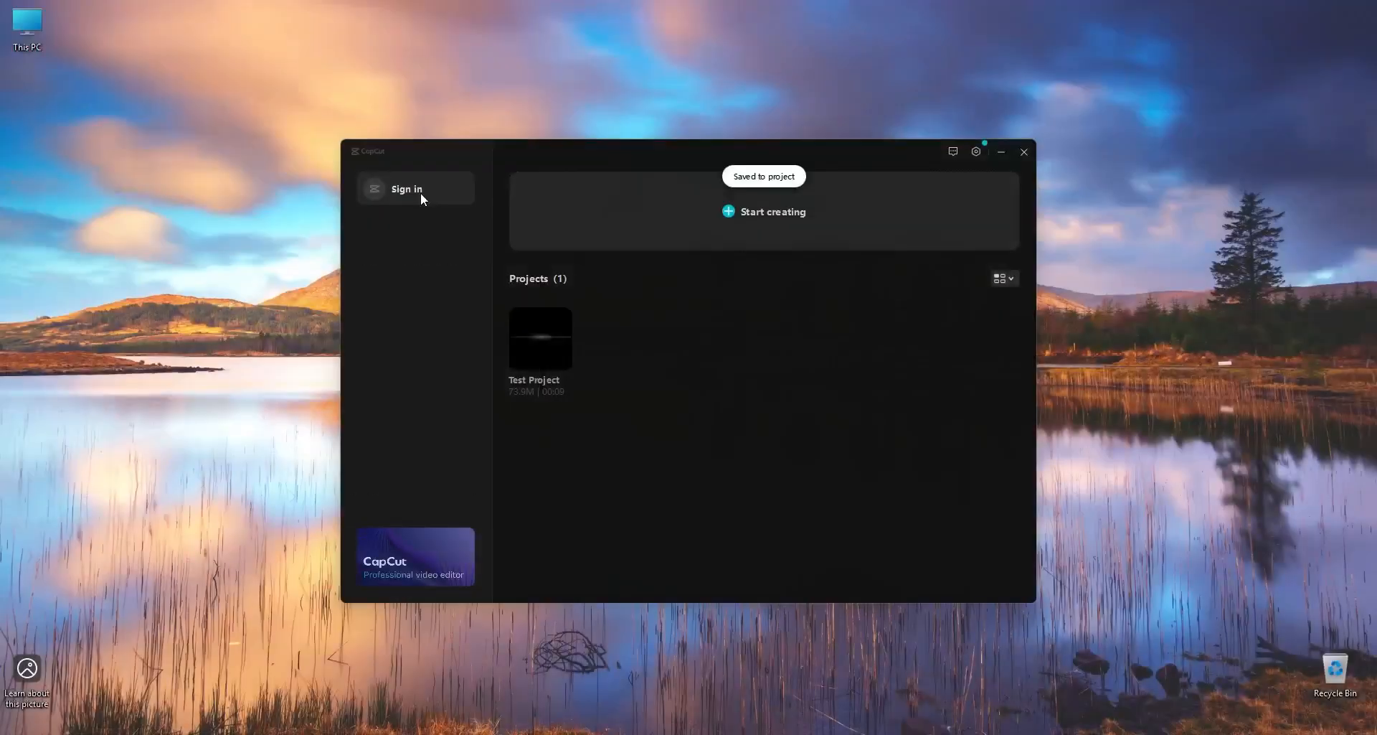
Step: Look at the sign-in options, and try the list view for the projects before returning to the grid view
{"action": "left_click", "coordinate": [420, 192]}
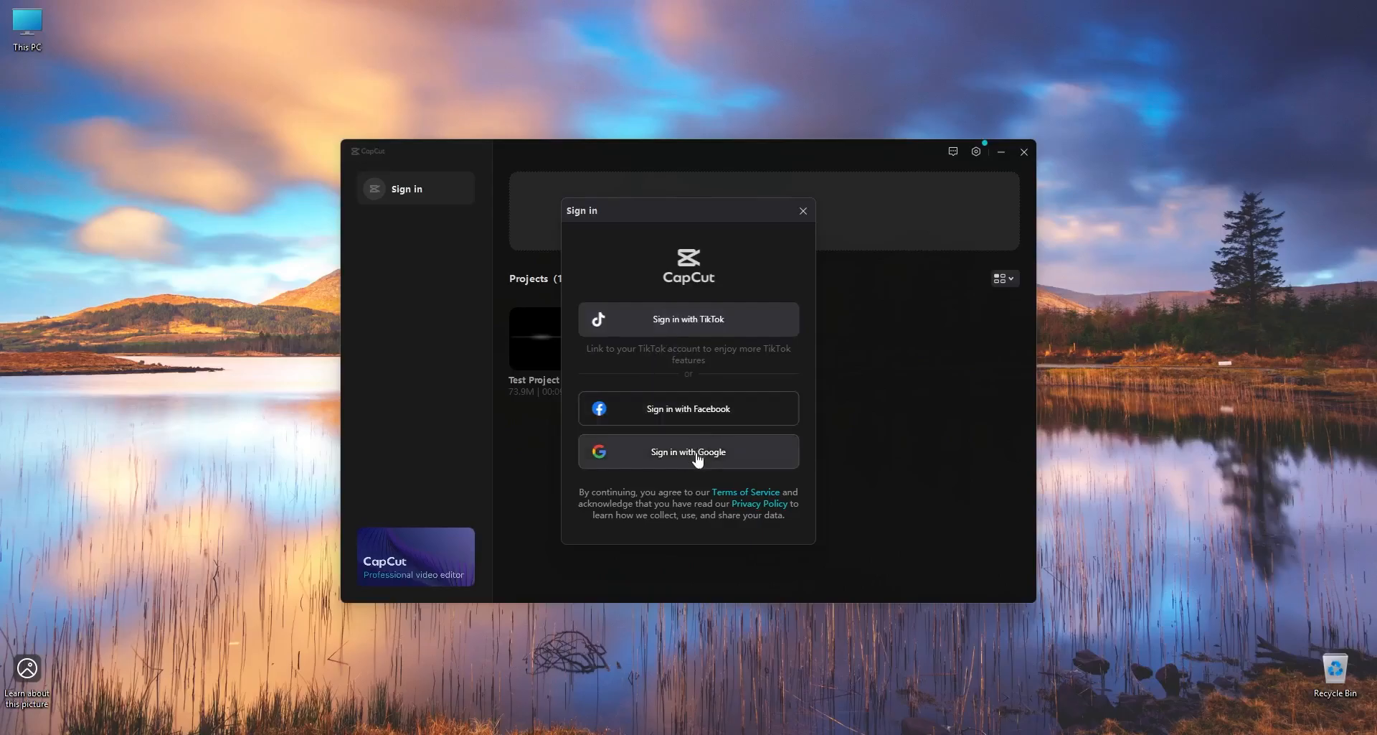
{"action": "left_click", "coordinate": [1005, 279]}
{"action": "left_click", "coordinate": [1002, 321]}
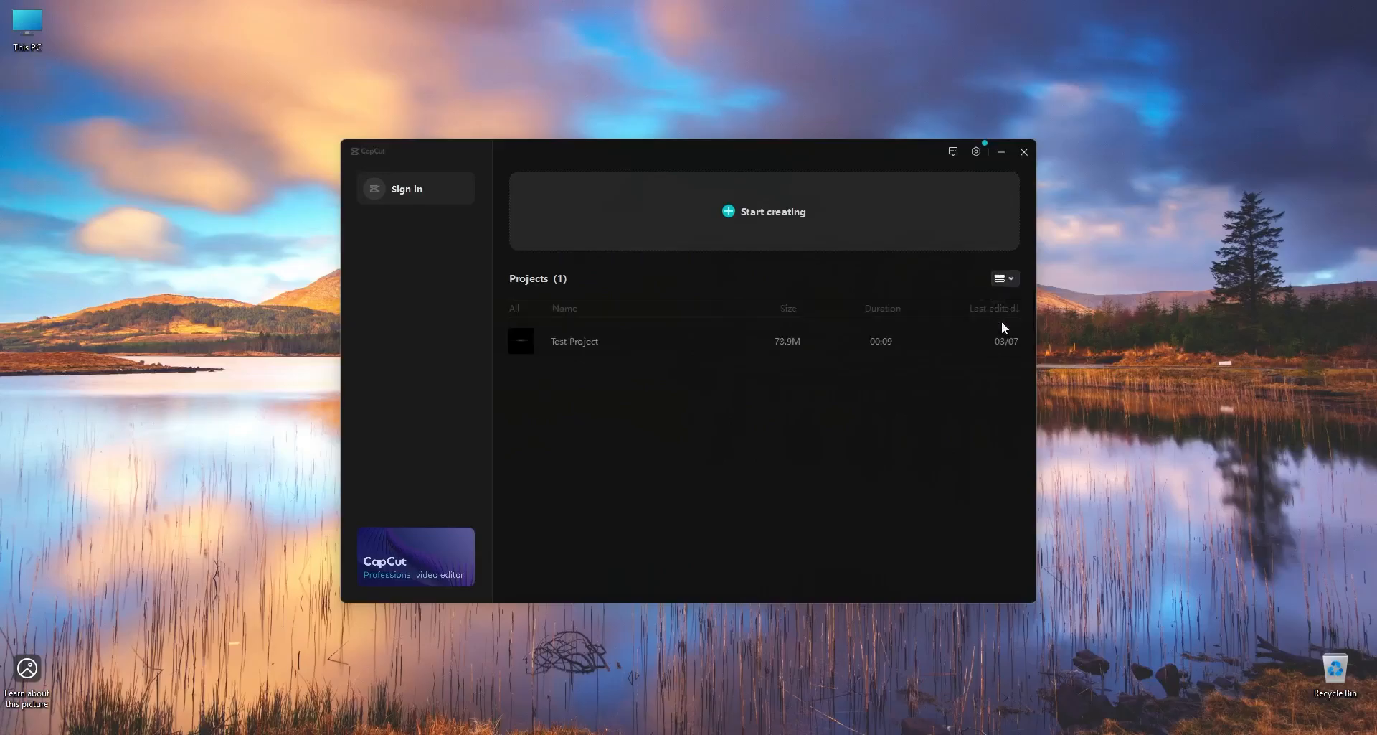
{"action": "left_click", "coordinate": [1010, 283]}
{"action": "left_click", "coordinate": [1007, 298]}
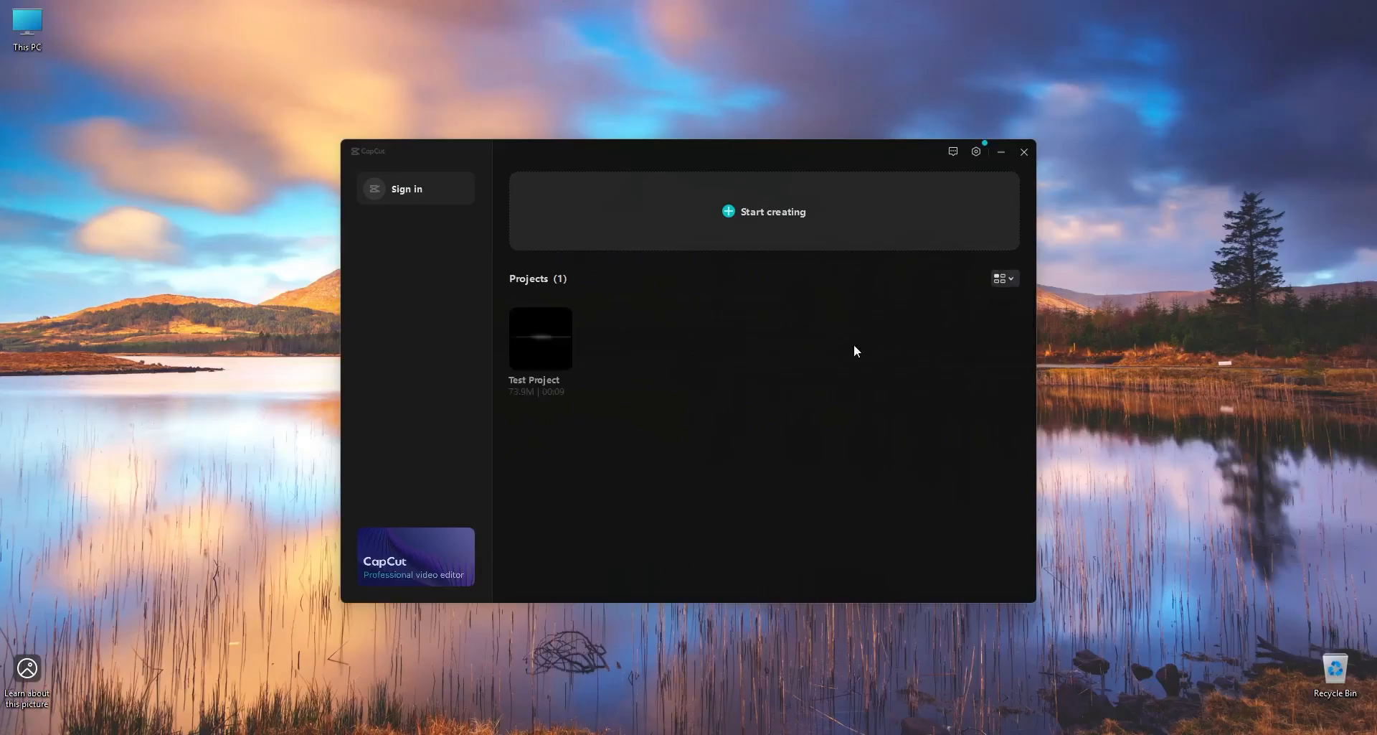
Step: Check for a version update and start installing CapCut version 5.7.1
{"action": "left_click", "coordinate": [977, 153]}
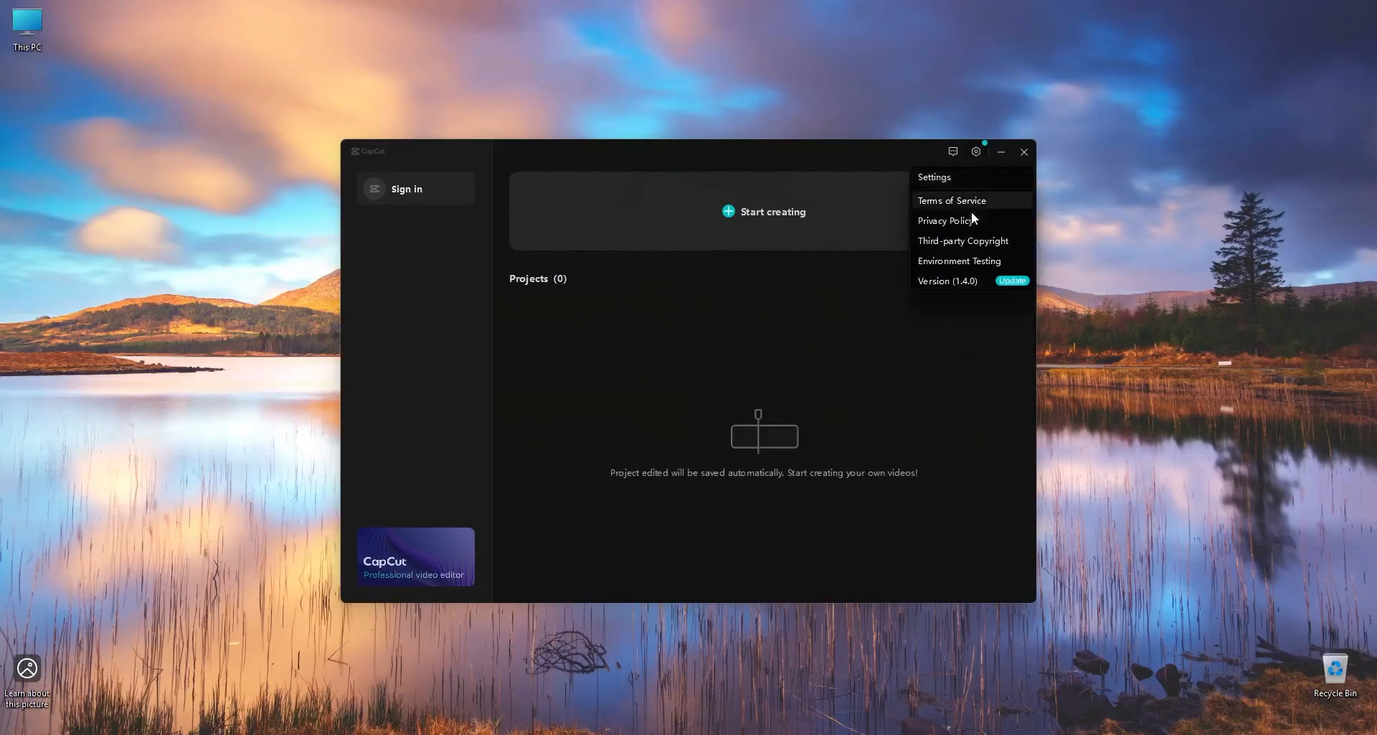
{"action": "left_click", "coordinate": [974, 281]}
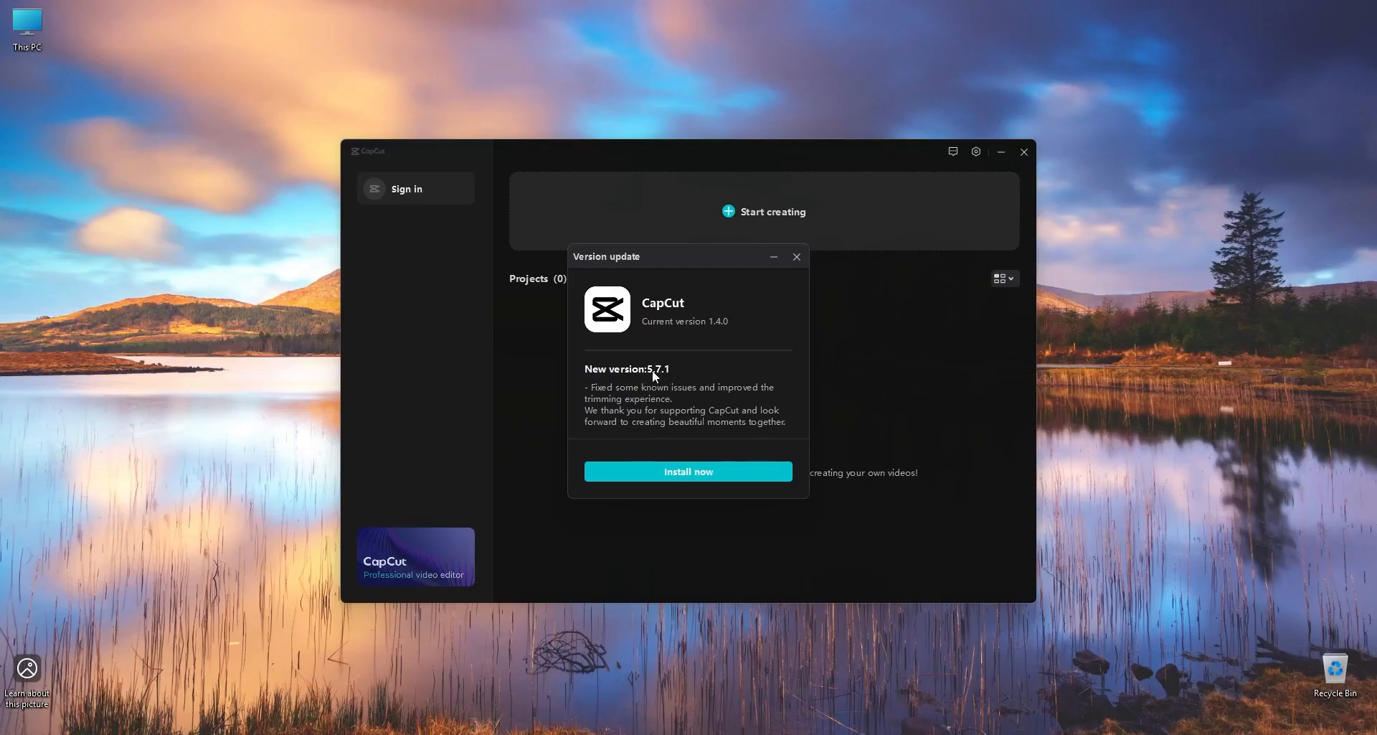
{"action": "left_click", "coordinate": [686, 472]}
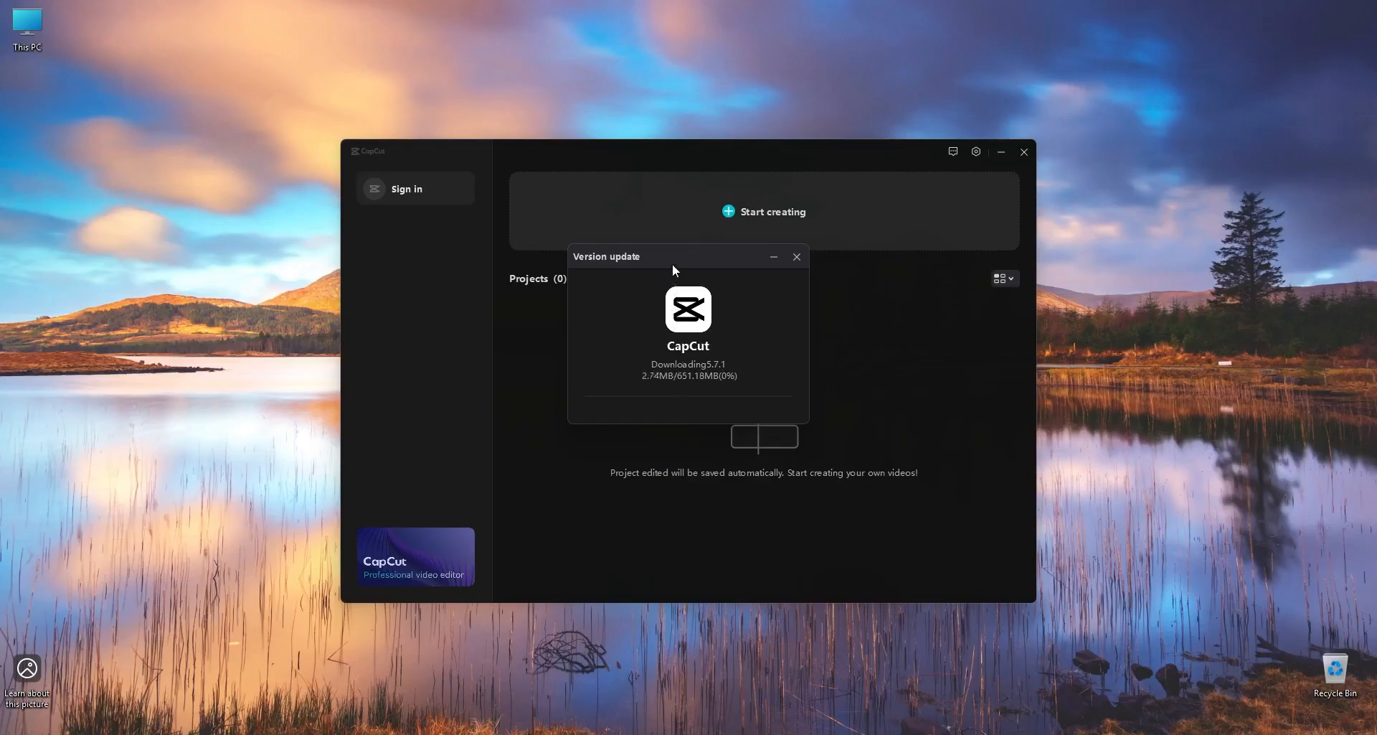
{"action": "left_click_drag", "start_coordinate": [673, 263], "coordinate": [679, 291]}
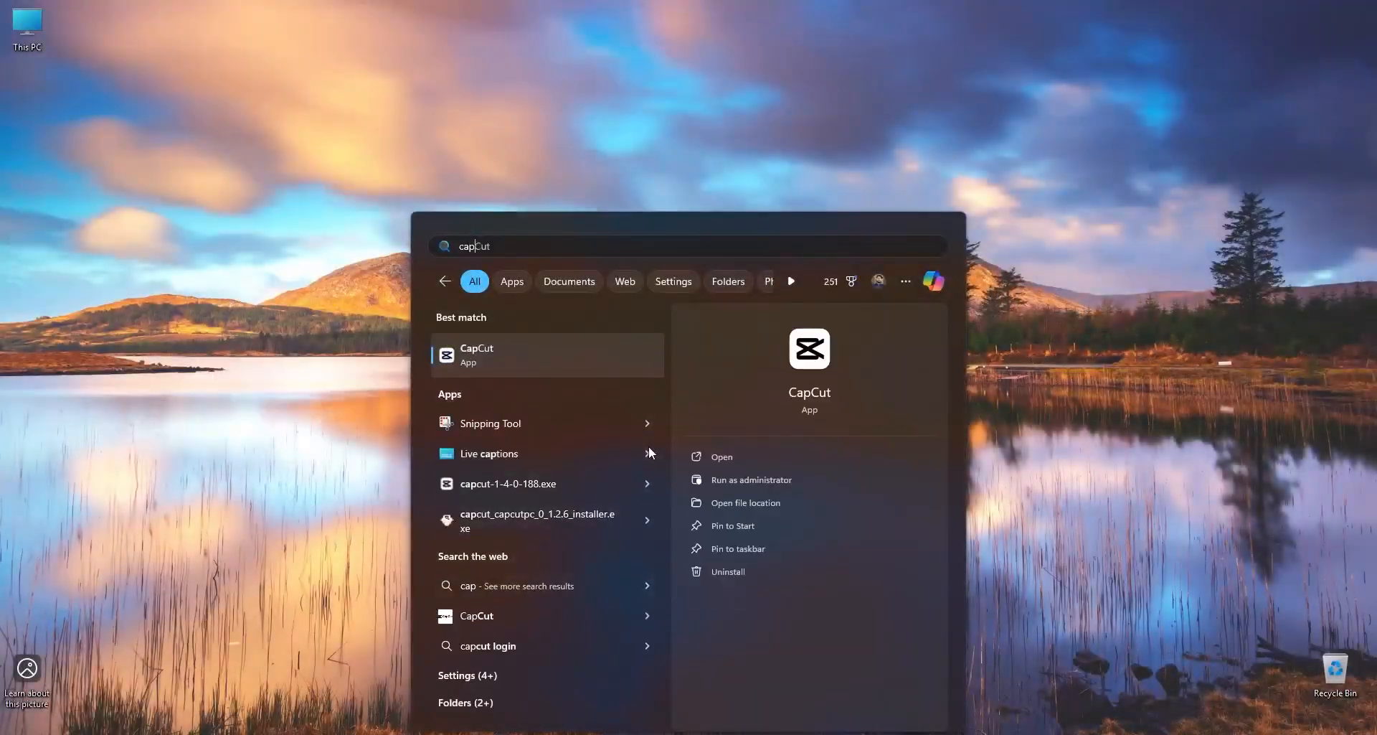
Step: Launch the updated CapCut, and dismiss the screen recording tip and the project sync offer
{"action": "key", "text": "Return"}
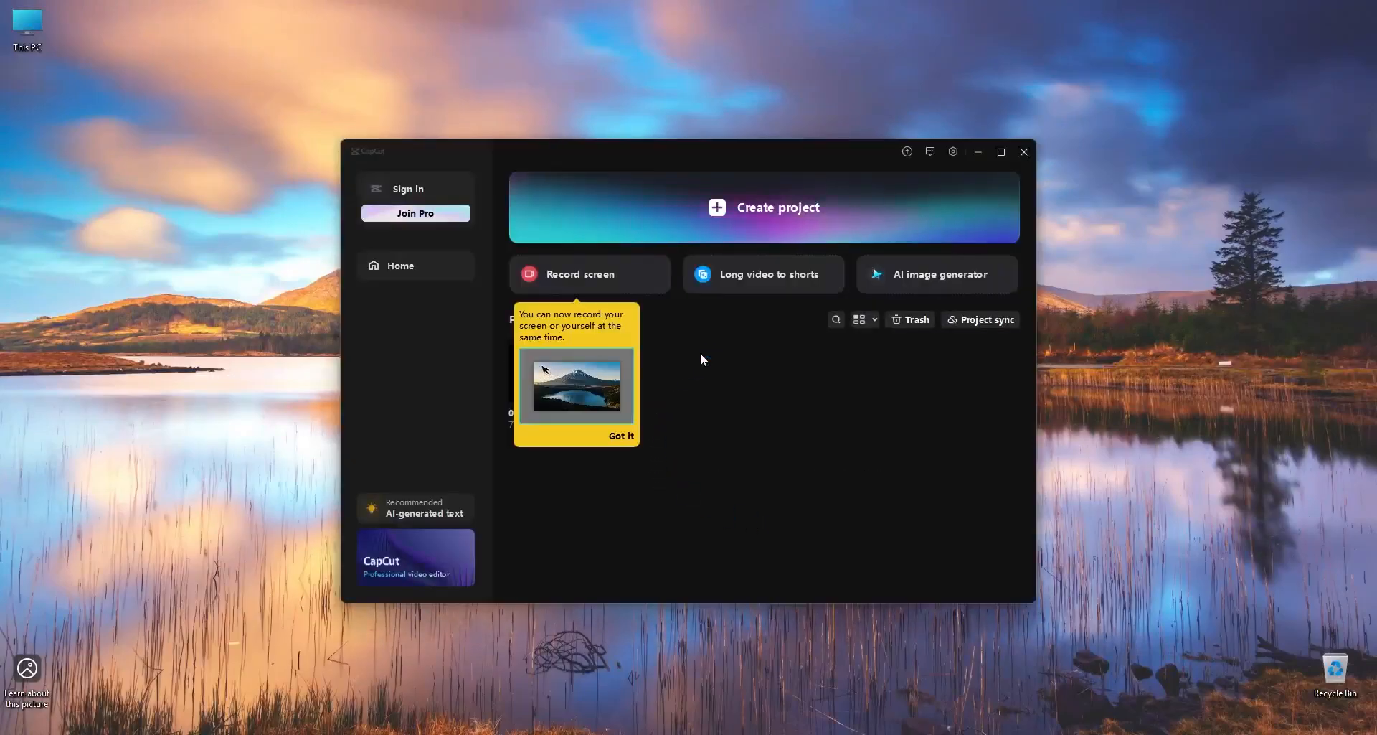
{"action": "left_click", "coordinate": [621, 436]}
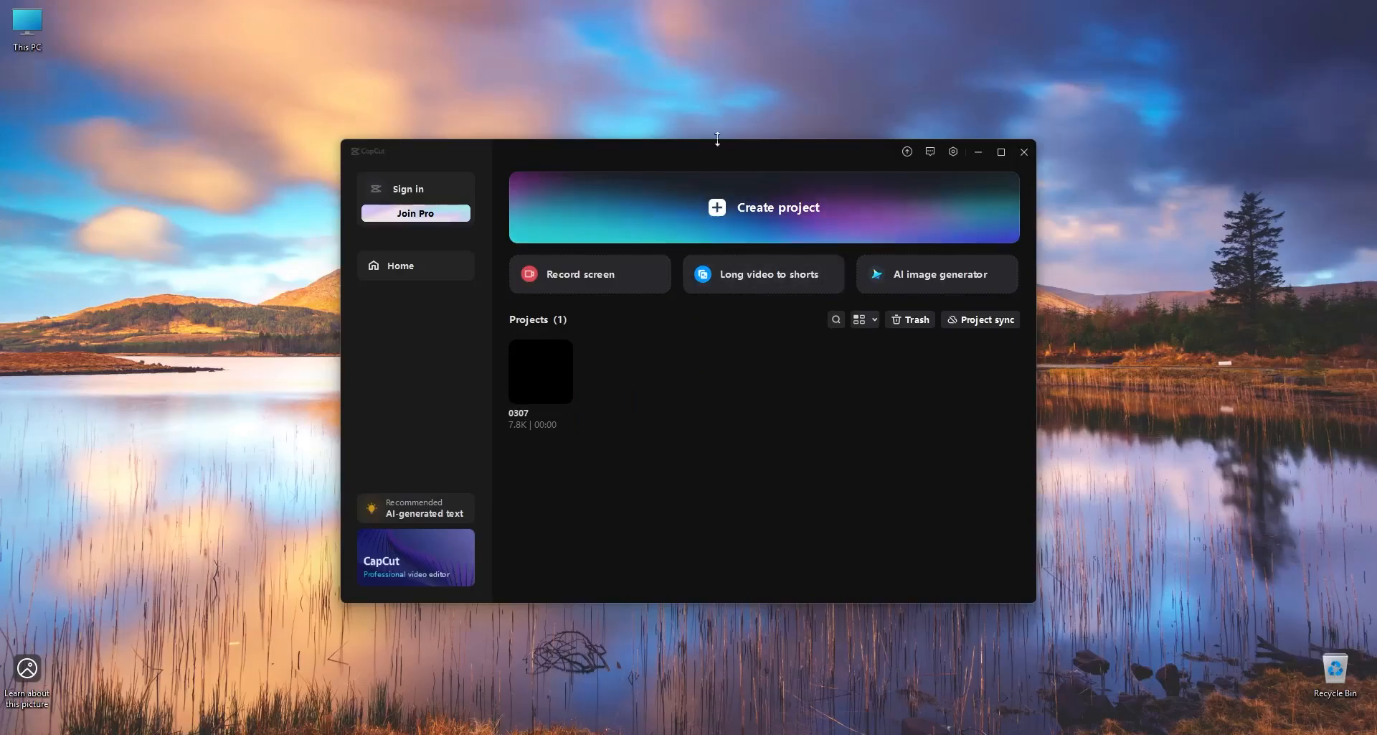
{"action": "mouse_move", "coordinate": [724, 151]}
{"action": "left_mouse_down"}
{"action": "mouse_move", "coordinate": [698, 114]}
{"action": "mouse_move", "coordinate": [714, 130]}
{"action": "left_mouse_up"}
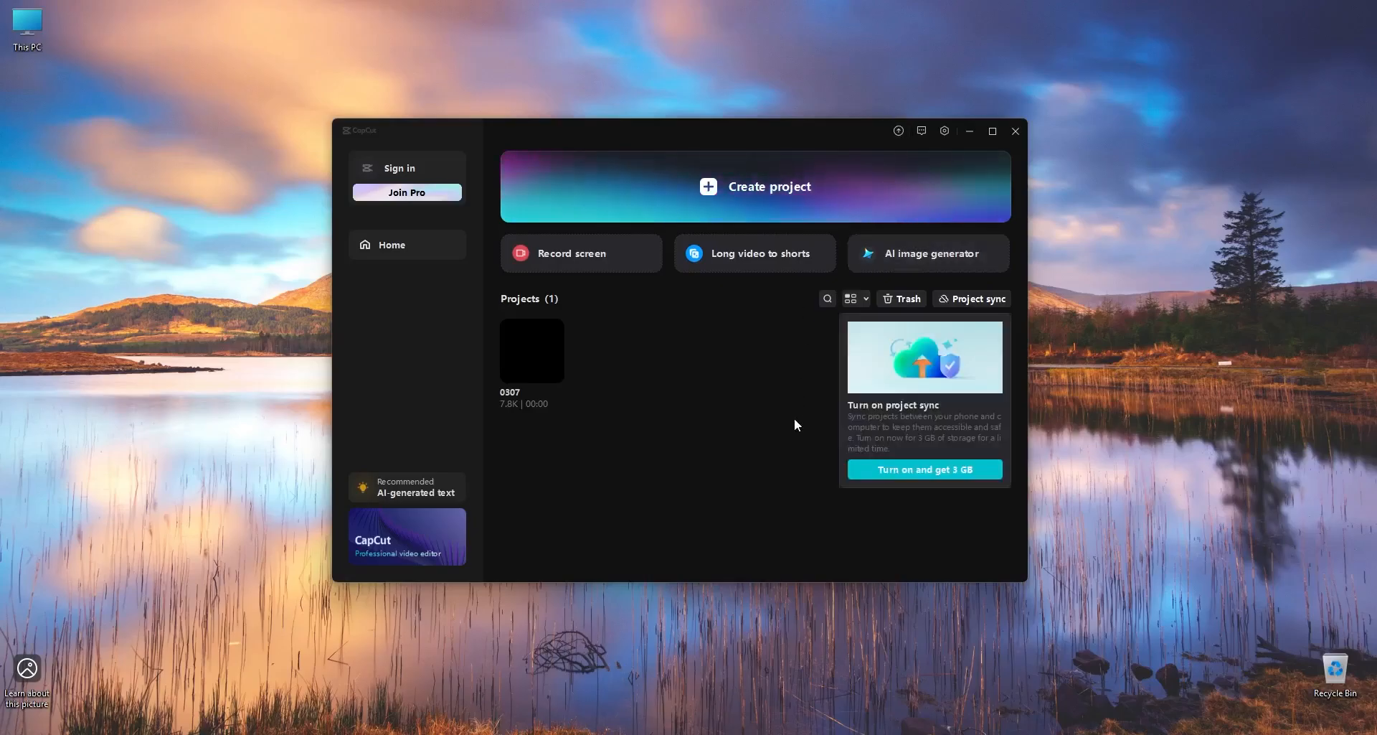
{"action": "left_click", "coordinate": [811, 434]}
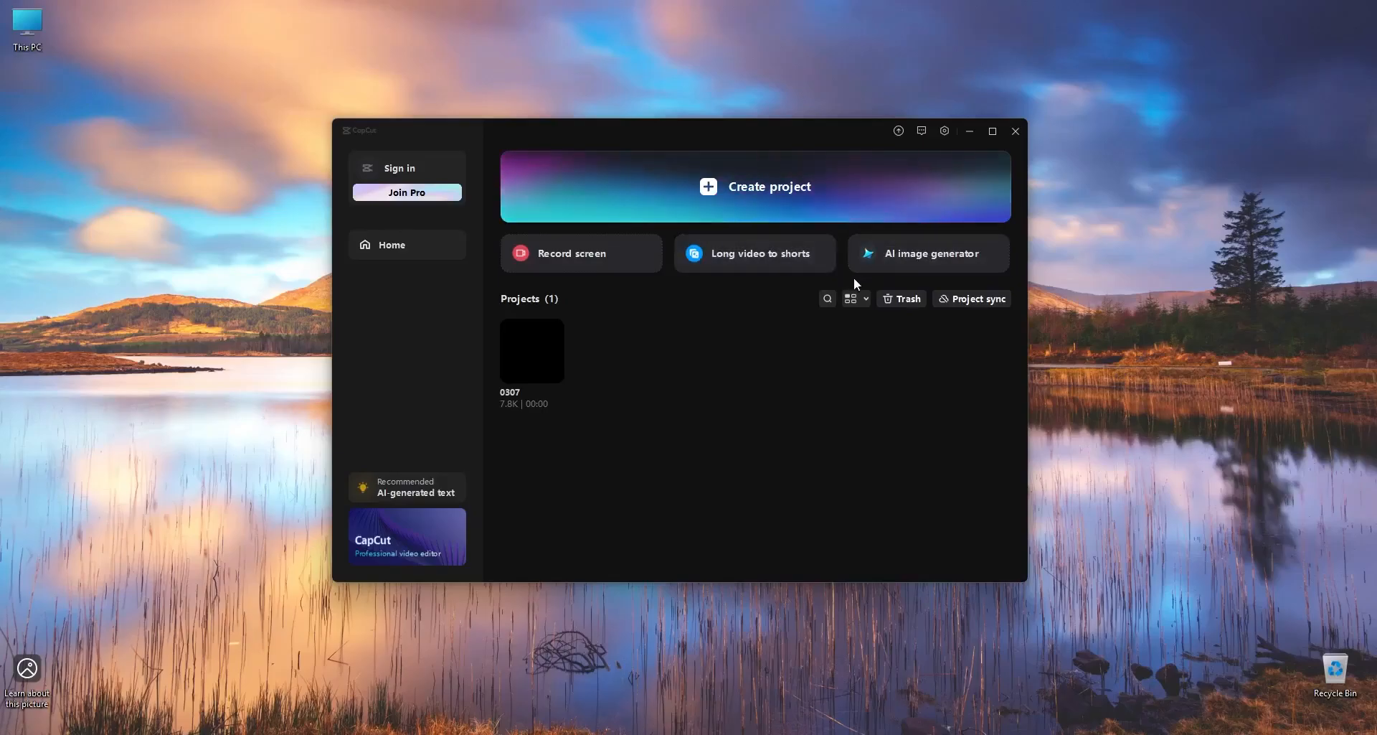
Step: Move project 0307 to the Trash
{"action": "left_click_drag", "start_coordinate": [607, 363], "coordinate": [524, 353]}
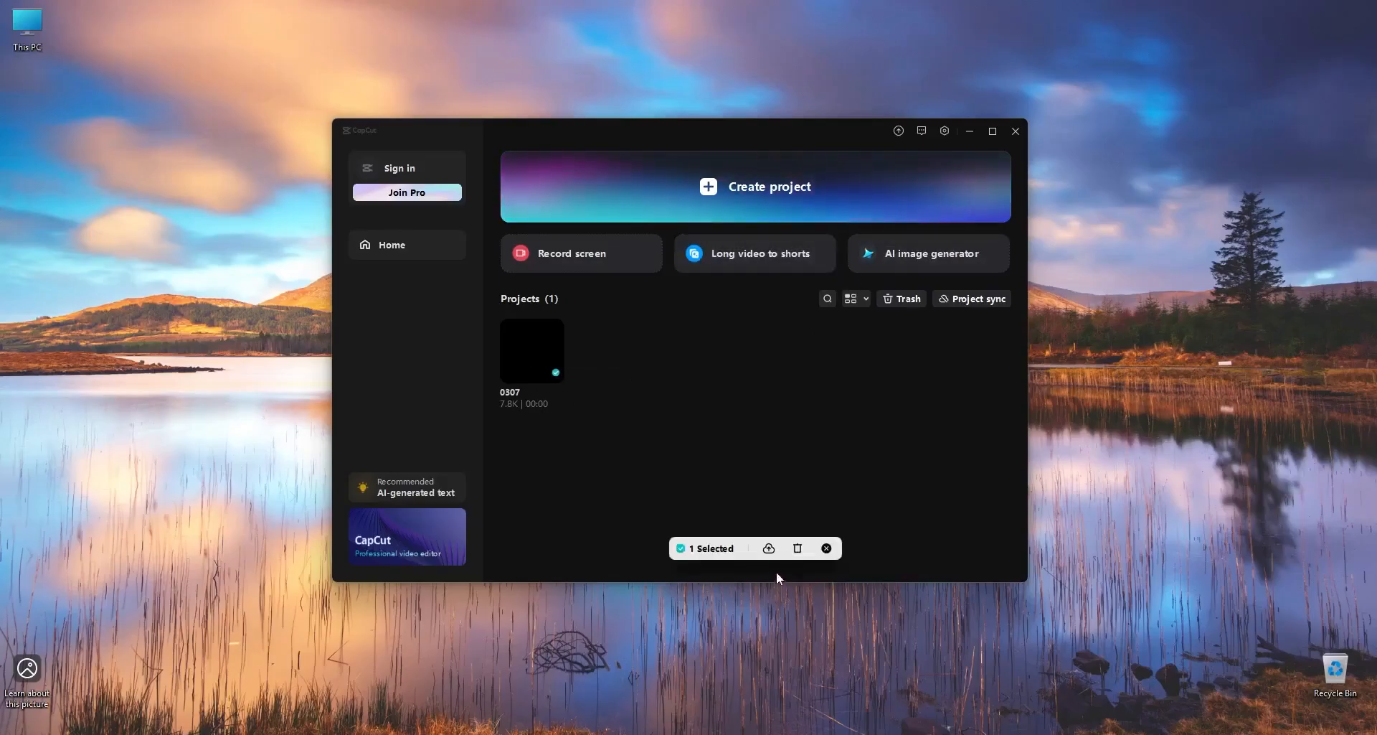
{"action": "left_click", "coordinate": [797, 548]}
{"action": "left_click", "coordinate": [665, 413]}
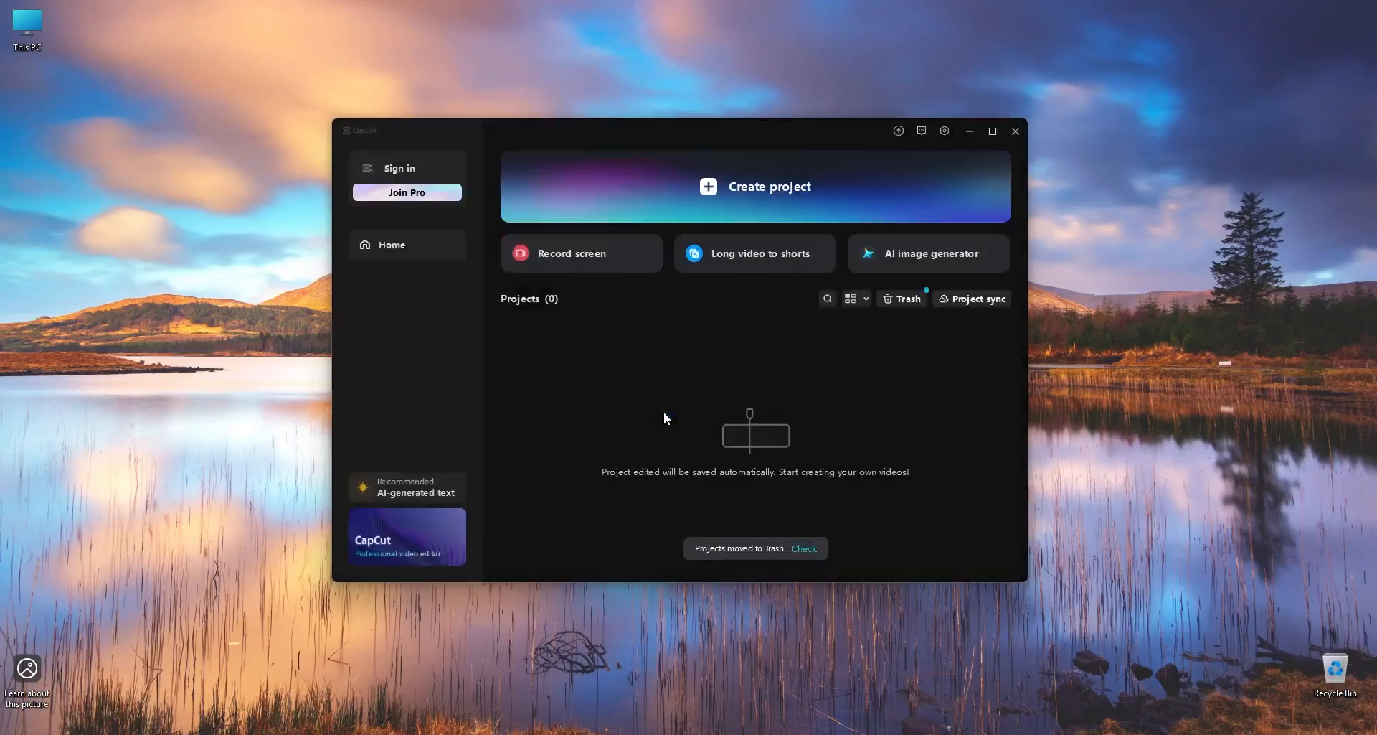
Step: Permanently delete project 0307 from the Trash and close the Trash window
{"action": "left_click", "coordinate": [911, 297]}
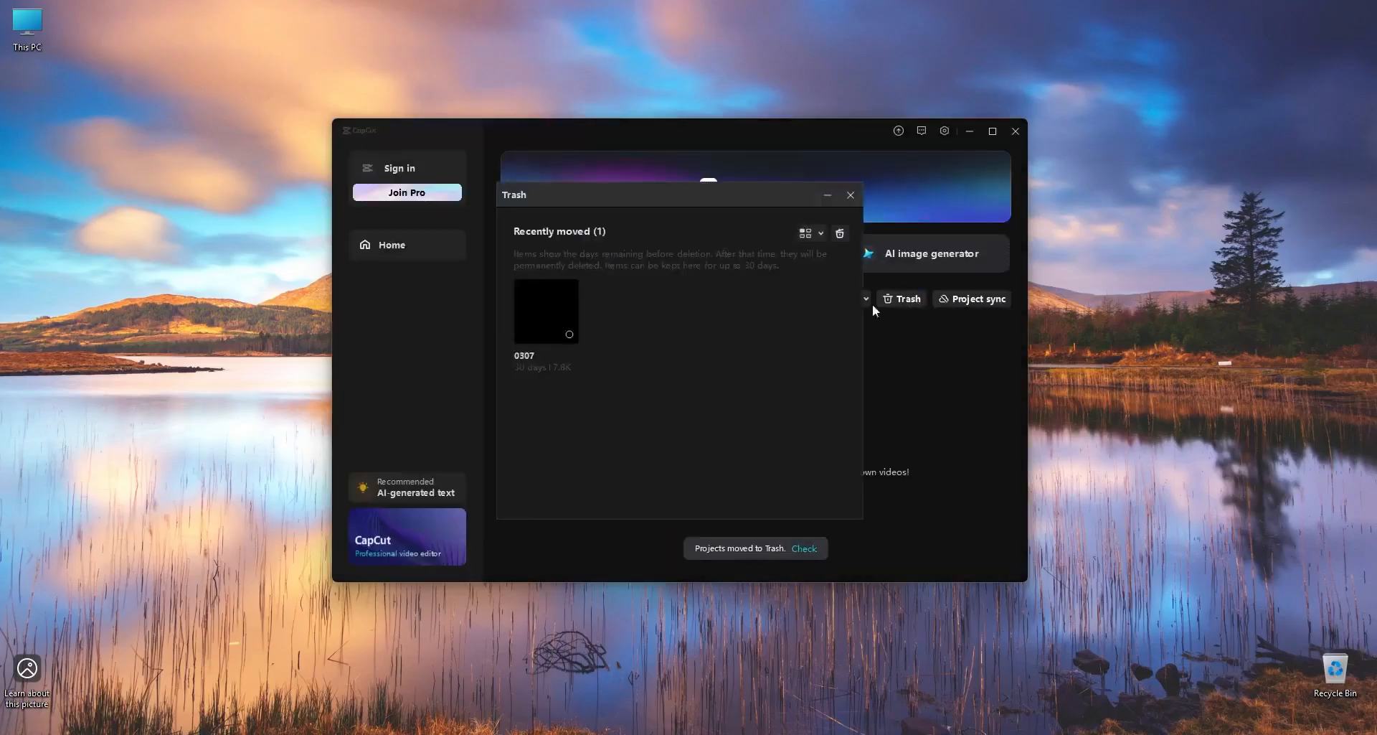
{"action": "left_click", "coordinate": [574, 334]}
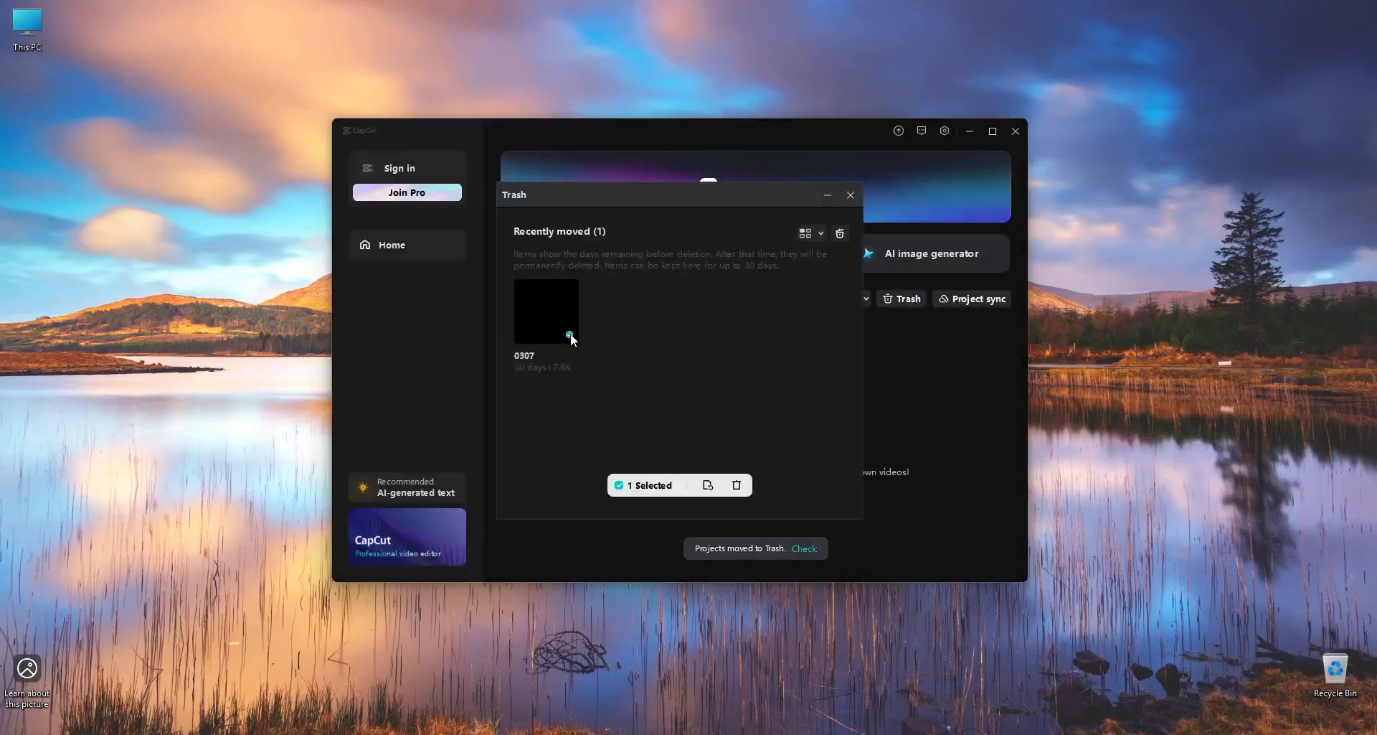
{"action": "left_click", "coordinate": [736, 485]}
{"action": "left_click", "coordinate": [649, 413]}
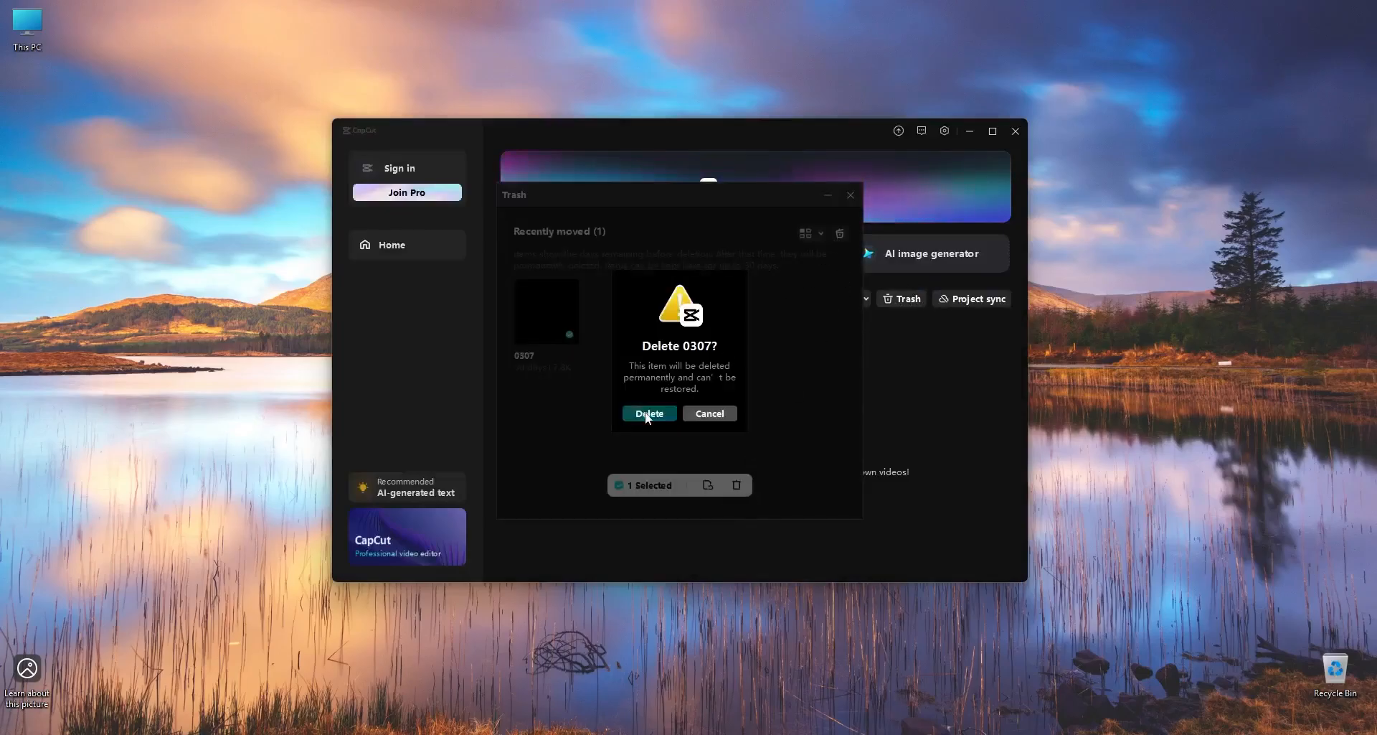
{"action": "left_click", "coordinate": [851, 195]}
Step: Create a new project and import the four phone video clips into its media library
{"action": "key", "text": "alt+F4"}
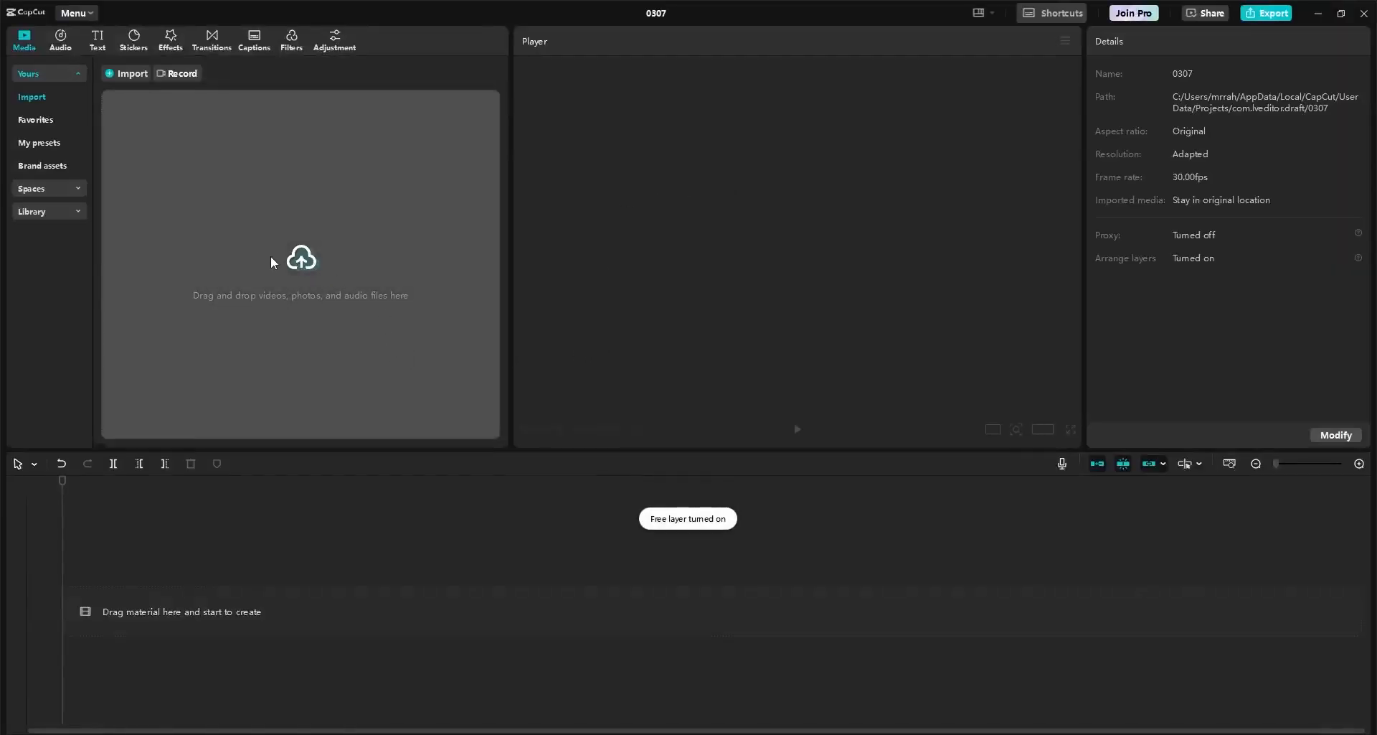
{"action": "left_click", "coordinate": [333, 268]}
{"action": "left_click_drag", "start_coordinate": [434, 236], "coordinate": [187, 168]}
{"action": "left_click", "coordinate": [888, 486]}
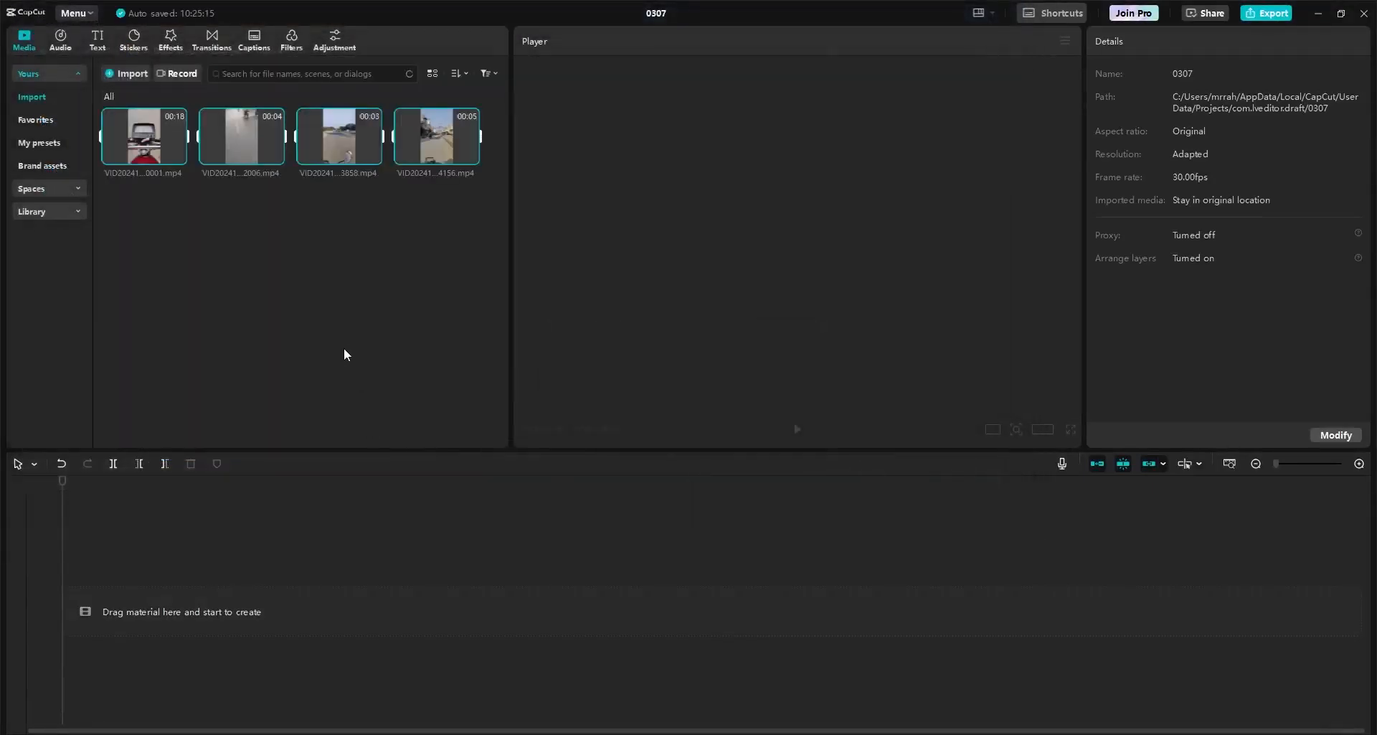
{"action": "left_click", "coordinate": [343, 337]}
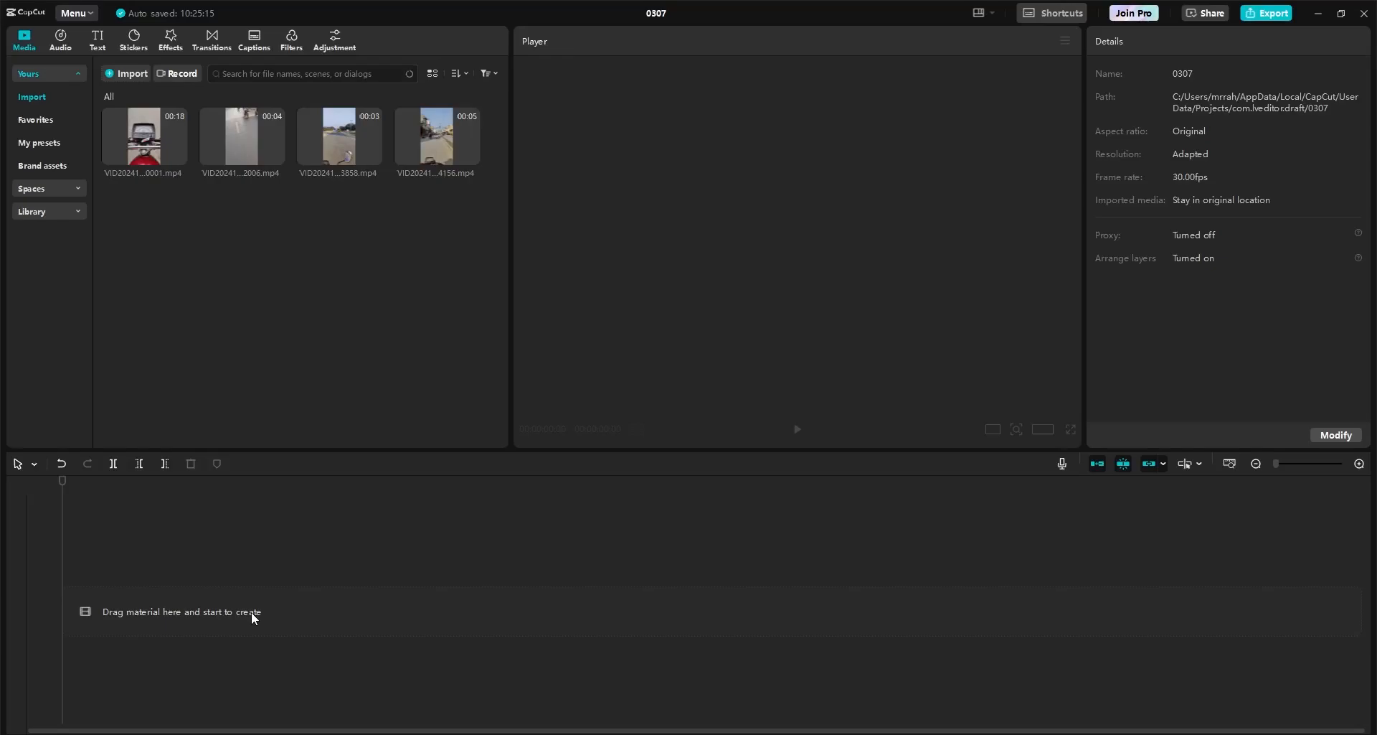
Step: Place the 18-second motorcycle clip on the timeline and set the project's aspect ratio to 9:16
{"action": "left_click_drag", "start_coordinate": [134, 163], "coordinate": [137, 604]}
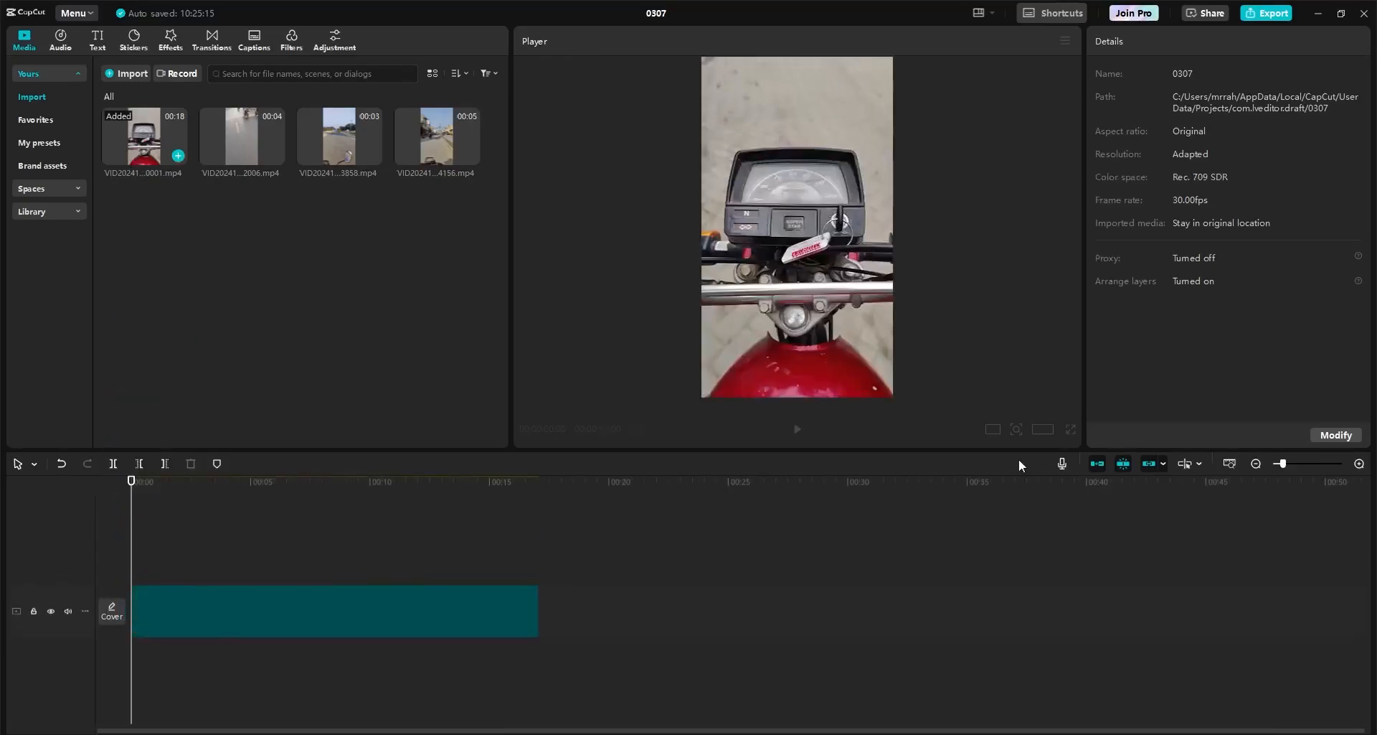
{"action": "left_click", "coordinate": [1041, 429]}
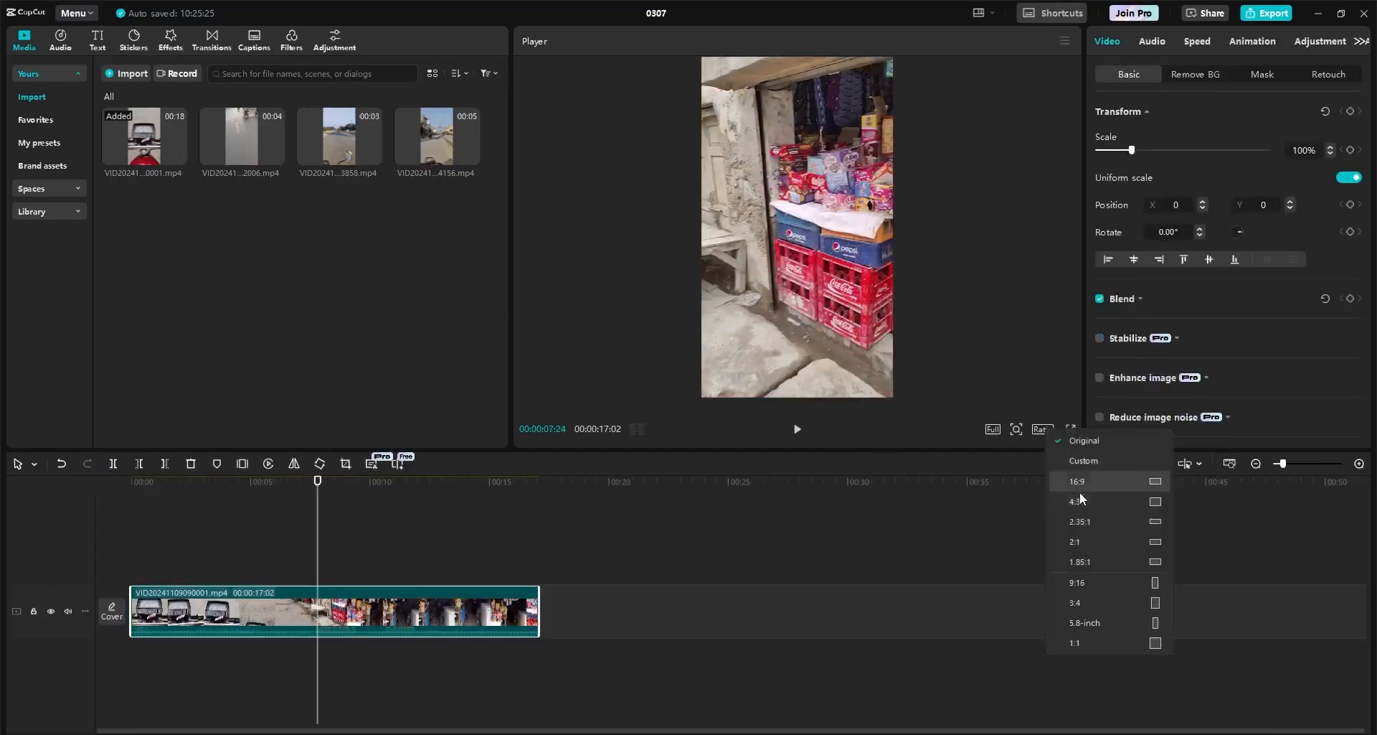
{"action": "left_click", "coordinate": [1087, 582]}
{"action": "left_click", "coordinate": [144, 481]}
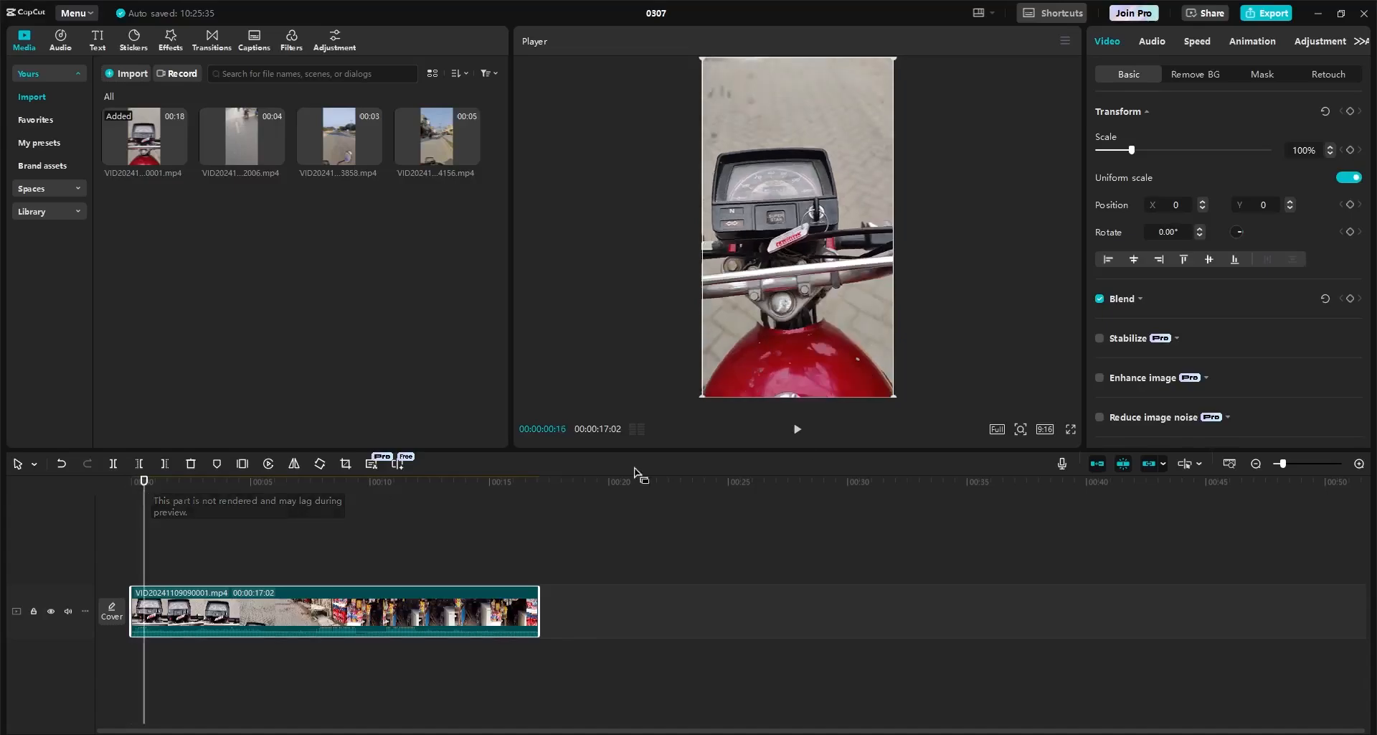
{"action": "left_click", "coordinate": [1045, 429]}
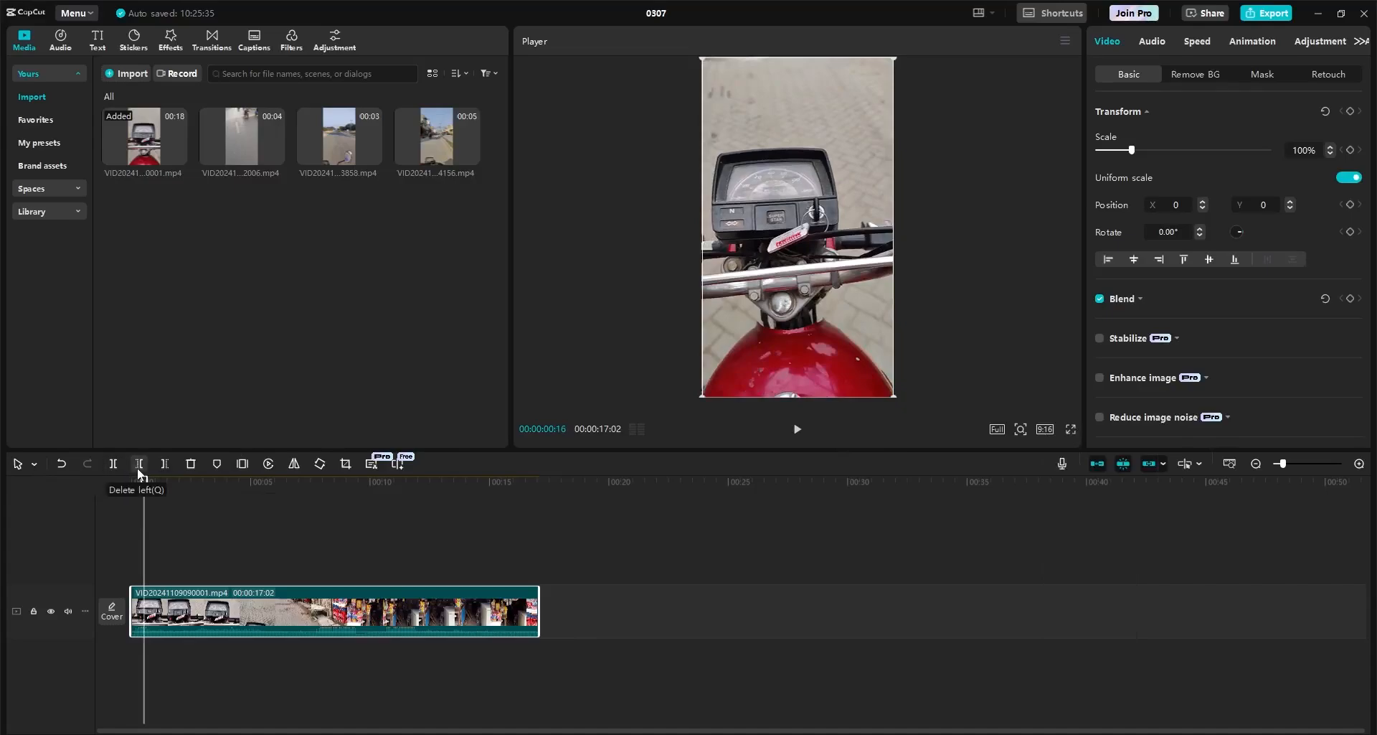
Step: Split the clip at 00:00:04:21, and trim the second part's start at 00:00:09:11 and its end at 00:00:08:00
{"action": "left_click_drag", "start_coordinate": [143, 477], "coordinate": [243, 479]}
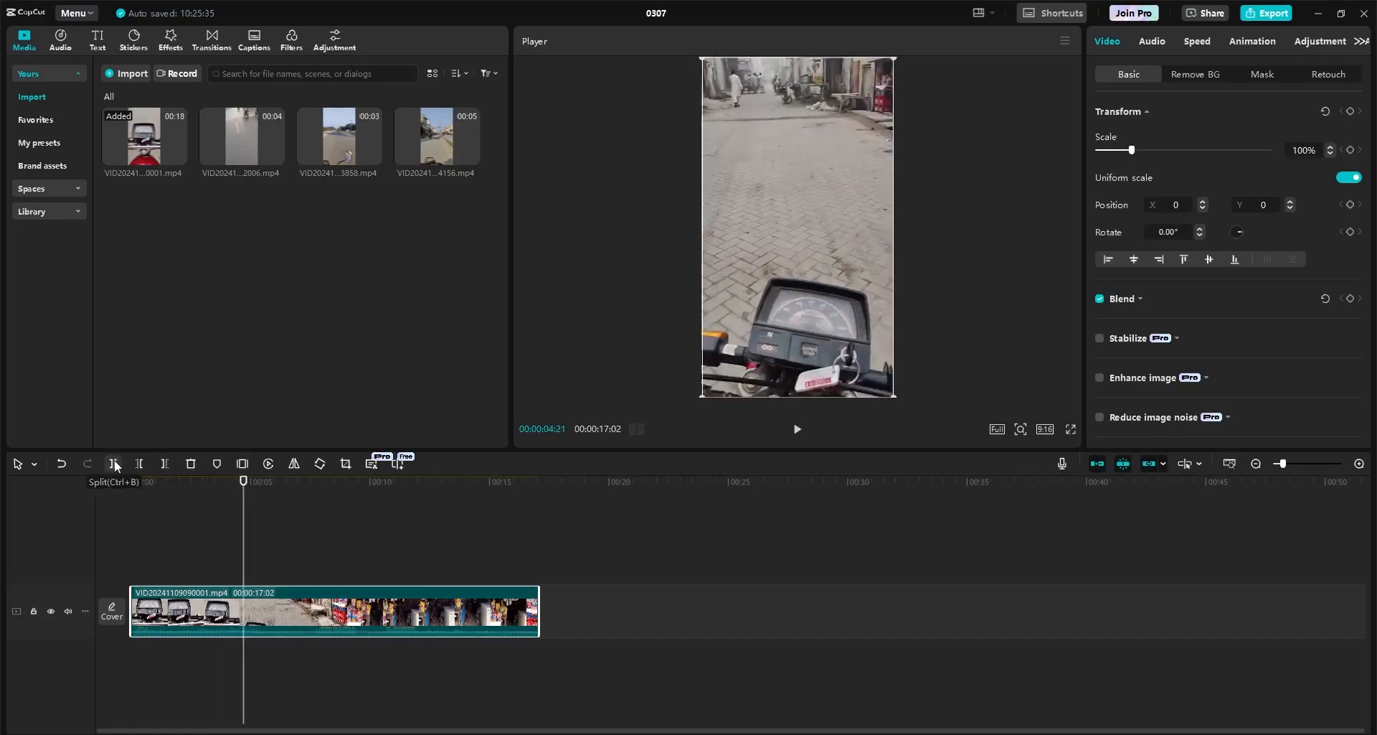
{"action": "left_click", "coordinate": [114, 462]}
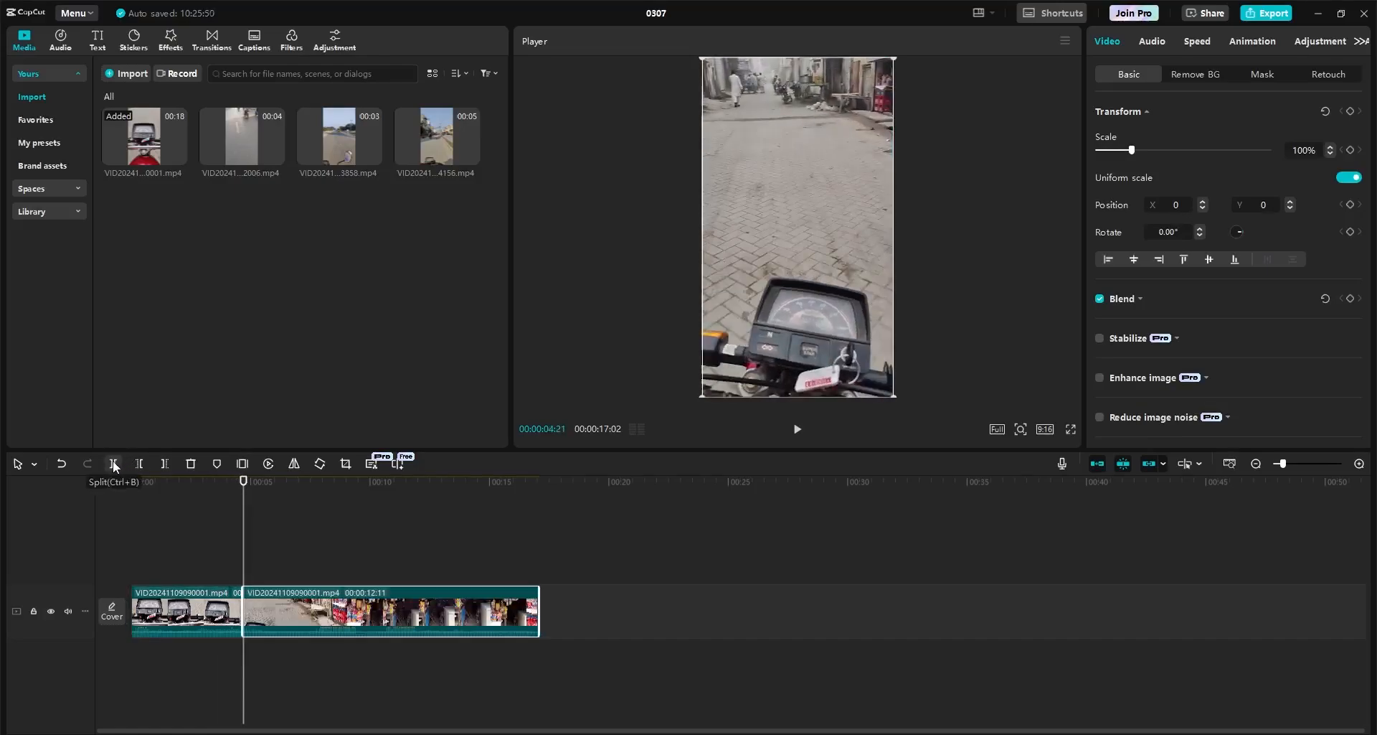
{"action": "left_click_drag", "start_coordinate": [246, 488], "coordinate": [354, 520]}
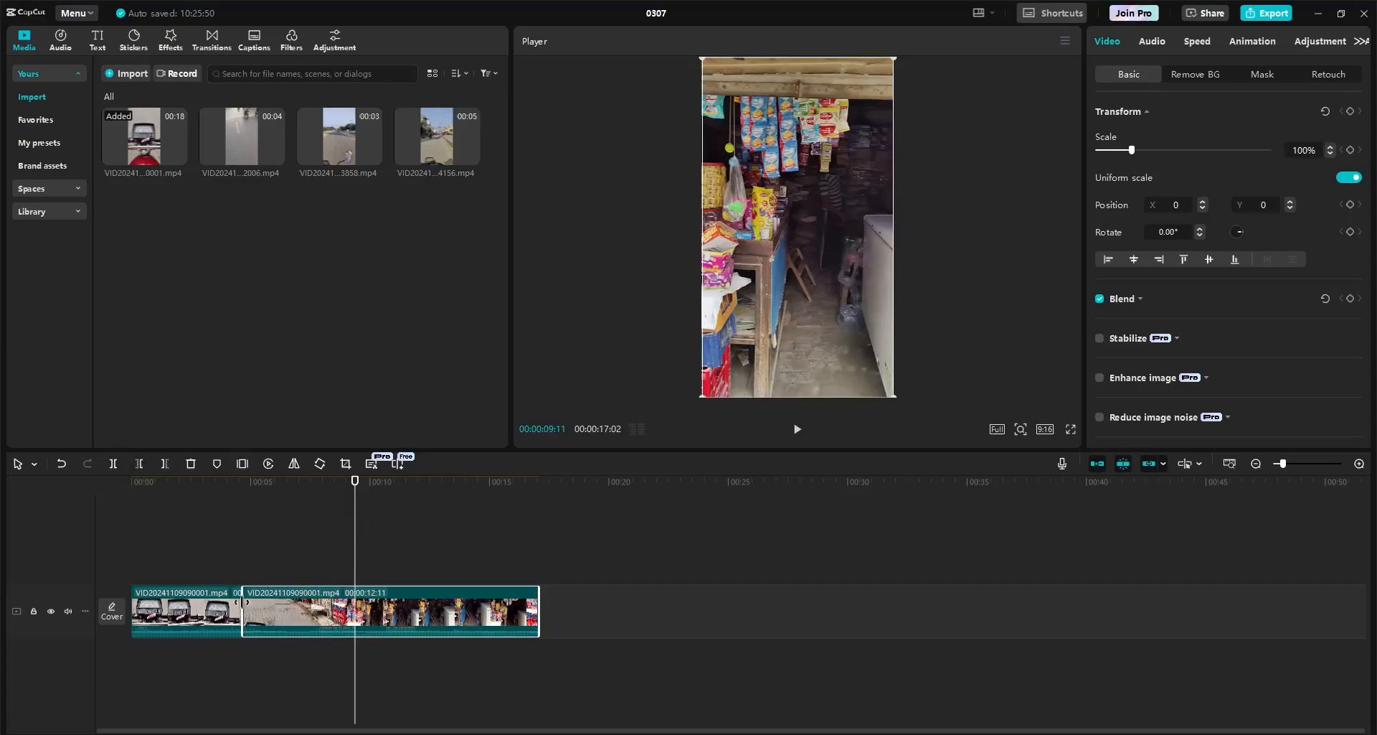
{"action": "left_click", "coordinate": [139, 463]}
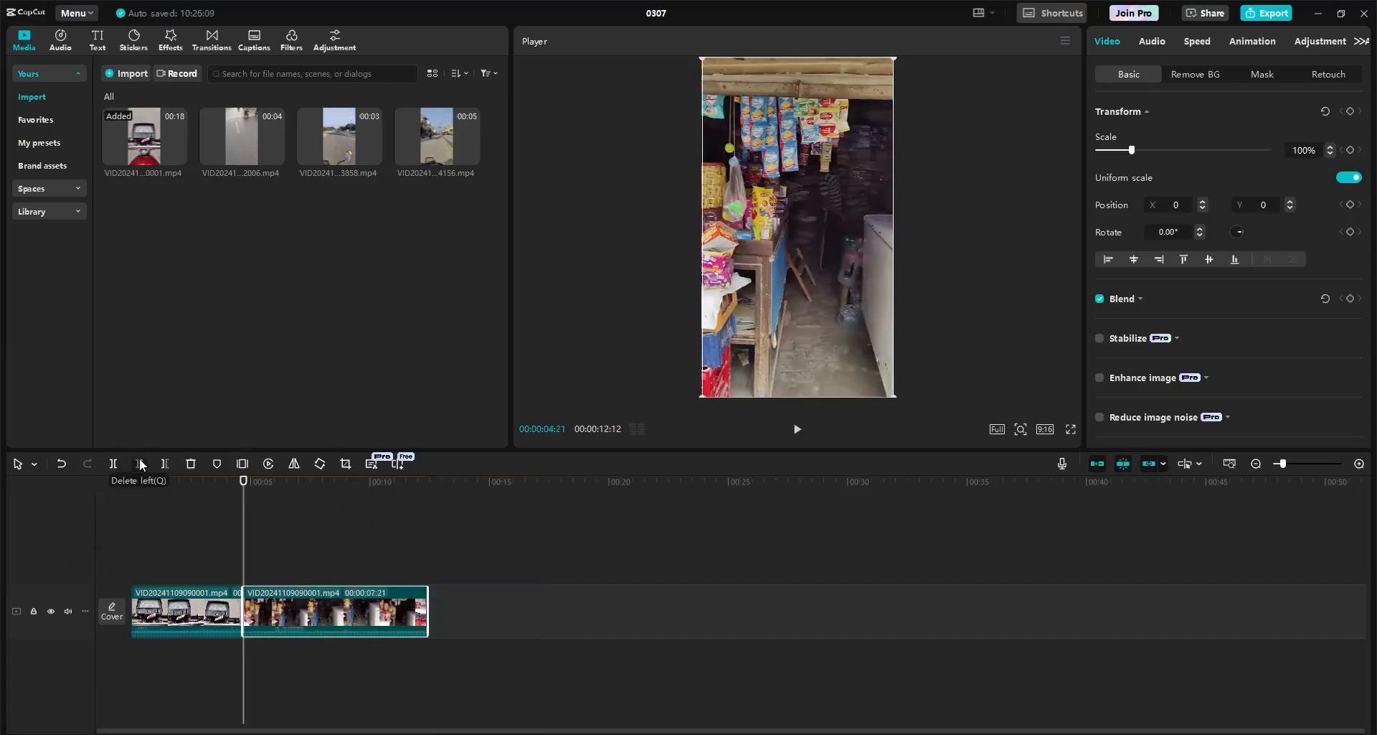
{"action": "left_click", "coordinate": [323, 485]}
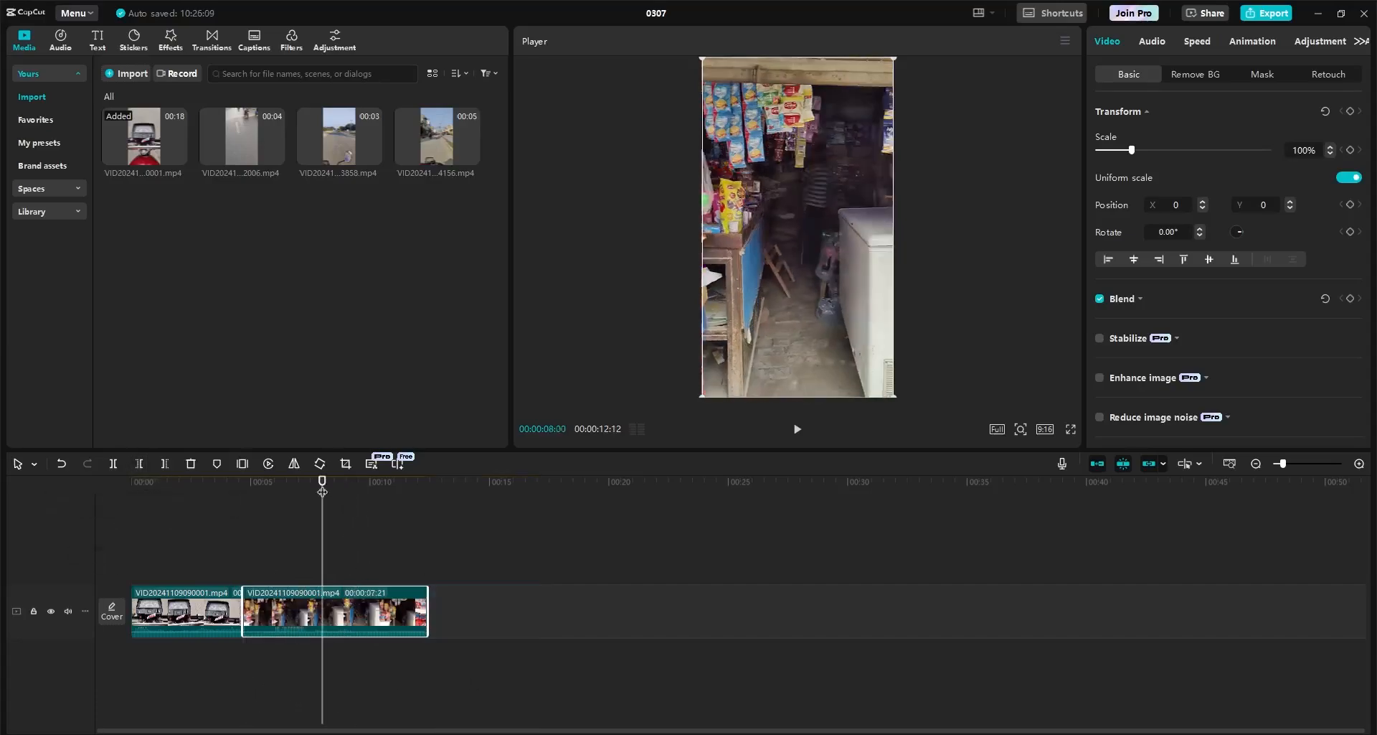
{"action": "left_click", "coordinate": [167, 466]}
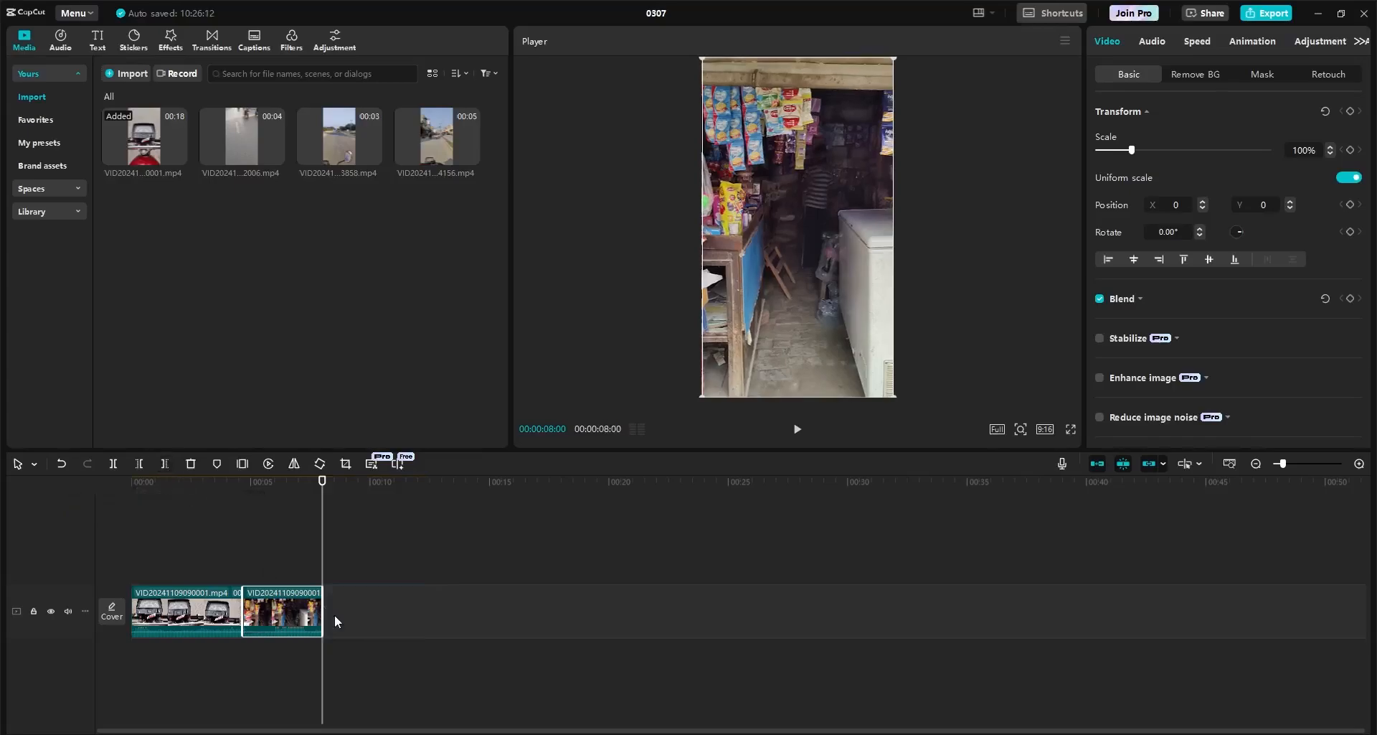
Step: Add markers at the end of the second clip part, 00:00:08:00, and on the timeline at 00:00:03:27
{"action": "left_click", "coordinate": [216, 464]}
{"action": "left_click", "coordinate": [329, 575]}
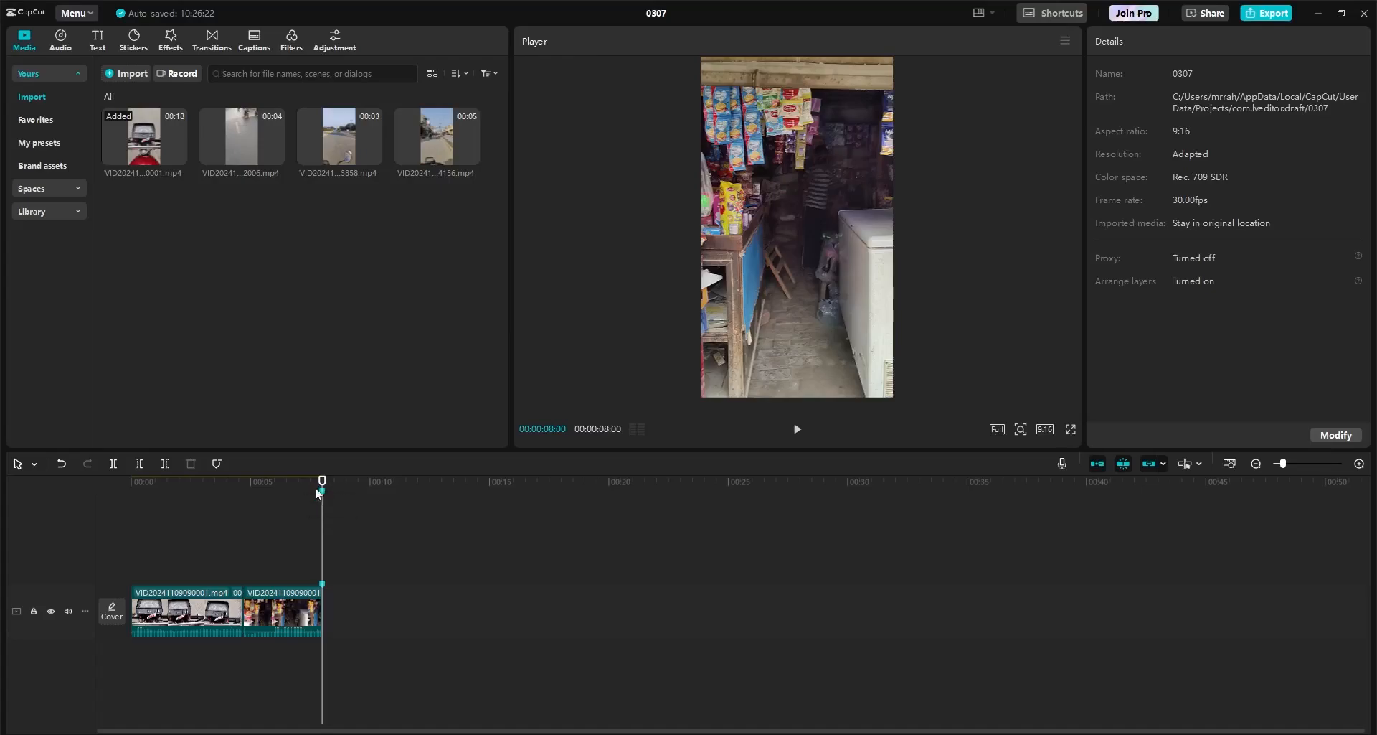
{"action": "left_click_drag", "start_coordinate": [322, 484], "coordinate": [224, 484]}
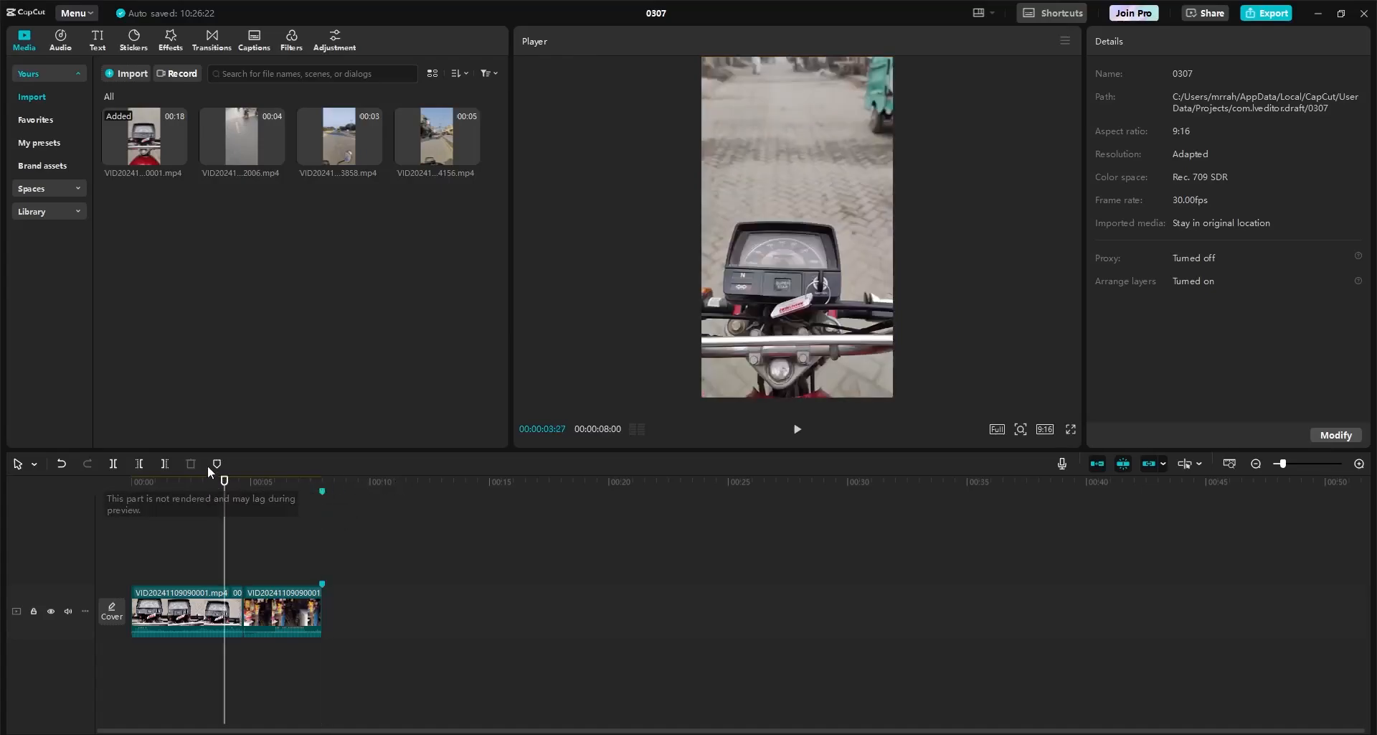
{"action": "left_click", "coordinate": [323, 494]}
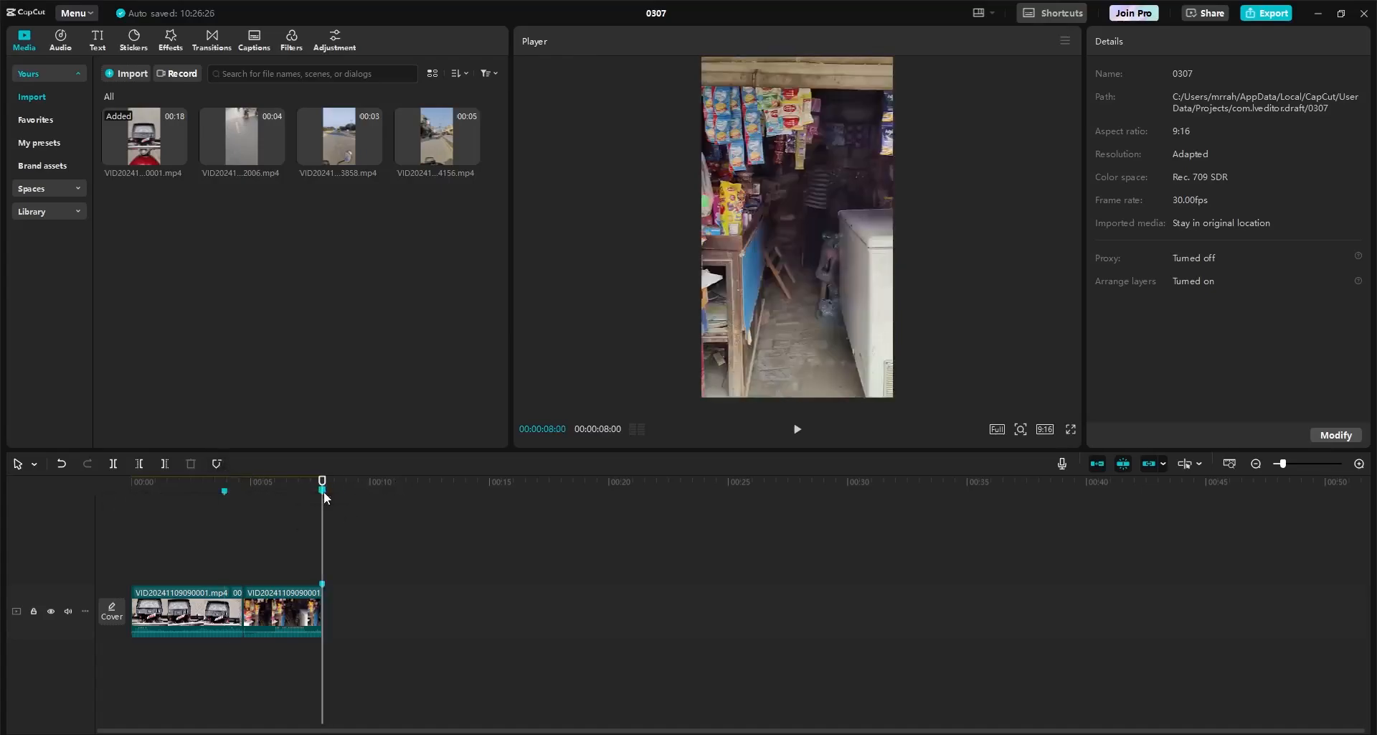
Step: Change the color of the timeline marker at 00:00:03:27 to red
{"action": "right_click", "coordinate": [226, 490]}
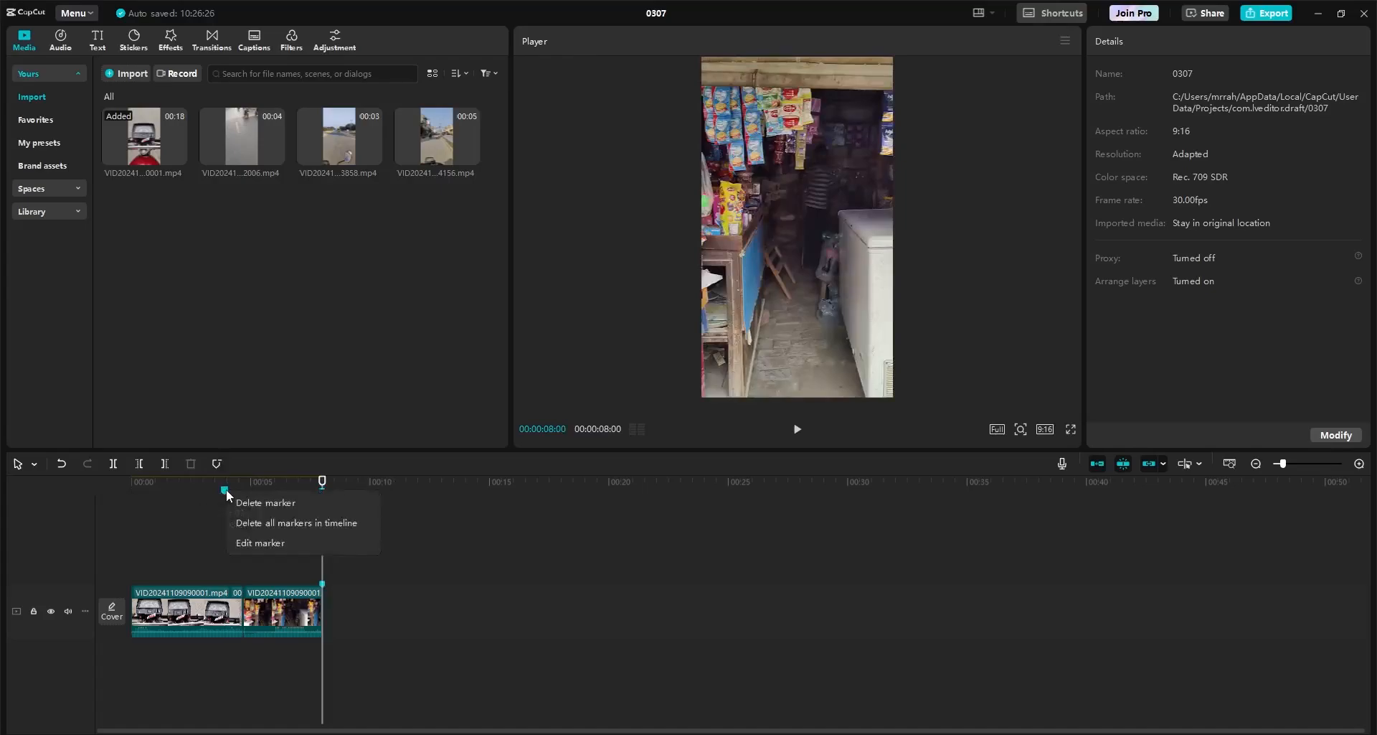
{"action": "left_click", "coordinate": [267, 541]}
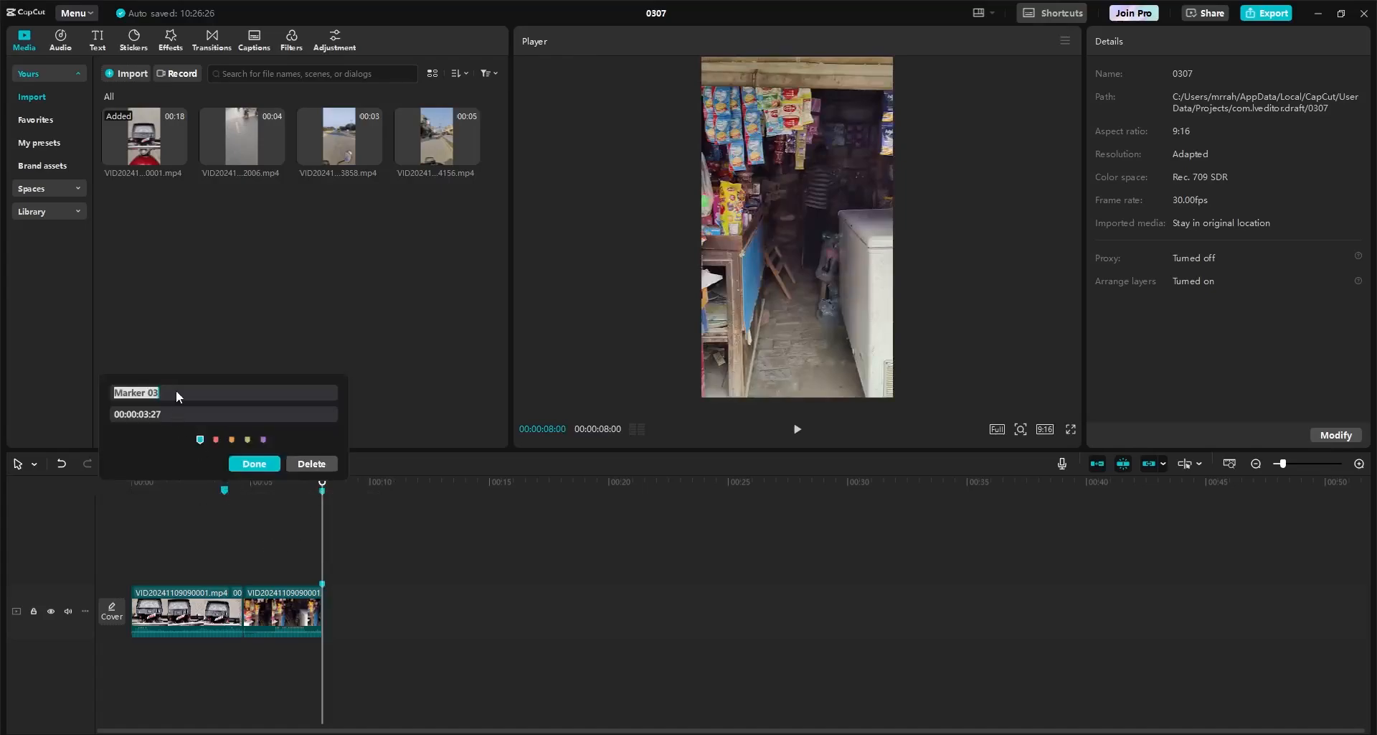
{"action": "left_click", "coordinate": [221, 441]}
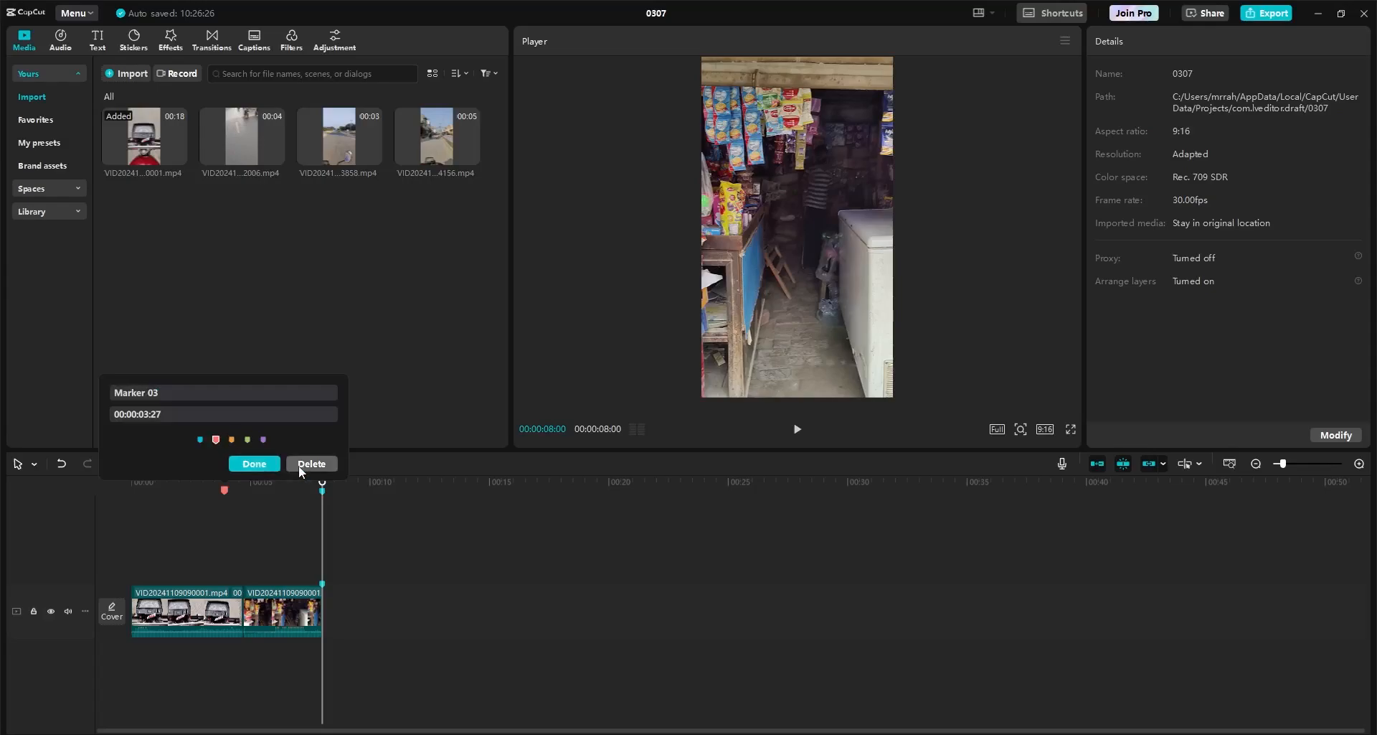
{"action": "left_click", "coordinate": [247, 464]}
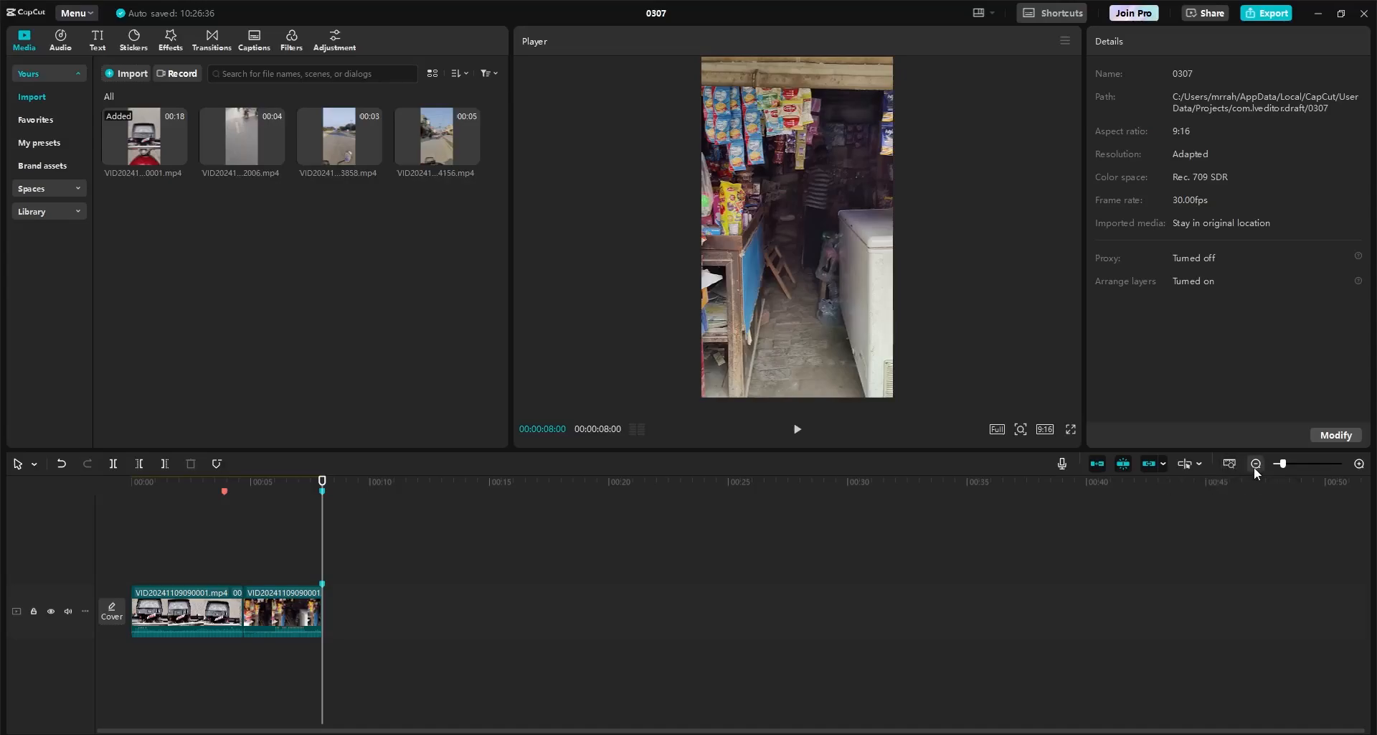
Step: Append the three remaining phone clips end to end after the trimmed parts on the main track, in media library order
{"action": "left_click", "coordinate": [1359, 464]}
{"action": "left_click", "coordinate": [1359, 464]}
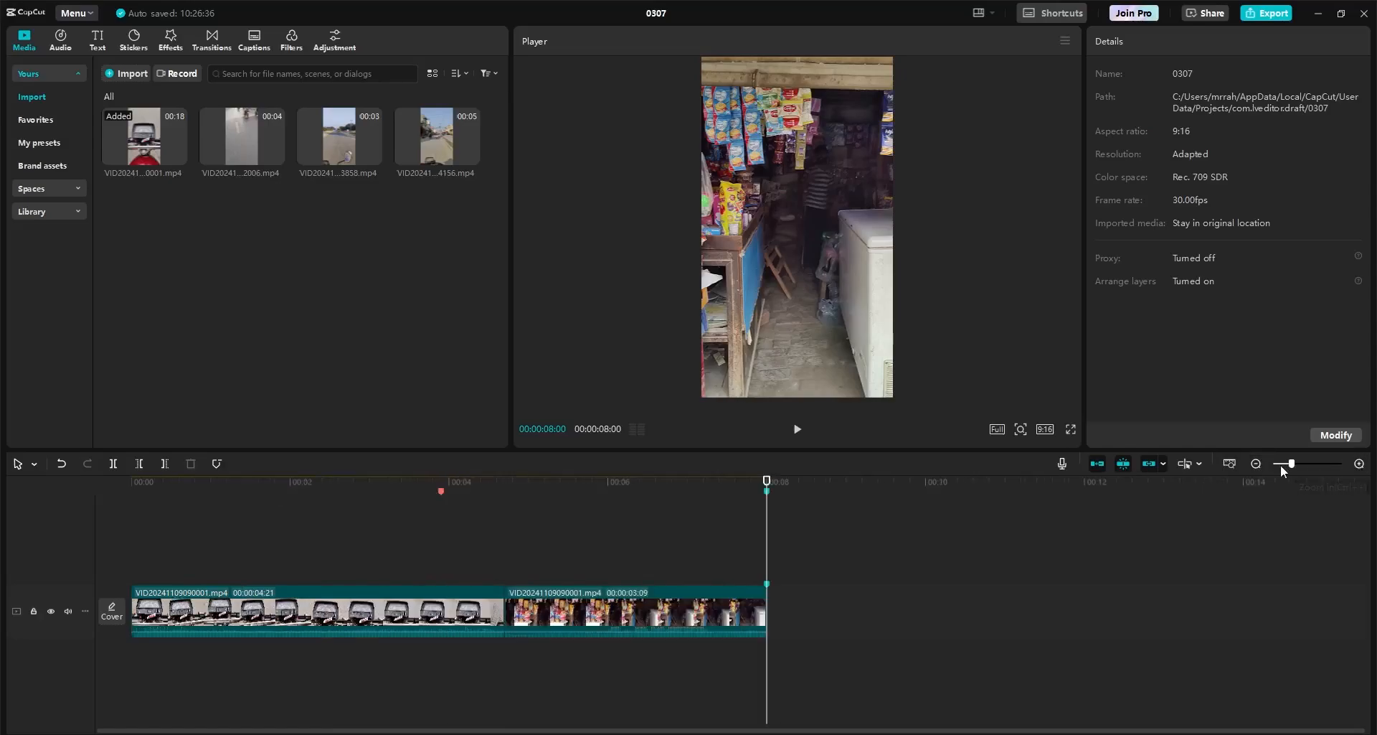
{"action": "left_click", "coordinate": [1262, 463]}
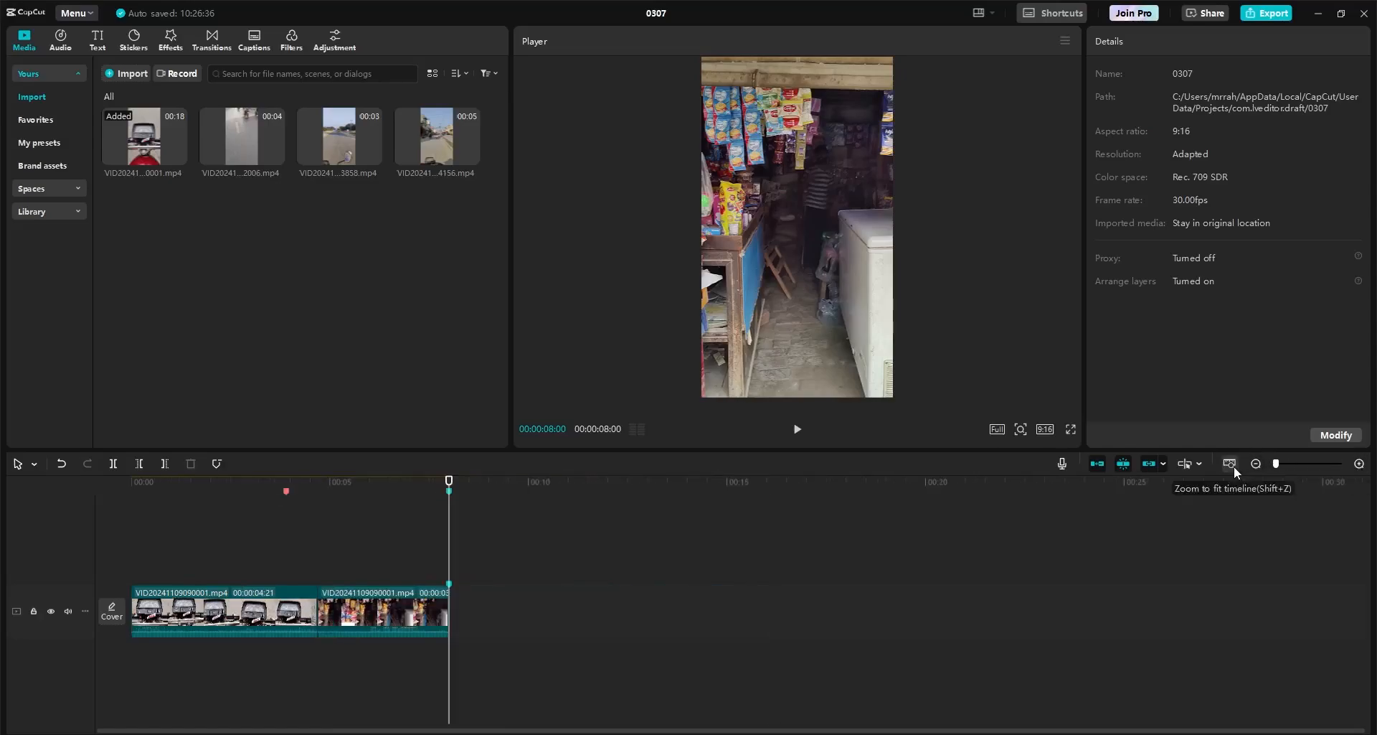
{"action": "left_click", "coordinate": [1229, 464]}
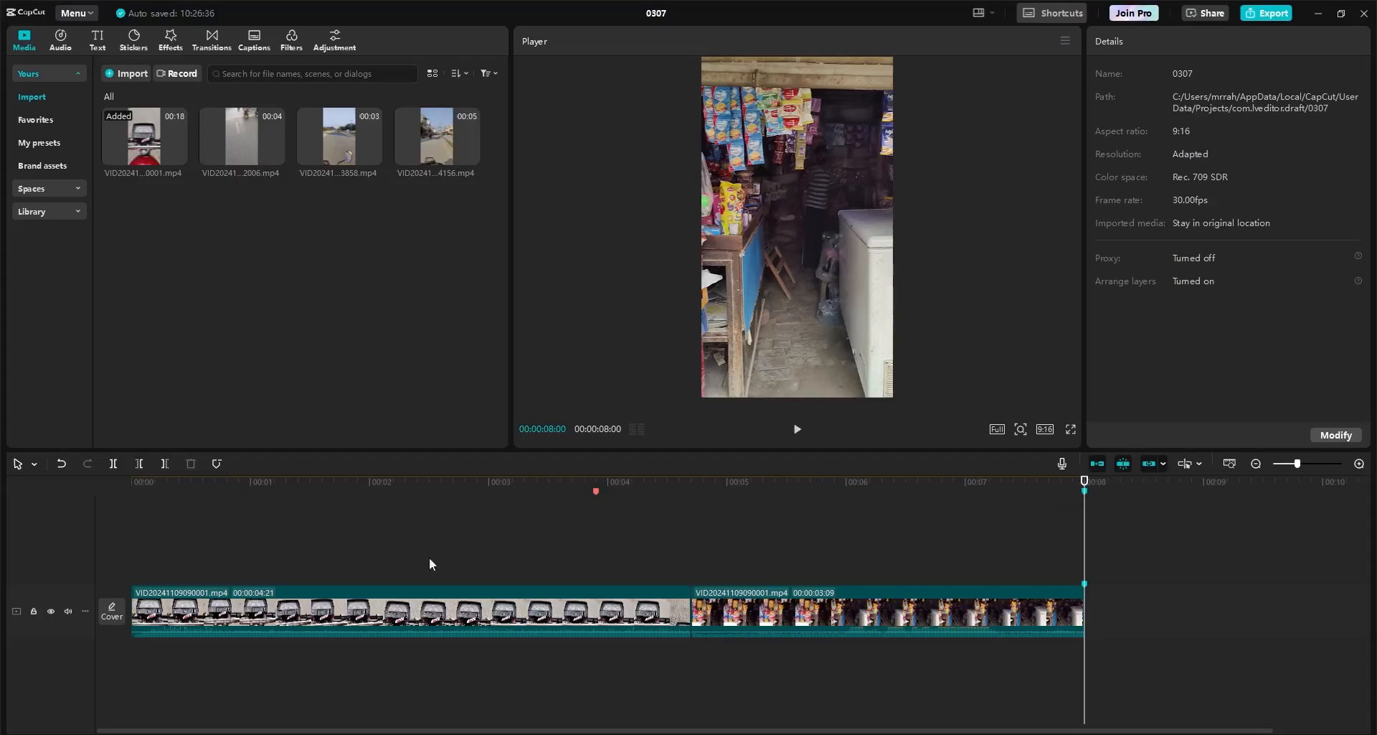
{"action": "left_click_drag", "start_coordinate": [224, 166], "coordinate": [1088, 608]}
{"action": "scroll", "coordinate": [1088, 609], "scroll_direction": "right", "scroll_amount": 5}
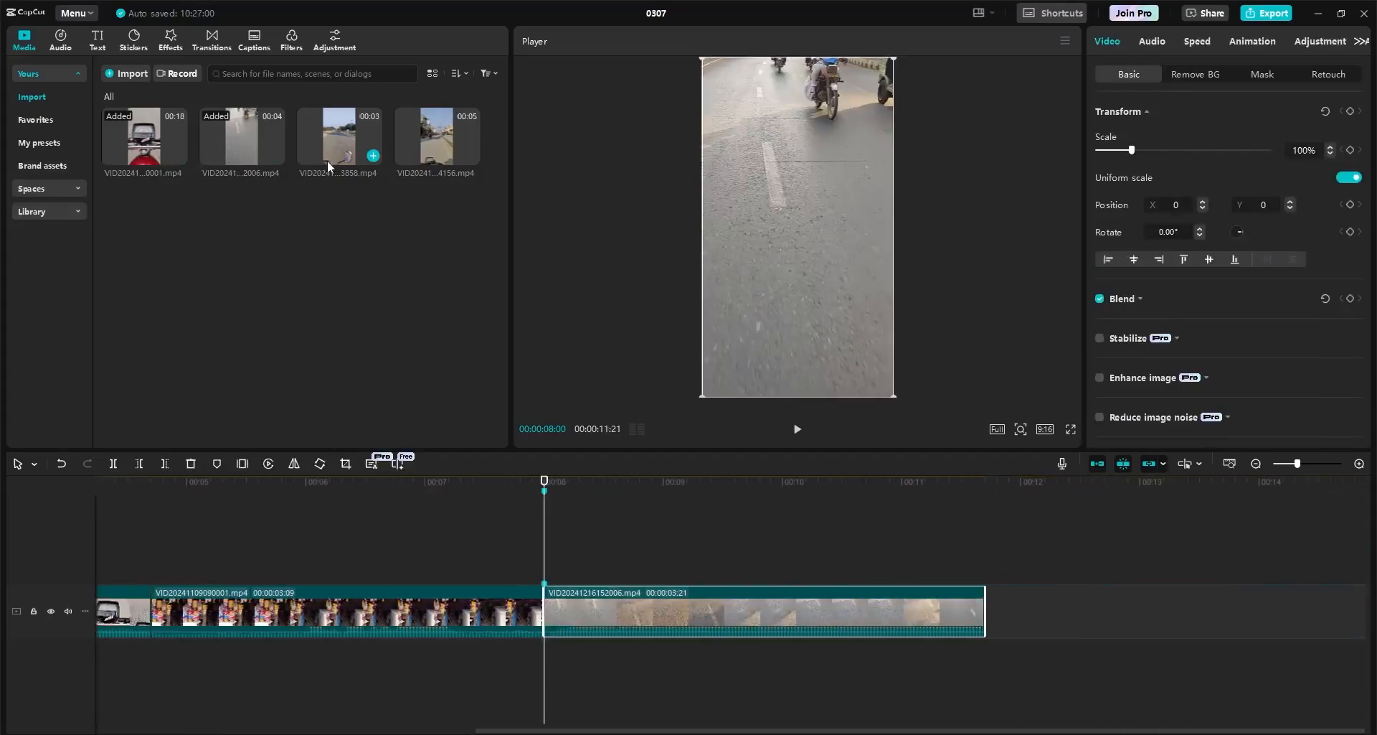
{"action": "left_click_drag", "start_coordinate": [329, 160], "coordinate": [984, 603]}
{"action": "left_click_drag", "start_coordinate": [436, 140], "coordinate": [1275, 601]}
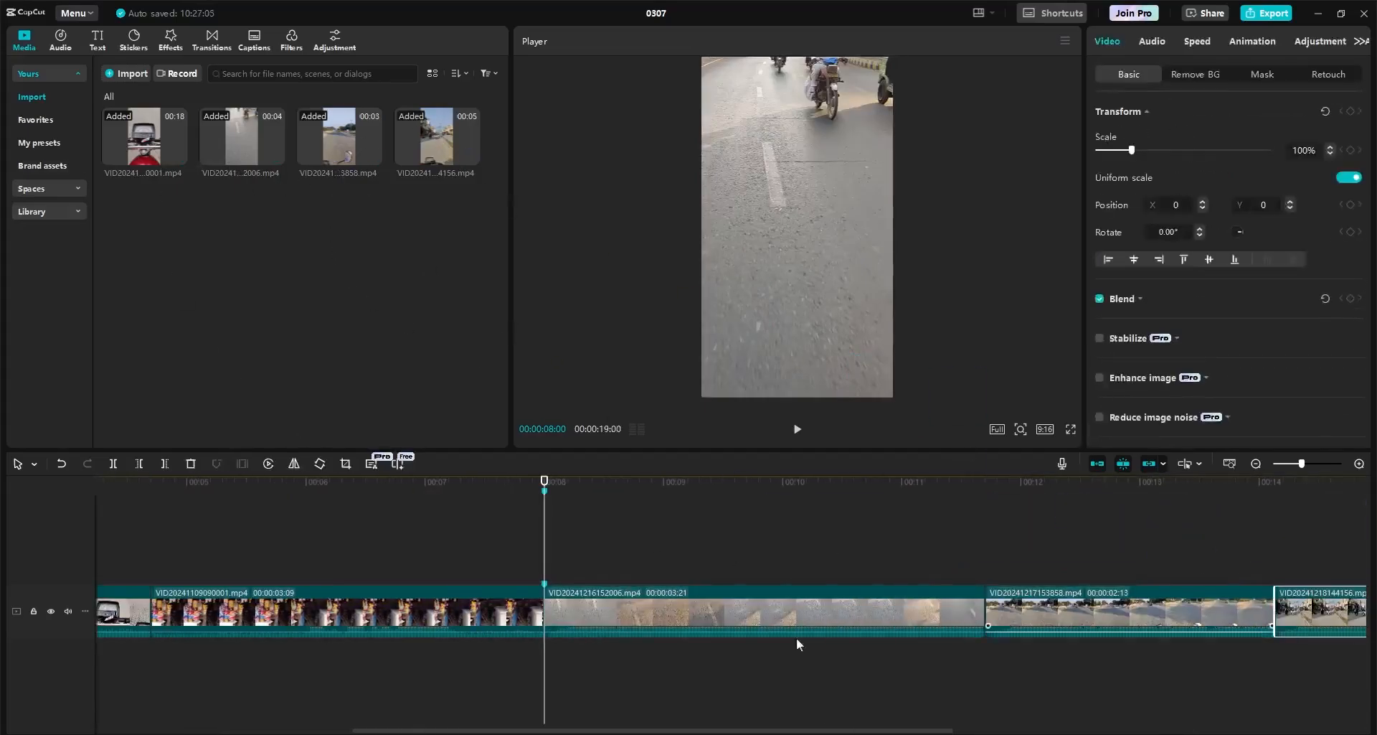
Step: Mute the audio of the main video track
{"action": "left_click", "coordinate": [68, 610]}
{"action": "left_click", "coordinate": [1229, 464]}
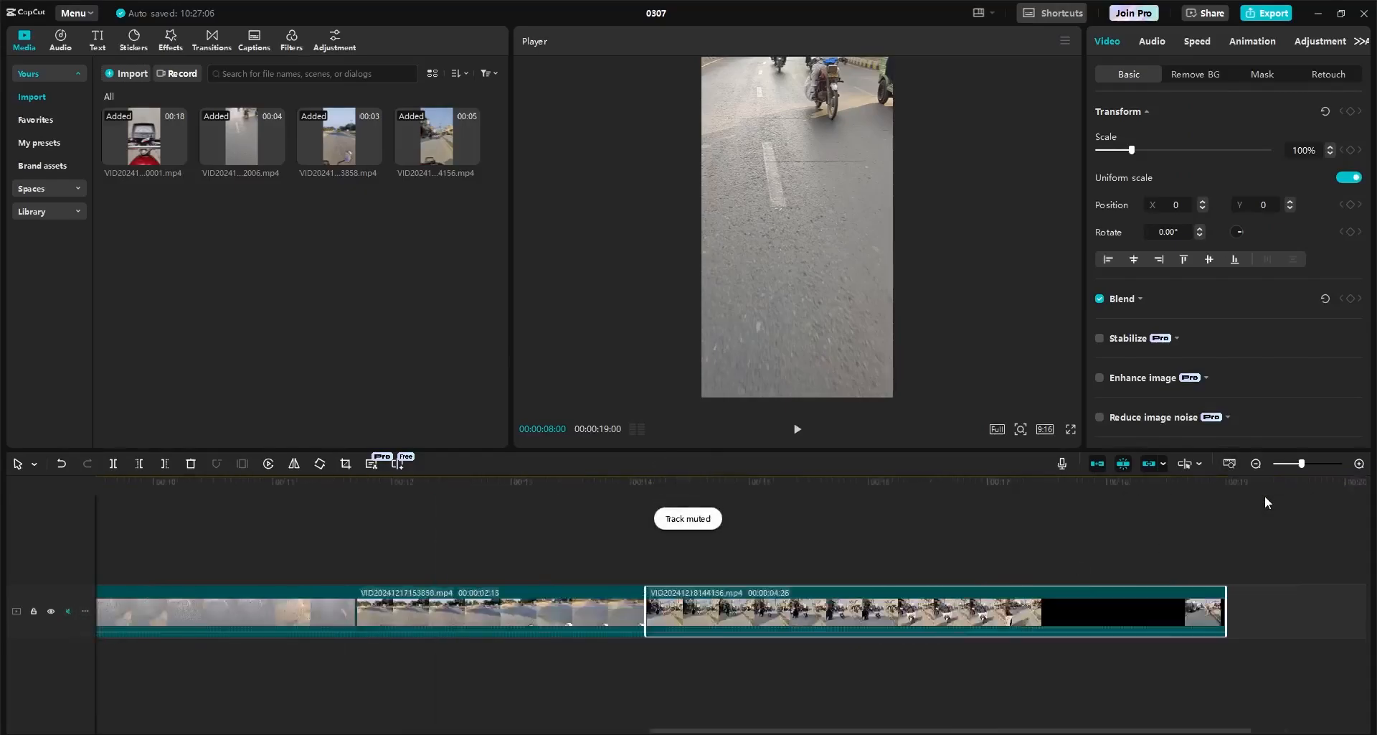
{"action": "scroll", "coordinate": [1264, 495], "scroll_direction": "up", "scroll_amount": 3}
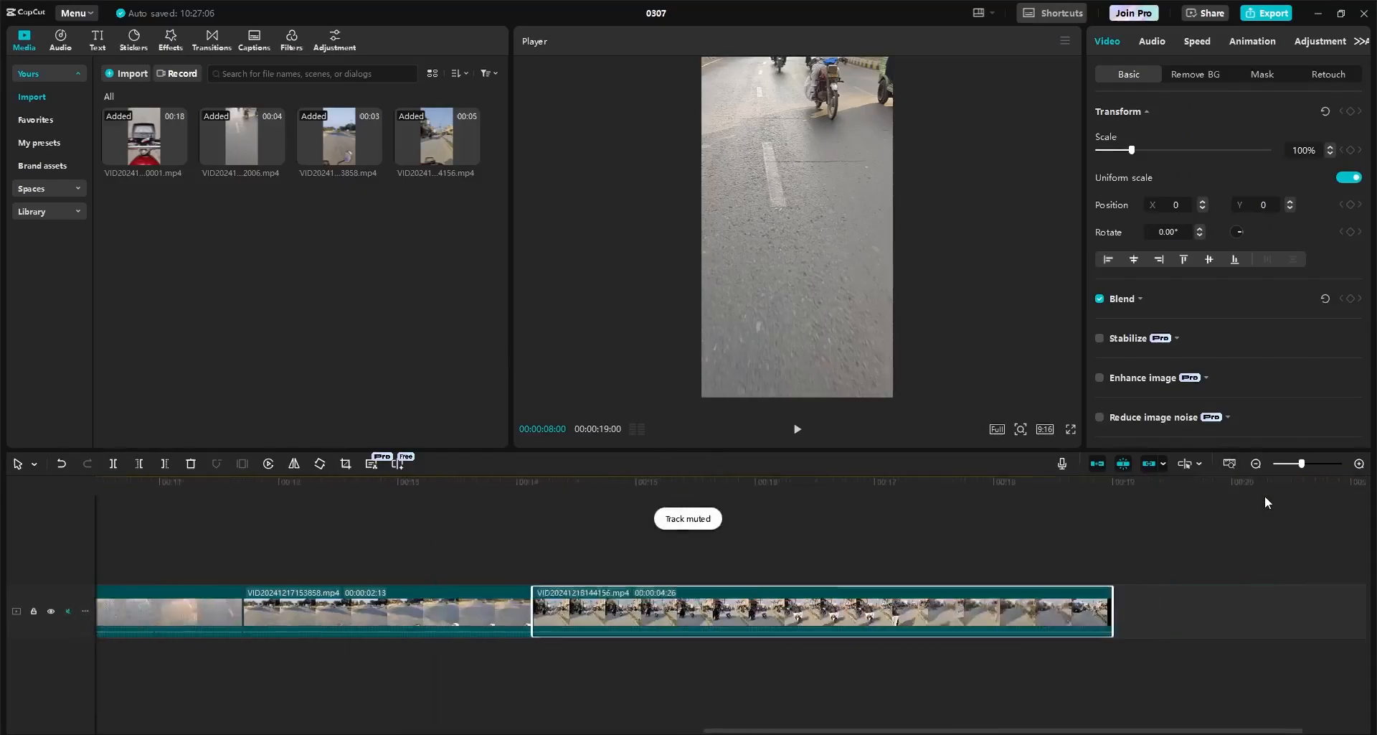
{"action": "left_click", "coordinate": [1229, 466]}
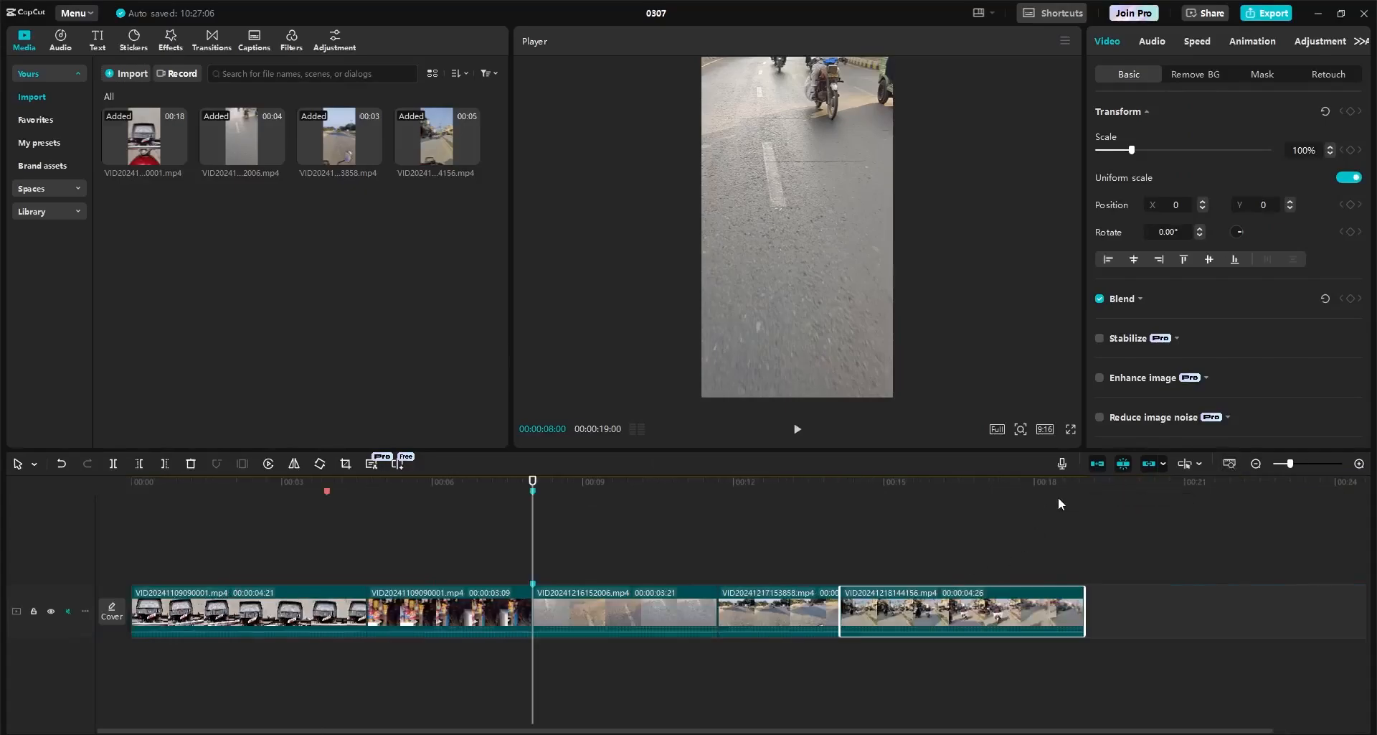
{"action": "left_click", "coordinate": [144, 549]}
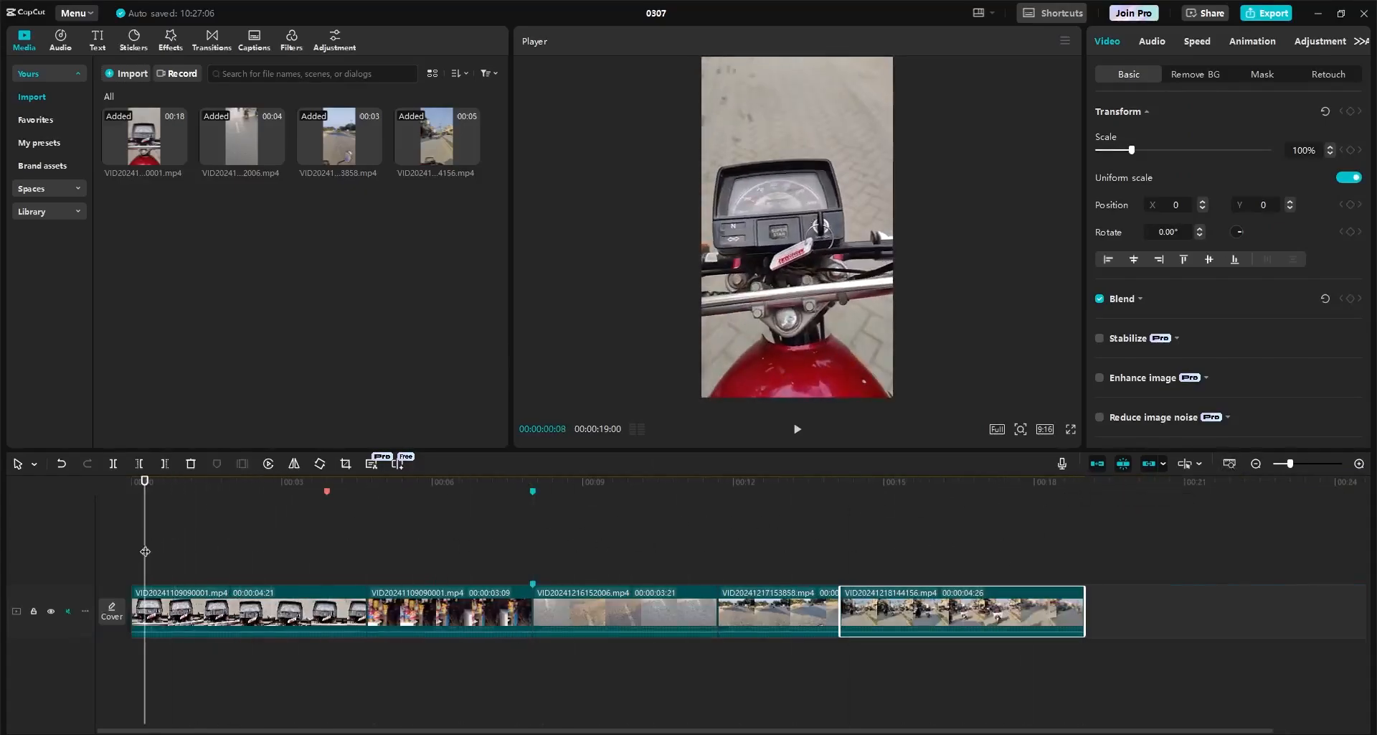
{"action": "left_click", "coordinate": [1255, 463]}
{"action": "left_click", "coordinate": [1358, 464]}
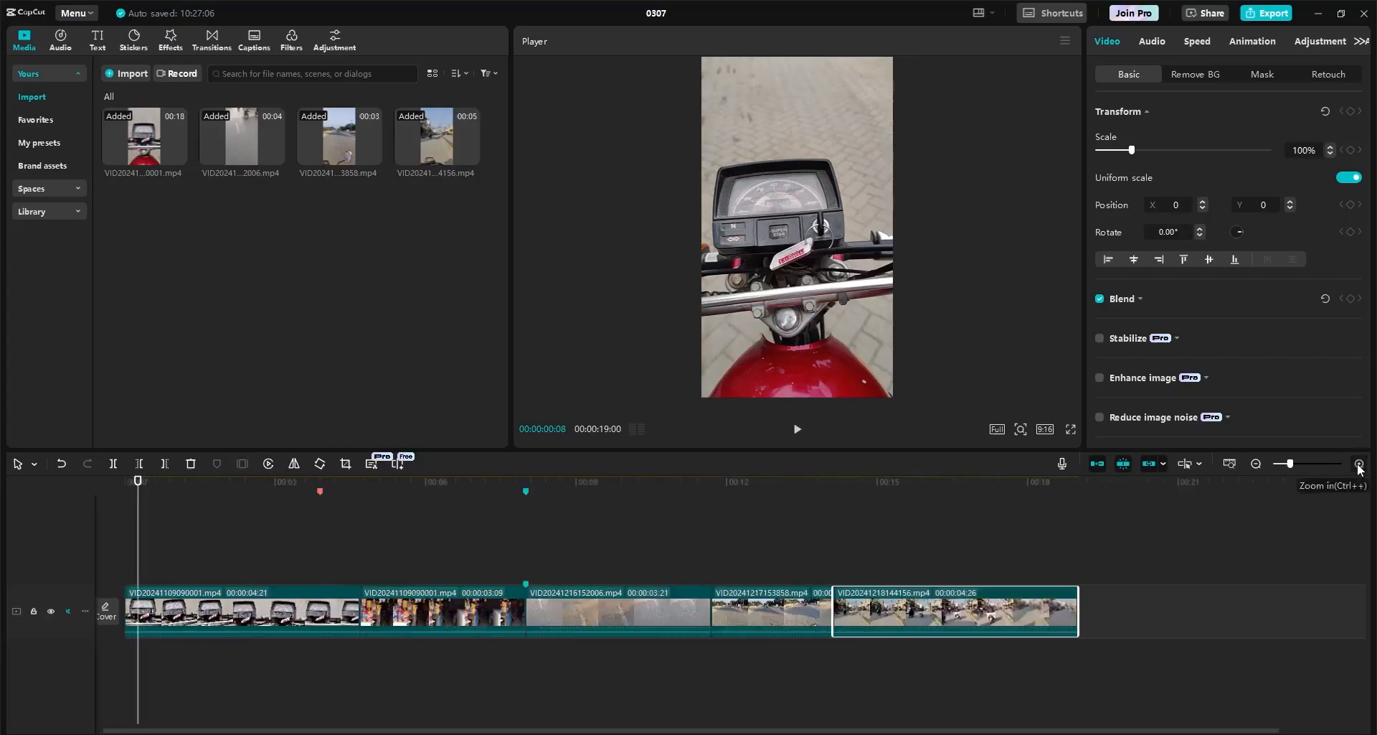
{"action": "left_click", "coordinate": [1232, 464]}
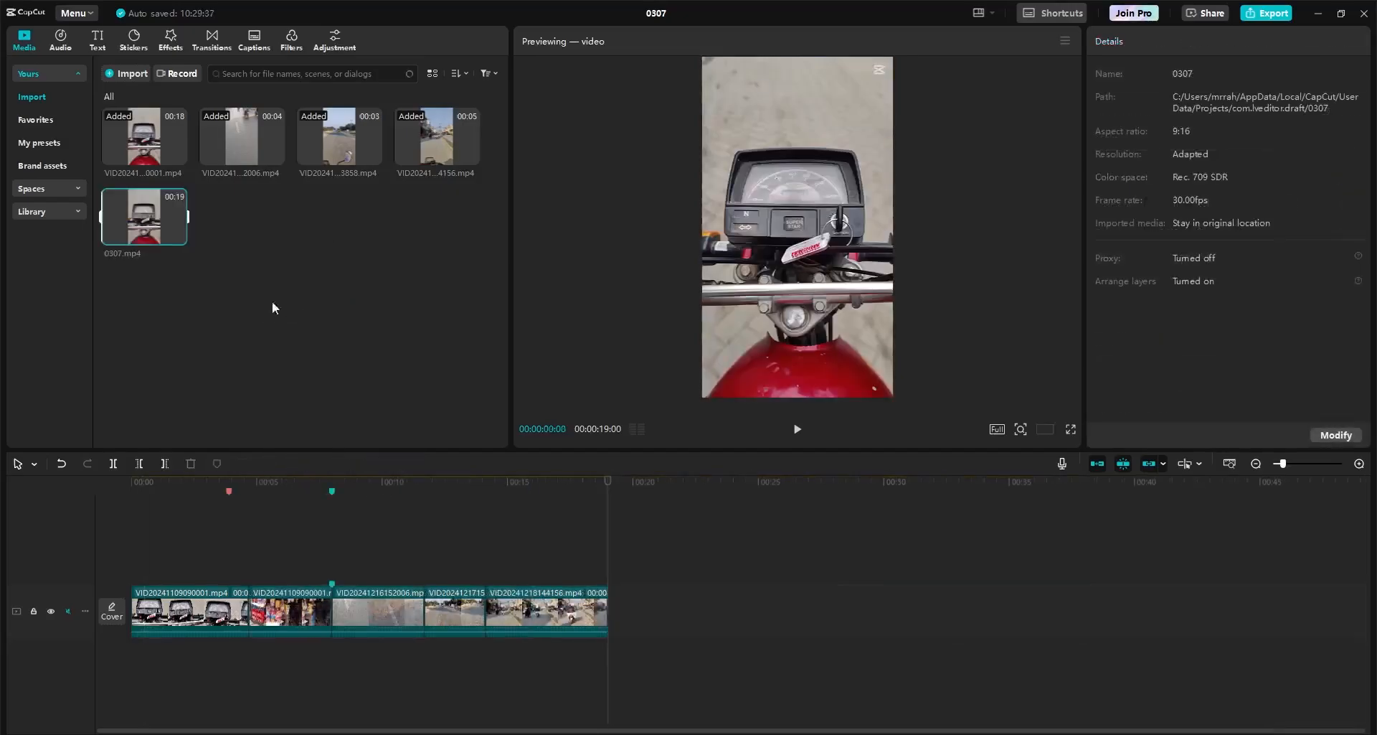
Step: Append the exported video 0307.mp4 to the main track and split it automatically at its scene changes
{"action": "left_click_drag", "start_coordinate": [151, 218], "coordinate": [615, 612]}
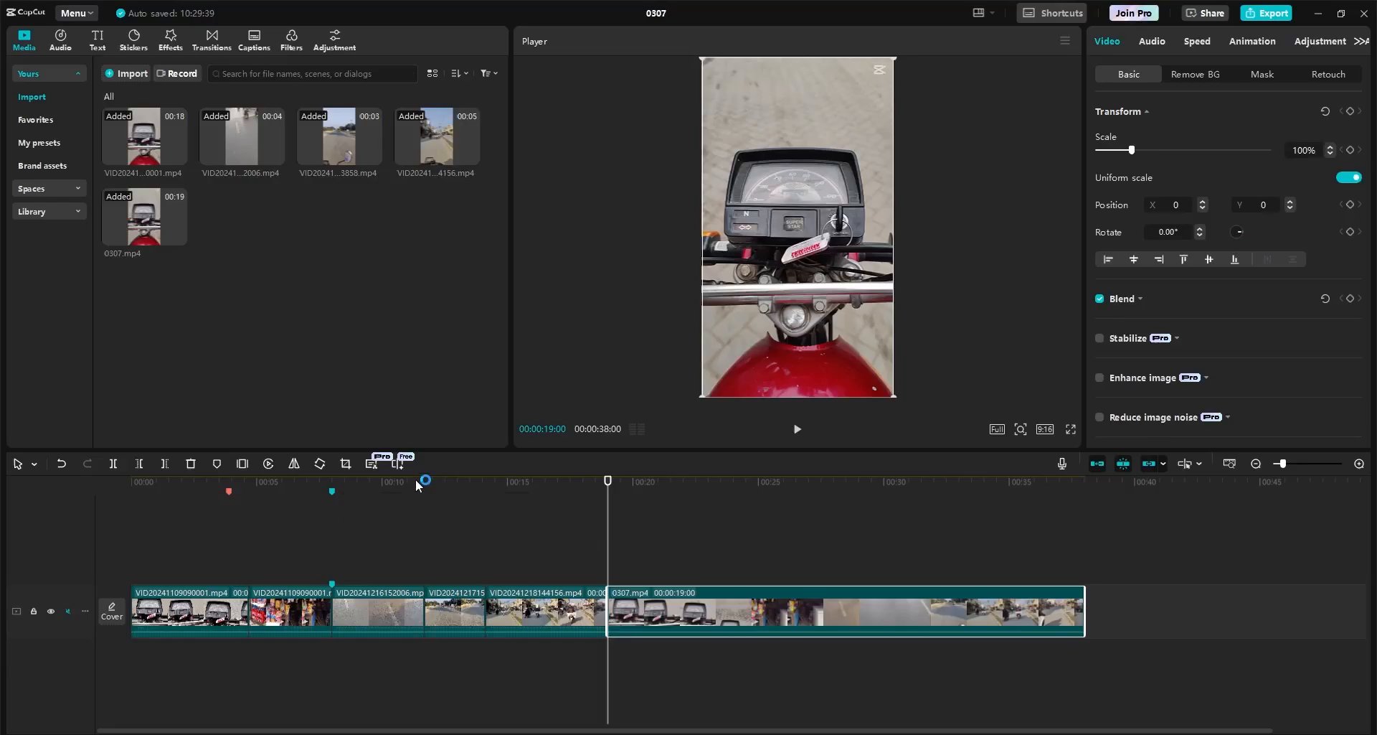
{"action": "left_click", "coordinate": [400, 465]}
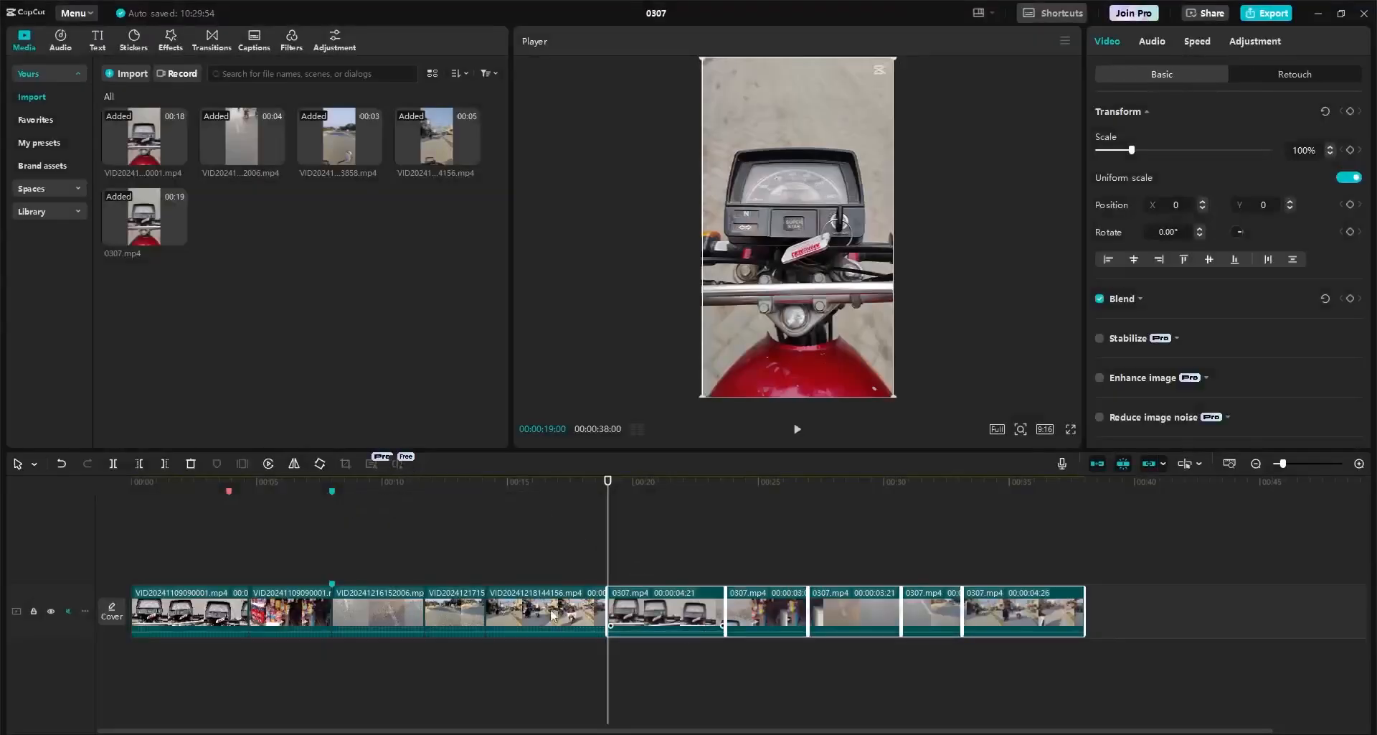
{"action": "left_click", "coordinate": [207, 577]}
{"action": "left_click_drag", "start_coordinate": [264, 571], "coordinate": [558, 656]}
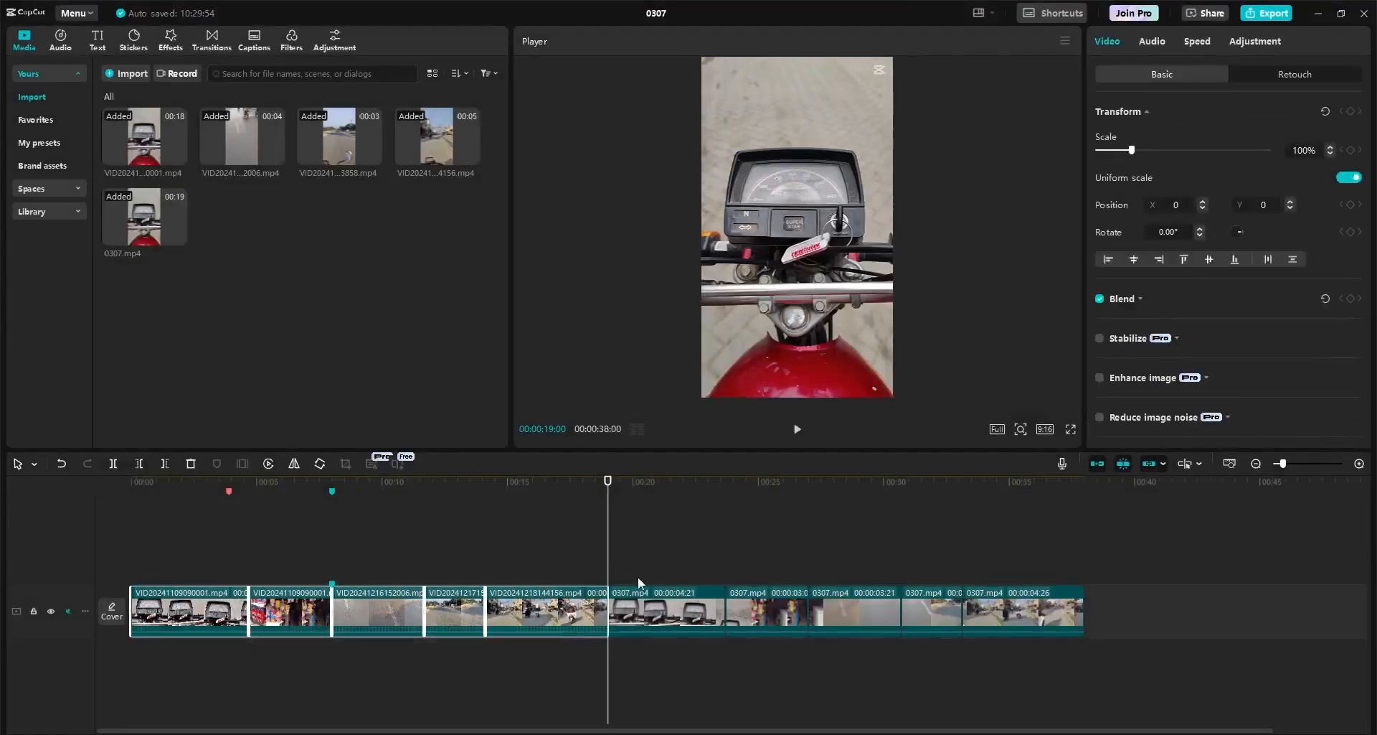
{"action": "left_click_drag", "start_coordinate": [660, 565], "coordinate": [1030, 606]}
{"action": "left_click_drag", "start_coordinate": [143, 216], "coordinate": [536, 528]}
{"action": "left_click_drag", "start_coordinate": [608, 566], "coordinate": [607, 566]}
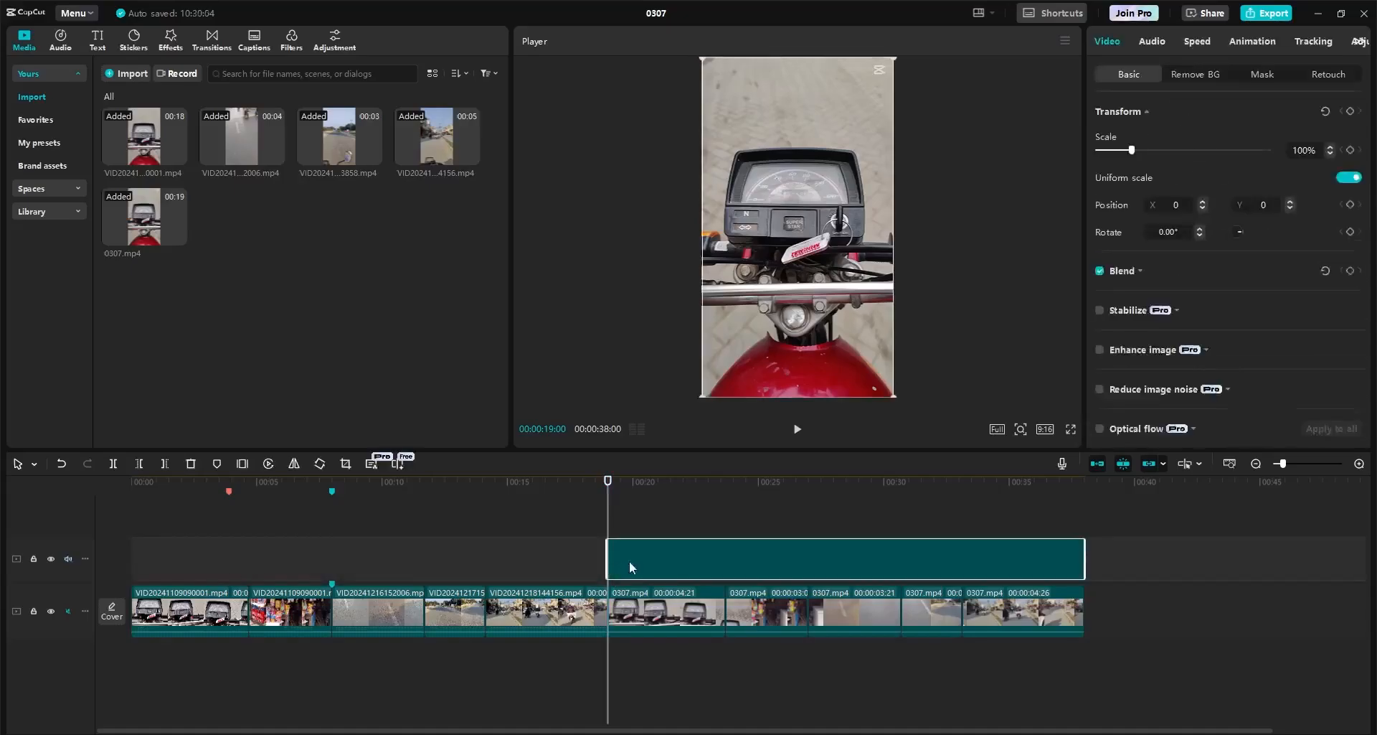
{"action": "key", "text": "Delete"}
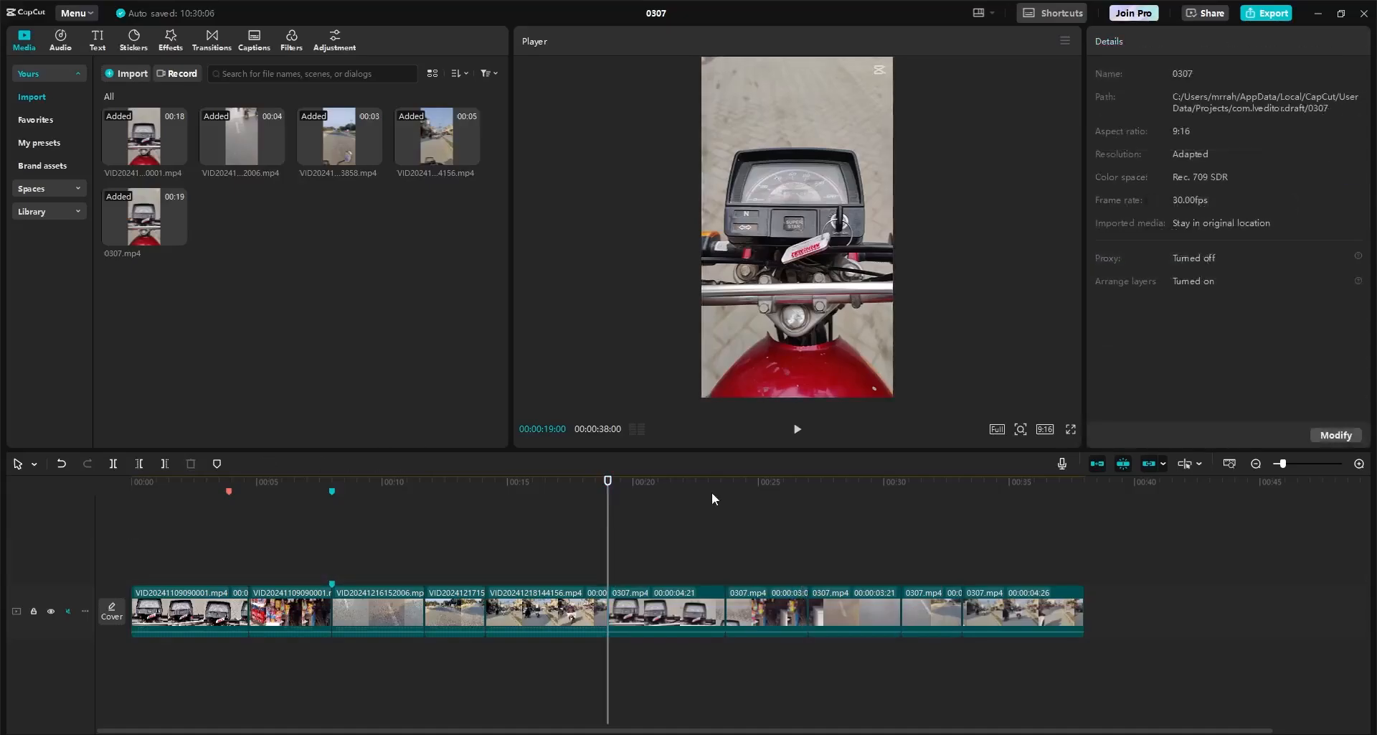
Step: Examine the basic video tools available for the road clip at 00:00:11:29, from Enhance image and Relight to Camera tracking and Motion blur
{"action": "left_click_drag", "start_coordinate": [712, 485], "coordinate": [429, 585]}
{"action": "left_click", "coordinate": [431, 589]}
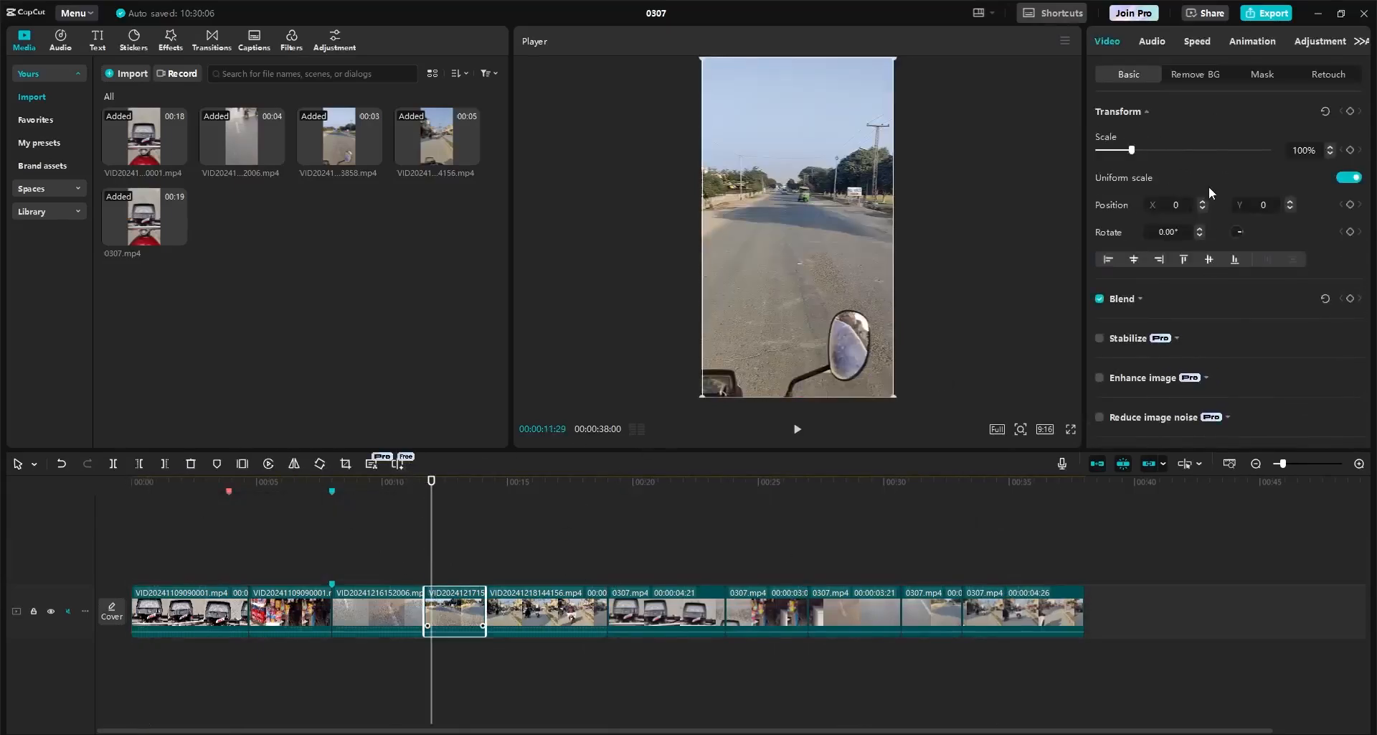
{"action": "scroll", "coordinate": [1220, 310], "scroll_direction": "down", "scroll_amount": 2}
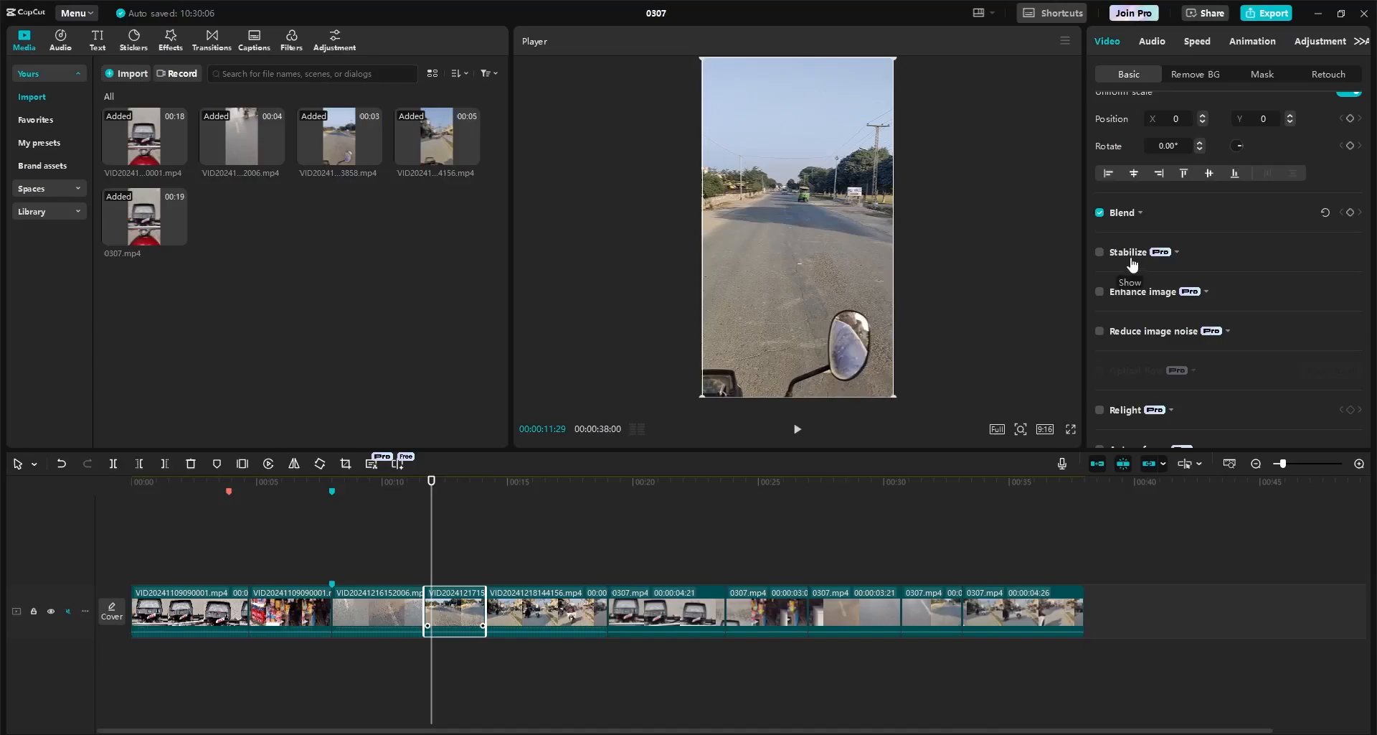
{"action": "left_click", "coordinate": [1141, 293]}
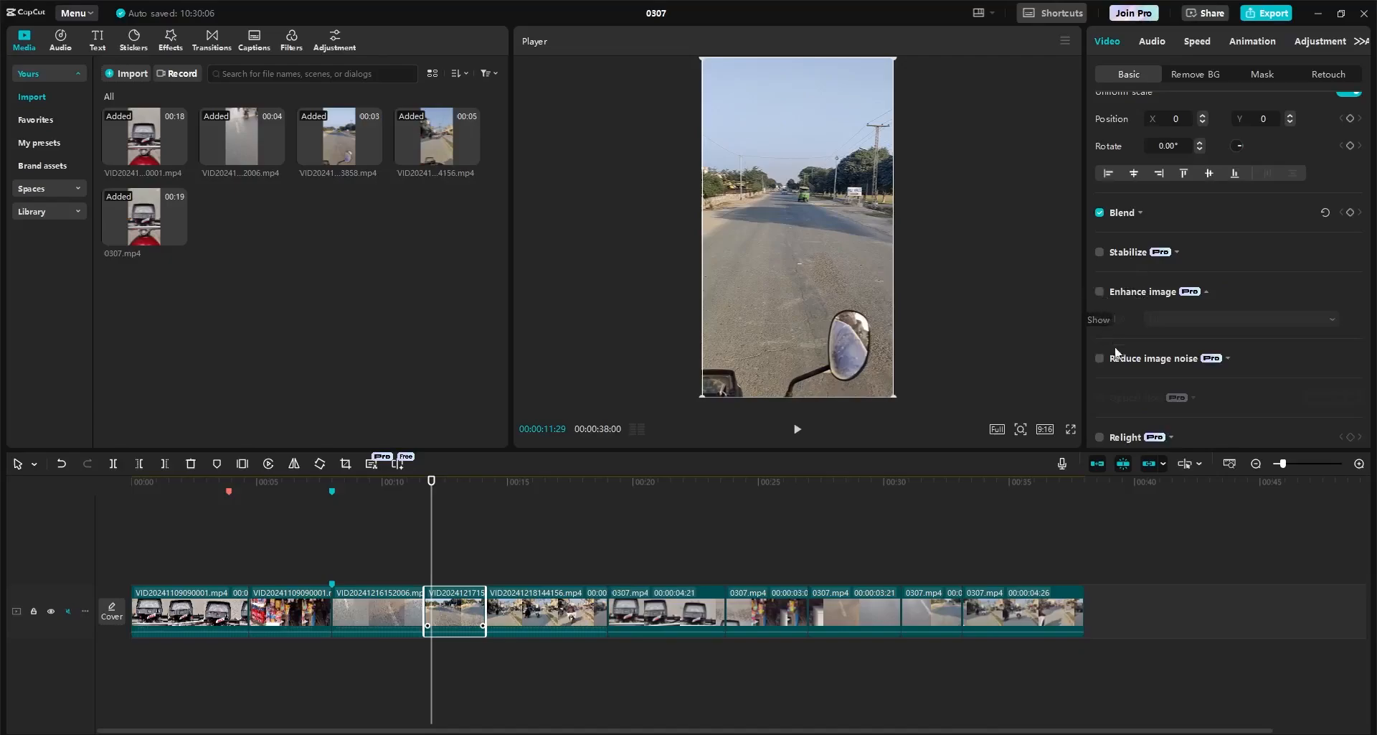
{"action": "left_click", "coordinate": [1137, 359]}
{"action": "scroll", "coordinate": [1137, 359], "scroll_direction": "down", "scroll_amount": 5}
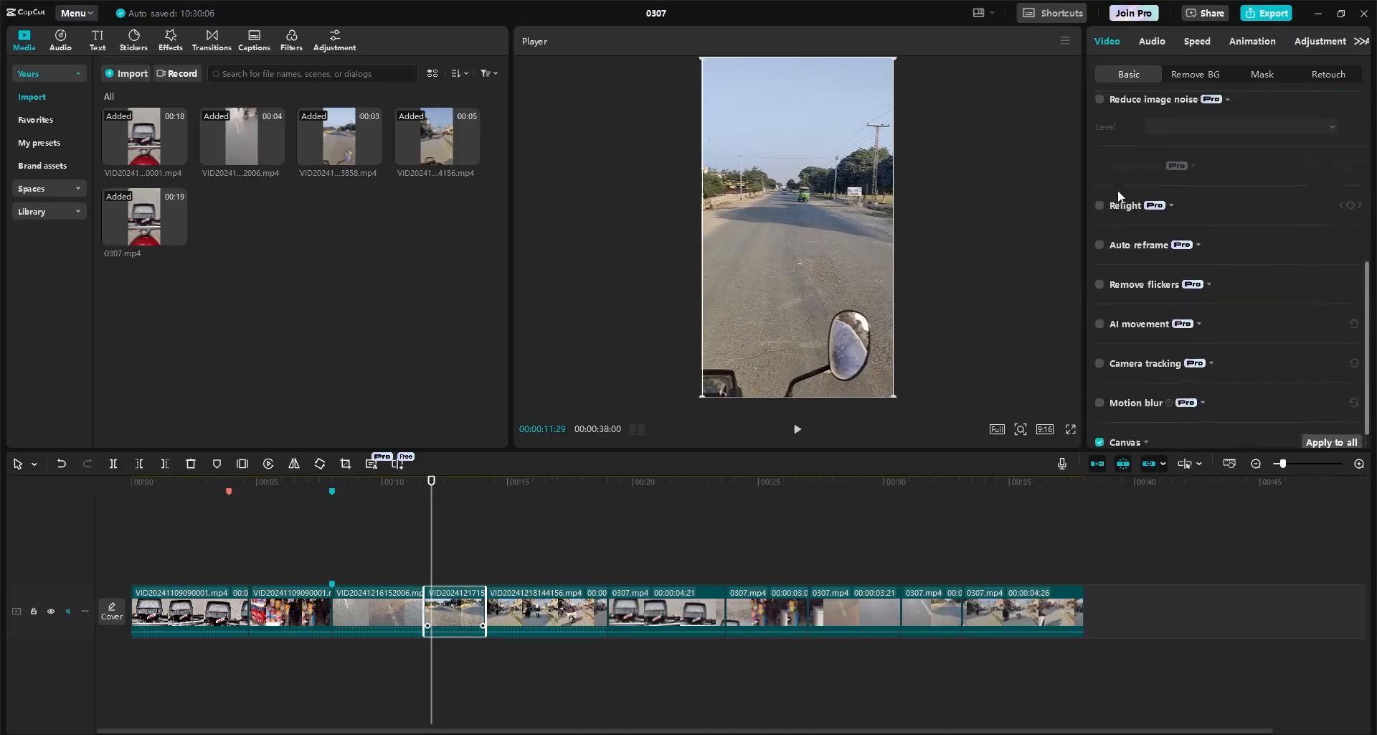
{"action": "scroll", "coordinate": [1112, 183], "scroll_direction": "up", "scroll_amount": 2}
{"action": "scroll", "coordinate": [1105, 187], "scroll_direction": "up", "scroll_amount": 1}
{"action": "scroll", "coordinate": [1108, 244], "scroll_direction": "down", "scroll_amount": 1}
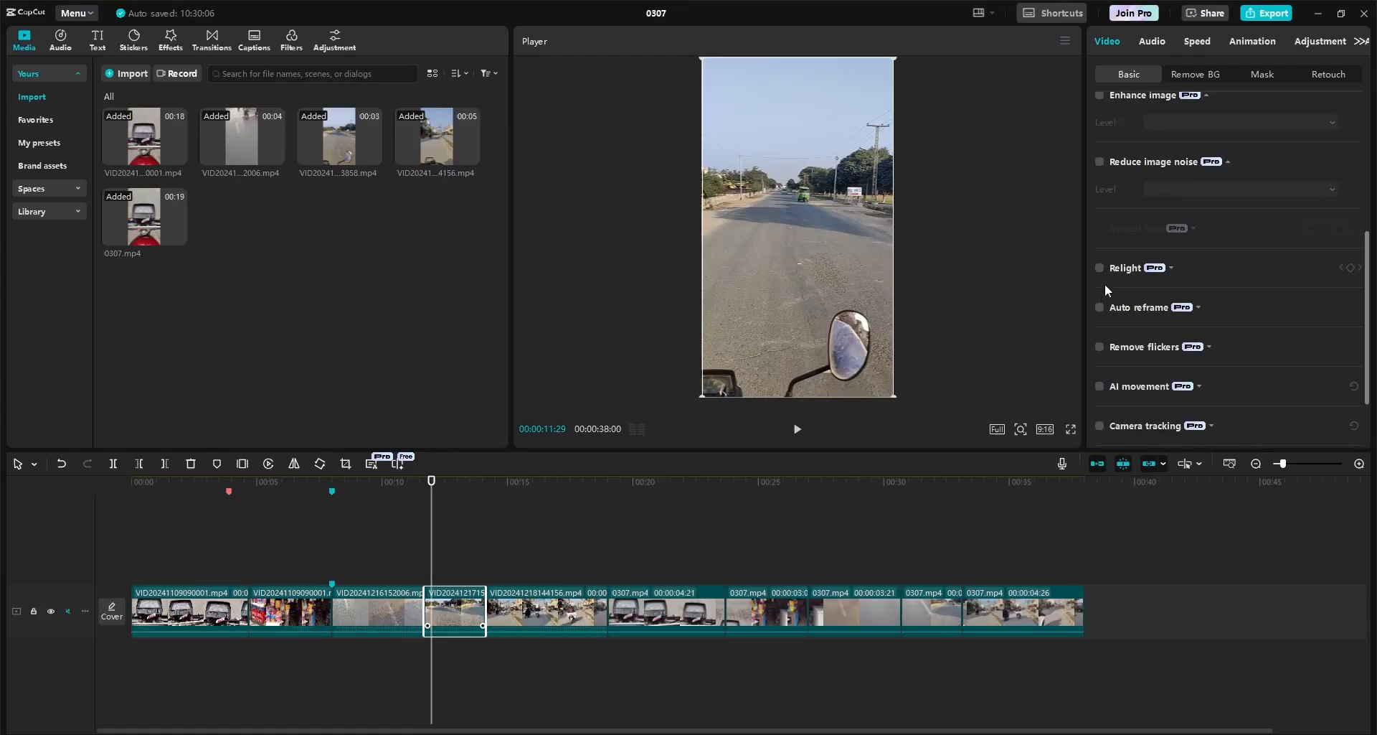
{"action": "left_click", "coordinate": [1123, 276]}
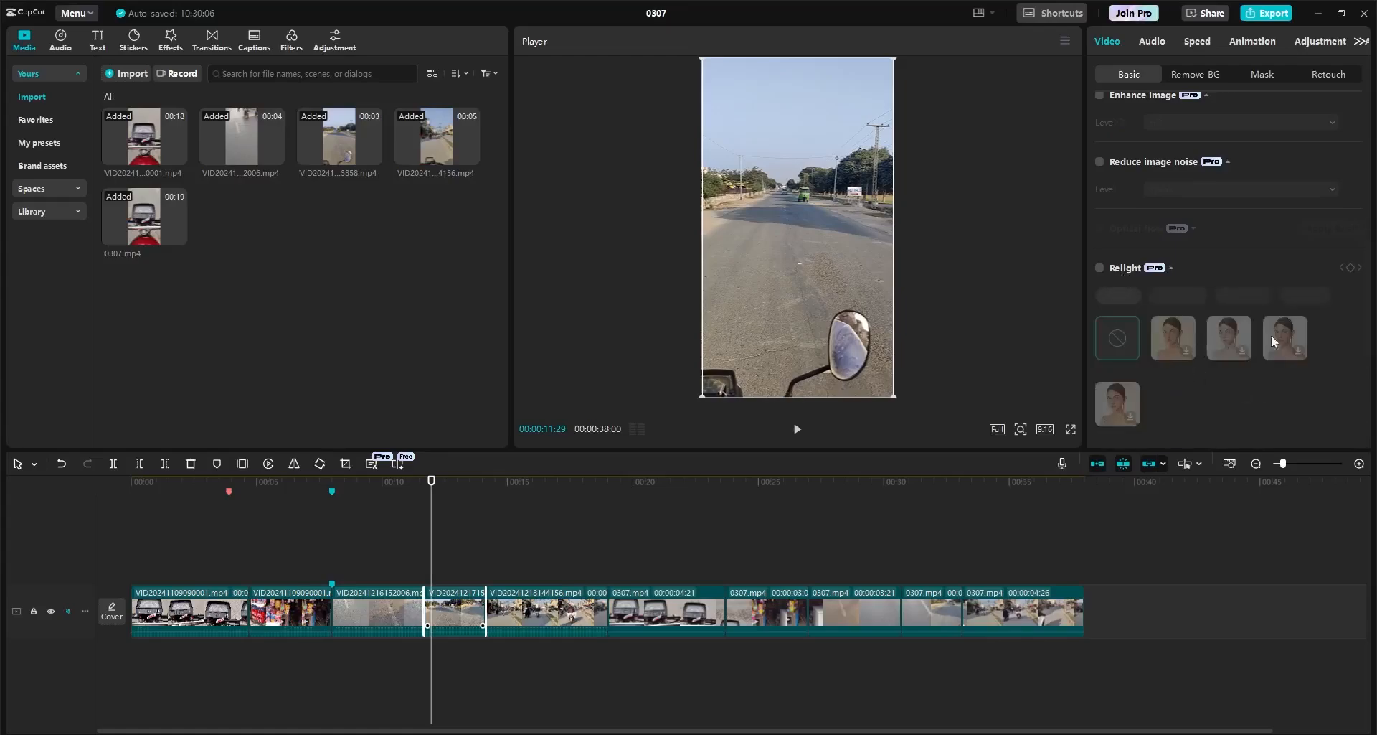
{"action": "scroll", "coordinate": [1132, 396], "scroll_direction": "down", "scroll_amount": 4}
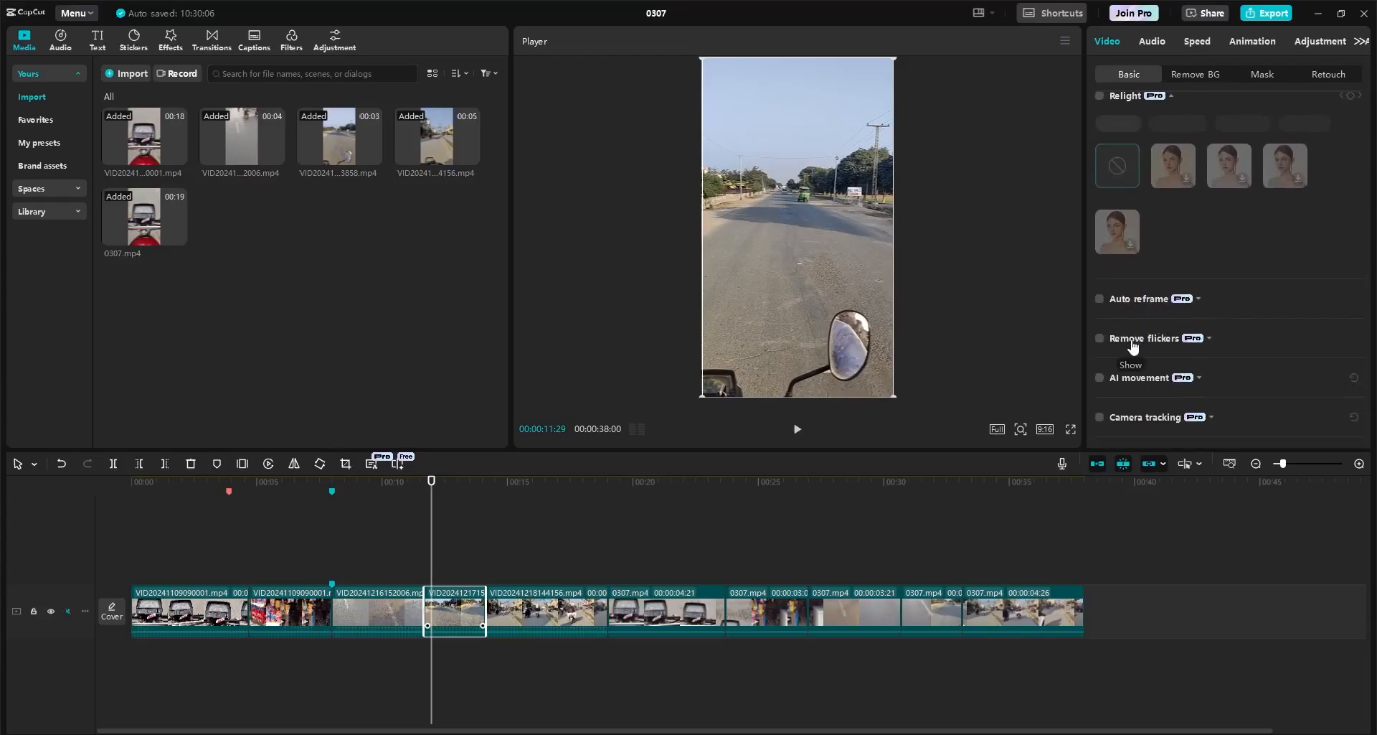
{"action": "left_click", "coordinate": [1133, 346]}
{"action": "scroll", "coordinate": [1147, 337], "scroll_direction": "down", "scroll_amount": 2}
{"action": "left_click", "coordinate": [1144, 301]}
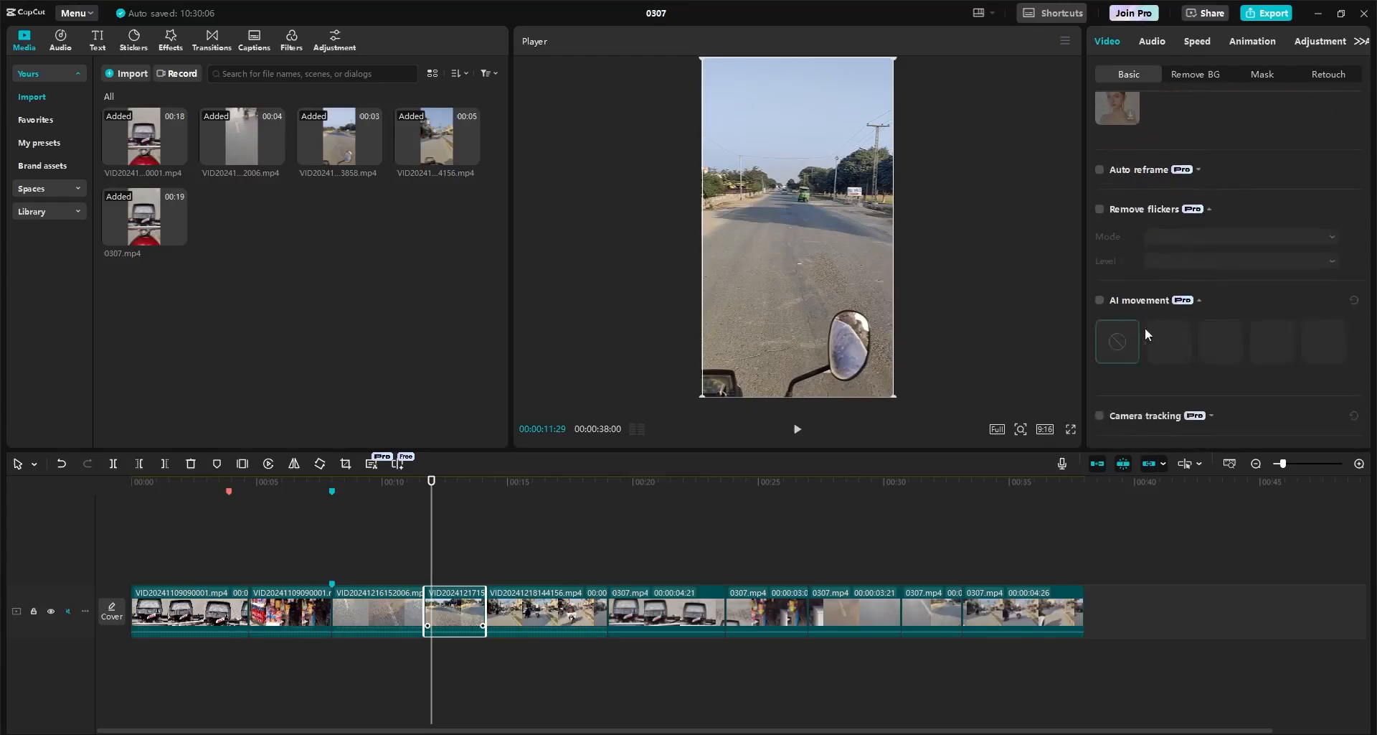
{"action": "scroll", "coordinate": [1145, 327], "scroll_direction": "down", "scroll_amount": 2}
{"action": "left_click", "coordinate": [1155, 347]}
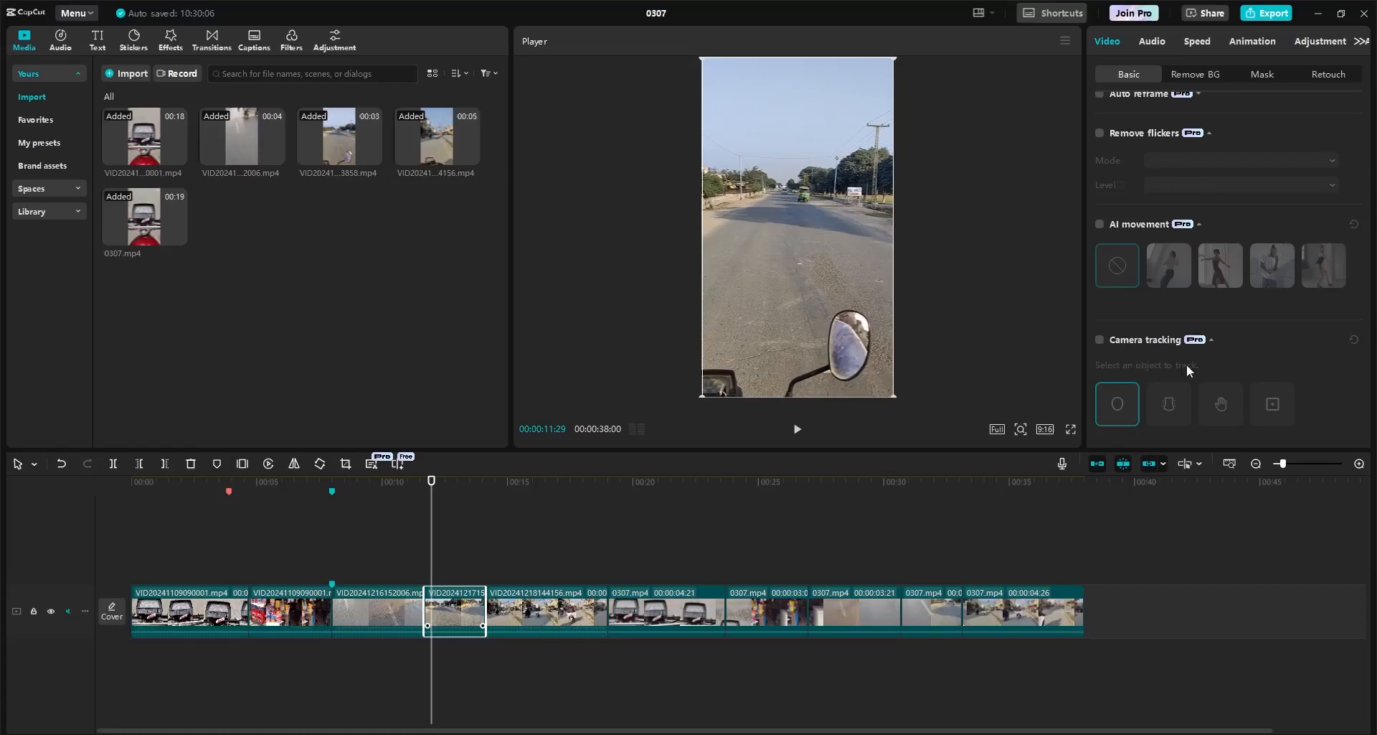
{"action": "scroll", "coordinate": [1186, 363], "scroll_direction": "down", "scroll_amount": 3}
{"action": "left_click", "coordinate": [1192, 381]}
{"action": "scroll", "coordinate": [1197, 358], "scroll_direction": "down", "scroll_amount": 4}
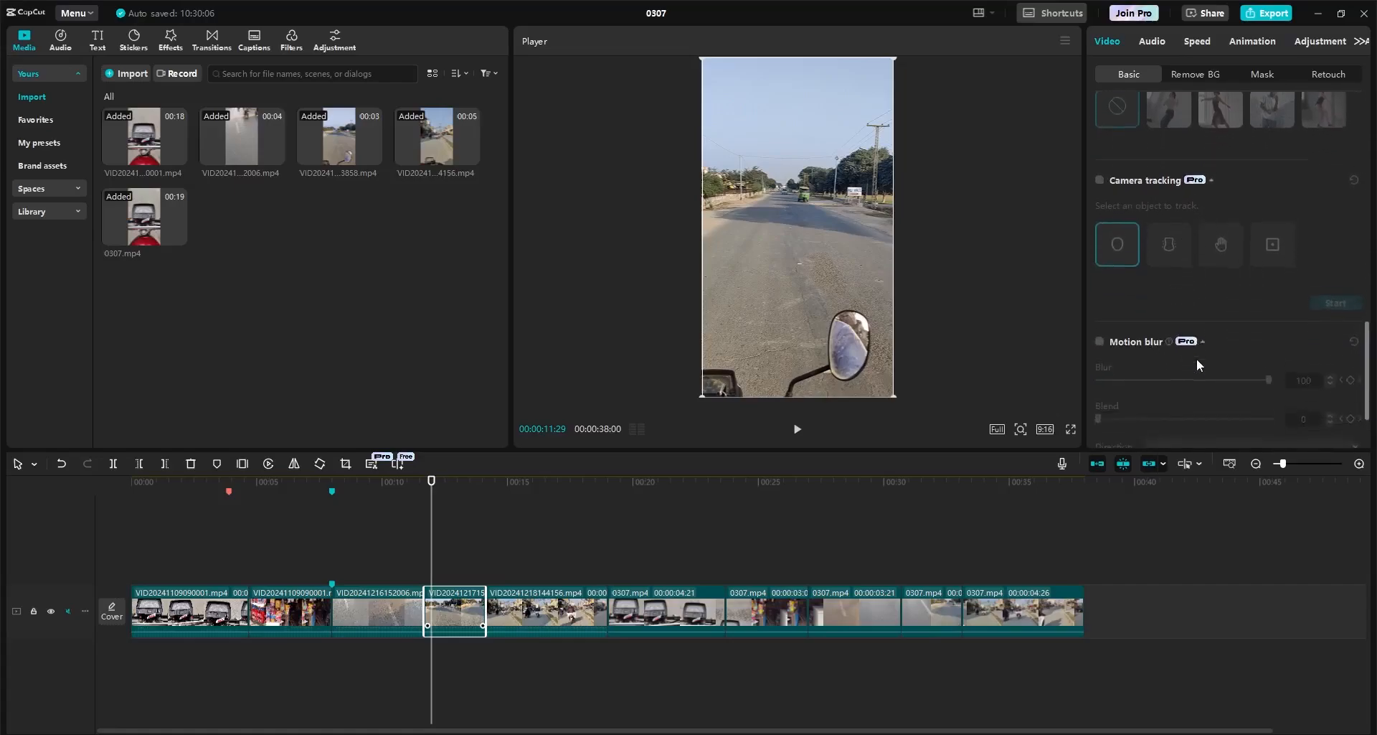
{"action": "scroll", "coordinate": [1198, 356], "scroll_direction": "up", "scroll_amount": 12}
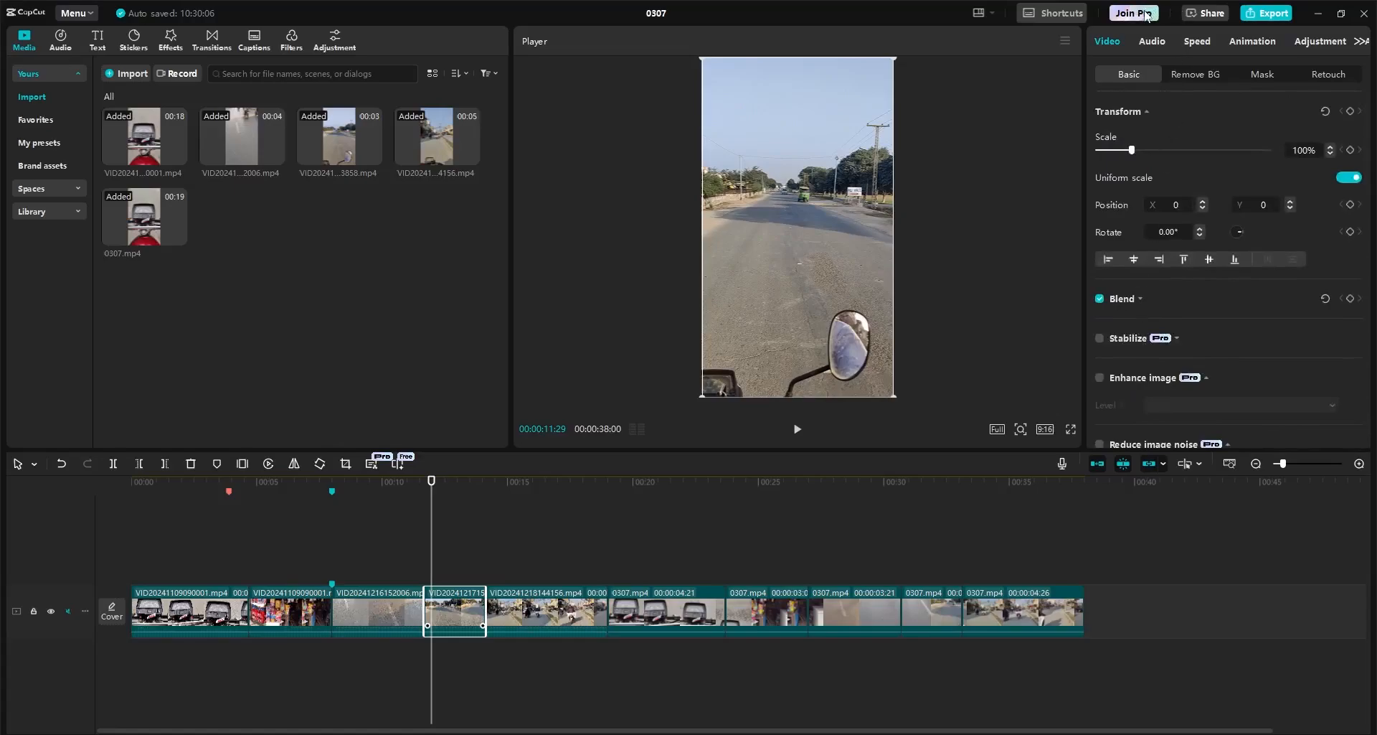
Step: Enable Stabilize on the selected road clip with the Recommended level
{"action": "scroll", "coordinate": [1181, 352], "scroll_direction": "down", "scroll_amount": 2}
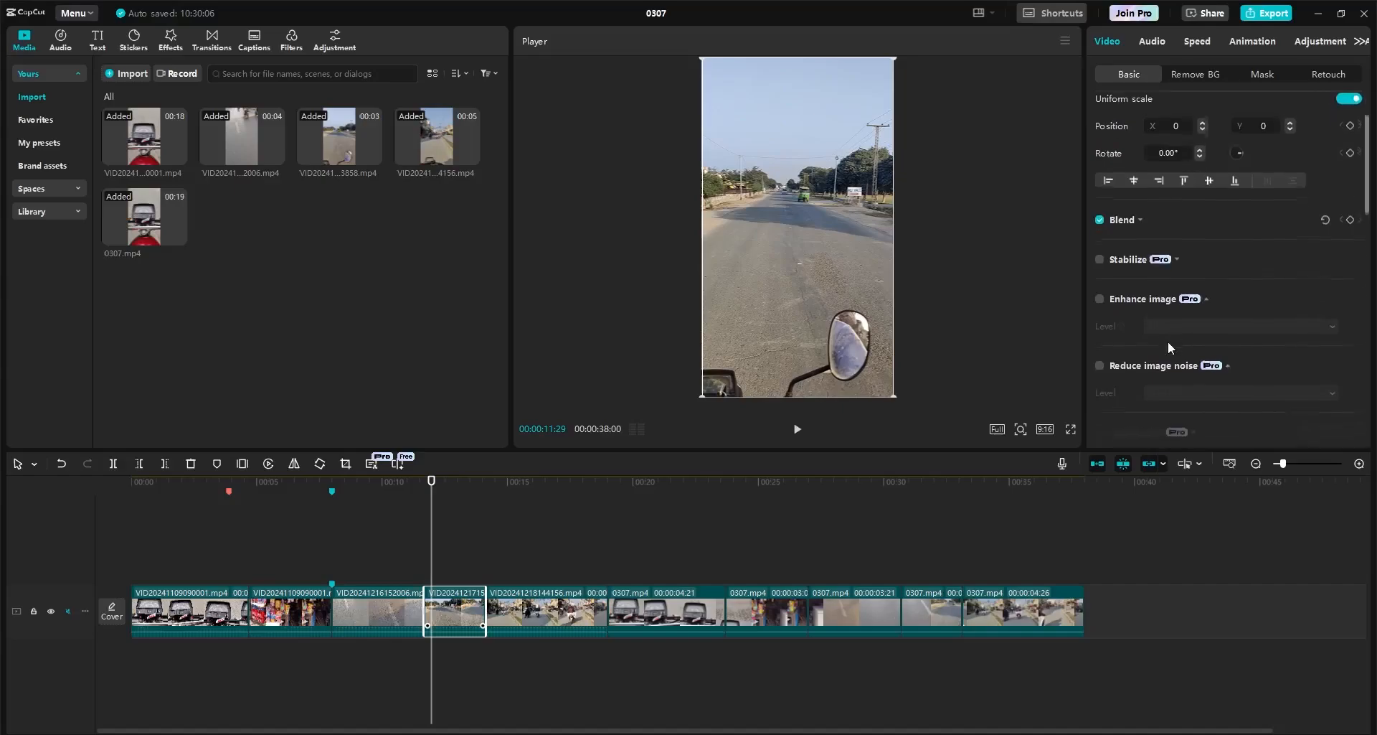
{"action": "scroll", "coordinate": [1168, 341], "scroll_direction": "up", "scroll_amount": 2}
{"action": "left_click", "coordinate": [1101, 340]}
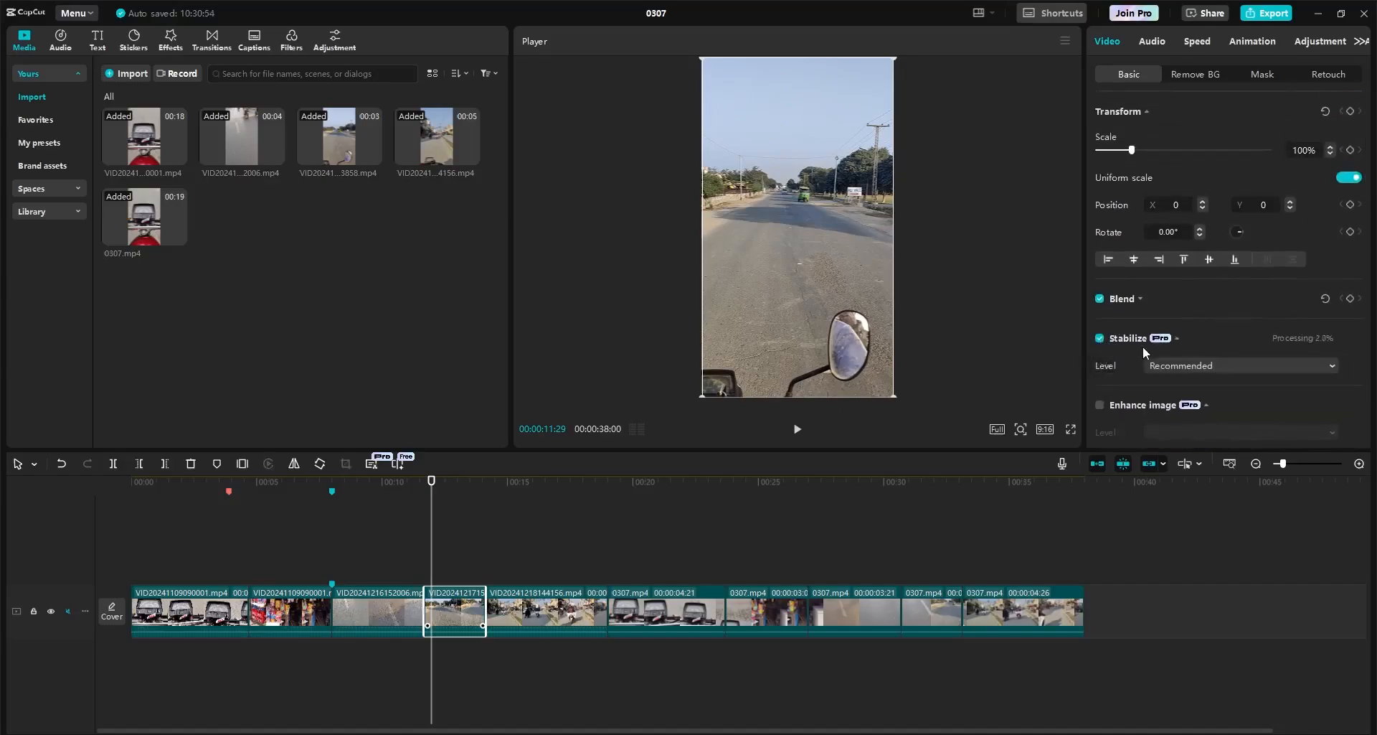
{"action": "scroll", "coordinate": [1143, 346], "scroll_direction": "down", "scroll_amount": 2}
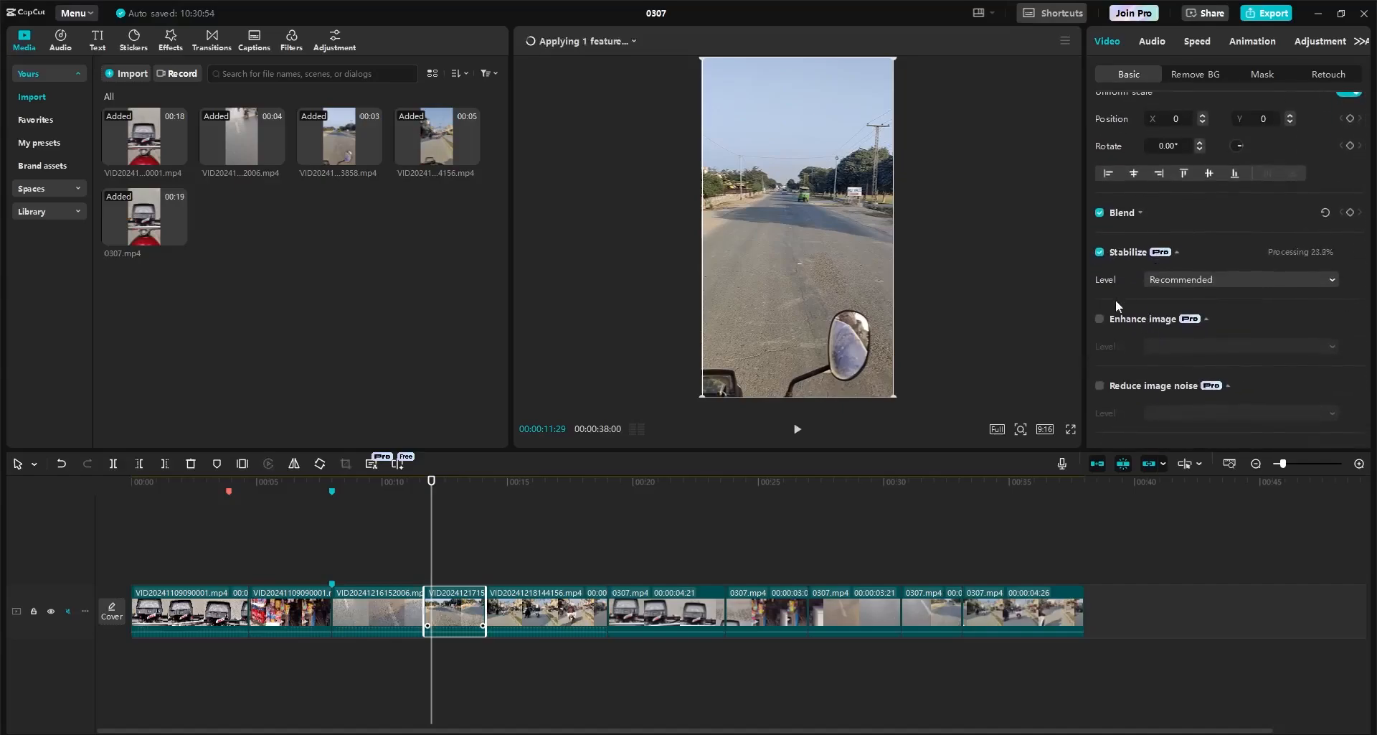
{"action": "scroll", "coordinate": [1133, 356], "scroll_direction": "down", "scroll_amount": 5}
Step: Delete all clips from the timeline and import the videos 01, 02, 03 and 04 from the Example folder
{"action": "left_click_drag", "start_coordinate": [1049, 539], "coordinate": [195, 555]}
{"action": "key", "text": "Delete"}
{"action": "left_click_drag", "start_coordinate": [252, 224], "coordinate": [531, 141]}
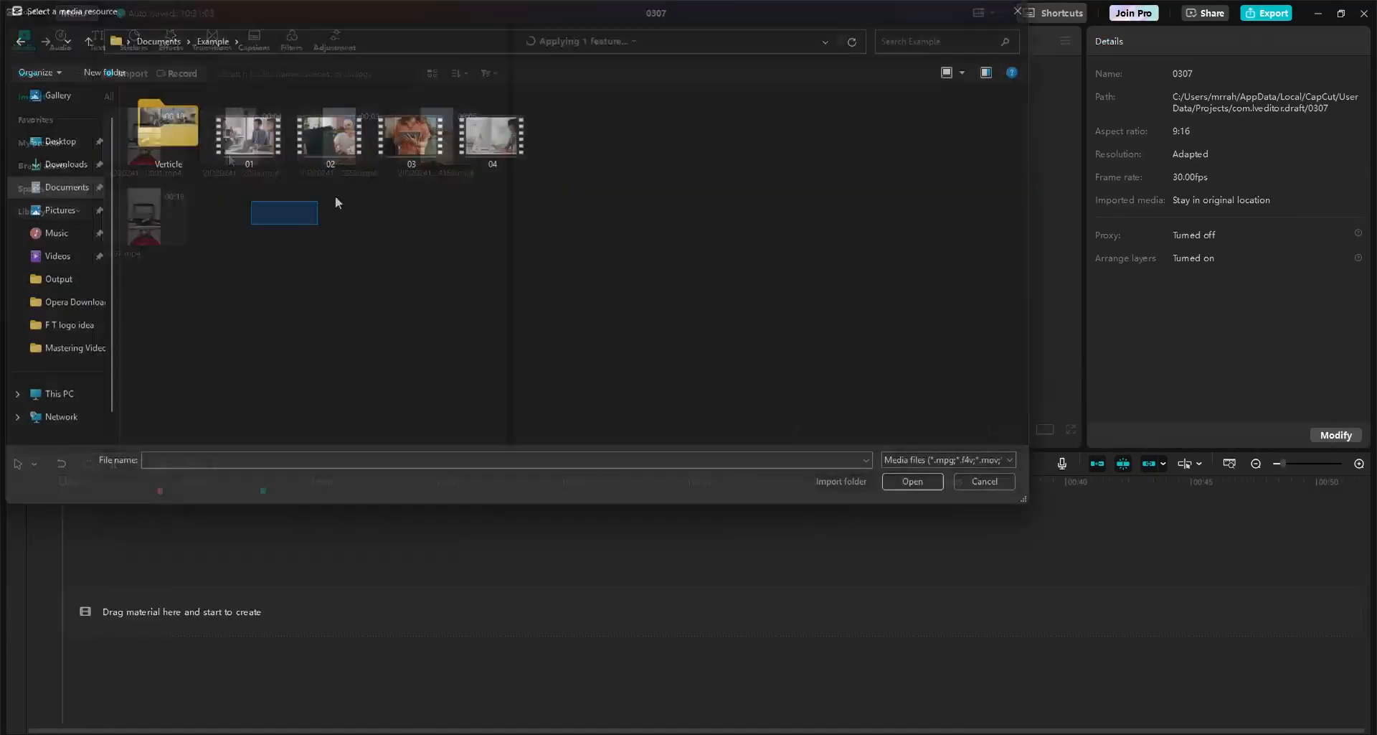
{"action": "left_click", "coordinate": [897, 480]}
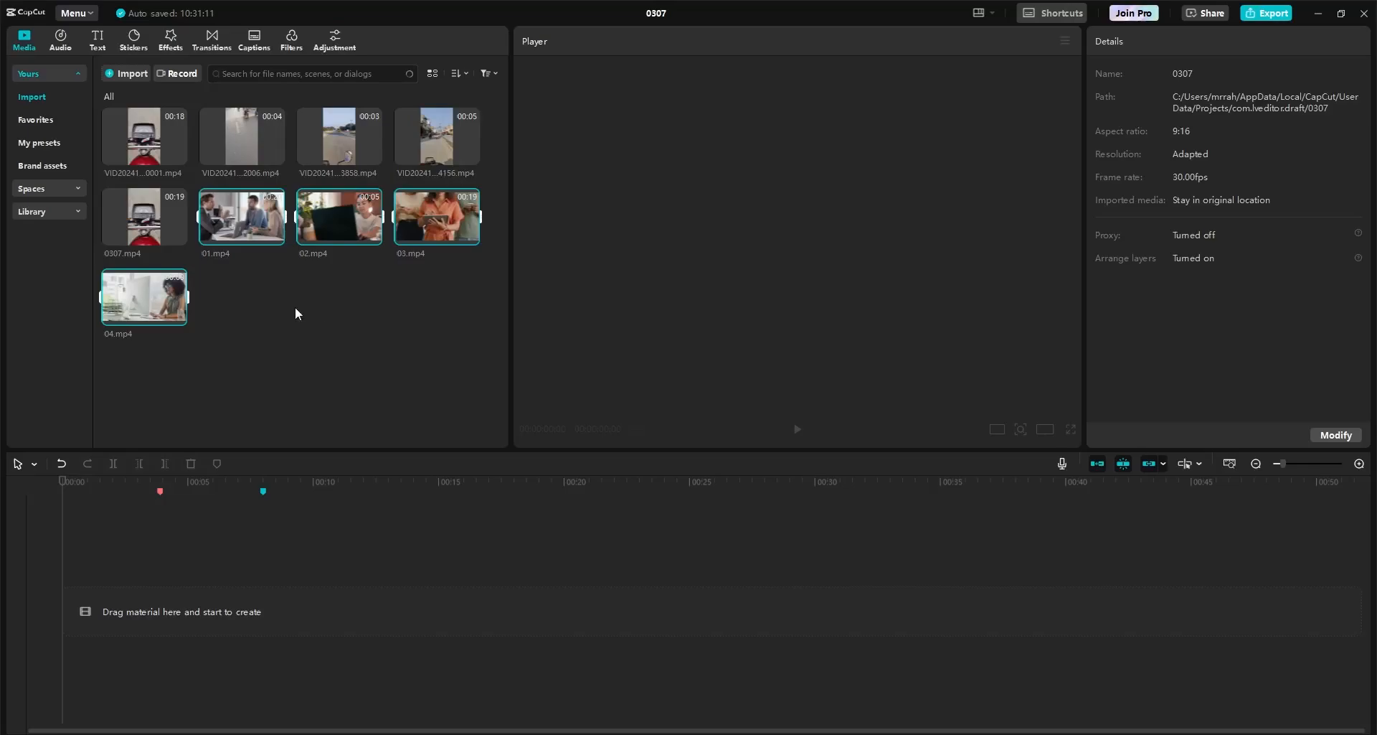
Step: Place 02.mp4 at the start of the main track and set the project aspect ratio to 16:9
{"action": "left_click_drag", "start_coordinate": [337, 227], "coordinate": [122, 583]}
{"action": "left_click", "coordinate": [1045, 429]}
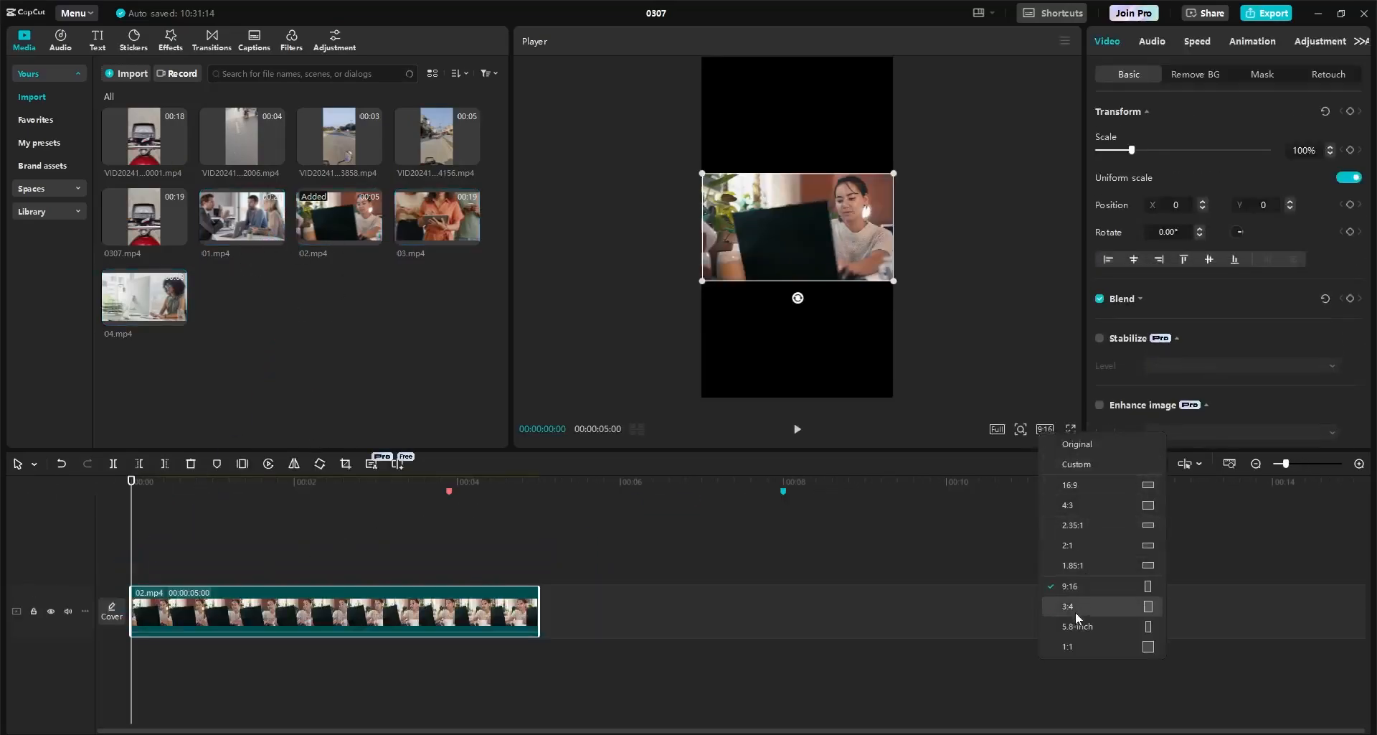
{"action": "left_click", "coordinate": [1065, 476]}
Step: Apply Reduce image noise to 02.mp4 at the Strong level, switching it off and on again to compare
{"action": "scroll", "coordinate": [1157, 330], "scroll_direction": "down", "scroll_amount": 8}
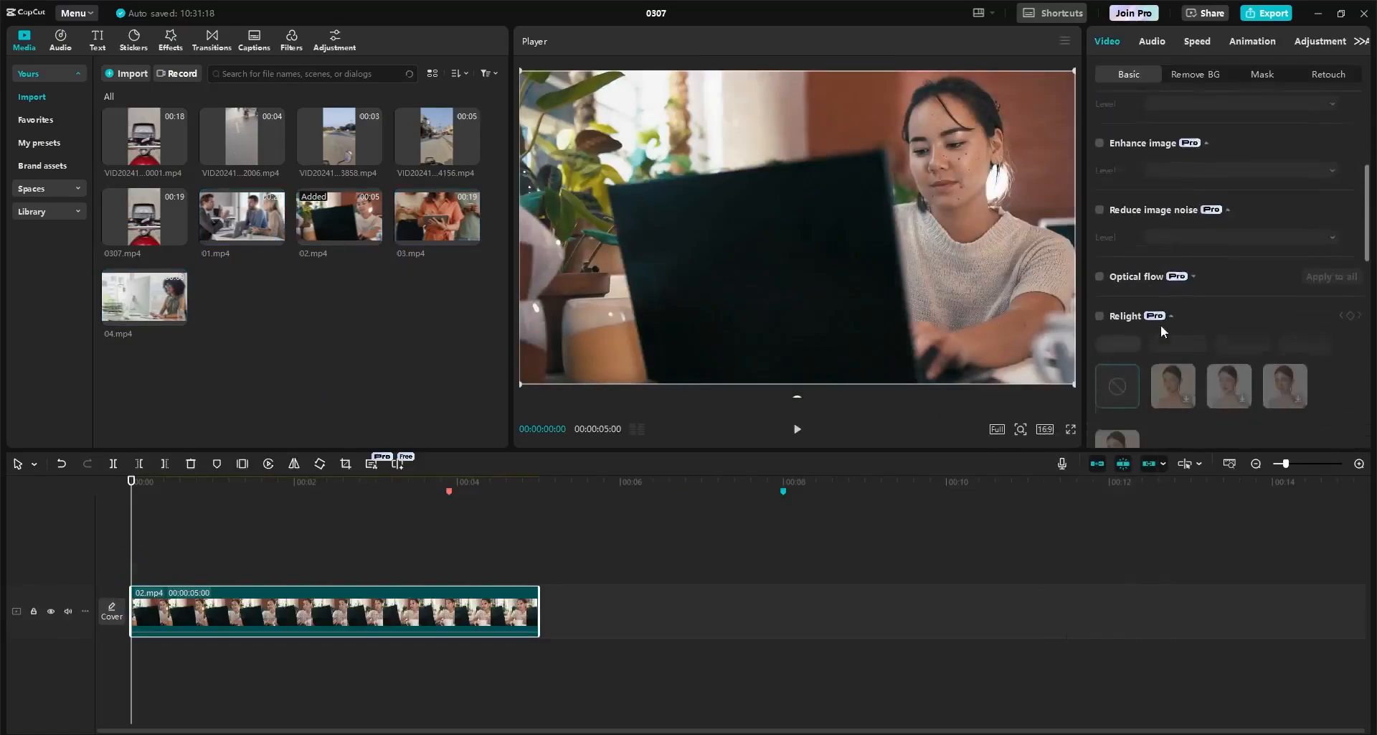
{"action": "scroll", "coordinate": [1151, 165], "scroll_direction": "up", "scroll_amount": 2}
{"action": "scroll", "coordinate": [1121, 165], "scroll_direction": "up", "scroll_amount": 3}
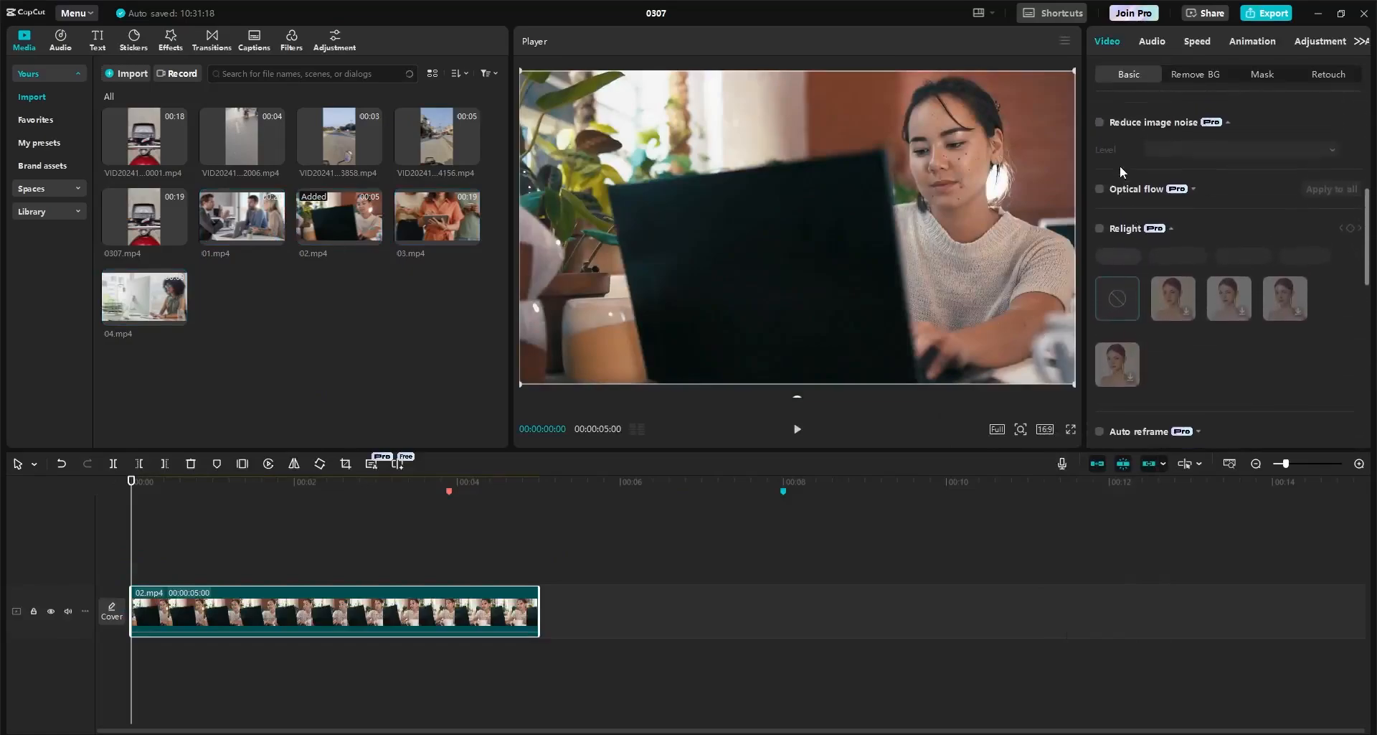
{"action": "left_click", "coordinate": [1100, 195]}
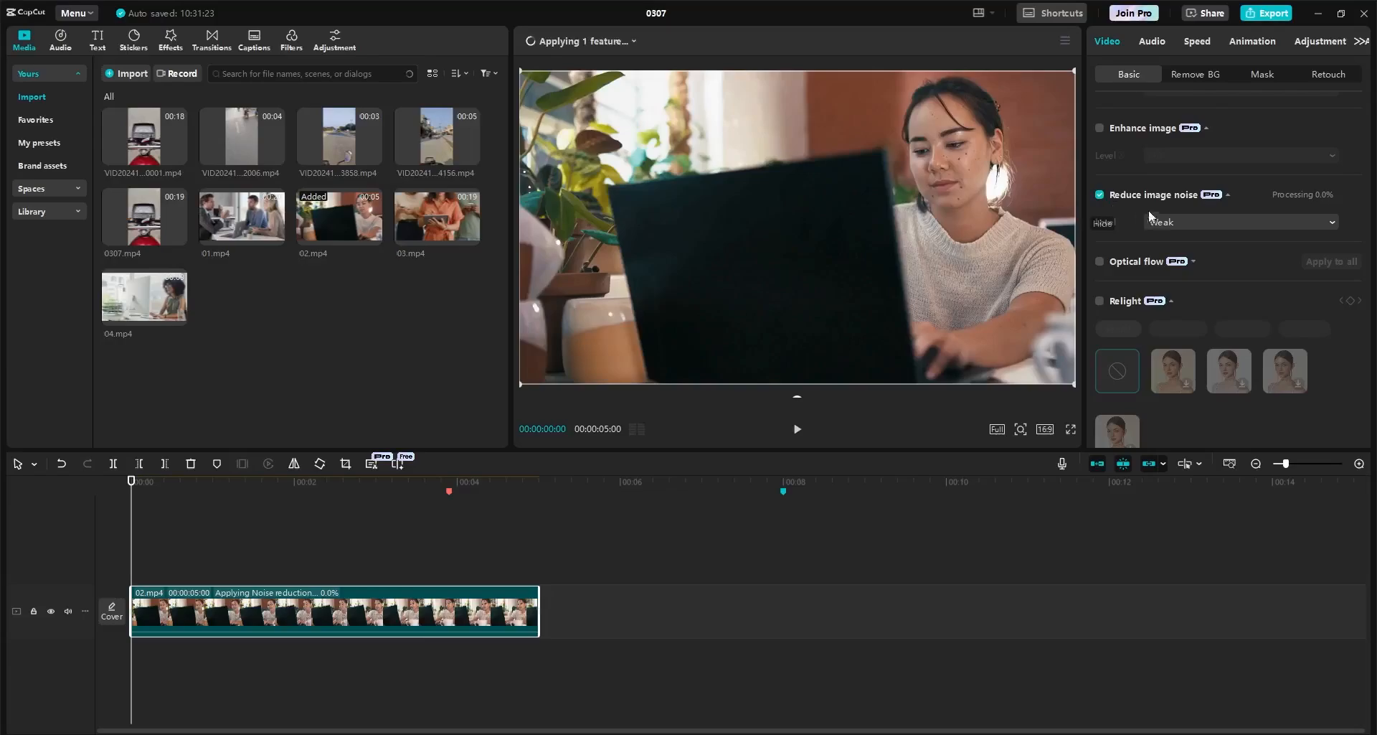
{"action": "left_click", "coordinate": [1171, 222]}
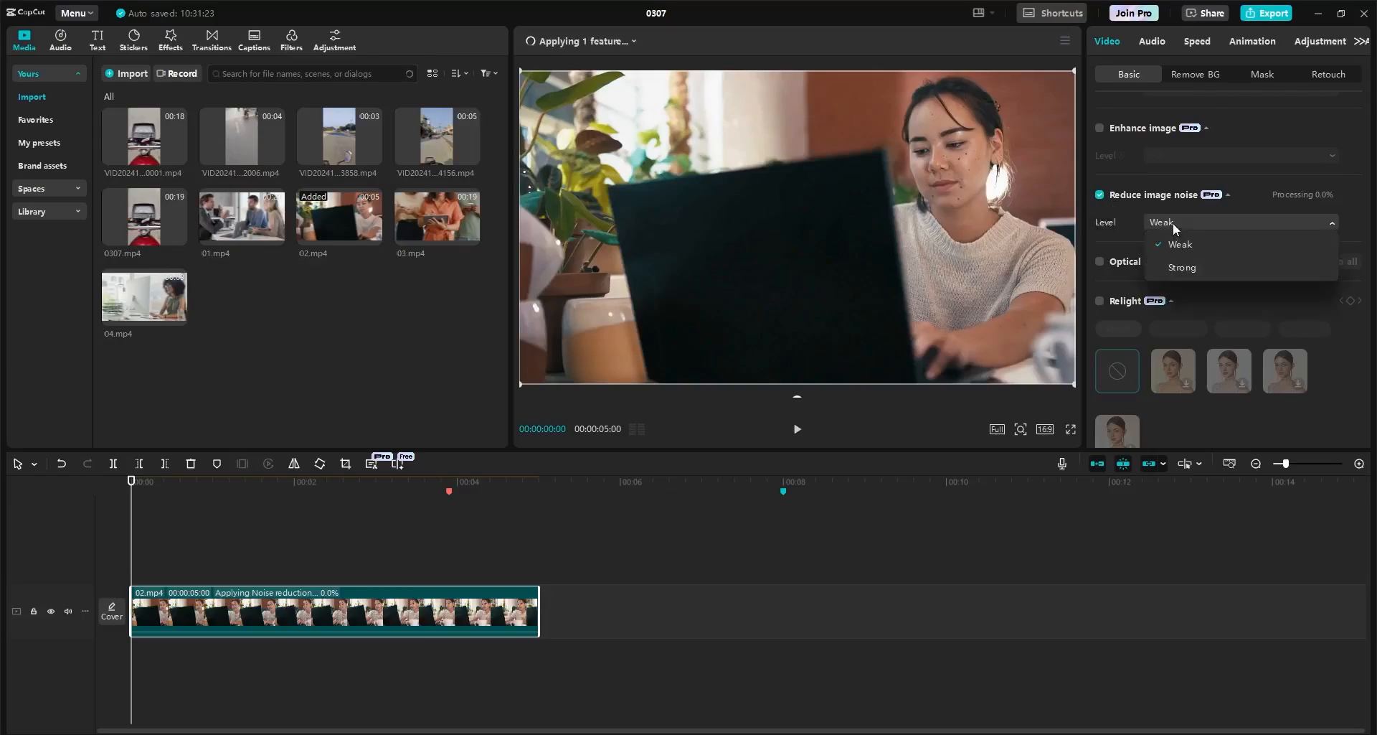
{"action": "left_click", "coordinate": [1181, 268]}
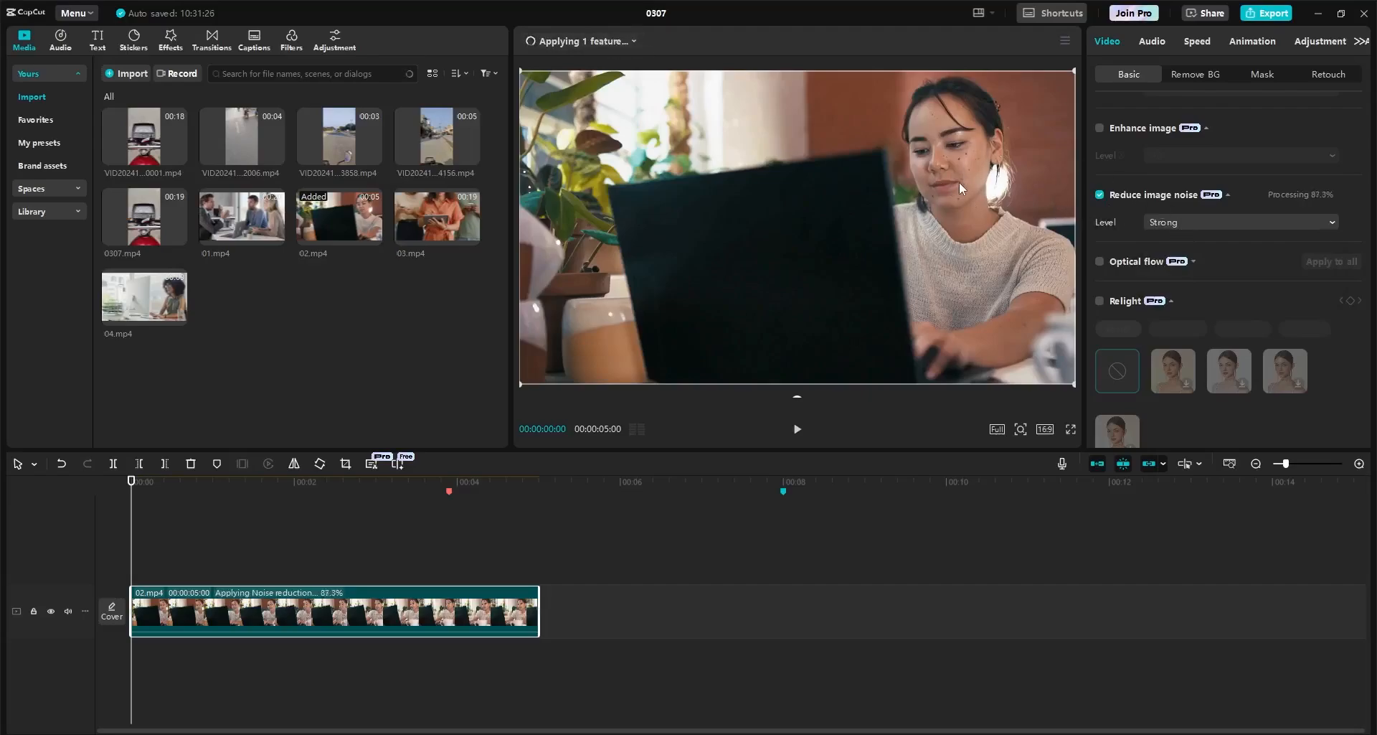
{"action": "left_click", "coordinate": [1100, 195]}
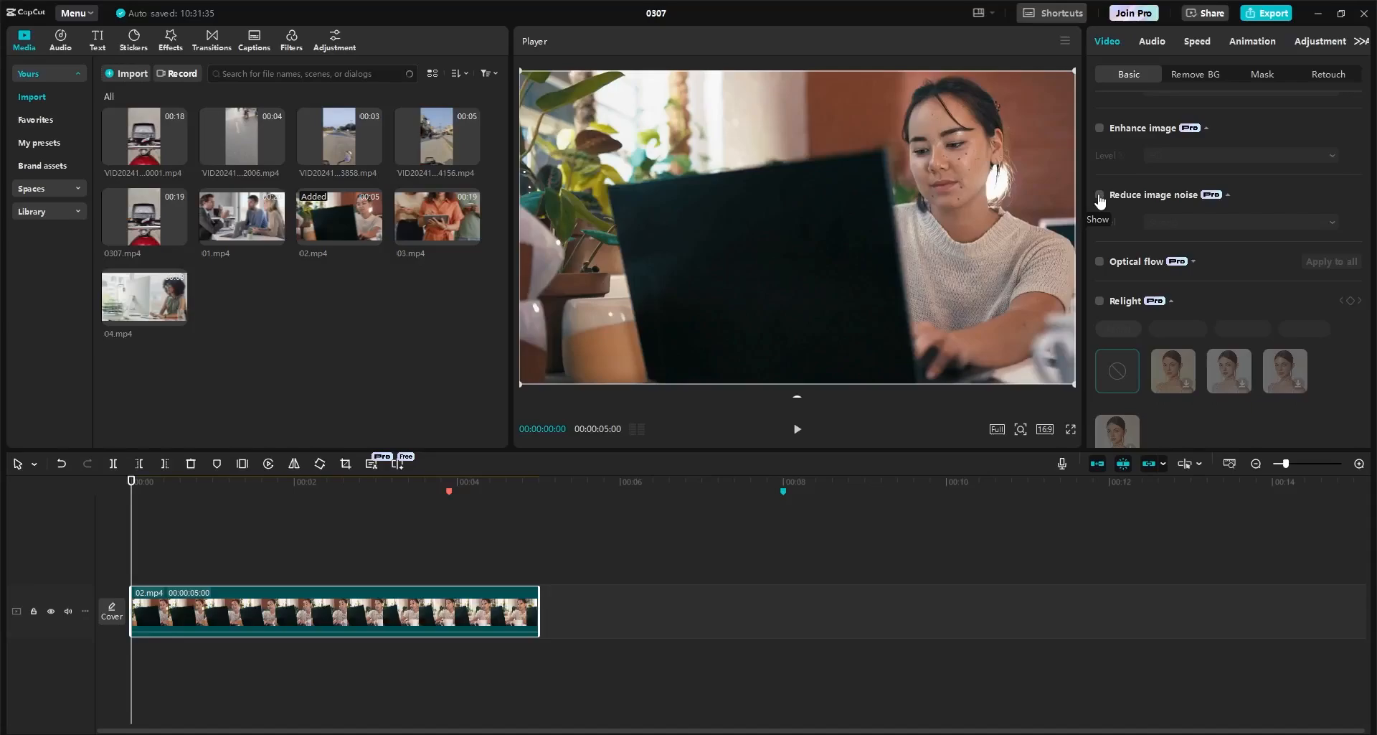
{"action": "left_click", "coordinate": [1100, 195]}
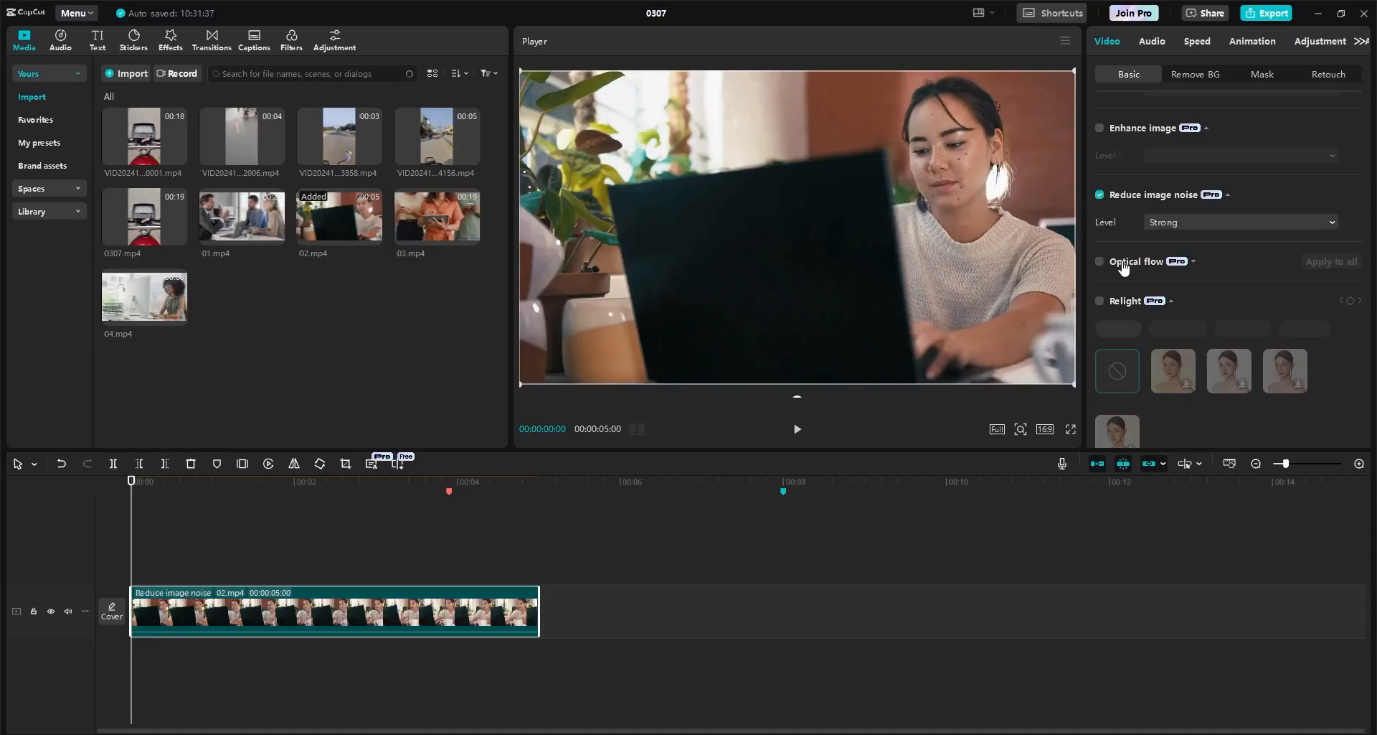
Step: Try Optical flow at 50 fps on 02.mp4 while declining the project frame rate change
{"action": "left_click", "coordinate": [1100, 261]}
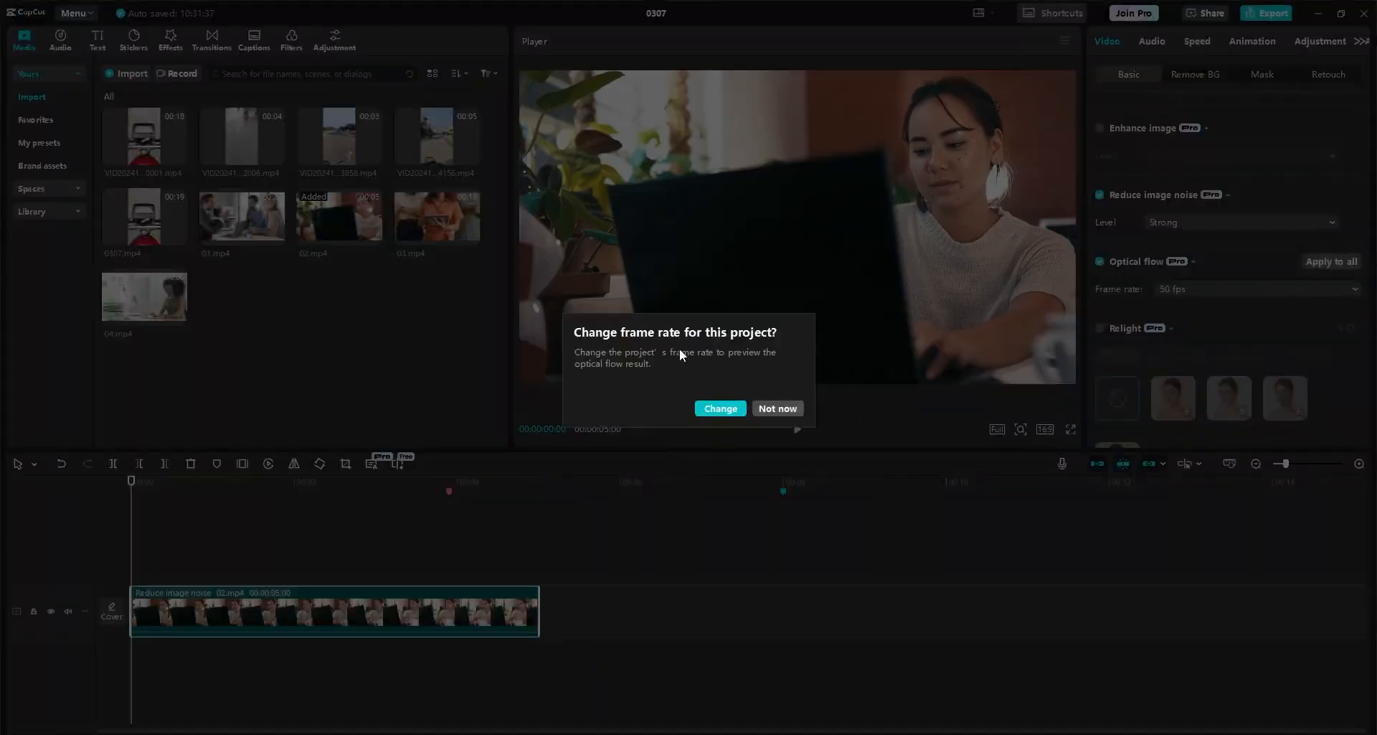
{"action": "left_click", "coordinate": [776, 408]}
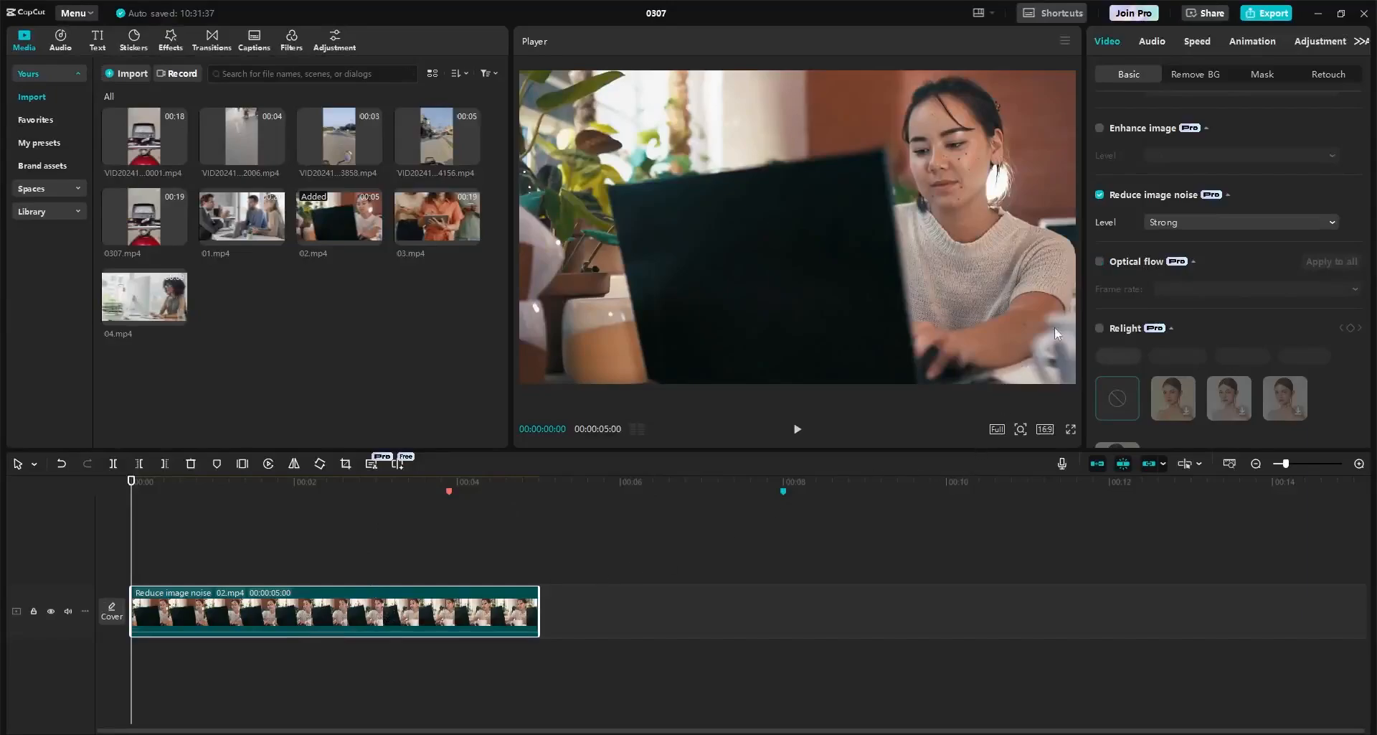
Step: Relight 02.mp4 with the facial Soft Face preset, positioning the light over the laptop's top edge at X -49, Y 400
{"action": "scroll", "coordinate": [1137, 280], "scroll_direction": "down", "scroll_amount": 2}
{"action": "left_click", "coordinate": [1100, 242]}
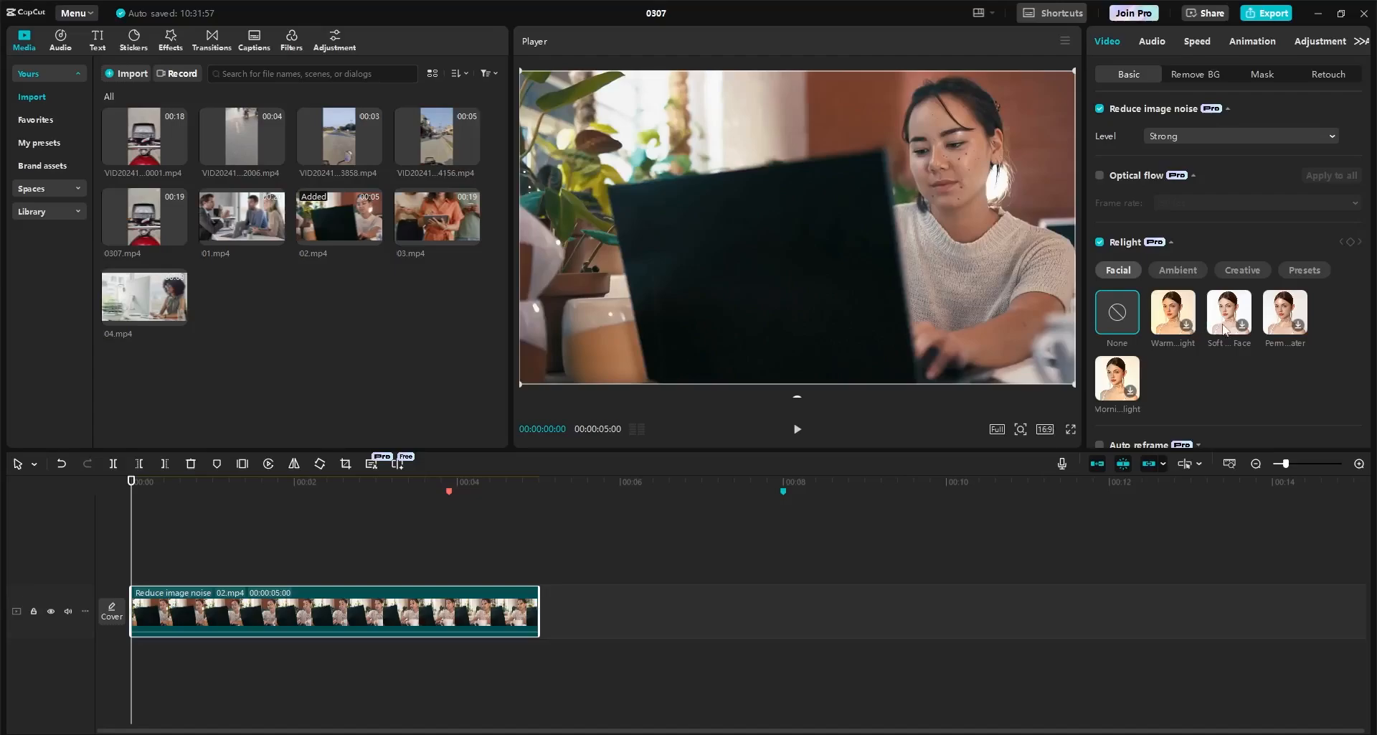
{"action": "left_click", "coordinate": [1245, 332]}
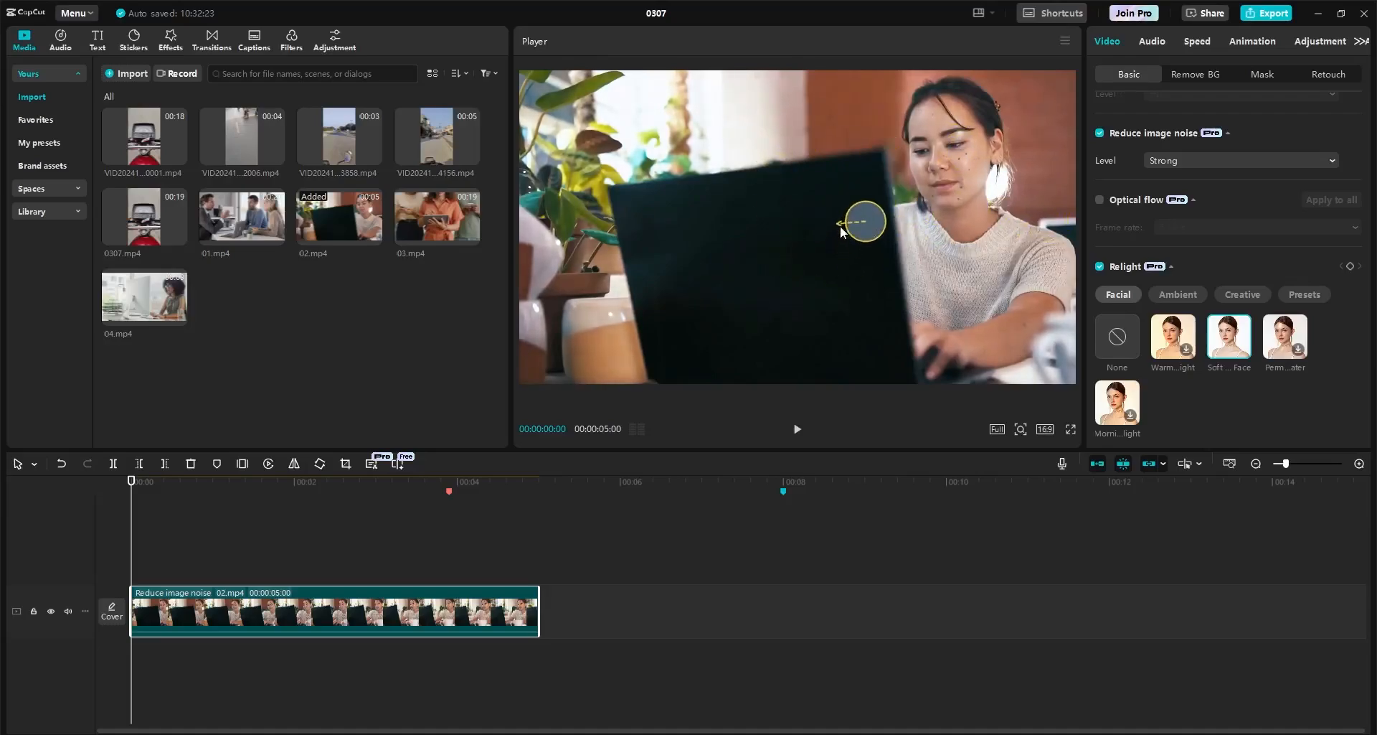
{"action": "scroll", "coordinate": [1147, 339], "scroll_direction": "down", "scroll_amount": 5}
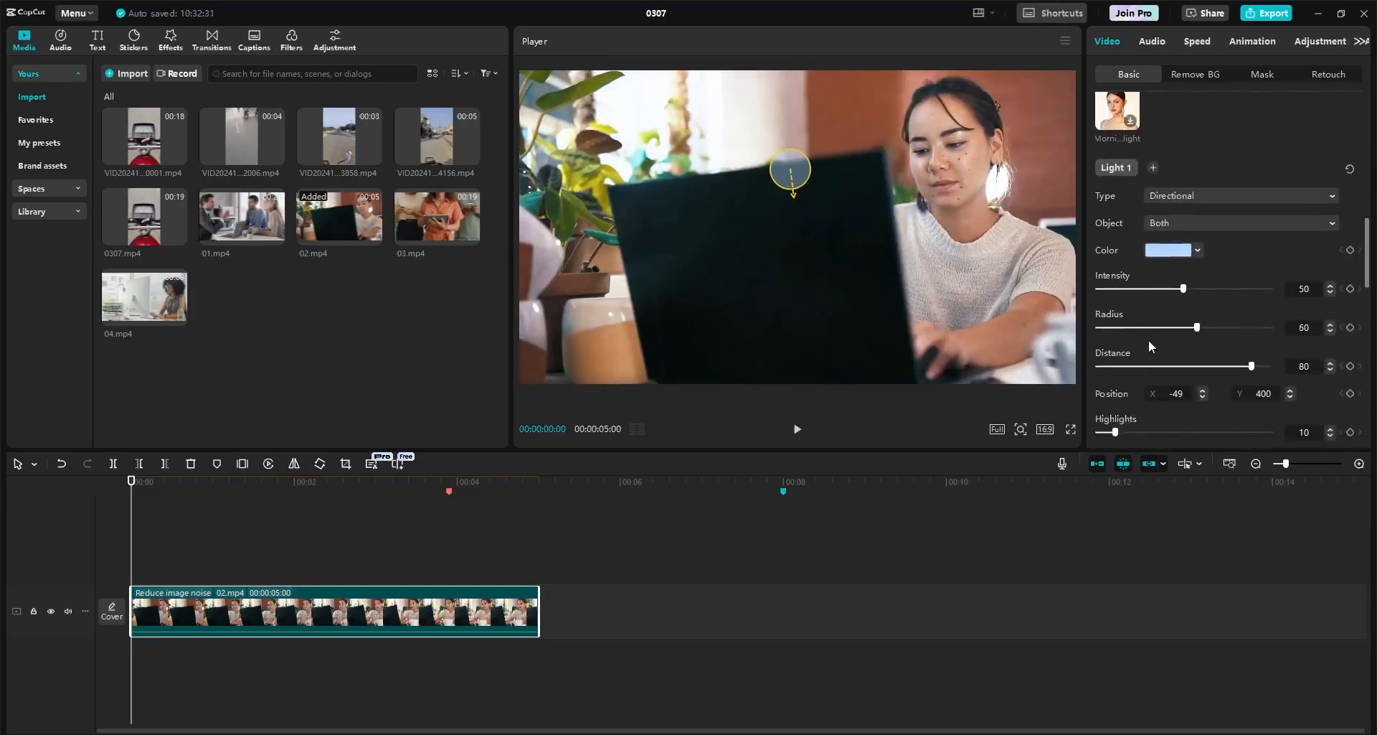
{"action": "left_click", "coordinate": [1168, 216]}
{"action": "mouse_move", "coordinate": [1173, 238]}
{"action": "left_mouse_down"}
{"action": "mouse_move", "coordinate": [1238, 235]}
{"action": "mouse_move", "coordinate": [1146, 236]}
{"action": "mouse_move", "coordinate": [1174, 234]}
{"action": "left_mouse_up"}
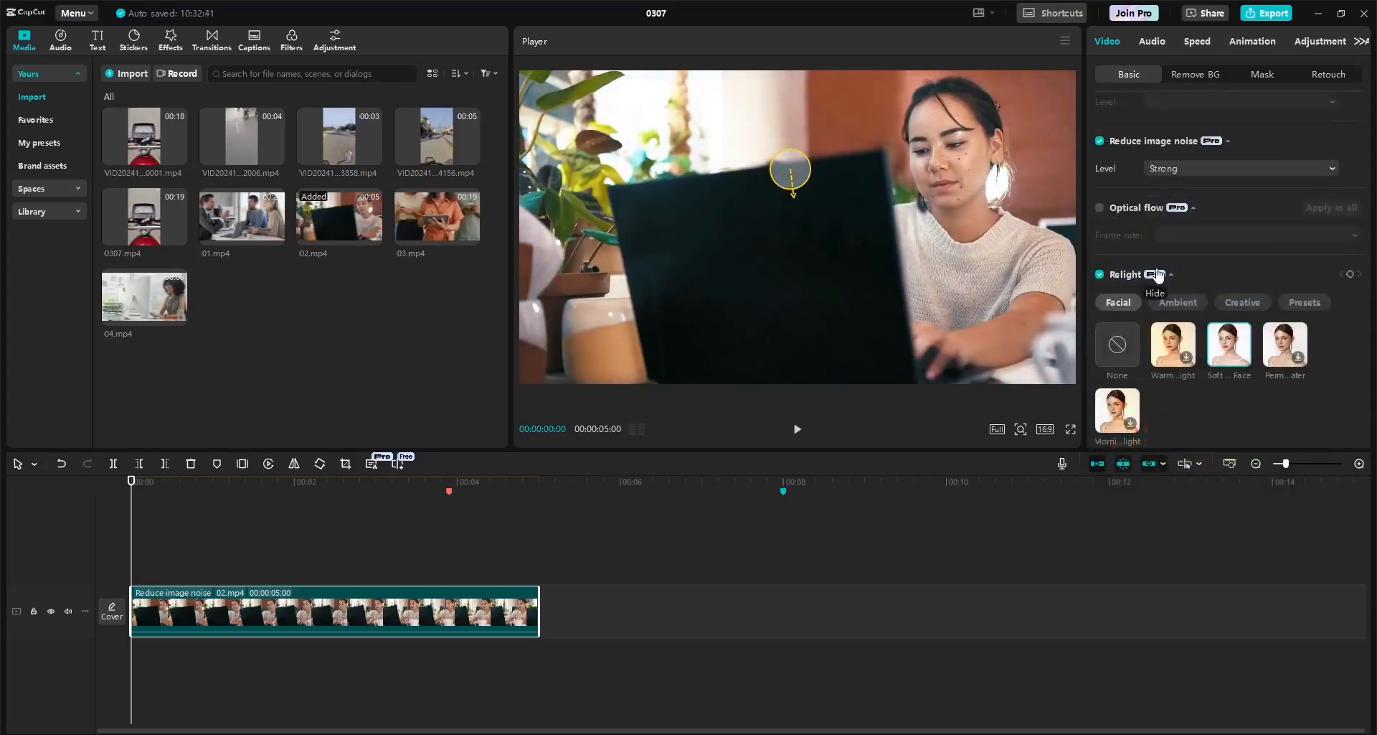
{"action": "left_click", "coordinate": [1165, 275]}
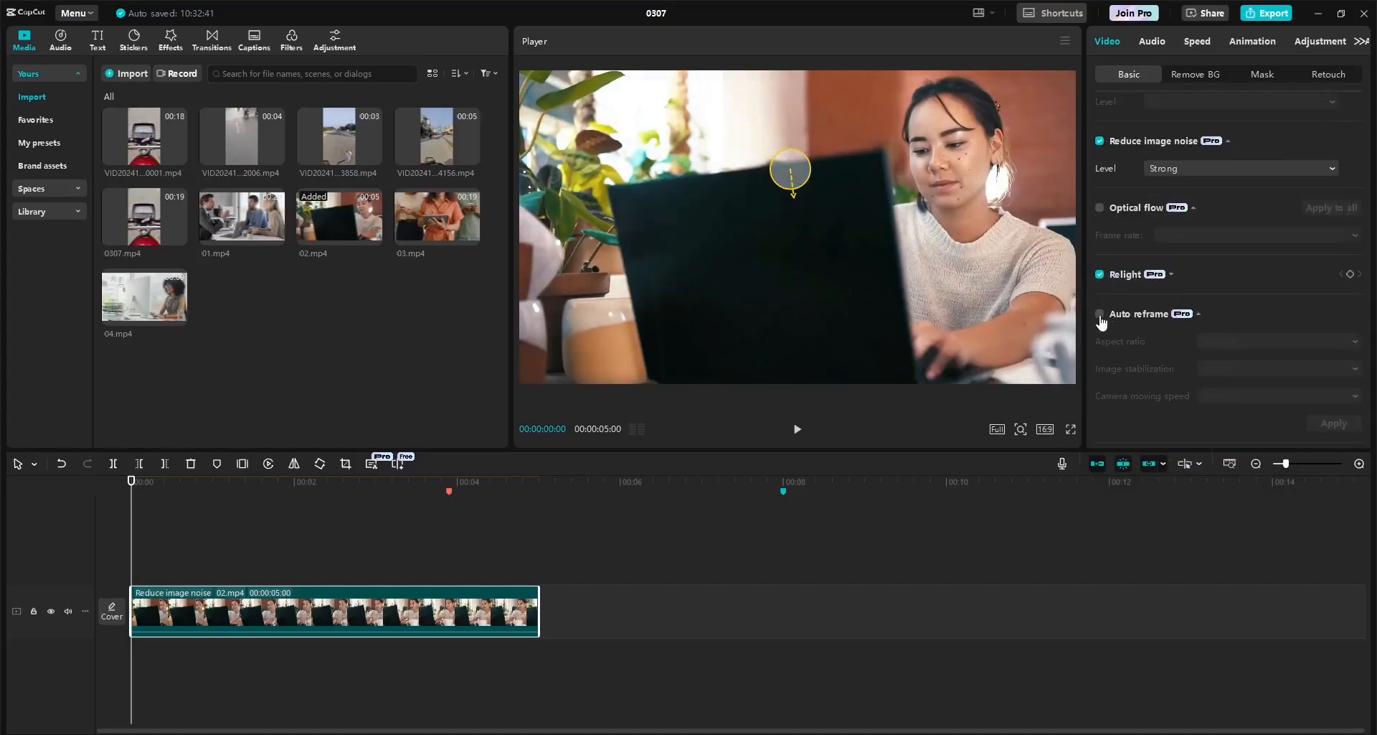
Step: Try Auto reframe on 02.mp4 with the 9:16 aspect ratio and switch it off again
{"action": "left_click", "coordinate": [1100, 316]}
{"action": "left_click", "coordinate": [1230, 341]}
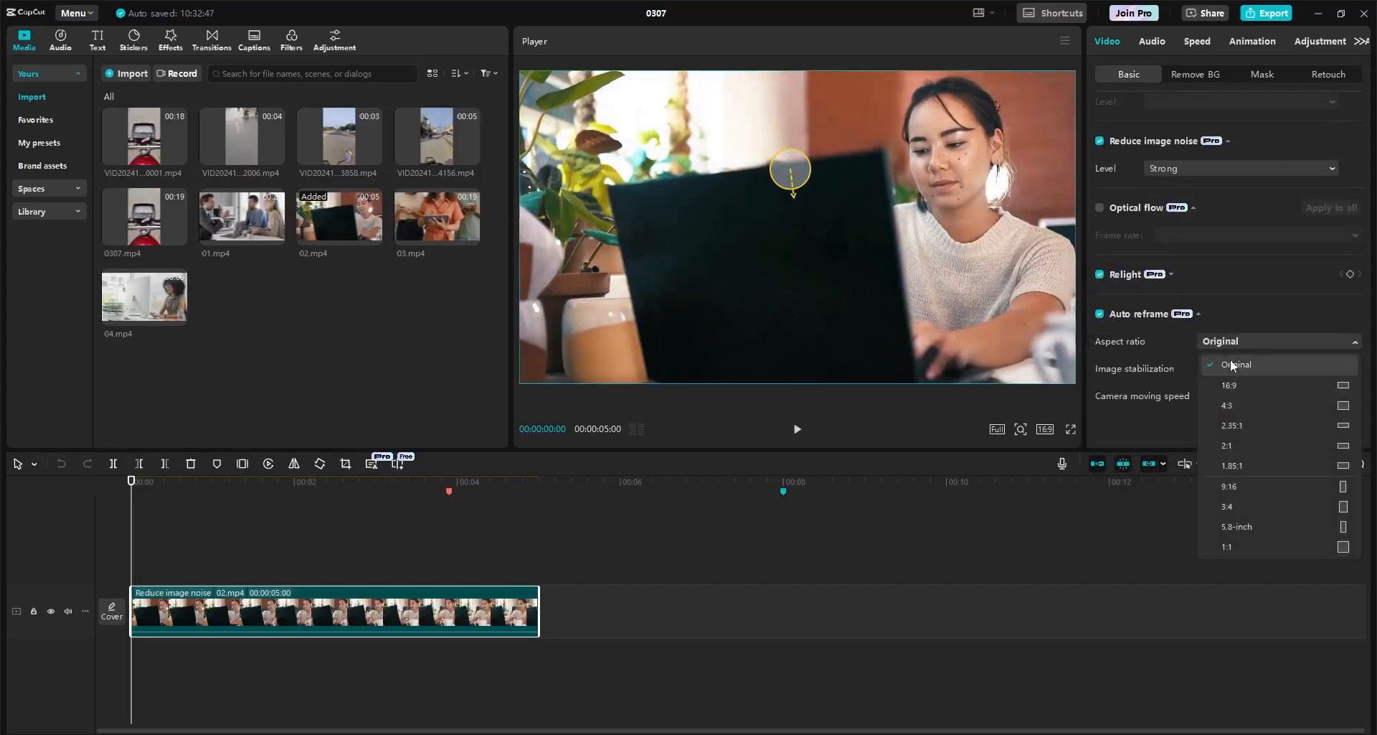
{"action": "left_click", "coordinate": [1233, 346]}
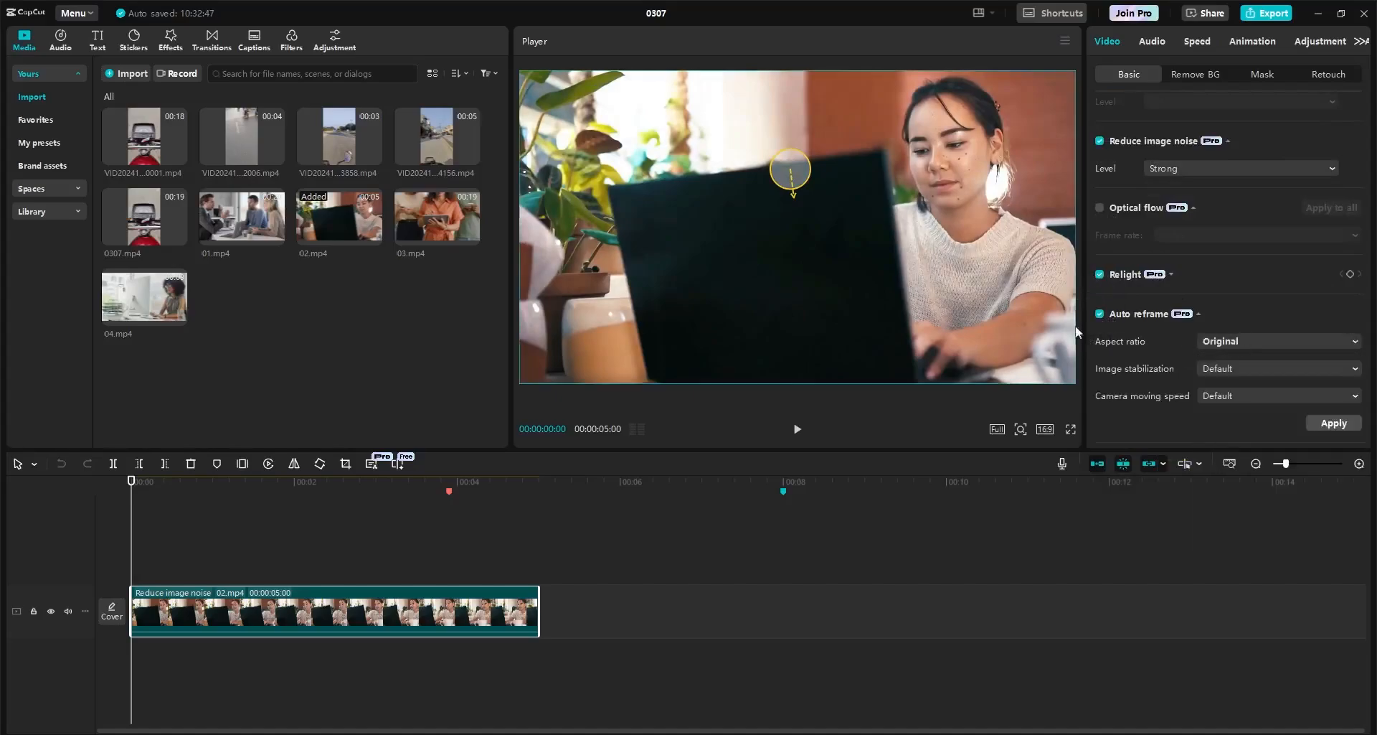
{"action": "left_click", "coordinate": [1237, 342]}
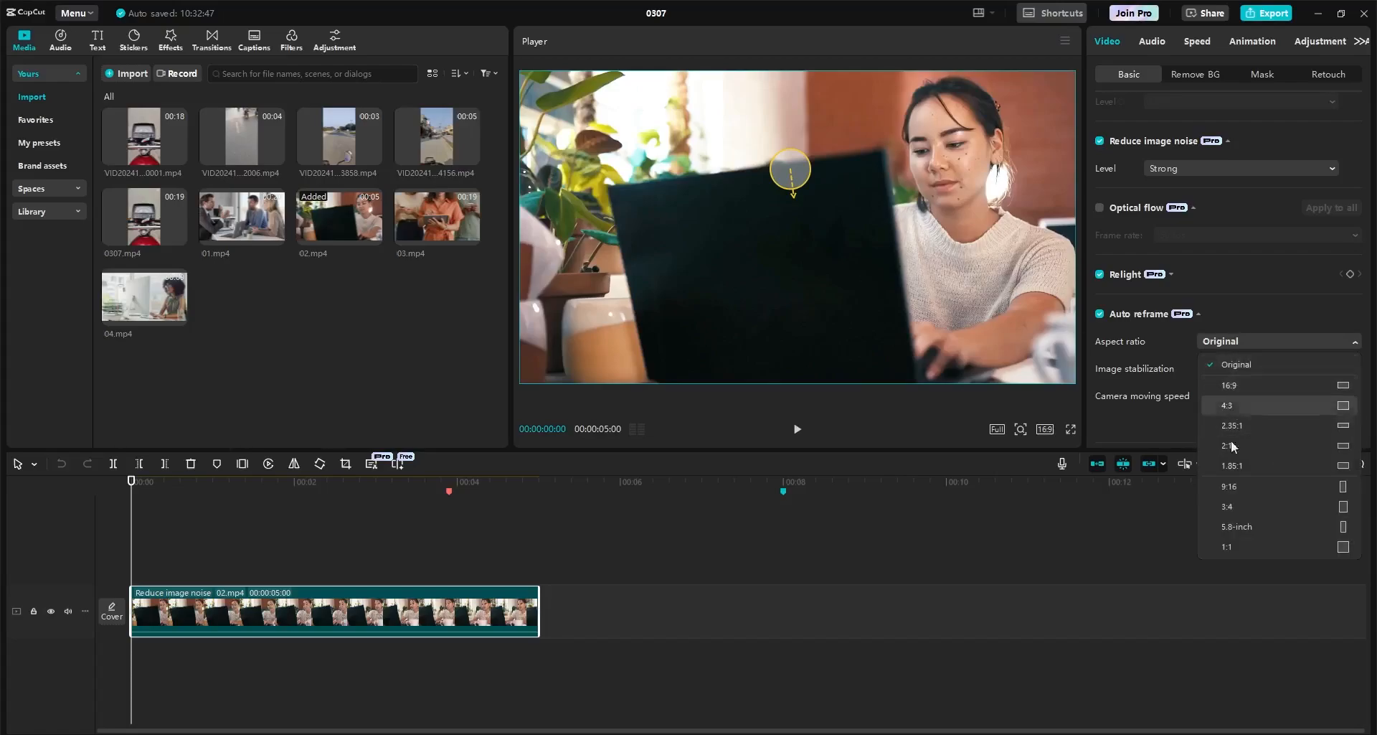
{"action": "left_click", "coordinate": [1237, 486]}
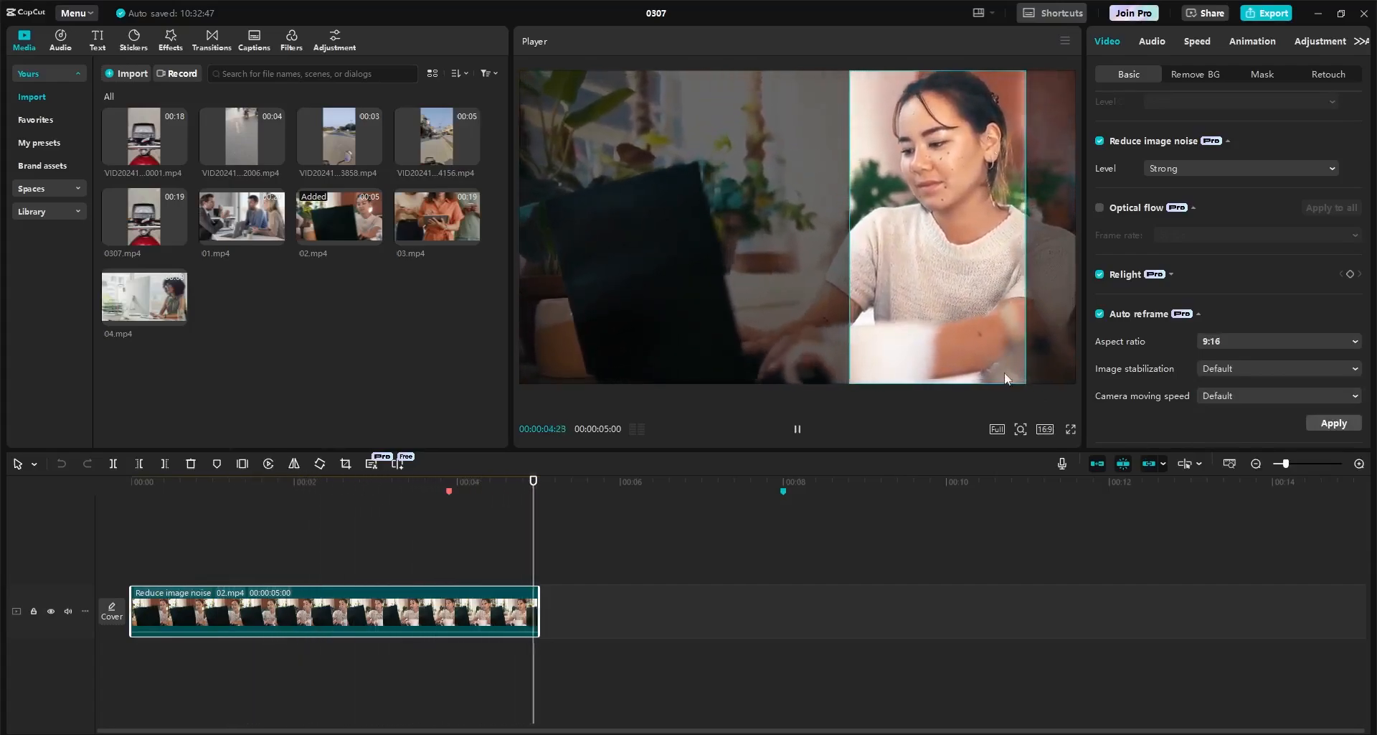
{"action": "left_click", "coordinate": [1101, 315]}
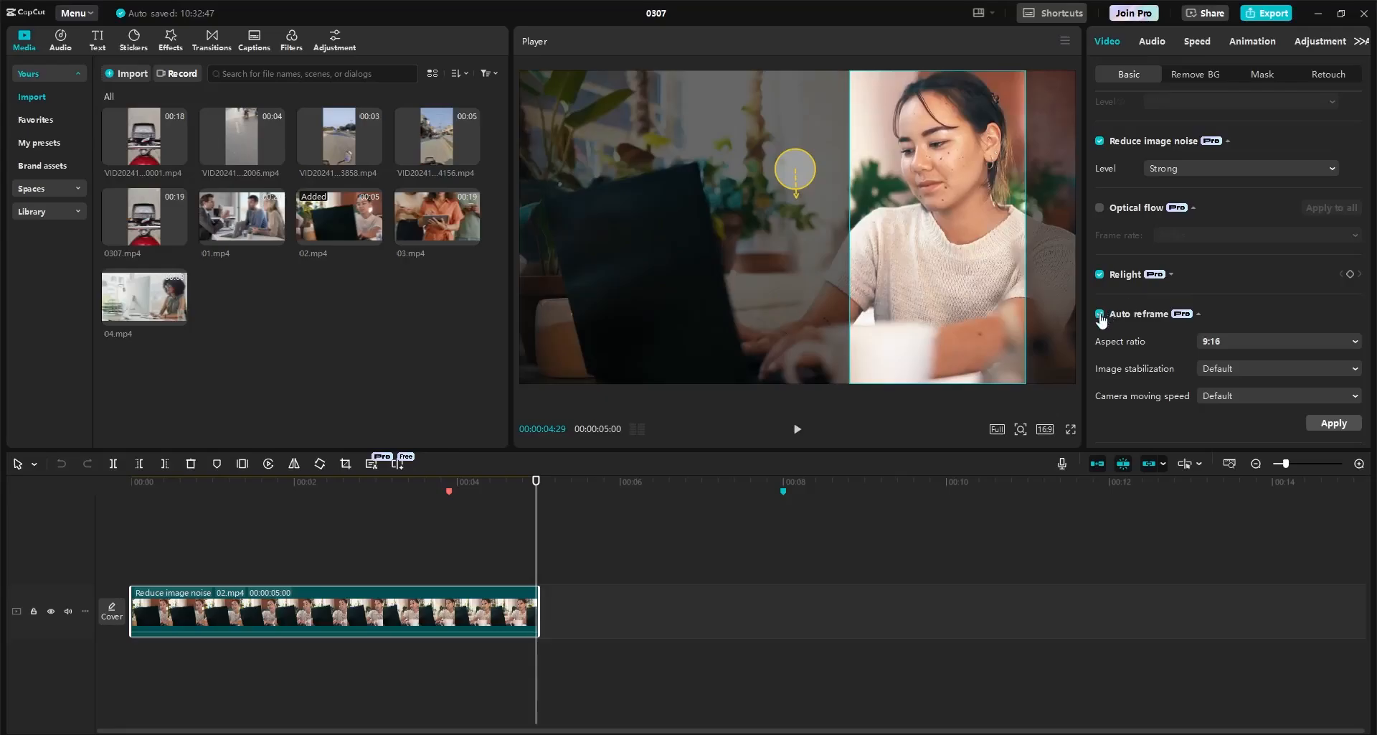
Step: Switch off Reduce image noise and Relight on 02.mp4
{"action": "scroll", "coordinate": [1112, 305], "scroll_direction": "up", "scroll_amount": 2}
{"action": "scroll", "coordinate": [1108, 323], "scroll_direction": "up", "scroll_amount": 4}
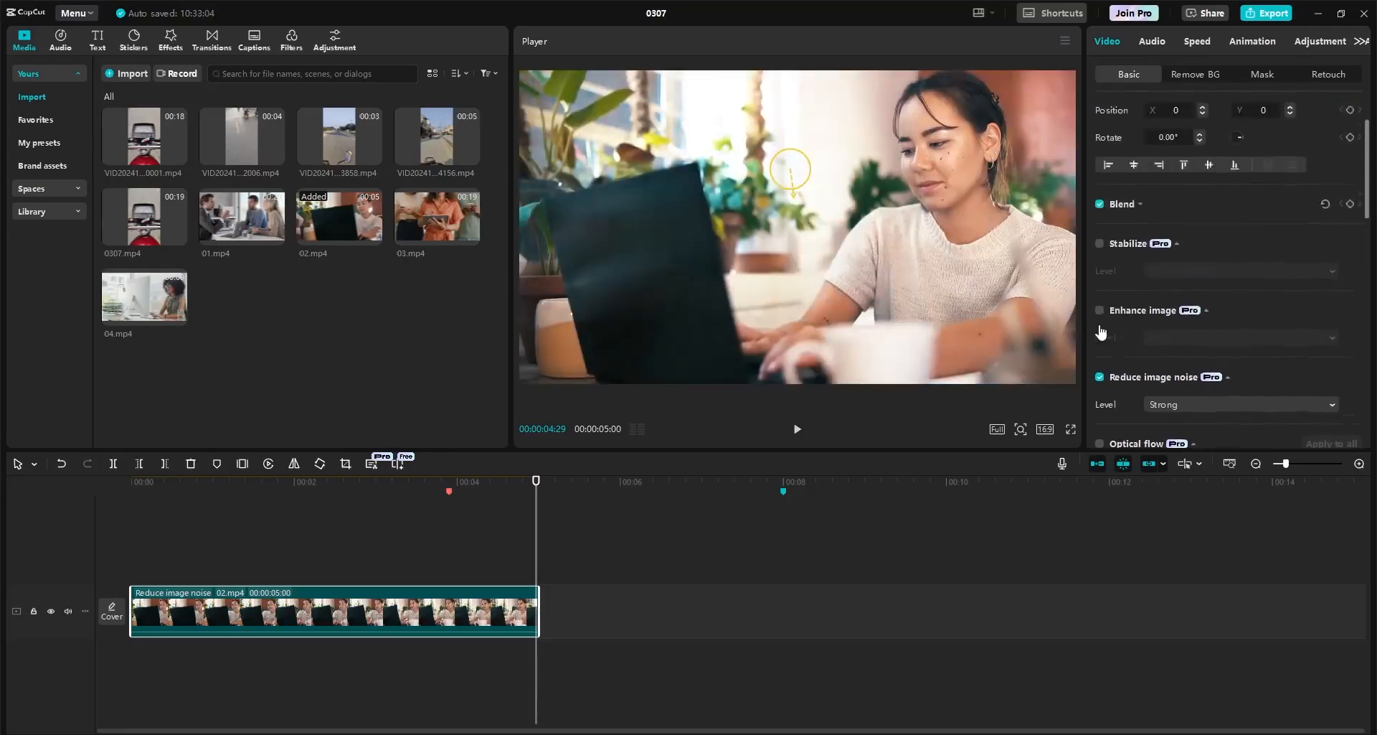
{"action": "scroll", "coordinate": [1099, 407], "scroll_direction": "down", "scroll_amount": 2}
{"action": "left_click", "coordinate": [1099, 347]}
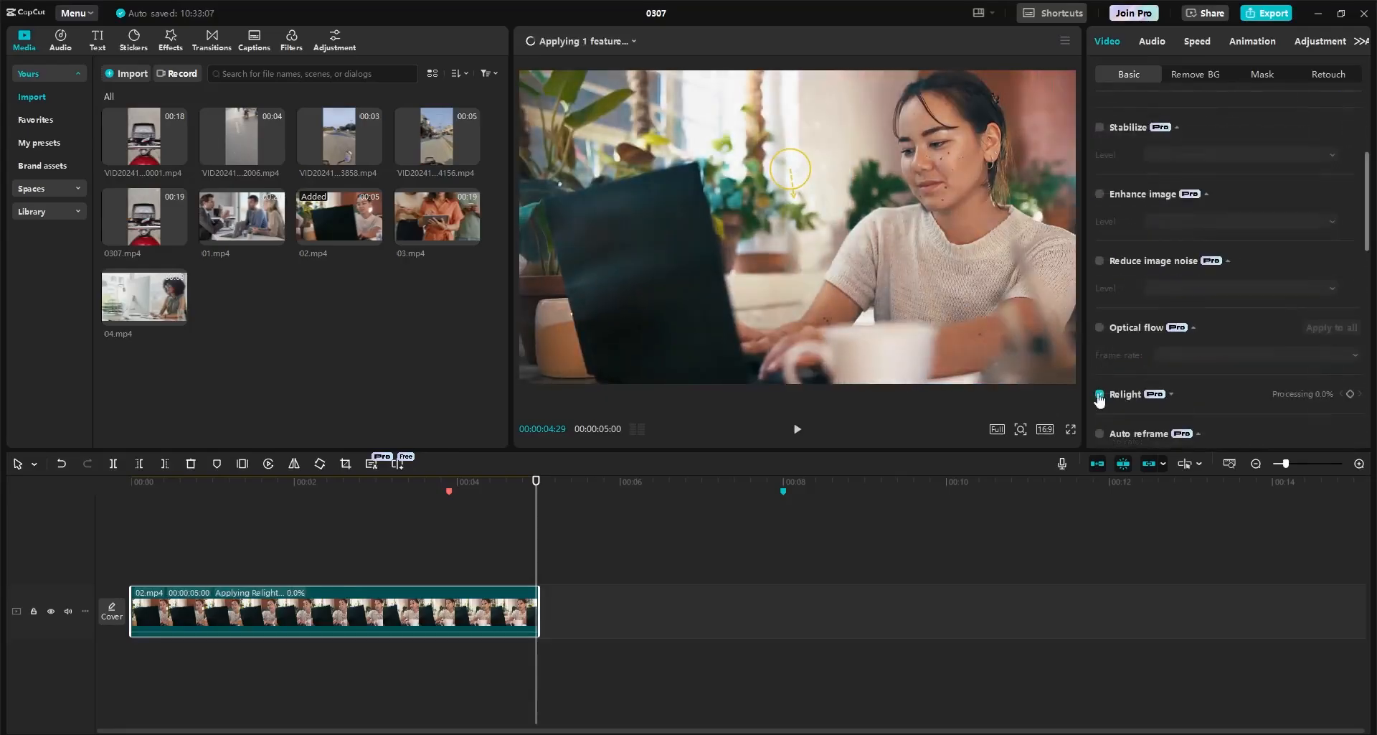
{"action": "scroll", "coordinate": [1121, 306], "scroll_direction": "up", "scroll_amount": 3}
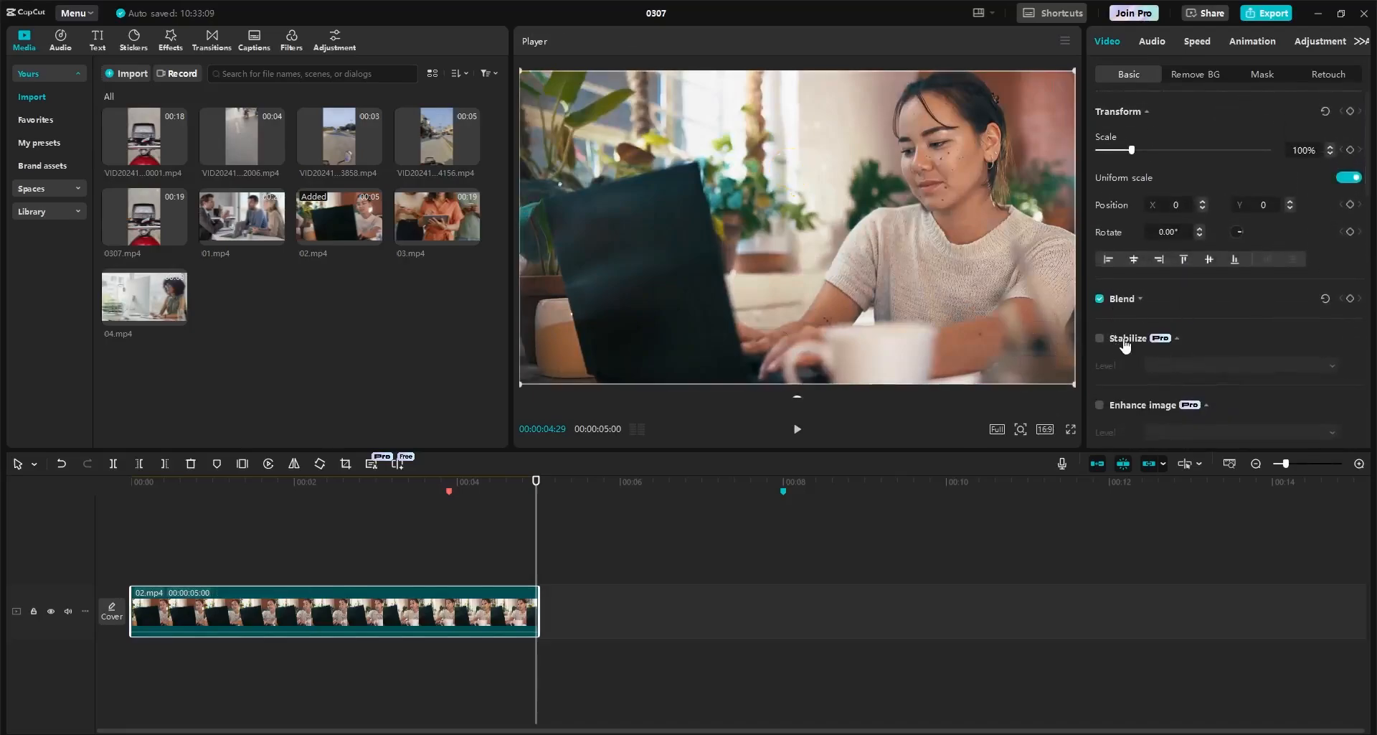
Step: Review the Remove flickers, AI movement, Camera tracking and Motion blur options, collapsing the AI movement and Camera tracking sections
{"action": "scroll", "coordinate": [1124, 345], "scroll_direction": "down", "scroll_amount": 8}
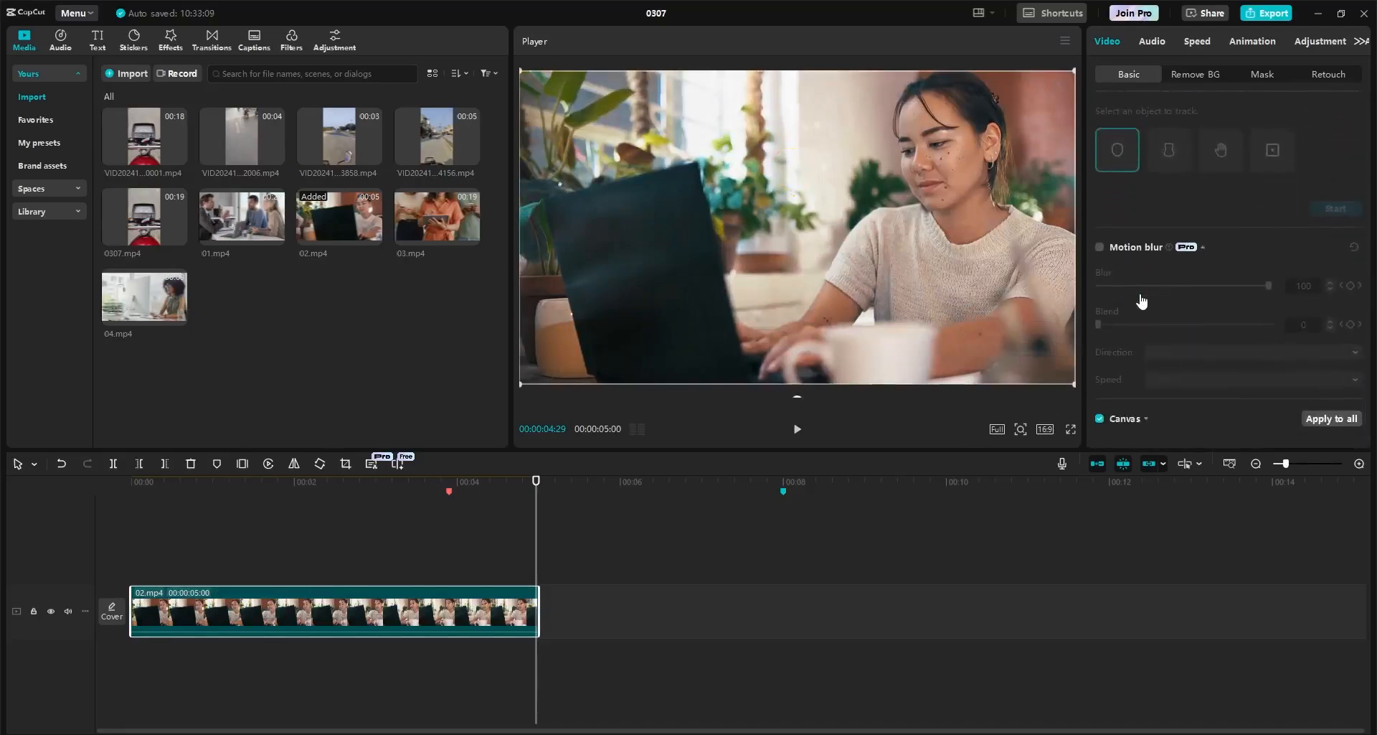
{"action": "scroll", "coordinate": [1141, 303], "scroll_direction": "up", "scroll_amount": 5}
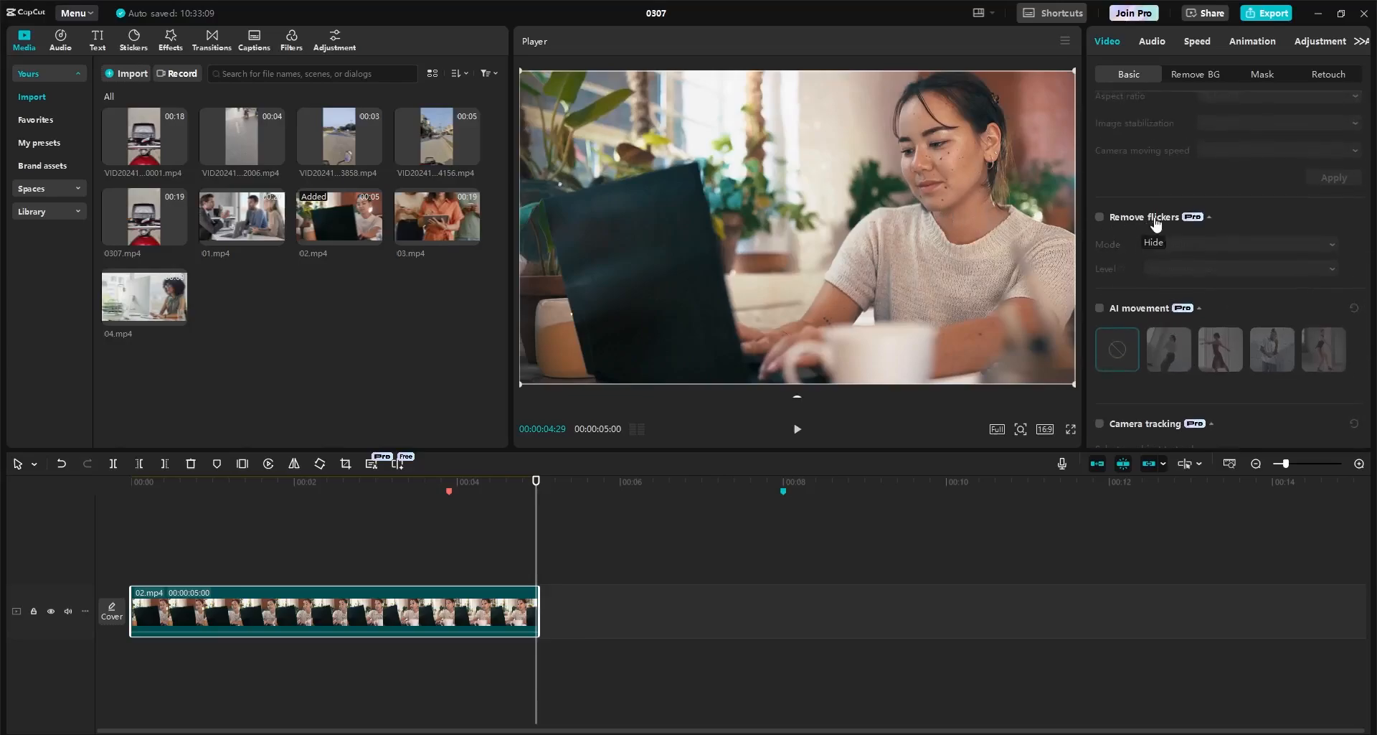
{"action": "scroll", "coordinate": [1148, 221], "scroll_direction": "down", "scroll_amount": 2}
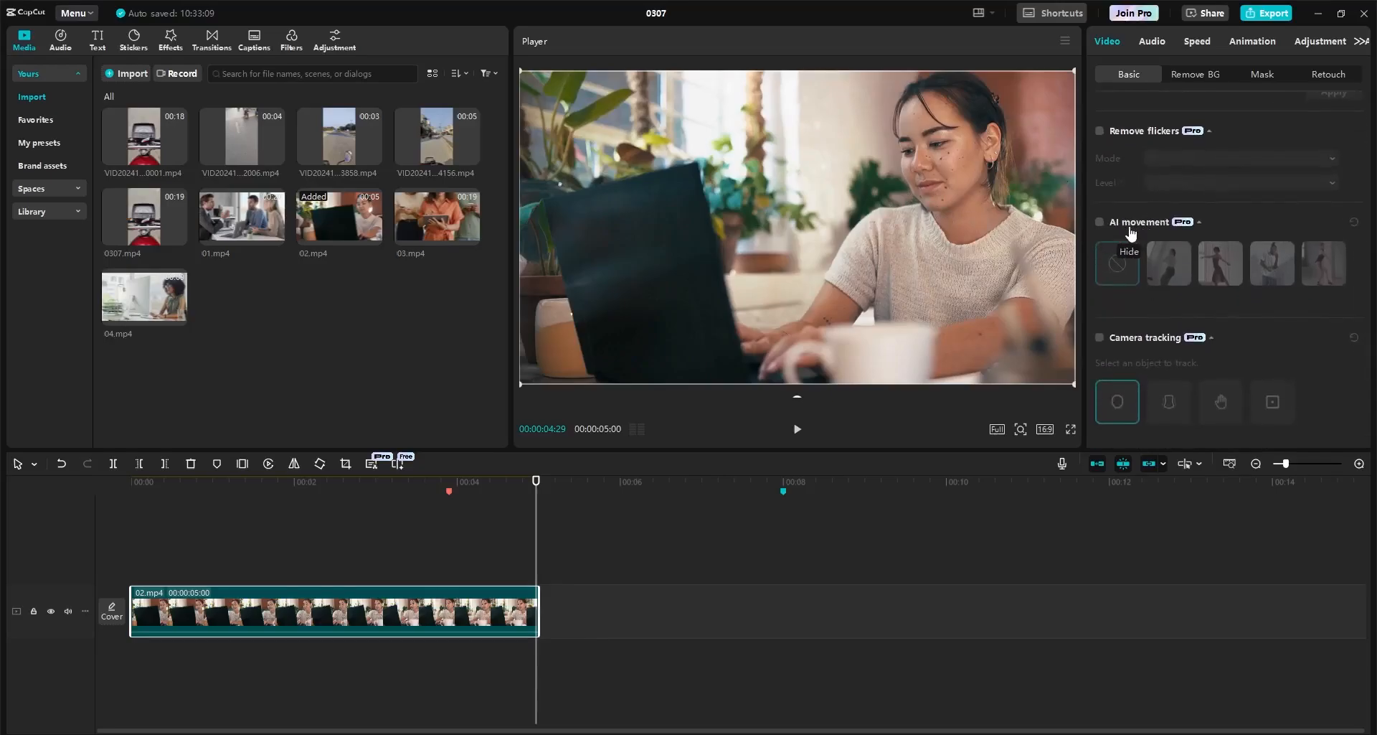
{"action": "left_click", "coordinate": [1099, 222]}
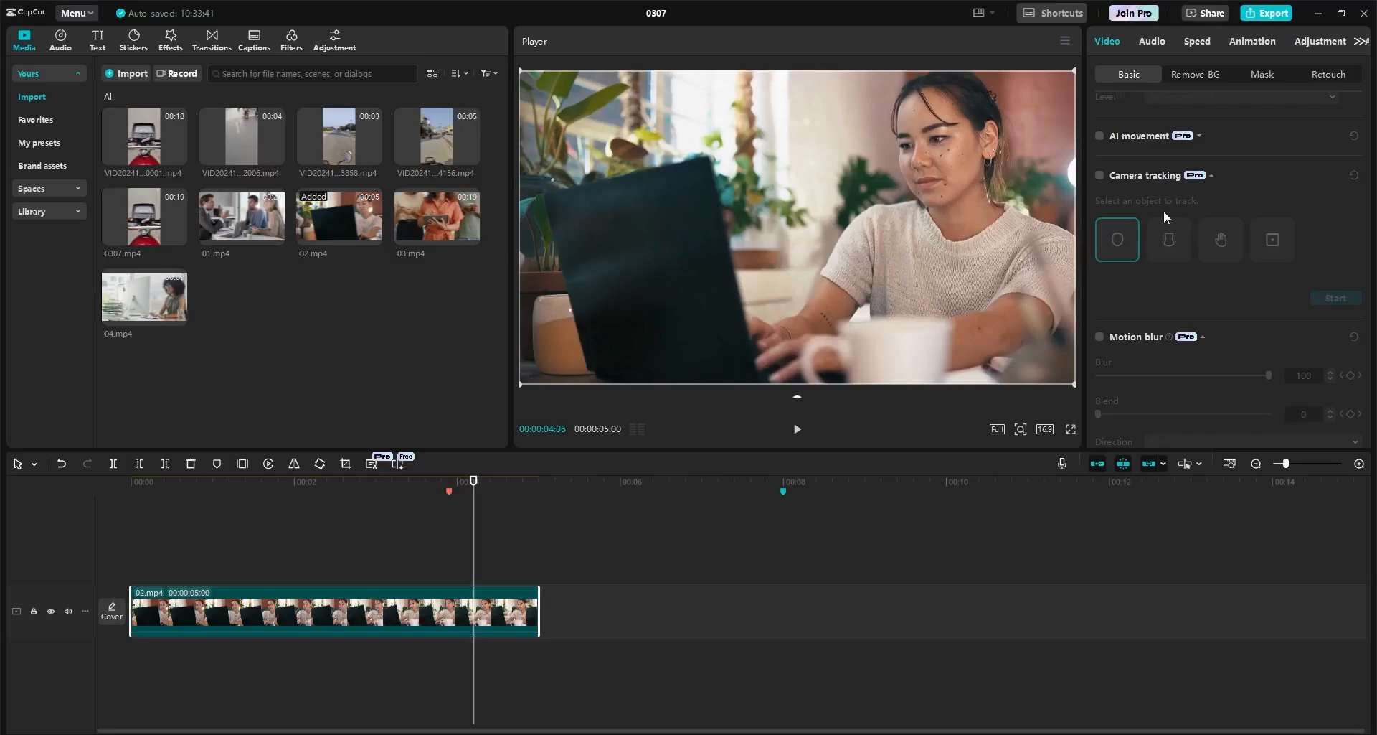
{"action": "left_click", "coordinate": [1147, 178]}
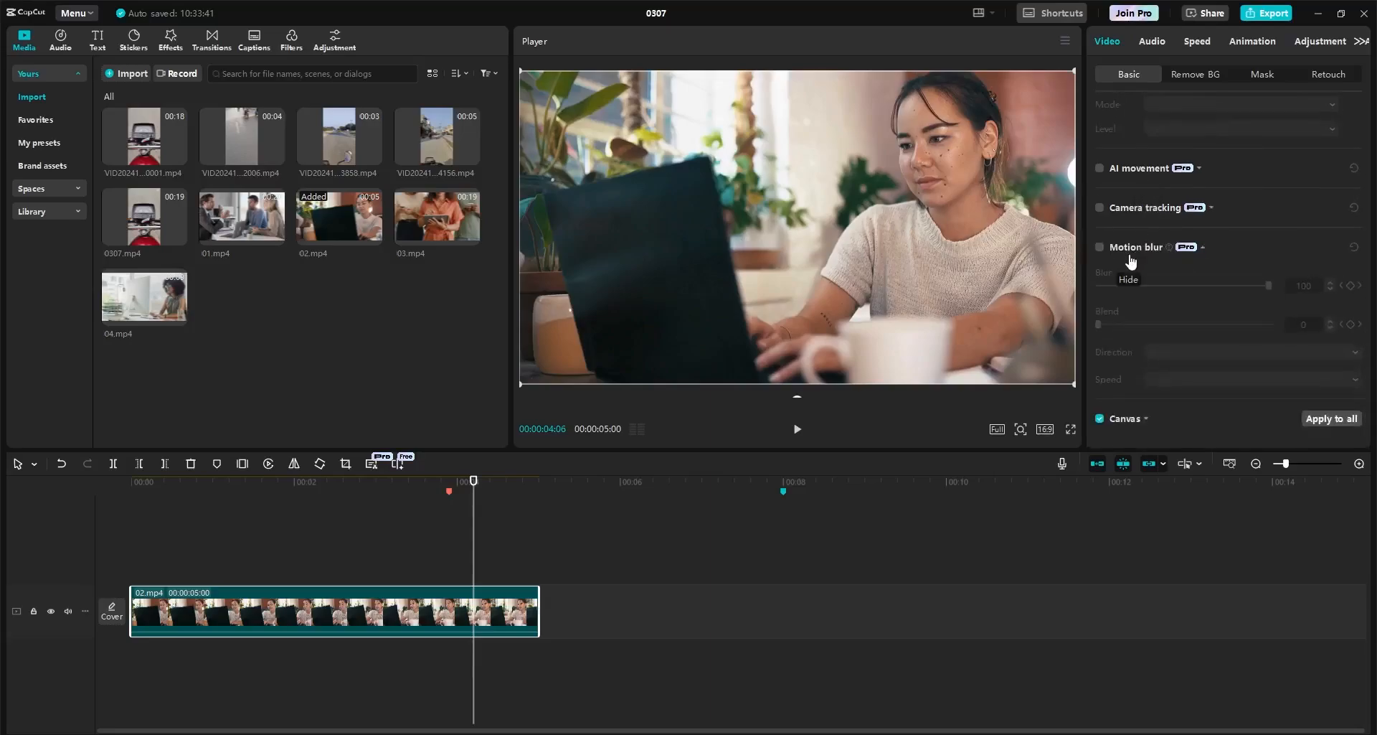
Step: Collapse the Auto reframe, Optical flow and Reduce image noise sections of the basic video settings
{"action": "scroll", "coordinate": [1133, 287], "scroll_direction": "up", "scroll_amount": 5}
{"action": "scroll", "coordinate": [1135, 314], "scroll_direction": "up", "scroll_amount": 3}
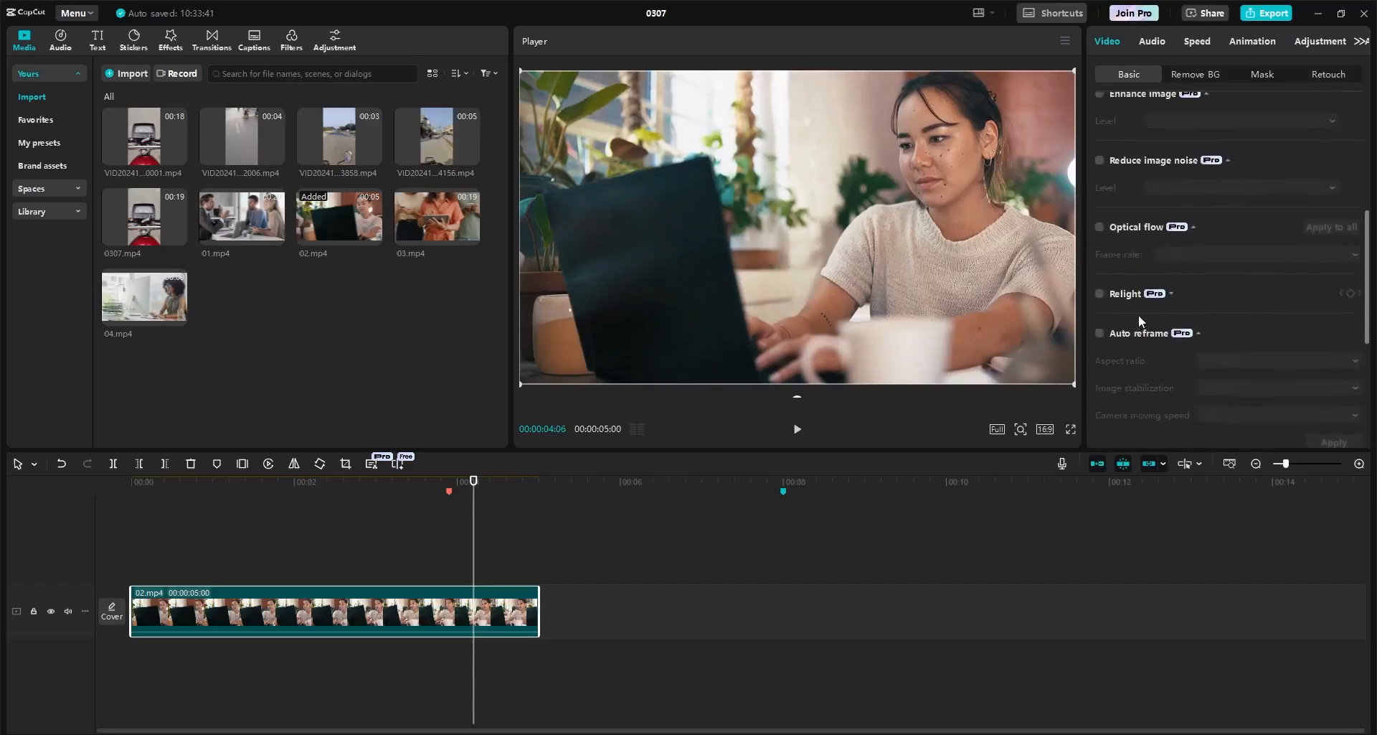
{"action": "left_click", "coordinate": [1141, 329]}
{"action": "left_click", "coordinate": [1145, 231]}
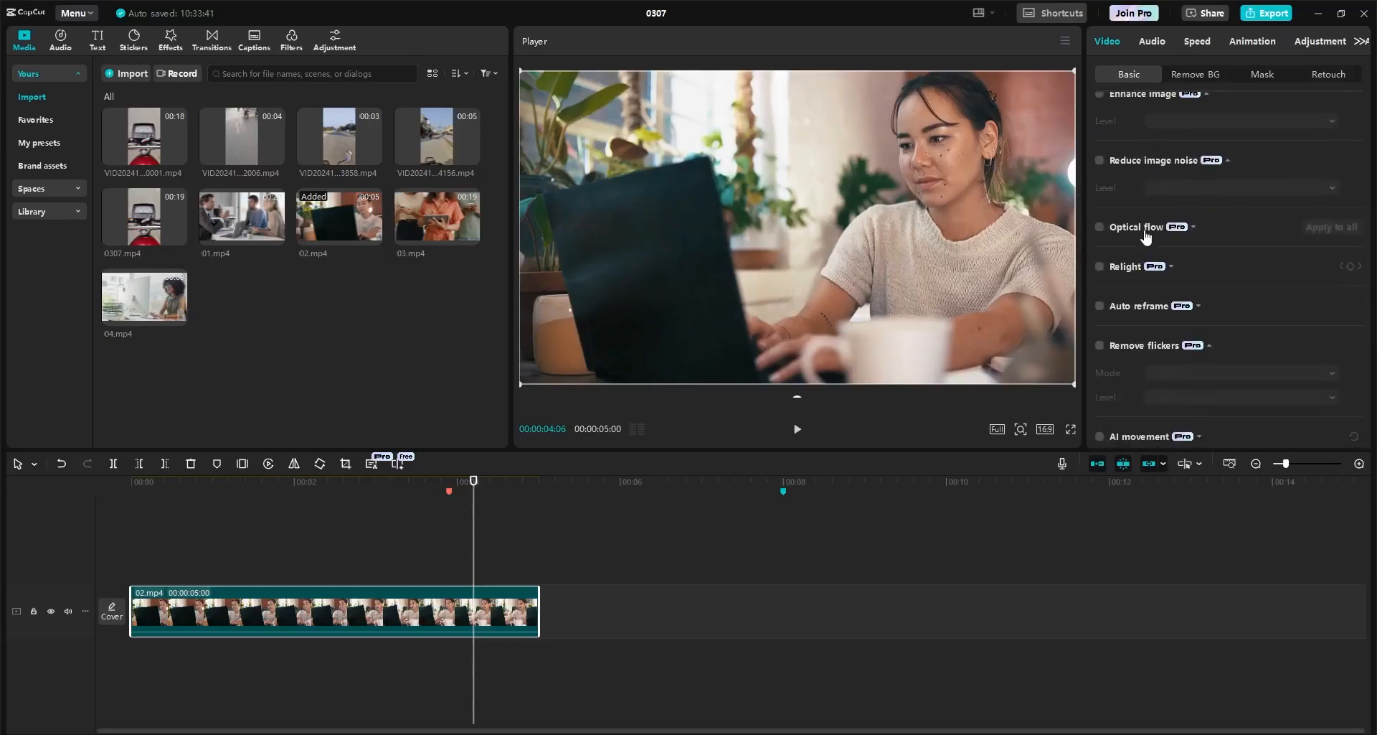
{"action": "left_click", "coordinate": [1155, 170]}
{"action": "scroll", "coordinate": [1145, 227], "scroll_direction": "up", "scroll_amount": 5}
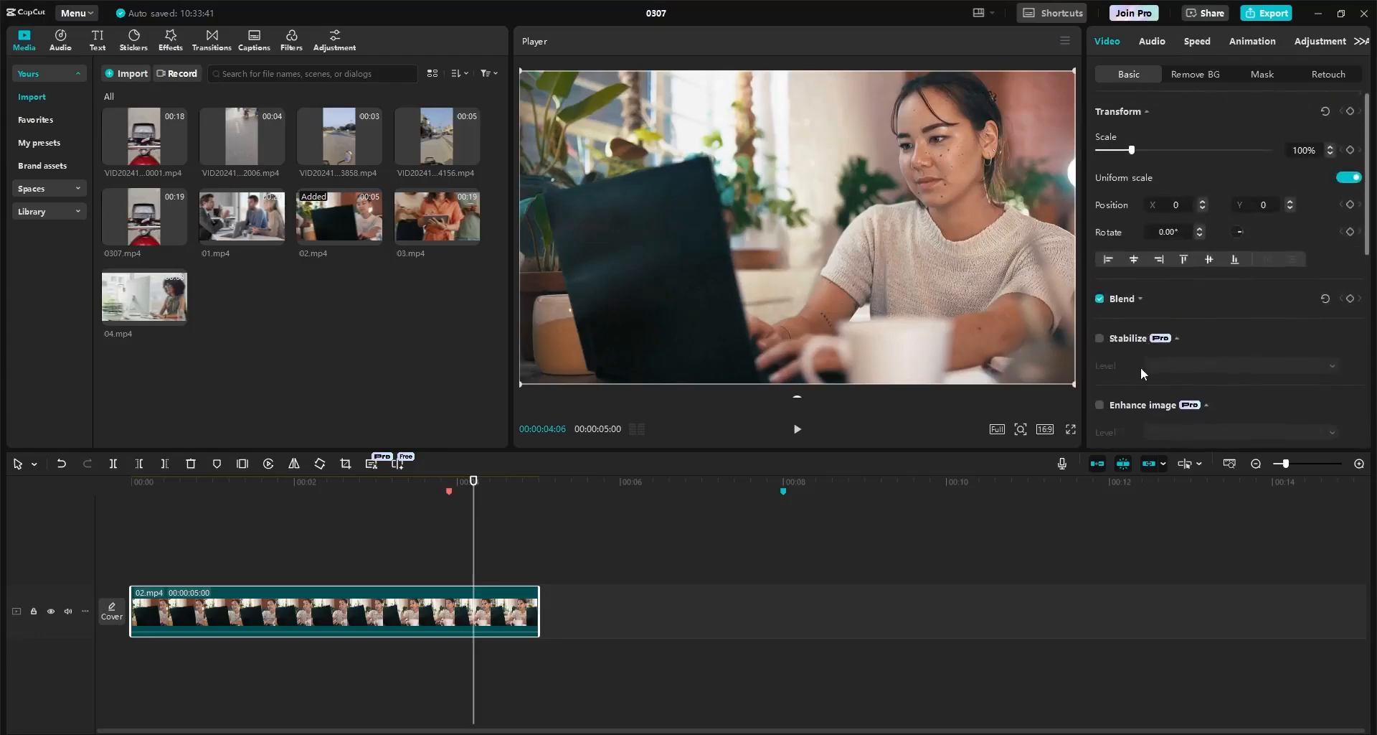
{"action": "scroll", "coordinate": [1140, 368], "scroll_direction": "down", "scroll_amount": 1}
{"action": "scroll", "coordinate": [1151, 302], "scroll_direction": "up", "scroll_amount": 2}
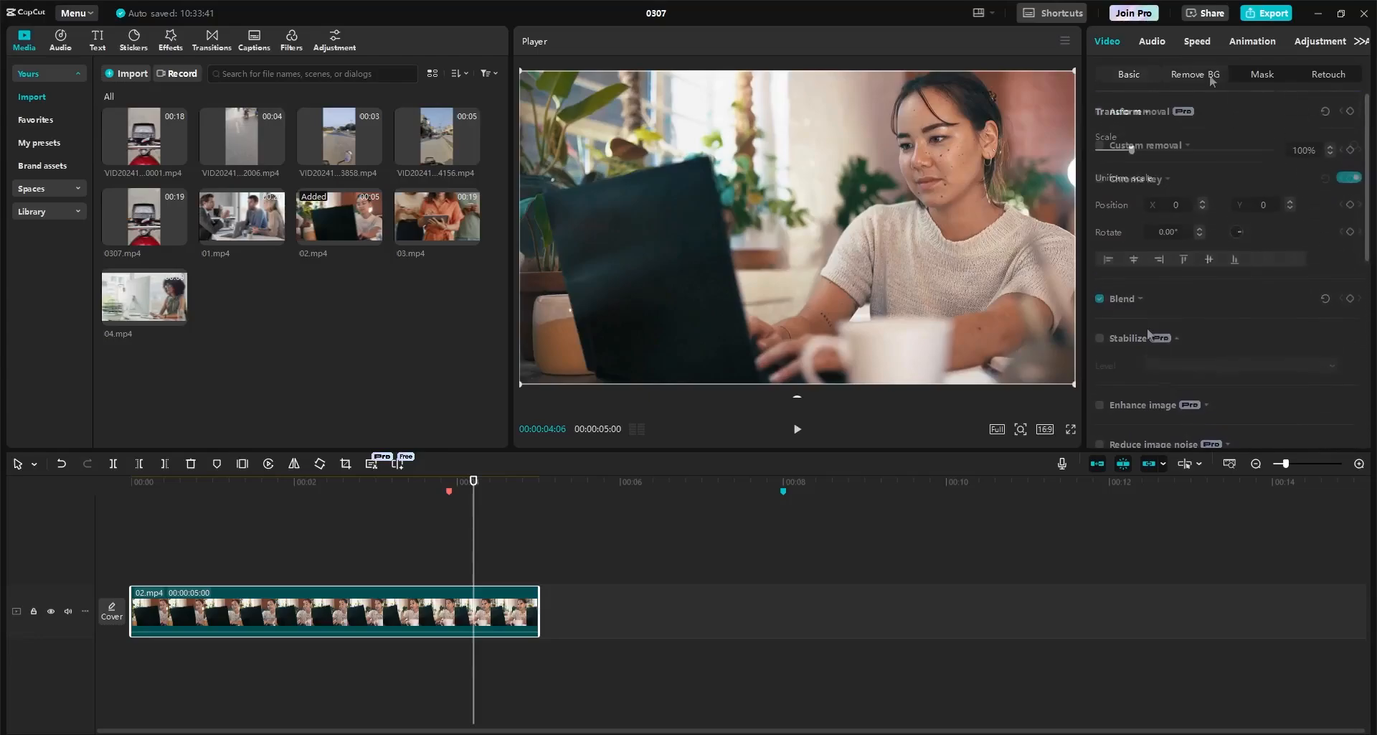
Step: Try automatic background removal on 02.mp4, checking the cutout at about 2 seconds 23 frames, and switch it off
{"action": "left_click", "coordinate": [1195, 74]}
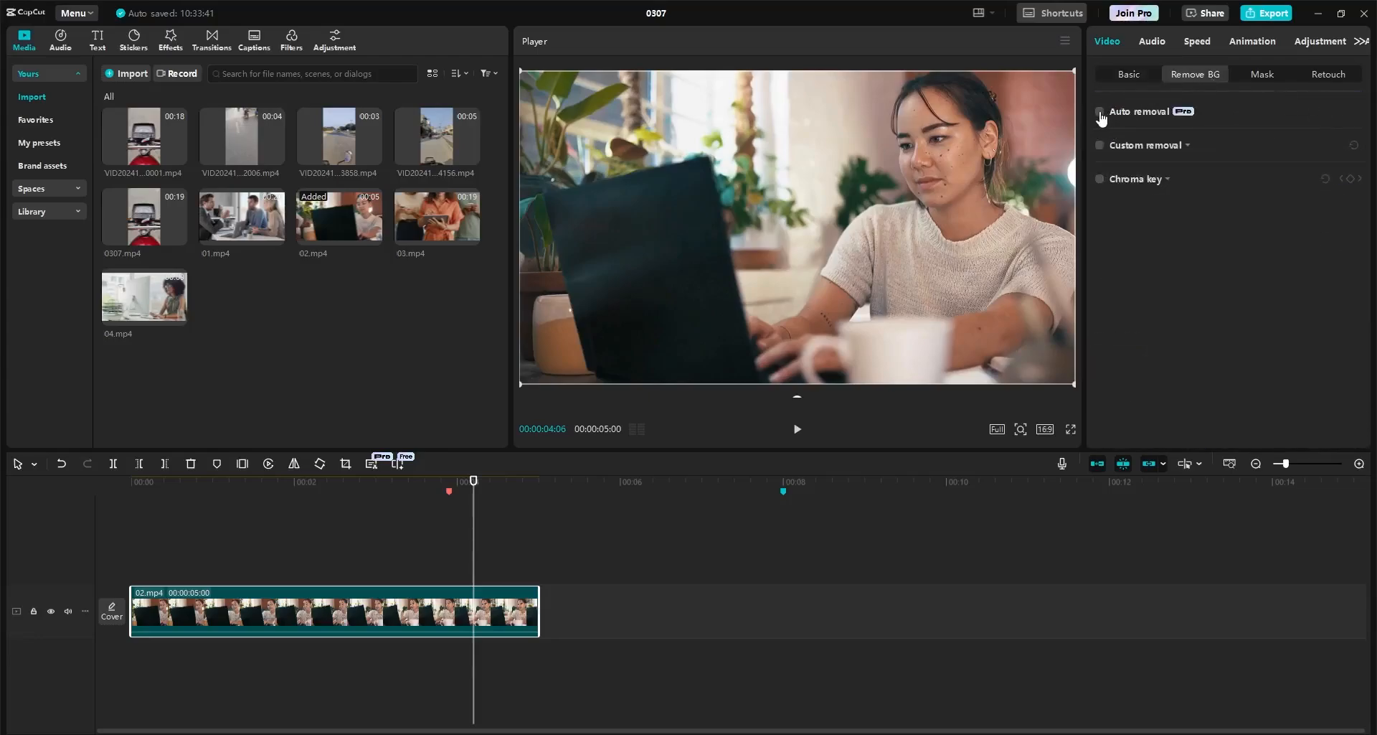
{"action": "left_click", "coordinate": [1100, 115]}
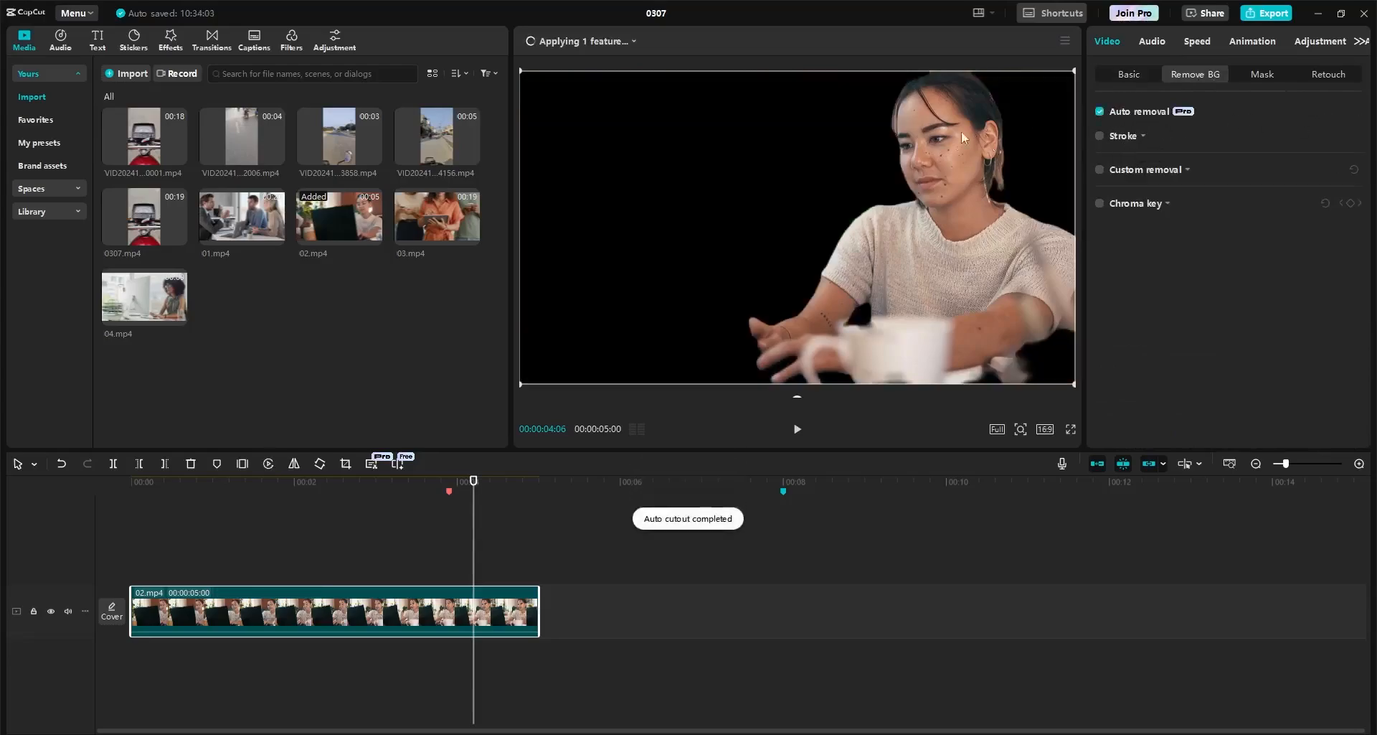
{"action": "mouse_move", "coordinate": [372, 483]}
{"action": "left_mouse_down"}
{"action": "mouse_move", "coordinate": [160, 484]}
{"action": "mouse_move", "coordinate": [347, 506]}
{"action": "mouse_move", "coordinate": [156, 545]}
{"action": "mouse_move", "coordinate": [358, 516]}
{"action": "left_mouse_up"}
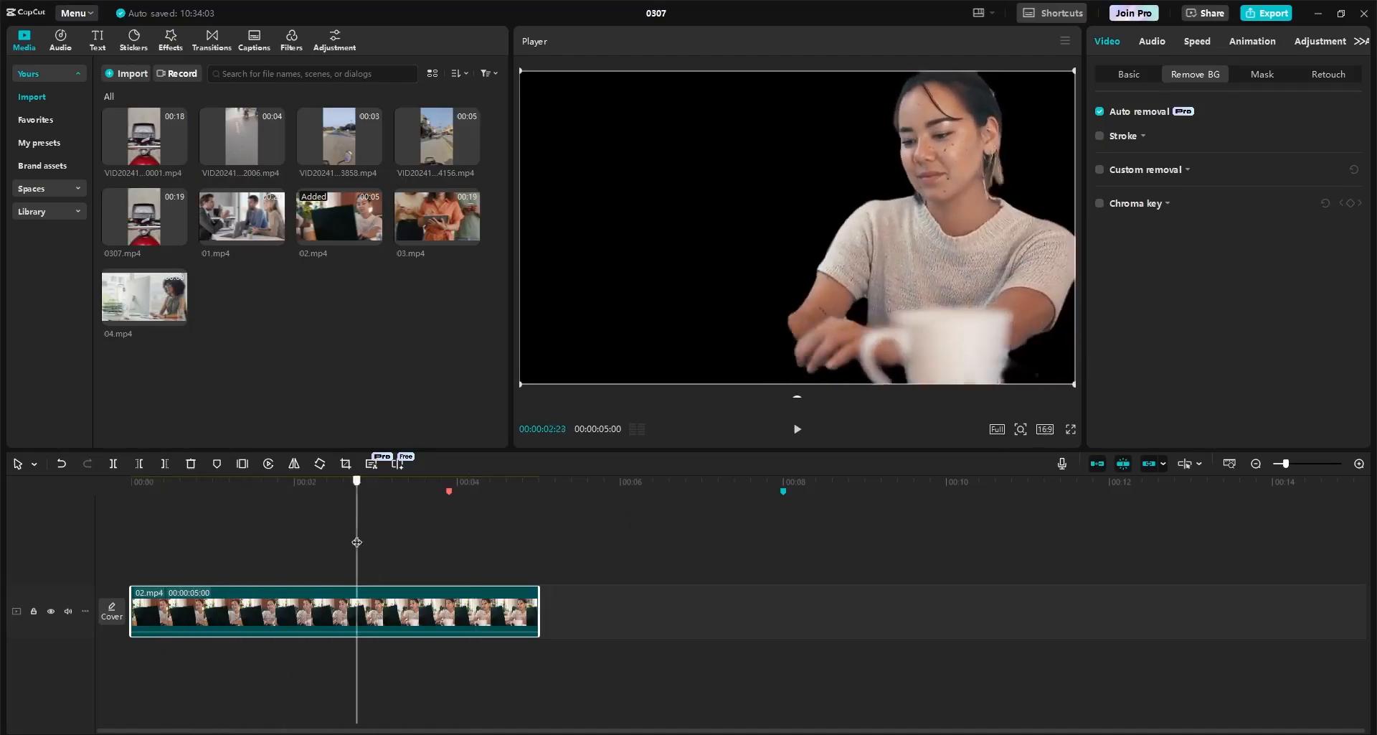
{"action": "left_click", "coordinate": [1099, 111]}
Step: Examine the Custom removal and Chroma key options for background removal, collapsing each section after viewing
{"action": "left_click", "coordinate": [1134, 146]}
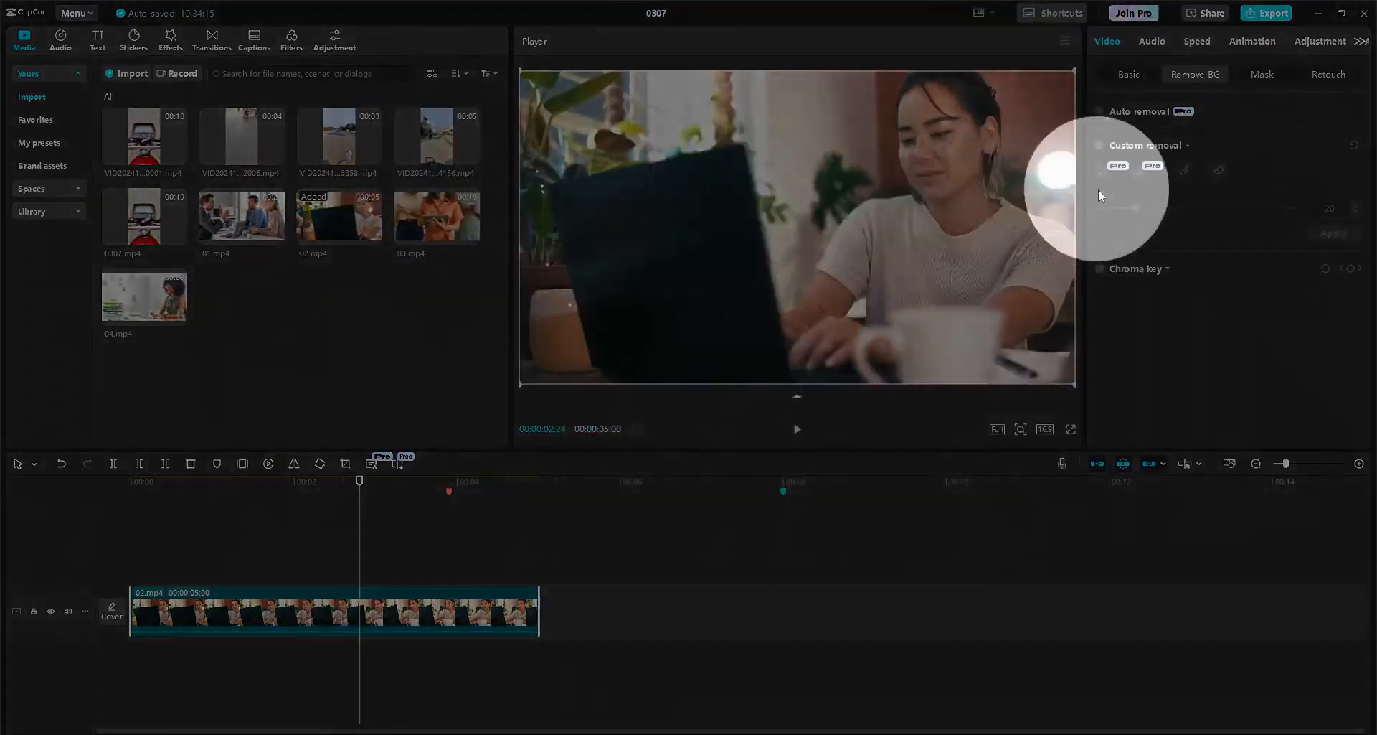
{"action": "left_click", "coordinate": [1134, 145]}
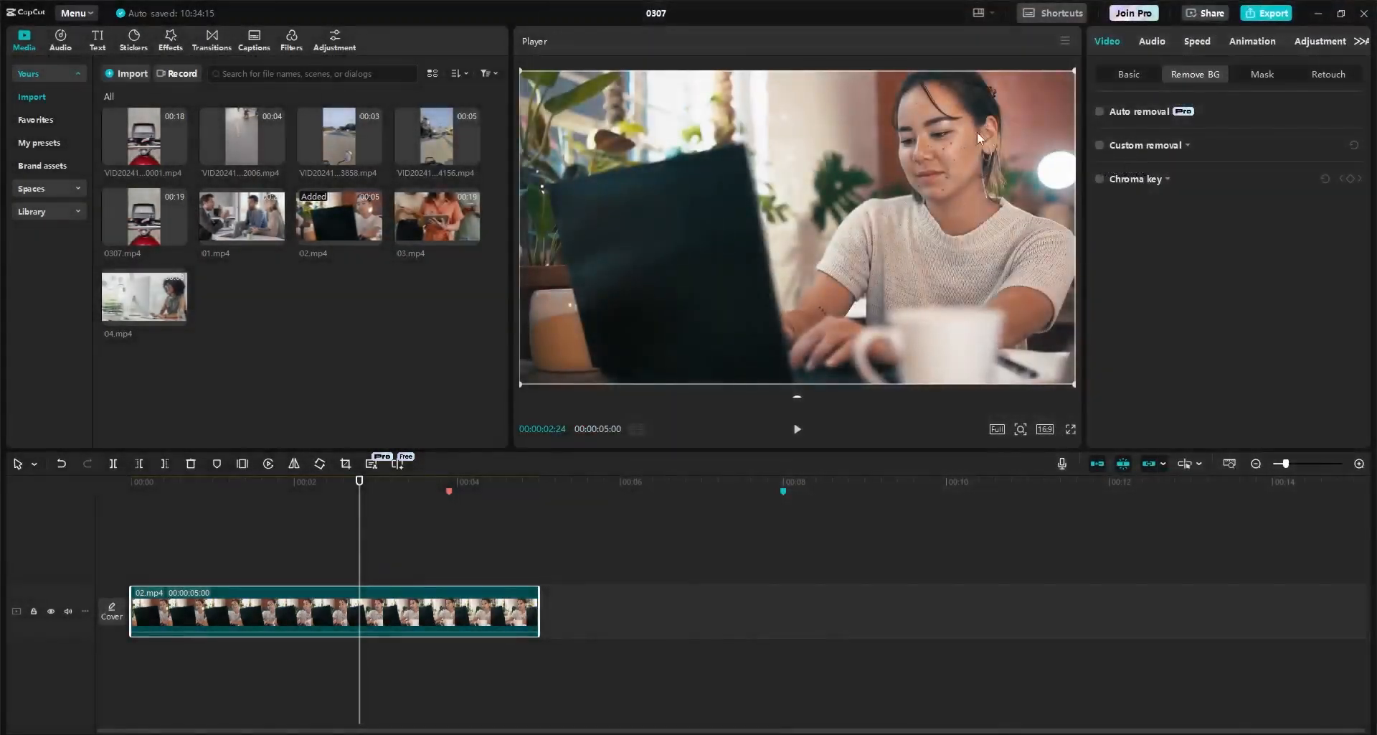
{"action": "left_click", "coordinate": [1126, 181]}
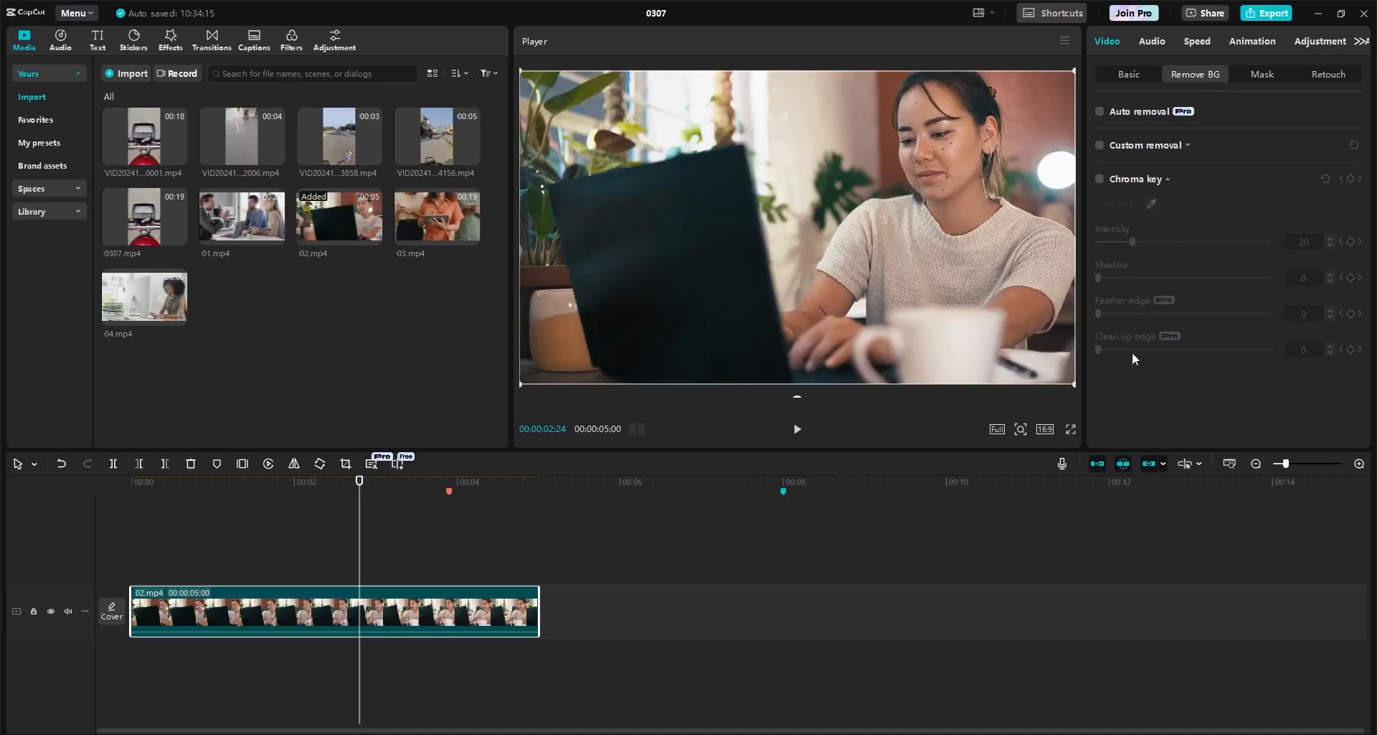
{"action": "left_click", "coordinate": [1147, 185]}
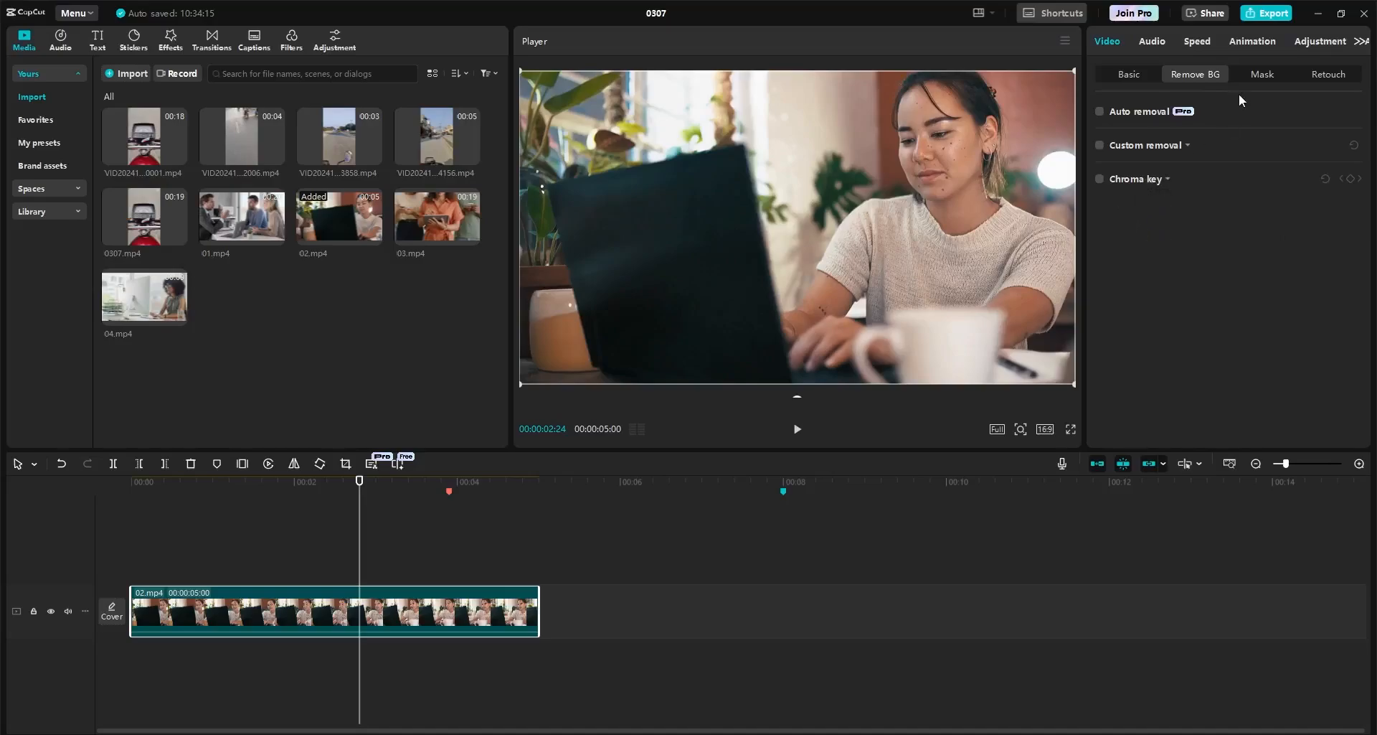
Step: Enable Skin retouching on 02.mp4, allowing CapCut to recognize facial and body features
{"action": "left_click", "coordinate": [1318, 73]}
{"action": "scroll", "coordinate": [1157, 188], "scroll_direction": "down", "scroll_amount": 10}
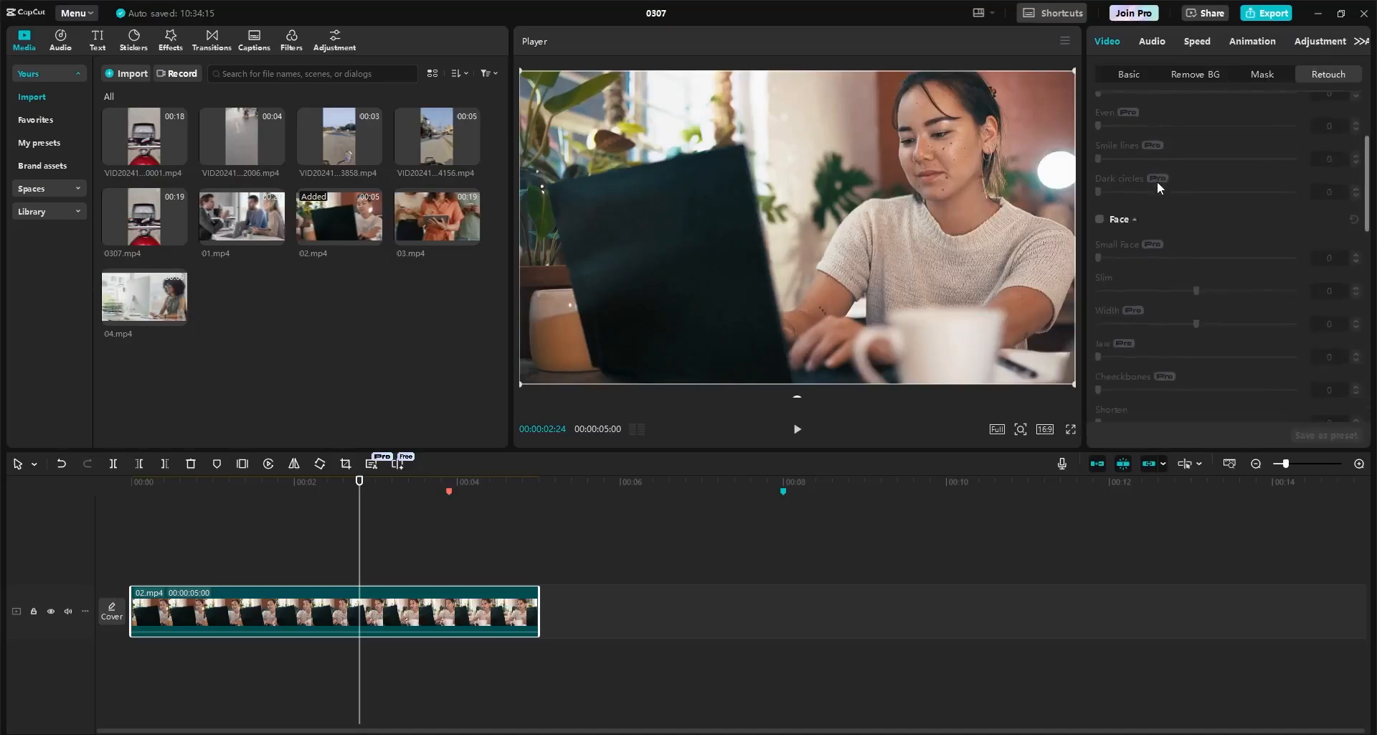
{"action": "scroll", "coordinate": [1160, 183], "scroll_direction": "up", "scroll_amount": 10}
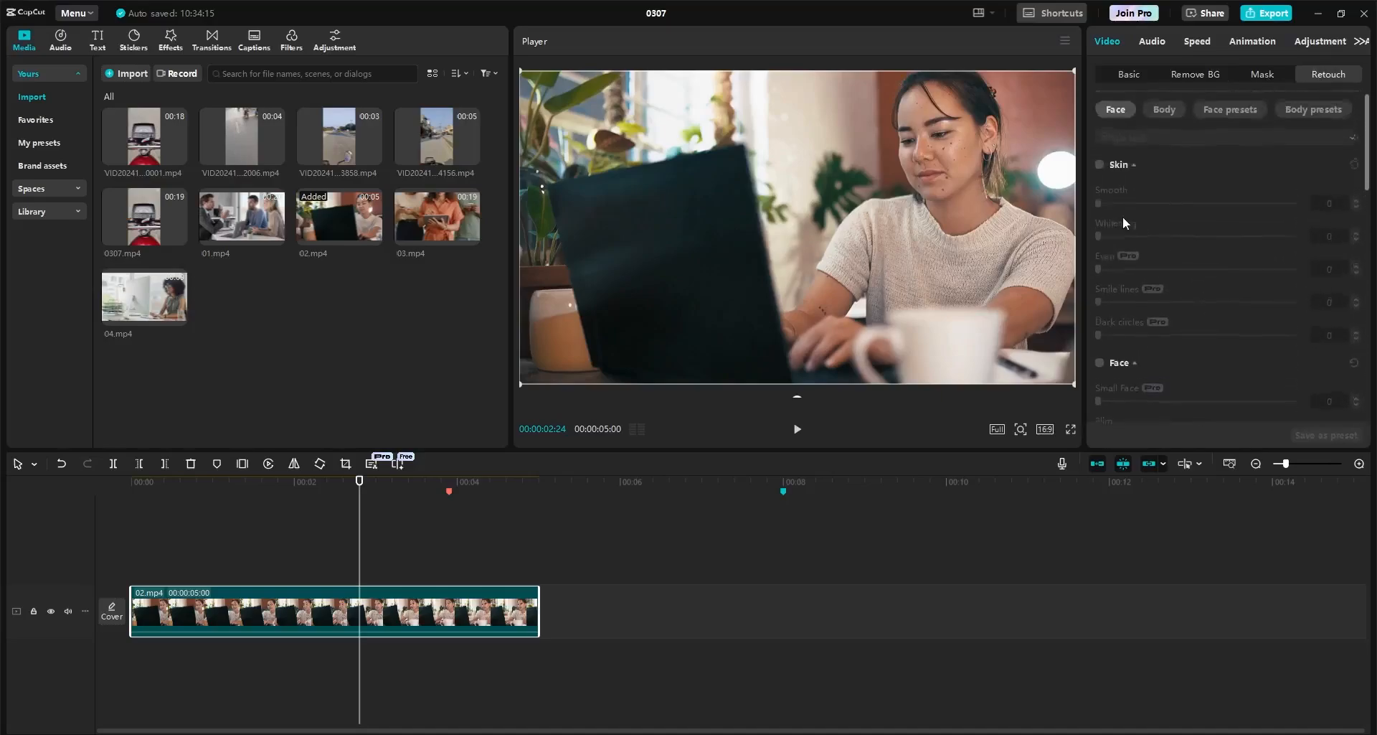
{"action": "left_click", "coordinate": [1124, 173]}
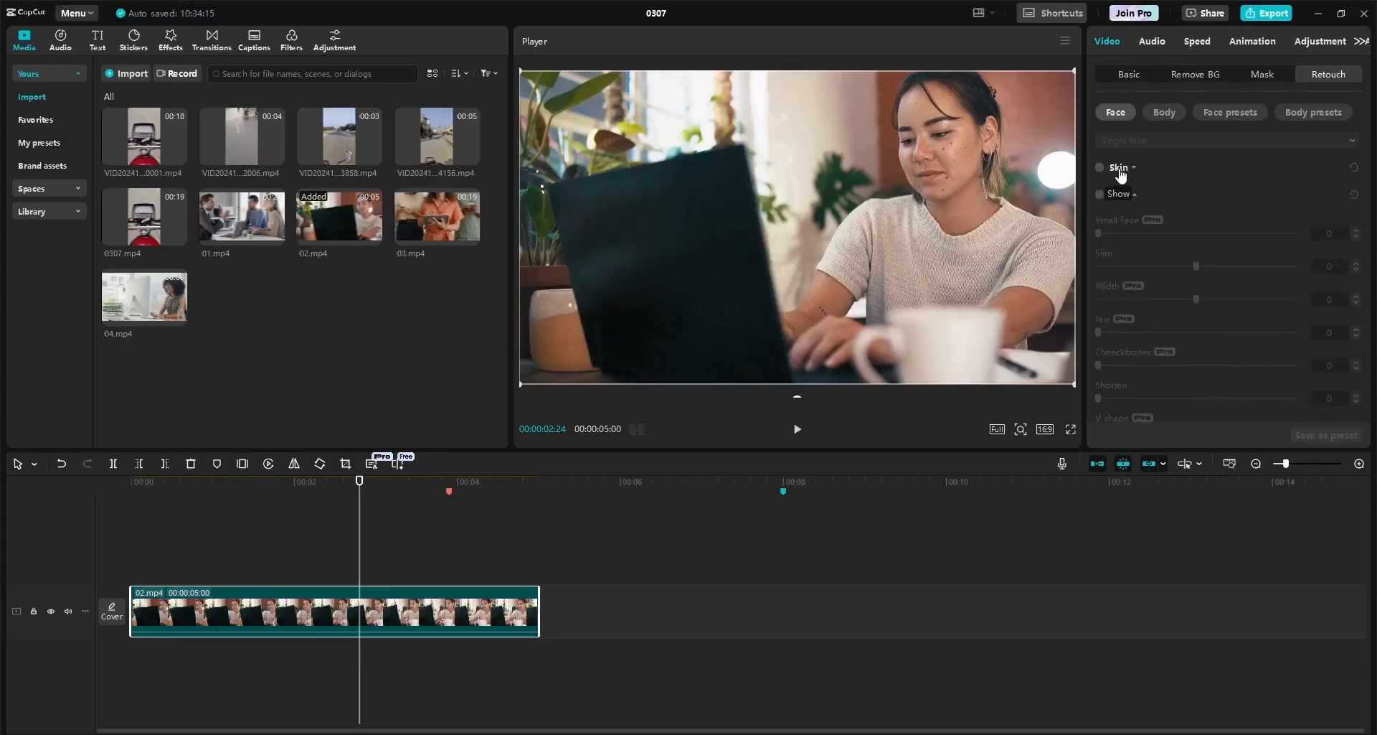
{"action": "left_click", "coordinate": [1099, 169]}
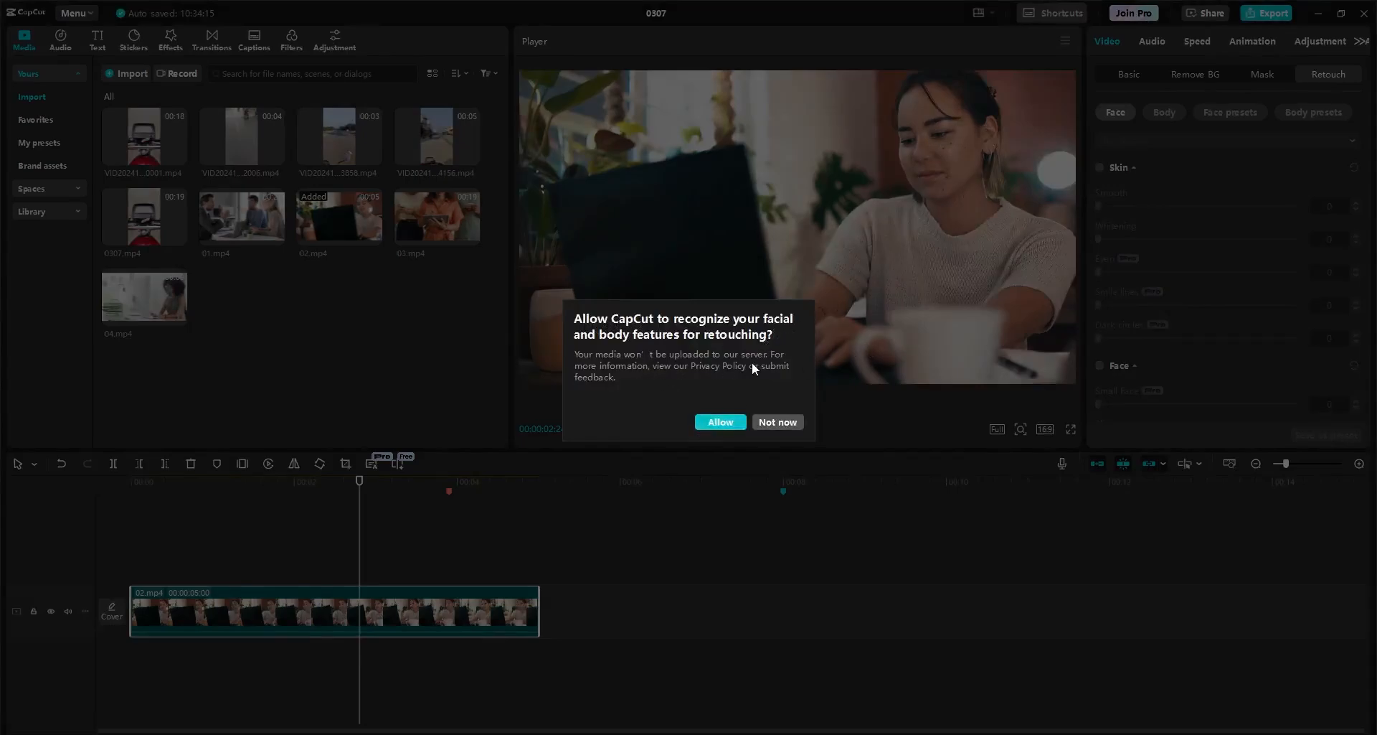
{"action": "left_click", "coordinate": [720, 422]}
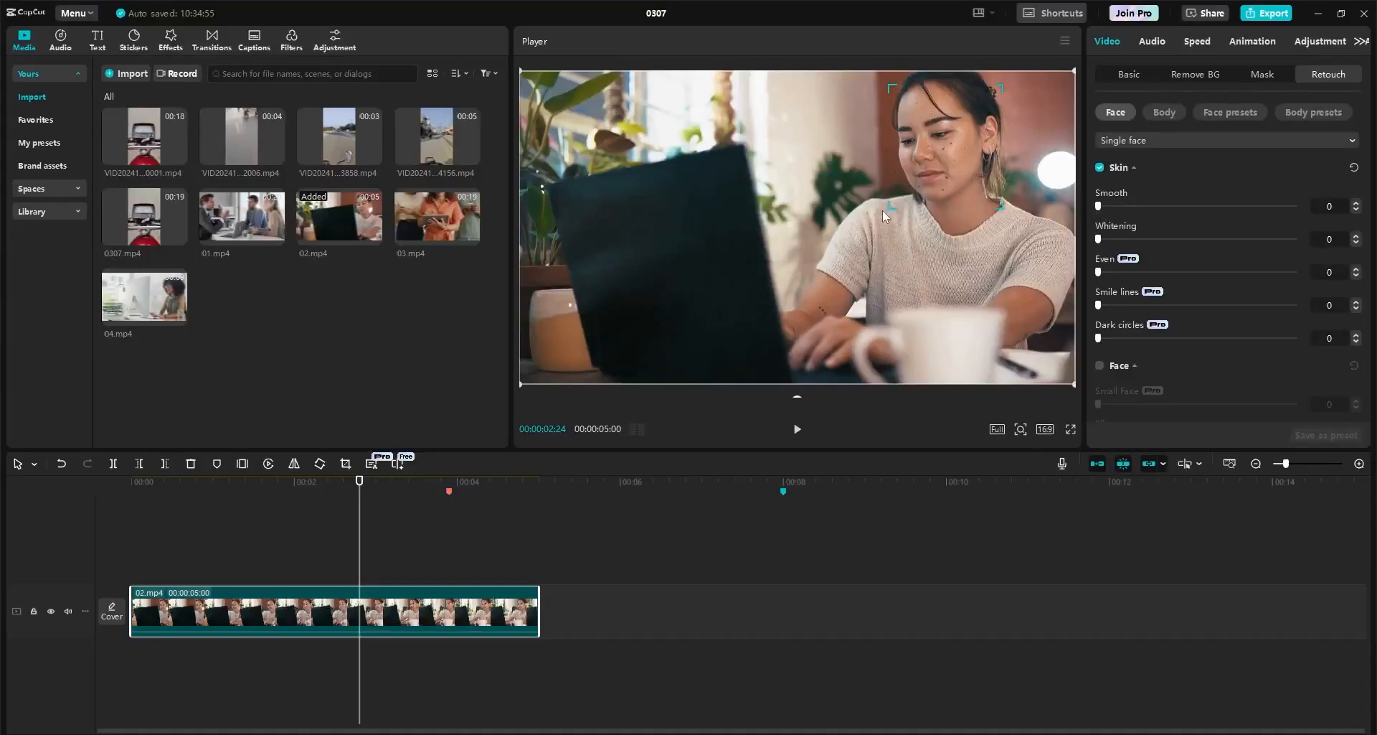
Step: Retouch the woman's skin with Smooth 82, Whitening 76, Even 3 and Smile lines 72
{"action": "left_click_drag", "start_coordinate": [1098, 206], "coordinate": [1133, 206]}
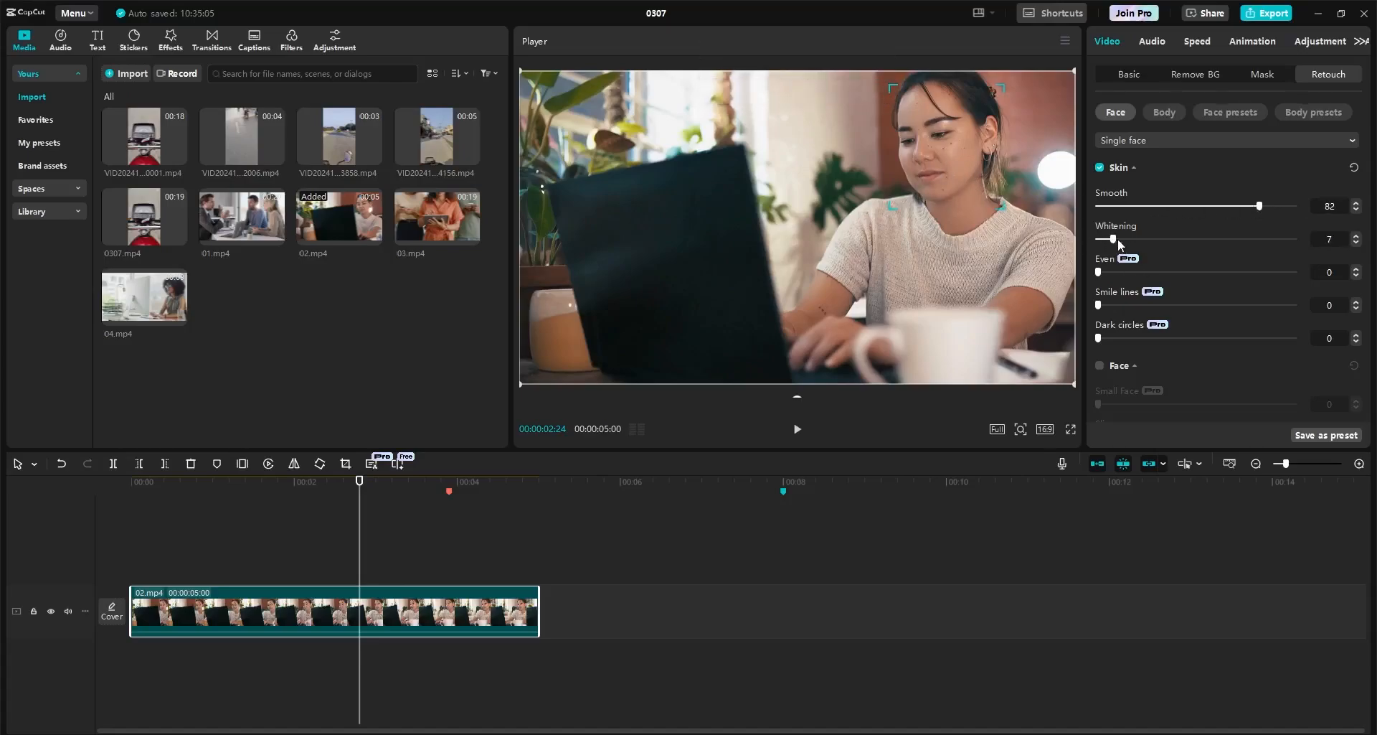
{"action": "left_click_drag", "start_coordinate": [1118, 239], "coordinate": [1242, 243]}
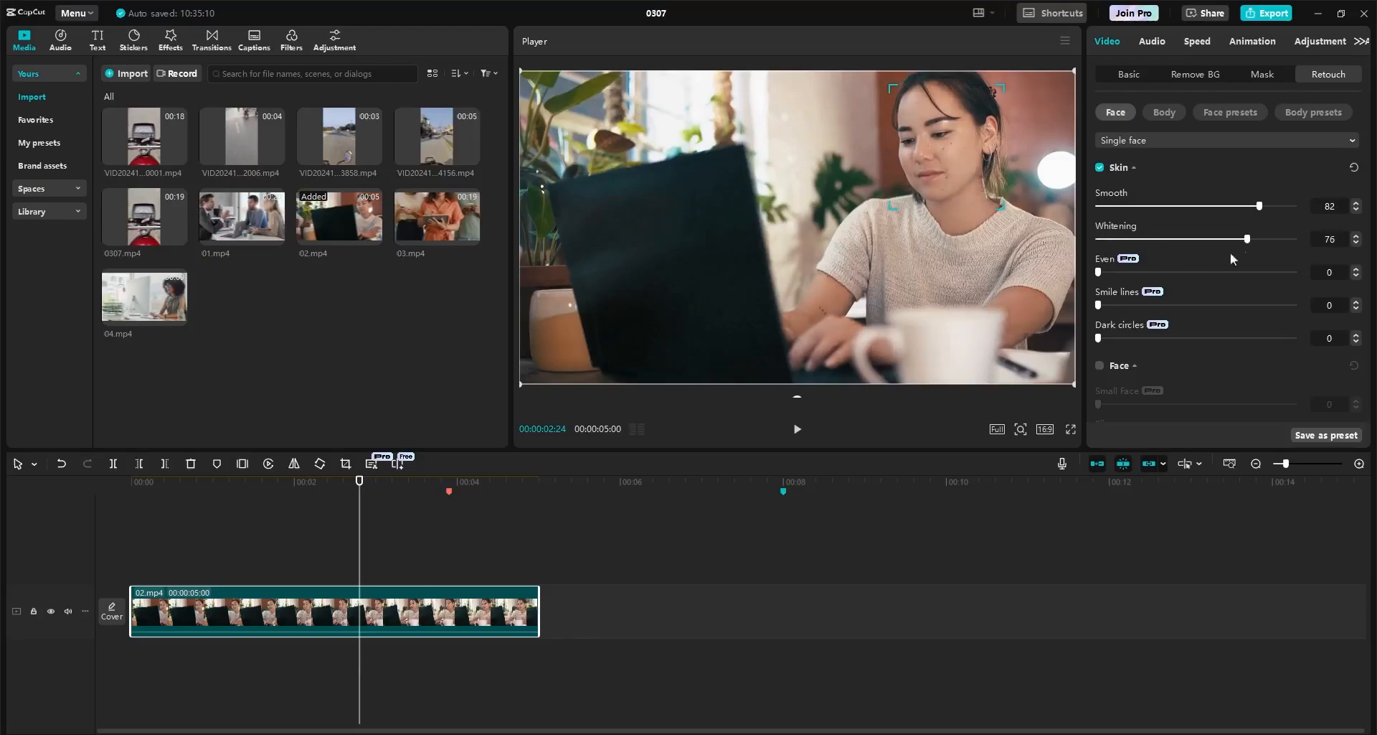
{"action": "scroll", "coordinate": [1230, 252], "scroll_direction": "down", "scroll_amount": 2}
{"action": "left_click_drag", "start_coordinate": [1099, 185], "coordinate": [1242, 219]}
{"action": "left_click_drag", "start_coordinate": [1098, 252], "coordinate": [1127, 252]}
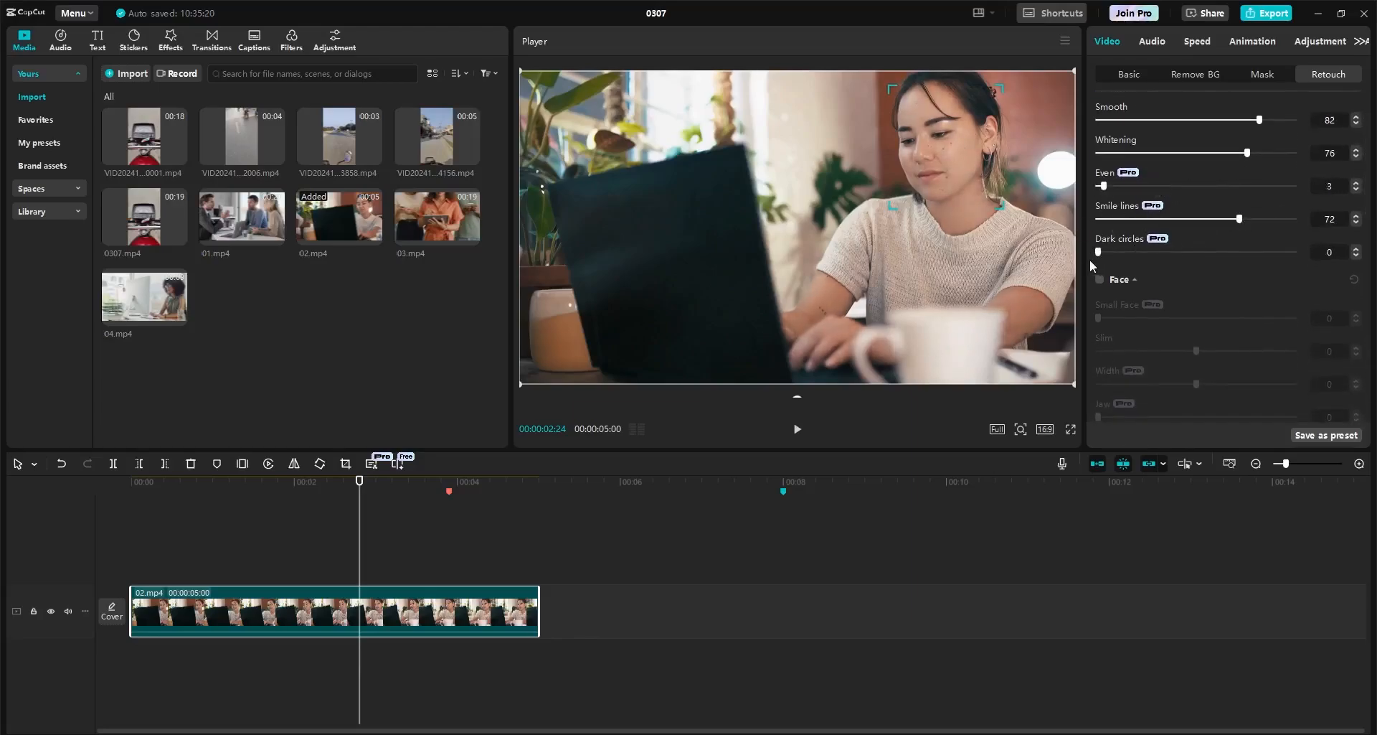
Step: Enable Face retouching and set Small Face to 80, Slim to 42 and Width to 37
{"action": "scroll", "coordinate": [1091, 261], "scroll_direction": "down", "scroll_amount": 2}
{"action": "scroll", "coordinate": [1108, 281], "scroll_direction": "up", "scroll_amount": 2}
{"action": "left_click", "coordinate": [1101, 280]}
{"action": "scroll", "coordinate": [1109, 266], "scroll_direction": "down", "scroll_amount": 2}
{"action": "left_click_drag", "start_coordinate": [1099, 232], "coordinate": [1278, 267]}
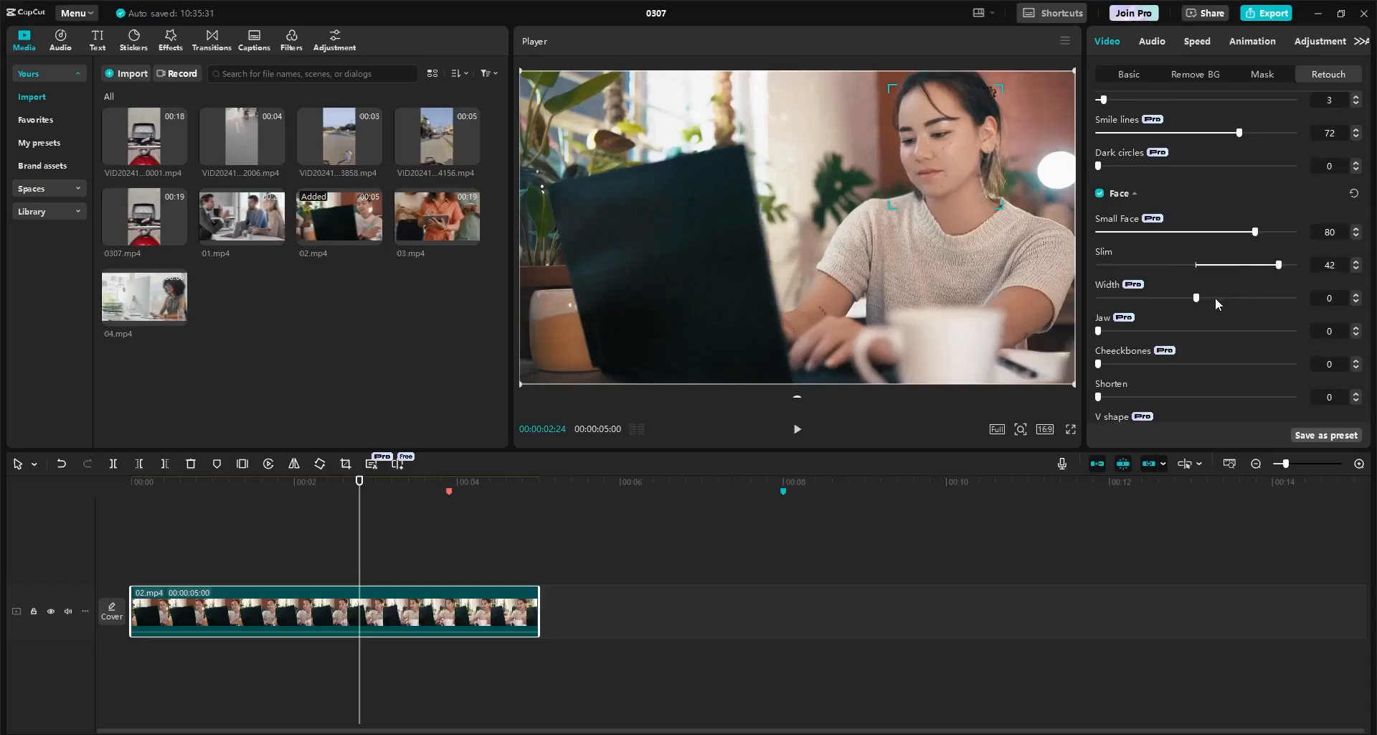
{"action": "left_click_drag", "start_coordinate": [1211, 297], "coordinate": [1269, 299]}
{"action": "scroll", "coordinate": [1107, 264], "scroll_direction": "down", "scroll_amount": 3}
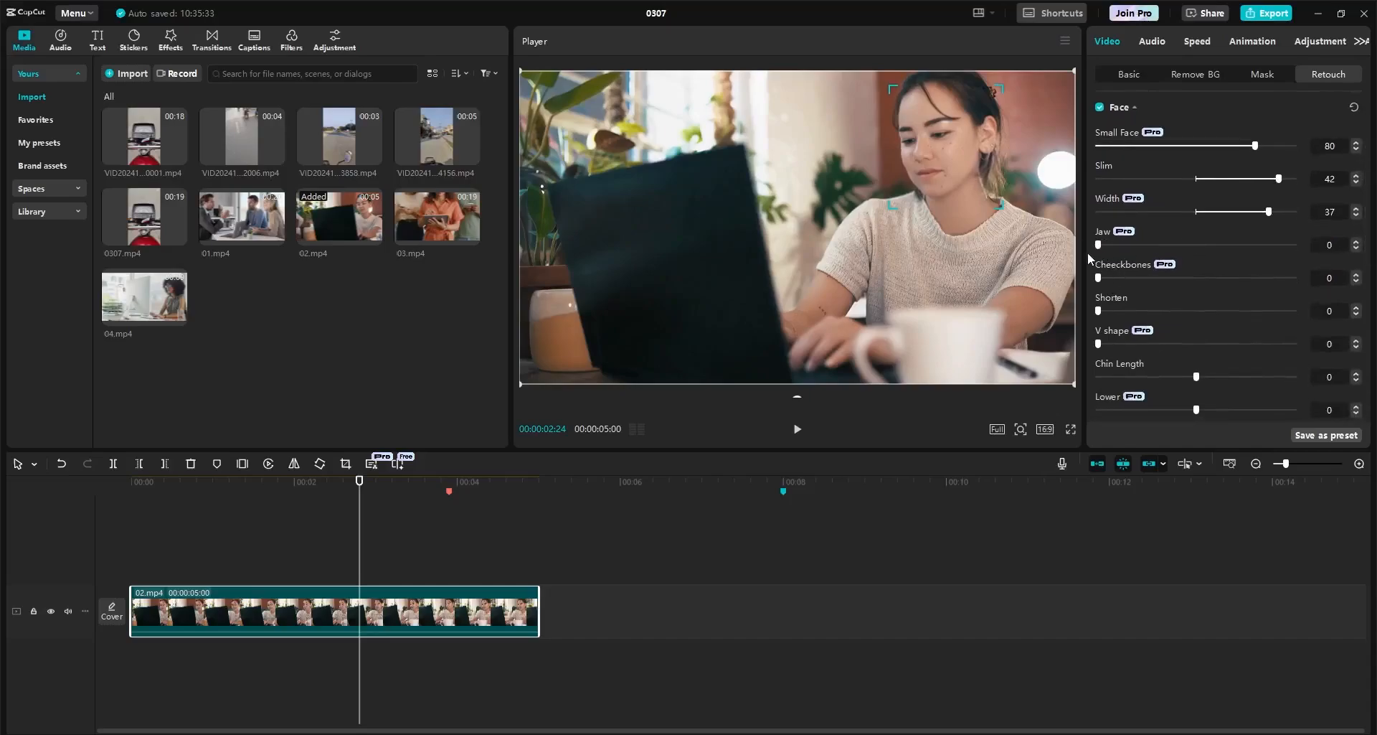
{"action": "scroll", "coordinate": [1132, 290], "scroll_direction": "down", "scroll_amount": 10}
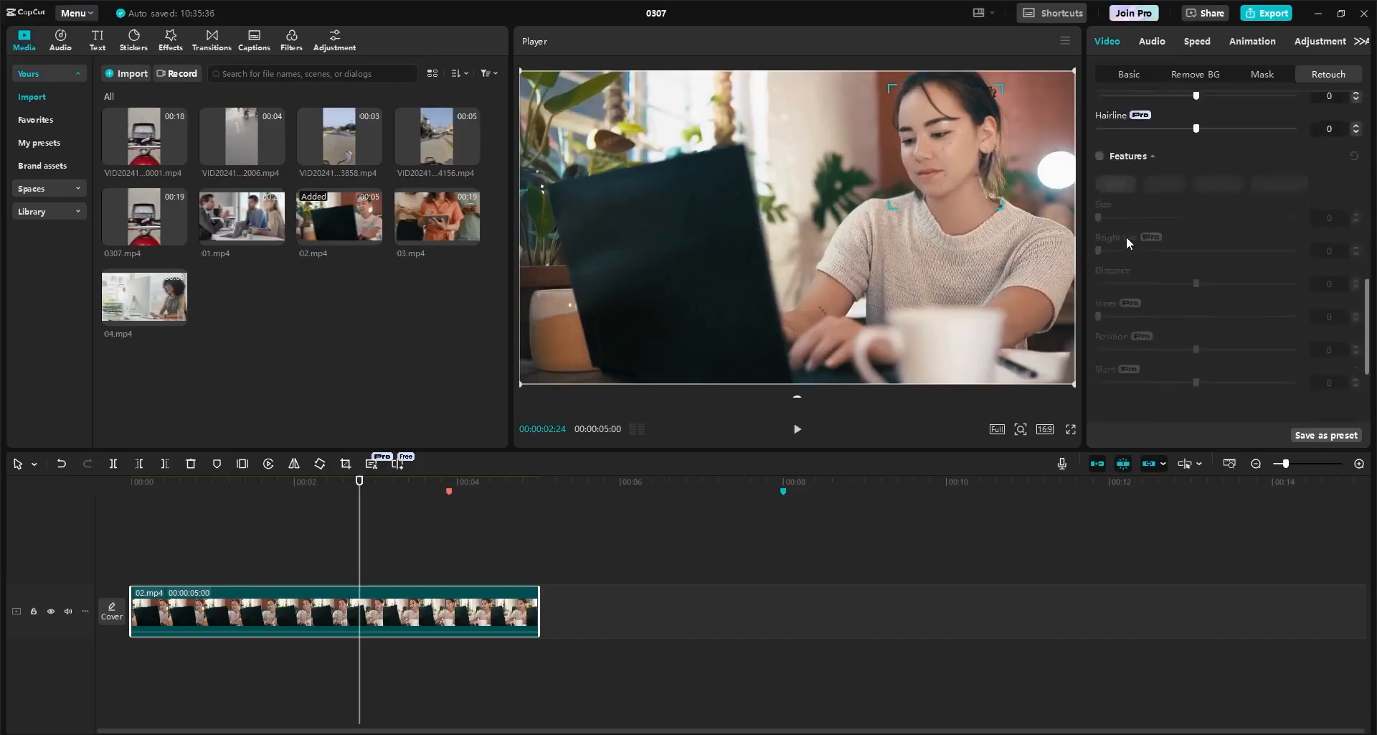
Step: Enable Features retouching on 02.mp4, look through its Eyes options, and retry loading the section below that failed to load
{"action": "scroll", "coordinate": [1131, 244], "scroll_direction": "up", "scroll_amount": 5}
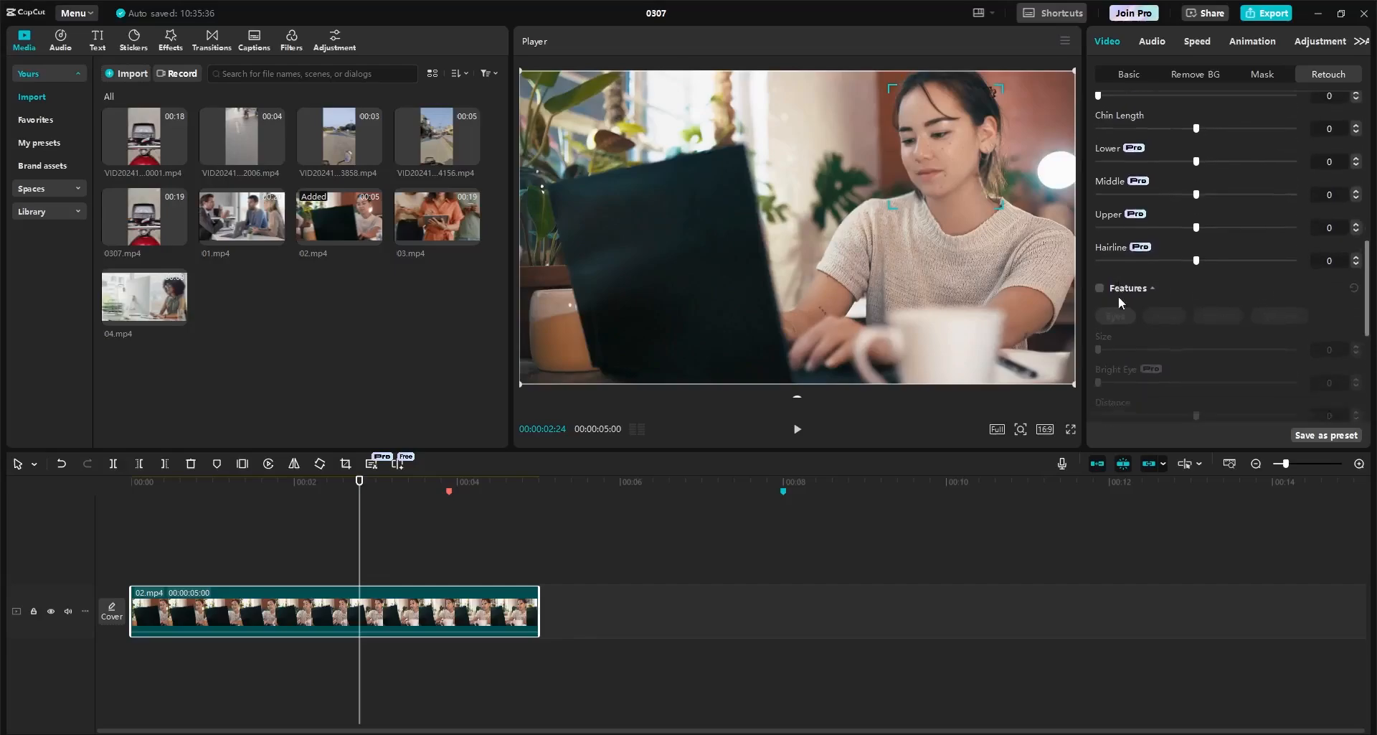
{"action": "left_click", "coordinate": [1100, 228]}
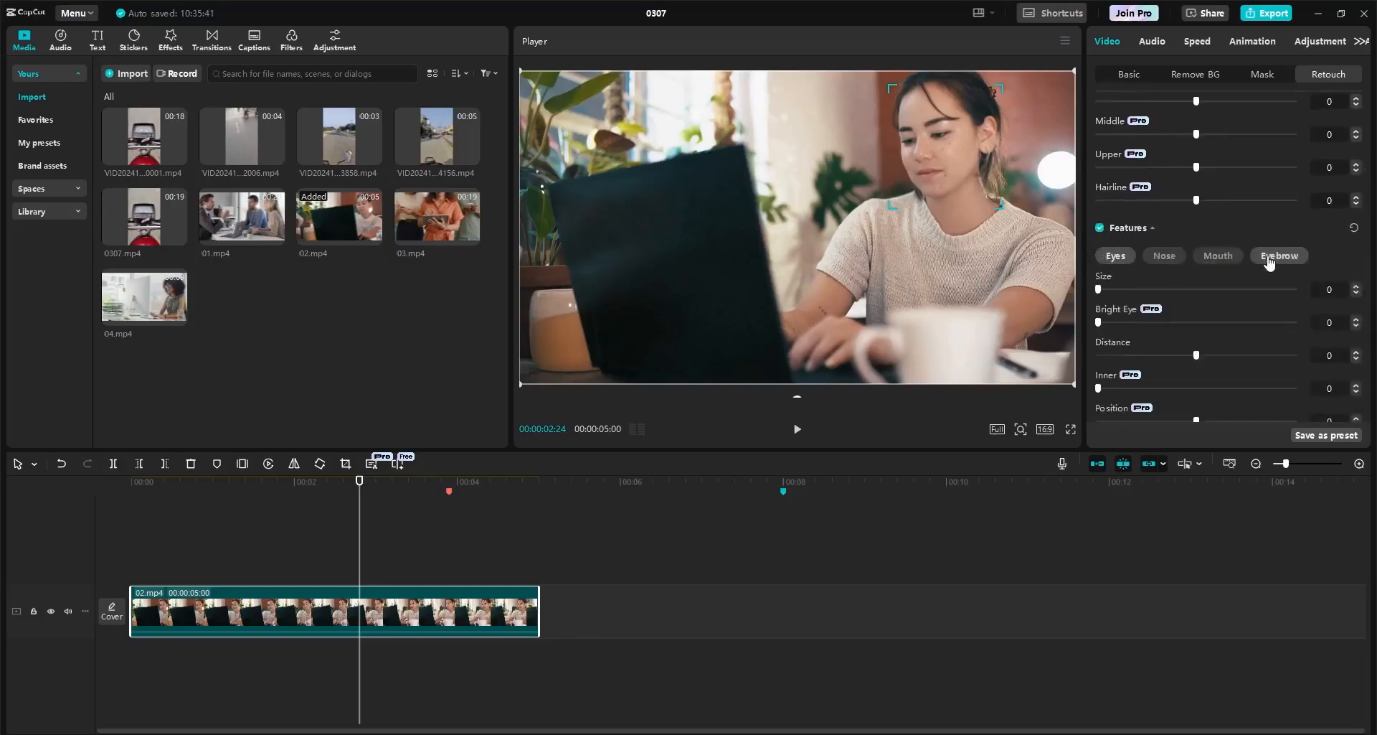
{"action": "scroll", "coordinate": [1267, 257], "scroll_direction": "down", "scroll_amount": 5}
{"action": "scroll", "coordinate": [1267, 258], "scroll_direction": "up", "scroll_amount": 7}
{"action": "scroll", "coordinate": [1268, 261], "scroll_direction": "down", "scroll_amount": 7}
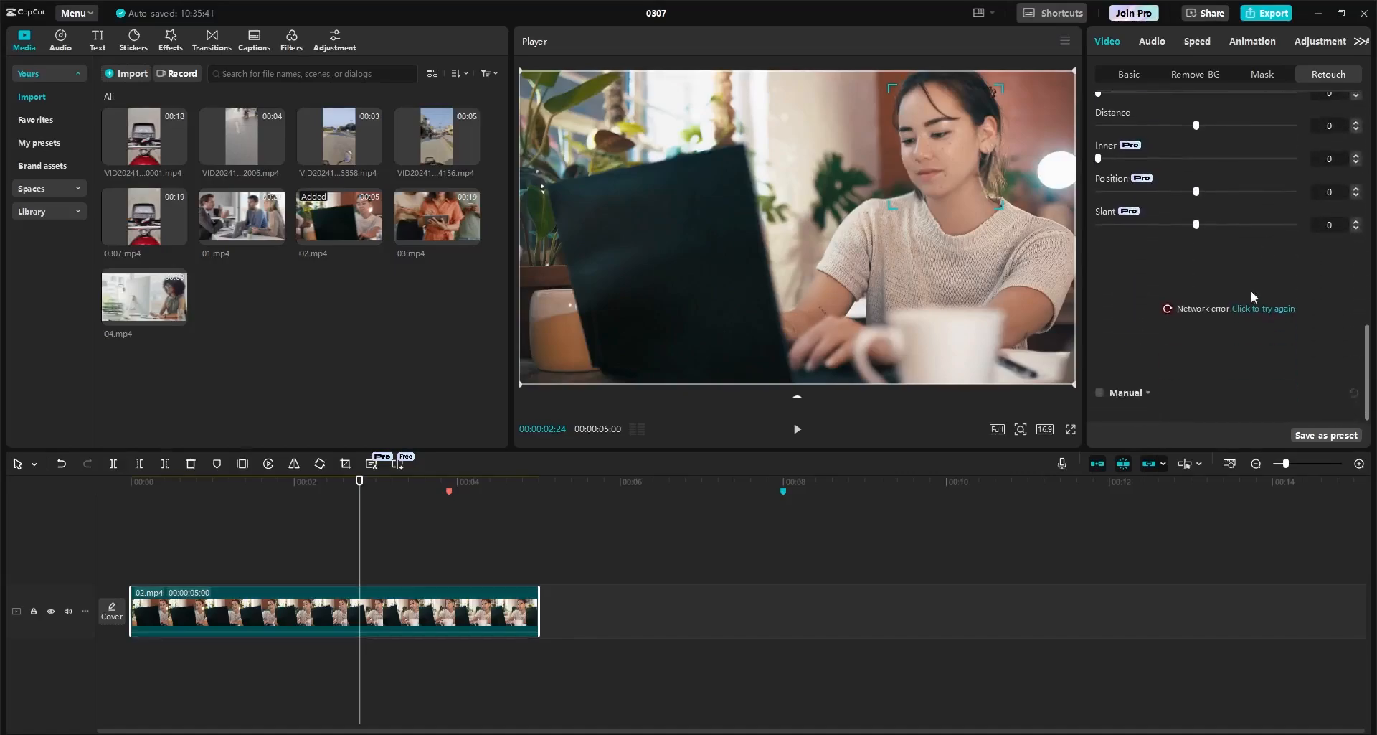
{"action": "left_click", "coordinate": [1251, 310]}
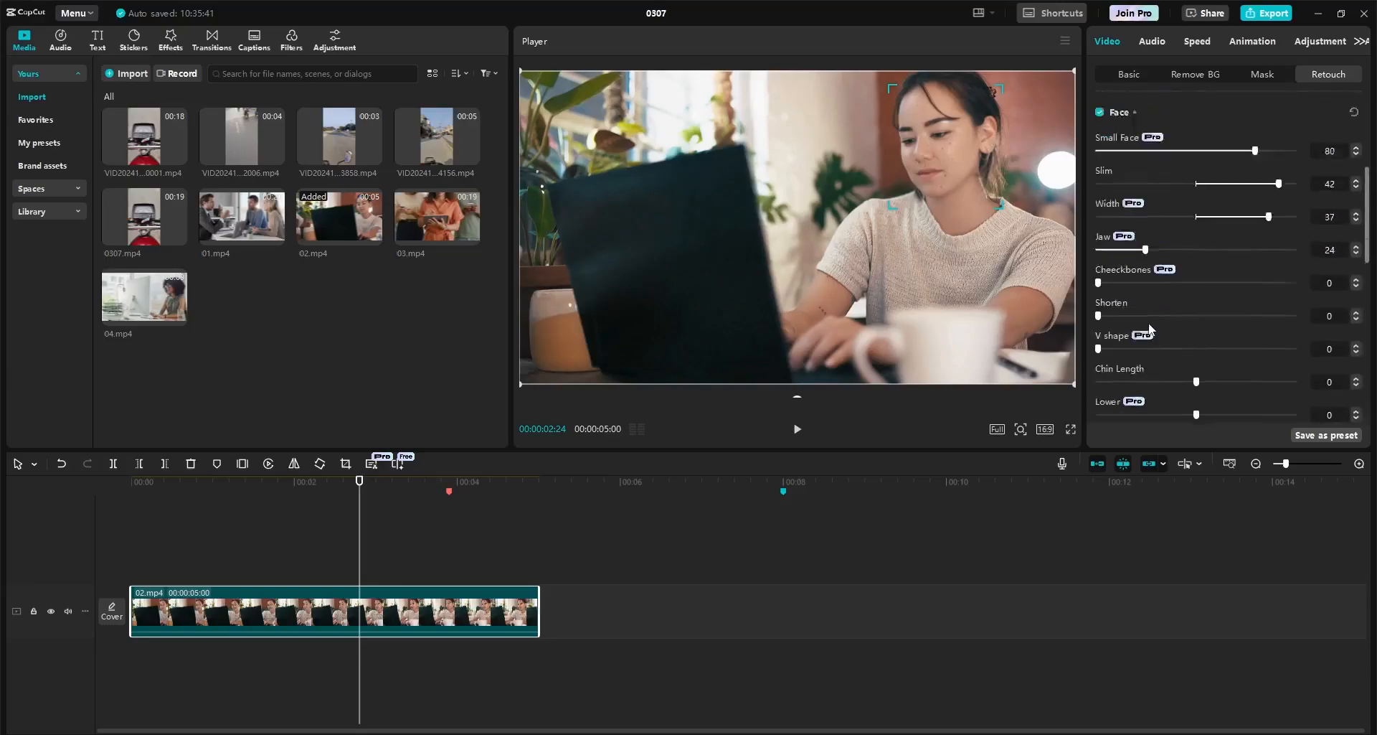
Step: Collapse the Skin, Face and Features sections and turn off all three retouching groups for 02.mp4
{"action": "left_click", "coordinate": [1122, 169]}
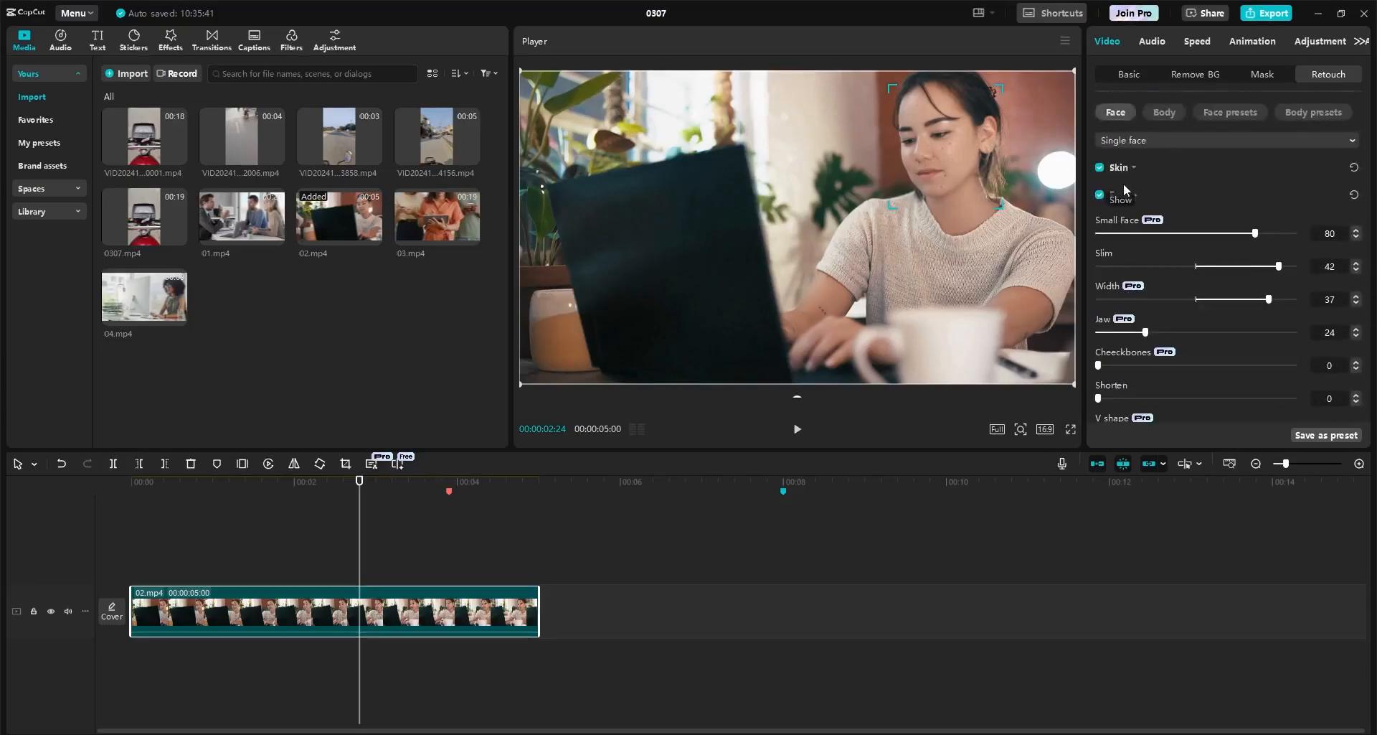
{"action": "left_click", "coordinate": [1121, 195]}
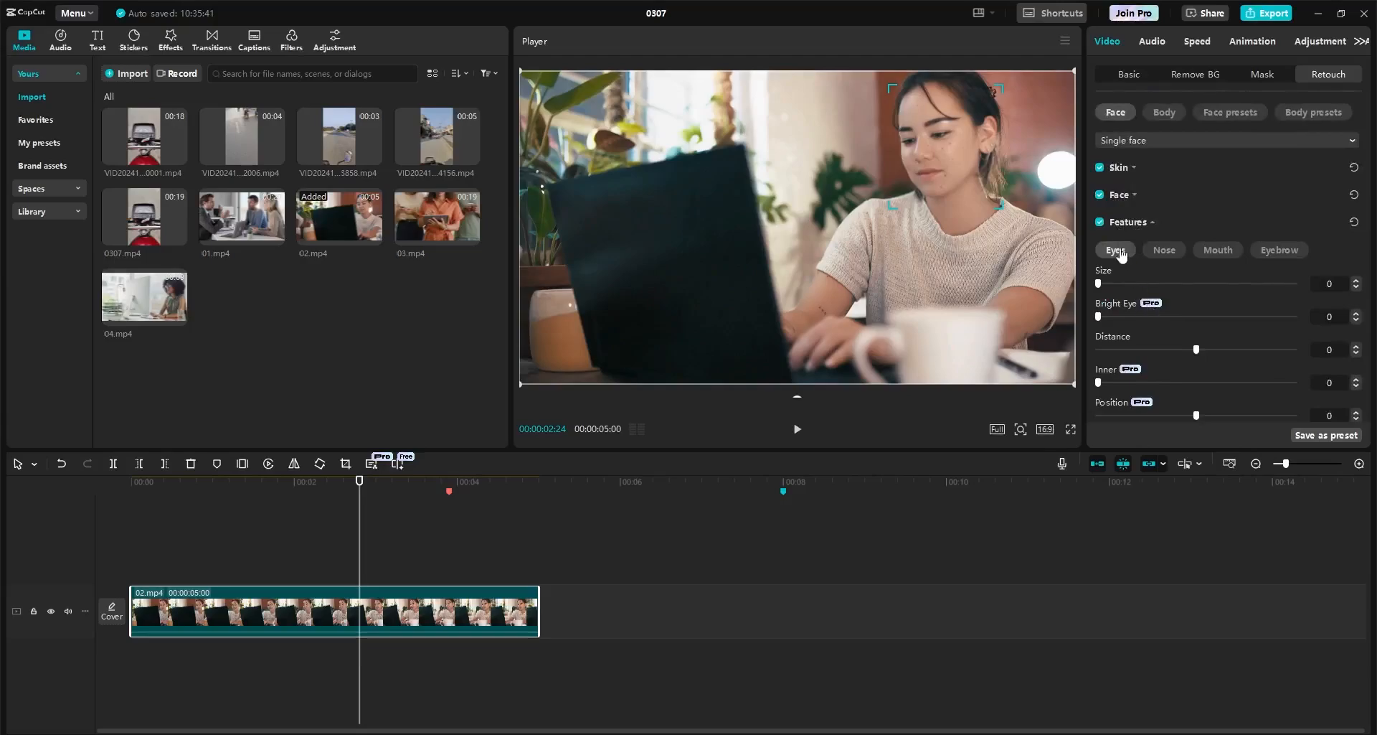
{"action": "left_click", "coordinate": [1116, 226]}
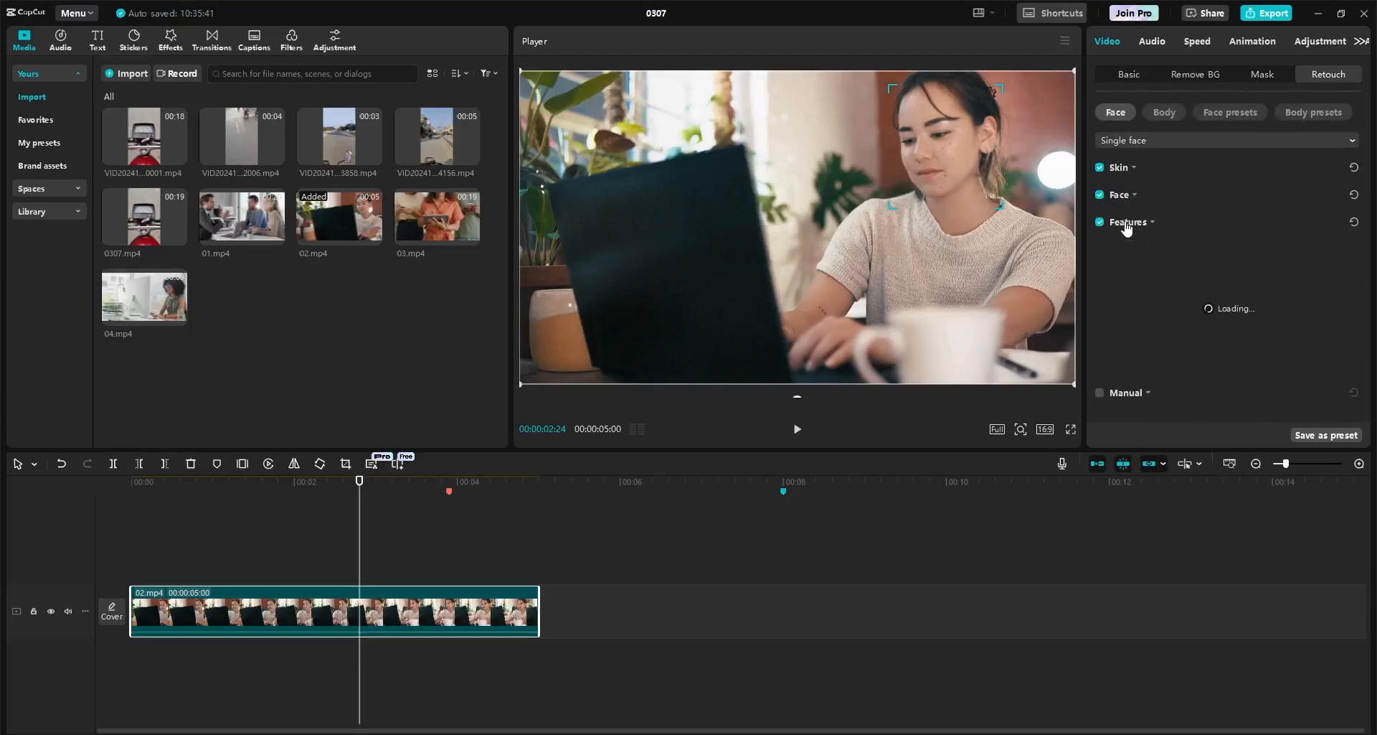
{"action": "left_click", "coordinate": [1101, 196]}
{"action": "left_click", "coordinate": [1100, 170]}
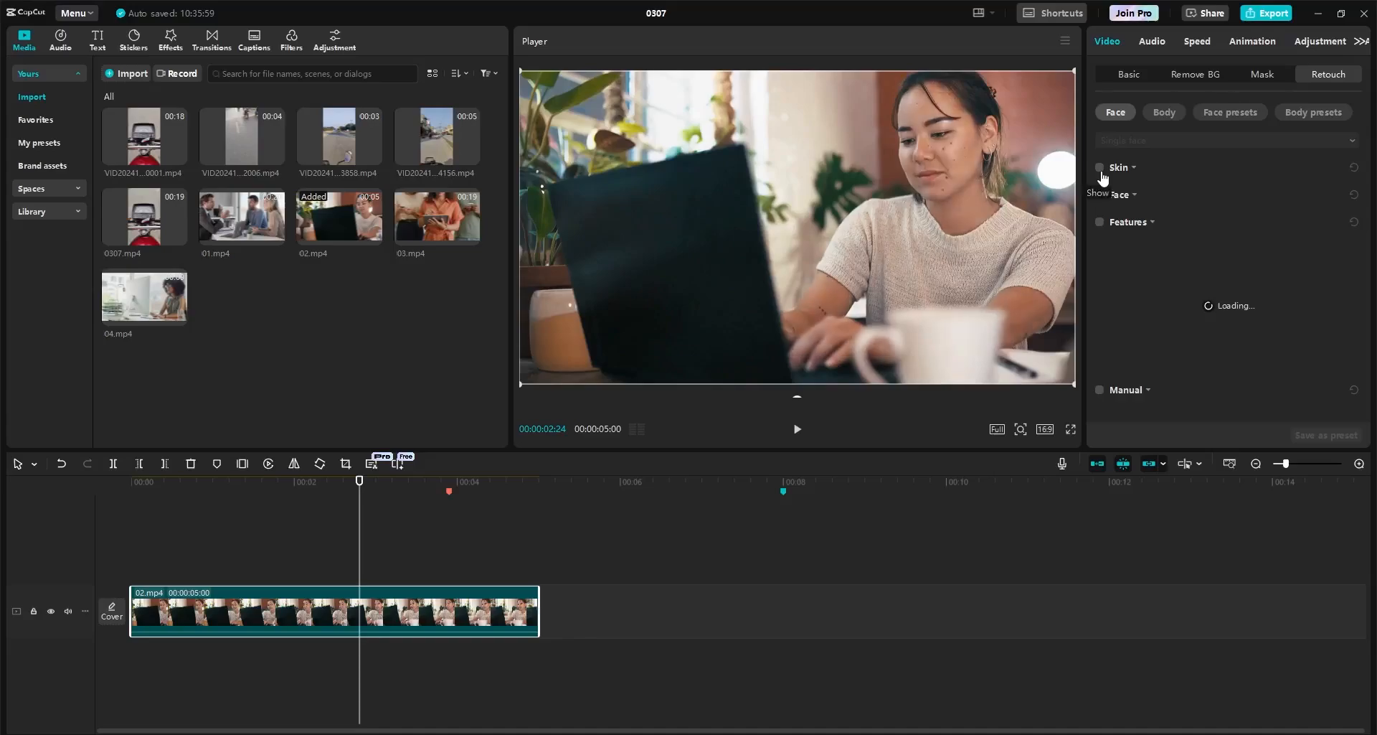
{"action": "left_click", "coordinate": [1101, 171]}
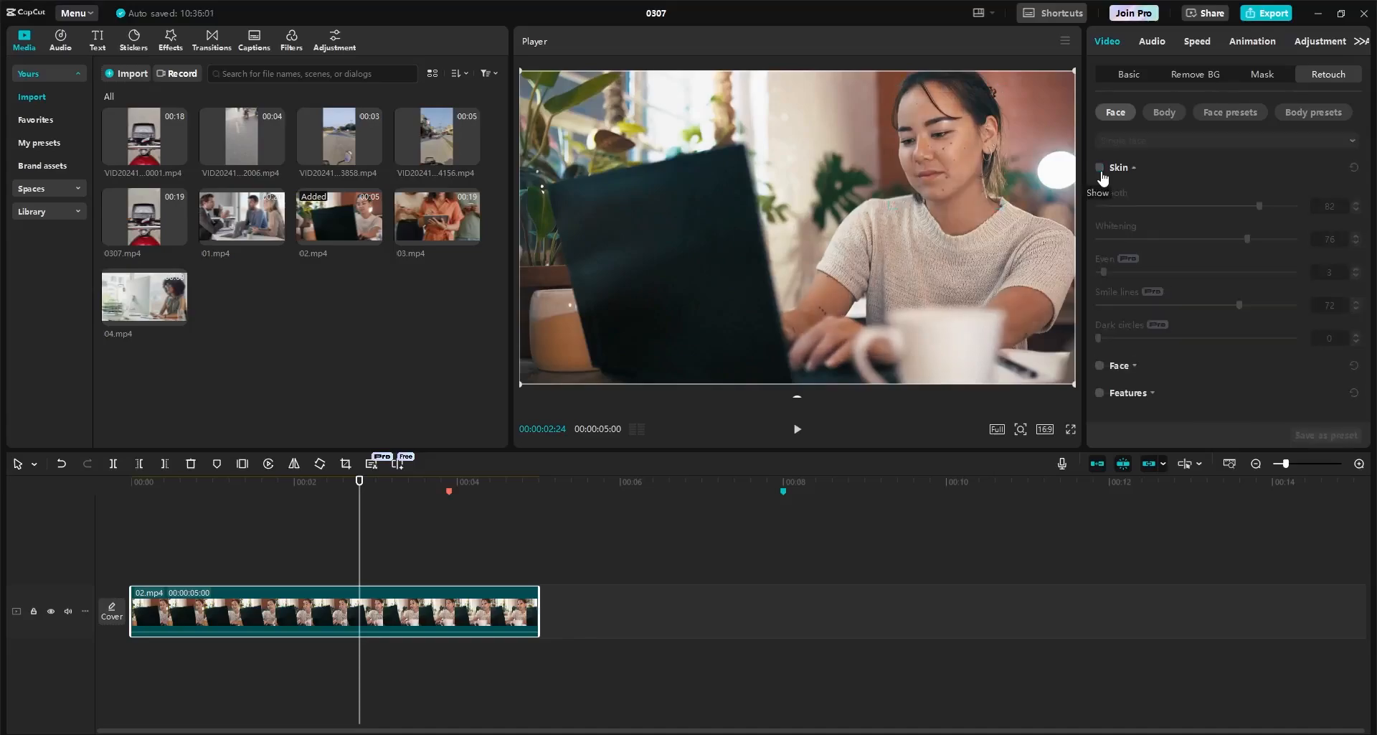
{"action": "left_click", "coordinate": [1101, 171]}
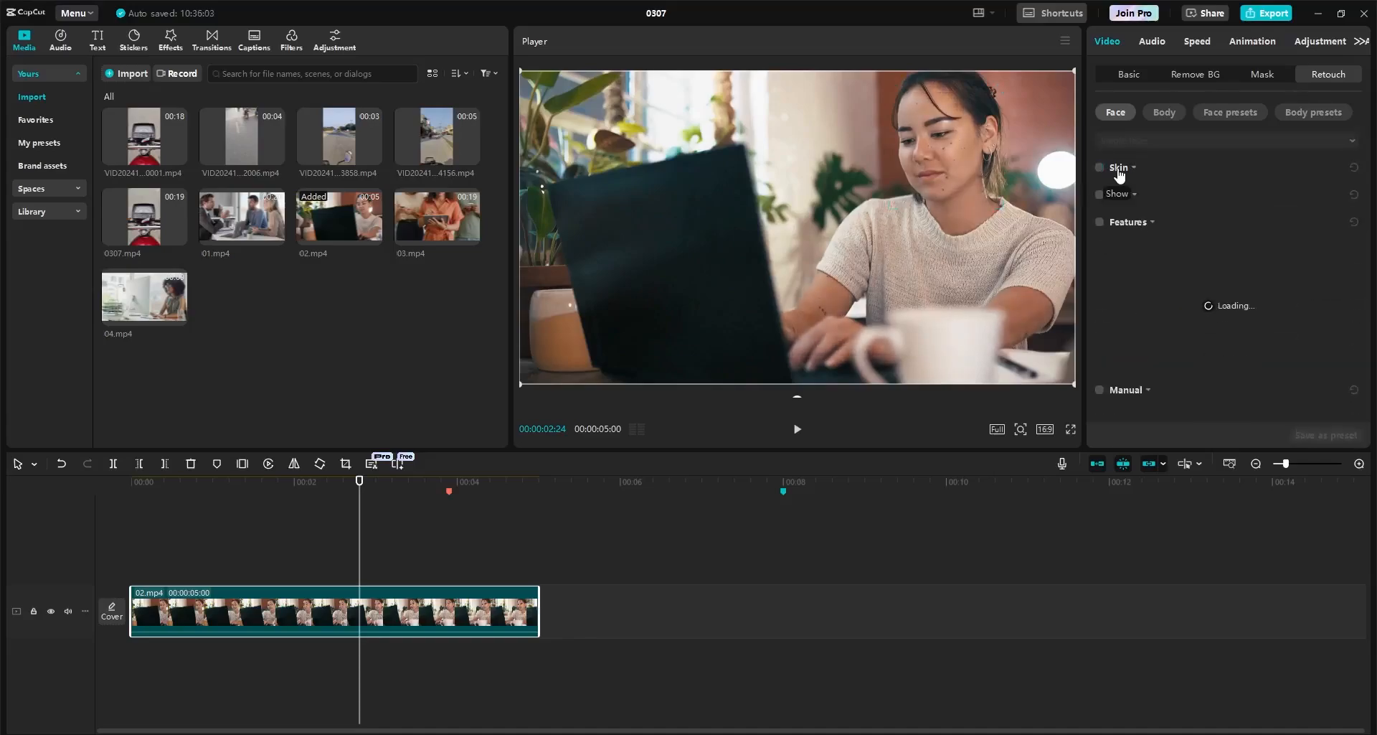
Step: Apply the Unfold entrance animation to 02.mp4 and try to export, dismissing the Pro sign-in and returning to editing
{"action": "left_click", "coordinate": [1252, 41]}
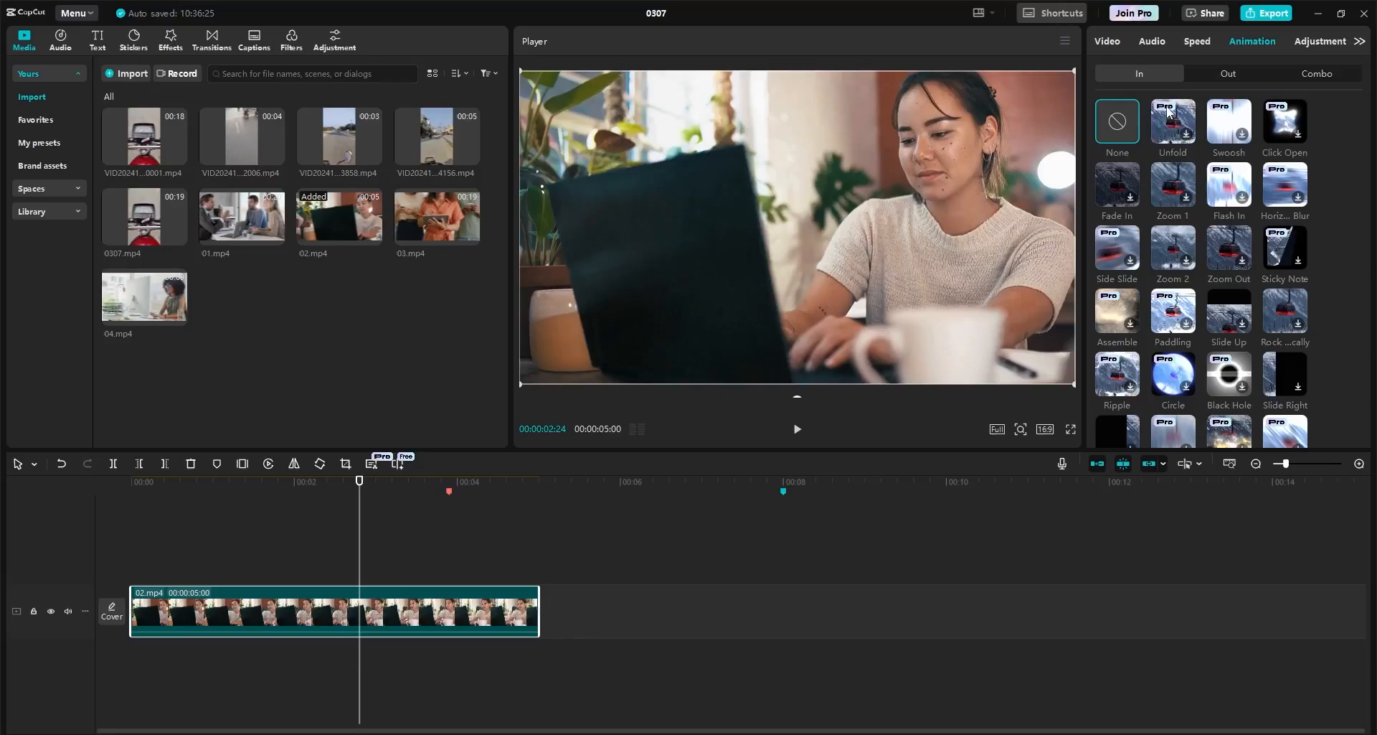
{"action": "left_click", "coordinate": [1187, 139]}
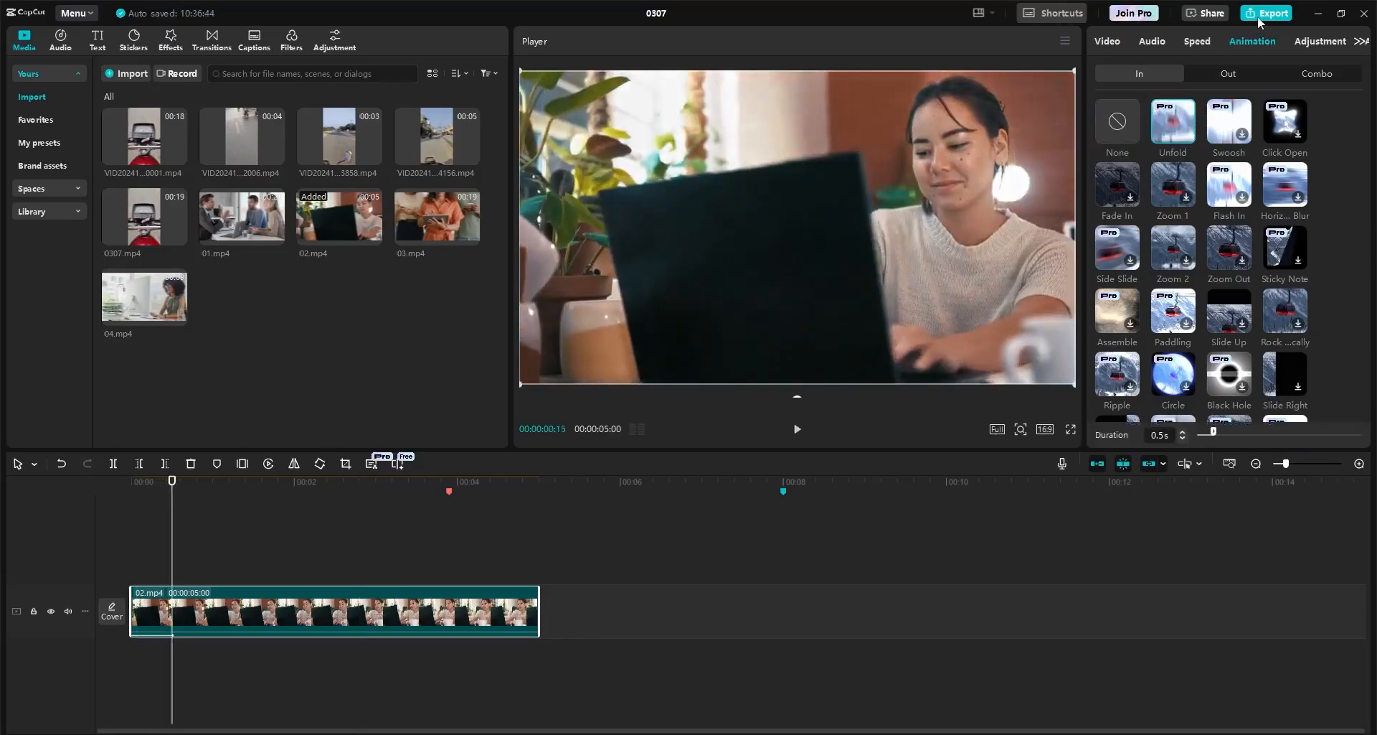
{"action": "left_click", "coordinate": [1258, 16]}
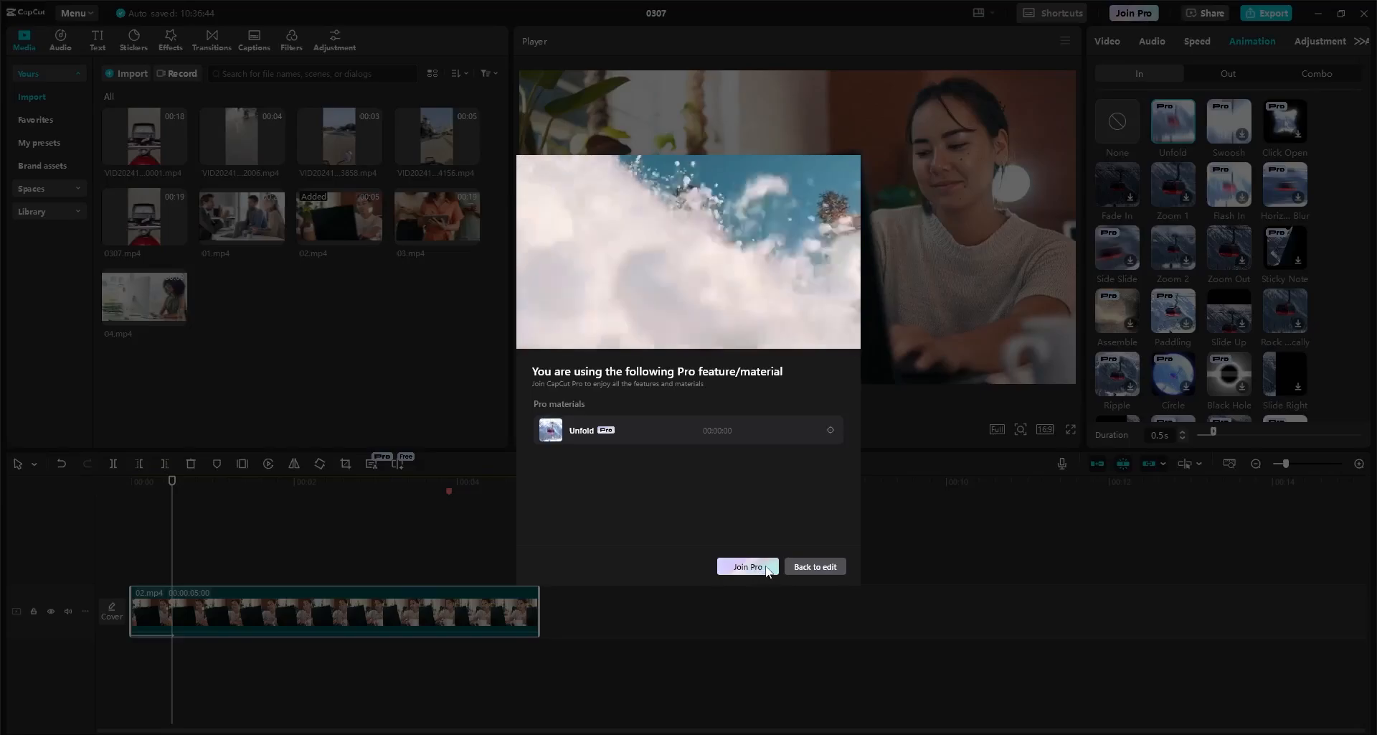
{"action": "left_click", "coordinate": [747, 567]}
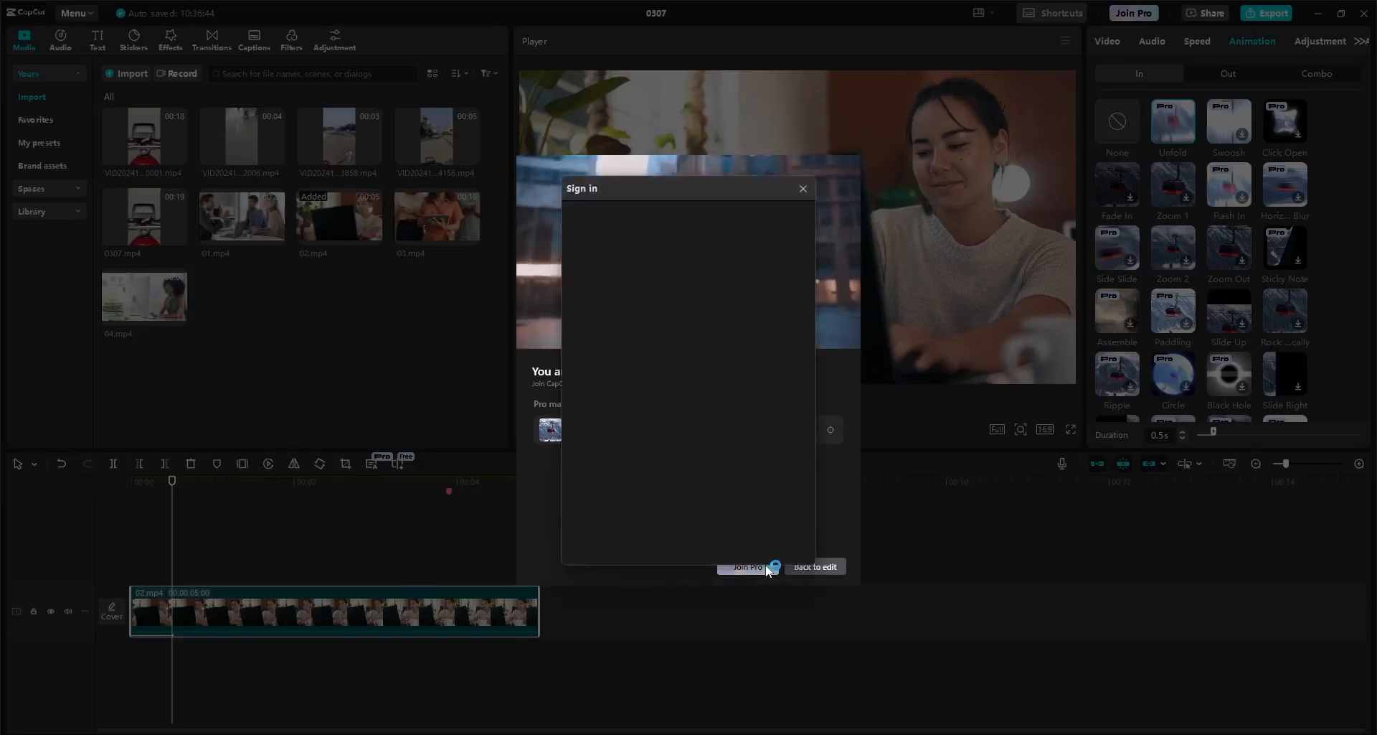
{"action": "left_click", "coordinate": [805, 188]}
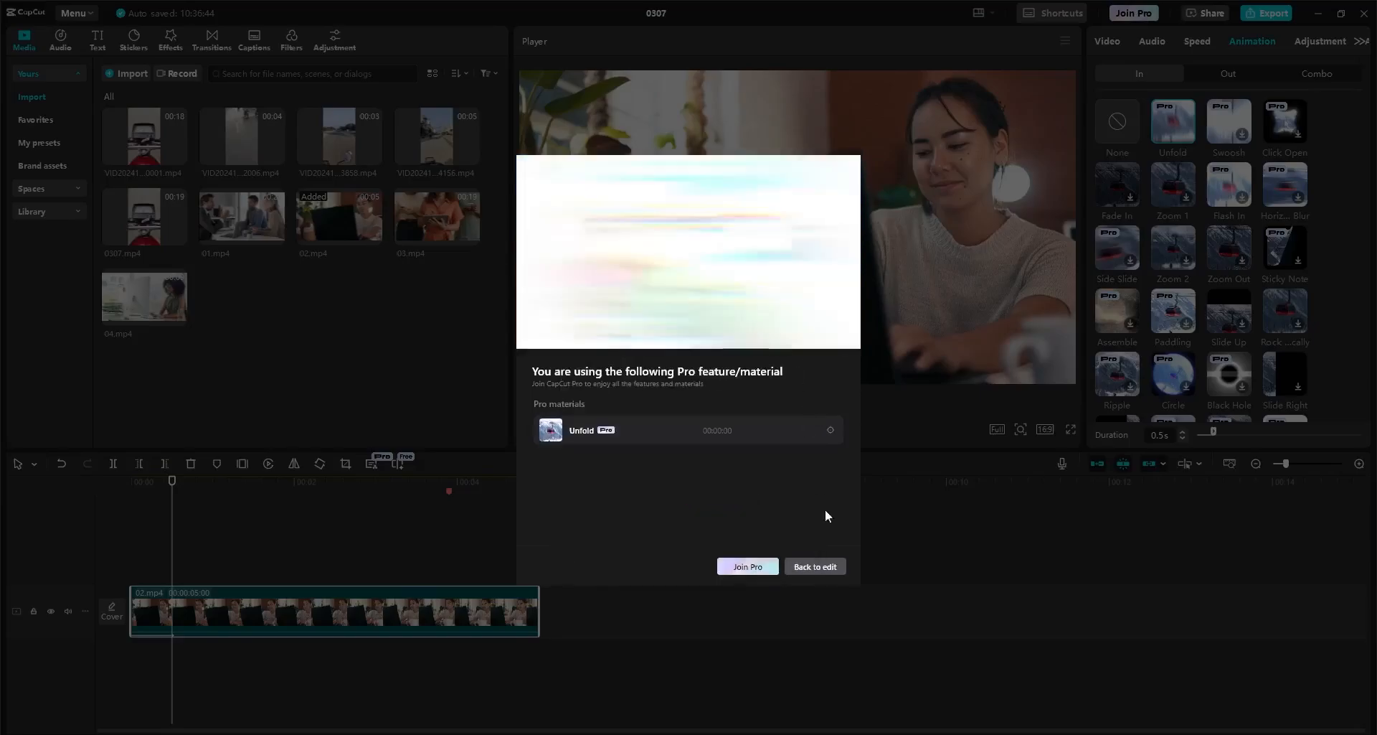
{"action": "left_click", "coordinate": [815, 566]}
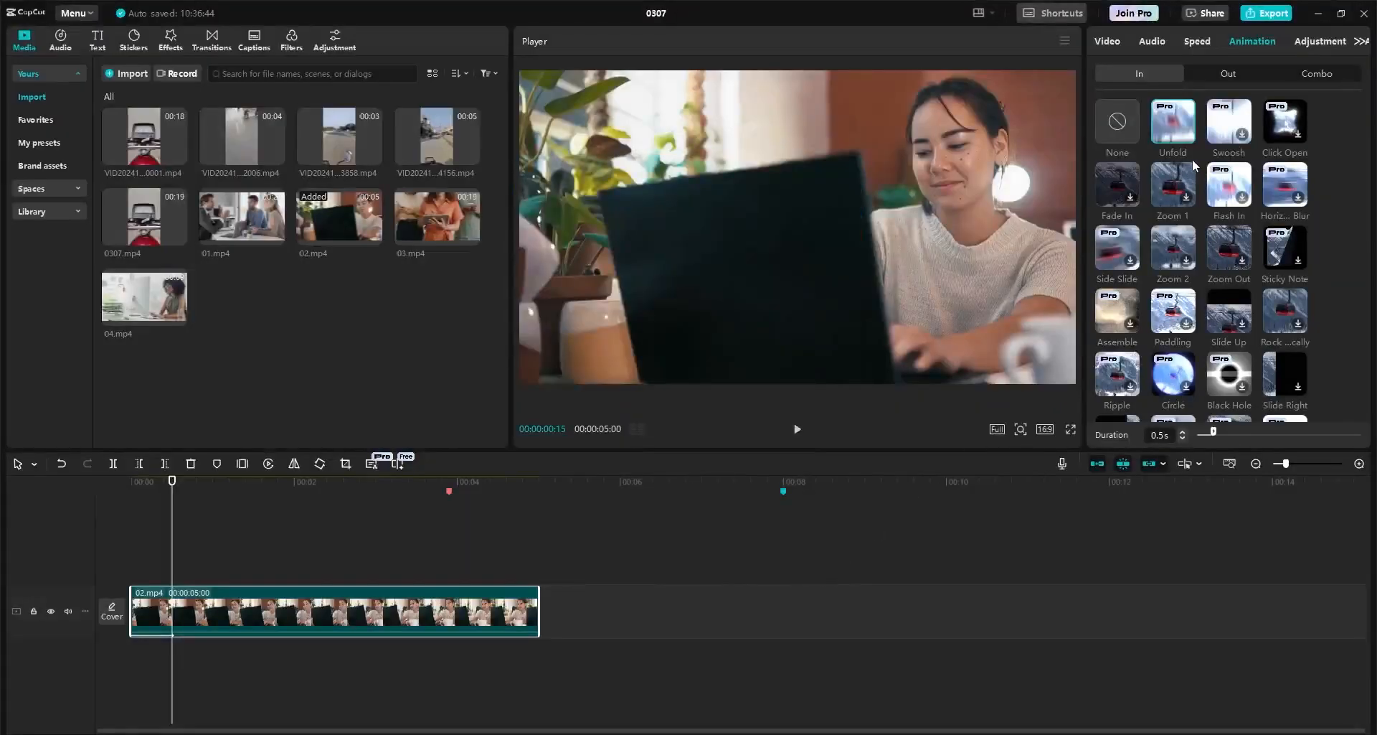
Step: Replace the Unfold animation on 02.mp4 with the free Fade In, and check that the export settings open before cancelling
{"action": "left_click", "coordinate": [1134, 133]}
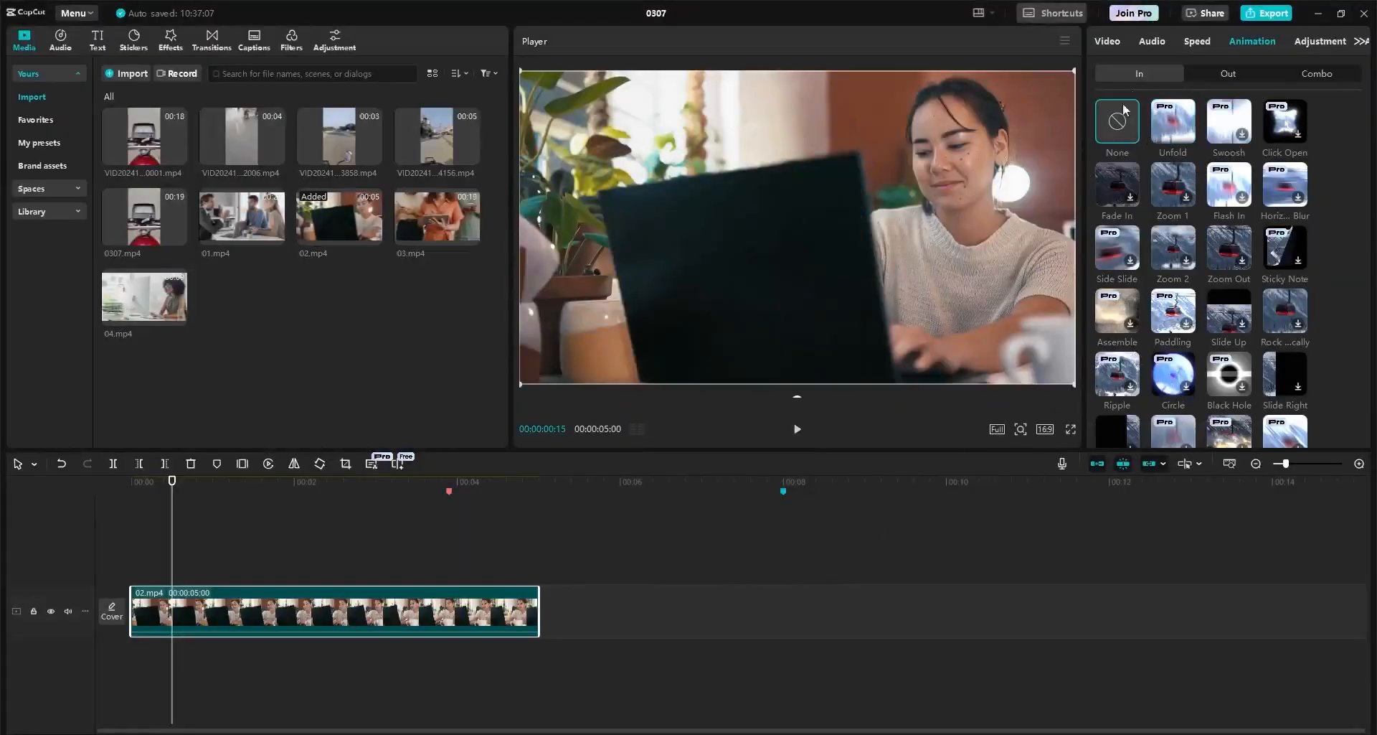
{"action": "left_click", "coordinate": [1126, 199]}
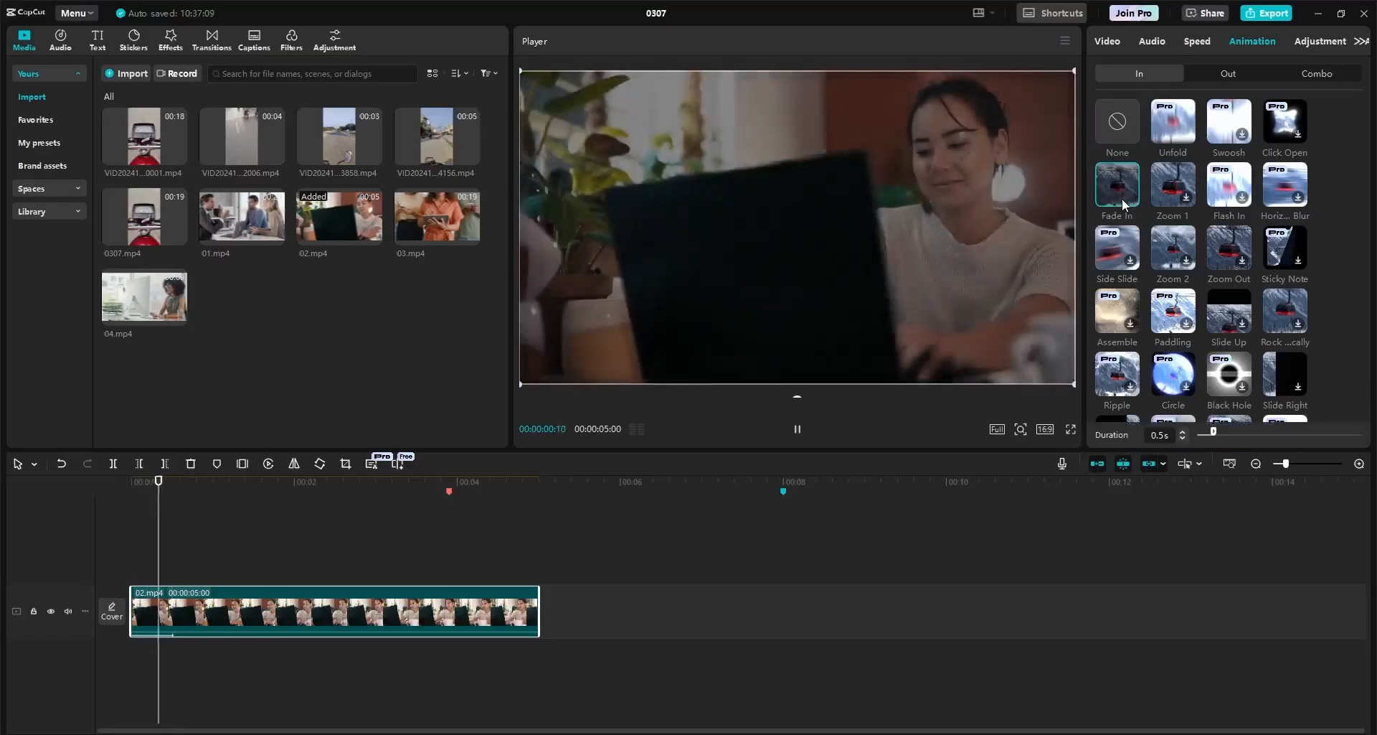
{"action": "left_click", "coordinate": [1266, 13]}
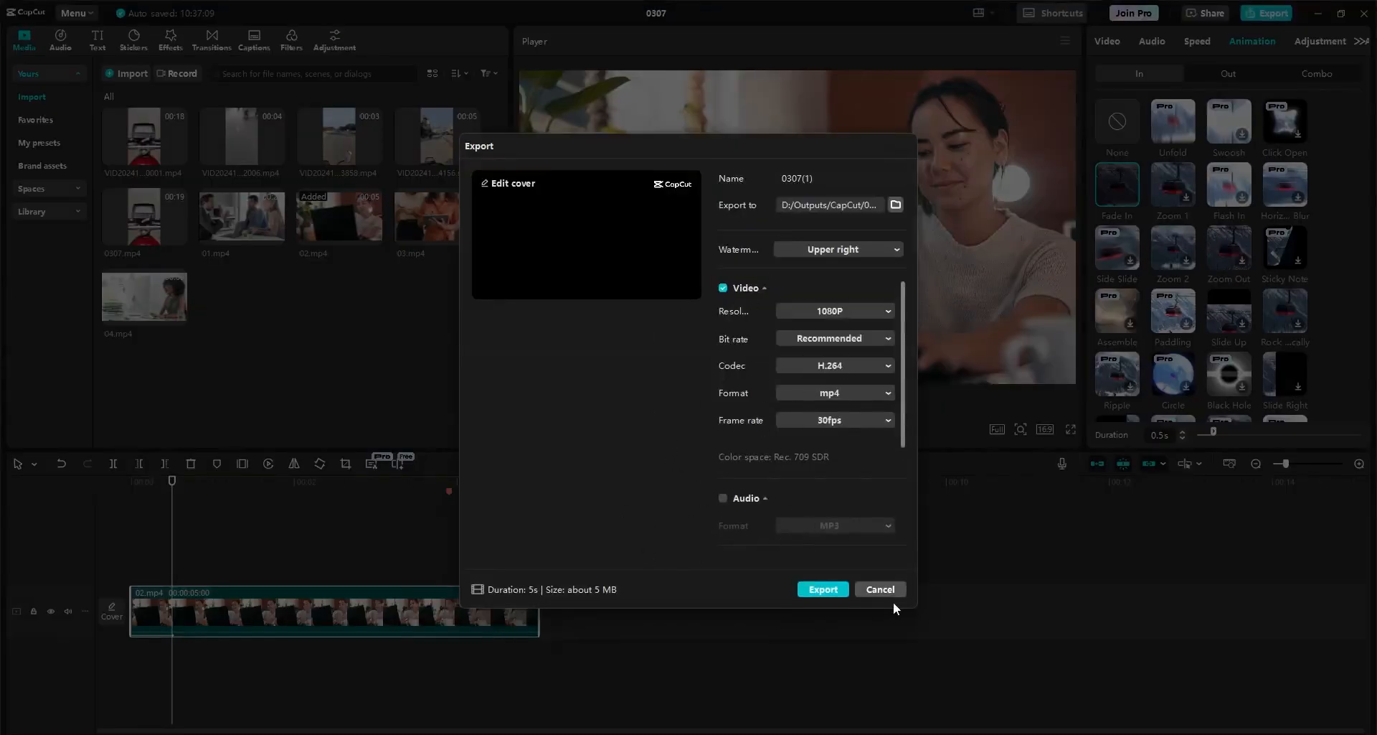
{"action": "left_click", "coordinate": [882, 589]}
{"action": "scroll", "coordinate": [1225, 312], "scroll_direction": "down", "scroll_amount": 1}
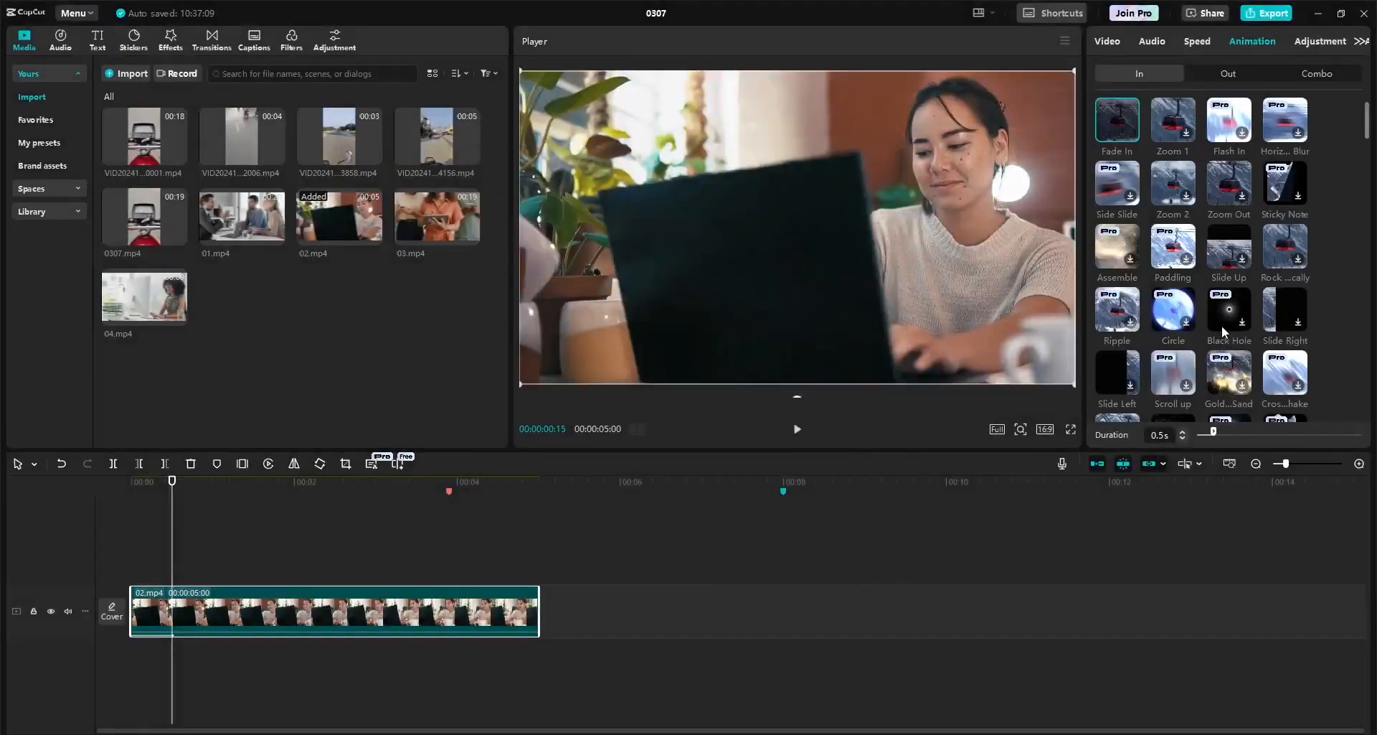
Step: Look over the Standard, Velocity effects and Curve speed options for 02.mp4
{"action": "left_click", "coordinate": [1195, 42]}
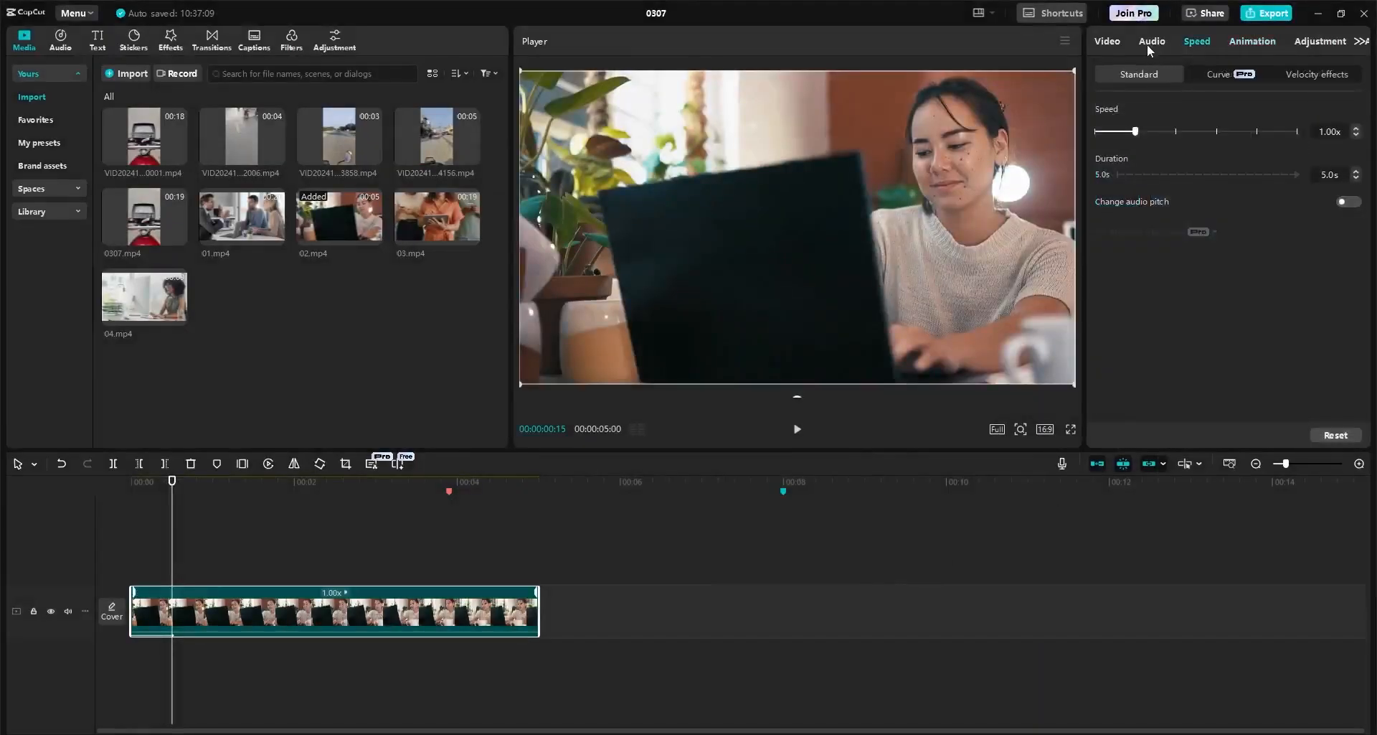
{"action": "left_click", "coordinate": [1337, 74]}
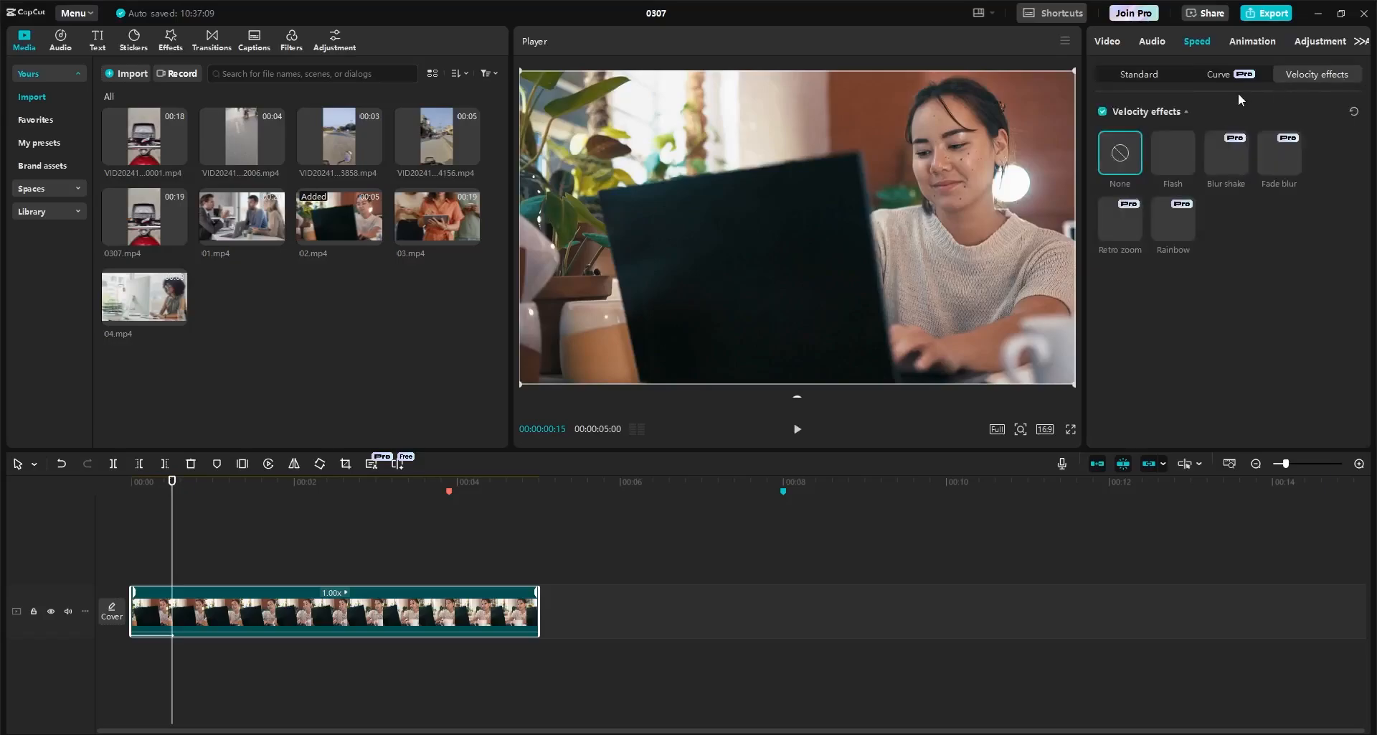
{"action": "left_click", "coordinate": [1230, 74]}
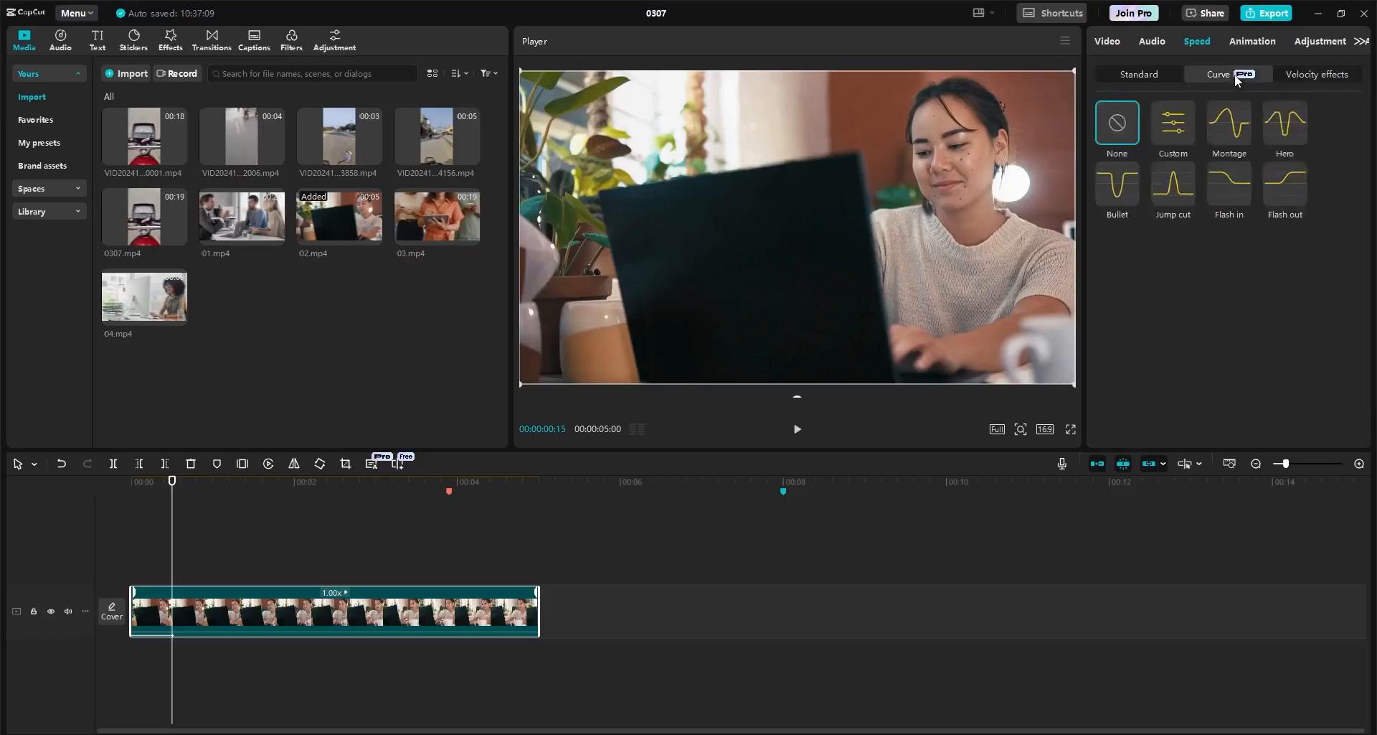
Step: Examine the Basic video and audio options for 02.mp4, and view the export settings without exporting
{"action": "left_click", "coordinate": [1152, 40]}
{"action": "left_click", "coordinate": [1109, 41]}
{"action": "scroll", "coordinate": [1165, 264], "scroll_direction": "down", "scroll_amount": 10}
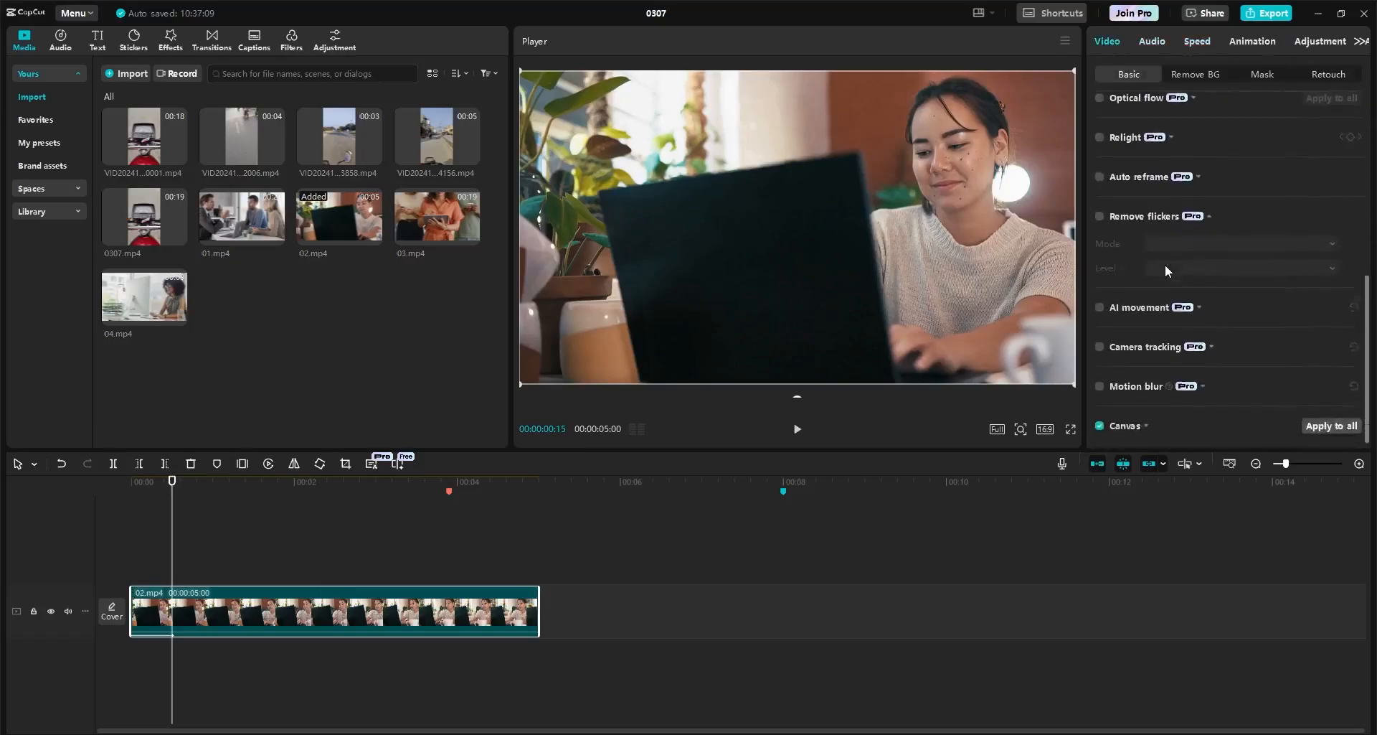
{"action": "scroll", "coordinate": [1165, 264], "scroll_direction": "up", "scroll_amount": 10}
{"action": "left_click", "coordinate": [1155, 42]}
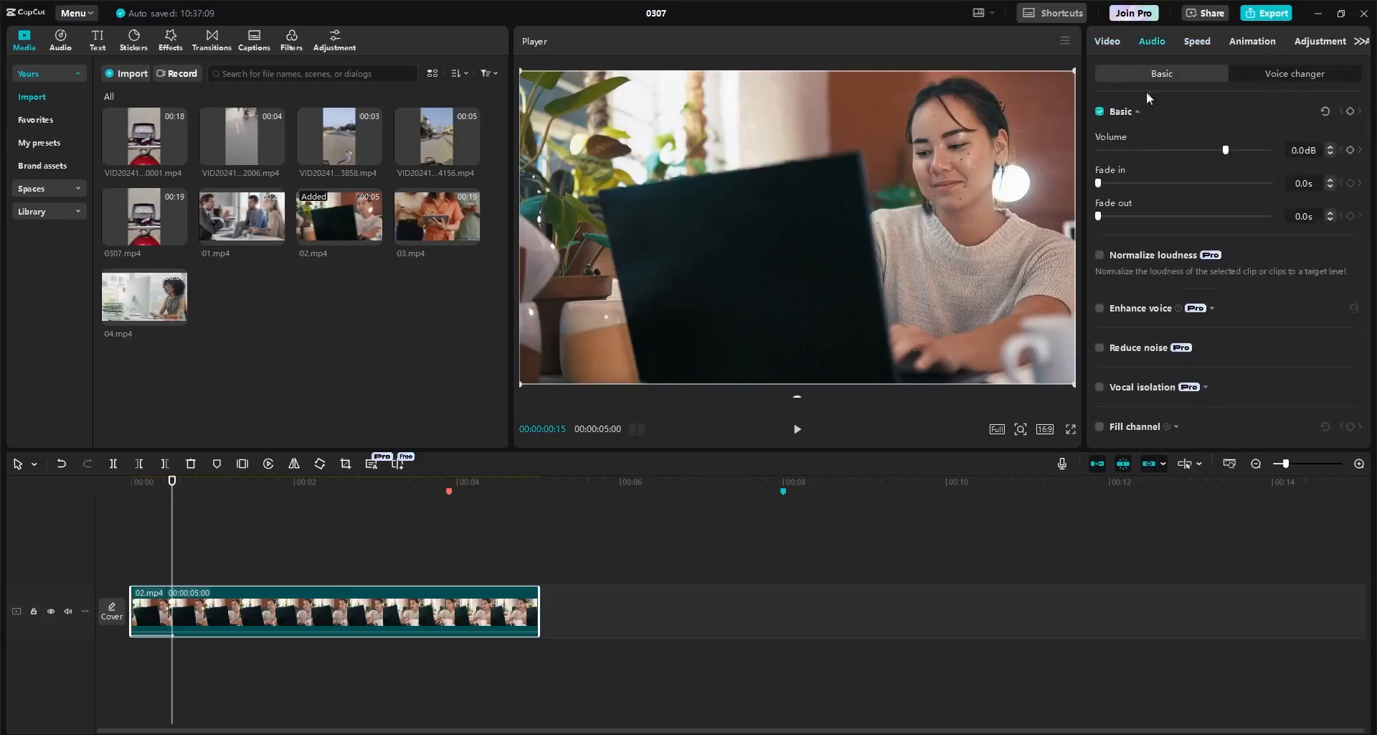
{"action": "scroll", "coordinate": [1116, 240], "scroll_direction": "down", "scroll_amount": 1}
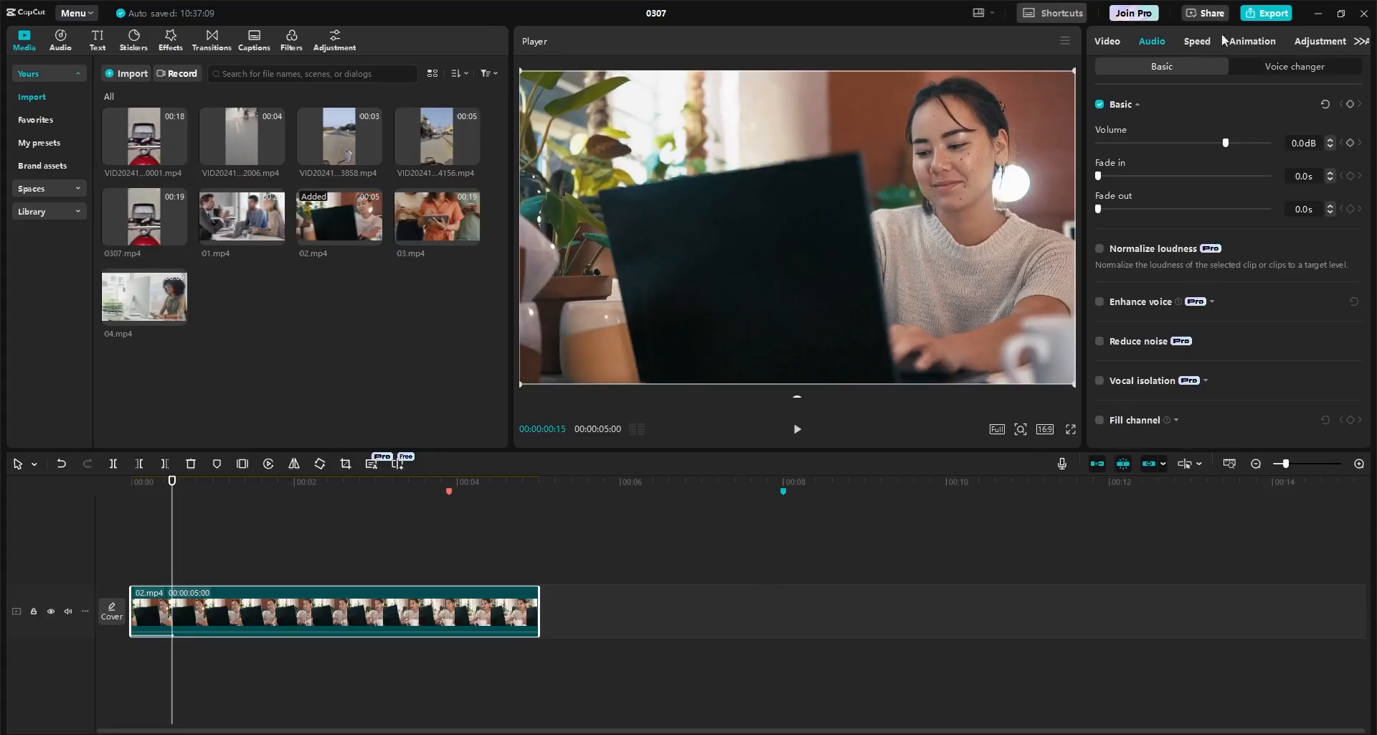
{"action": "left_click", "coordinate": [1258, 17]}
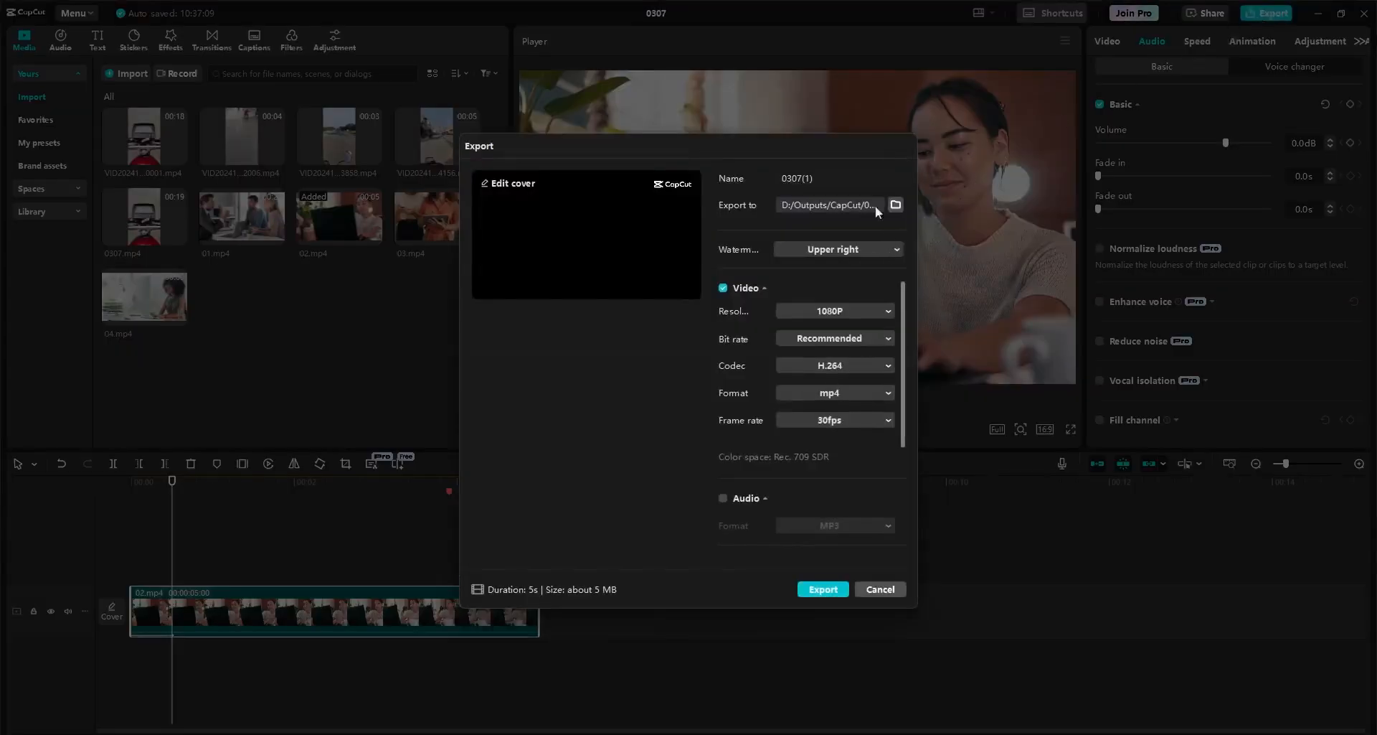
{"action": "left_click", "coordinate": [881, 589]}
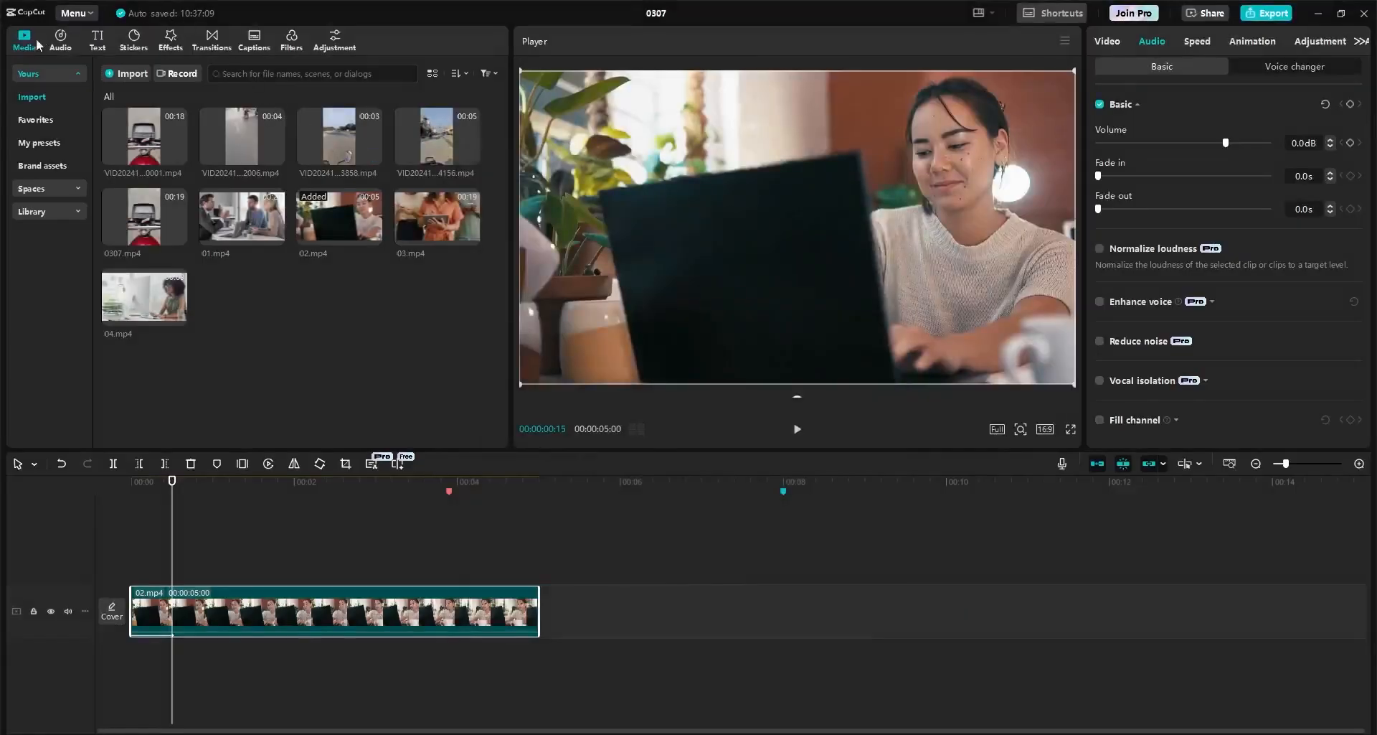
Step: Browse the trending text effects and text templates in the text library
{"action": "left_click", "coordinate": [97, 44]}
{"action": "left_click", "coordinate": [43, 119]}
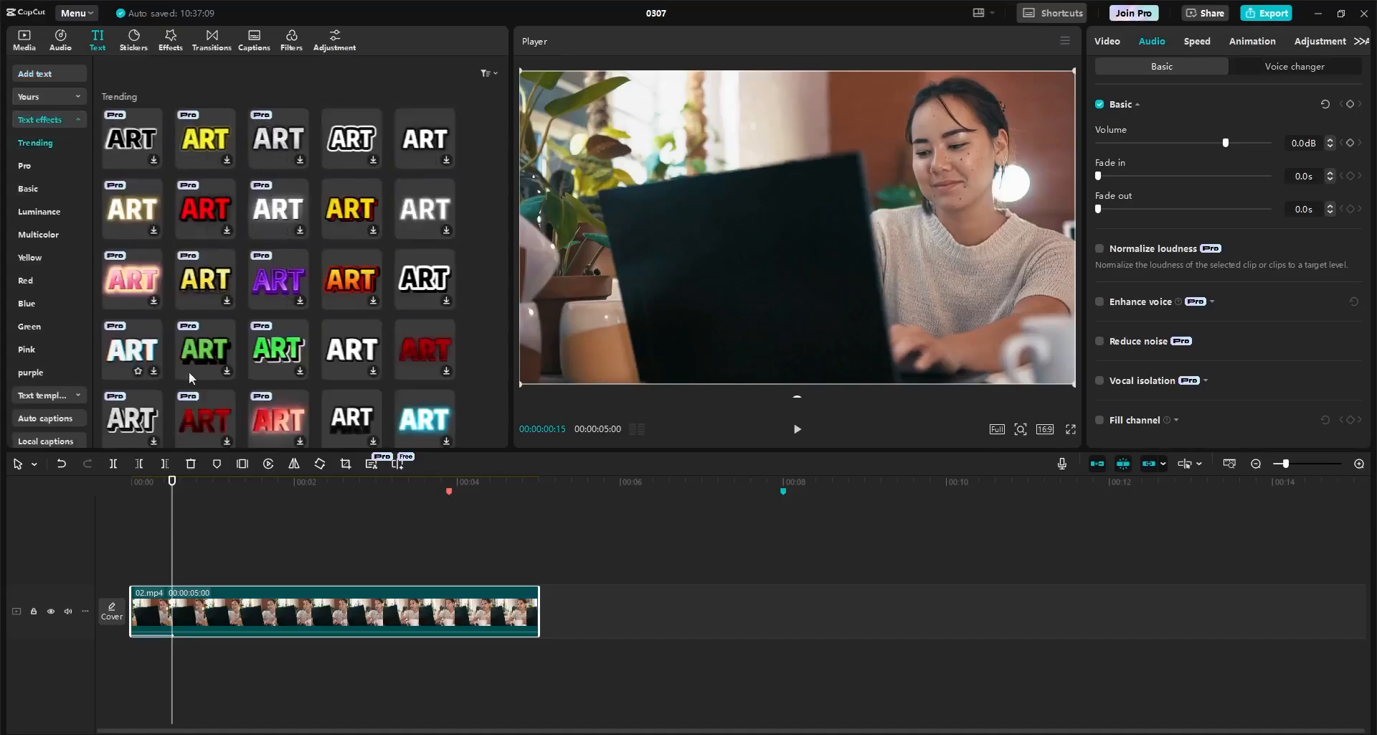
{"action": "left_click", "coordinate": [48, 119]}
{"action": "left_click", "coordinate": [51, 142]}
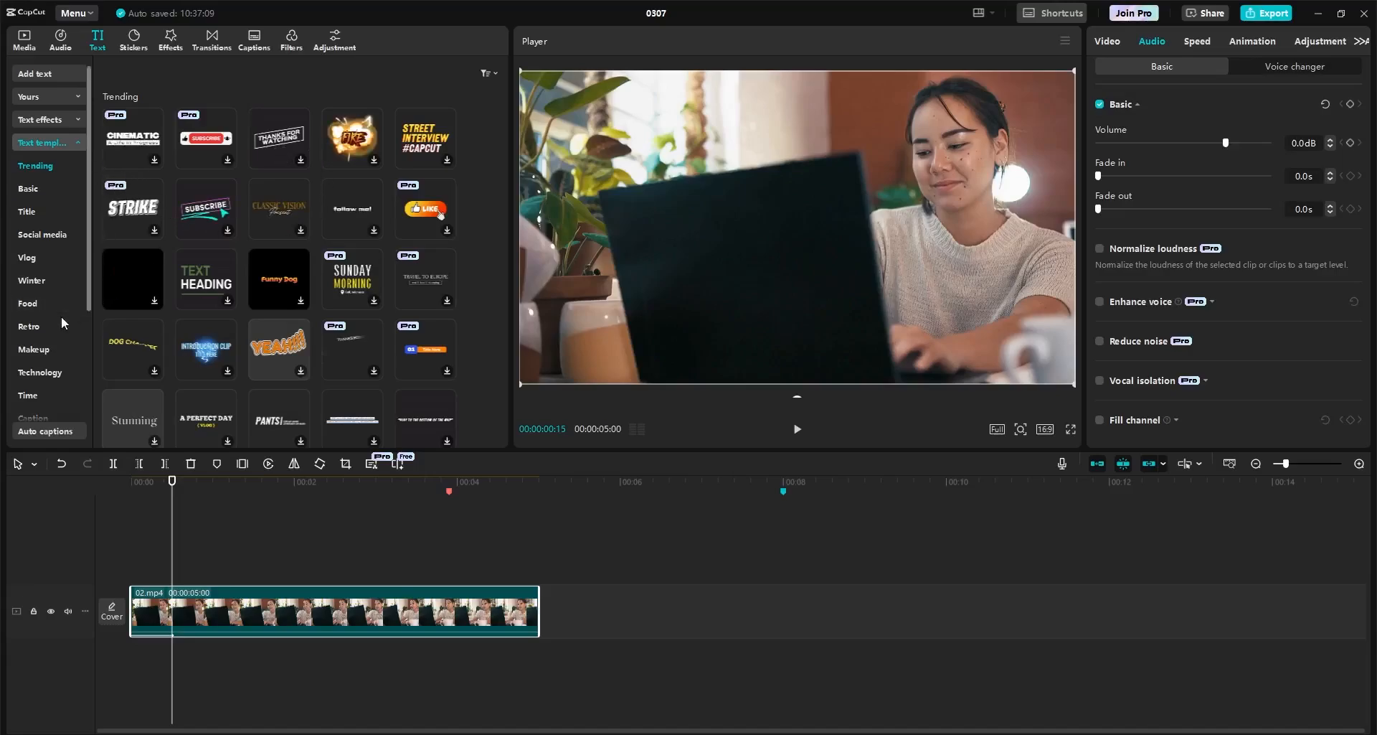
{"action": "left_click", "coordinate": [43, 142]}
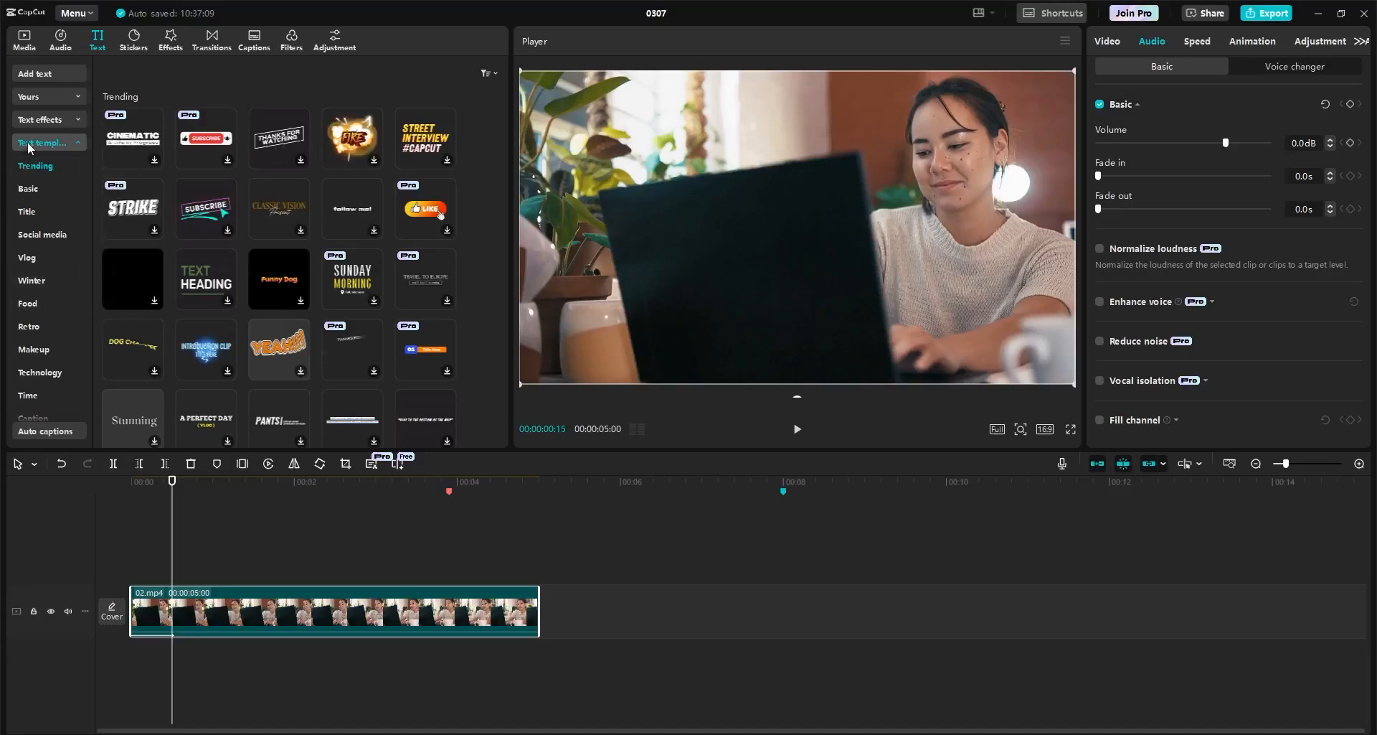
Step: View the Stickers, Effects, Transitions, Captions and Filters libraries one after another
{"action": "left_click", "coordinate": [133, 40]}
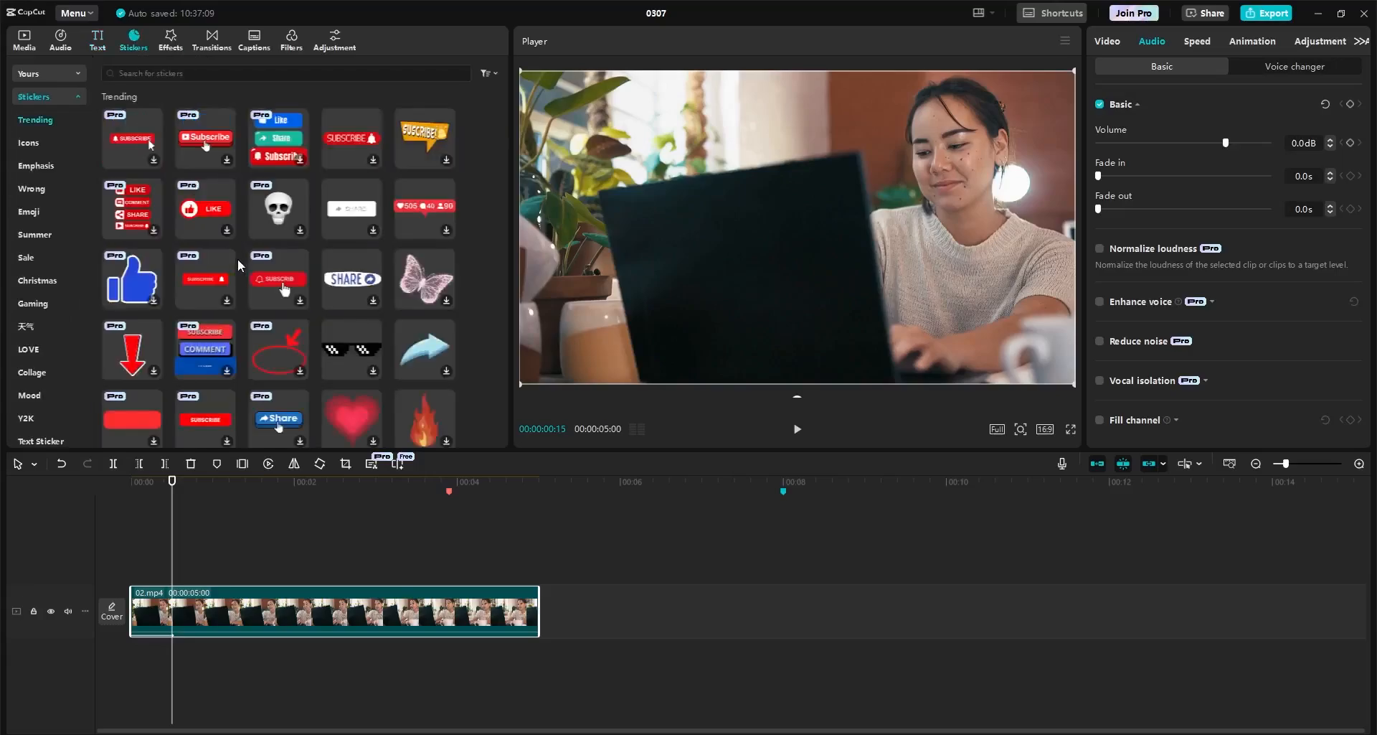
{"action": "left_click", "coordinate": [180, 41]}
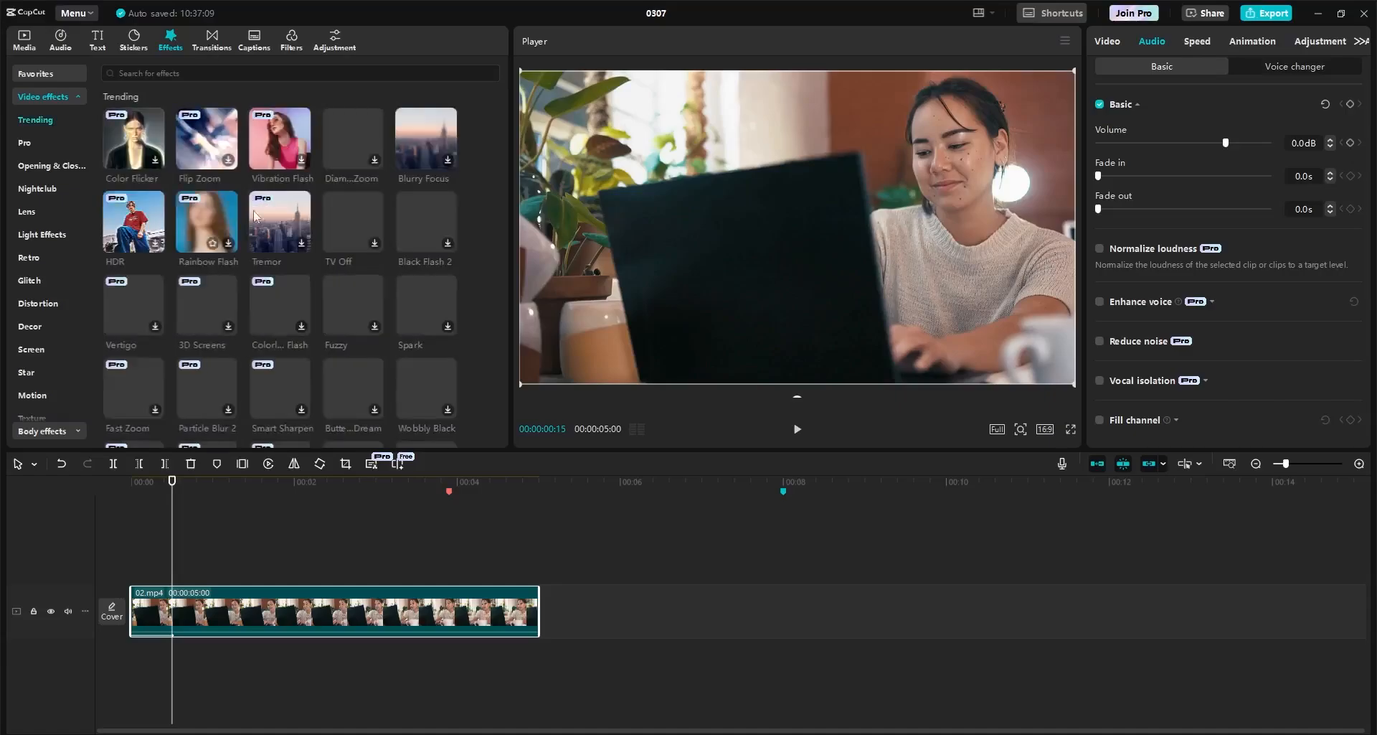
{"action": "left_click", "coordinate": [219, 43]}
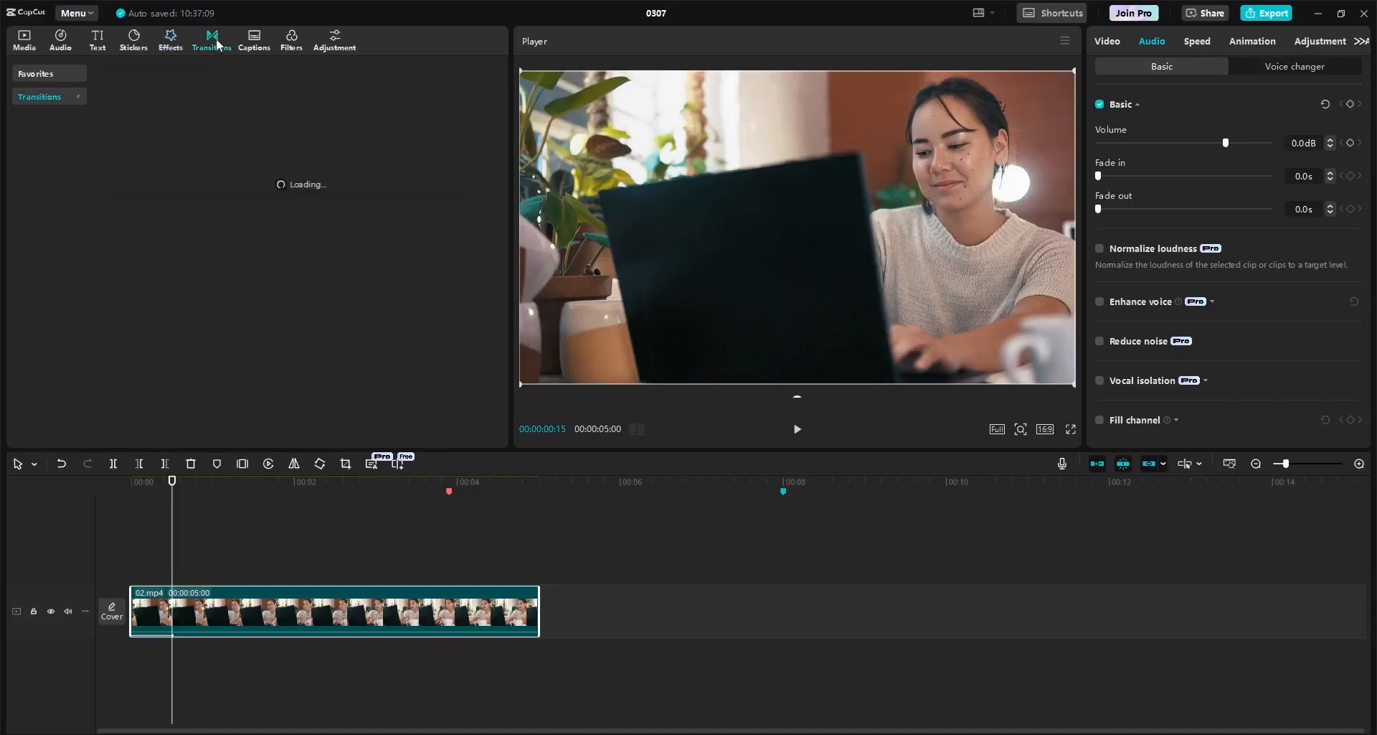
{"action": "left_click", "coordinate": [263, 45]}
{"action": "left_click", "coordinate": [291, 41]}
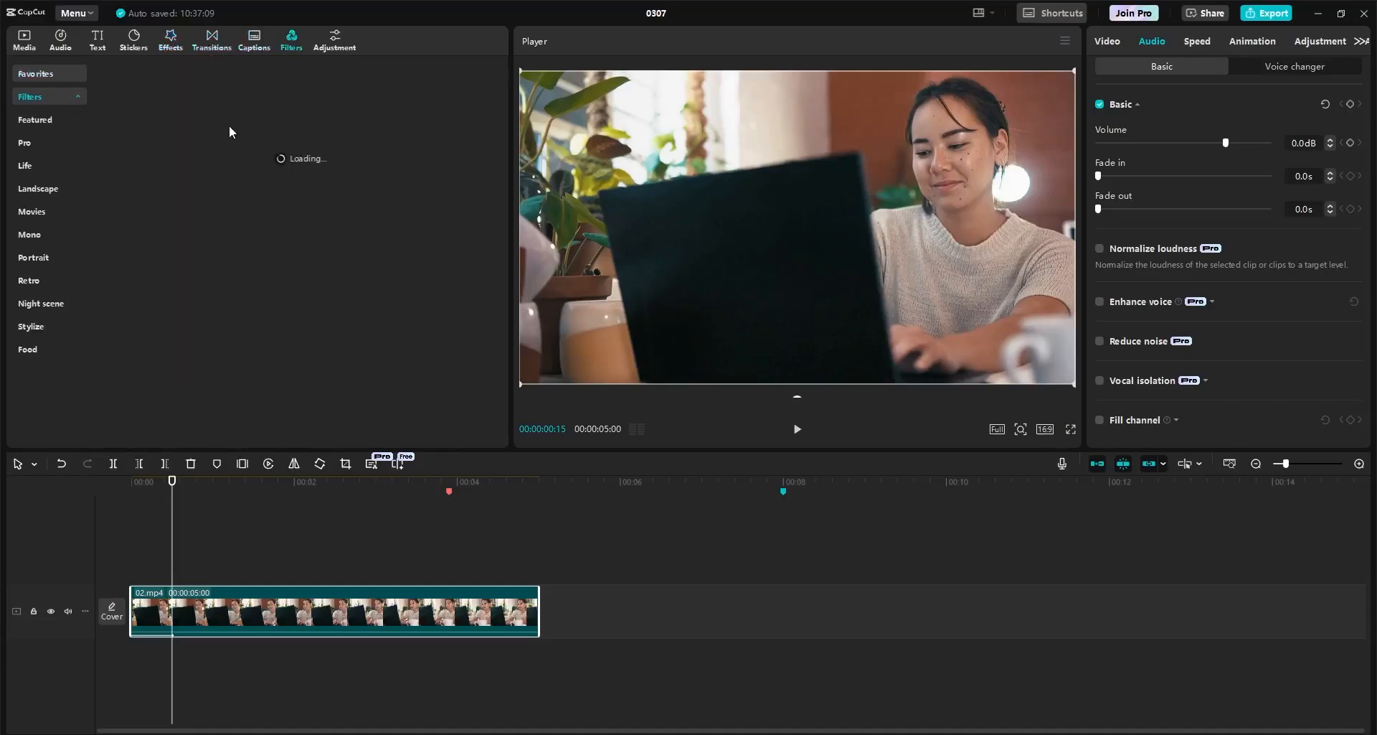
Step: Delete the timeline markers and enlarge the timeline view of the 02.mp4 clip
{"action": "scroll", "coordinate": [274, 304], "scroll_direction": "down", "scroll_amount": 2}
{"action": "scroll", "coordinate": [274, 305], "scroll_direction": "up", "scroll_amount": 2}
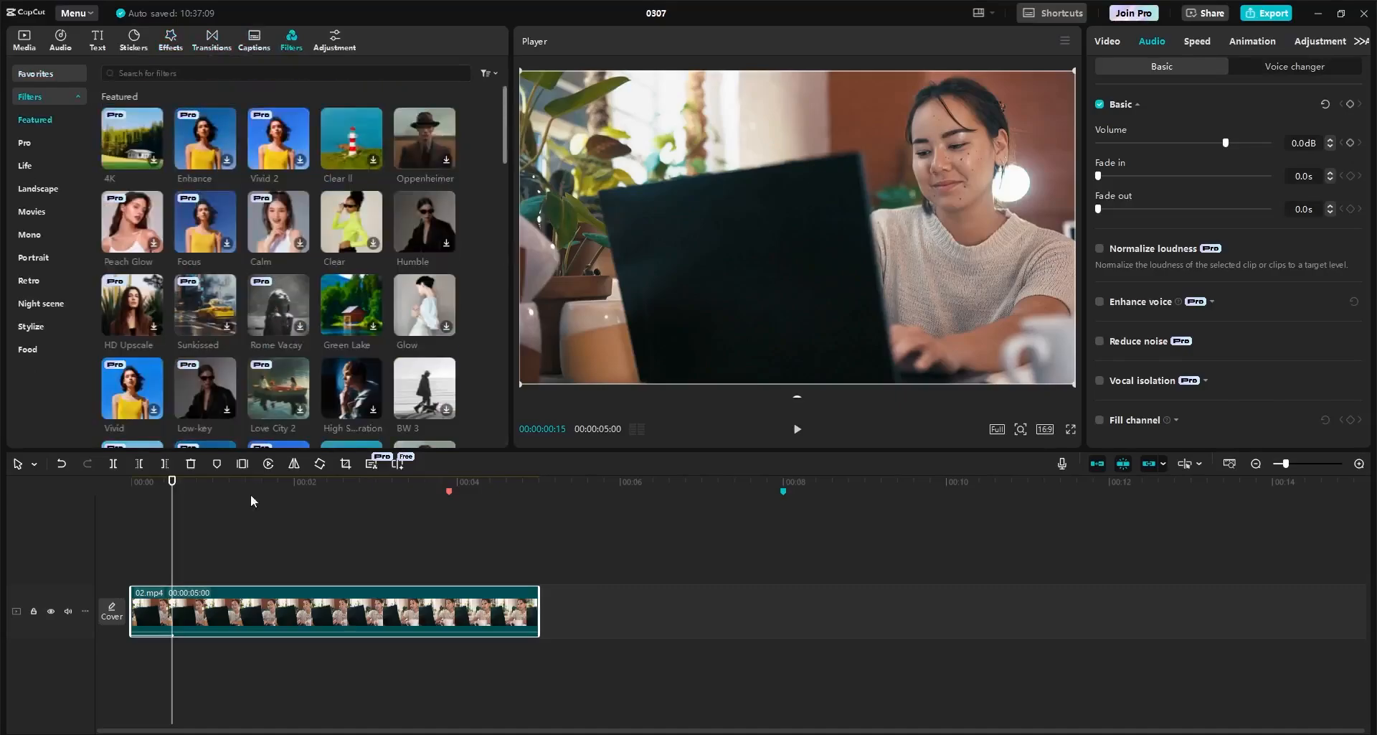
{"action": "left_click_drag", "start_coordinate": [240, 489], "coordinate": [135, 493]}
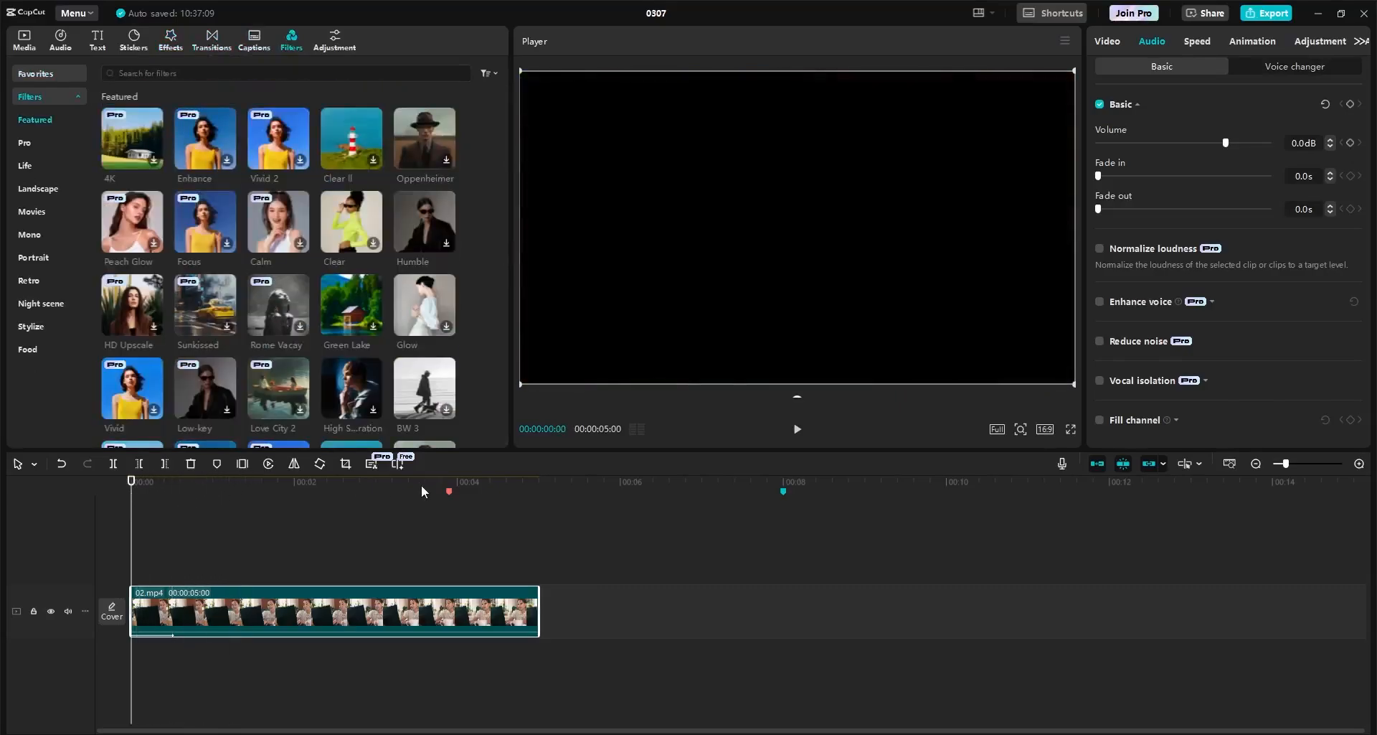
{"action": "right_click", "coordinate": [450, 491]}
{"action": "left_click", "coordinate": [495, 523]}
{"action": "left_click", "coordinate": [1230, 463]}
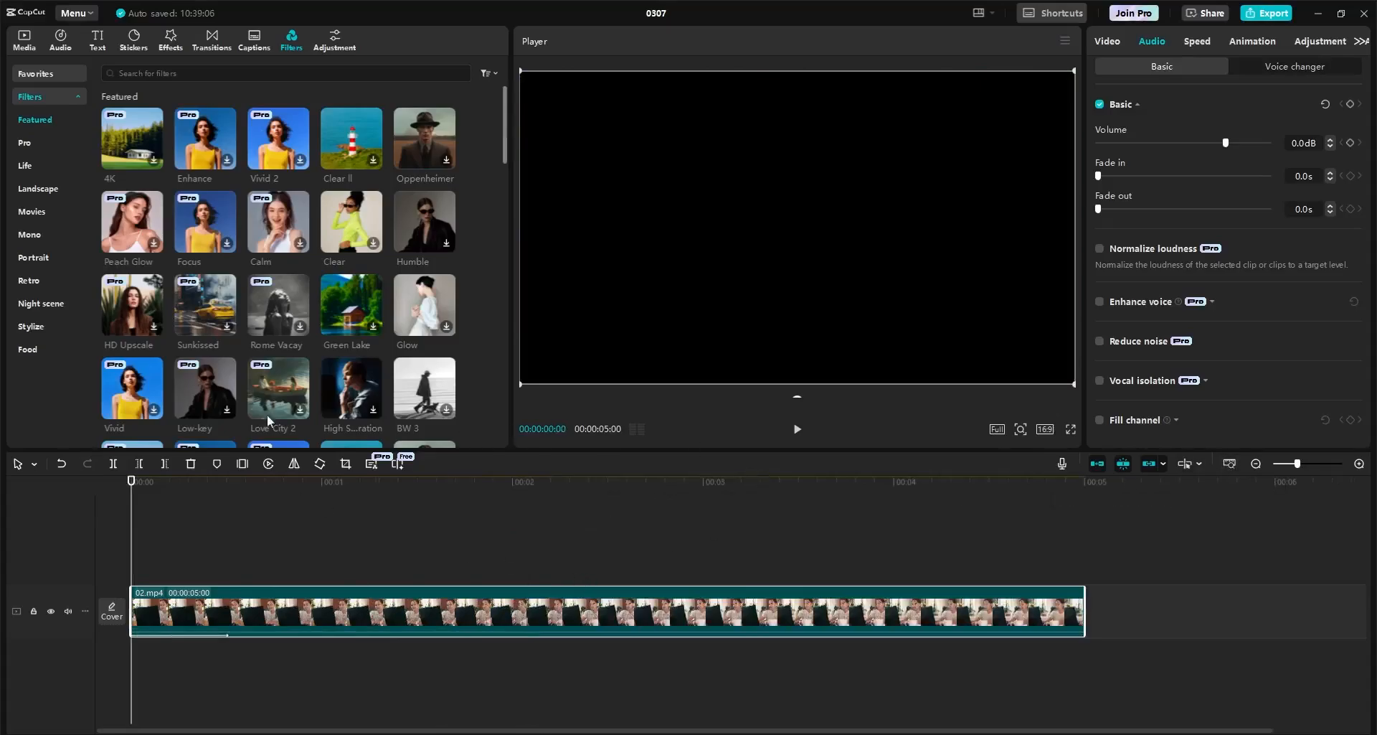
{"action": "left_click_drag", "start_coordinate": [311, 496], "coordinate": [1067, 502]}
Step: Reassign the Split shortcut to X in the Shortcut 1 set and save the change
{"action": "left_click", "coordinate": [1076, 18]}
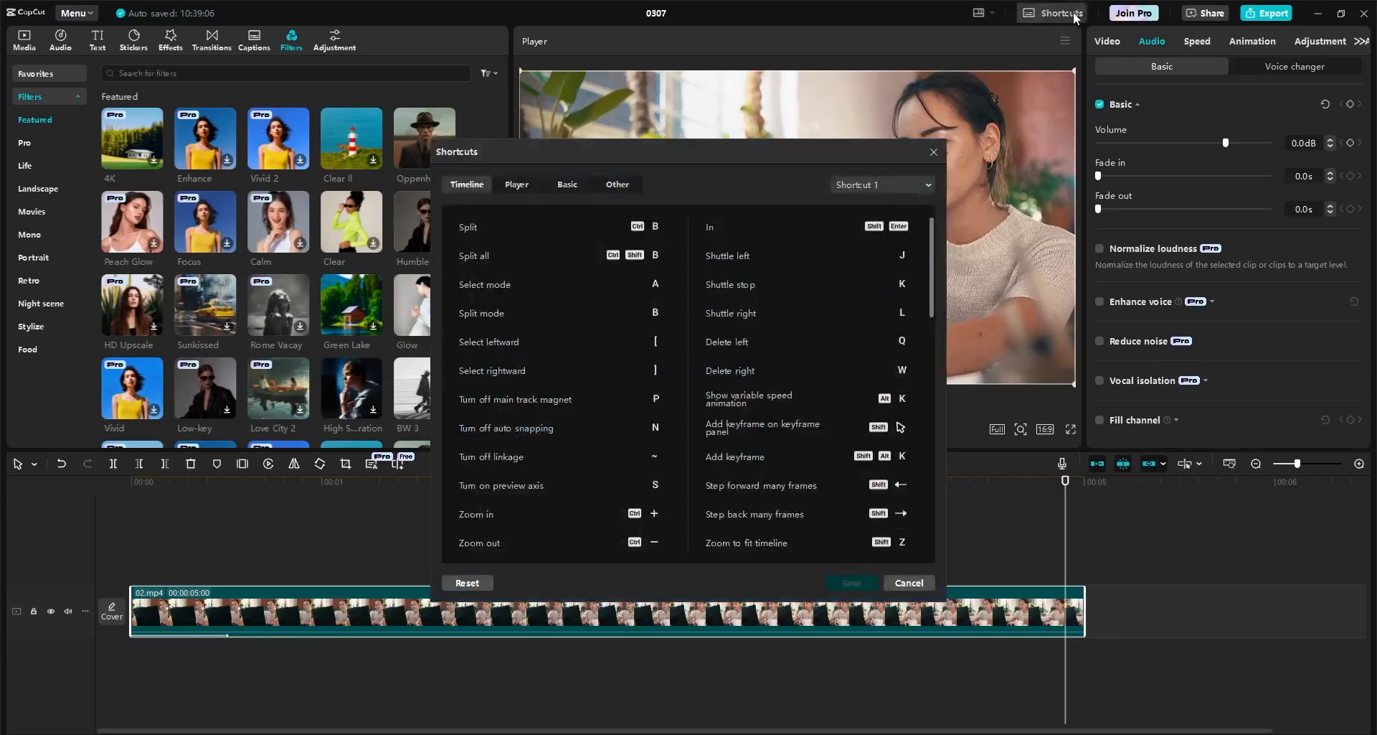
{"action": "left_click_drag", "start_coordinate": [702, 172], "coordinate": [633, 201]}
{"action": "left_click", "coordinate": [806, 211]}
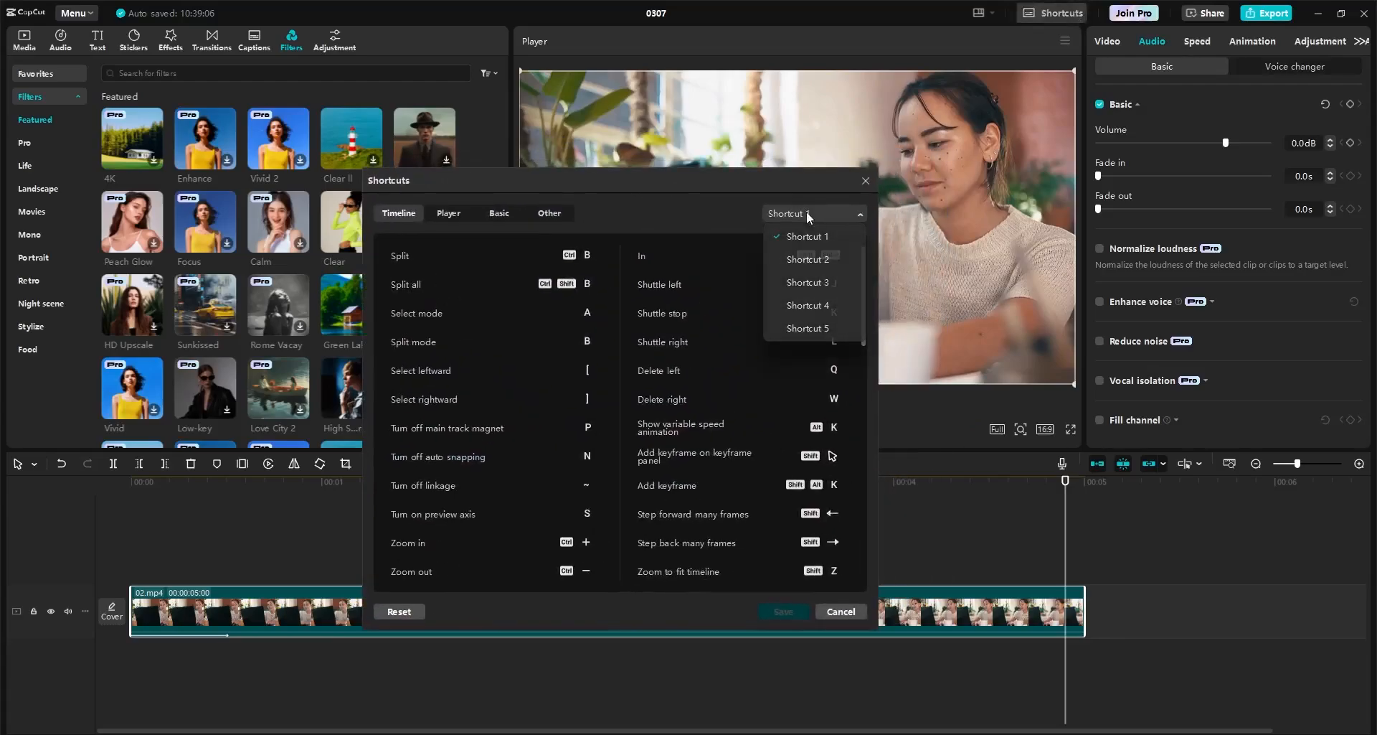
{"action": "left_click", "coordinate": [807, 211]}
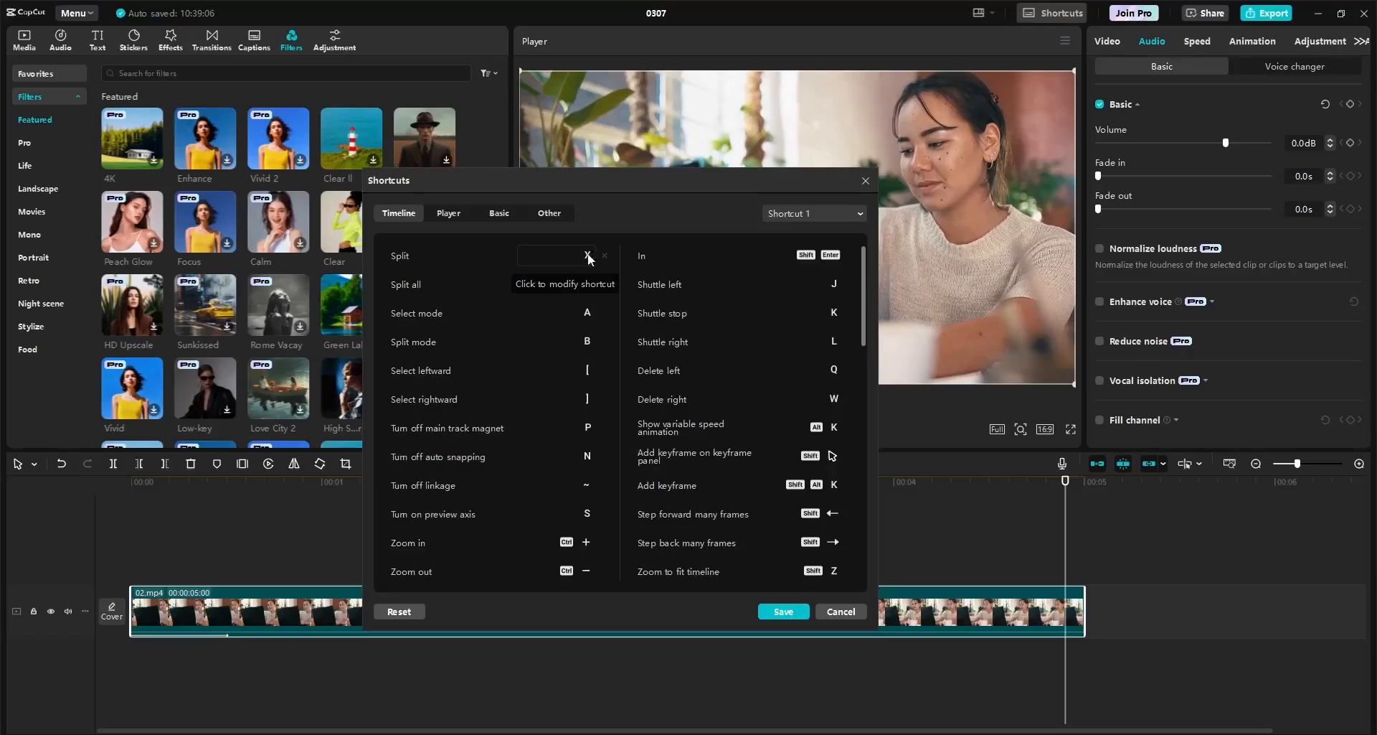
{"action": "left_click", "coordinate": [769, 612]}
Step: Split 02.mp4 into five pieces, with cuts including 00:00:03:25 and 00:00:01:04
{"action": "left_click_drag", "start_coordinate": [540, 484], "coordinate": [861, 504]}
{"action": "key", "text": "ctrl+b"}
{"action": "key", "text": "ctrl+b"}
{"action": "key", "text": "ctrl+b"}
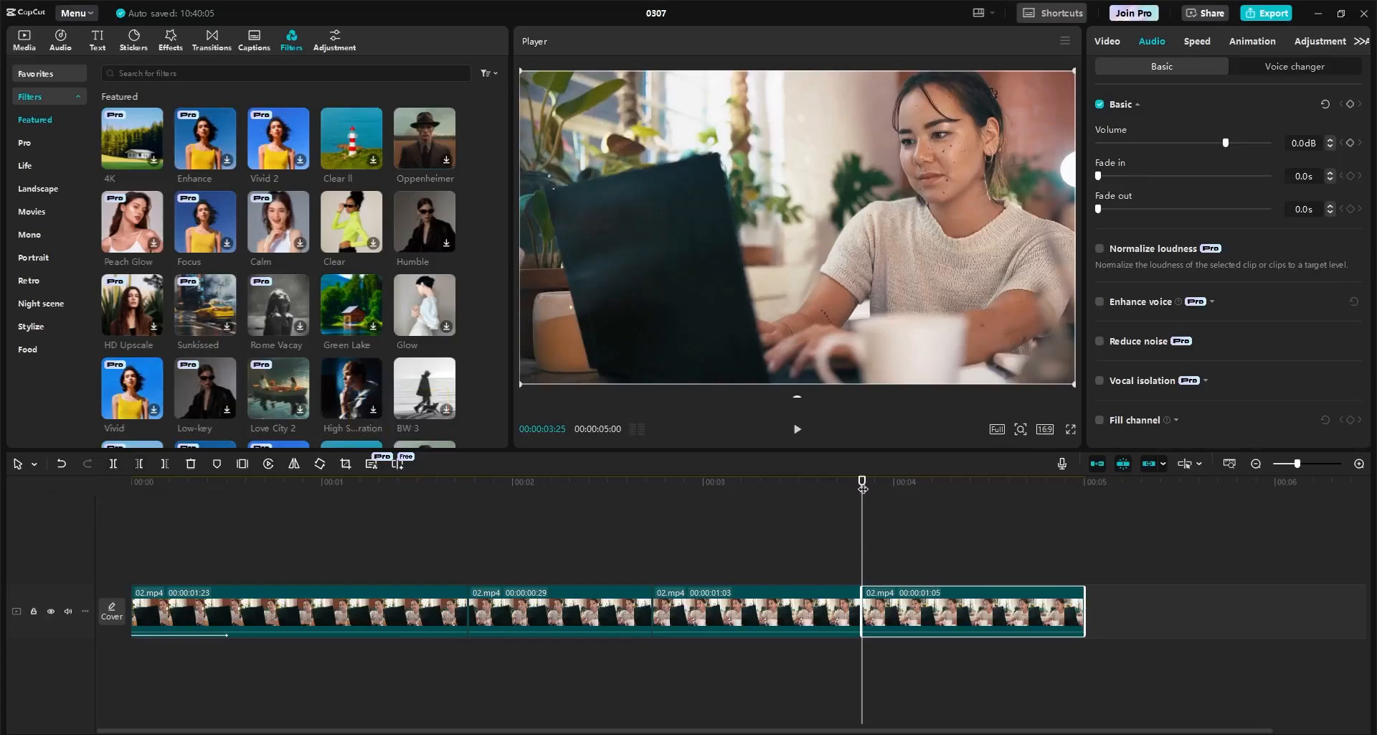
{"action": "left_click_drag", "start_coordinate": [863, 488], "coordinate": [347, 481]}
{"action": "key", "text": "ctrl+b"}
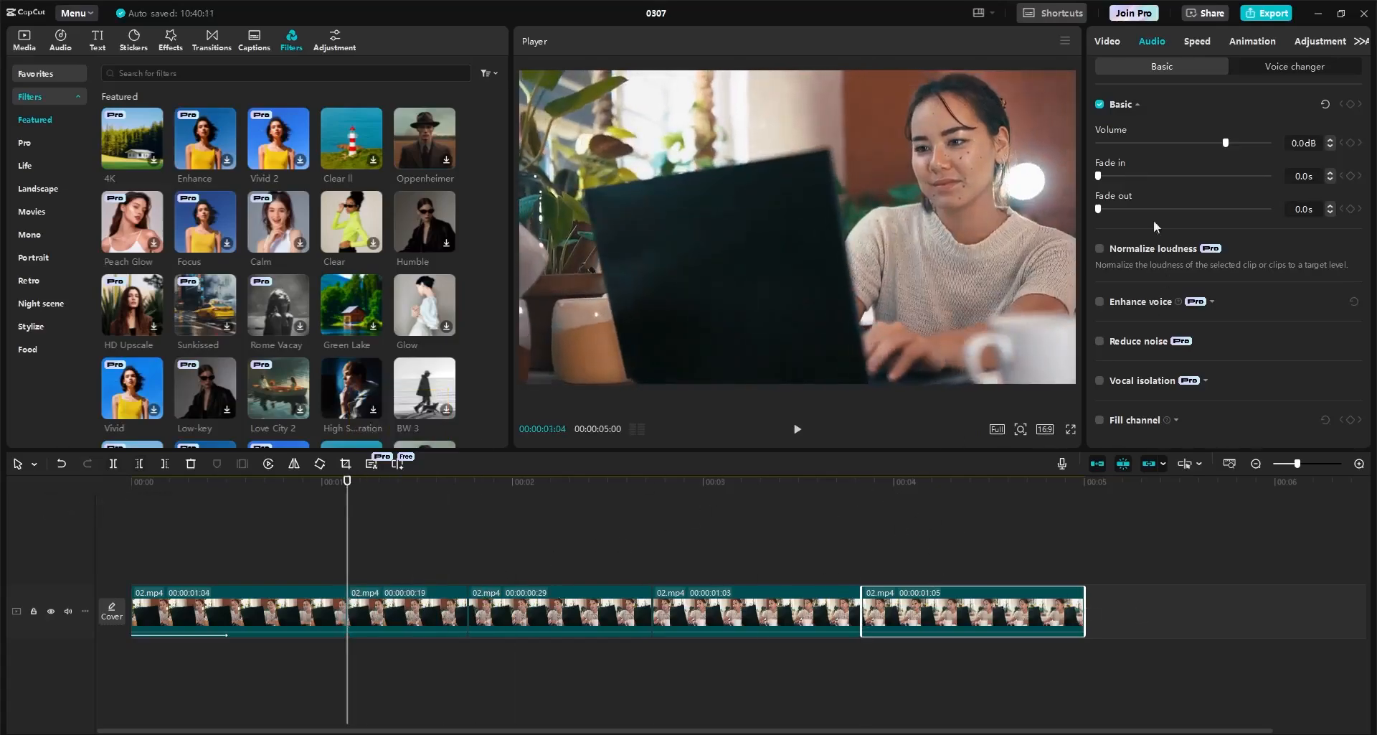
Step: Look through the Timeline, Player, Basic and Other shortcut lists of the Shortcut 1 set
{"action": "left_click", "coordinate": [1054, 13]}
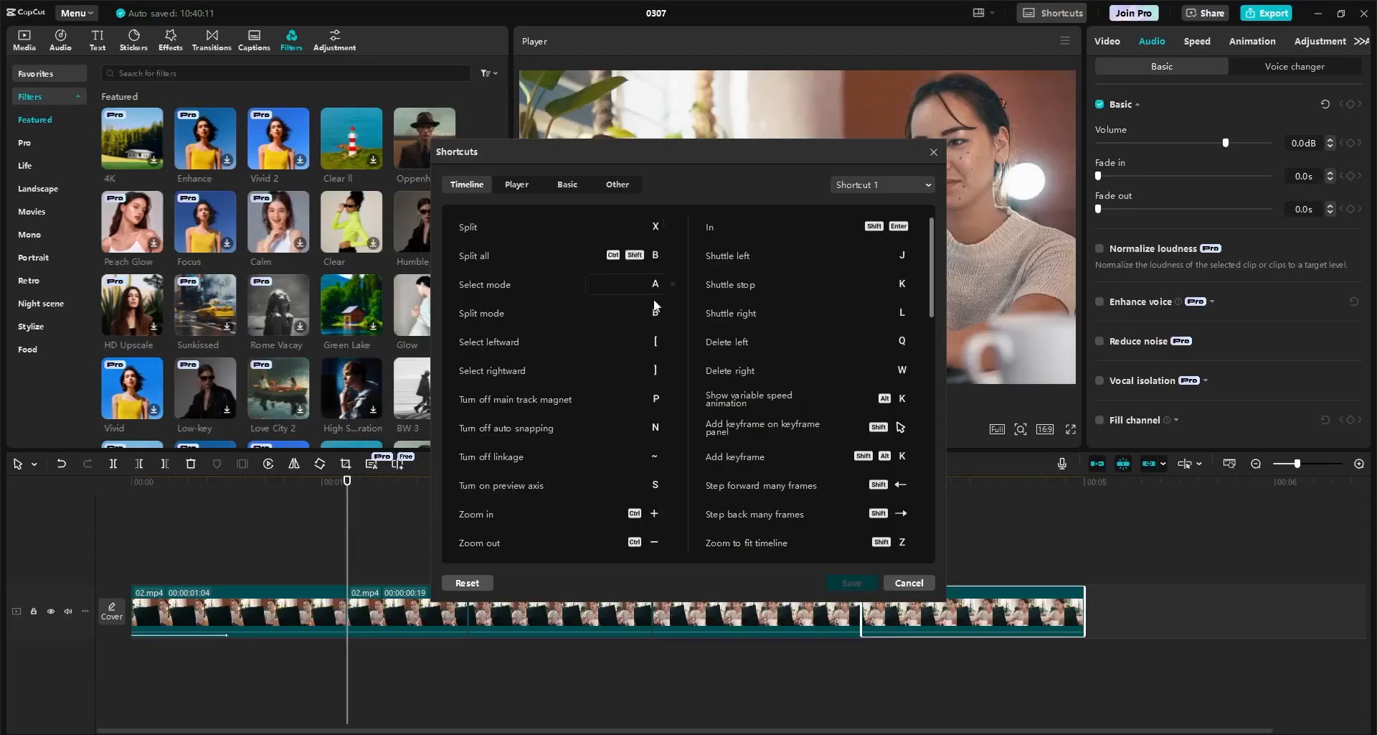
{"action": "scroll", "coordinate": [638, 415], "scroll_direction": "down", "scroll_amount": 5}
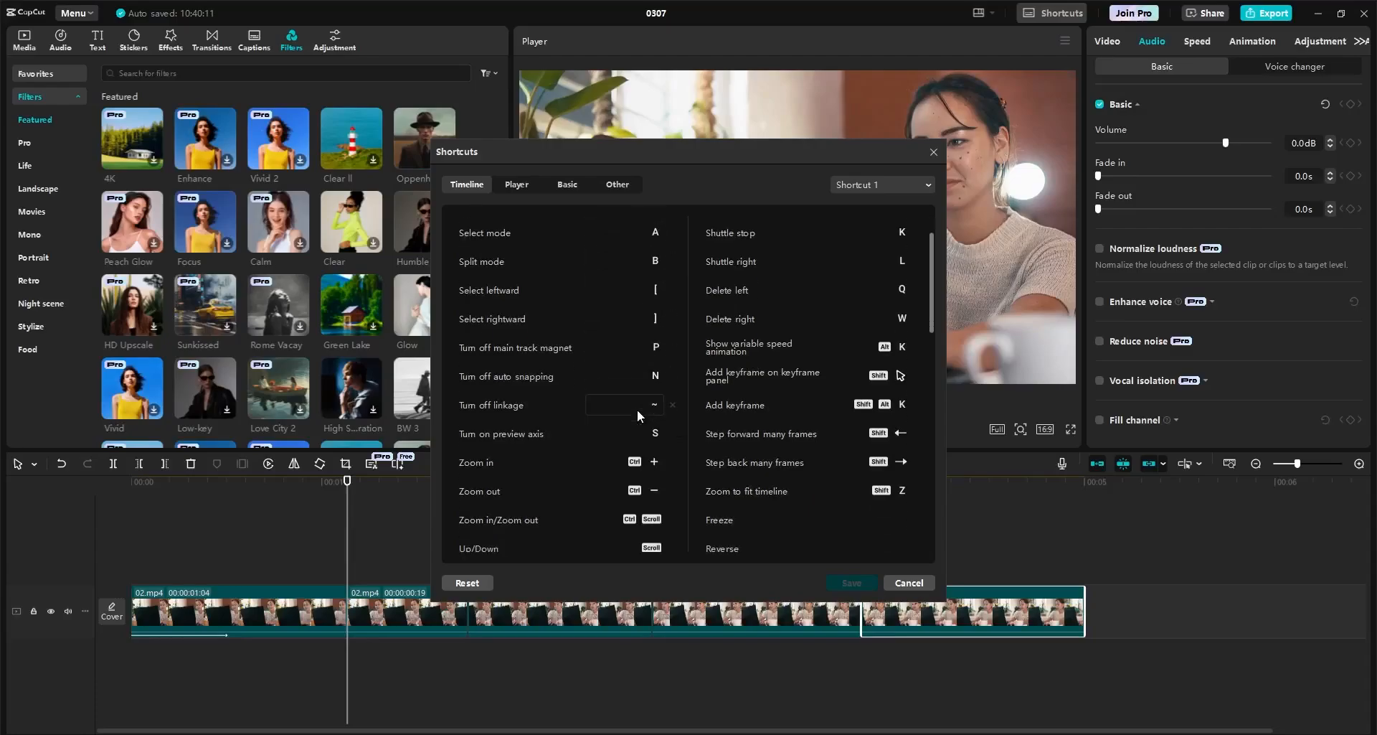
{"action": "scroll", "coordinate": [637, 415], "scroll_direction": "down", "scroll_amount": 6}
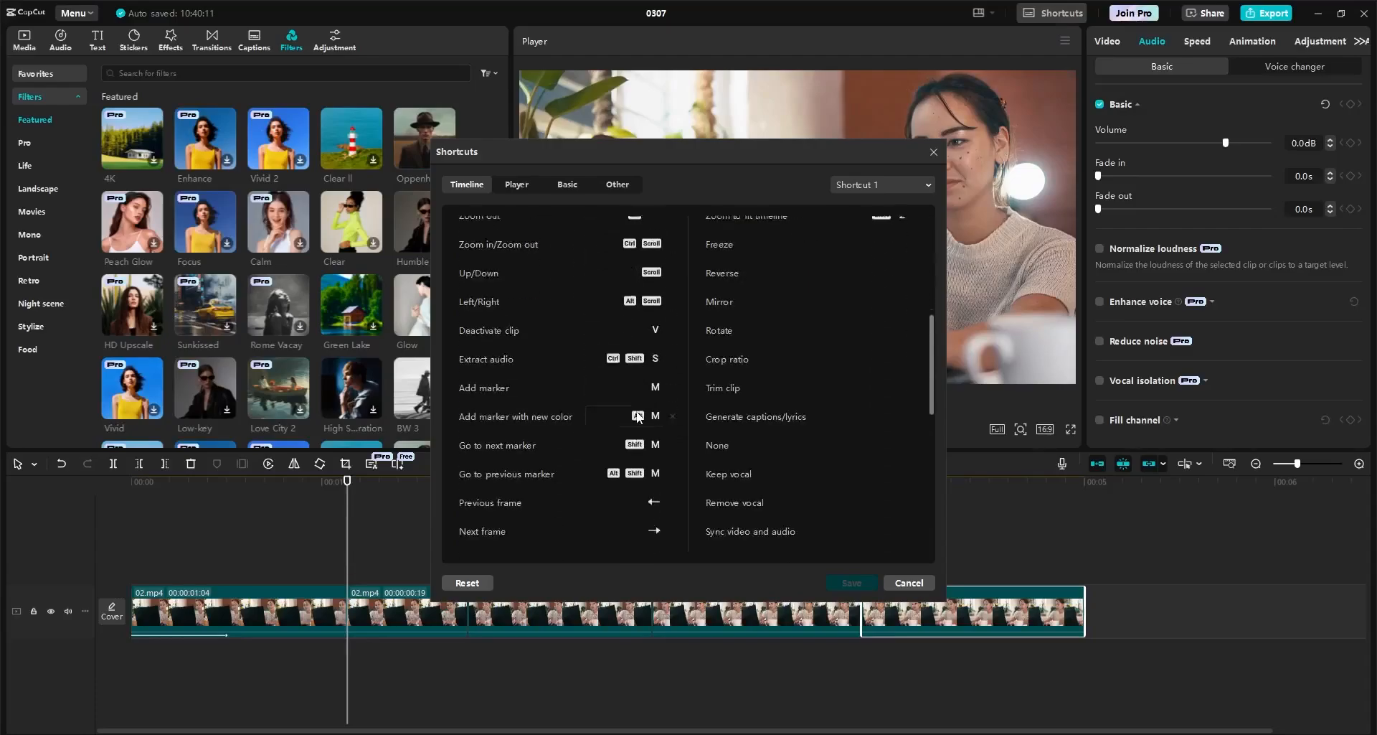
{"action": "scroll", "coordinate": [635, 416], "scroll_direction": "up", "scroll_amount": 1}
{"action": "scroll", "coordinate": [635, 411], "scroll_direction": "up", "scroll_amount": 10}
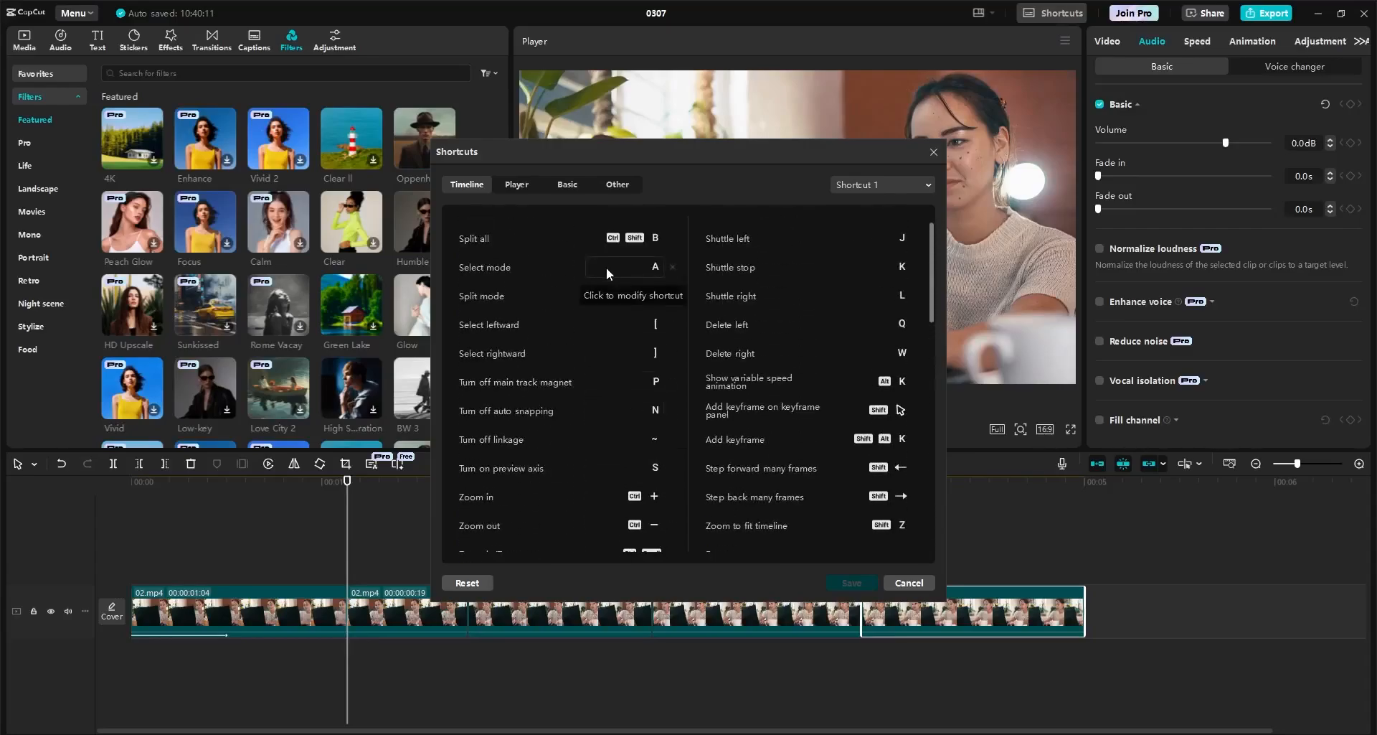
{"action": "left_click", "coordinate": [511, 186]}
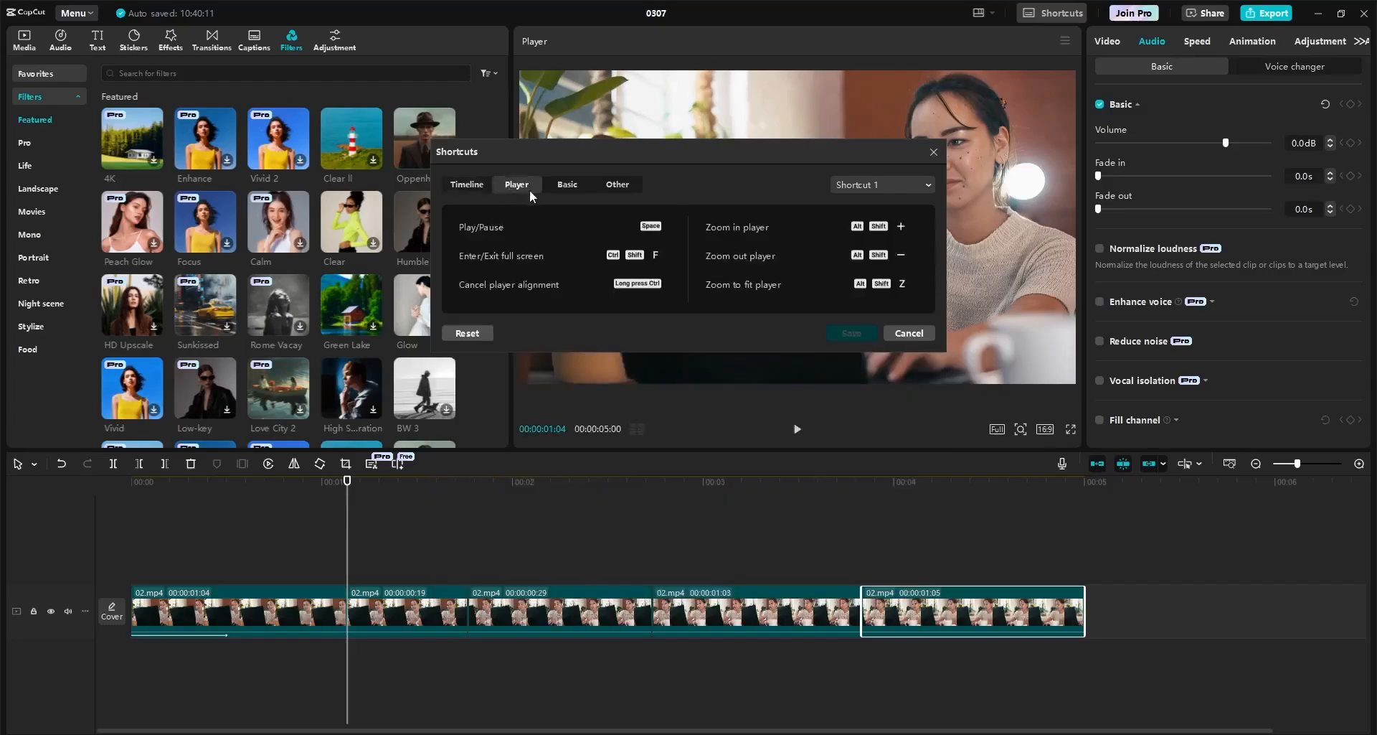
{"action": "left_click", "coordinate": [567, 185]}
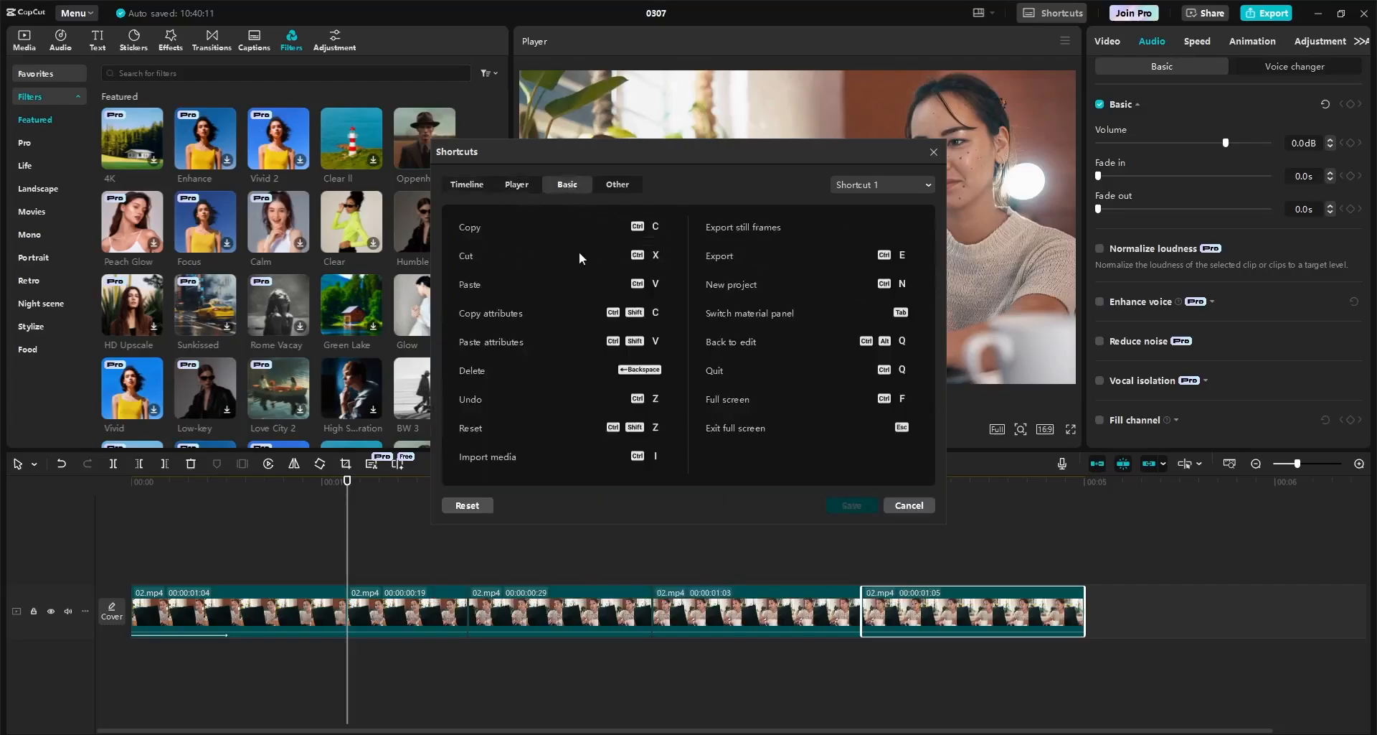
{"action": "left_click", "coordinate": [618, 188]}
{"action": "left_click", "coordinate": [475, 186]}
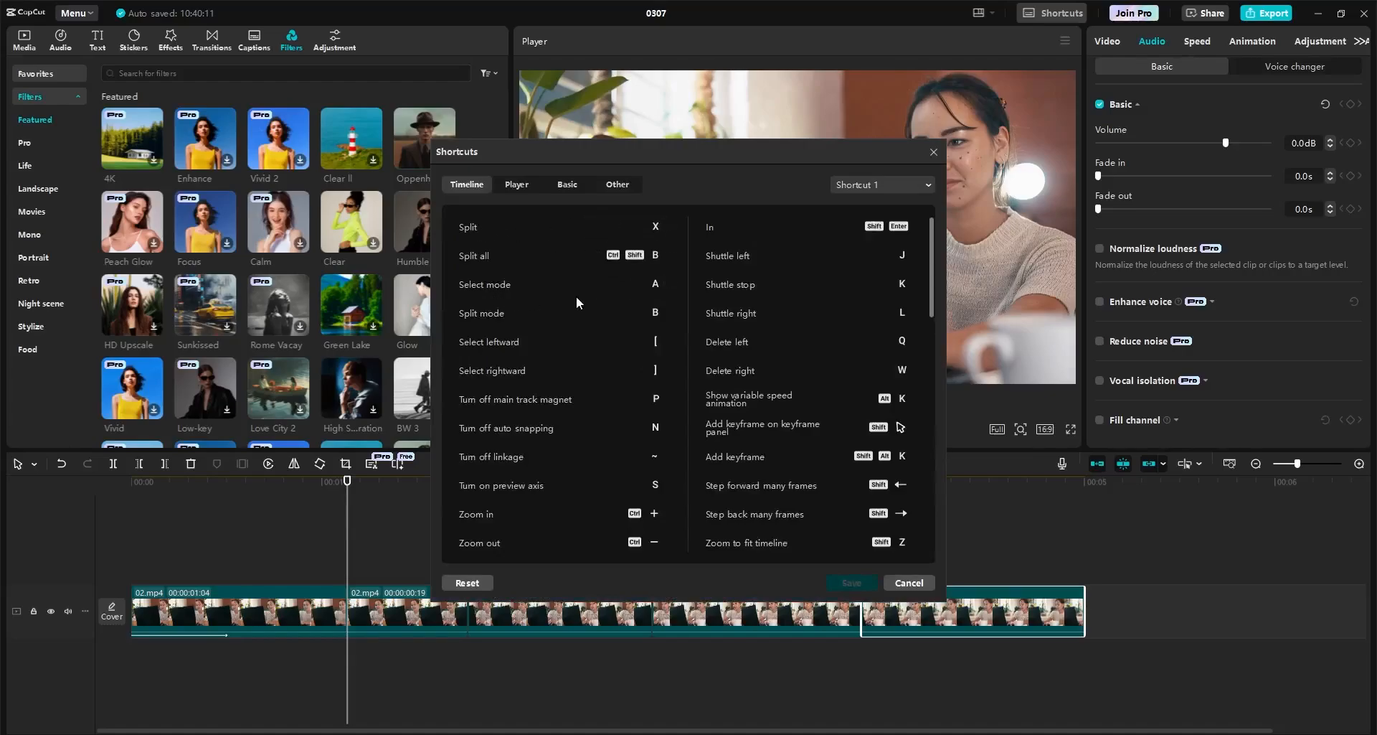
Step: Assign V to the Select mode shortcut, overriding its use for Deactivate clip
{"action": "left_click", "coordinate": [649, 283]}
{"action": "key", "text": "v"}
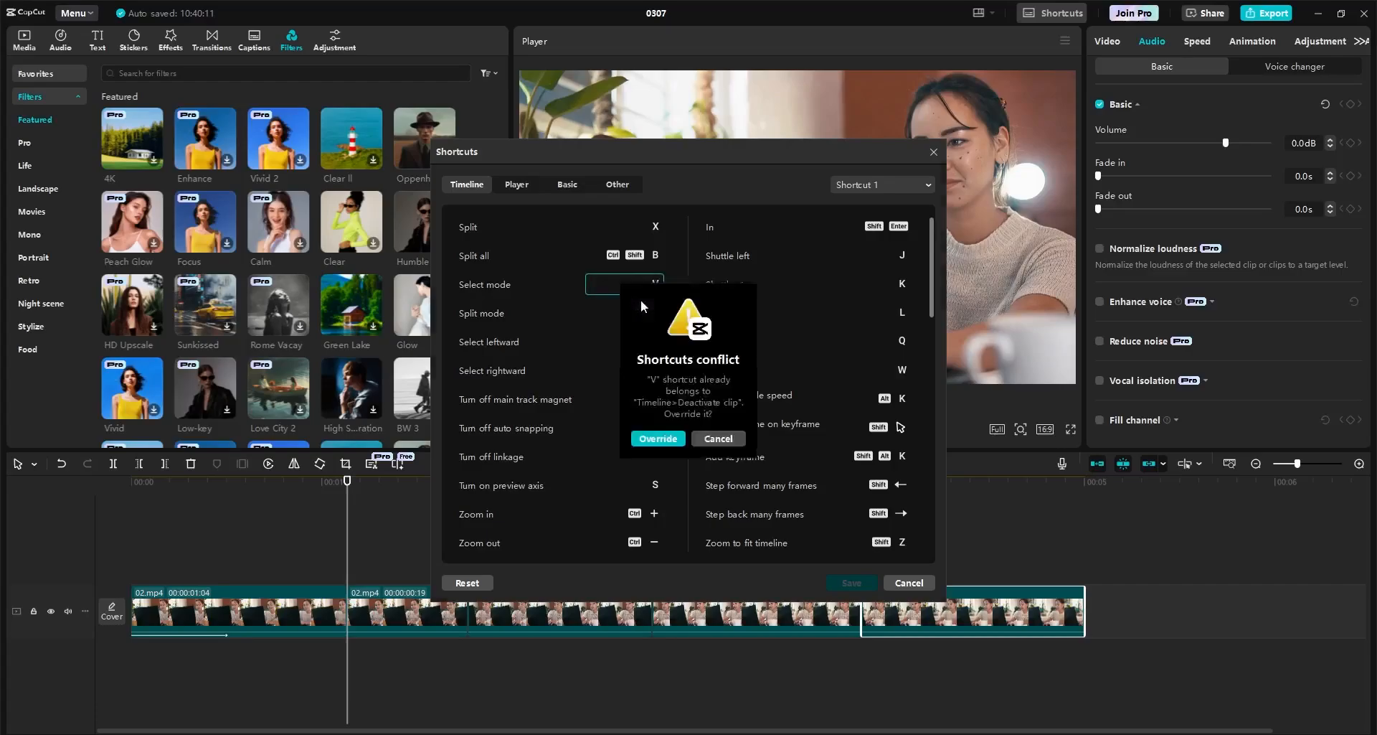
{"action": "left_click", "coordinate": [658, 437]}
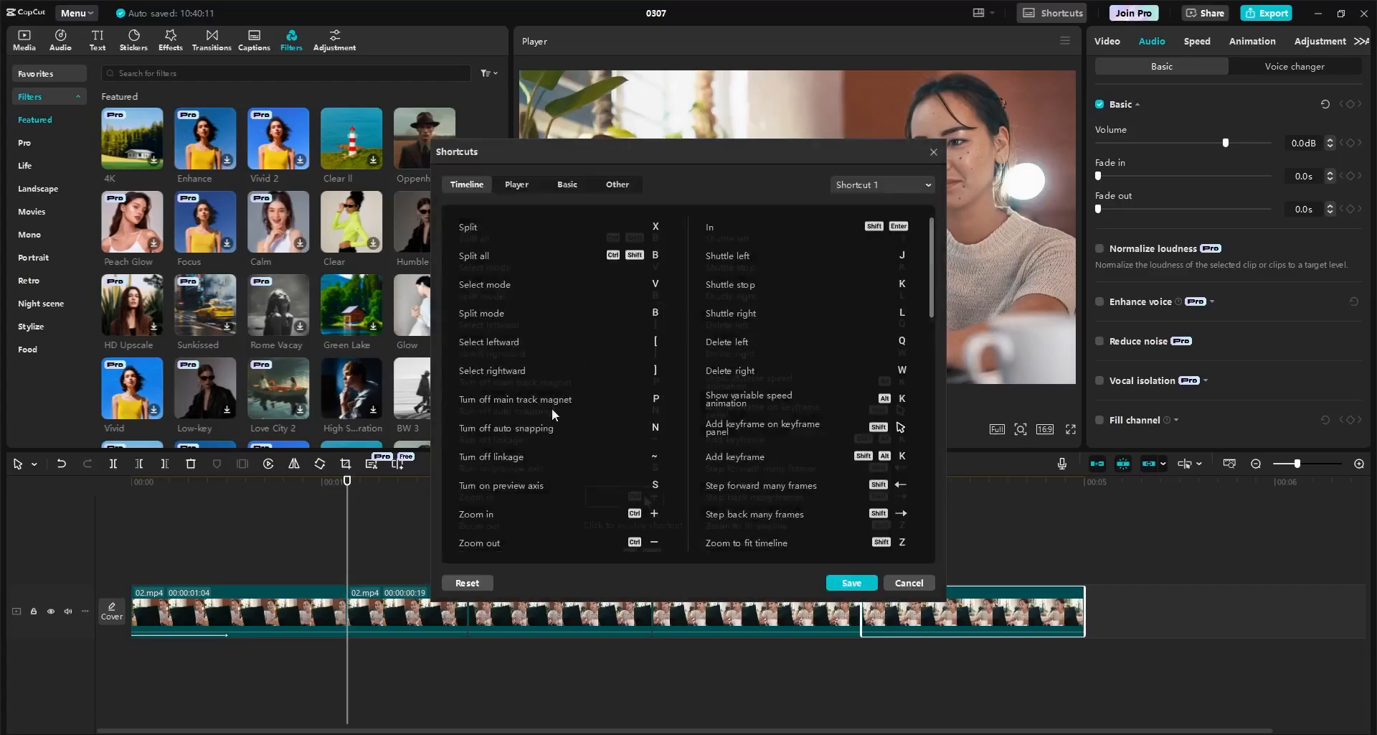
Step: Set the timeline Zoom in shortcut to + and the Zoom out shortcut to −, both without modifiers
{"action": "scroll", "coordinate": [596, 448], "scroll_direction": "down", "scroll_amount": 1}
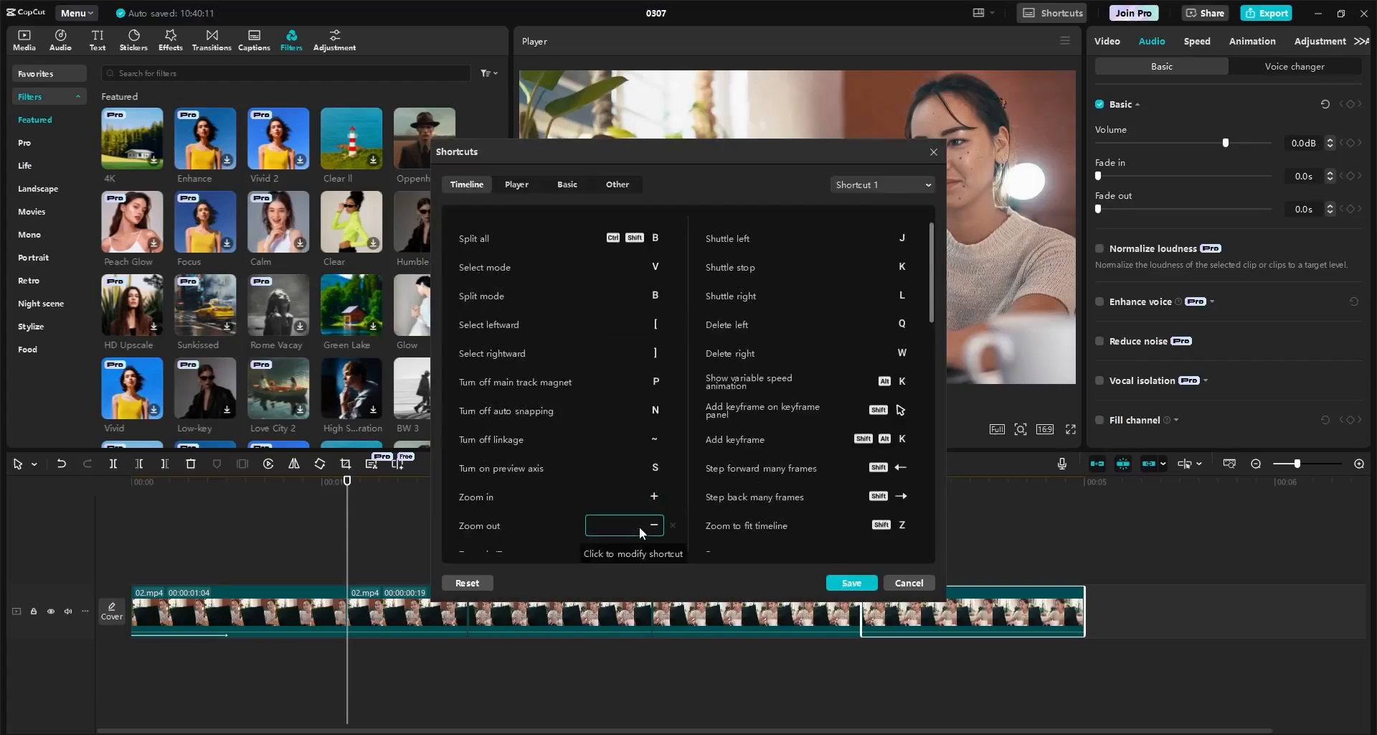
{"action": "scroll", "coordinate": [635, 525], "scroll_direction": "down", "scroll_amount": 1}
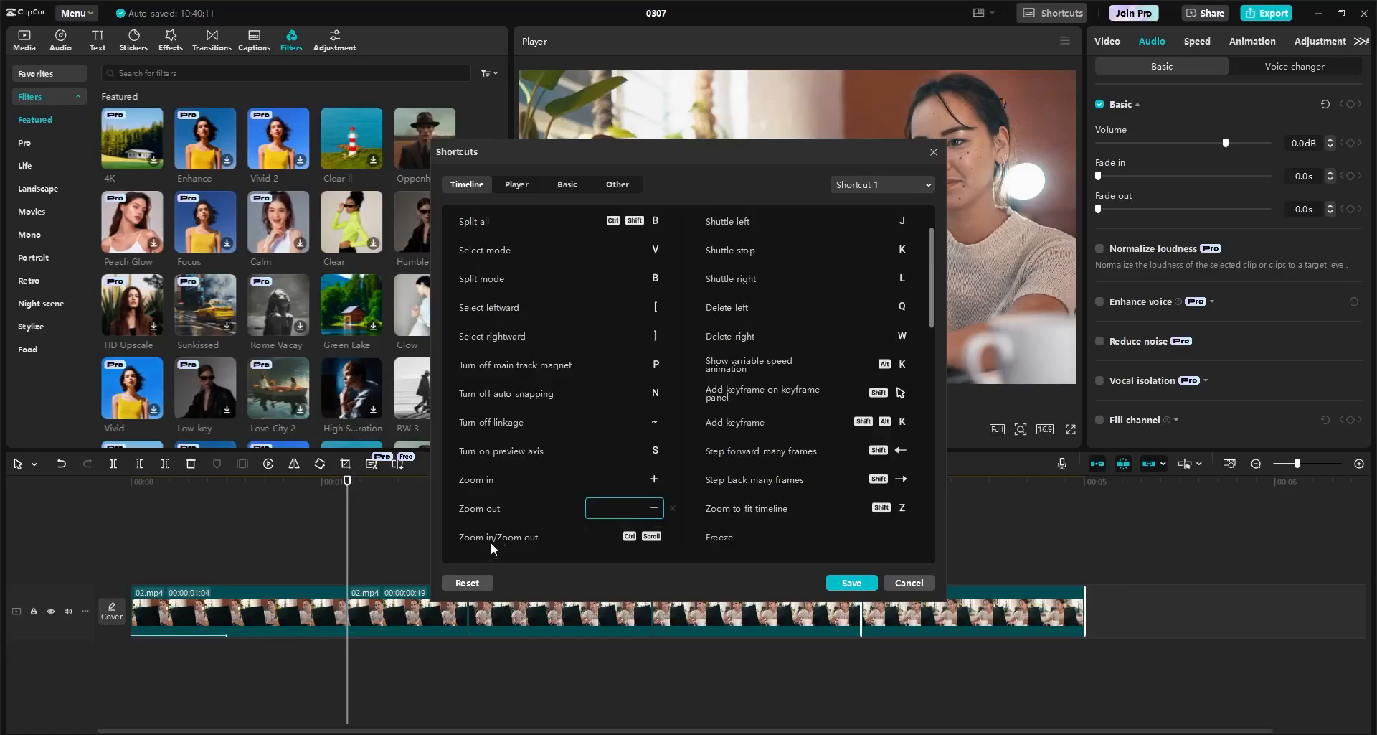
{"action": "scroll", "coordinate": [605, 534], "scroll_direction": "down", "scroll_amount": 1}
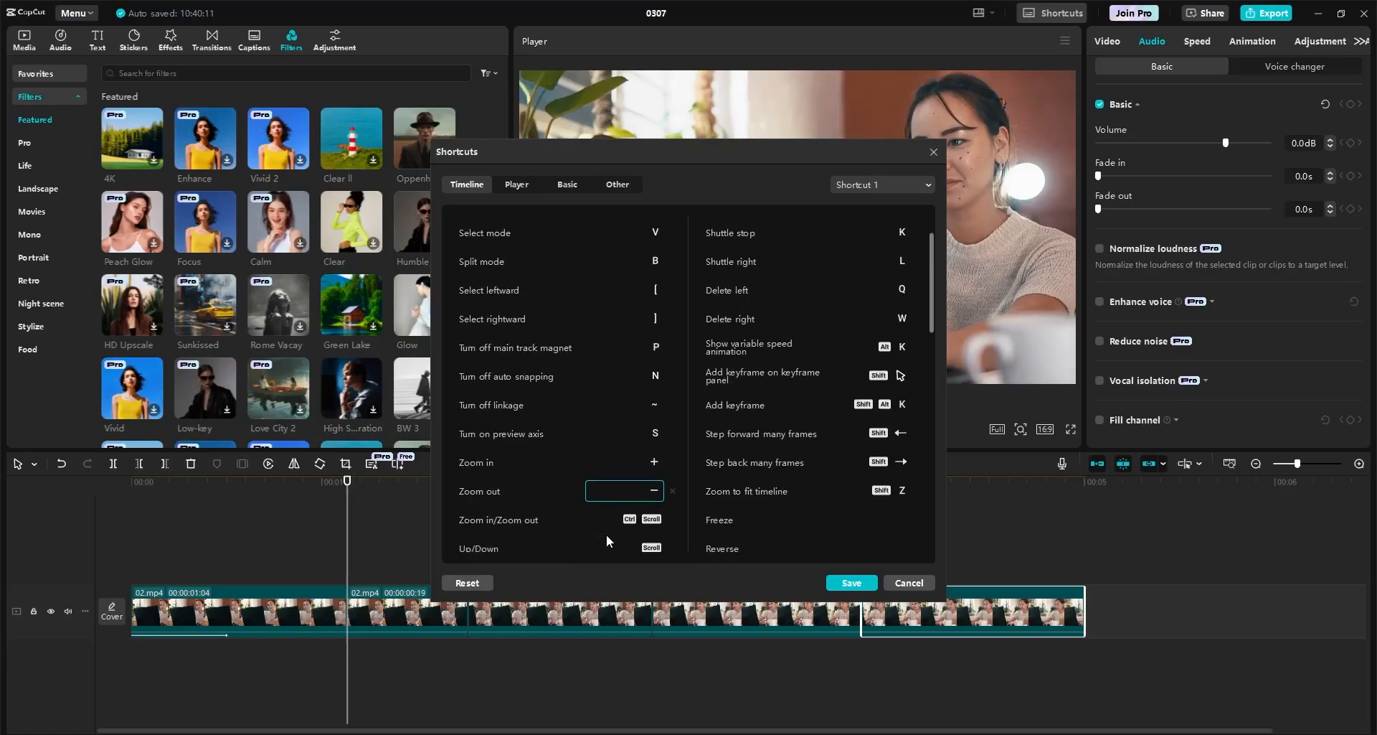
{"action": "scroll", "coordinate": [605, 519], "scroll_direction": "down", "scroll_amount": 3}
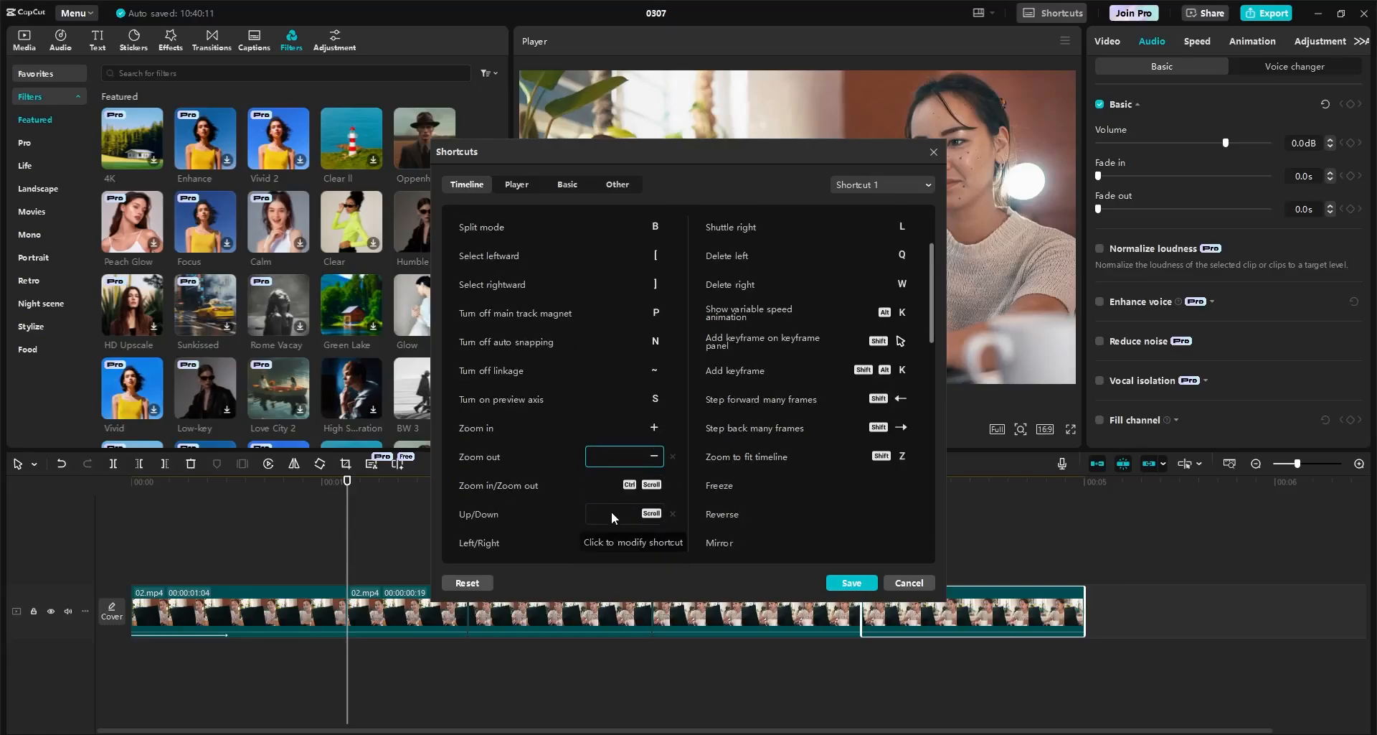
Step: Assign A to the Extract audio timeline shortcut
{"action": "scroll", "coordinate": [587, 511], "scroll_direction": "down", "scroll_amount": 8}
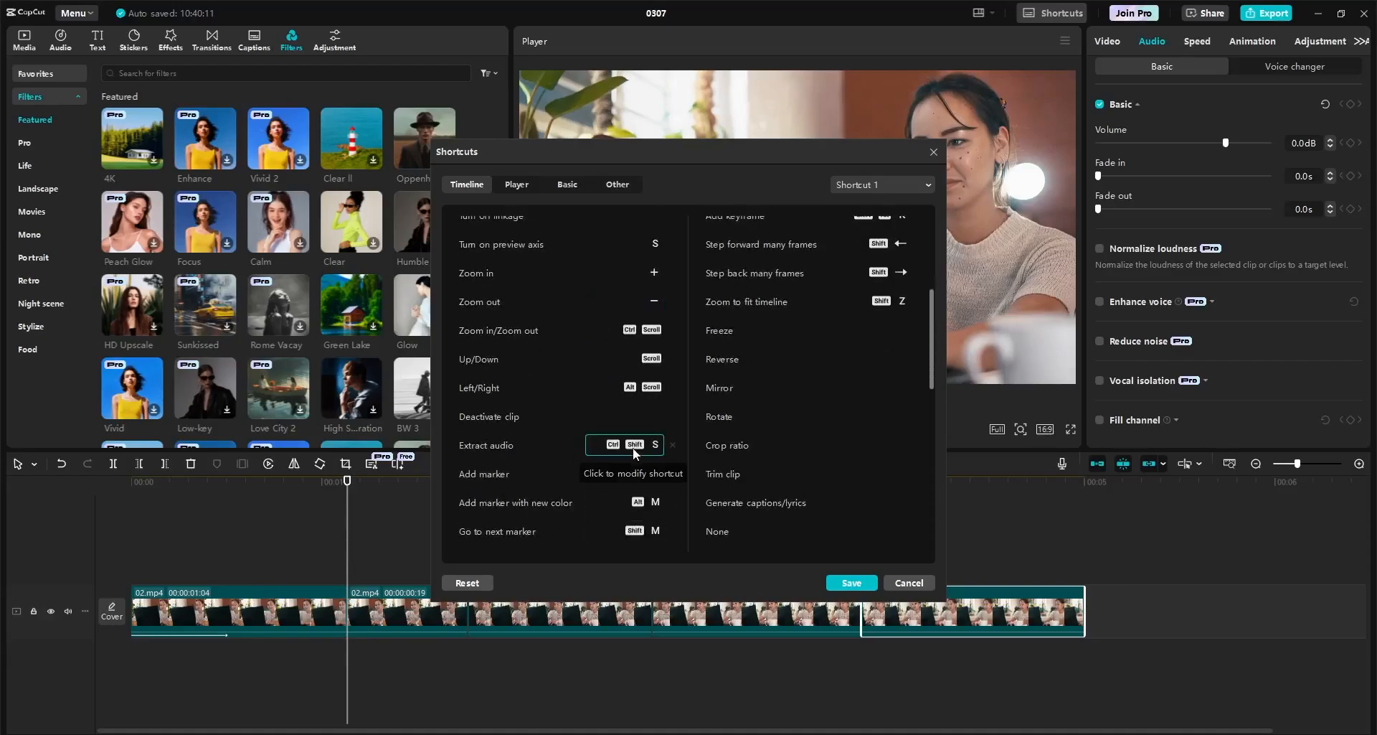
{"action": "left_click", "coordinate": [632, 447]}
{"action": "key", "text": "a"}
Step: Look over the remaining timeline shortcuts and assign F to Zoom to fit timeline
{"action": "scroll", "coordinate": [545, 472], "scroll_direction": "down", "scroll_amount": 10}
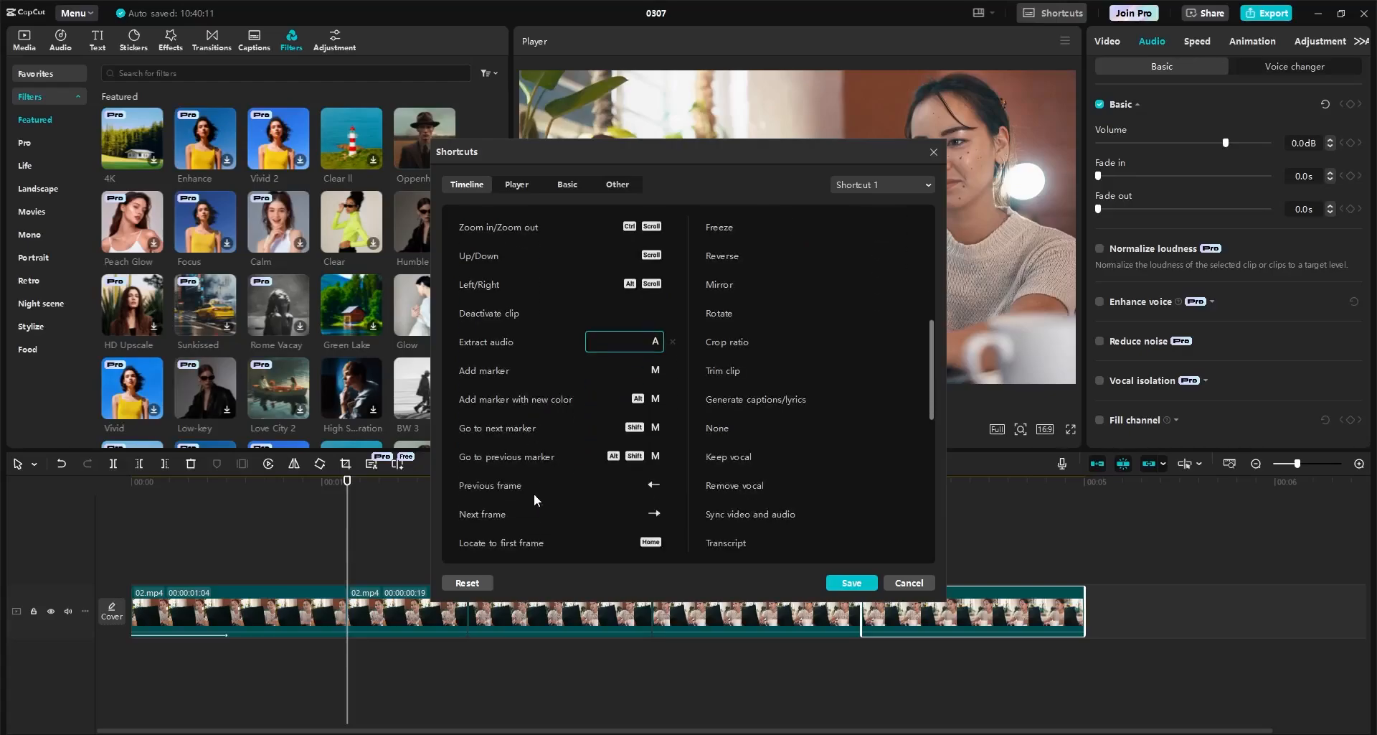
{"action": "scroll", "coordinate": [535, 489], "scroll_direction": "down", "scroll_amount": 12}
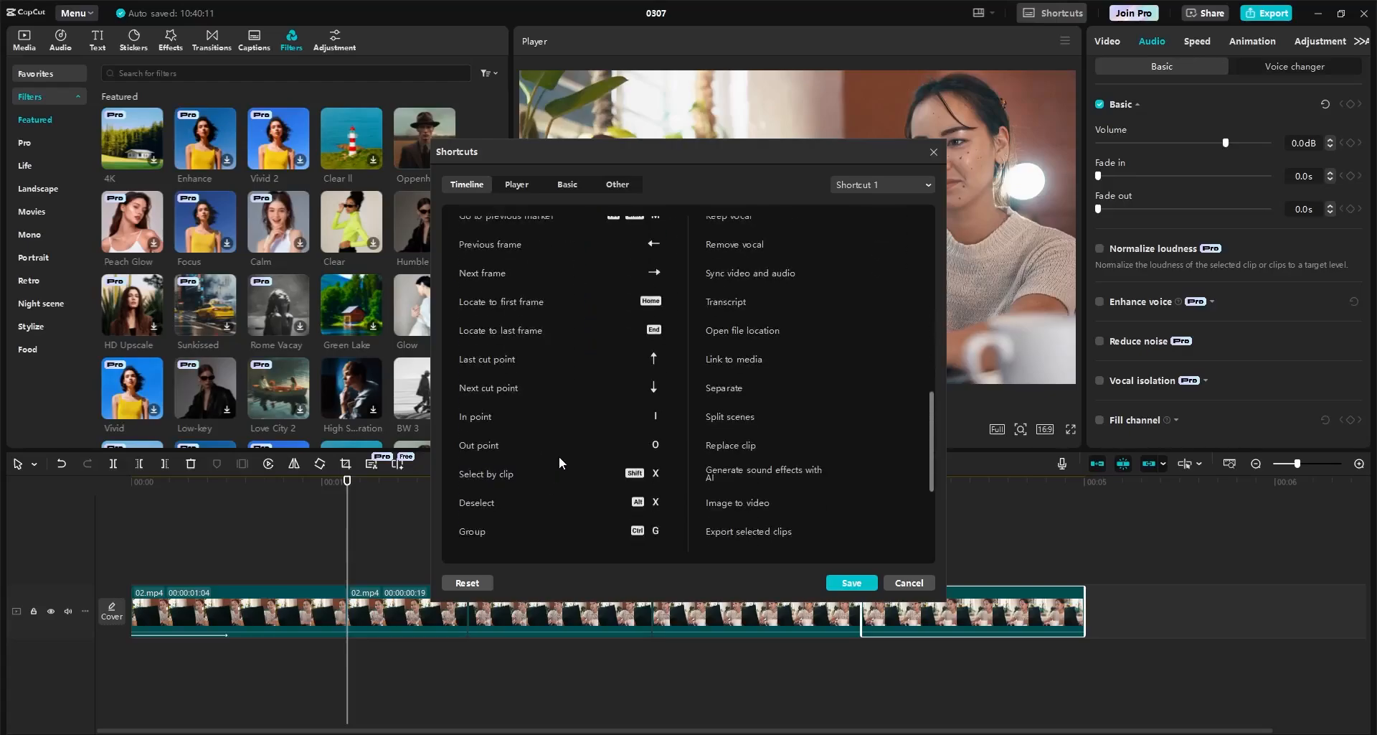
{"action": "scroll", "coordinate": [558, 459], "scroll_direction": "up", "scroll_amount": 20}
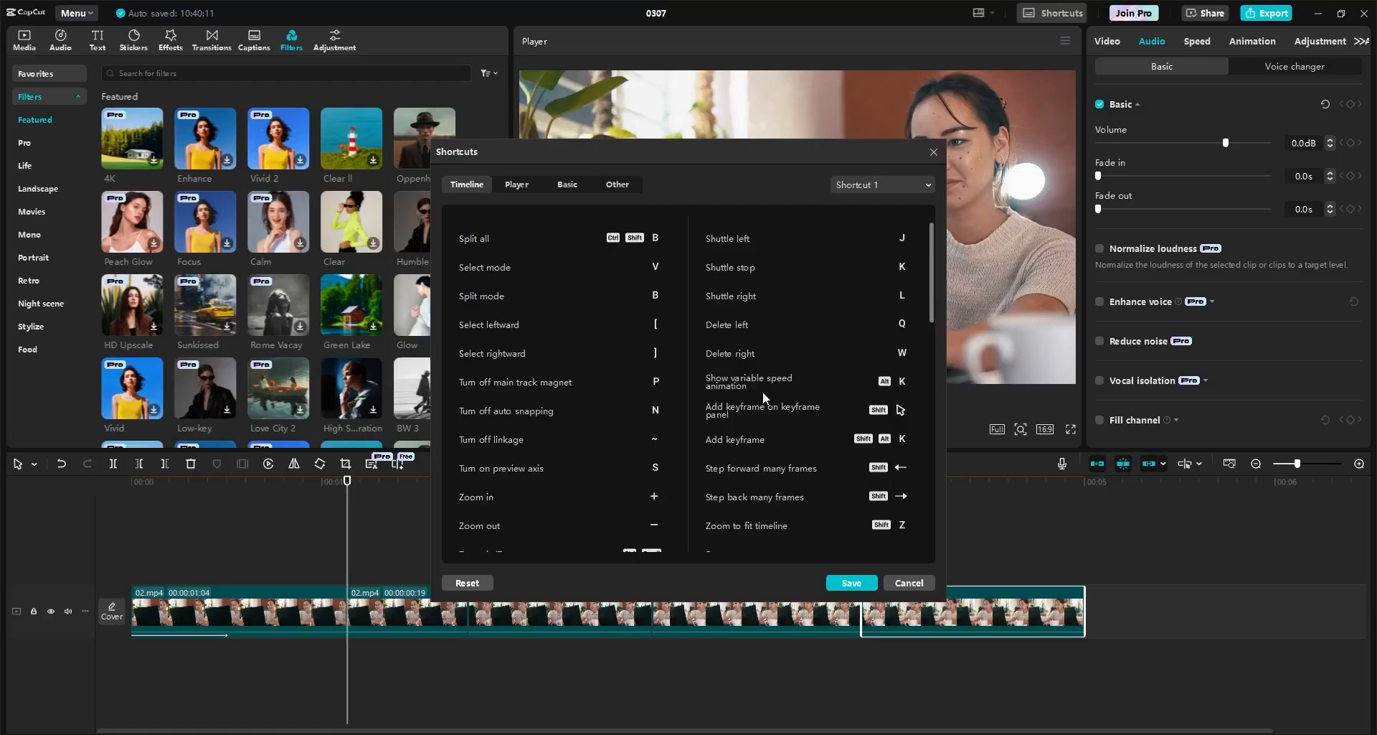
{"action": "scroll", "coordinate": [742, 415], "scroll_direction": "down", "scroll_amount": 4}
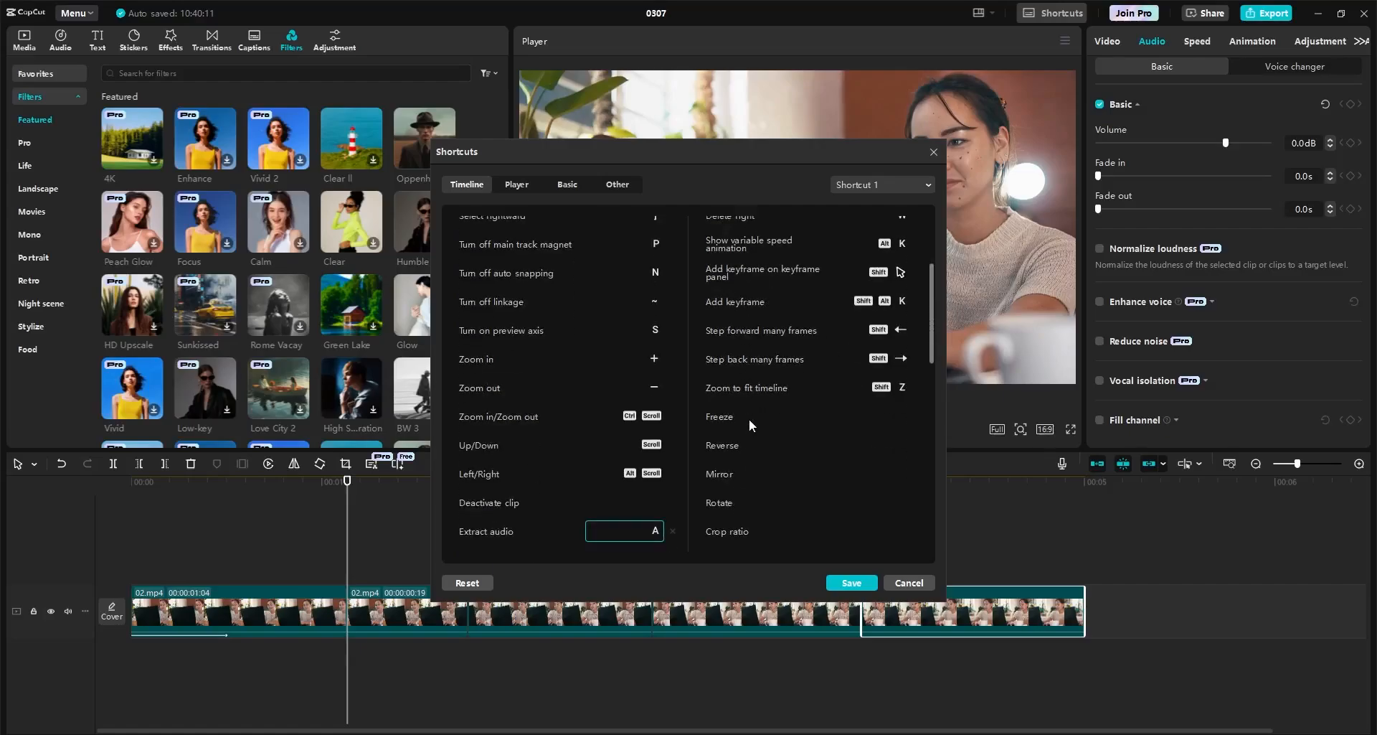
{"action": "left_click", "coordinate": [891, 387]}
{"action": "key", "text": "f"}
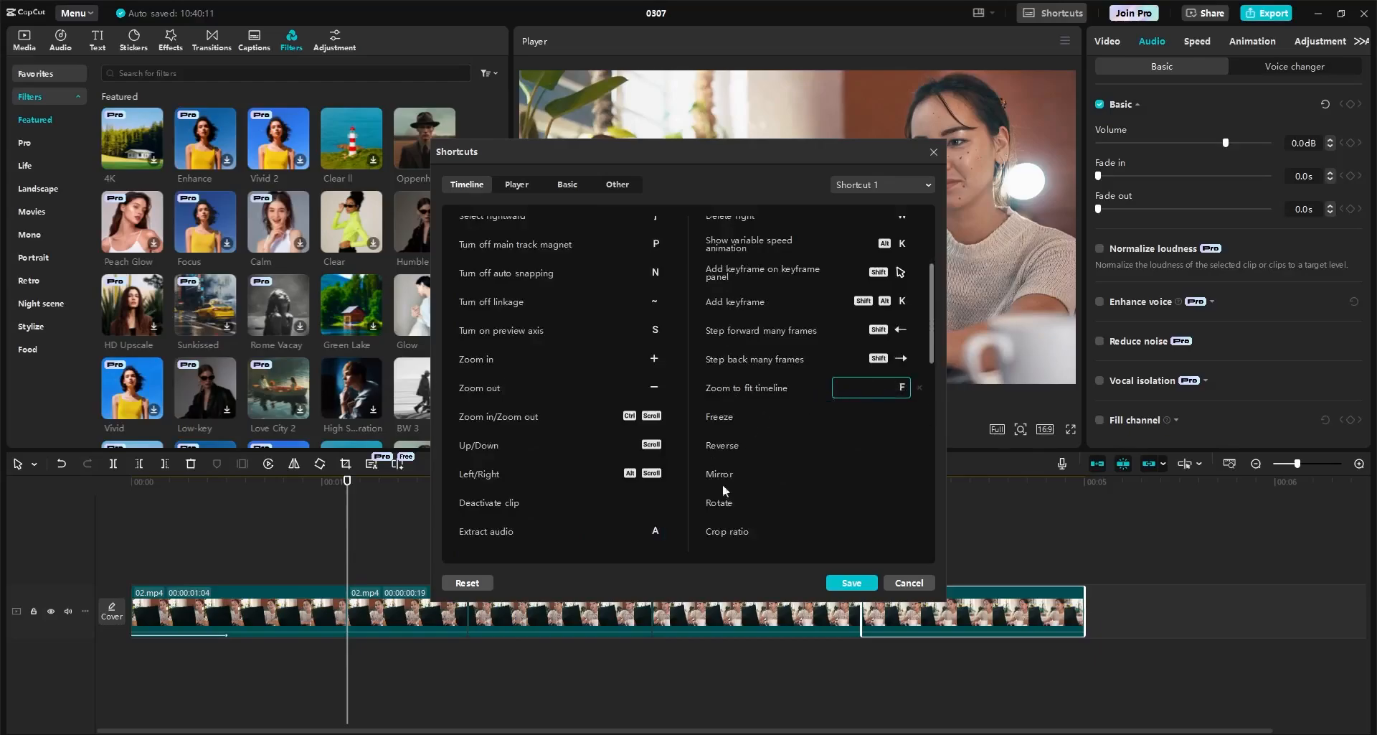
Step: Set the basic Delete shortcut to D and Reset to Ctrl+Y, and save the customized shortcut set
{"action": "left_click", "coordinate": [518, 186]}
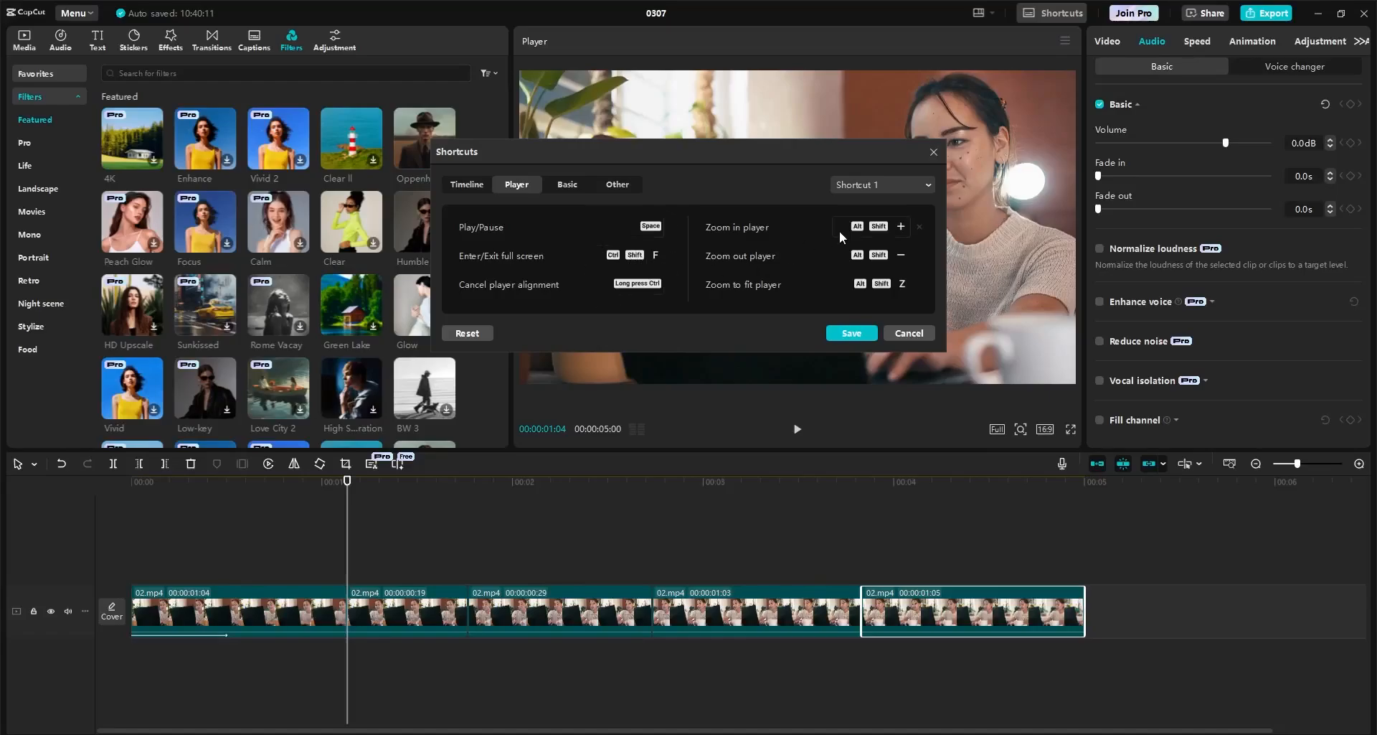
{"action": "left_click", "coordinate": [566, 184]}
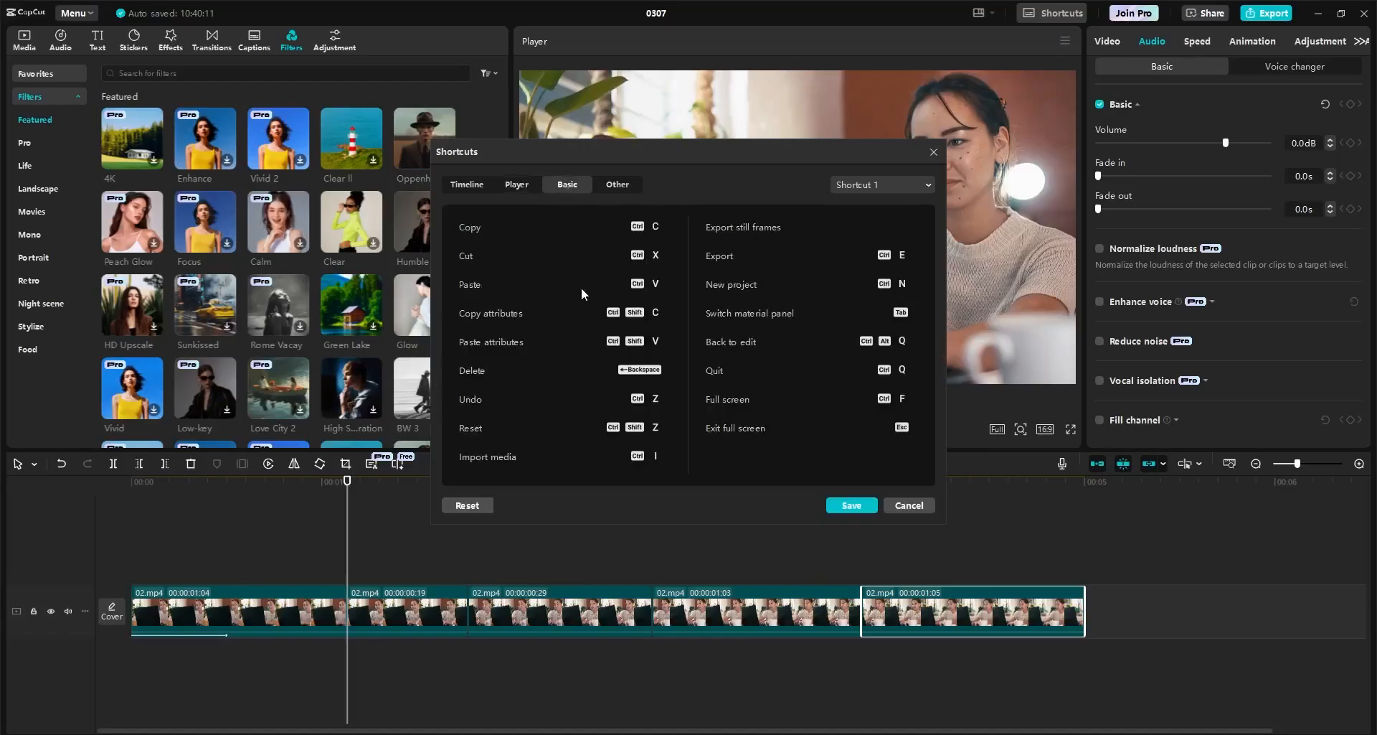
{"action": "left_click", "coordinate": [627, 370]}
{"action": "key", "text": "d"}
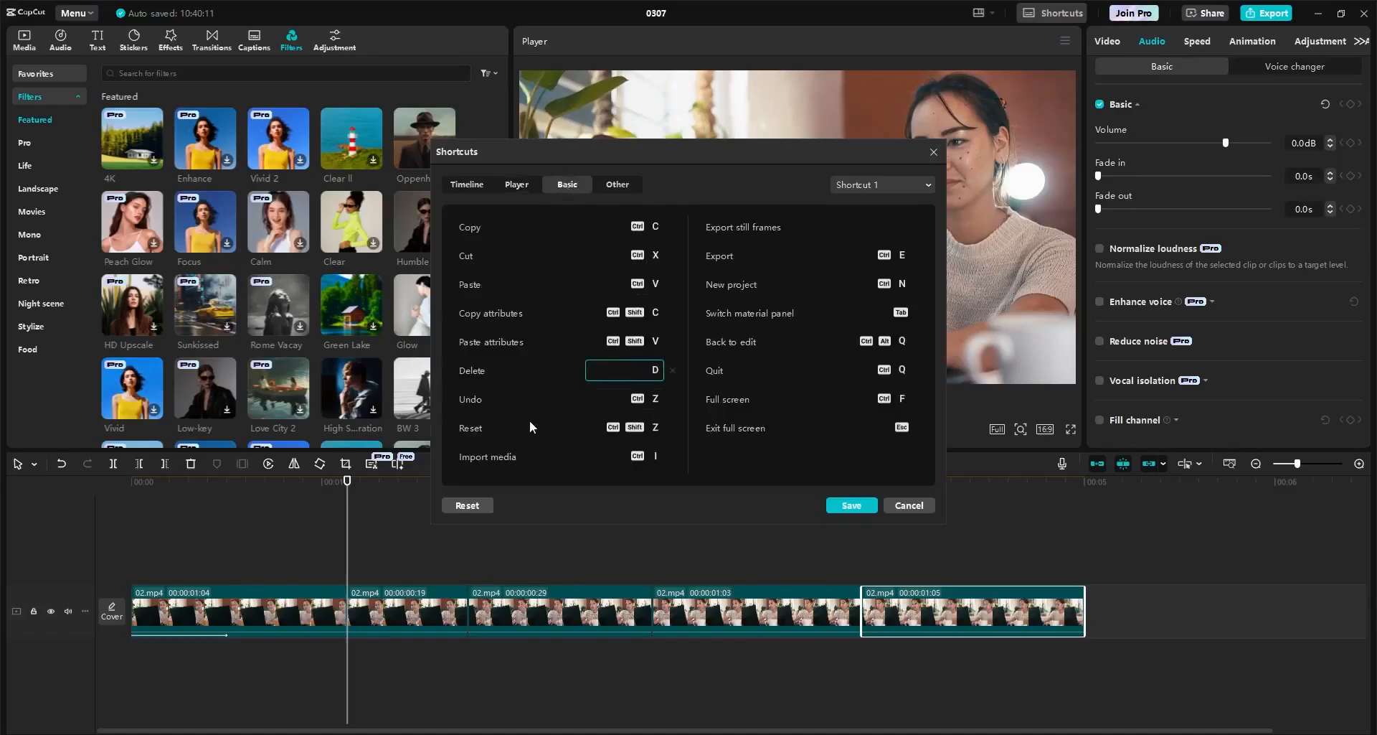
{"action": "left_click", "coordinate": [624, 428]}
{"action": "key", "text": "ctrl+y"}
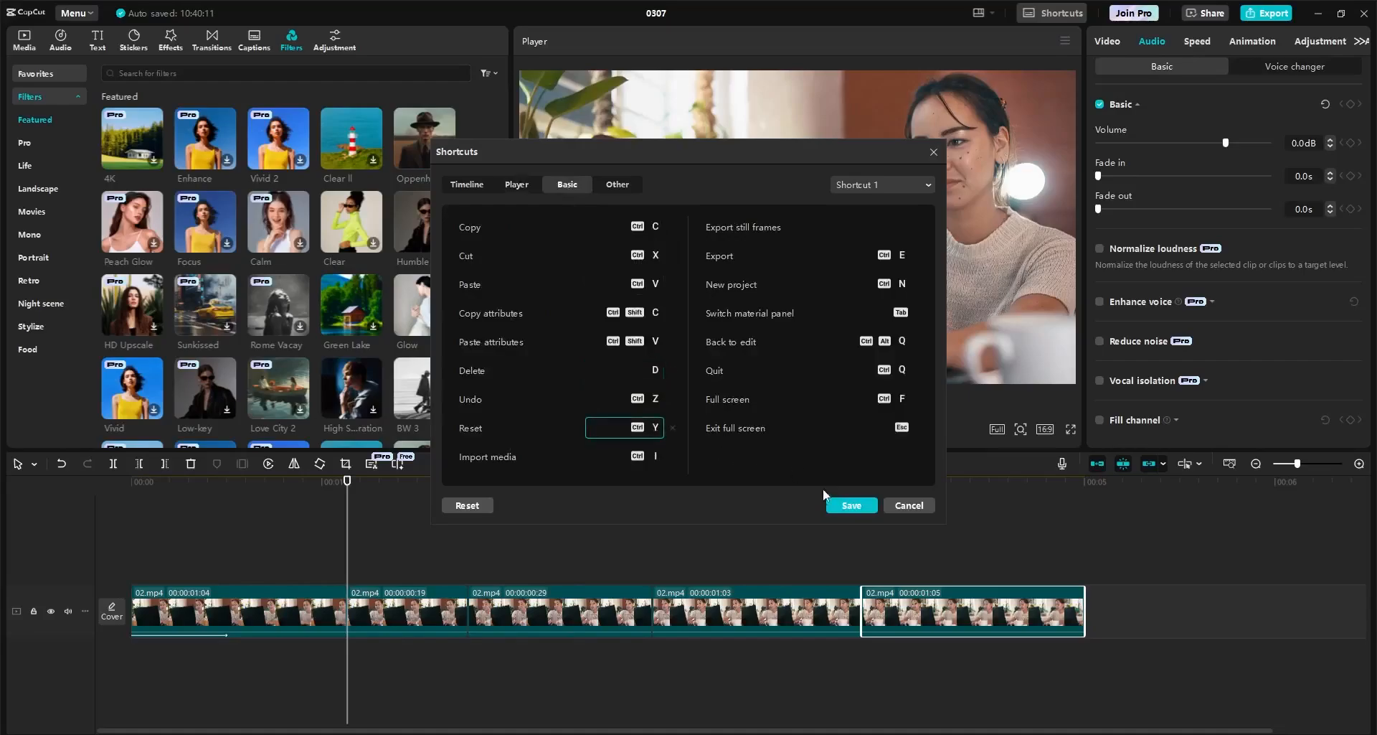
{"action": "left_click", "coordinate": [614, 188]}
{"action": "left_click", "coordinate": [839, 307]}
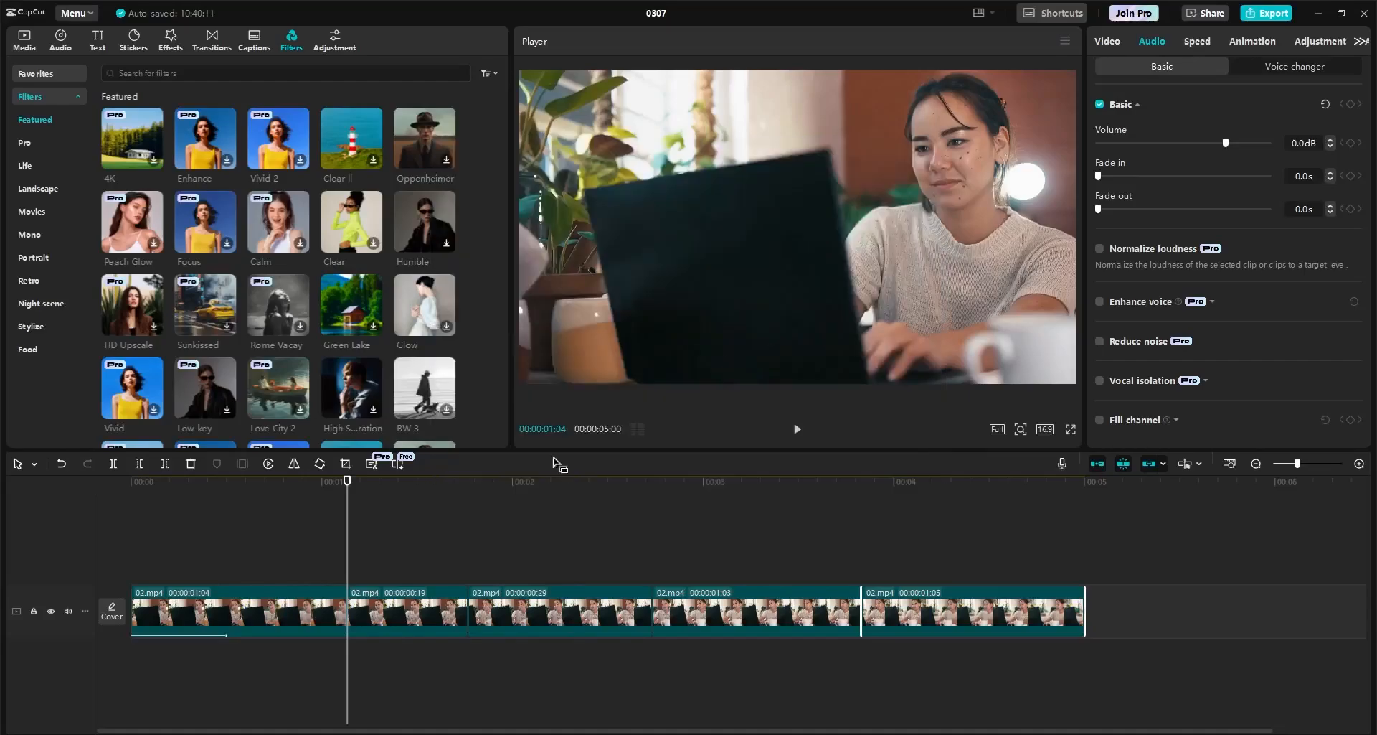
Step: Remove the part of the first clip before 00:00:00:17, and delete the remainder after 00:00:00:09 using Delete left and Delete right
{"action": "left_click", "coordinate": [645, 484]}
{"action": "left_click_drag", "start_coordinate": [661, 492], "coordinate": [245, 551]}
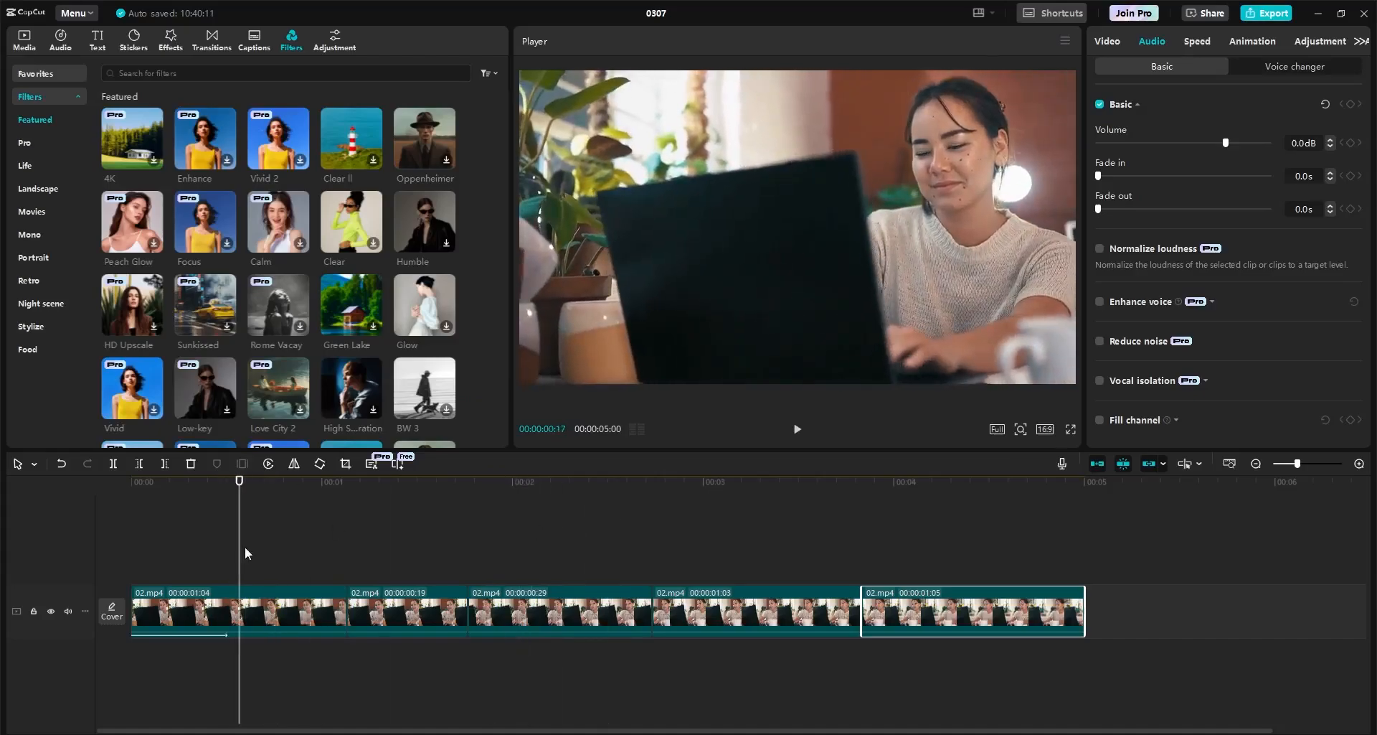
{"action": "key", "text": "q"}
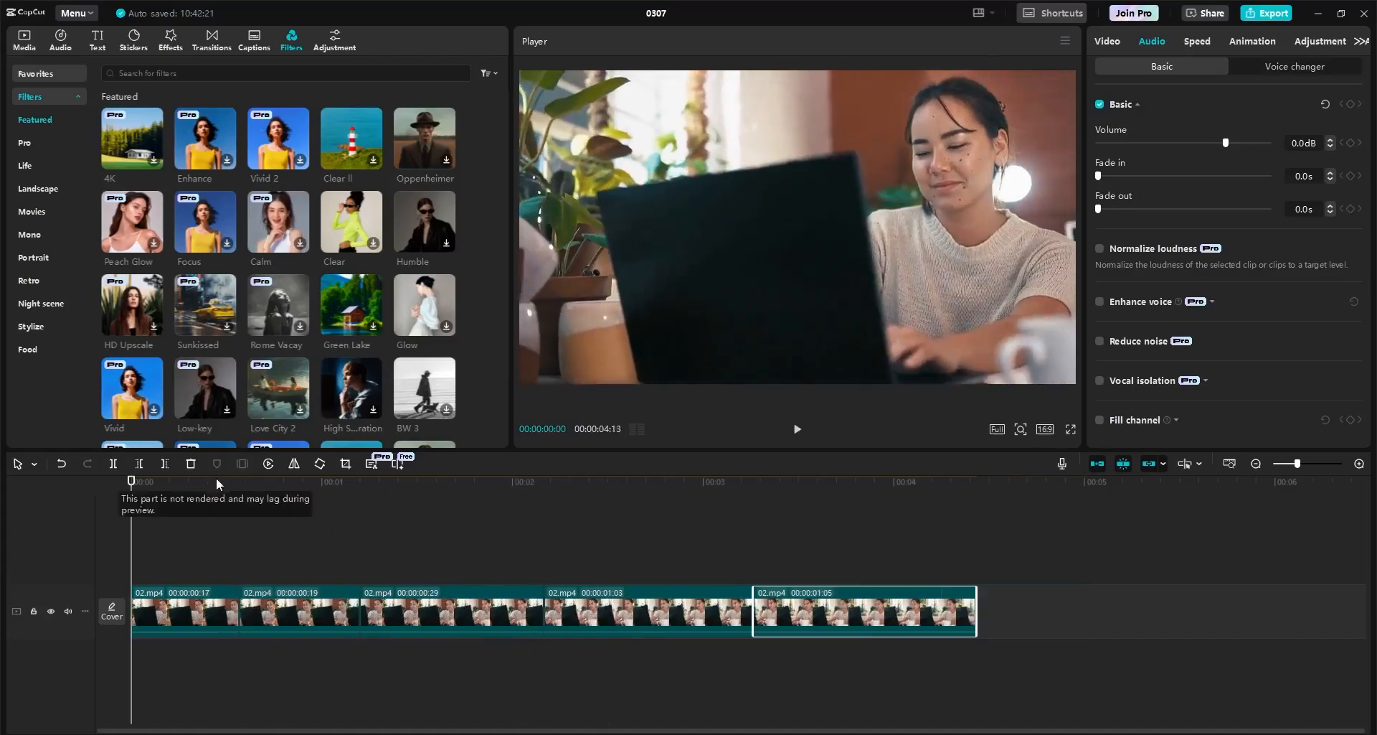
{"action": "left_click_drag", "start_coordinate": [217, 484], "coordinate": [189, 503]}
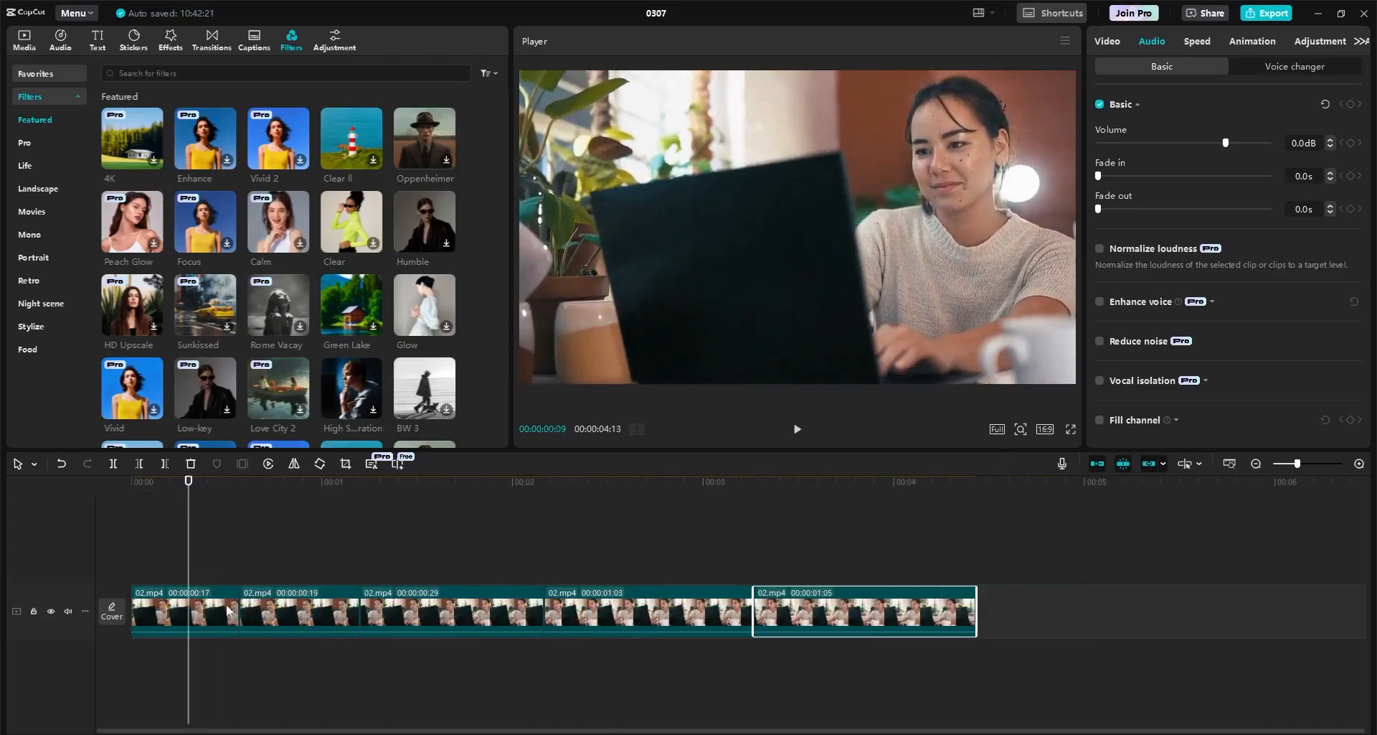
{"action": "key", "text": "w"}
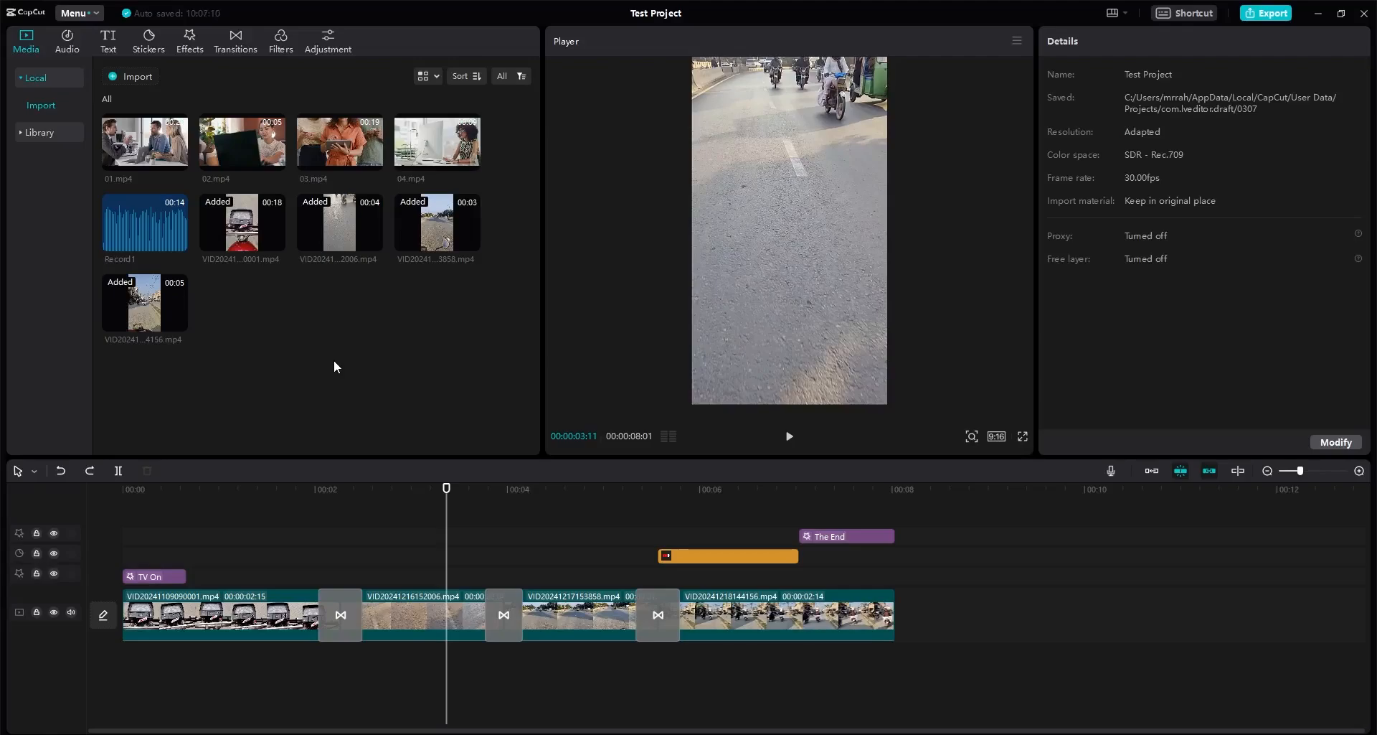
Step: Check the player's aspect ratio options in Test Project and turn on the main track magnet
{"action": "left_click", "coordinate": [995, 437]}
{"action": "left_click", "coordinate": [926, 449]}
{"action": "left_click", "coordinate": [1152, 471]}
{"action": "left_click", "coordinate": [1003, 703]}
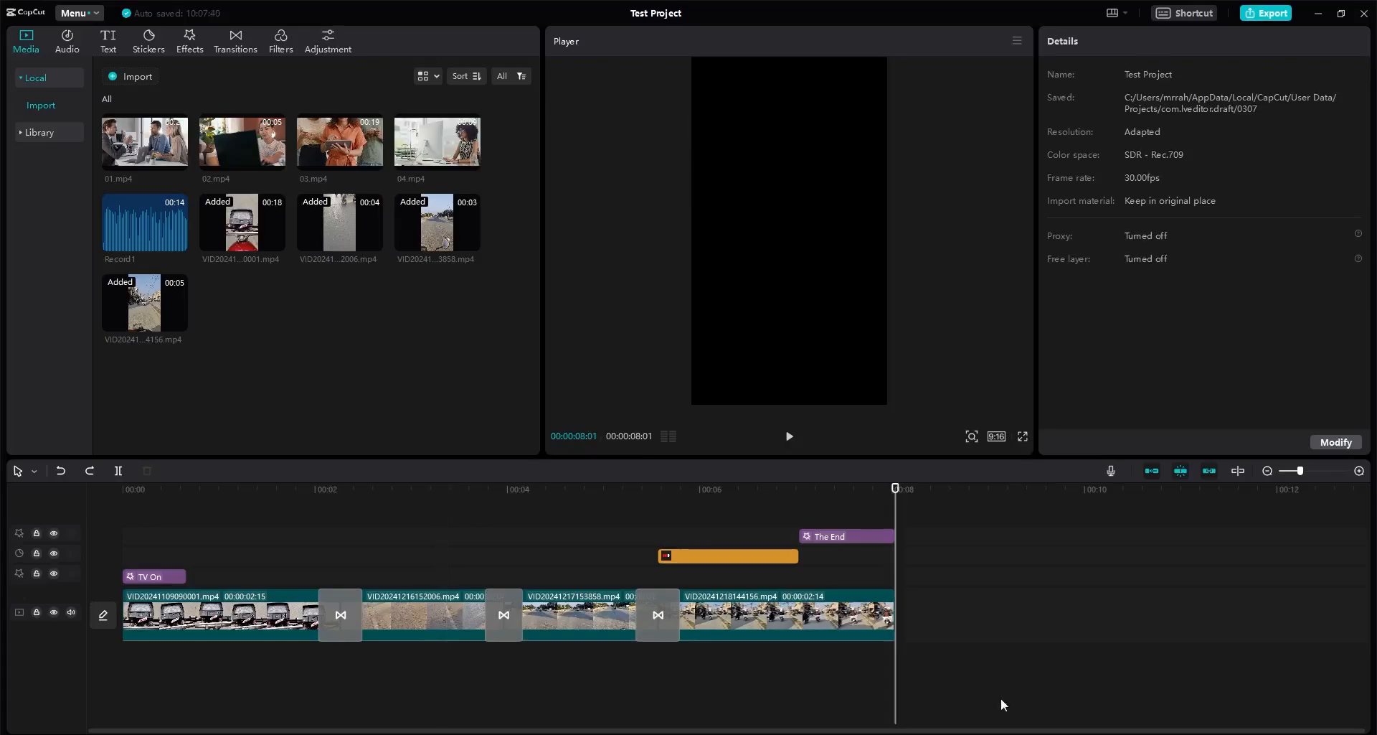